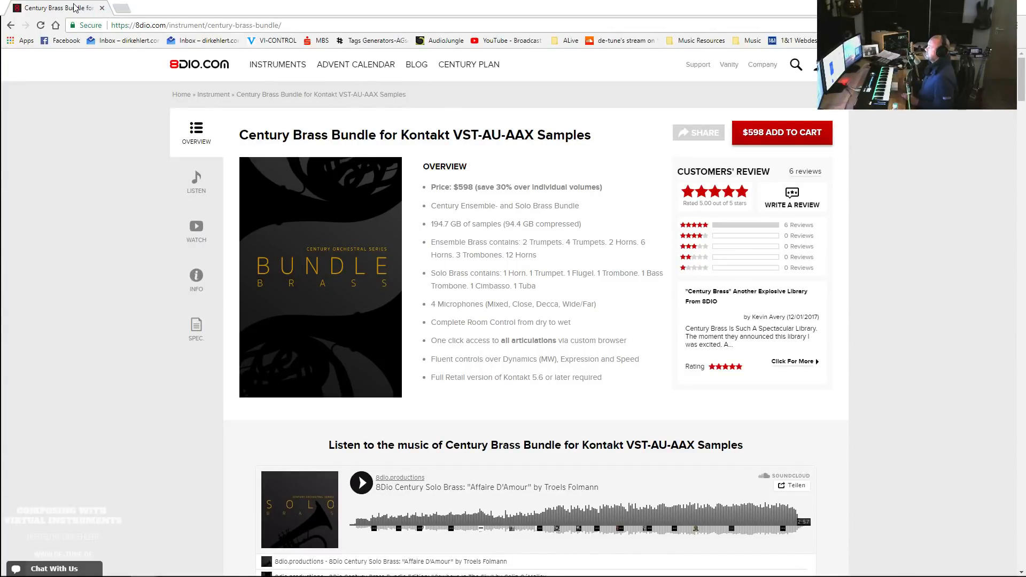
Switch to the Century project in Cubase and look through its brass tracks from Solo FlugelHorn to 3 Trombones.
drag(89, 10, 1025, 13)
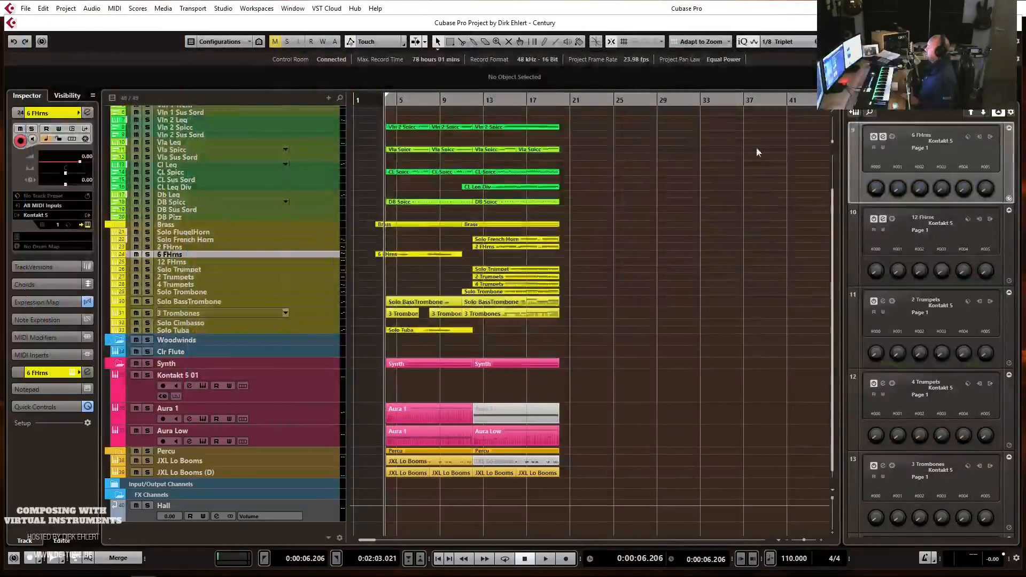
click(192, 235)
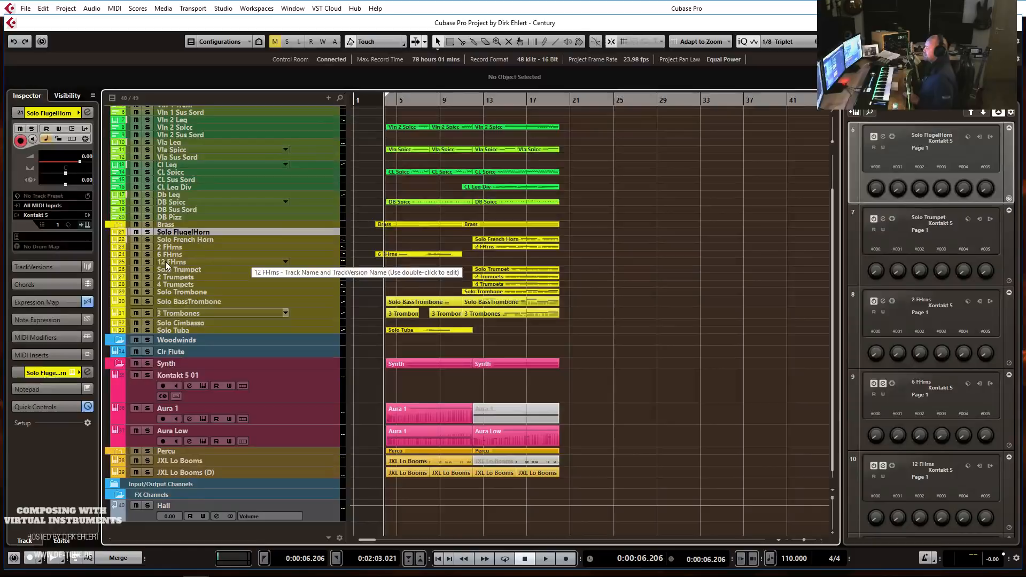
click(178, 242)
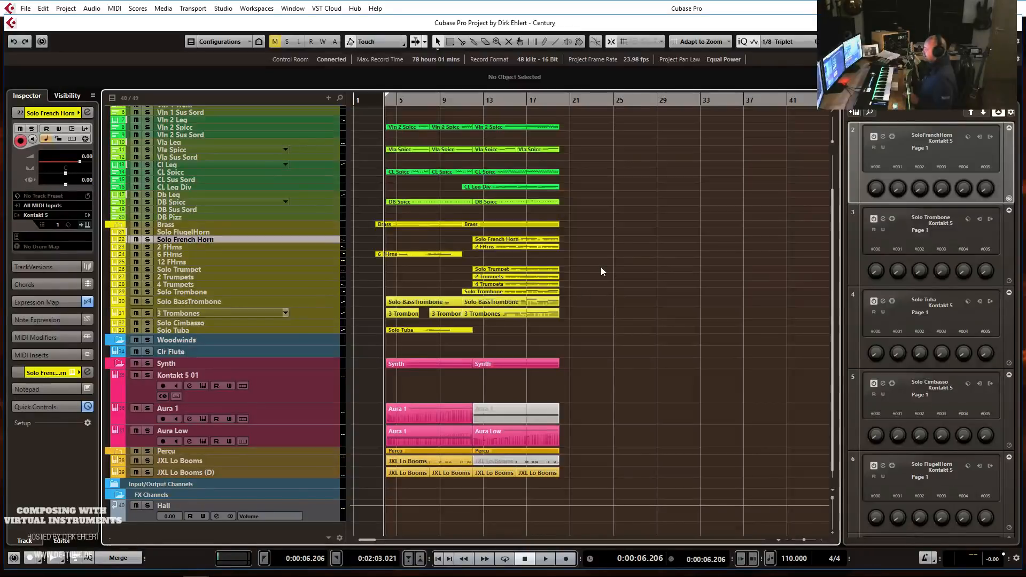
click(208, 246)
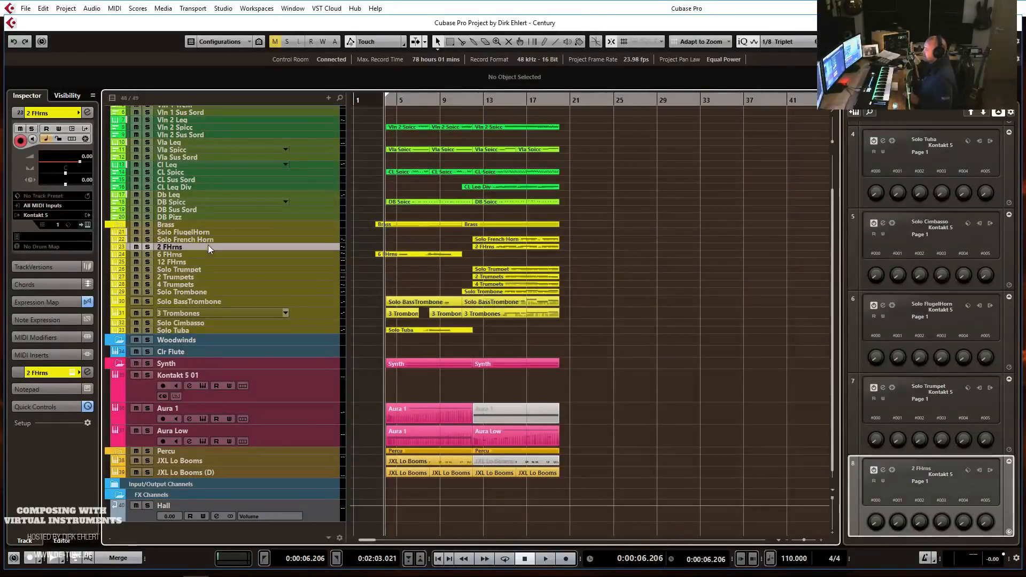
drag(206, 318, 206, 313)
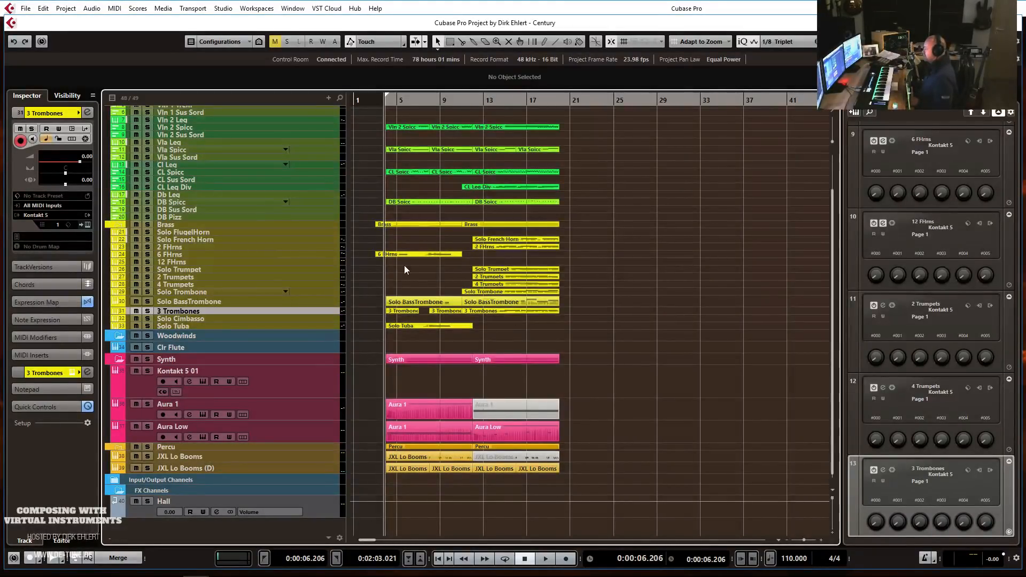
Play the existing arrangement to its end, stop playback and place the cursor at bar 12.
key(space)
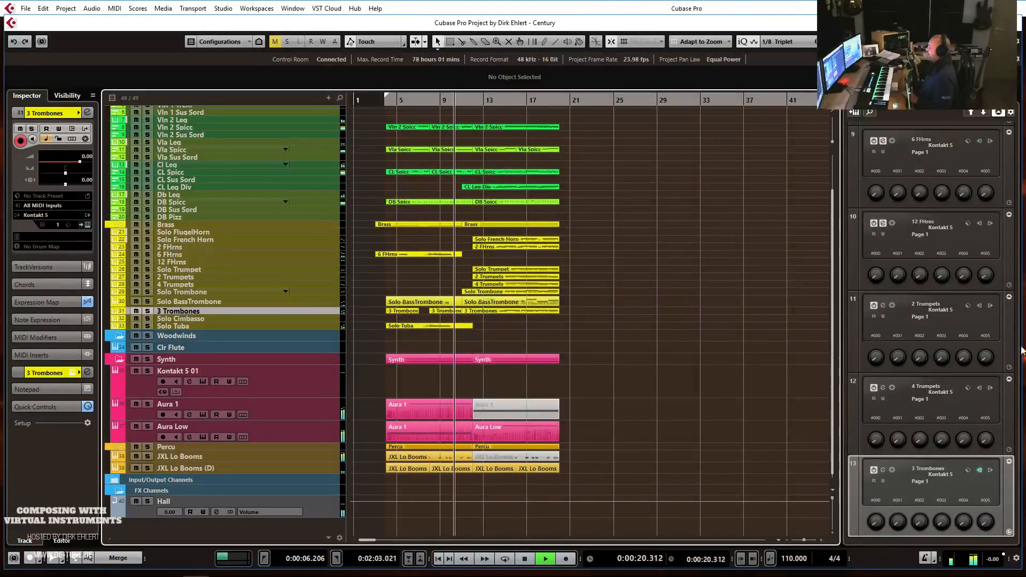
click(628, 303)
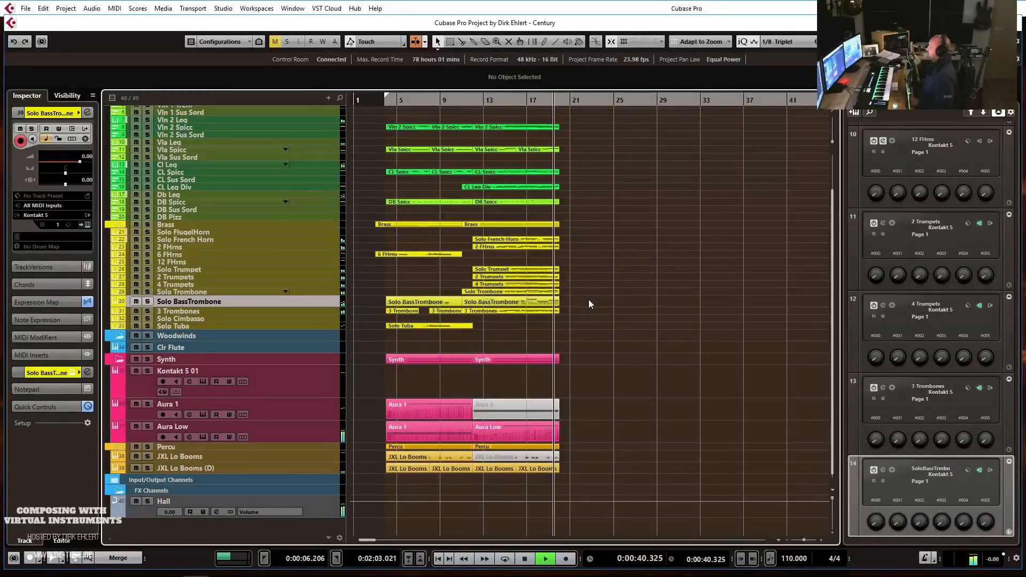
key(space)
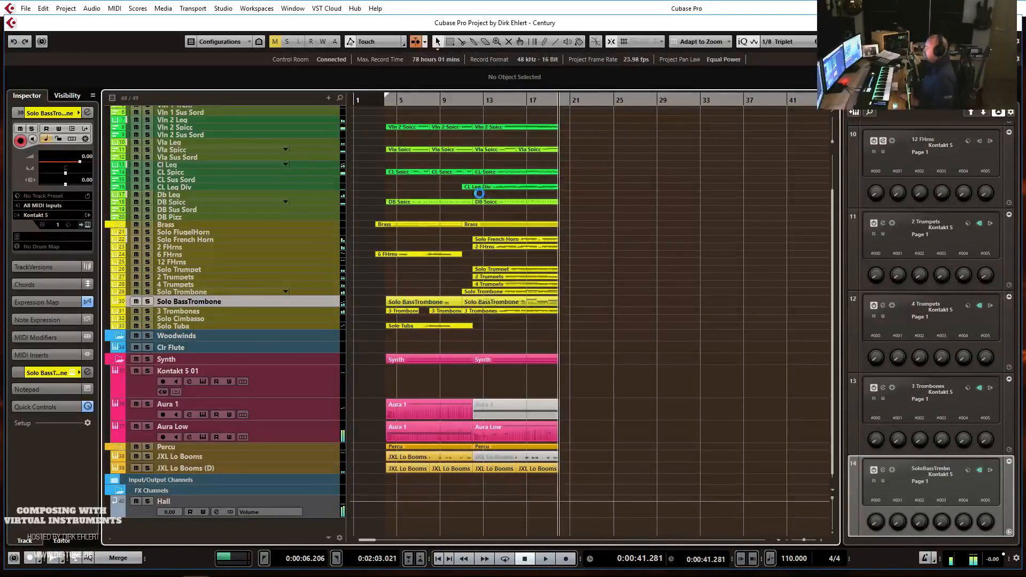
click(475, 101)
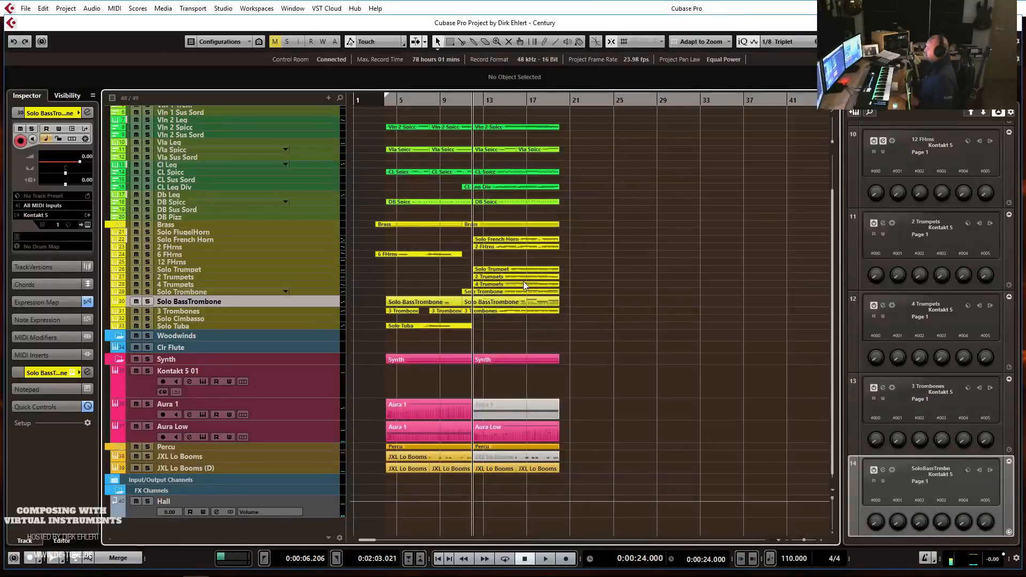
Delete the string and brass parts from bar 12 onward, including the muted Vln 1 Spicc parts.
click(286, 376)
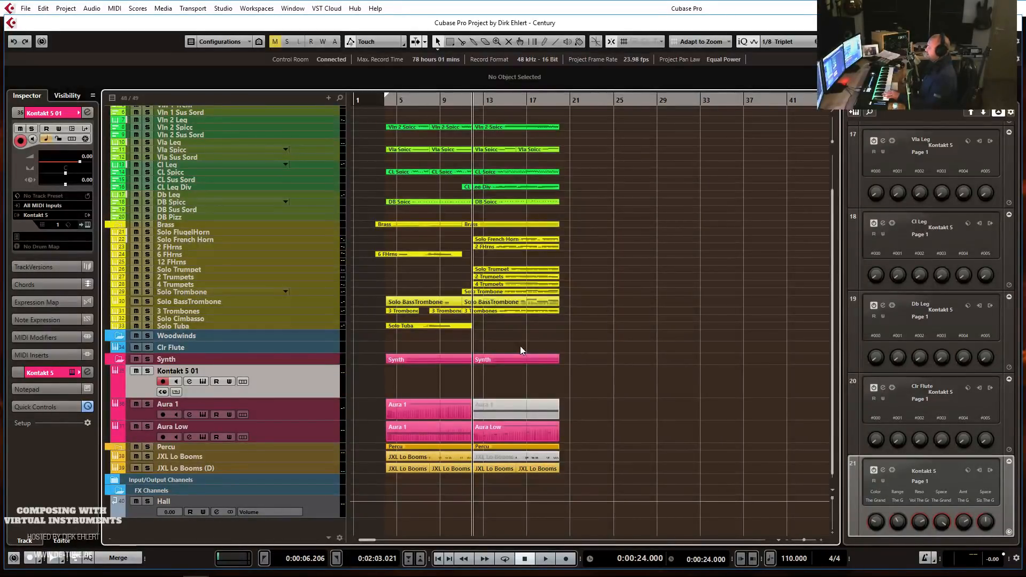
scroll(565, 130, up, 3)
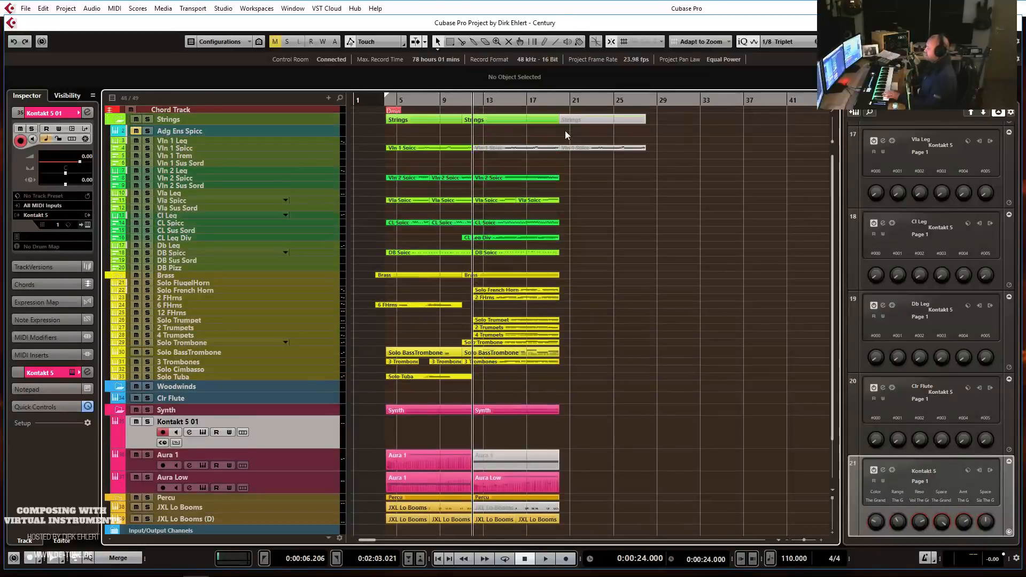
scroll(484, 198, down, 3)
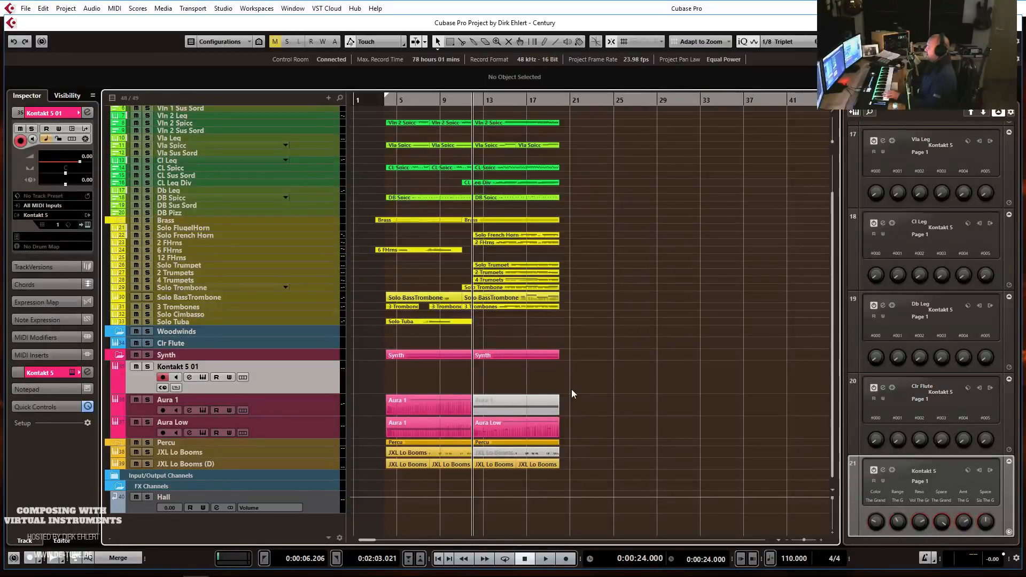
drag(606, 466, 483, 172)
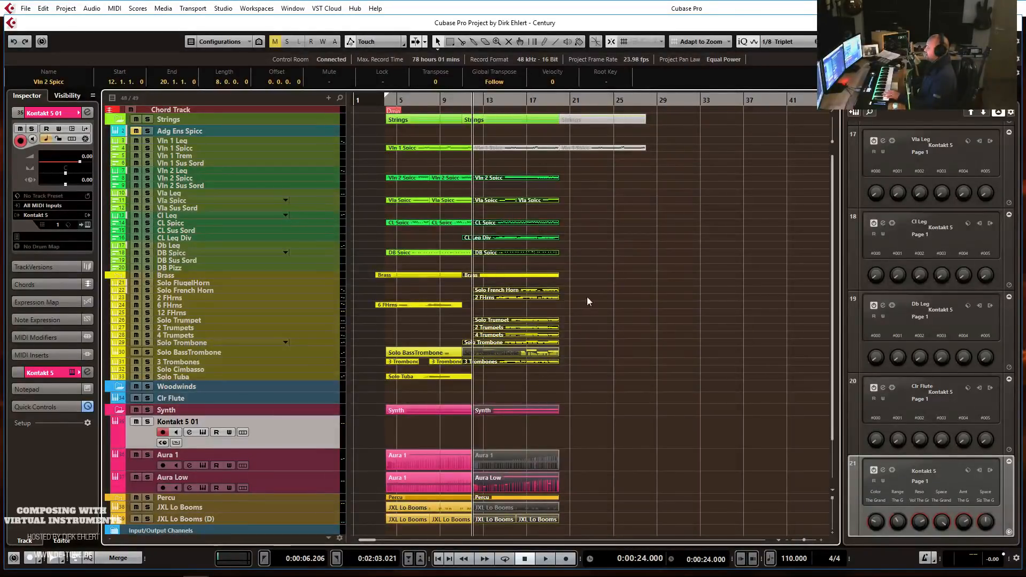
click(609, 336)
drag(588, 377, 494, 162)
key(Delete)
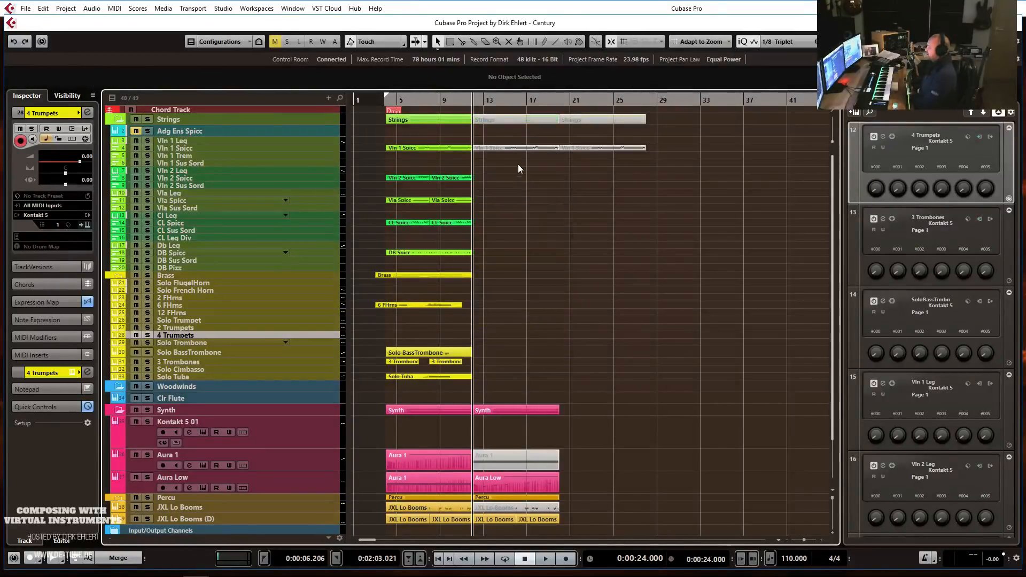
click(517, 143)
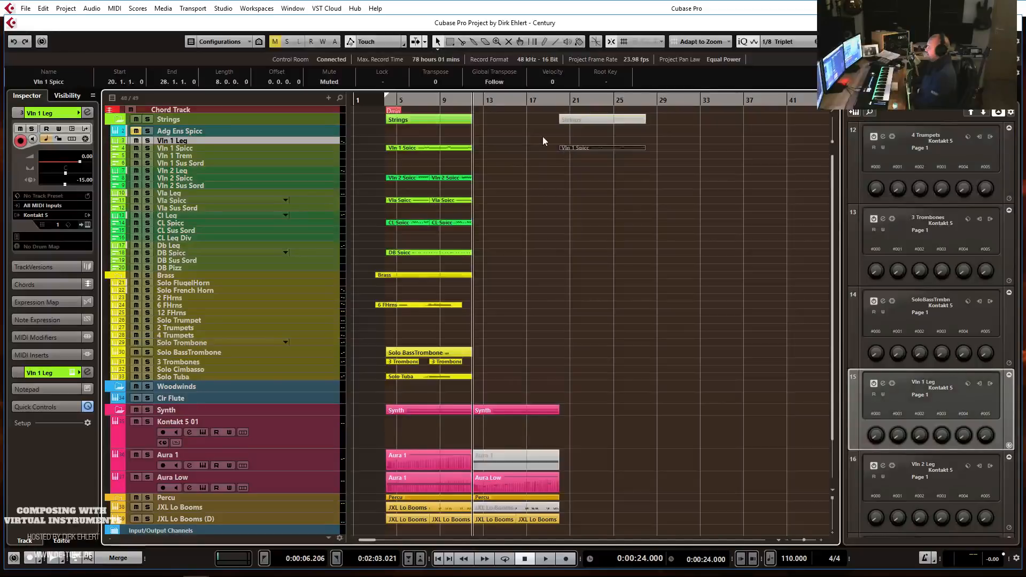
Mute the Aura Low synth part that starts at bar 12.
scroll(586, 251, down, 3)
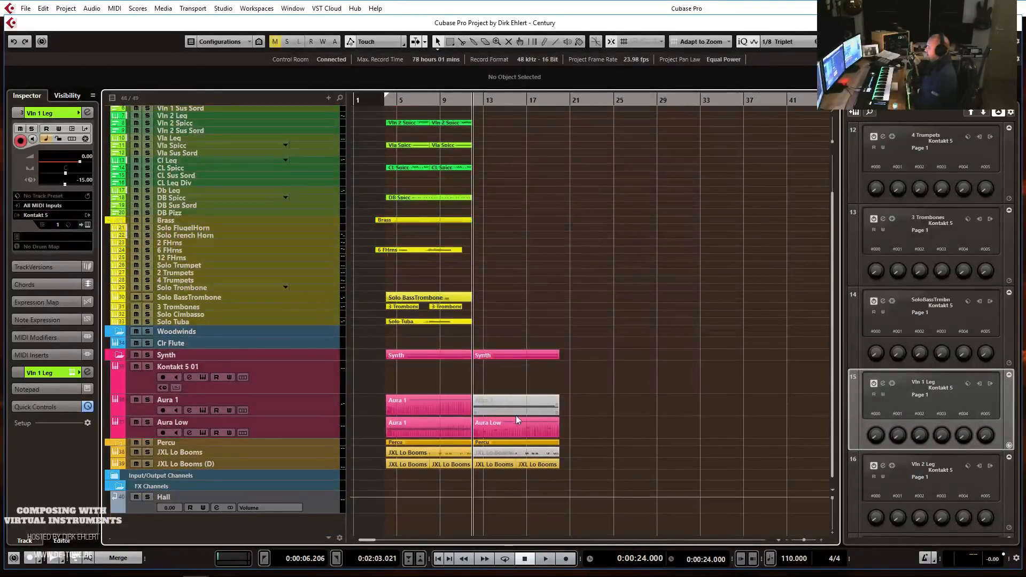
key(7)
click(529, 427)
click(529, 354)
right_click(573, 415)
click(572, 416)
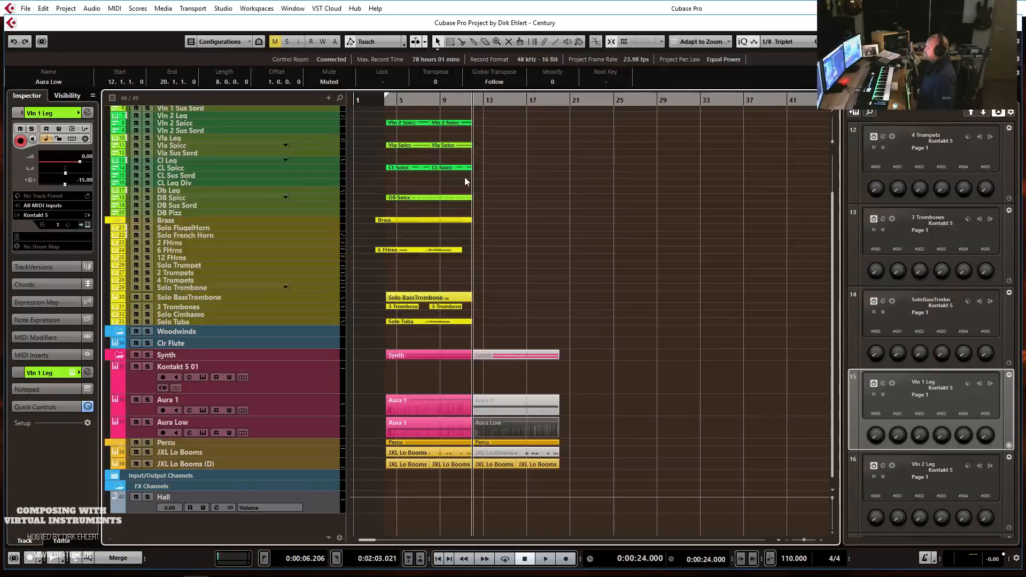
Select the Kontakt 5 01 track and listen to the arrangement from bar 11 past bar 12.
click(463, 98)
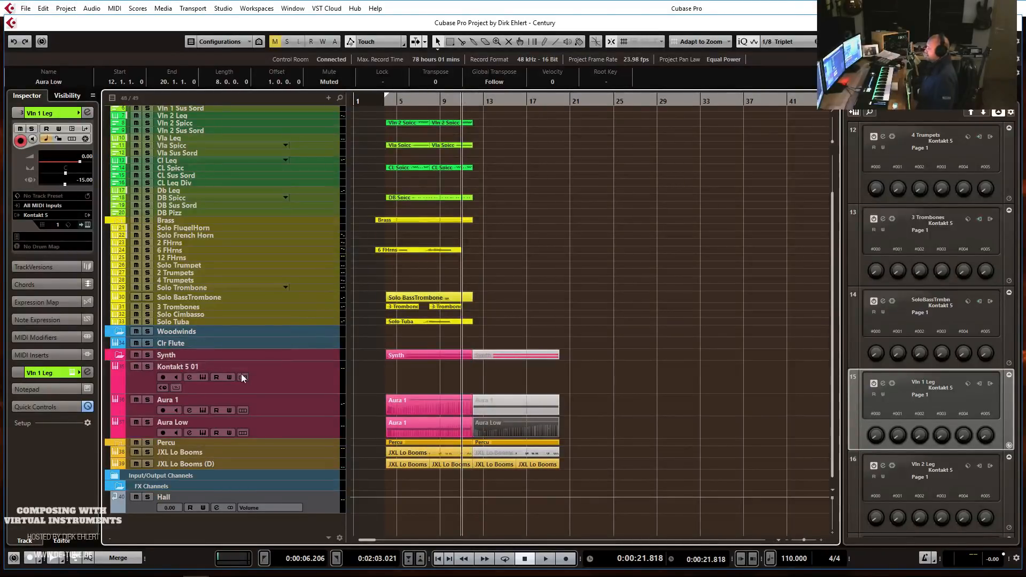
click(303, 379)
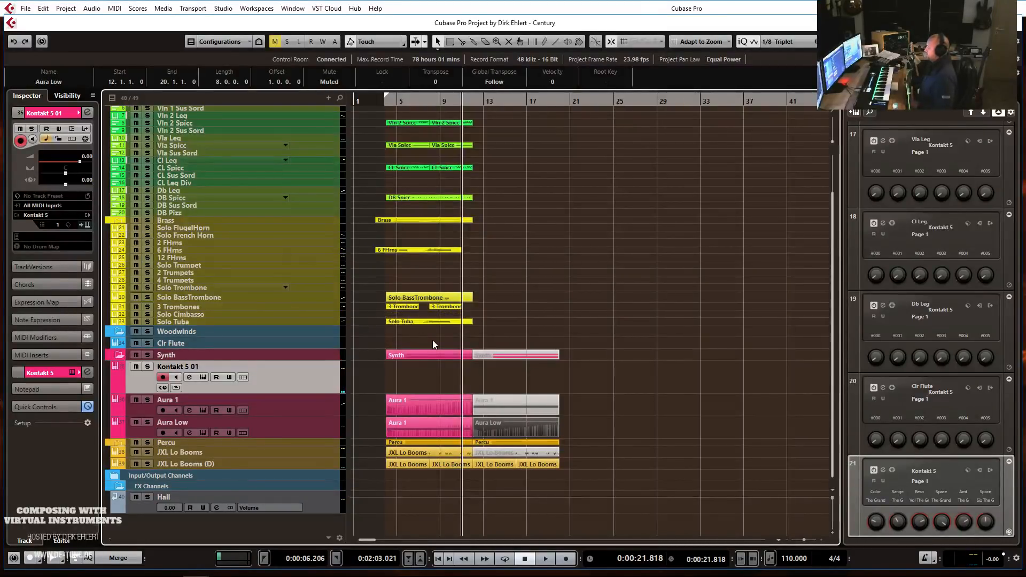
key(h)
key(h)
key(h)
key(h)
key(h)
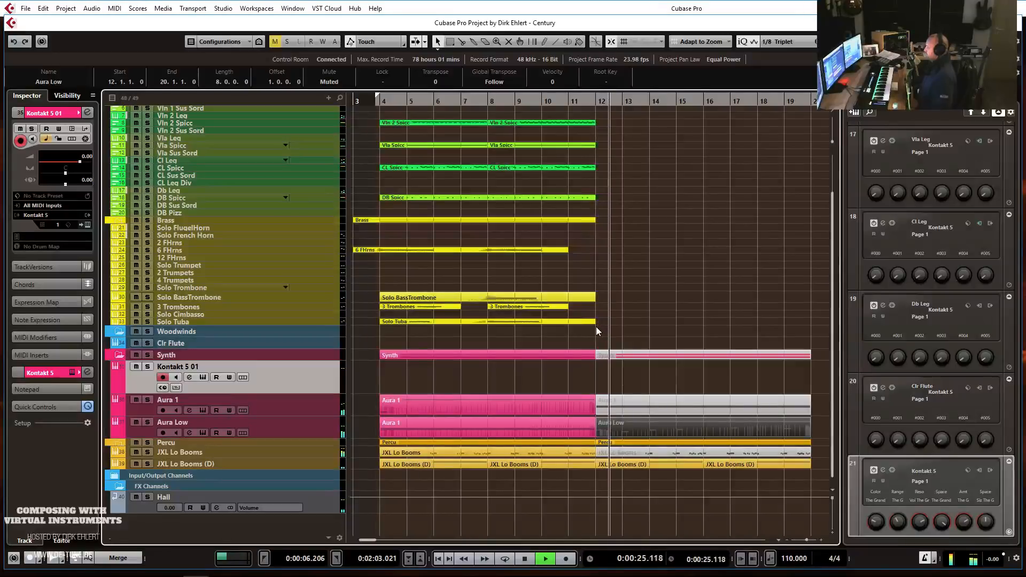
key(space)
Mute the two JXL Lo Booms (D) percussion parts after bar 12.
key(g)
right_click(661, 480)
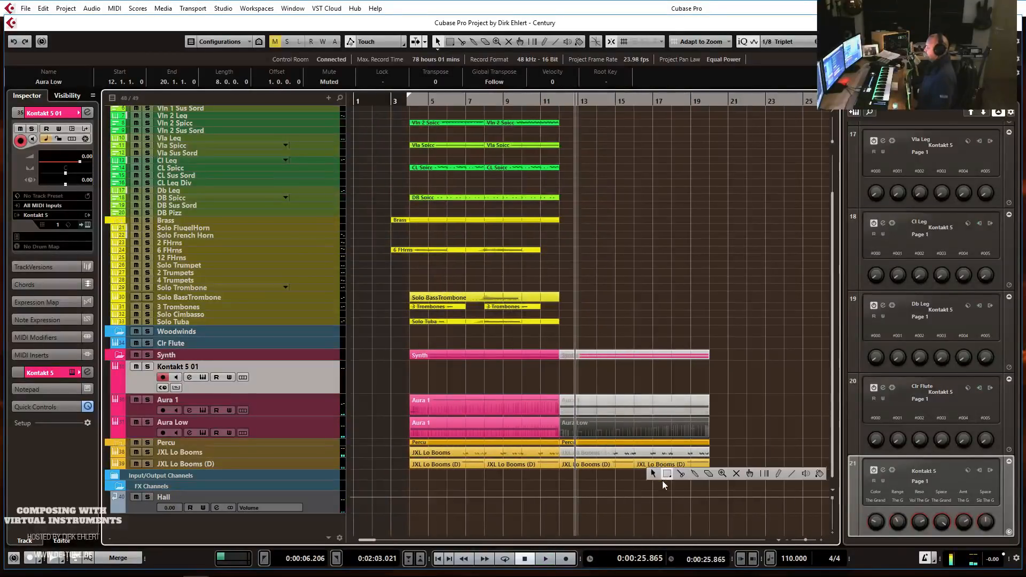
click(735, 473)
drag(609, 486, 652, 468)
Record a performance on the Kontakt 5 01 track from bar 11 to about bar 39.
click(539, 102)
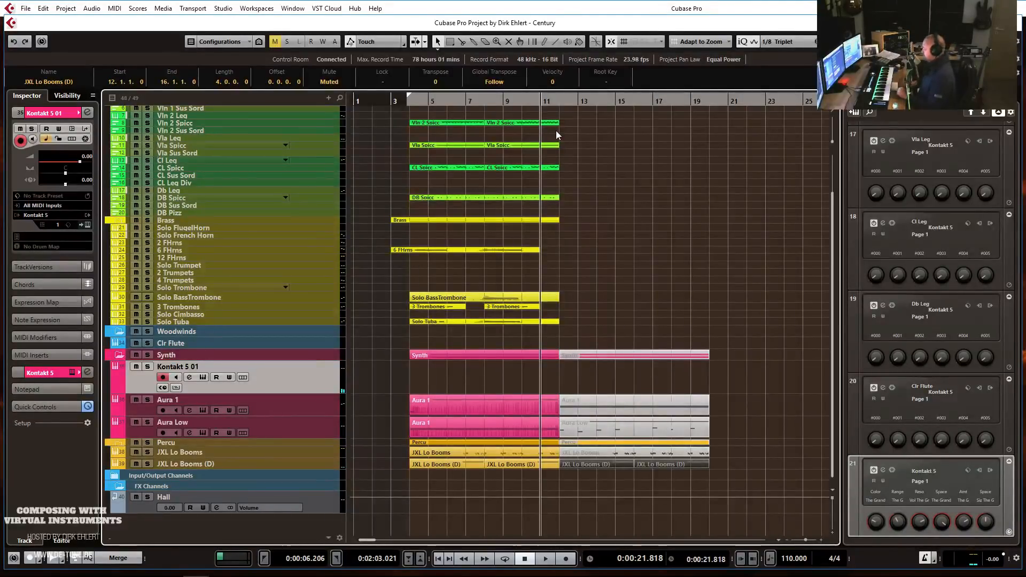
key(KP_Multiply)
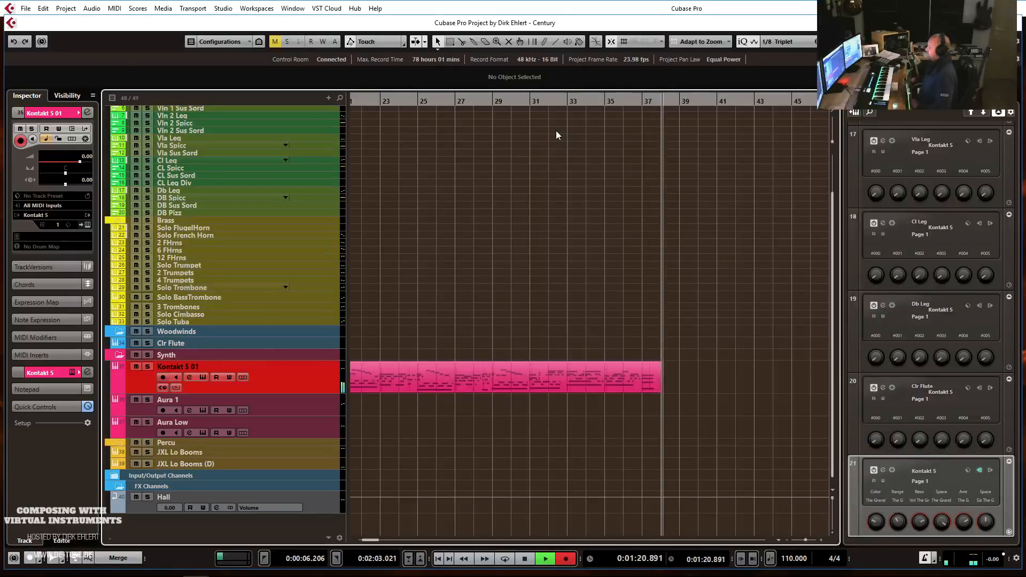
key(space)
scroll(629, 262, left, 8)
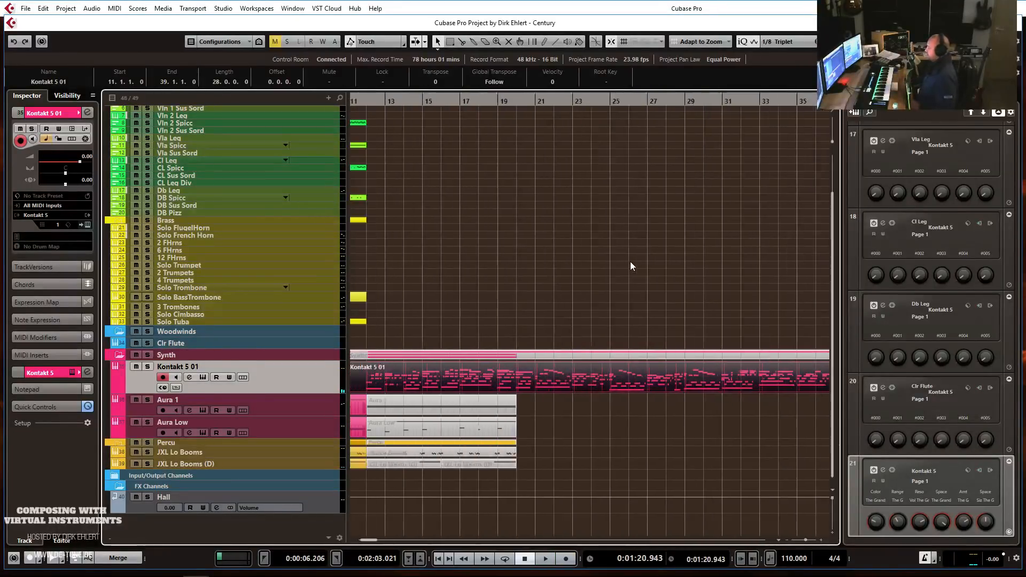
Open the recorded Kontakt 5 01 part in the Key Editor, set the quantize value to 1/8, and close the editor.
double_click(477, 372)
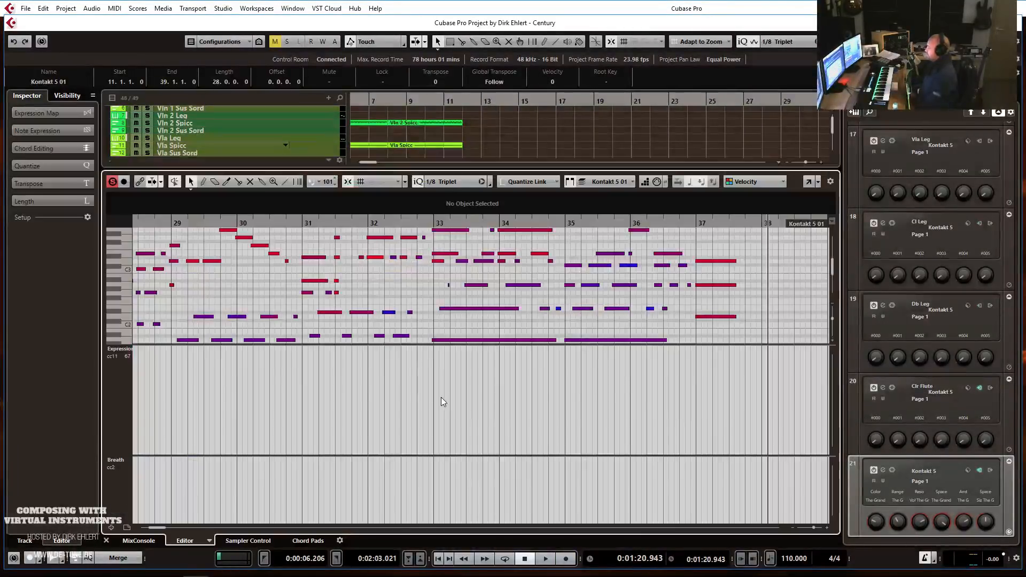
scroll(433, 326, left, 5)
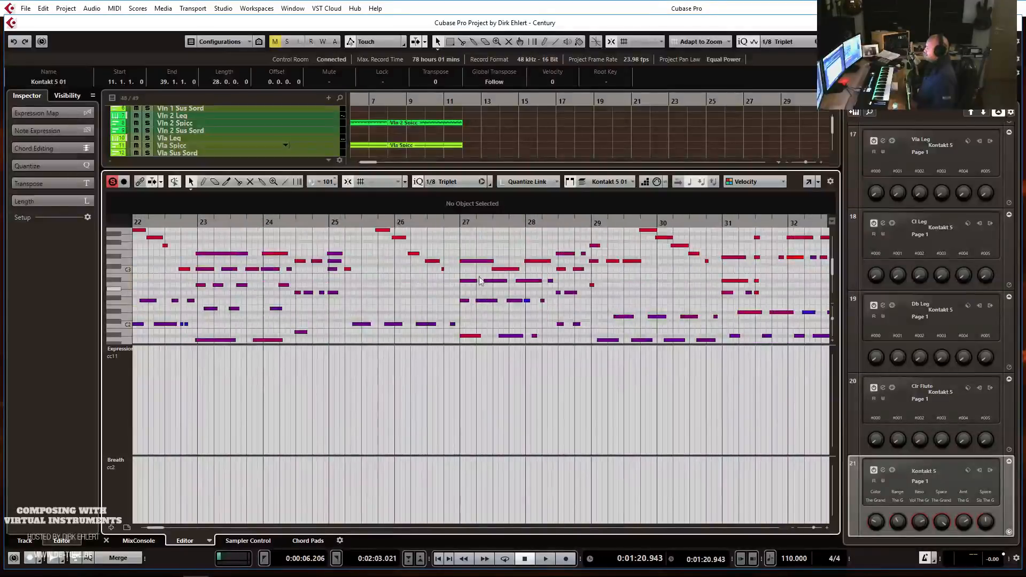
click(442, 181)
click(451, 229)
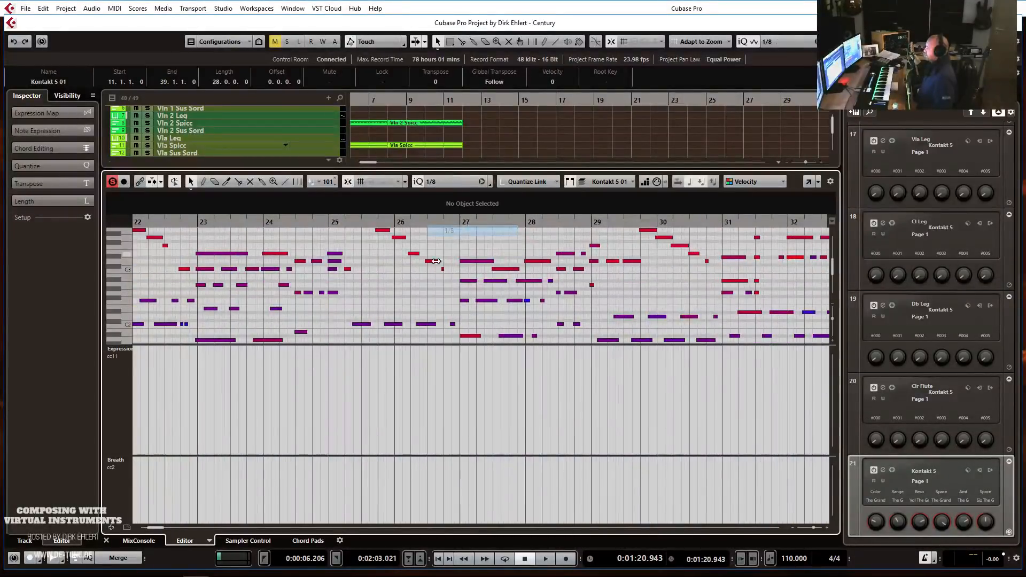
key(g)
key(g)
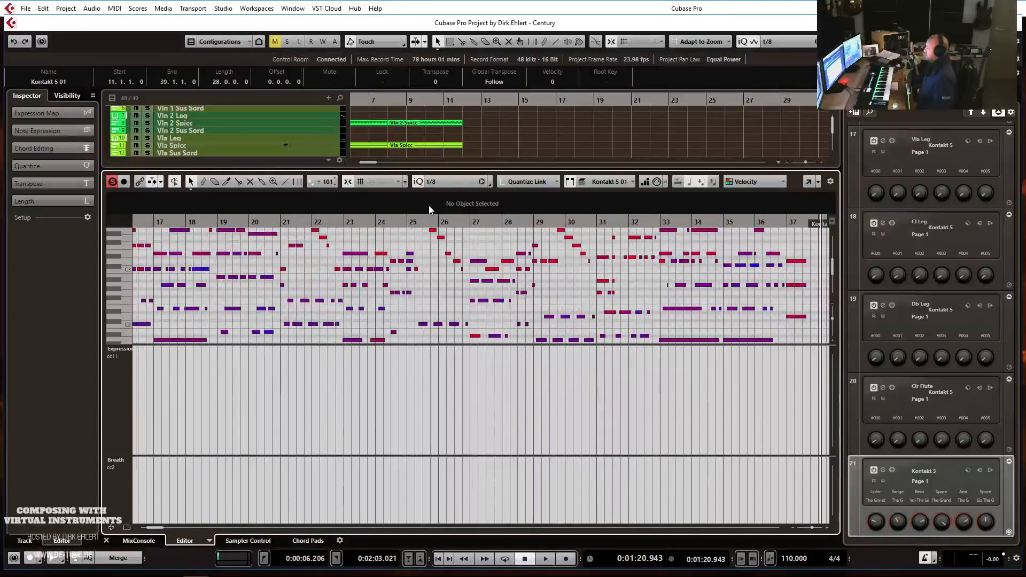
key(ctrl+alt+e)
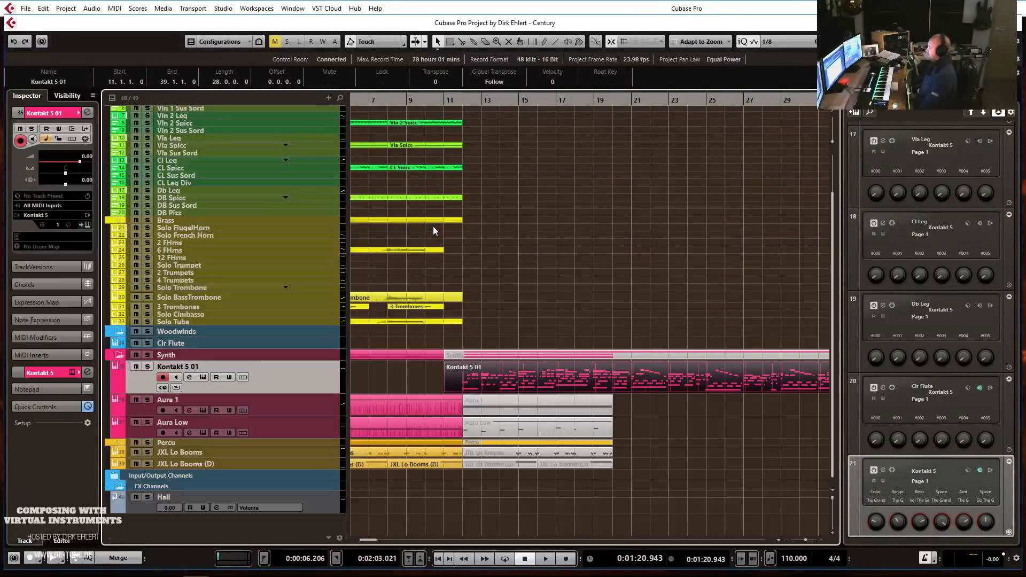
Start playback from bar 11 and rename the Kontakt 5 01 track as Piano.
click(440, 104)
key(space)
double_click(179, 367)
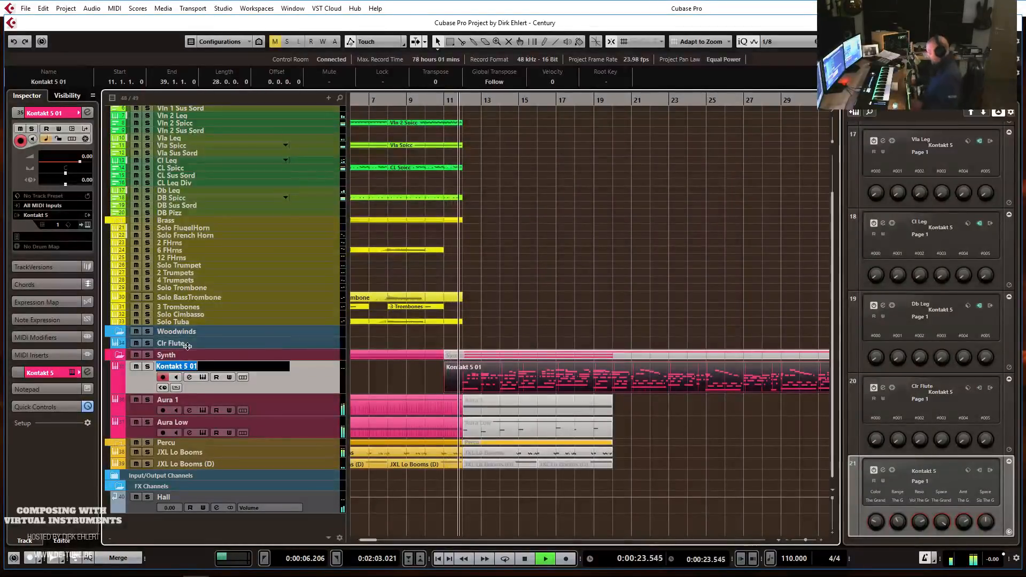
text(Piano)
key(Return)
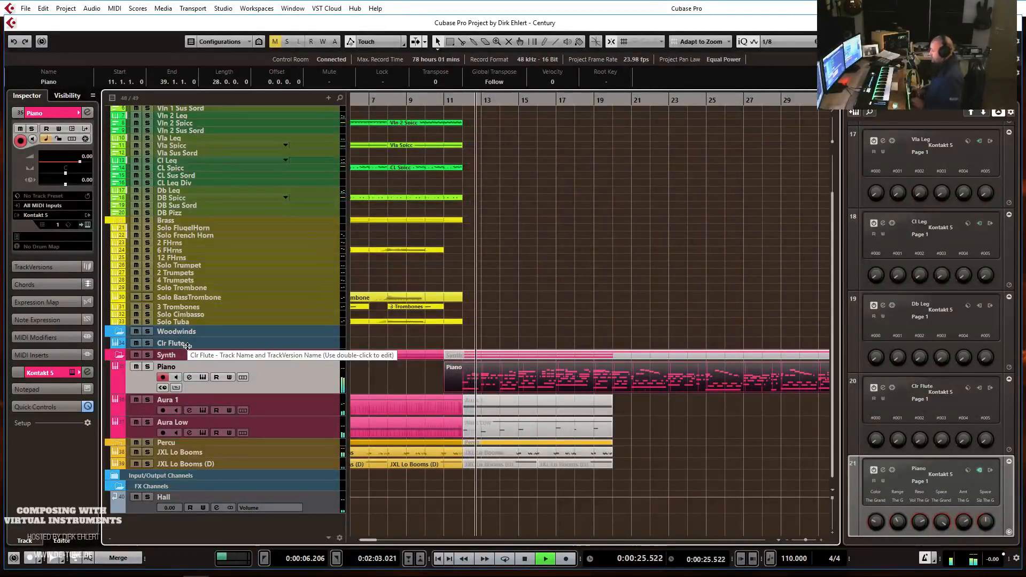
Listen to the recorded piano part to about bar 20 and stop playback.
key(g)
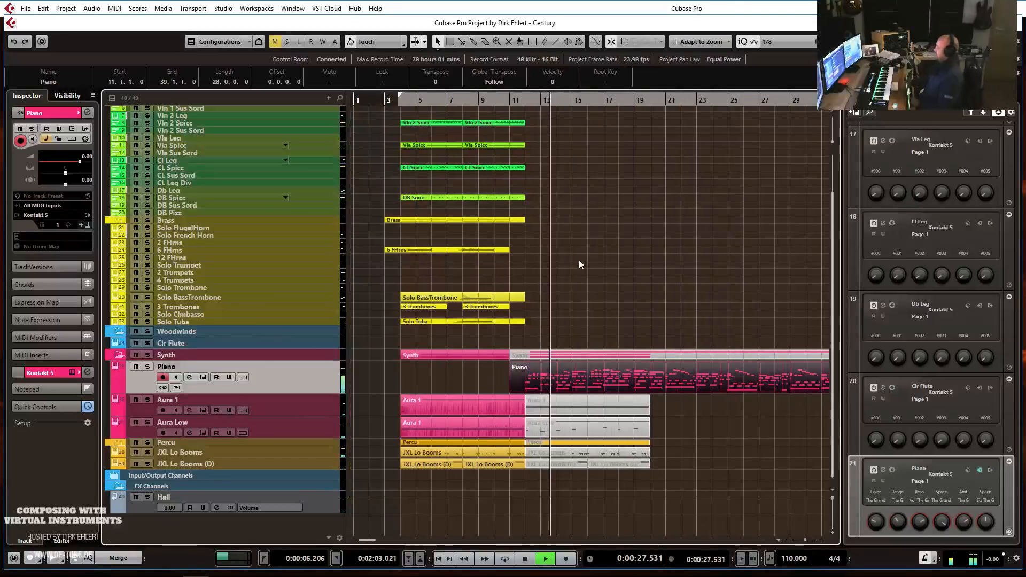
key(h)
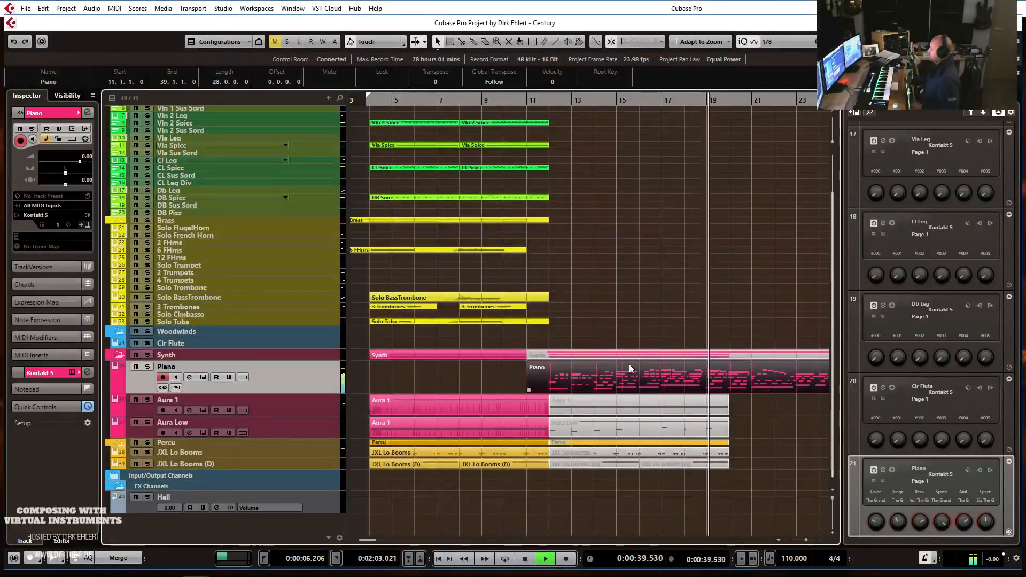
key(g)
key(g)
key(h)
key(space)
Enlarge the height of the Chord Track above the Strings folder.
scroll(550, 271, up, 3)
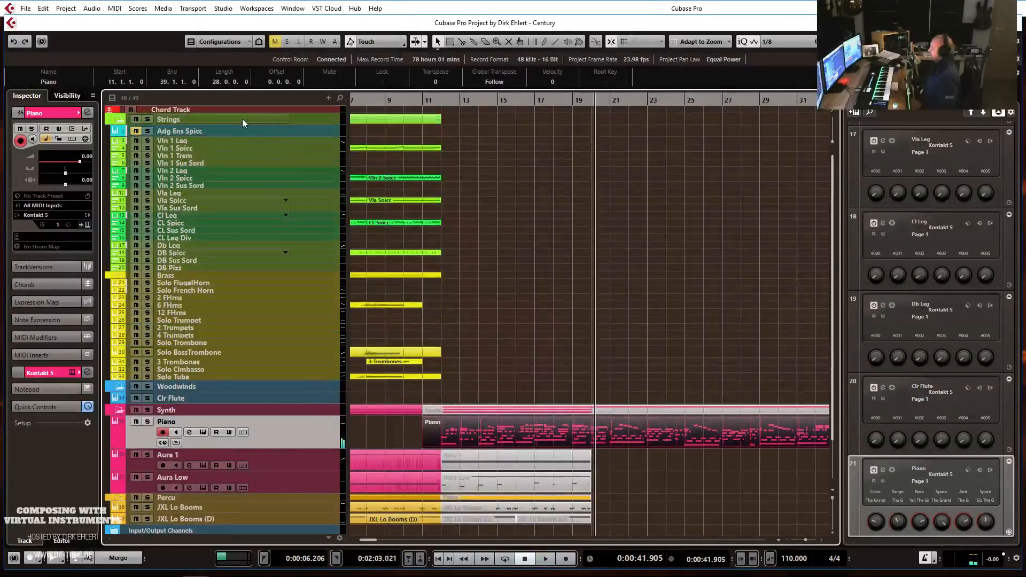
drag(245, 112, 246, 161)
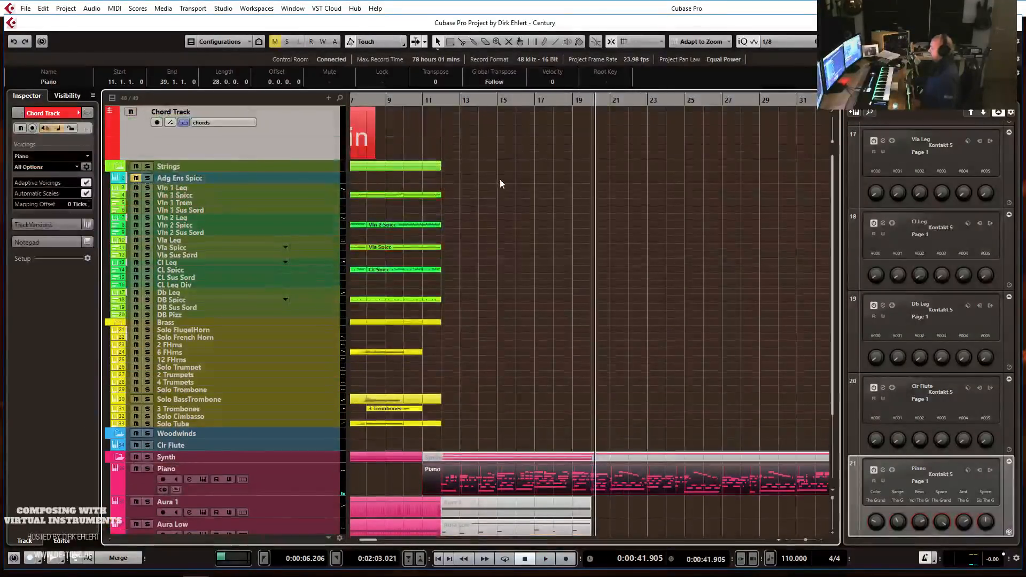
Add a chord event at bar 12 on the Chord Track and set it to D minor.
click(452, 125)
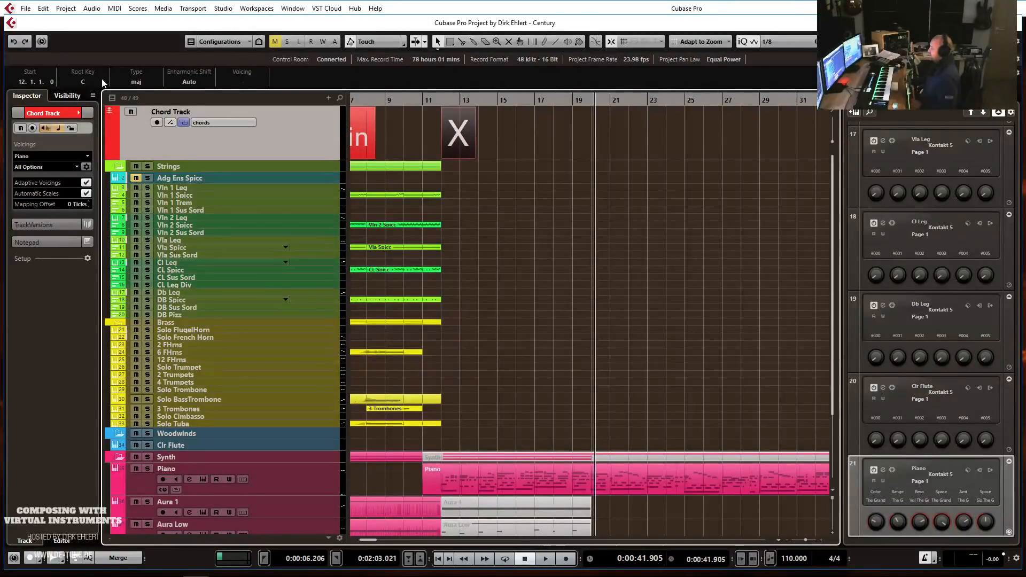
click(84, 82)
click(96, 128)
click(136, 82)
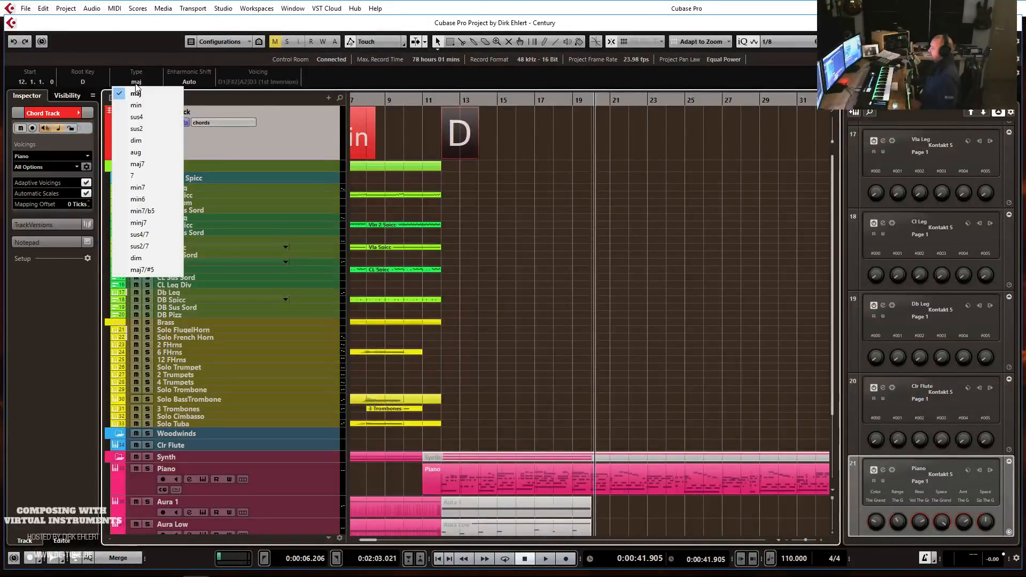
click(149, 107)
Listen to the piano around bar 12 and add a B♭ major chord event at bar 13 on the Chord Track.
key(h)
key(h)
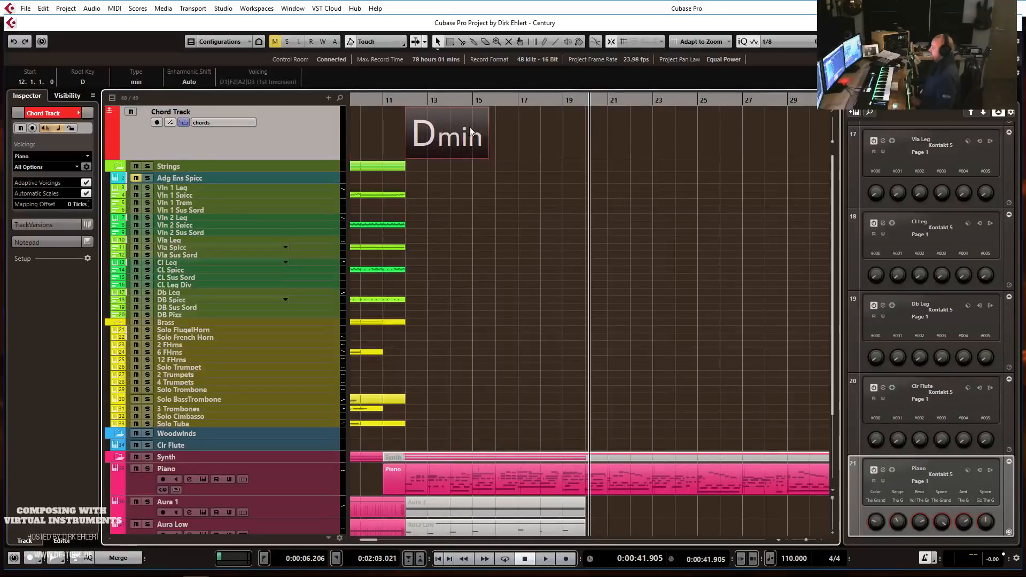
click(377, 99)
key(space)
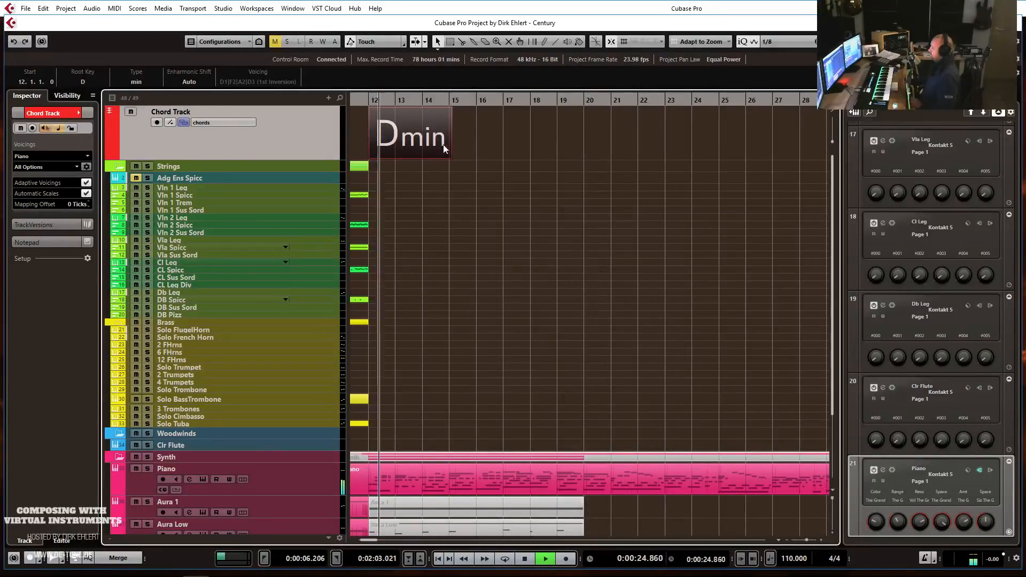
key(space)
key(h)
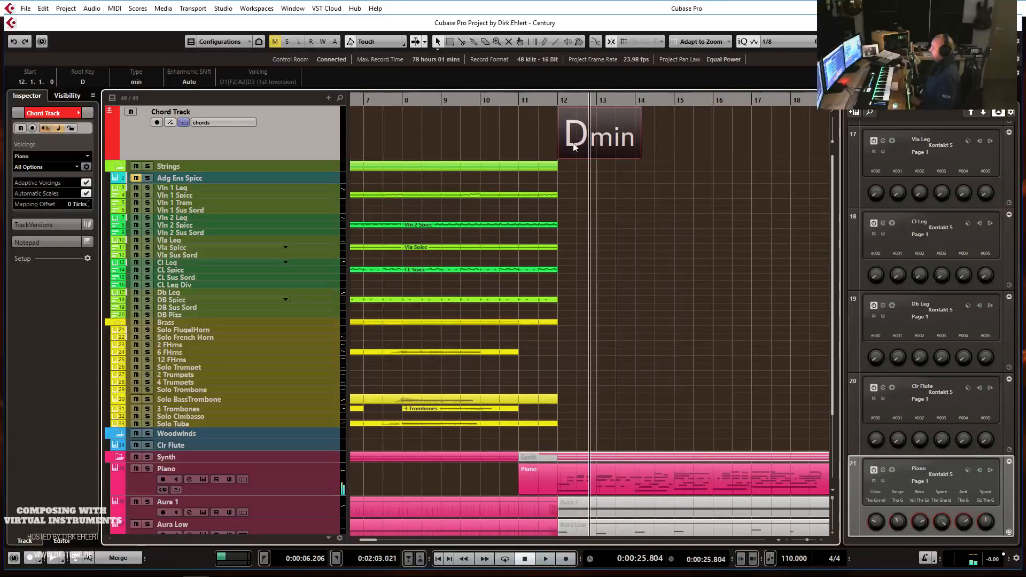
alt+click(640, 140)
drag(646, 140, 619, 135)
click(83, 82)
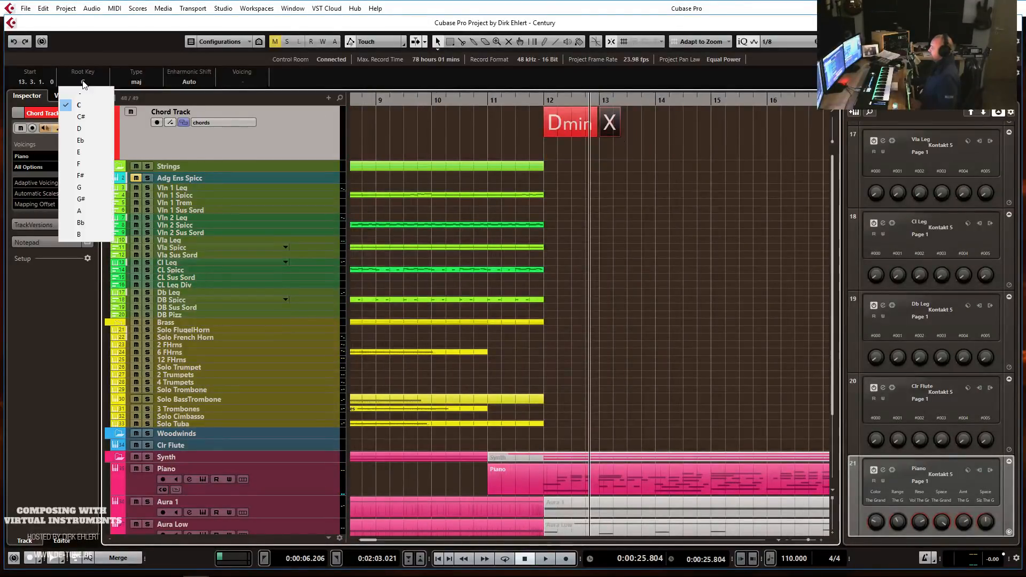
click(100, 222)
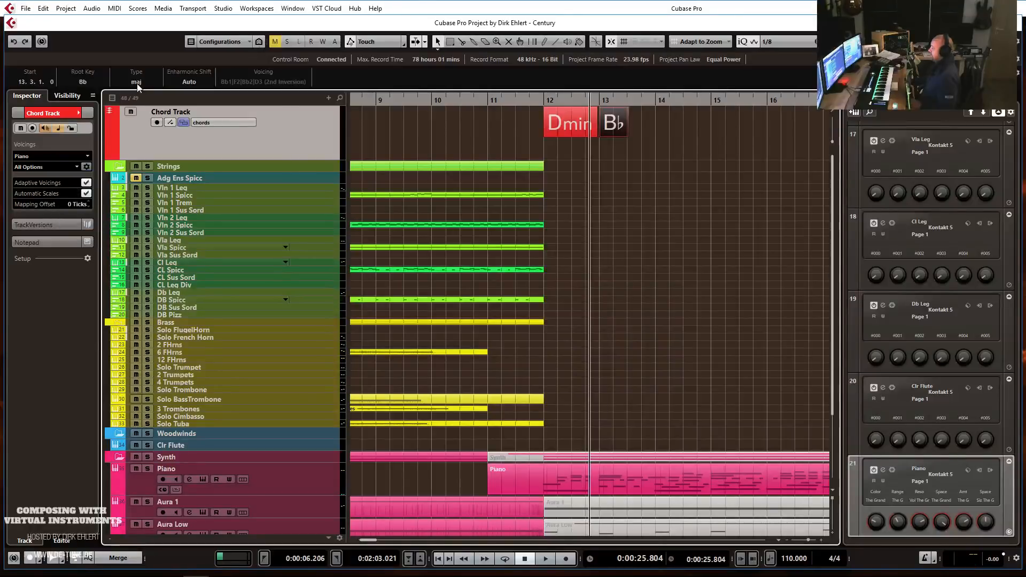
Copy the D minor chord event to bar 14 and add an F major chord event at bar 15.
key(space)
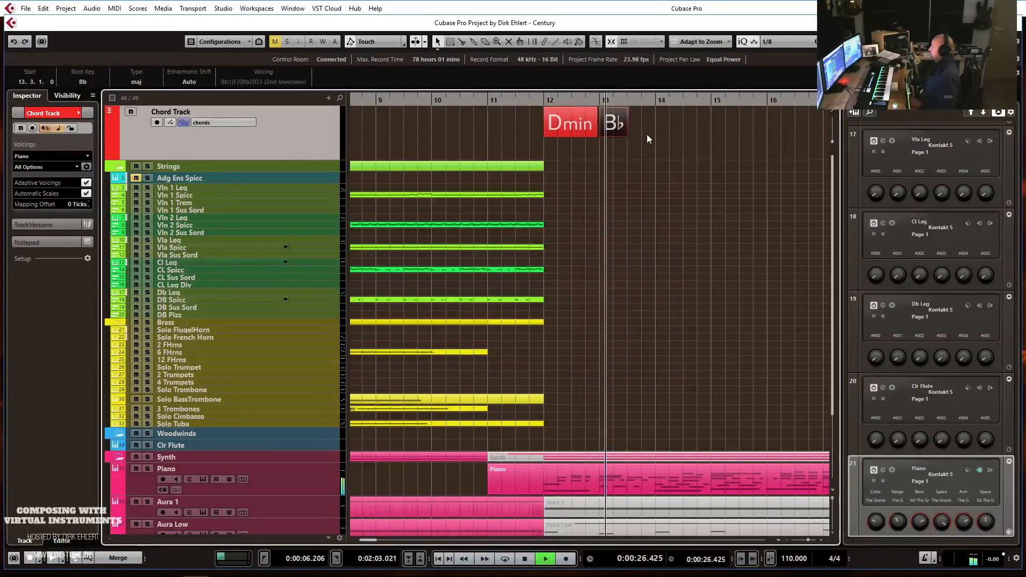
key(space)
drag(577, 128, 665, 130)
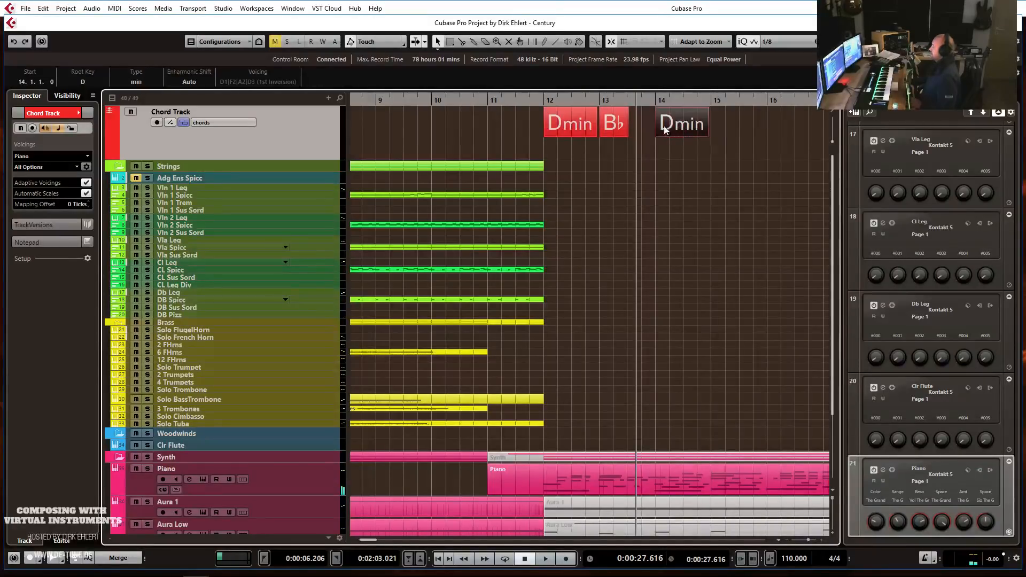
click(717, 122)
click(82, 81)
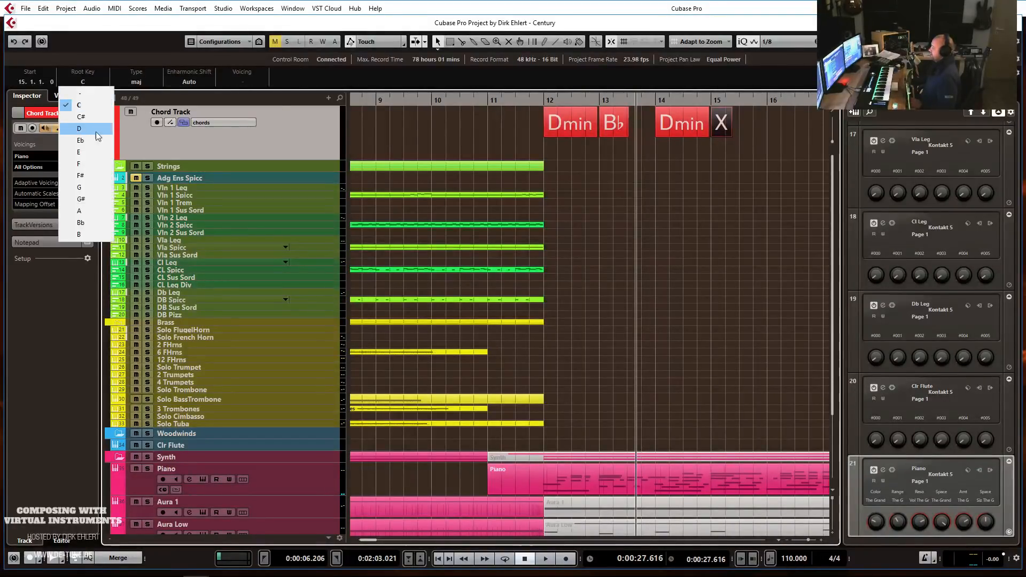
click(101, 161)
Play the piano on to bar 15, then copy the D minor chord event to bar 17 and the F chord to bar 16.
key(space)
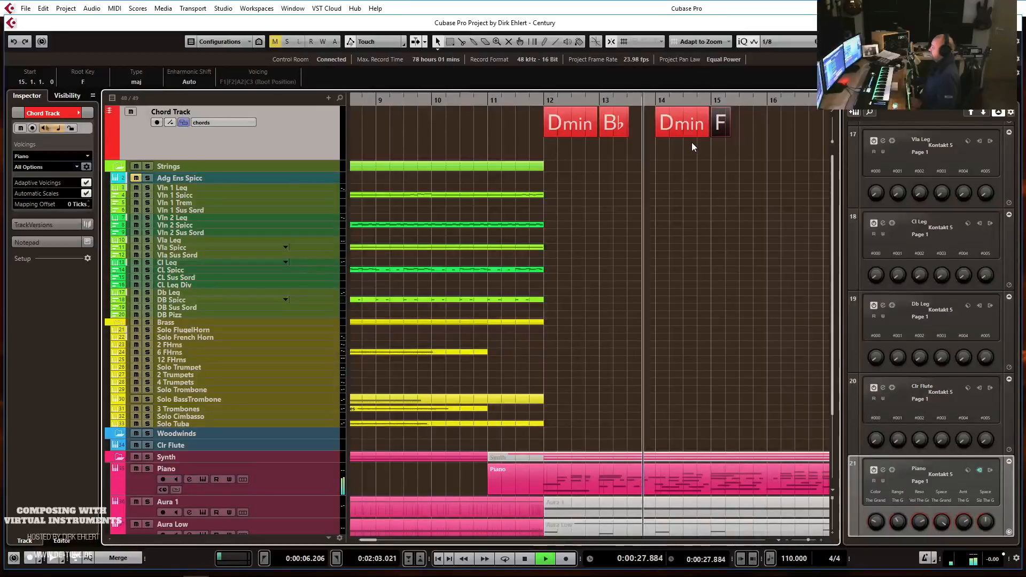
key(f)
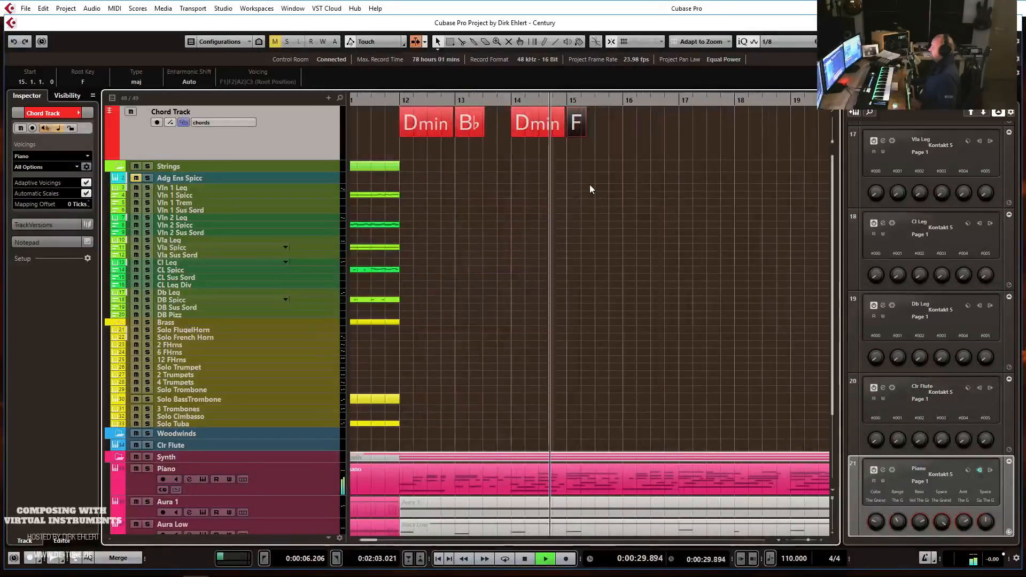
key(space)
drag(534, 127, 700, 119)
drag(580, 123, 633, 123)
Change the root key of the bar 17 chord event to A, keeping its minor type.
click(678, 126)
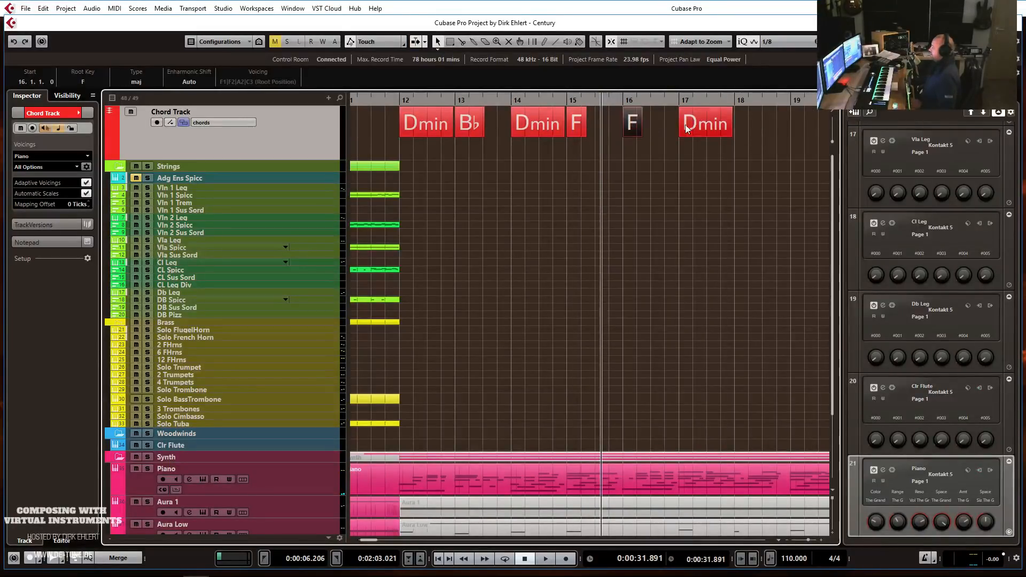
click(83, 80)
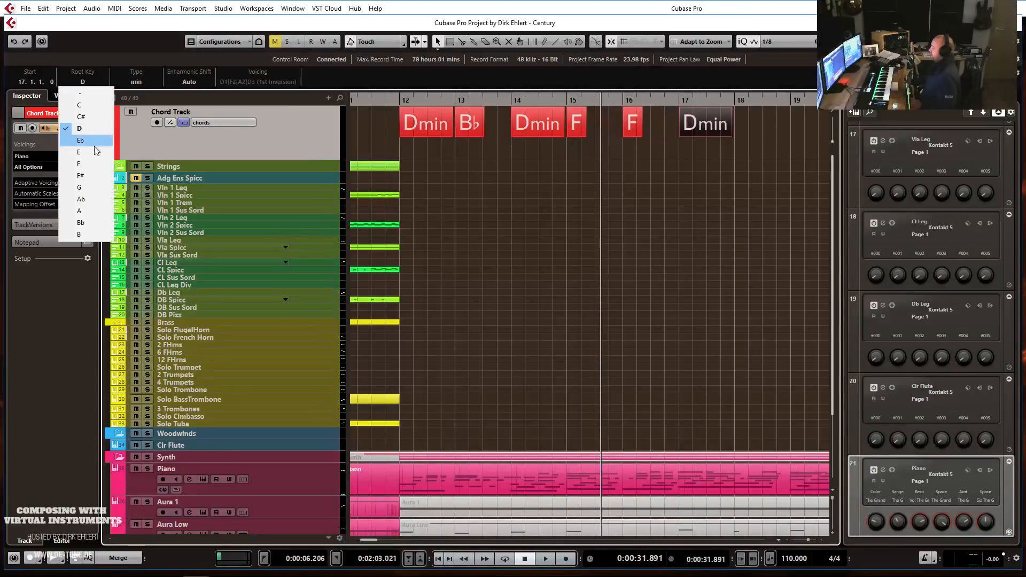
click(98, 209)
Listen on to bar 18 and add an Esus4 chord event at bar 19.
key(space)
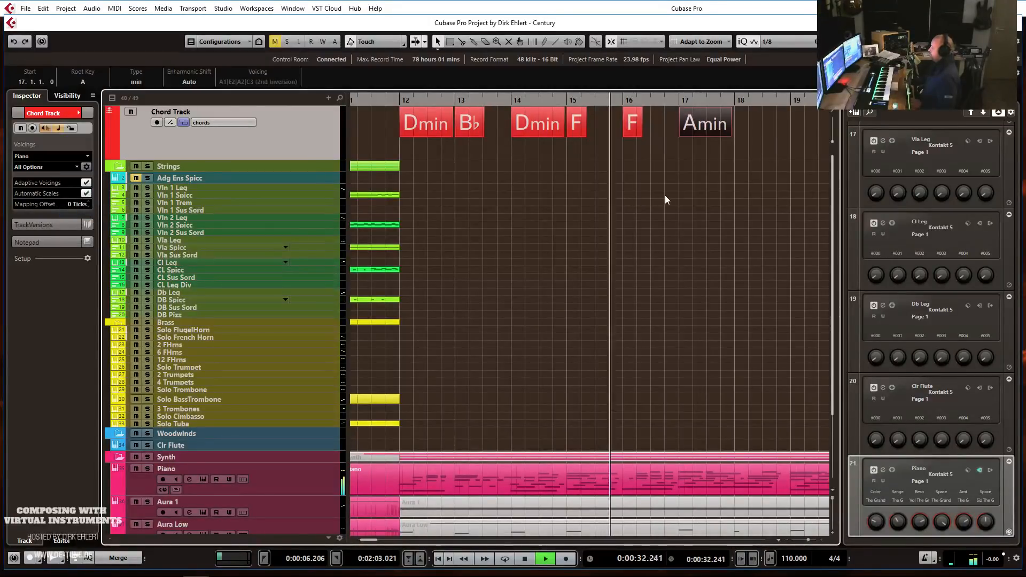
scroll(644, 213, right, 5)
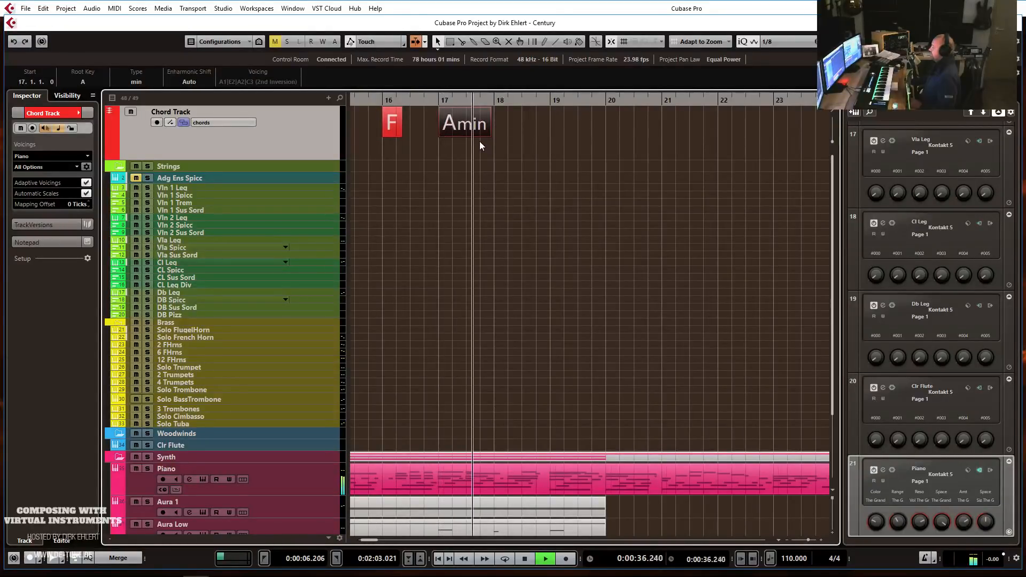
key(space)
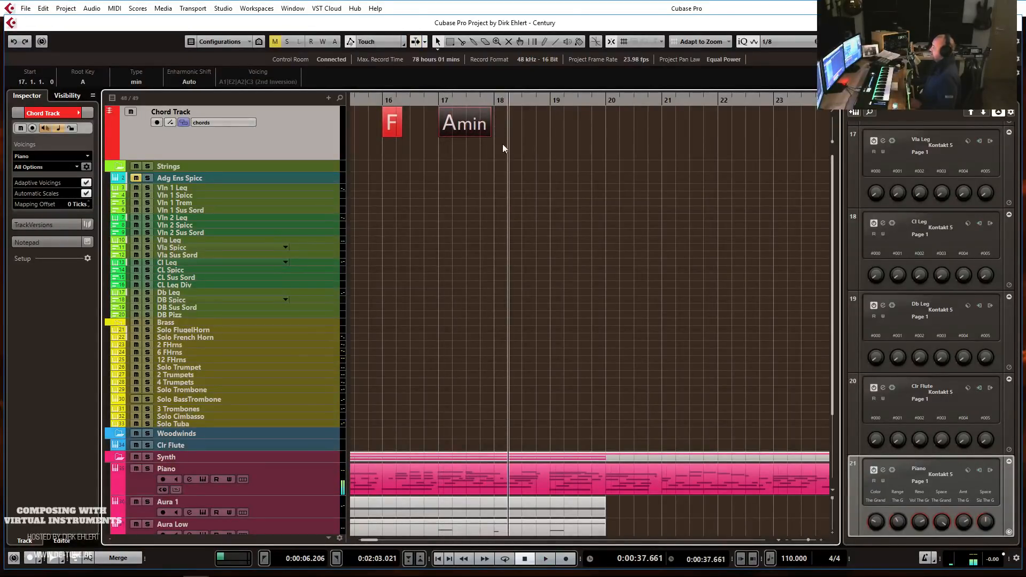
alt+click(555, 128)
click(83, 82)
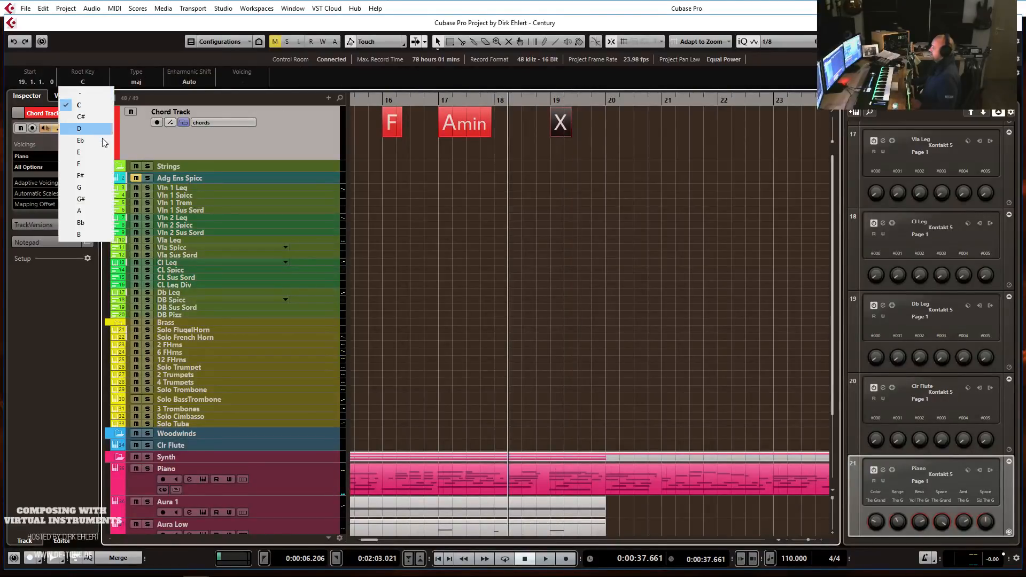
click(107, 152)
click(136, 82)
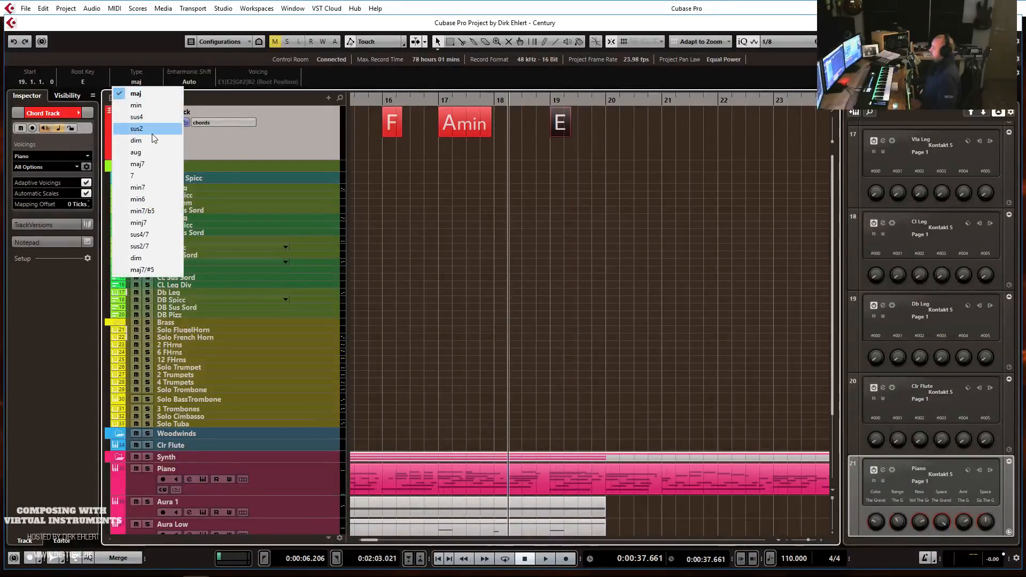
click(152, 115)
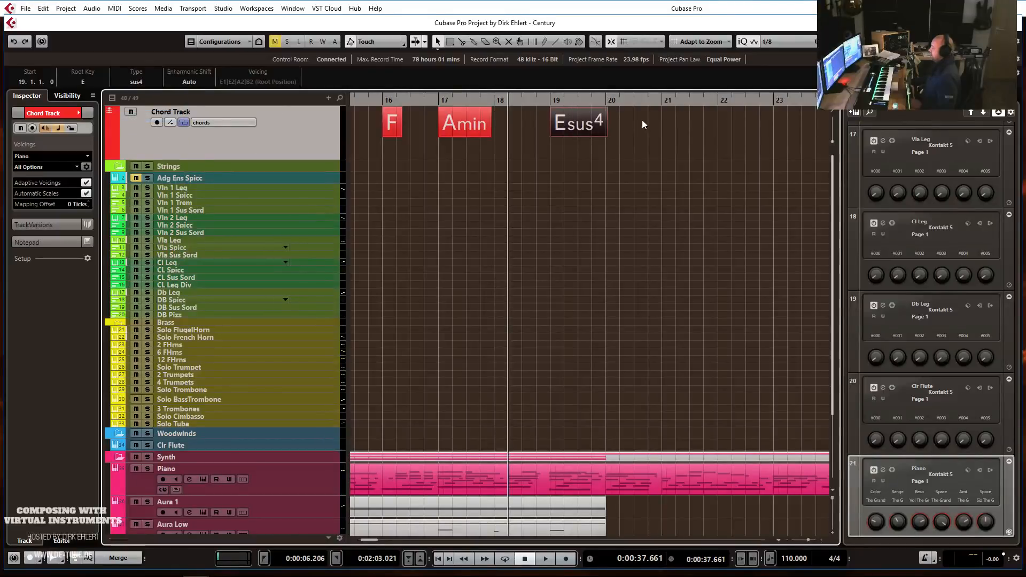
Copy the bar 16 F chord event to bar 20 and change its root key to E.
drag(398, 128, 617, 126)
click(77, 81)
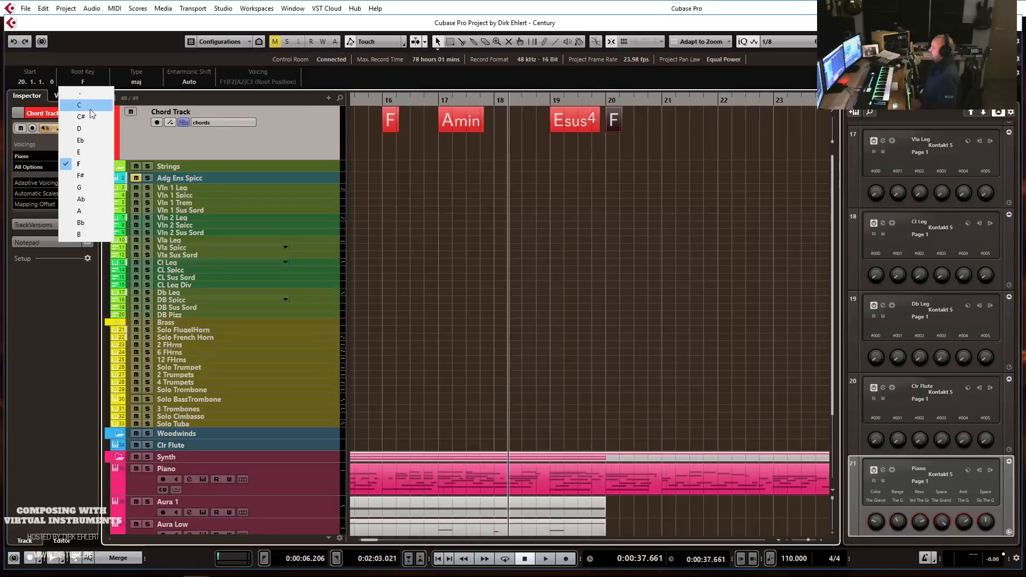
click(87, 150)
Place the playback position at bar 12 and select the Piano track.
click(600, 192)
key(g)
key(g)
key(g)
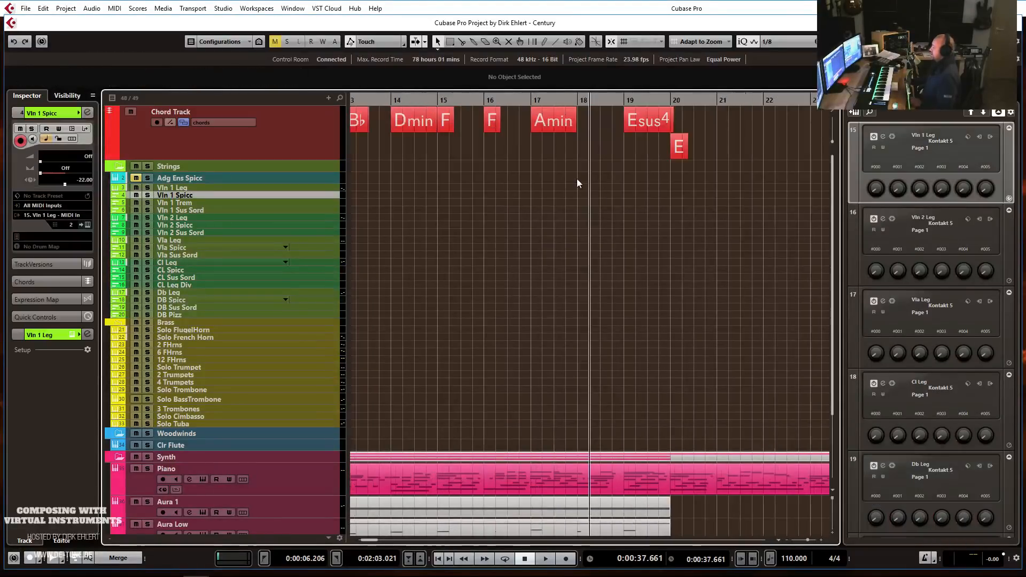
click(390, 103)
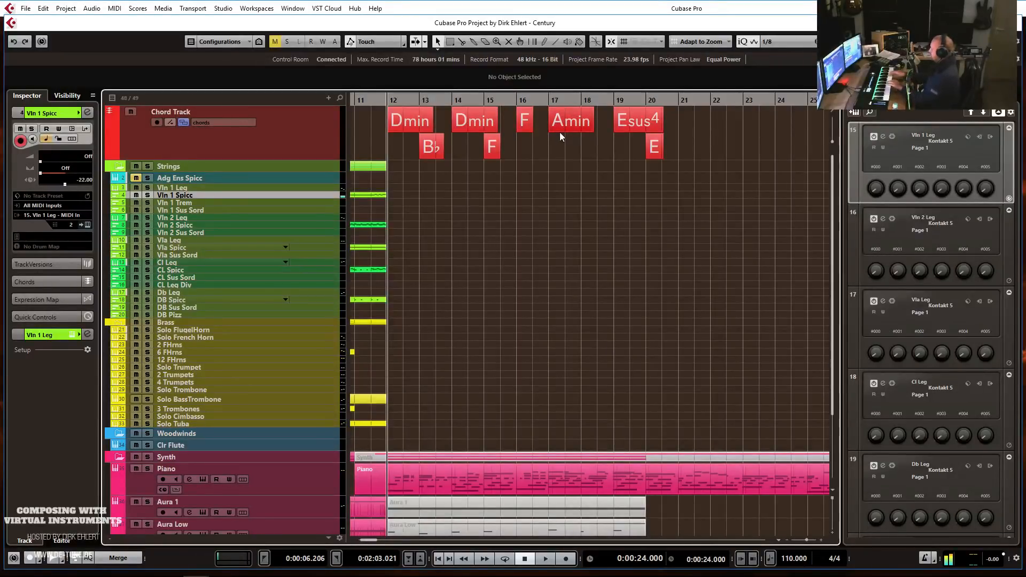
click(320, 477)
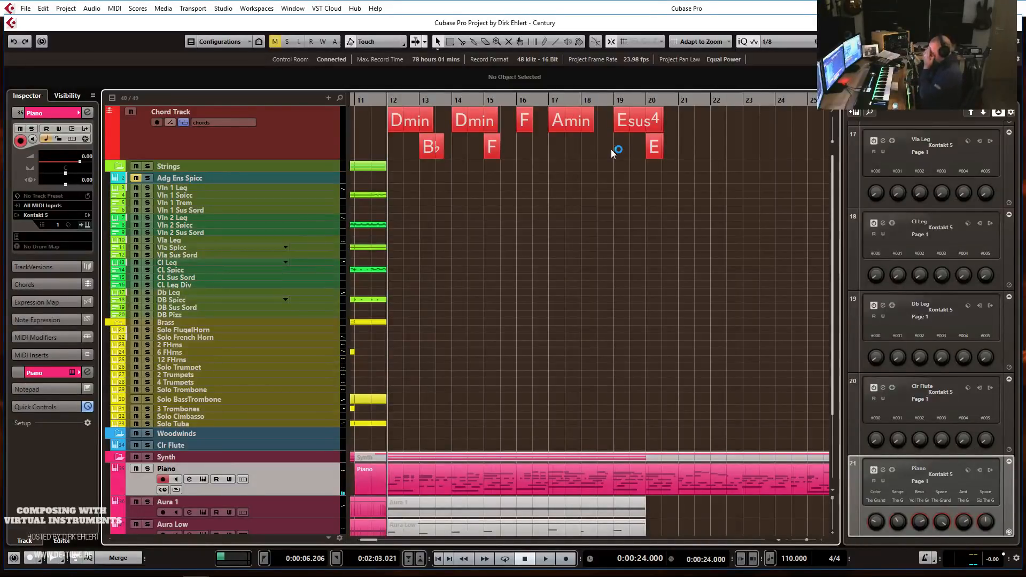
Play the piano from bar 17 to bar 20 and copy the bar 16 F chord event to bar 21.
double_click(566, 104)
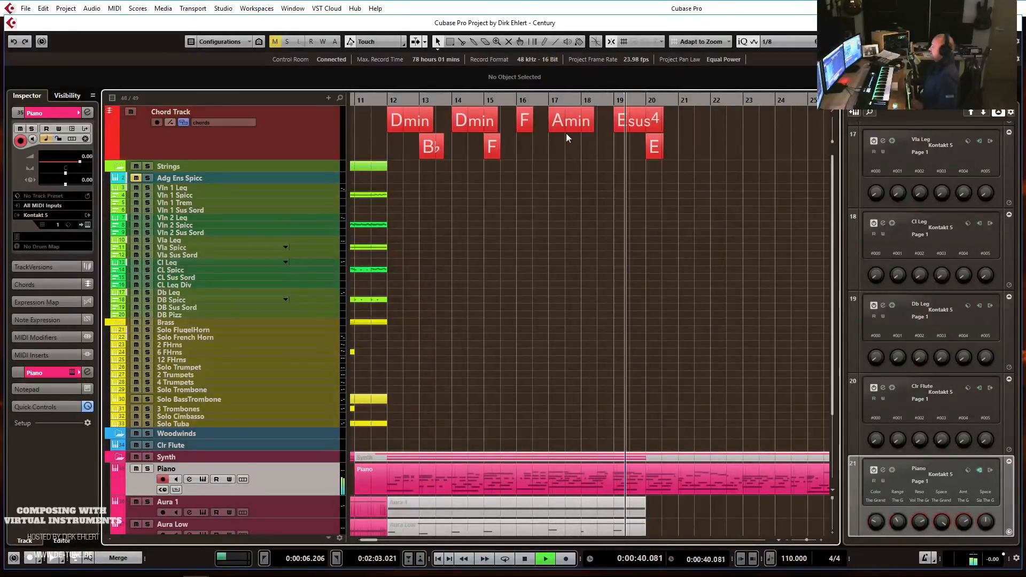
key(f)
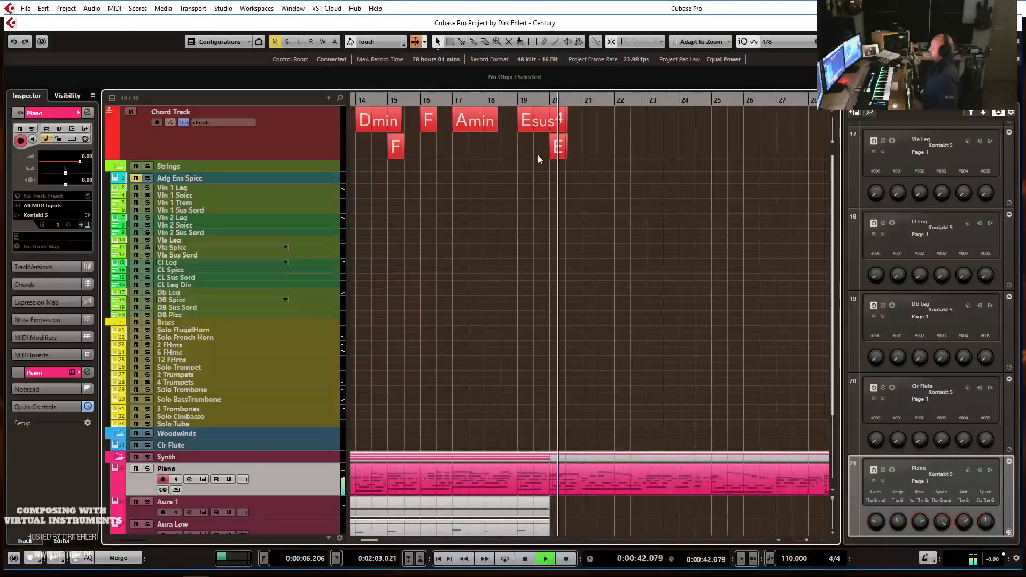
key(space)
drag(428, 124, 588, 126)
Resume playback through bar 24 and copy the bar 17 A minor chord event to bar 23.
key(space)
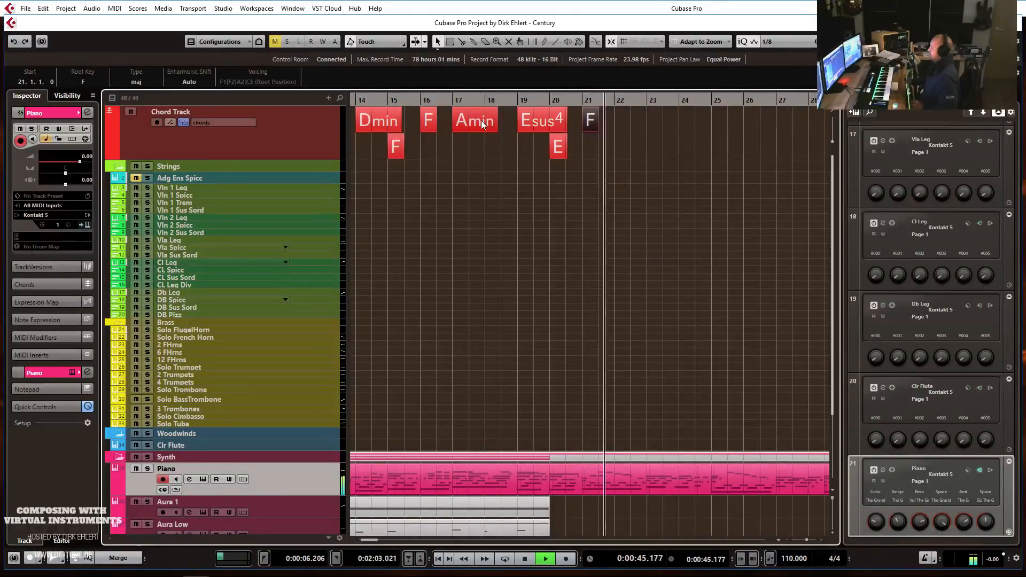
drag(482, 124, 672, 123)
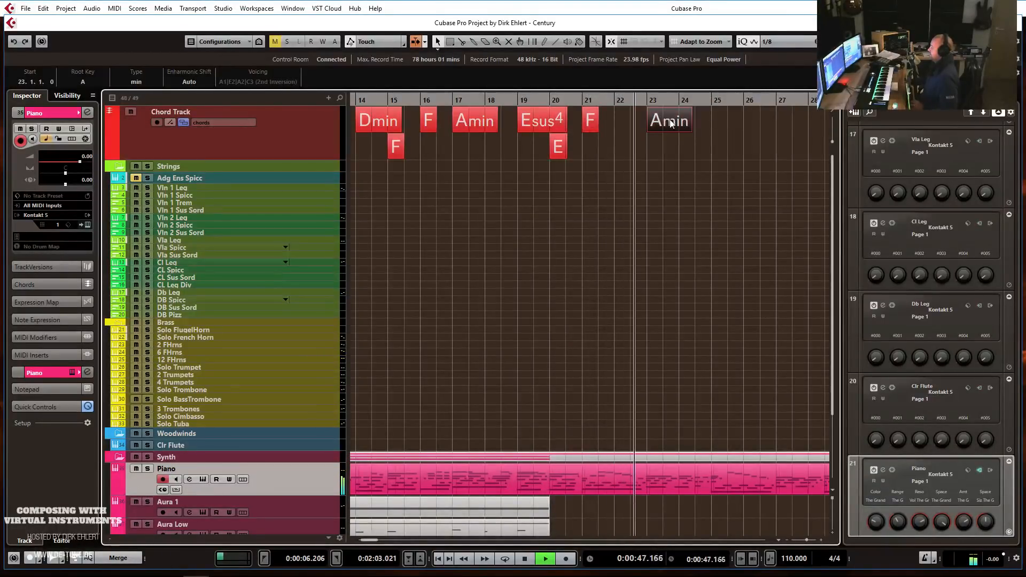
key(g)
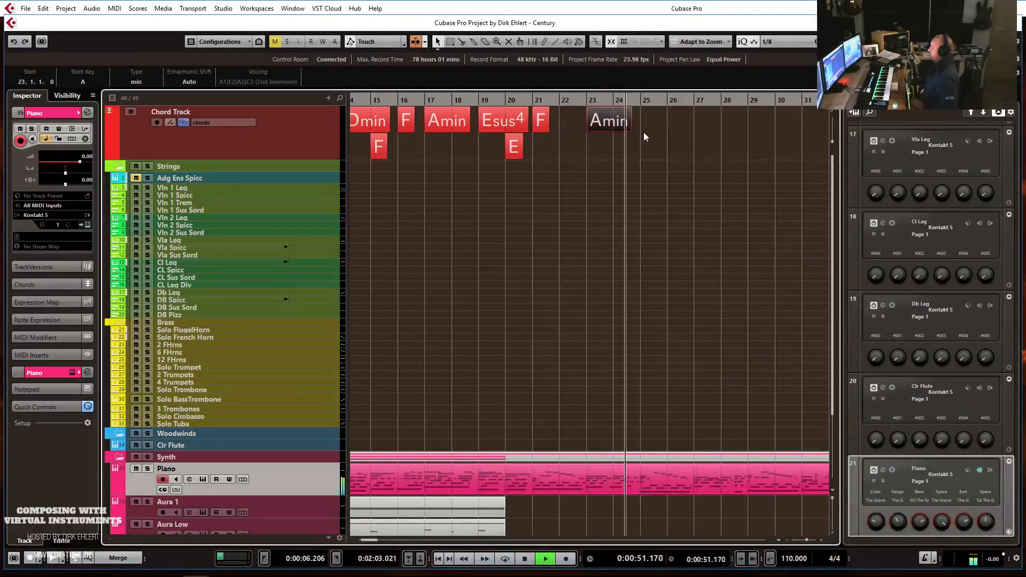
key(space)
Add a G major chord event at bar 24 on the Chord Track.
key(h)
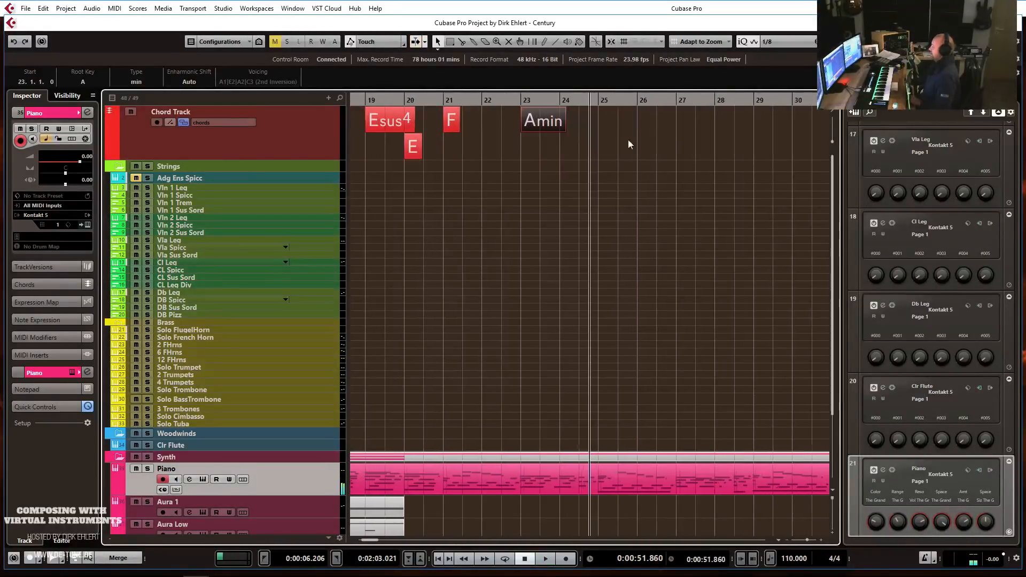
key(h)
click(559, 120)
mouse_move(557, 118)
mouse_down()
mouse_move(547, 120)
mouse_move(557, 115)
mouse_up()
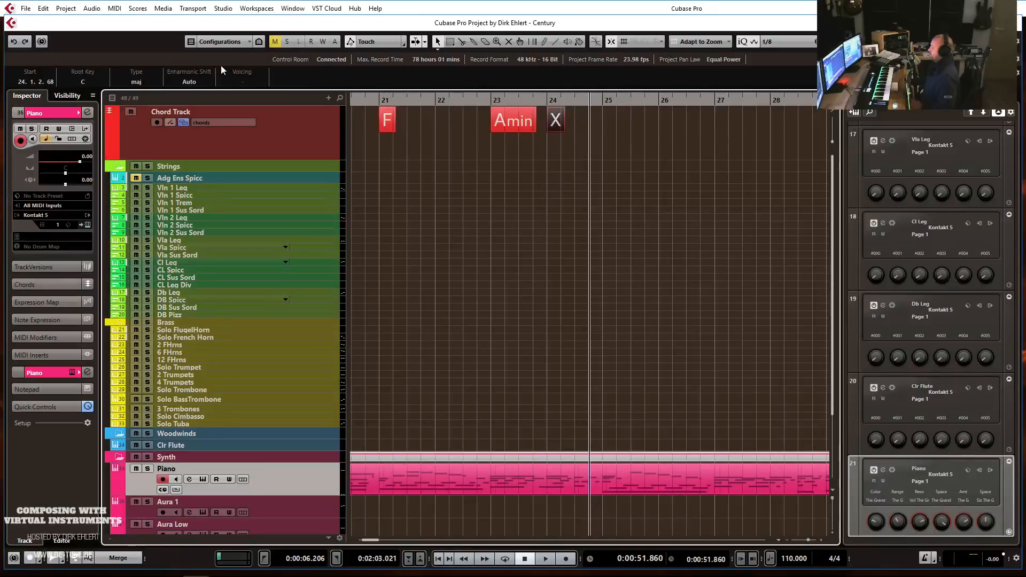
click(83, 82)
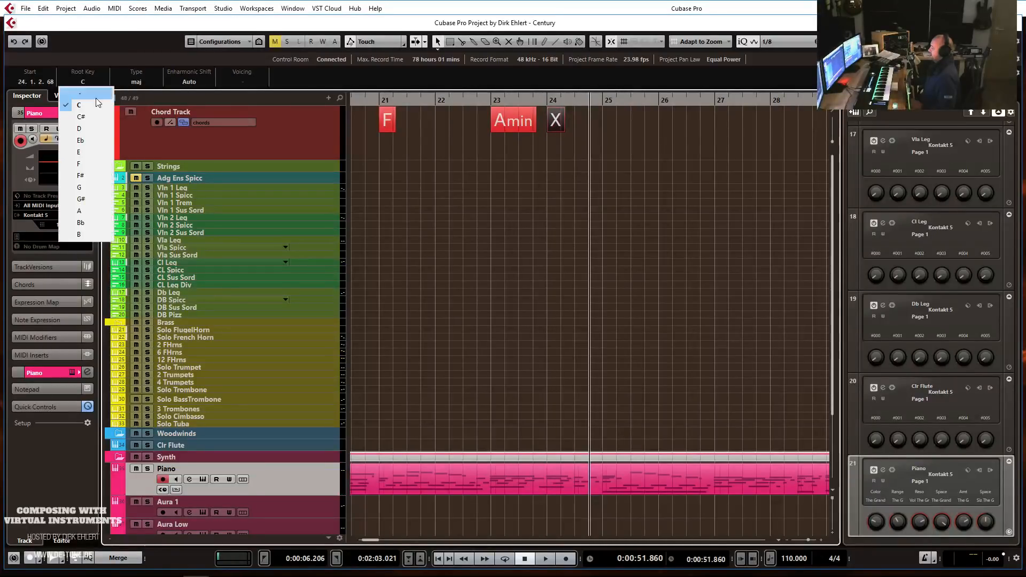
click(96, 186)
Set the bass note of the bar 24 G chord to B and add an empty chord event at bar 25.
click(157, 84)
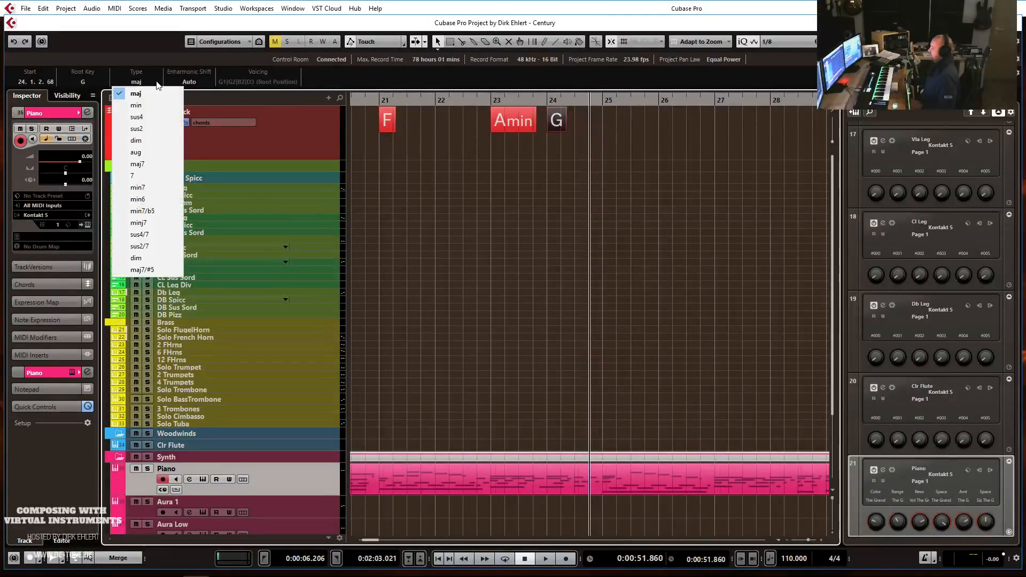
click(558, 120)
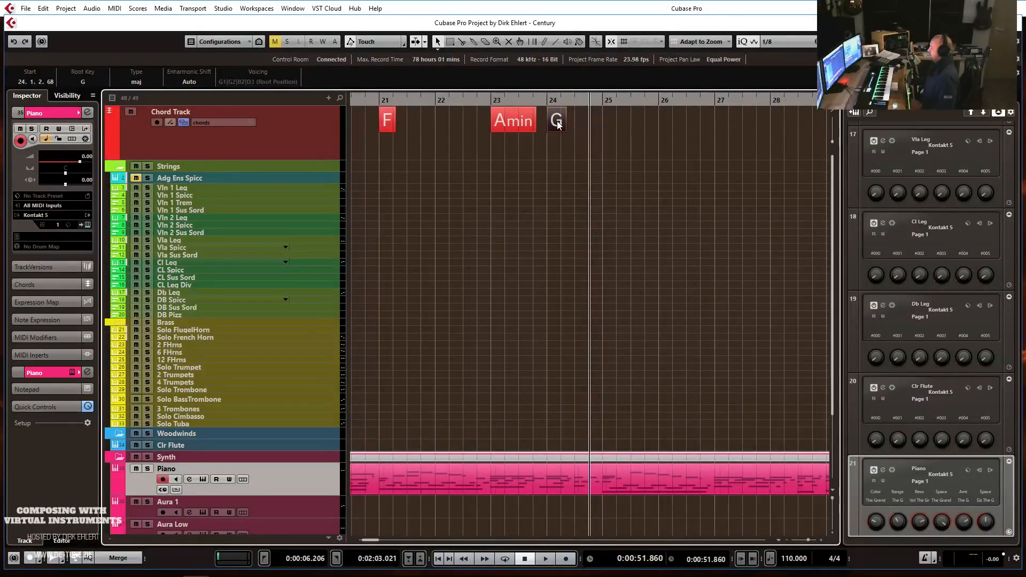
double_click(558, 123)
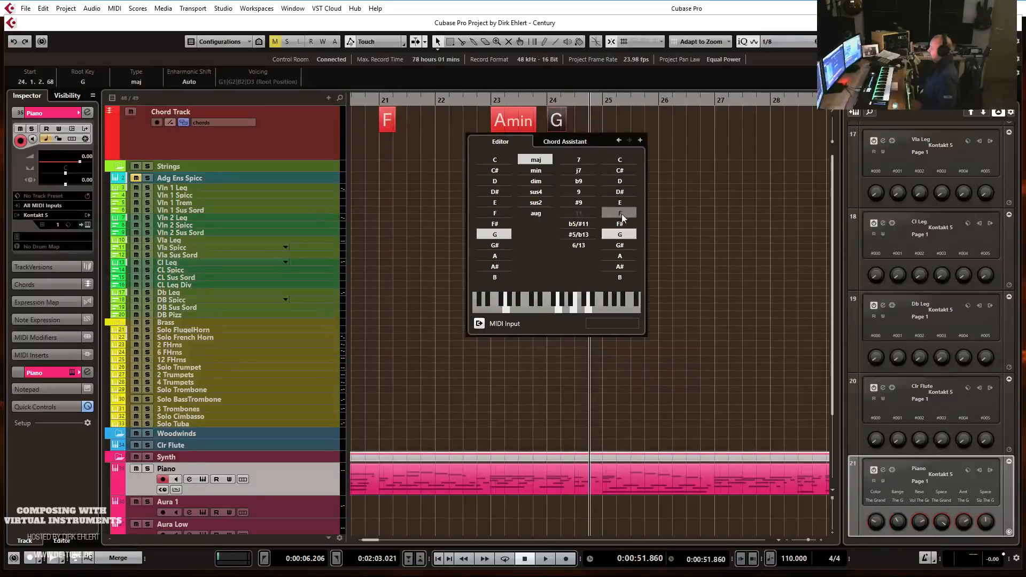
click(633, 276)
click(640, 141)
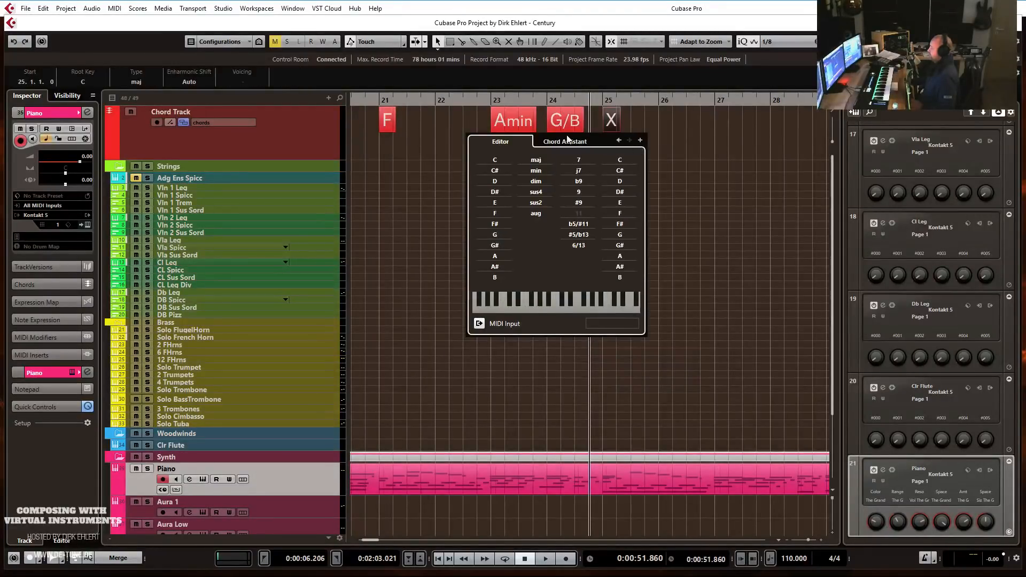
click(650, 143)
Play the piano from bar 23 and move the G/B chord event to the middle of bar 24.
click(497, 103)
key(space)
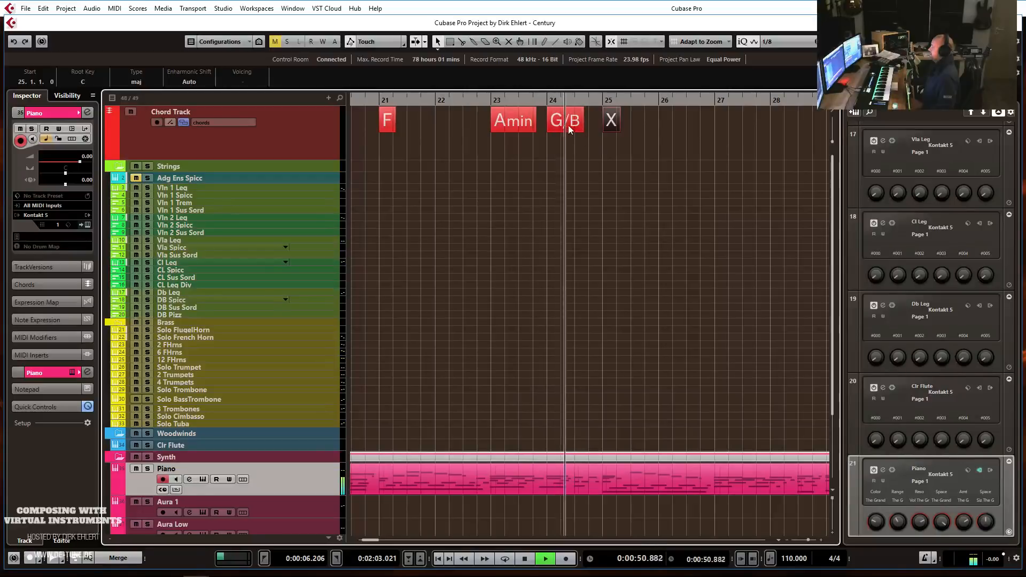
drag(565, 124, 589, 124)
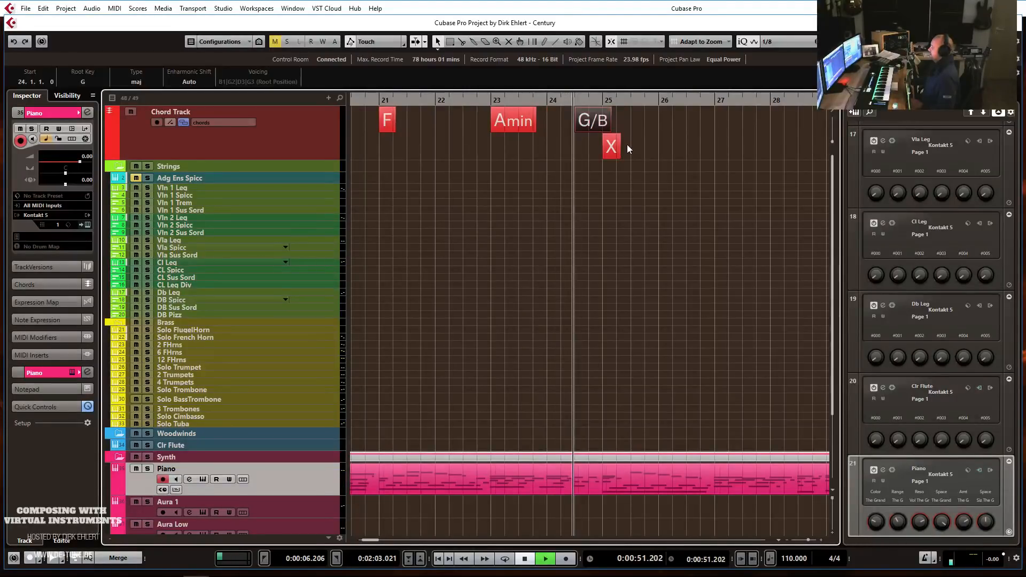
key(space)
Set the root key of the empty bar 25 chord event to C, keeping the major type.
click(611, 146)
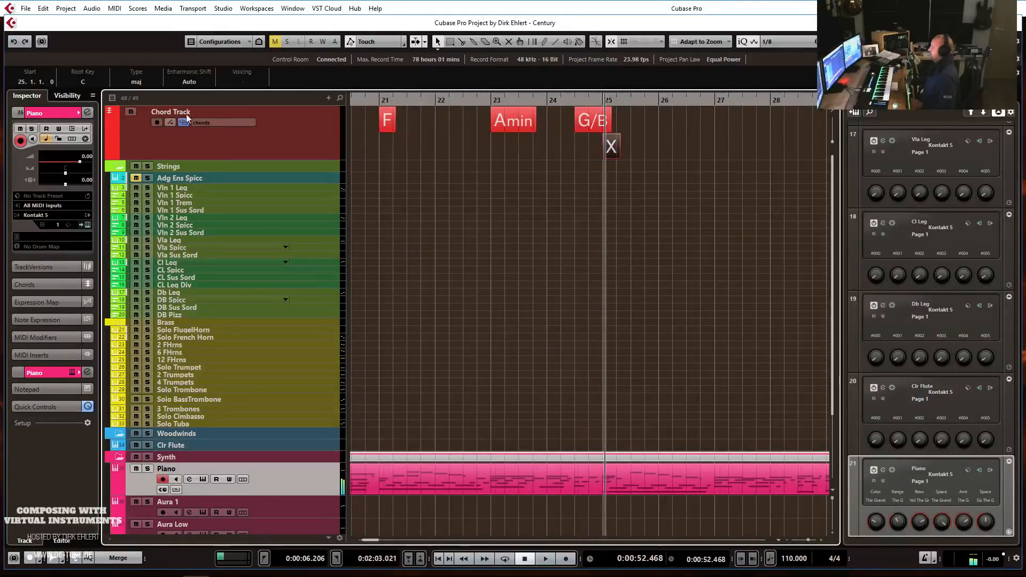
click(83, 81)
click(85, 82)
click(85, 82)
click(89, 104)
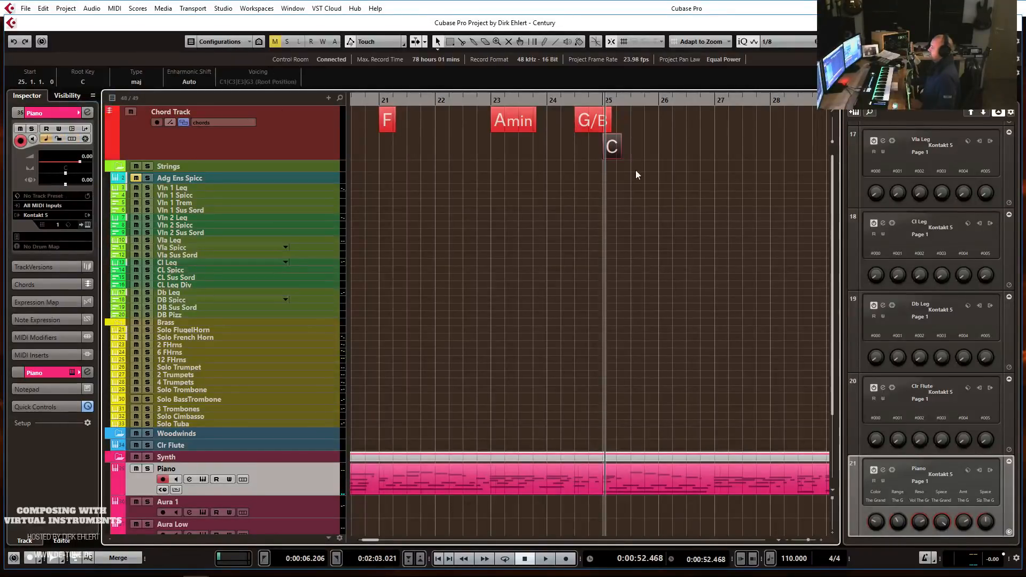
Examine the Piano part's notes around bars 24 and 25 in the Key Editor and return to the arrangement.
double_click(644, 482)
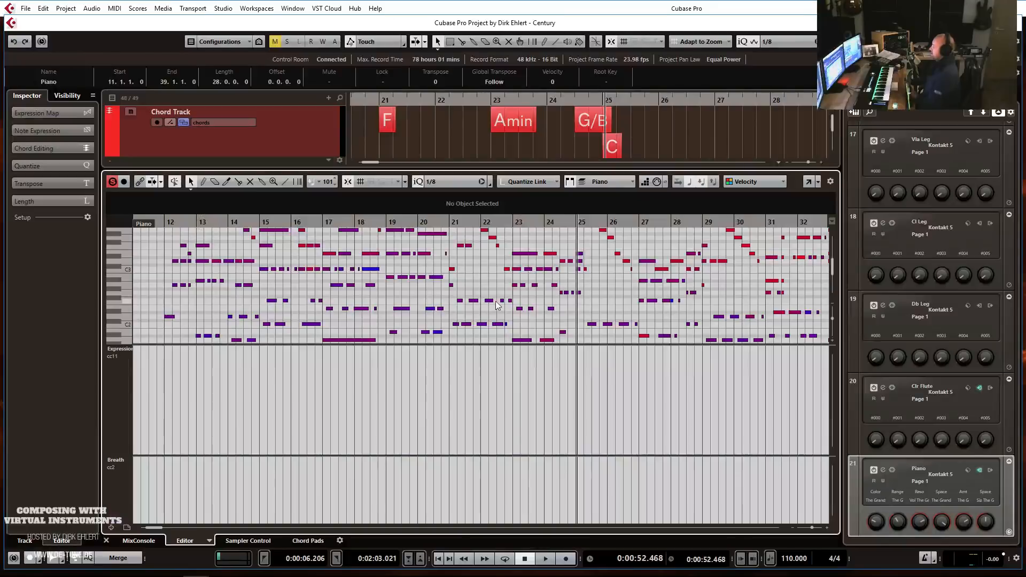
scroll(630, 303, up, 2)
click(594, 245)
key(Return)
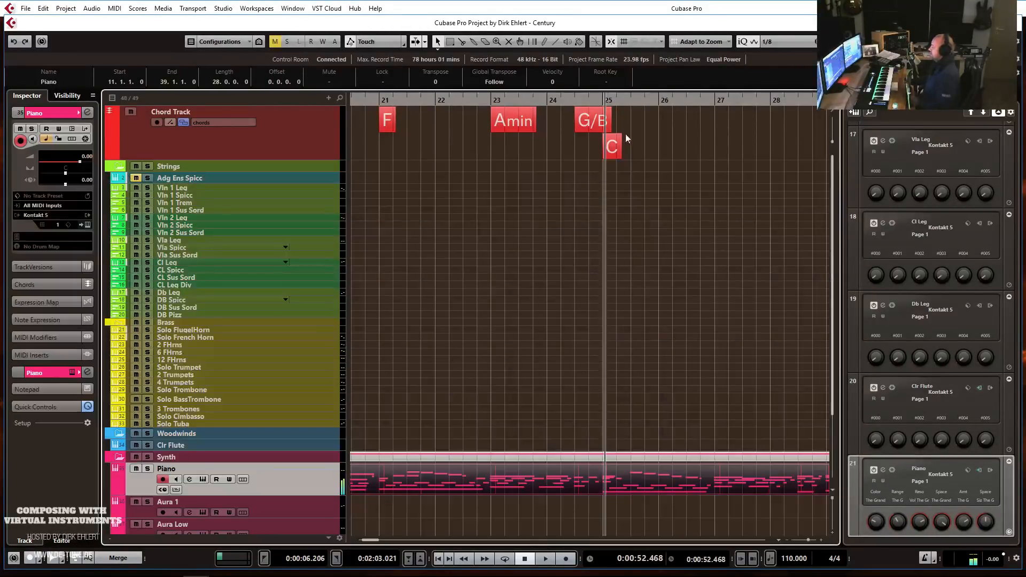
Play the piano from bar 23 to the end of bar 26 to check the chords against the sketch.
click(490, 103)
key(space)
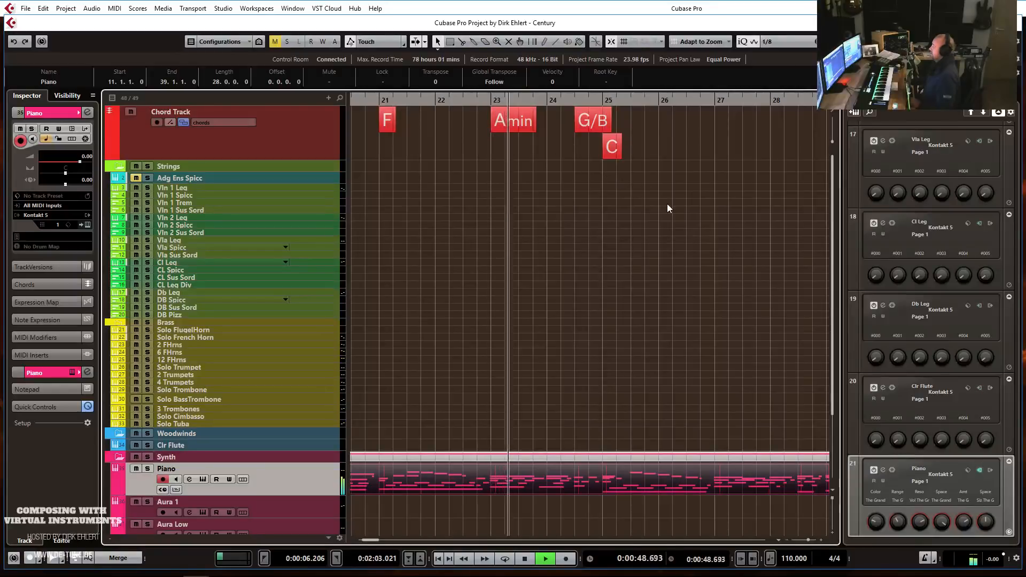
key(g)
key(h)
key(h)
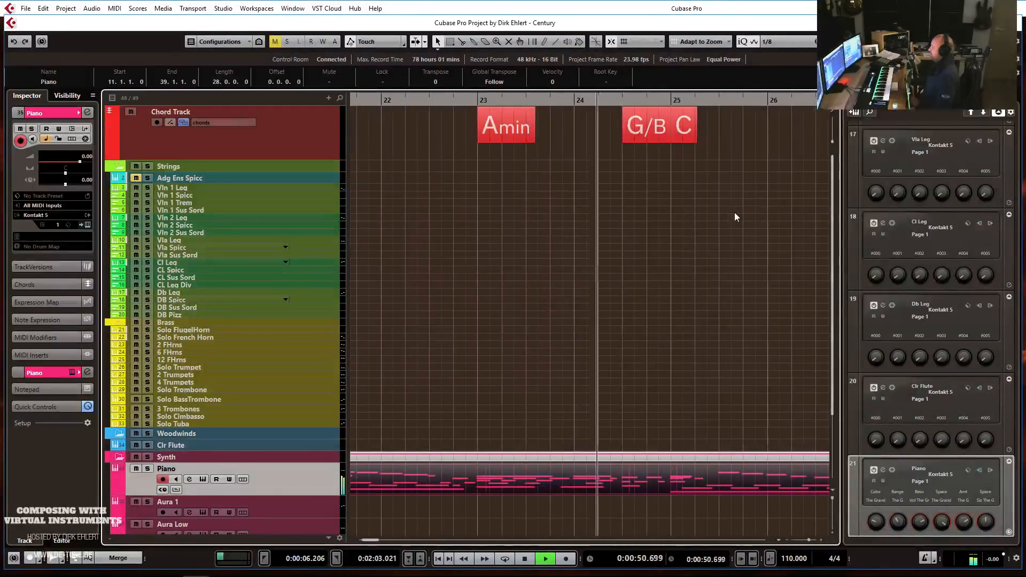
key(g)
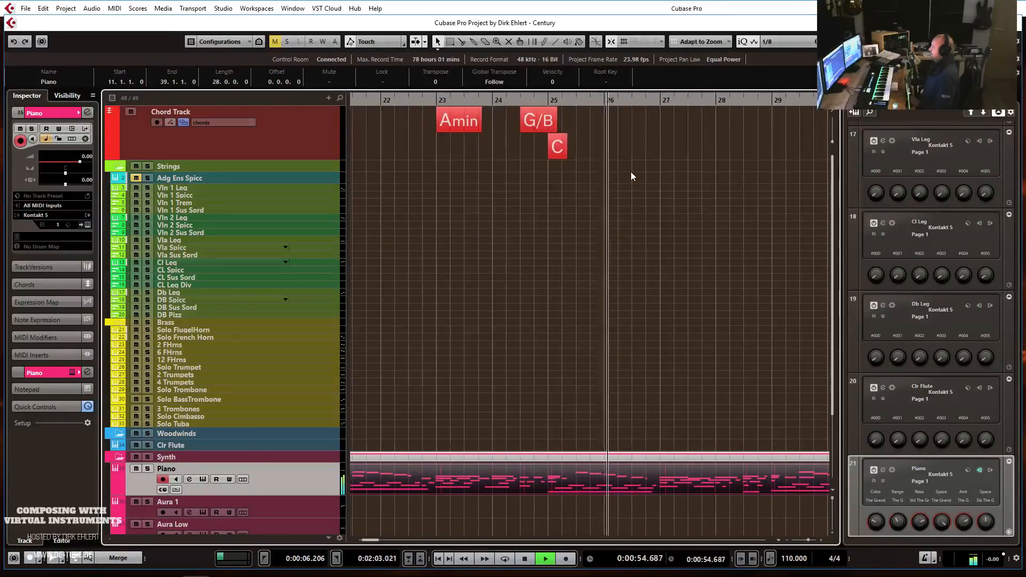
key(space)
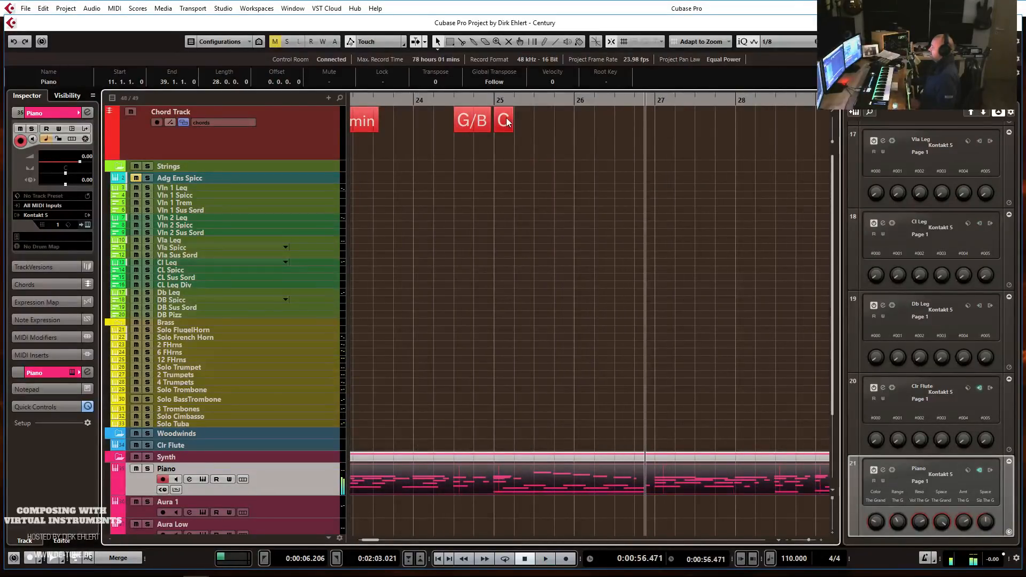
Copy the bar 25 C chord event to bar 27 and set the copy's root key to Bb.
click(668, 119)
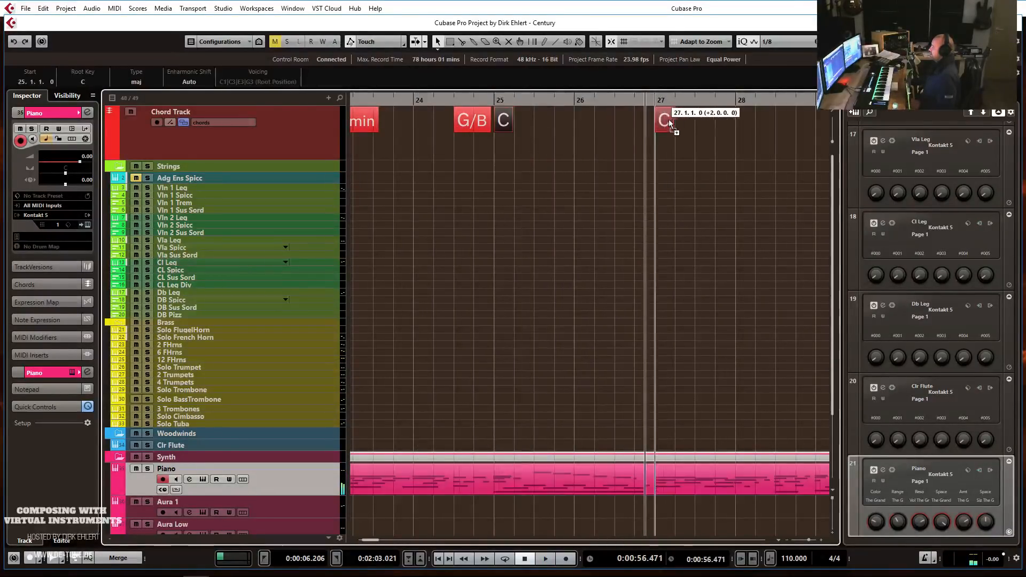
click(78, 79)
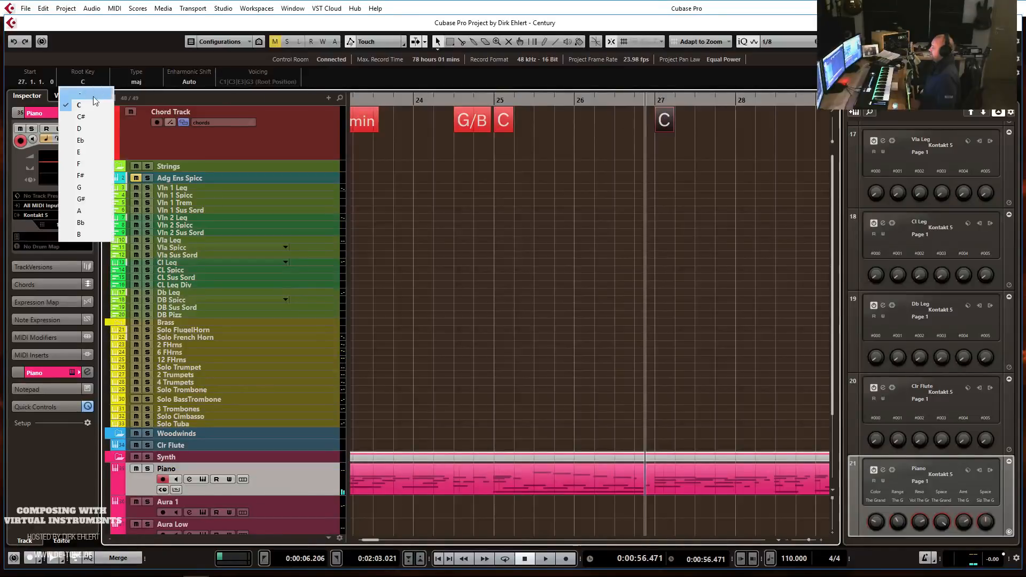
click(95, 222)
Play the piano on from bar 27 and copy the bar 25 C chord event to the middle of bar 28.
key(space)
key(g)
key(g)
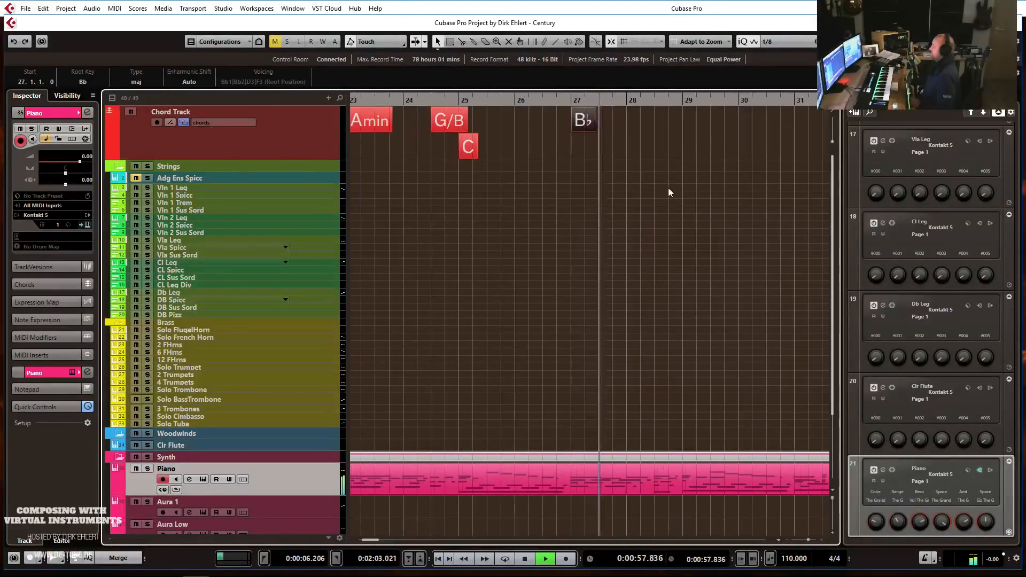
key(h)
key(space)
drag(426, 153, 662, 154)
Add a chord event at bar 29 on the Chord Track and set it to D minor.
click(688, 124)
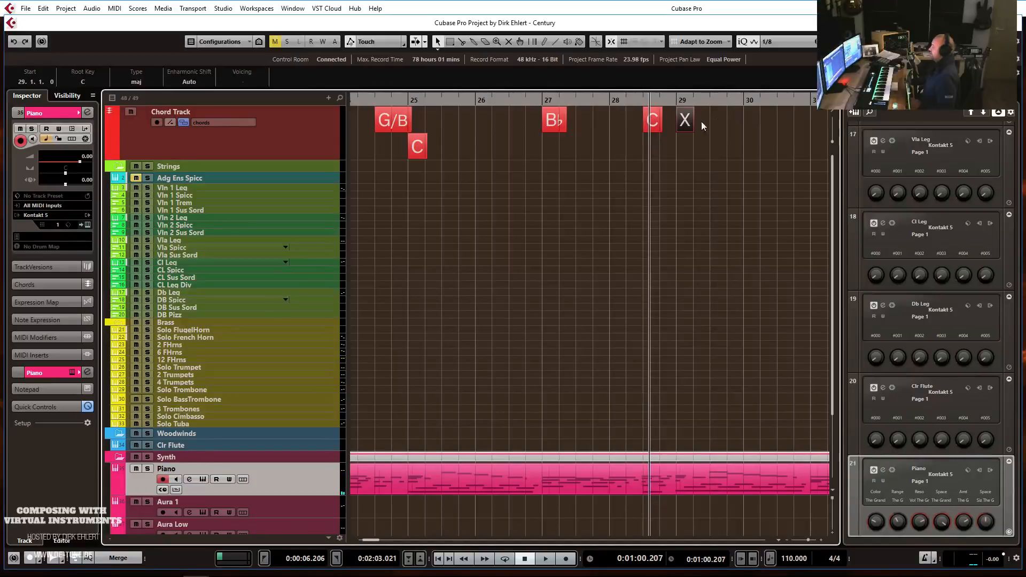
click(83, 81)
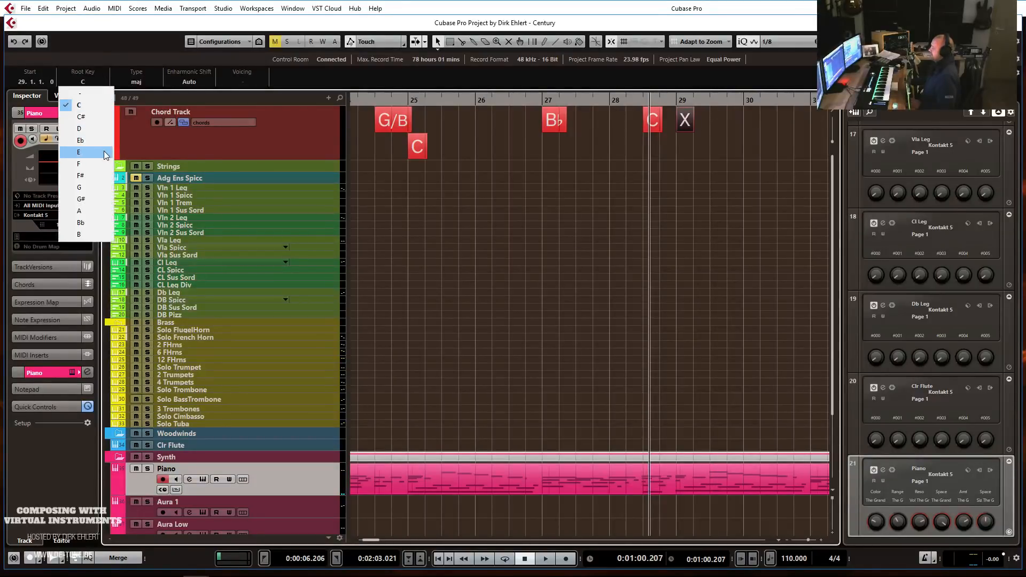
click(85, 128)
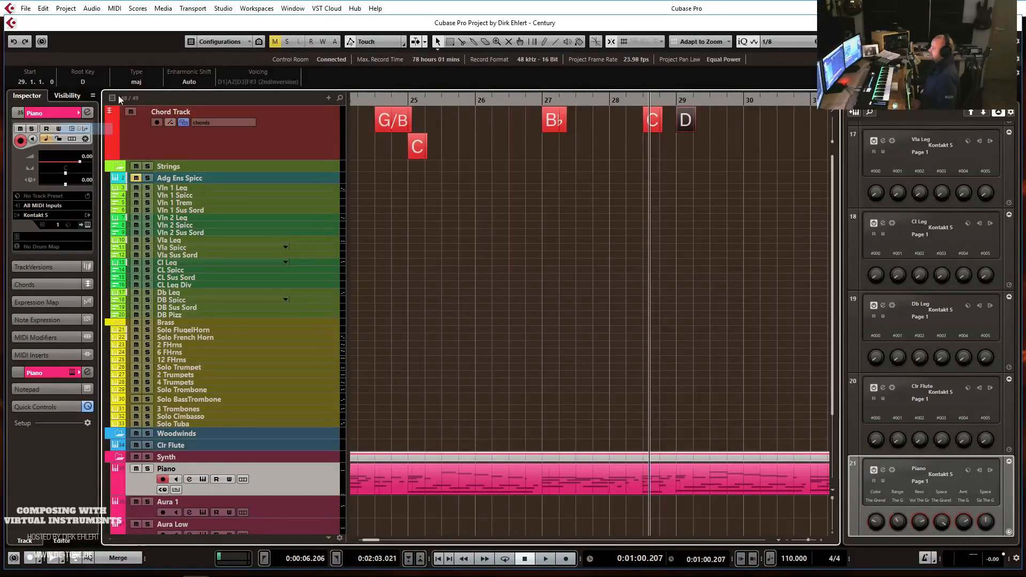
click(137, 85)
click(140, 105)
Play the piano on to bar 31 and add an Eb major chord event there.
key(space)
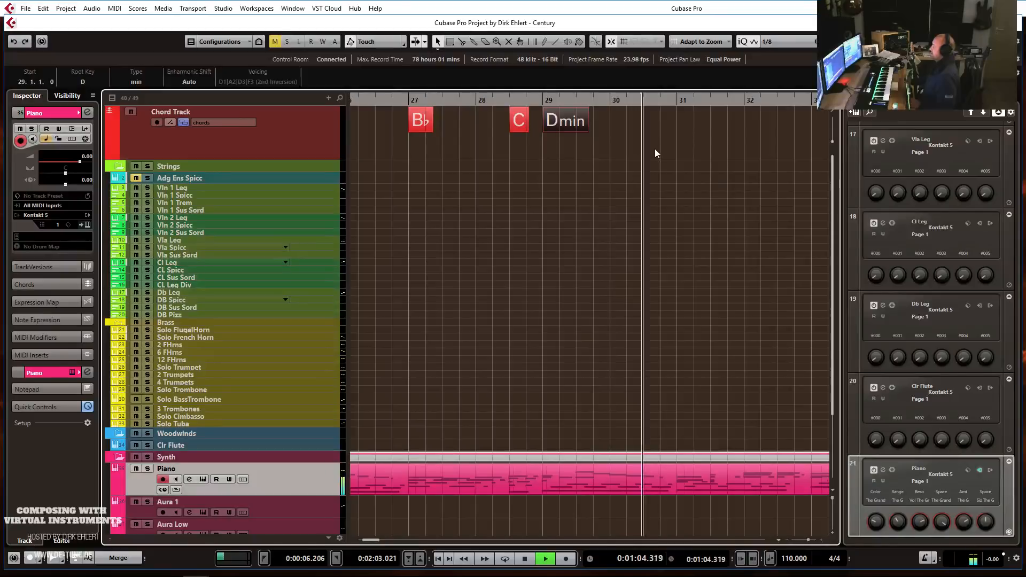
key(space)
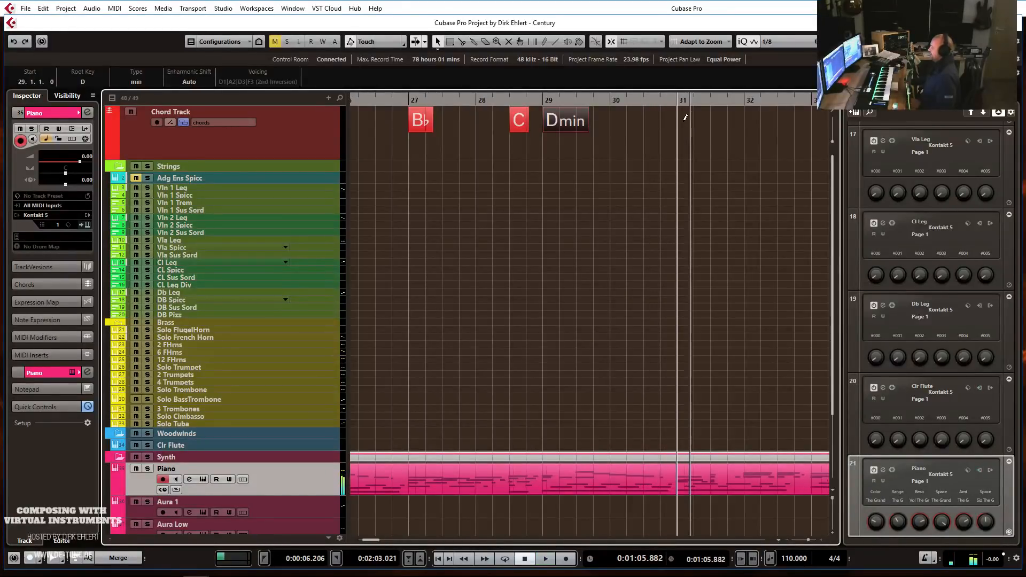
alt+click(680, 125)
click(83, 84)
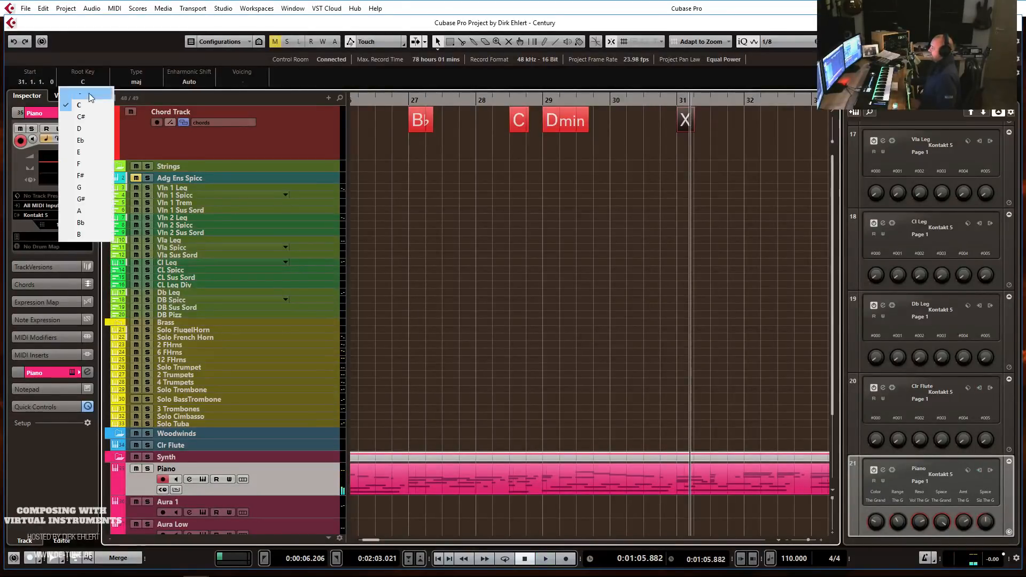
click(99, 140)
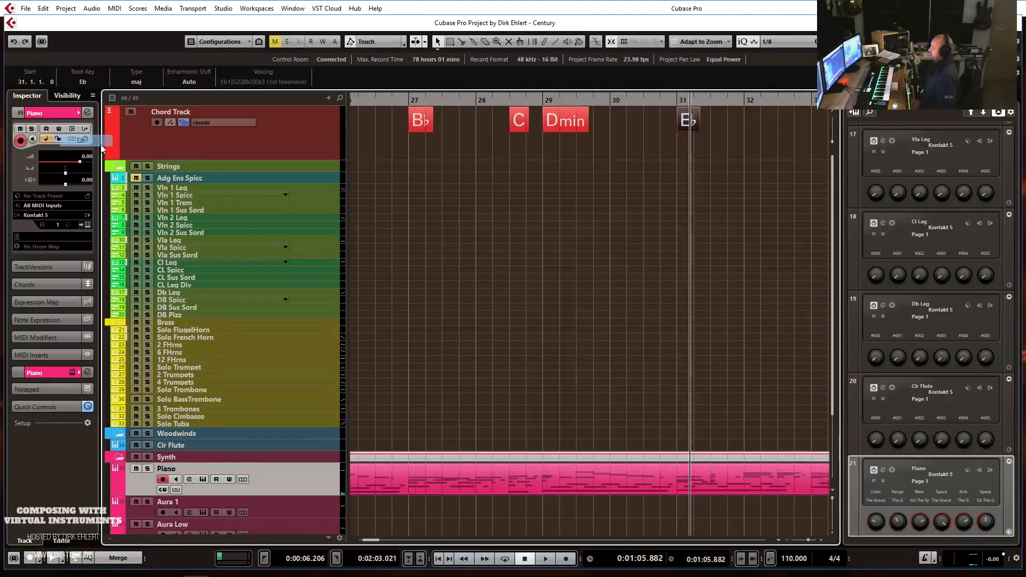
Listen to the piano from bar 31 to bar 32 and replay it from bar 29 to bar 33.
key(space)
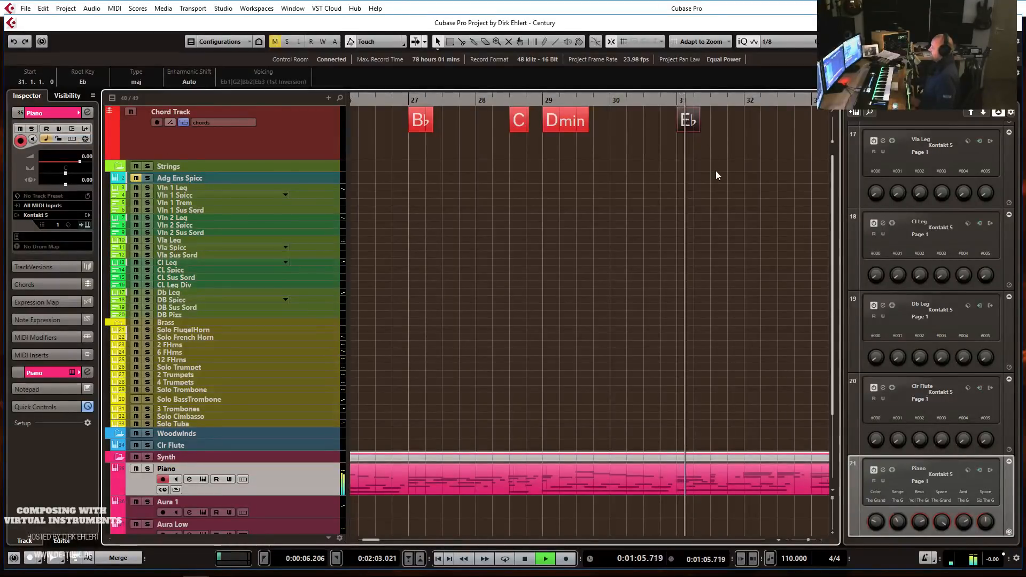
key(g)
key(space)
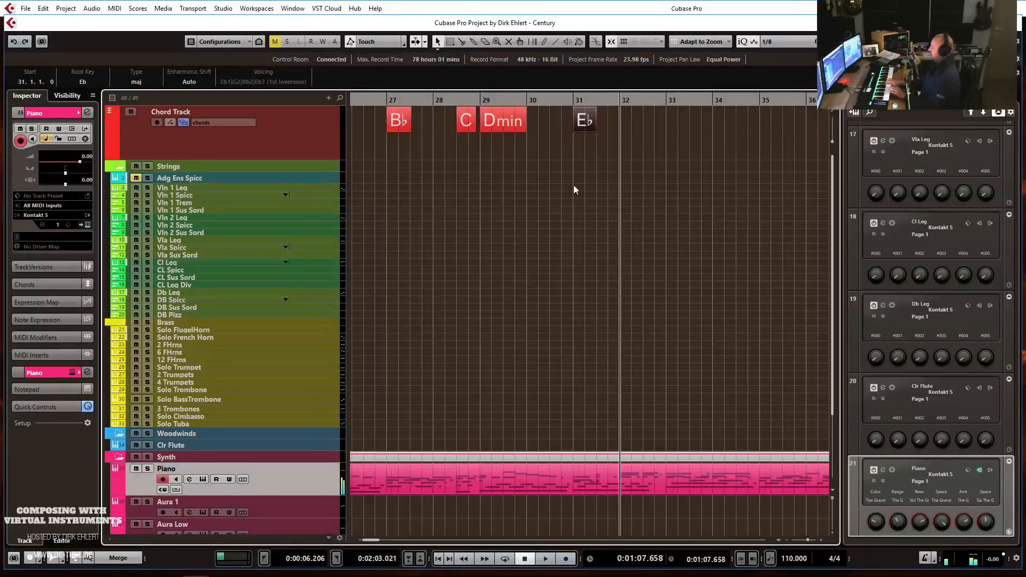
click(479, 101)
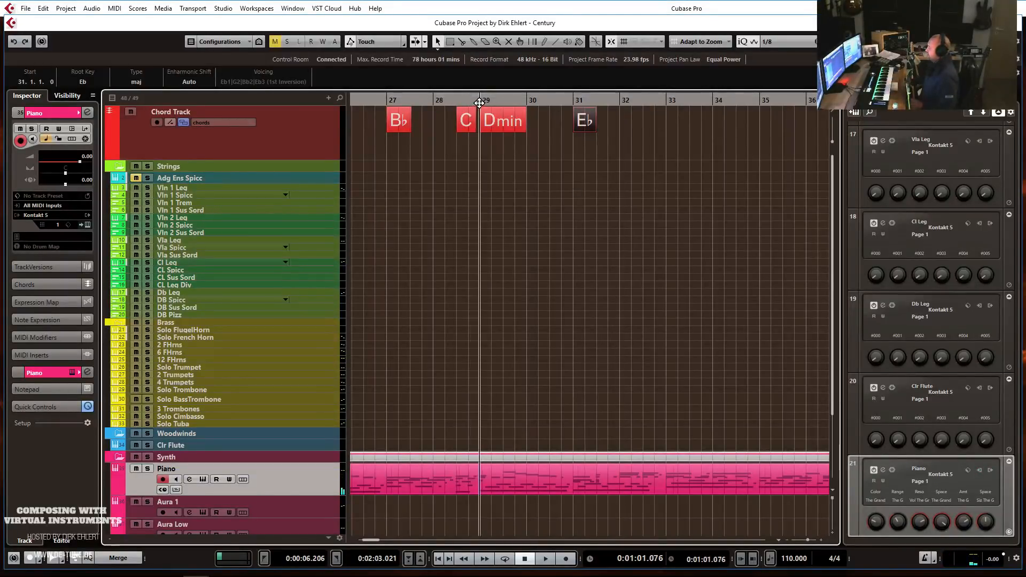
key(g)
key(g)
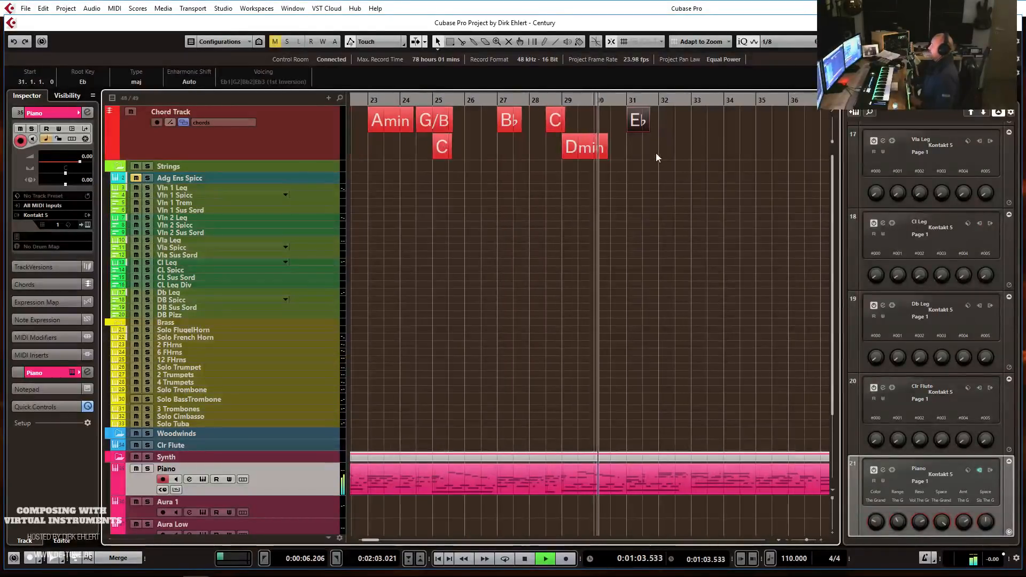
key(g)
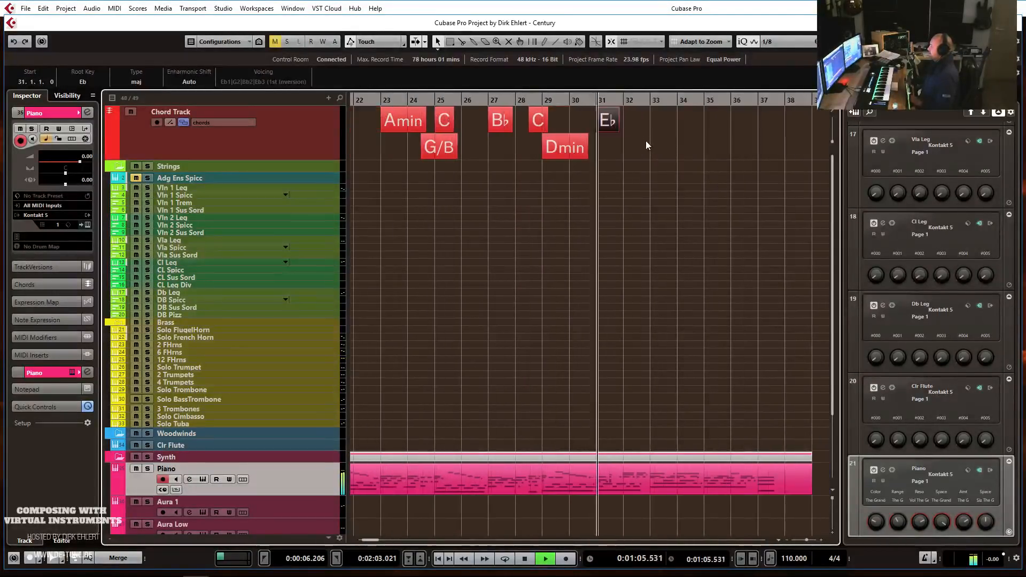
key(h)
key(h)
key(h)
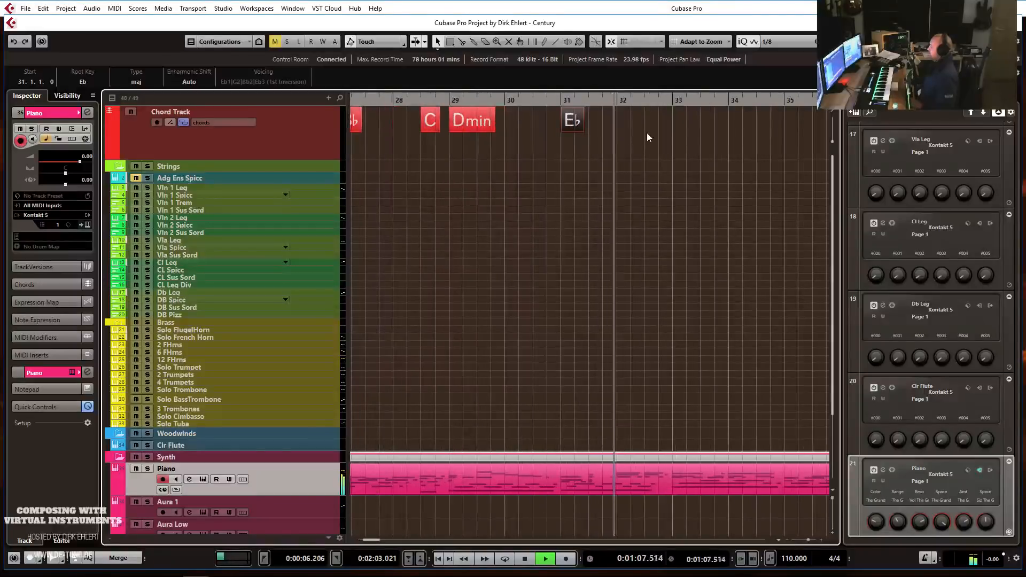
key(space)
Add a chord event at bar 33 with root key A and type sus4.
alt+click(677, 123)
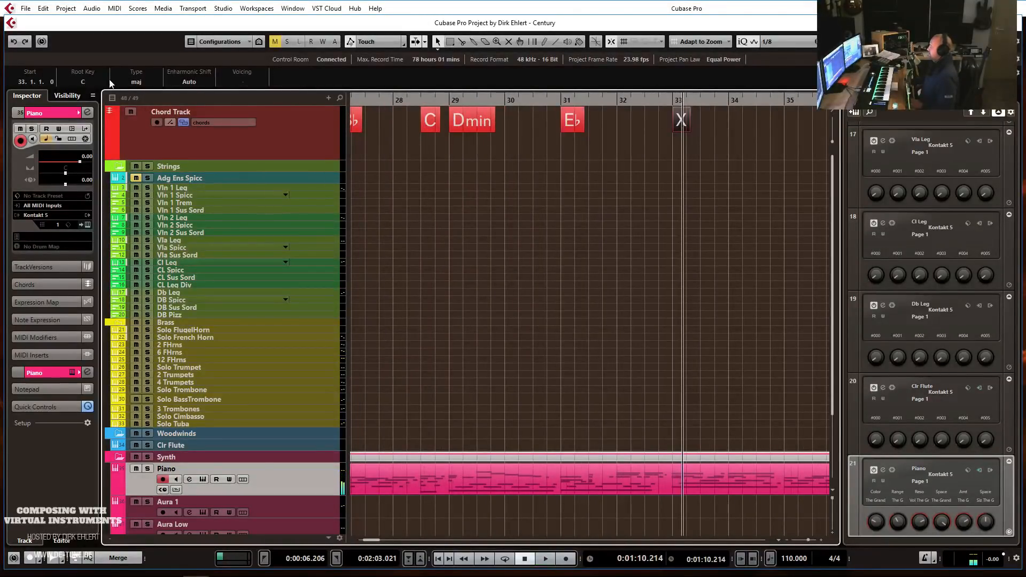
click(83, 82)
click(94, 208)
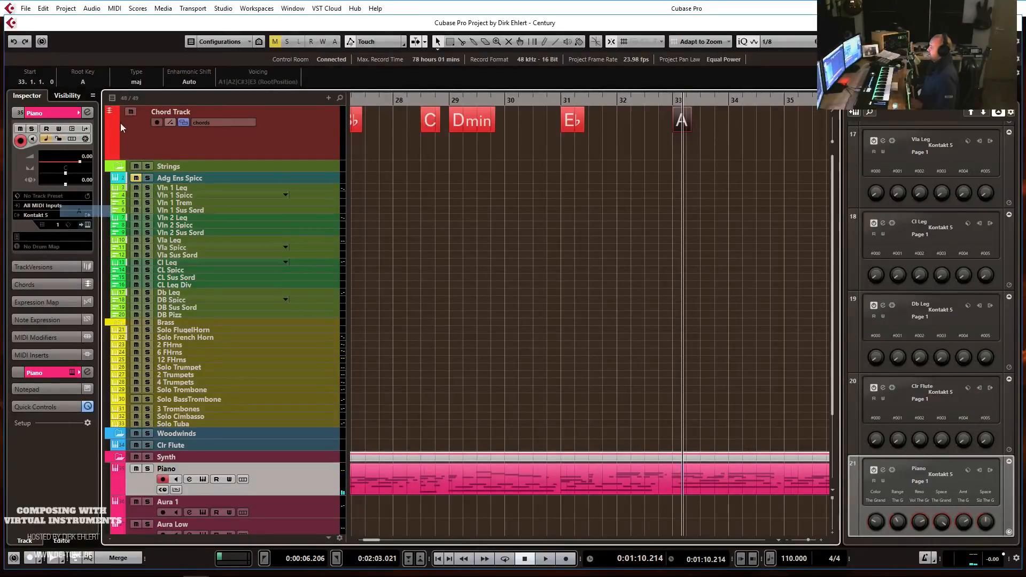
click(136, 82)
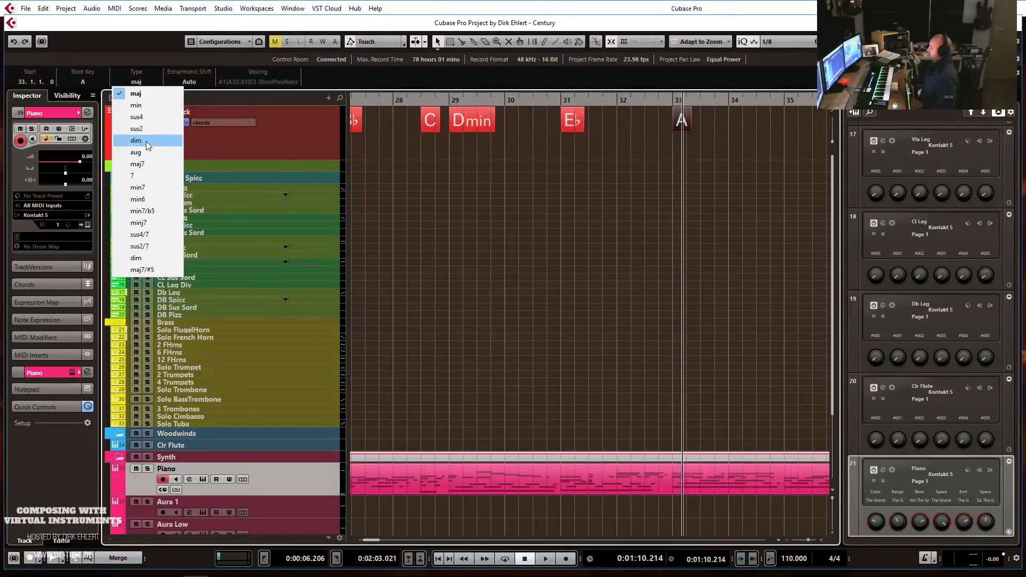
click(146, 119)
Add a chord event at bar 35 on the Chord Track and set its root key to A.
click(790, 122)
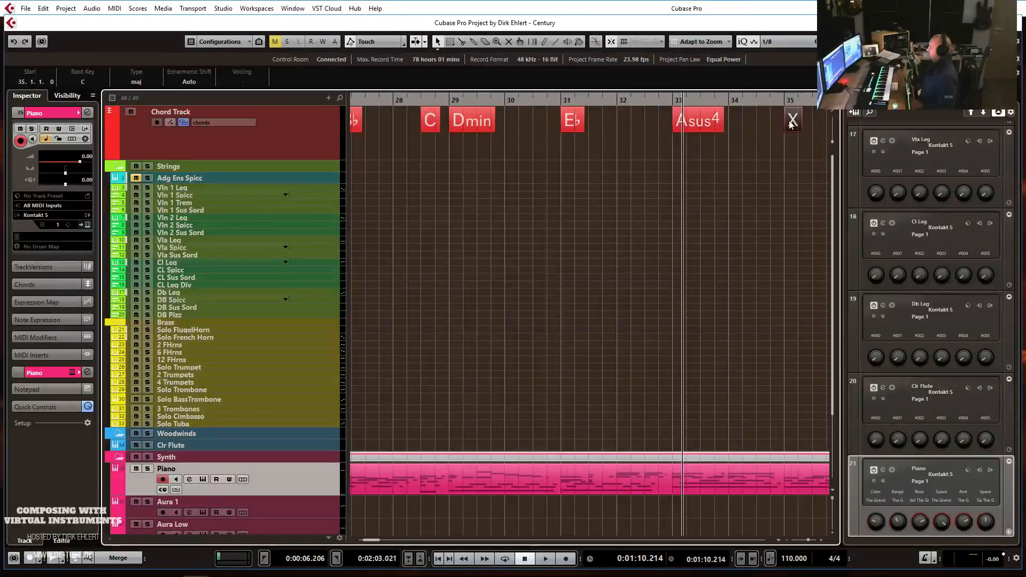
click(82, 81)
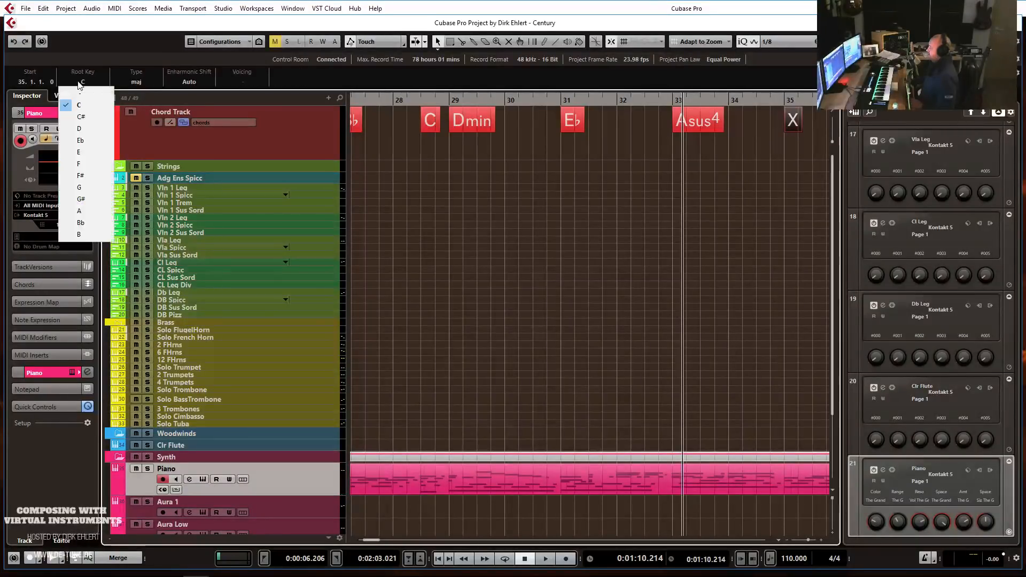
click(95, 216)
Copy the D minor chord event from bar 29 to bar 37 on the Chord Track.
key(g)
key(g)
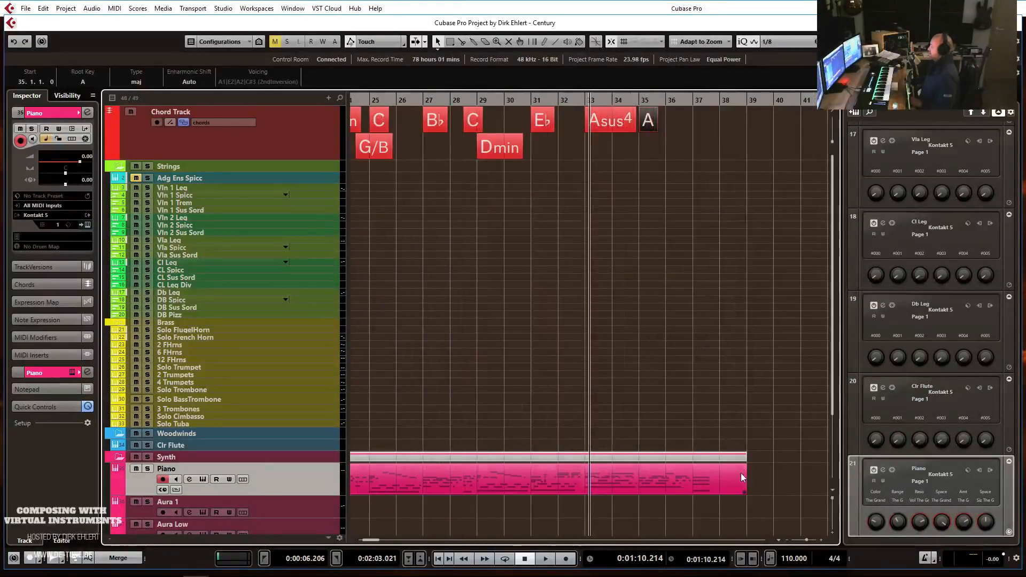
drag(490, 152, 703, 165)
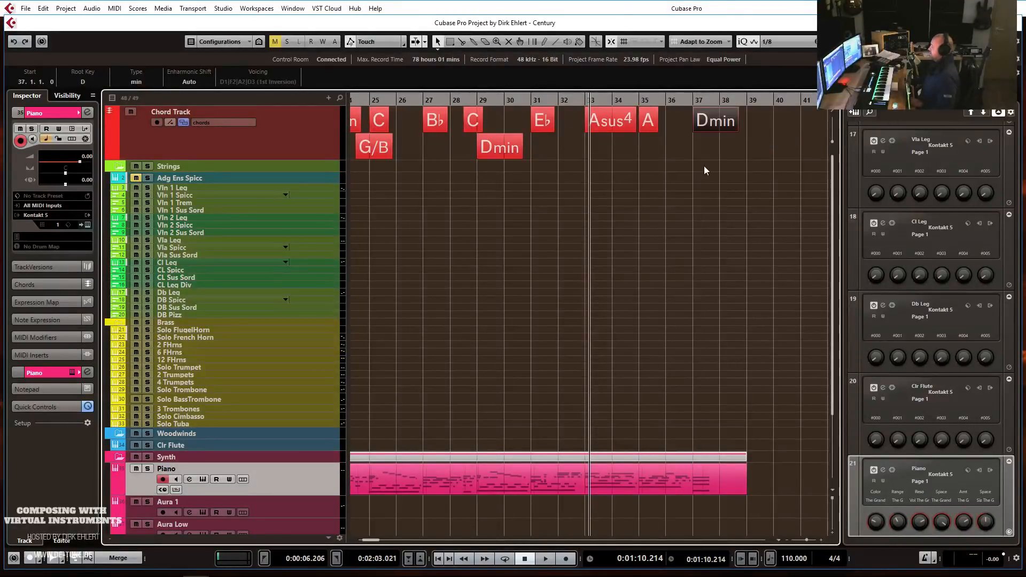
Play the piano sketch from bar 11 to bar 37 and check it against the chord events.
key(g)
scroll(540, 217, left, 3)
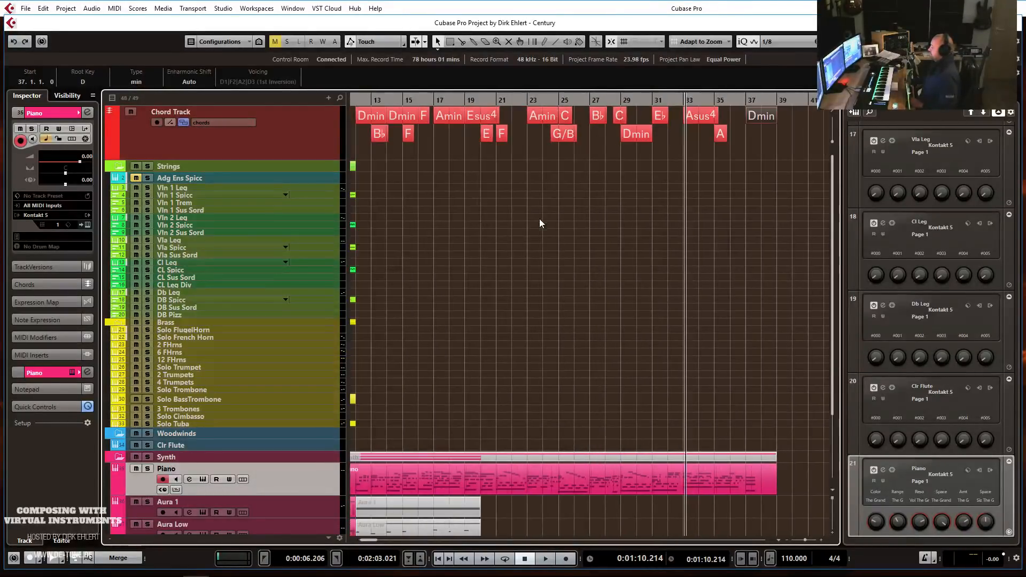
scroll(575, 223, left, 3)
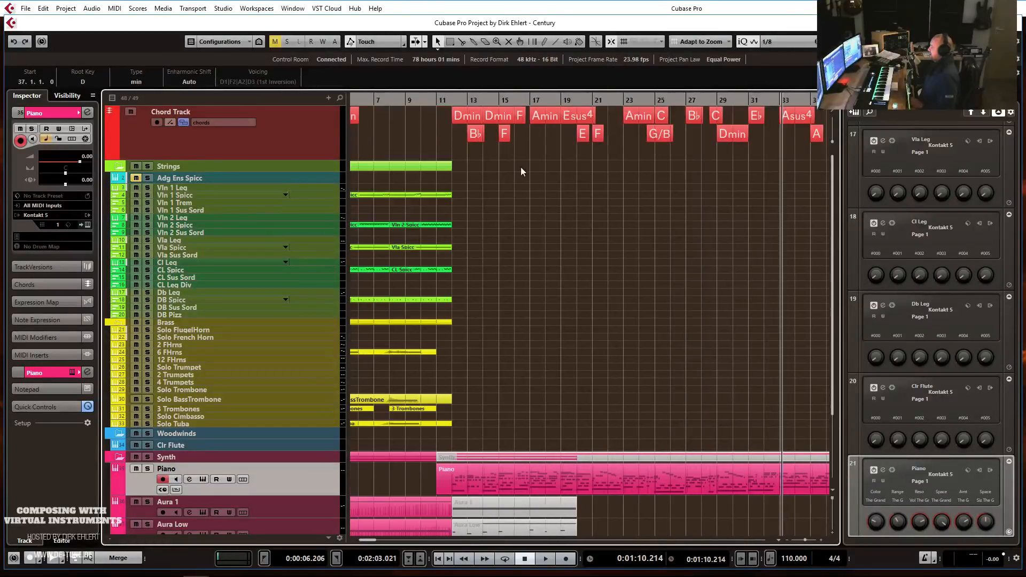
click(435, 100)
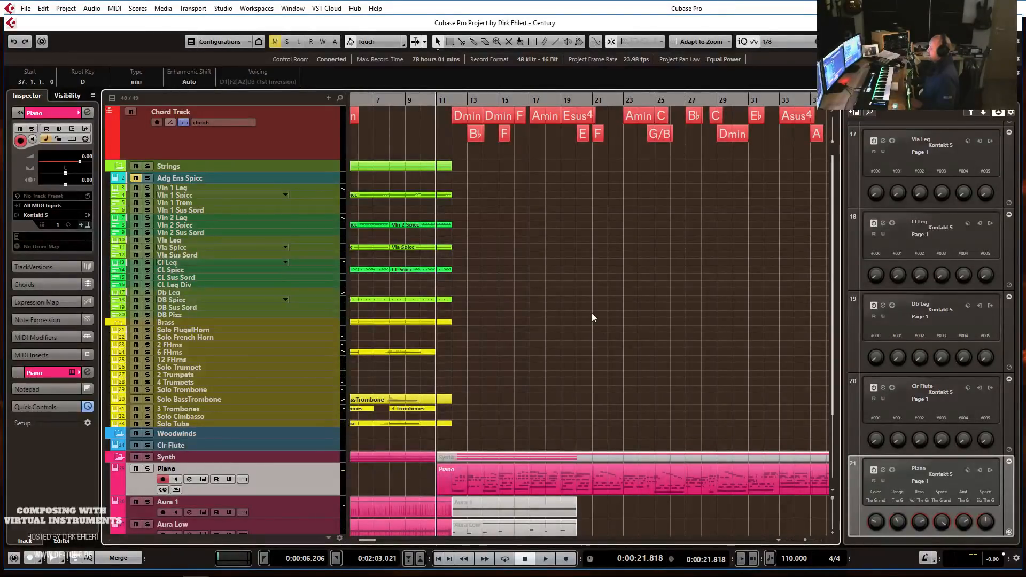
key(space)
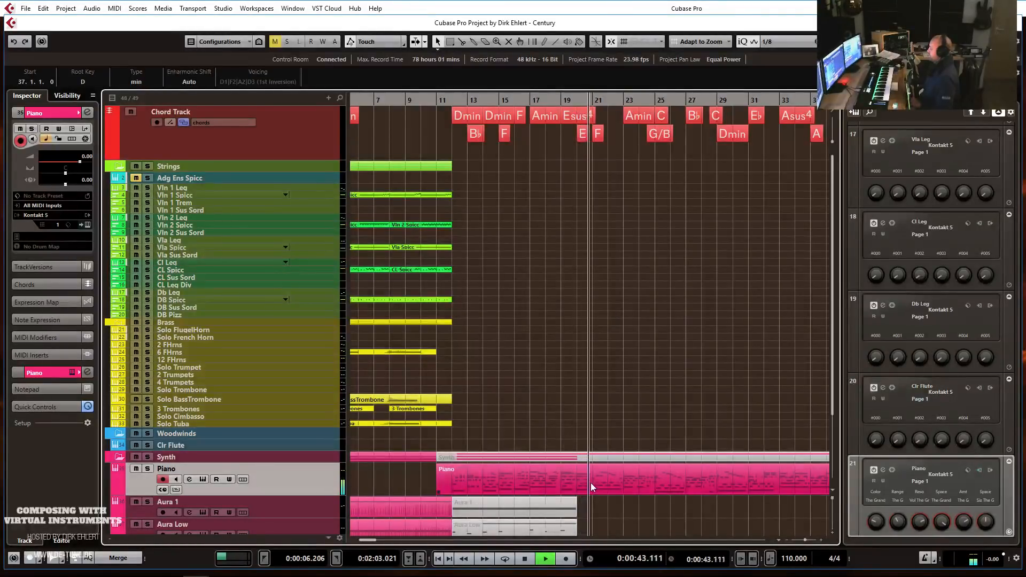
key(g)
key(g)
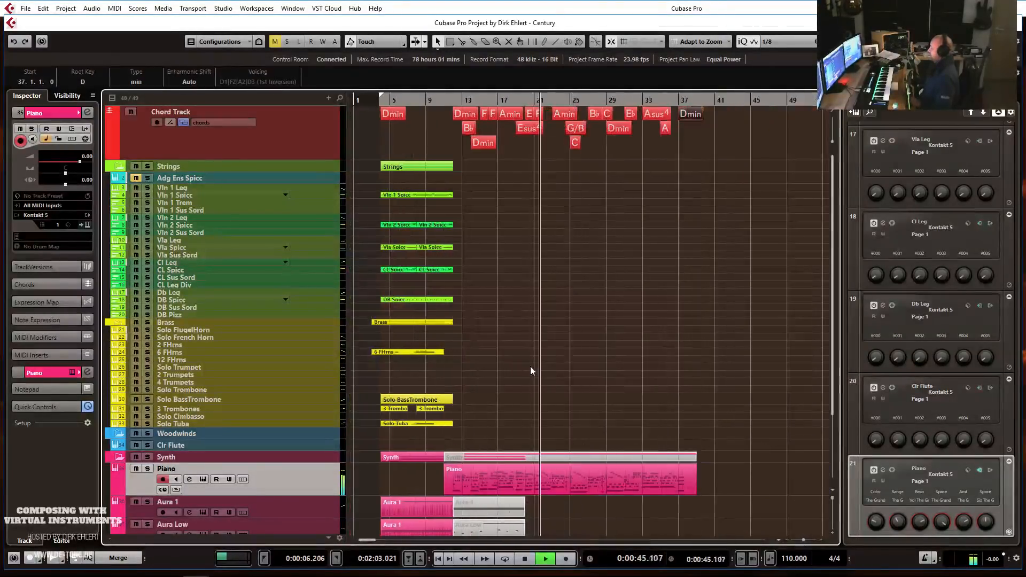
key(h)
key(h)
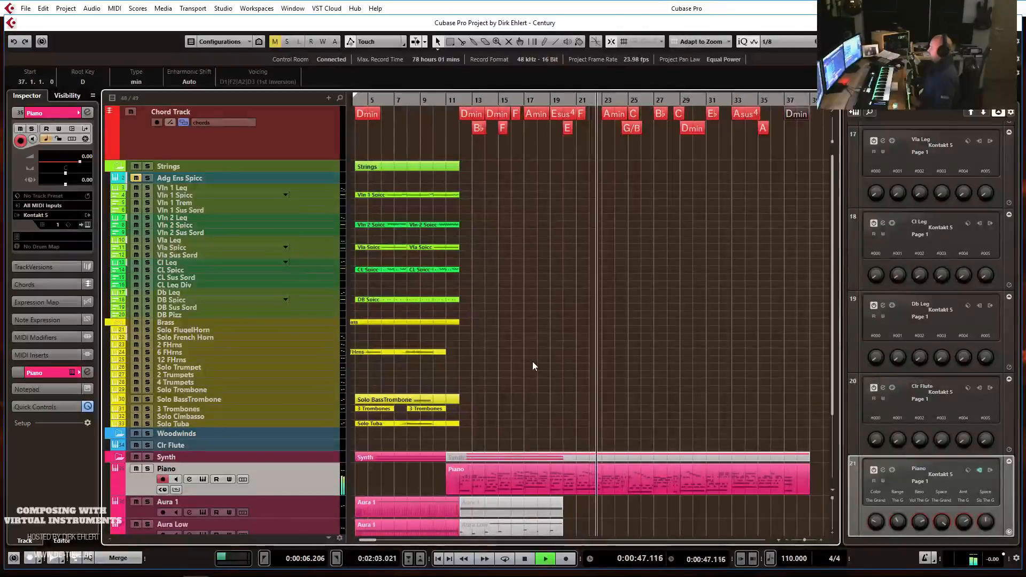
key(g)
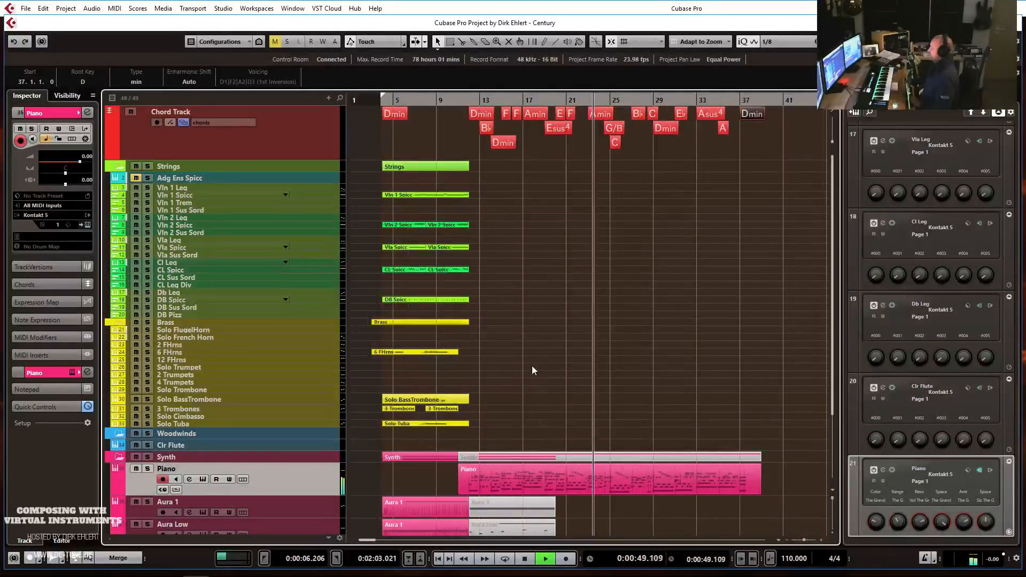
key(g)
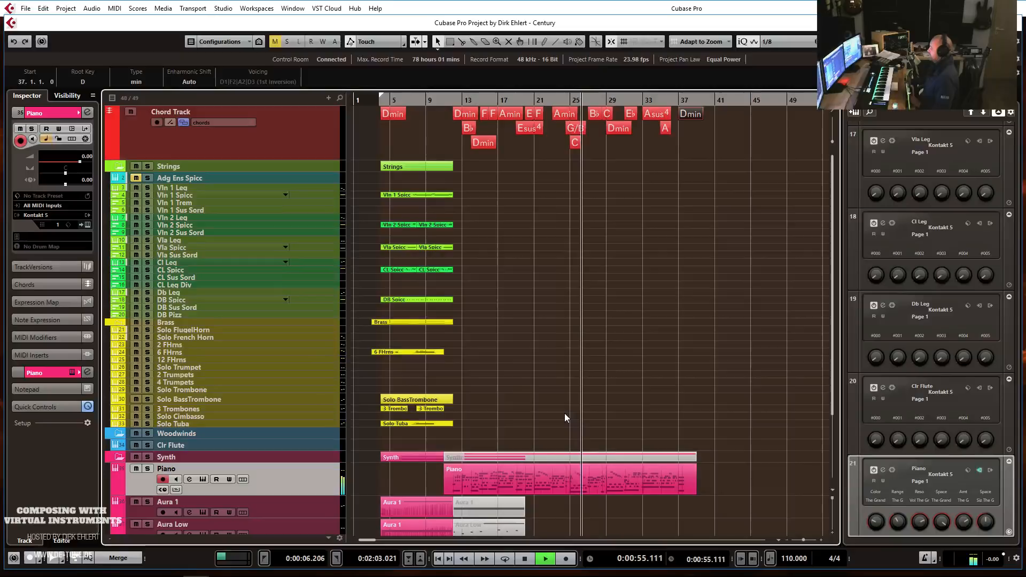
key(h)
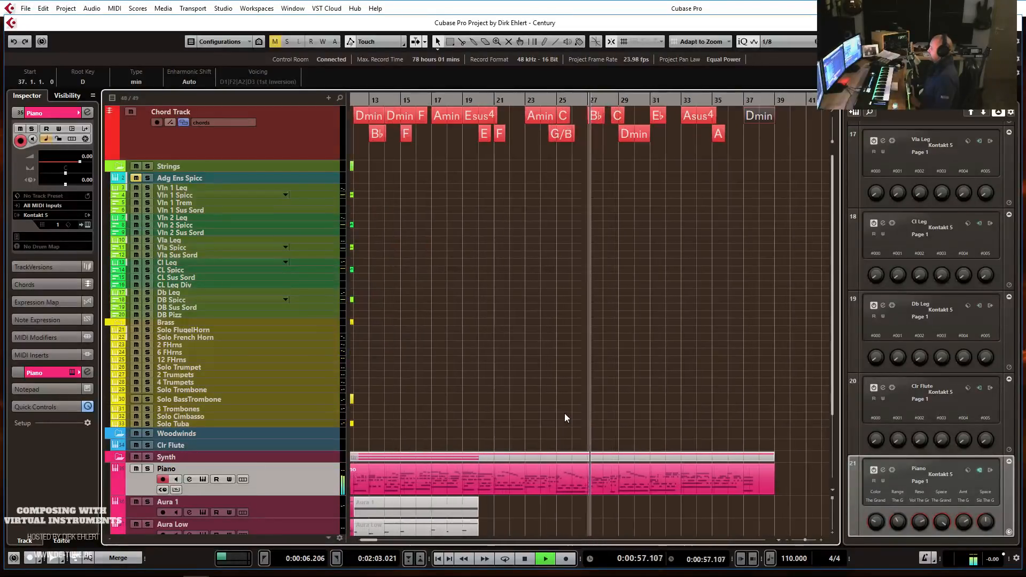
key(g)
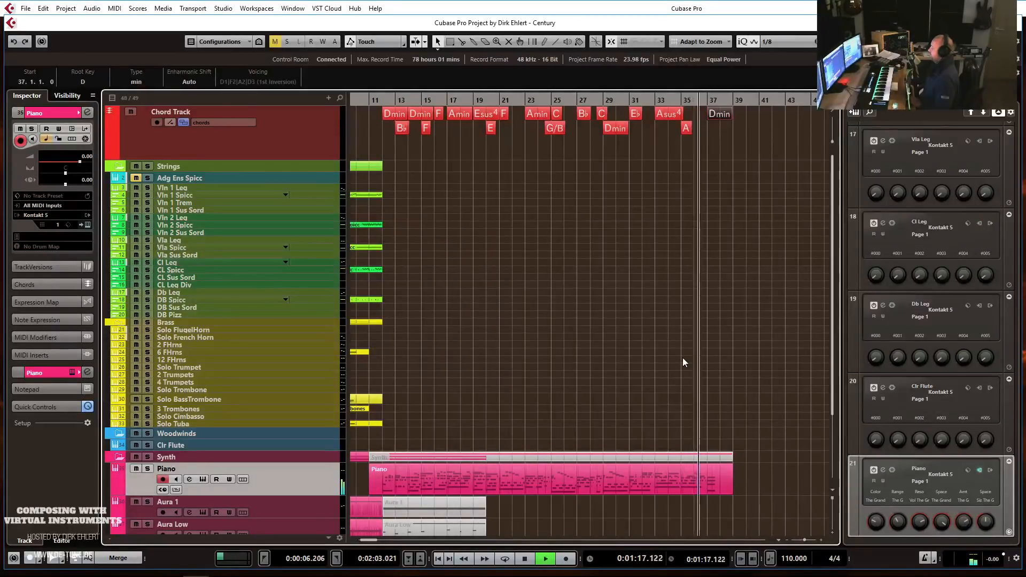
key(space)
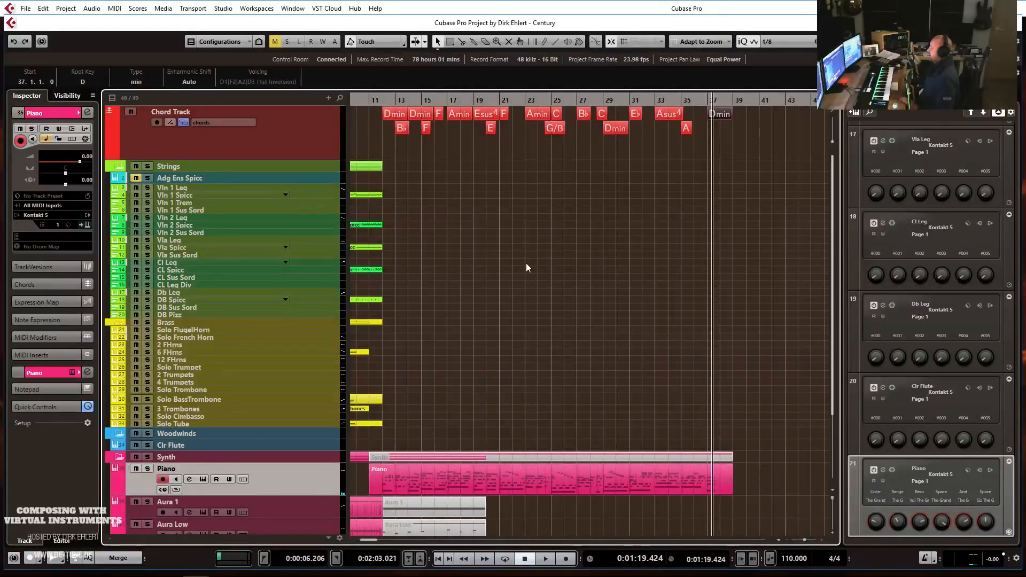
Place the playhead at bar 12, mute the Piano track and select the Vln 1 Spicc track.
click(383, 120)
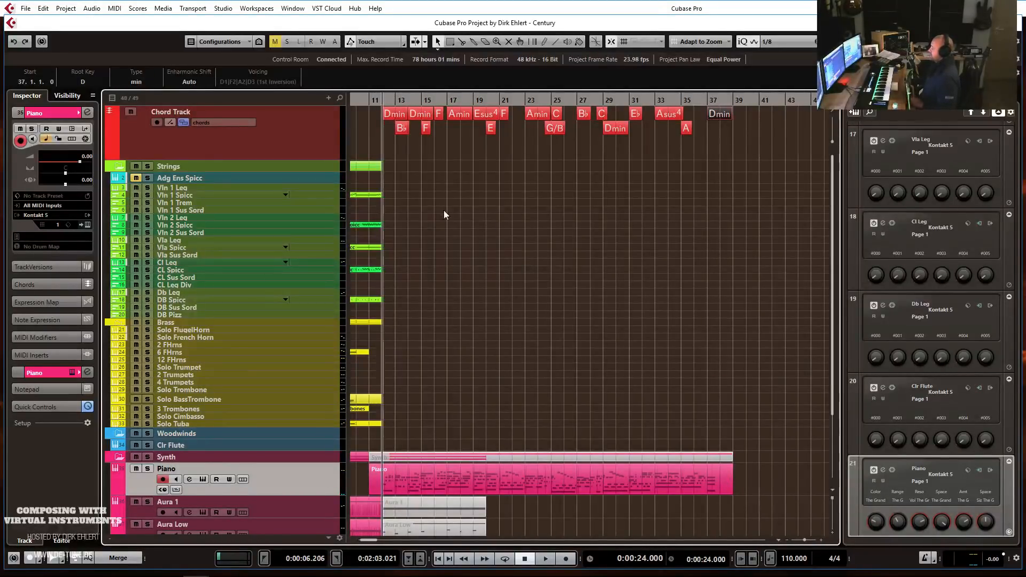
key(g)
key(g)
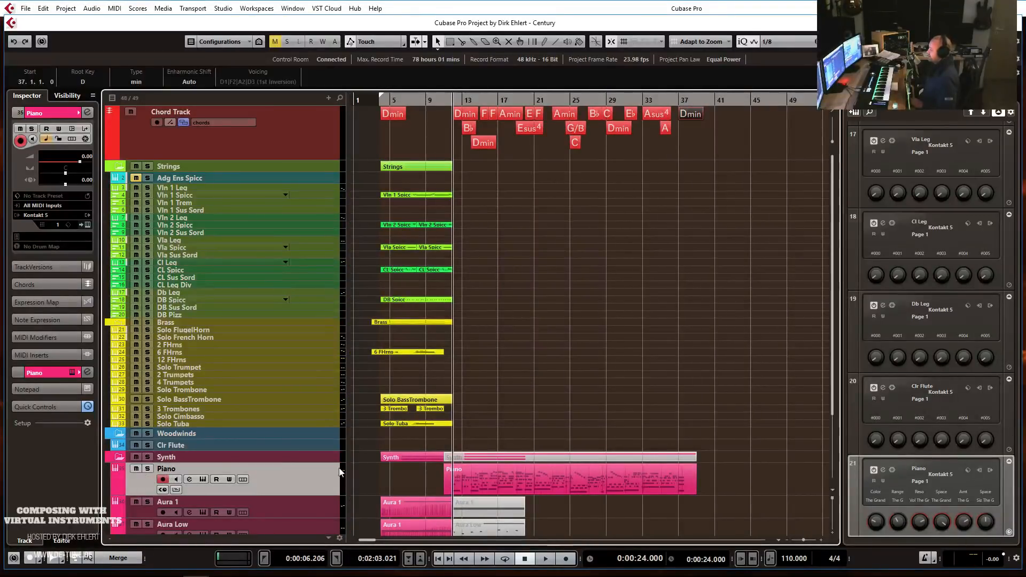
right_click(445, 422)
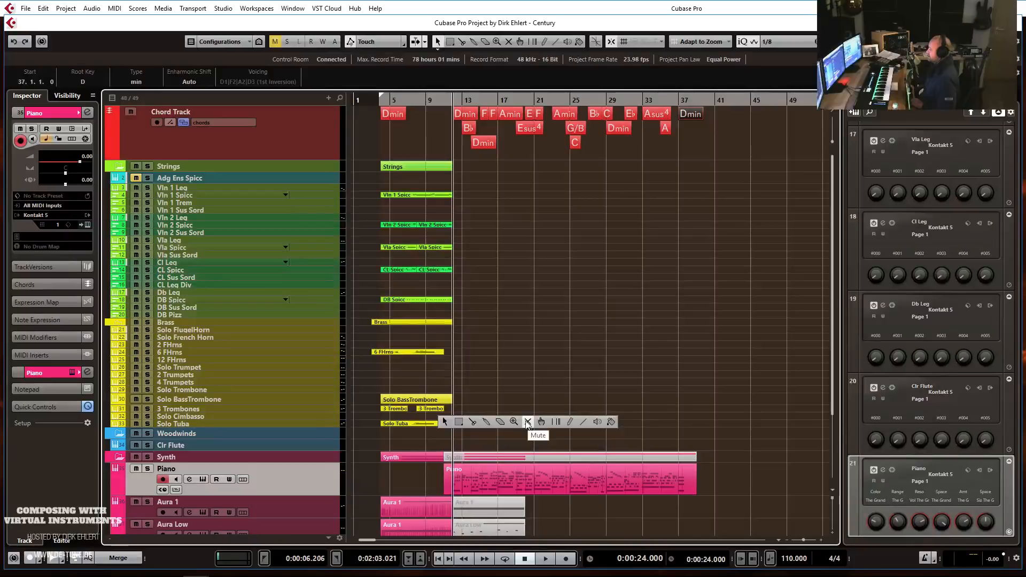
click(442, 421)
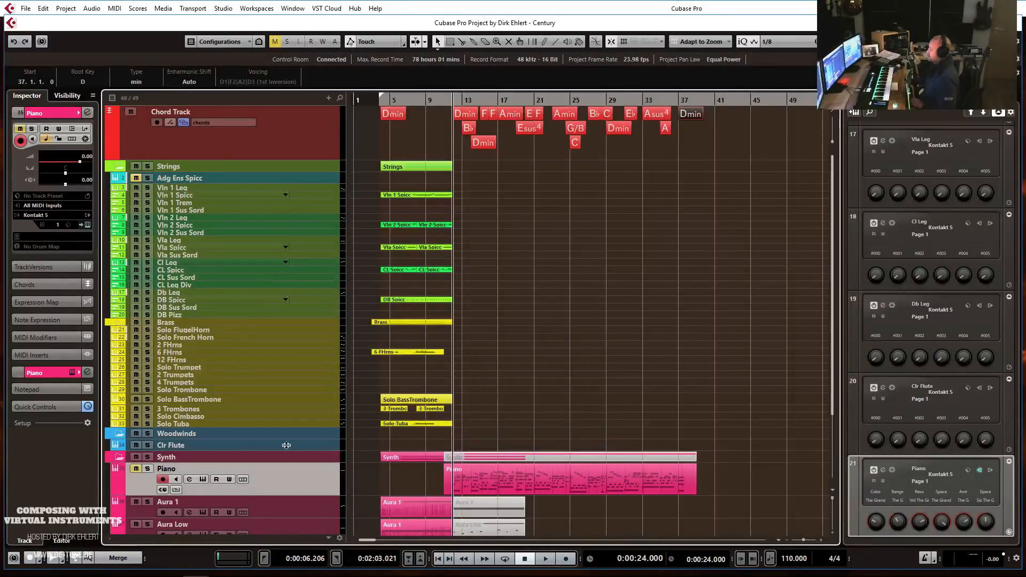
click(222, 194)
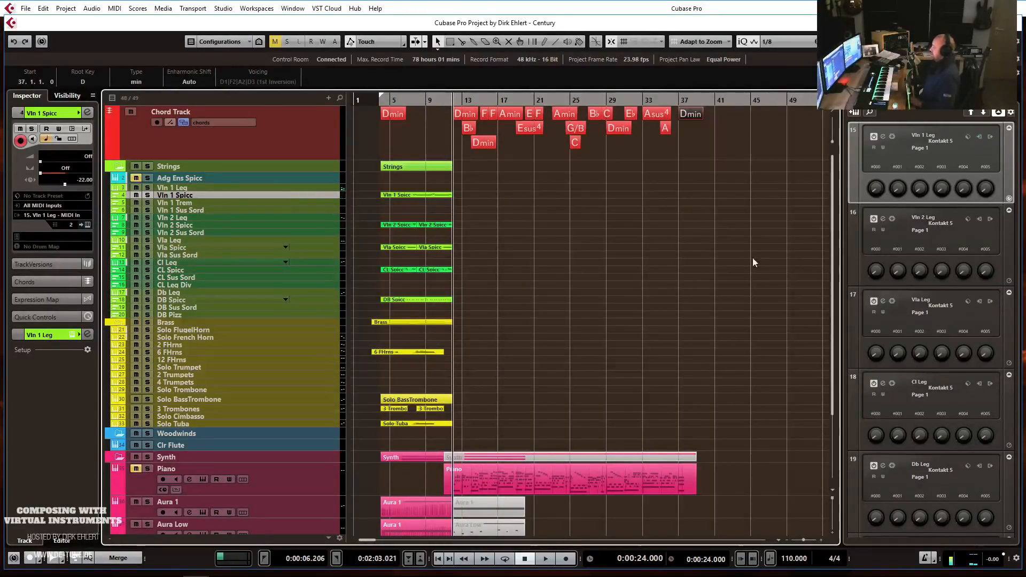
Listen to the end of the existing section from about bar 10 up to bar 12.
key(g)
key(h)
key(h)
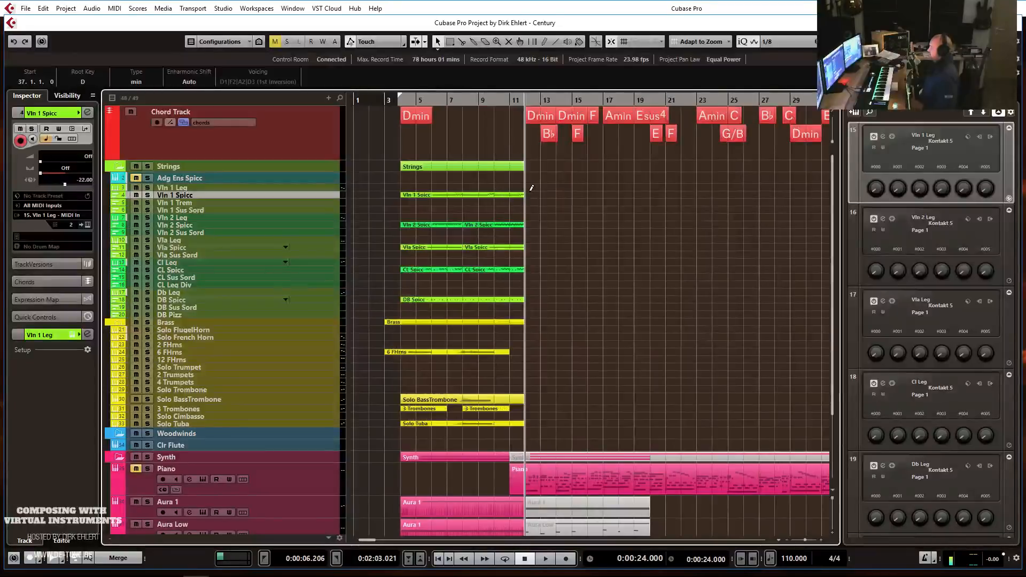
drag(503, 99, 495, 100)
key(space)
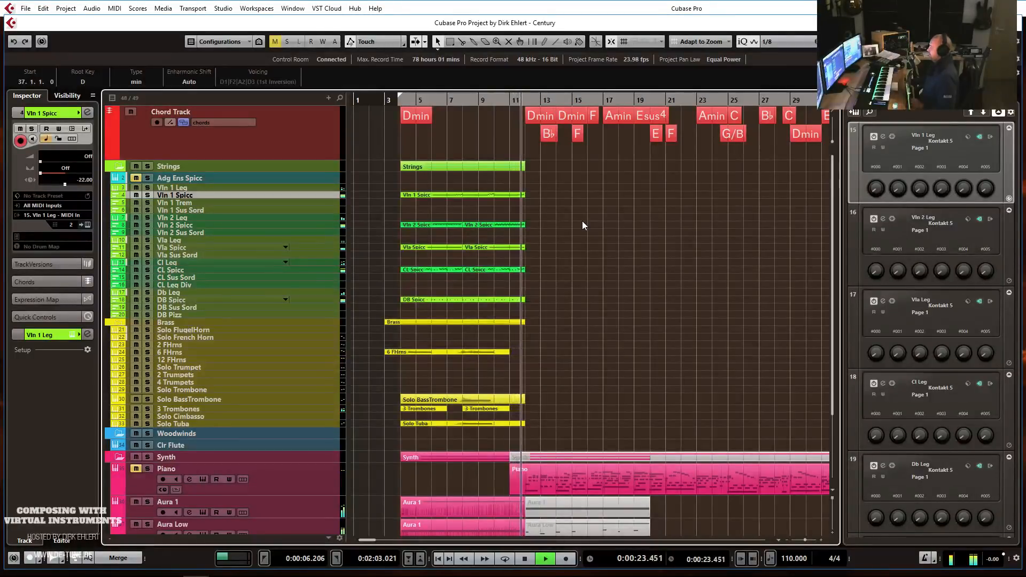
key(space)
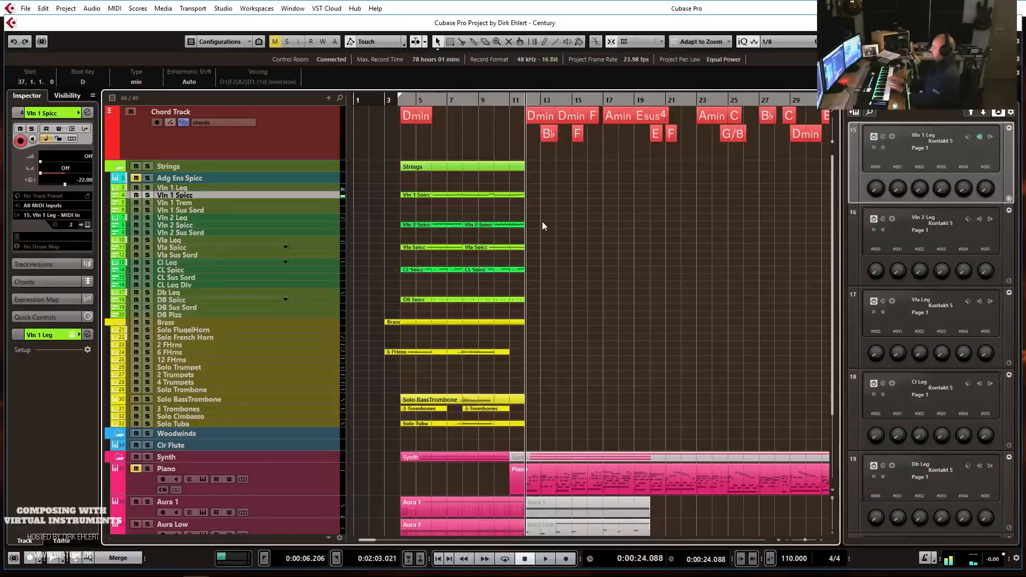
Draw an empty part on the Vln 1 Spicc track from bar 12 to bar 19.
key(h)
key(h)
key(h)
key(h)
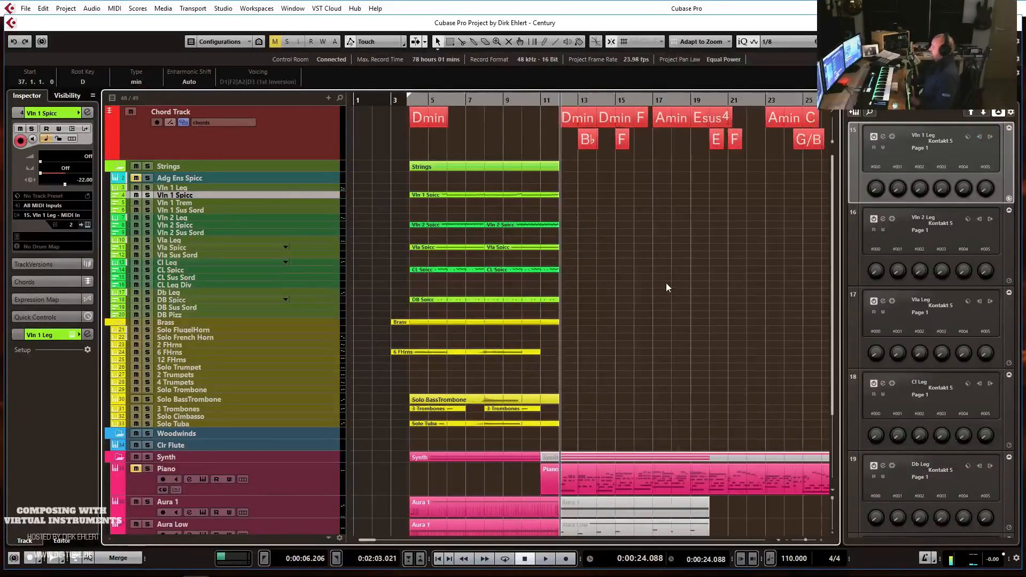
scroll(633, 220, right, 3)
drag(492, 195, 763, 187)
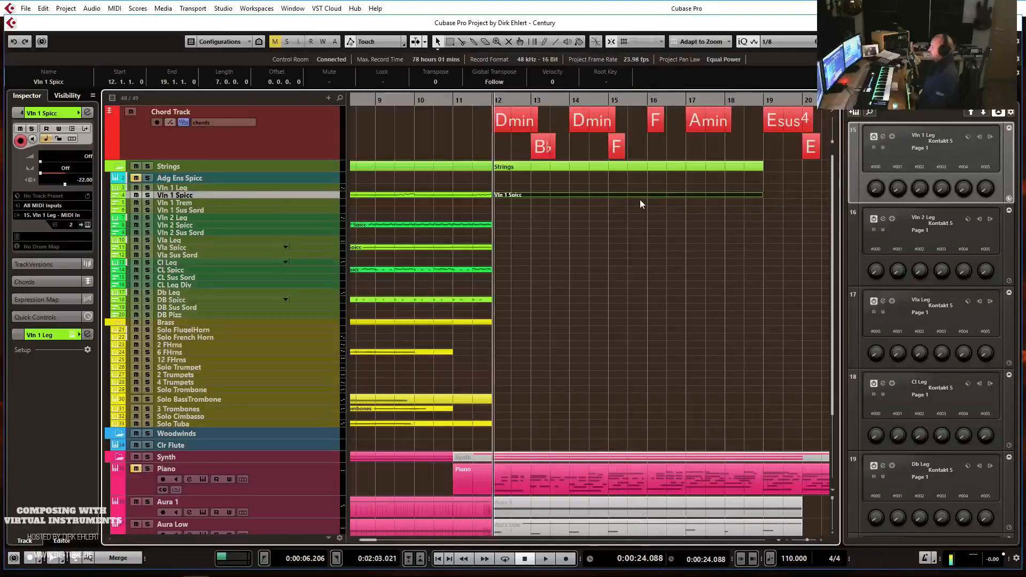
Open the new Vln 1 Spicc part in the Key Editor and set the quantize value to 1/16.
double_click(640, 200)
click(448, 184)
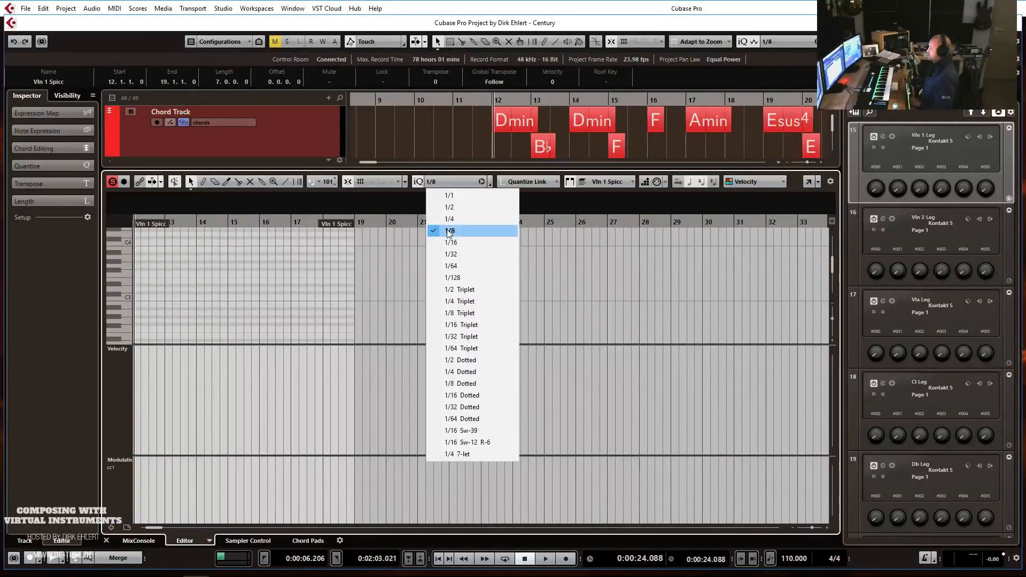
click(449, 238)
Enable Step Input and enter a sixteenth-note arpeggio following the chords from bar 12 to bar 20, closing the editor when done.
key(g)
key(h)
key(h)
key(h)
key(h)
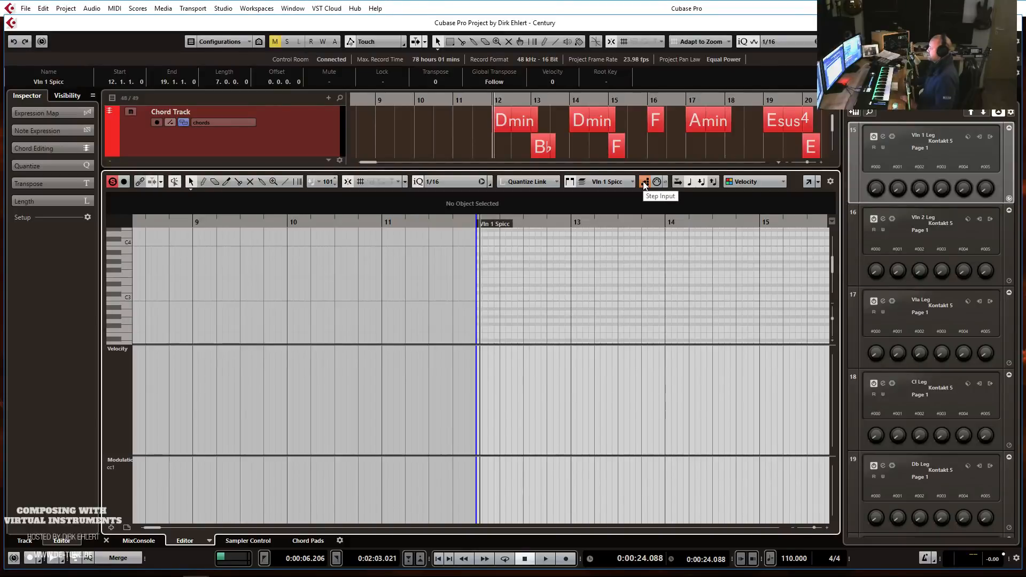
key(h)
key(h)
key(h)
key(h)
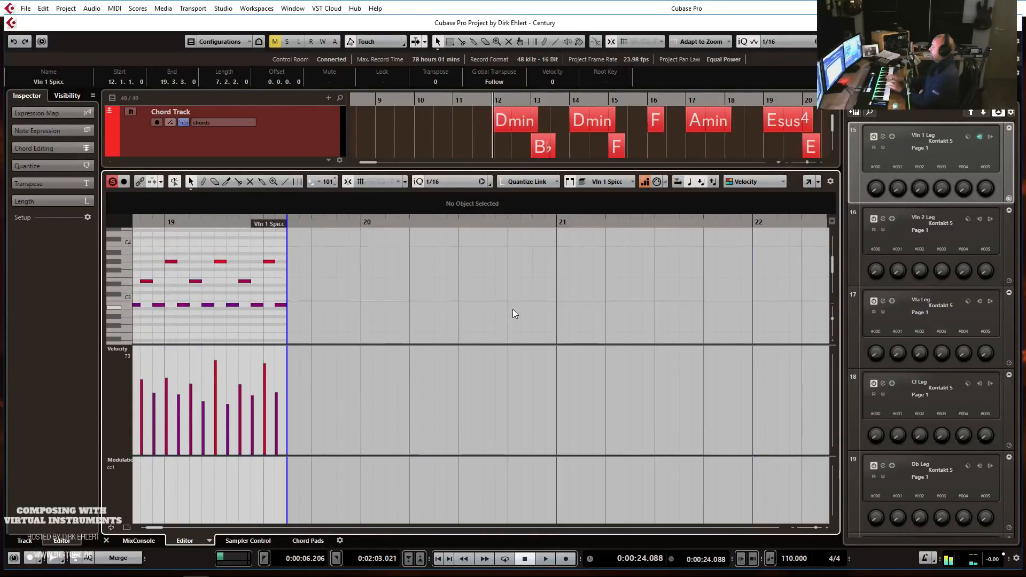
key(Return)
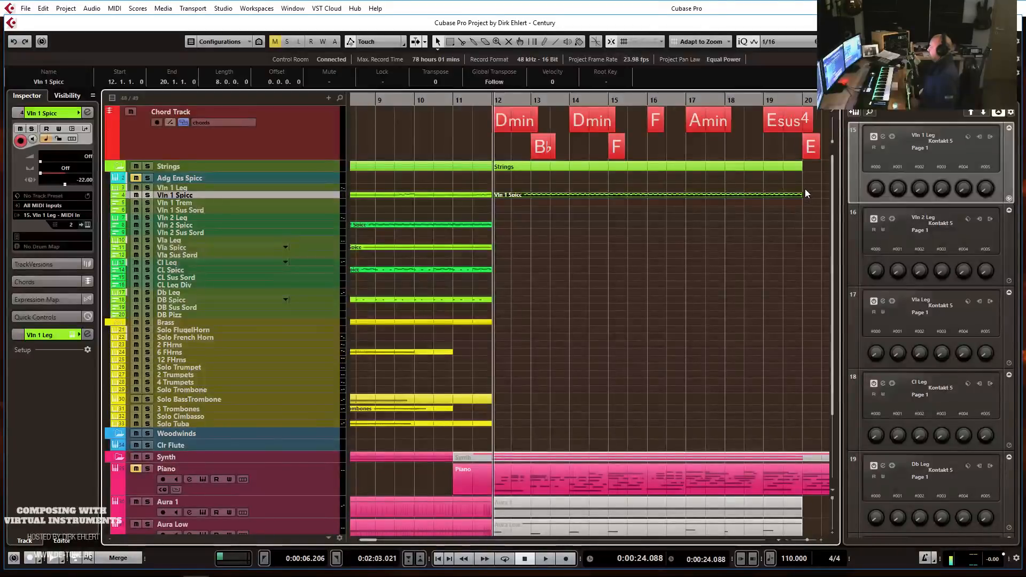
Enlarge the Vln 1 Spicc track and play its new arpeggio from bar 12 to bar 16.
scroll(805, 188, right, 2)
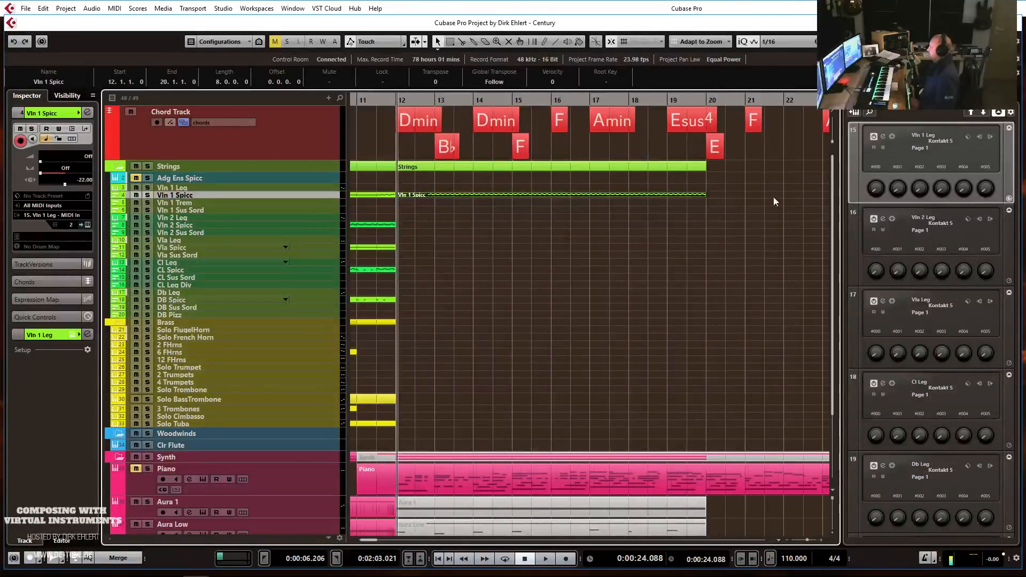
drag(280, 196, 287, 262)
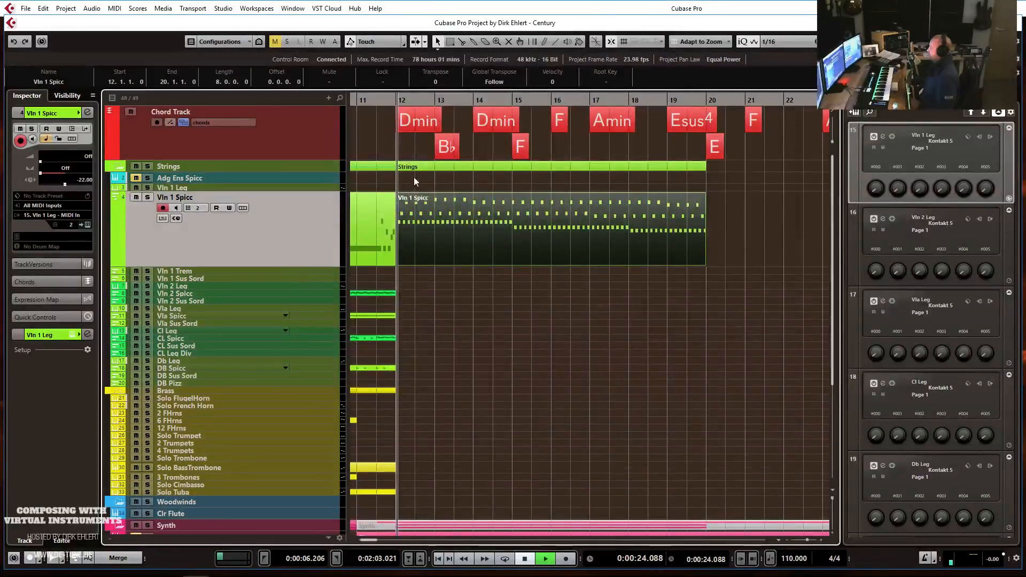
click(477, 219)
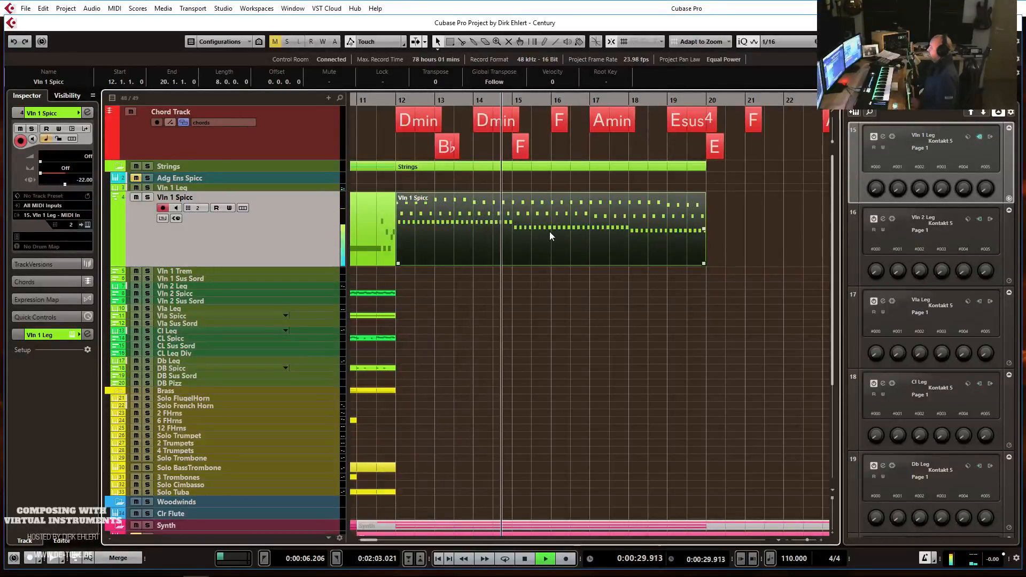
key(space)
Split the Vln 1 Spicc part at bar 18, move the second piece to bar 19 and extend the first piece to meet it.
key(3)
click(632, 232)
key(1)
drag(642, 233, 681, 233)
drag(627, 263, 666, 264)
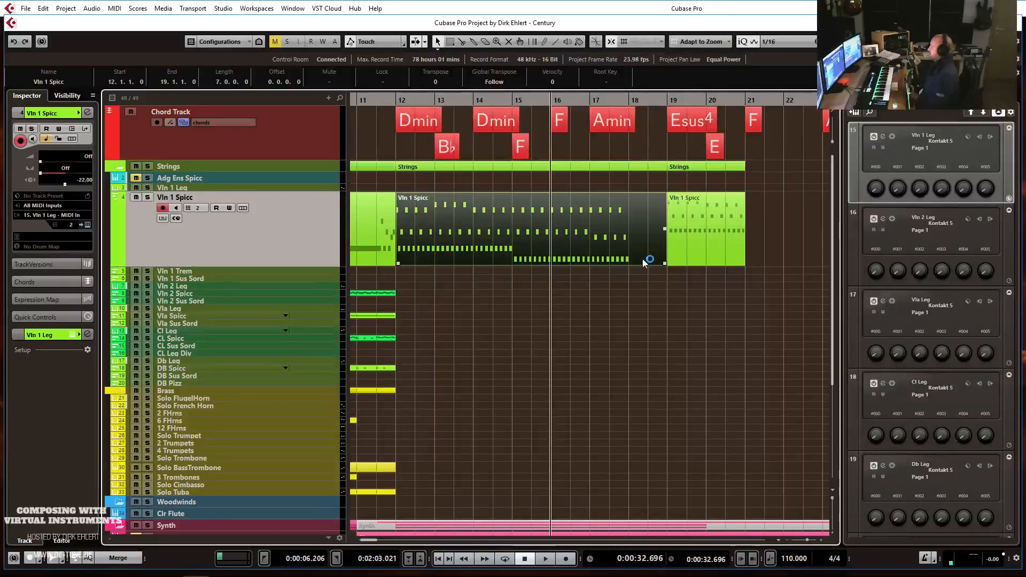
Glue the two Vln 1 Spicc parts into one from bar 12 to bar 21 and open it in the Key Editor.
click(633, 236)
key(1)
double_click(635, 235)
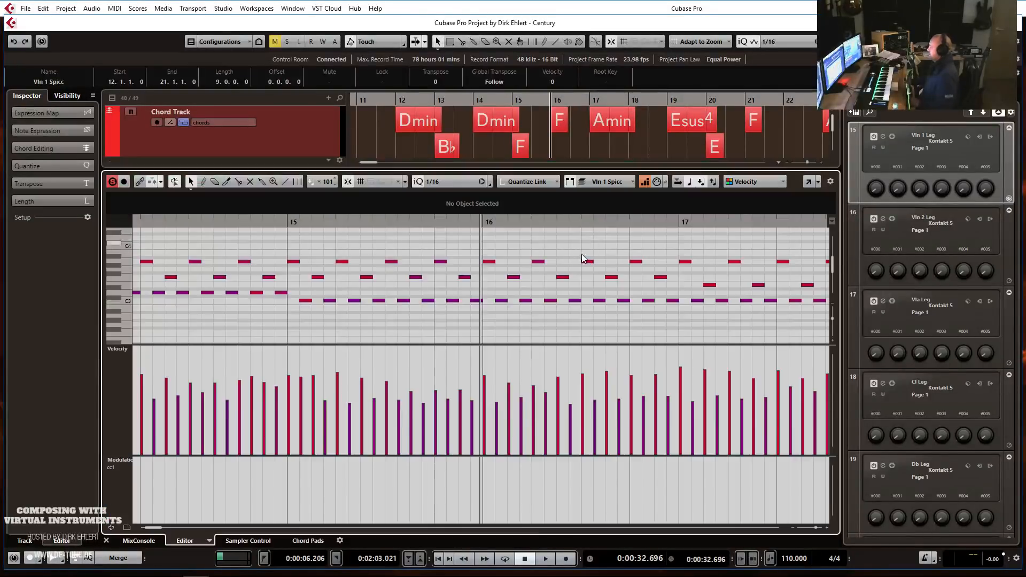
Duplicate the bar 17 arpeggio notes into the empty bar 18 and play the passage.
scroll(581, 255, right, 5)
key(g)
drag(542, 242, 357, 329)
key(ctrl+d)
key(space)
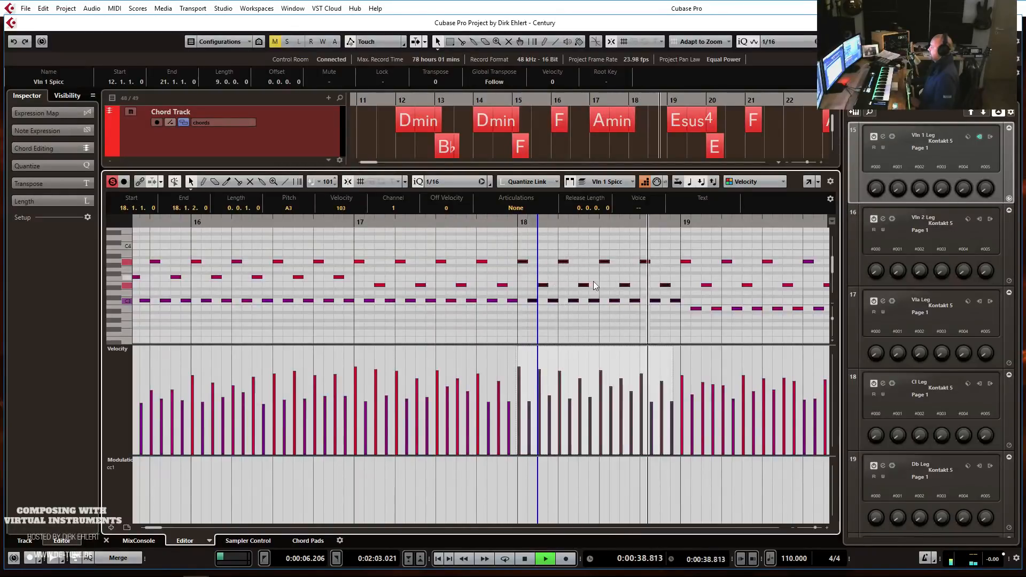
Raise the velocities of the Vln 1 Spicc notes in bars 17–18 and 19–20, and play the passage from bar 17.
key(g)
key(g)
key(space)
drag(545, 255, 392, 329)
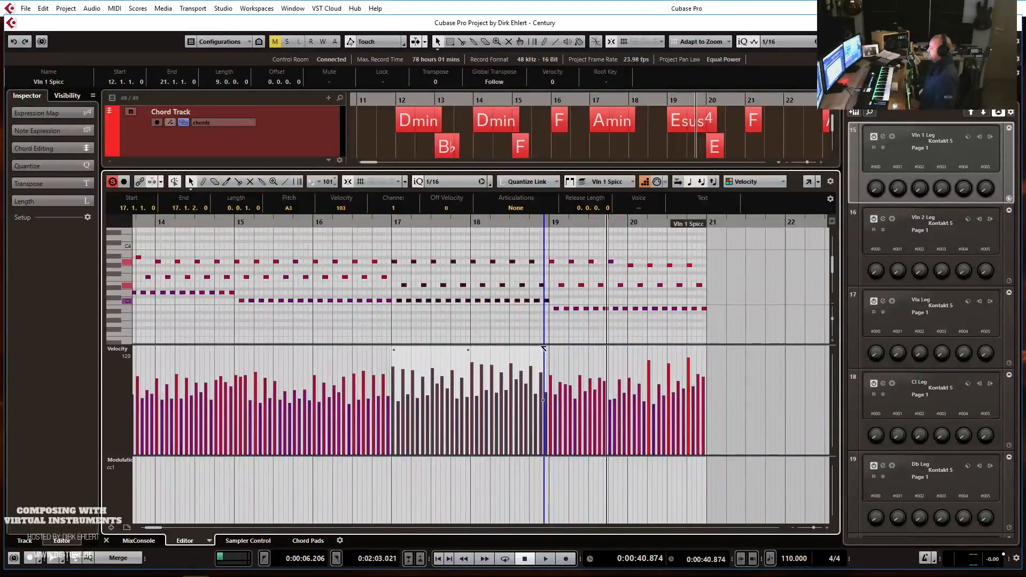
drag(552, 259, 706, 315)
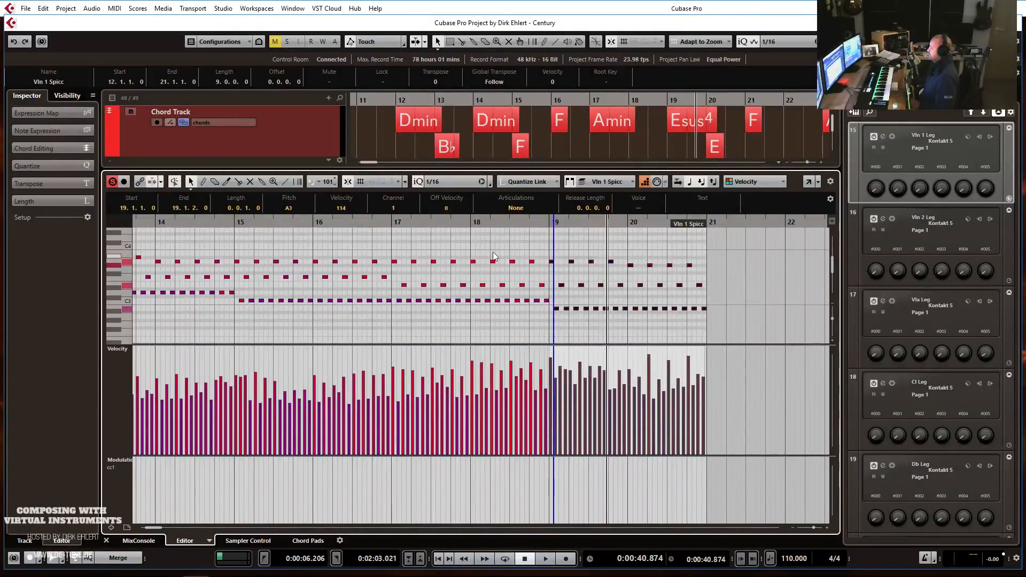
double_click(393, 222)
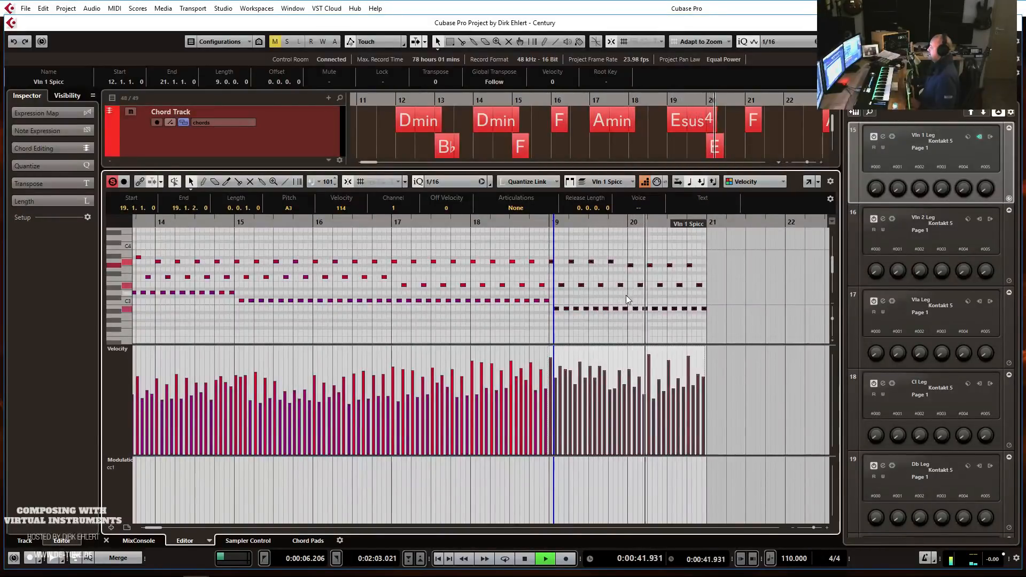
key(space)
click(613, 327)
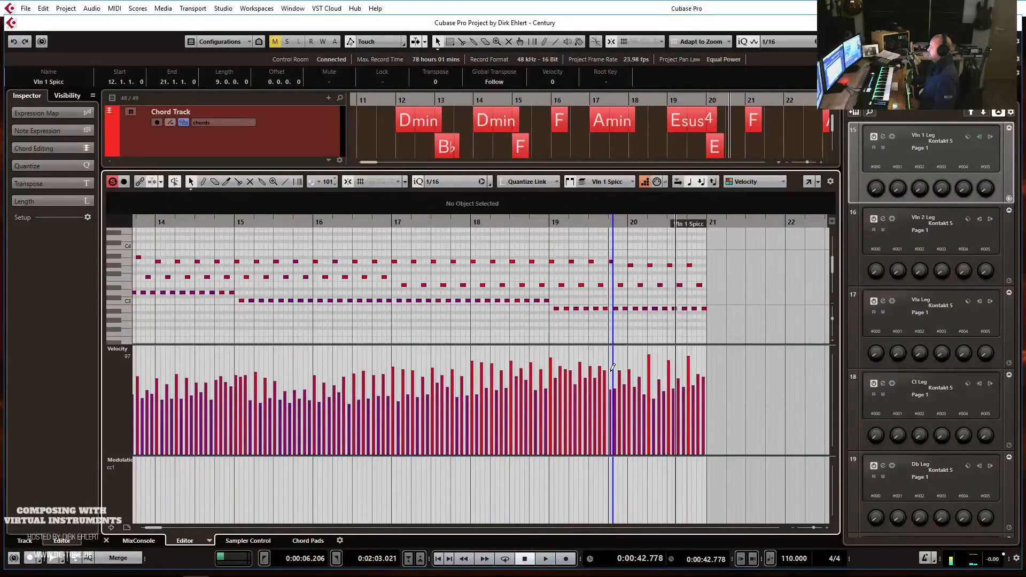
key(Return)
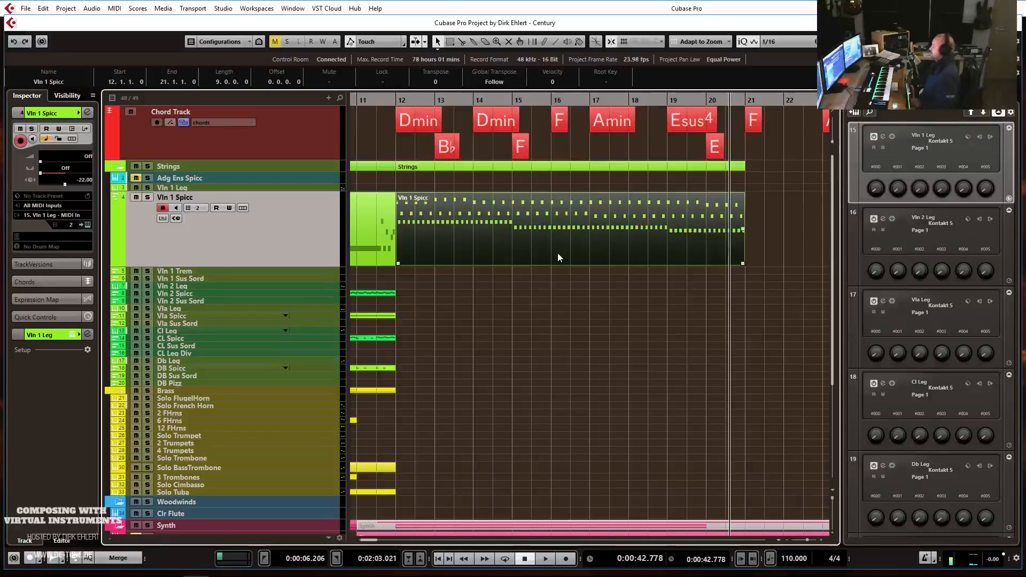
Create an empty CL Spicc part from bar 12 to bar 21 and open it in the Key Editor.
key(g)
key(g)
key(g)
key(g)
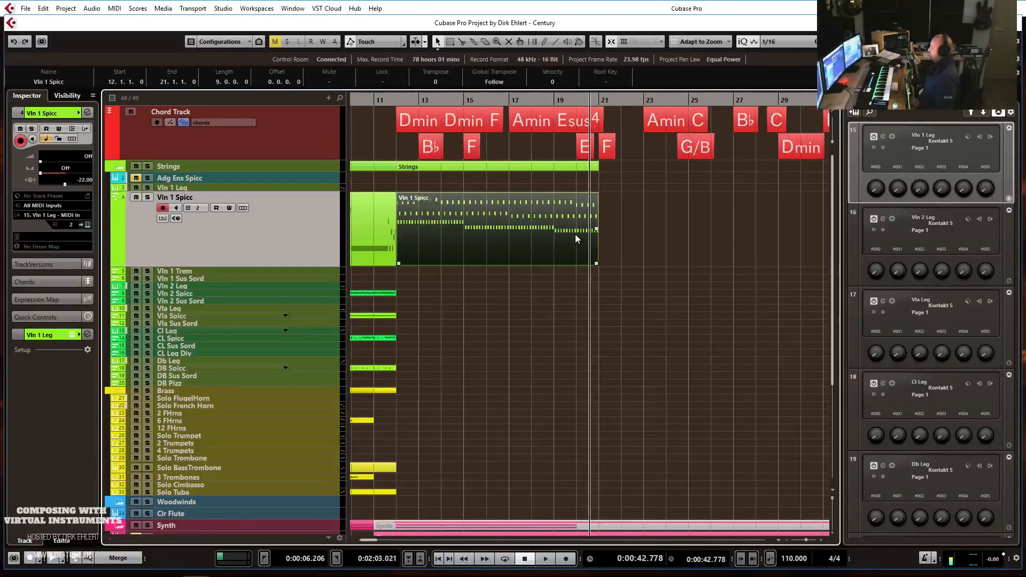
scroll(569, 234, down, 3)
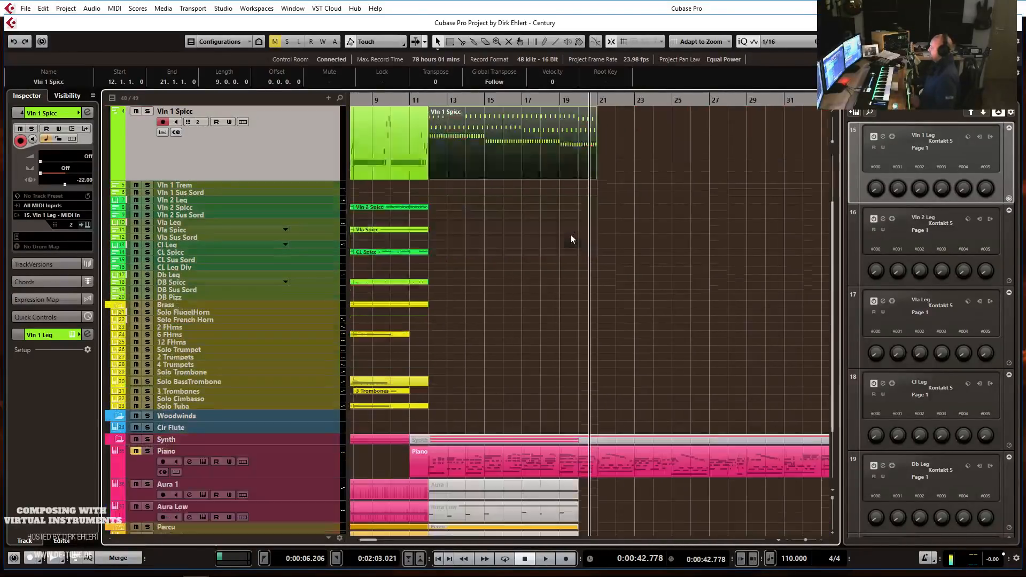
click(222, 250)
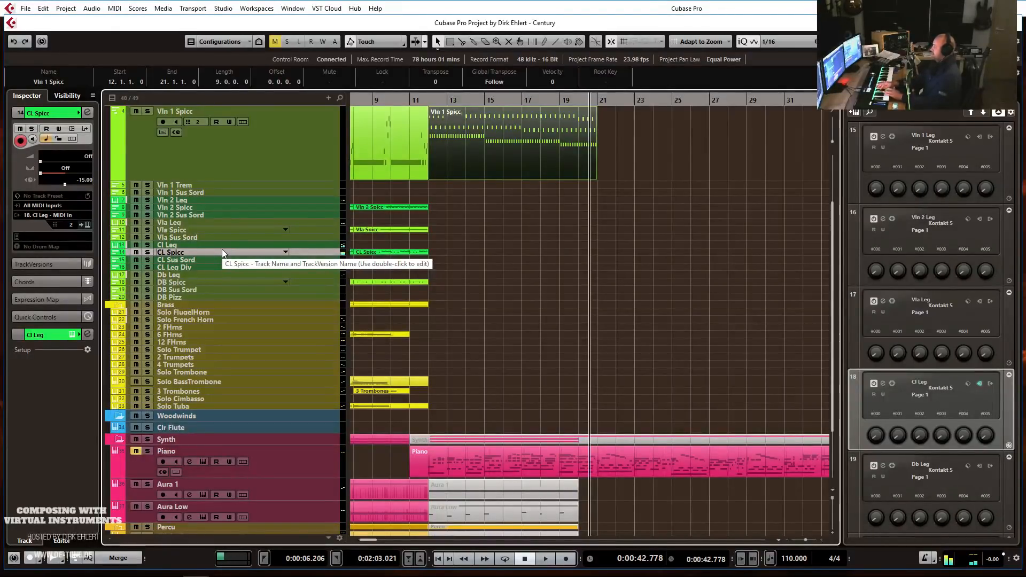
drag(430, 252, 593, 257)
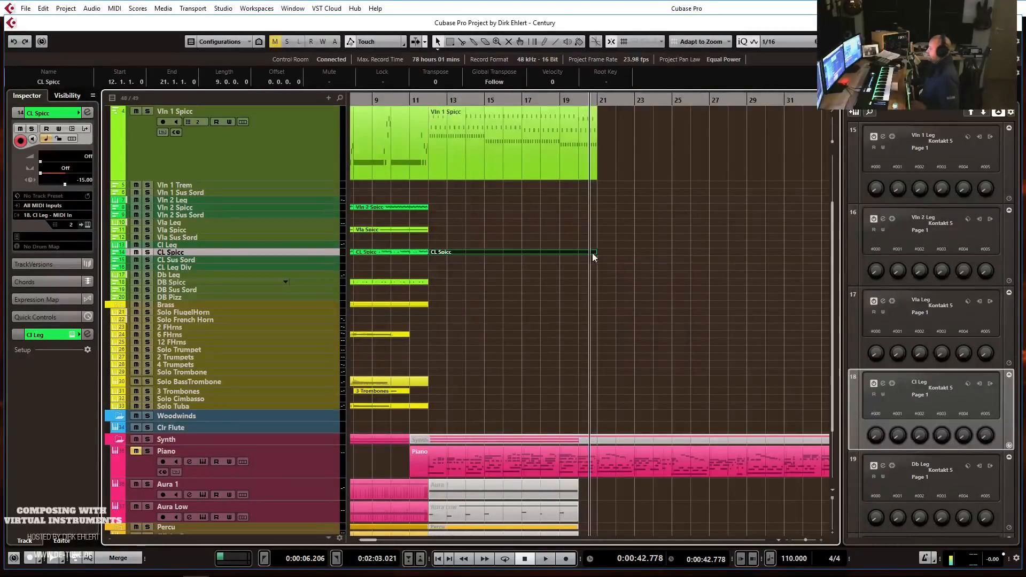
double_click(593, 254)
scroll(359, 261, left, 1)
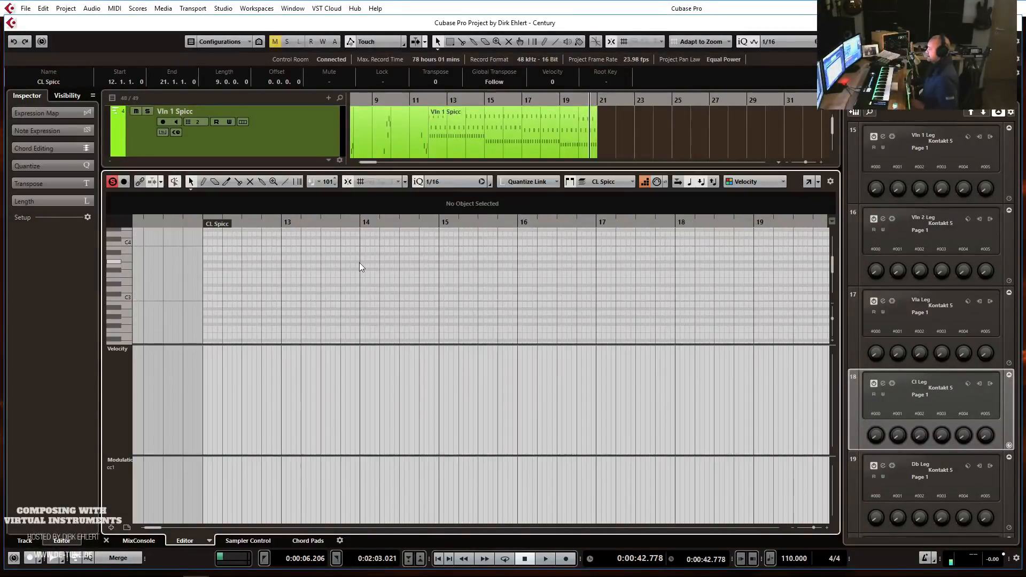
Step-enter a repeated 1/16-note bass line in the CL Spicc part from bar 12 to bar 21 and play it.
click(204, 281)
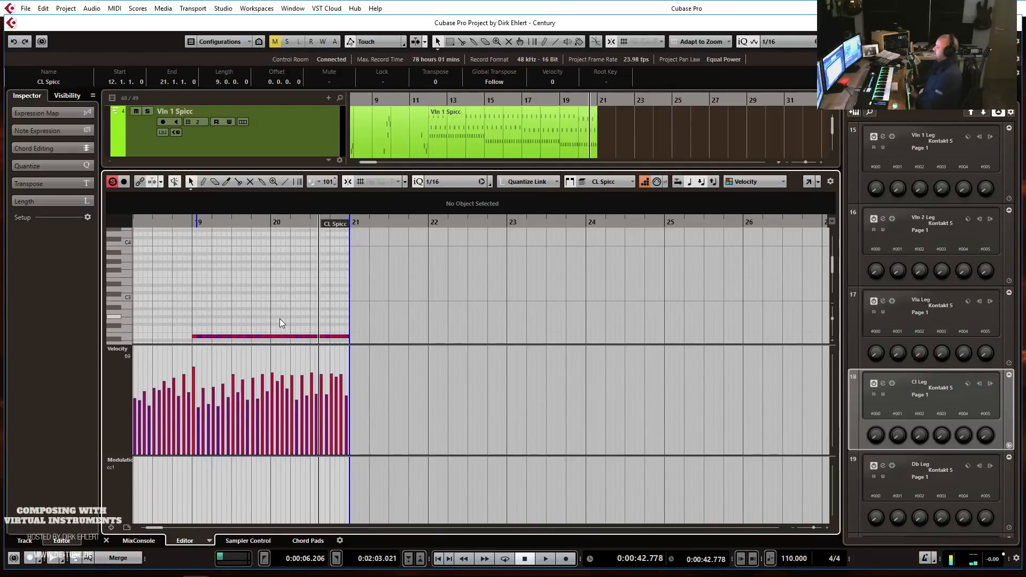
key(Return)
click(429, 101)
key(space)
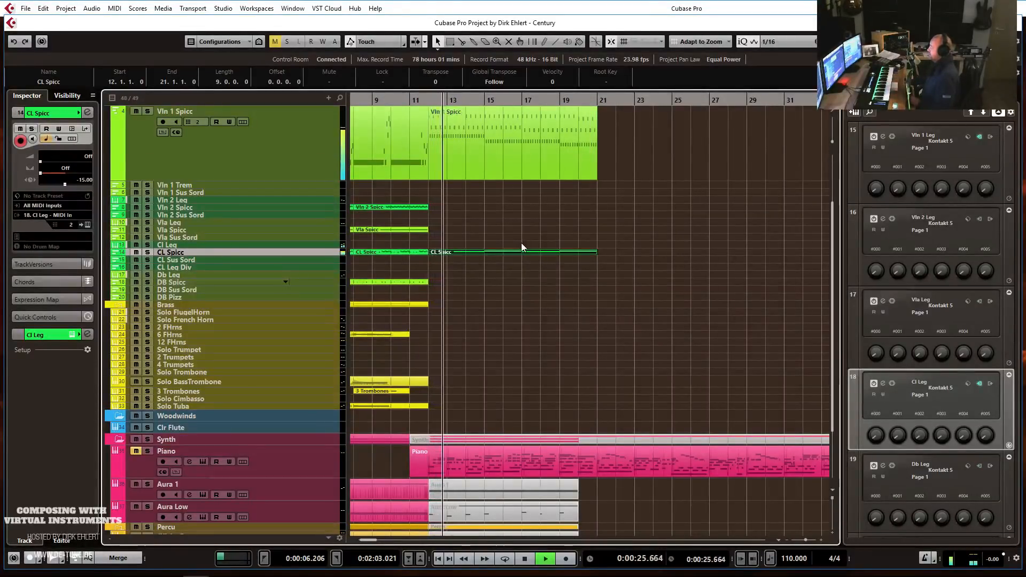
key(h)
key(g)
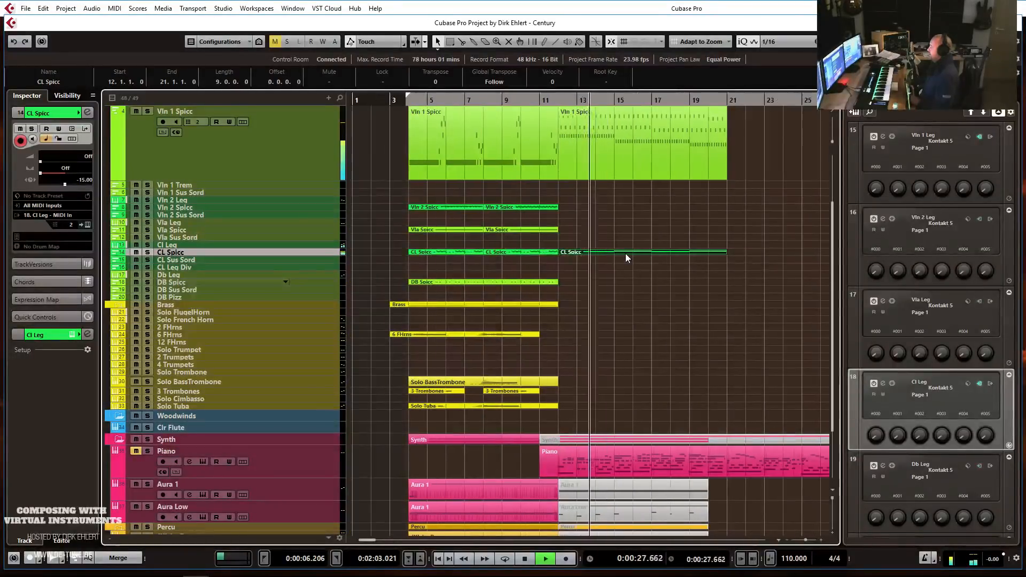
key(g)
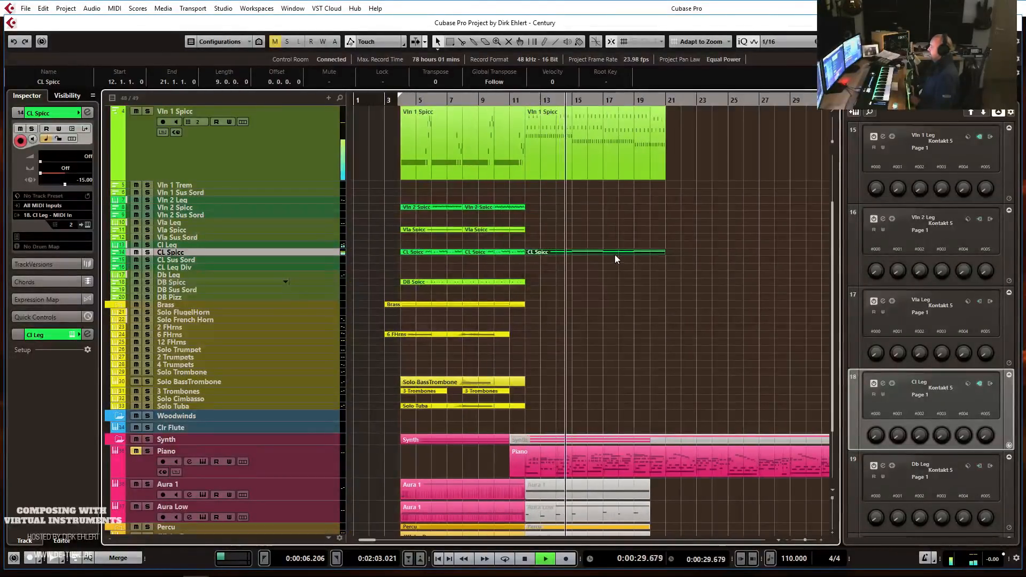
key(h)
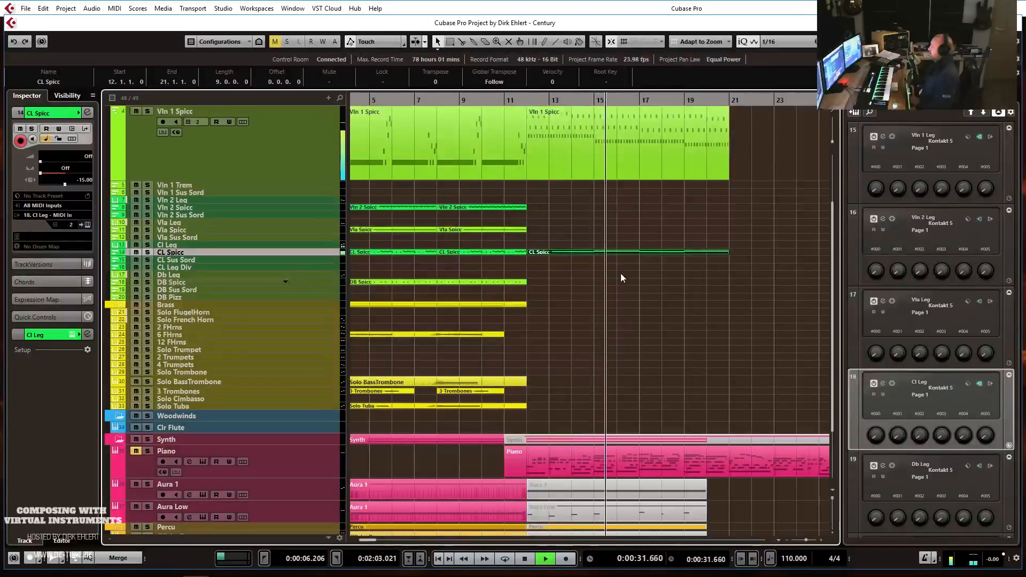
key(g)
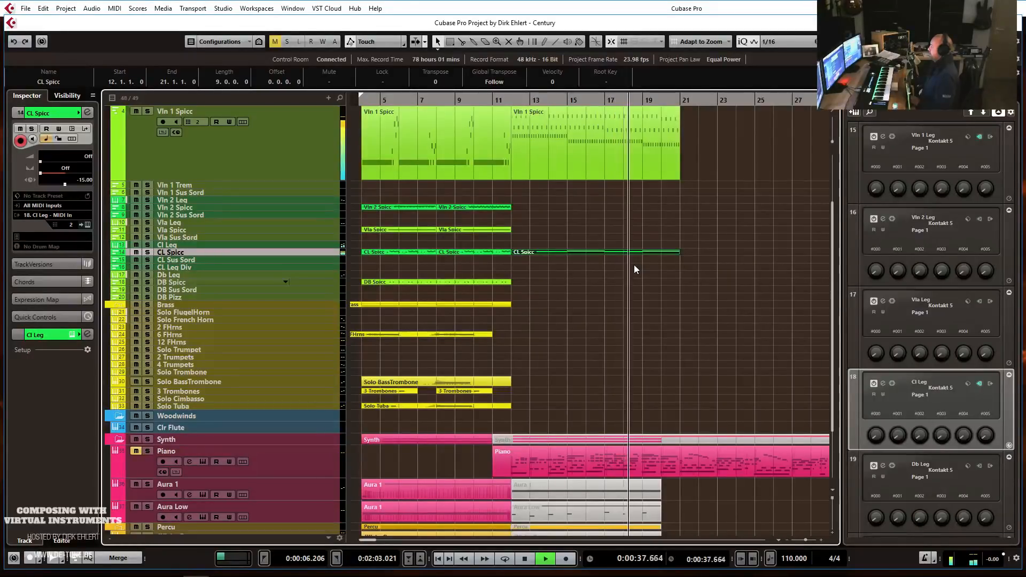
key(h)
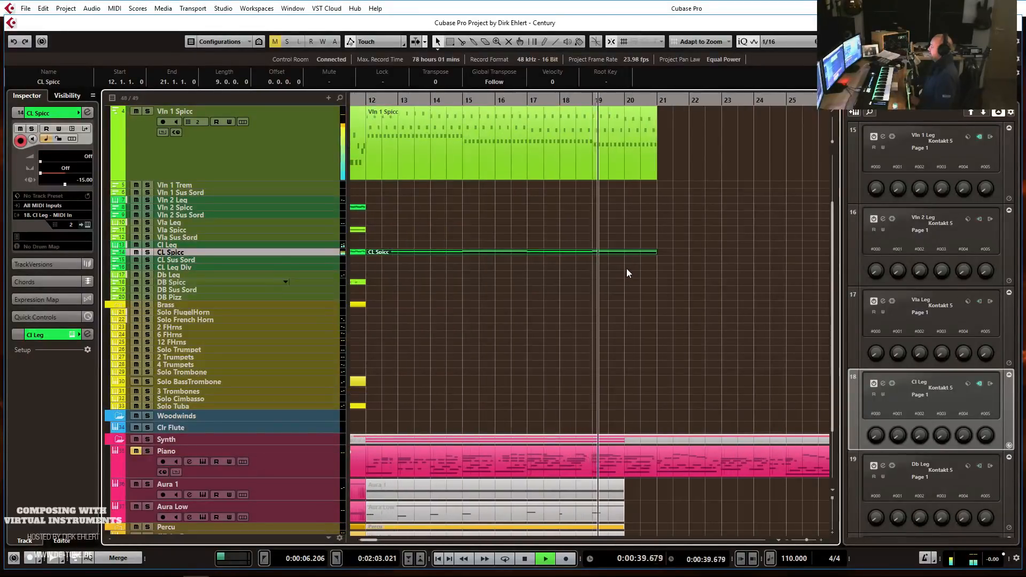
key(g)
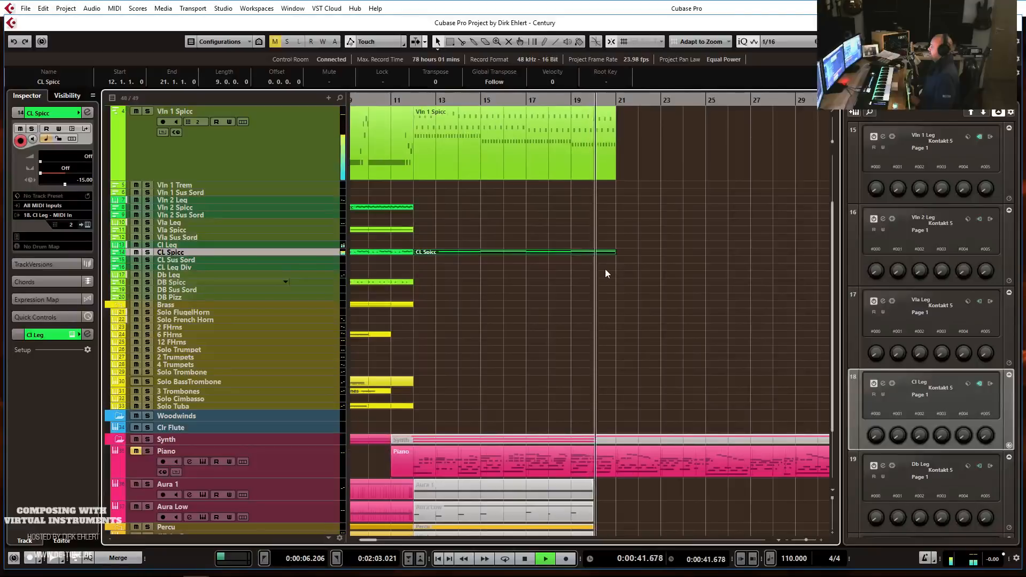
key(space)
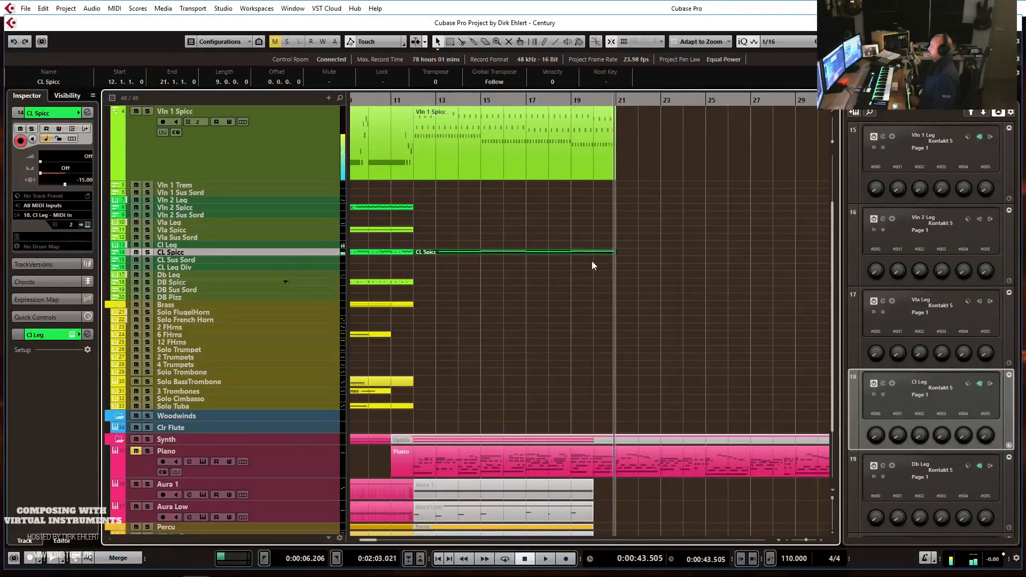
Reopen the new CL Spicc part in the Key Editor and delete all of its sixteenth notes.
key(g)
drag(458, 236, 479, 287)
key(Return)
key(g)
key(g)
key(g)
key(g)
scroll(534, 276, down, 3)
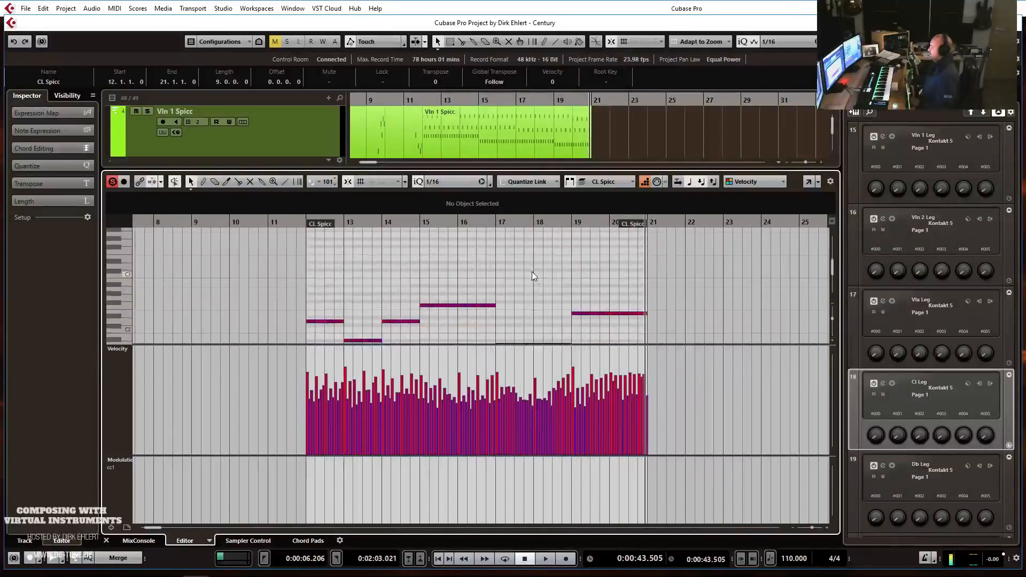
drag(680, 245, 235, 349)
key(Delete)
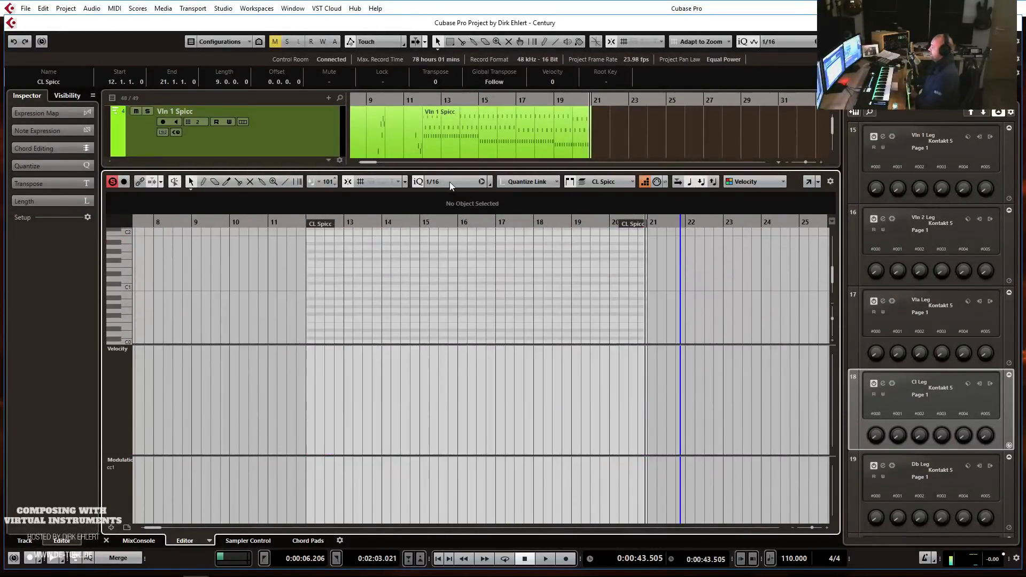
Set the quantize value to 1/8 and step-enter a repeated-note CL Spicc bass line from bar 12 to bar 21.
click(450, 182)
click(467, 233)
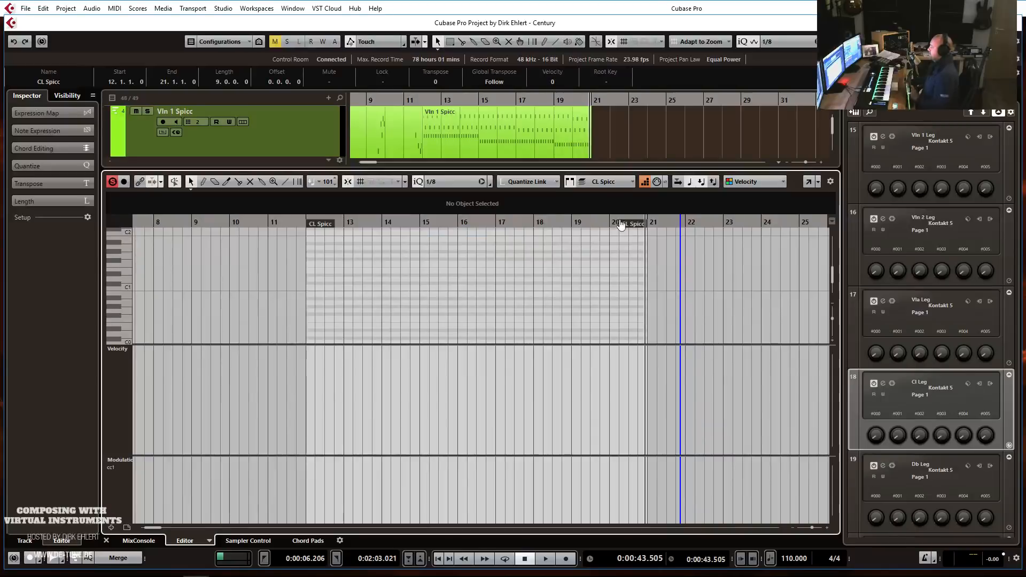
click(310, 251)
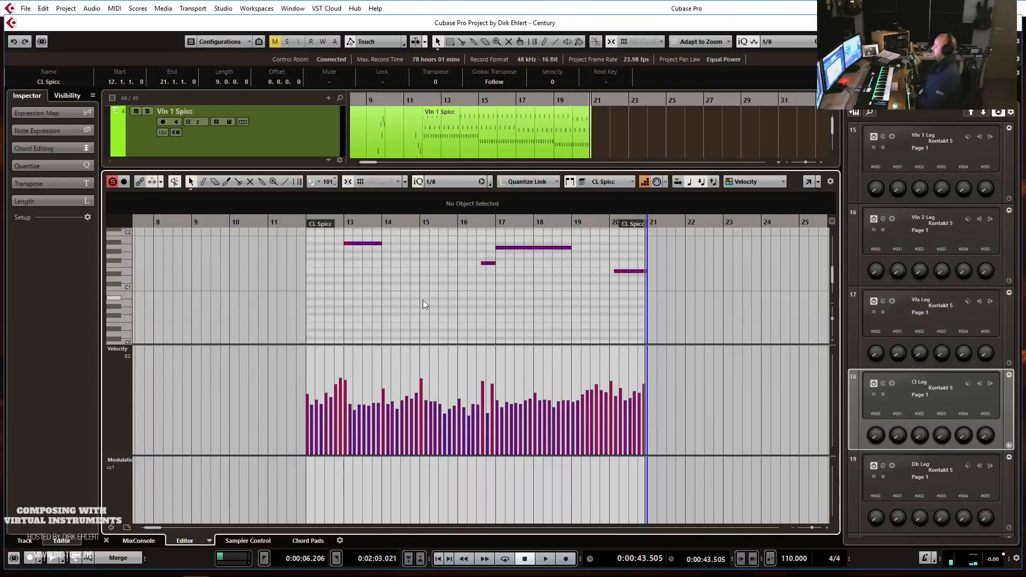
key(Return)
Play the new eighth-note CL Spicc line together with the violin arpeggio from bar 12.
click(419, 100)
key(space)
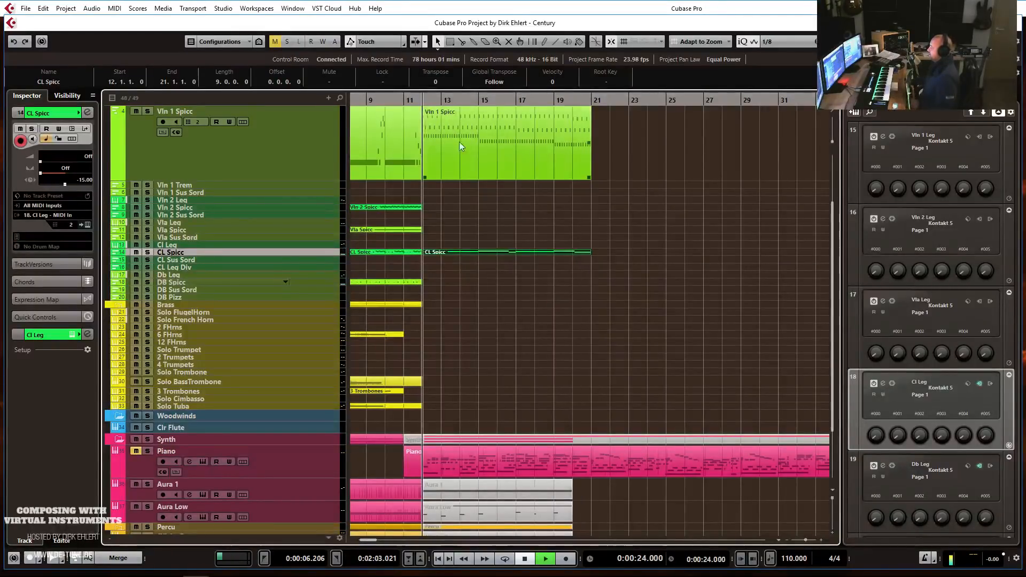
key(h)
key(h)
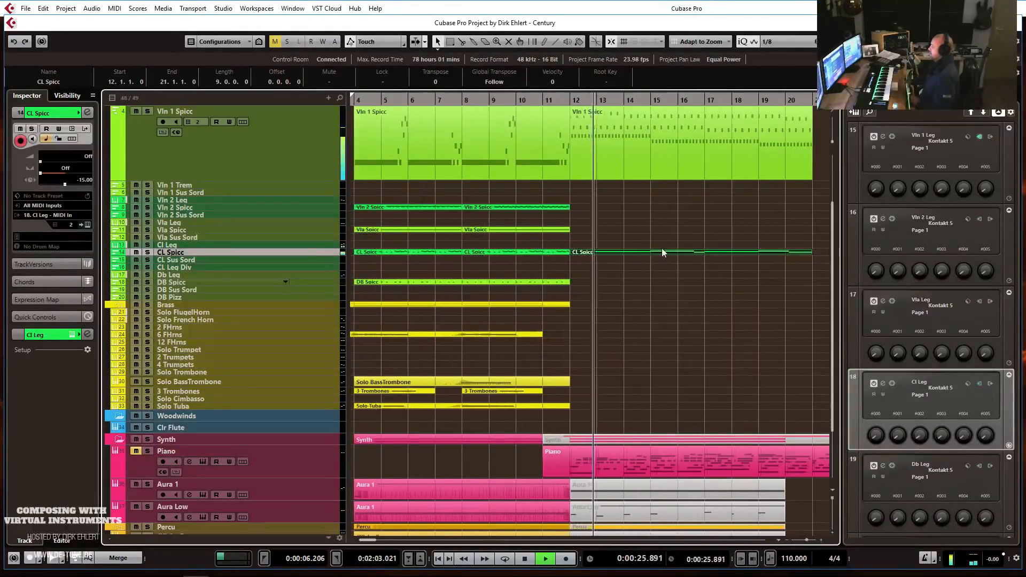
key(h)
key(g)
key(space)
Play the transition from bar 10 into the new section at bar 12.
click(503, 99)
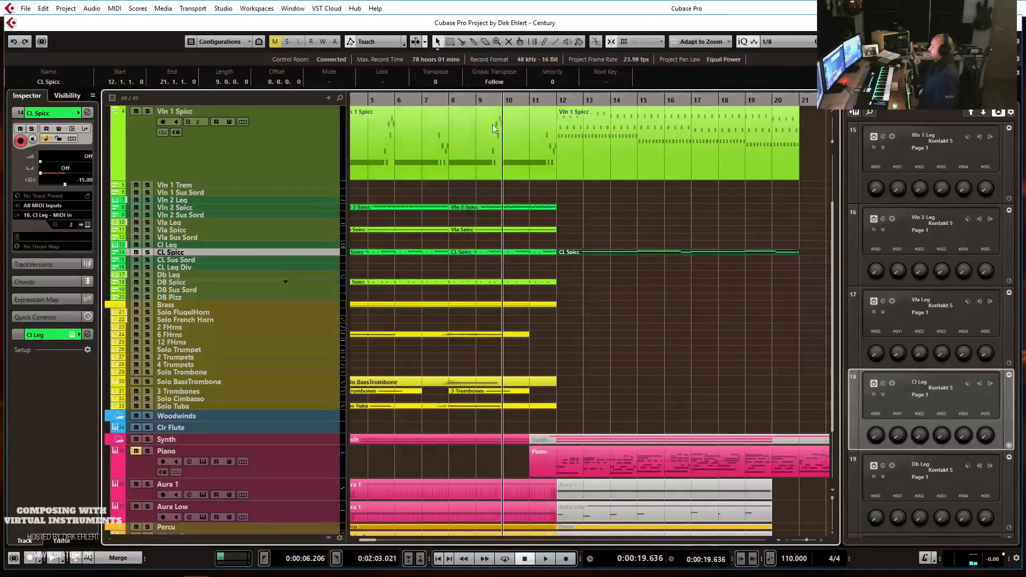
key(space)
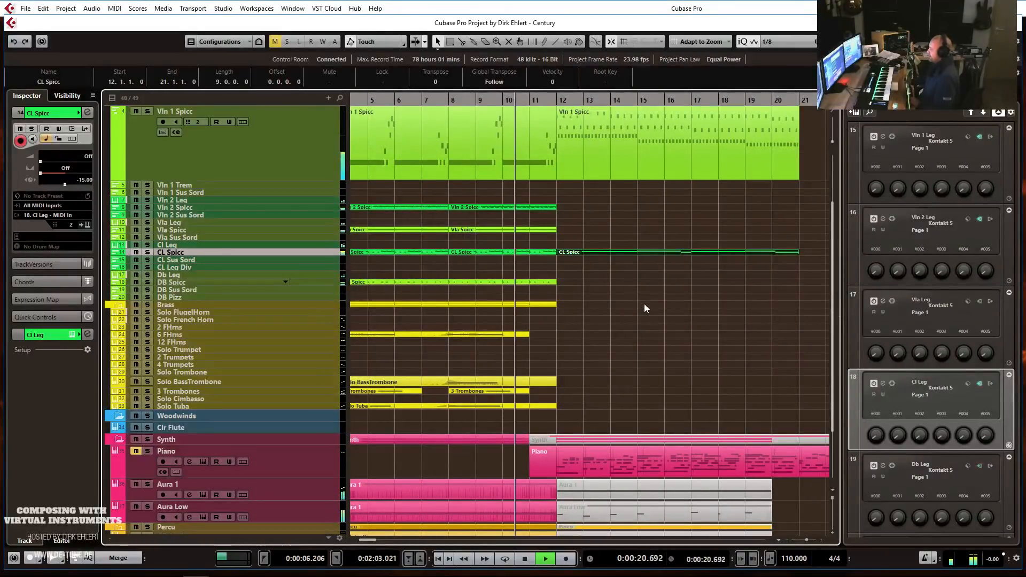
key(g)
key(g)
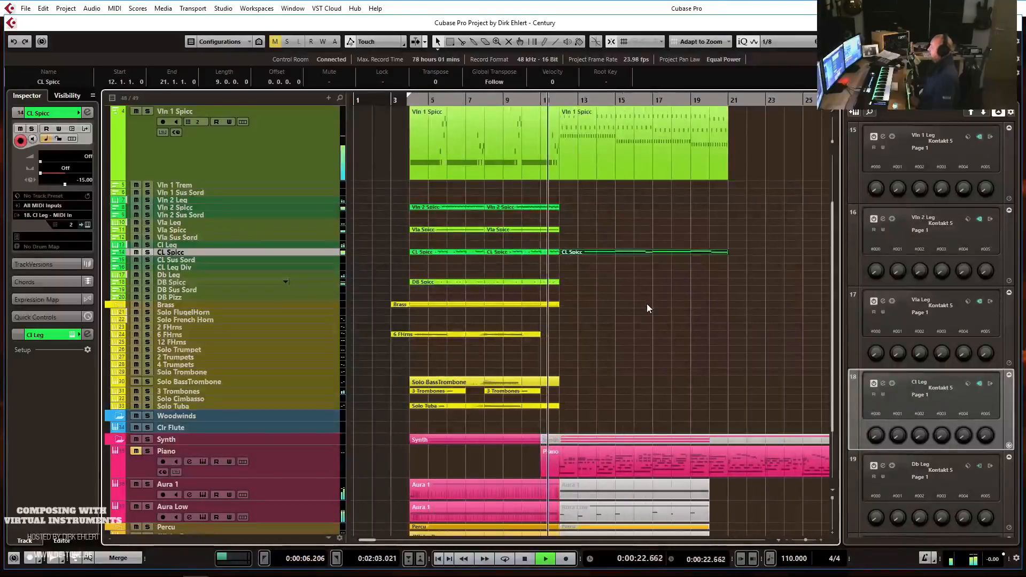
key(h)
key(g)
scroll(633, 309, down, 3)
key(space)
Unmute the Aura Low part that starts at bar 12 and open it in the Key Editor.
right_click(614, 425)
click(691, 425)
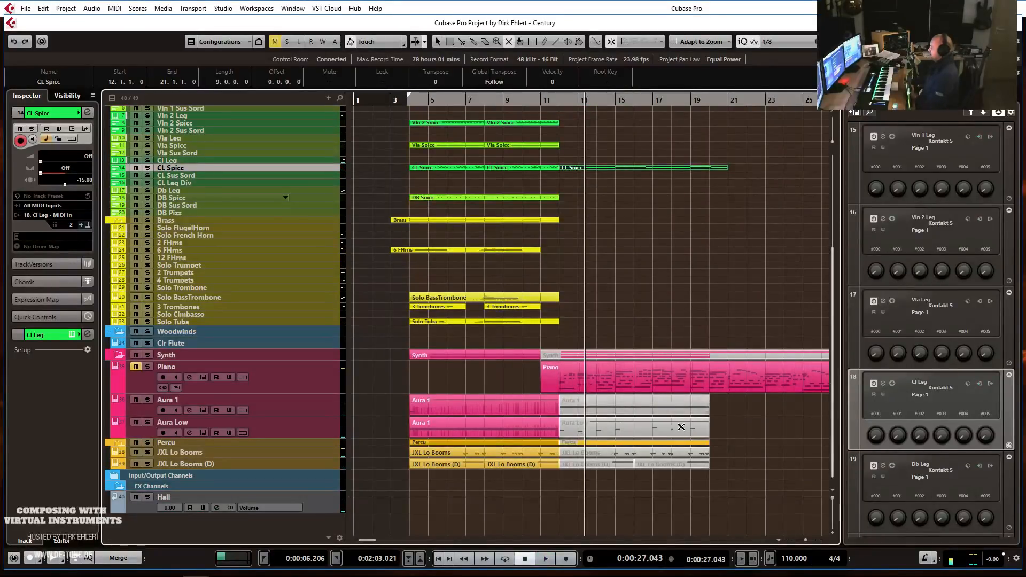
click(659, 429)
double_click(651, 432)
key(g)
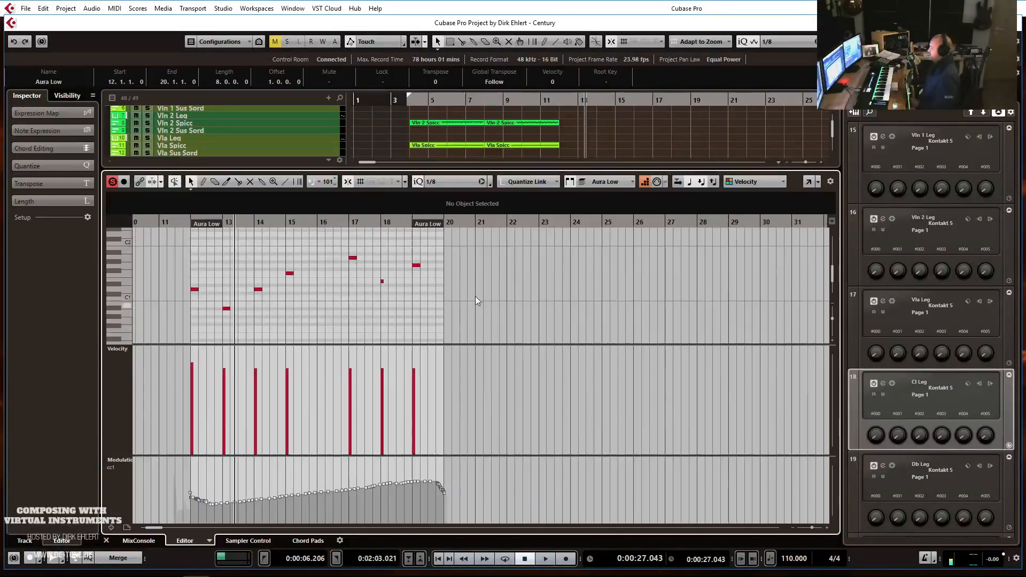
Delete the short bar 18 note from the Aura Low part and lower the bar 19 note to E1.
key(g)
drag(403, 275, 429, 305)
key(Up)
key(Up)
key(Up)
key(Up)
key(Up)
drag(408, 252, 443, 283)
key(Delete)
key(Down)
key(Down)
key(Down)
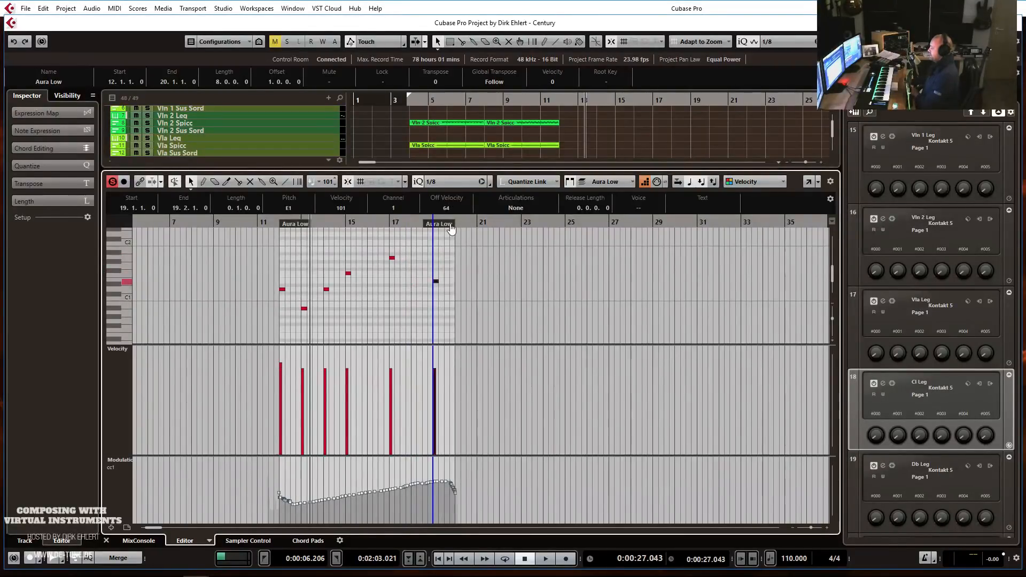
Extend the Aura Low part, its modulation curve and its sustained E3 note to bar 21, and place the cursor at bar 11.
drag(455, 224, 473, 228)
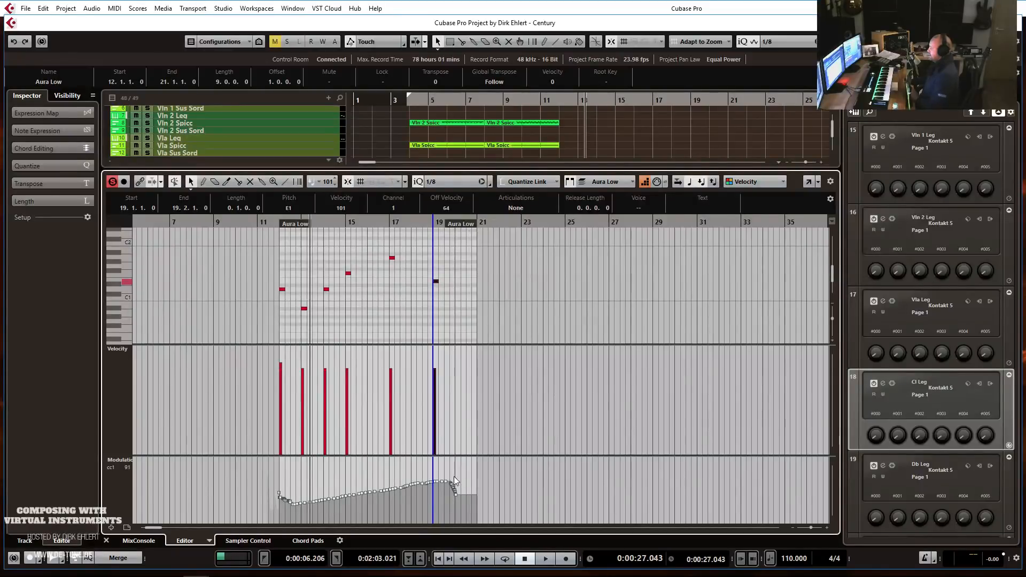
drag(445, 479, 474, 479)
scroll(467, 343, up, 5)
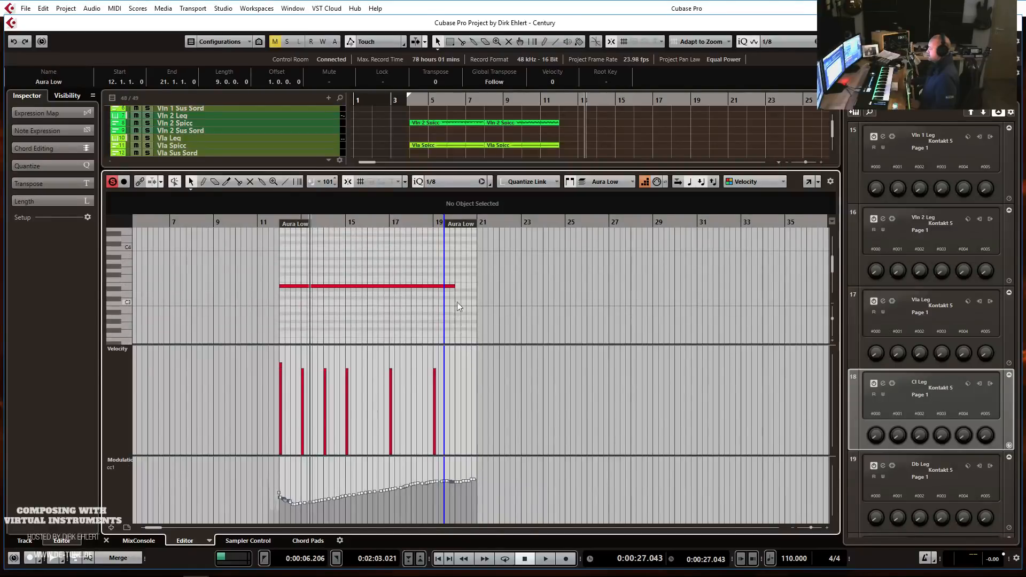
drag(455, 287, 475, 294)
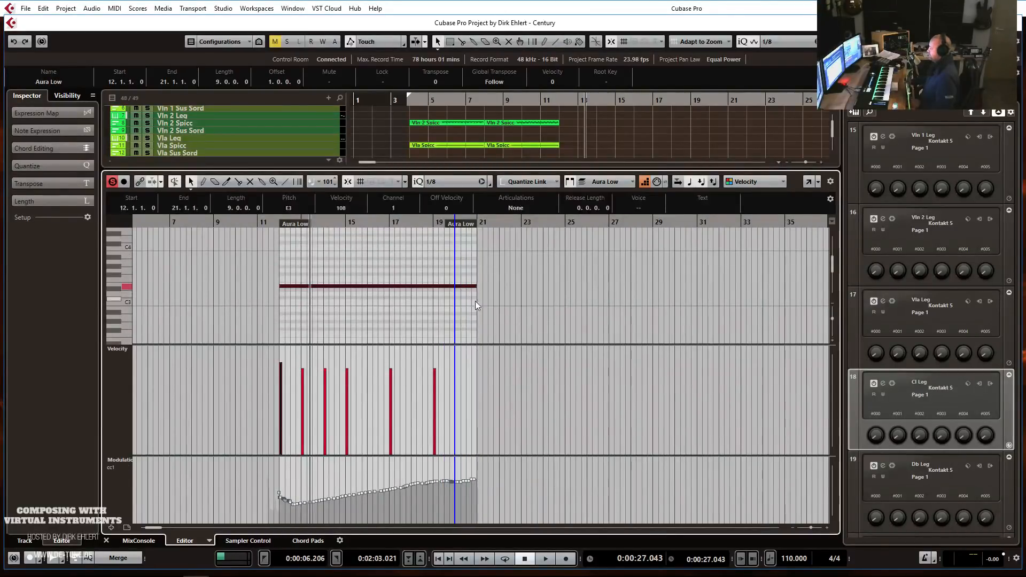
key(Return)
click(551, 101)
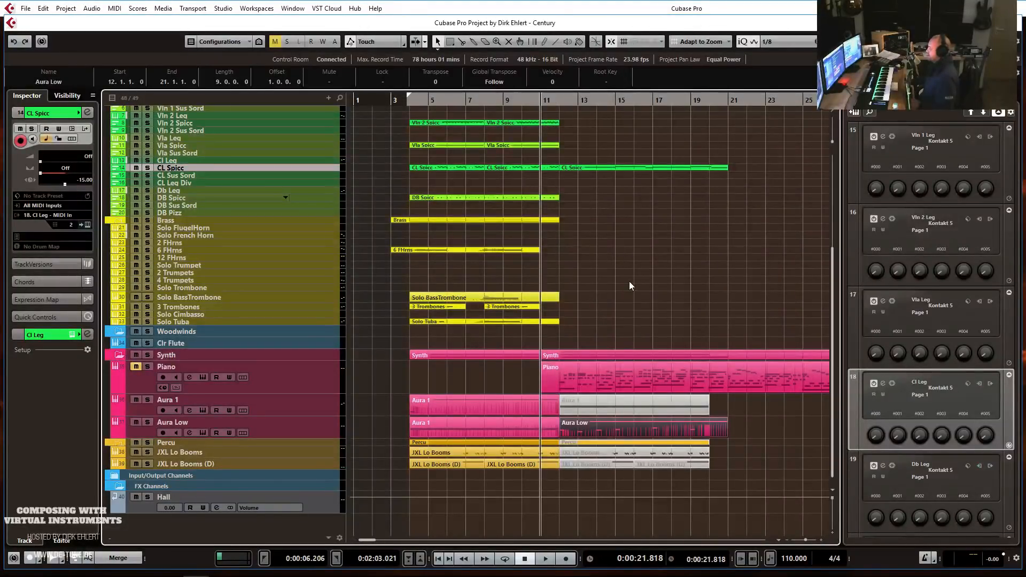
Play the new section from bar 11 through bar 21 to hear the Aura Low part with the piano and cello.
key(space)
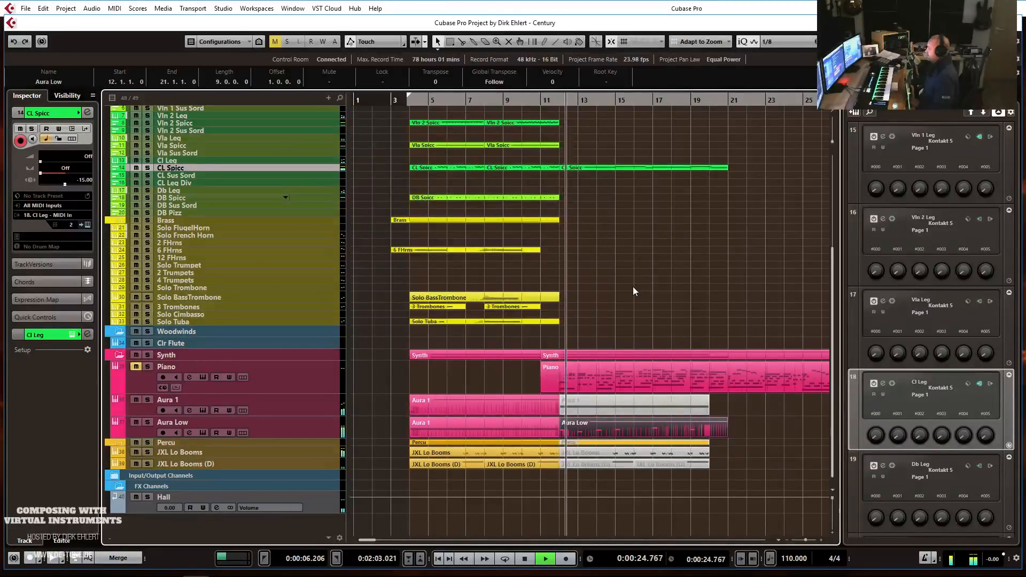
key(h)
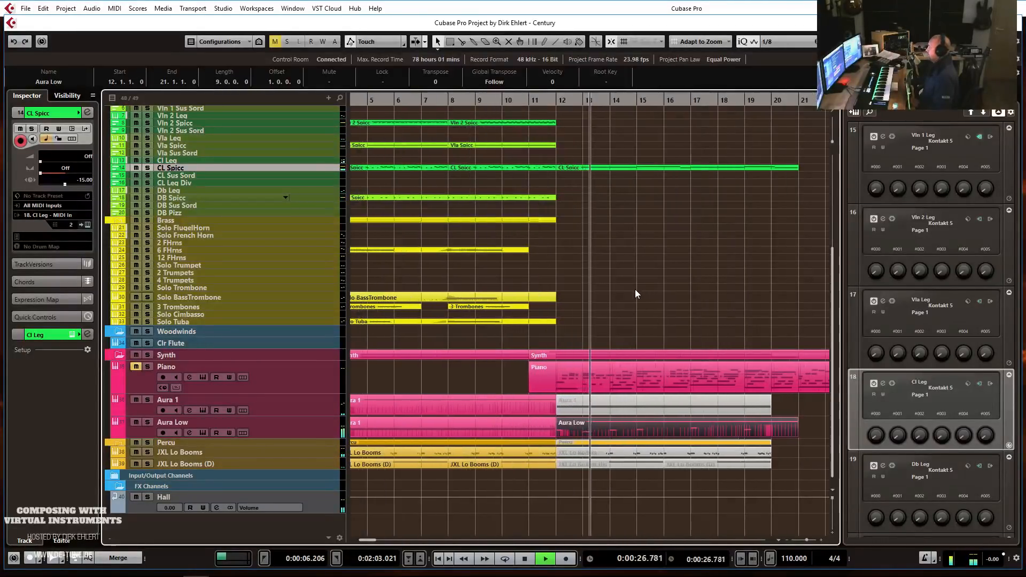
key(h)
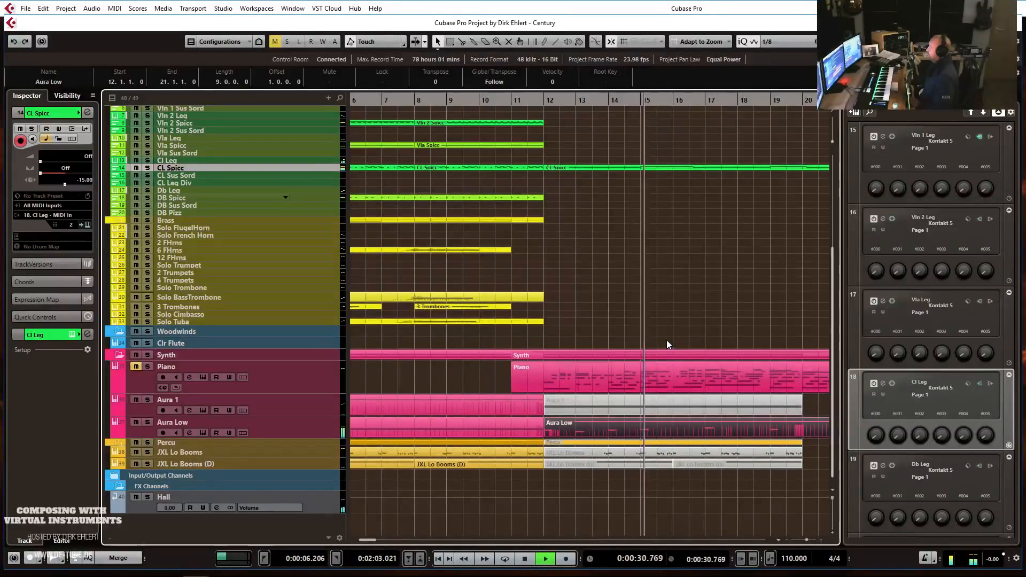
key(g)
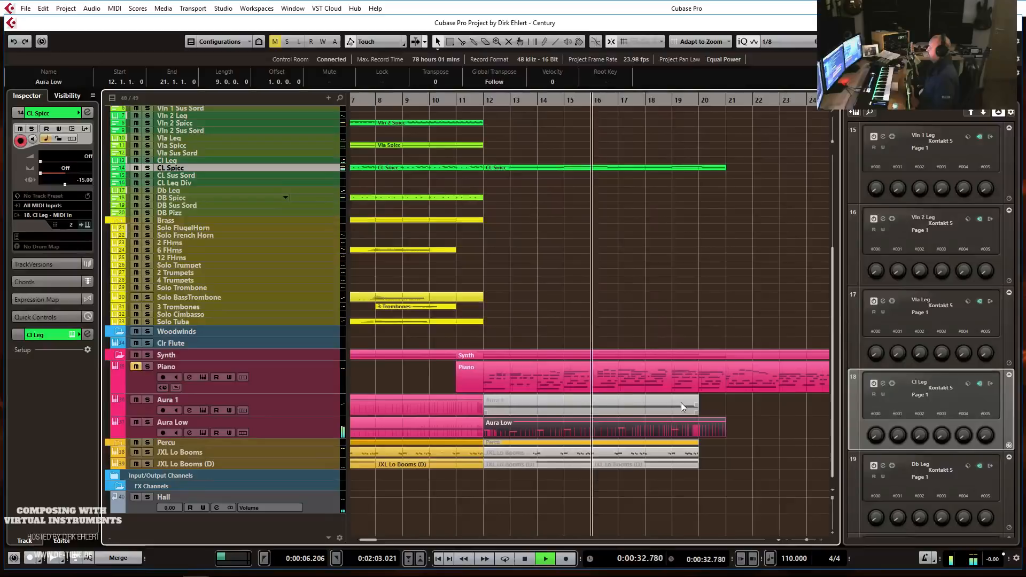
key(g)
key(g)
key(g)
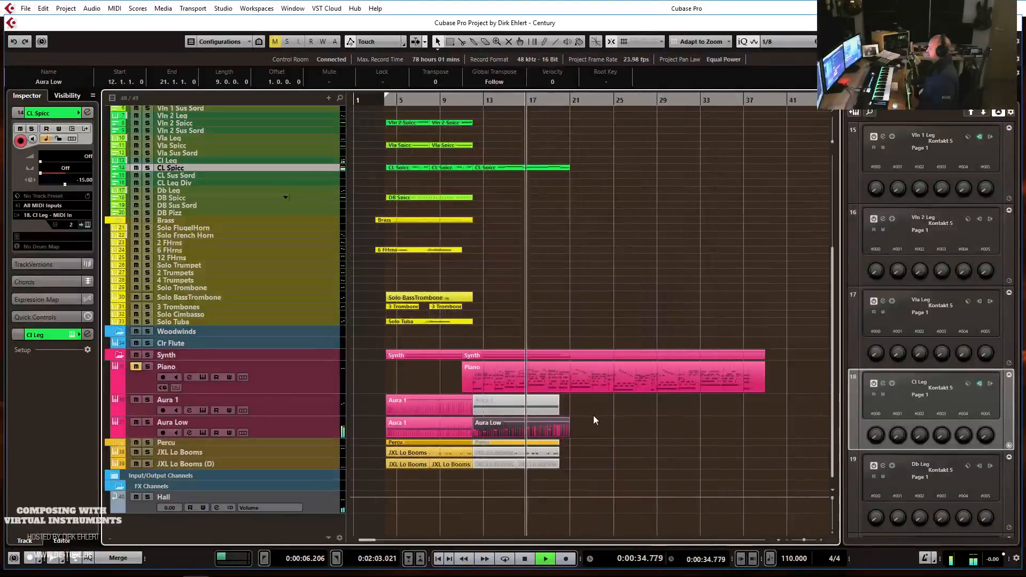
key(h)
key(h)
key(h)
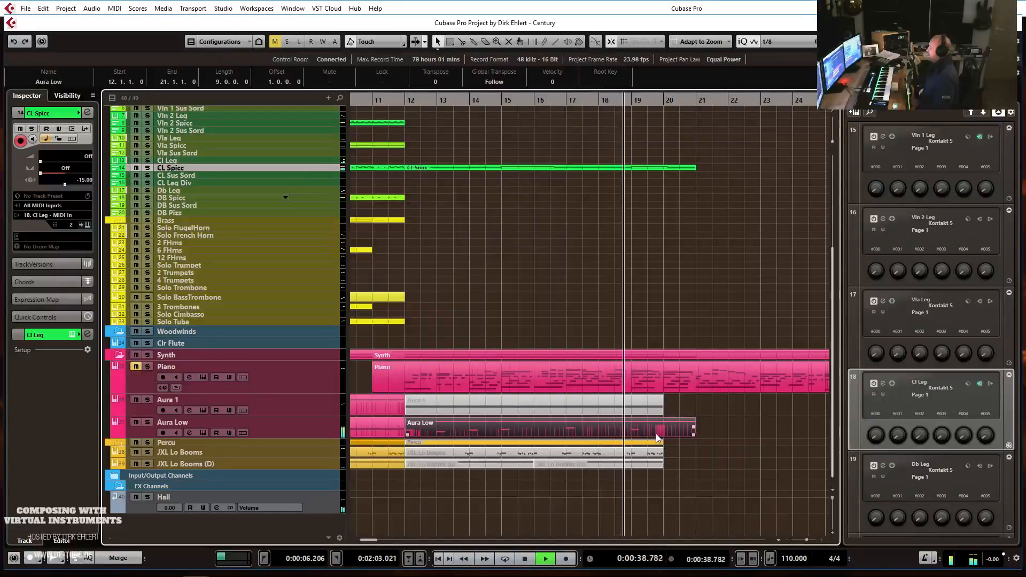
key(g)
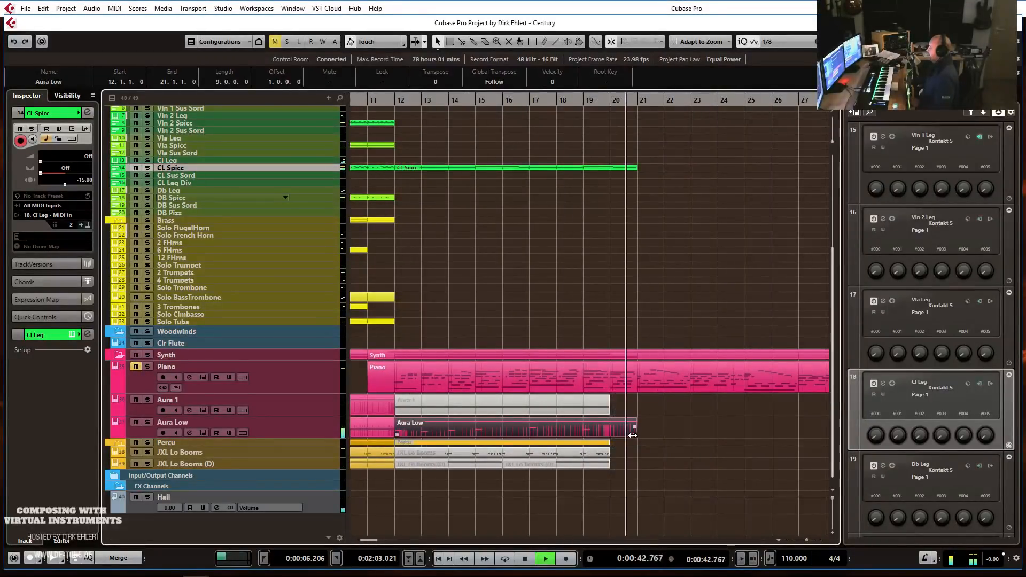
key(space)
scroll(500, 298, down, 1)
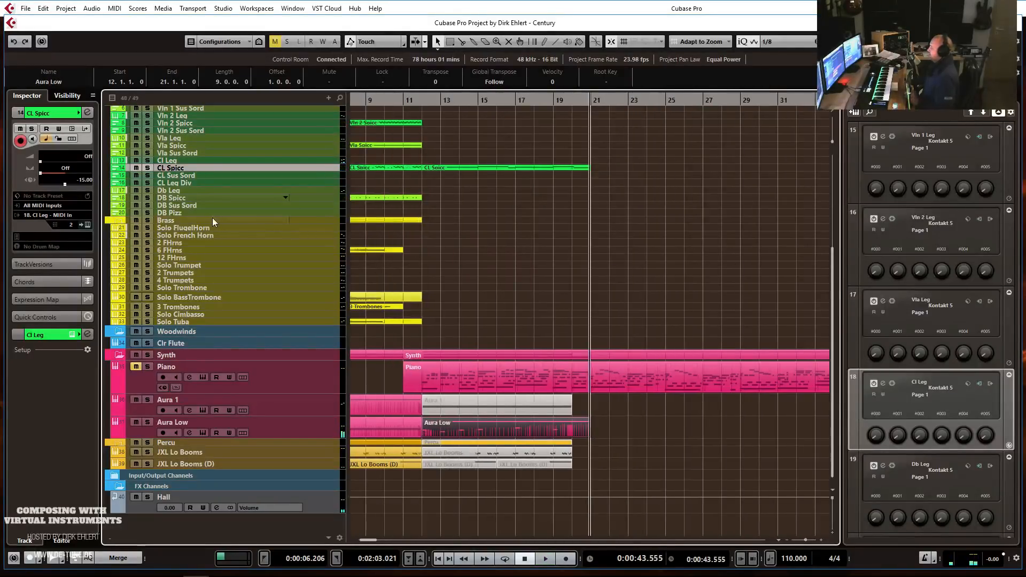
Audition the solo and two-horn brass tracks, select the Solo French Horn track and bring up its articulation panel.
click(193, 235)
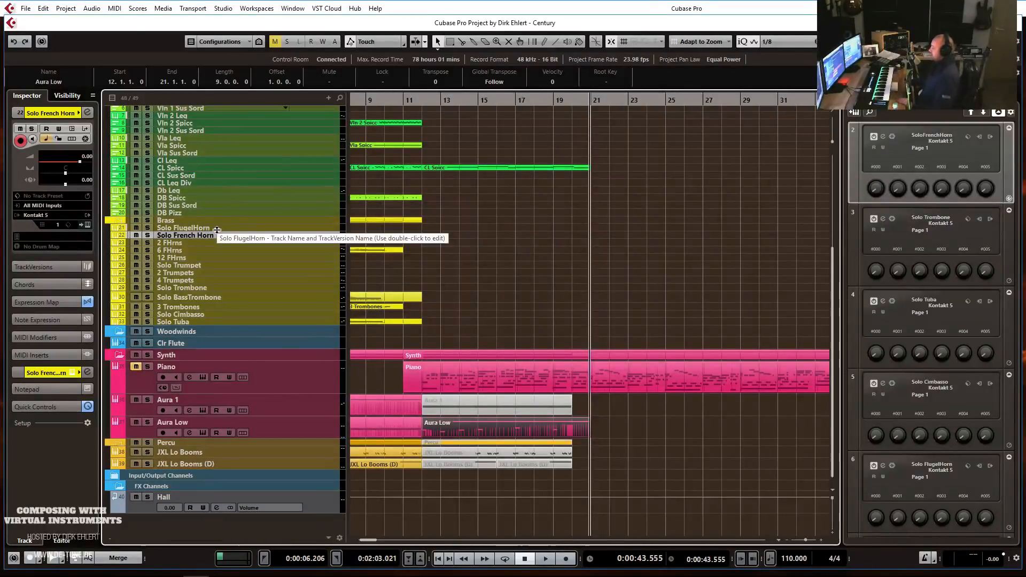
click(191, 244)
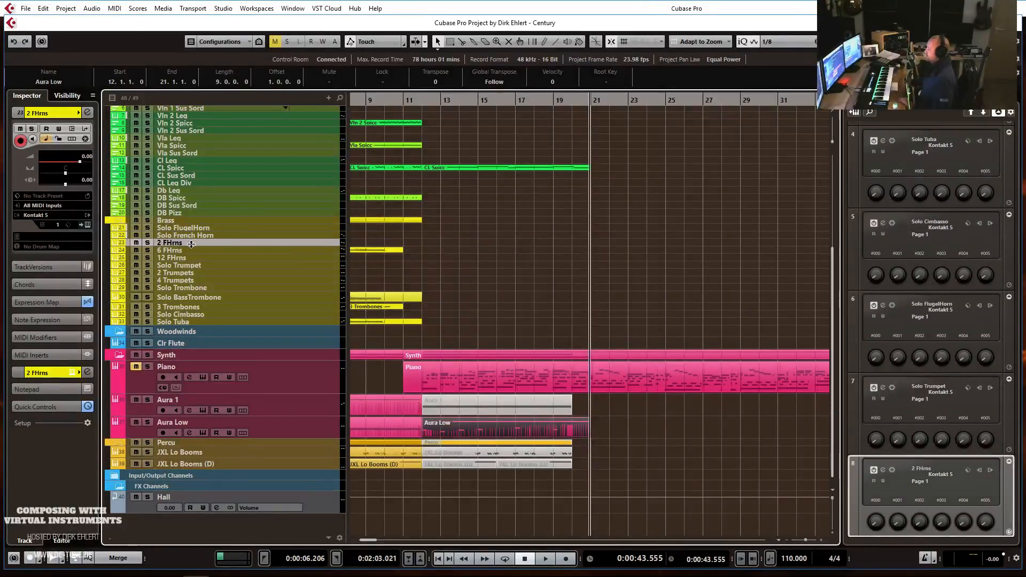
mouse_move(192, 245)
mouse_down()
mouse_move(196, 239)
mouse_move(196, 253)
mouse_up()
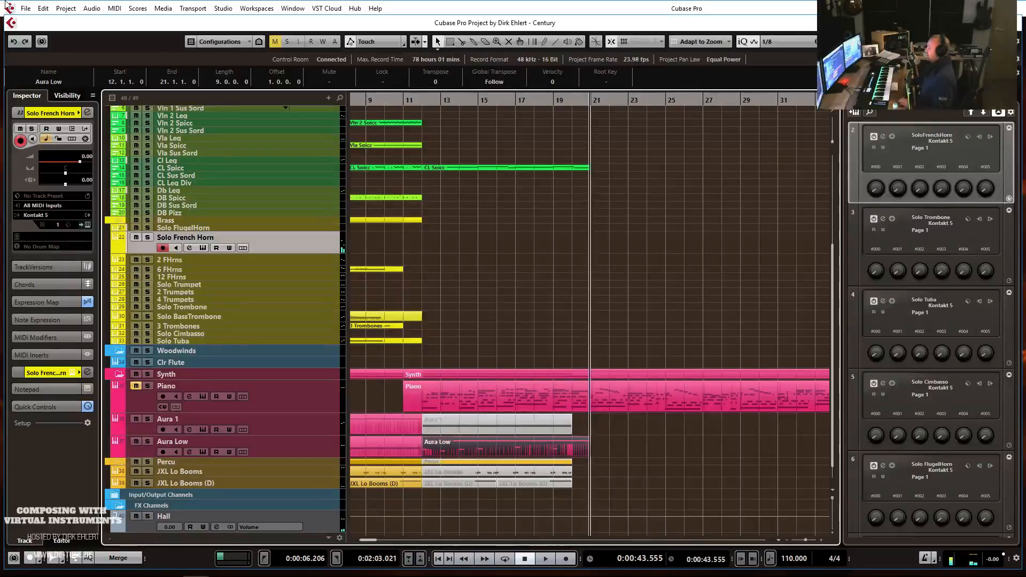
key(alt+Tab)
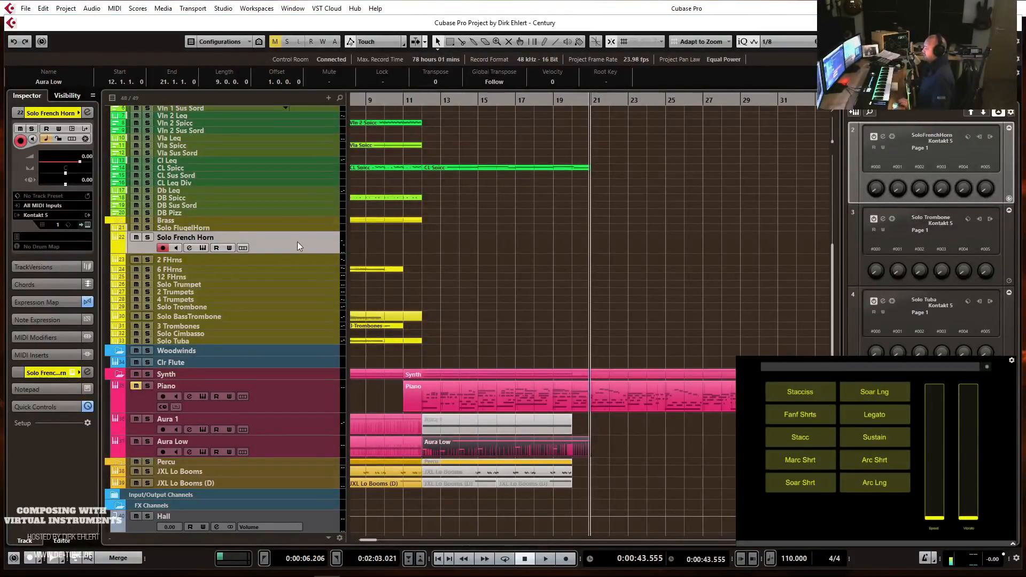
Open the Solo French Horn's Kontakt instrument, reveal its keyswitches, switch the articulation to Legato and close the instrument window.
click(85, 225)
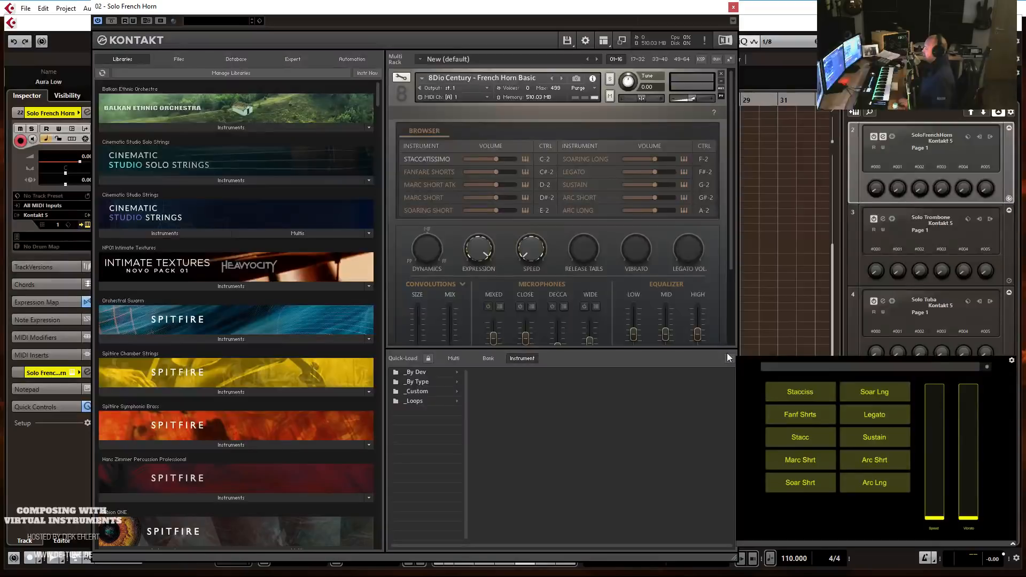
click(727, 357)
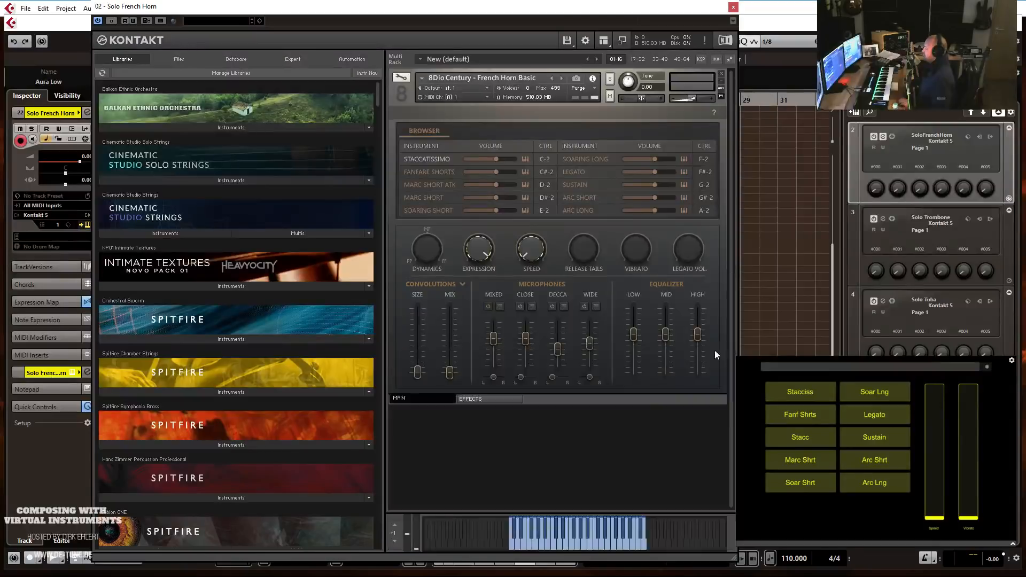
click(396, 542)
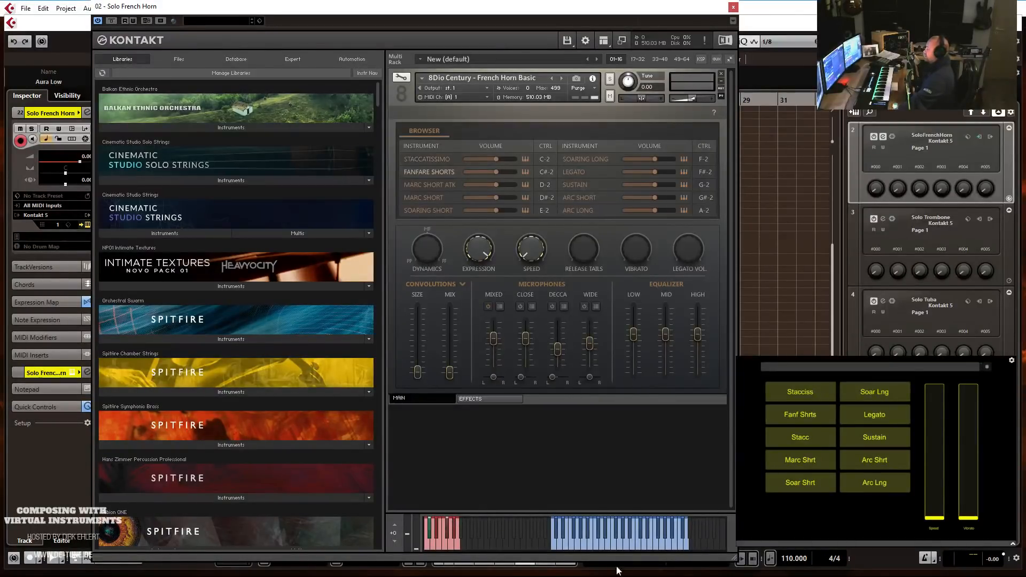
click(447, 532)
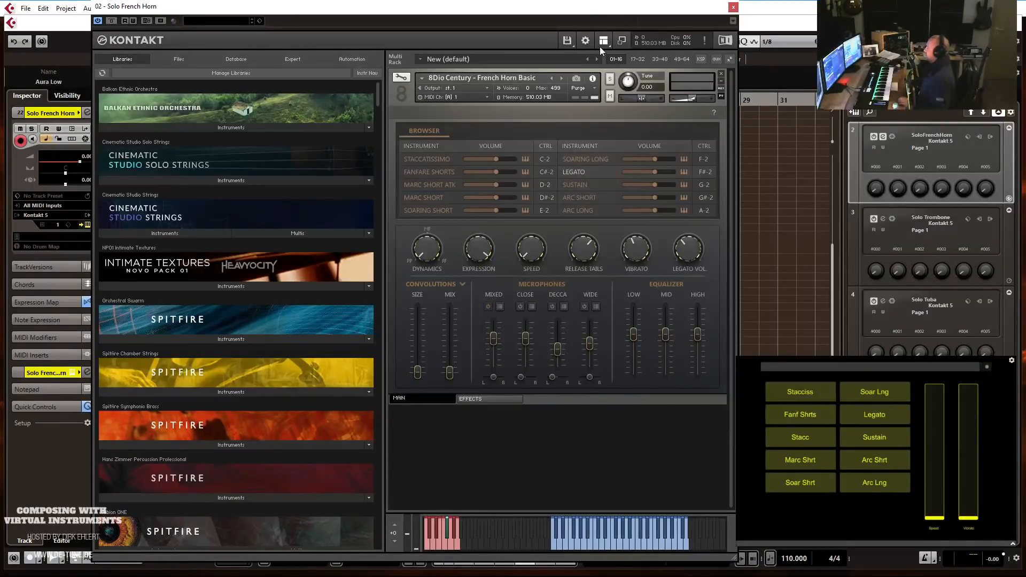
click(733, 7)
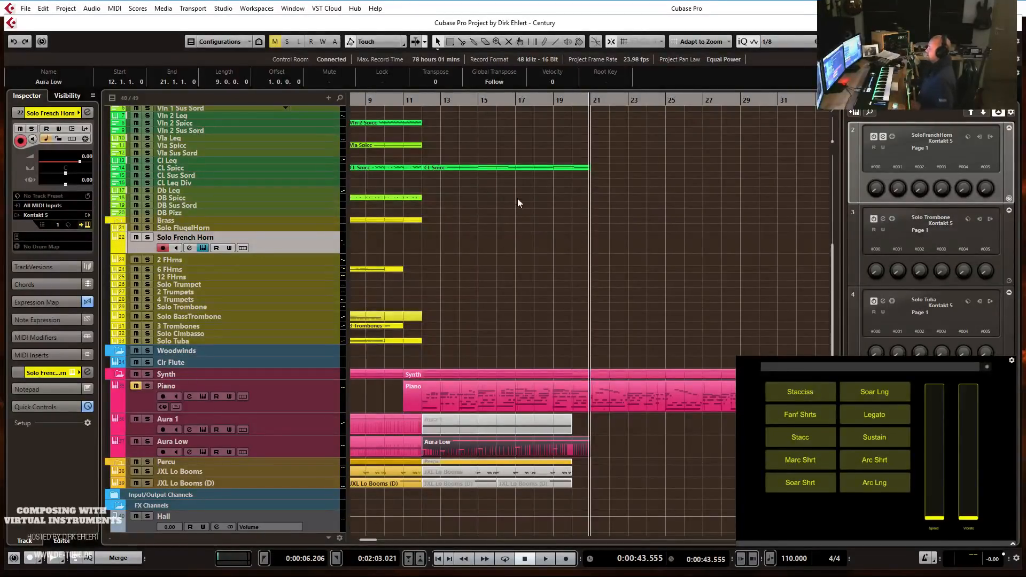
Open the CL Spicc part from bar 12 in the Key Editor, toggle Step Input off and on, and choose 1/8 quantize.
double_click(481, 168)
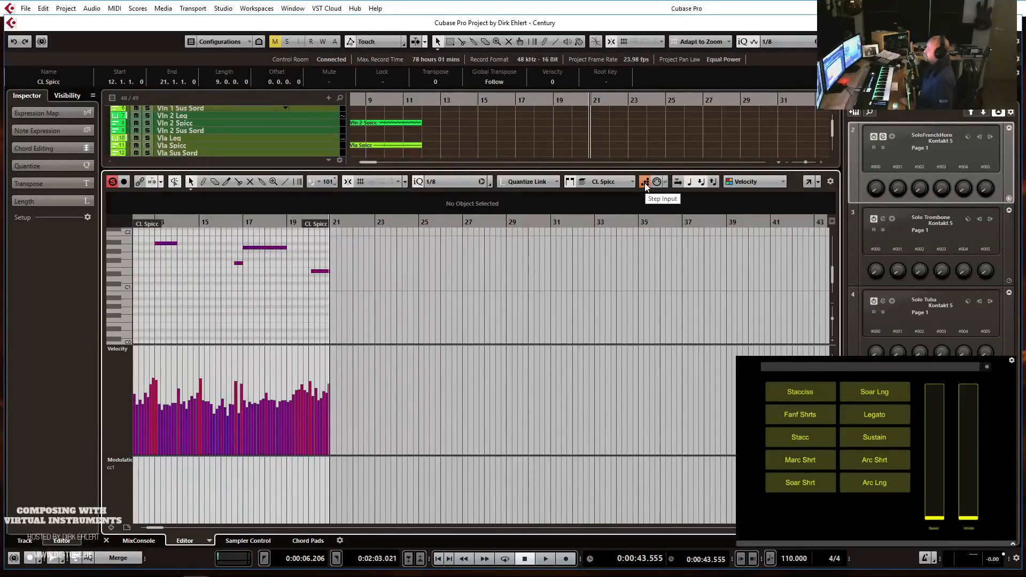
click(644, 182)
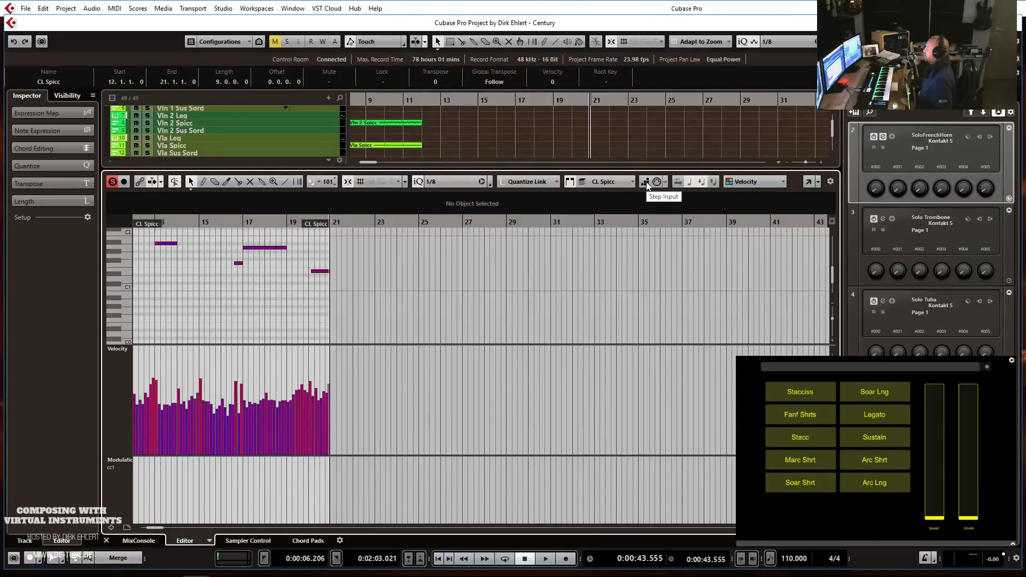
click(645, 182)
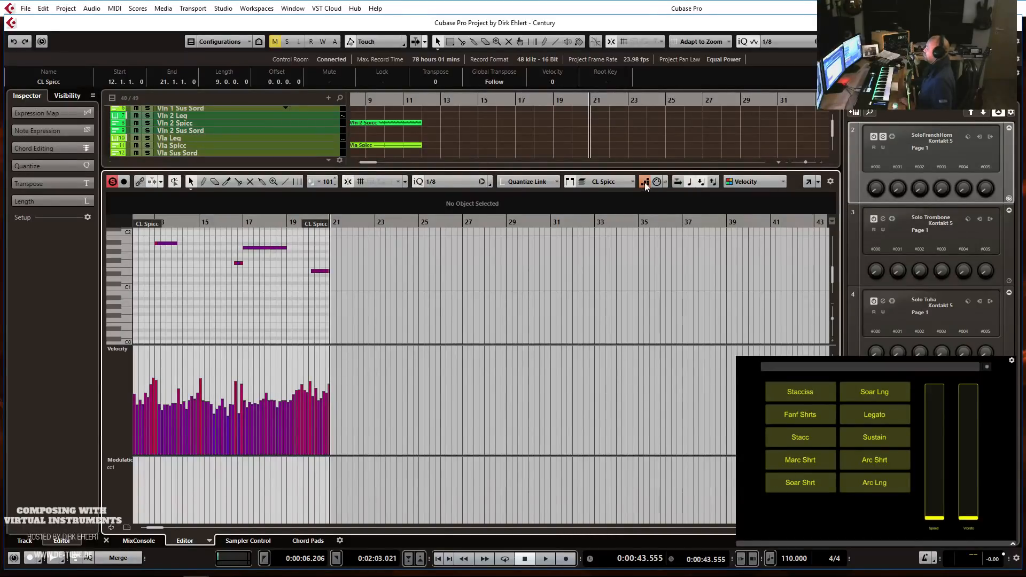
click(457, 182)
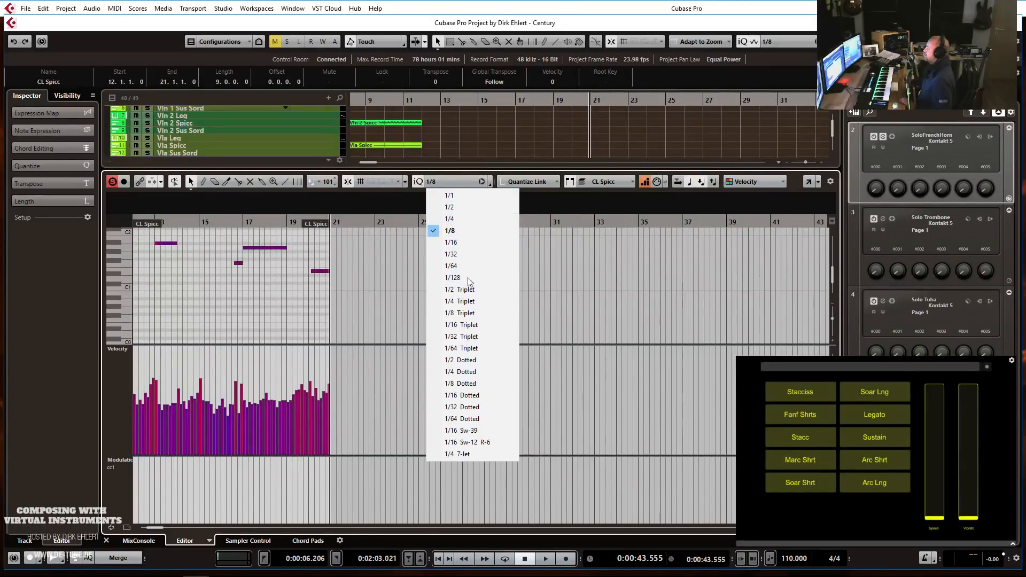
click(460, 235)
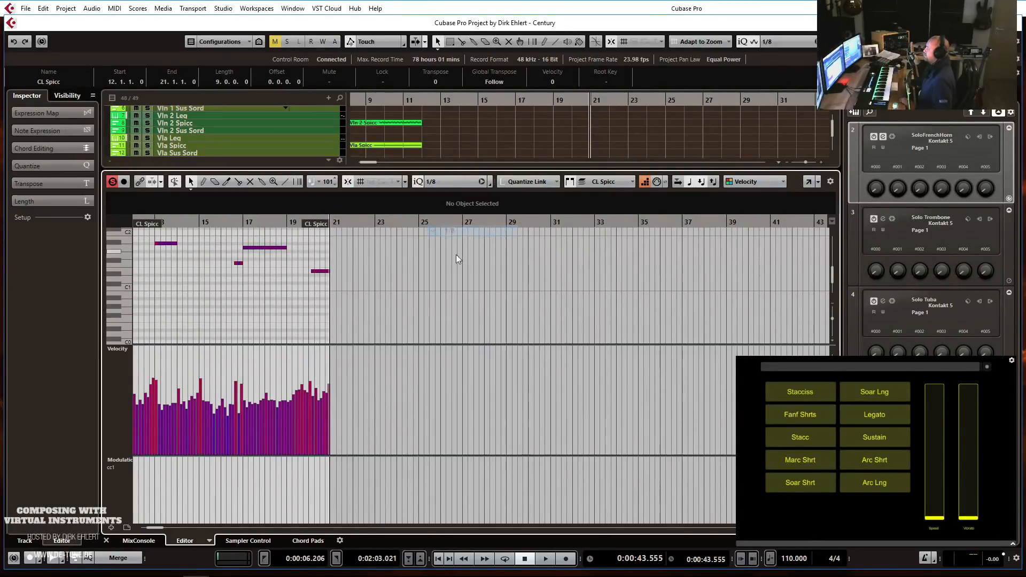
Examine the cello spiccato notes and velocities from bar 12 with the step input position at bar 15, and close the editor.
scroll(195, 284, up, 2)
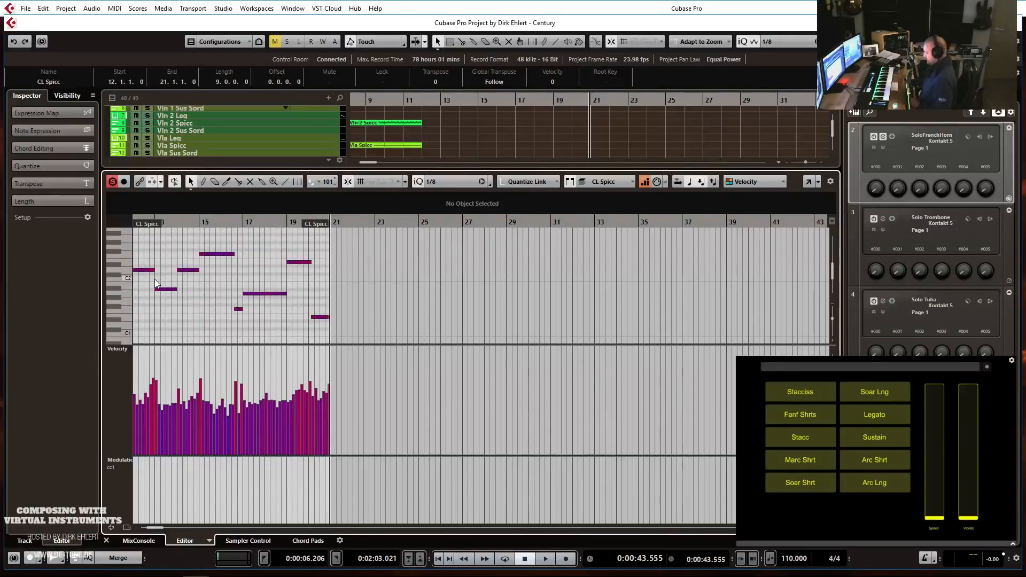
key(g)
key(g)
key(g)
key(g)
key(h)
key(h)
key(h)
key(h)
key(h)
key(h)
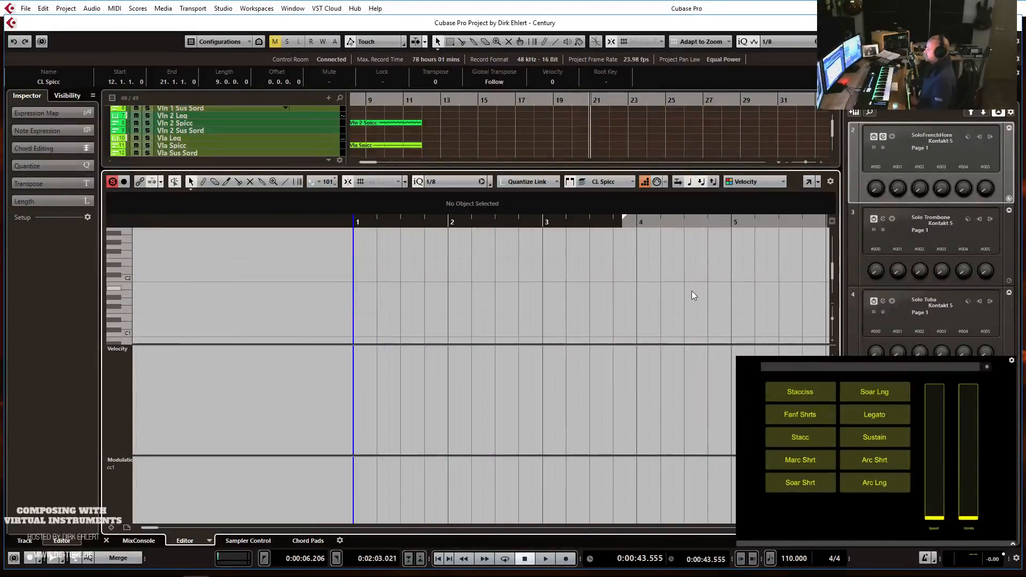
scroll(727, 321, right, 10)
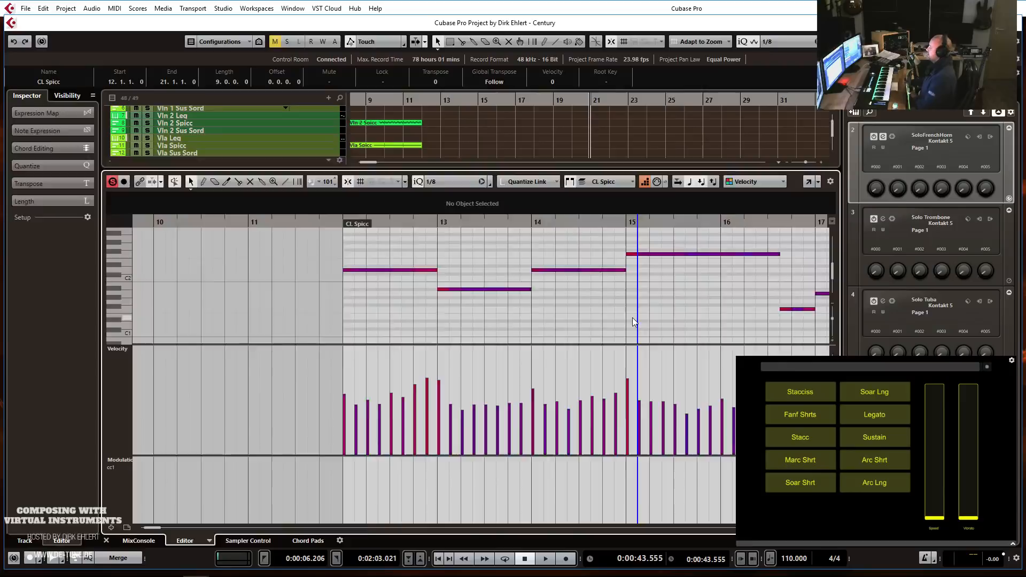
key(Return)
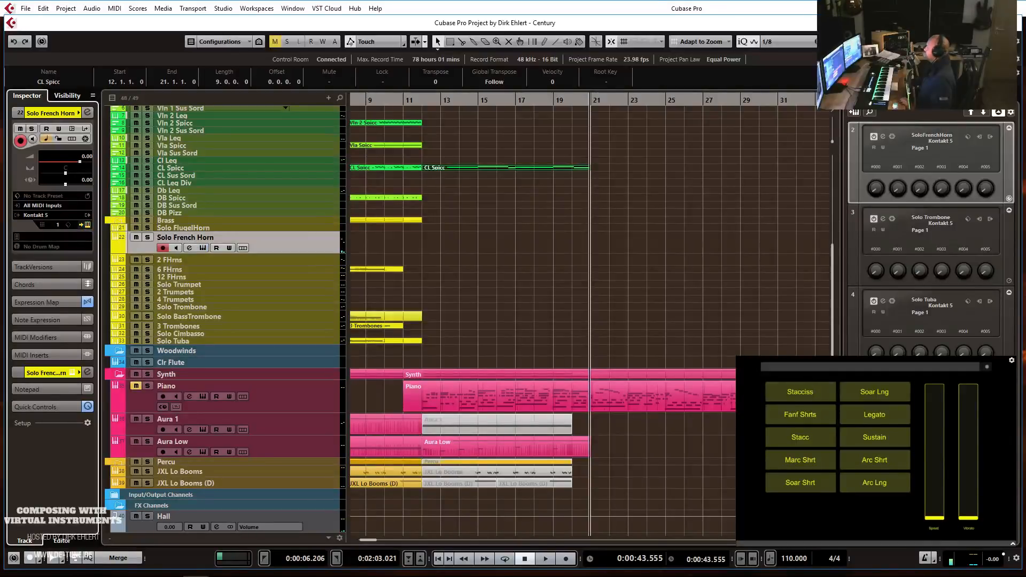
Reopen the French Horn instrument, check the MIDI controller assigned to its Speed knob, and close the window.
drag(1025, 2, 419, 2)
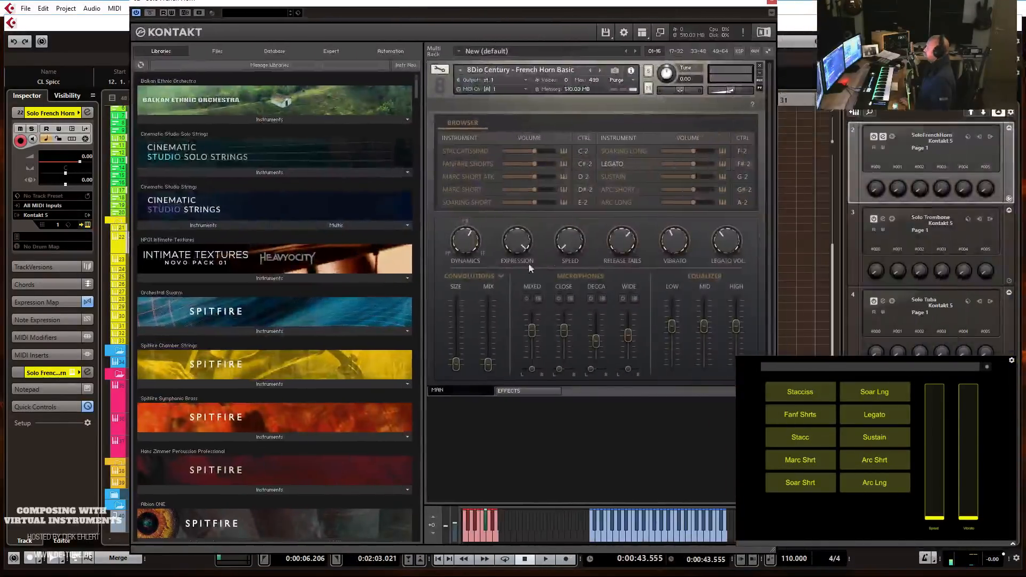
right_click(570, 244)
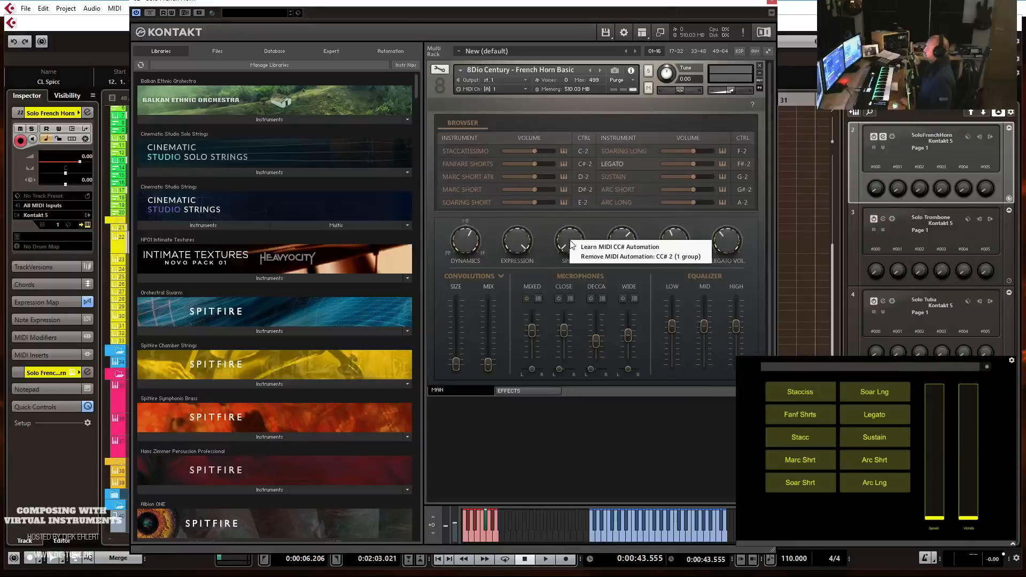
click(604, 227)
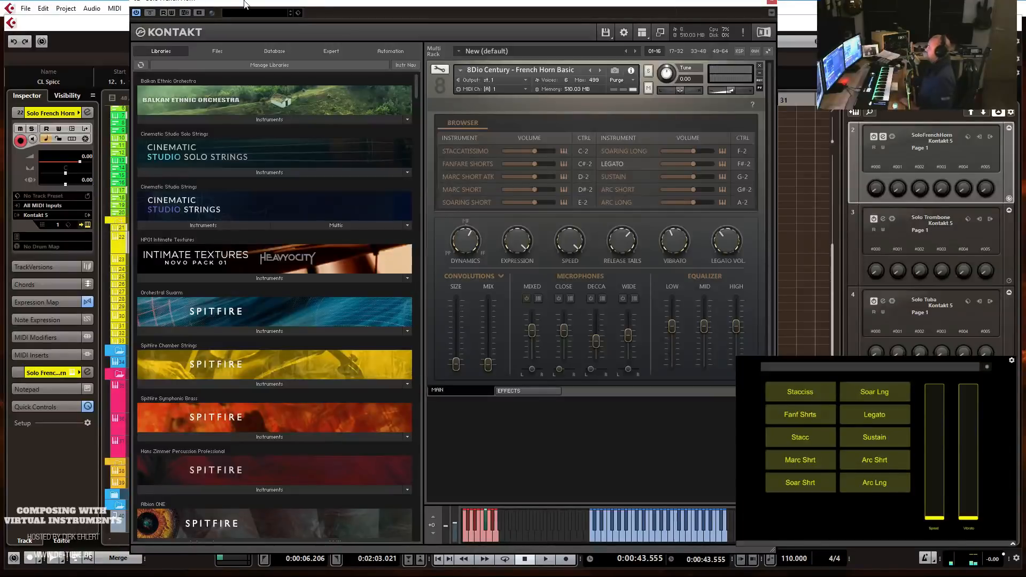
click(771, 2)
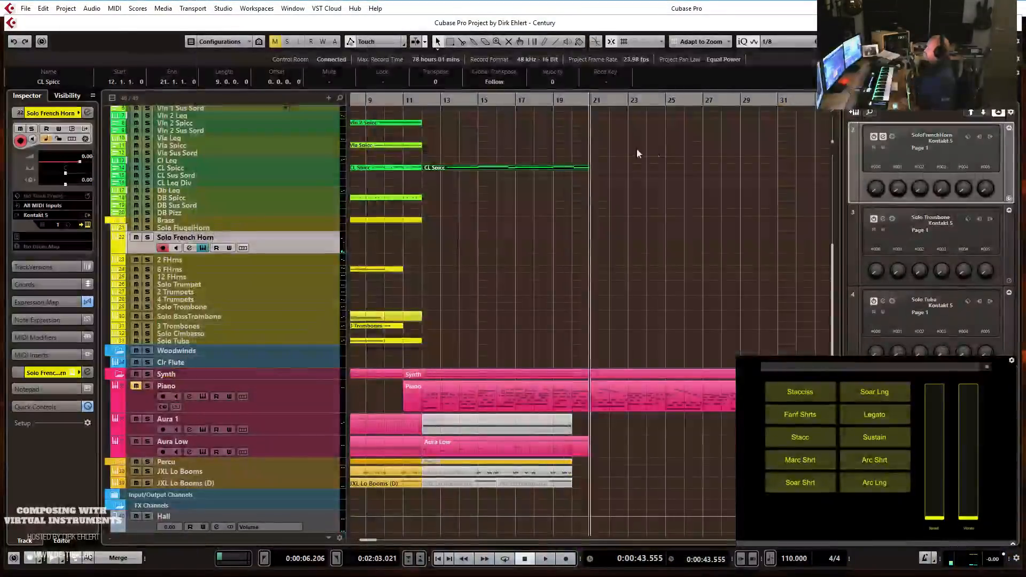
Play the section from bar 11 to bar 21 with the Solo French Horn track armed to try out a melody.
click(403, 101)
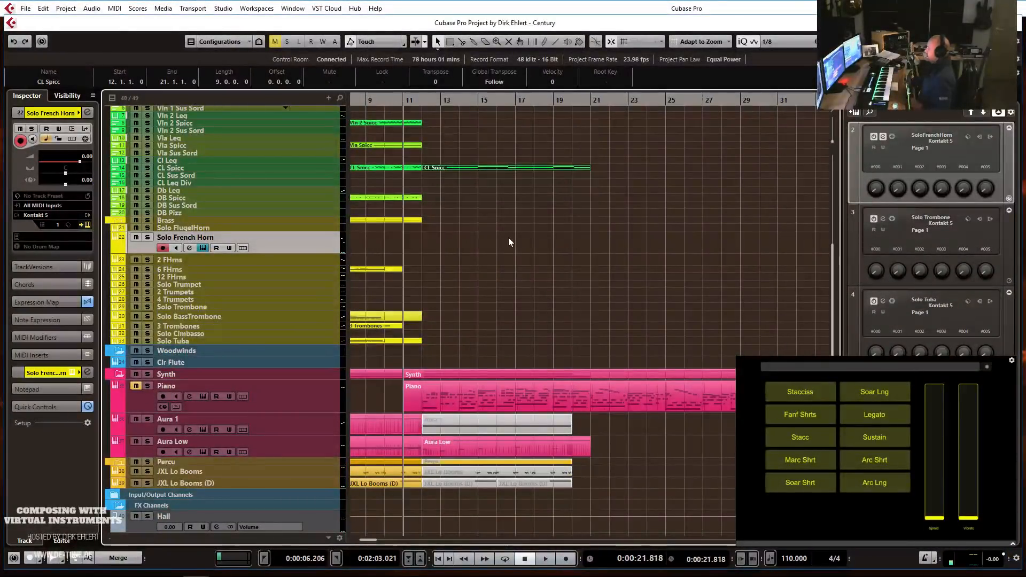
key(space)
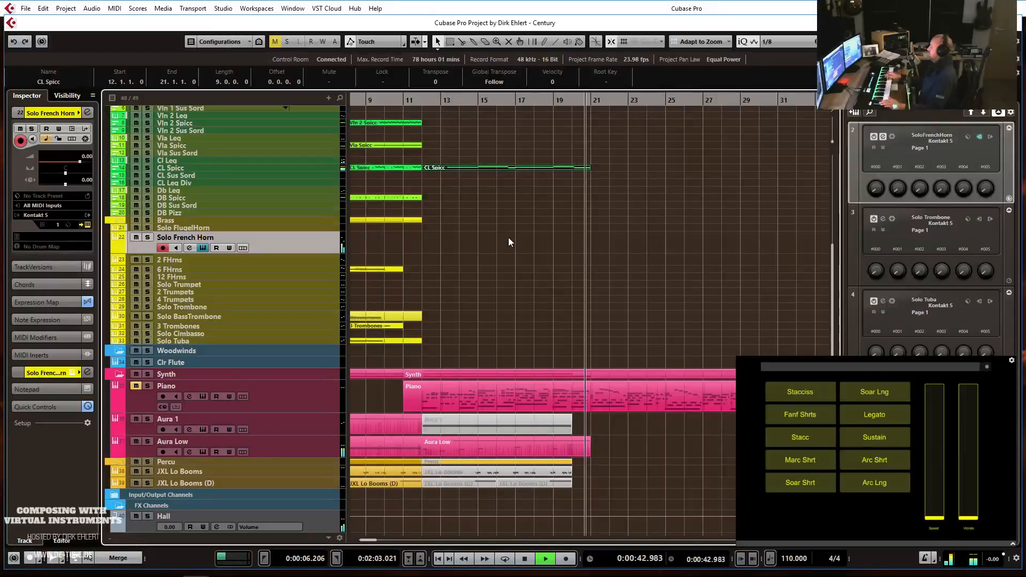
key(space)
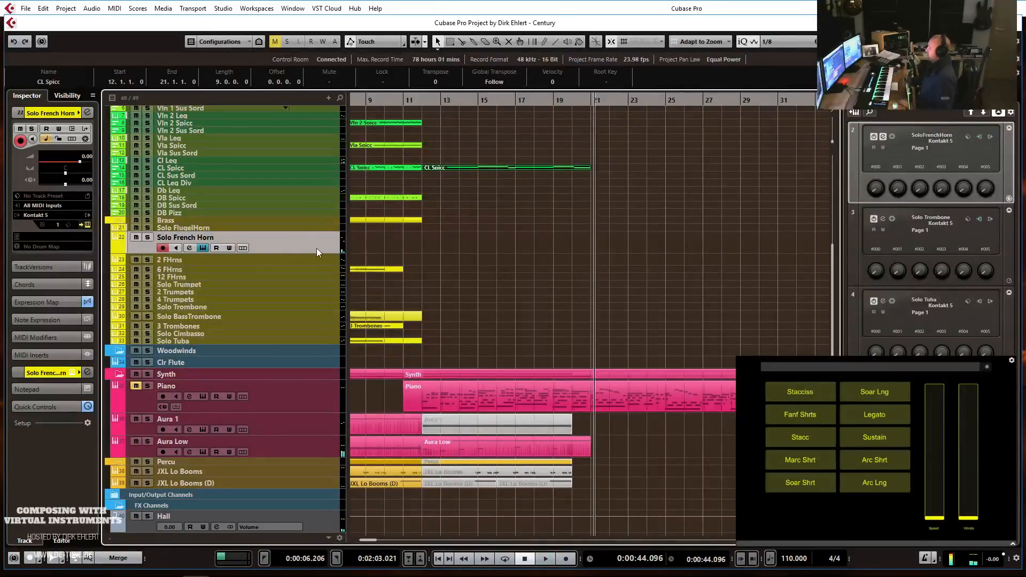
Select the Solo FlugelHorn track for playing and return the cursor to bar 11.
click(216, 226)
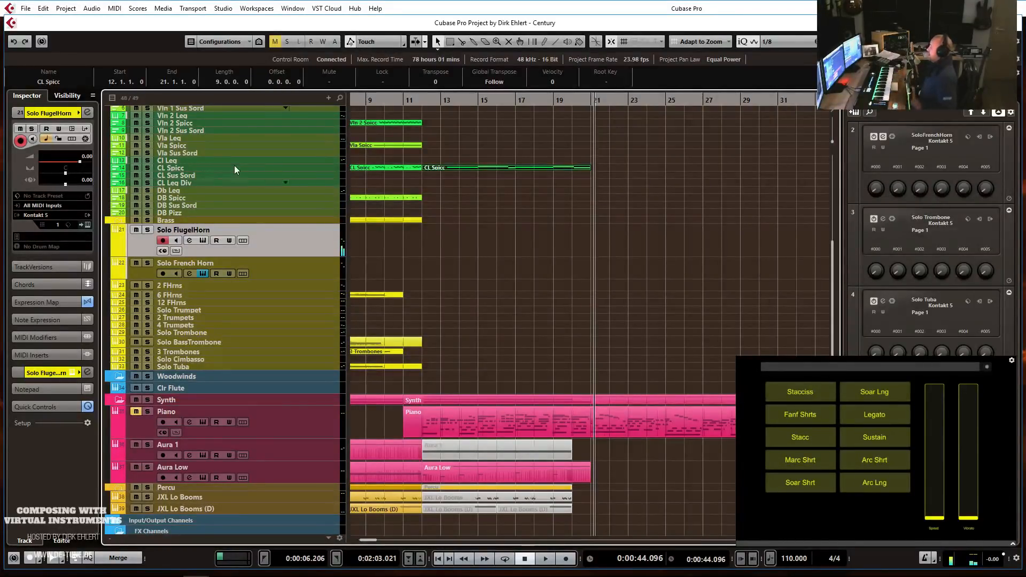
click(403, 100)
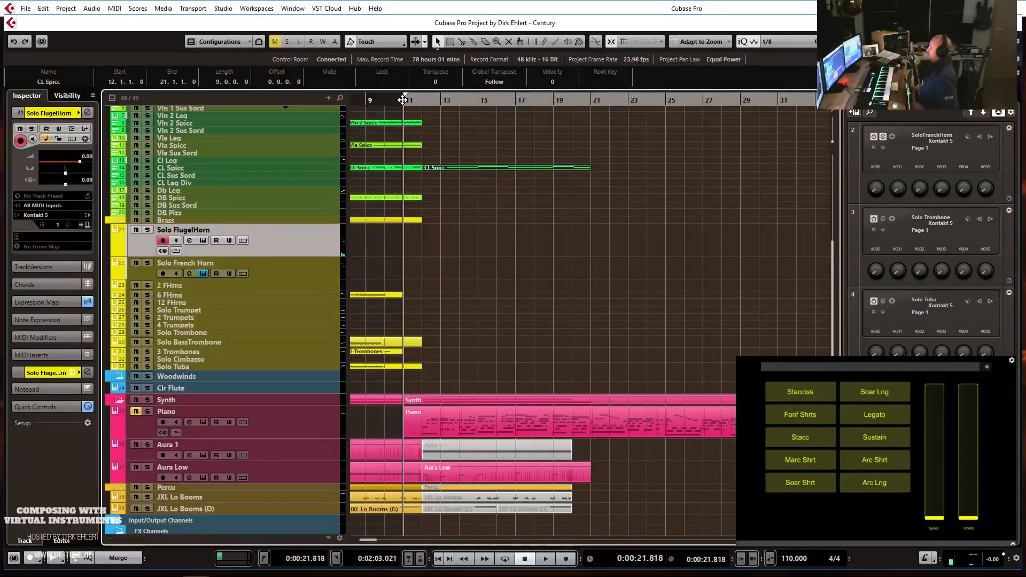
Play the section from bar 11 to bar 21 with the Solo FlugelHorn track armed, and select the 2 FHrns track.
key(space)
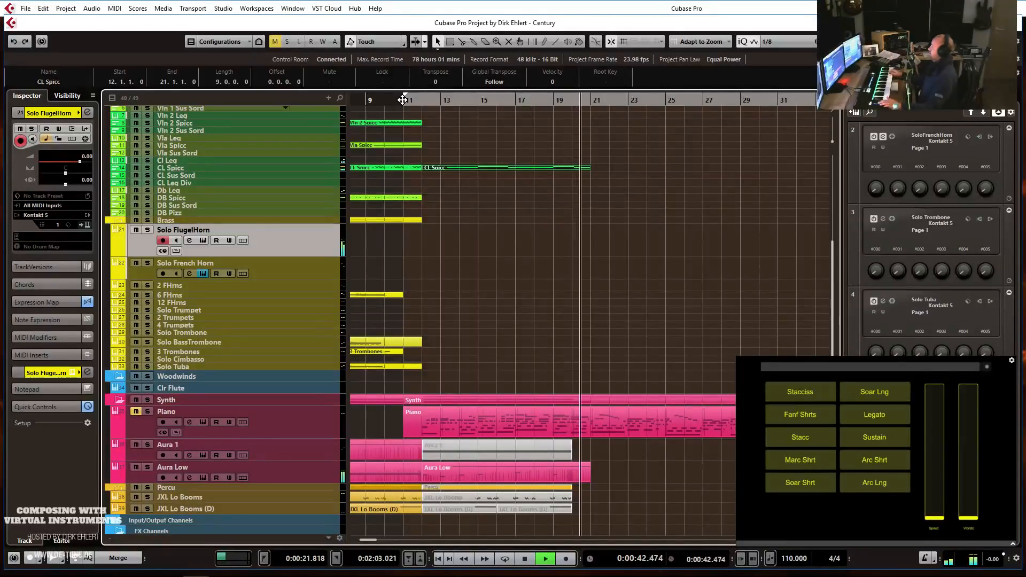
key(space)
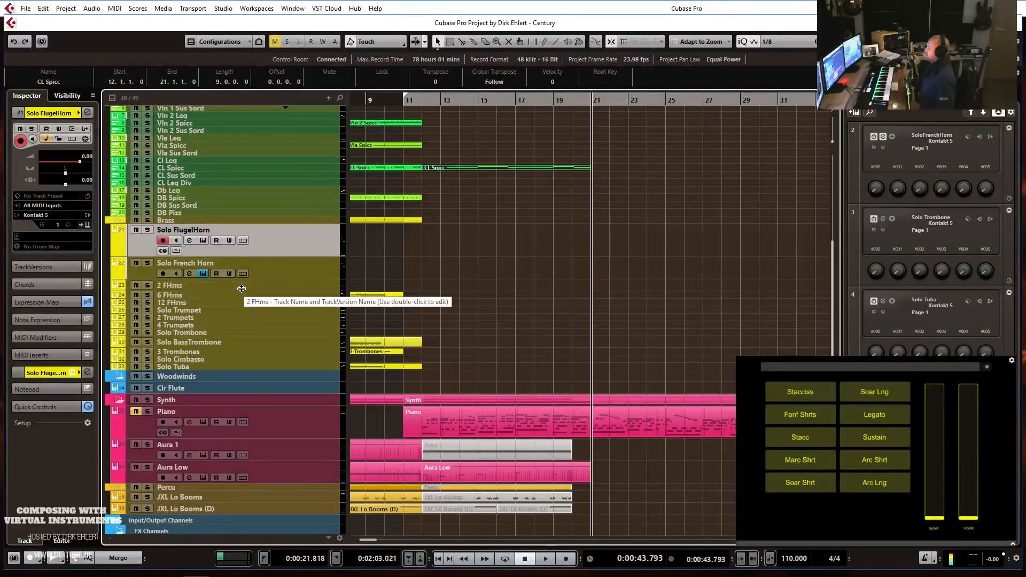
click(243, 287)
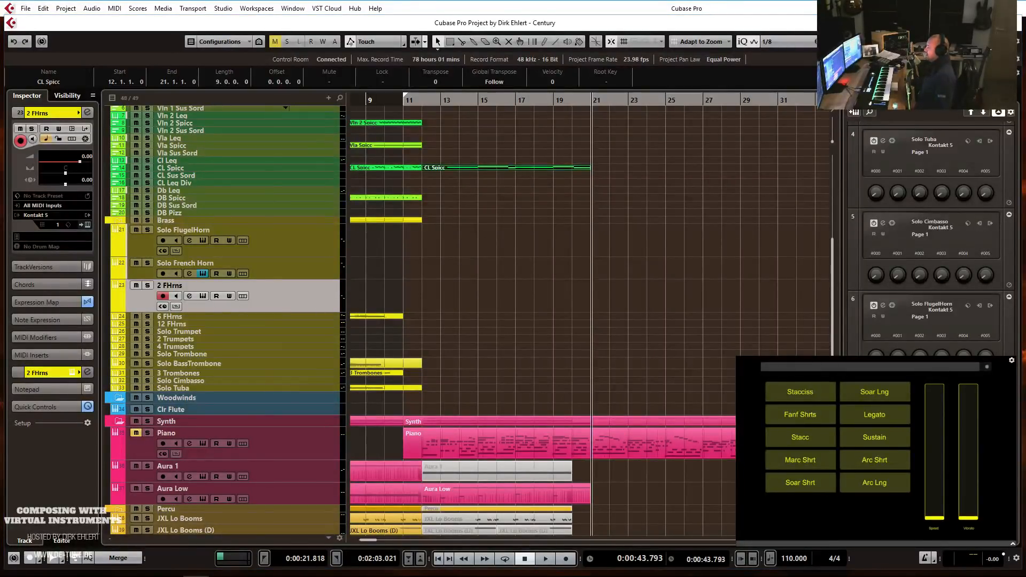
Check the 2 FHrns channel in the mixer and review the Solo French Horn Kontakt settings, and return to the project.
key(F3)
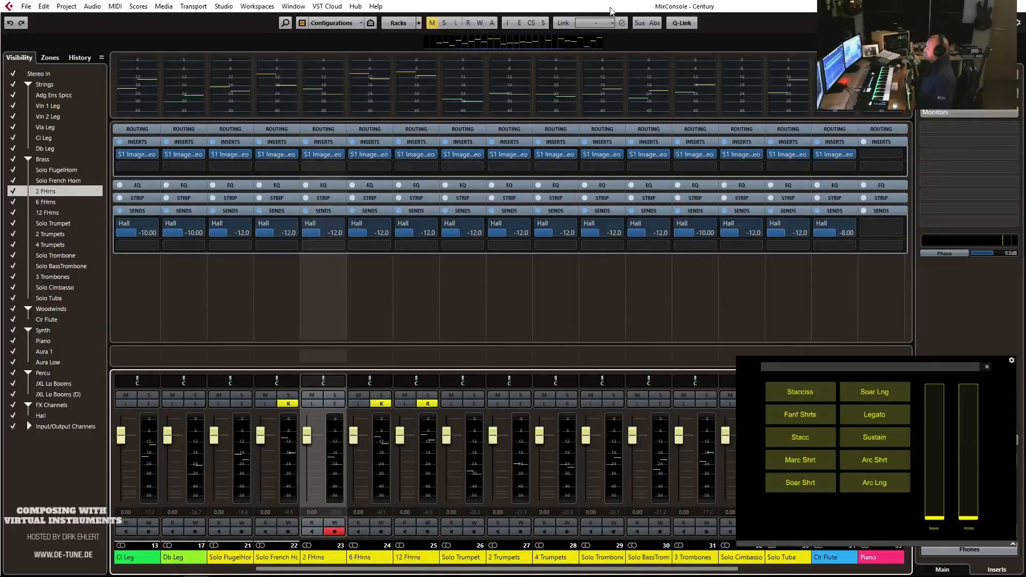
drag(611, 10, 0, 12)
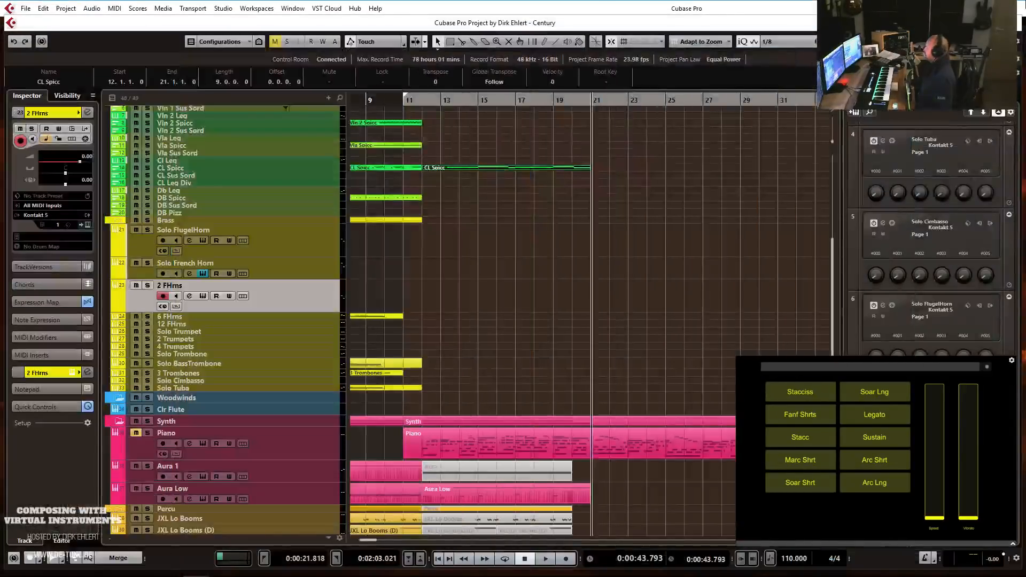
drag(1025, 9, 268, 10)
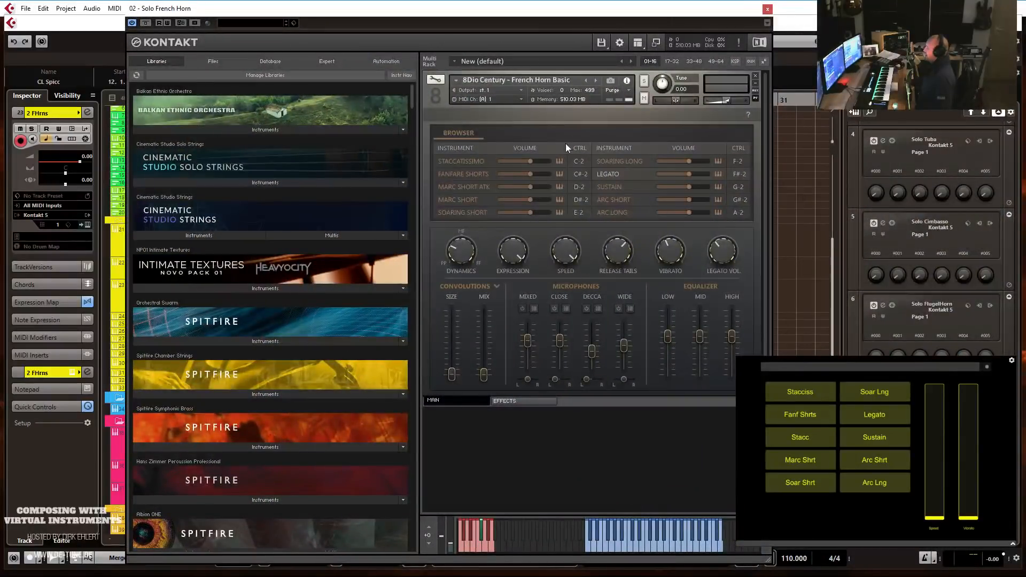
drag(538, 11, 1025, 1)
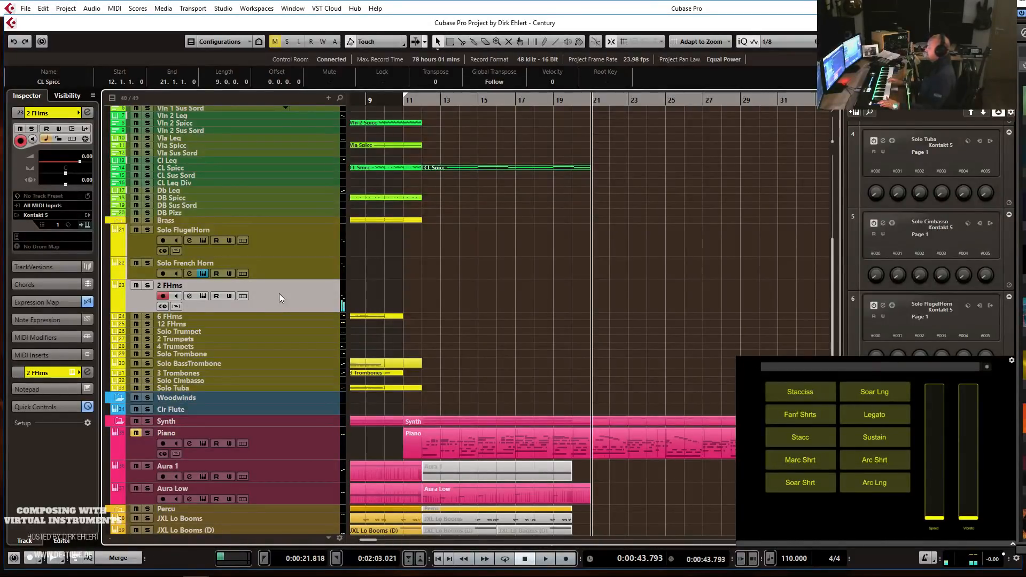
Play the section from bar 11 with the 2 FHrns track armed and again with the 6 FHrns track armed to compare the horns.
key(space)
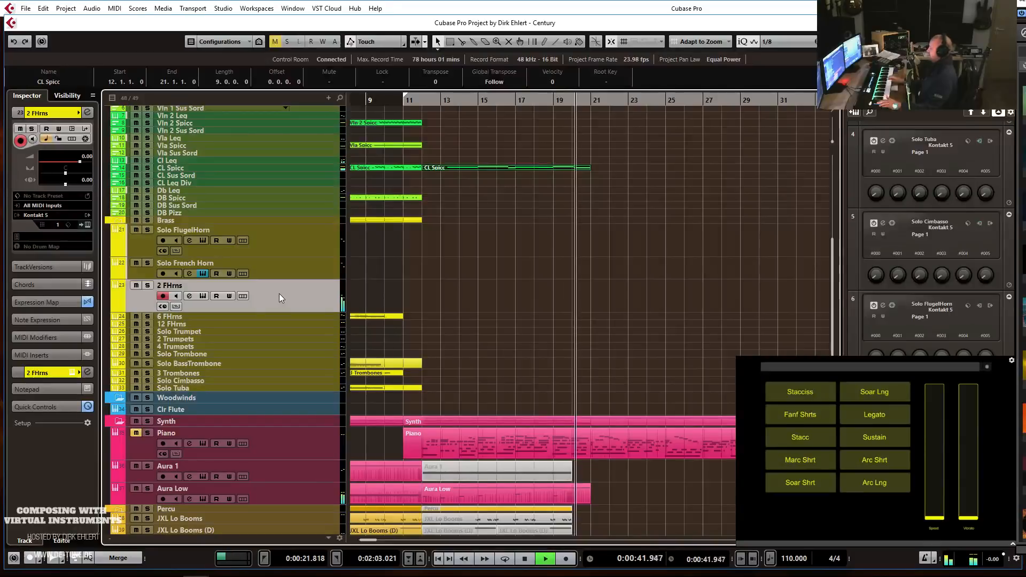
key(space)
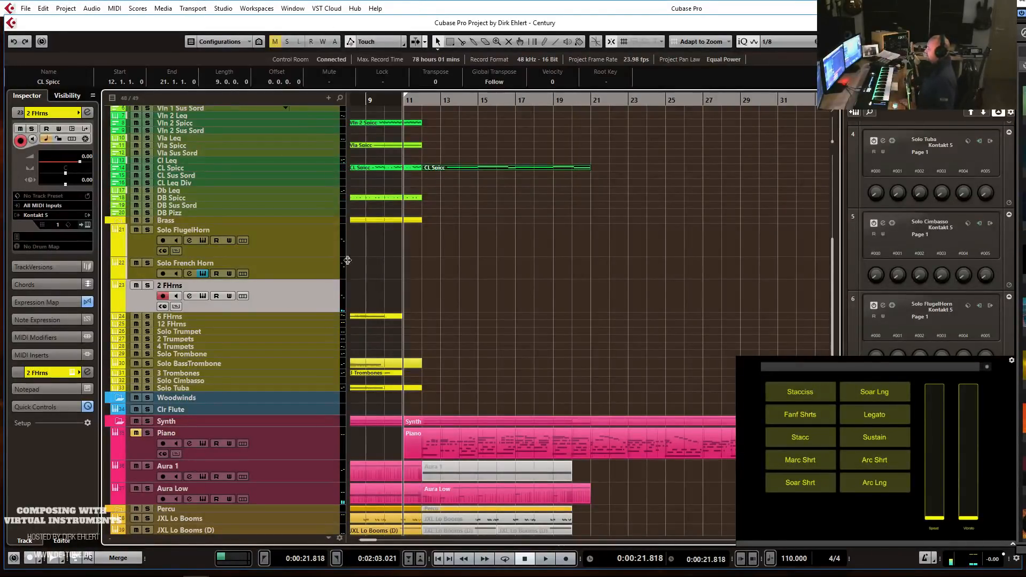
click(261, 319)
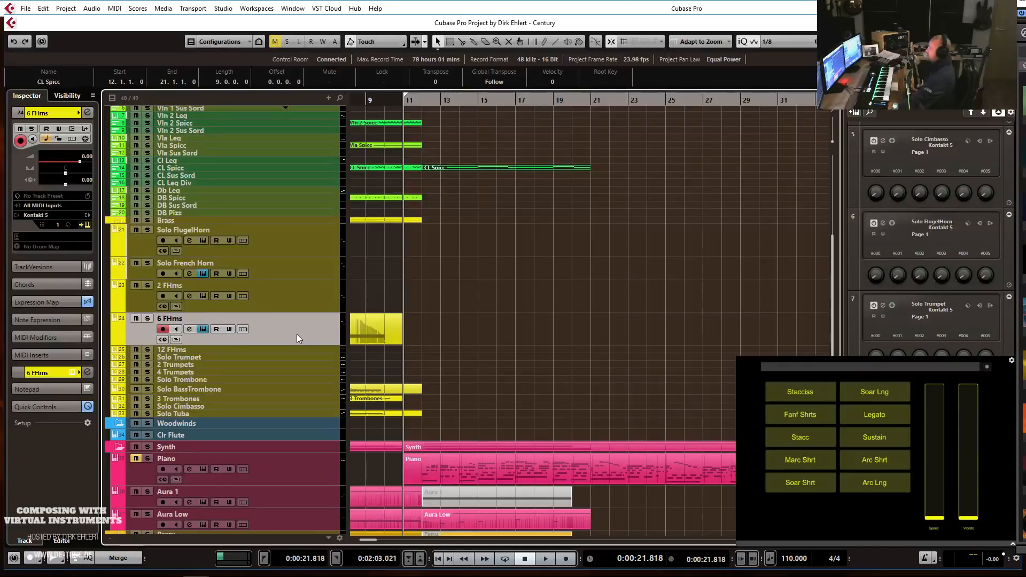
key(space)
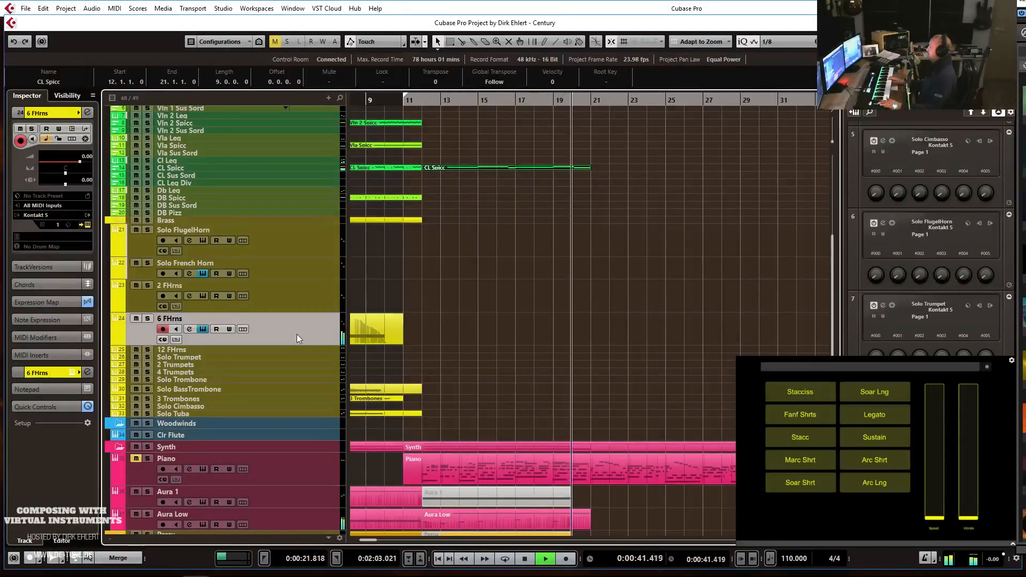
key(space)
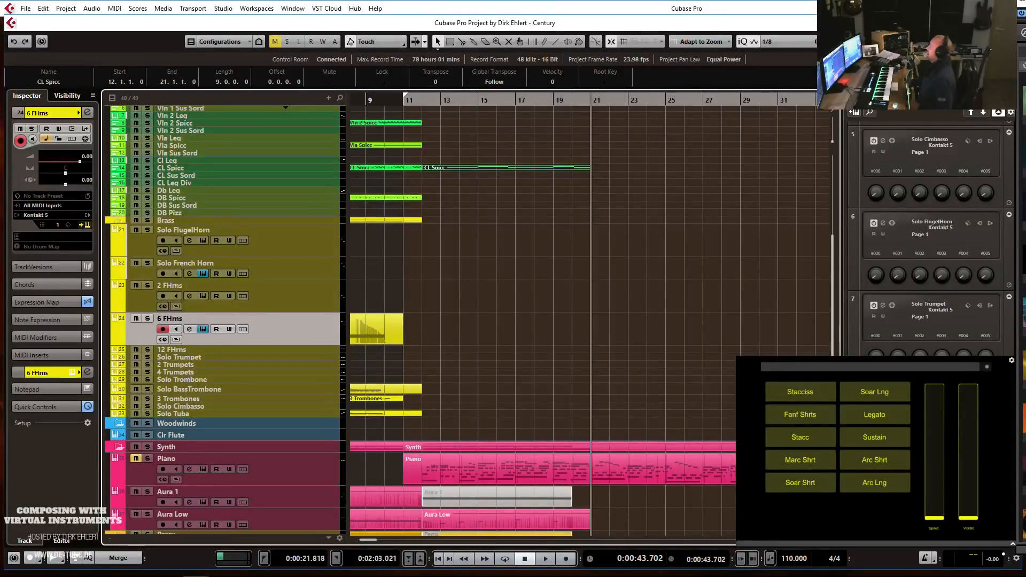
Compare the 6 FHrns sound without and with its Hall send in the mixer, checking the Solo French Horn instrument in between.
key(F11)
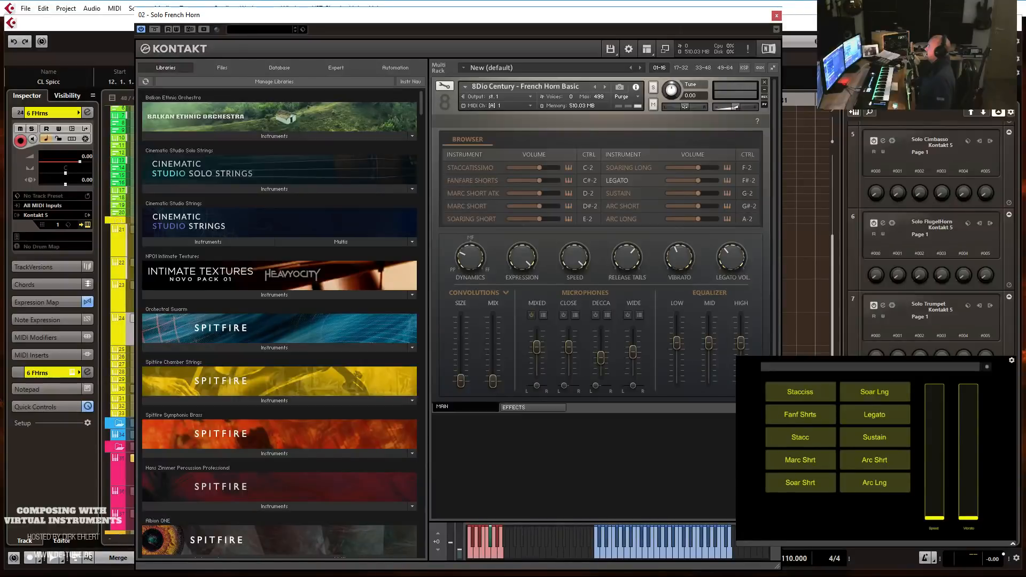
key(F3)
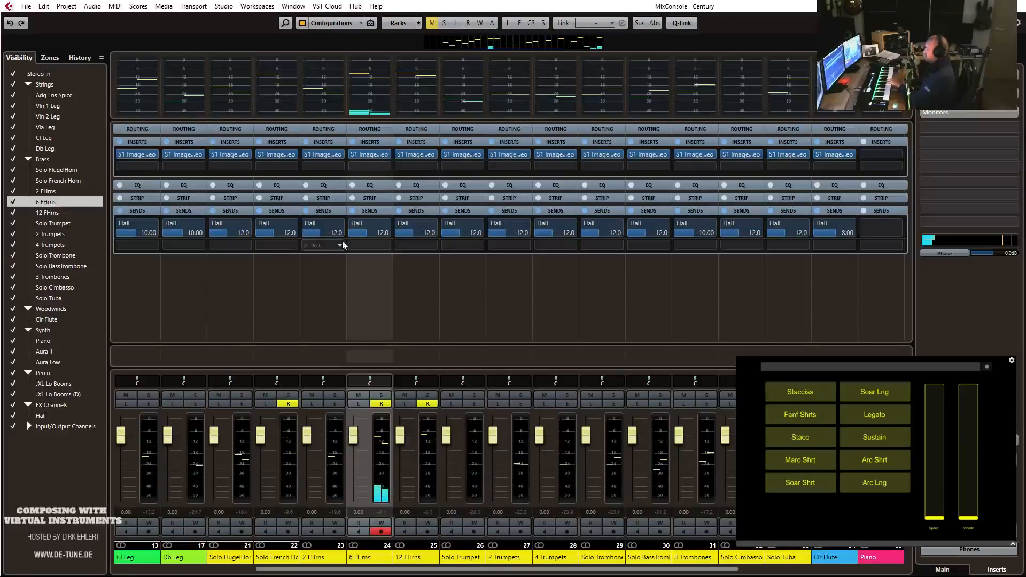
click(353, 224)
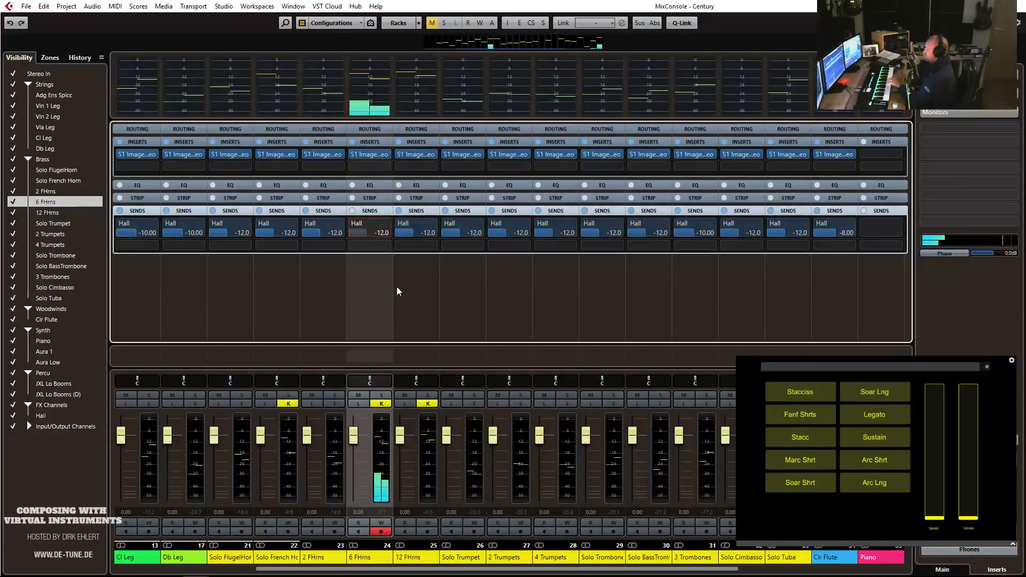
drag(1025, 53, 524, 12)
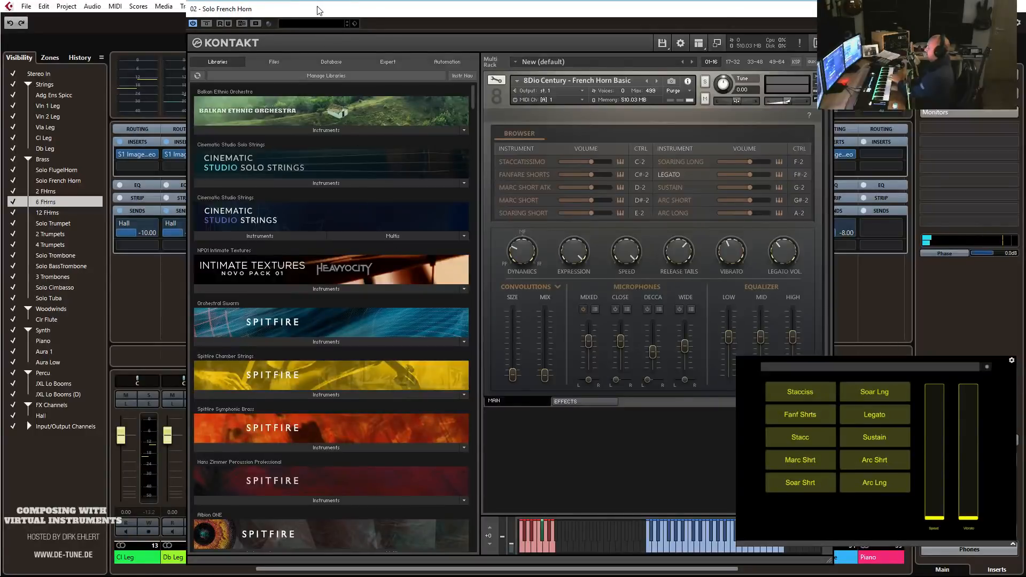
drag(573, 12, 1025, 32)
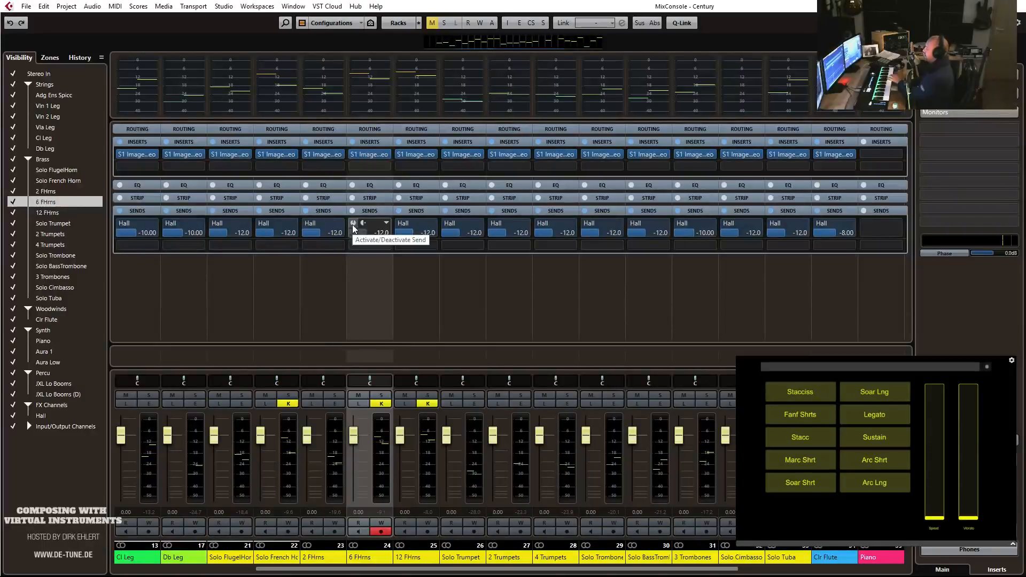
click(354, 226)
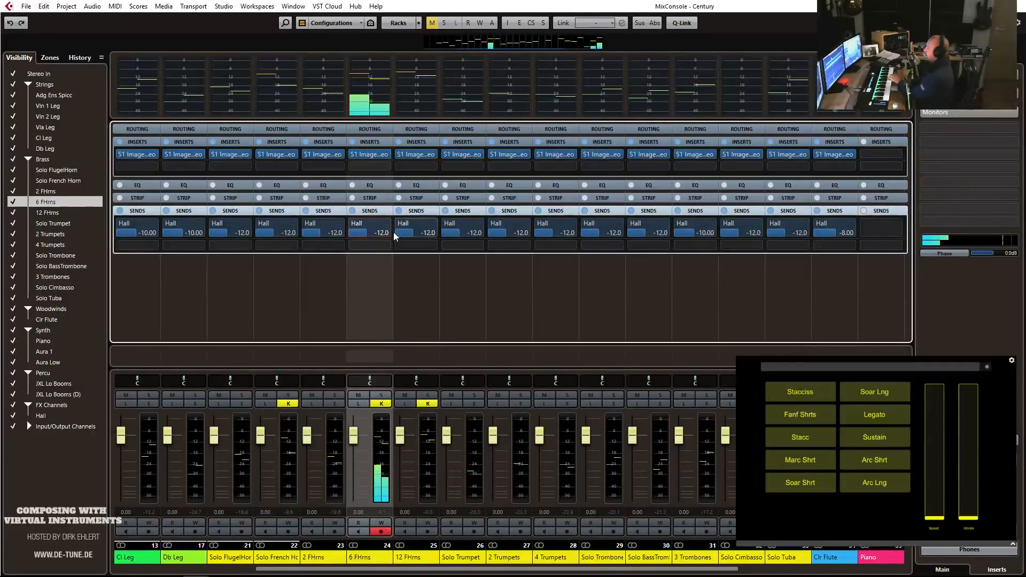
Inspect the VerbSuite Classics reverb inserted on the Hall channel, and close the plug-in and the mixer.
click(820, 568)
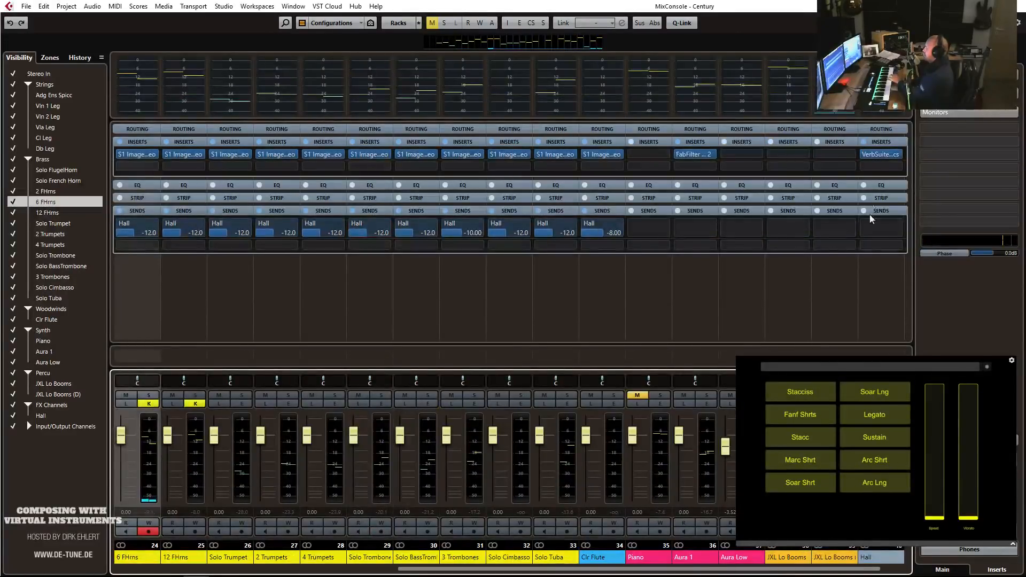
click(880, 154)
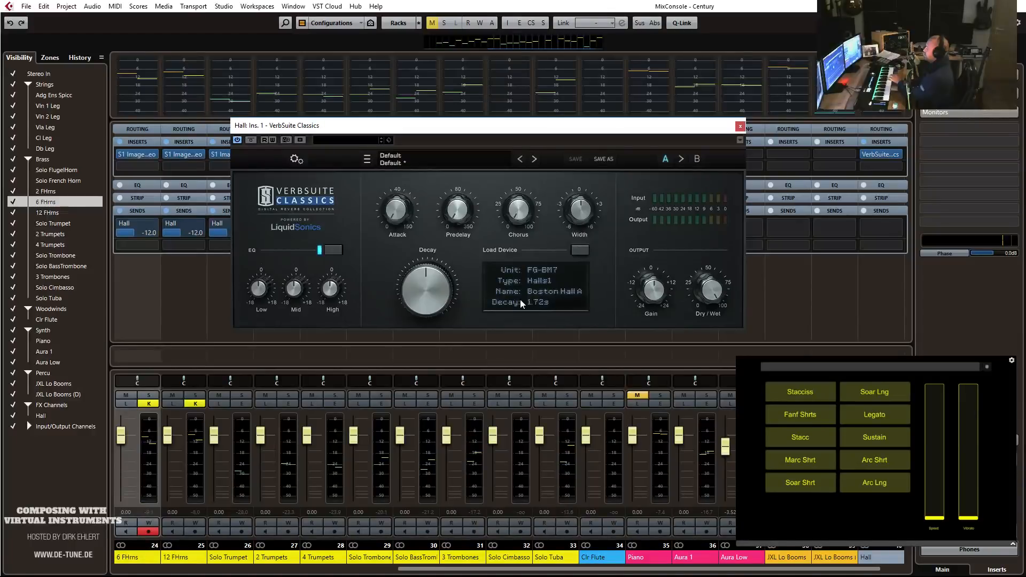
click(740, 126)
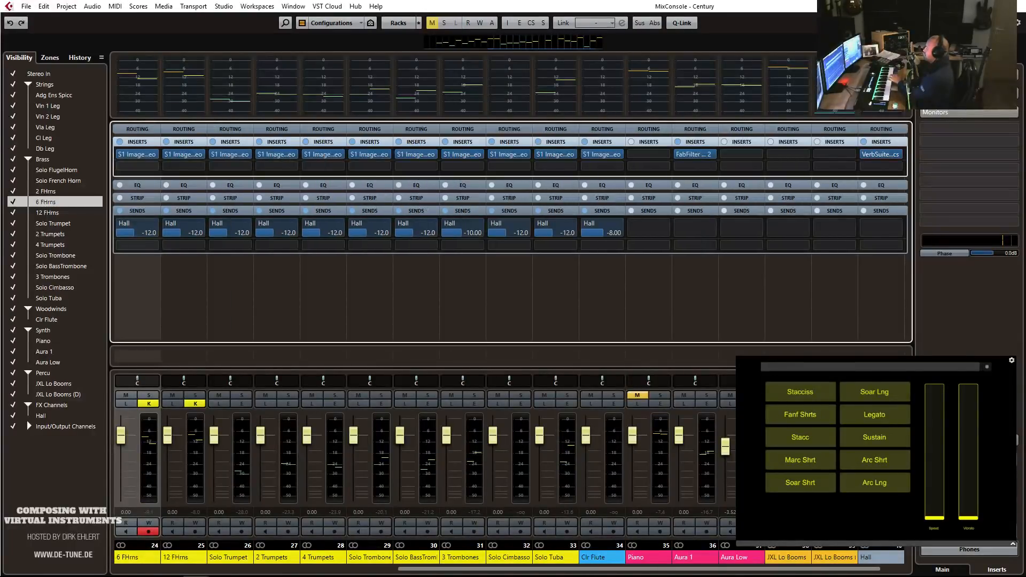
key(F3)
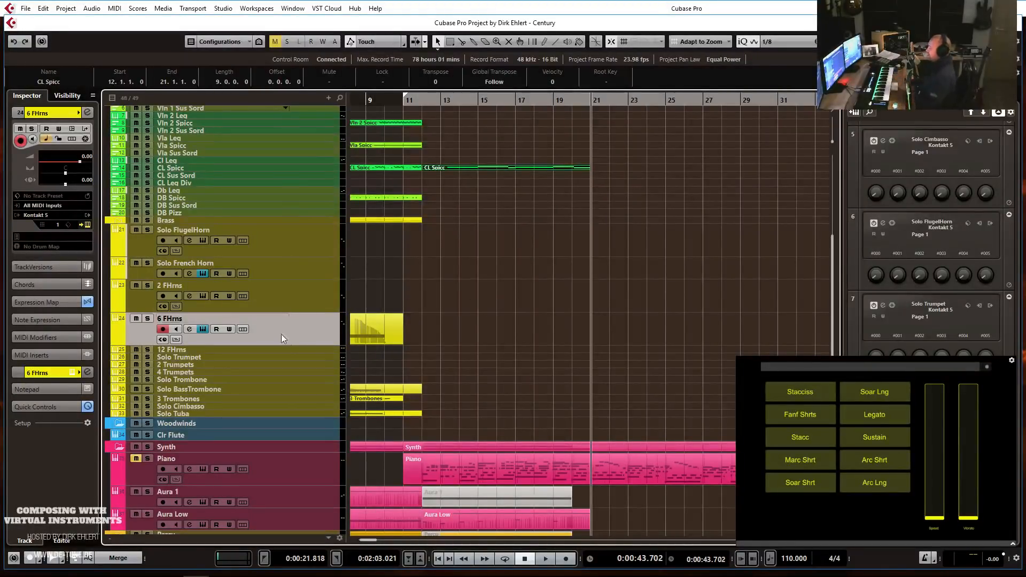
Select the 2 FHrns track and try out the legato sound in its Horns 2 Basic Kontakt instrument, and put the window away.
click(308, 306)
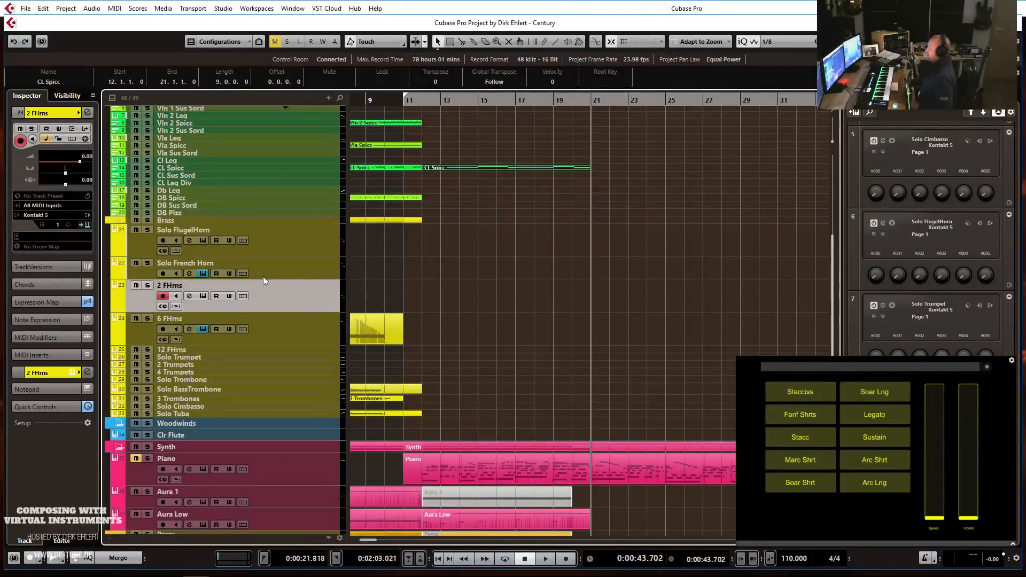
key(g)
key(g)
key(g)
key(g)
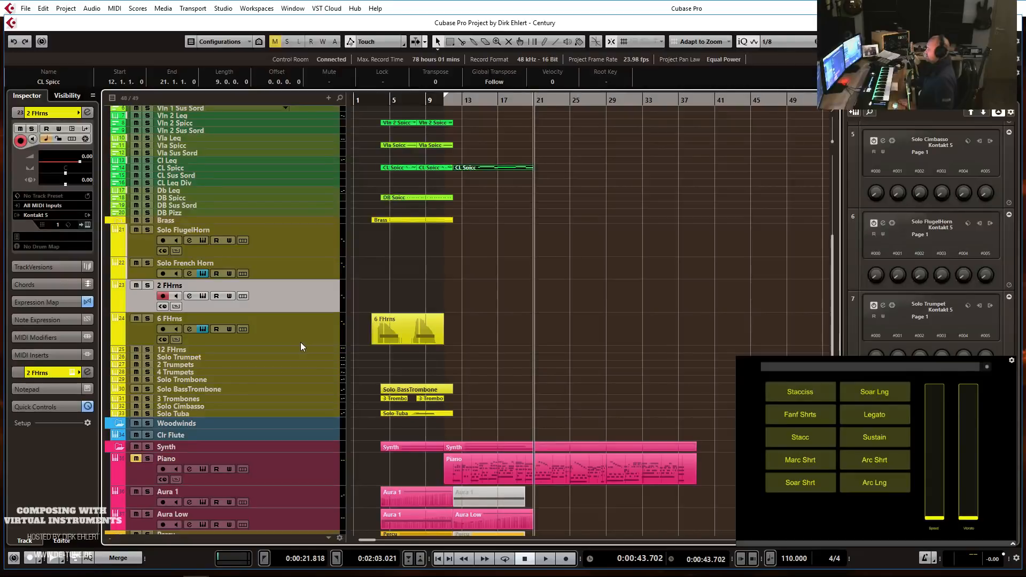
drag(299, 344, 303, 323)
click(283, 300)
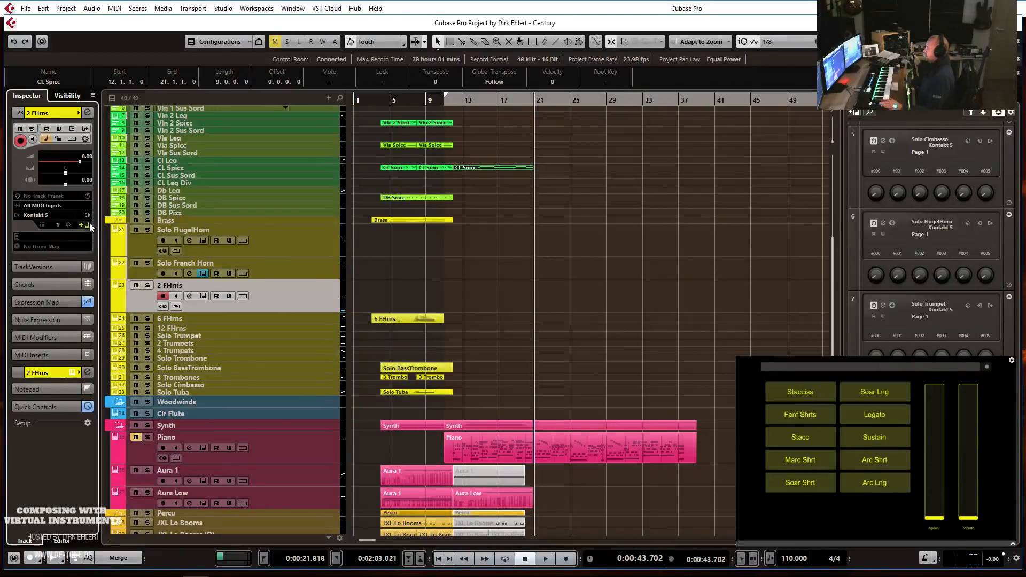
drag(1024, 49, 270, 10)
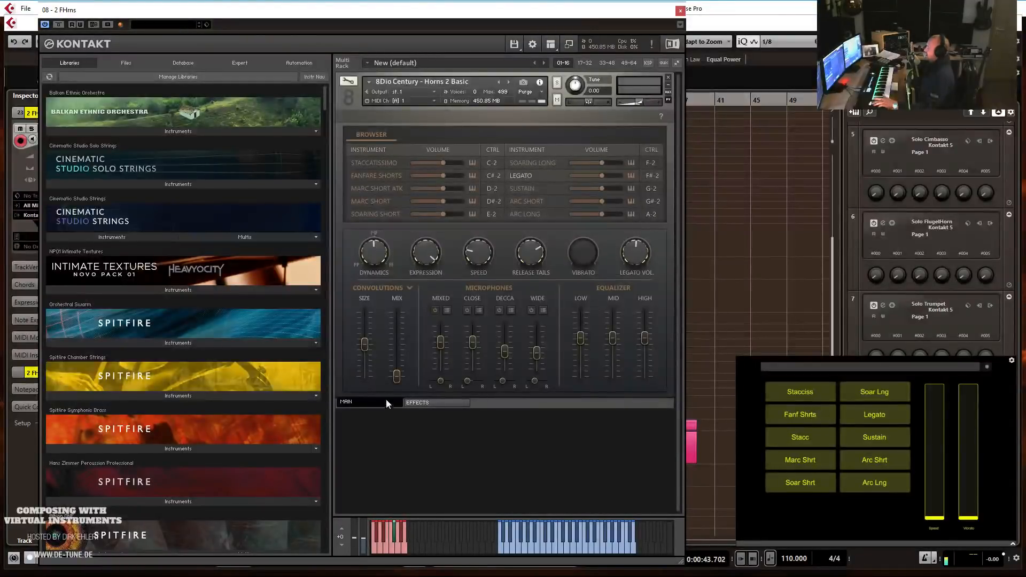
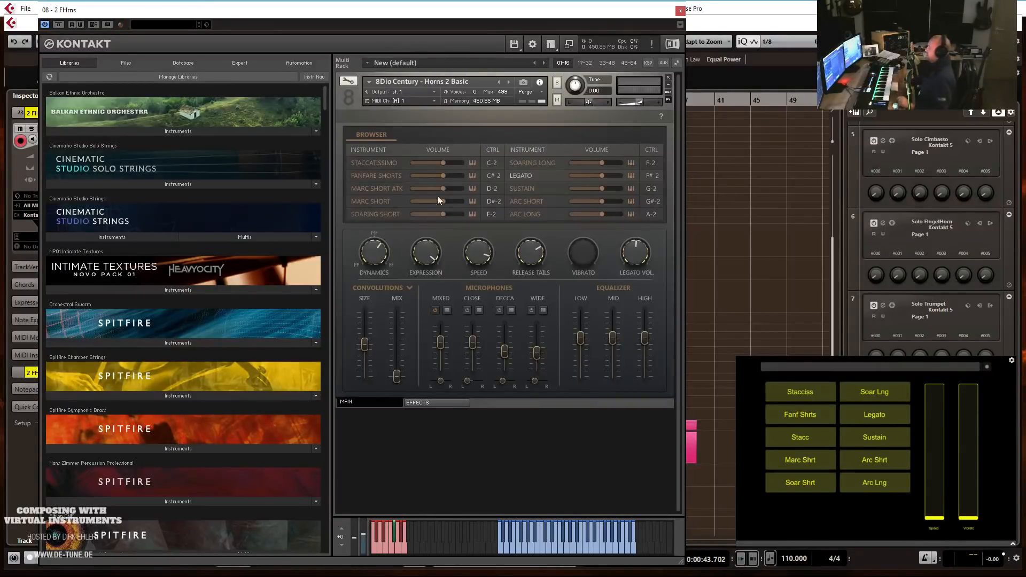
drag(417, 13, 1025, 11)
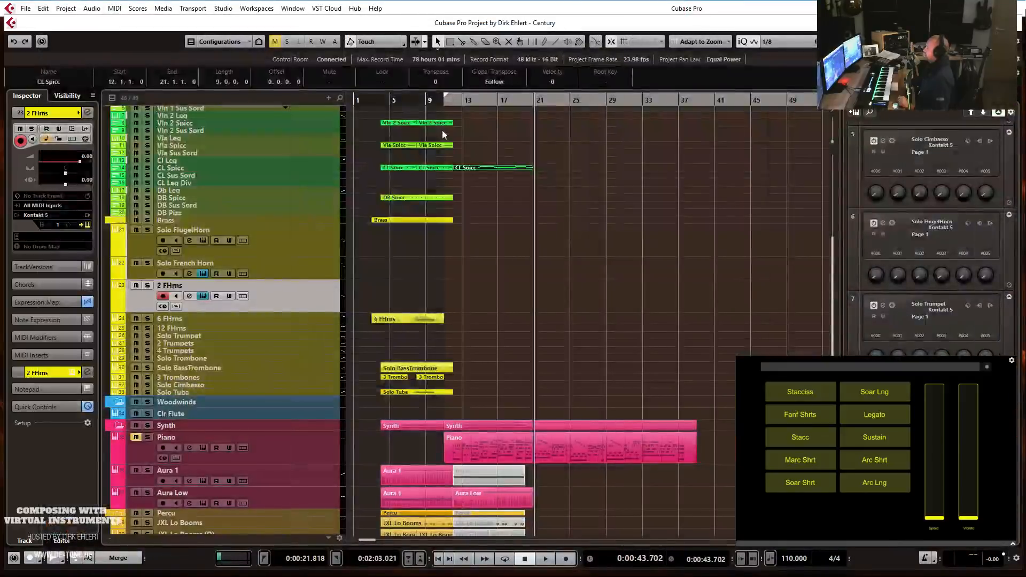
Record a horn melody on the 2 FHrns track from bar 11 to about bar 21.
key(KP_1)
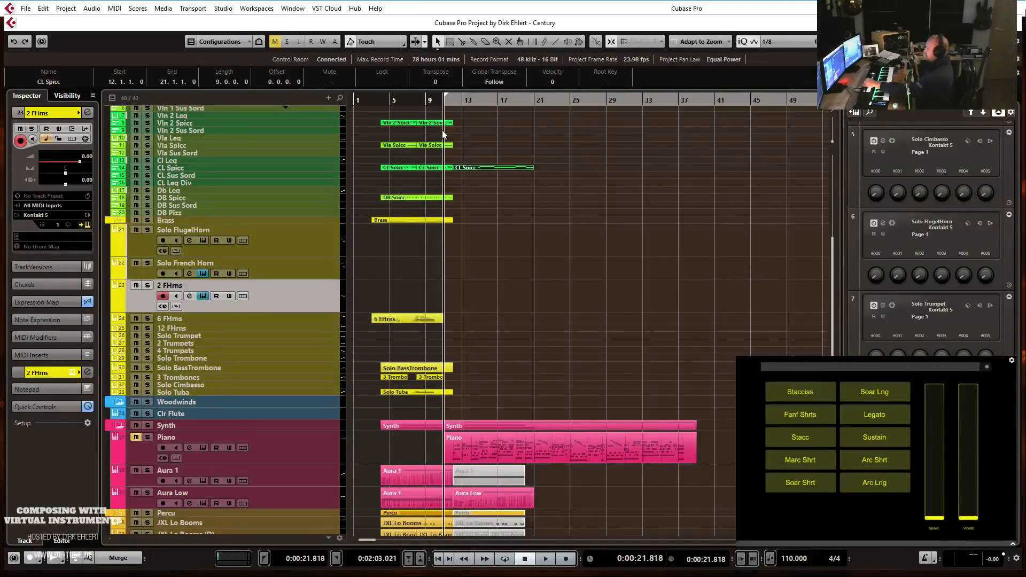
key(KP_Multiply)
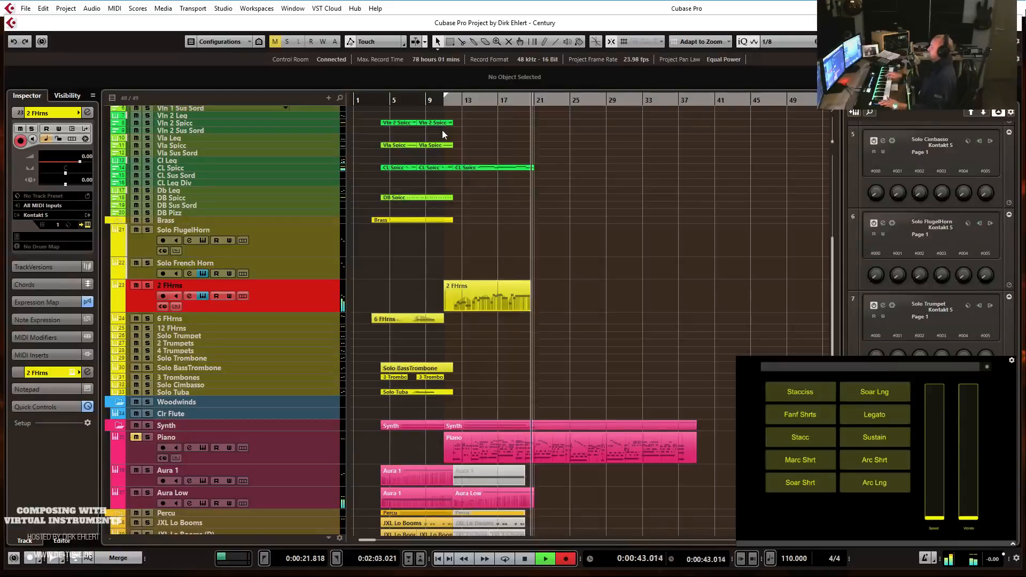
key(space)
Open the recorded 2 FHrns part in the key editor and move the start of its Leg articulation to bar 12.
drag(489, 252, 507, 327)
key(Return)
scroll(360, 312, left, 5)
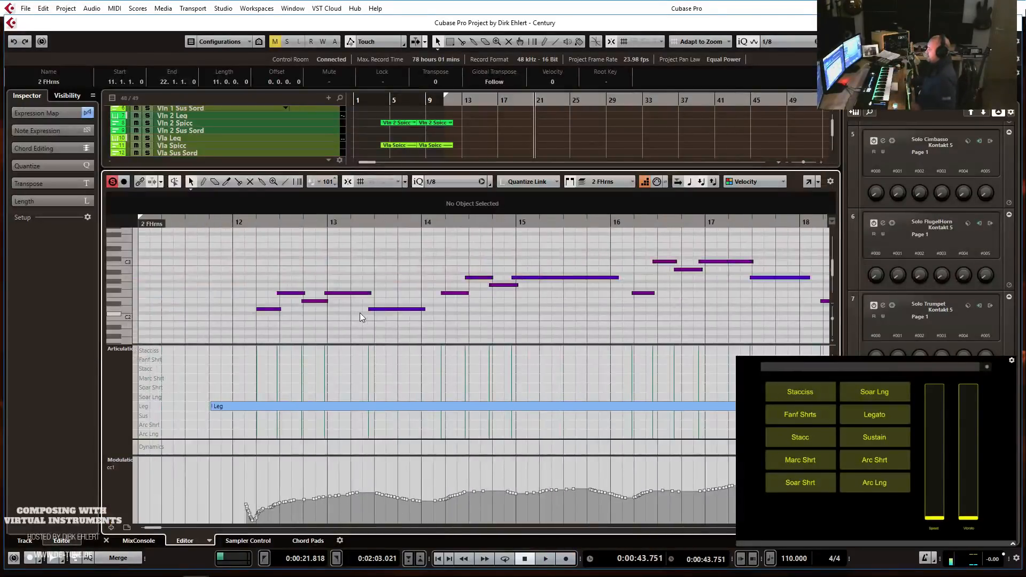
click(225, 407)
drag(225, 410, 248, 411)
Raise the CC 1 modulation points in the first bar of the horn melody, from bar 12 on, and play them back.
drag(241, 483, 362, 534)
drag(245, 462, 245, 454)
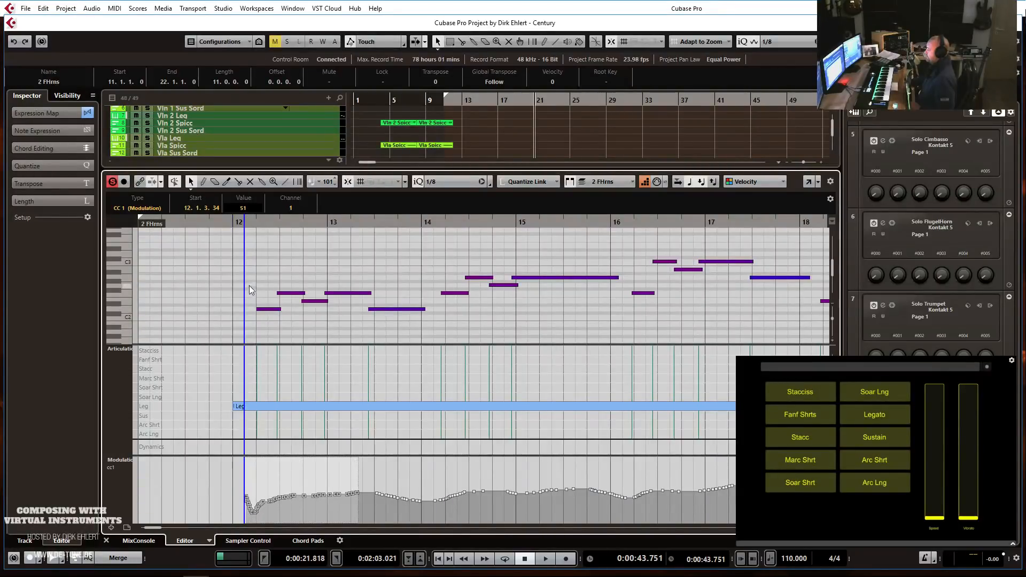
key(space)
key(space)
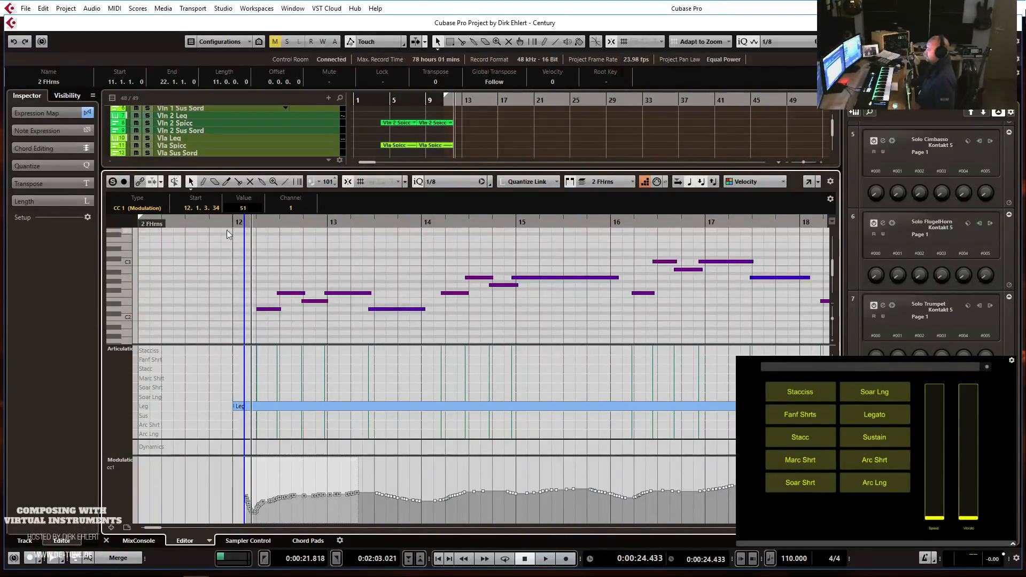
Trim the start of the 2 FHrns part to bar 12 during playback.
key(space)
drag(148, 228, 236, 230)
key(space)
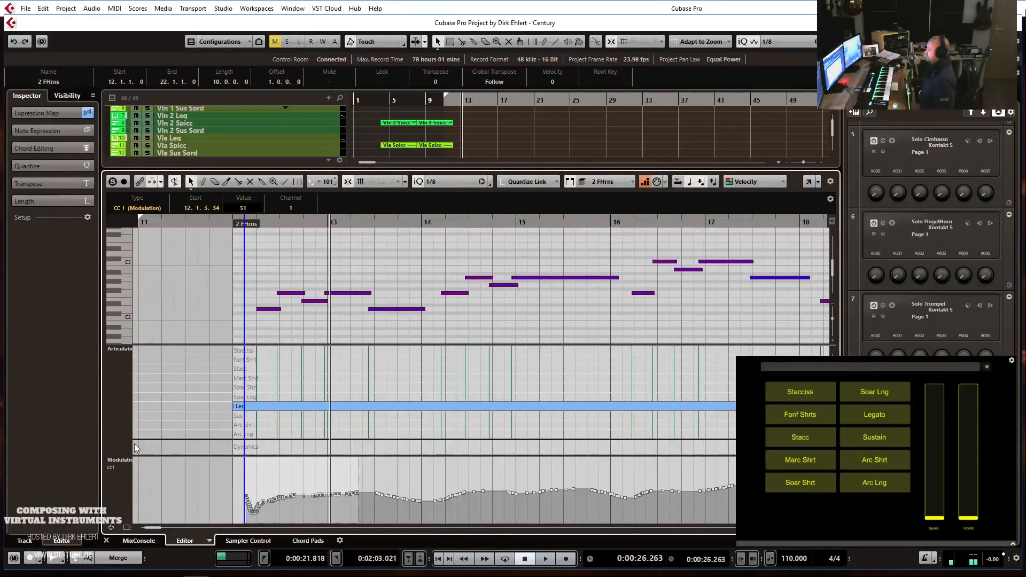
Show the CC 11 (Expression) lane for the 2 FHrns part, raise its point at bar 12 to maximum and play back from there.
click(117, 464)
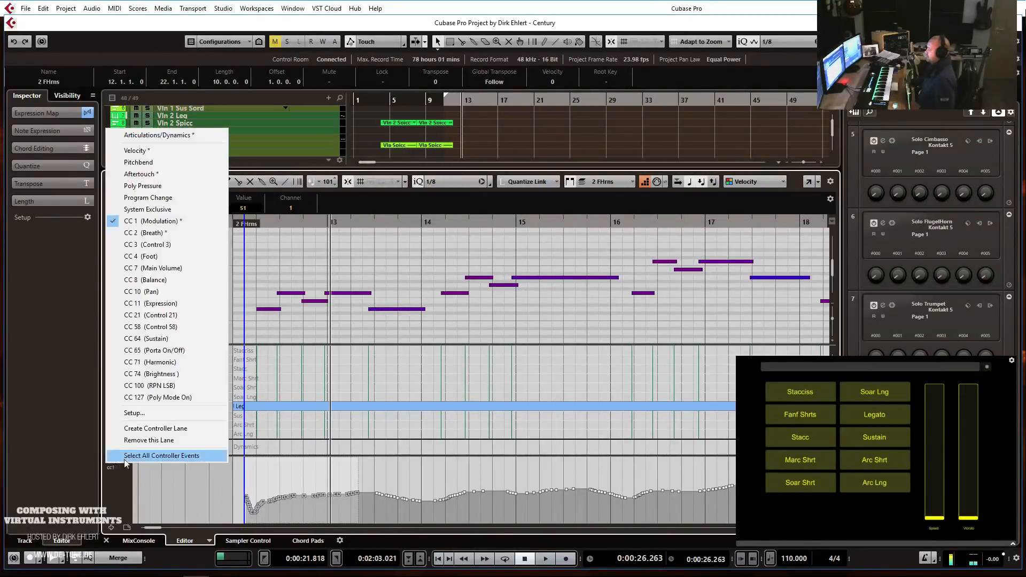
click(178, 303)
drag(249, 474, 248, 457)
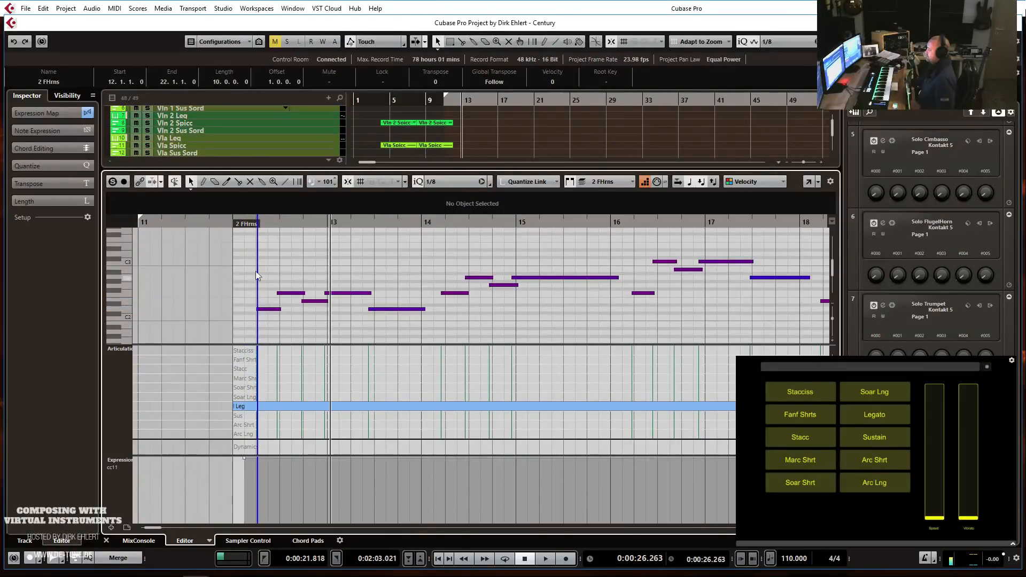
click(229, 220)
key(space)
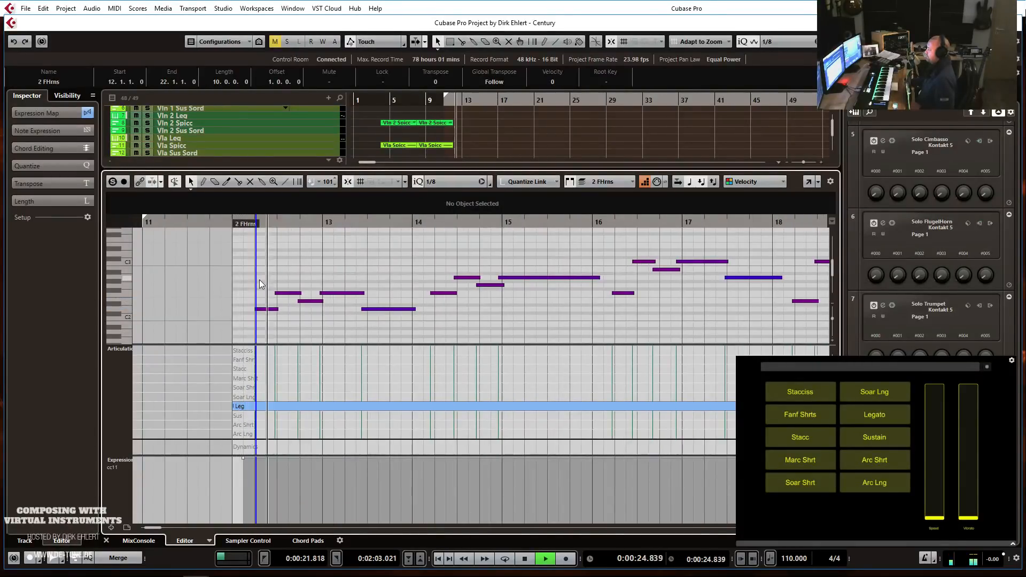
key(space)
Solo the horn part and redraw the CC 1 (Modulation) curve higher under its first note, from beat 2 to beat 3 of bar 12.
key(s)
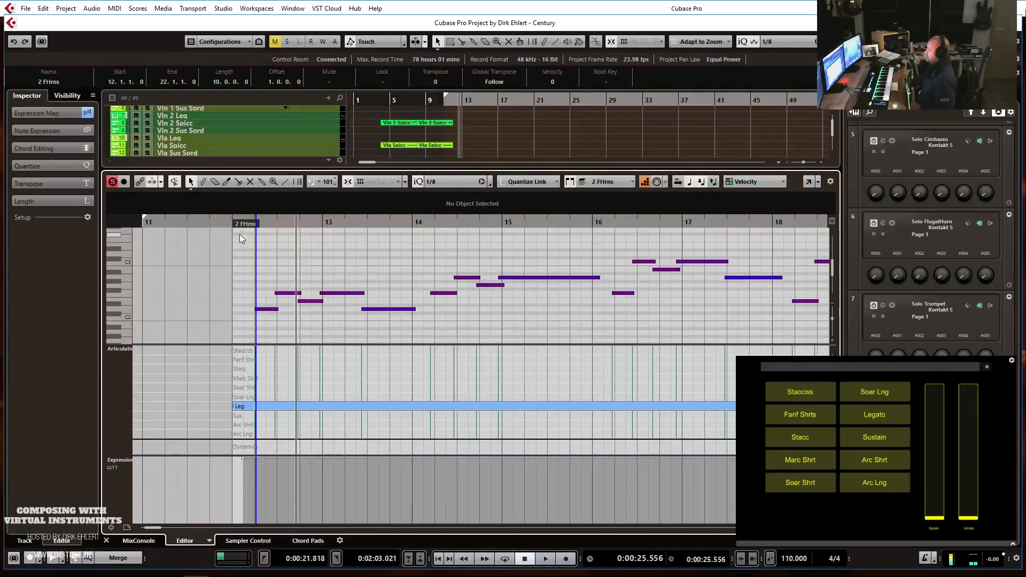
click(126, 459)
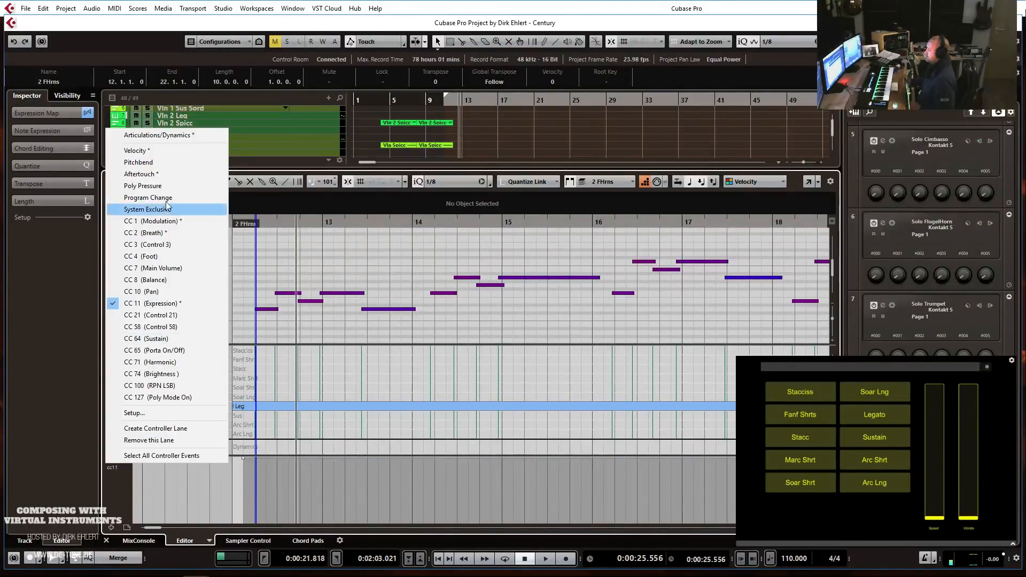
click(193, 221)
key(h)
key(h)
key(h)
key(h)
key(h)
key(h)
key(h)
key(h)
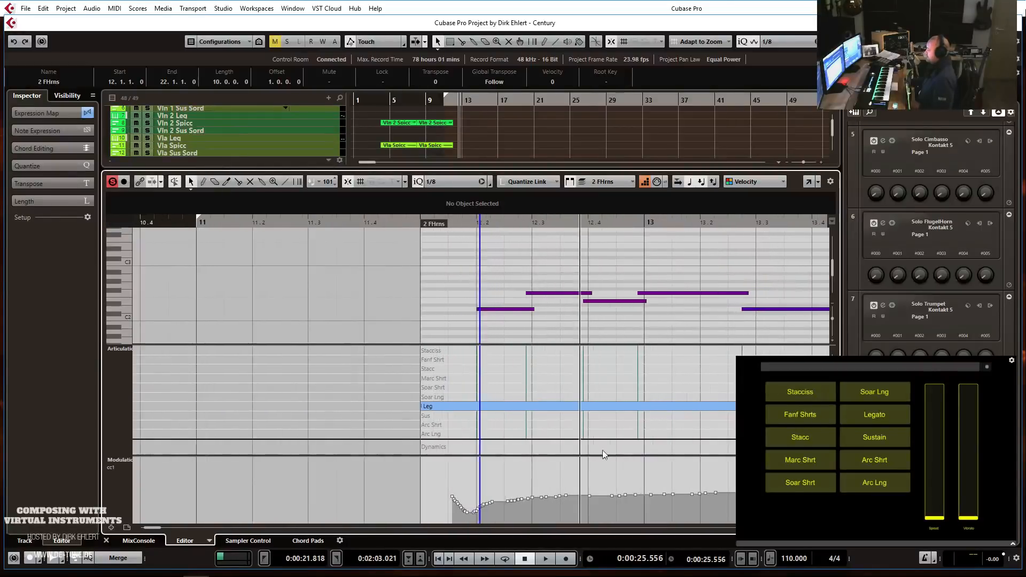
drag(472, 491, 564, 497)
click(374, 231)
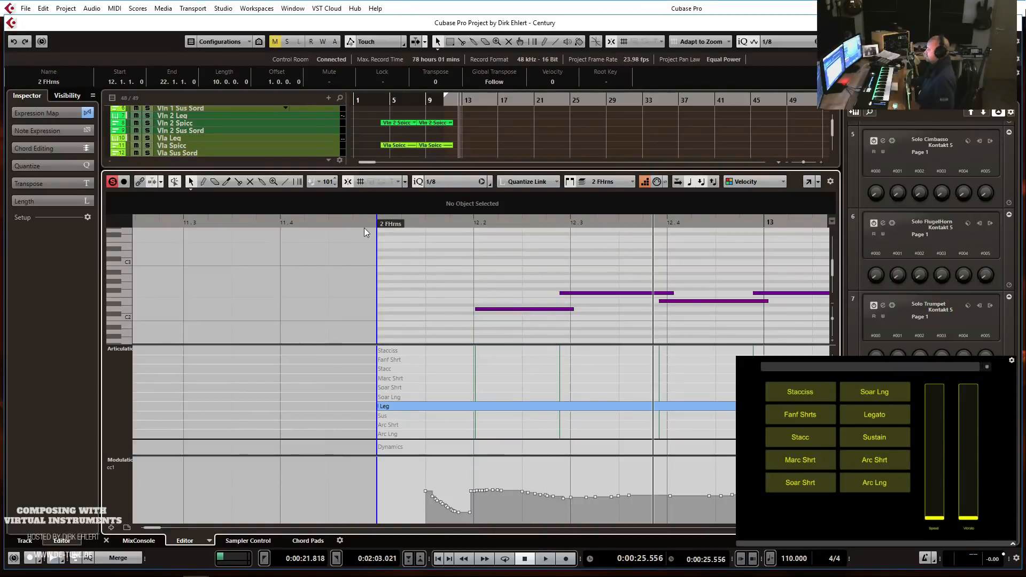
Play the horn melody from bar 12, first soloed and again with the other tracks through bar 19.
key(space)
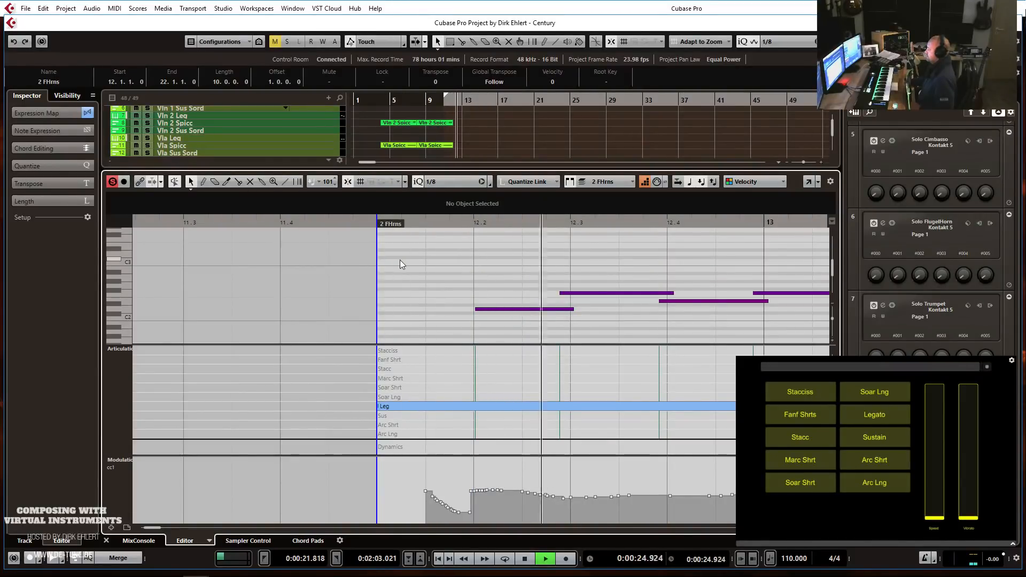
key(space)
key(space)
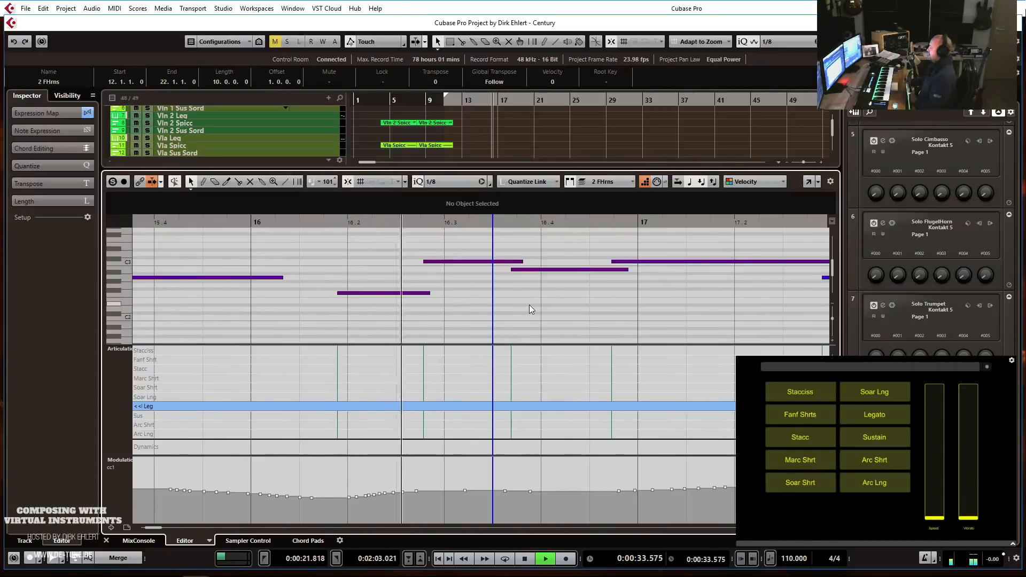
key(g)
key(g)
key(g)
key(g)
key(g)
key(g)
key(g)
key(g)
key(g)
key(g)
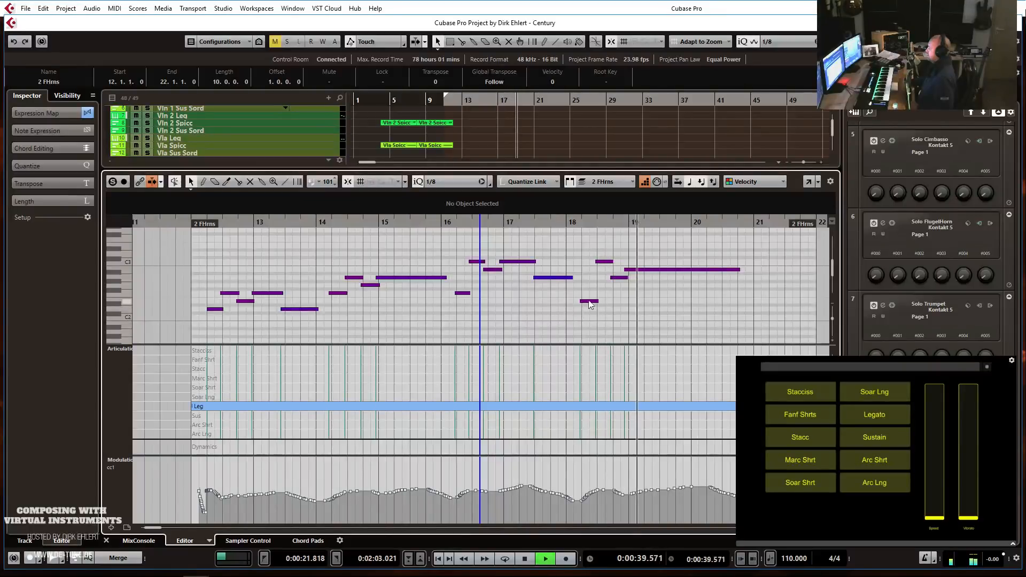
key(space)
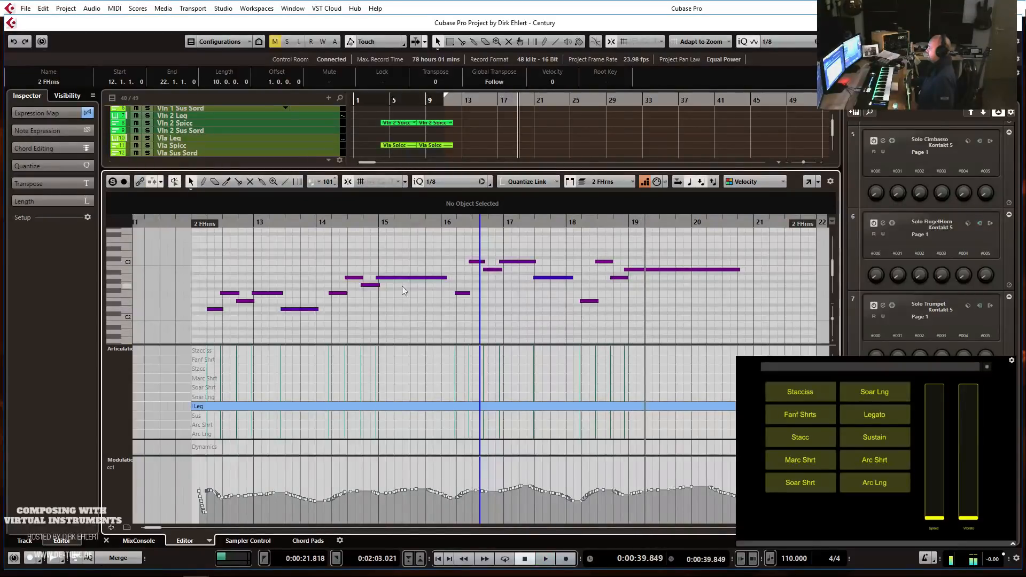
Set the quantize preset to 1/4 and repeatedly apply iterative quantize to all horn notes after the first.
click(445, 182)
click(456, 221)
drag(698, 238, 232, 328)
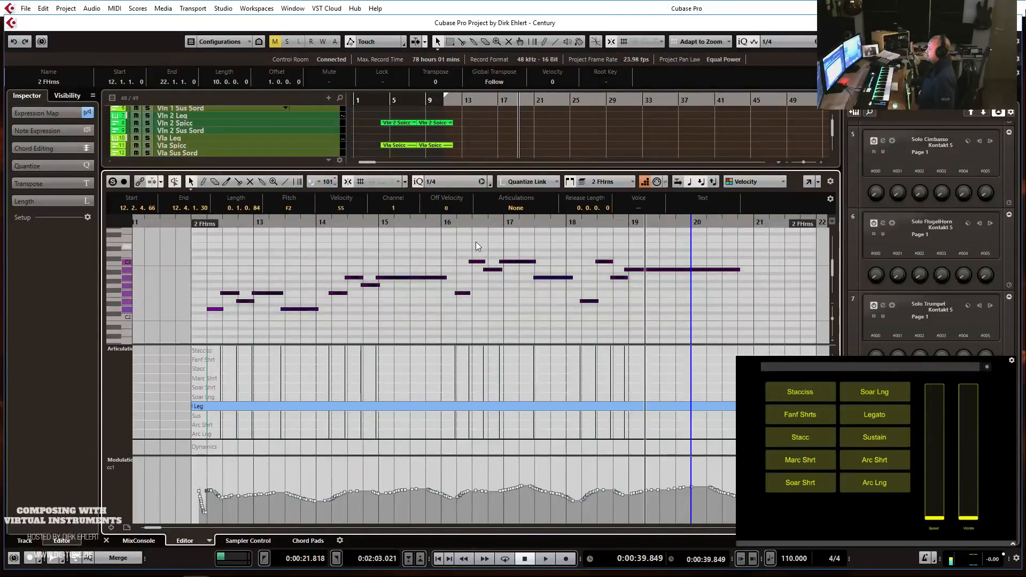
key(q)
key(q)
key(q)
key(q)
key(q)
key(q)
key(q)
key(q)
key(q)
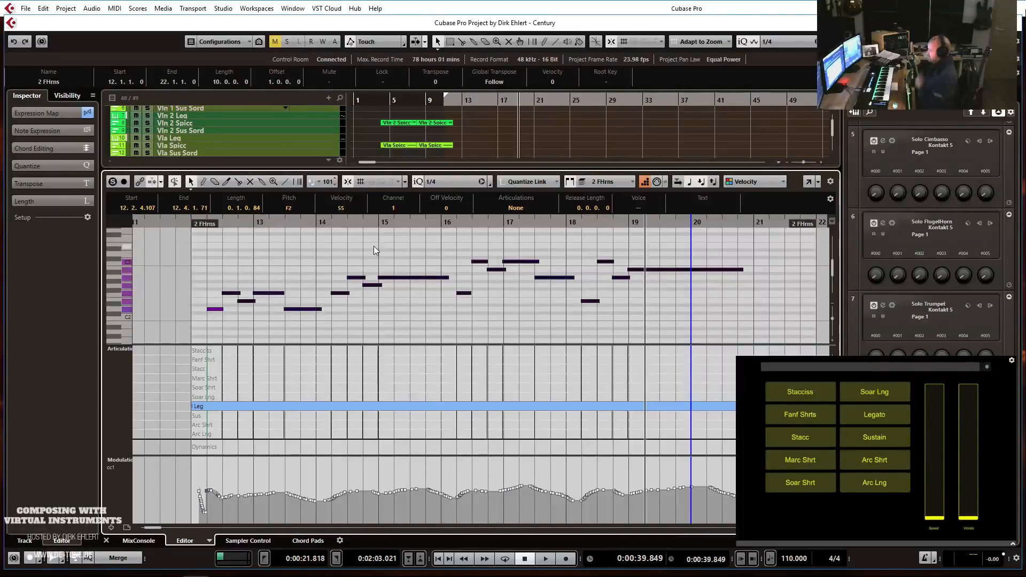
Play the melody from bar 12 and extend the end of the note starting at bar 13 so it slightly overlaps the following note.
click(189, 227)
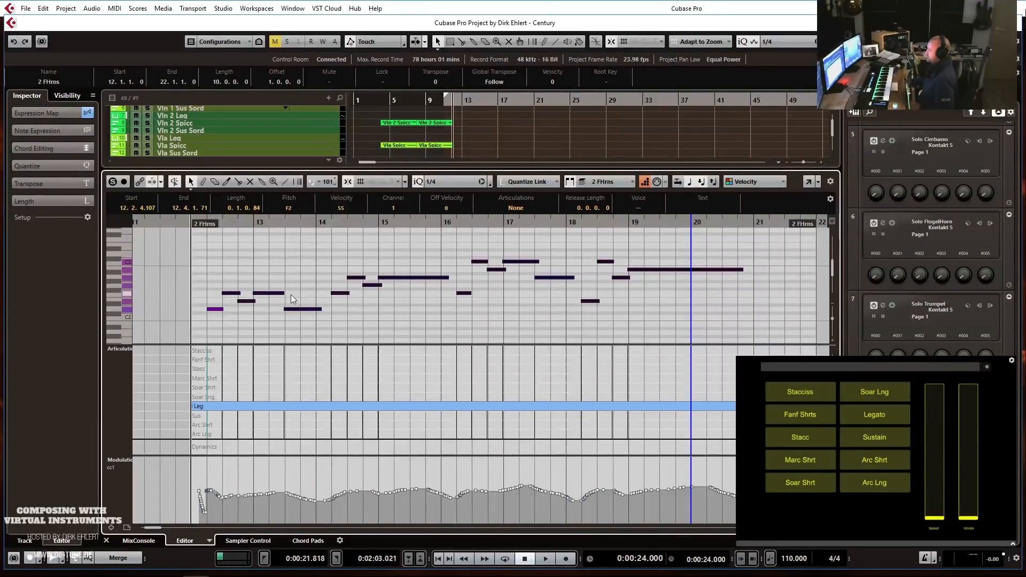
key(space)
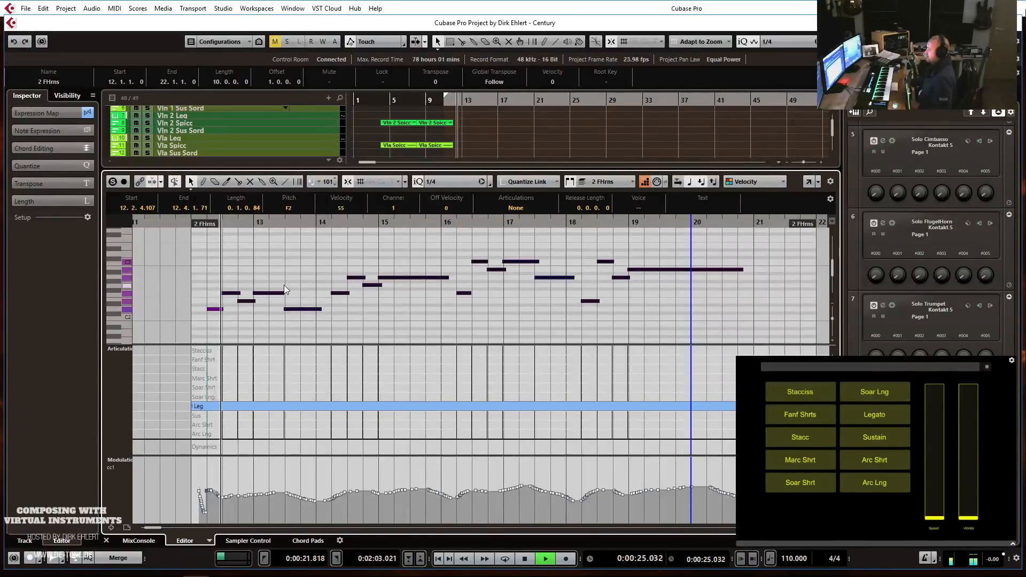
key(h)
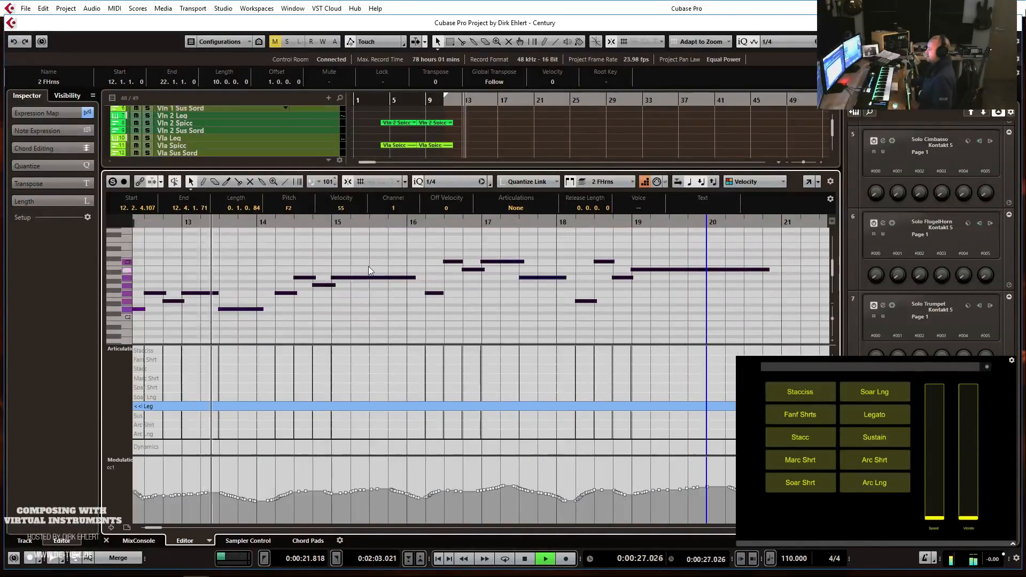
click(253, 277)
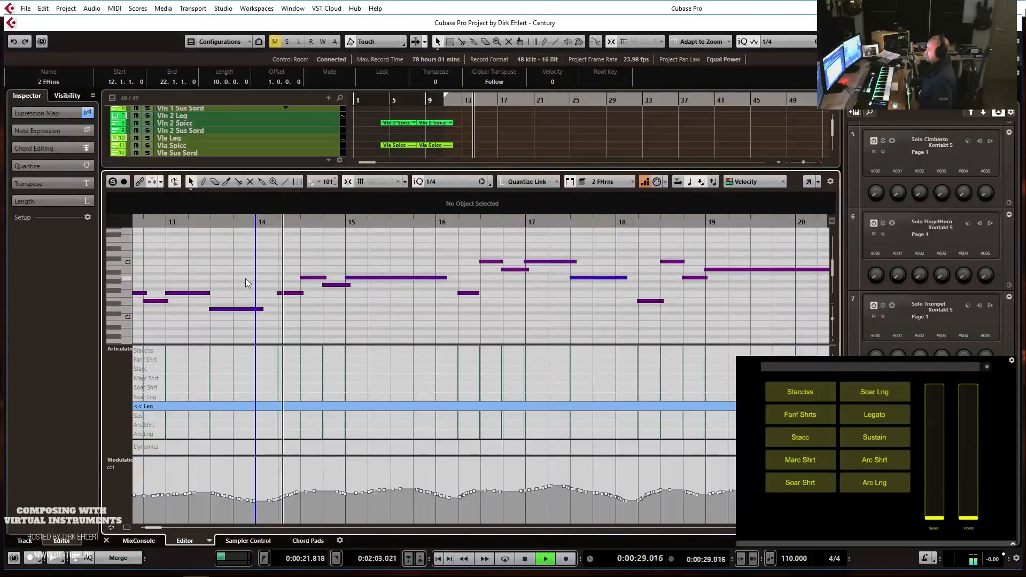
drag(207, 294, 212, 294)
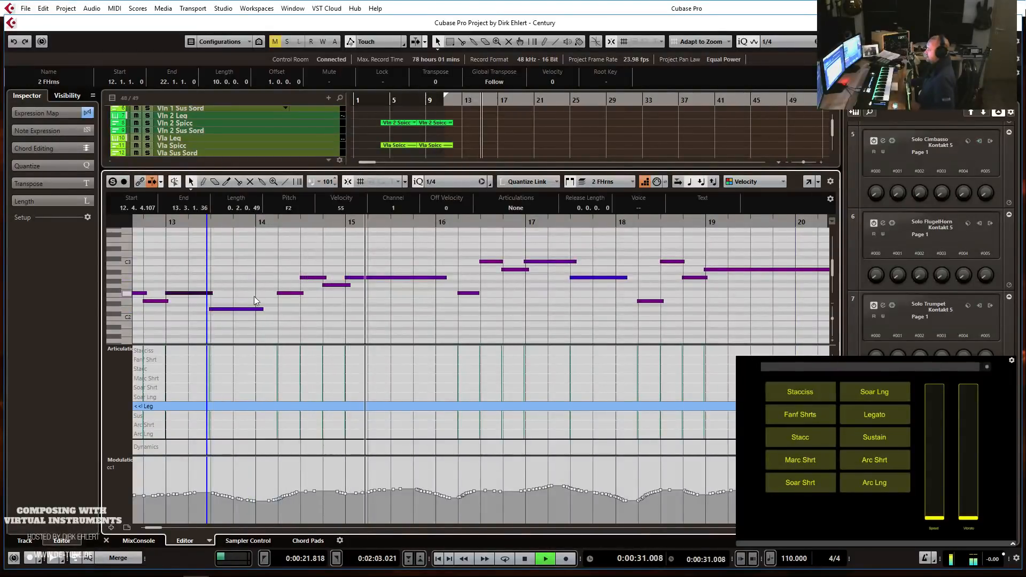
key(g)
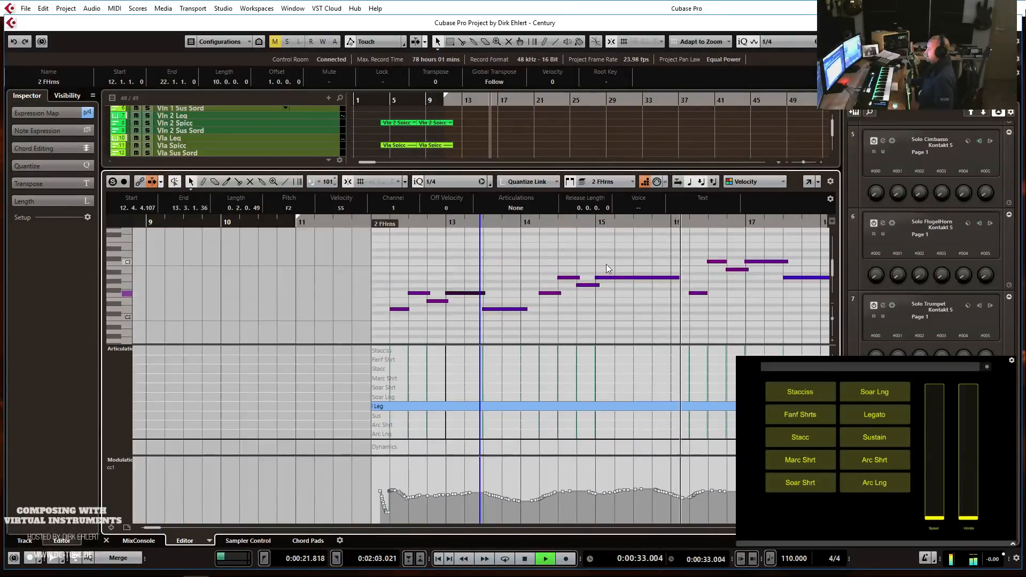
key(space)
Switch the controller lane to CC 2 (Breath) and add a point of 102 at bar 12 in the 2 FHrns part.
click(123, 459)
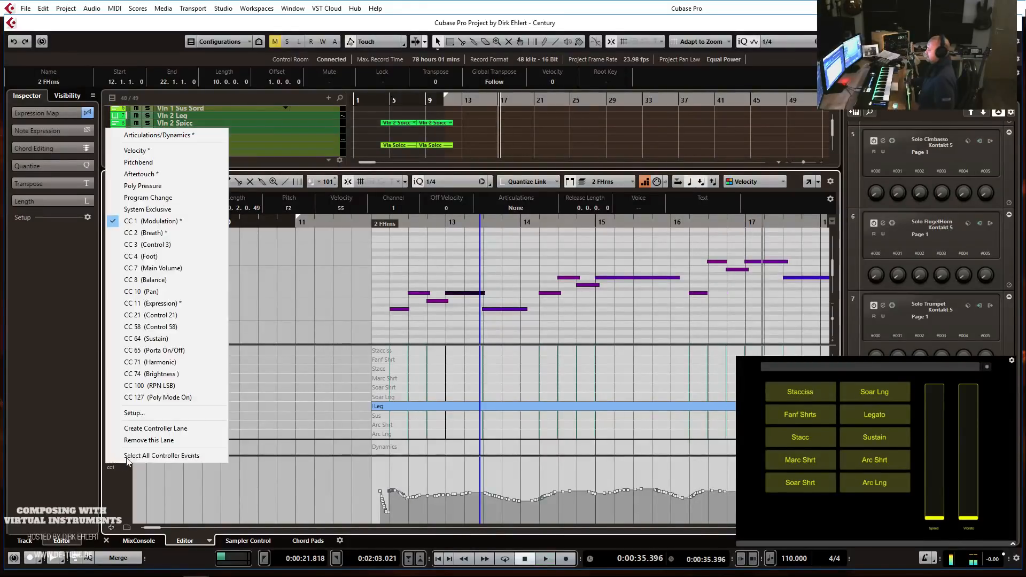
click(175, 230)
click(312, 472)
click(372, 471)
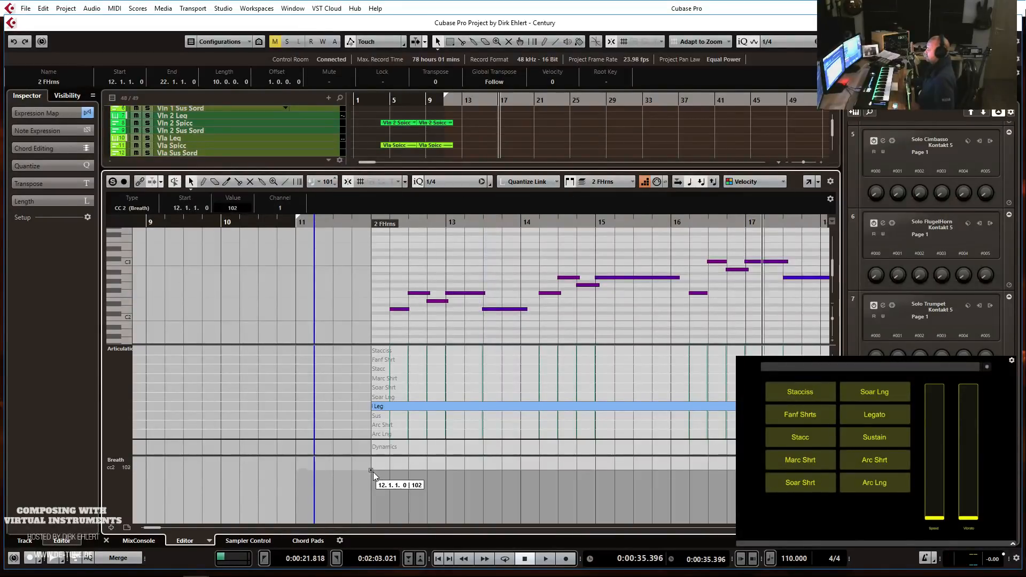
key(h)
key(h)
scroll(674, 306, right, 2)
scroll(674, 306, right, 4)
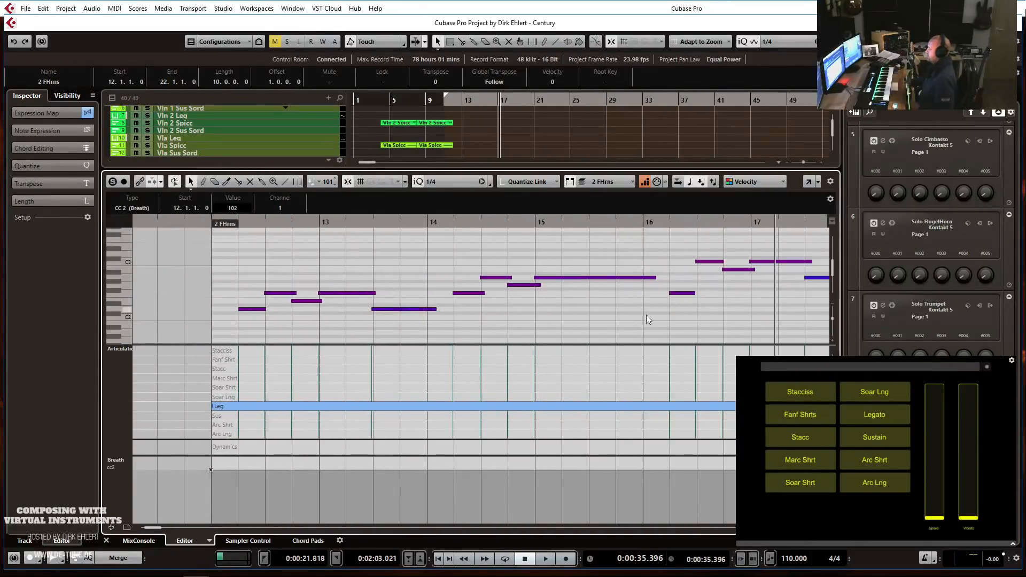
Play the soloed horn part from bar 12 to listen to the first phrase.
click(208, 223)
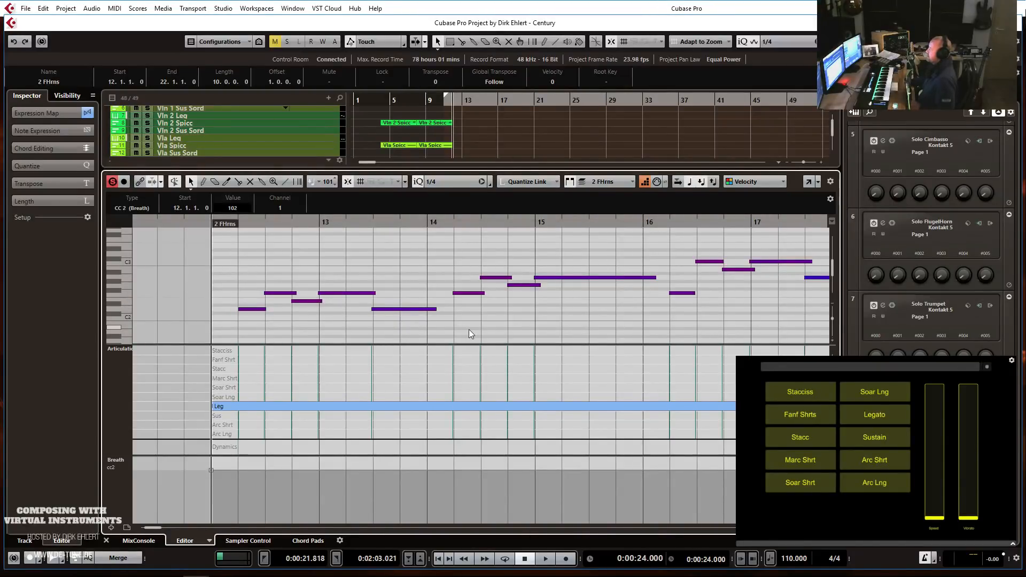
key(space)
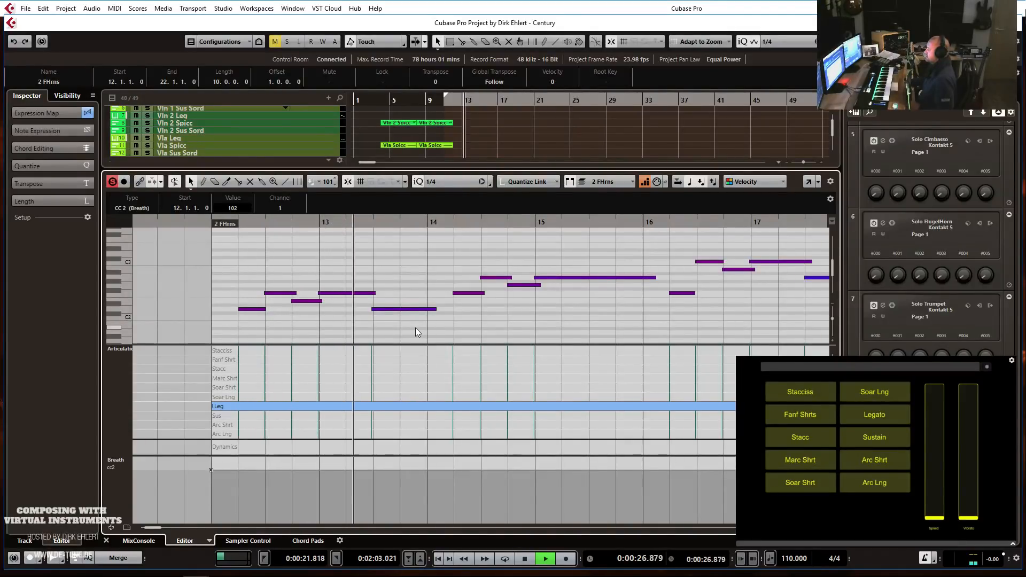
key(space)
click(423, 319)
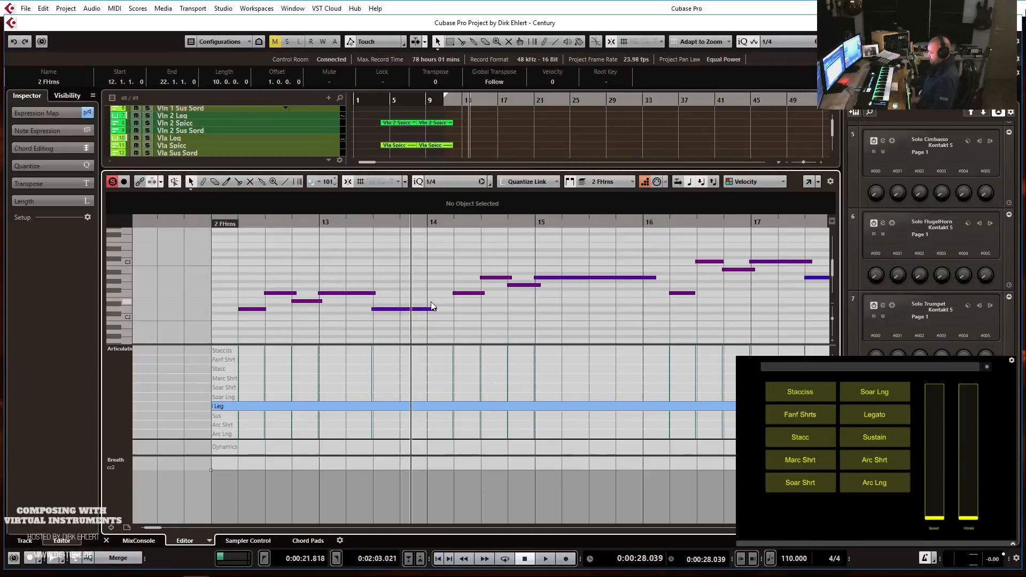
Enter a track delay for the 2 FHrns track in the project view and play the part from bar 12 in the key editor.
key(ctrl+e)
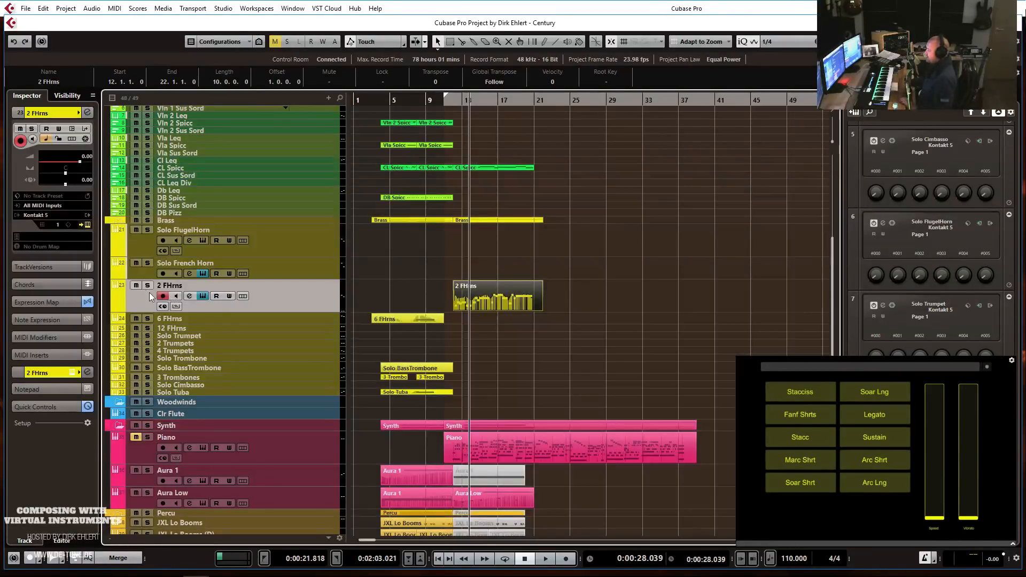
click(80, 180)
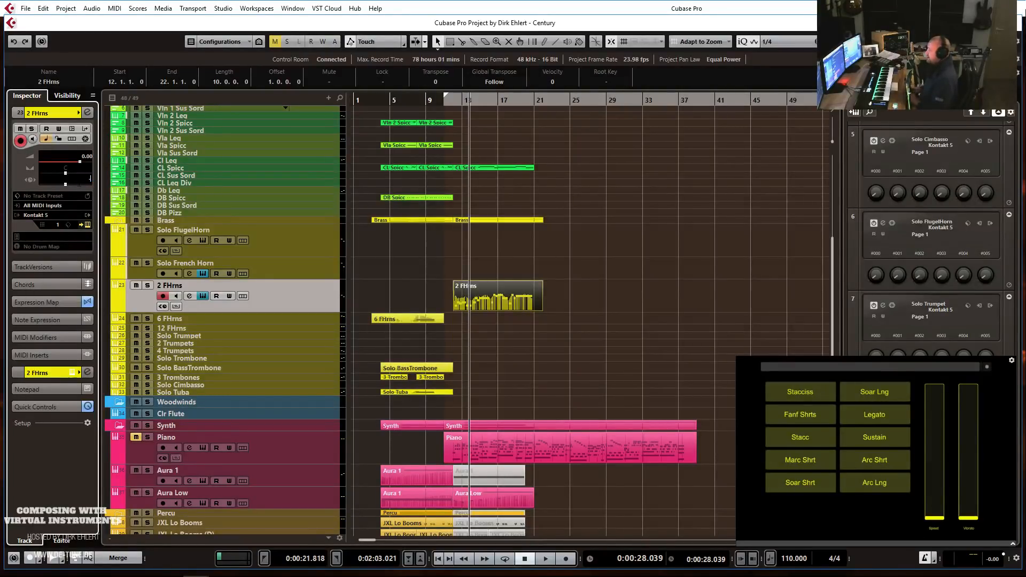
key(ctrl+e)
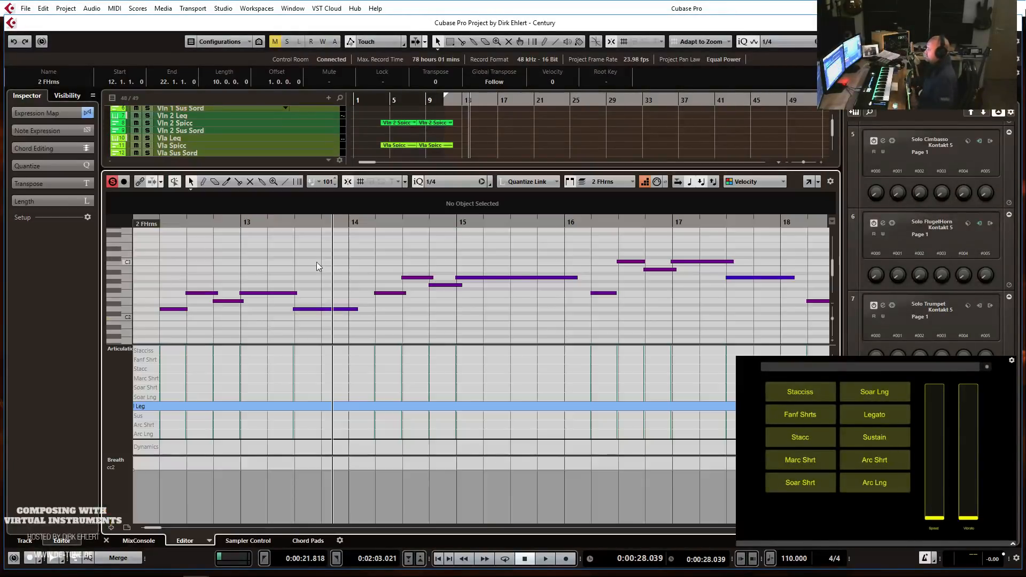
click(205, 222)
key(space)
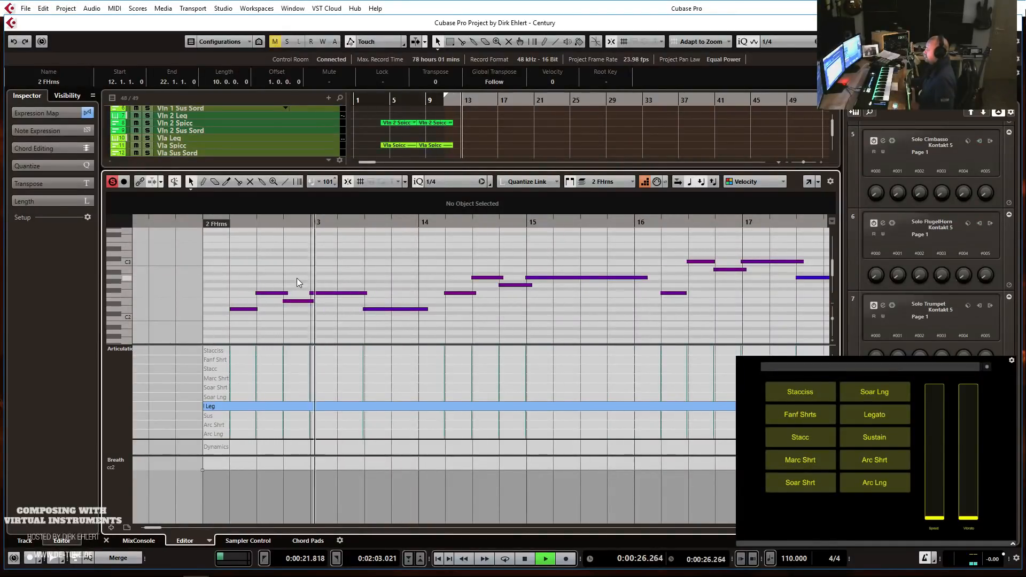
Switch the controller lane back to CC 1 (Modulation) while the soloed horn melody plays through bar 18.
key(g)
key(g)
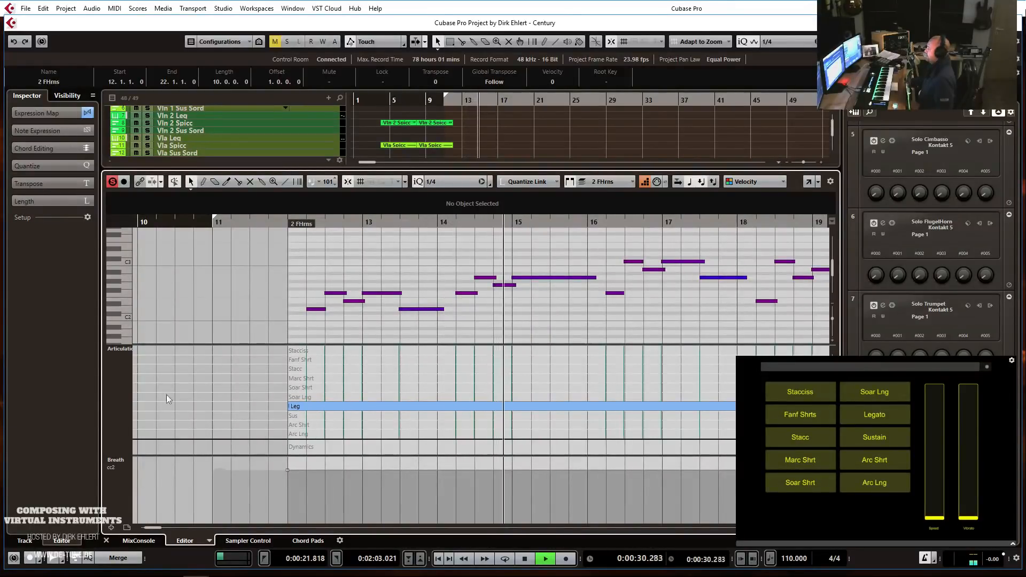
click(118, 460)
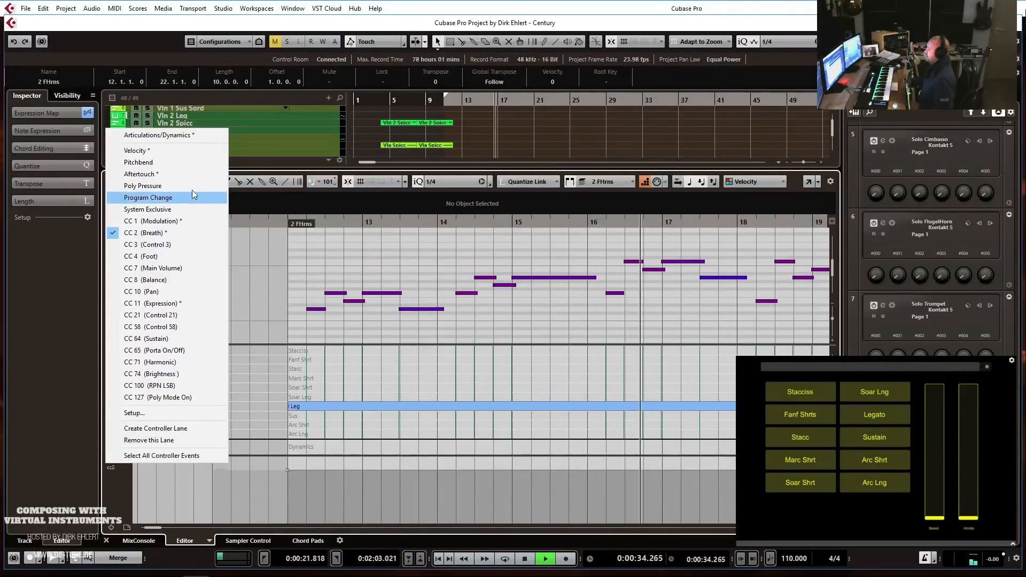
click(195, 220)
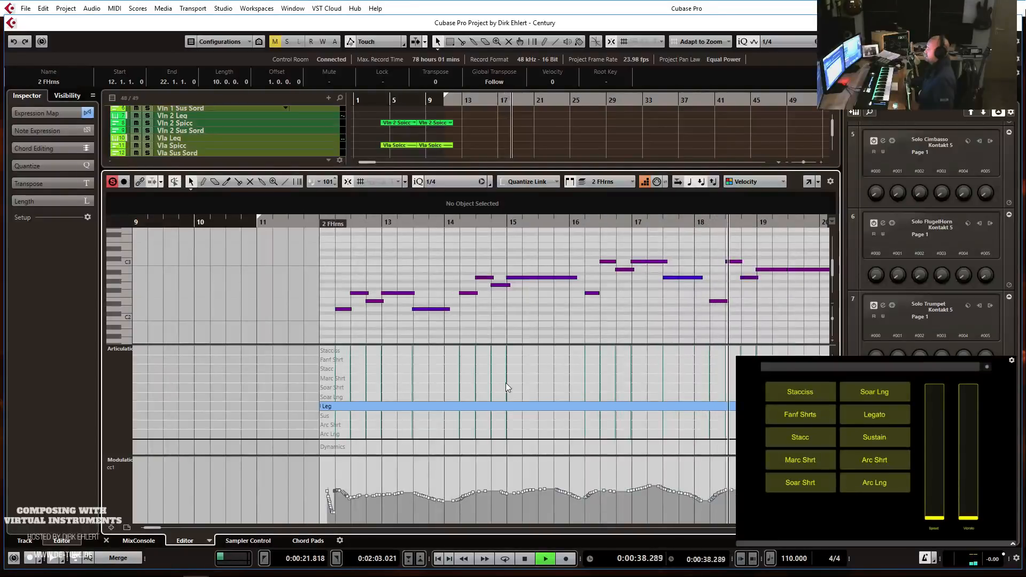
key(space)
Shift all horn notes after the first slightly earlier, so the second note starts at 12.2.4.85, and play the melody back.
scroll(467, 335, up, 2)
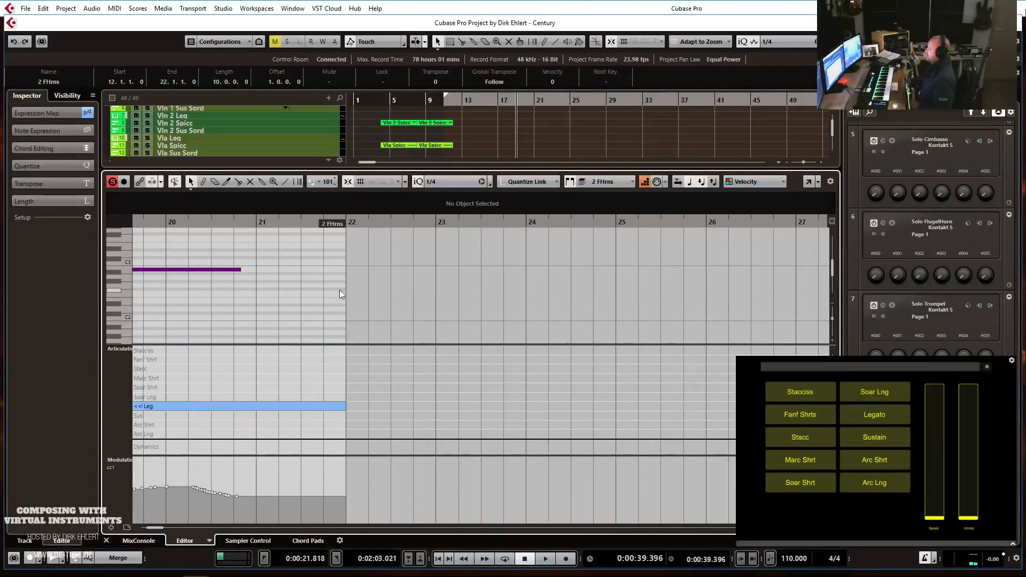
scroll(381, 280, left, 3)
drag(463, 239, 469, 340)
drag(456, 222, 397, 290)
drag(277, 293, 269, 295)
key(g)
key(g)
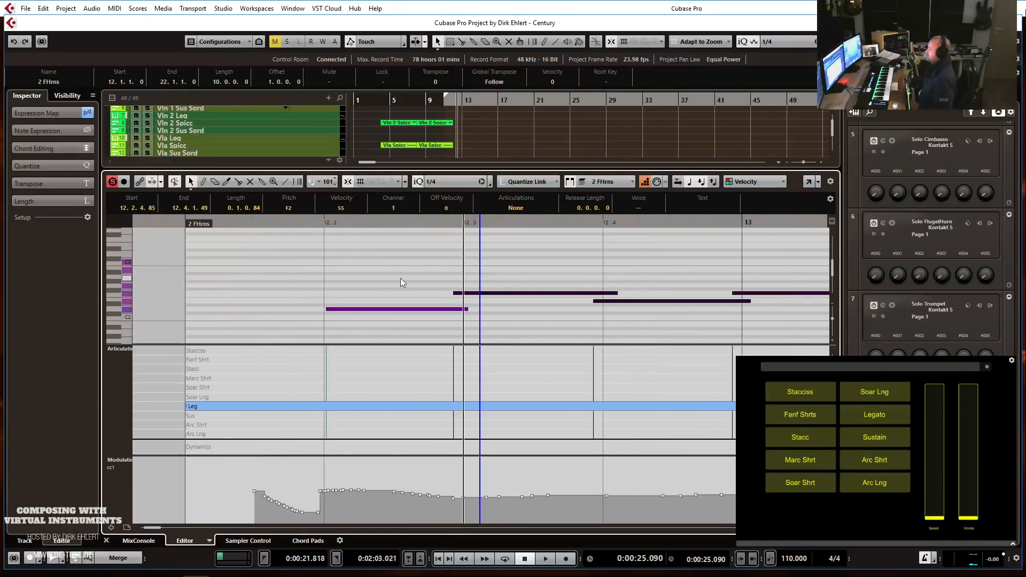
key(g)
key(g)
key(g)
key(g)
click(337, 222)
key(space)
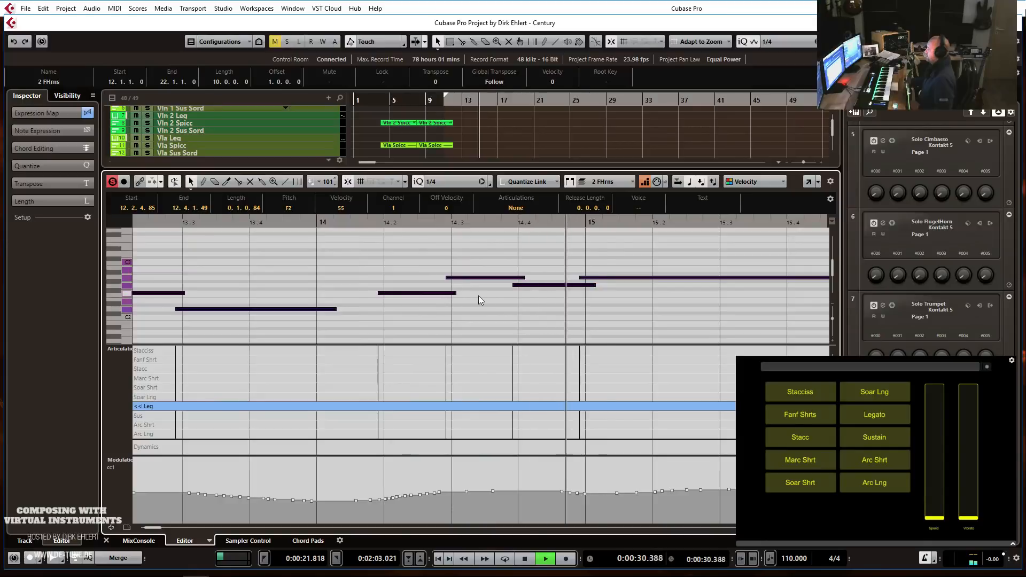
Play the soloed horn melody on through bar 19 to listen to its second phrase.
scroll(648, 299, down, 3)
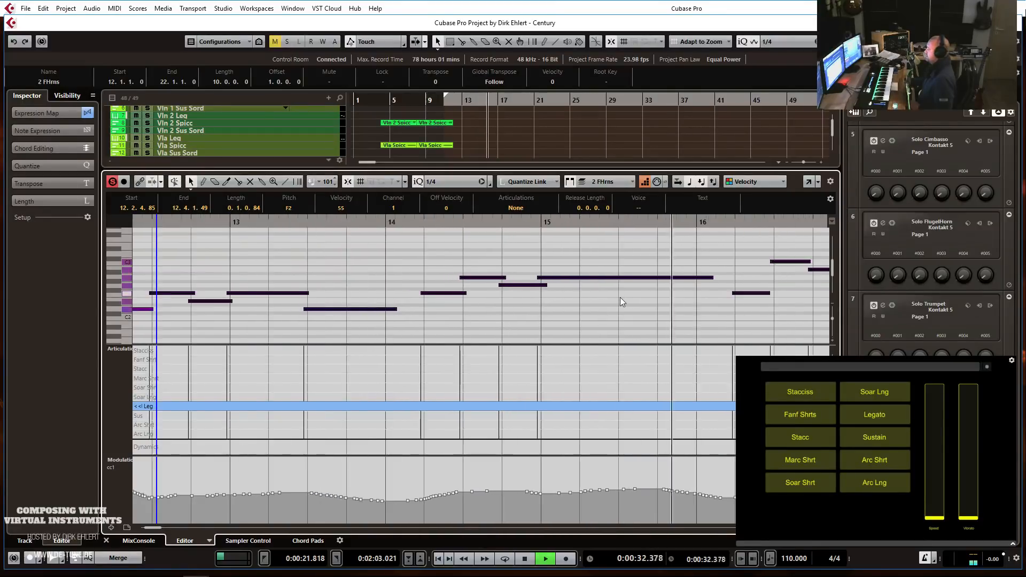
scroll(620, 297, down, 1)
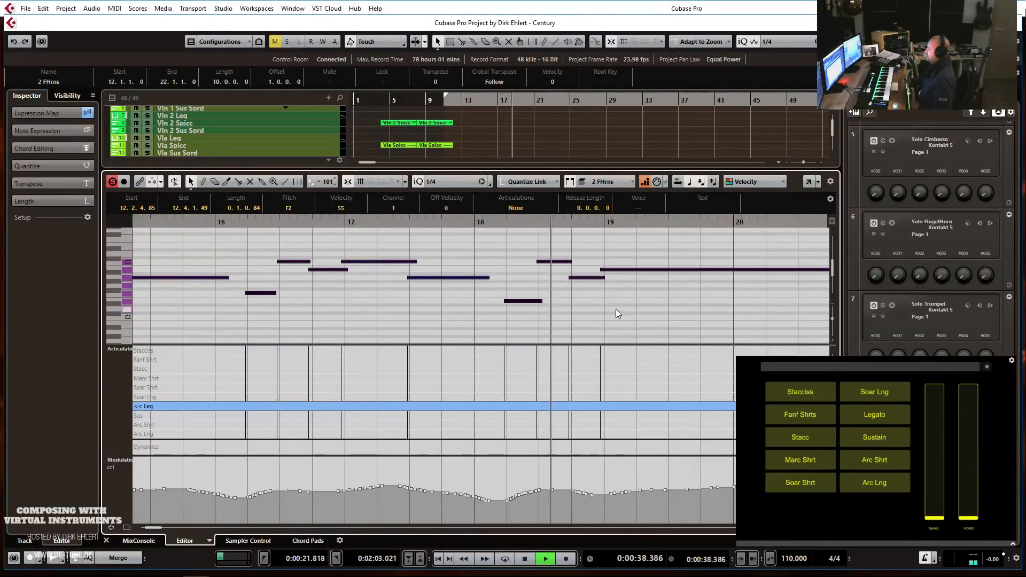
key(space)
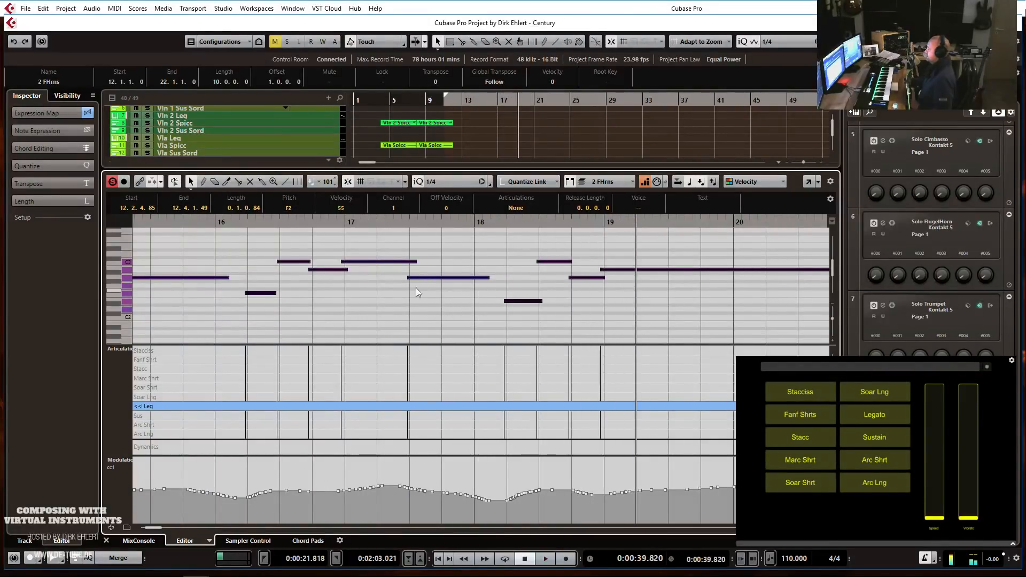
Deselect the horn notes and switch the controller lane to CC 2 (Breath).
click(303, 249)
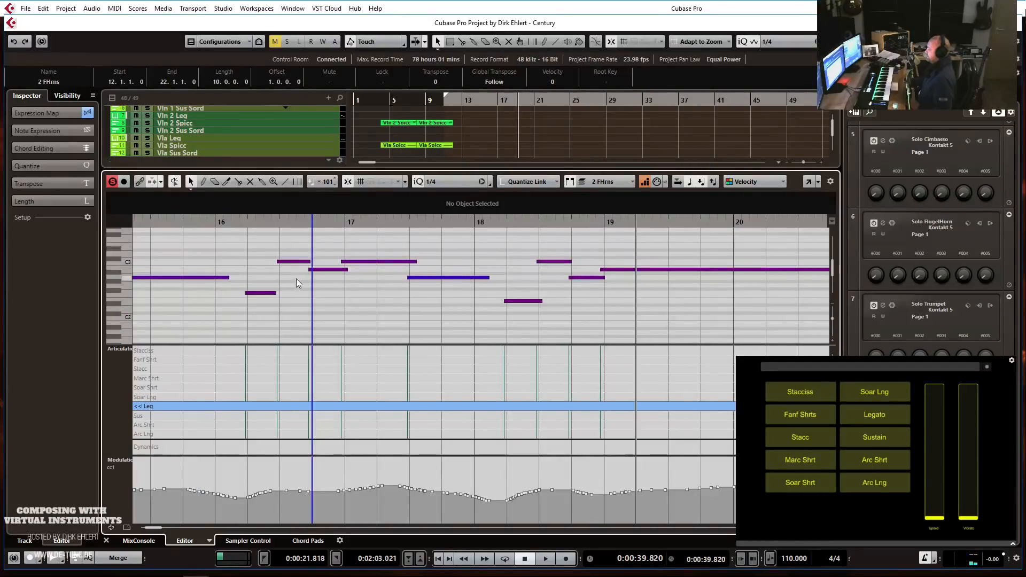
click(121, 465)
click(210, 235)
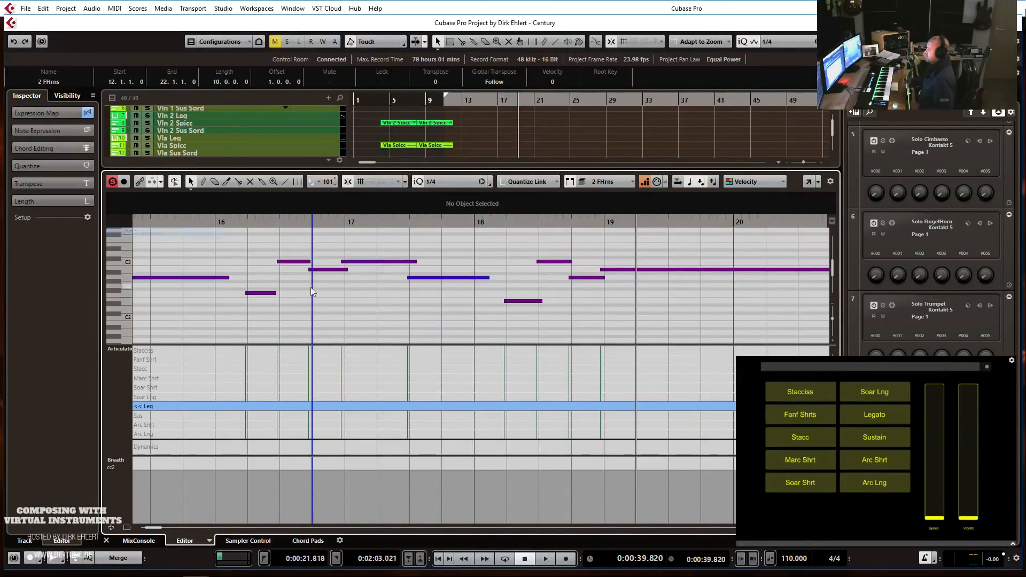
key(h)
key(g)
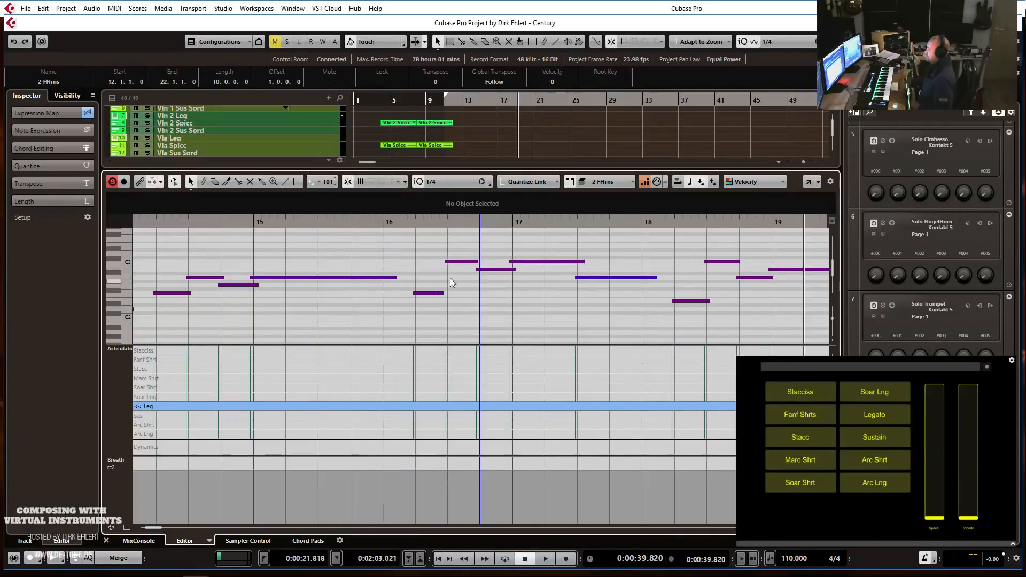
Record a CC 2 (Breath) curve from bar 16 that dips briefly just before bar 17.
click(437, 219)
key(space)
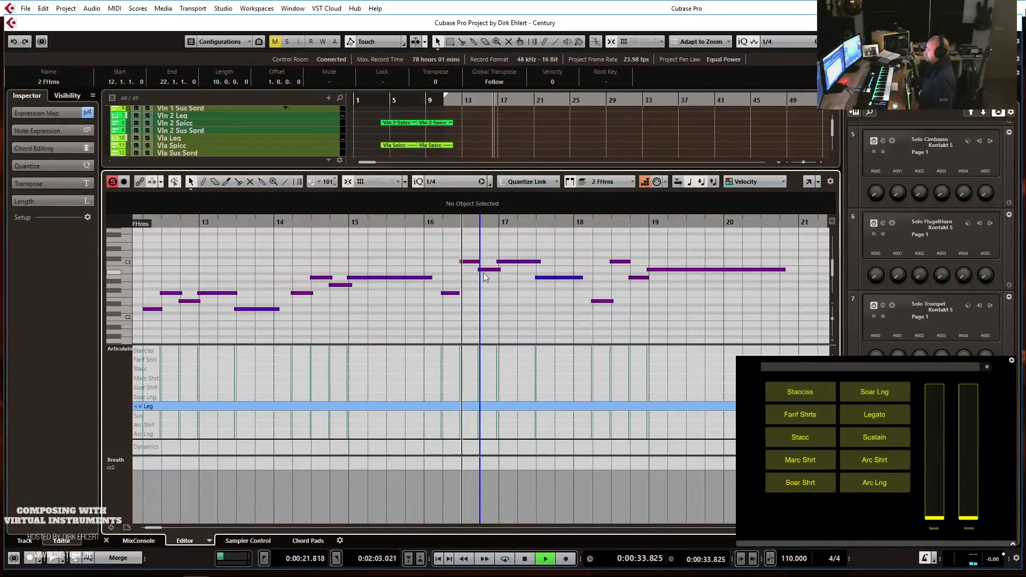
key(space)
click(445, 238)
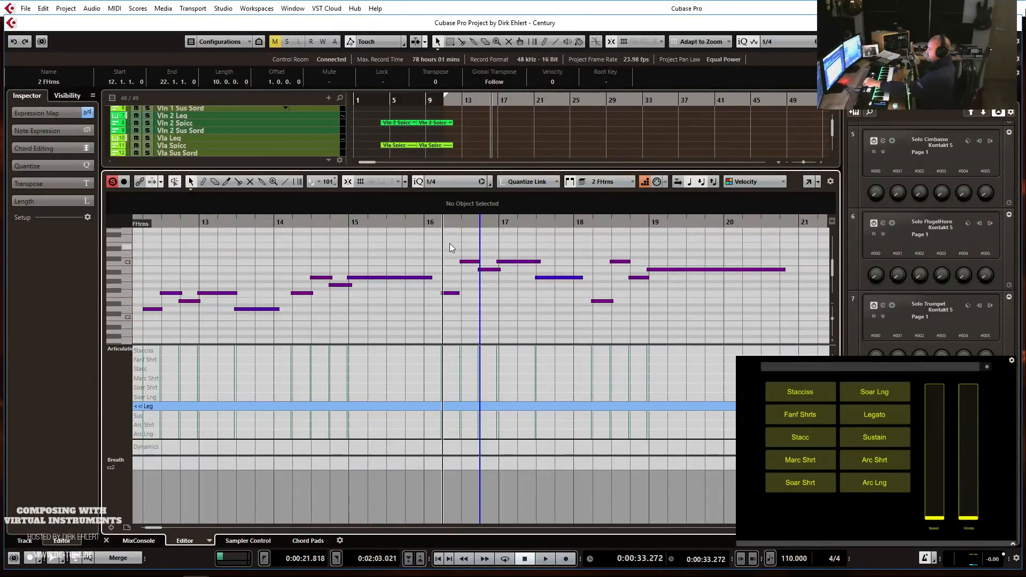
key(KP_Multiply)
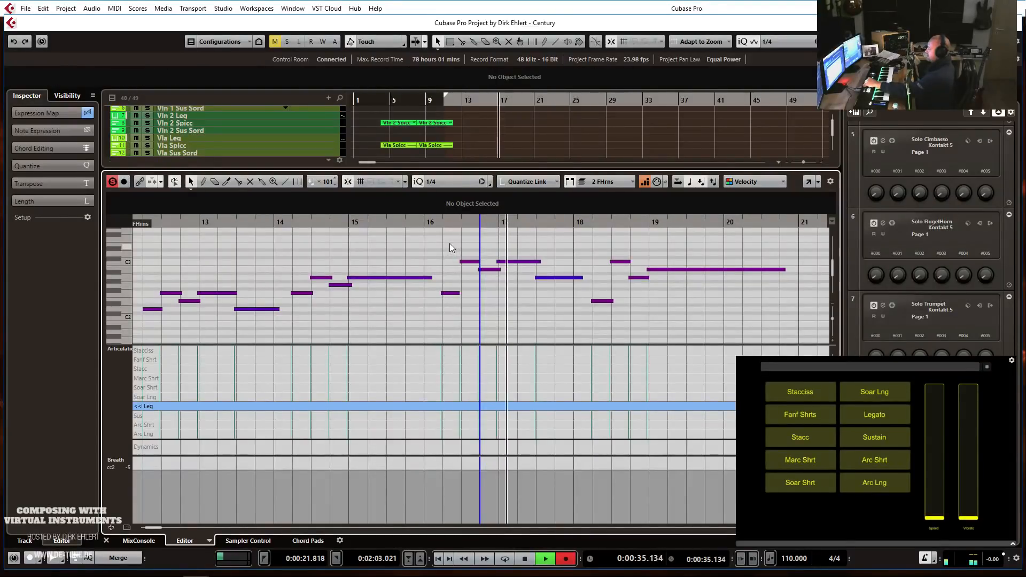
key(space)
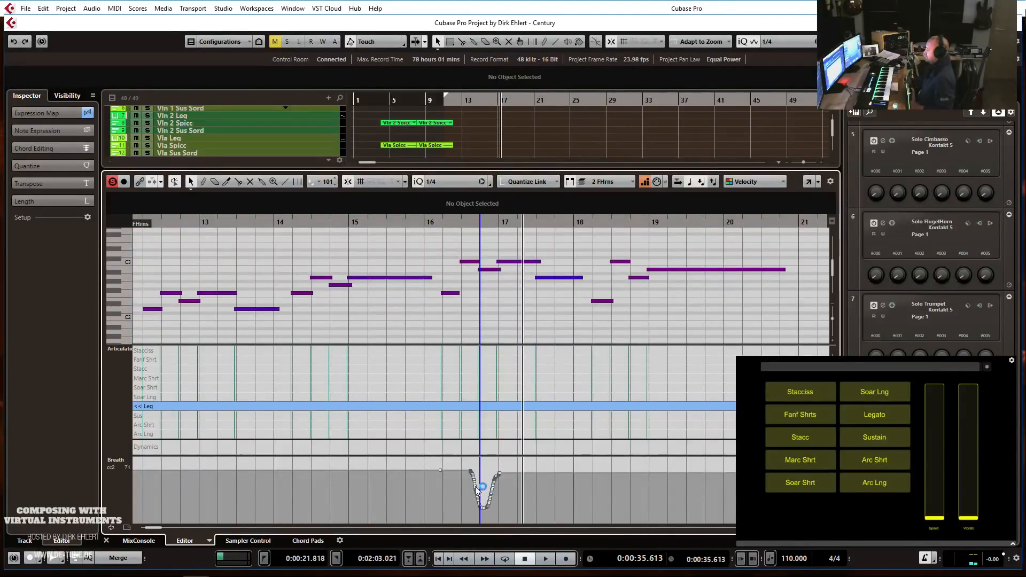
Play the horn melody from bar 16 to hear the recorded breath dip.
click(428, 222)
key(space)
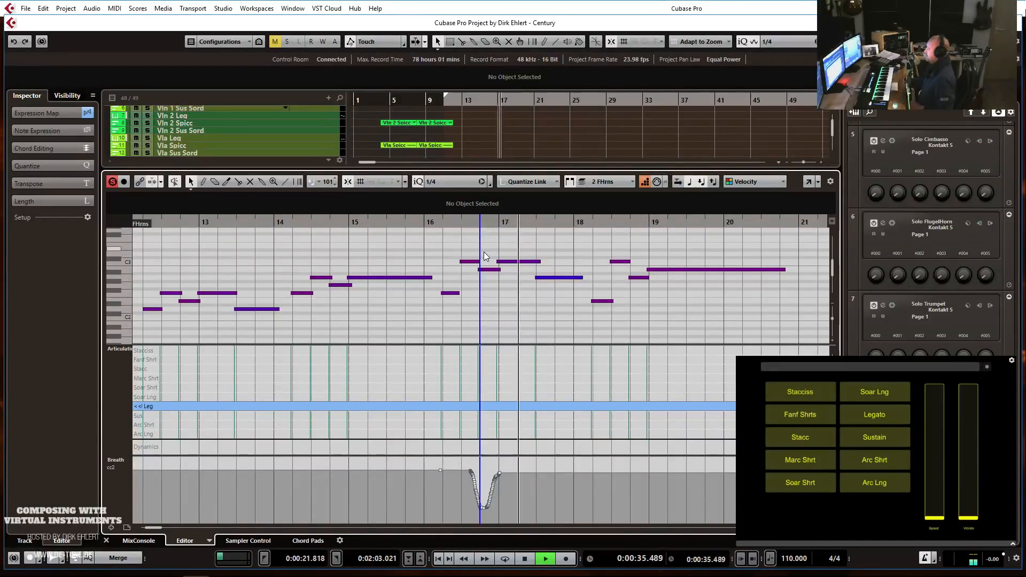
key(g)
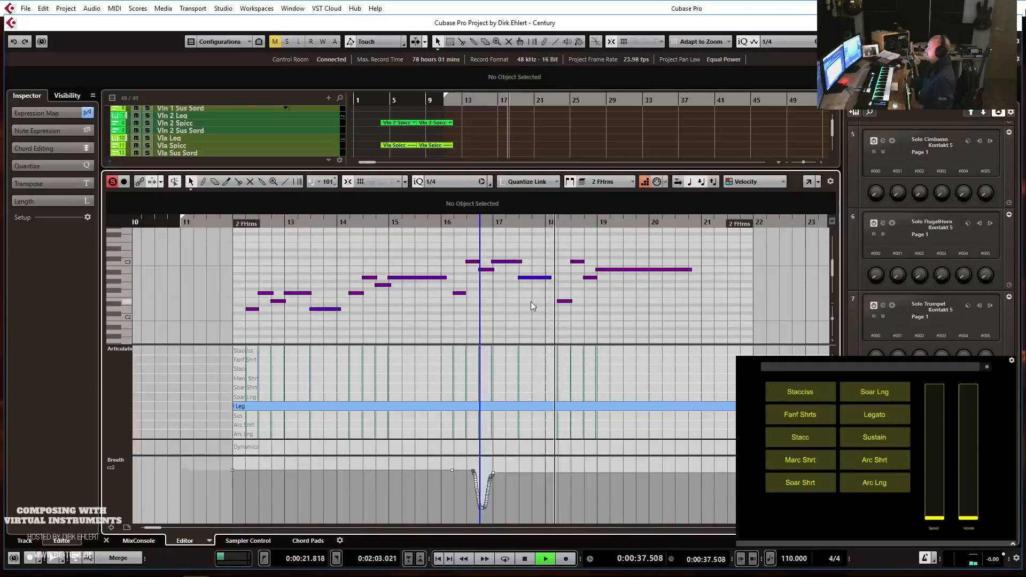
key(h)
key(h)
key(space)
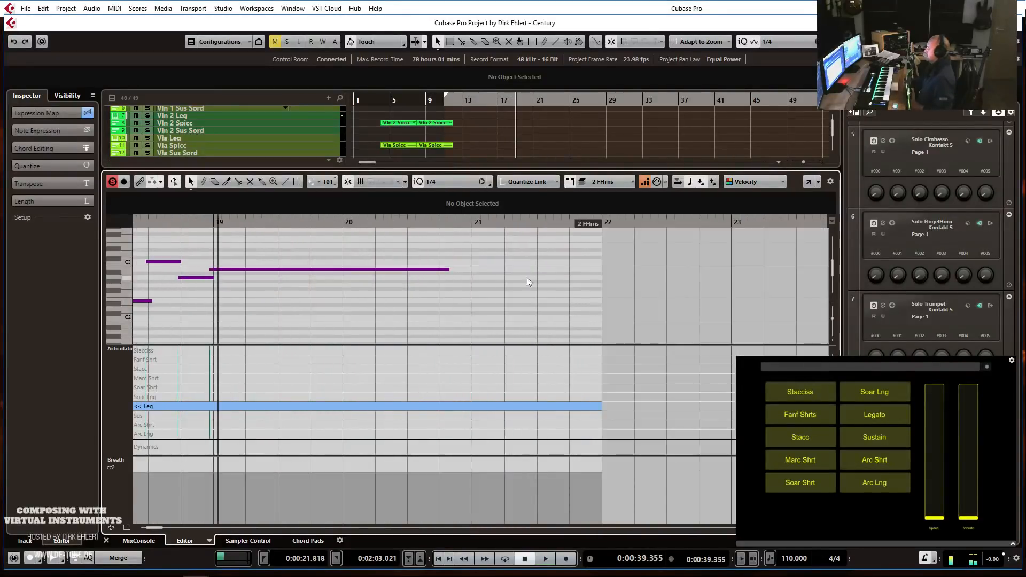
Draw a CC 2 dip in bar 18, with value 14 at 18.2.3.39 and 94 at 18.3.3.58.
scroll(405, 289, left, 2)
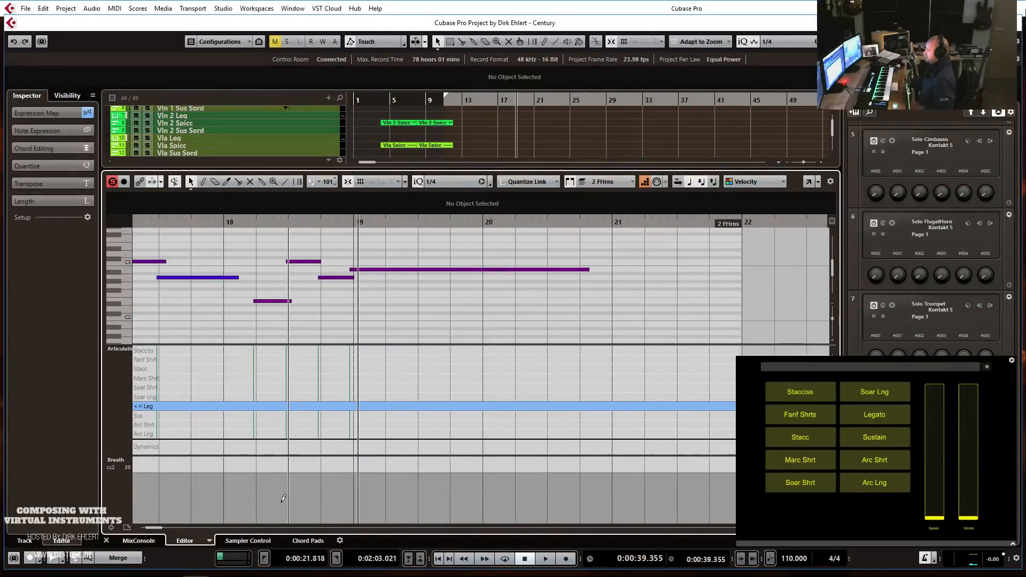
mouse_move(286, 490)
mouse_down()
mouse_move(288, 505)
mouse_move(275, 504)
mouse_move(321, 503)
mouse_move(307, 478)
mouse_move(316, 473)
mouse_move(307, 473)
mouse_up()
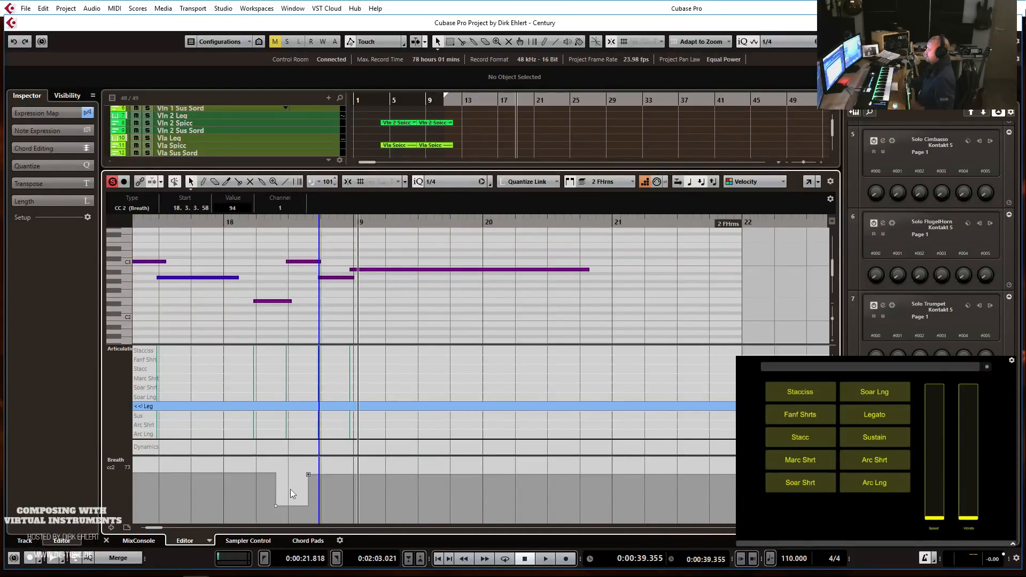
drag(275, 506, 275, 515)
Play bar 18 to check the drawn breath dip, and bring the whole horn part into view.
key(space)
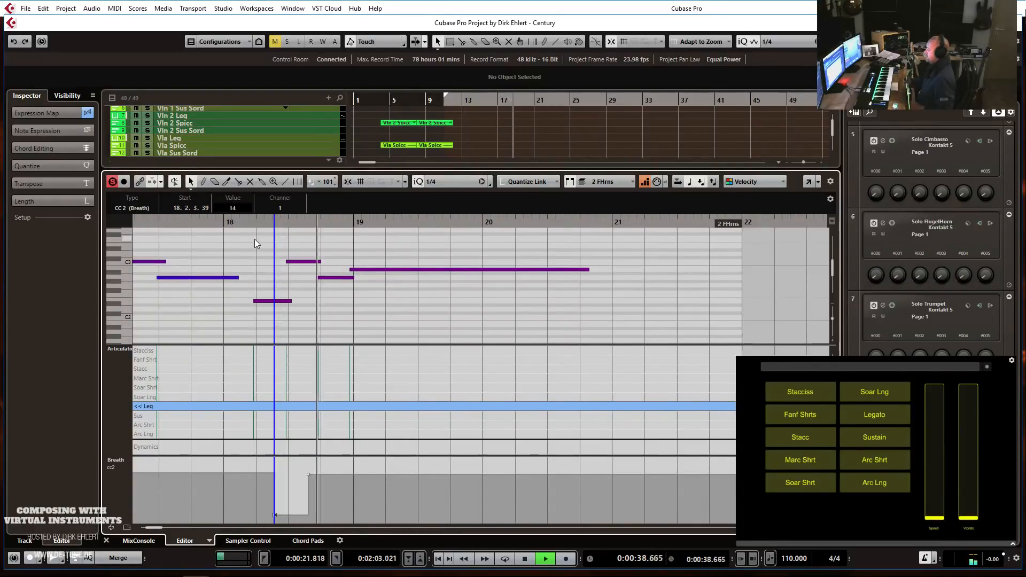
key(space)
key(g)
key(g)
key(g)
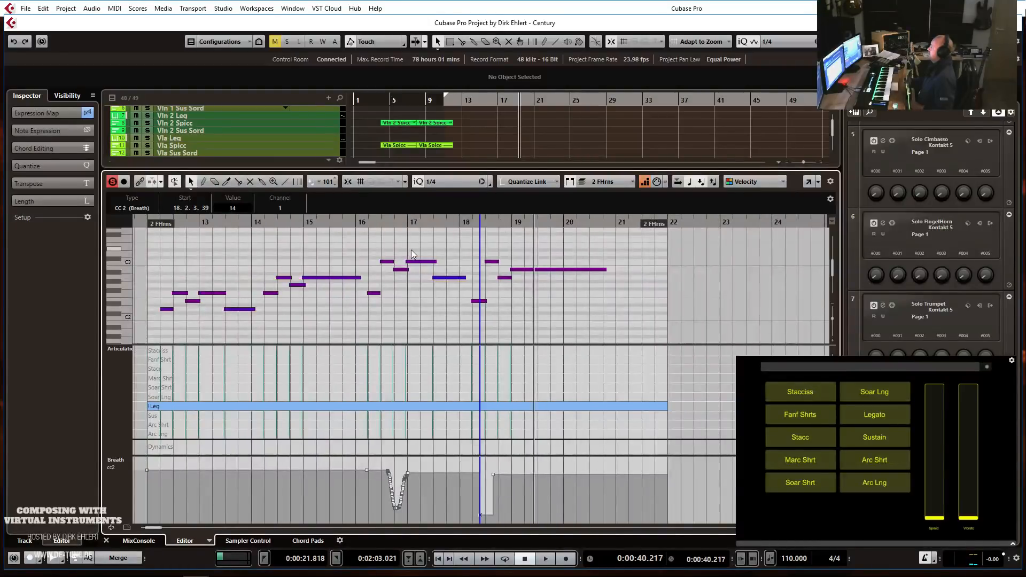
key(g)
key(g)
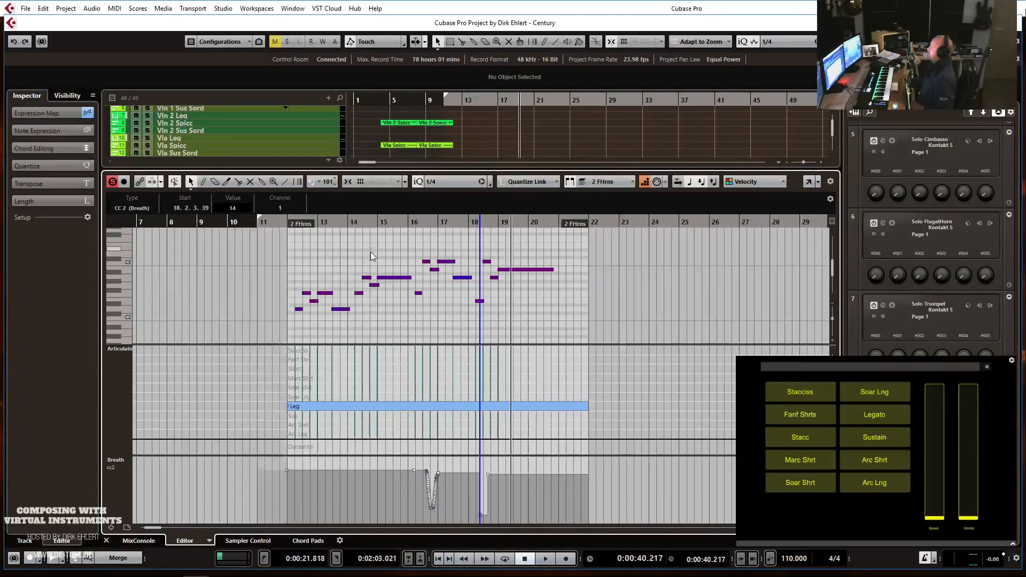
Close the key editor and play the full arrangement from bar 11 in the project view.
key(Return)
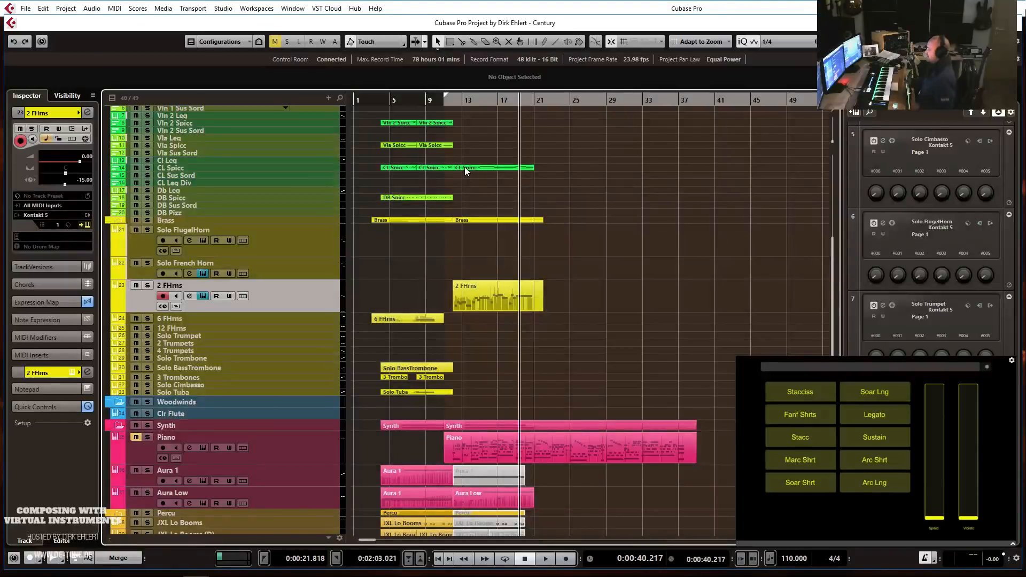
key(KP_1)
key(space)
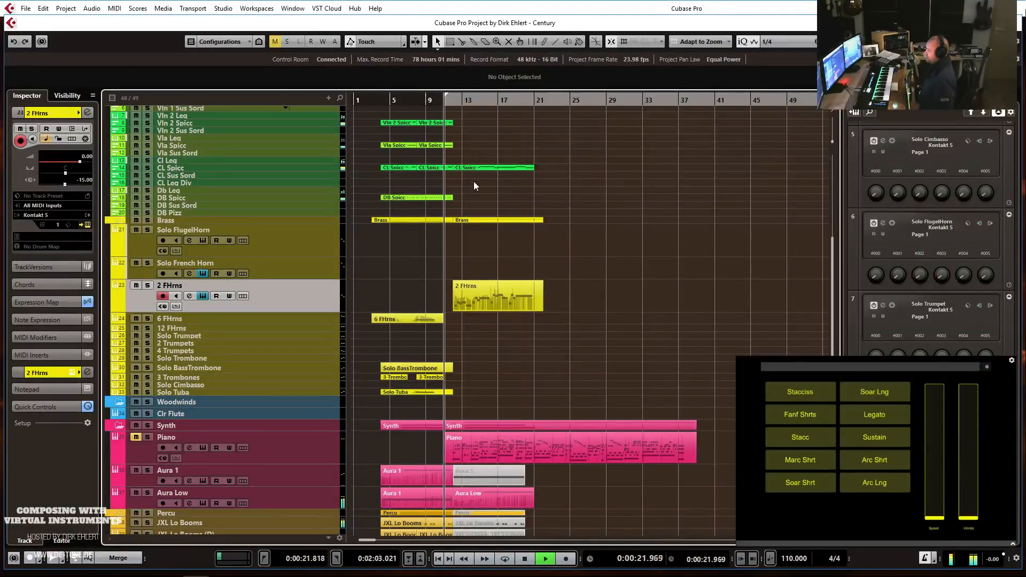
key(h)
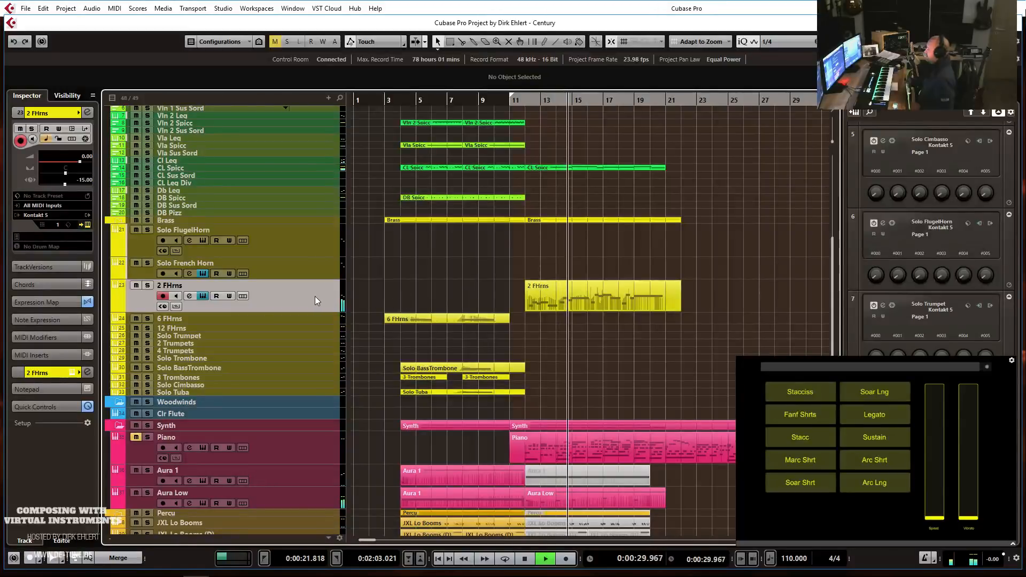
key(space)
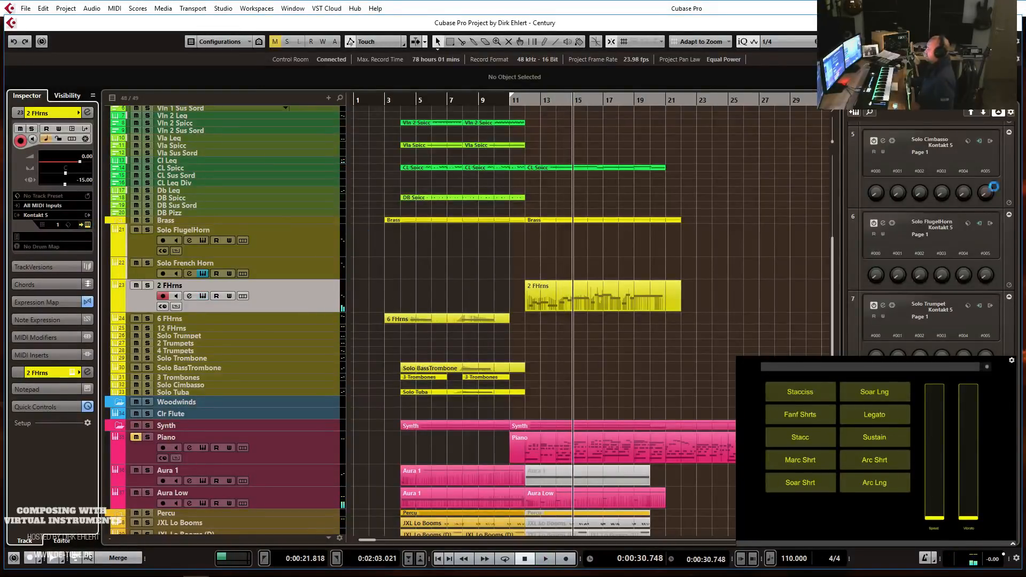
Inspect the 2 FHrns track's Kontakt instrument and the settings of its S1 Imager Stereo insert.
click(202, 296)
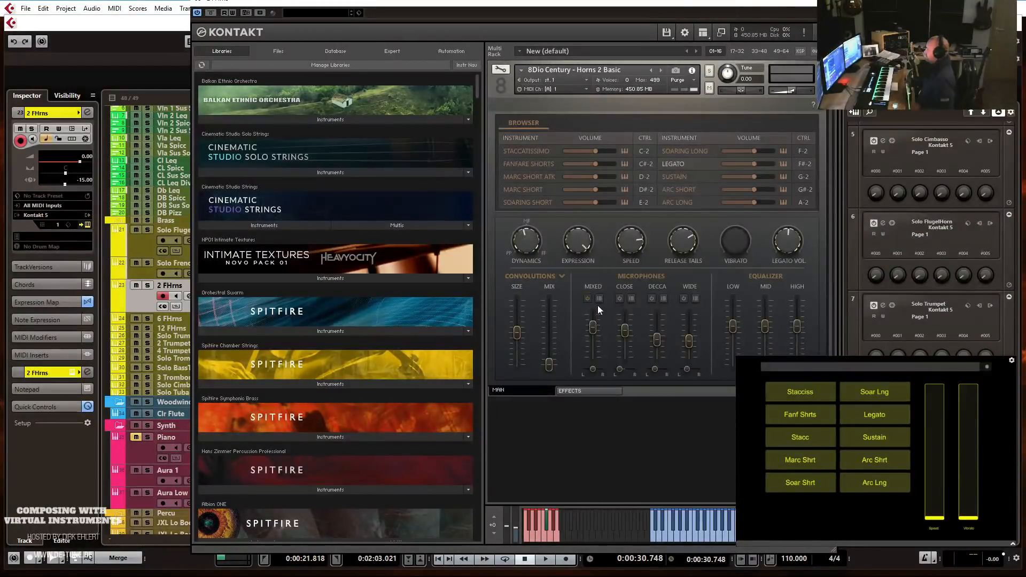
drag(510, 3, 1025, 33)
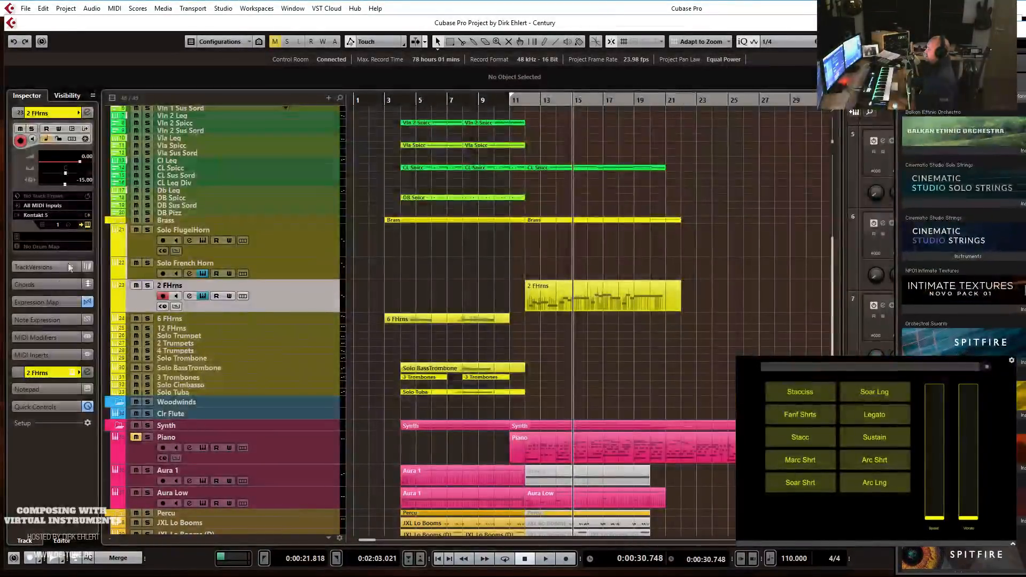
click(40, 302)
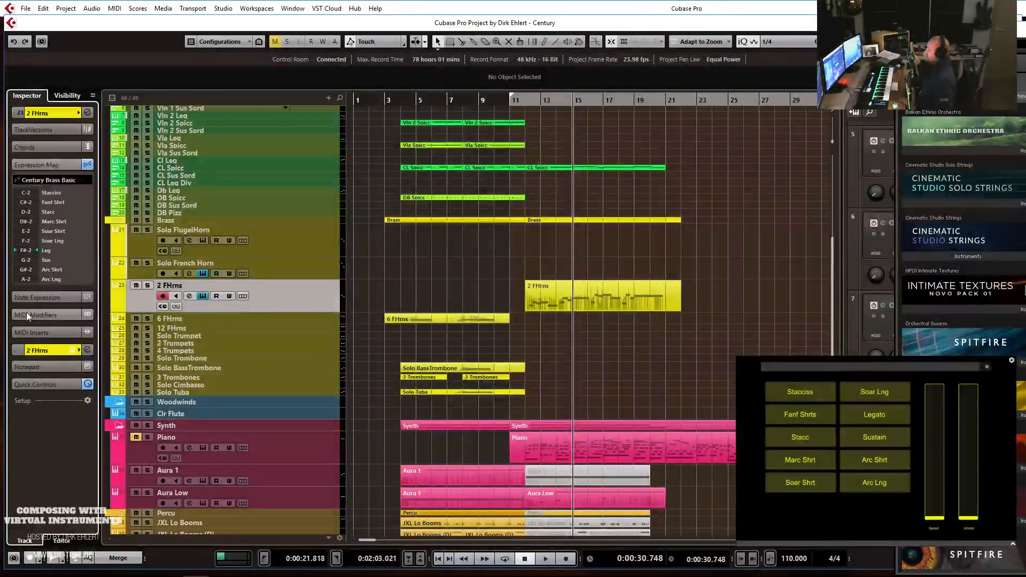
click(39, 348)
click(46, 248)
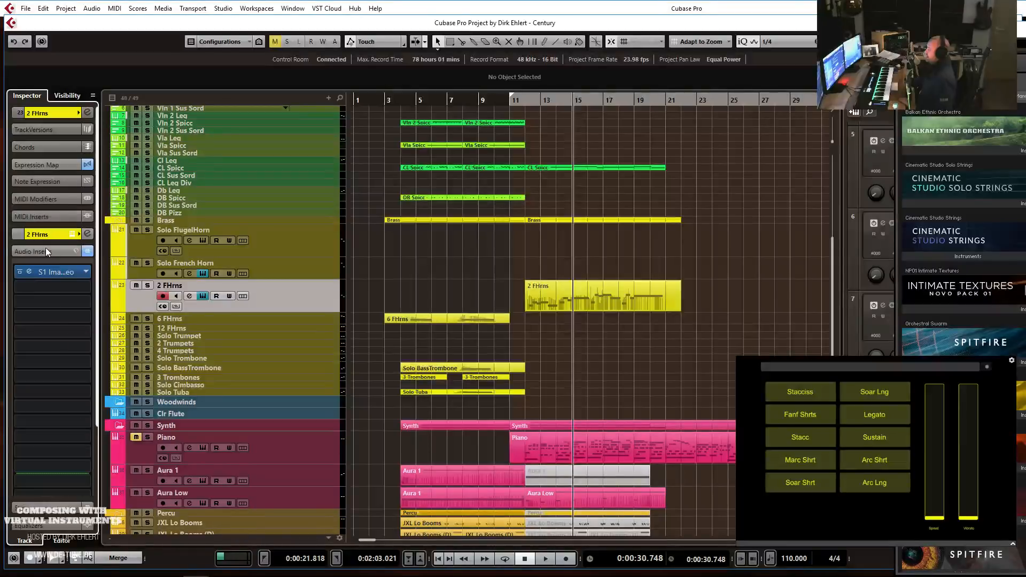
click(30, 275)
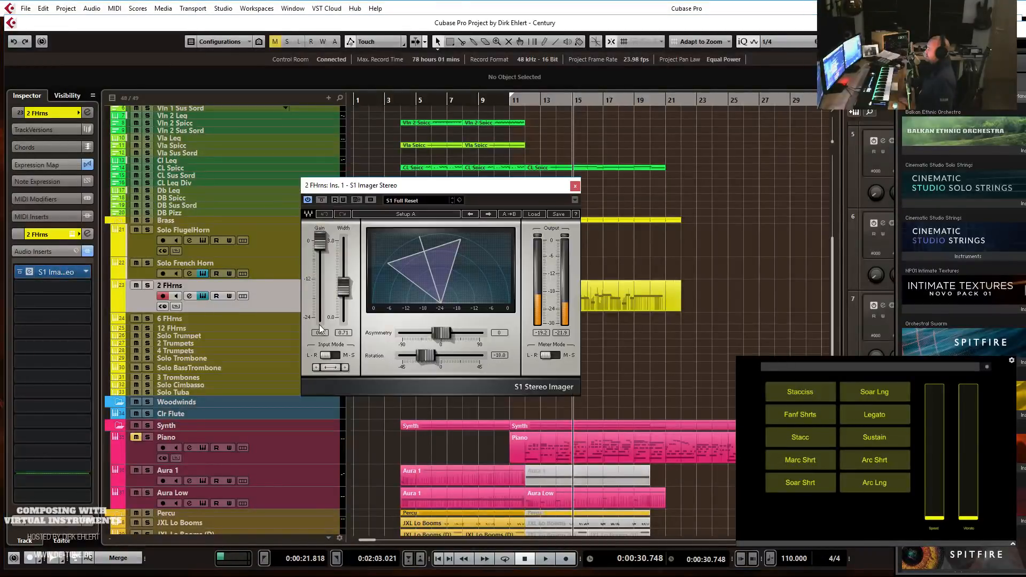
click(574, 187)
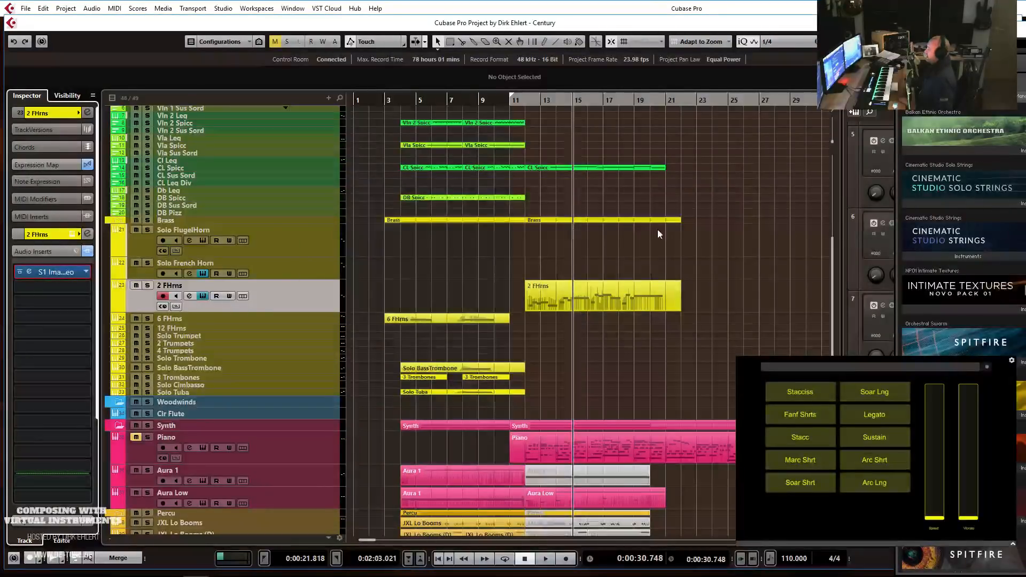
Bypass the S1 Imager Stereo insert on the 2 FHrns track and glance at its Kontakt instrument.
click(87, 273)
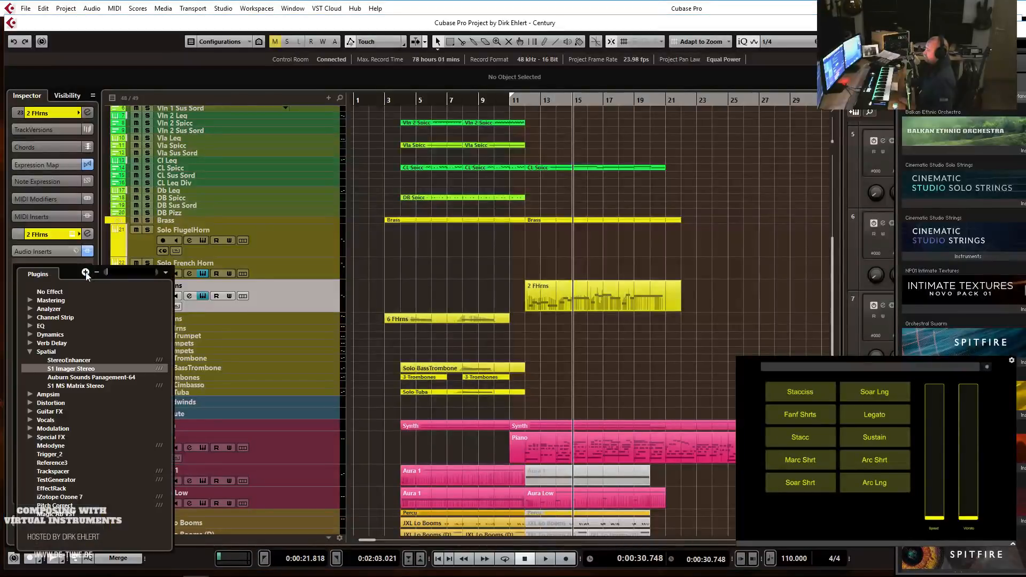
click(43, 249)
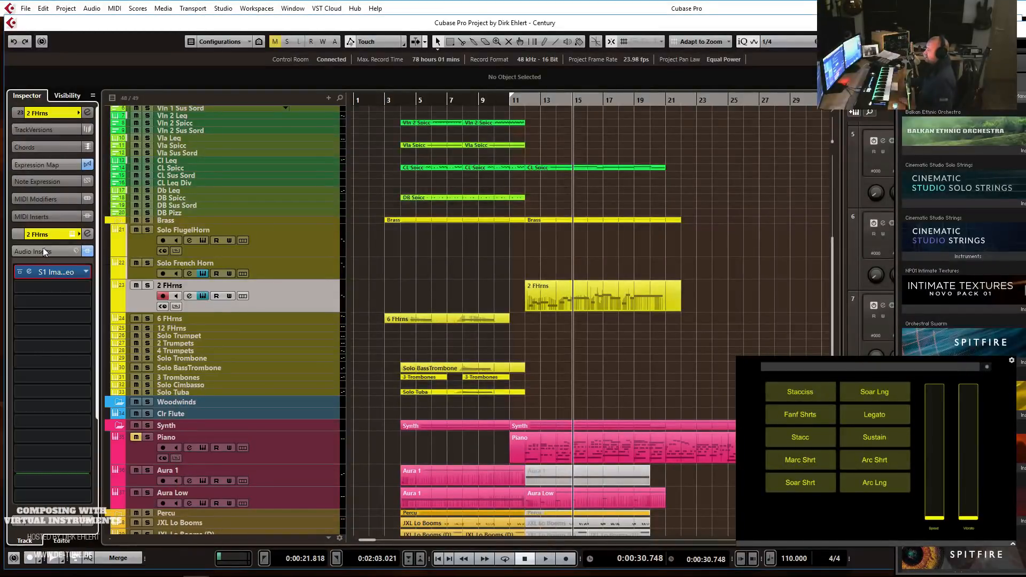
click(21, 272)
drag(1025, 32, 744, 5)
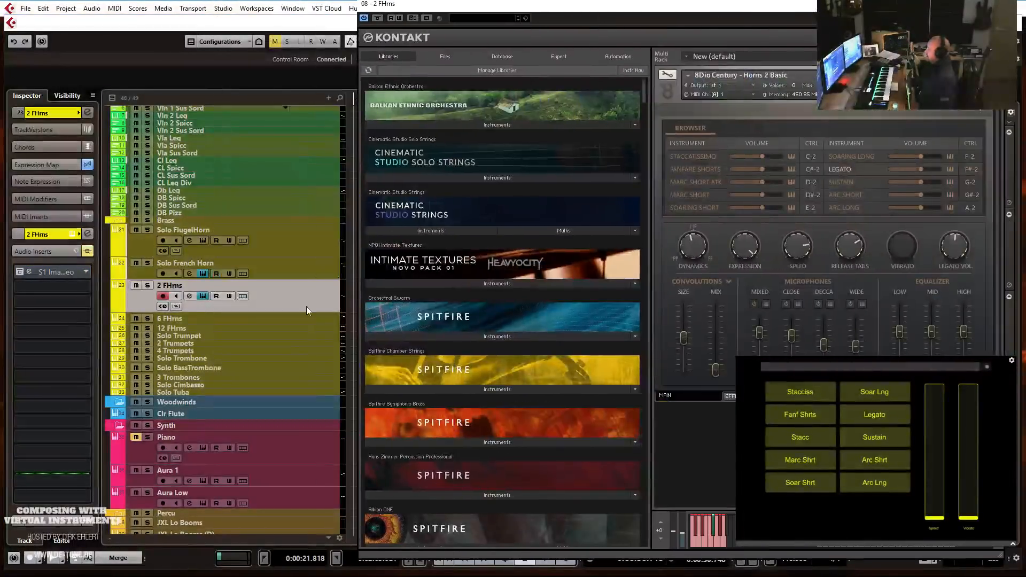
drag(522, 4, 1025, 57)
Set the locators to the 2 FHrns part and play it soloed with its Kontakt window in view.
drag(507, 292, 682, 271)
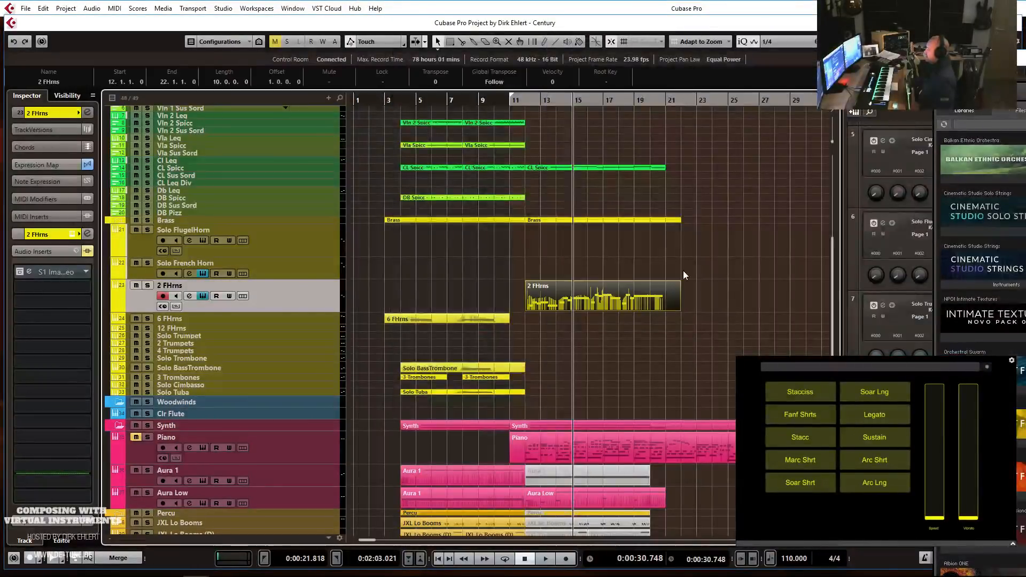
key(p)
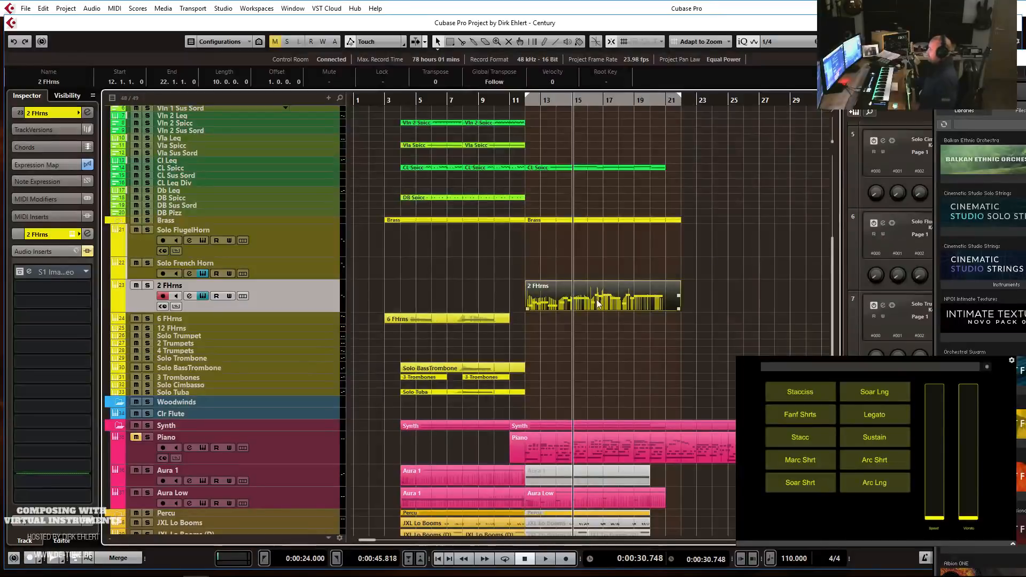
key(s)
key(space)
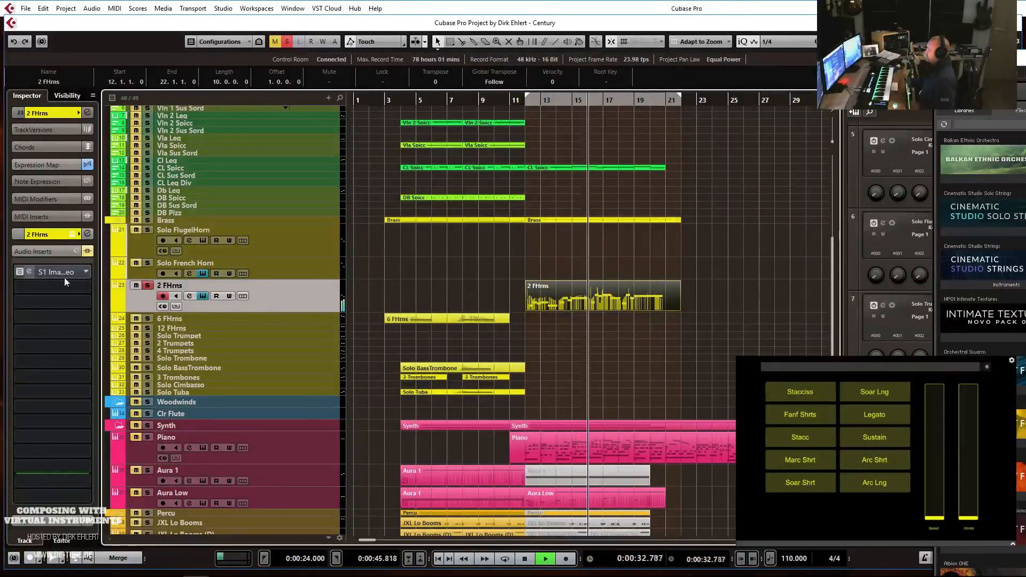
drag(1022, 57, 342, 17)
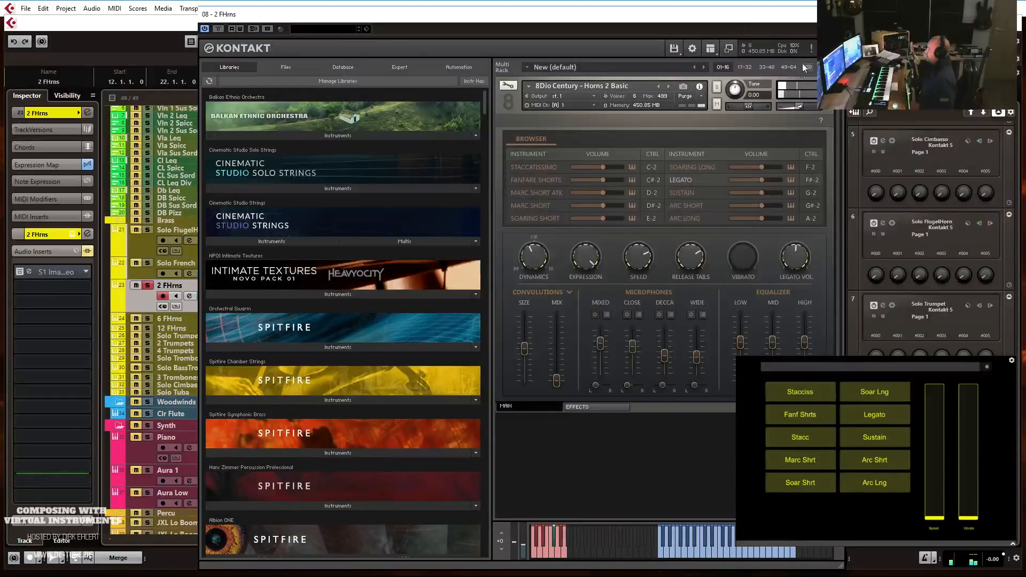
Close the Kontakt window, take the 2 FHrns track out of solo and play the arrangement from bar 12.
click(833, 15)
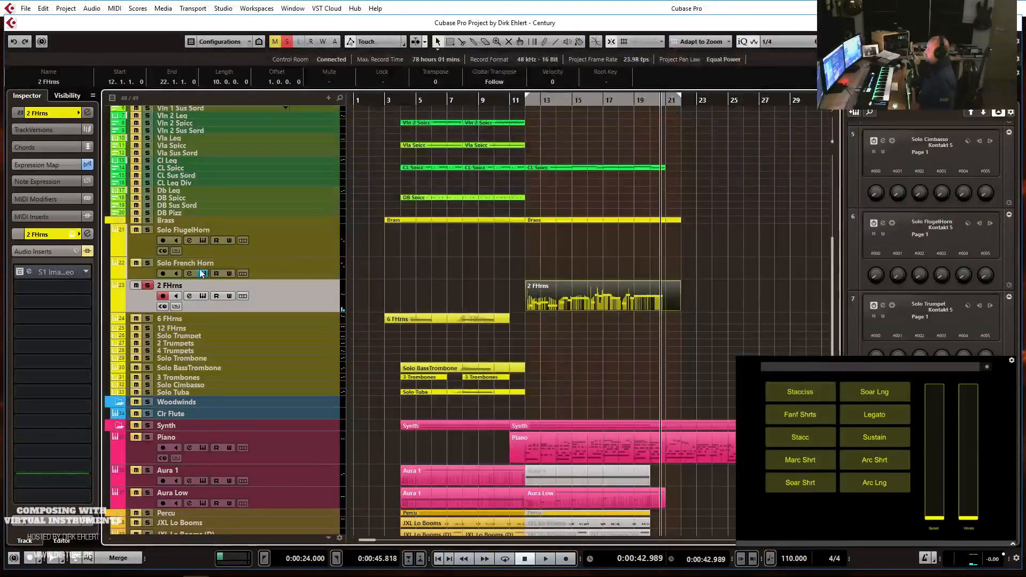
click(147, 286)
key(KP_1)
key(space)
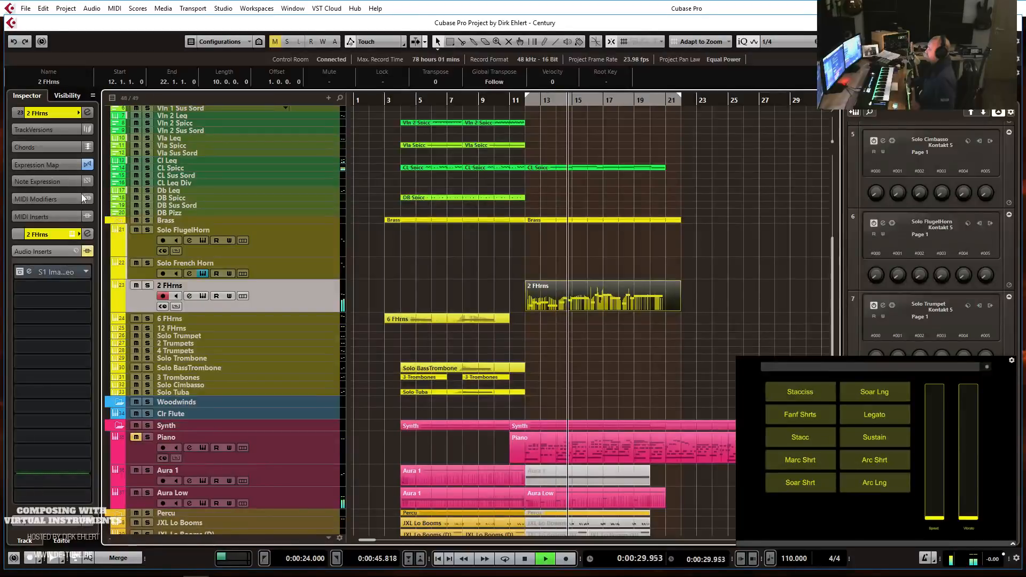
View the 2 FHrns Kontakt instrument during playback, then stop and shorten the 2 FHrns part to end at bar 21.
click(72, 234)
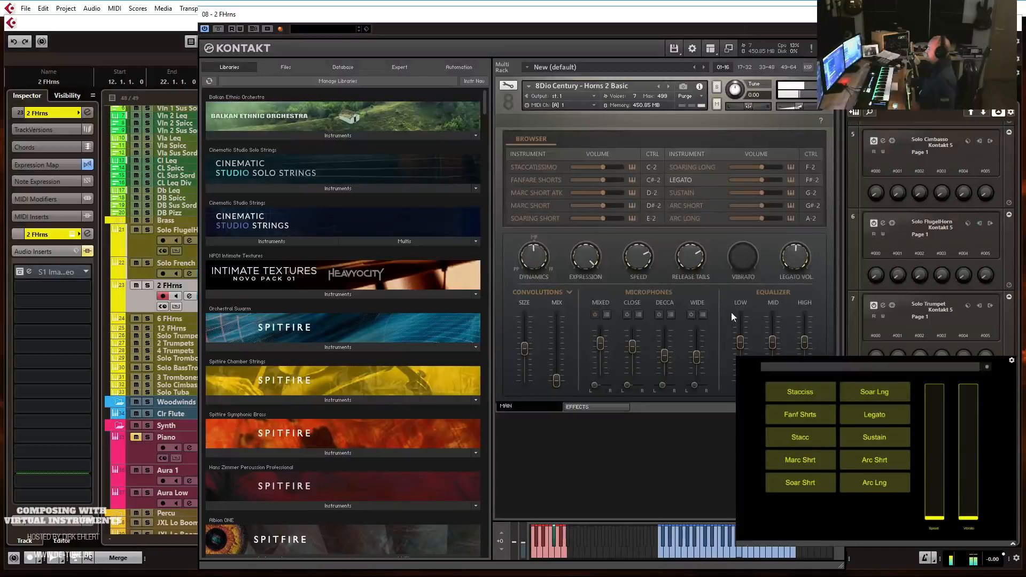
click(832, 15)
key(space)
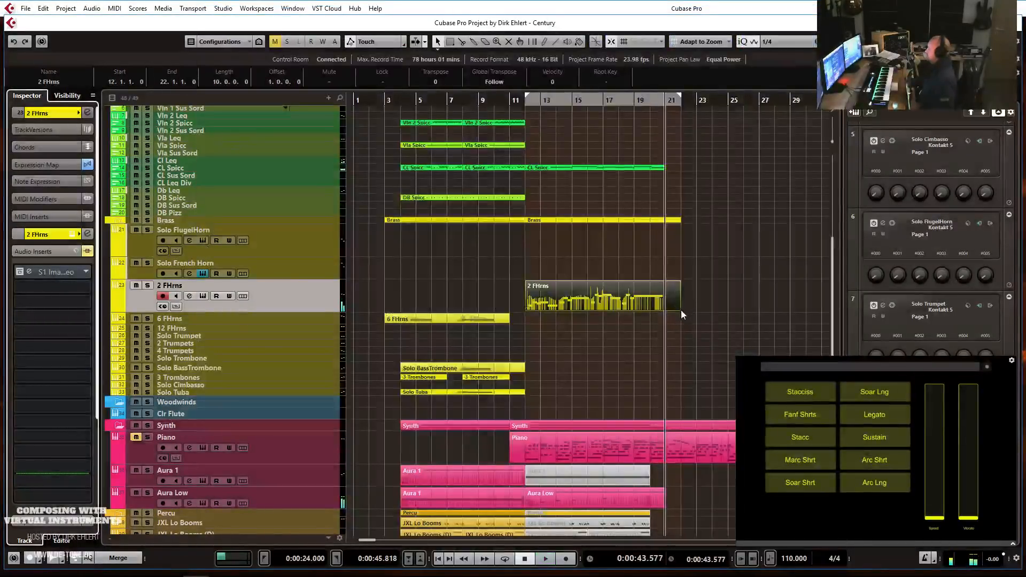
drag(681, 309, 664, 309)
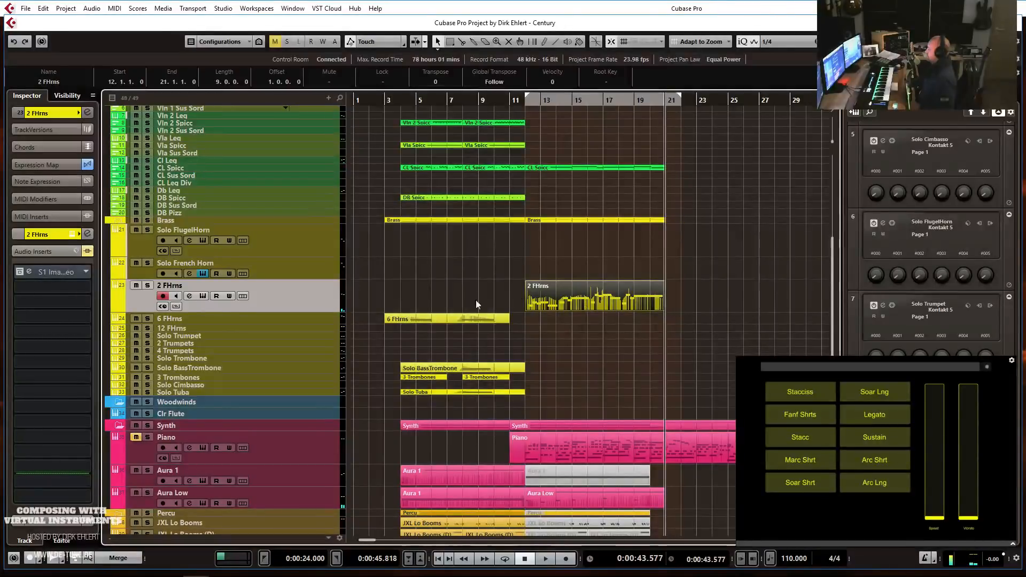
Bypass the S1 Imager Stereo insert on the Solo Tuba track and look over its Kontakt instrument.
click(198, 391)
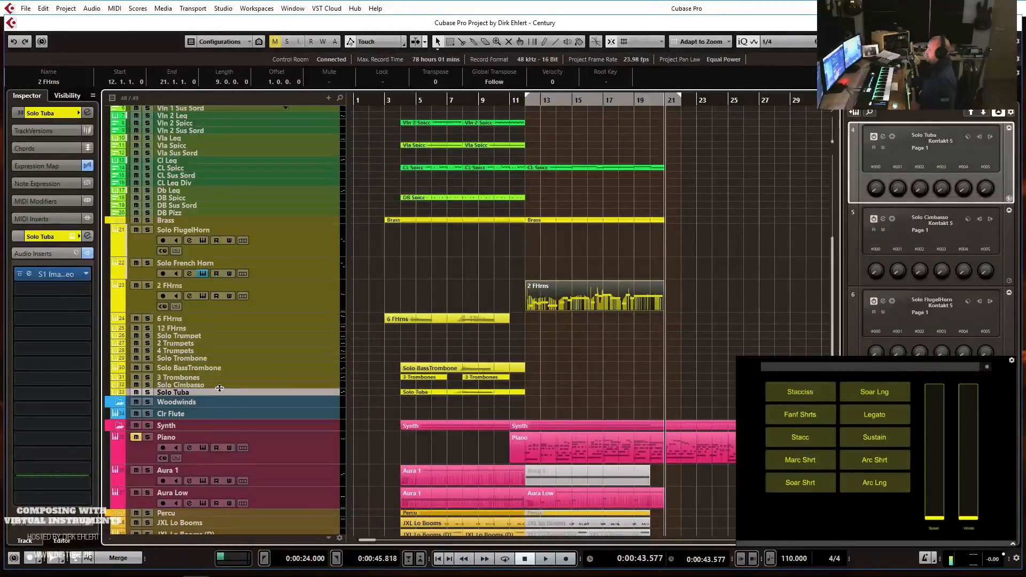
click(20, 274)
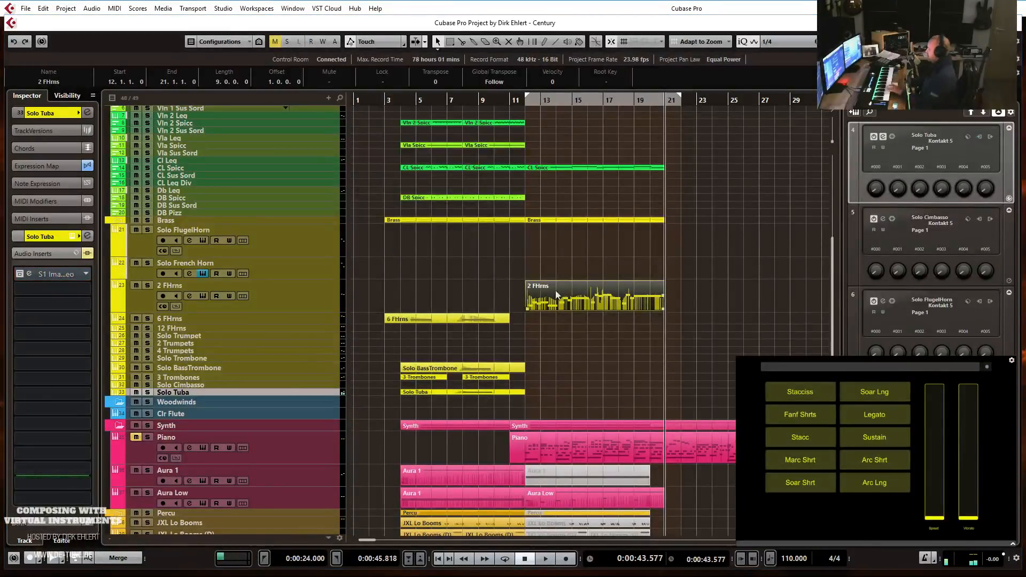
drag(1025, 25, 230, 5)
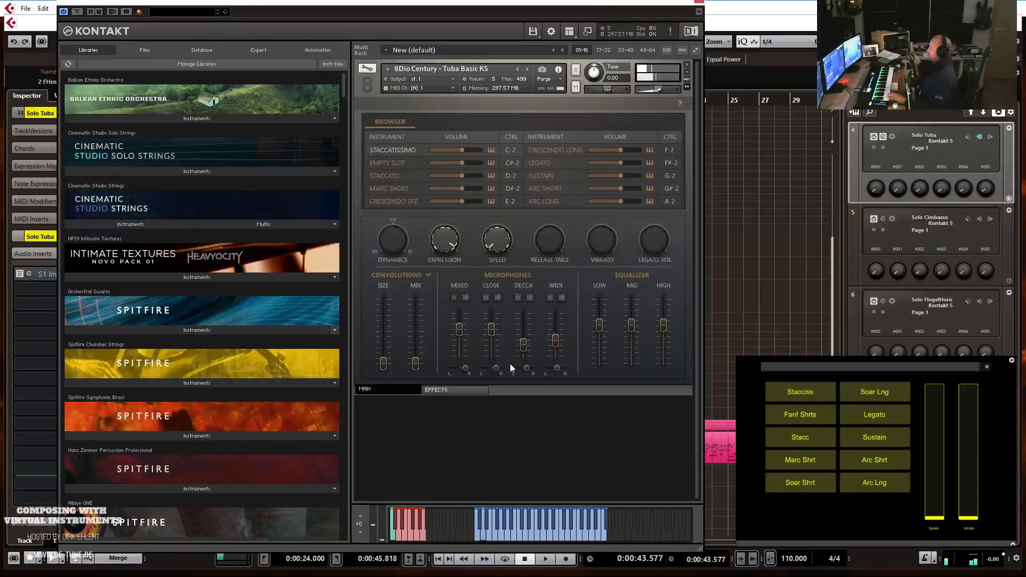
click(645, 8)
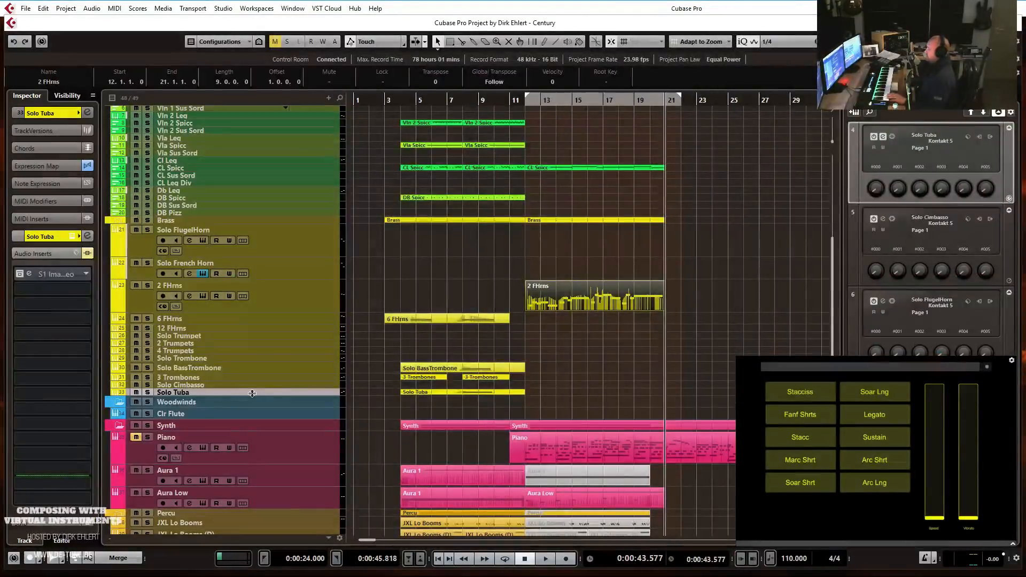
Return the cursor to bar 12 and collapse the 2 FHrns track to its minimum height with nothing selected.
key(KP_1)
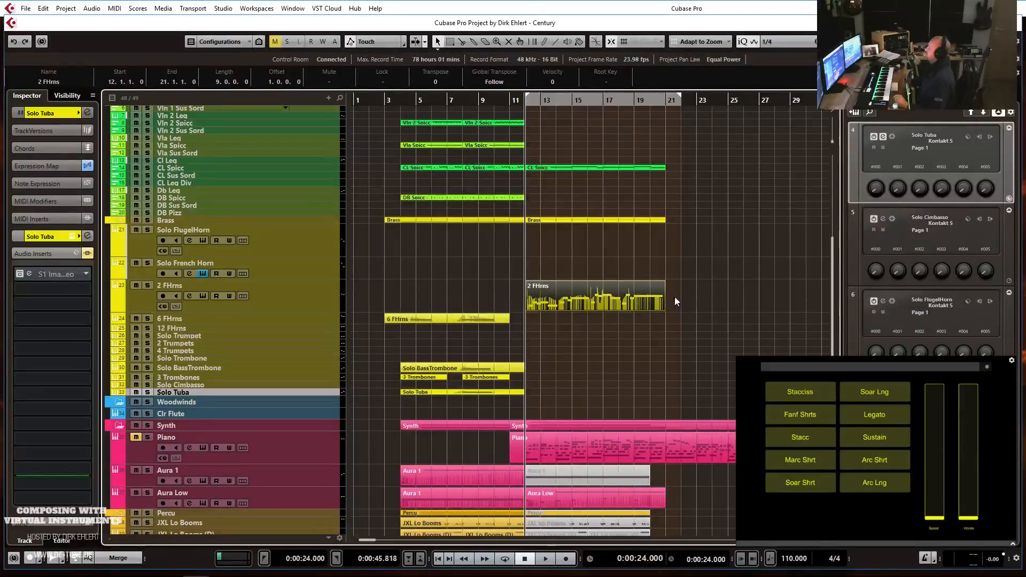
click(716, 295)
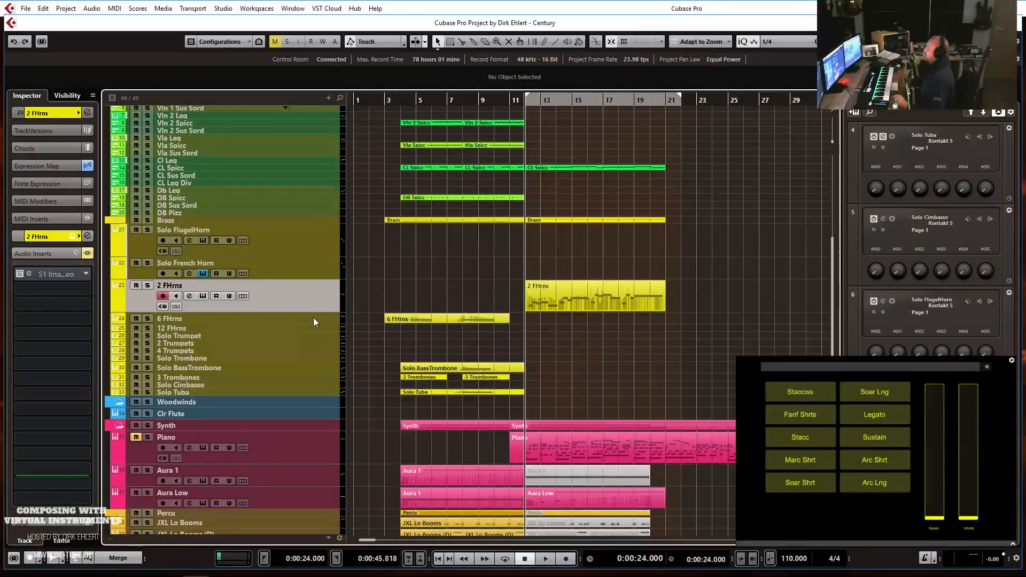
drag(309, 304, 309, 291)
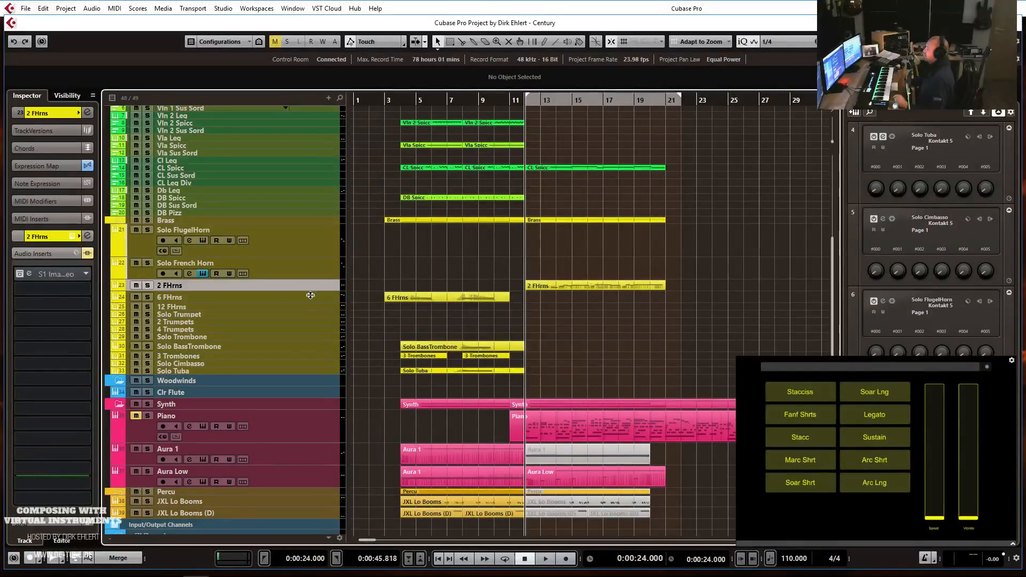
Start and stop a recording on the Solo Tuba track, and move the left locator and cursor to bar 11.
click(241, 370)
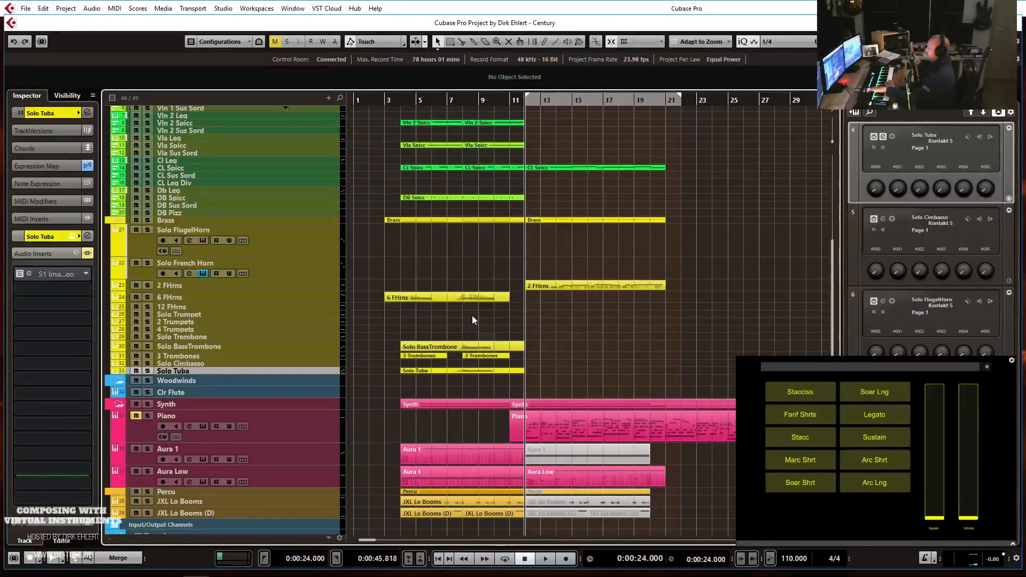
key(KP_Multiply)
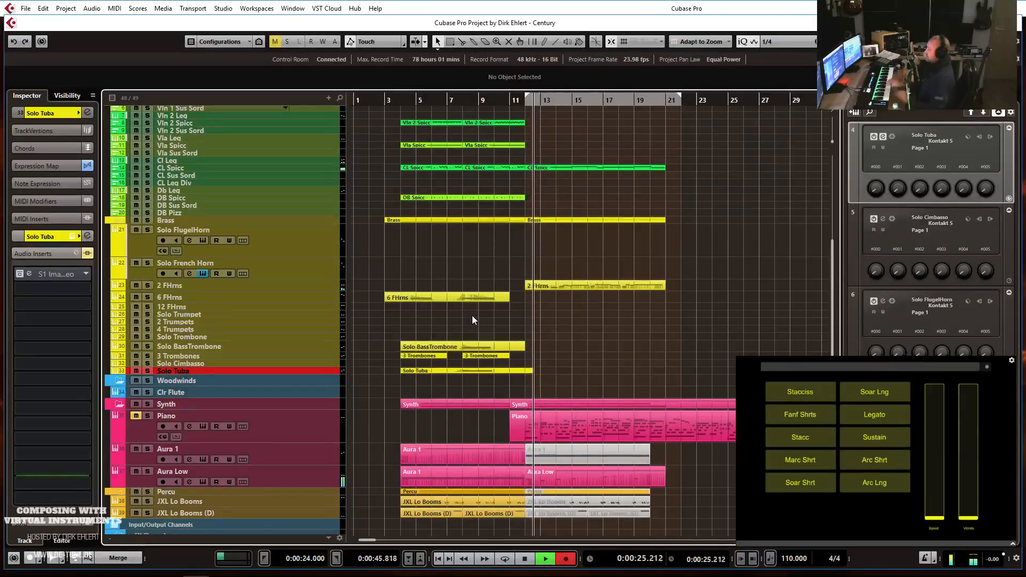
key(space)
drag(528, 97, 513, 101)
key(KP_1)
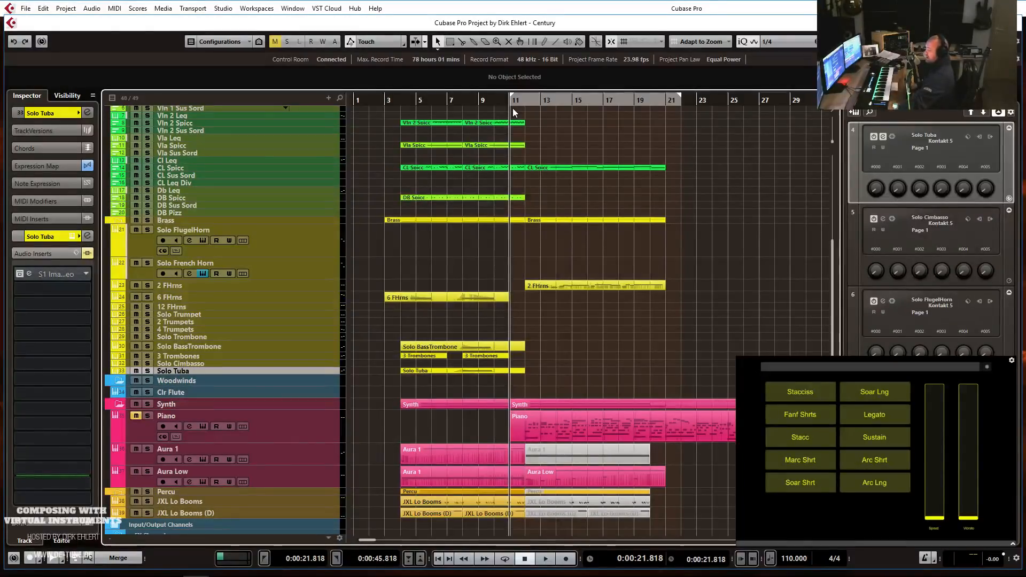
Record a tuba line on the Solo Tuba track from bar 11 to about bar 21.
key(KP_Multiply)
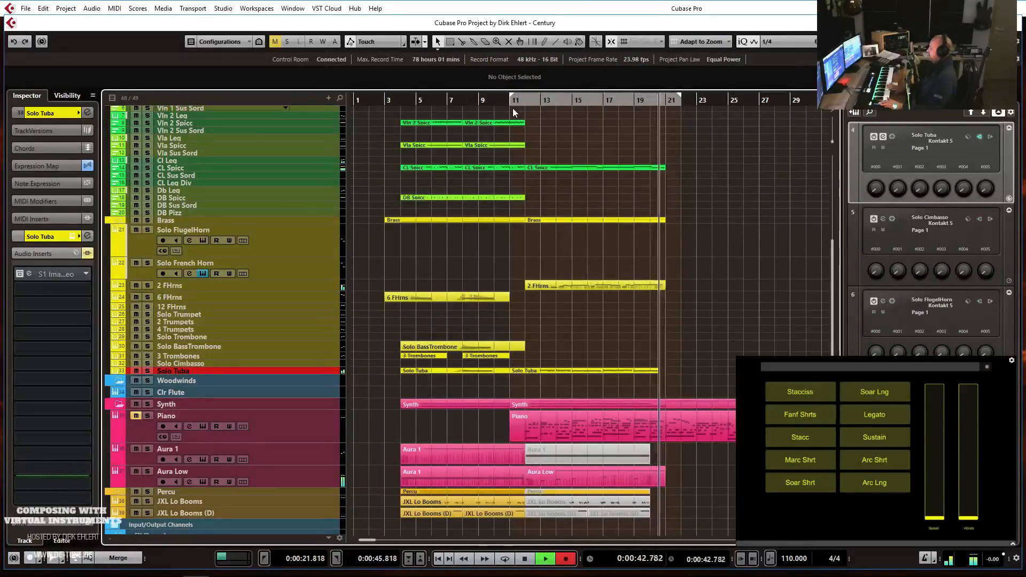
key(space)
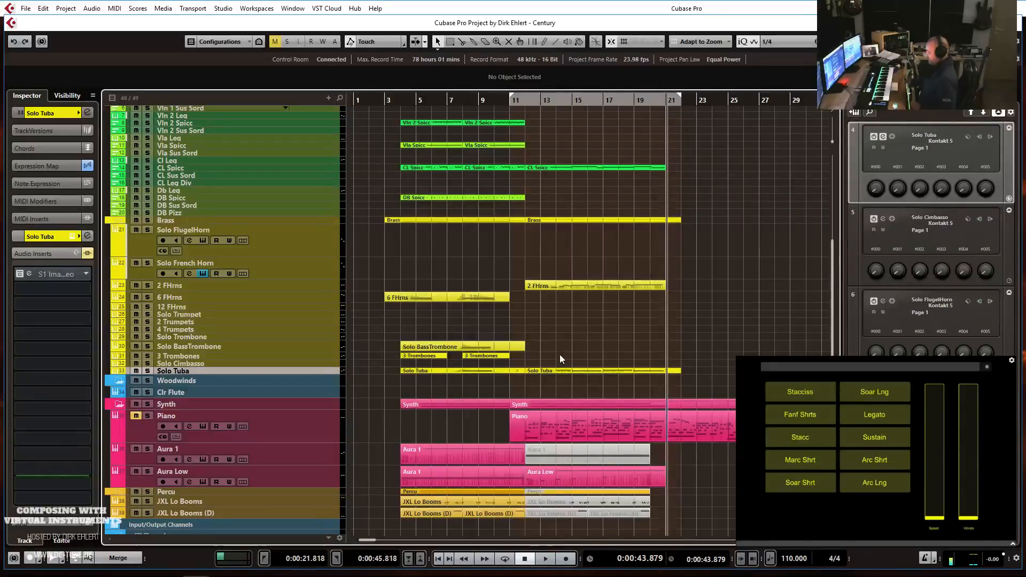
Open the newly recorded Solo Tuba part starting at bar 12 in the Key Editor.
click(553, 370)
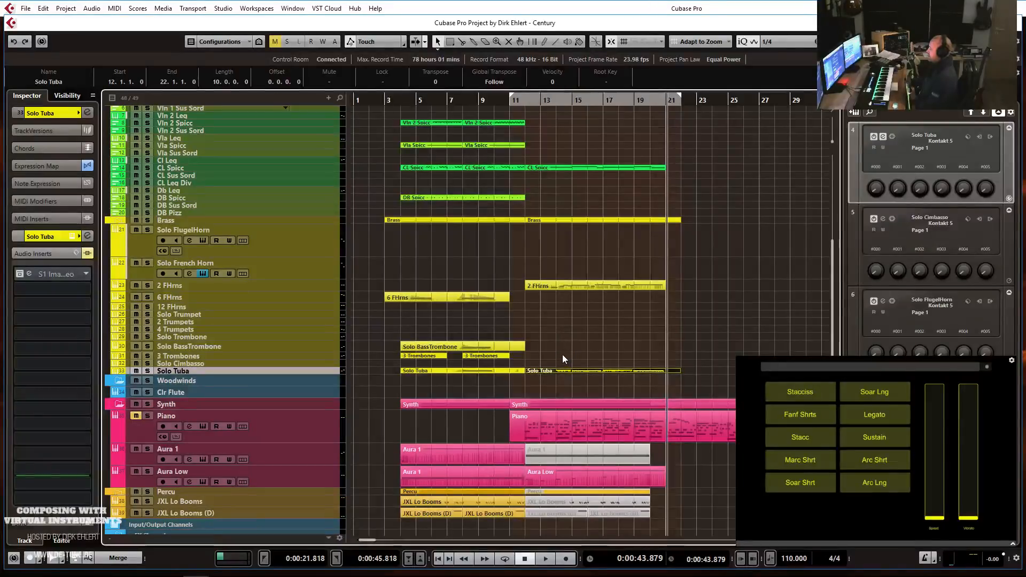
drag(559, 354, 599, 390)
key(Return)
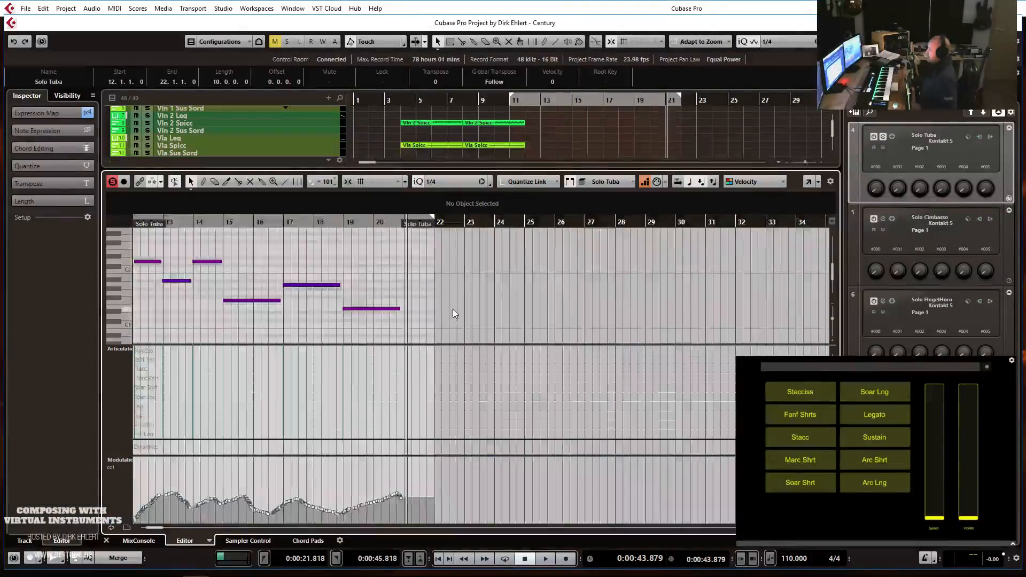
scroll(453, 308, left, 4)
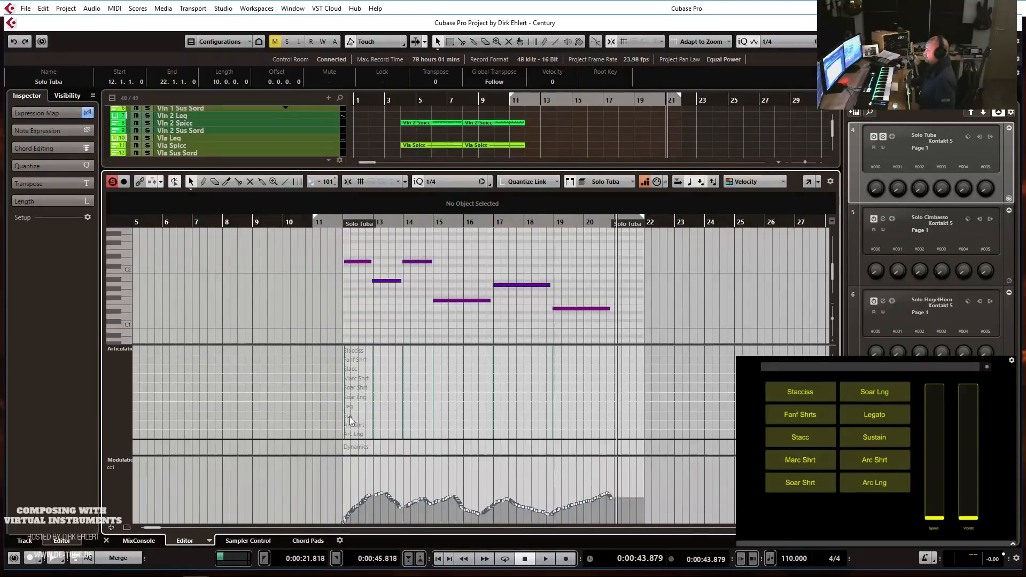
Insert the Sus articulation at the start of bar 12 in the Solo Tuba part, audition it briefly and close the editor.
drag(347, 411, 345, 410)
click(346, 183)
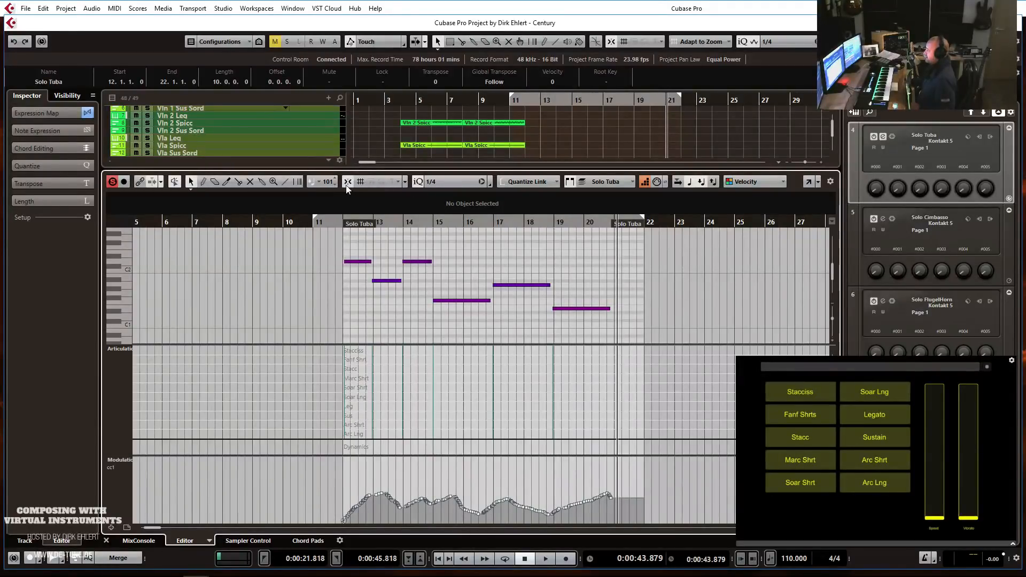
click(348, 415)
key(h)
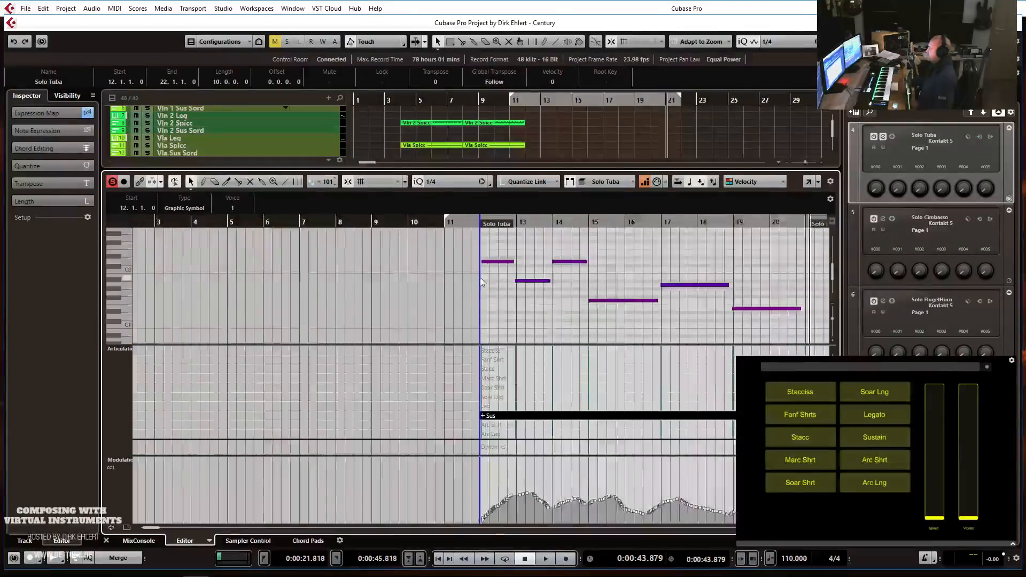
key(h)
key(space)
key(space)
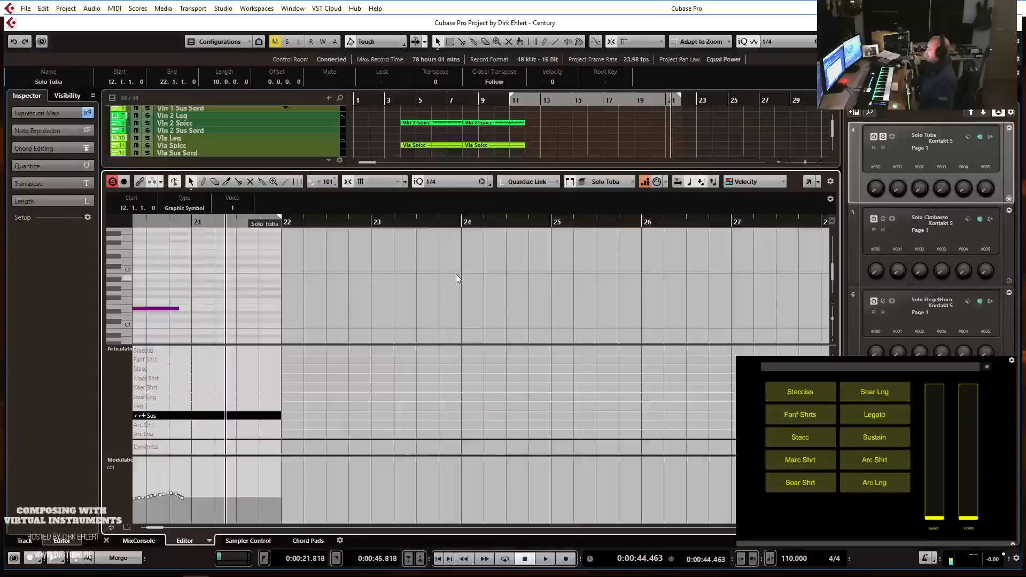
scroll(456, 274, left, 3)
scroll(413, 278, left, 3)
key(Return)
Open the 2 FHrns and second Solo Tuba parts together in the Key Editor and play them from bar 12.
drag(693, 379, 577, 268)
key(Return)
scroll(408, 297, left, 3)
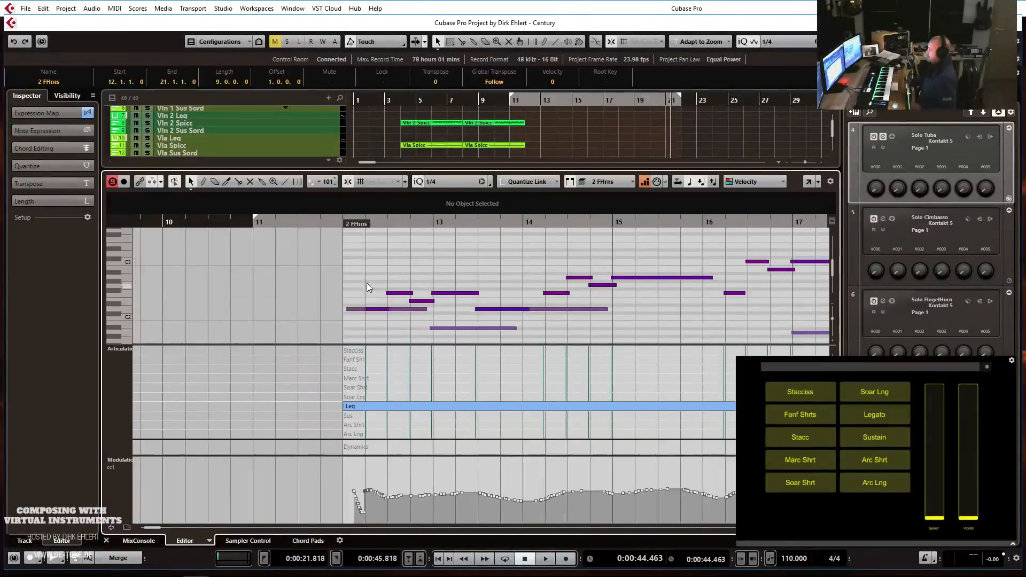
click(343, 221)
key(space)
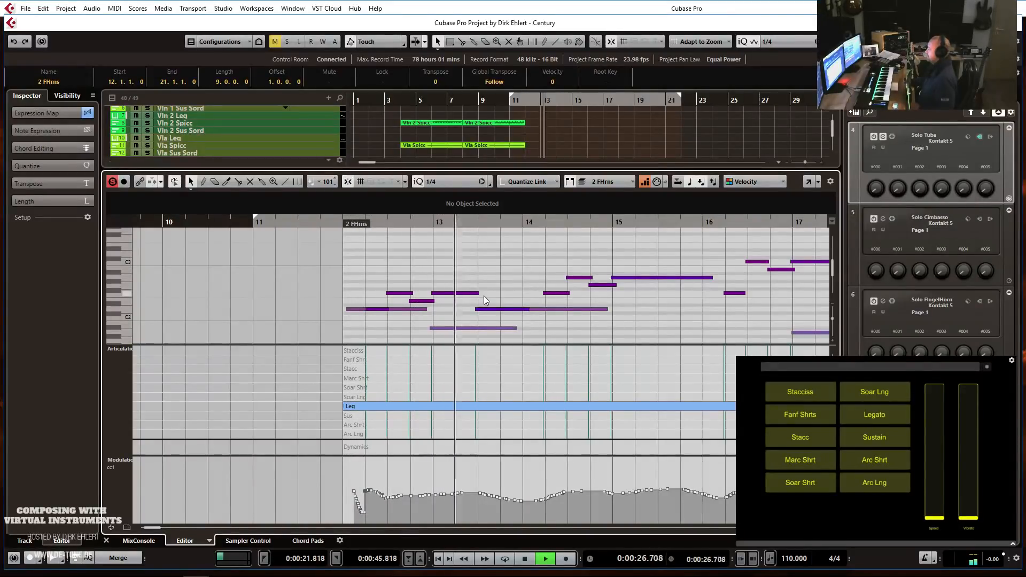
key(space)
Make Solo Tuba the active part and quantize its notes towards the 1/4 grid.
click(471, 327)
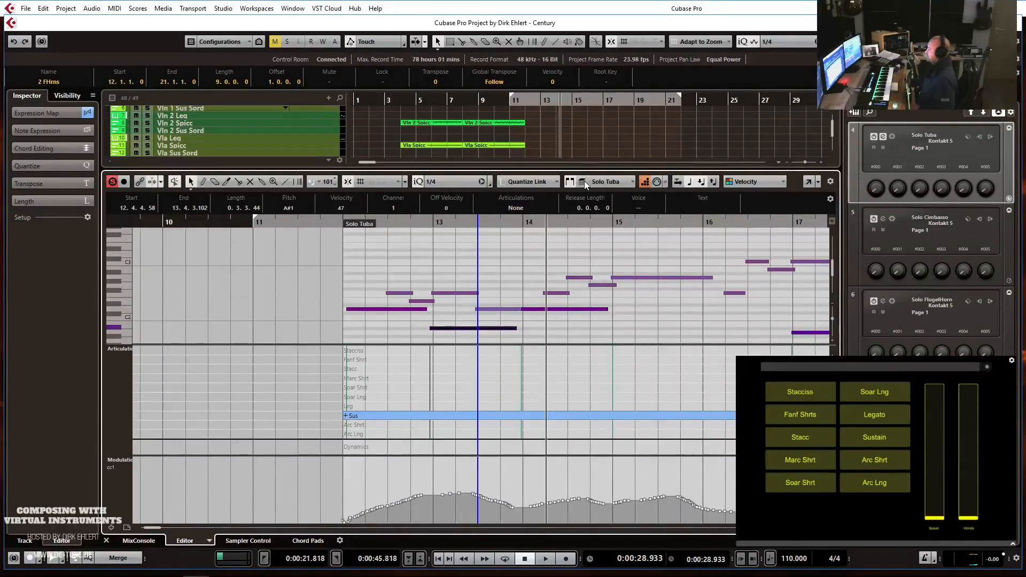
click(506, 259)
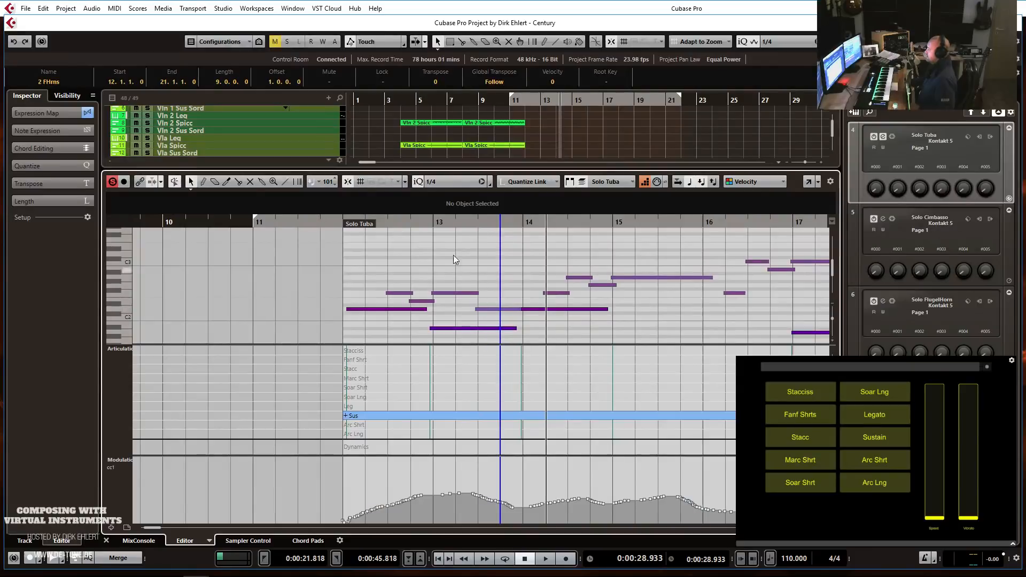
click(419, 184)
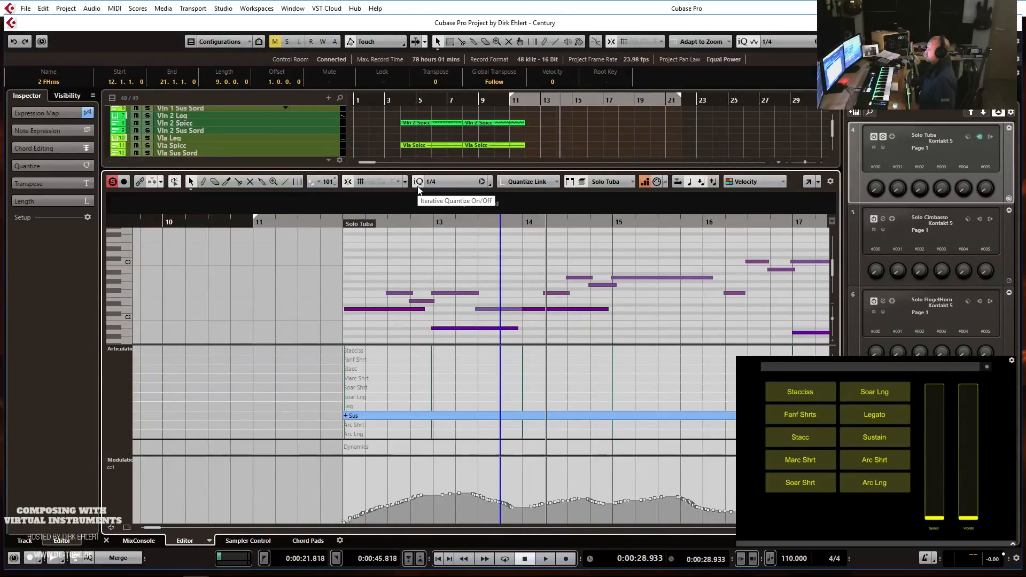
Play the quantized tuba notes against the horns from bar 12 to bar 20, and close the editor.
click(336, 220)
key(space)
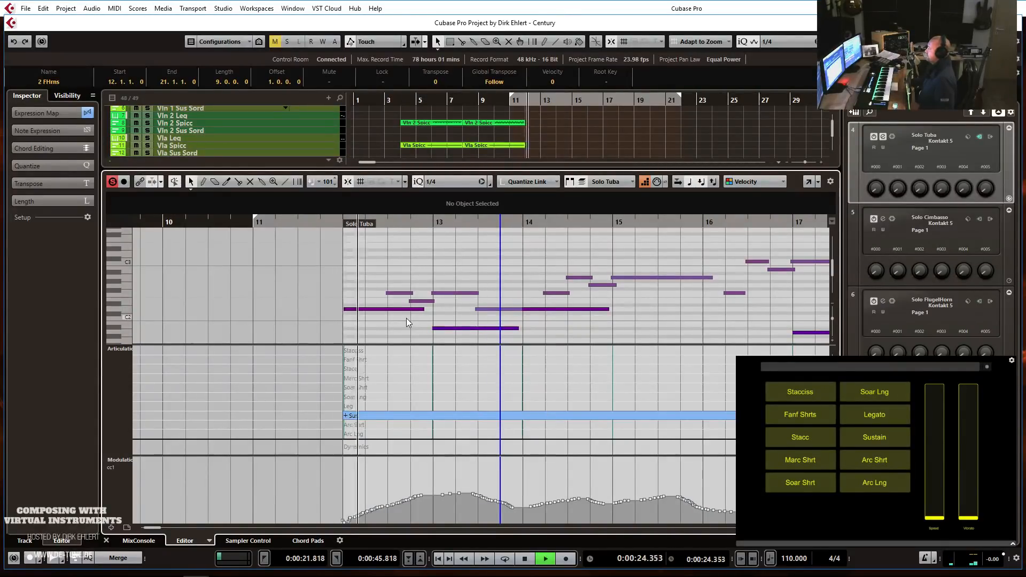
key(g)
key(g)
key(g)
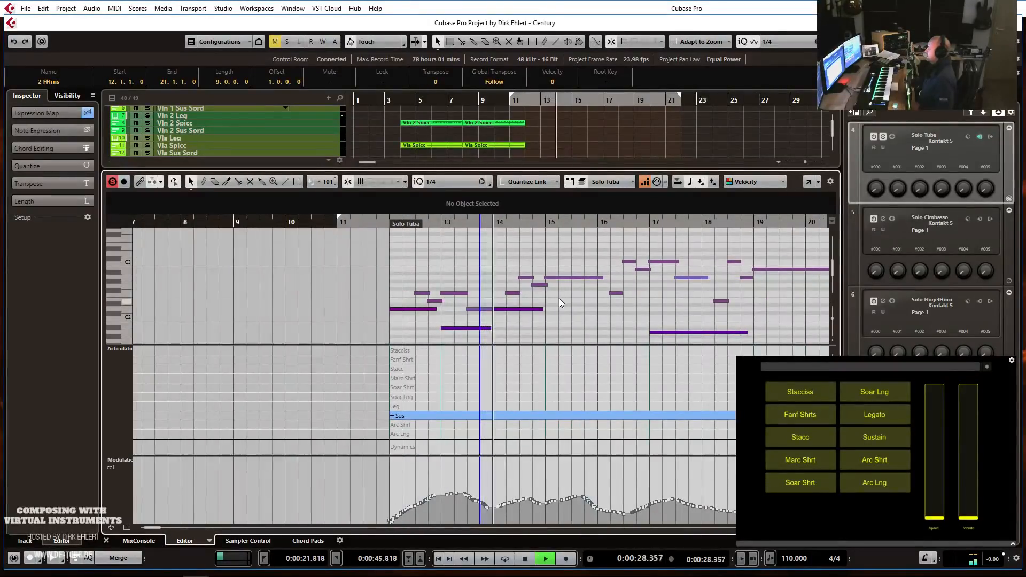
key(h)
key(h)
key(h)
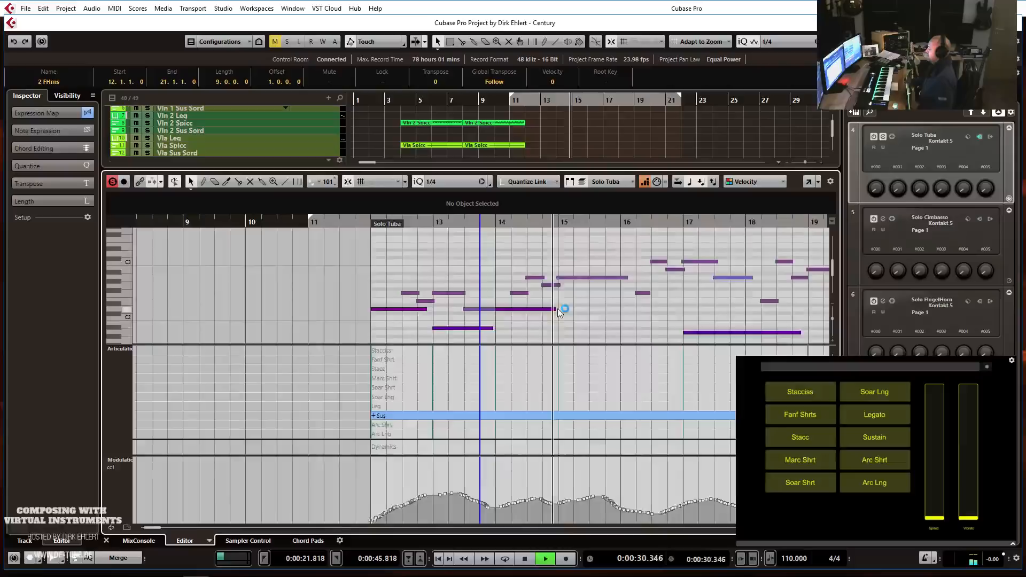
scroll(635, 302, down, 2)
key(g)
key(g)
key(g)
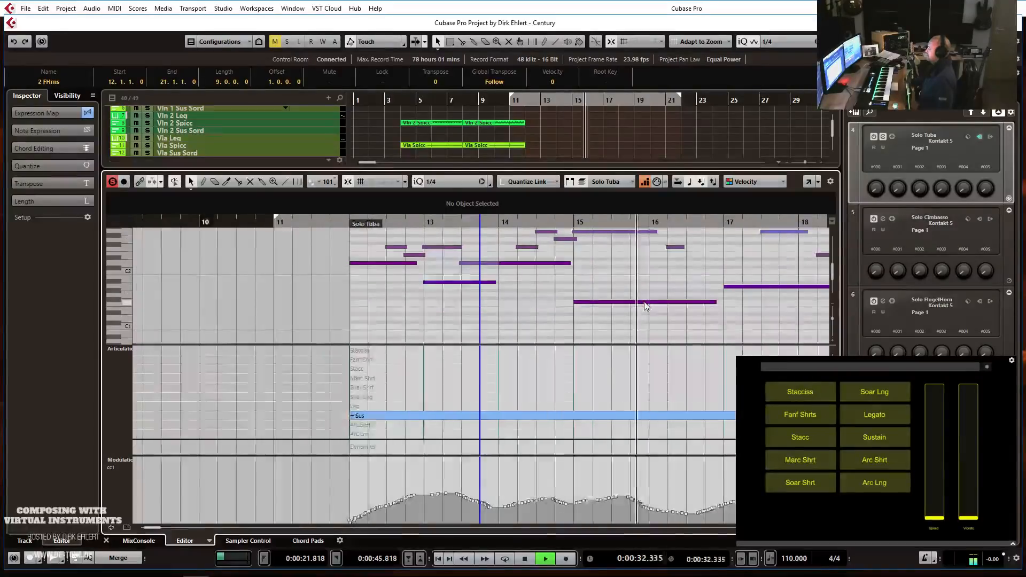
key(g)
key(g)
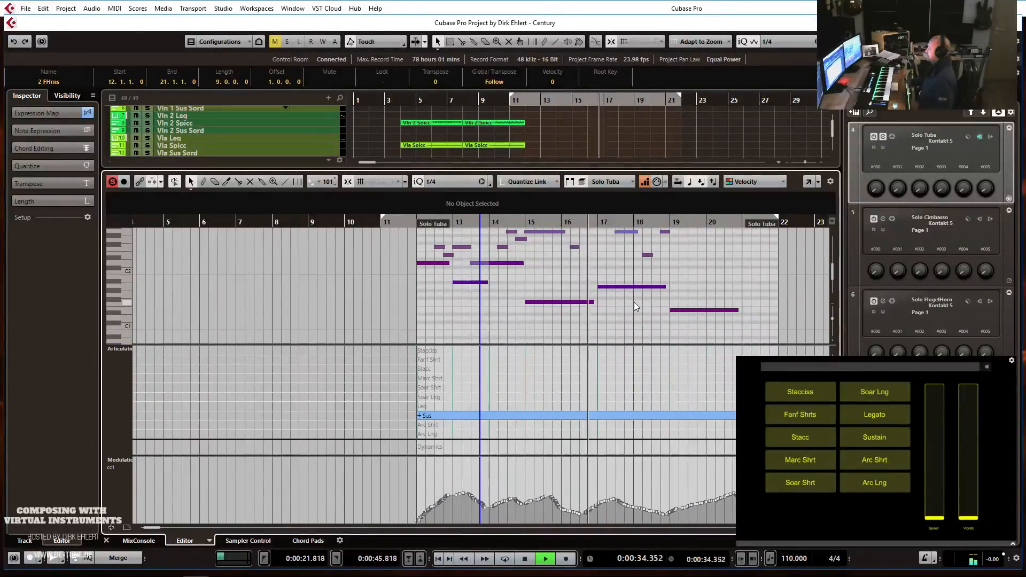
key(h)
key(h)
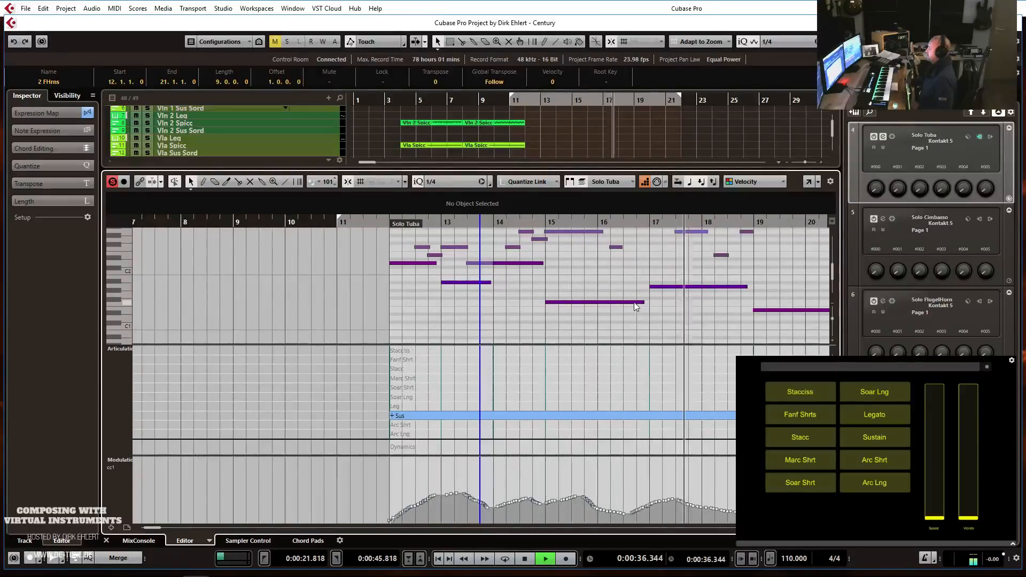
key(g)
key(g)
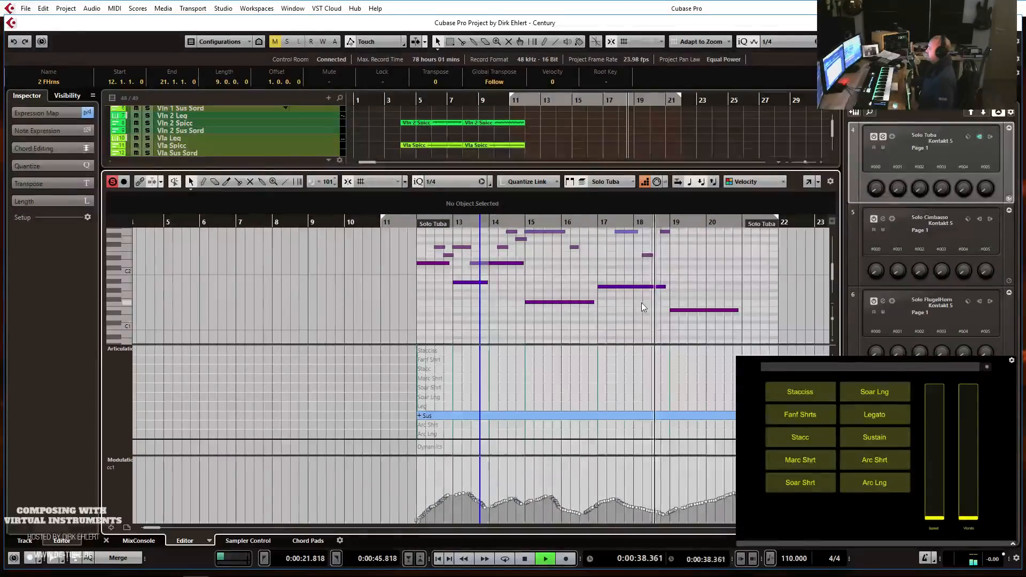
key(g)
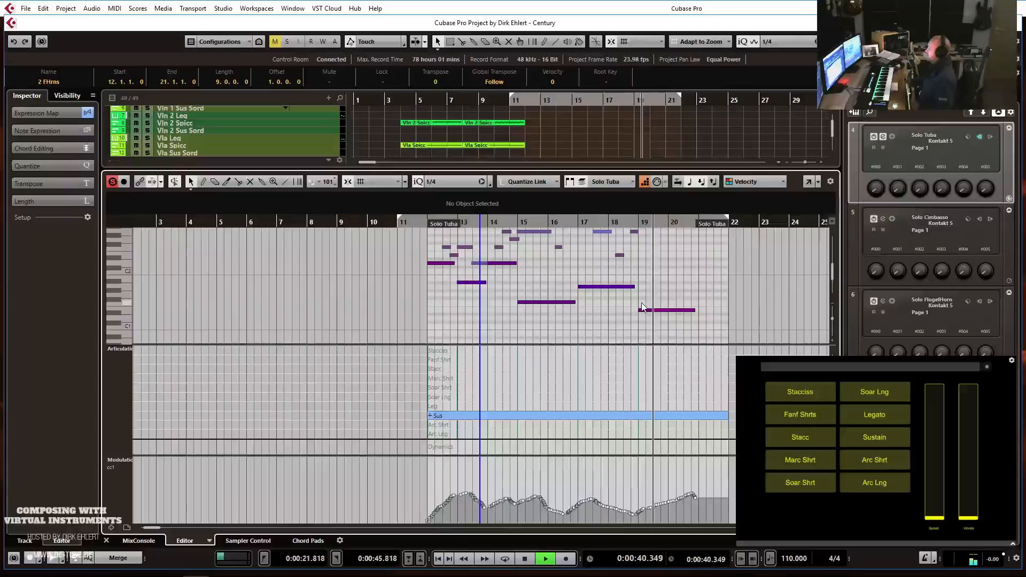
key(space)
key(ctrl+e)
click(589, 307)
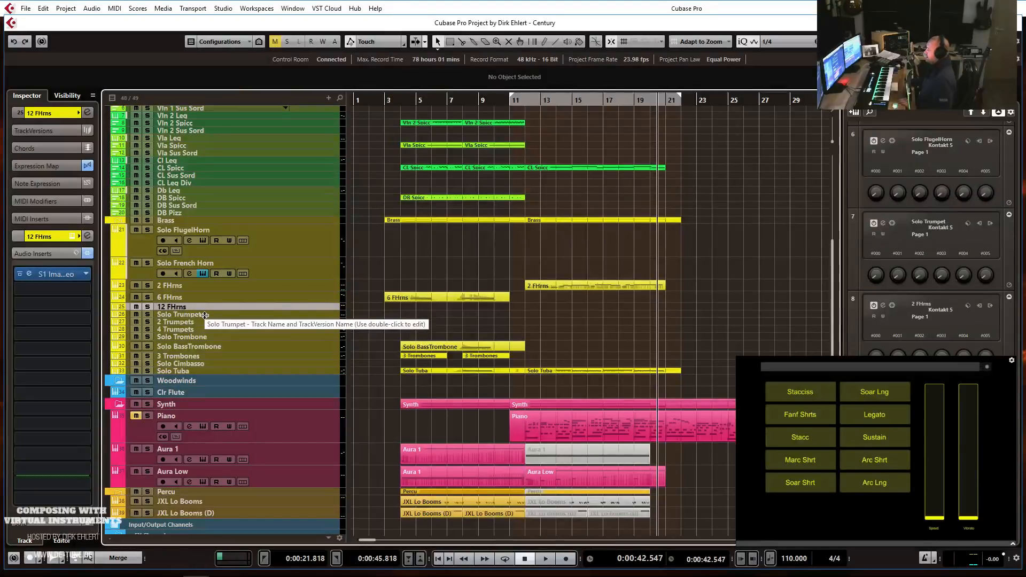
Enlarge the Solo Trombone and Solo Tuba tracks in the track list.
click(206, 356)
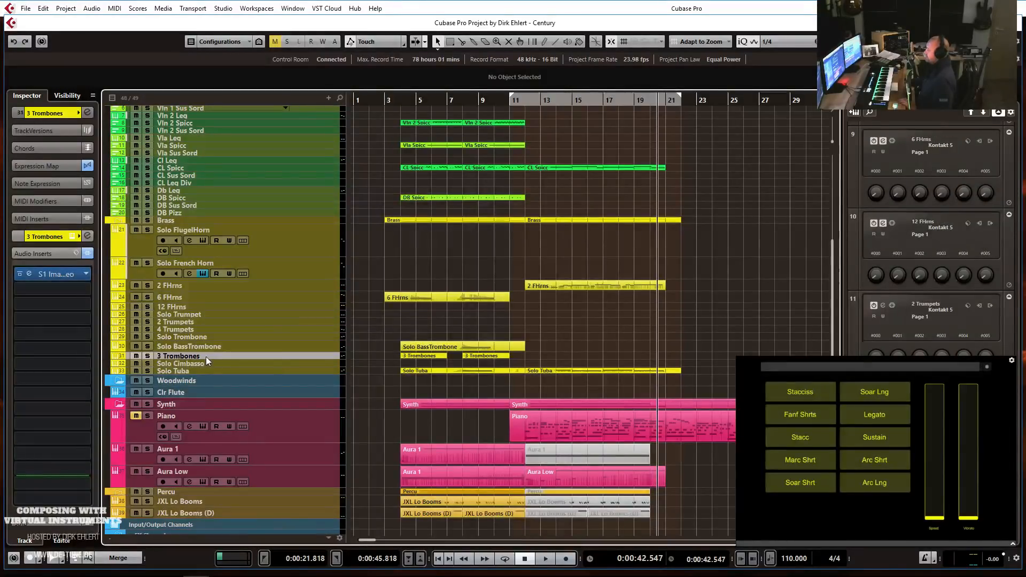
click(203, 337)
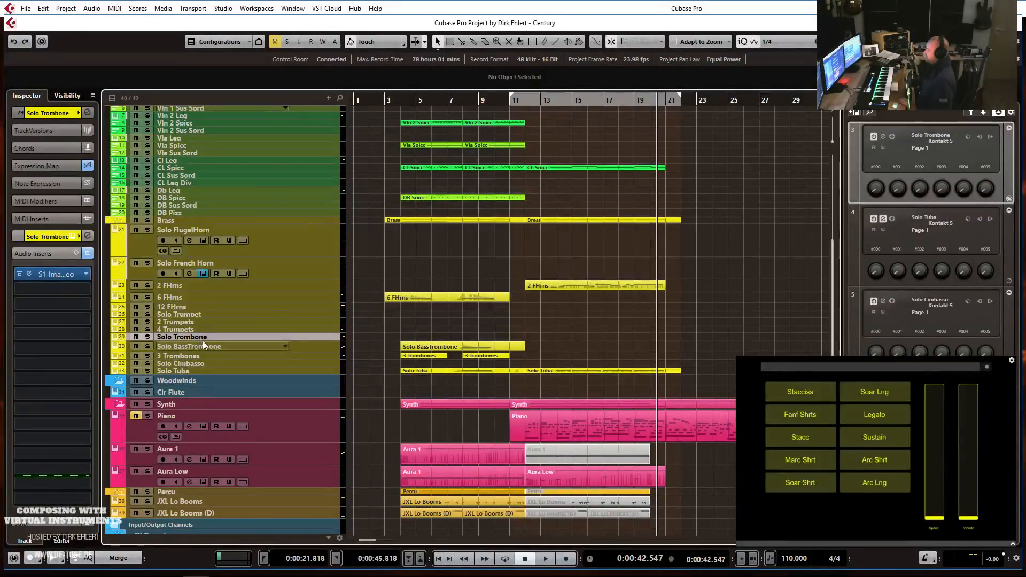
drag(203, 341, 203, 356)
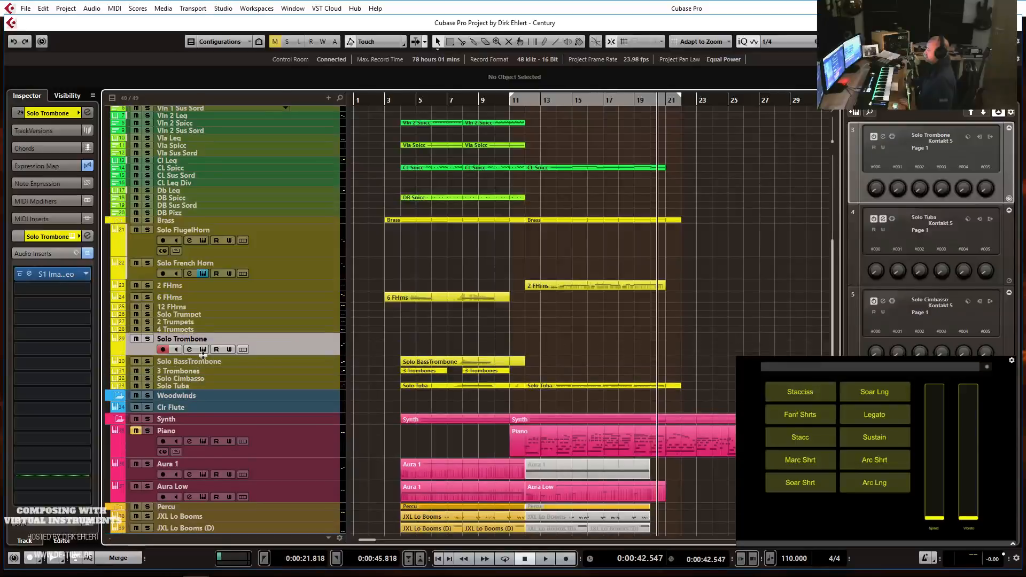
click(247, 386)
drag(247, 389, 248, 413)
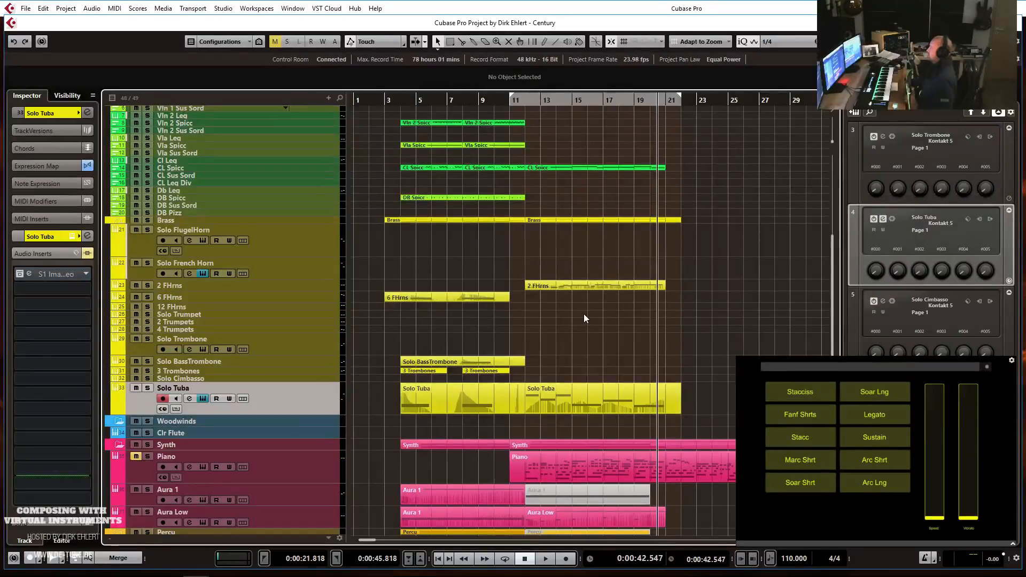
Select the Solo Trombone track and play the section from bar 11 to rehearse a trombone line.
key(KP_1)
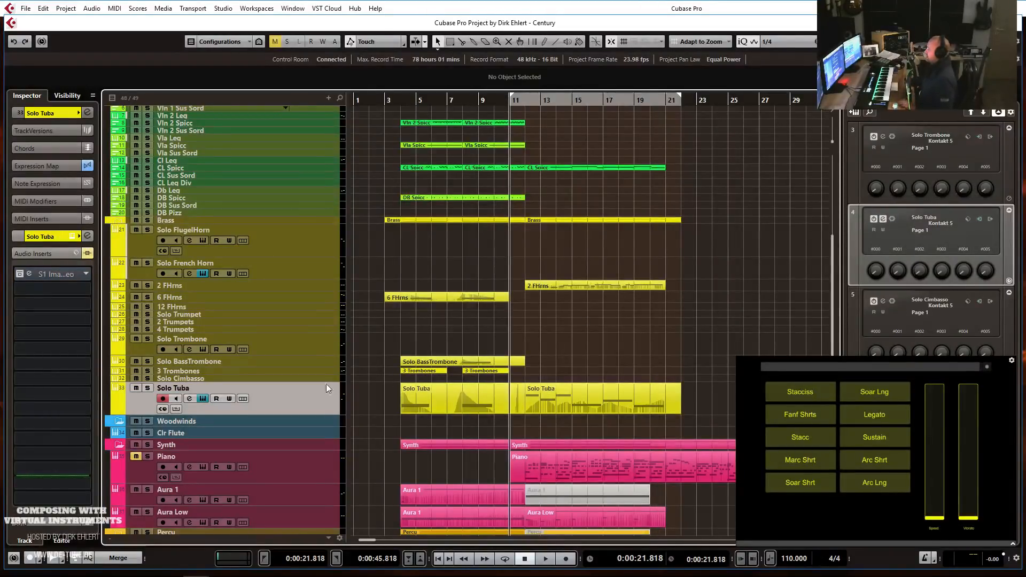
click(303, 348)
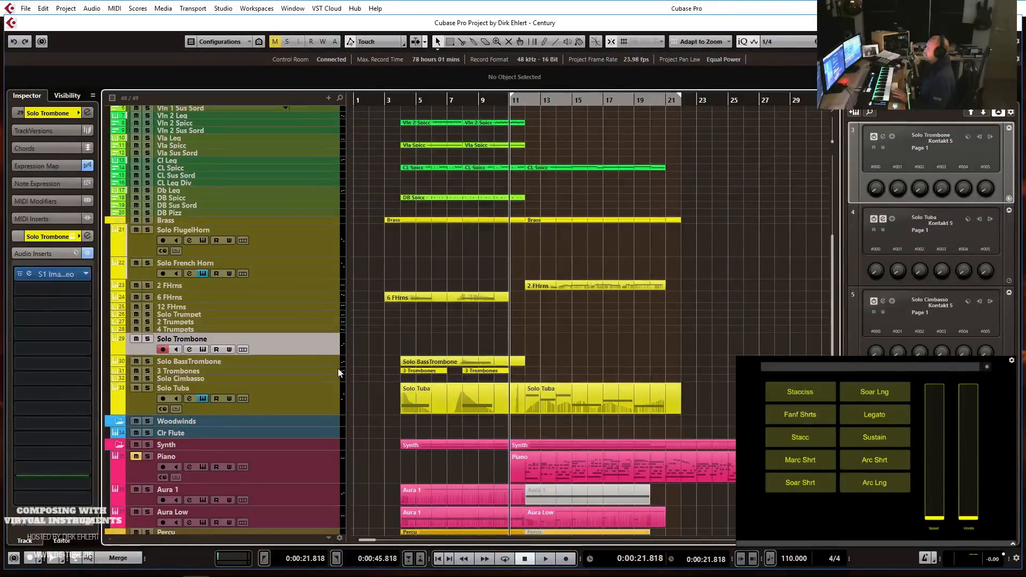
click(262, 362)
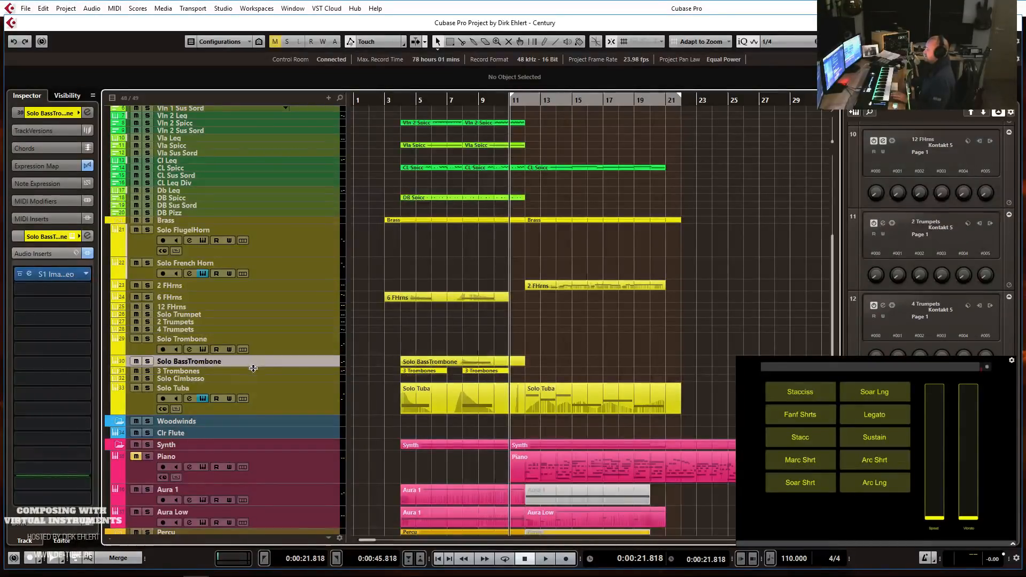
click(278, 347)
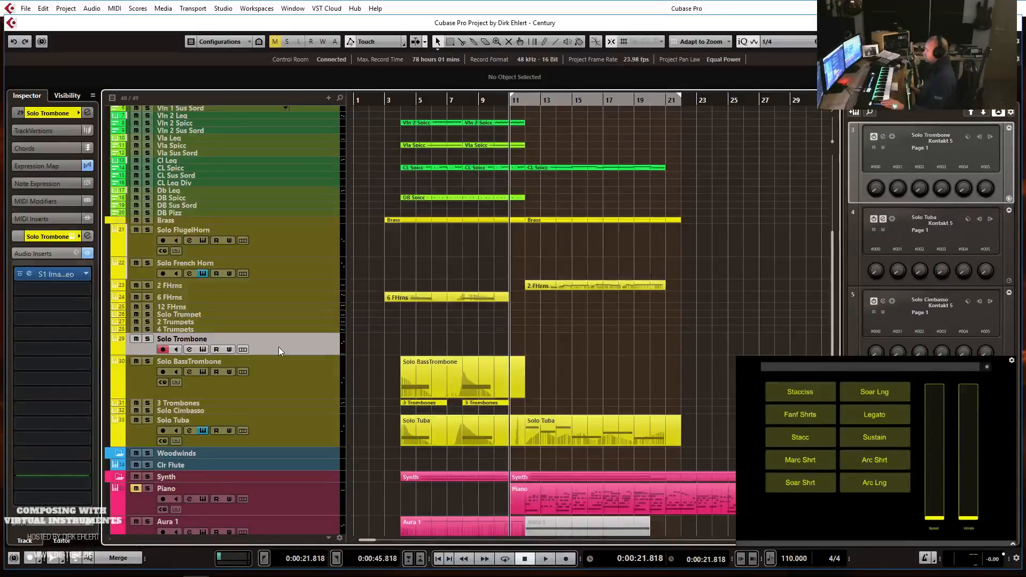
key(space)
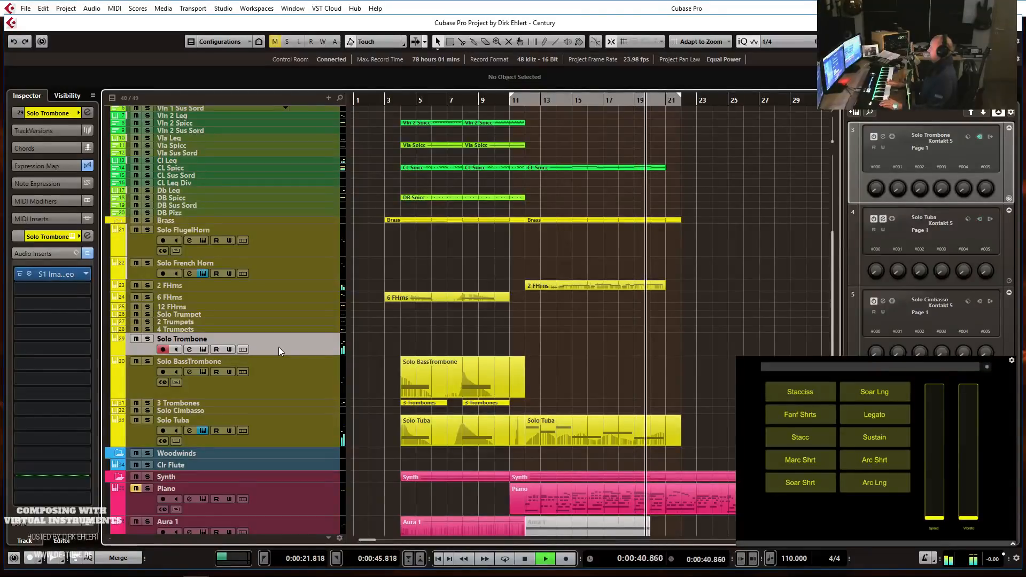
key(space)
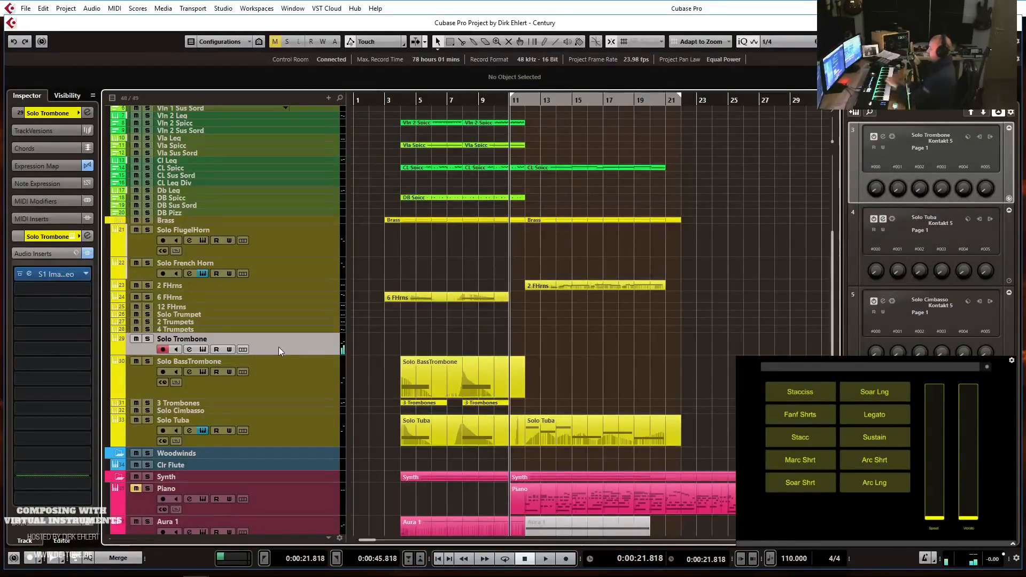
Bypass the audio inserts on the Solo Trombone track and open its Kontakt instrument.
click(86, 257)
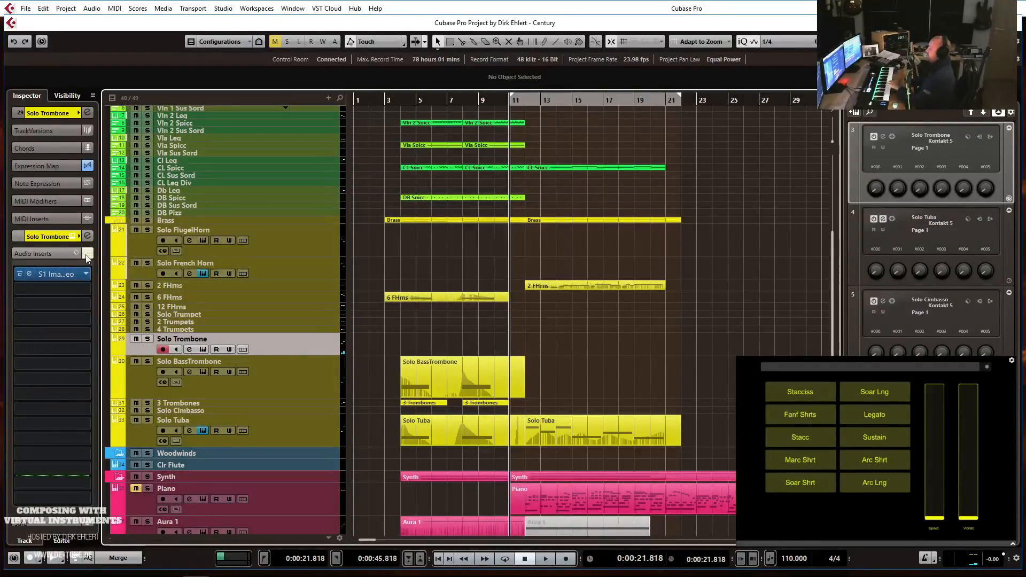
click(89, 238)
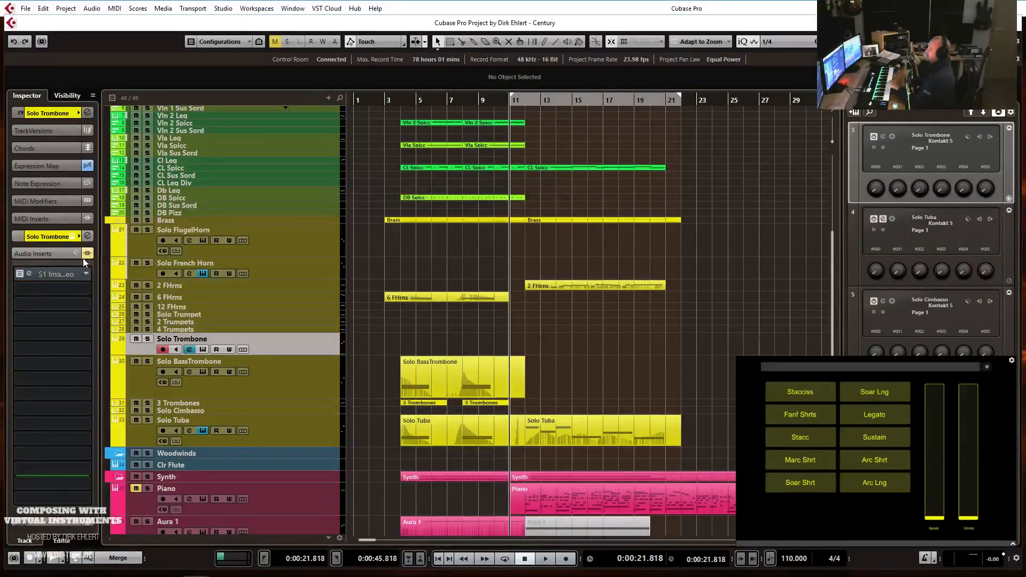
click(73, 237)
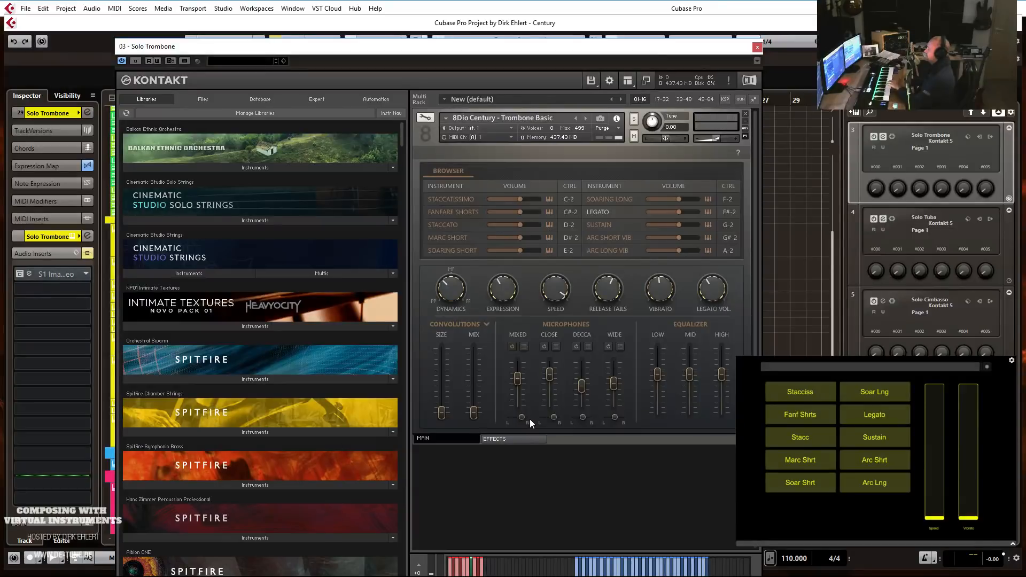
Close the Solo Trombone's Kontakt instrument and play the section from bar 11 to about bar 19.
click(757, 48)
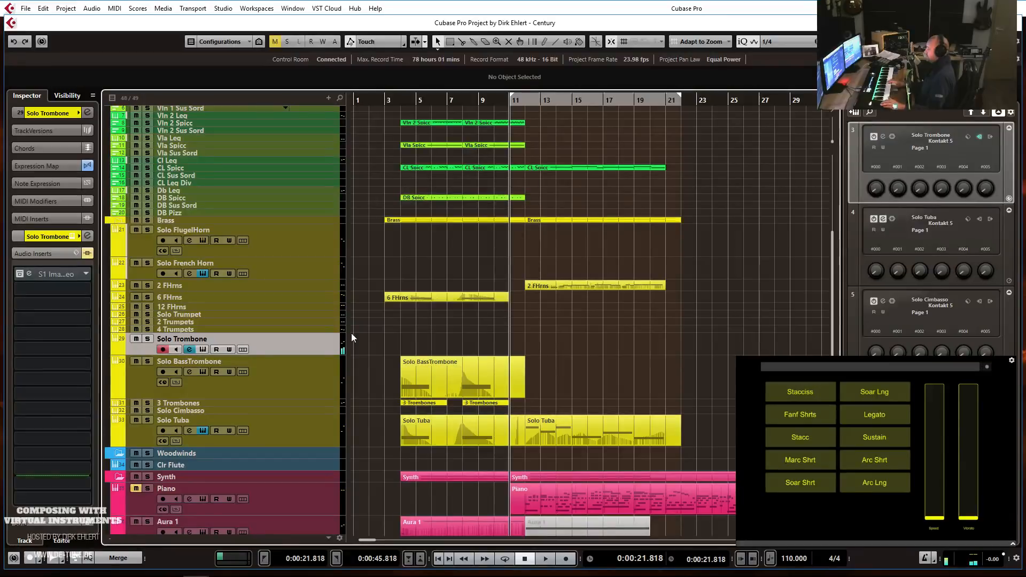
key(space)
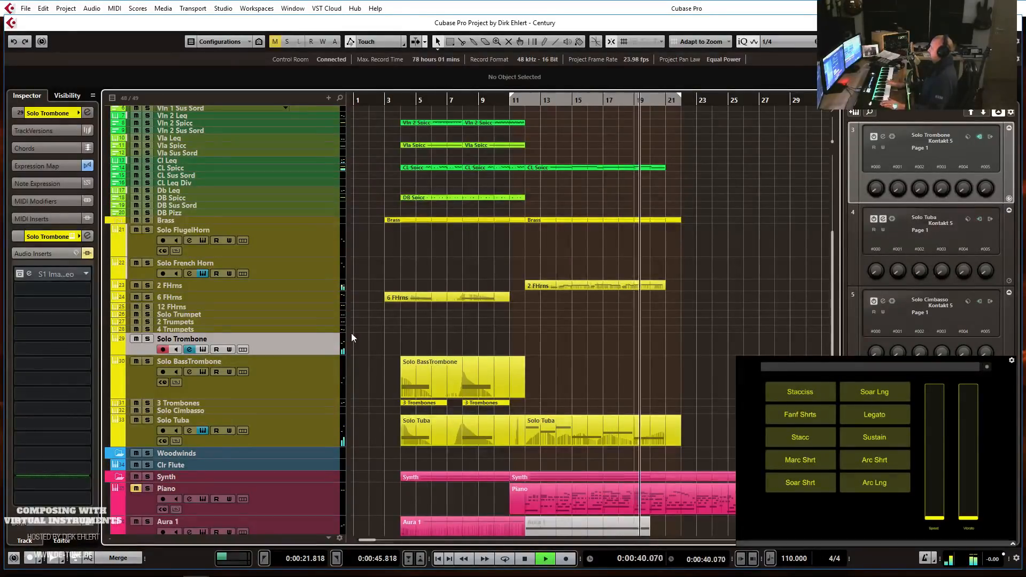
key(space)
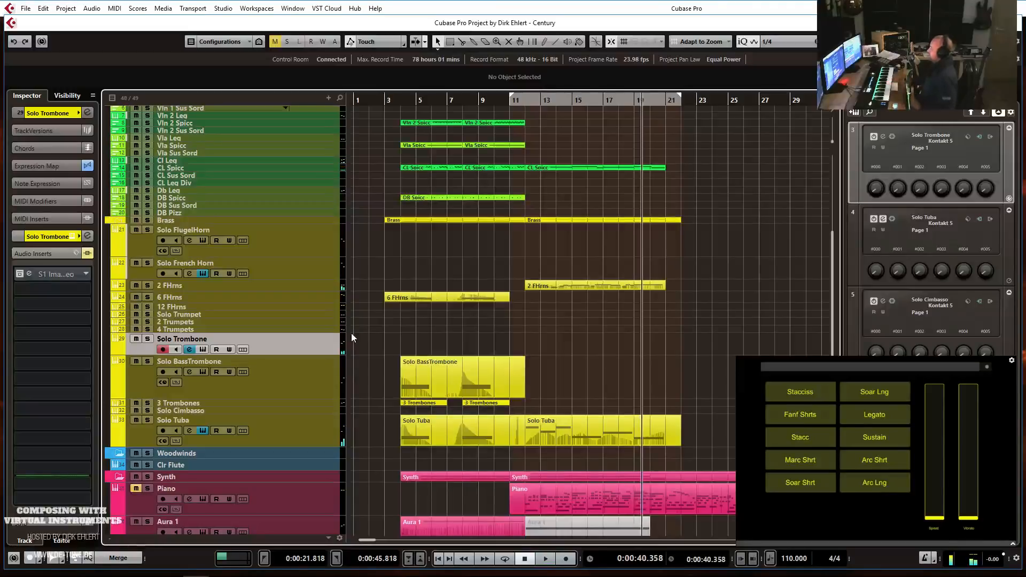
Select the Solo Tuba track, solo the Brass folder, and play the section from bar 12 to about bar 13.
click(295, 430)
key(h)
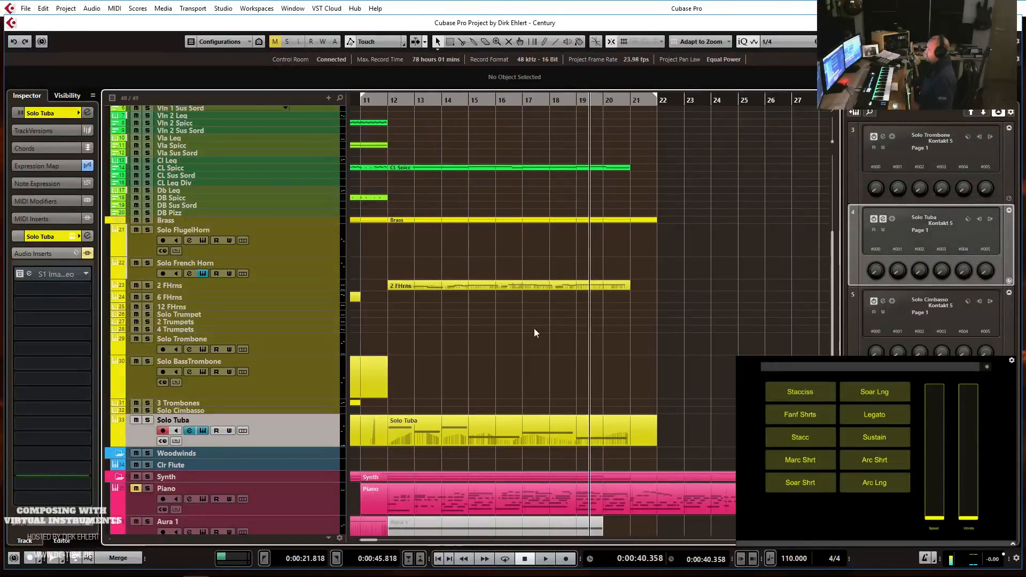
click(148, 220)
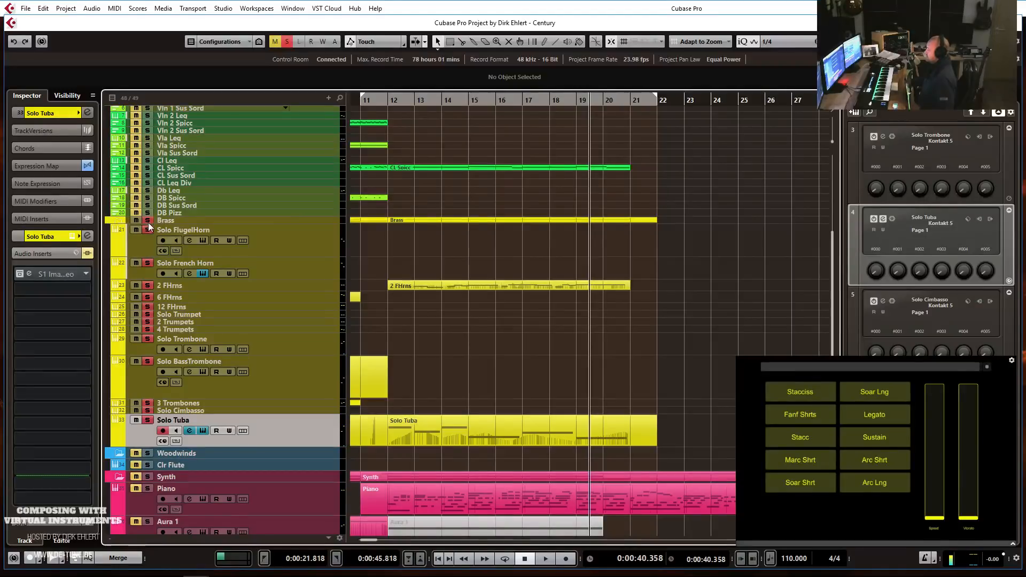
click(135, 286)
key(h)
key(h)
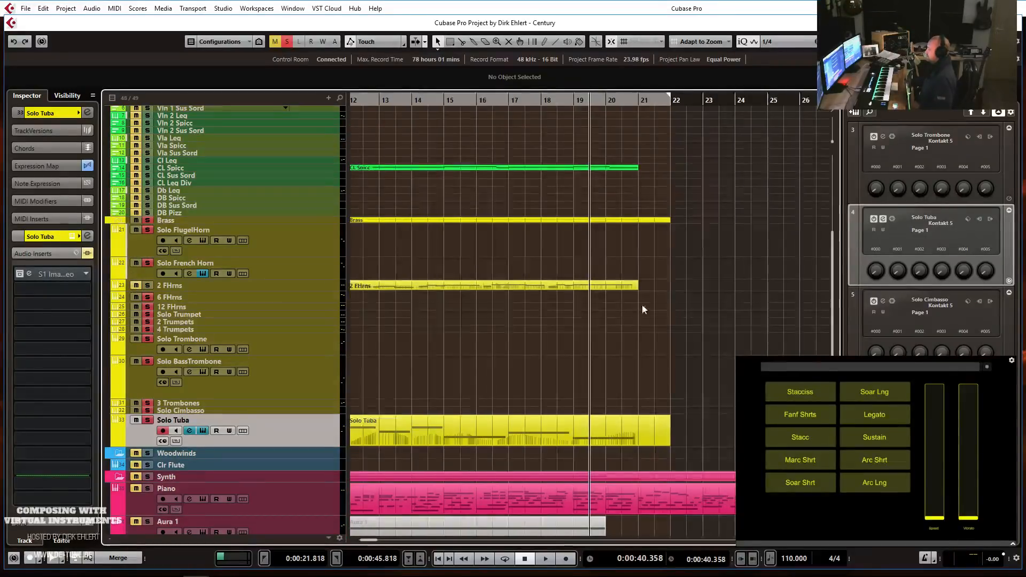
scroll(611, 300, left, 3)
click(491, 100)
key(space)
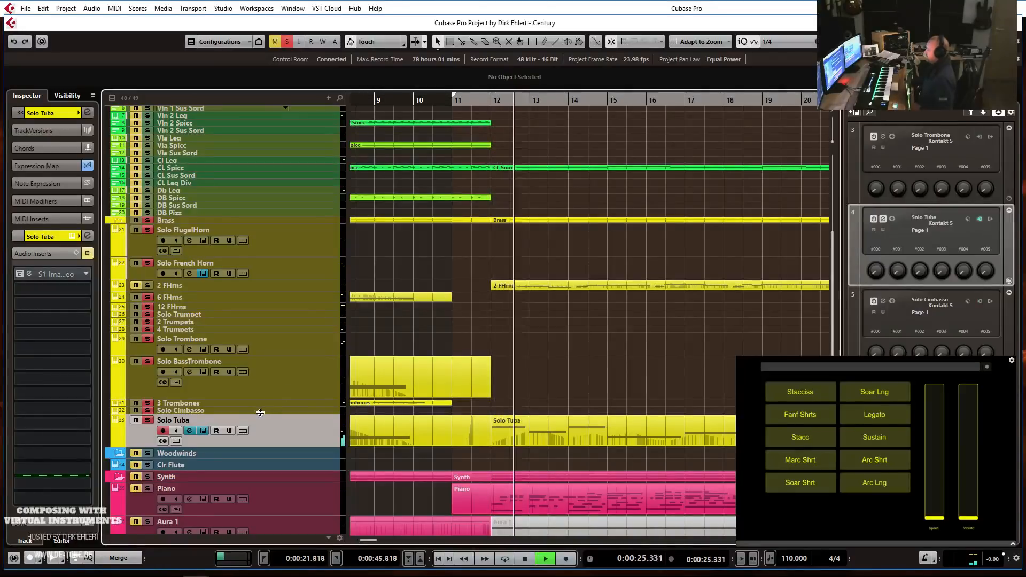
key(space)
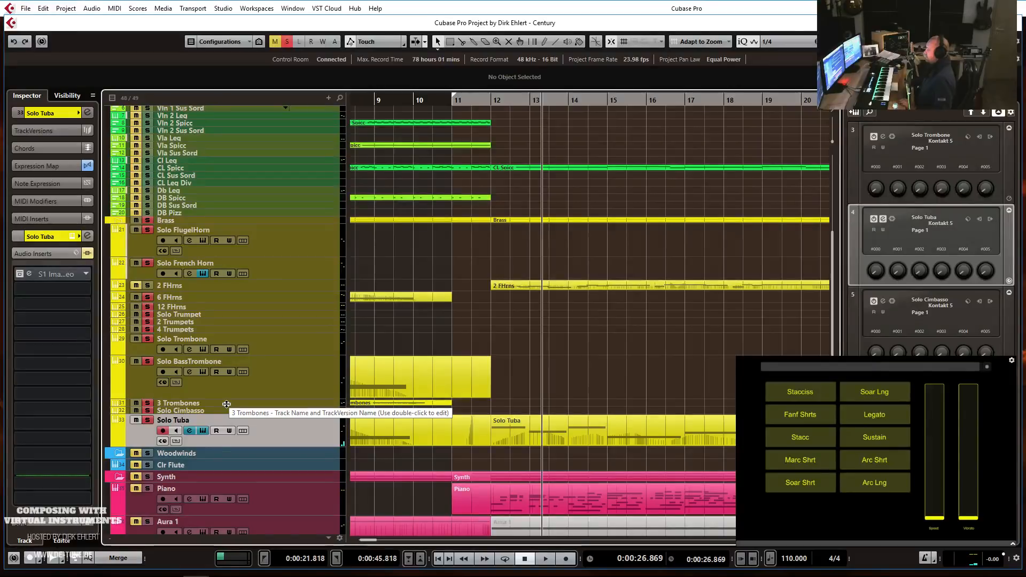
Enlarge the 3 Trombones track and record a three-voice chord part on it from bar 11 to about bar 23.
click(229, 404)
drag(231, 404, 229, 418)
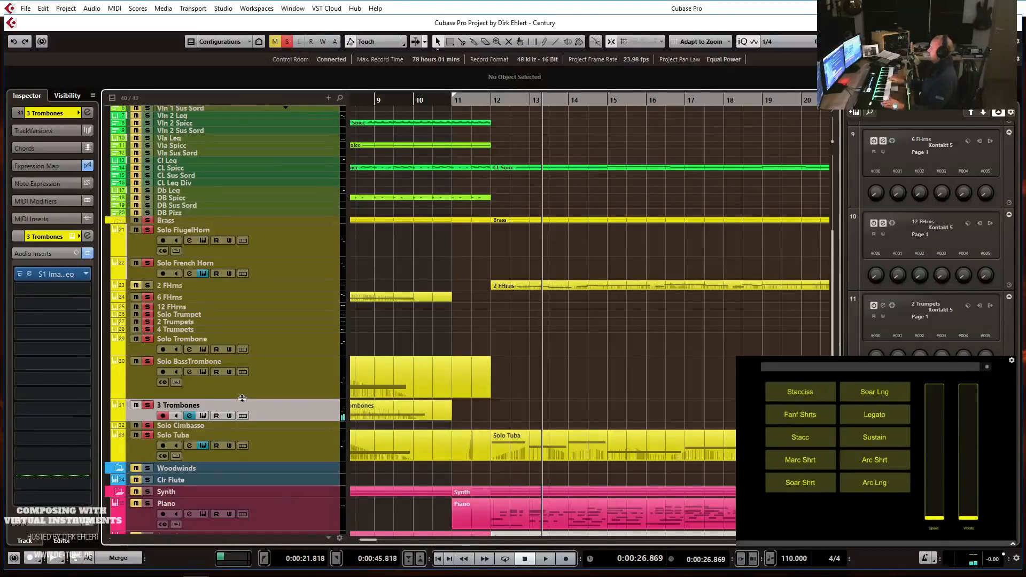
key(KP_1)
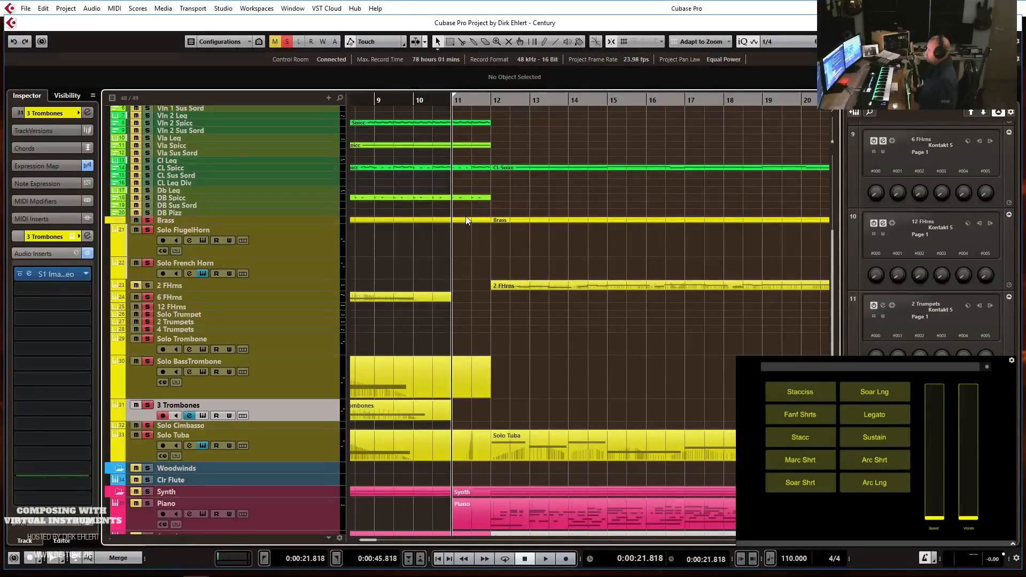
key(KP_Multiply)
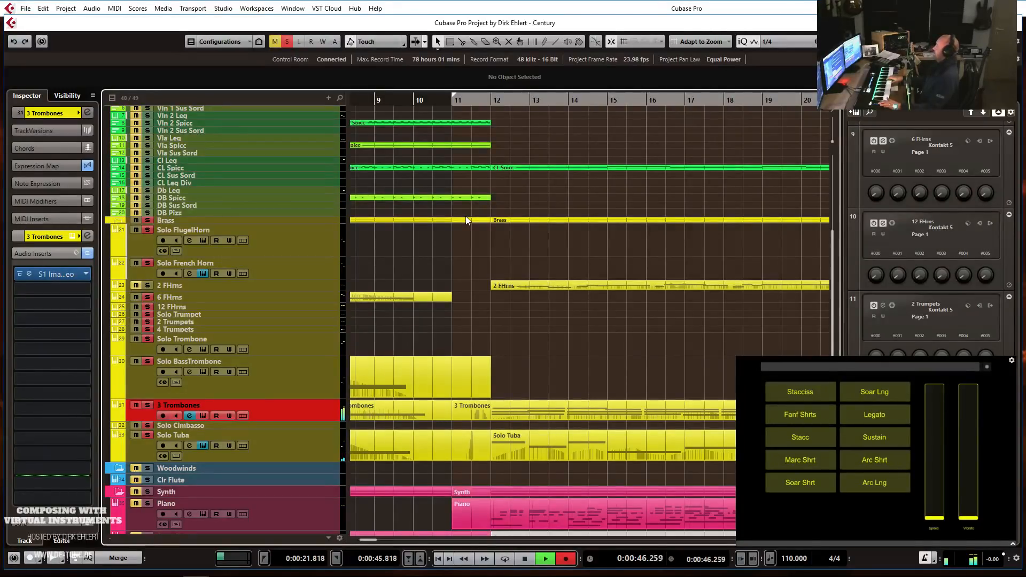
key(space)
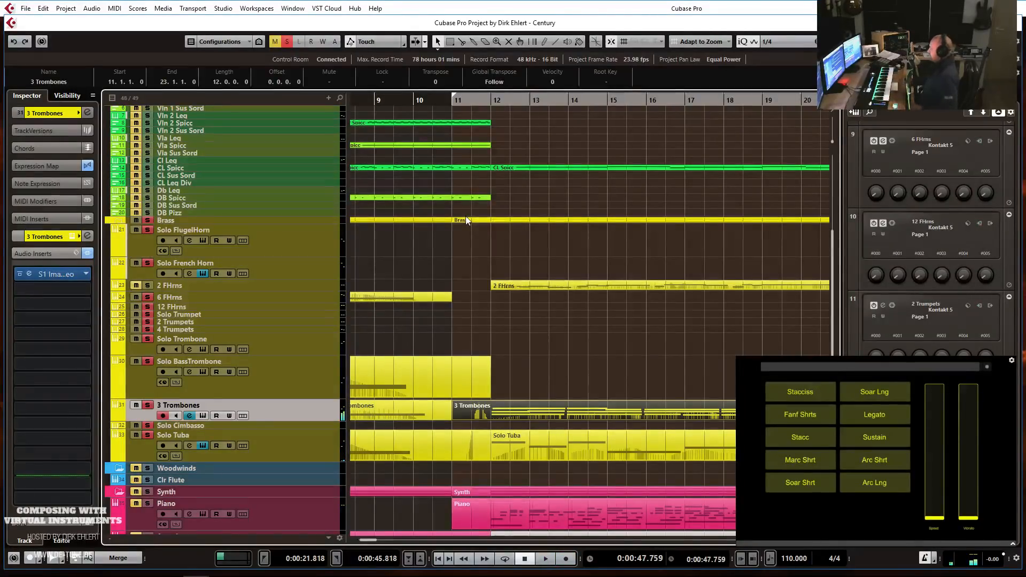
Open the recorded 3 Trombones part for editing, shorten its final chord to end at bar 21, and close the editor.
scroll(781, 218, right, 5)
double_click(545, 406)
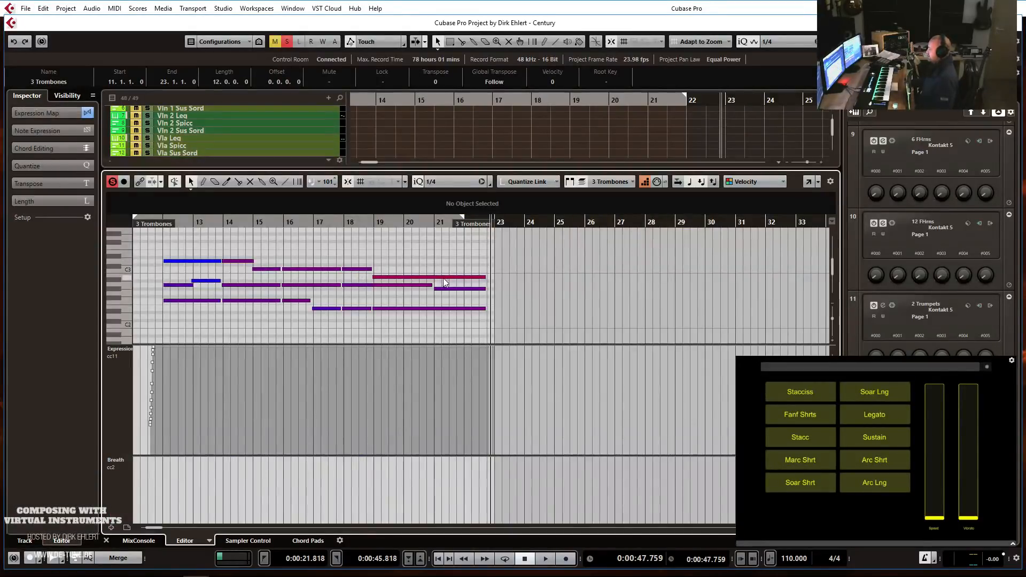
drag(429, 285, 409, 293)
click(410, 286)
drag(459, 271, 434, 312)
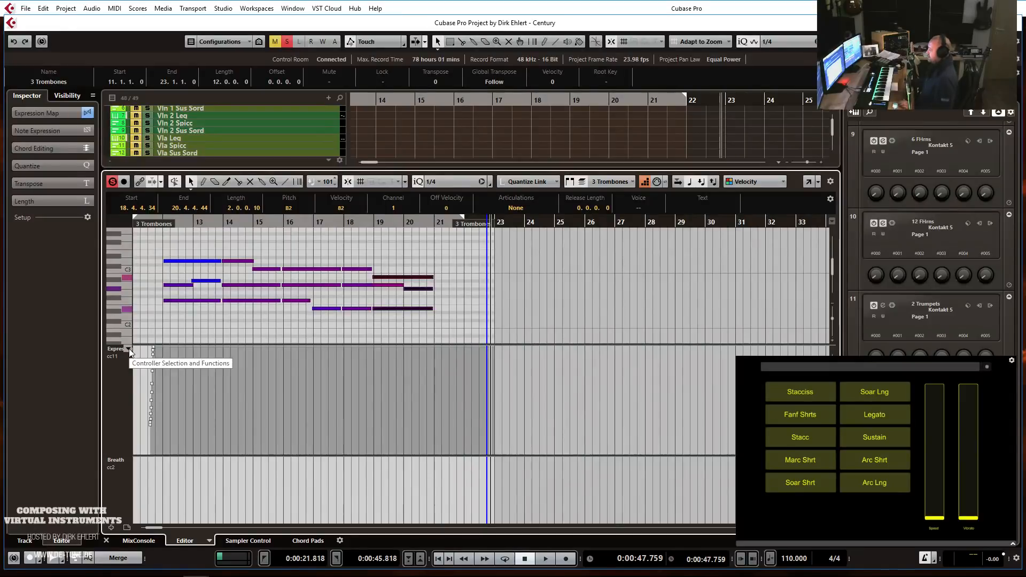
key(Return)
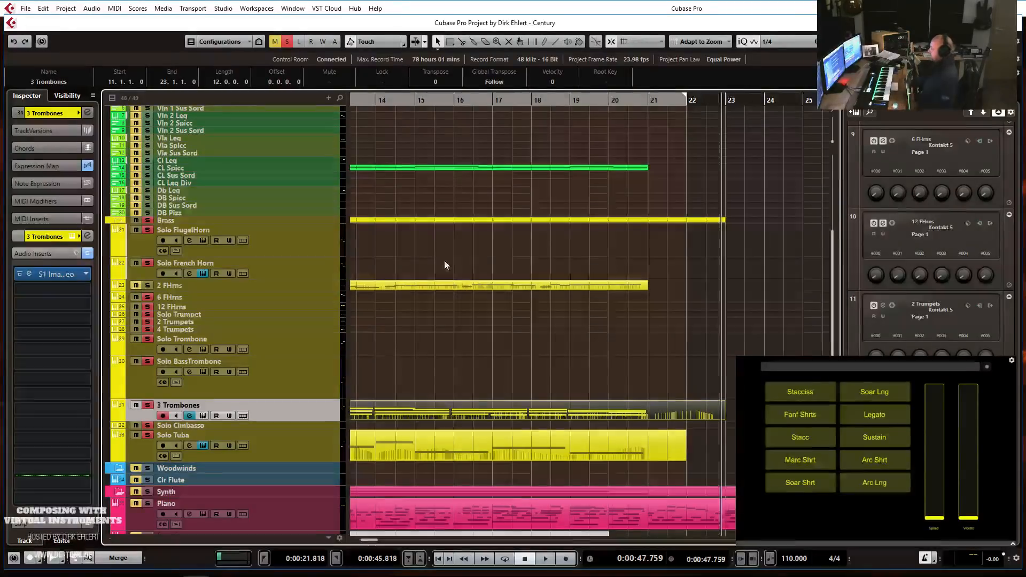
Play the 3 Trombones chords with the tuba and horns from bar 12 to about bar 21.
scroll(524, 279, left, 4)
click(490, 122)
key(space)
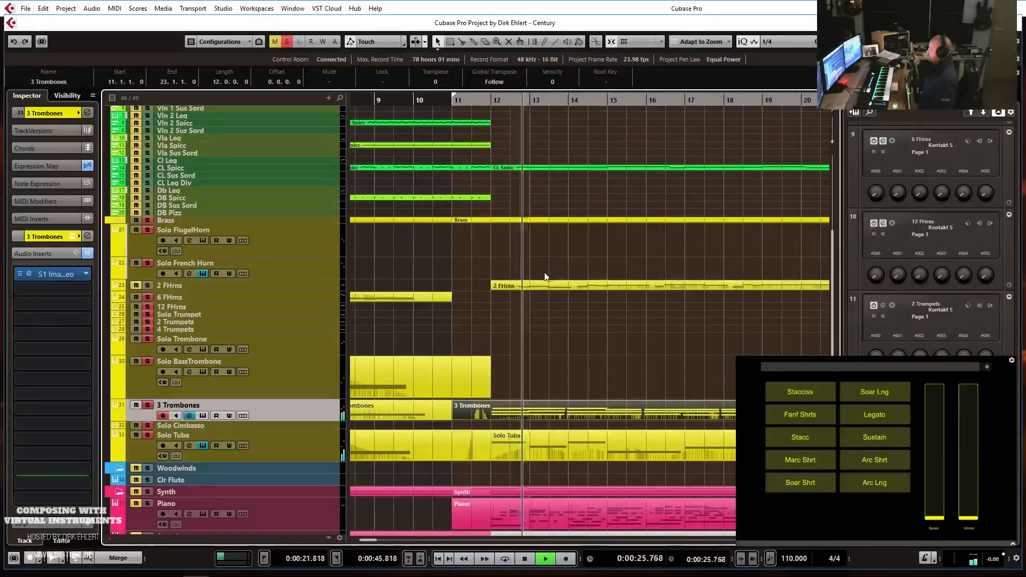
key(space)
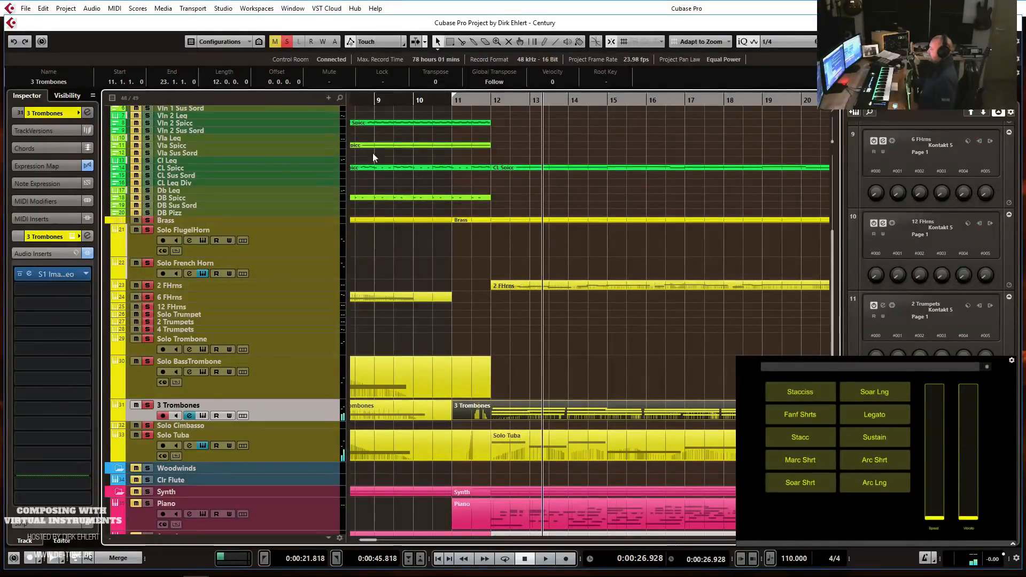
click(491, 100)
key(space)
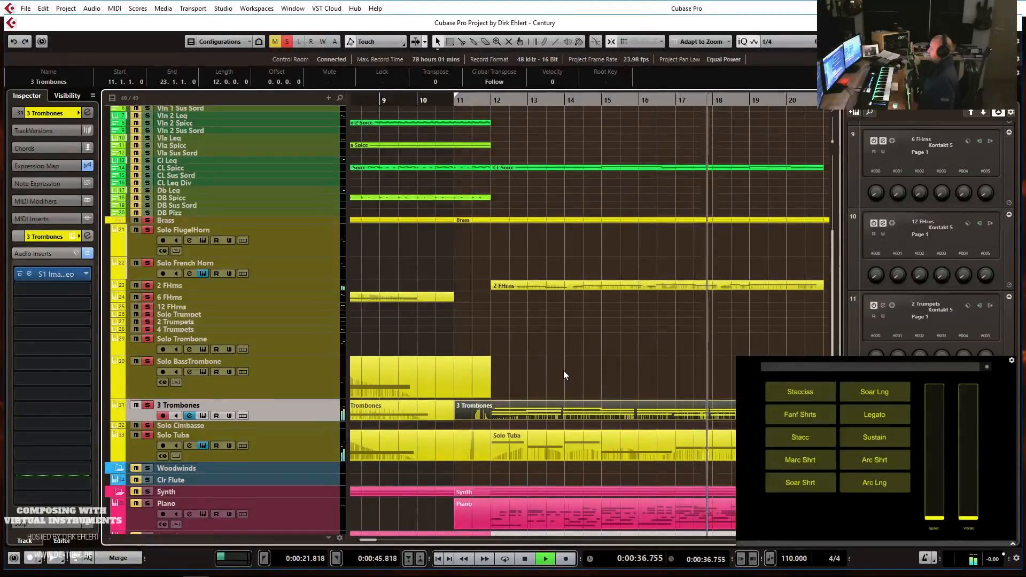
key(g)
key(g)
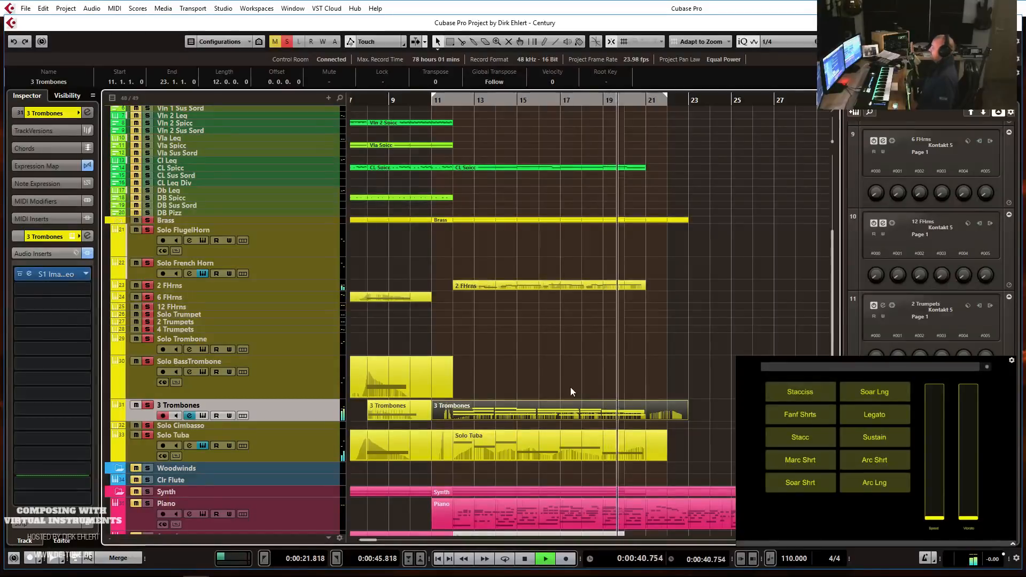
key(h)
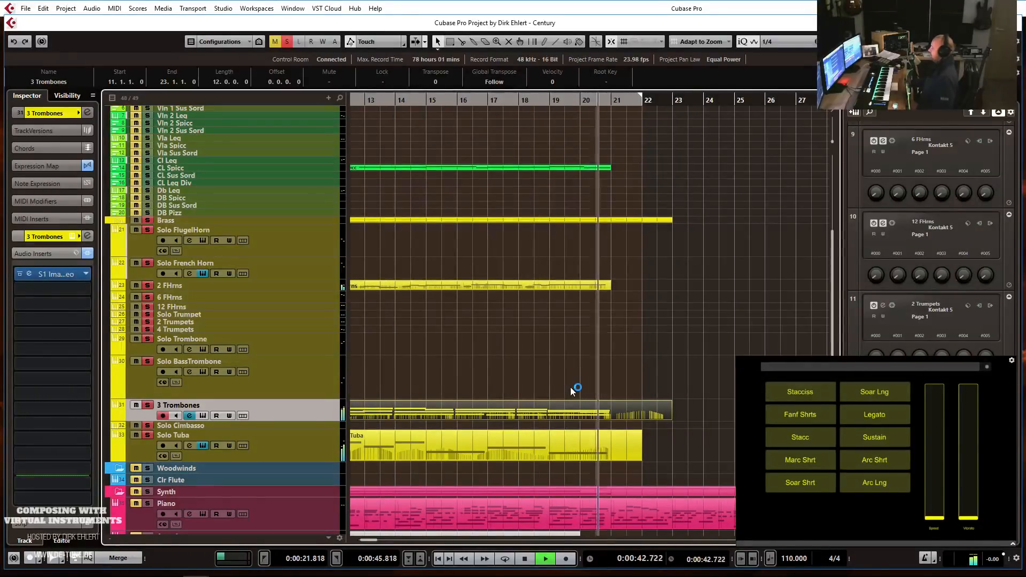
Stop playback, split the 3 Trombones part at bar 21, and delete the leftover piece after the split.
key(space)
alt+click(628, 406)
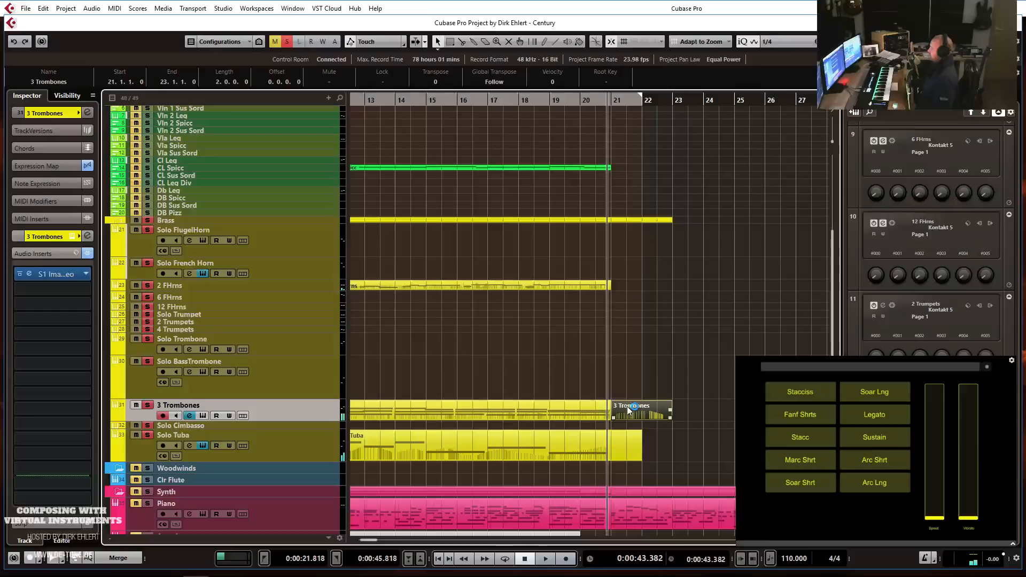
scroll(717, 336, left, 5)
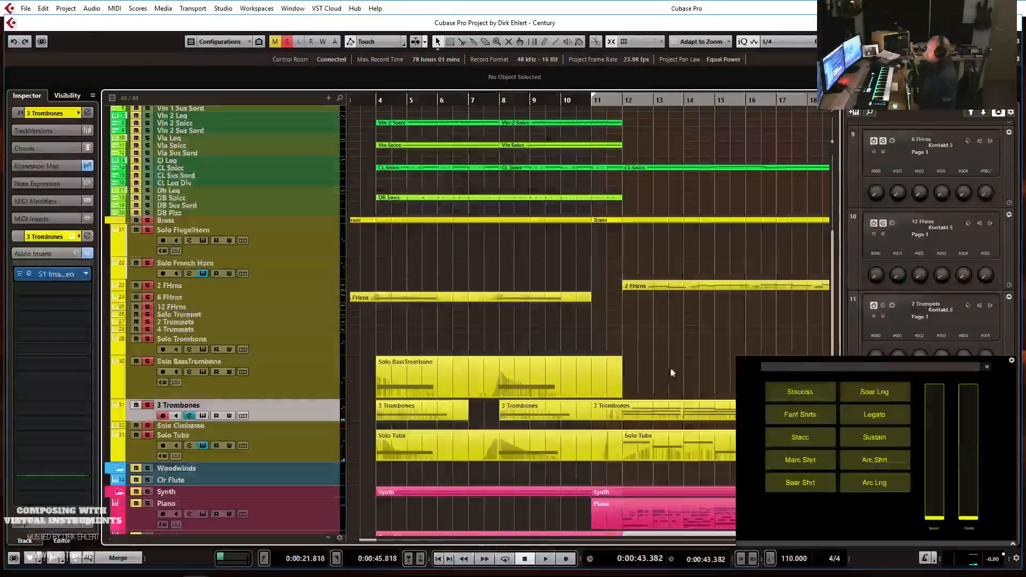
Copy the 3 Trombones part at bar 11 onto the Solo BassTrombone track and mute the original part.
click(621, 409)
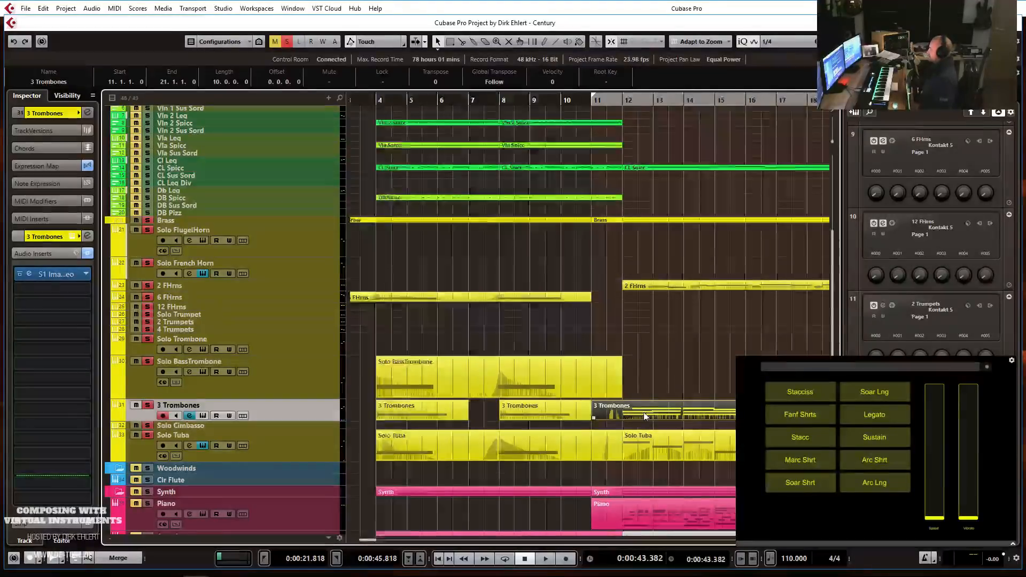
scroll(645, 417, down, 2)
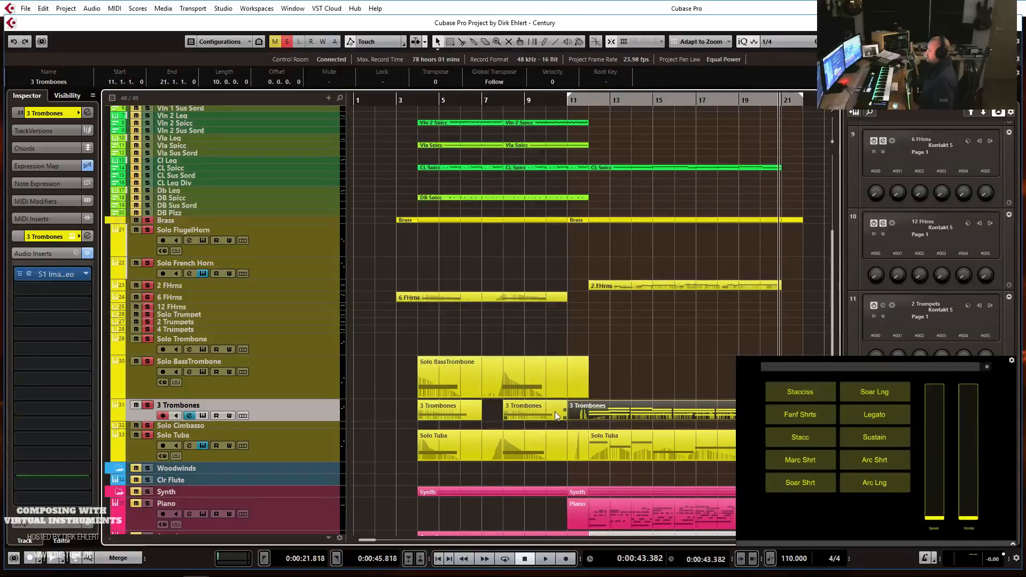
drag(602, 414, 600, 388)
right_click(640, 406)
click(725, 411)
click(714, 410)
Open the Solo BassTrombone part at bar 11 and delete the two upper voices, leaving only the lowest line.
right_click(667, 385)
click(666, 386)
double_click(666, 384)
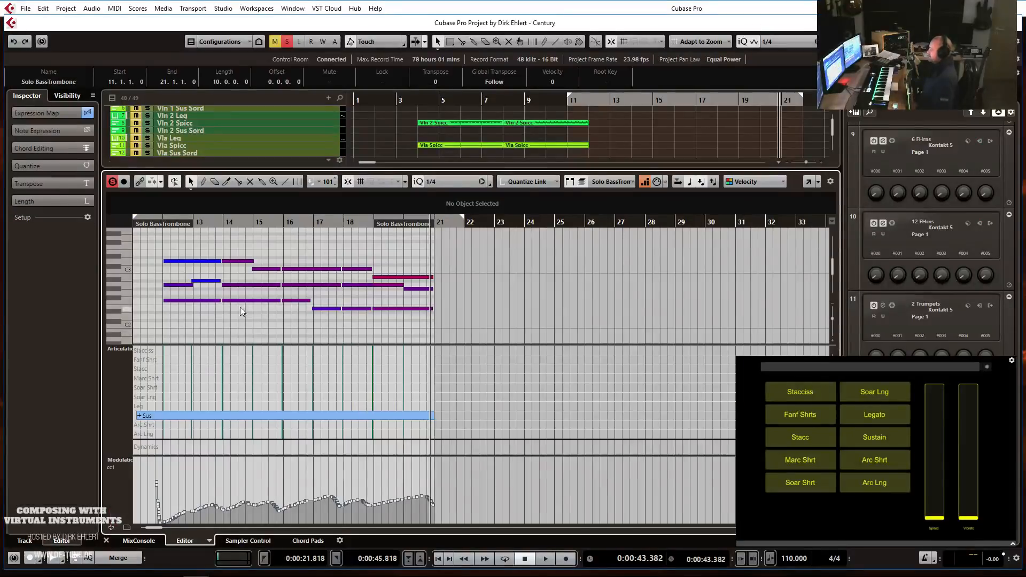
drag(163, 292, 437, 242)
key(Delete)
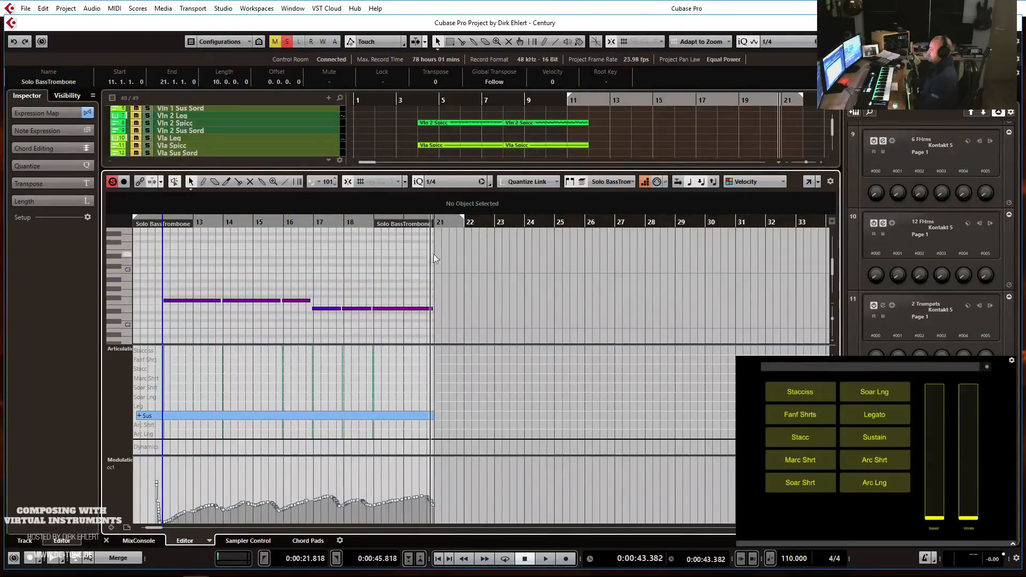
key(ctrl+e)
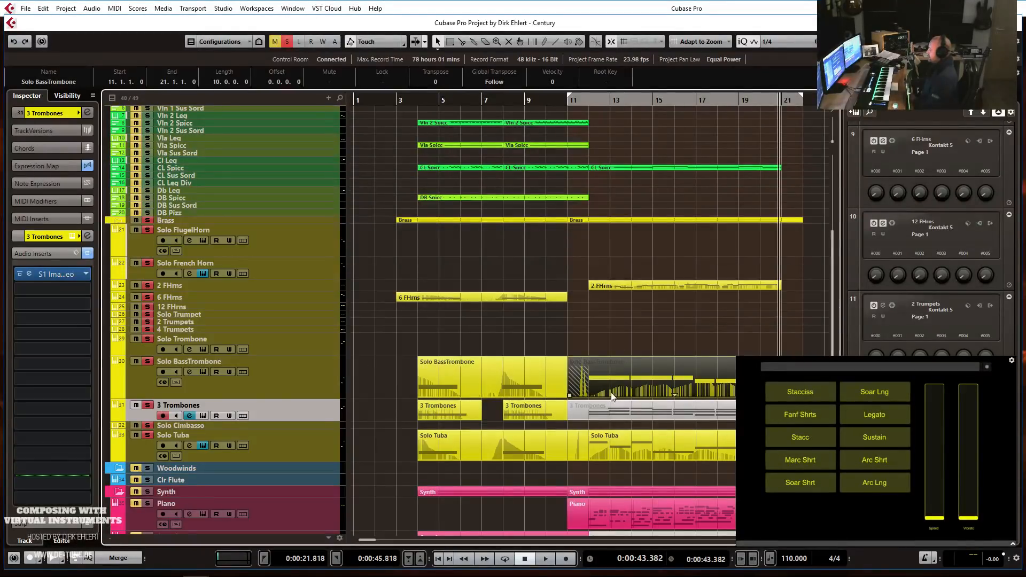
Trim the start of the Solo BassTrombone part to bar 12 and play the brass from bar 12 to about bar 16.
drag(568, 395, 589, 396)
key(ctrl+e)
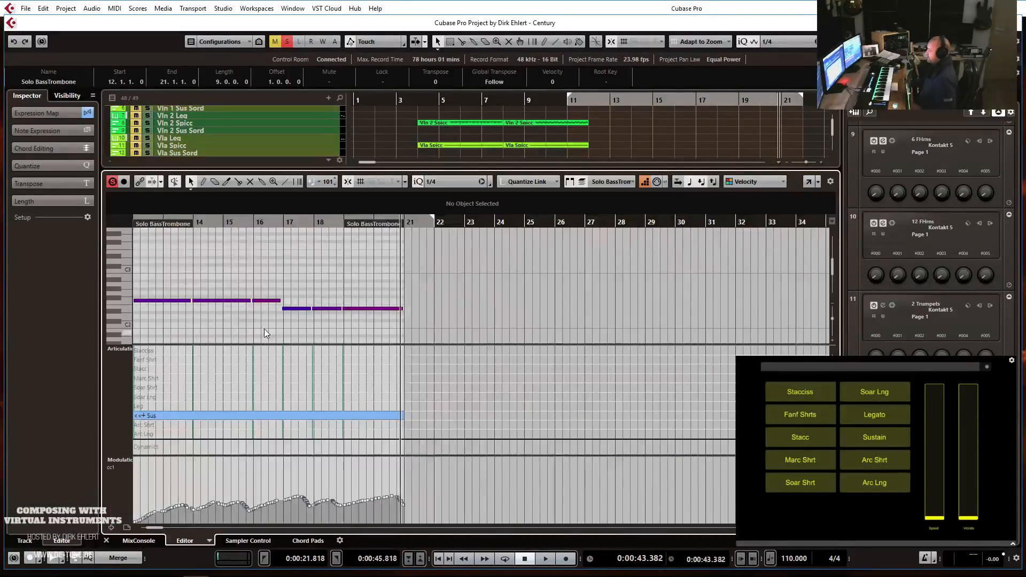
scroll(264, 329, left, 2)
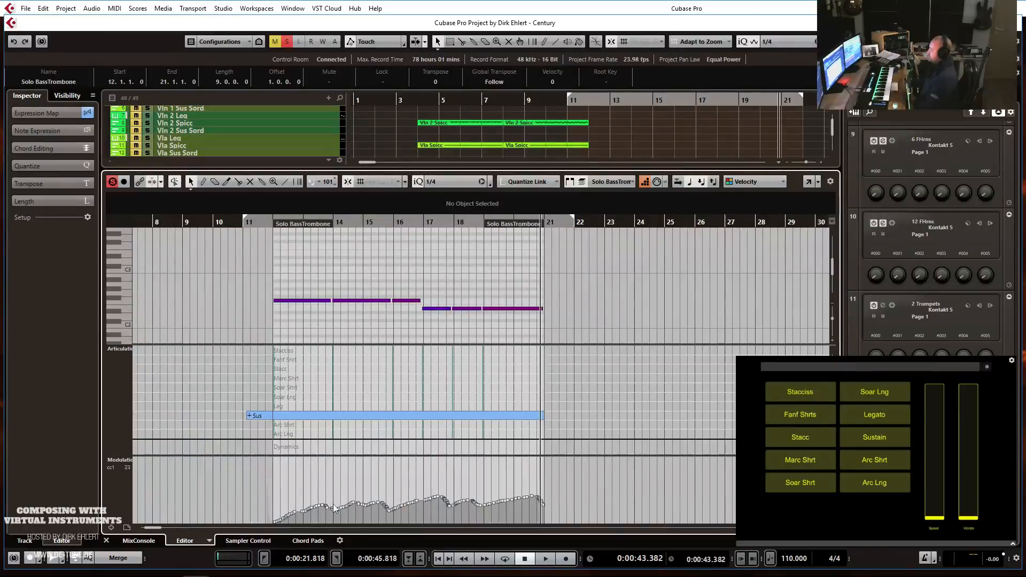
key(ctrl+e)
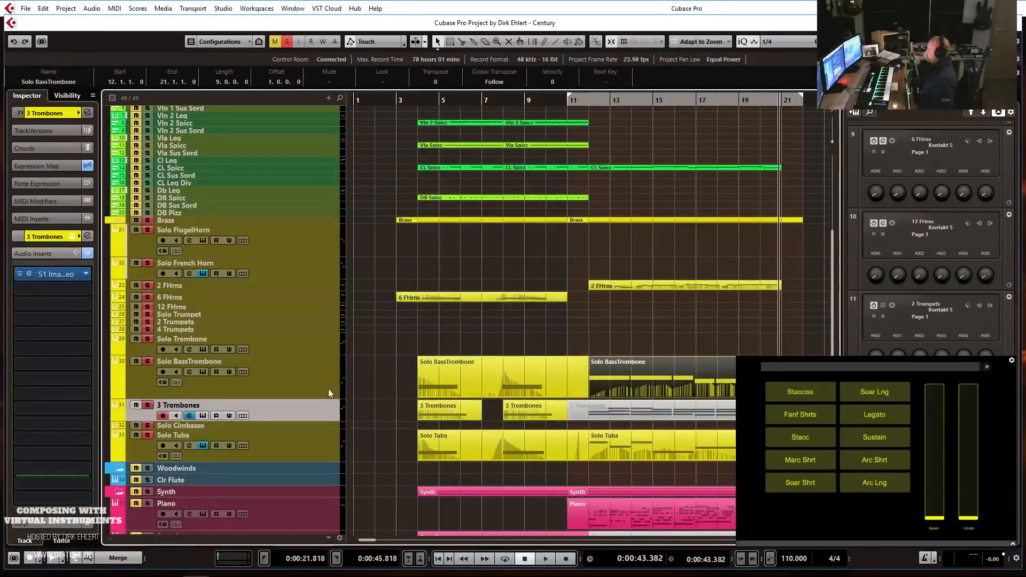
double_click(586, 104)
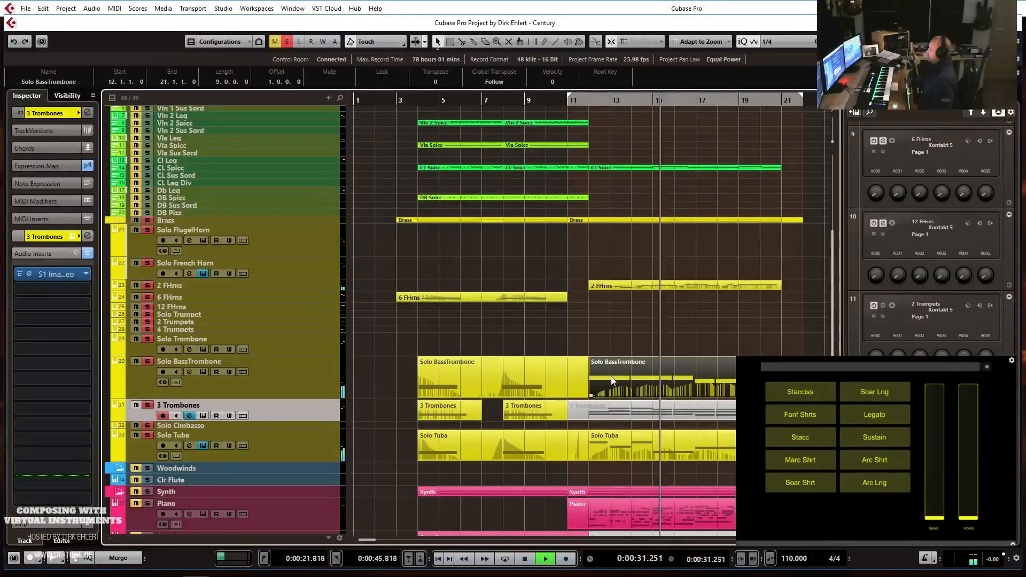
key(space)
Bypass the audio insert on the Solo BassTrombone track and replay the bass trombone line with the brass.
click(275, 379)
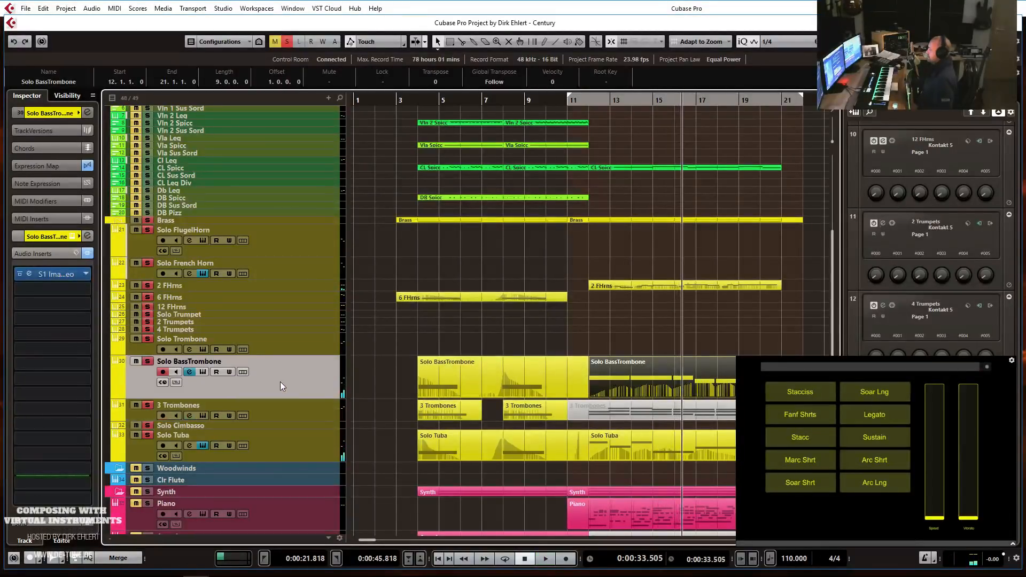
click(21, 274)
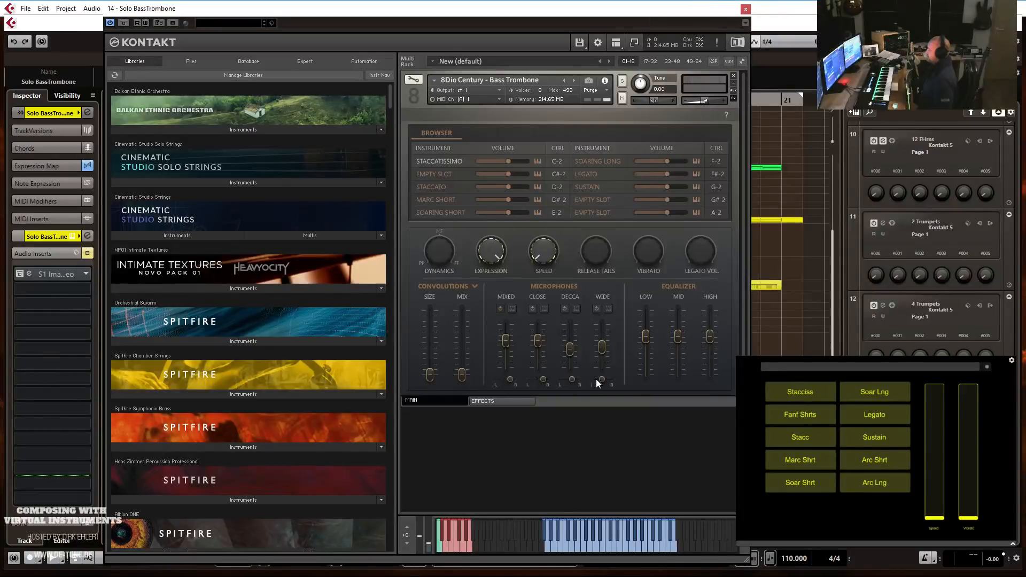
click(746, 10)
key(space)
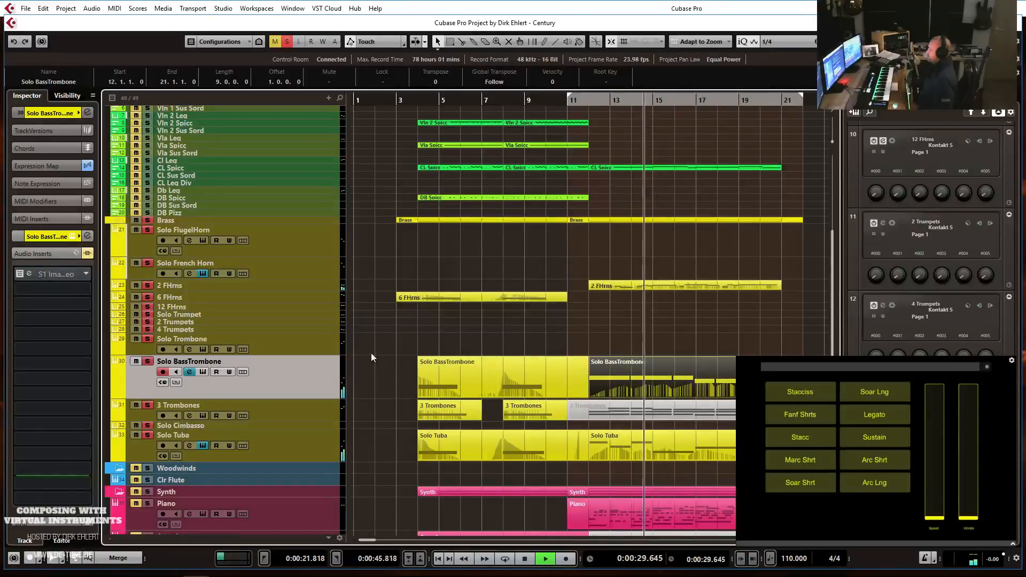
key(space)
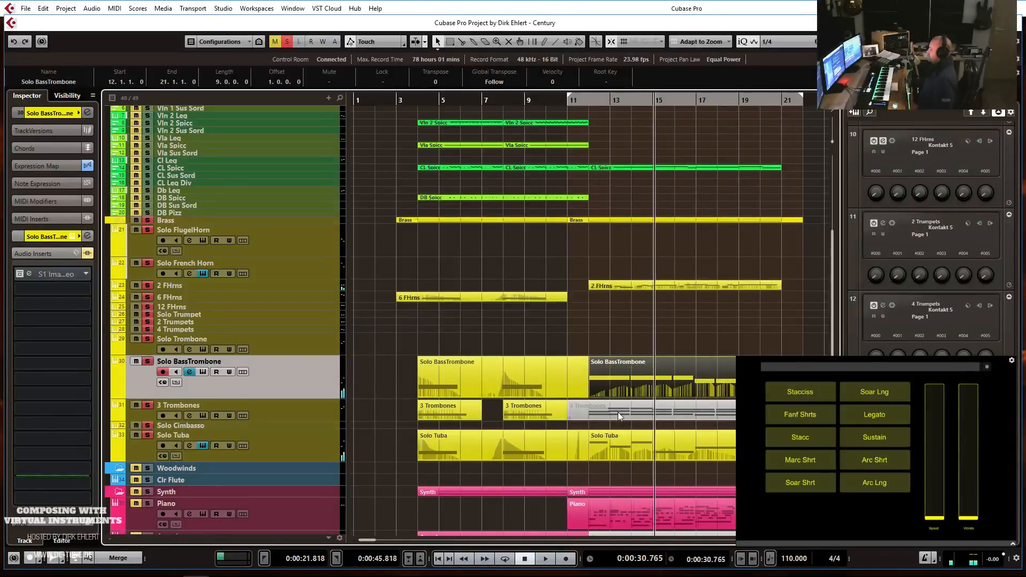
Copy the 3 Trombones part at bar 11 onto the Solo Trombone track and unmute the copy.
click(314, 350)
drag(608, 416, 605, 341)
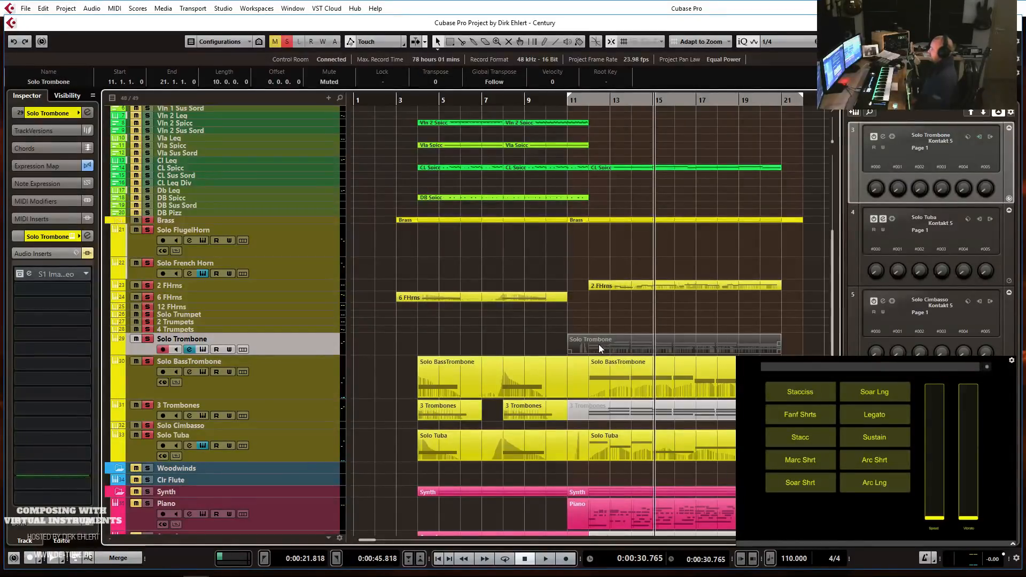
key(7)
click(654, 344)
key(1)
Delete the highest and lowest voices from the Solo Trombone part, leaving only the middle line, and trim its start to bar 12.
double_click(654, 344)
drag(172, 239, 444, 277)
key(Delete)
drag(158, 302, 444, 325)
key(Delete)
key(ctrl+e)
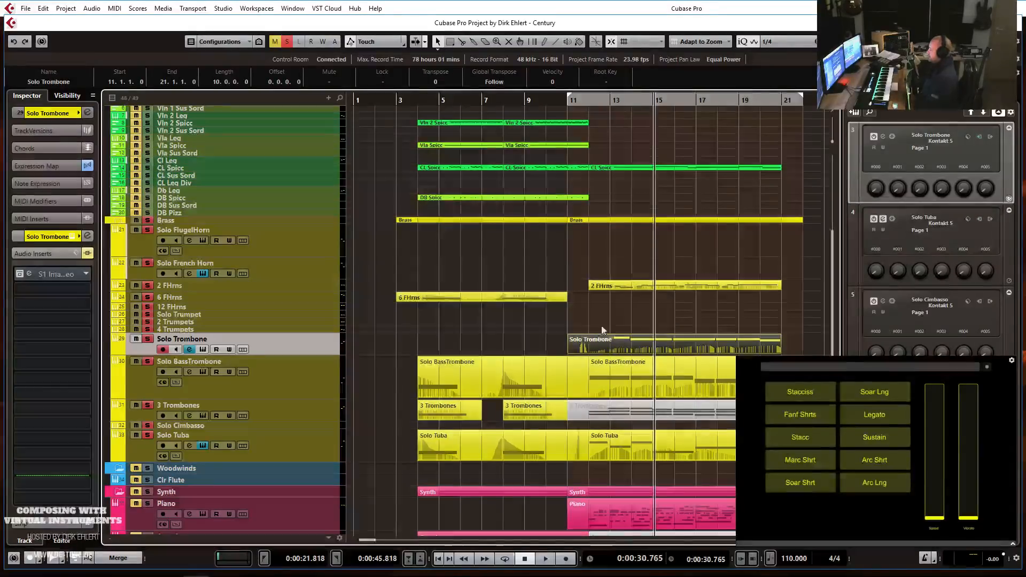
drag(568, 349, 588, 350)
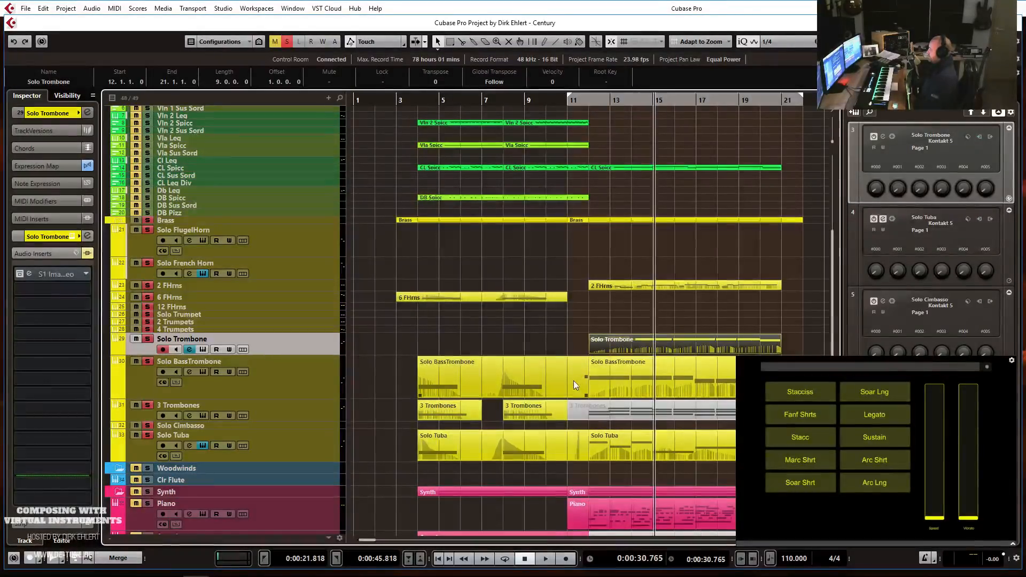
In the Solo Trombone part, move the Expression event to the start of bar 12 and display CC 1 (Modulation).
key(ctrl+e)
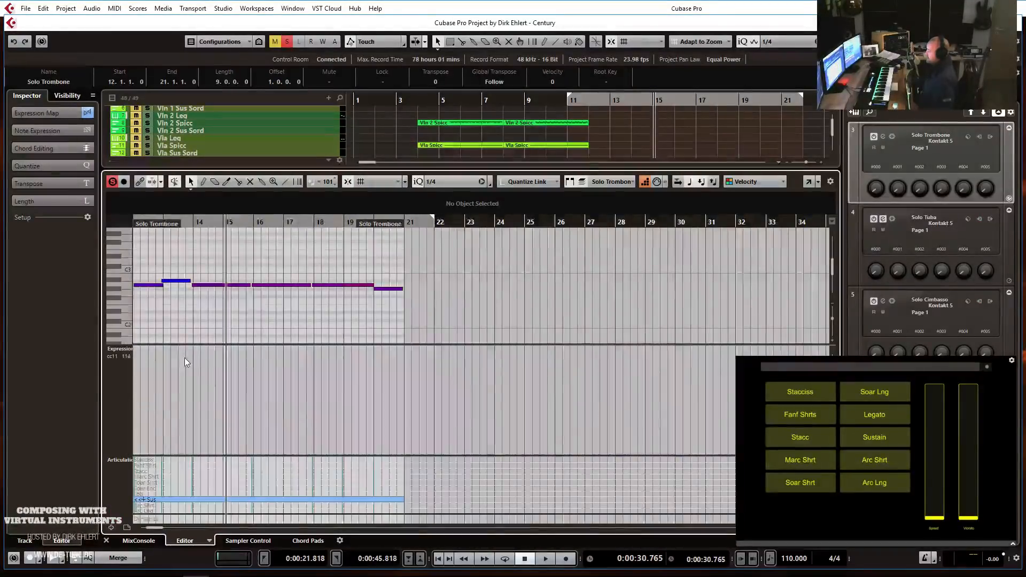
scroll(214, 355, left, 3)
click(262, 347)
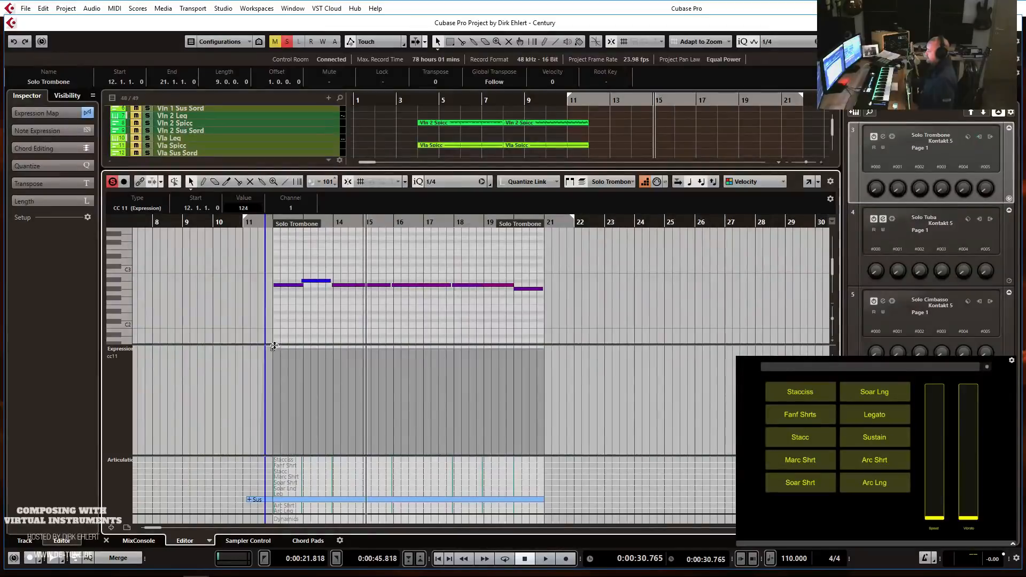
click(126, 348)
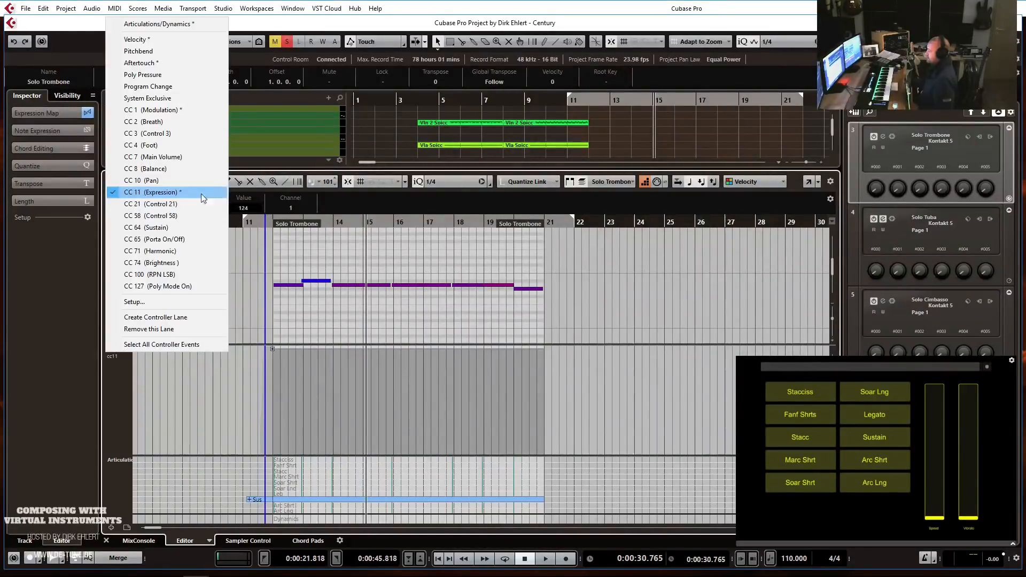
click(193, 113)
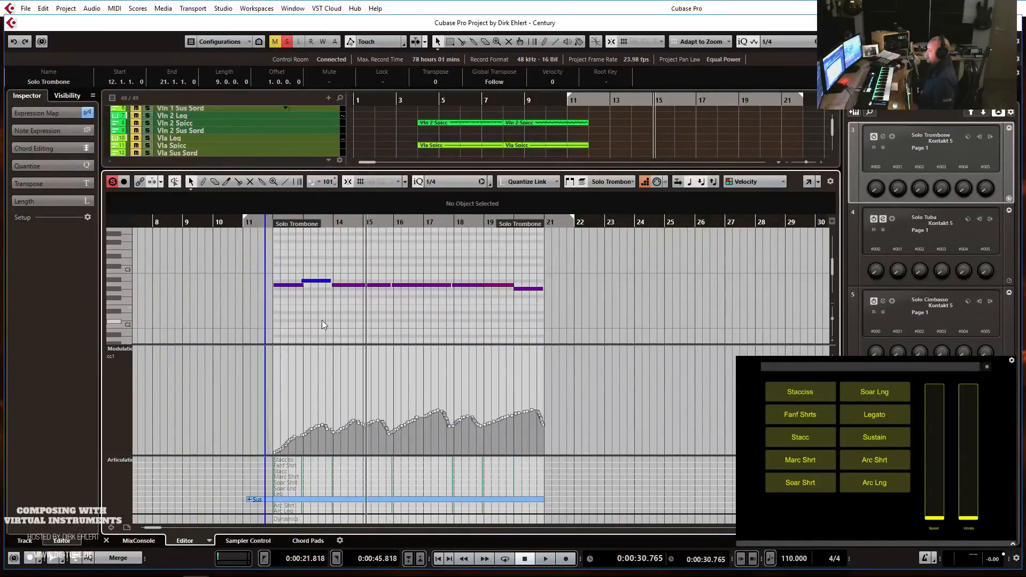
Move the start of the Solo Trombone's Sustain articulation to bar 12 and play the line from there.
click(270, 221)
key(space)
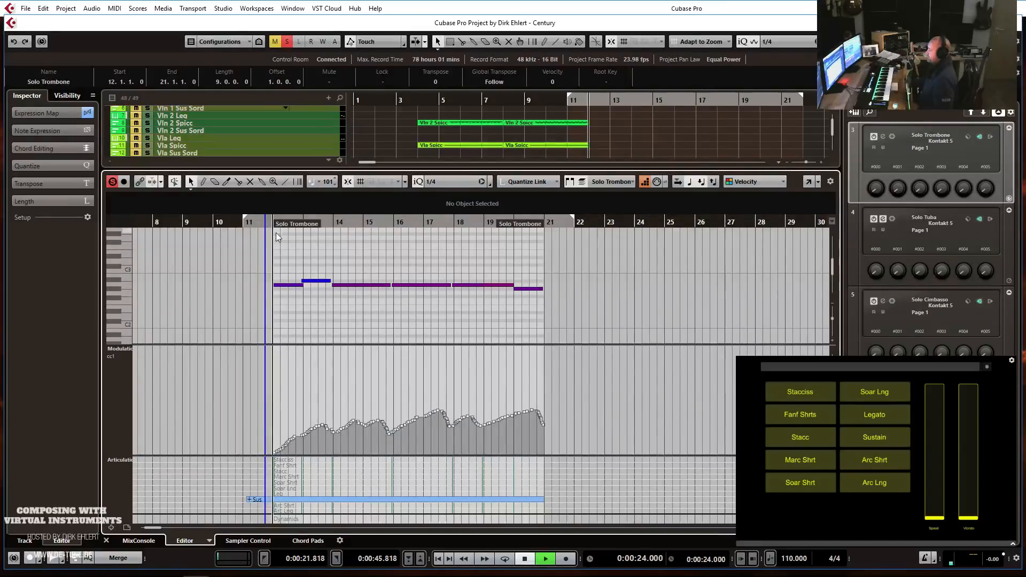
key(space)
drag(274, 500, 302, 500)
key(space)
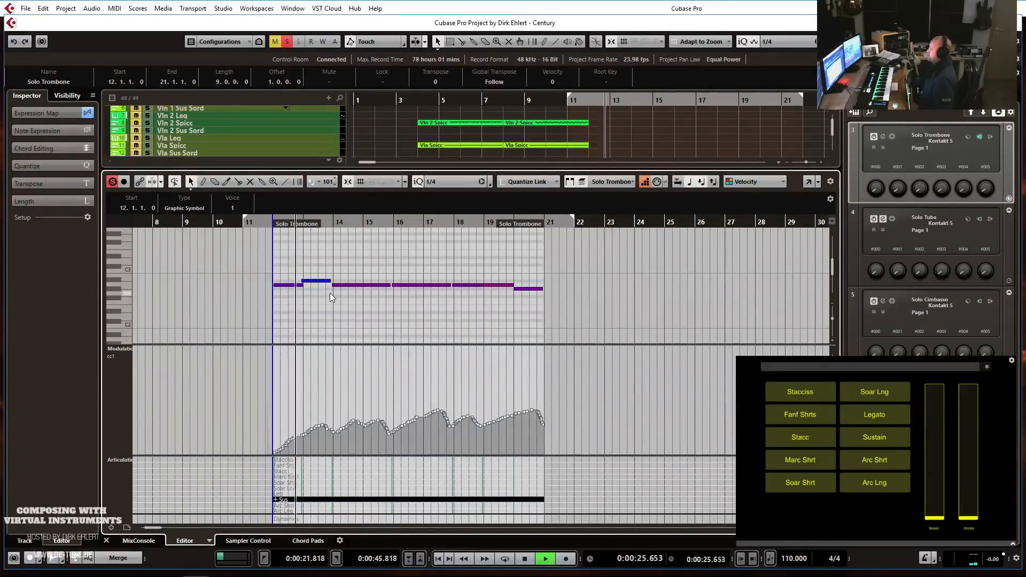
key(space)
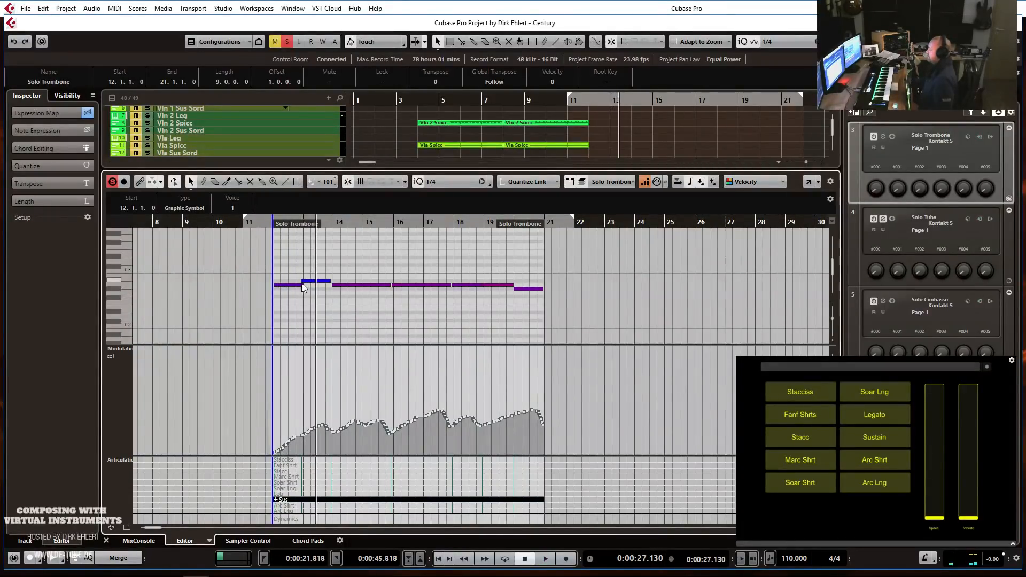
Shorten the Solo Trombone's first A2 note to end at 12.4.4.34, clear of the following note, and replay the line.
key(g)
key(h)
key(h)
key(h)
key(h)
key(h)
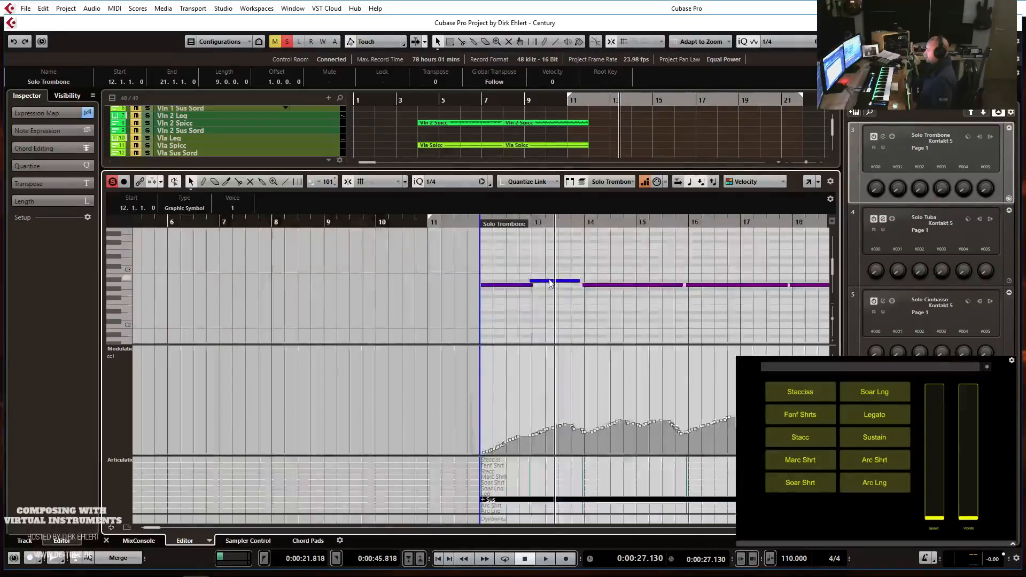
click(550, 282)
click(540, 285)
click(483, 222)
key(space)
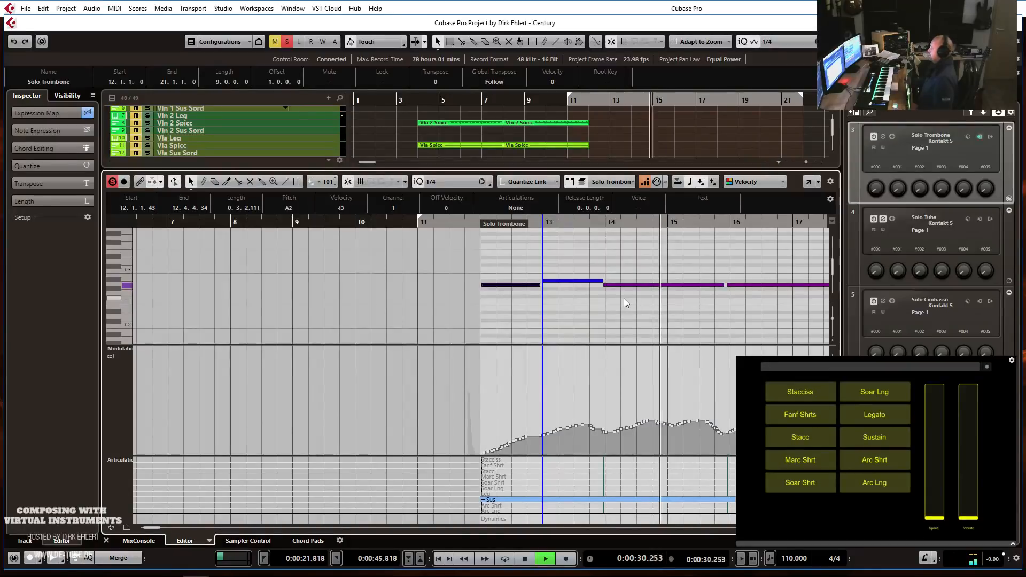
key(space)
Scale the Solo Trombone's whole modulation curve down to about three quarters of its height.
key(g)
key(g)
key(g)
key(g)
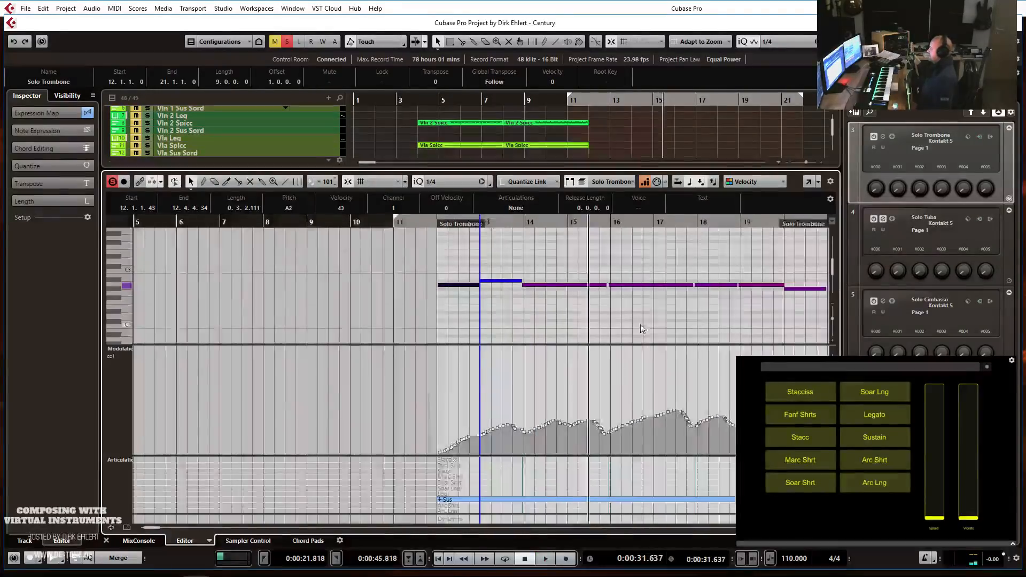
drag(766, 373, 452, 453)
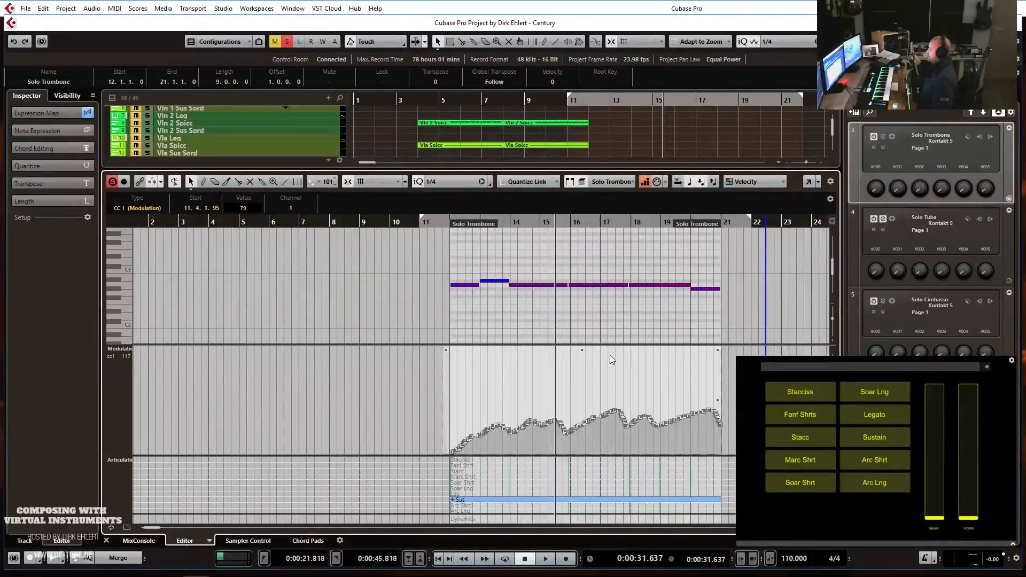
drag(584, 351, 585, 366)
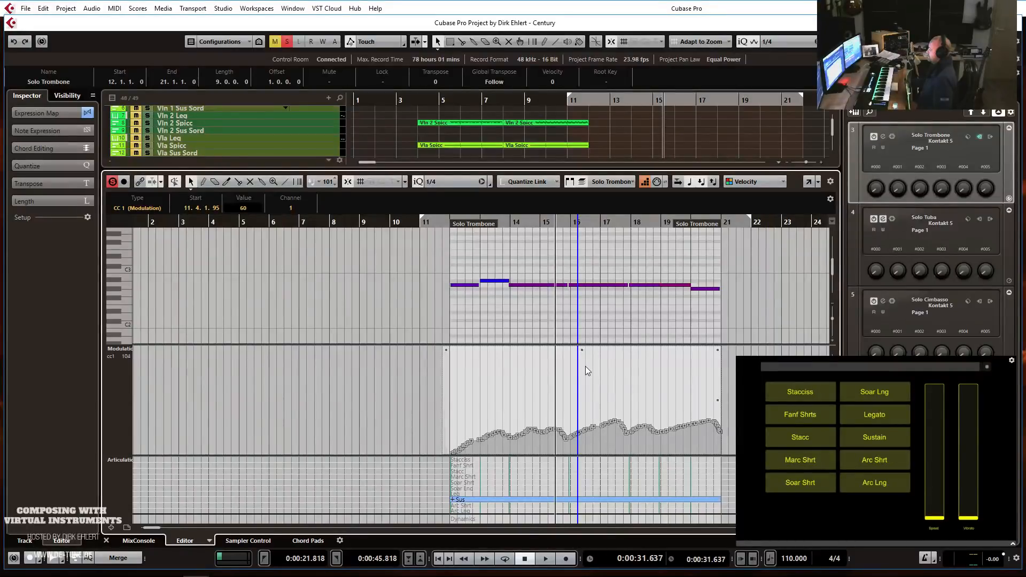
Close the editor and play the arrangement from bar 12 to about bar 20 to check the trombone balance.
key(ctrl+alt+e)
click(584, 102)
key(space)
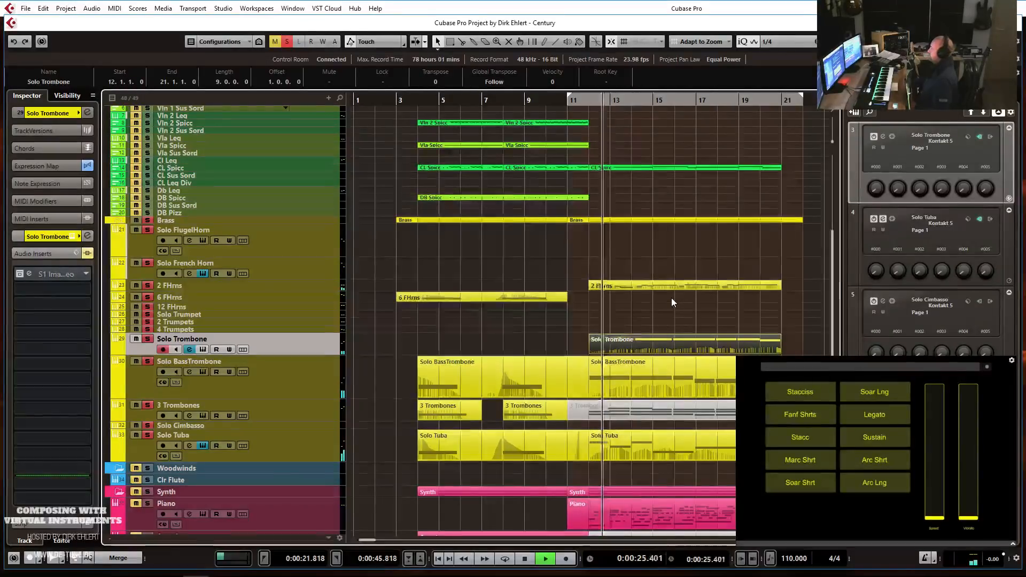
ctrl+scroll(671, 297, up, 1)
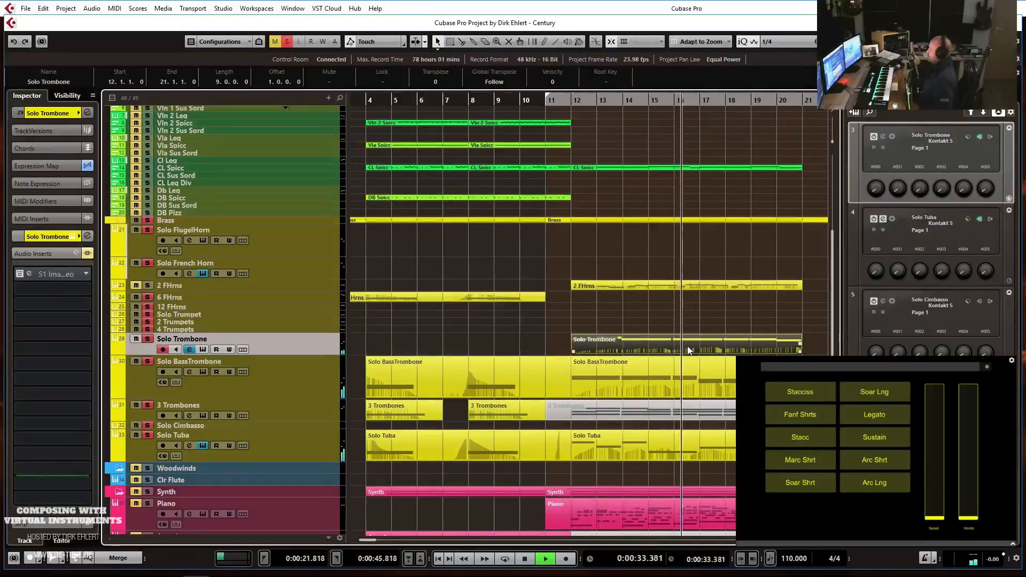
scroll(687, 353, right, 3)
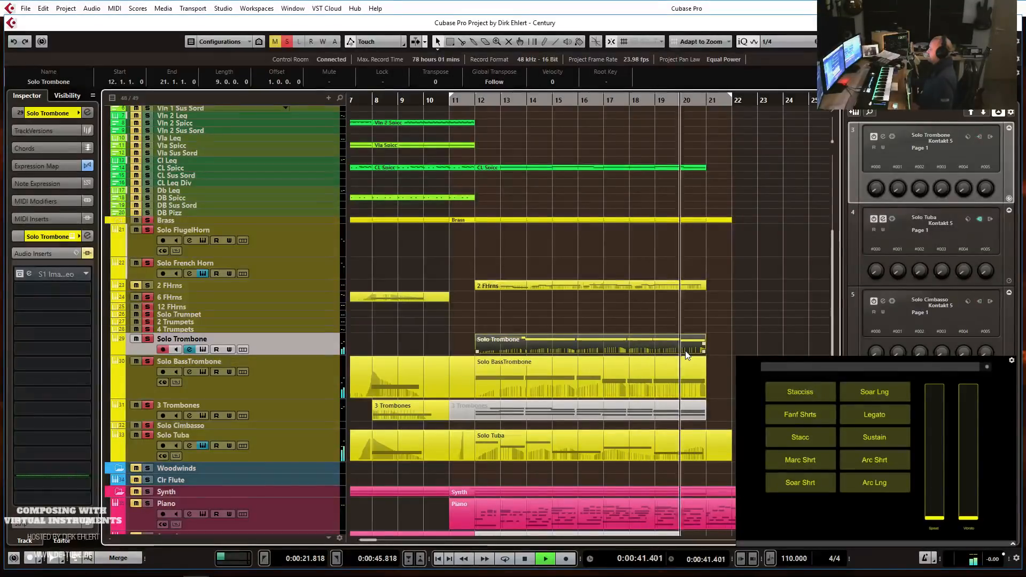
key(space)
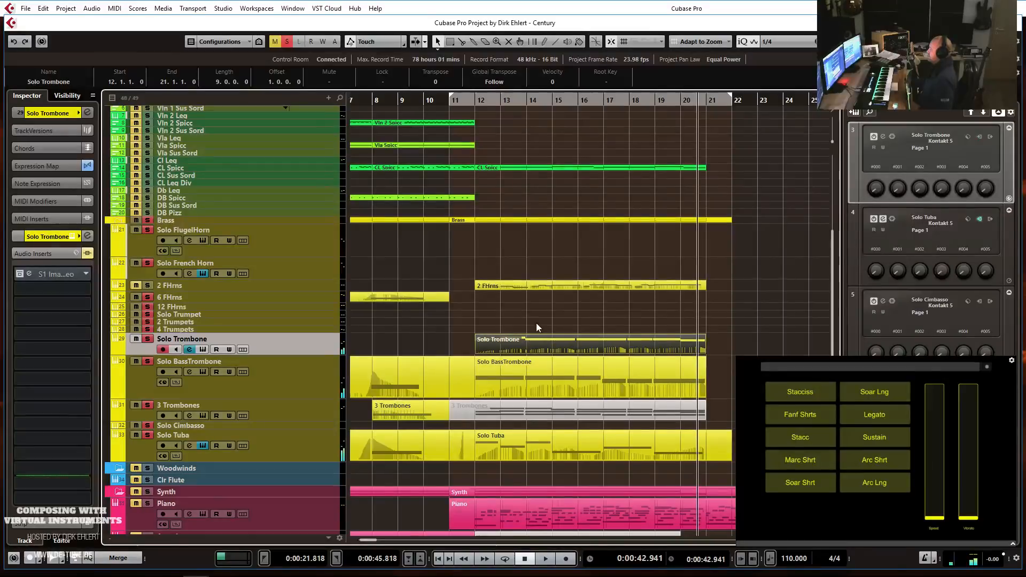
Unmute the original 3 Trombones part at bar 11.
click(514, 415)
right_click(522, 408)
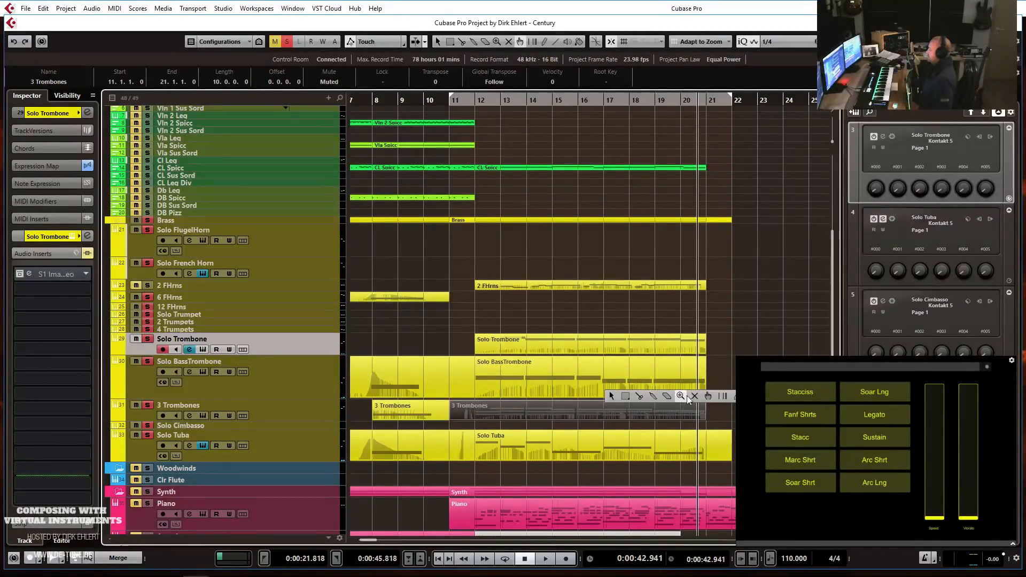
click(605, 407)
click(596, 418)
right_click(598, 413)
click(521, 408)
Open the 3 Trombones part at bar 11 and delete the middle and lowest voices, leaving only the top line.
double_click(517, 411)
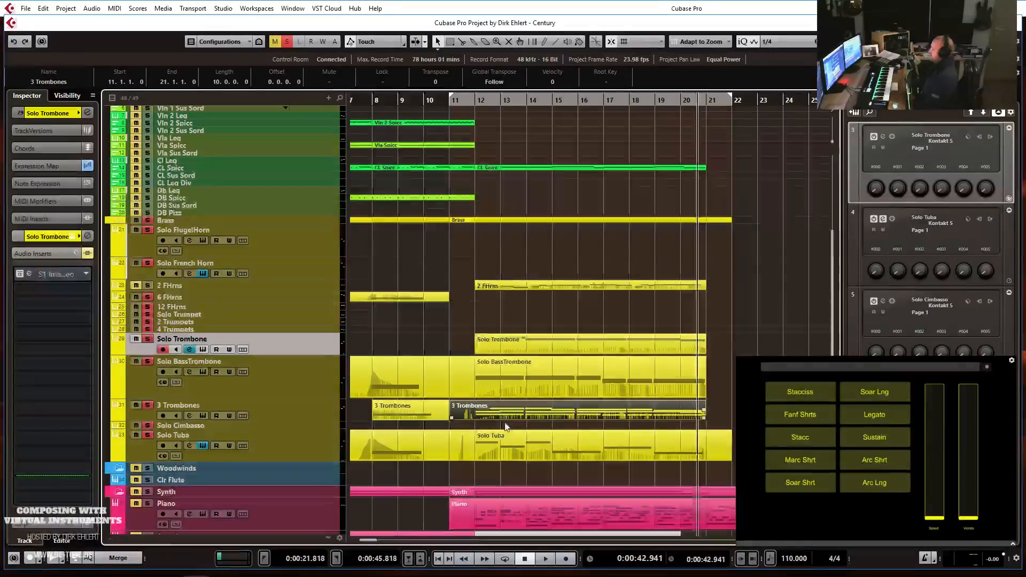
drag(147, 274, 440, 328)
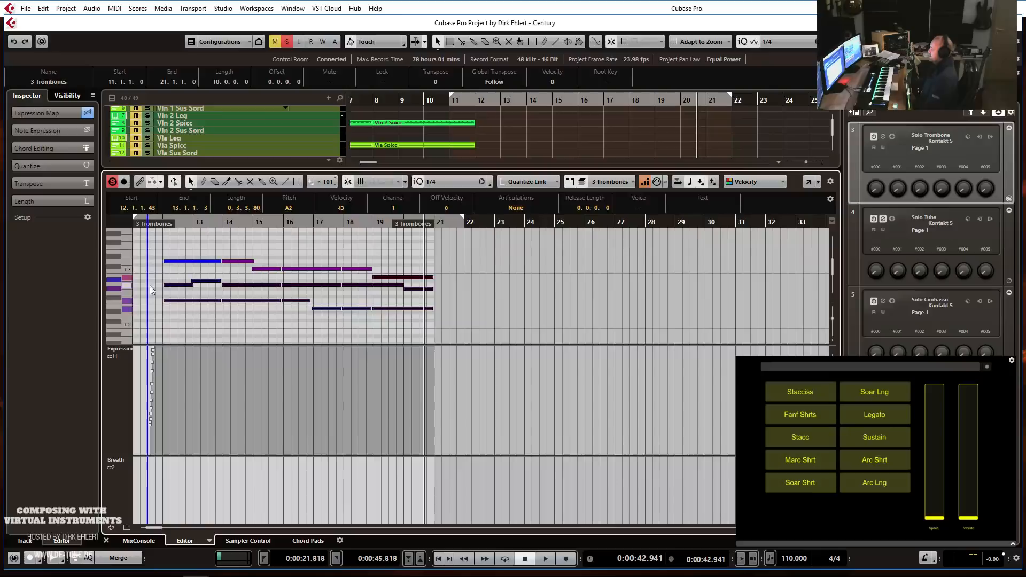
key(Delete)
drag(176, 273, 241, 306)
key(Delete)
key(Return)
Open the Solo Trombone, Solo BassTrombone and 3 Trombones parts together in the editor and start playback just before bar 12.
drag(720, 335, 677, 414)
key(Return)
scroll(570, 319, left, 5)
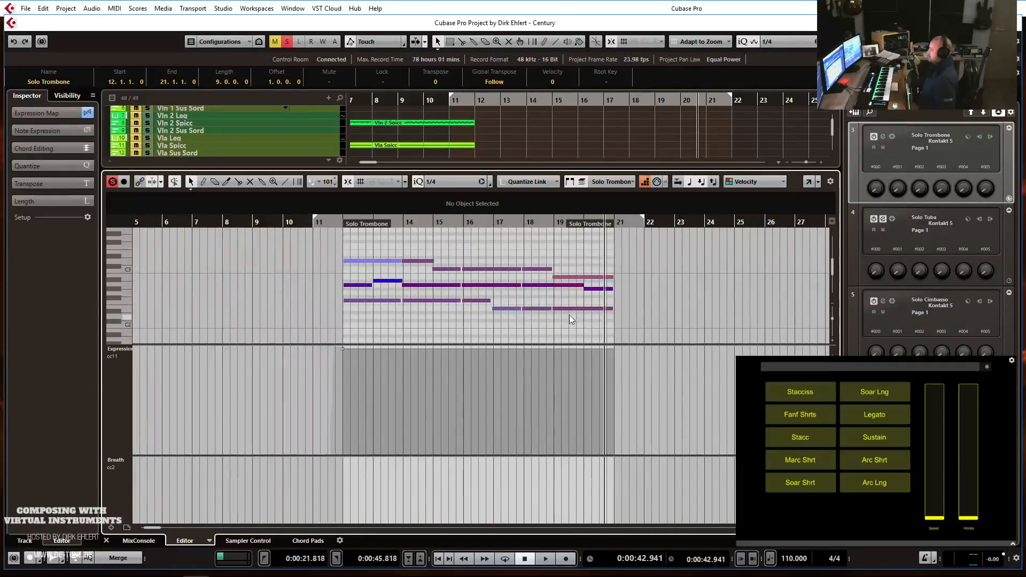
click(335, 223)
key(space)
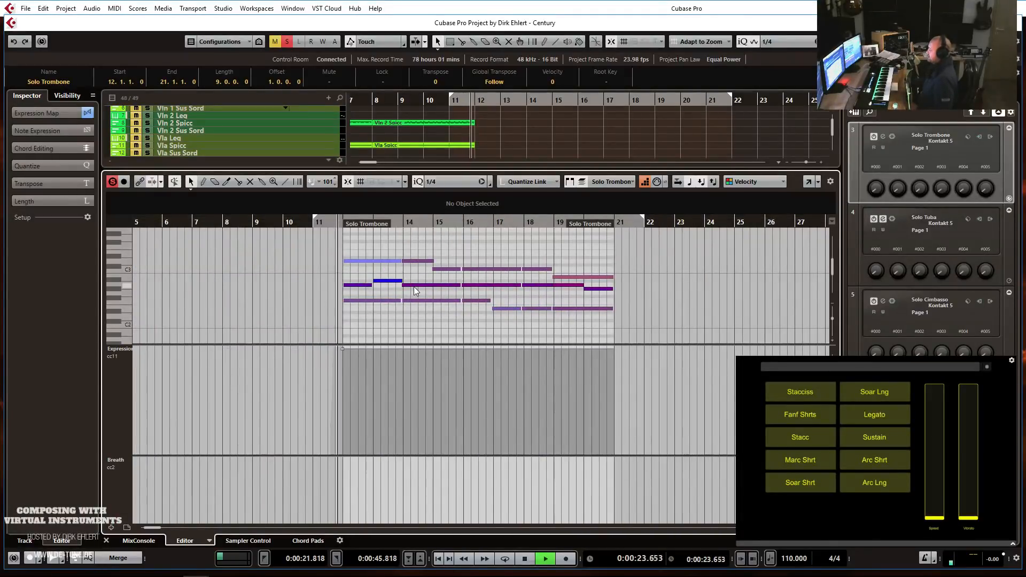
key(space)
Trim the start of the 3 Trombones part to bar 12 and move its Expression event to that bar.
click(369, 261)
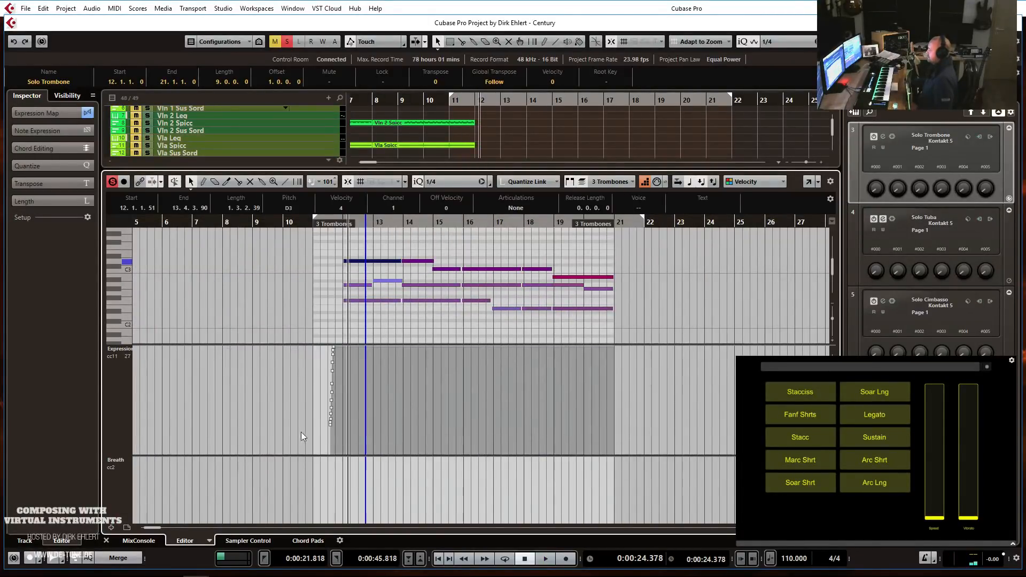
drag(315, 224, 353, 227)
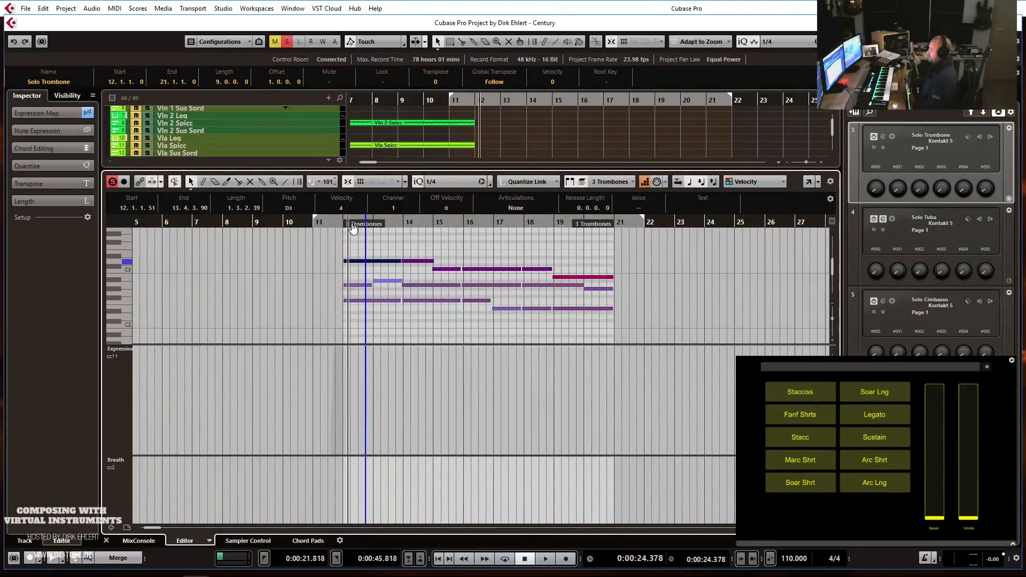
click(341, 348)
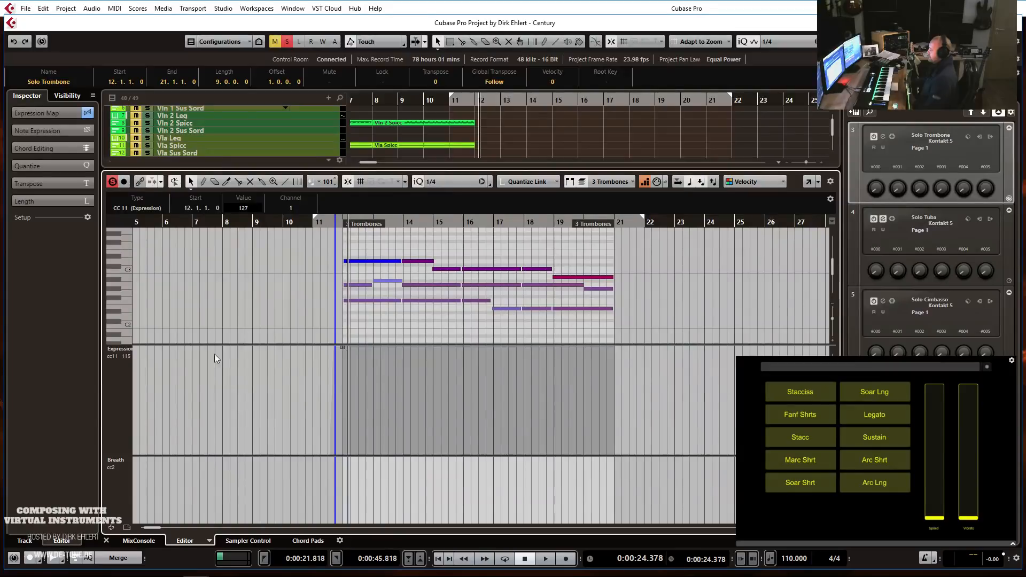
Display Modulation and Articulations/Dynamics for the 3 Trombones part and move its Sustain articulation start to bar 12.
click(119, 351)
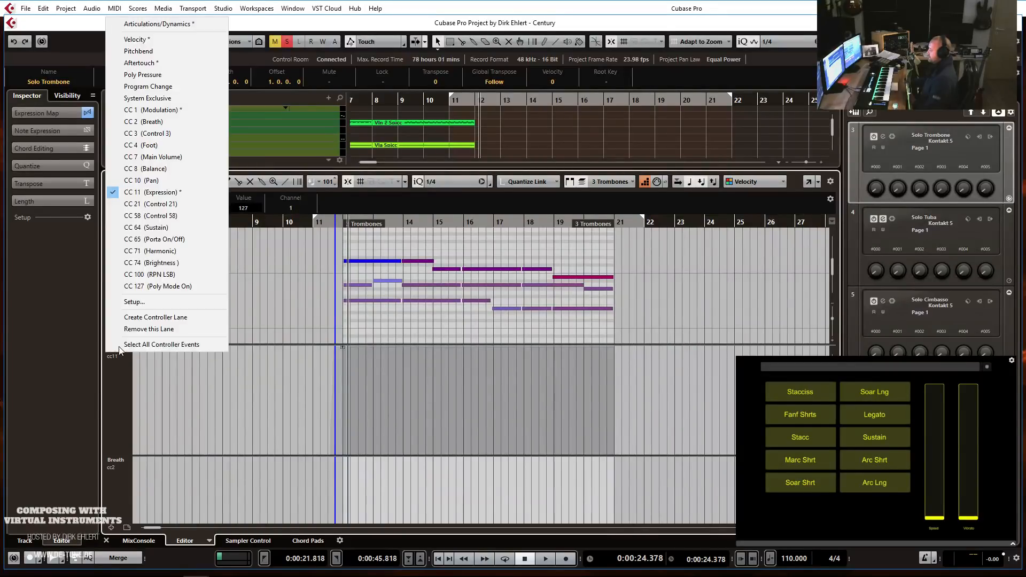
click(160, 110)
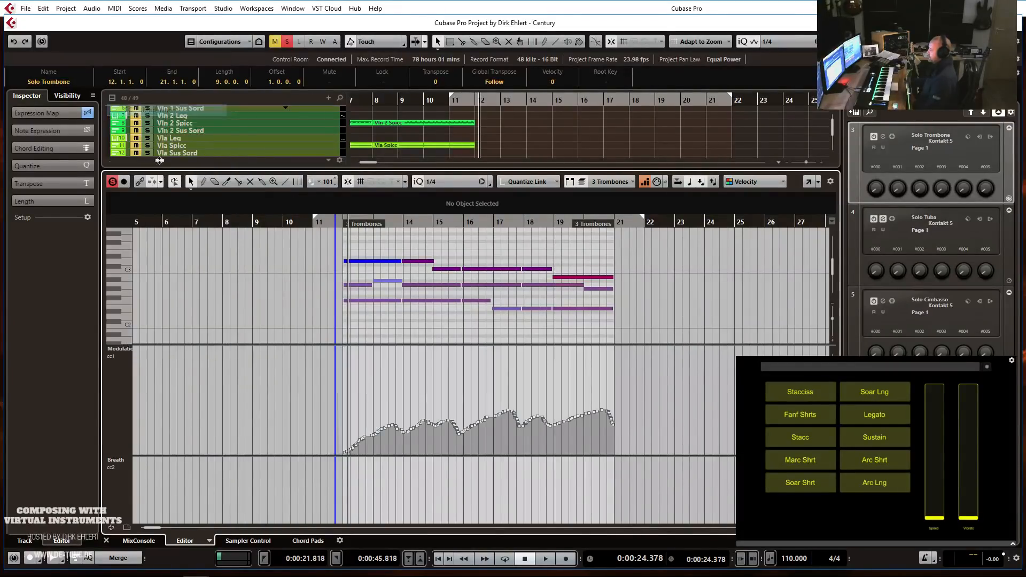
click(108, 463)
click(181, 139)
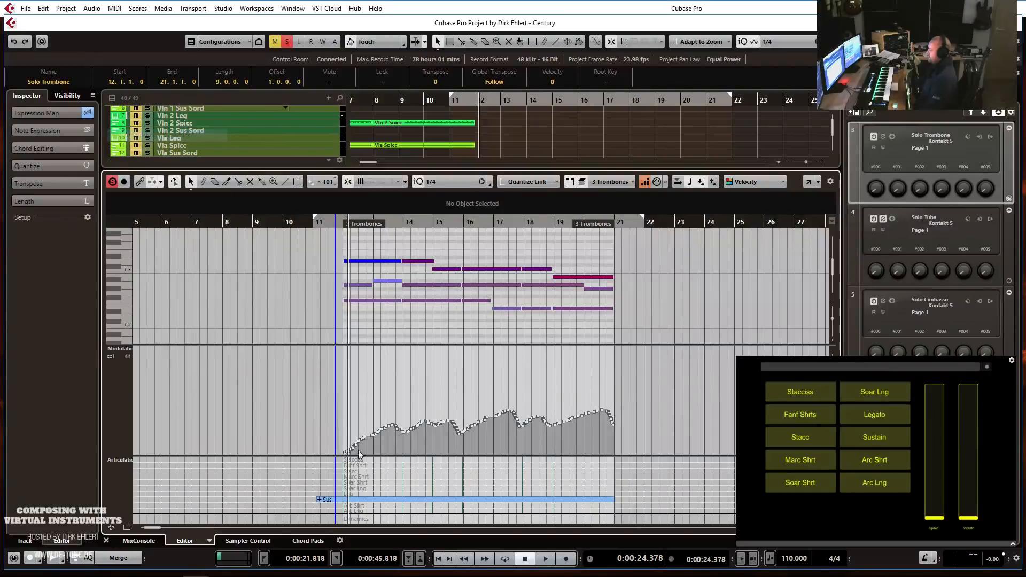
click(346, 500)
drag(346, 504, 362, 487)
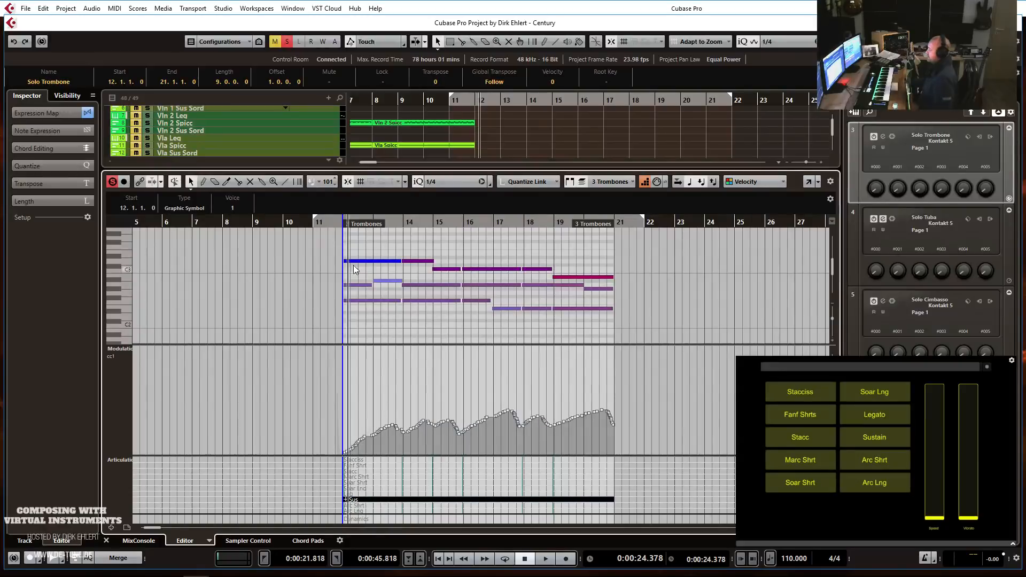
Play the three trombone voices briefly and move the Solo BassTrombone's Sustain articulation start to bar 12.
key(space)
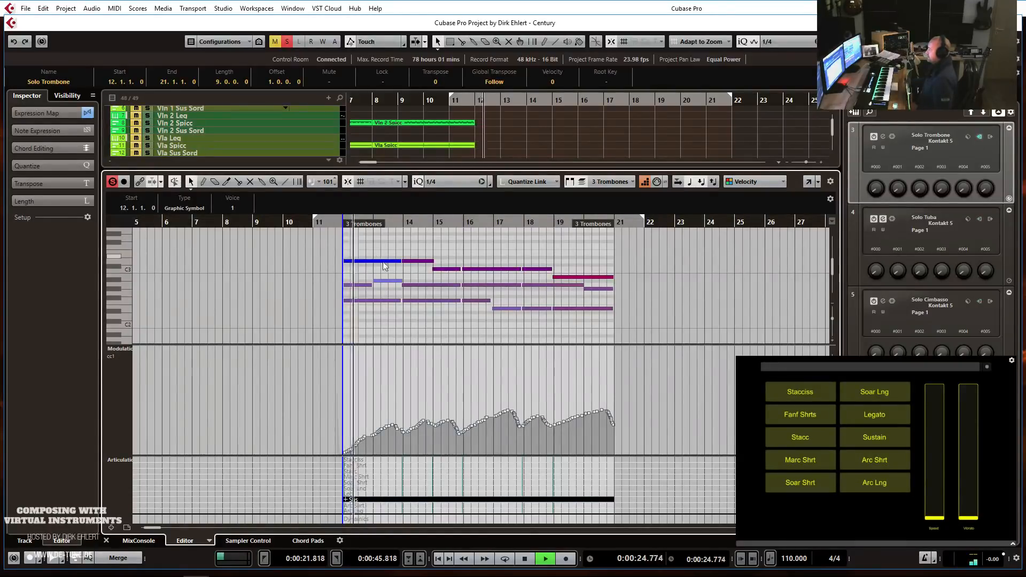
key(h)
key(space)
click(528, 301)
drag(433, 499, 492, 501)
Play the three trombone voices from bar 11 to their end at bar 21 and close the editor.
click(473, 221)
key(space)
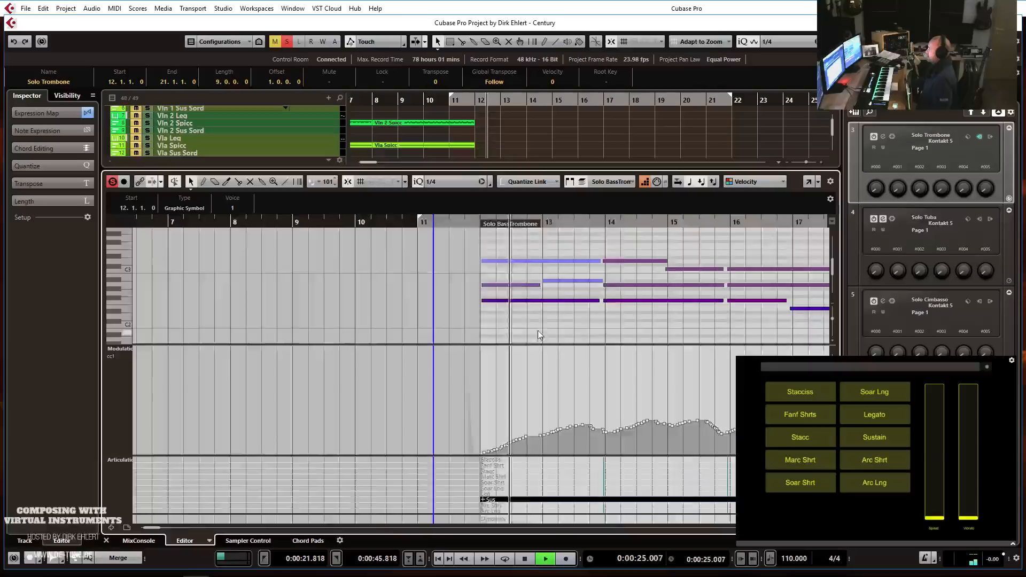
key(g)
key(g)
key(g)
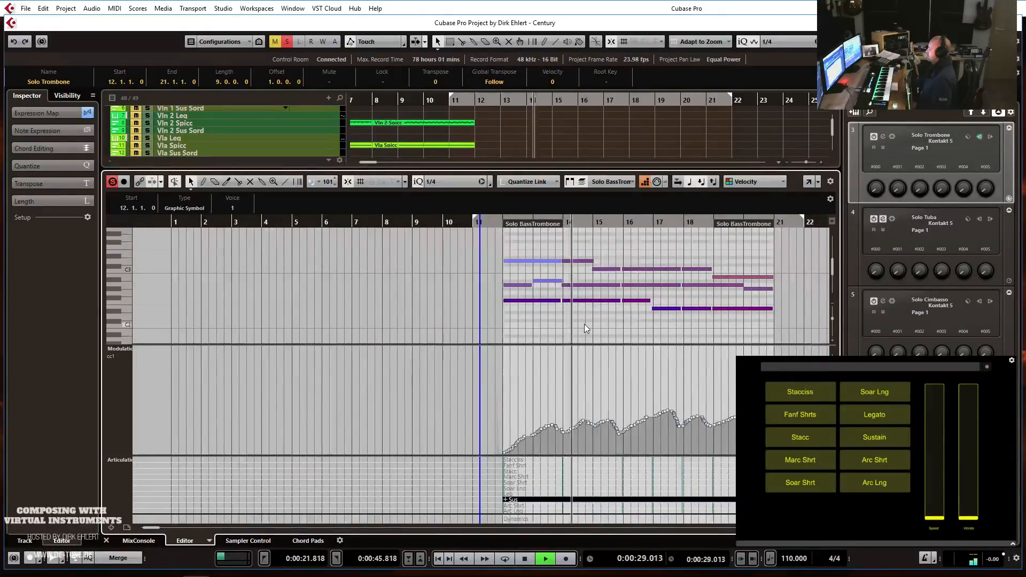
key(h)
key(h)
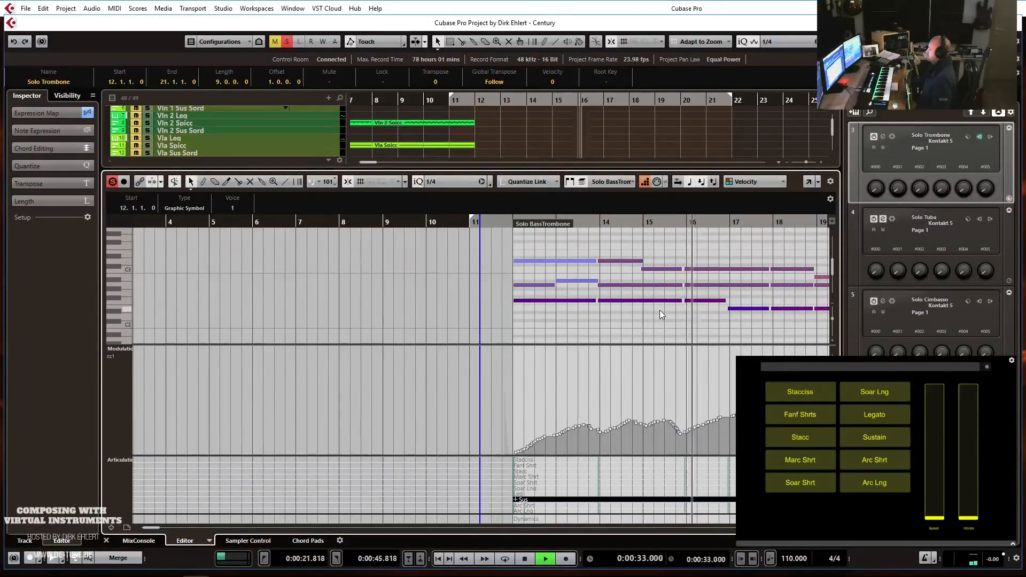
key(g)
key(g)
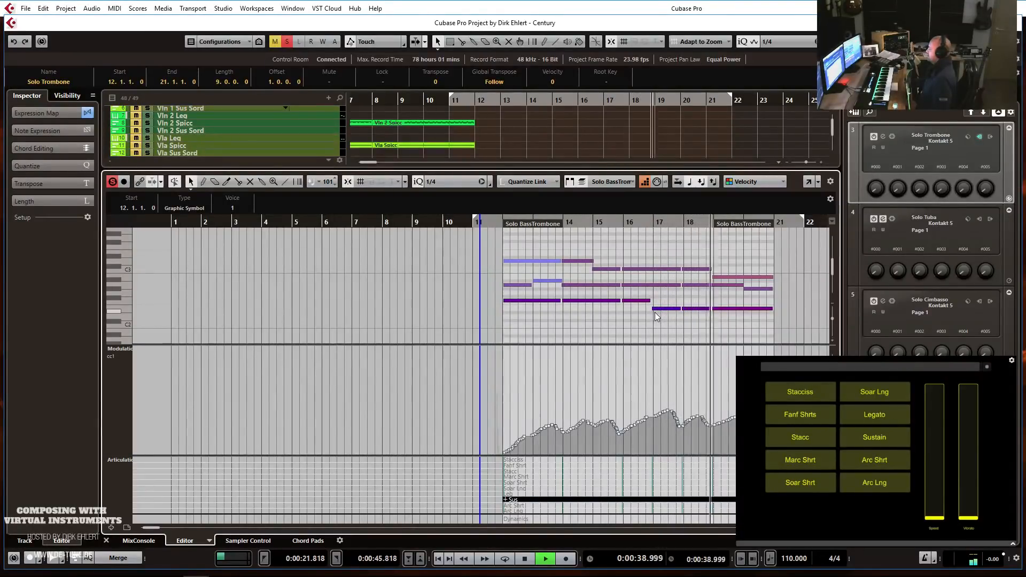
key(h)
key(h)
key(h)
scroll(460, 312, up, 1)
scroll(537, 300, left, 4)
key(space)
key(ctrl+e)
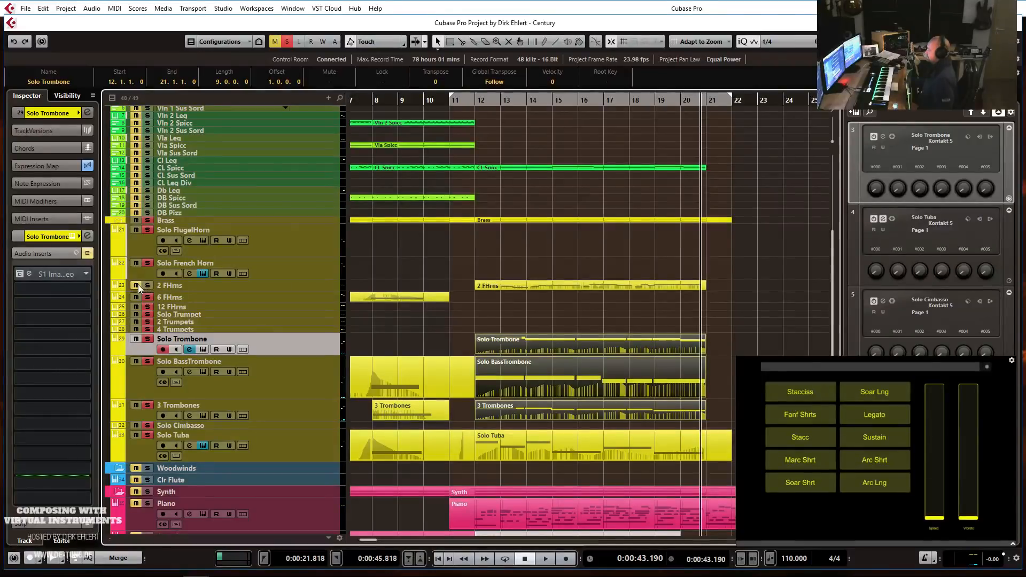
Play the soloed brass tracks together in the project from about bar 12 through bar 14.
click(479, 113)
key(space)
key(g)
key(g)
key(g)
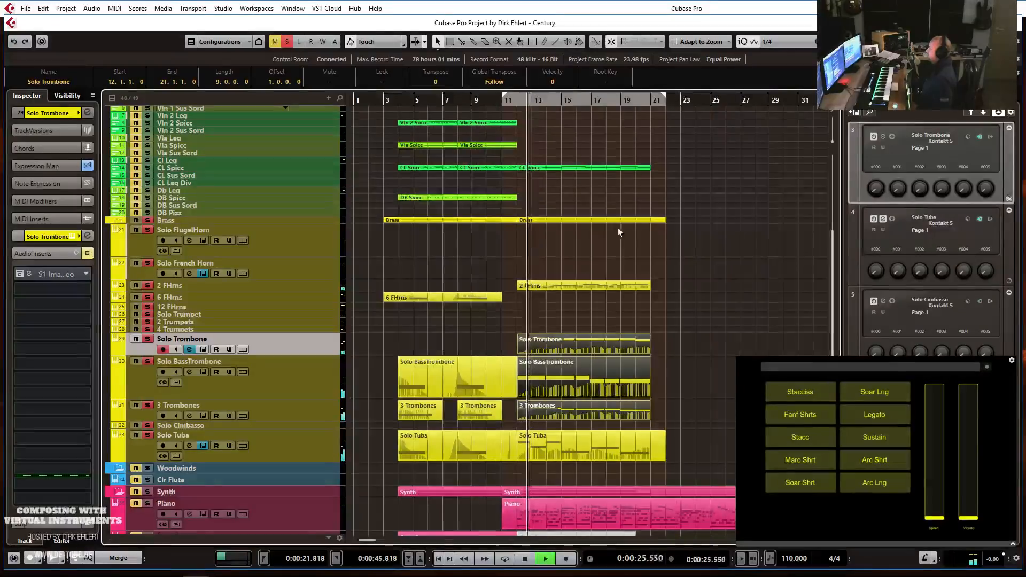
key(h)
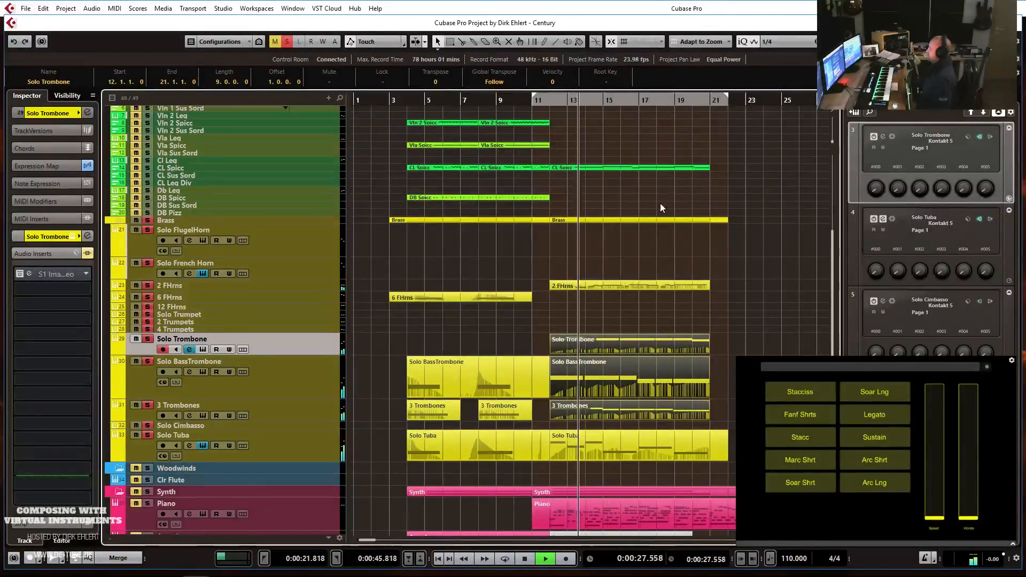
key(g)
key(h)
key(h)
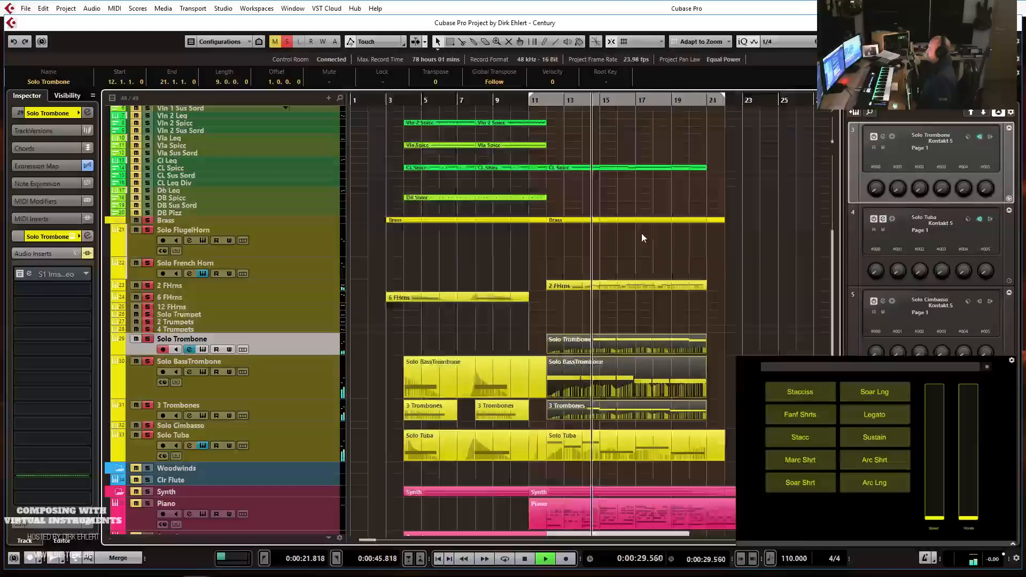
key(space)
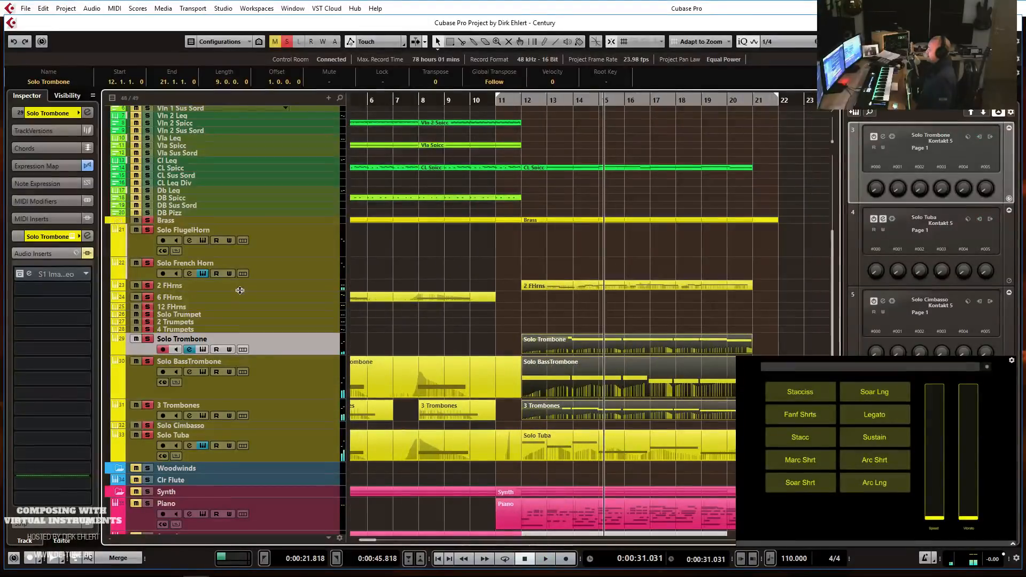
Switch off the S1 Imager insert on the Solo French Horn track and check its Kontakt instrument.
click(240, 290)
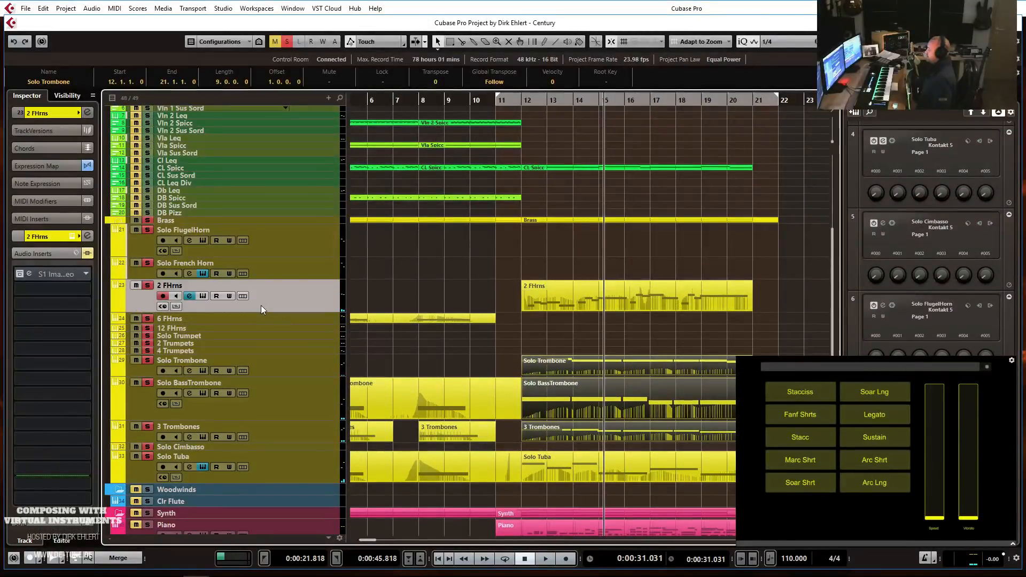
click(280, 272)
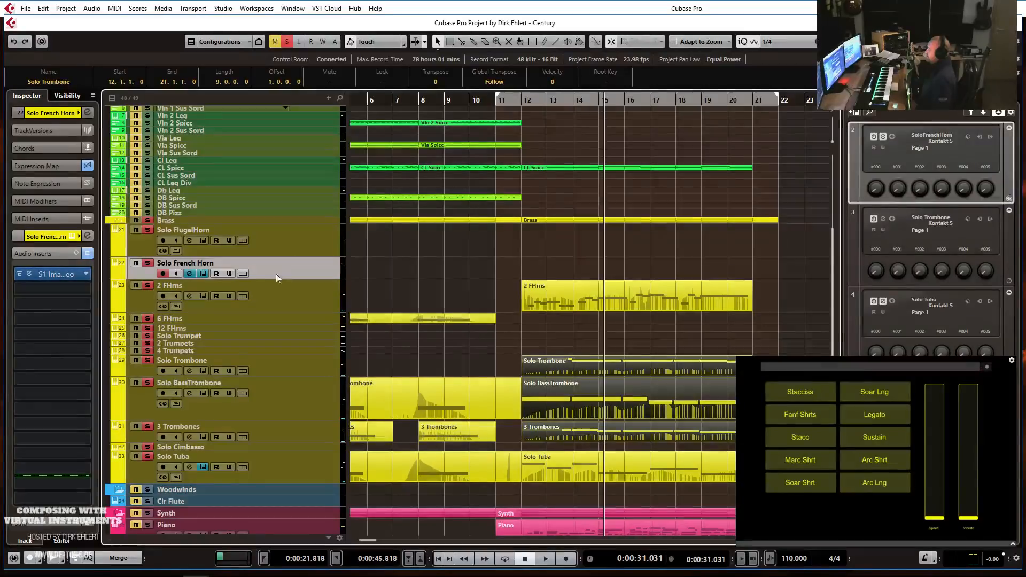
click(19, 274)
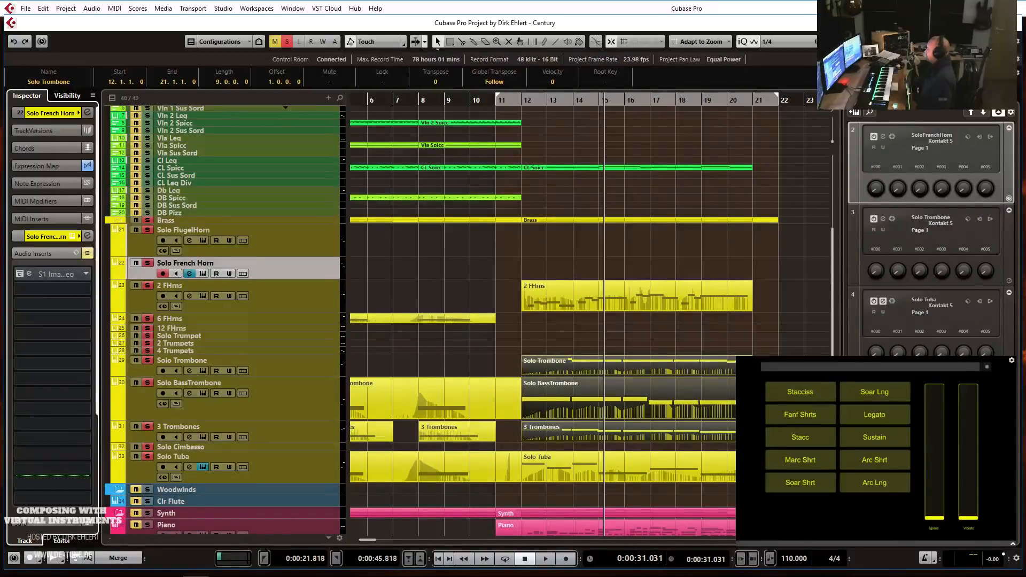
click(73, 236)
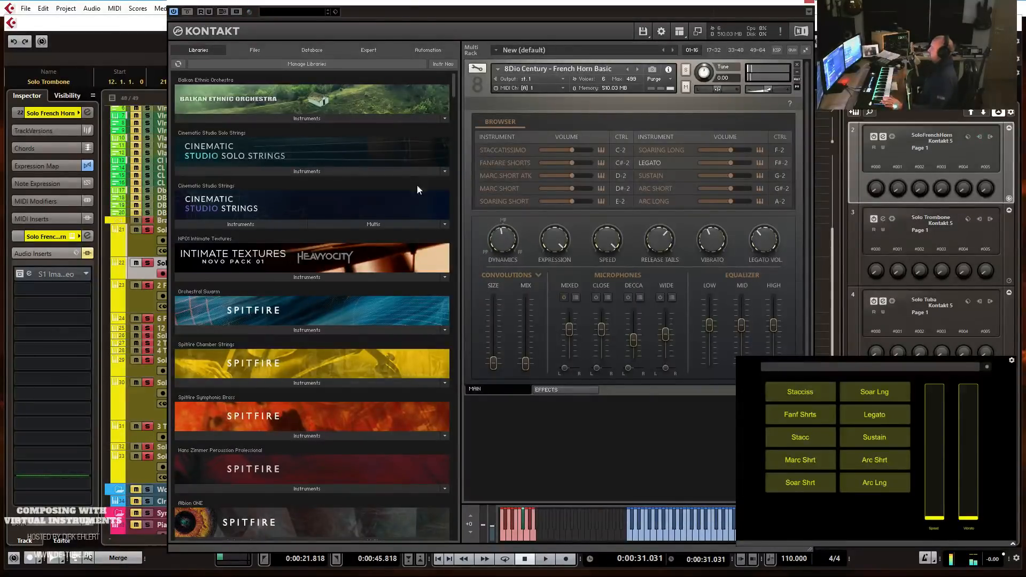
click(809, 2)
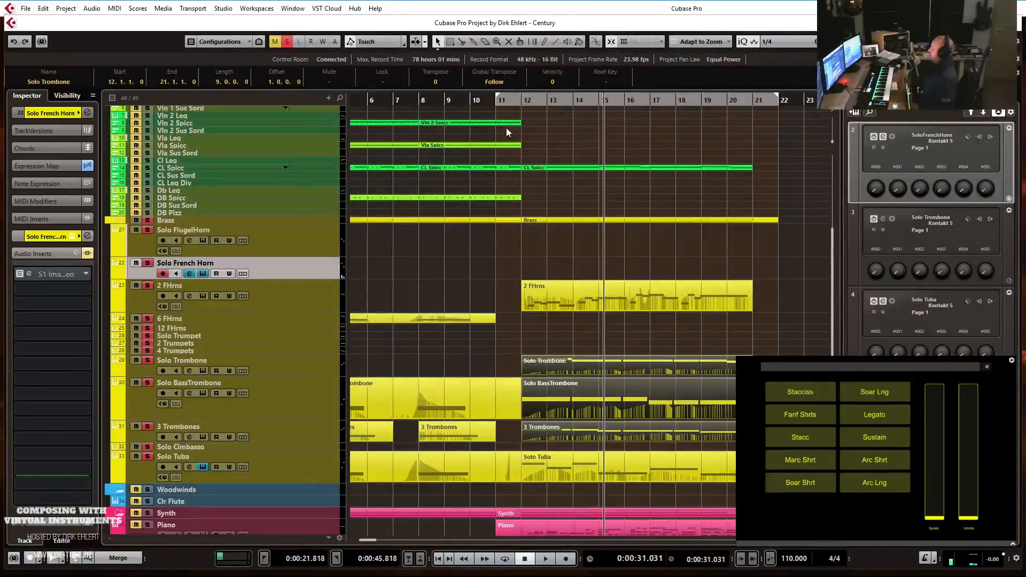
Play the brass tracks from bar 11 to rehearse a line on the Solo French Horn.
click(498, 104)
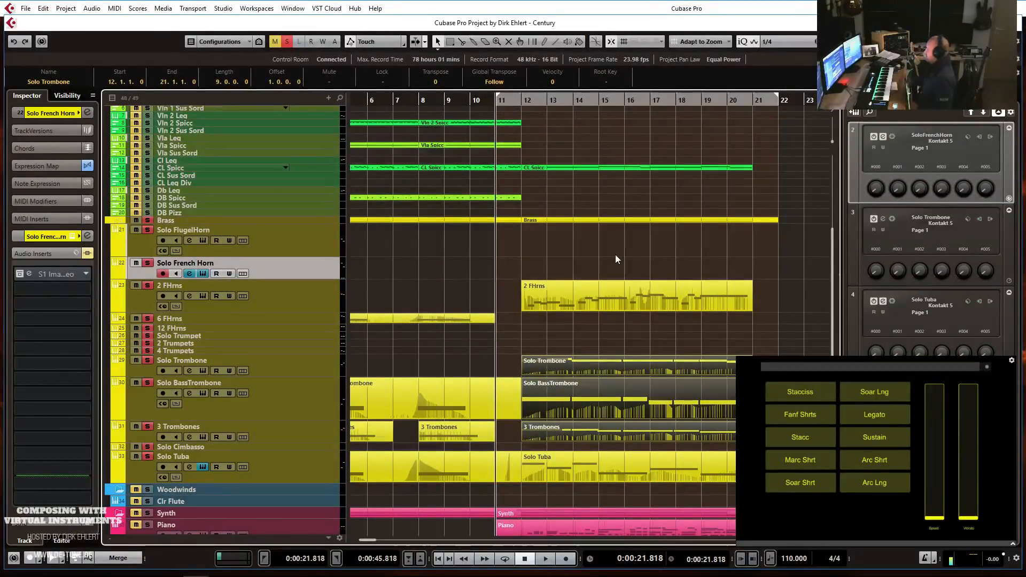
key(space)
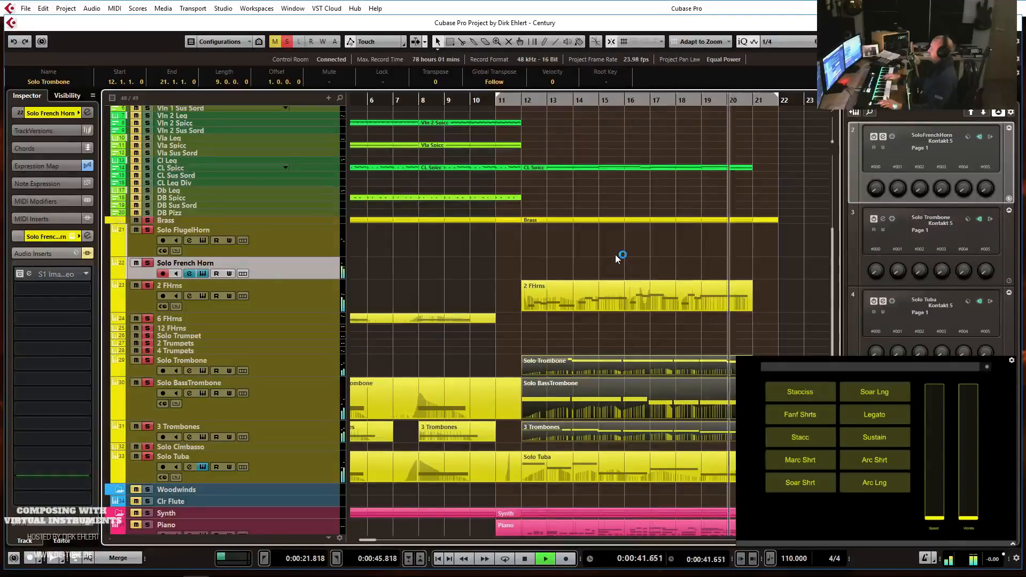
key(space)
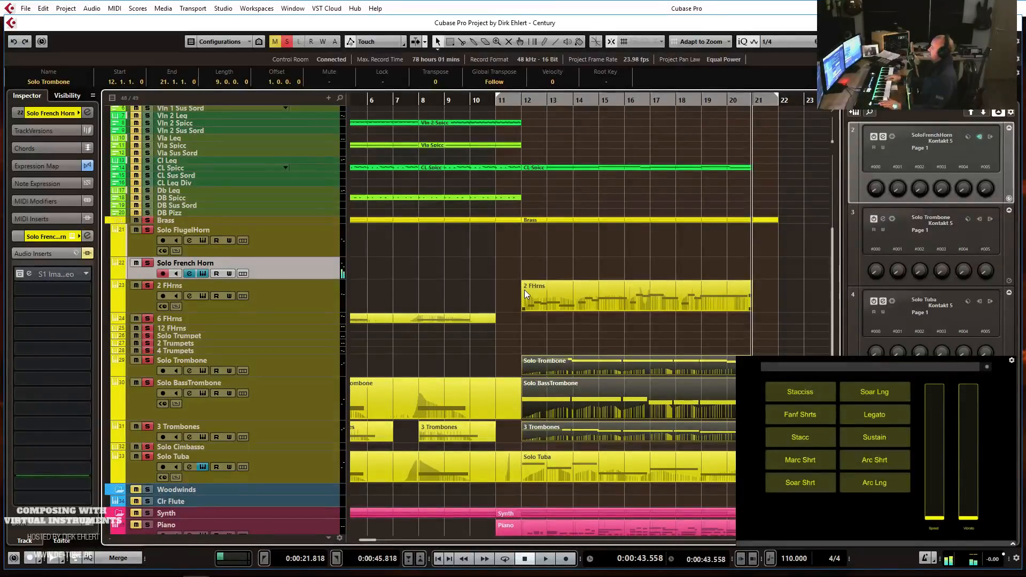
Record a Solo French Horn part from bar 11 and trim its end to bar 21.
key(space)
key(KP_Multiply)
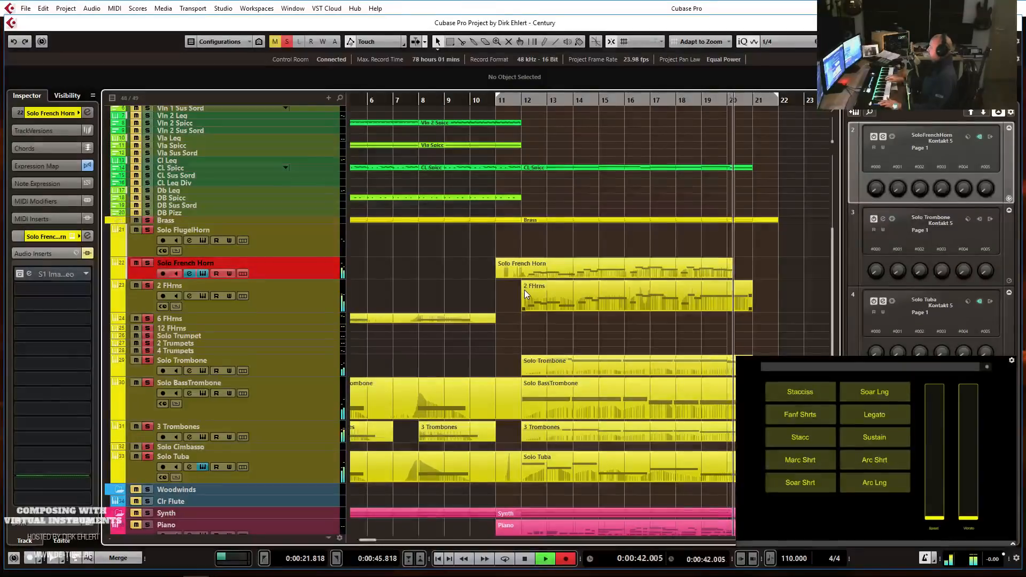
key(space)
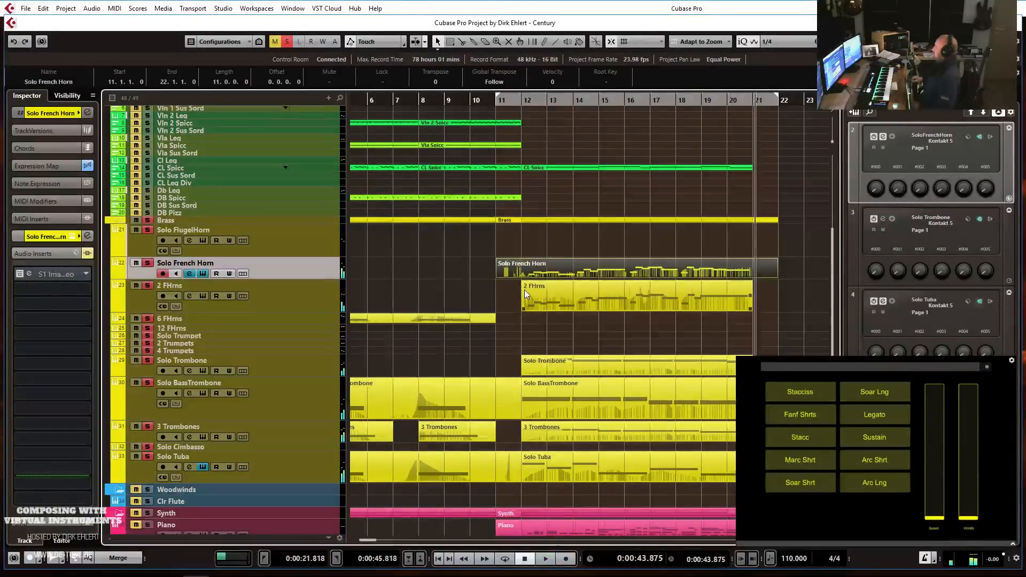
drag(772, 280, 753, 280)
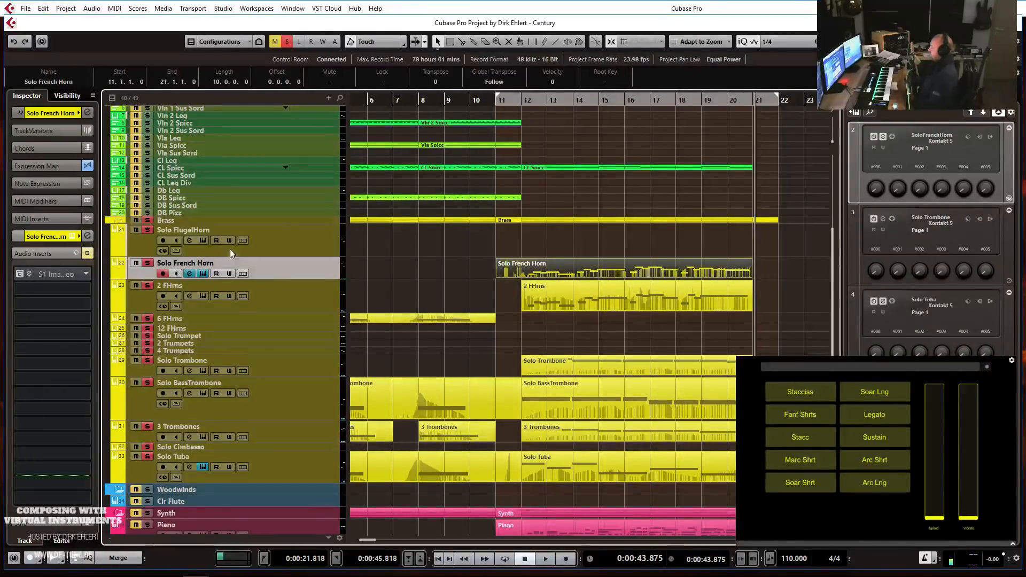
Turn off solo on the Brass folder and play the full arrangement from bar 11.
click(148, 220)
key(KP_1)
key(space)
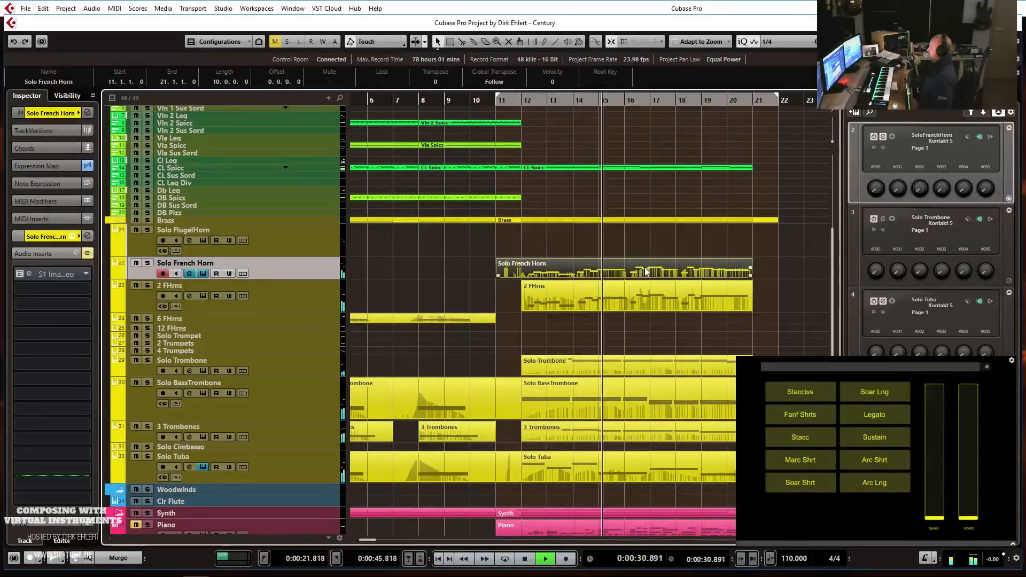
key(g)
key(g)
key(g)
key(g)
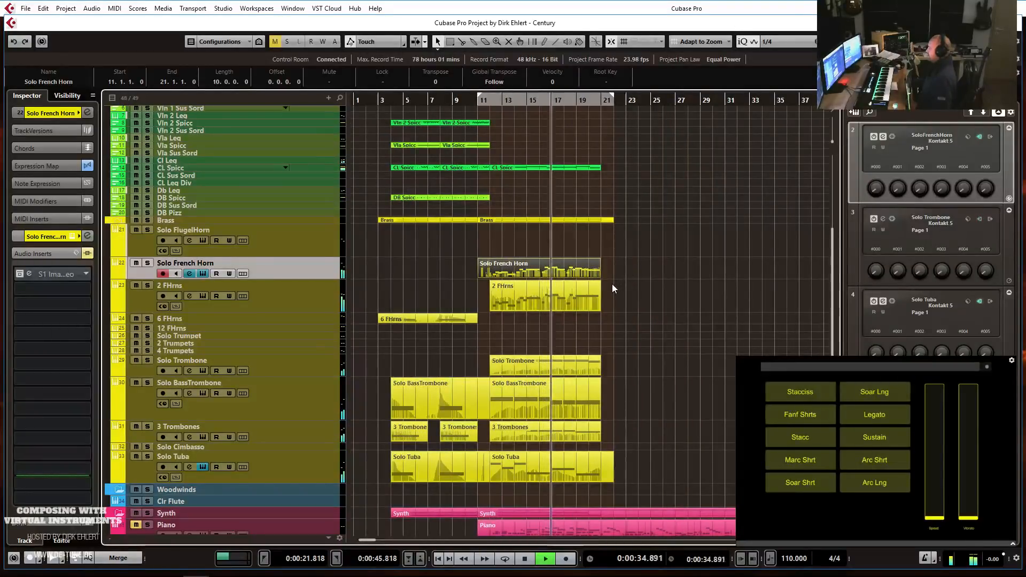
key(h)
key(h)
key(h)
key(g)
key(g)
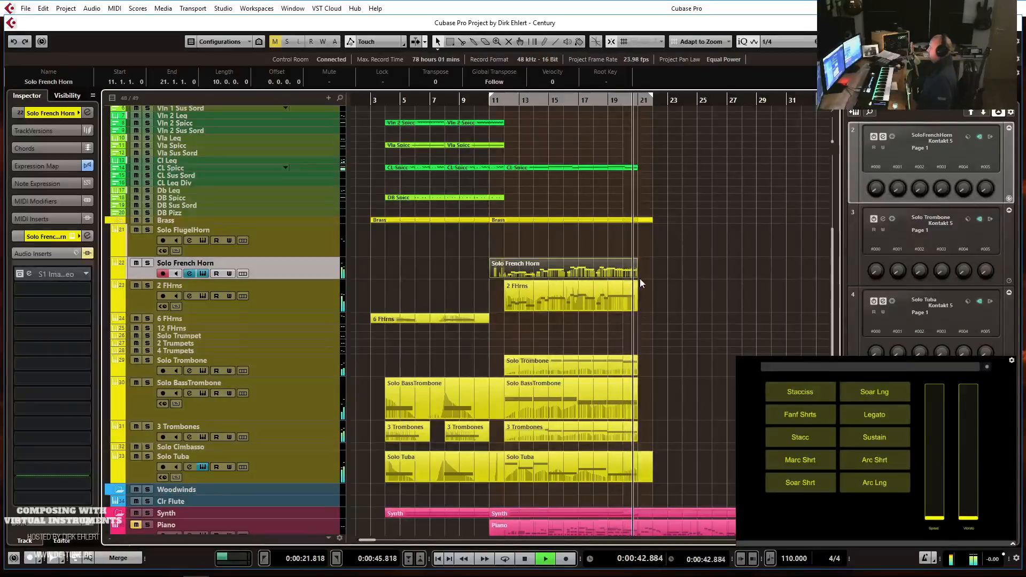
Stop playback and trim the end of the later Solo Tuba part to bar 21.
key(space)
key(g)
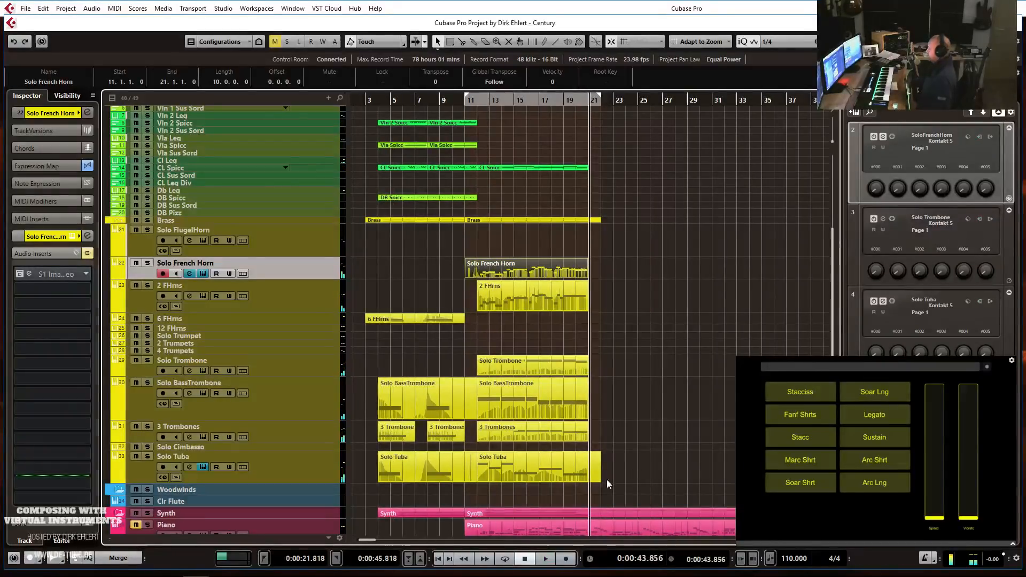
drag(599, 480, 588, 481)
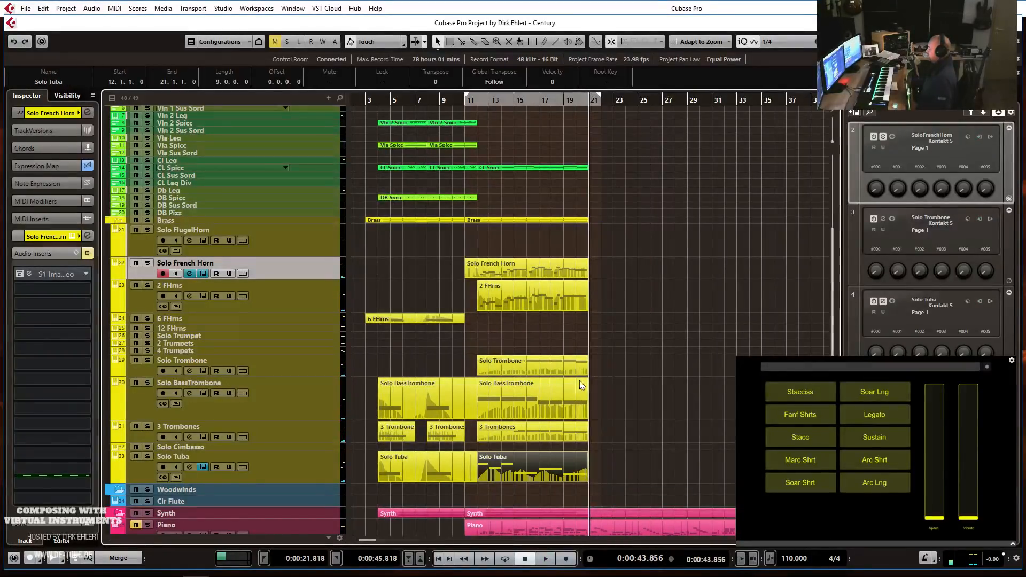
Select and enlarge the Solo Trumpet track and play the arrangement from about bar 13 to try out a trumpet line.
click(231, 336)
drag(221, 338, 218, 375)
click(502, 99)
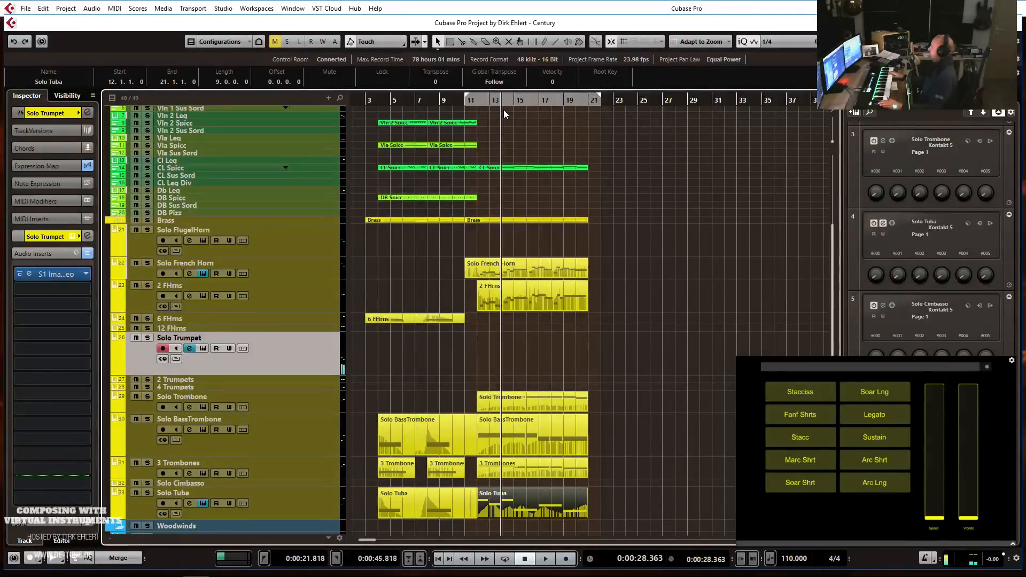
key(space)
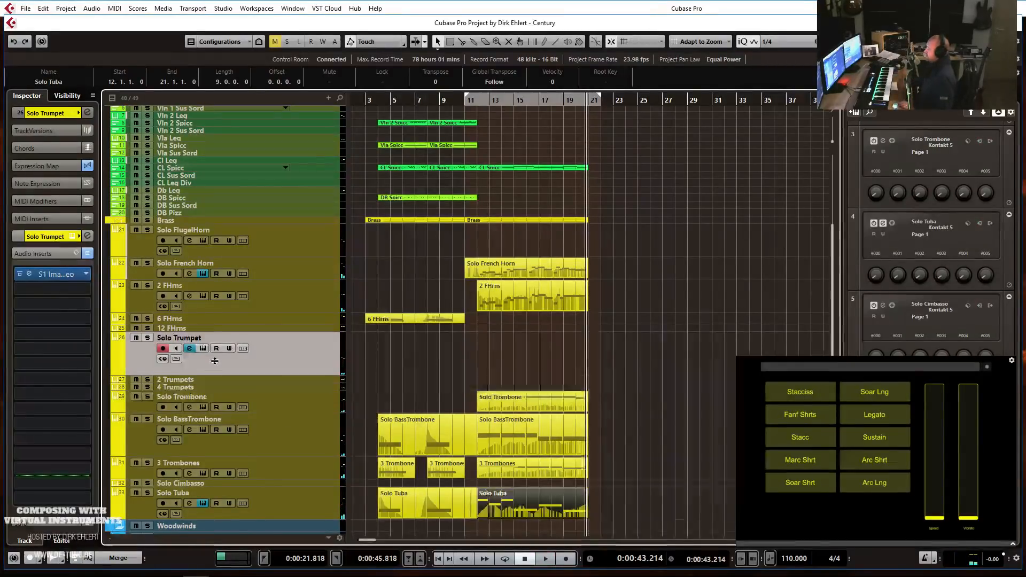
Collapse the Solo Trumpet, 2 FHrns and Solo French Horn tracks to minimal height.
drag(208, 374, 219, 338)
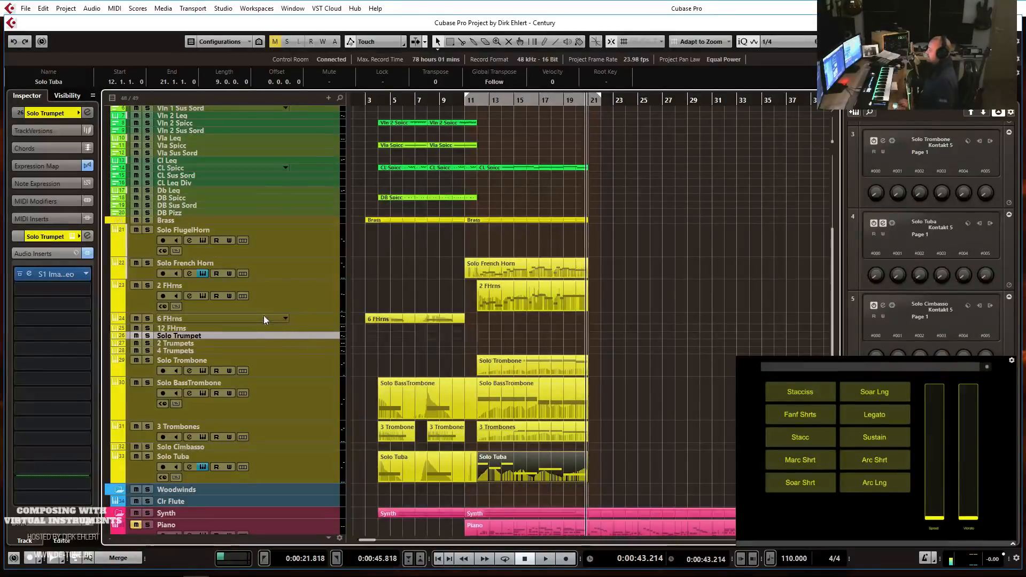
drag(259, 313, 268, 290)
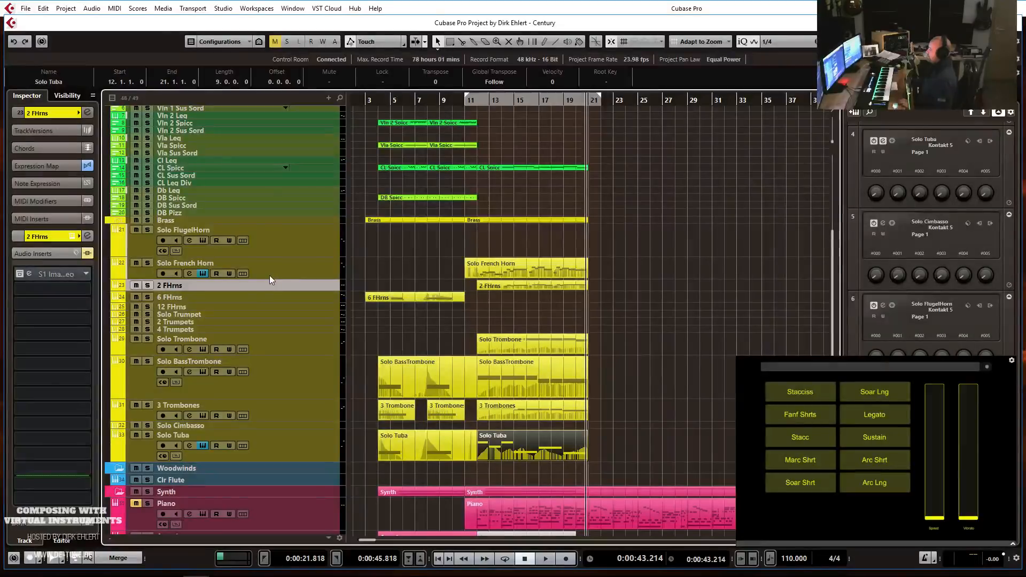
drag(265, 278, 275, 266)
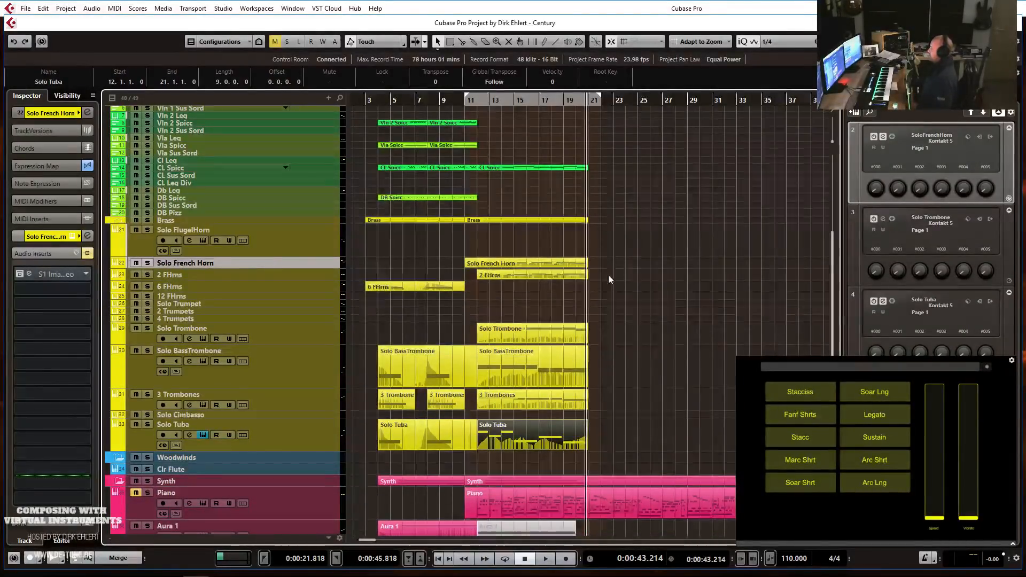
Set the left locator to bar 4, play the full arrangement to bar 21 and select the later Solo Tuba part.
key(g)
scroll(613, 271, down, 3)
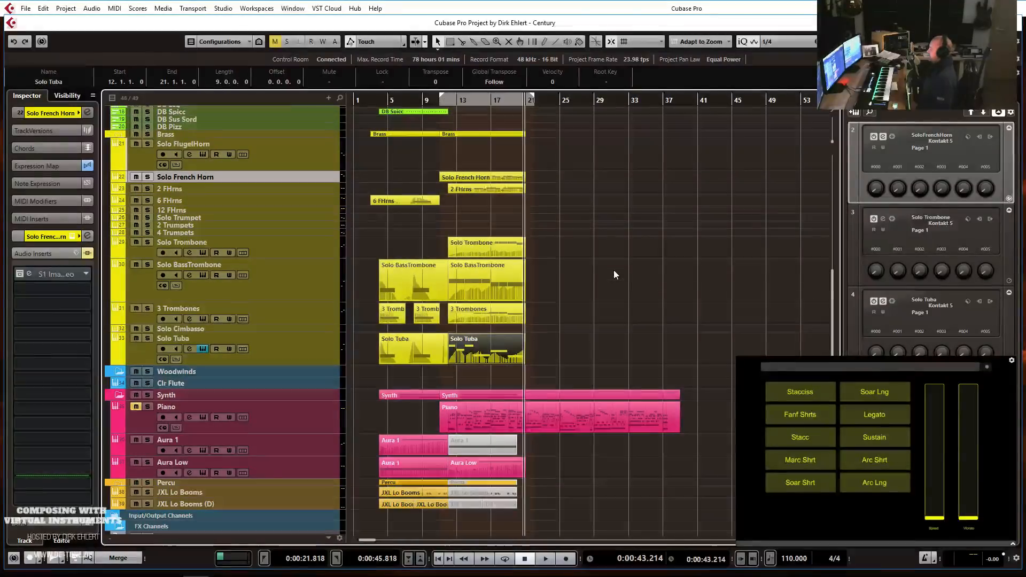
key(h)
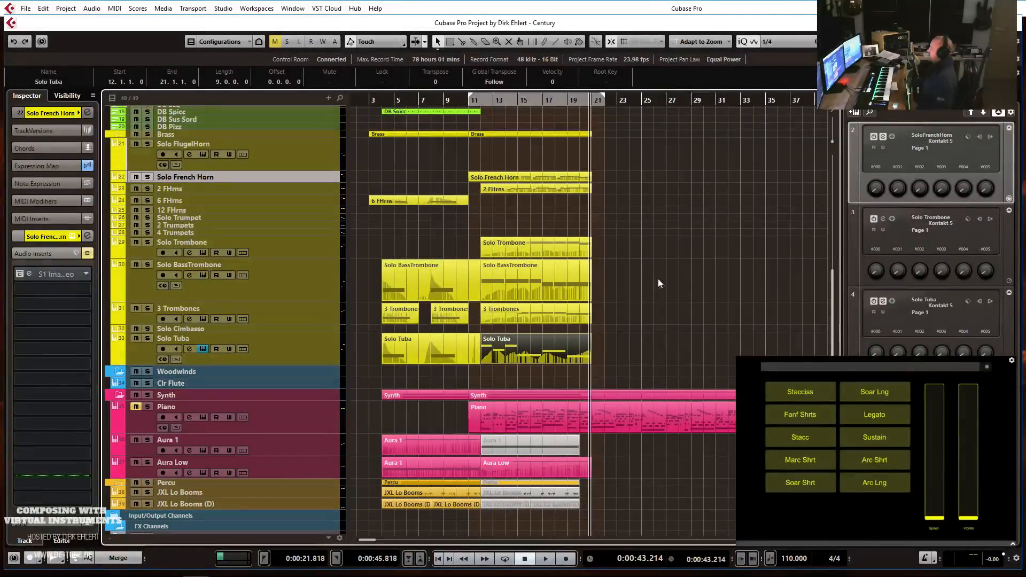
click(376, 99)
ctrl+click(376, 100)
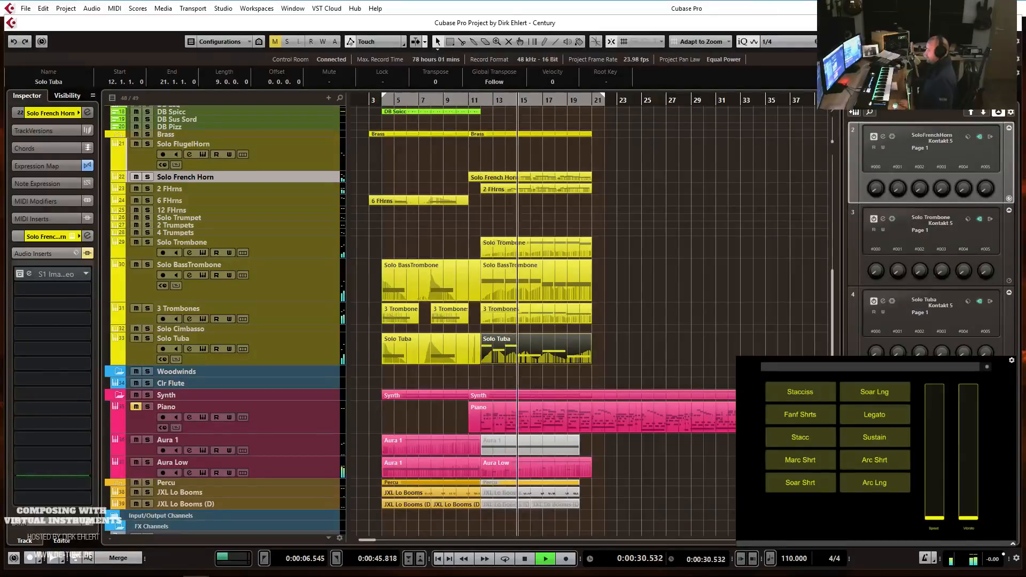
click(652, 279)
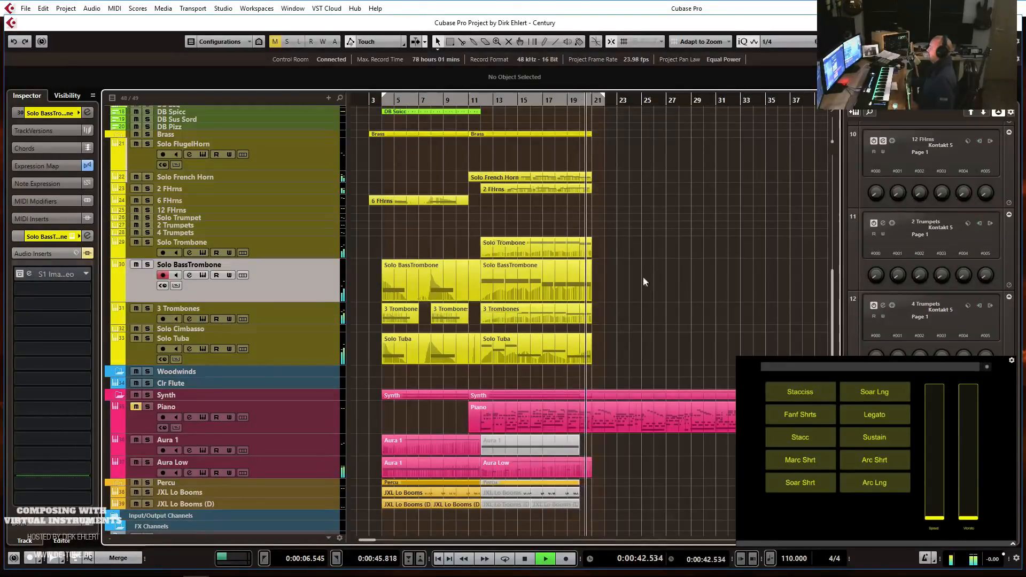
click(580, 354)
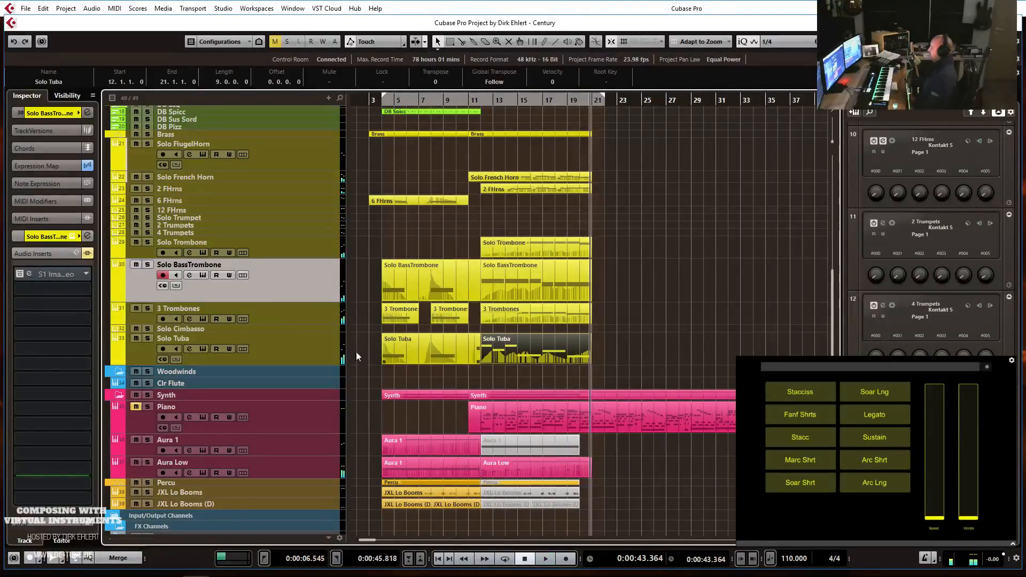
Copy the later Solo Tuba part onto the Solo Cimbasso track and check the Cimbasso's Kontakt instrument.
click(248, 332)
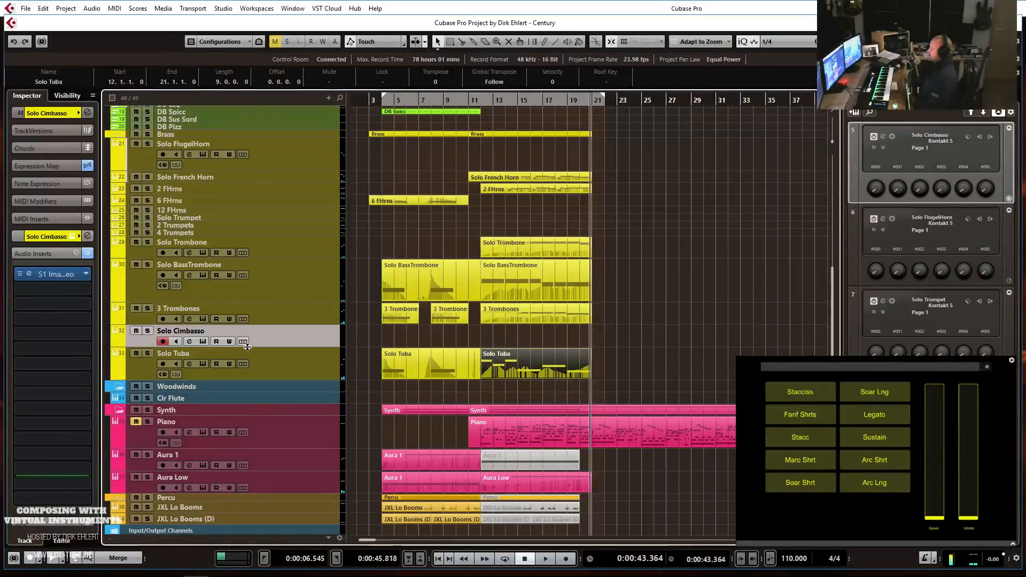
drag(516, 371, 504, 345)
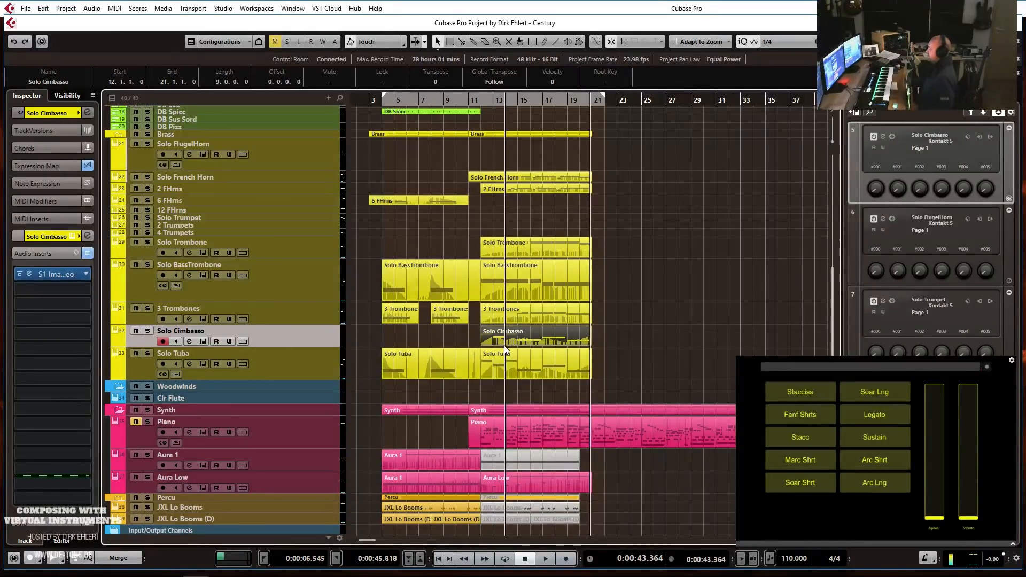
click(20, 274)
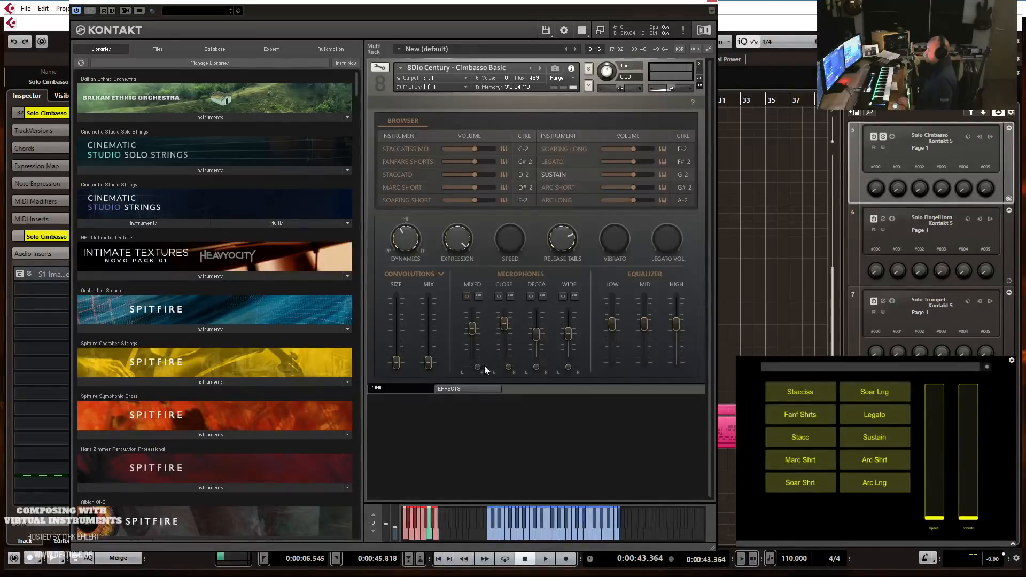
click(712, 7)
Delete all notes before bar 19 from the copied Solo Cimbasso part, keeping only the last long note.
double_click(514, 349)
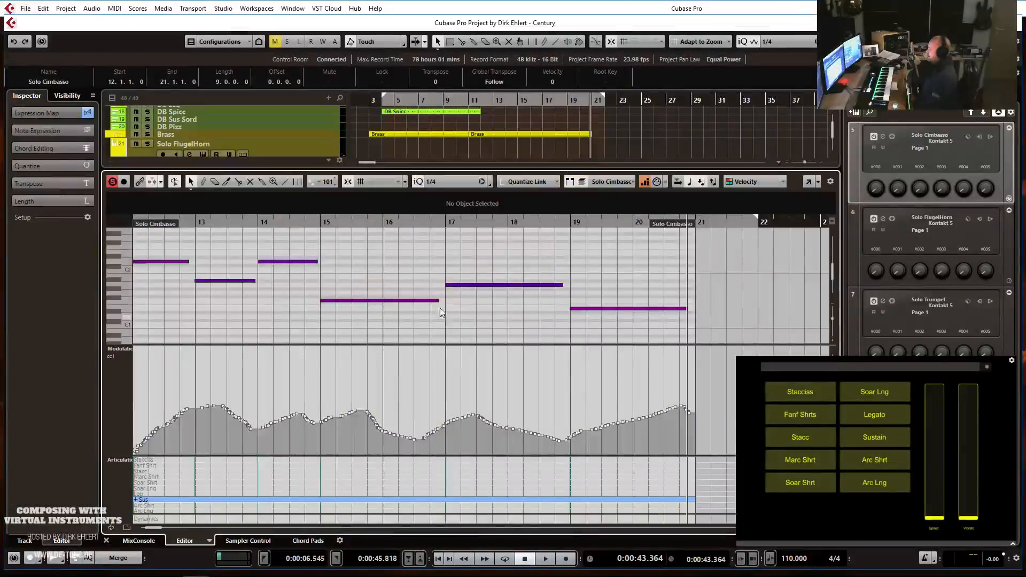
key(g)
key(g)
key(g)
drag(509, 234, 278, 333)
key(Delete)
key(Right)
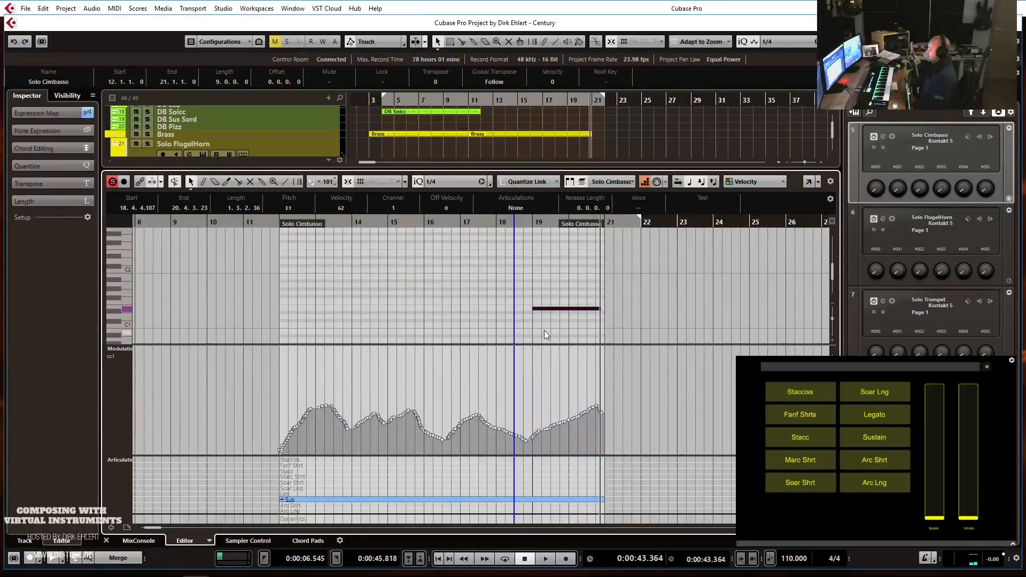
key(Return)
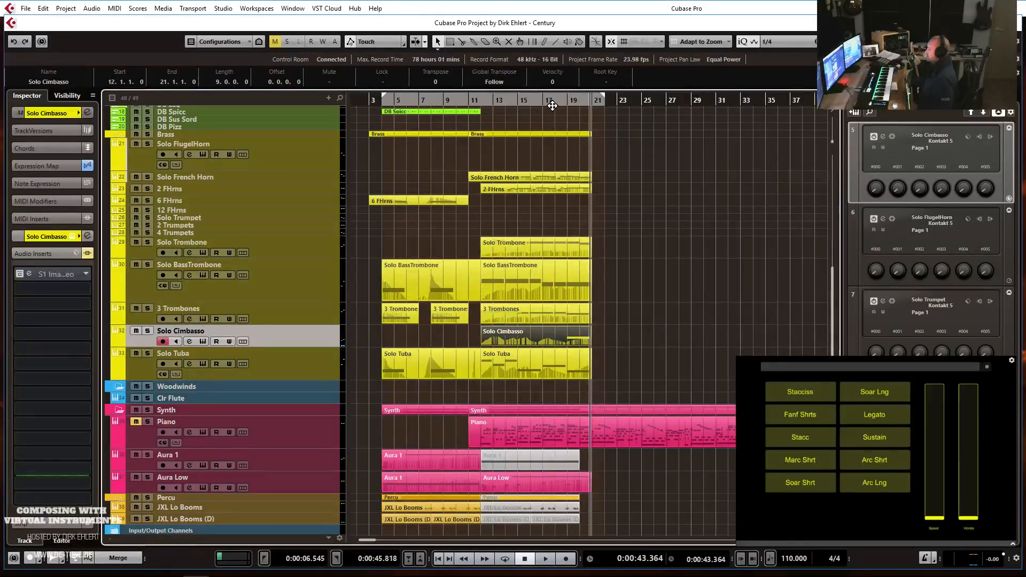
Audition the Brass folder in solo from about bar 18 to bar 21, ending with the solo off.
drag(552, 106, 552, 103)
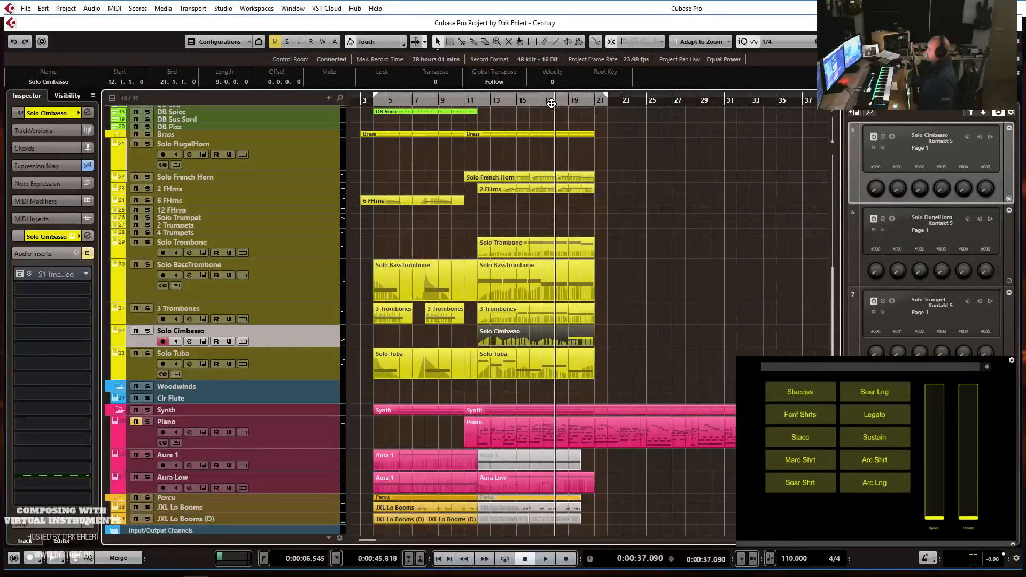
click(148, 134)
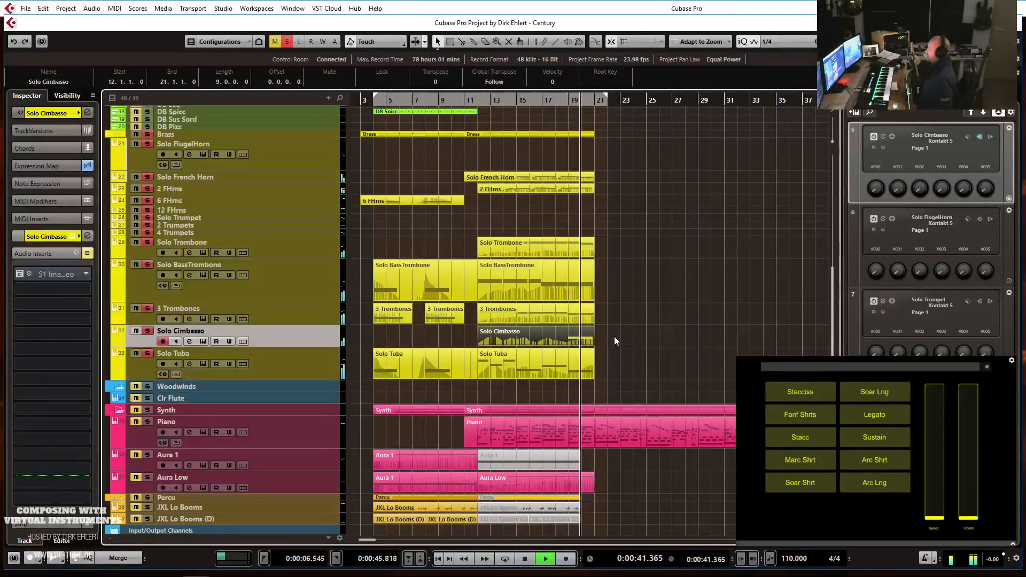
key(space)
key(g)
key(g)
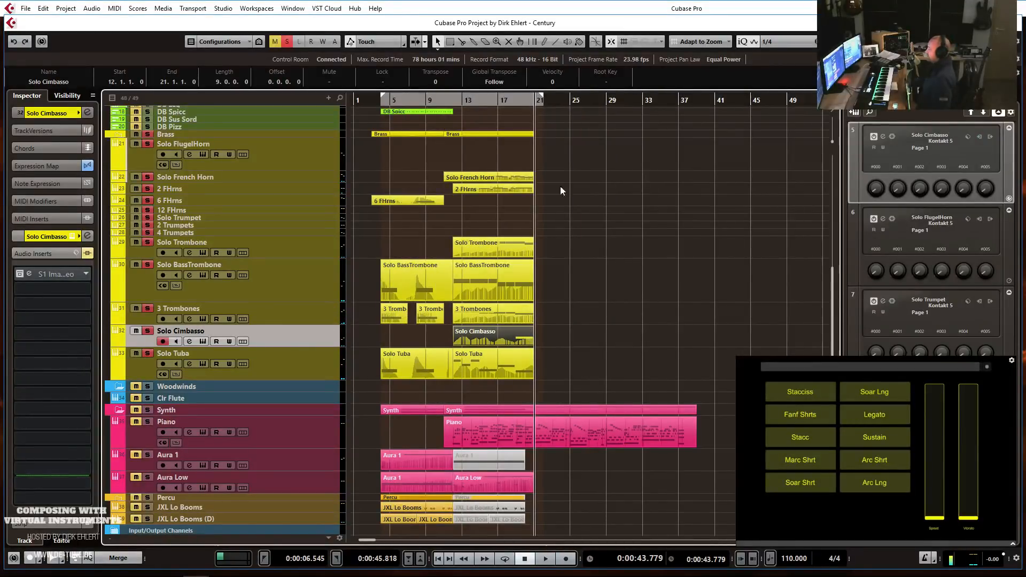
click(148, 135)
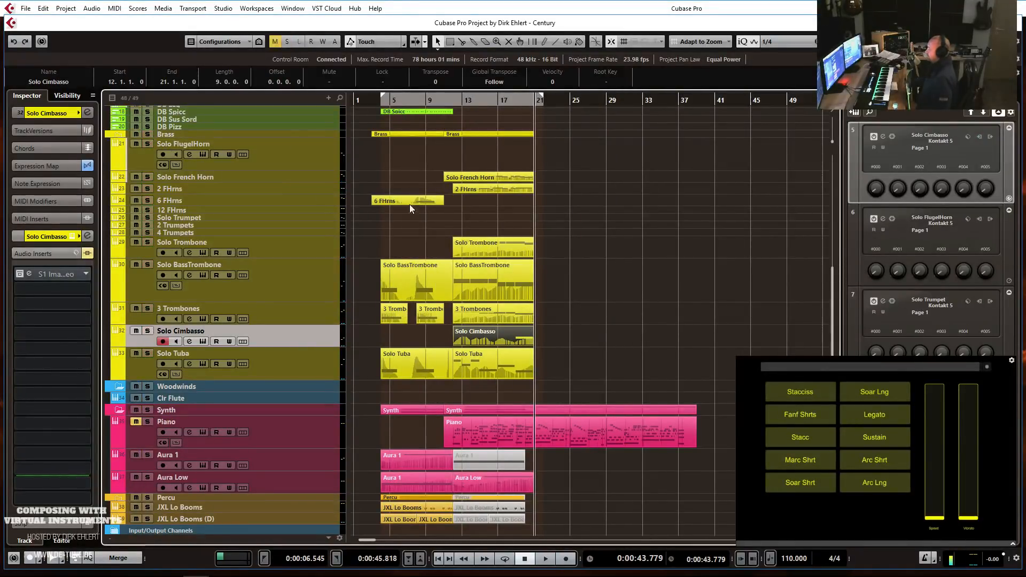
Select the CL Spicc track and examine the string and brass parts leading up to bar 21.
scroll(633, 267, up, 4)
key(h)
key(h)
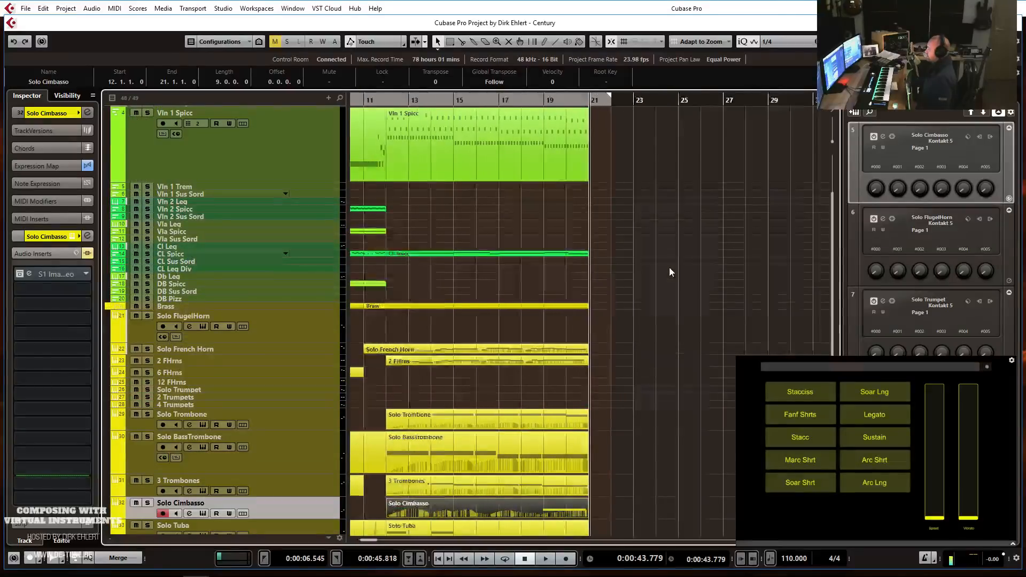
click(196, 256)
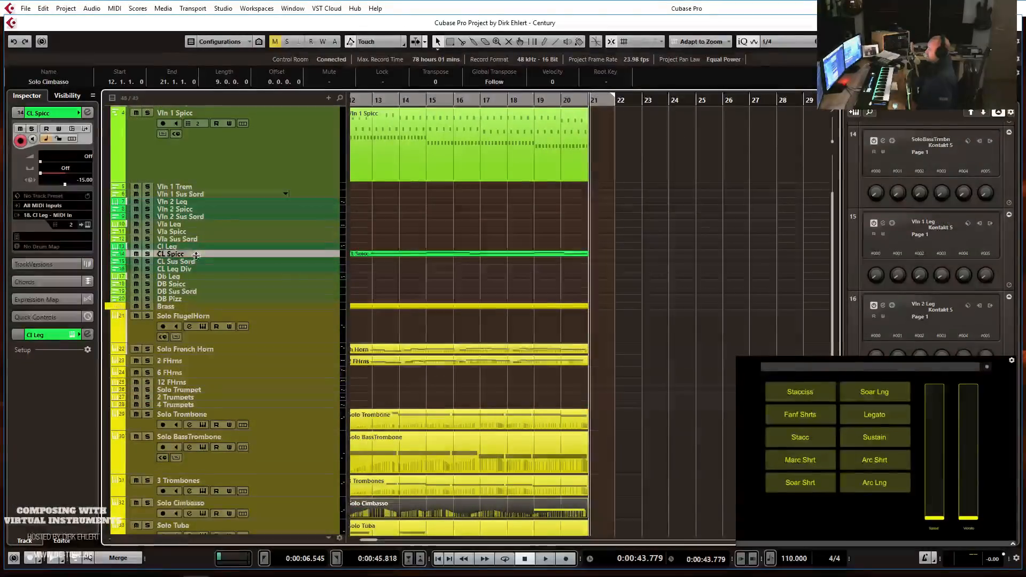
key(g)
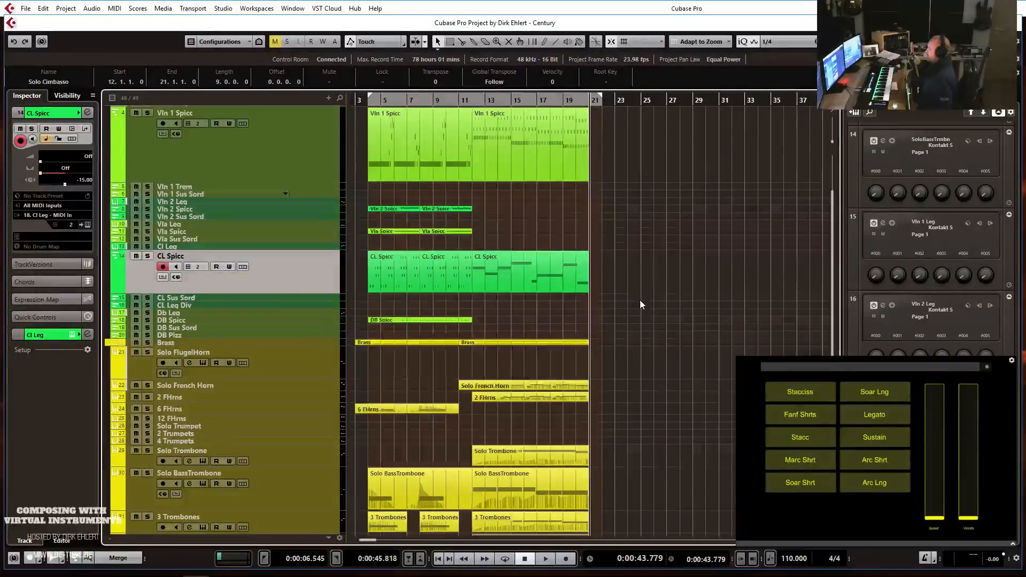
scroll(640, 299, up, 3)
key(g)
scroll(749, 329, down, 10)
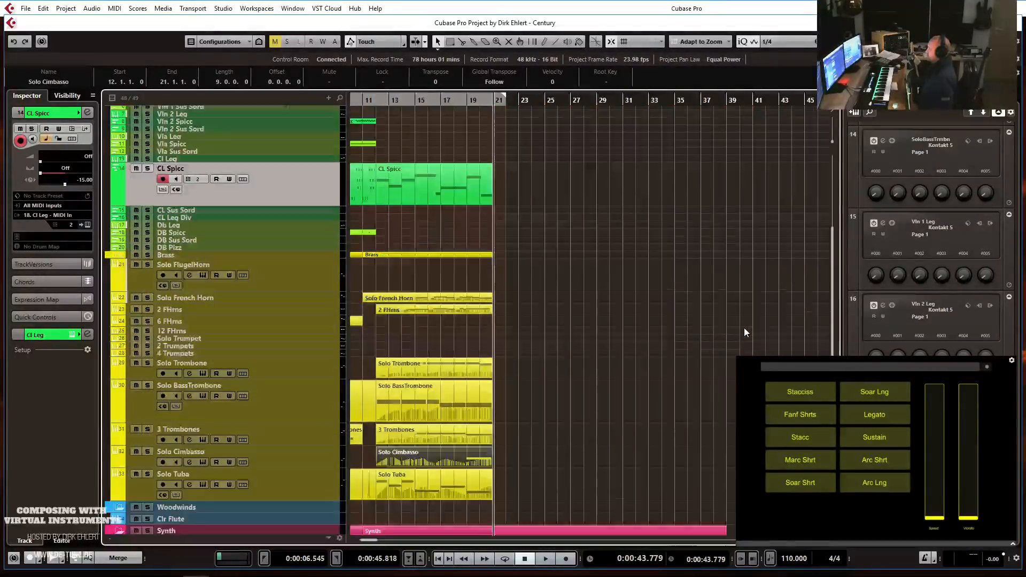
scroll(568, 309, up, 10)
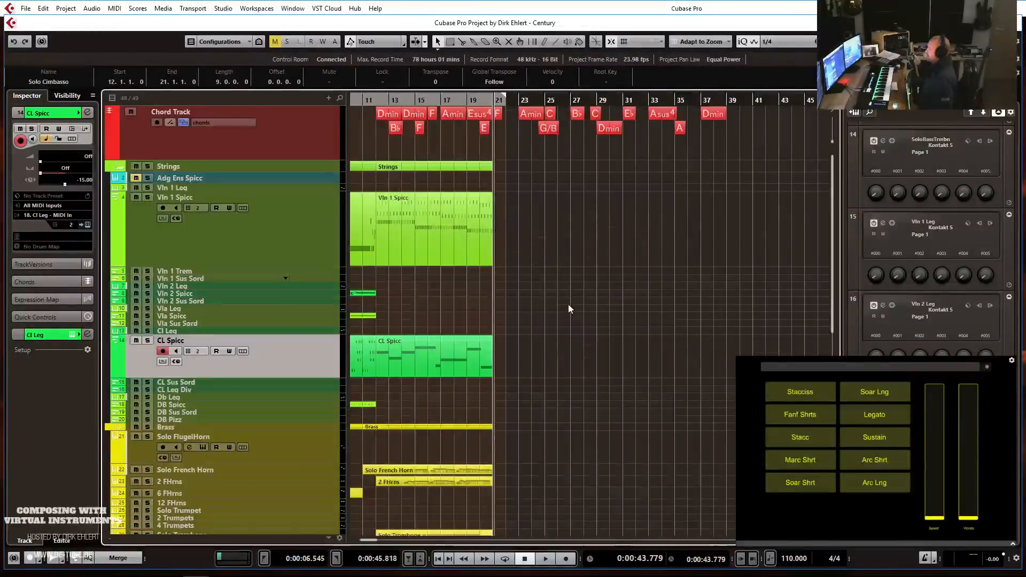
Copy the Vln 1 Spicc part starting at bar 12 onto the Vln 2 Spicc track.
click(396, 223)
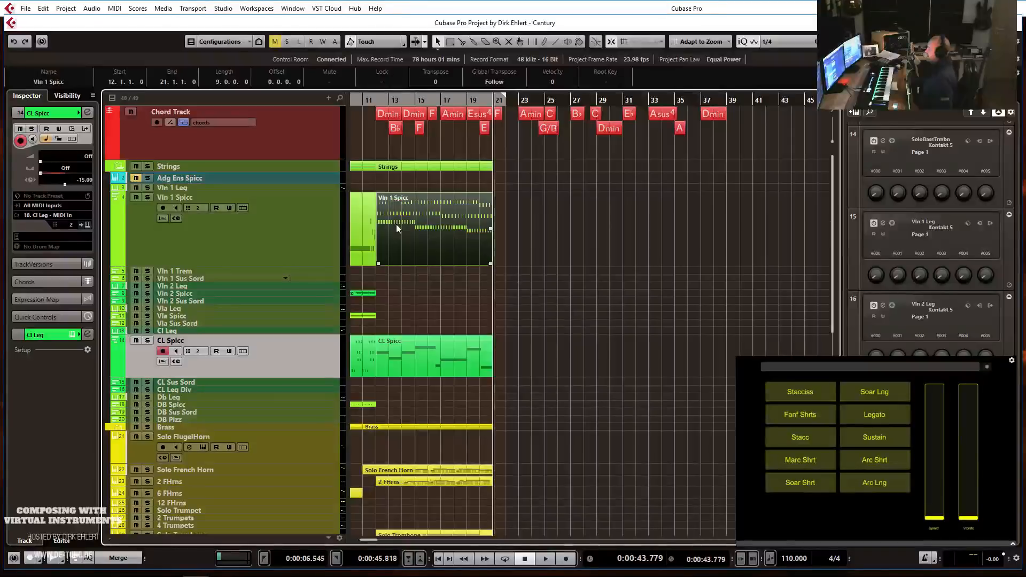
click(256, 228)
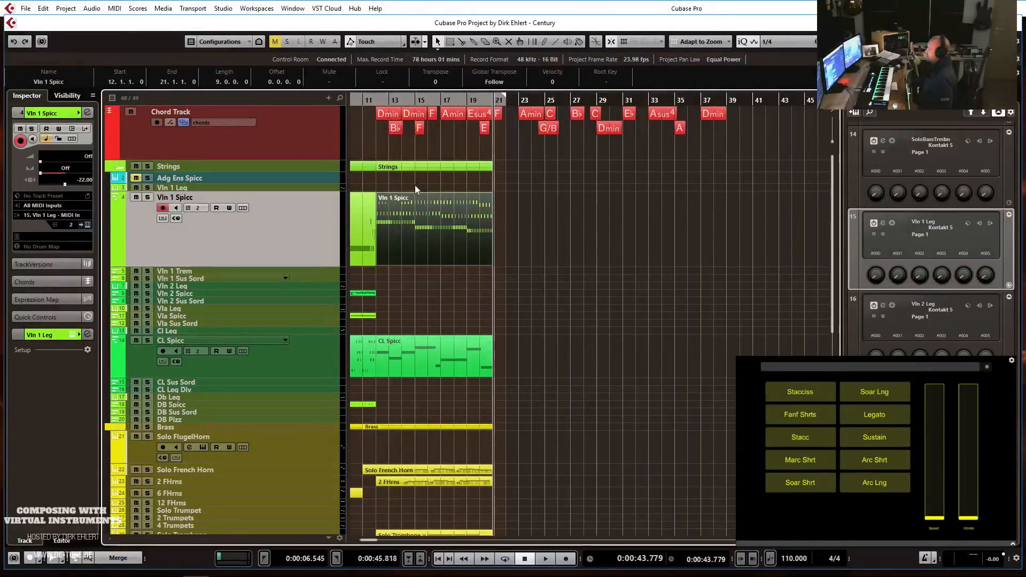
click(195, 295)
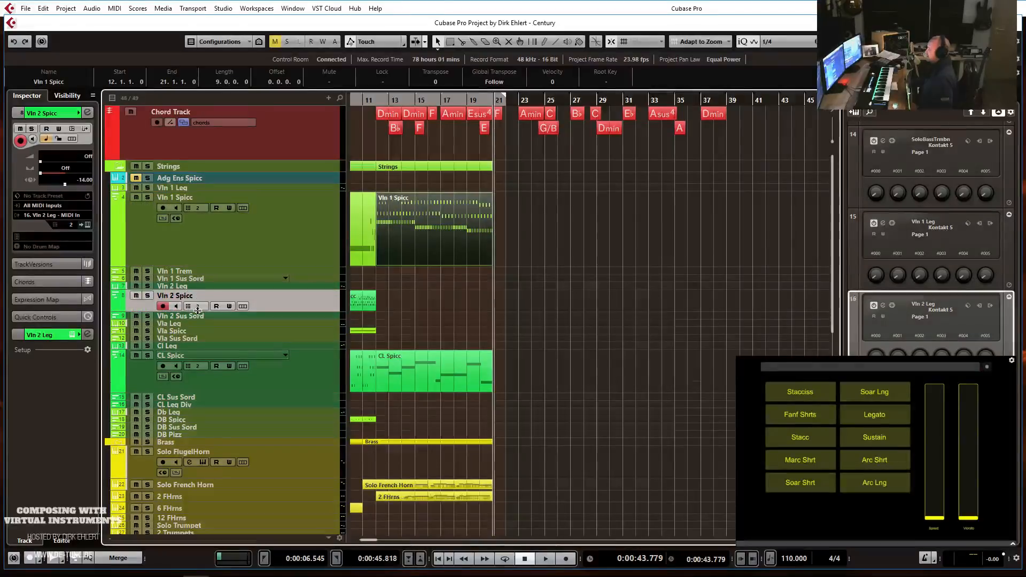
drag(452, 246, 428, 294)
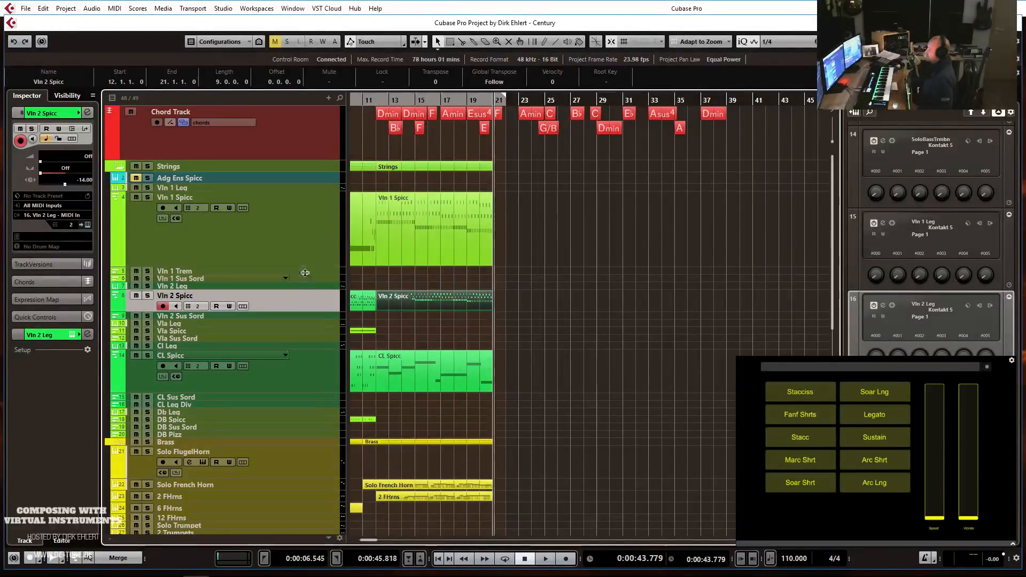
Play the arrangement from about bar 11 to bar 21 and check the copied Vln 2 Spicc part.
click(363, 100)
key(space)
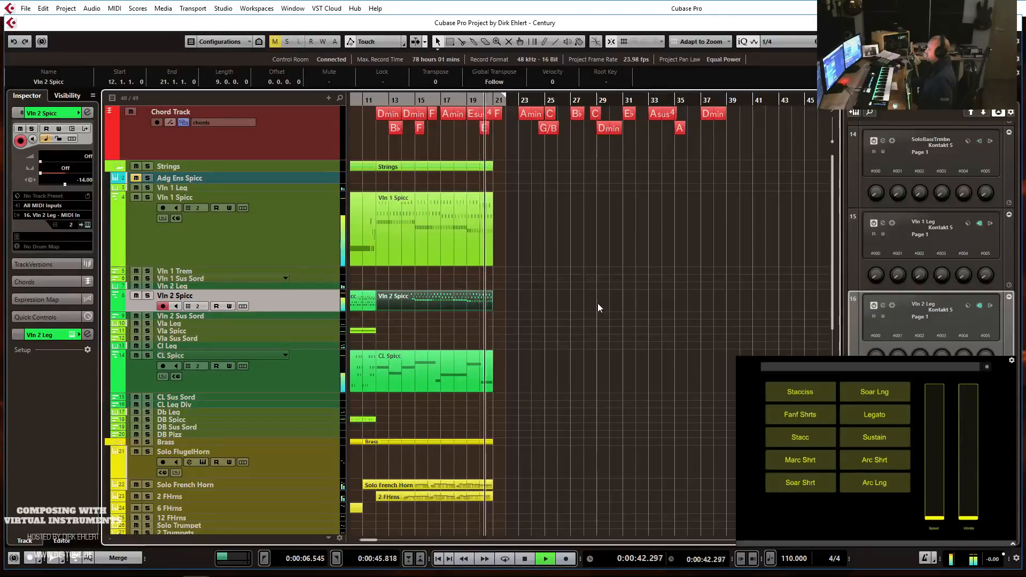
key(space)
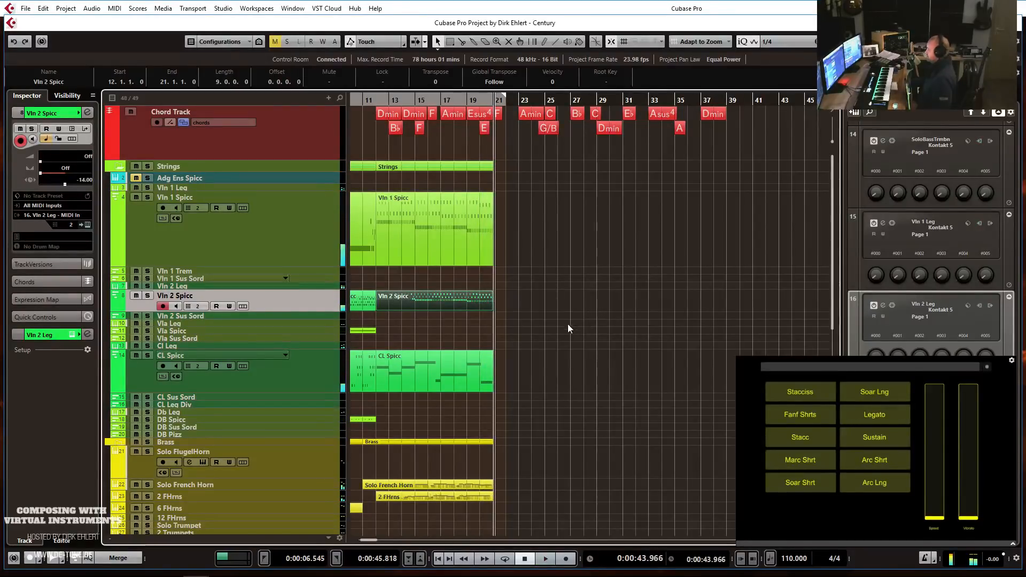
key(Return)
key(g)
key(Return)
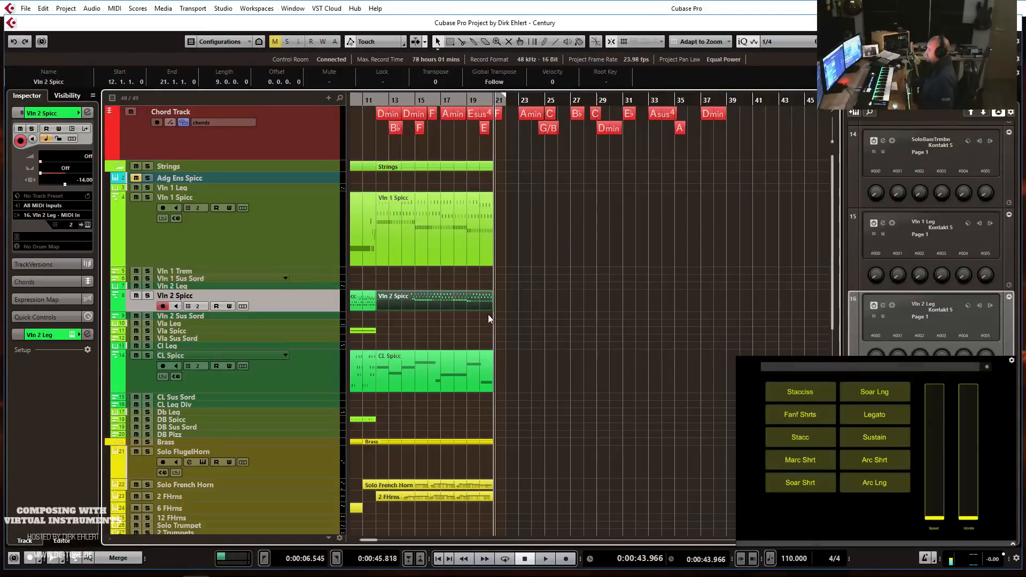
scroll(463, 329, down, 3)
scroll(514, 275, up, 3)
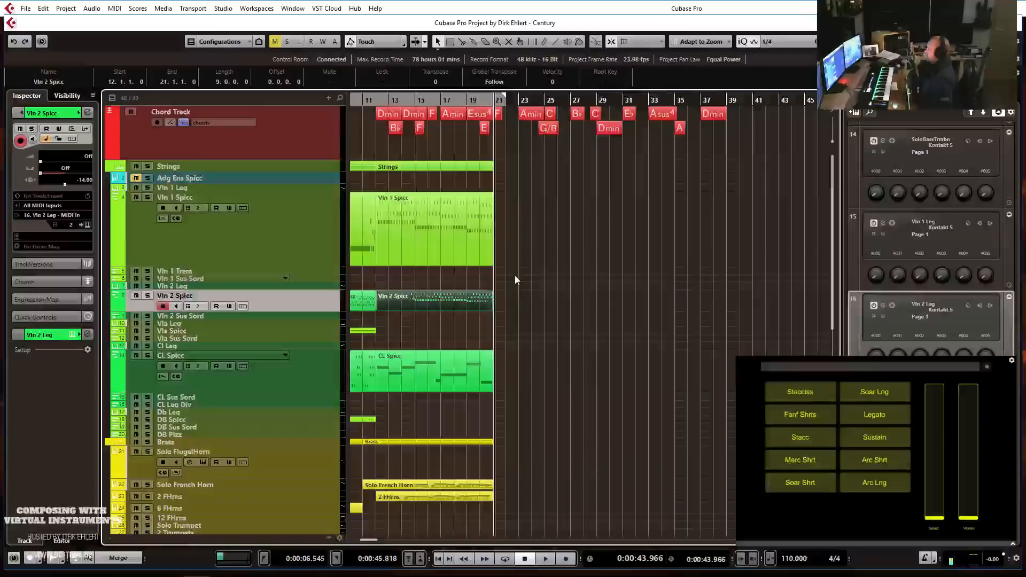
Listen to the Piano track in solo from bar 21 onward, ending with playback stopped and the solo off.
scroll(514, 275, down, 12)
click(147, 366)
key(space)
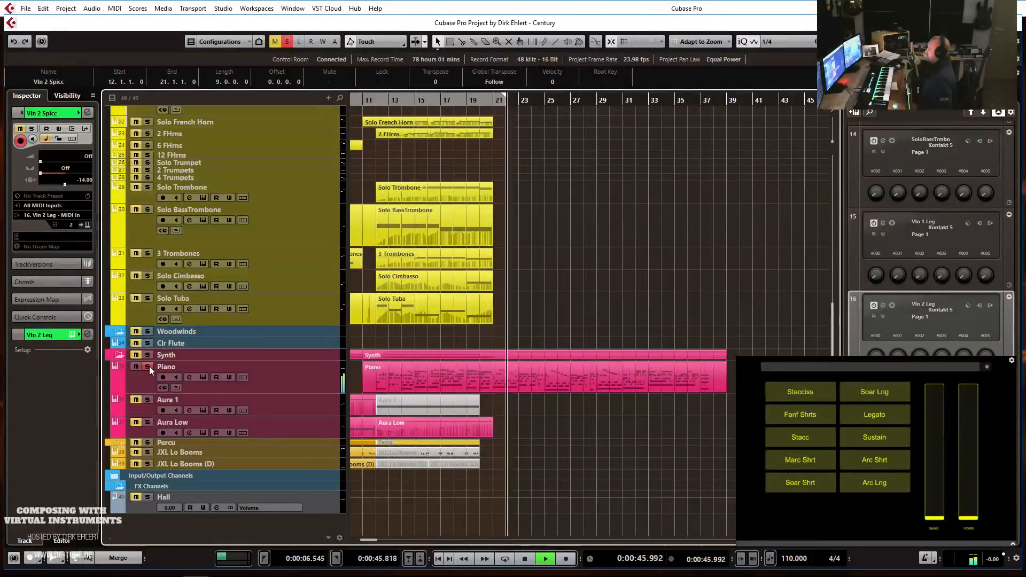
key(space)
click(149, 366)
Move the playhead to bar 20 and draw an empty part on the Vln 1 Spicc track from bar 21 to bar 37.
scroll(614, 297, up, 5)
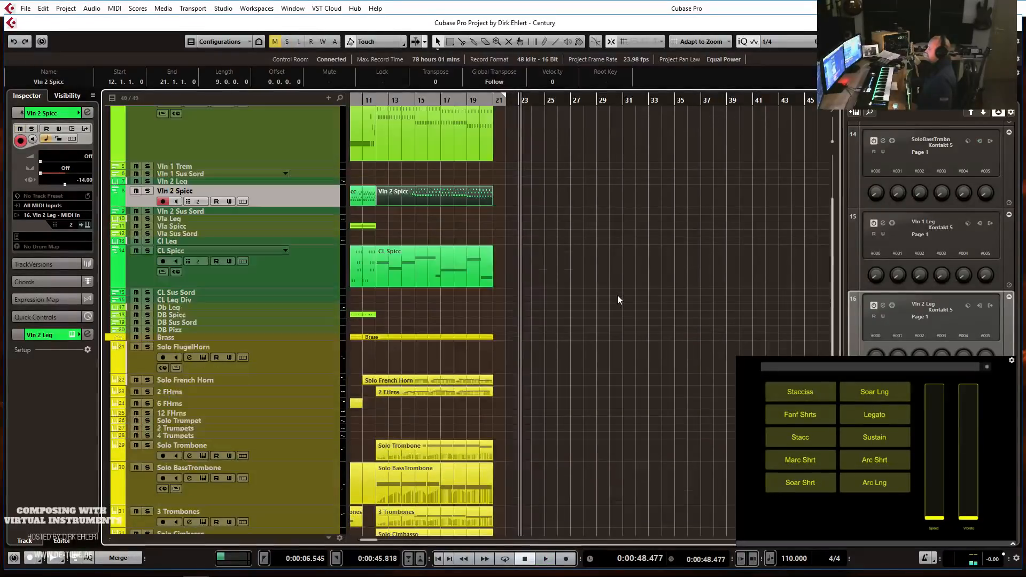
key(h)
key(h)
key(h)
key(g)
key(g)
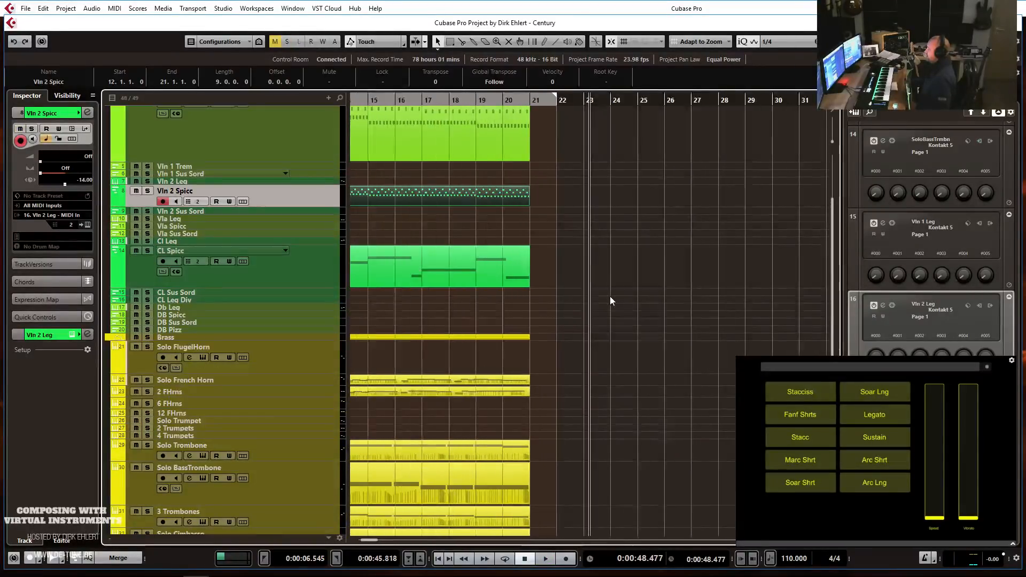
scroll(610, 296, left, 3)
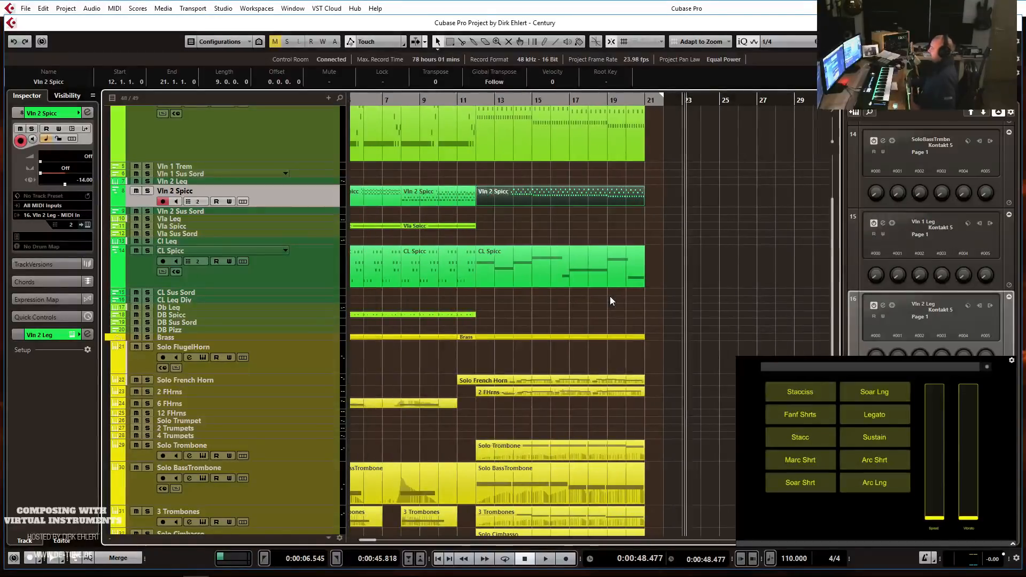
scroll(667, 217, up, 3)
drag(619, 100, 625, 101)
scroll(708, 242, right, 6)
click(264, 239)
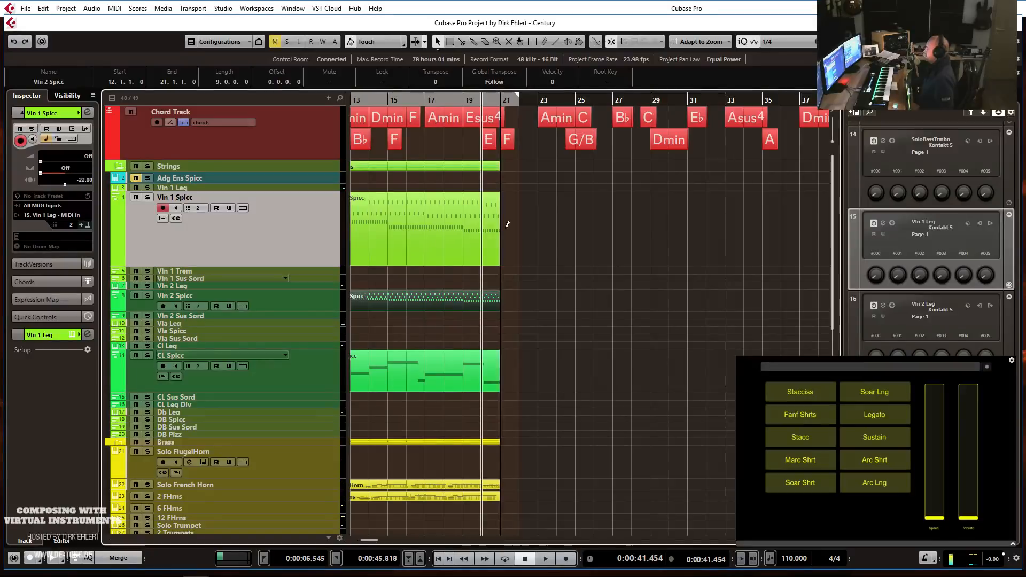
drag(512, 224, 797, 229)
Open the new Vln 1 Spicc part for note editing at bar 21 and set the quantize value to 1/16.
double_click(666, 232)
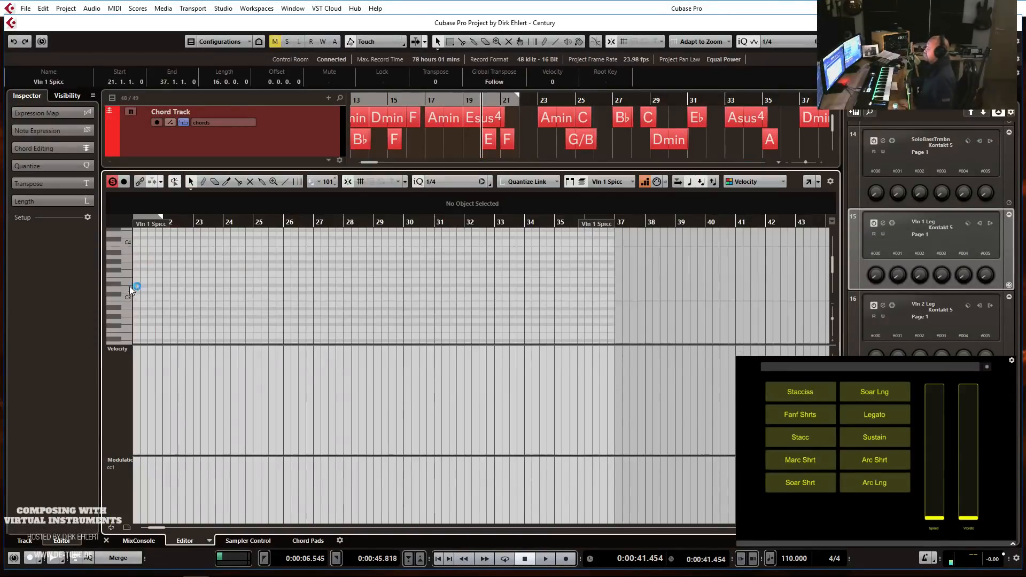
click(449, 186)
click(462, 244)
key(h)
key(h)
key(h)
key(h)
key(h)
key(h)
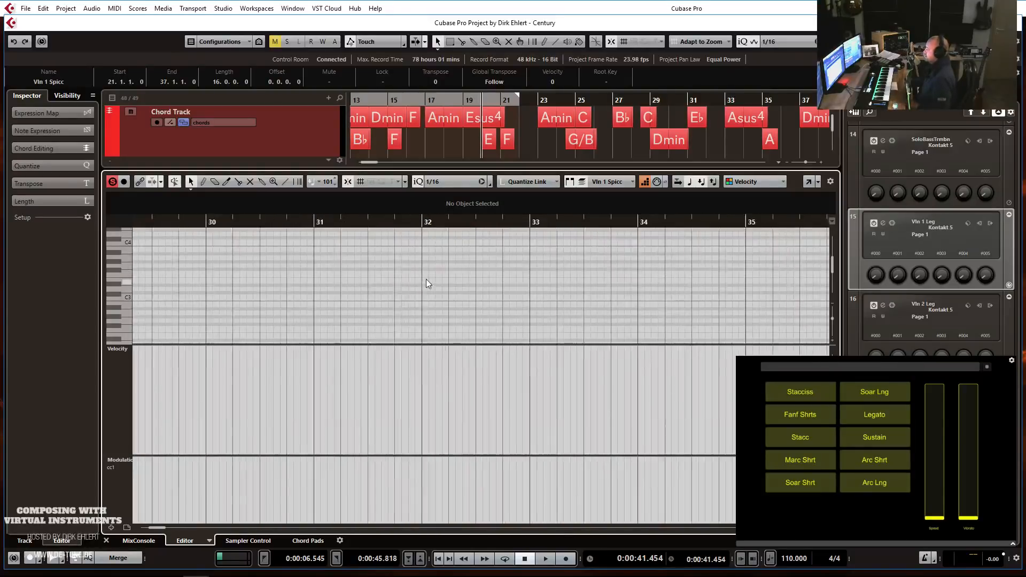
scroll(479, 253, left, 3)
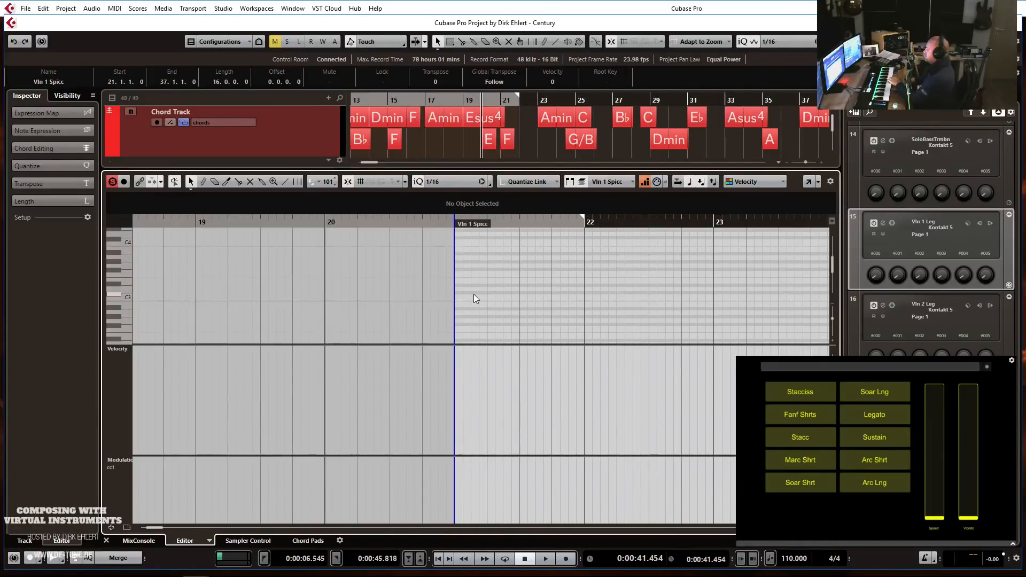
Step-enter a sixteenth-note spiccato pattern following the chords from bar 21 to about bar 35 in the Vln 1 Spicc part, closing the note editor at the end.
click(510, 138)
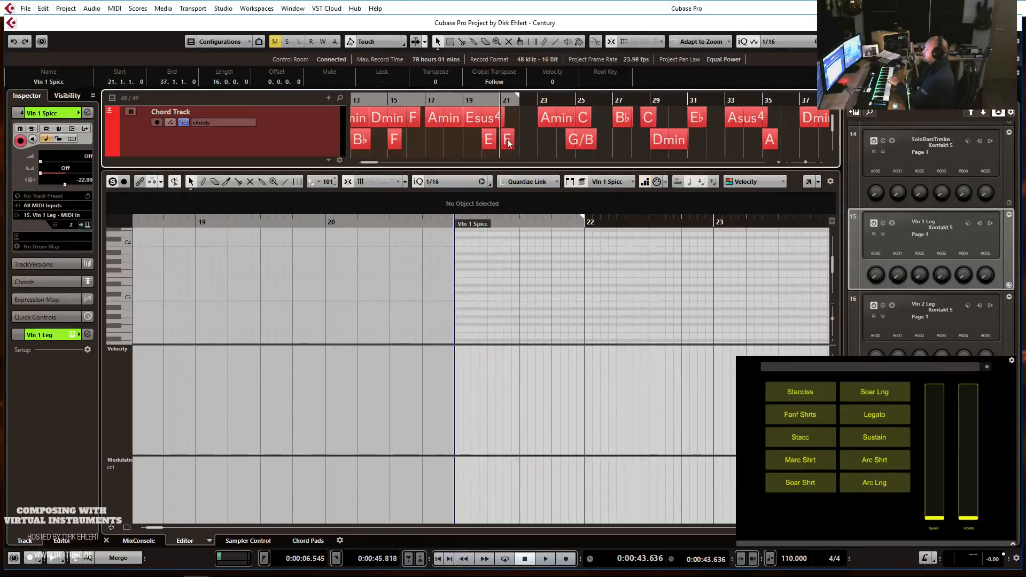
click(456, 256)
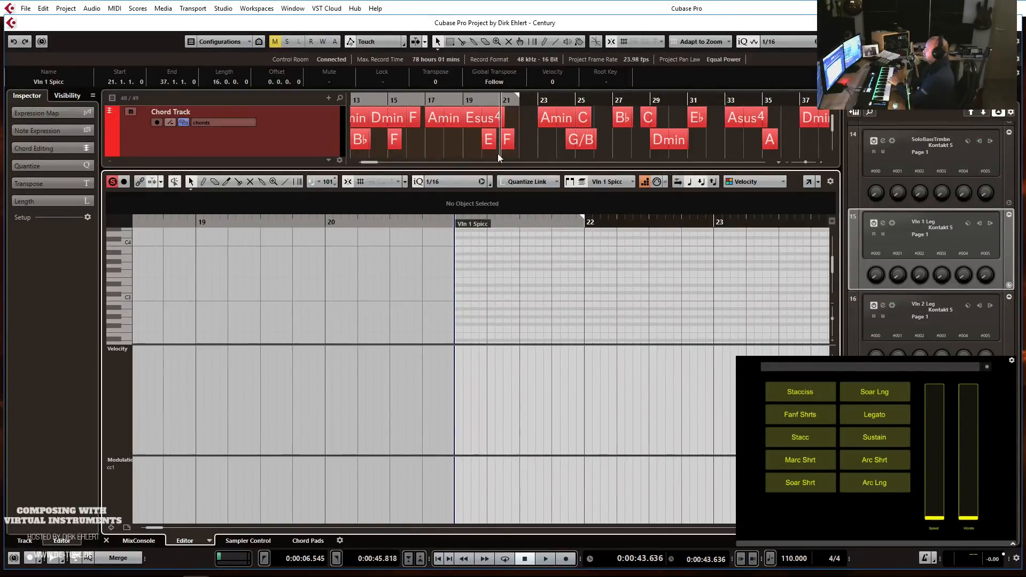
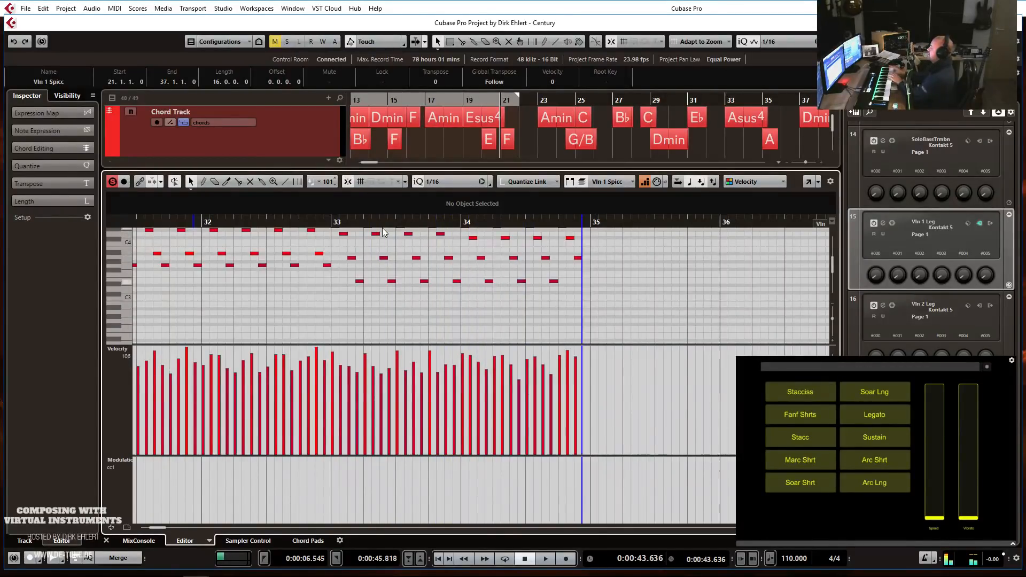
key(Return)
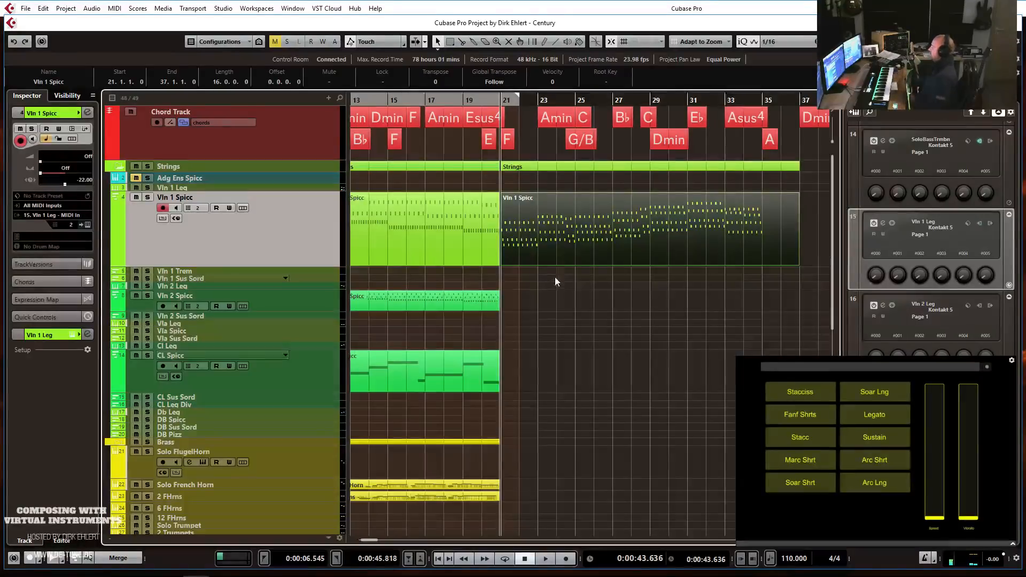
Start playback from about bar 19 and copy the Vln 1 Spicc part at bar 21 to the Vln 2 Spicc track.
click(465, 103)
scroll(570, 258, down, 10)
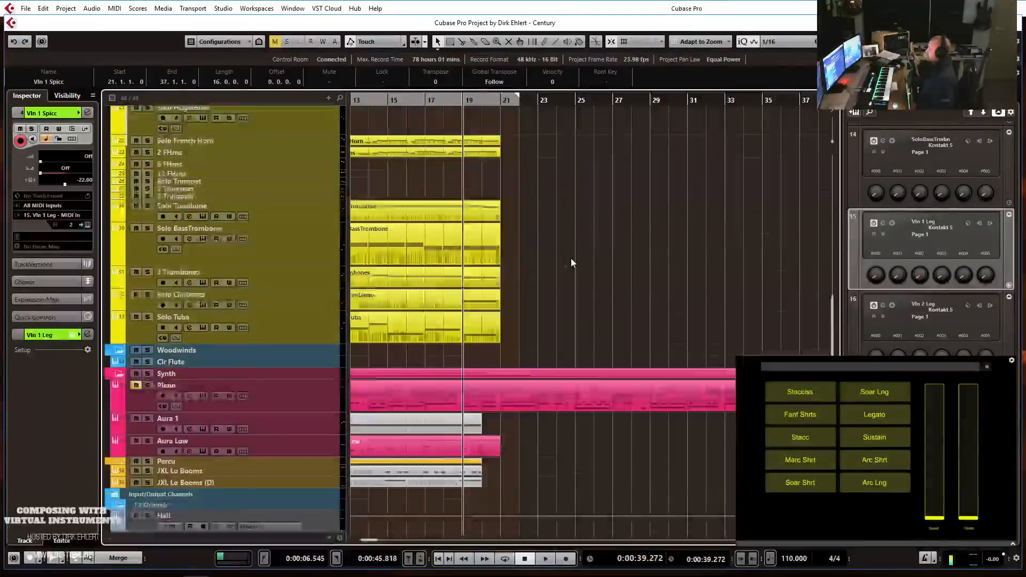
scroll(570, 258, up, 9)
key(space)
key(g)
key(g)
key(g)
key(g)
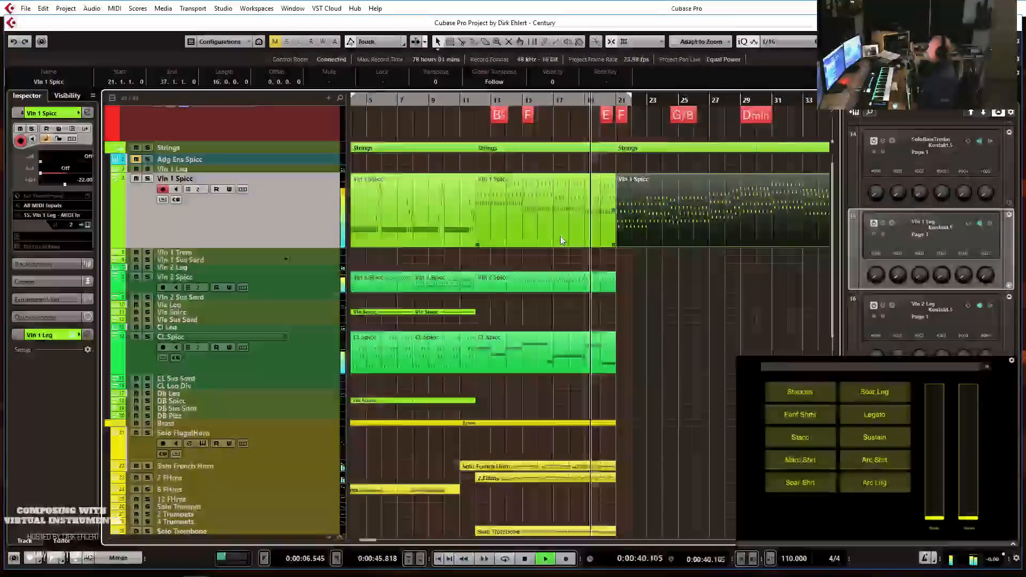
key(h)
key(h)
key(h)
key(h)
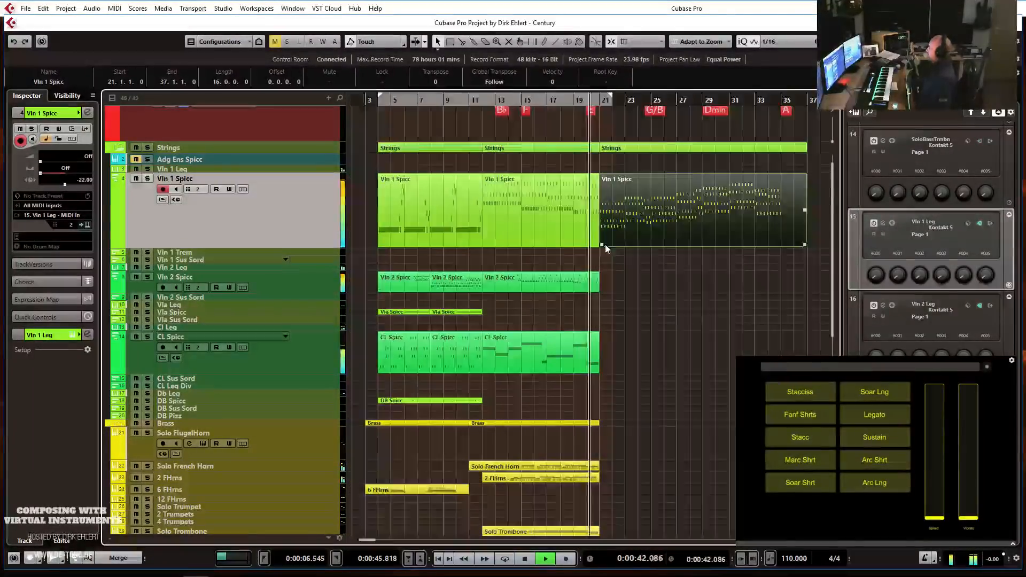
drag(650, 221, 656, 276)
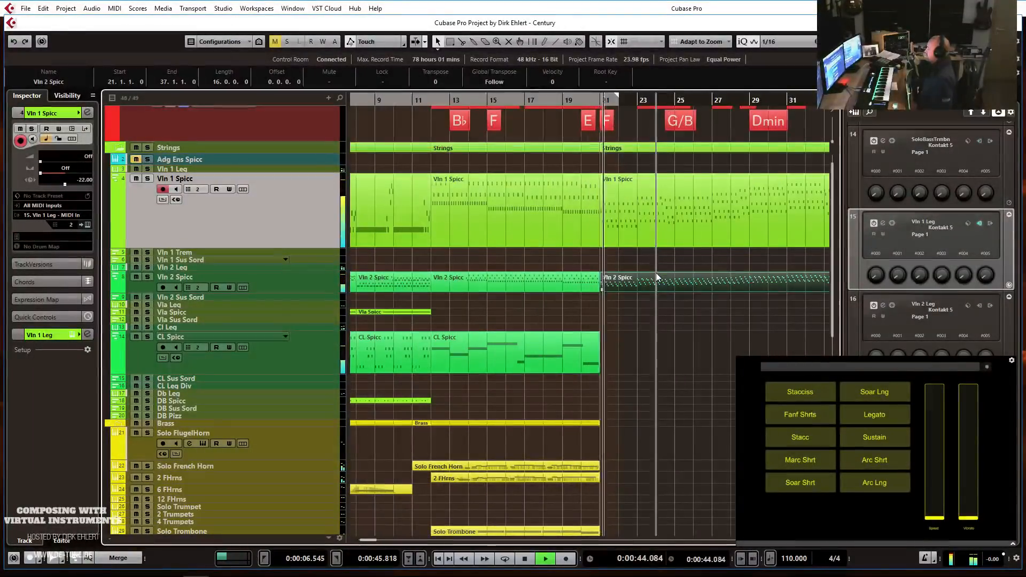
Listen to the spiccato violins from bar 21 with the copied Vln 2 Spicc part, ending with playback stopped.
key(g)
key(h)
key(h)
key(h)
key(h)
key(h)
key(h)
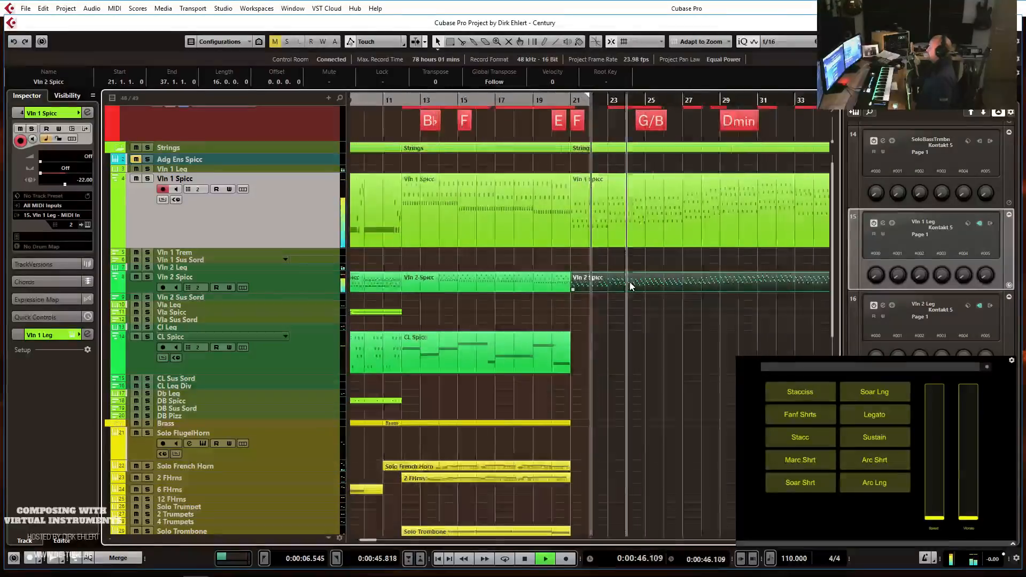
key(g)
key(g)
key(g)
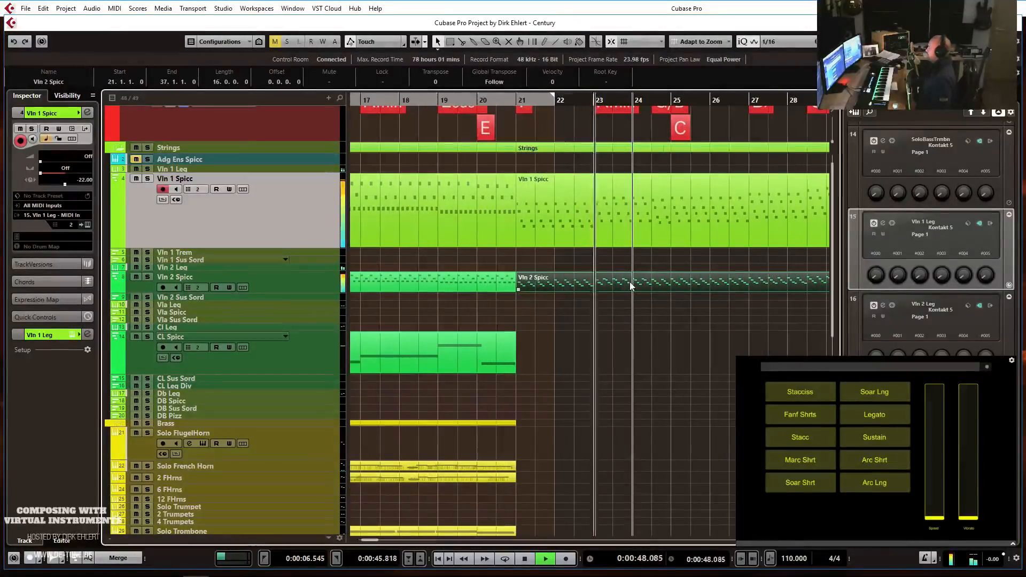
key(g)
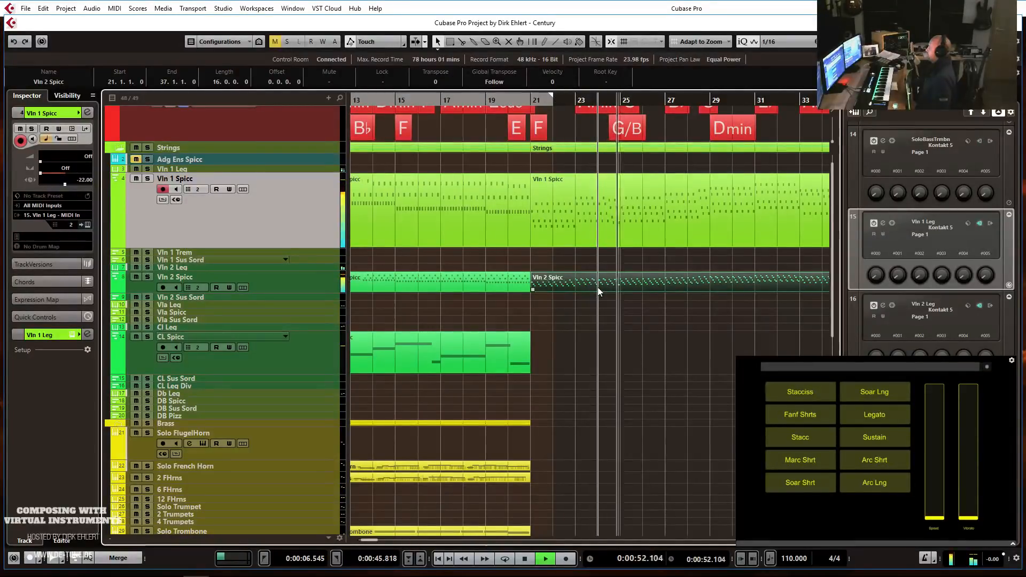
key(h)
key(g)
key(g)
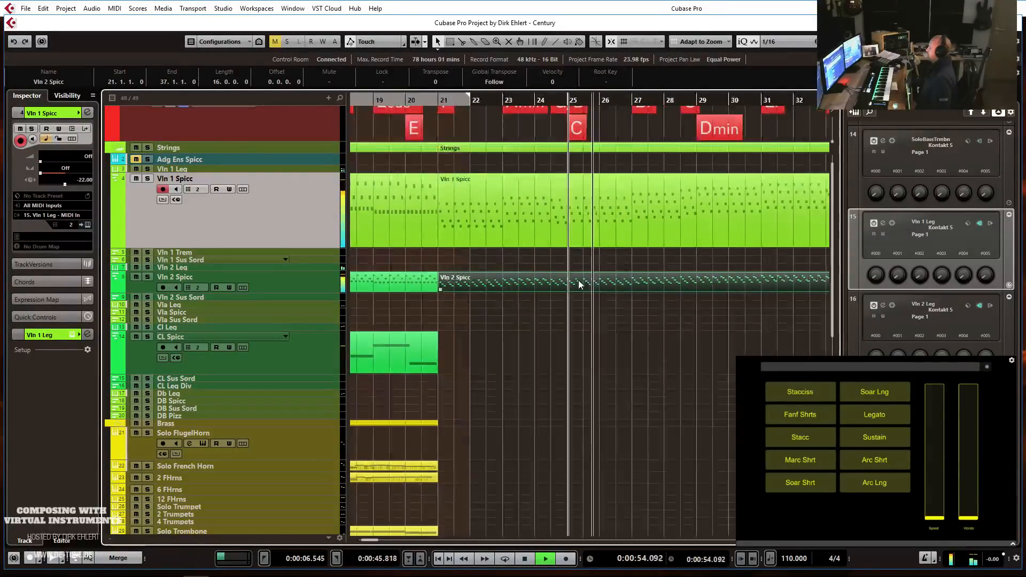
key(space)
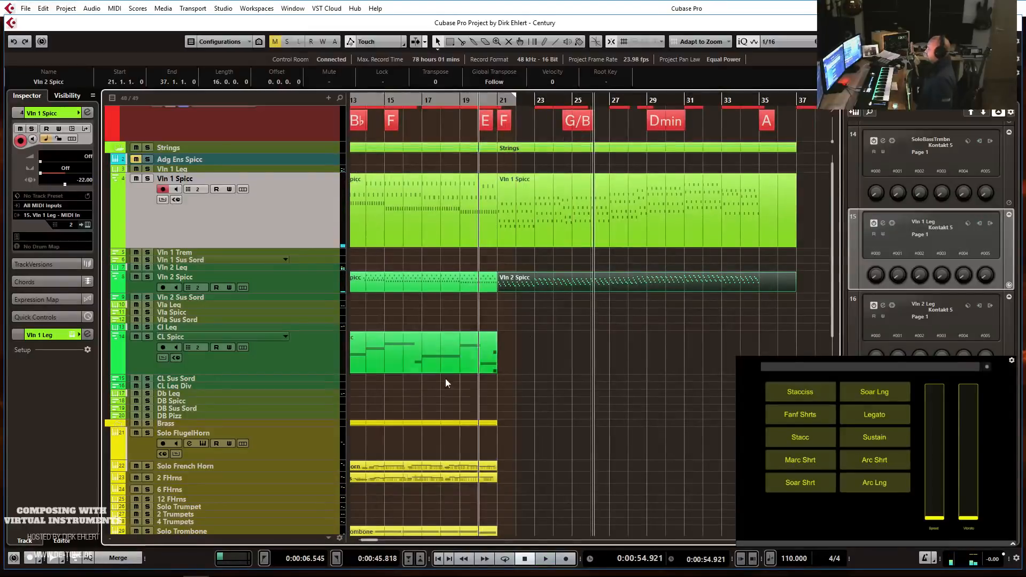
Draw an empty part on the CL Spicc track from bar 21 to bar 35 and shorten the Vln 2 Spicc part to end there too.
click(296, 348)
click(492, 98)
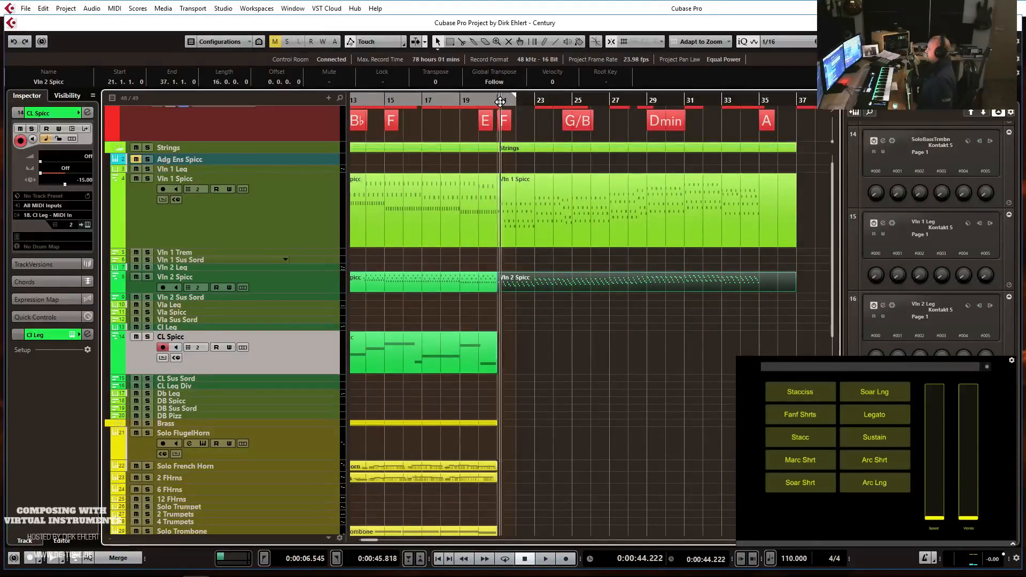
drag(498, 347, 763, 353)
drag(794, 288, 758, 289)
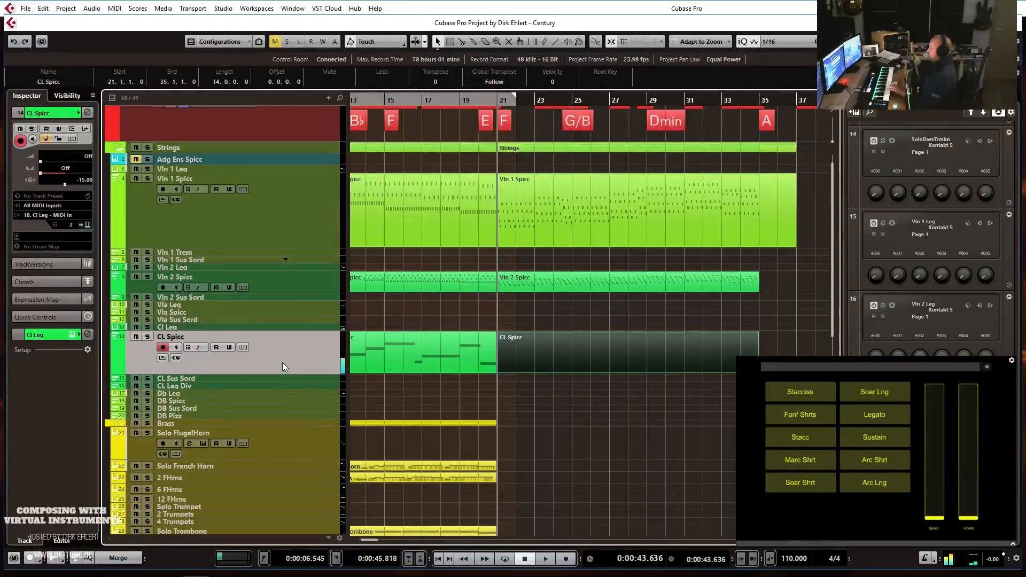
Open the new CL Spicc part for note editing and set the quantize value to 1/8.
double_click(550, 353)
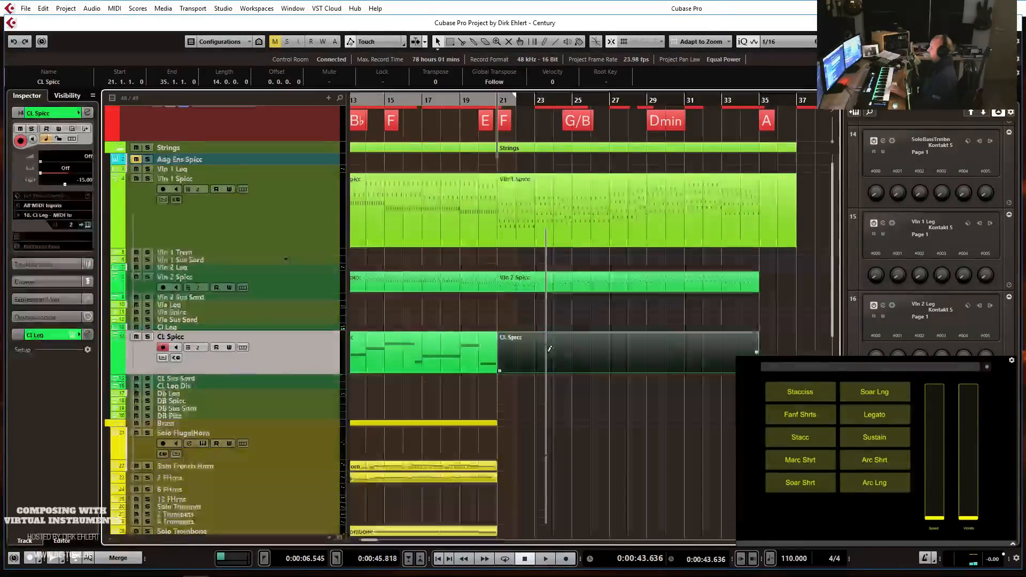
click(453, 182)
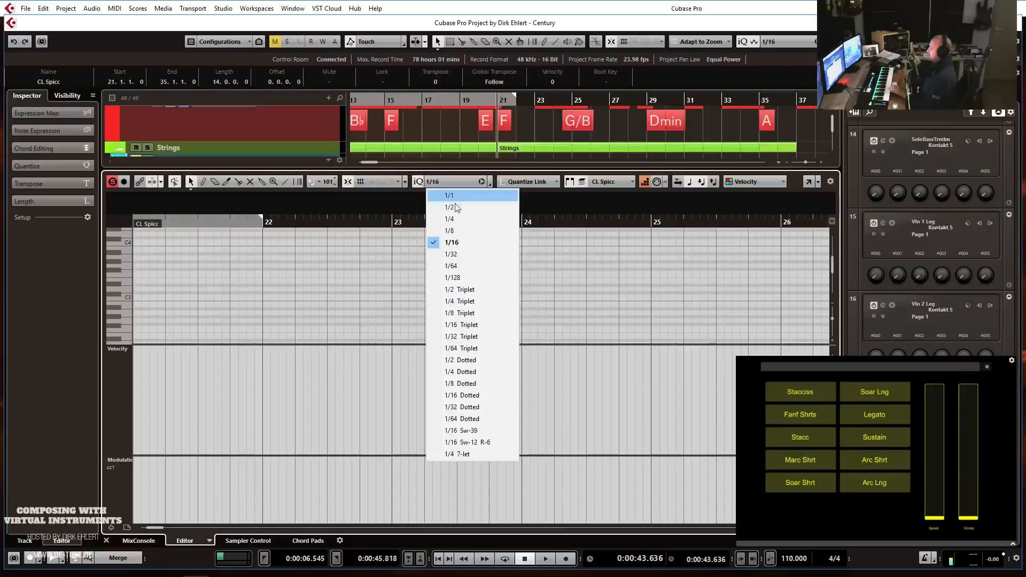
click(449, 233)
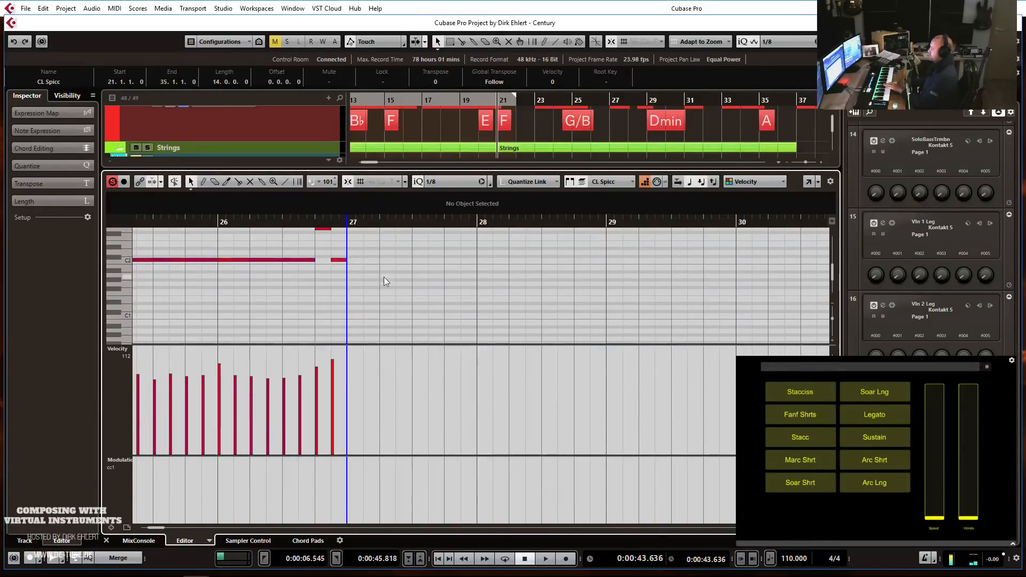
Step-enter an eighth-note line following the chords from bar 21 to bar 35 in CL Spicc, deleting the wrong notes in bar 28, and close the editor.
scroll(320, 276, up, 2)
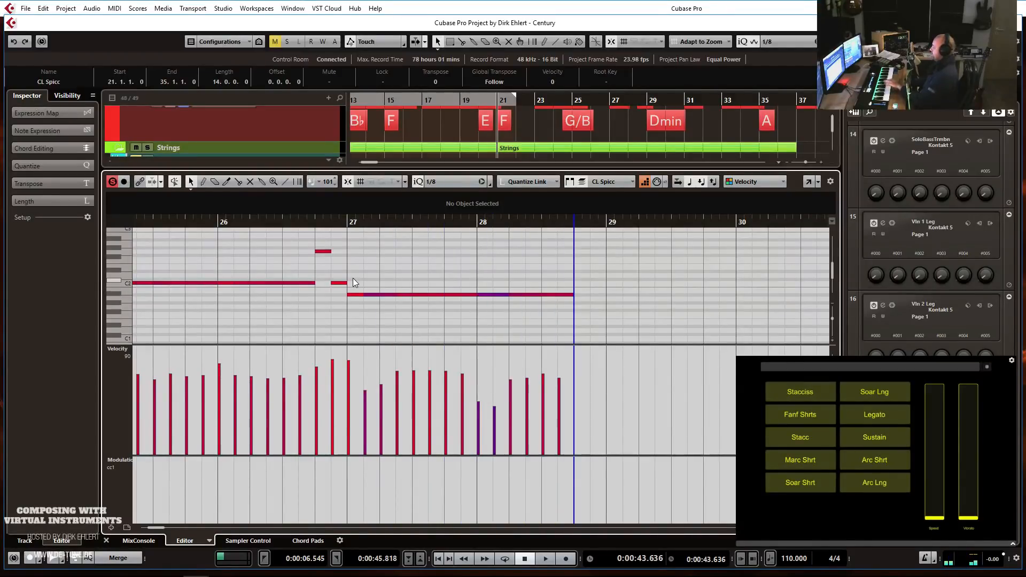
drag(547, 282, 589, 307)
key(Delete)
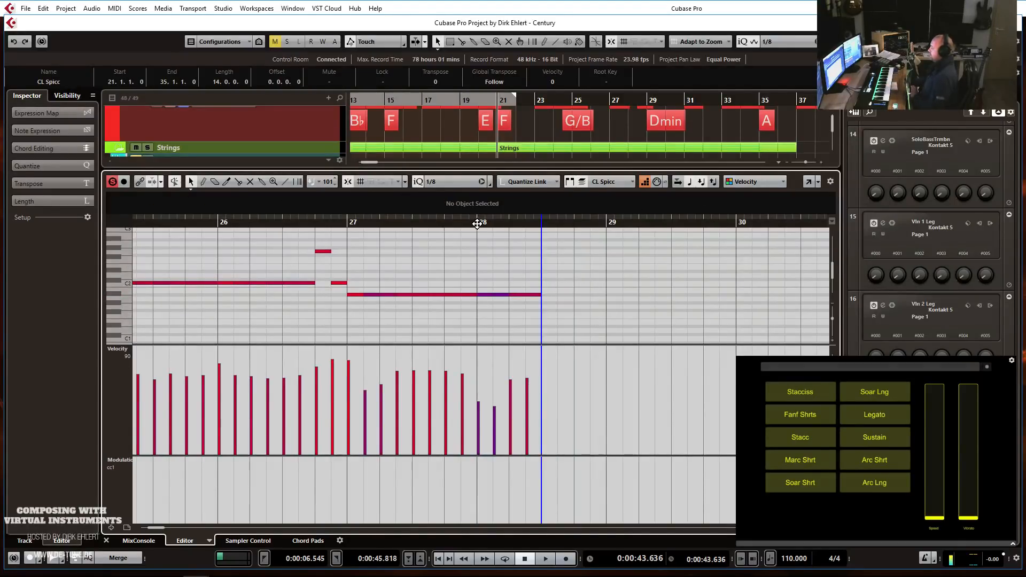
drag(485, 266, 552, 314)
key(Delete)
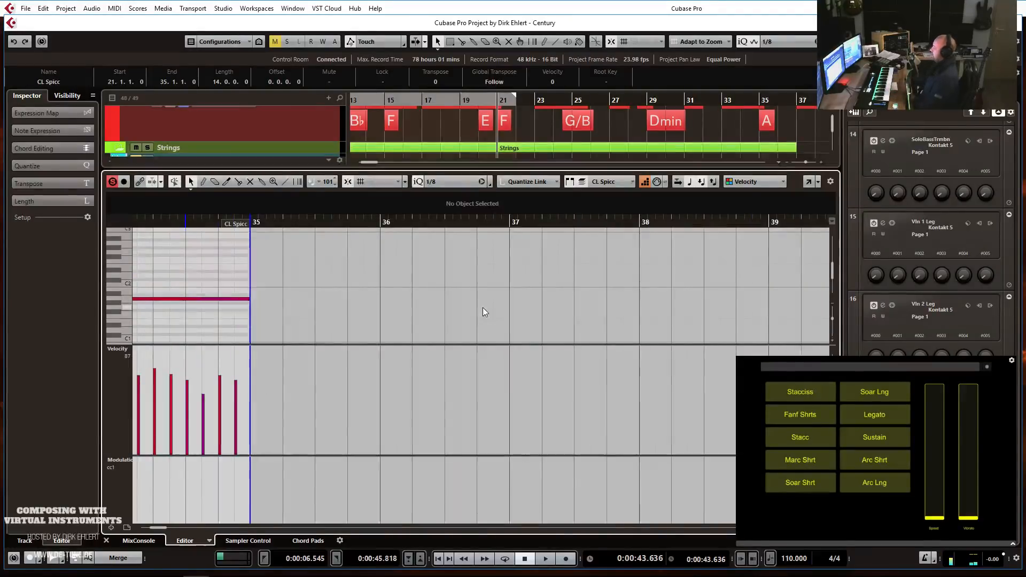
key(Return)
Shorten the Vln 1 Spicc part that starts at bar 21 so that it ends at bar 35.
drag(692, 455, 579, 266)
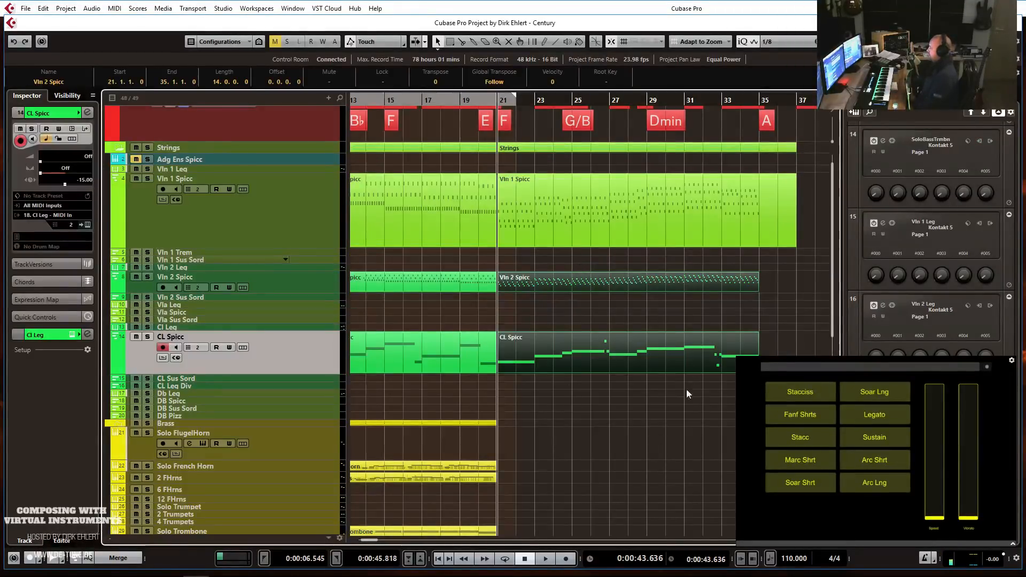
click(794, 245)
drag(791, 245, 759, 245)
Play back the spiccato strings from bar 21 with the new CL Spicc line, then stop.
key(space)
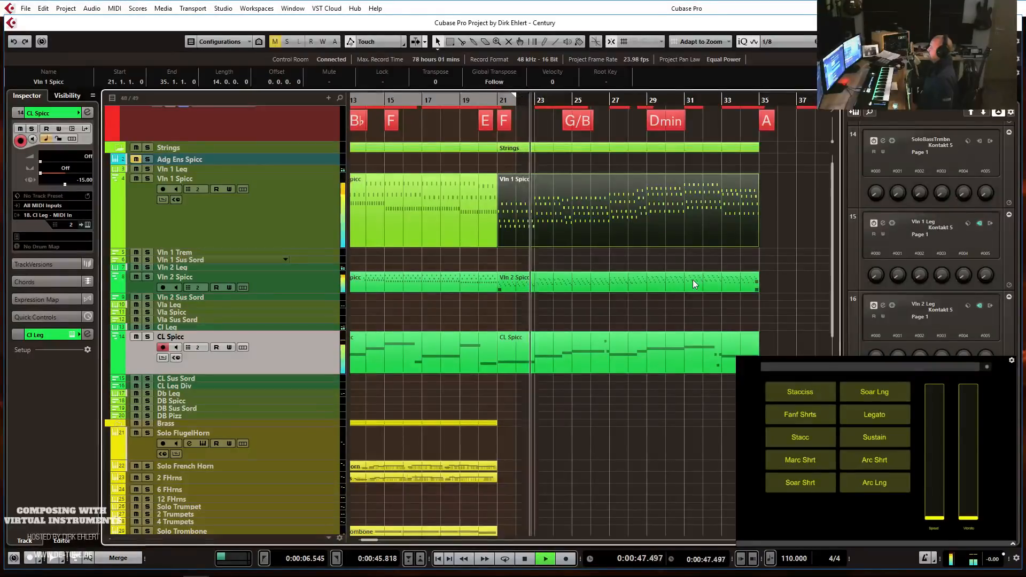
key(g)
key(g)
key(g)
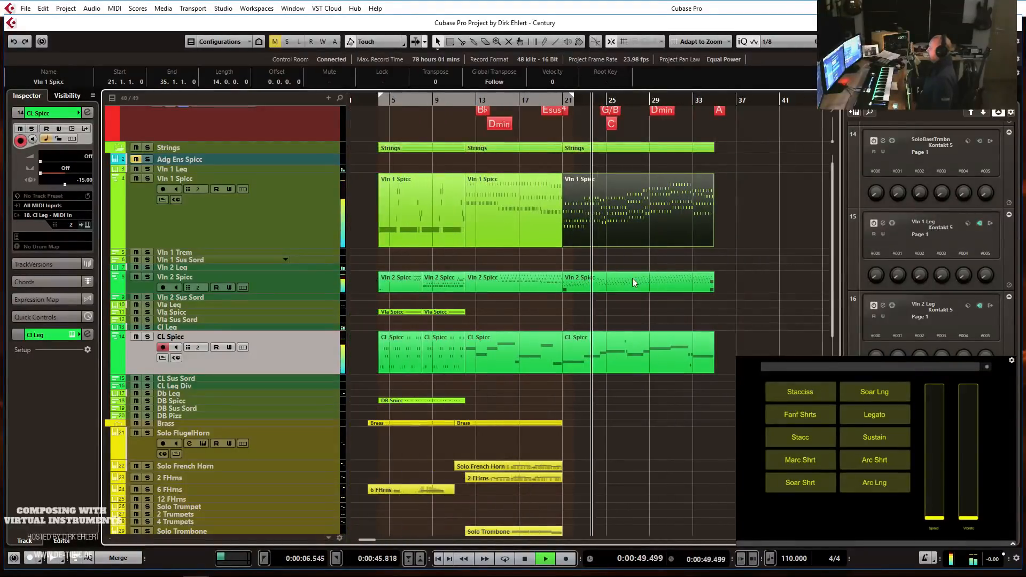
key(space)
Slightly lower the velocities of all notes in the Vln 1 Spicc part from bar 21, then close the note editor.
double_click(654, 206)
scroll(485, 314, left, 2)
key(g)
key(g)
key(ctrl+a)
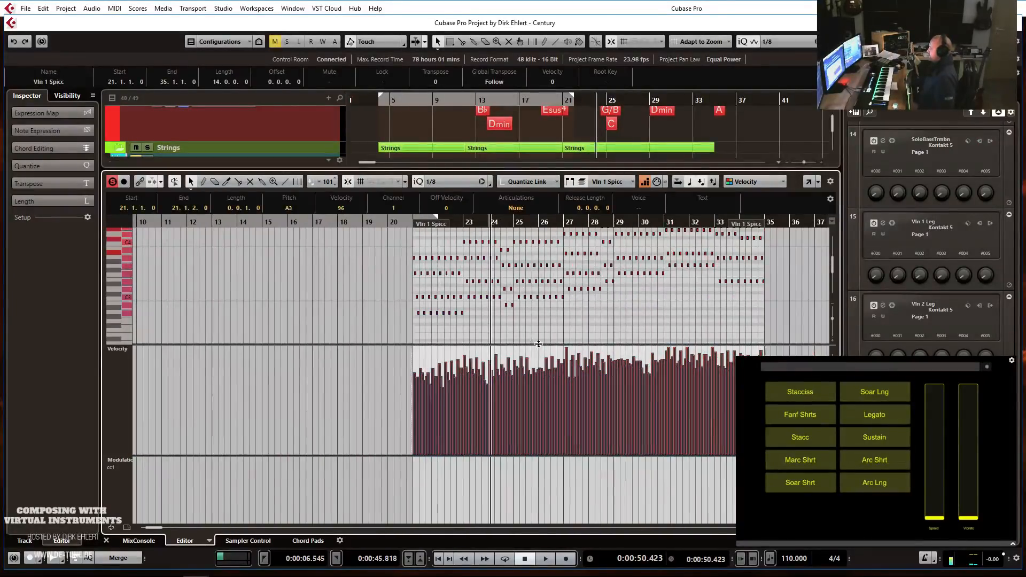
drag(587, 350, 585, 359)
key(Return)
Replace the Vln 2 Spicc part at bar 21 with a fresh copy of the edited Vln 1 Spicc part.
click(612, 279)
key(Delete)
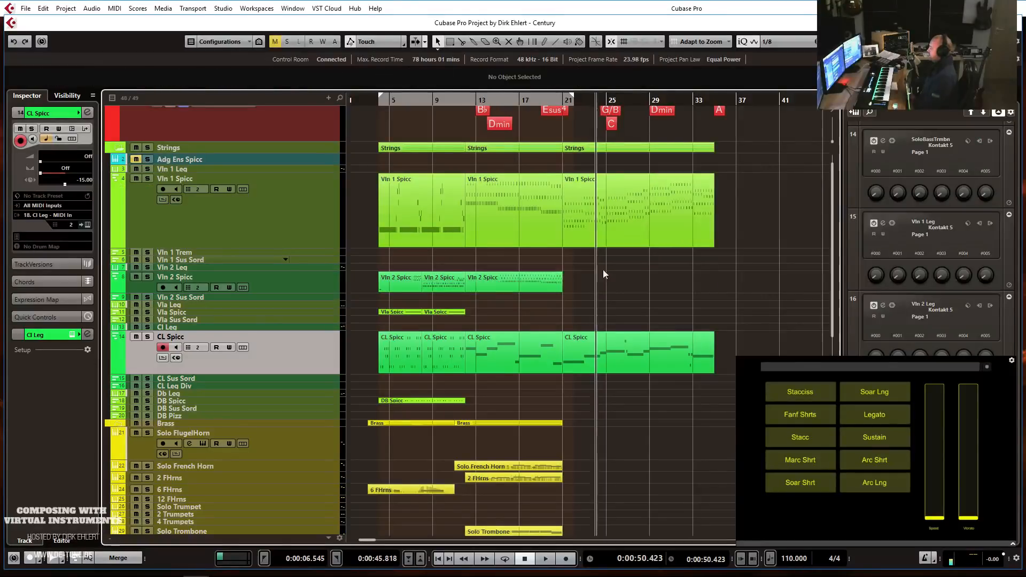
drag(589, 206, 585, 279)
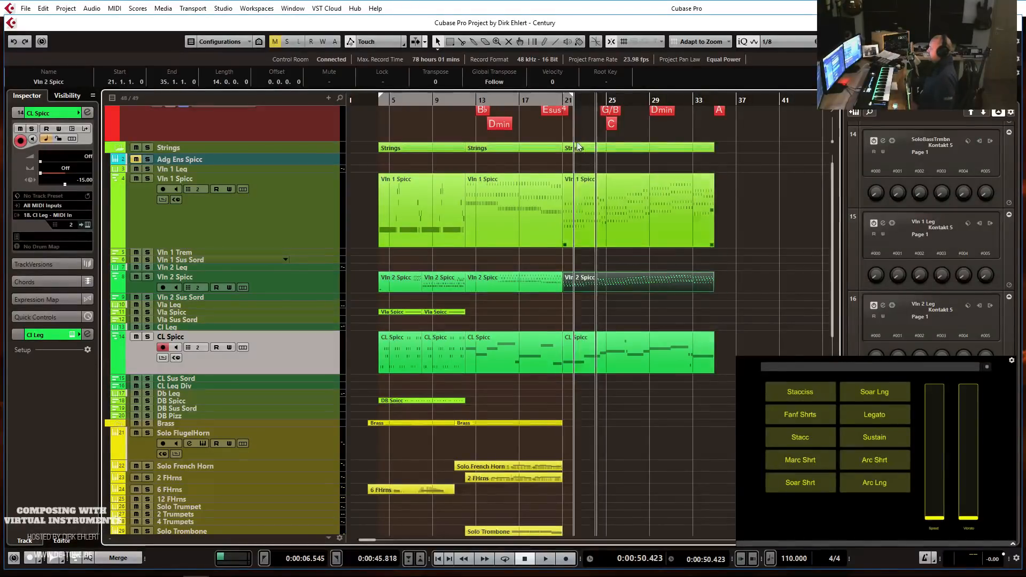
Listen to the string parts from about bar 20 into the new section, ending with playback stopped.
click(562, 99)
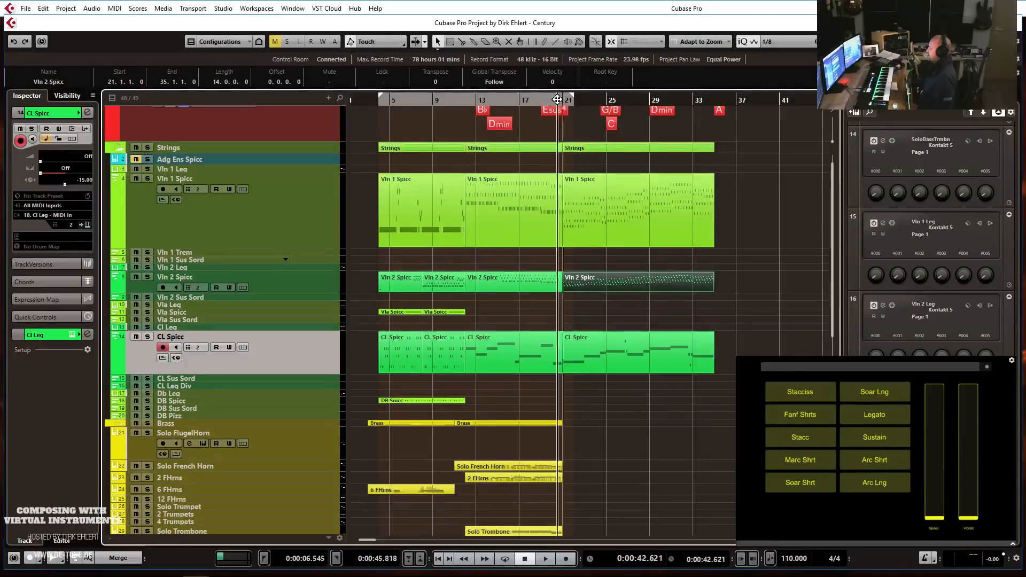
click(551, 99)
key(space)
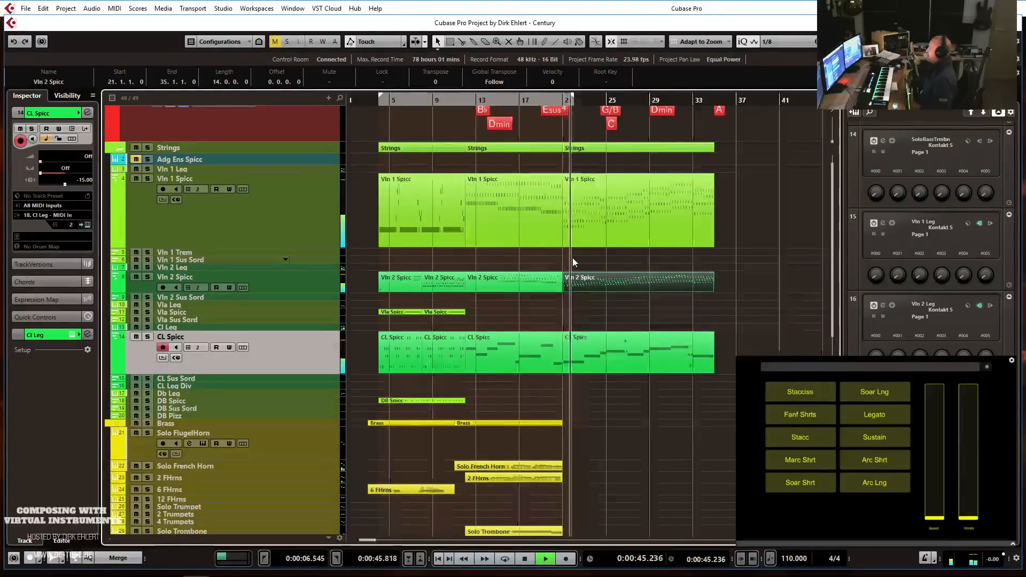
key(h)
key(h)
key(h)
key(h)
key(g)
key(g)
key(g)
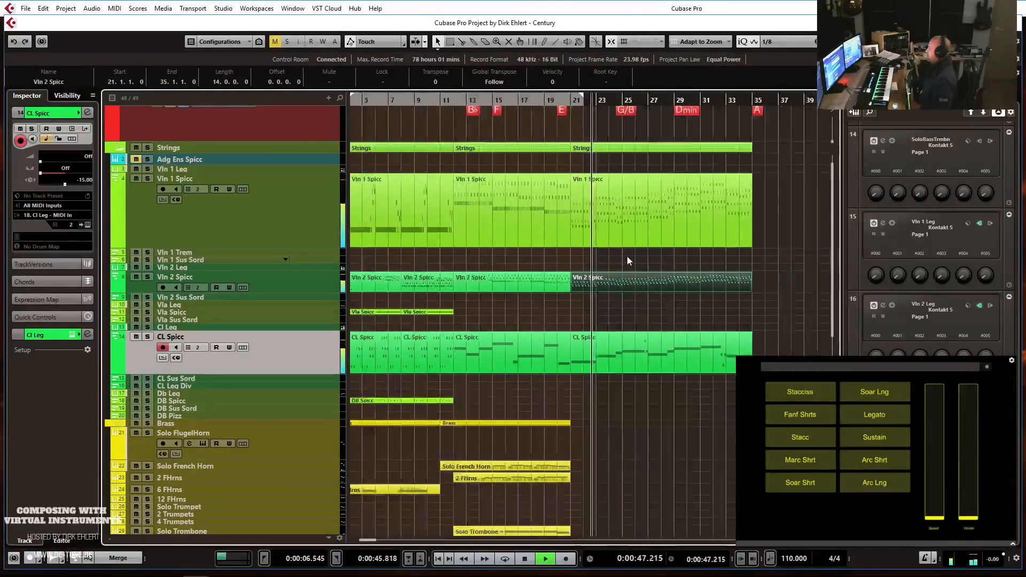
key(g)
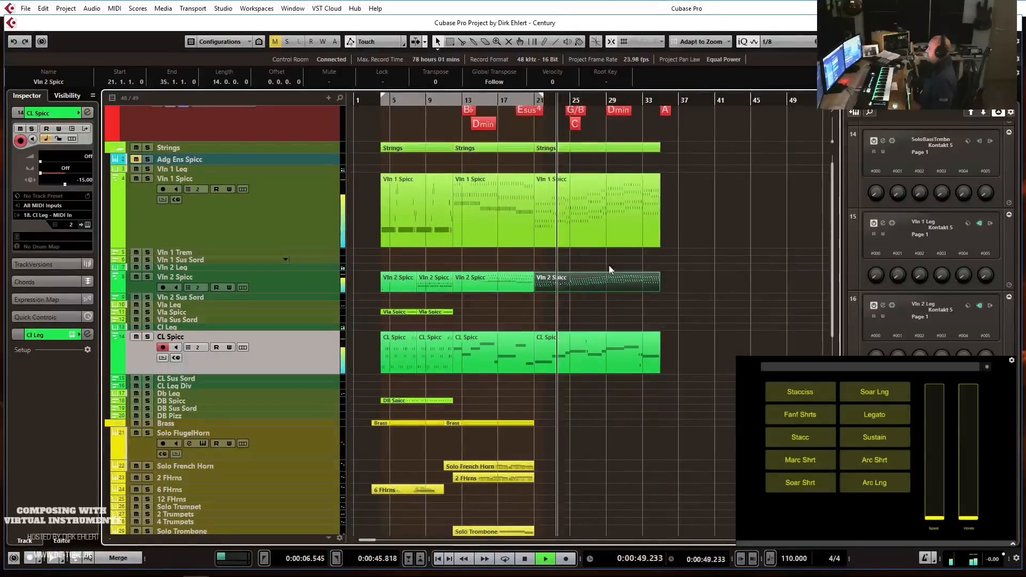
key(space)
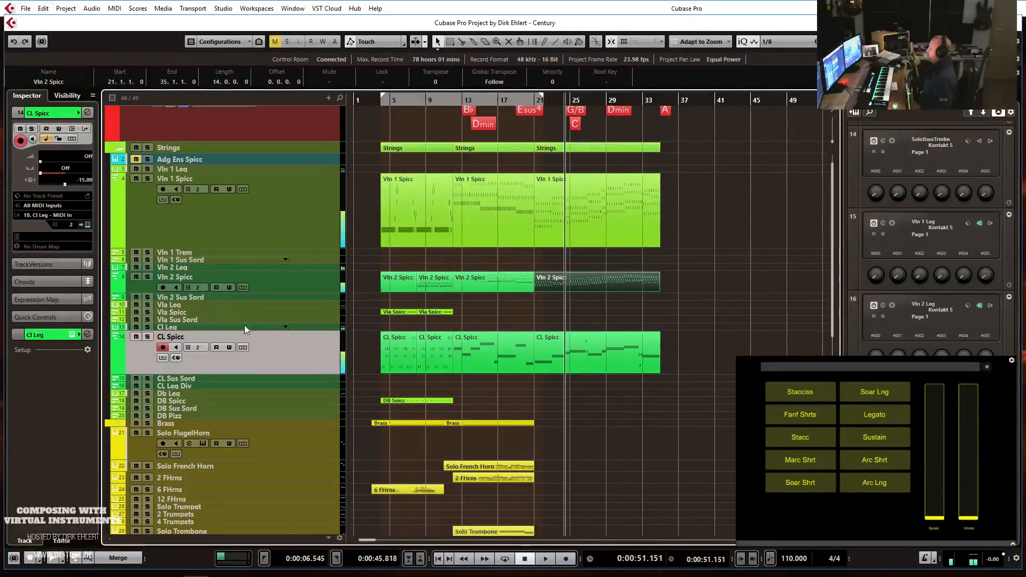
Select the Vla Spicc track followed by the Vla Sus Sord track for live playing, and move the playhead to bar 20.
click(221, 313)
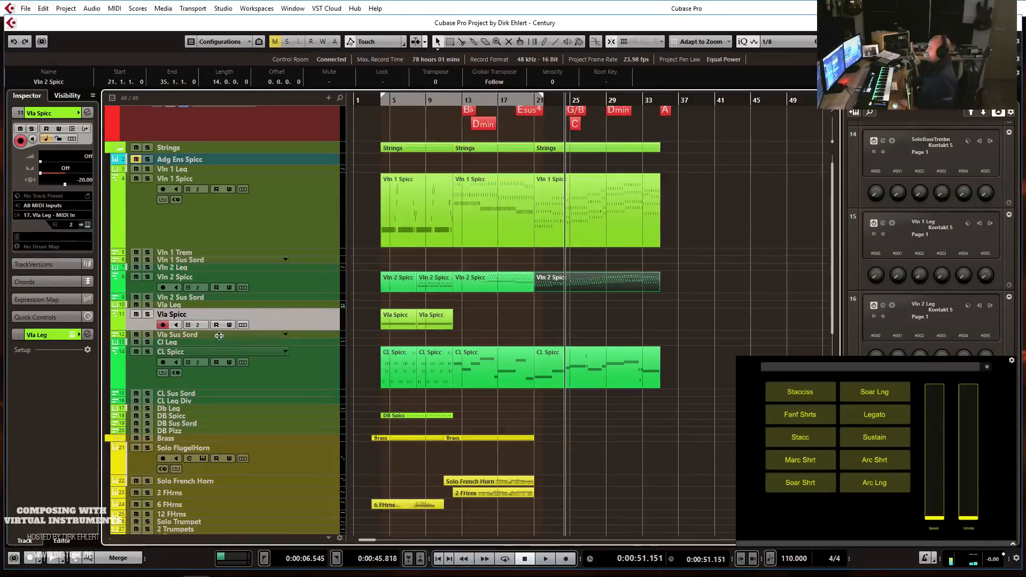
click(220, 336)
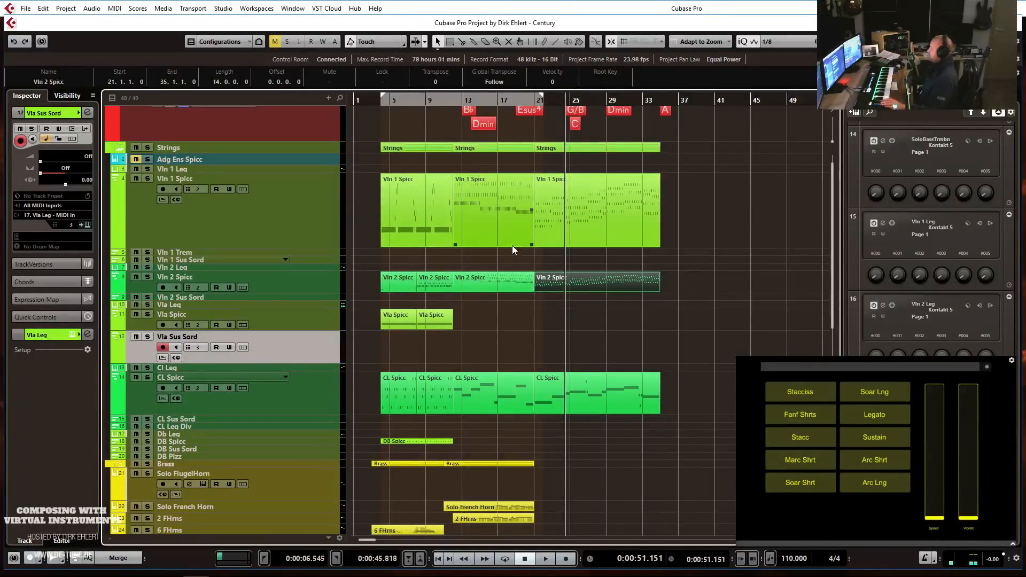
click(525, 102)
click(524, 104)
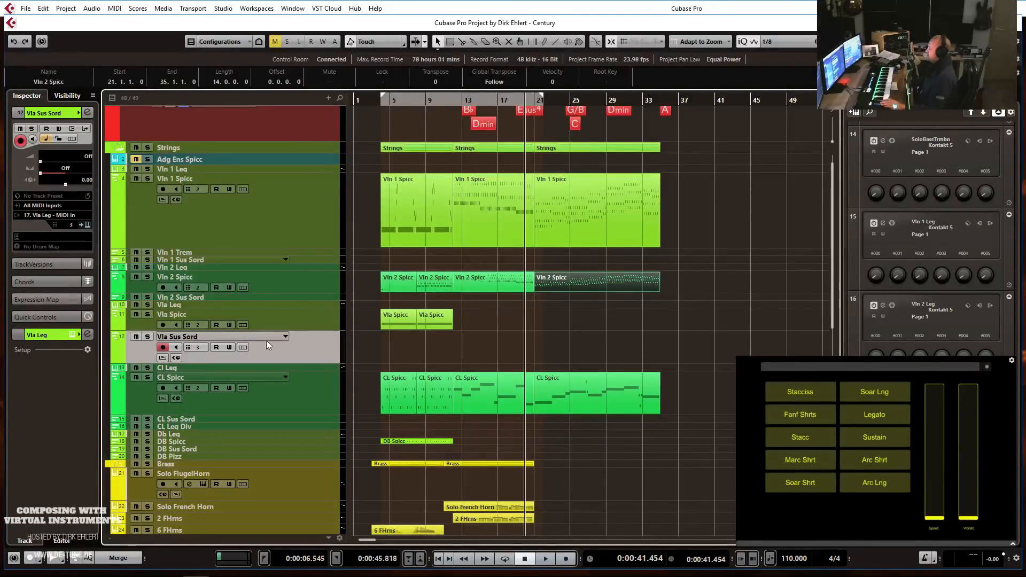
Select and enlarge the Vla Leg track, then inspect the articulations of its Agitato Grandiose Legato Violas patch in Kontakt and close the instrument.
click(214, 305)
drag(213, 306, 216, 331)
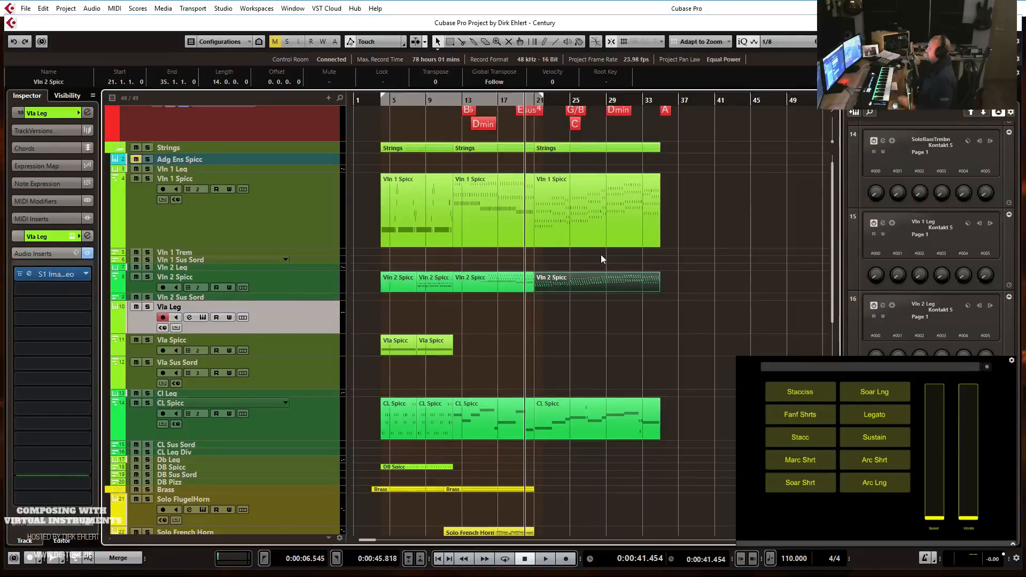
drag(1025, 24, 477, 17)
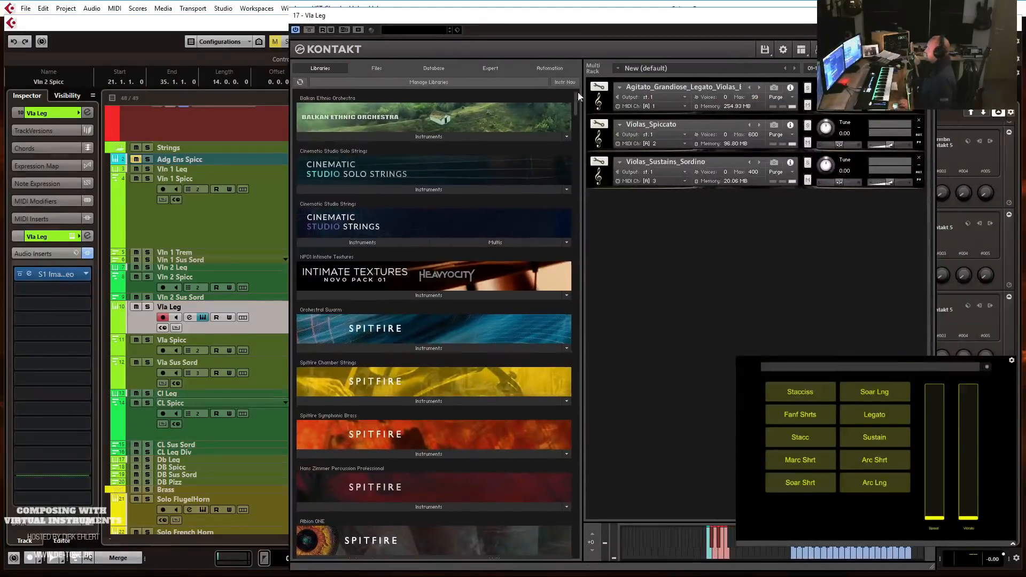
click(597, 101)
right_click(658, 413)
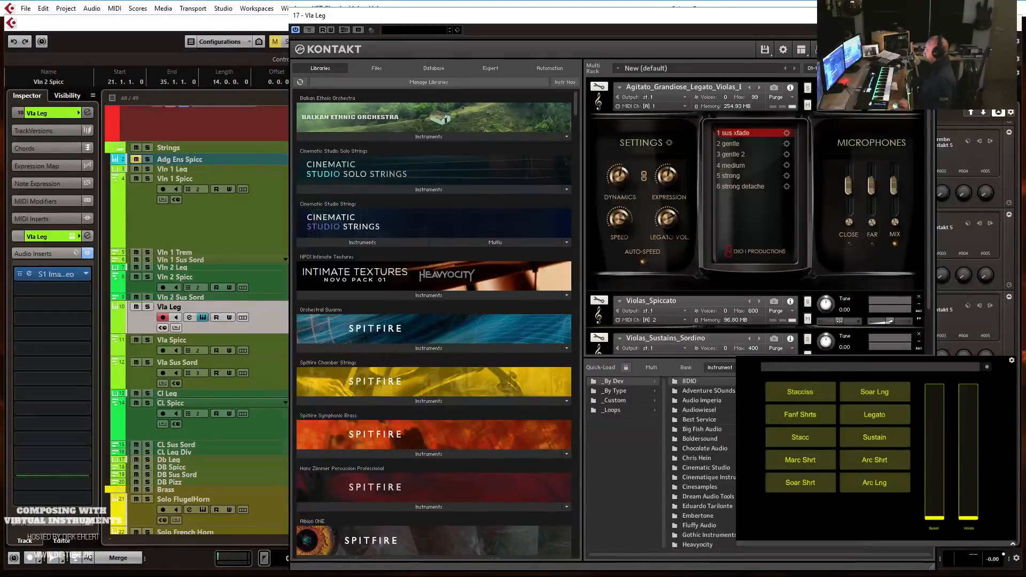
click(924, 16)
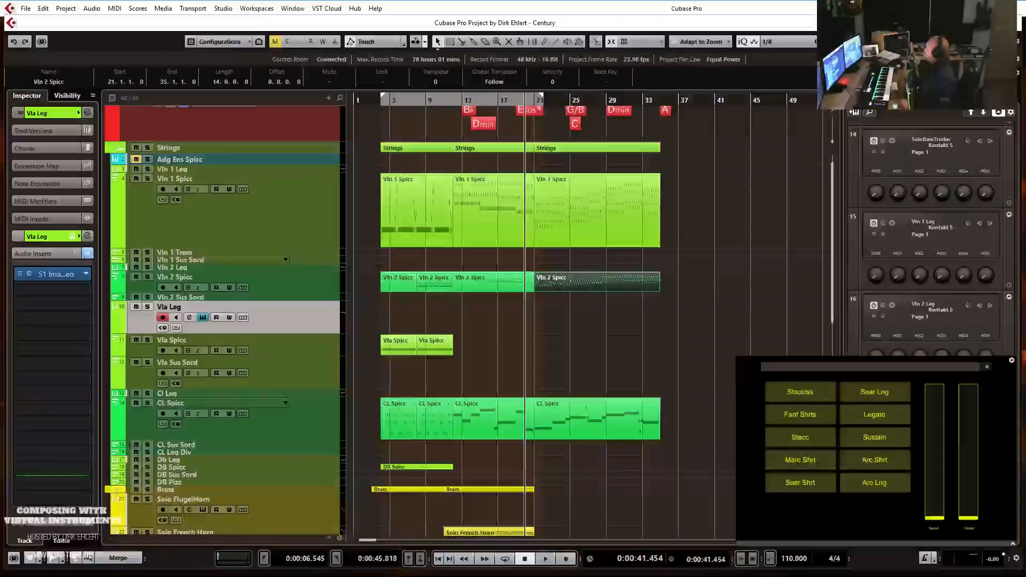
Record a sustained viola part live on the Vla Sus Sord track from bar 20 to bar 37.
click(287, 373)
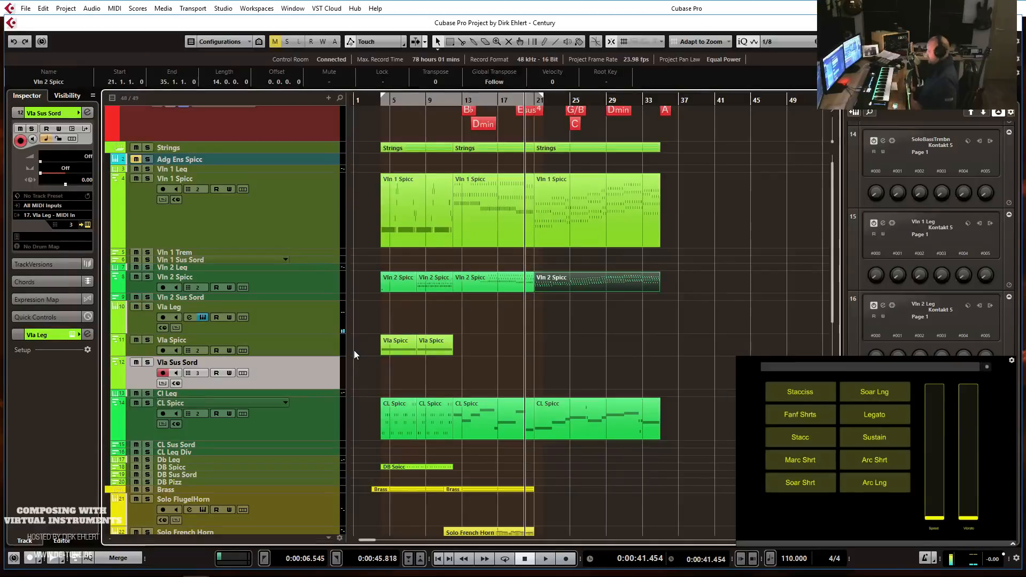
key(KP_Multiply)
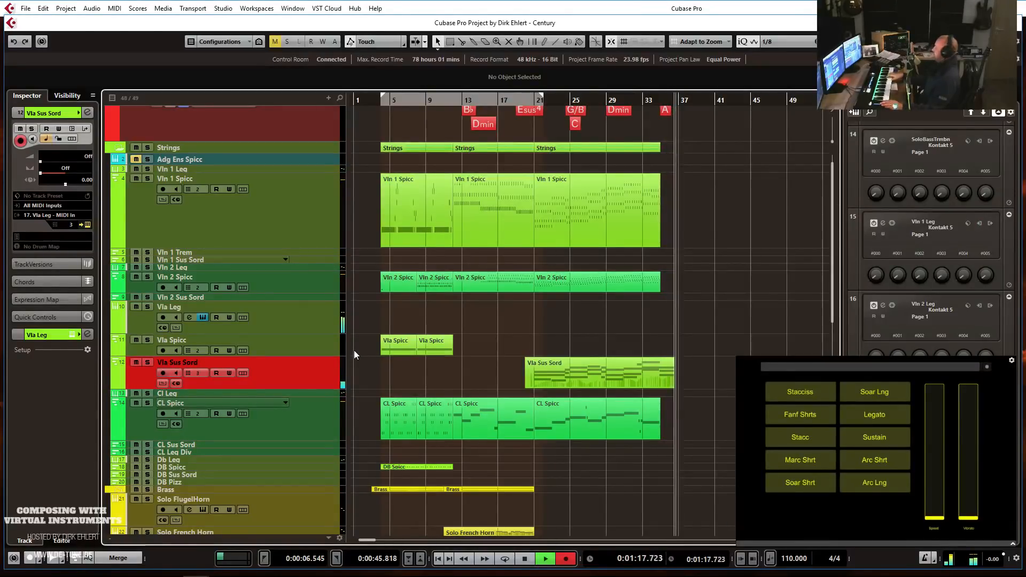
key(space)
Extend the last Vln 1 Spicc part to bar 37, duplicate bars 33–34 into bars 35–36, and move the copied middle voice to C#4.
click(657, 243)
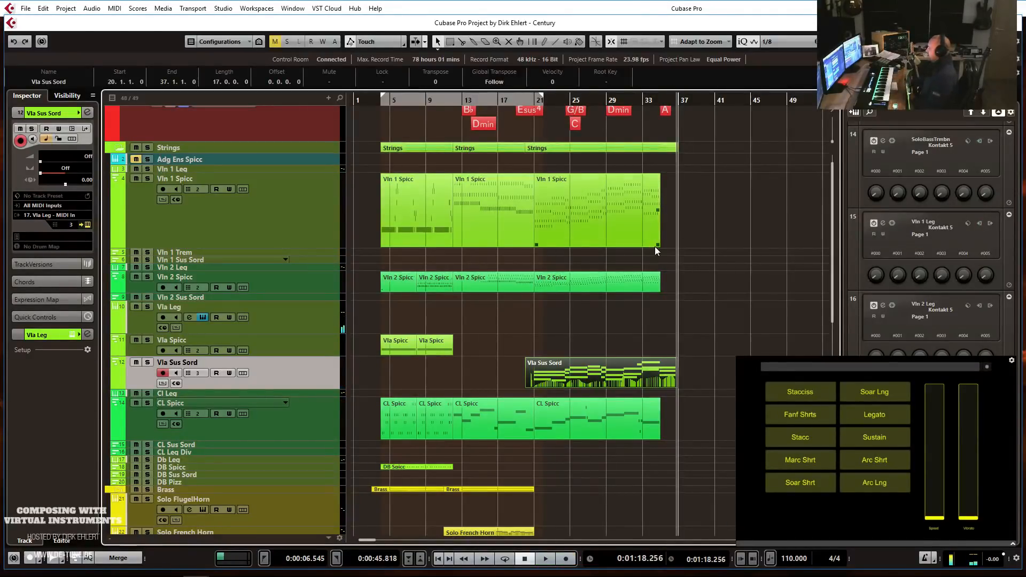
drag(659, 245, 677, 246)
key(Return)
scroll(529, 274, up, 2)
drag(521, 258, 436, 341)
key(ctrl+d)
drag(484, 284, 508, 285)
key(Up)
key(Down)
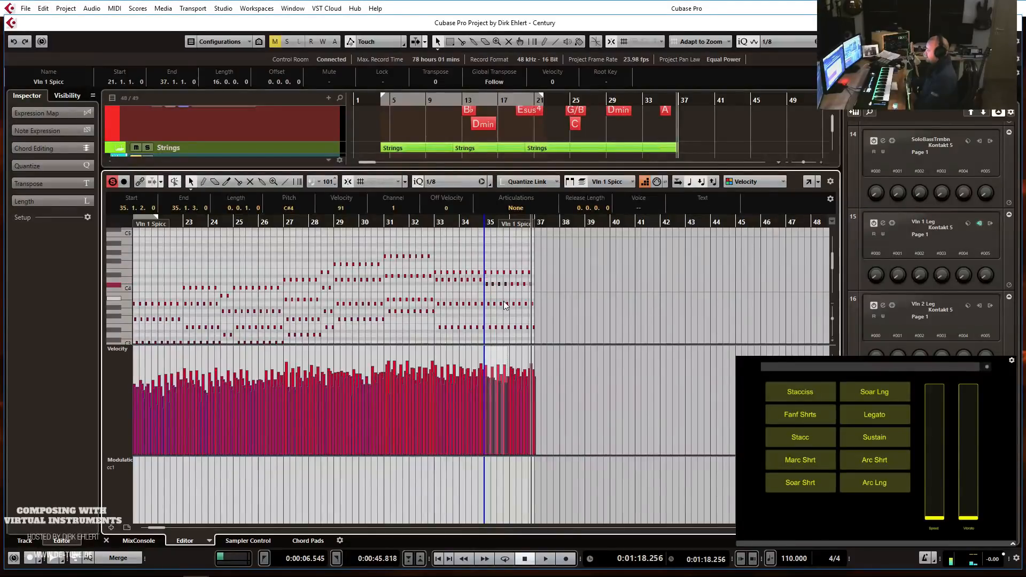
key(Return)
Replace the Vln 2 Spicc part at bar 21 with a copy of the extended Vln 1 Spicc part.
click(633, 278)
key(Delete)
drag(608, 217, 604, 275)
Open the Vla Sus Sord part and transpose its long high A3 note around bar 33 down an octave.
click(662, 382)
key(Return)
click(483, 247)
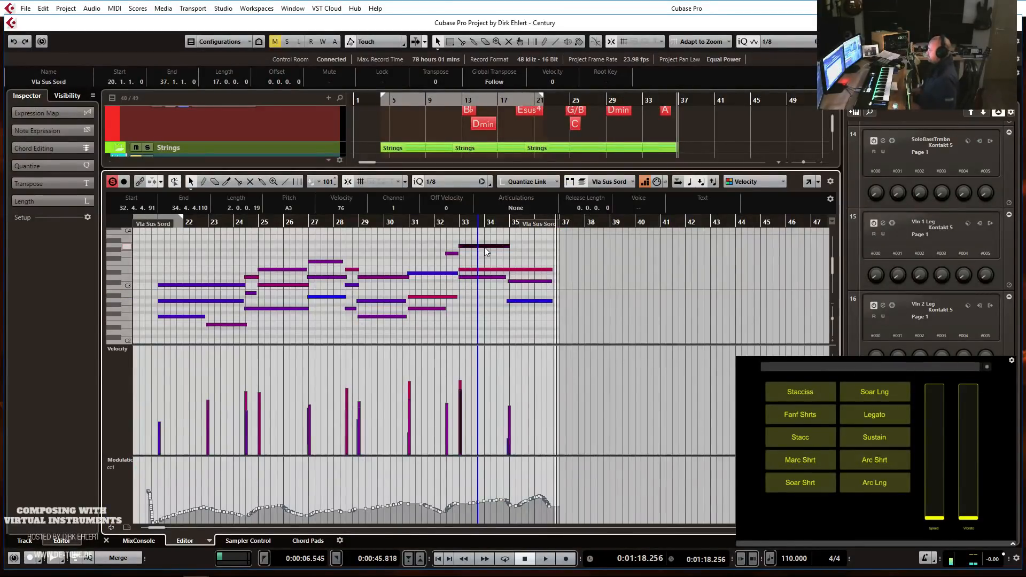
key(shift+Down)
key(Right)
drag(509, 301, 549, 304)
key(Return)
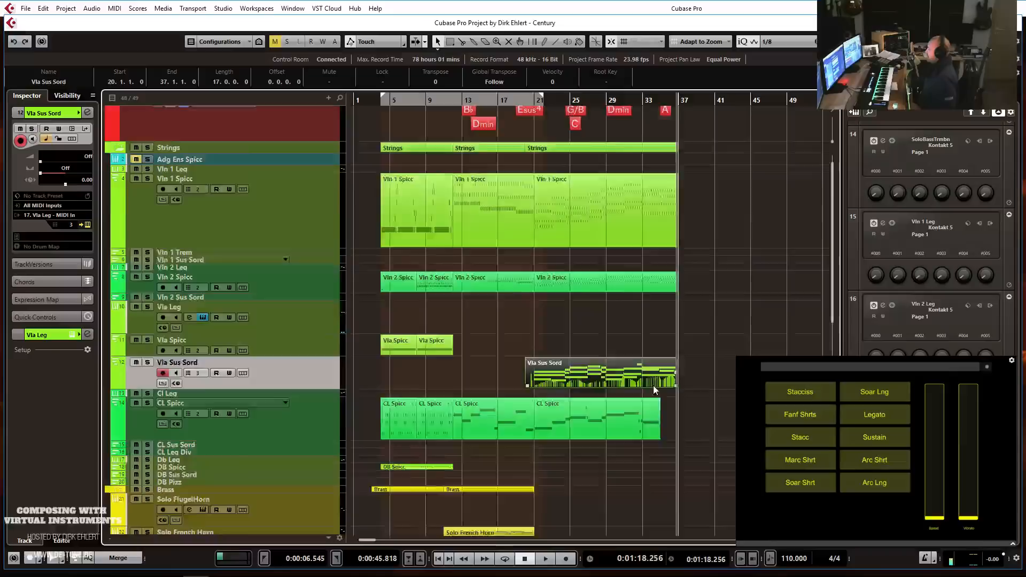
Extend the last CL Spicc part to bar 37 and duplicate its bar 33–34 notes into bars 35–36.
scroll(654, 384, down, 3)
click(656, 349)
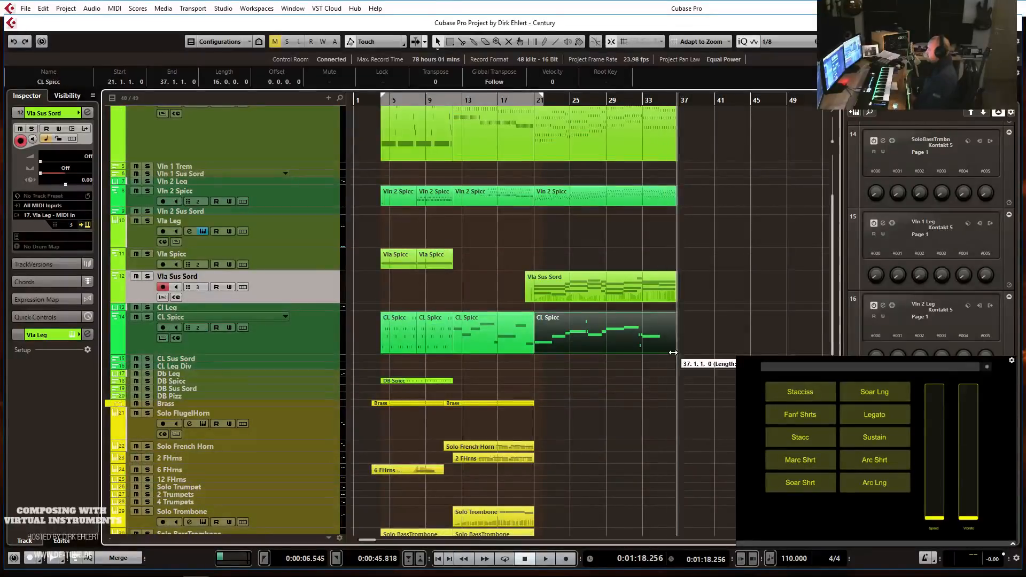
key(Return)
drag(504, 284, 436, 307)
key(ctrl+d)
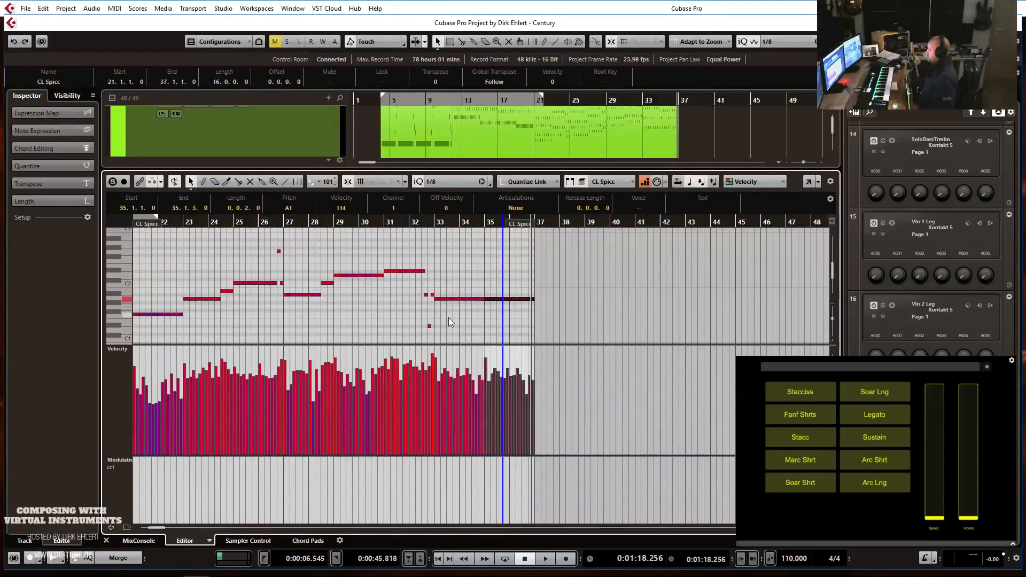
key(Return)
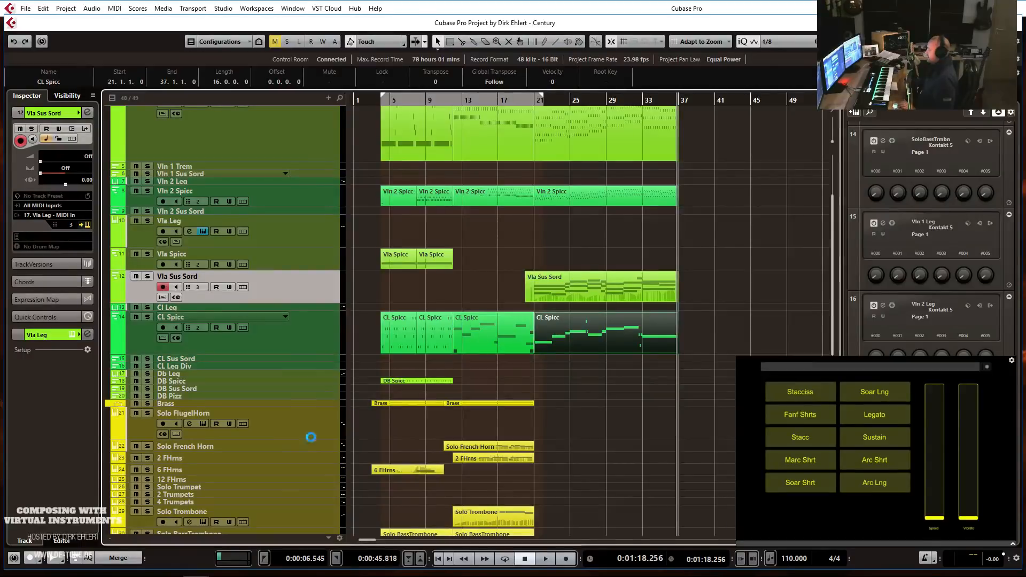
Select the Solo FlugelHorn track, then show the desktop and return to the project.
click(294, 435)
scroll(294, 435, down, 3)
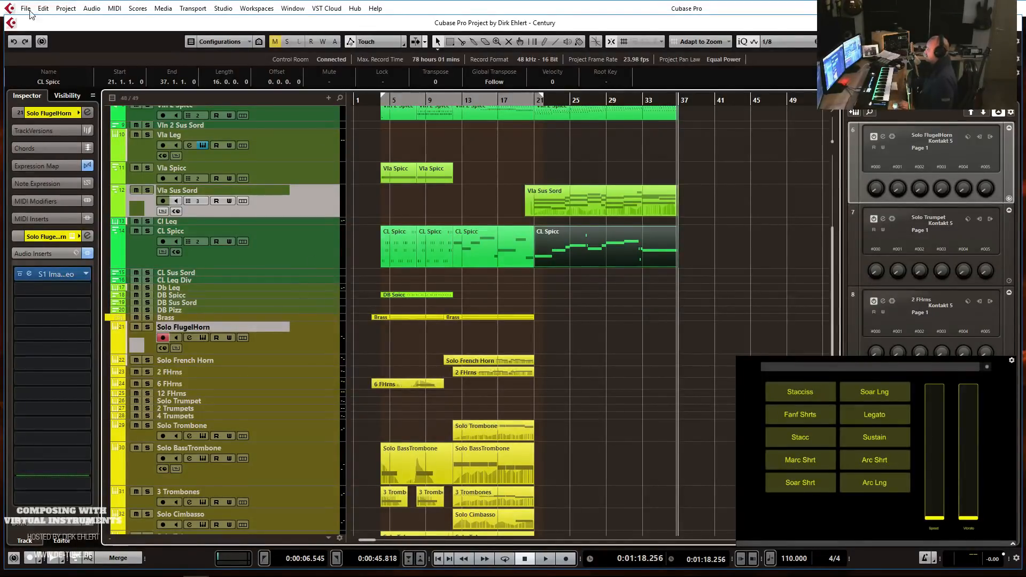
key(super+d)
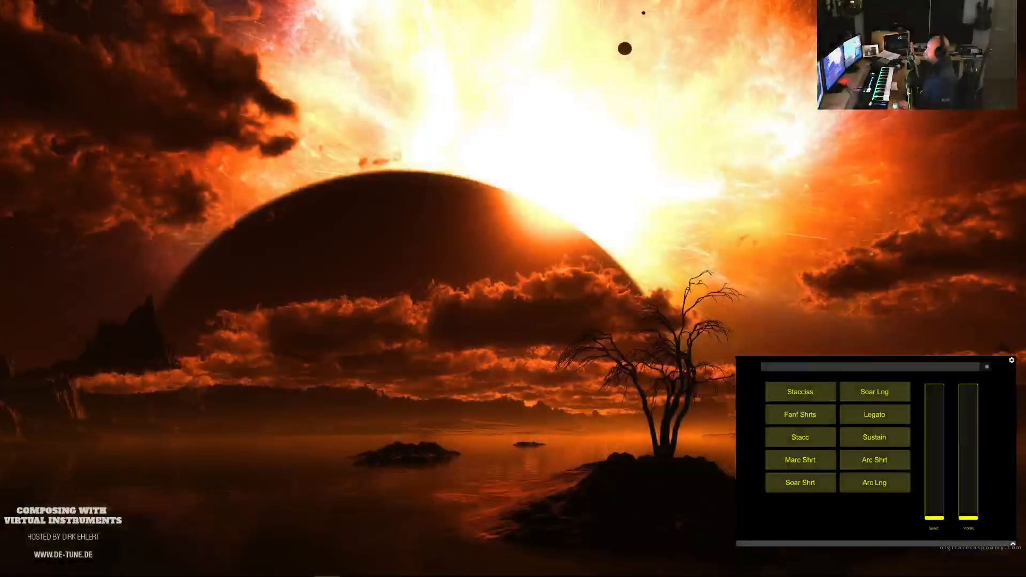
key(super+d)
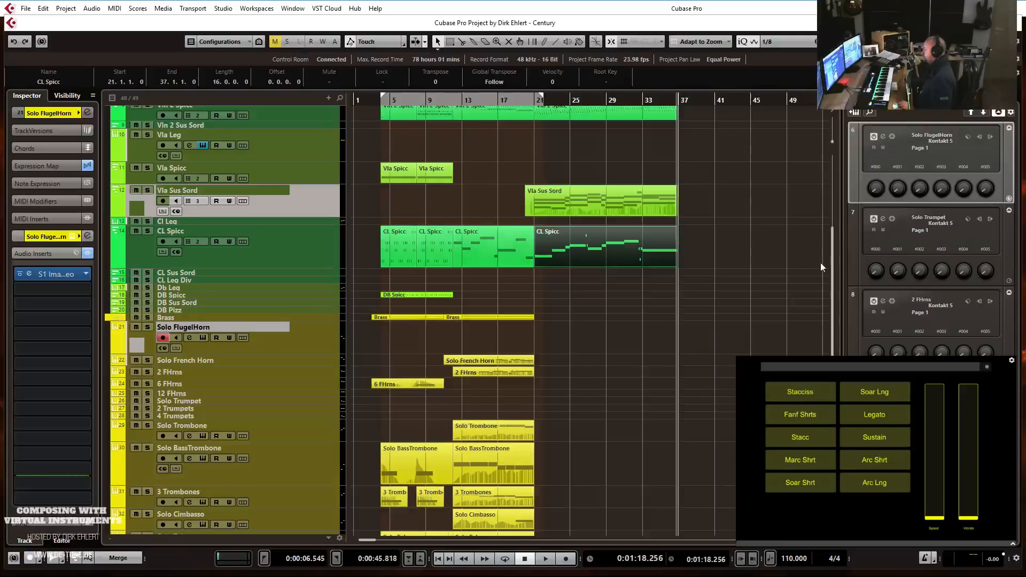
click(389, 190)
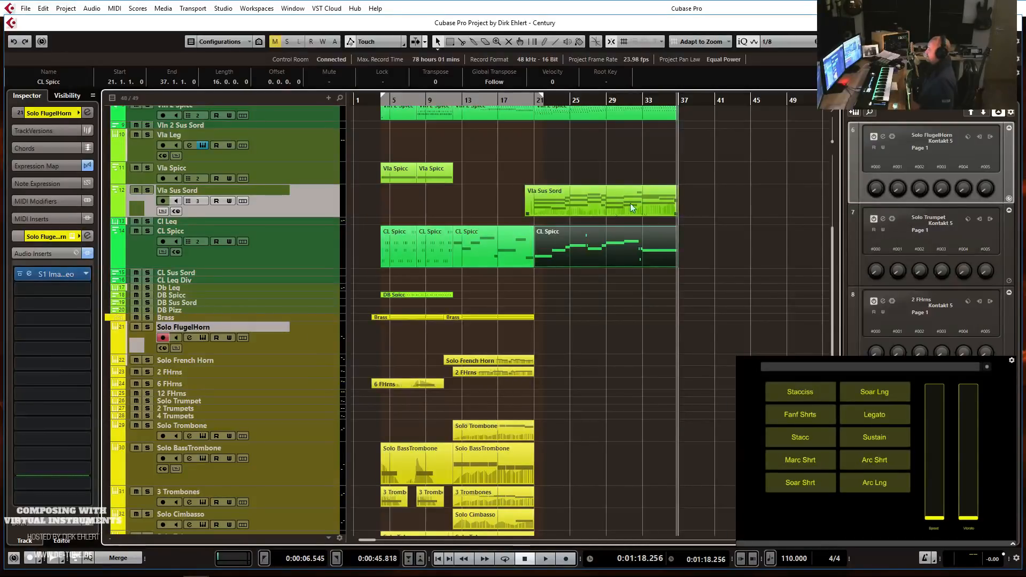
Close the project window, bring up Task Manager for the Cubase restart, and reopen the Century project from the recent projects.
click(1011, 22)
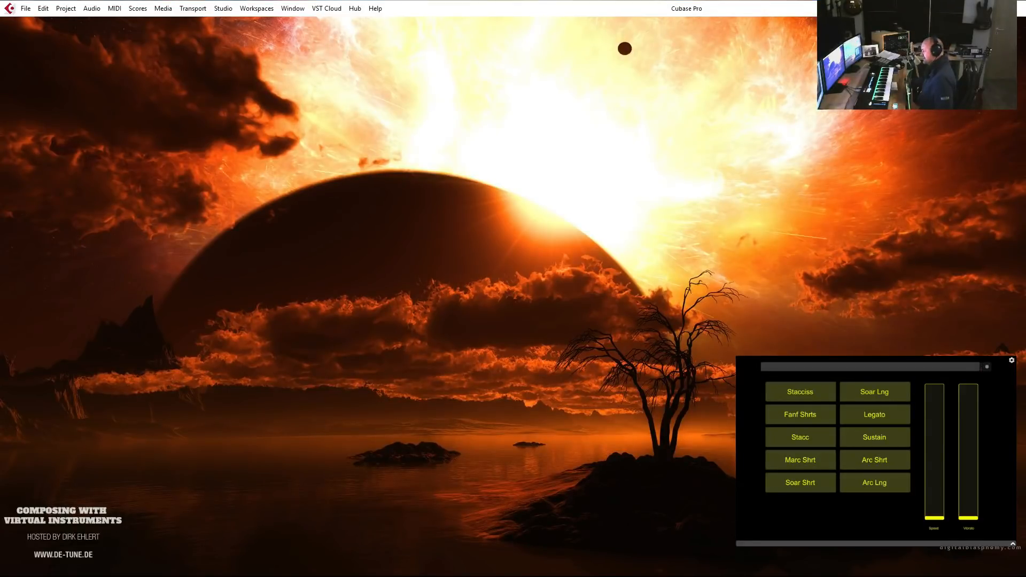
key(ctrl+shift+Escape)
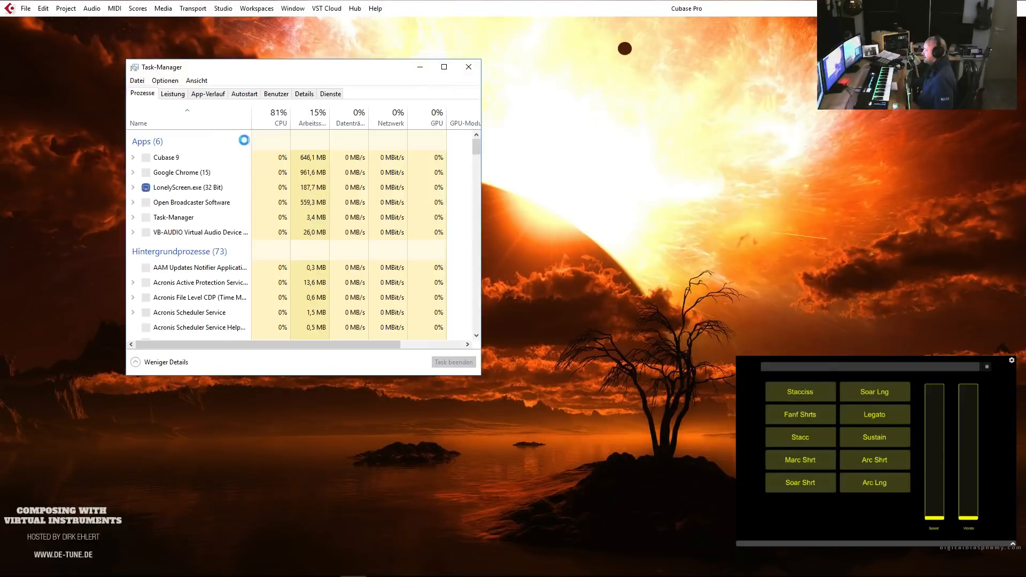
drag(235, 66, 1025, 69)
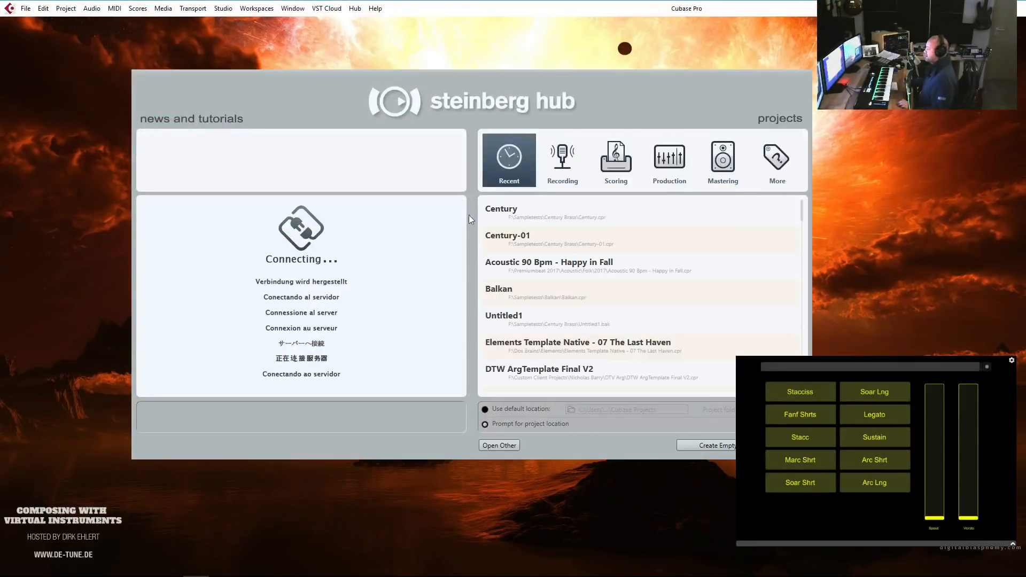
click(545, 211)
click(681, 445)
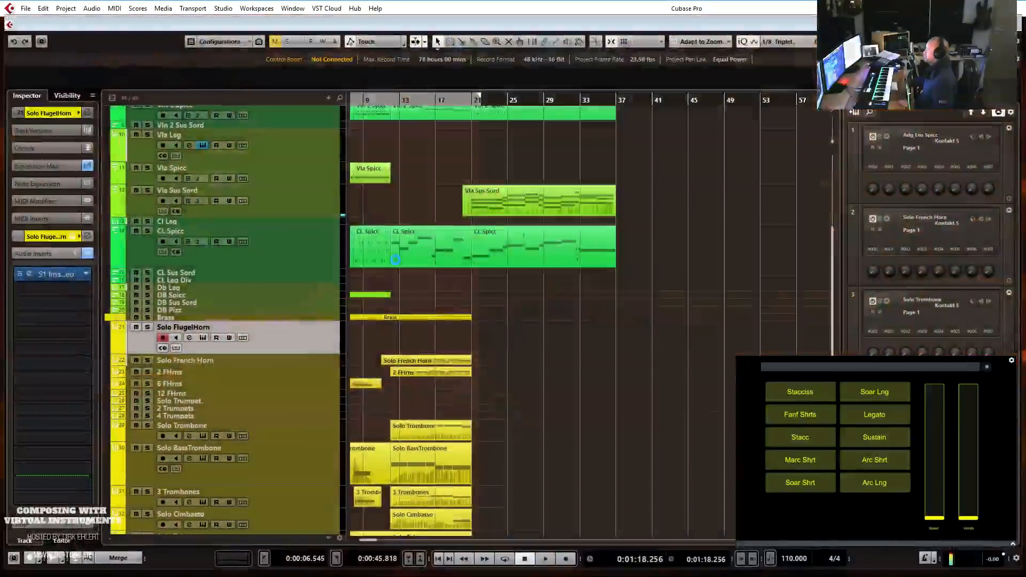
In the Control Room audio connections, route the Mon. Left channel to VM-VAIO 1 and Right to VM-VAIO 2.
click(315, 338)
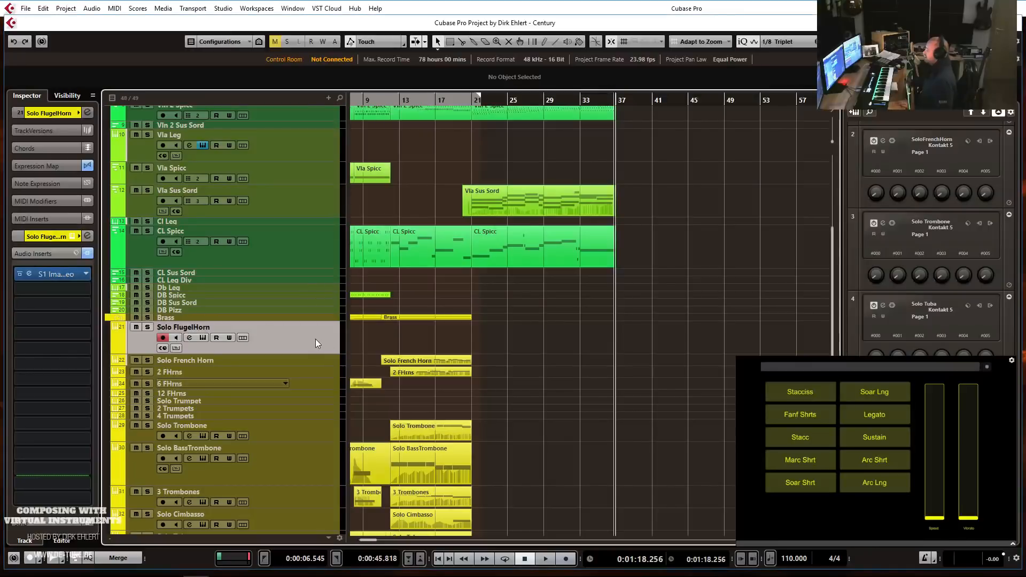
key(KP_1)
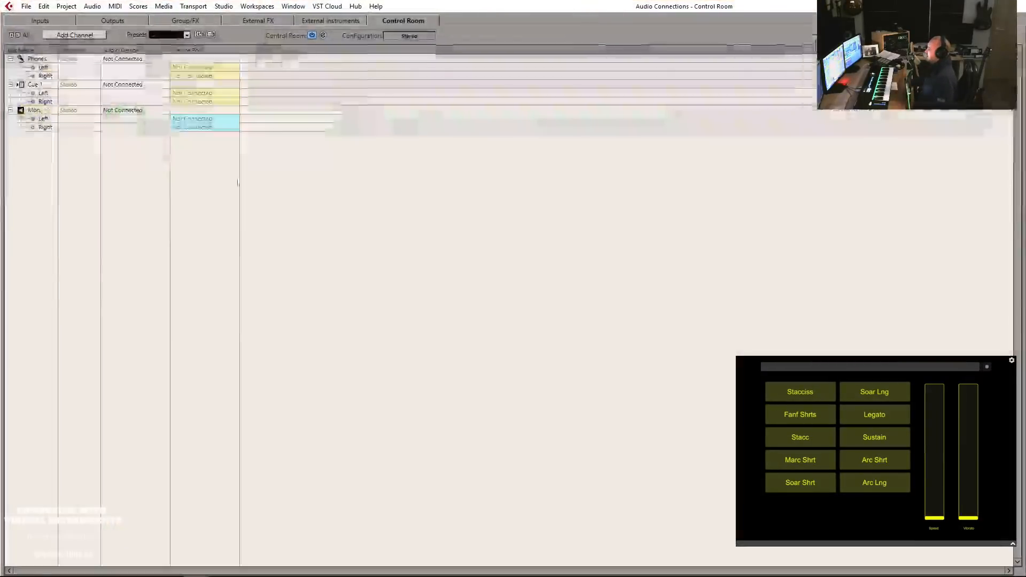
click(197, 118)
click(201, 145)
click(199, 128)
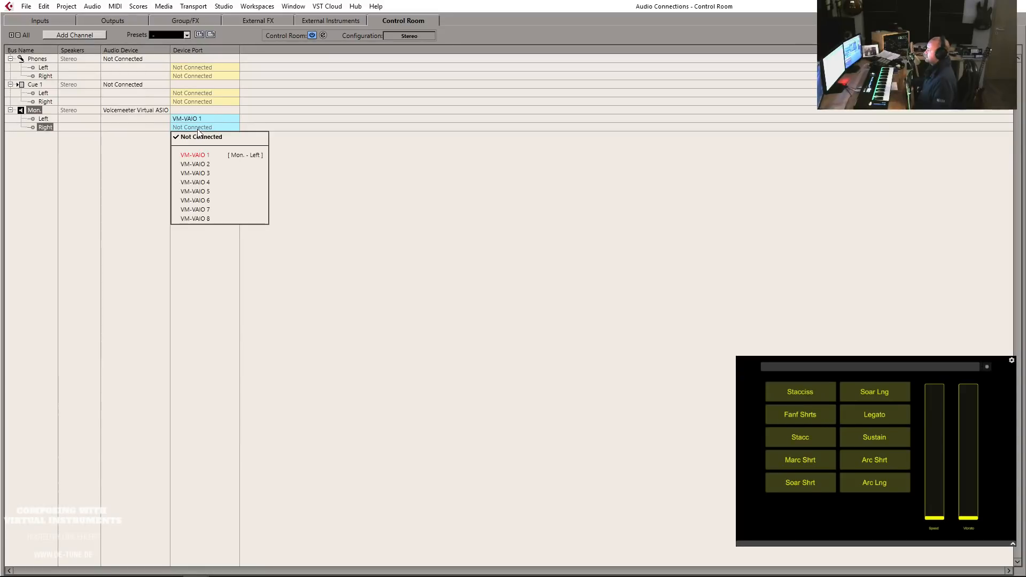
click(203, 164)
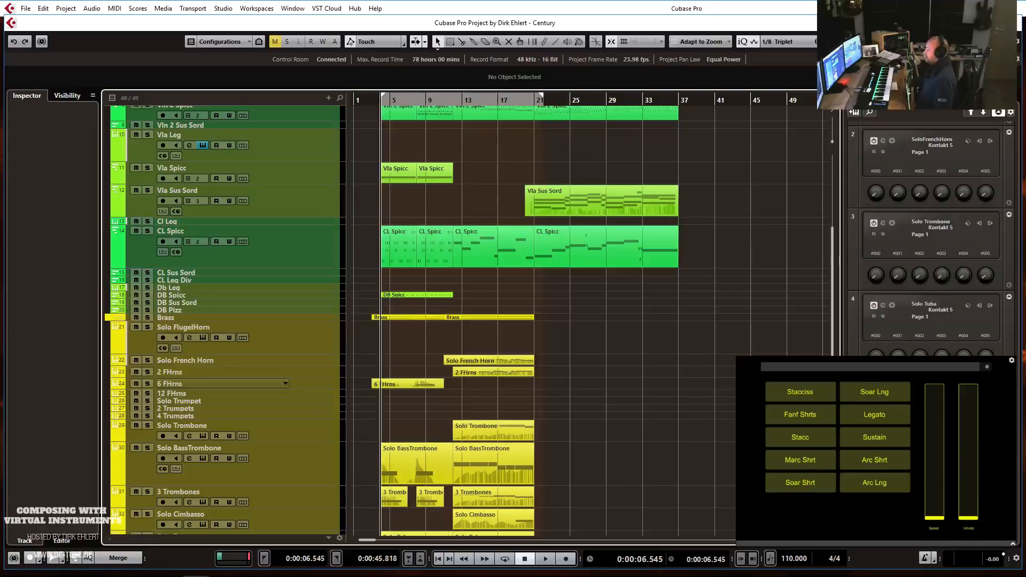
Listen to the arrangement from the left locator, selecting the CL Spicc track and restarting playback to review the brass and synth parts.
key(space)
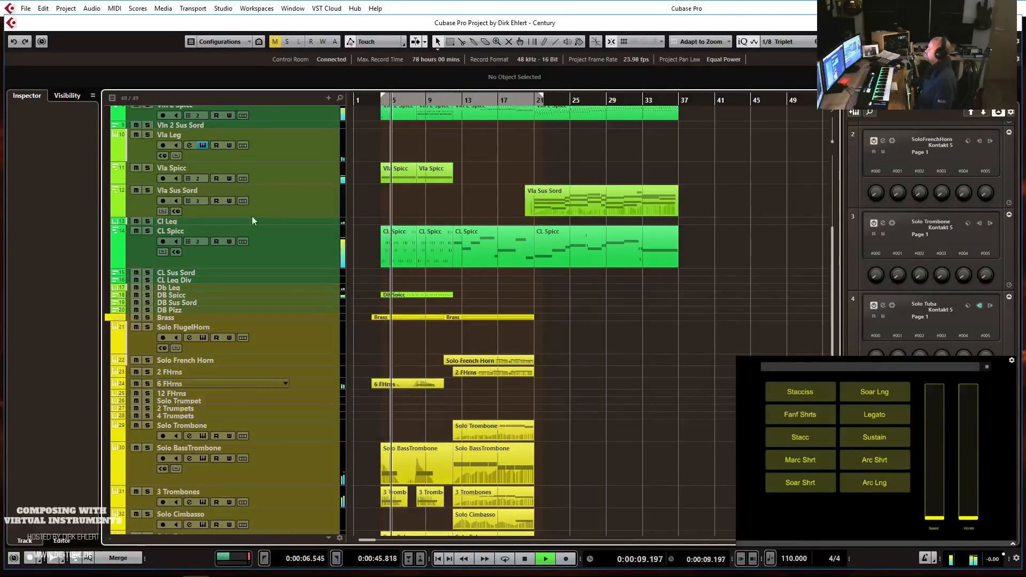
click(278, 251)
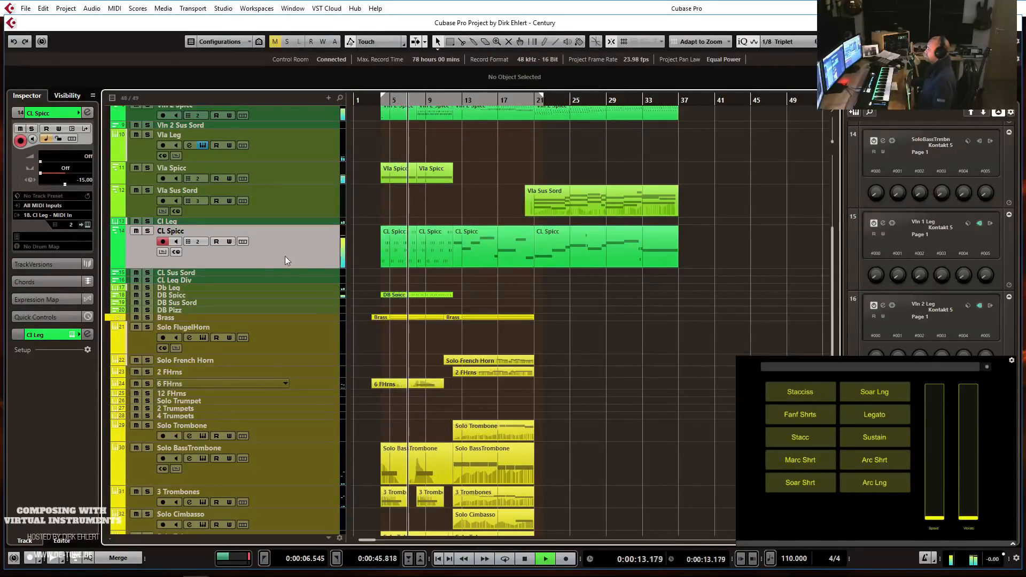
key(space)
key(KP_1)
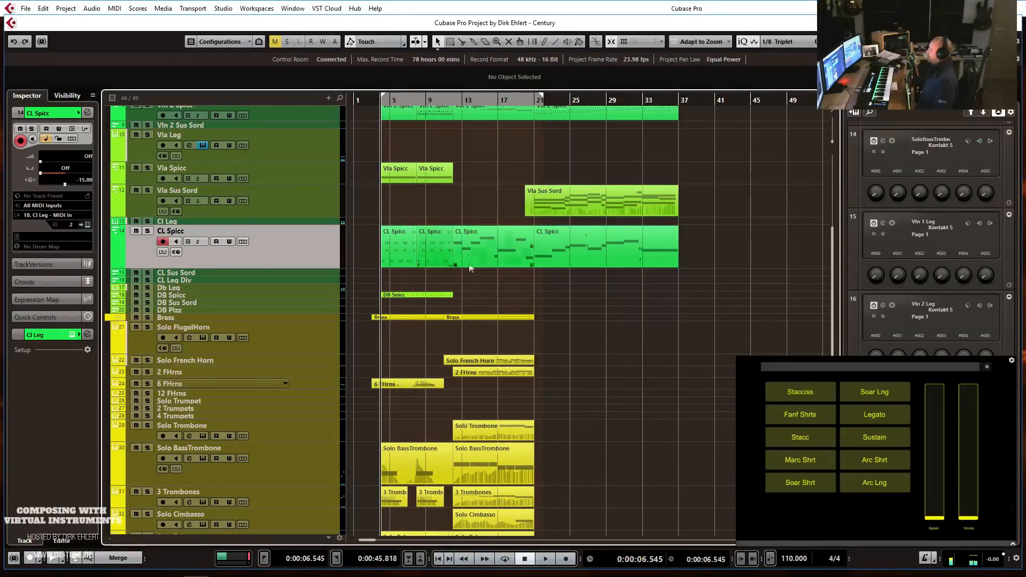
scroll(473, 278, down, 5)
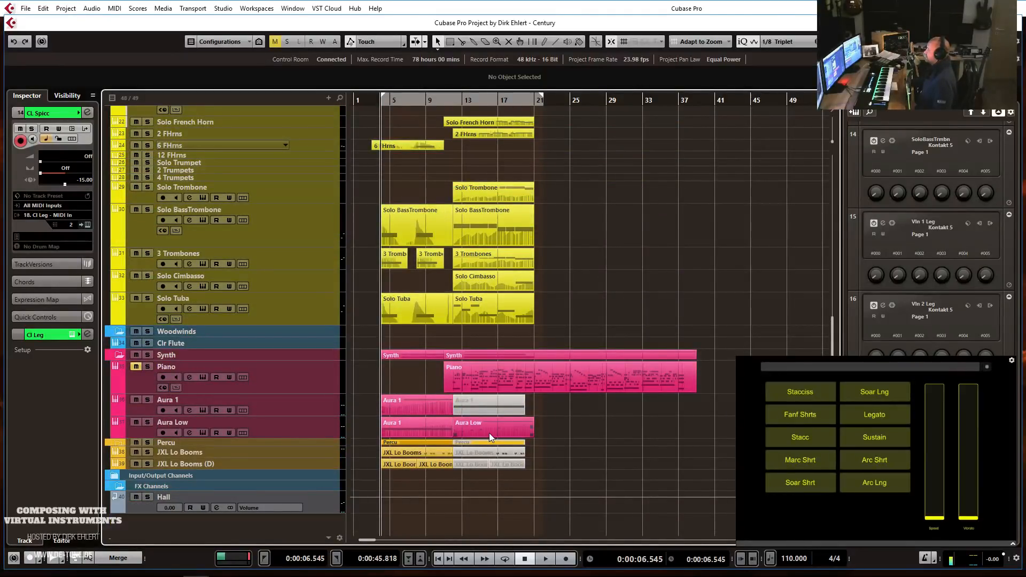
key(space)
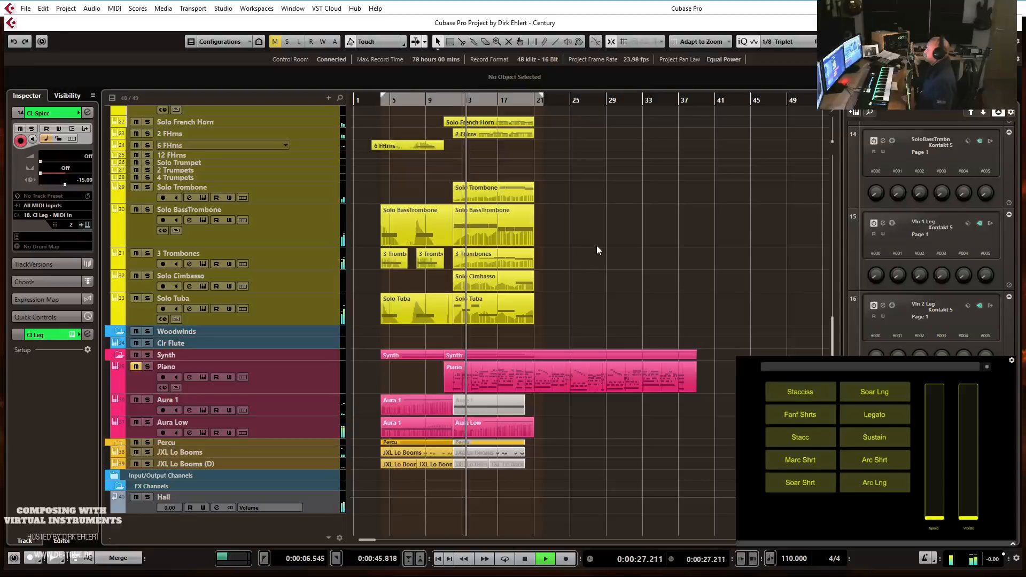
scroll(596, 244, up, 3)
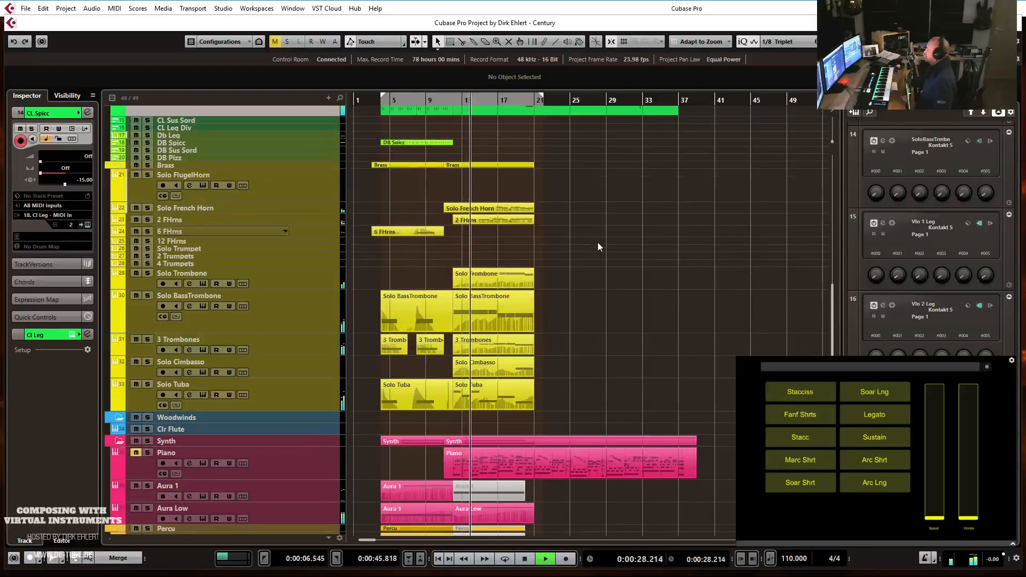
Select and enlarge the 2 FHrns track, and stop playback.
click(230, 222)
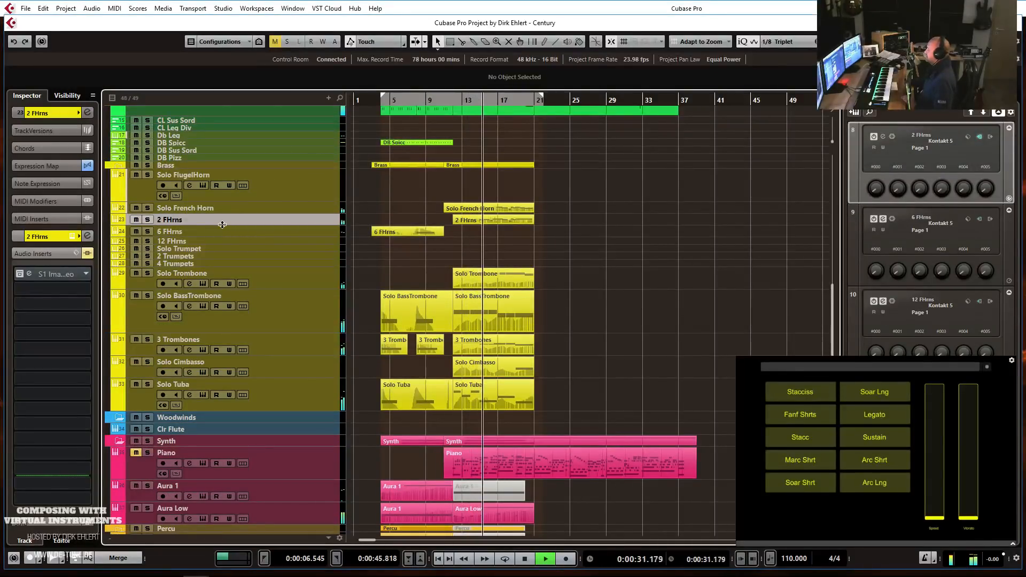
drag(229, 225, 234, 236)
key(space)
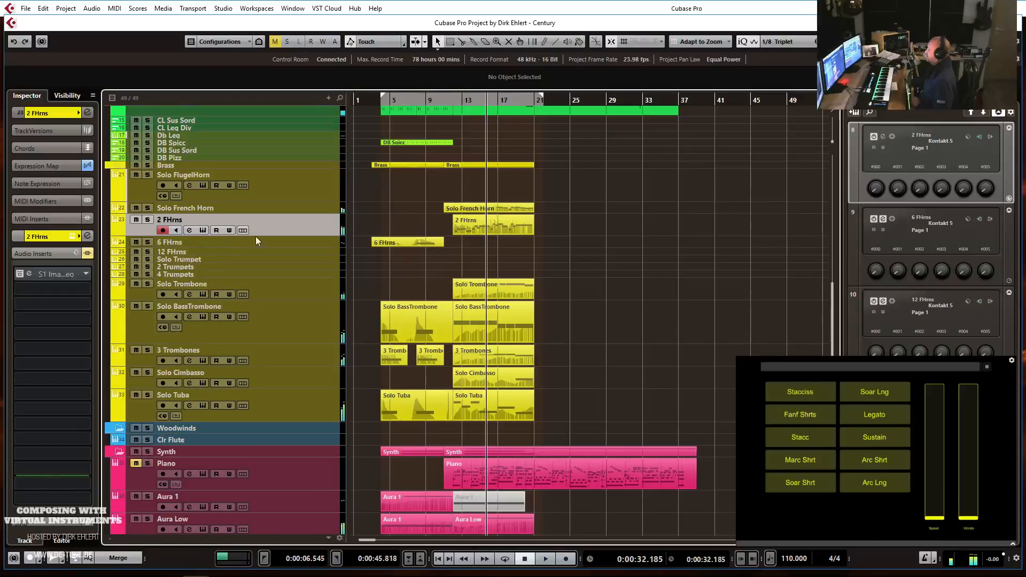
Open the 2 FHrns part in the Key Editor, show its CC 1 (Modulation) lane, and focus on bars 12–15.
double_click(475, 229)
key(g)
key(g)
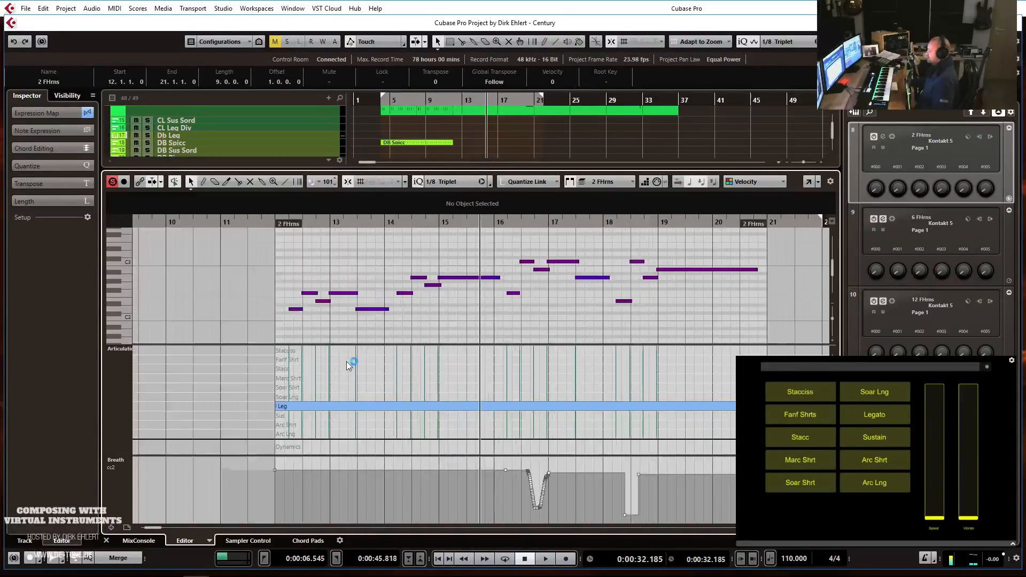
click(125, 461)
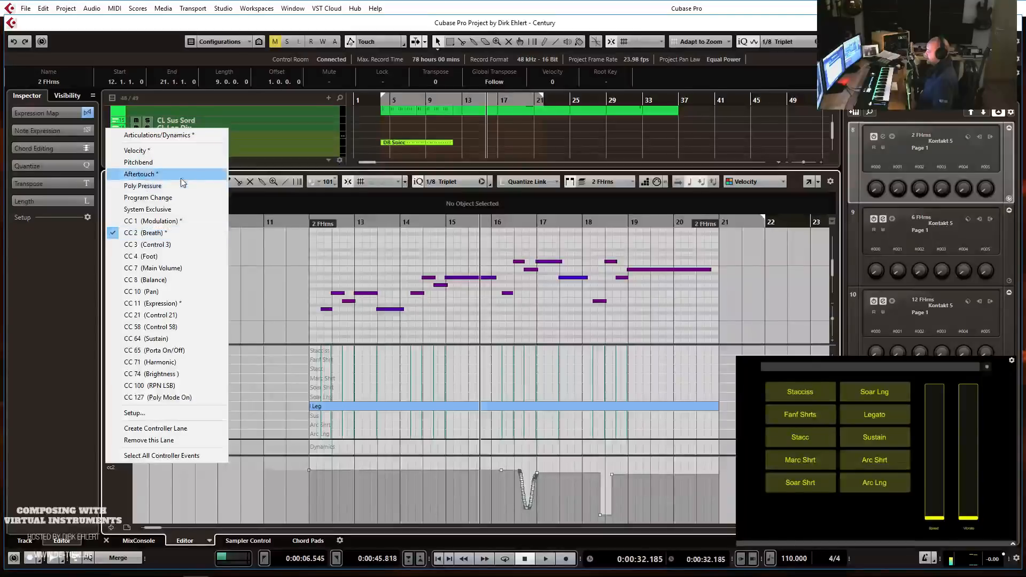
click(186, 219)
key(h)
key(h)
key(h)
key(h)
key(h)
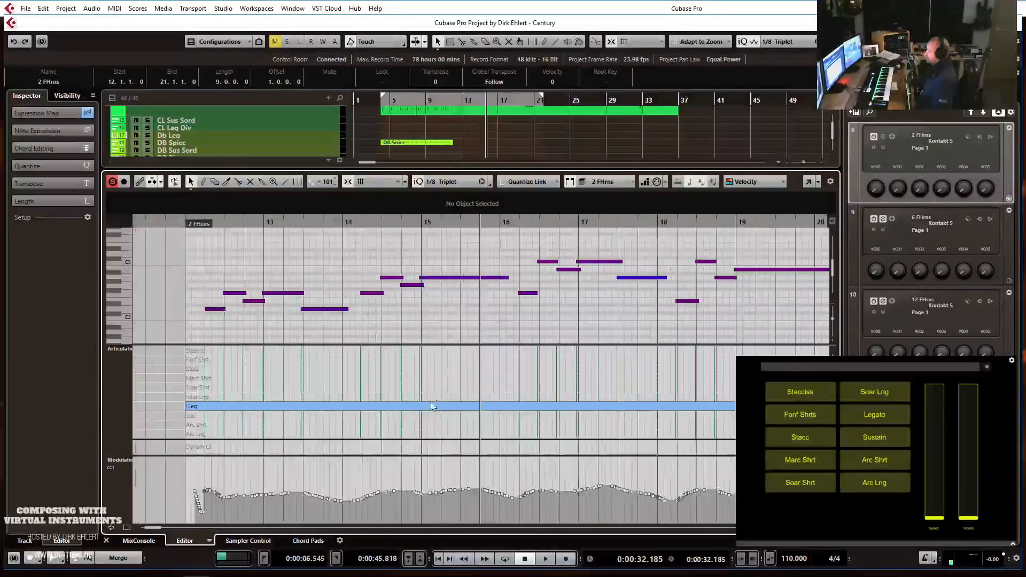
scroll(428, 331, left, 4)
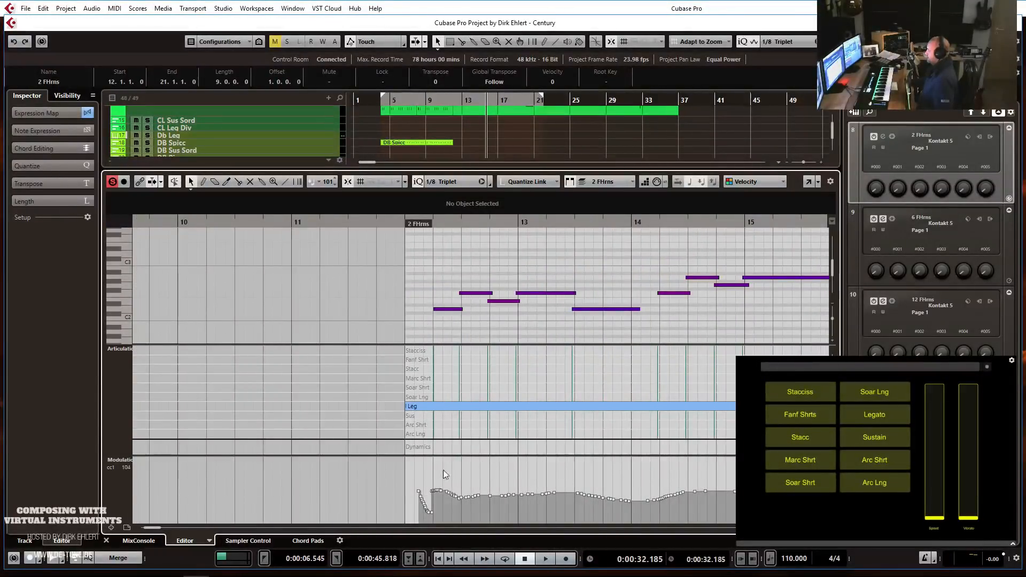
Raise the 2 FHrns modulation curve across bars 12–13, with its first event at 83, and listen to it soloed and with the arrangement.
drag(463, 503, 630, 534)
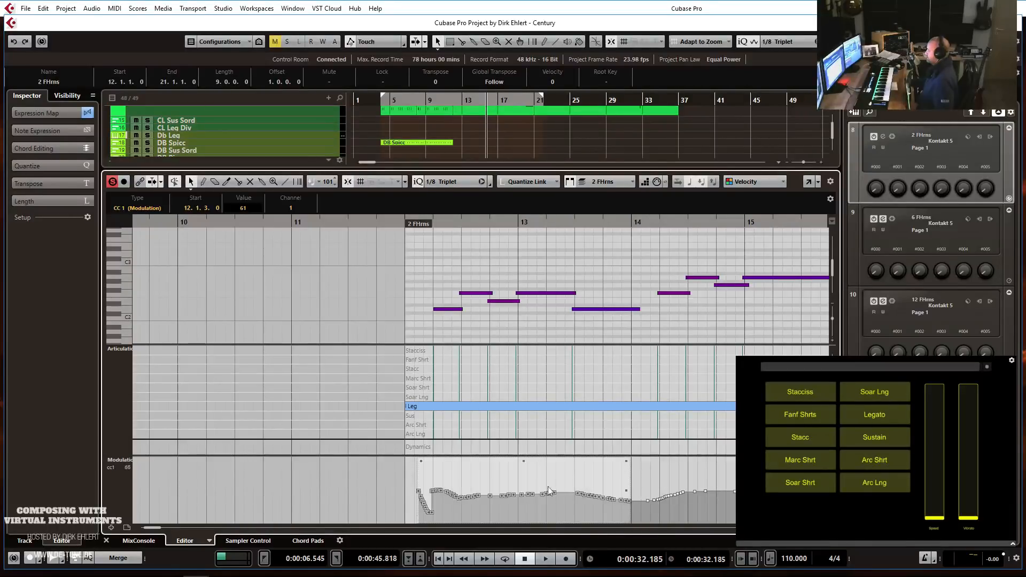
drag(462, 465, 464, 453)
click(394, 219)
key(space)
key(space)
key(s)
click(401, 221)
key(space)
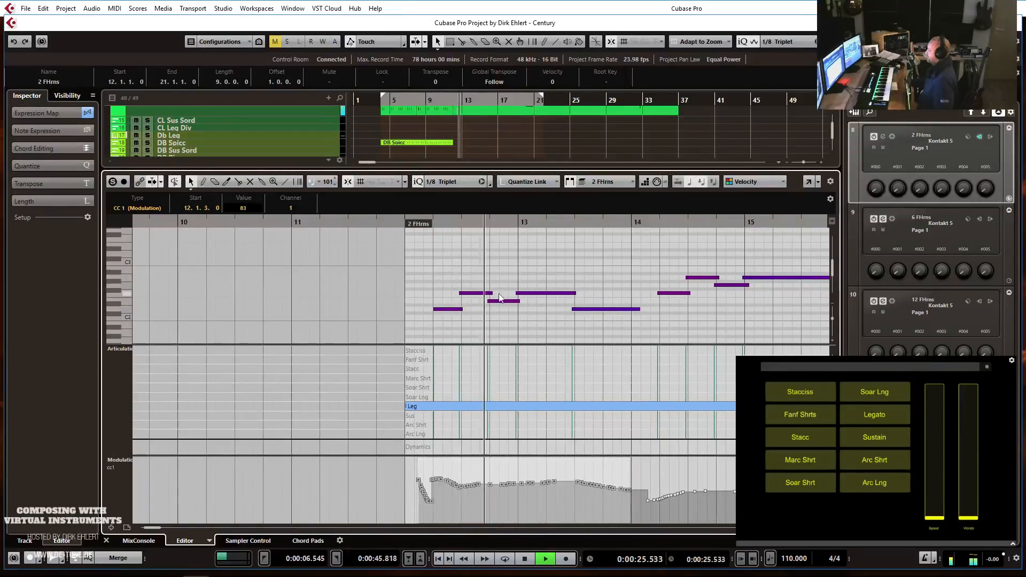
Show the Velocity lane of the 2 FHrns part, raise the first note's velocity in bar 12, and listen from the part's start.
key(g)
key(g)
click(549, 280)
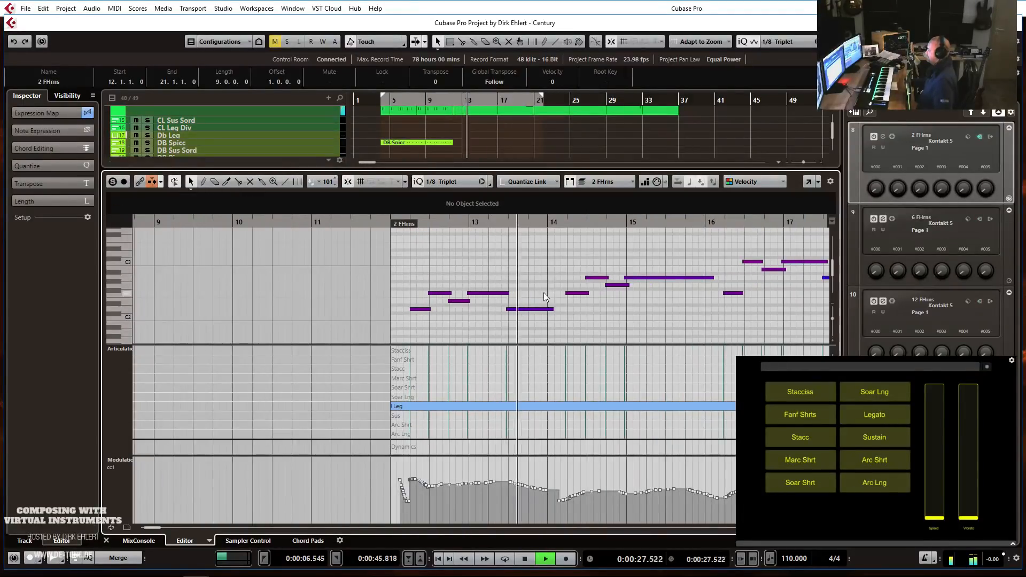
key(space)
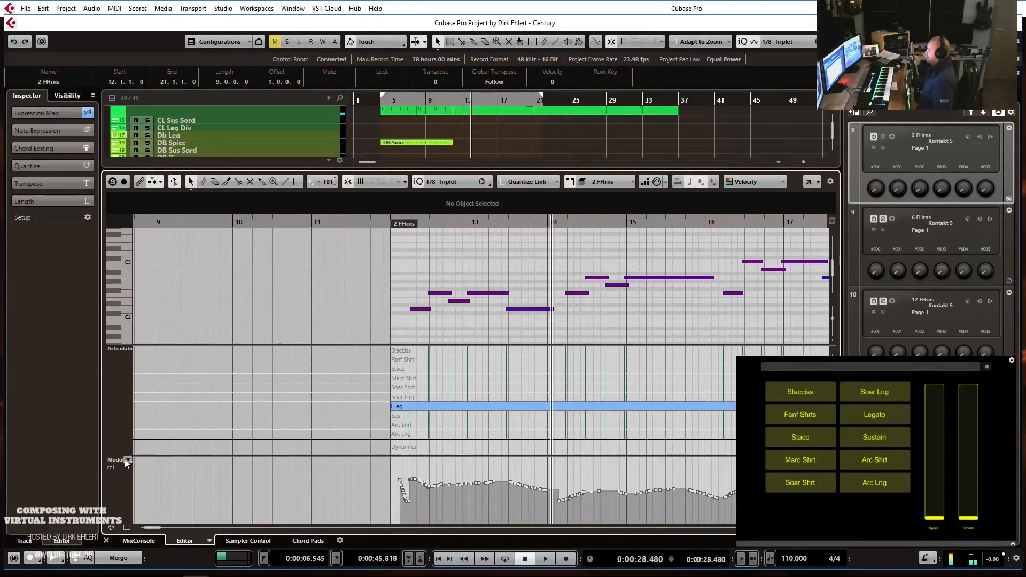
click(126, 460)
click(165, 155)
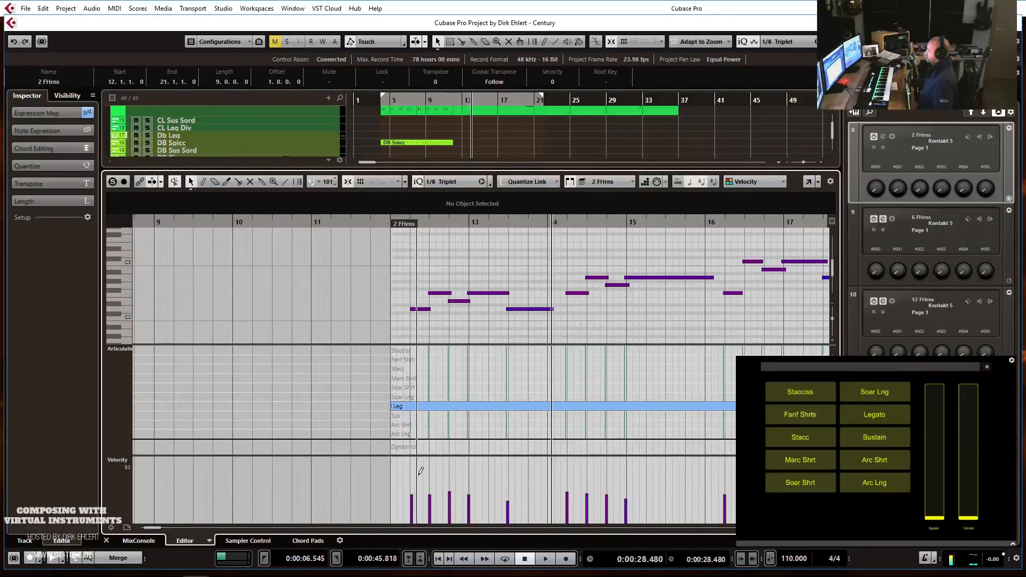
click(389, 223)
key(space)
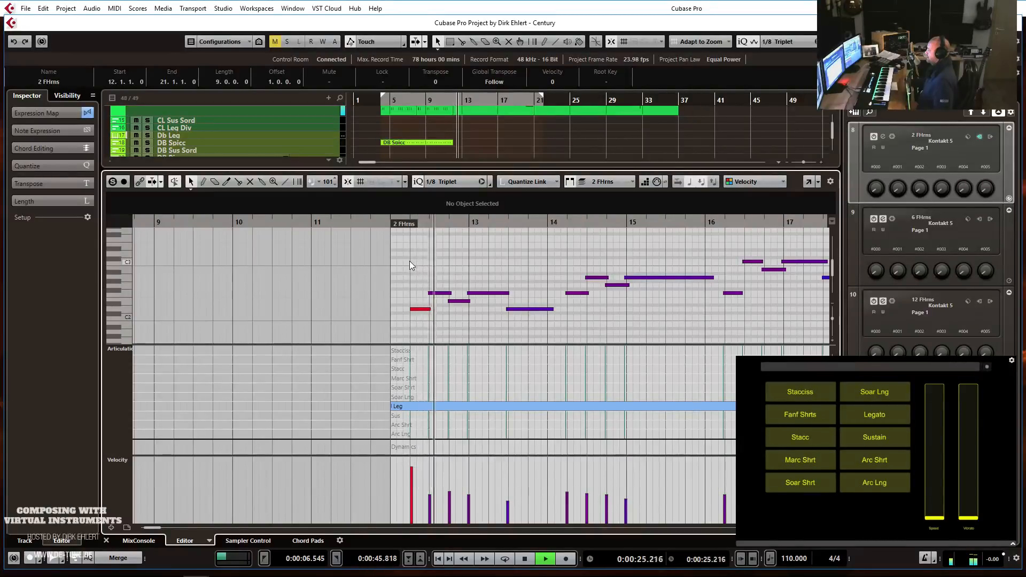
key(space)
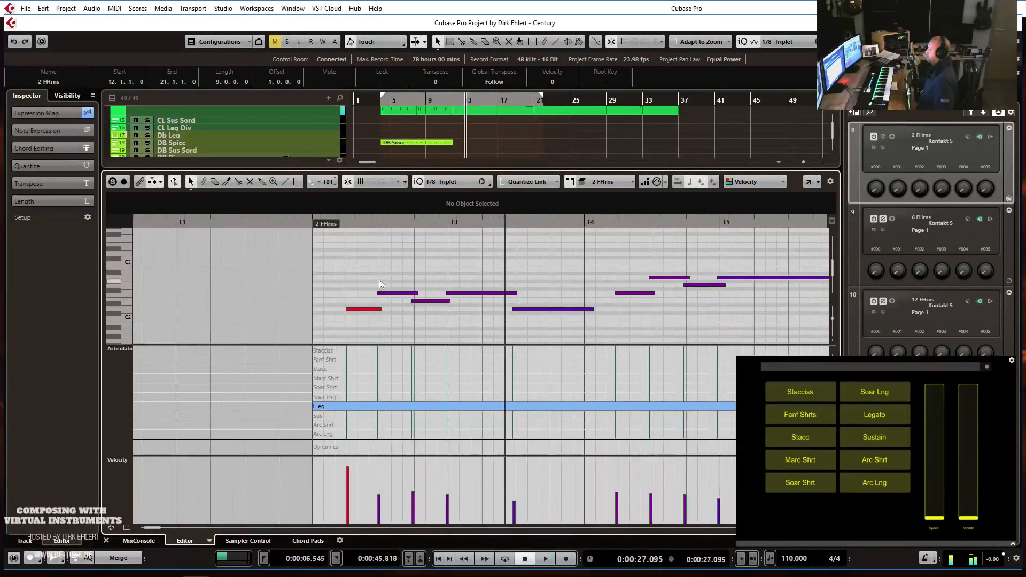
Compare a lower and a raised velocity of about 109 on the first 2 FHrns note, auditioning the opening soloed from bar 12.
click(338, 223)
key(space)
key(space)
click(332, 227)
key(space)
key(space)
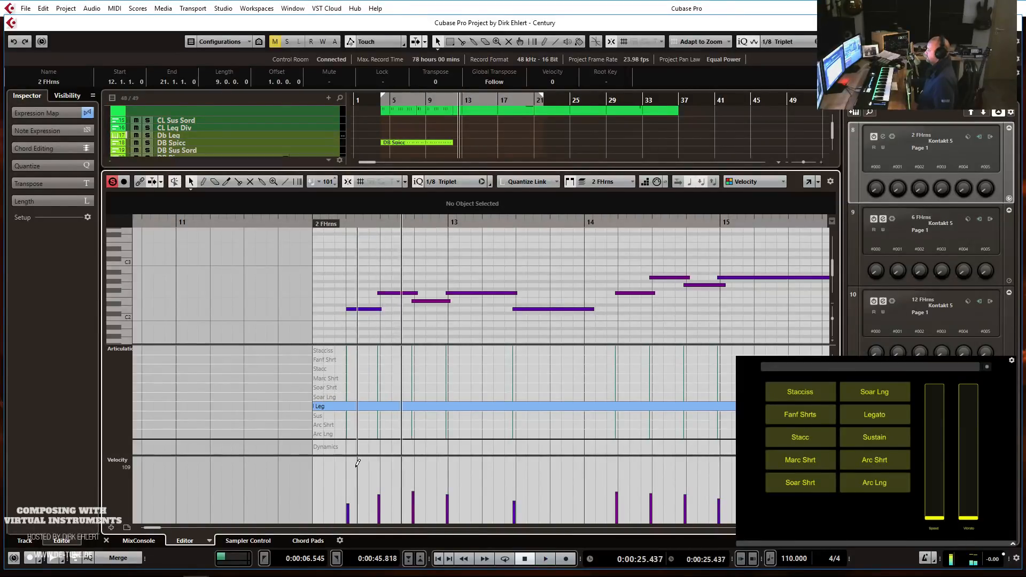
click(338, 223)
key(space)
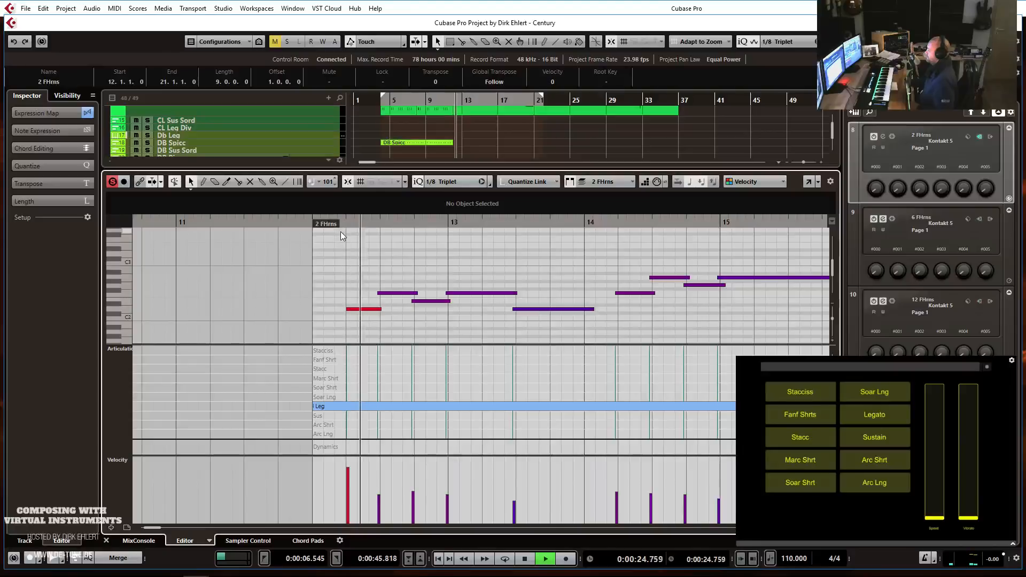
key(space)
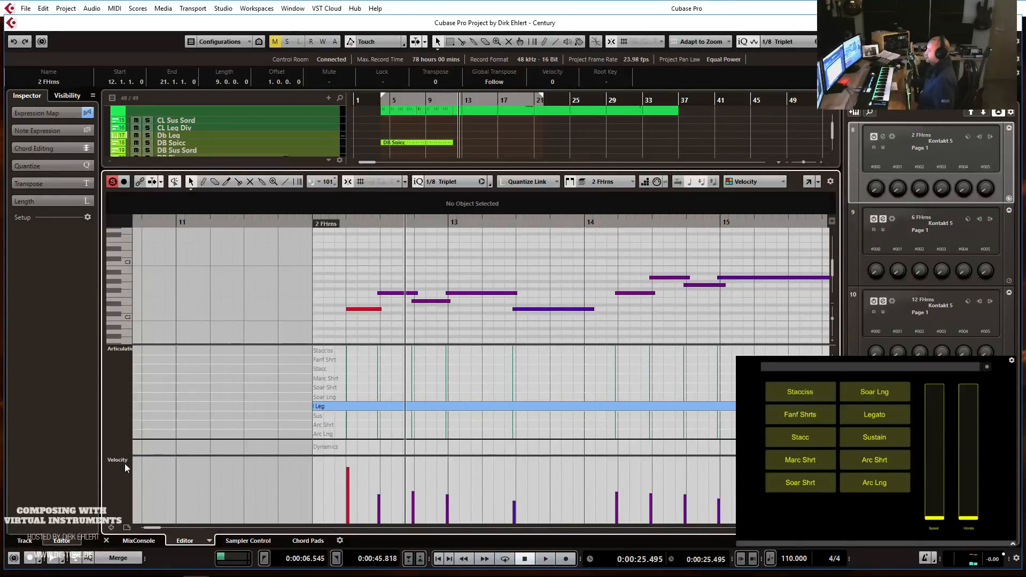
Return the controller lane to CC 1 (Modulation) and raise the curve over the first 2 FHrns note to about 104.
click(125, 463)
click(171, 137)
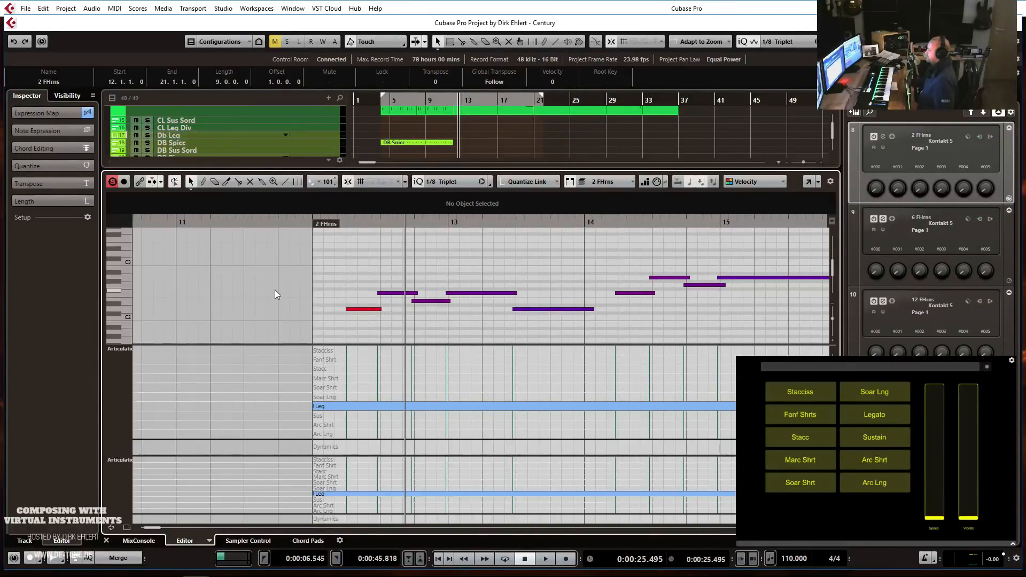
click(120, 461)
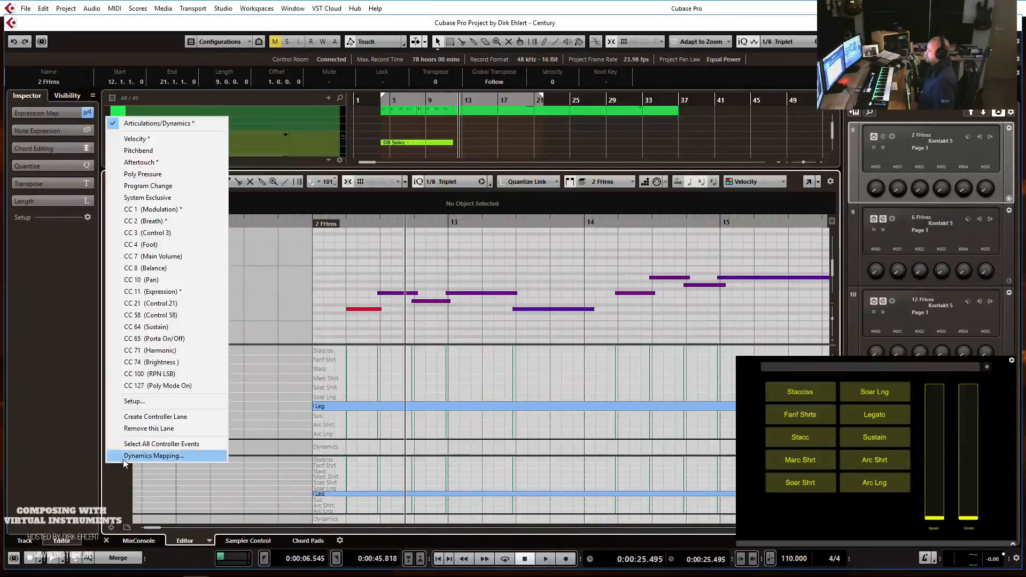
click(182, 210)
key(h)
key(h)
key(h)
key(h)
key(h)
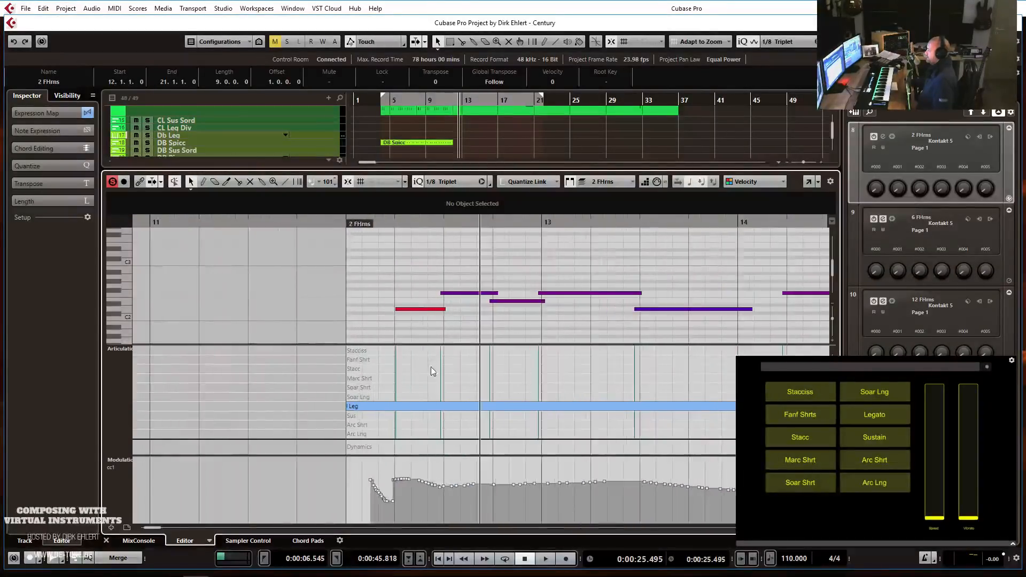
drag(332, 465, 409, 474)
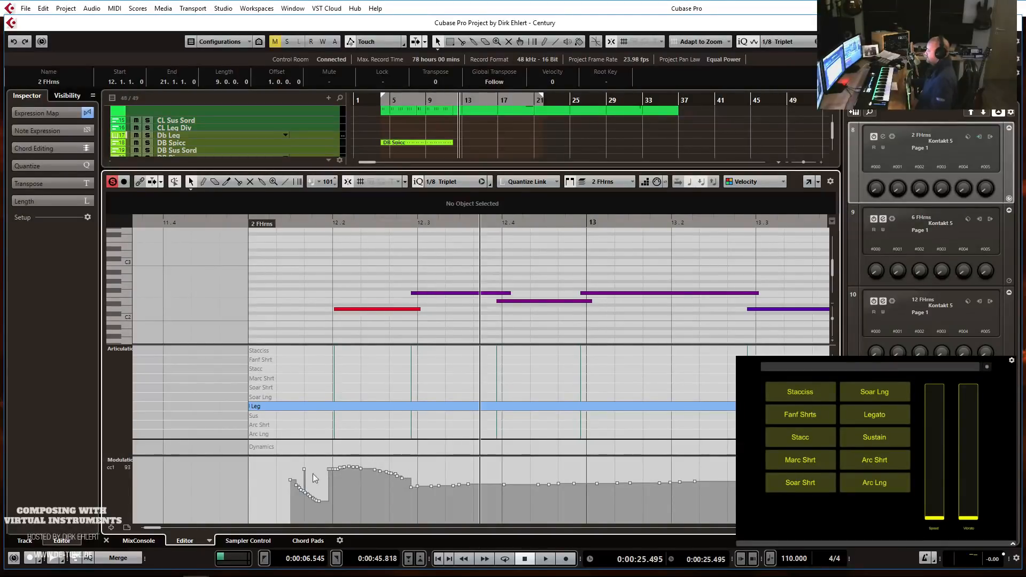
Delete the modulation events ahead of the first 2 FHrns note and listen from bar 12, soloed and with the arrangement.
drag(304, 469, 321, 505)
key(Delete)
click(250, 226)
key(space)
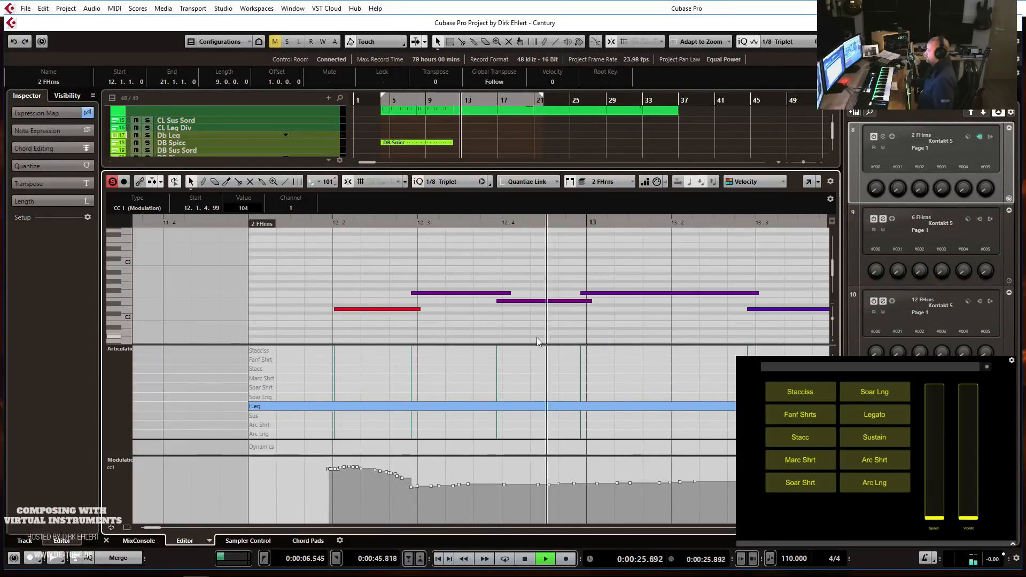
key(space)
click(230, 223)
key(space)
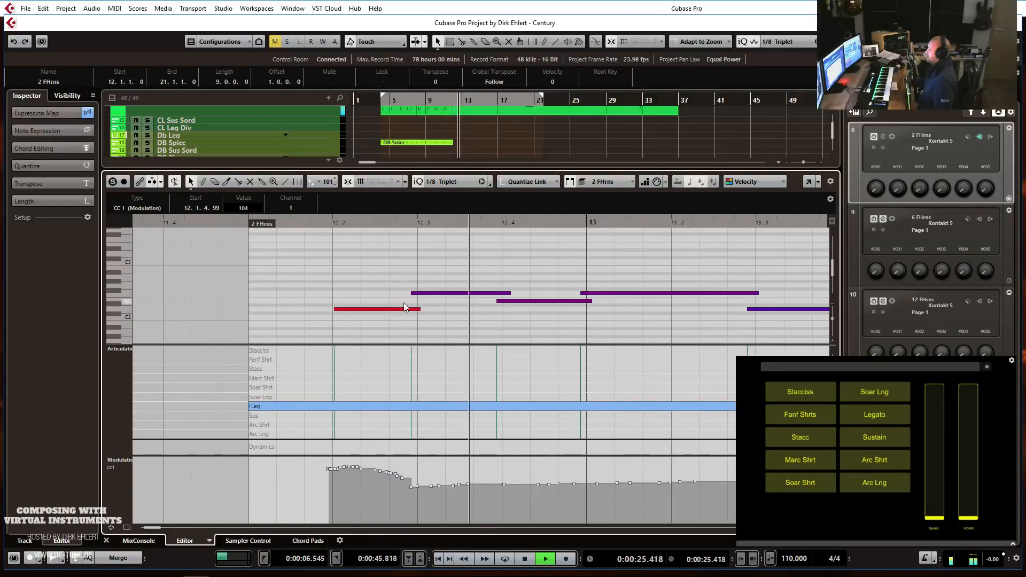
Raise the 2 FHrns modulation curve from bar 14 to the part's end, with its first event at 56, and listen from bar 12.
key(g)
key(g)
key(g)
key(g)
key(g)
key(g)
key(g)
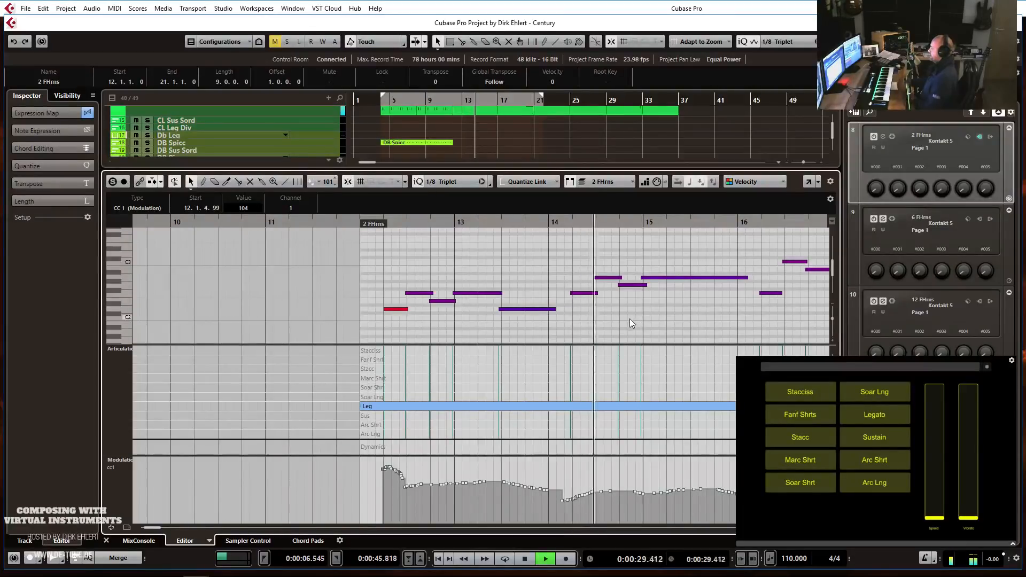
key(g)
key(g)
key(space)
drag(732, 479, 423, 522)
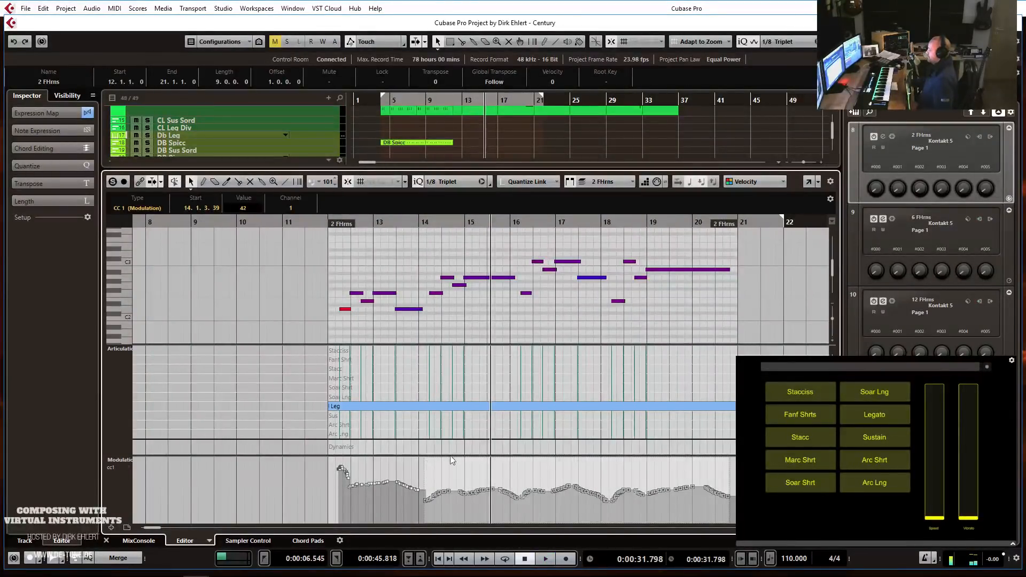
drag(447, 459, 448, 452)
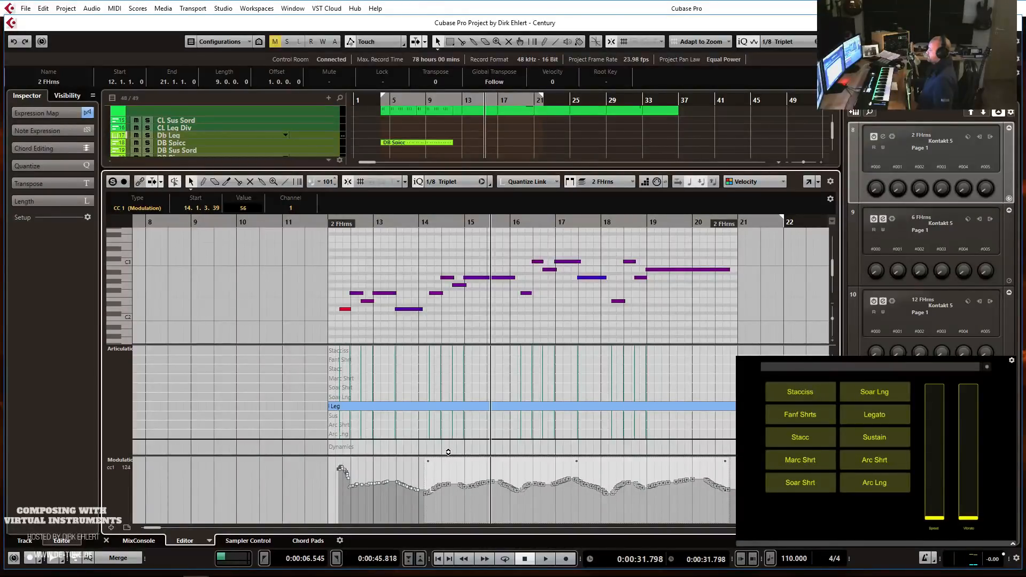
click(324, 221)
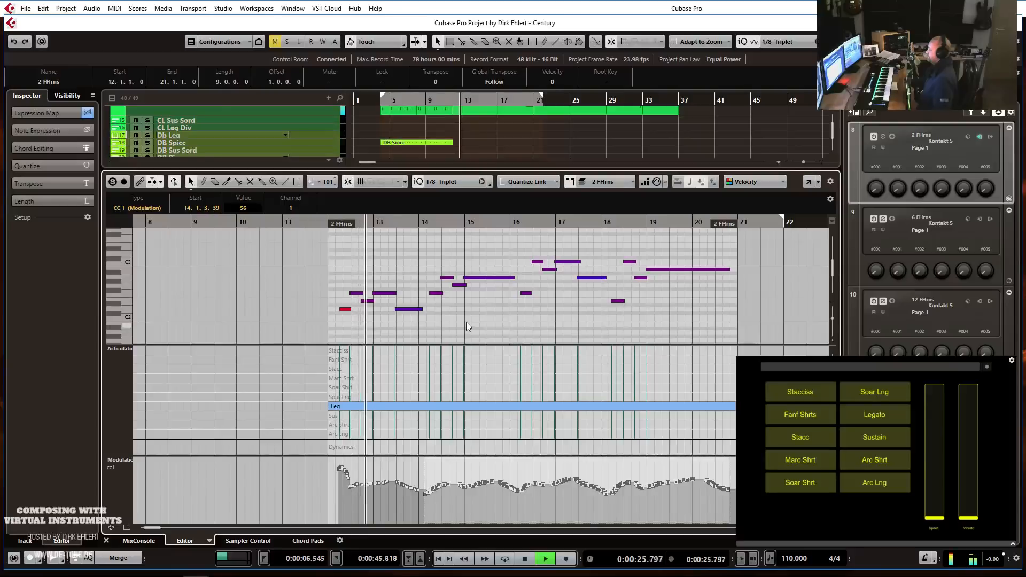
Close the Key Editor, enlarge the Solo French Horn track, and trim the start of its part to bar 12.
key(ctrl+alt+e)
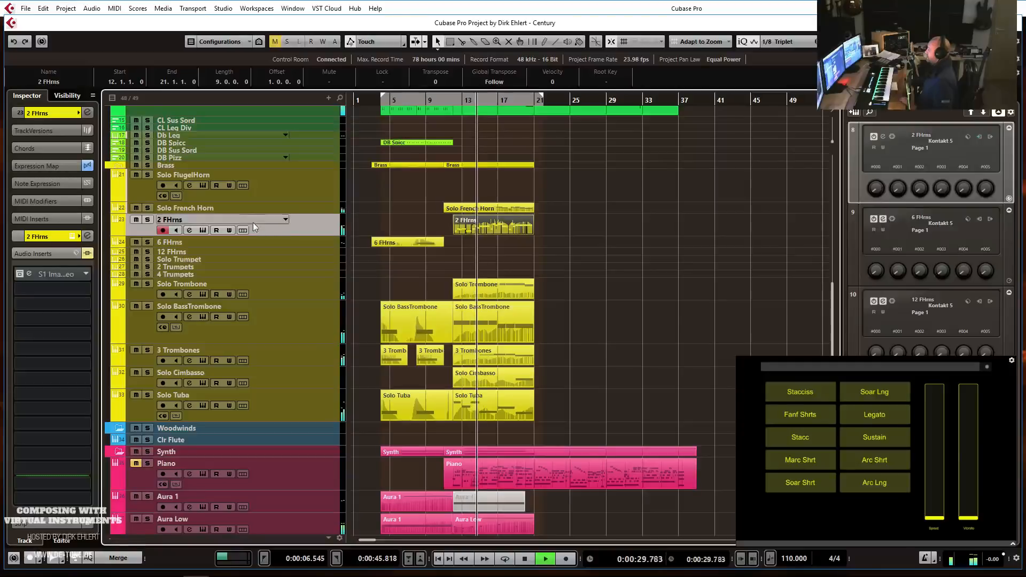
drag(243, 213, 246, 256)
drag(444, 255, 454, 256)
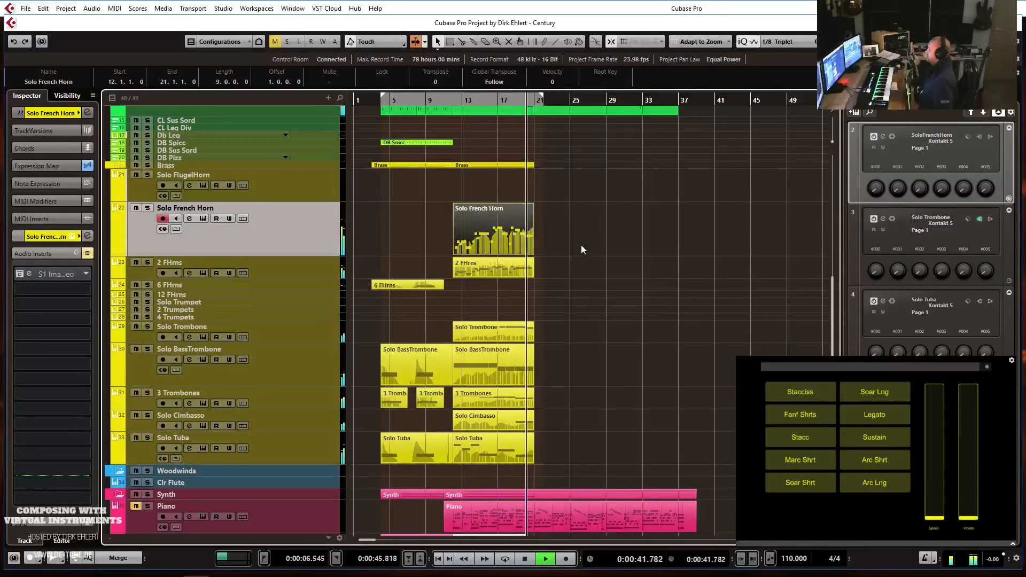
Listen to the arrangement past bar 21 with the string tracks in view, stop playback, and select the Solo FlugelHorn track.
key(g)
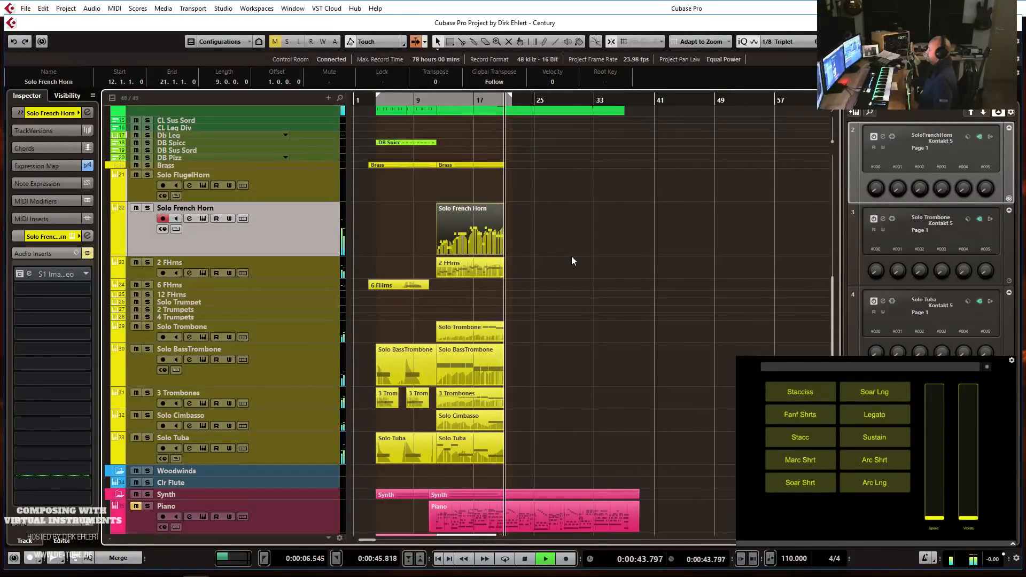
key(h)
key(h)
scroll(627, 251, up, 5)
key(g)
key(g)
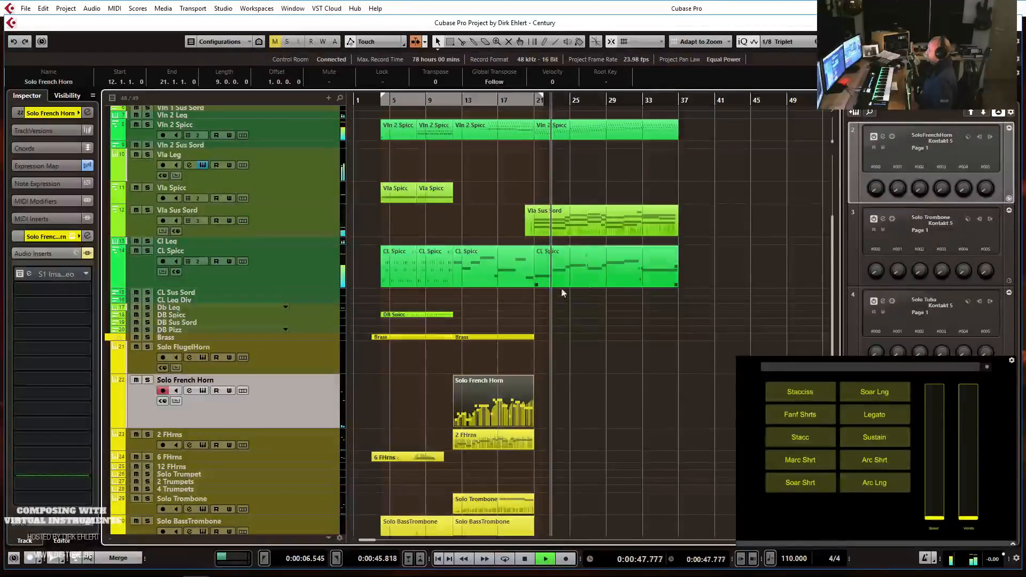
key(space)
click(204, 329)
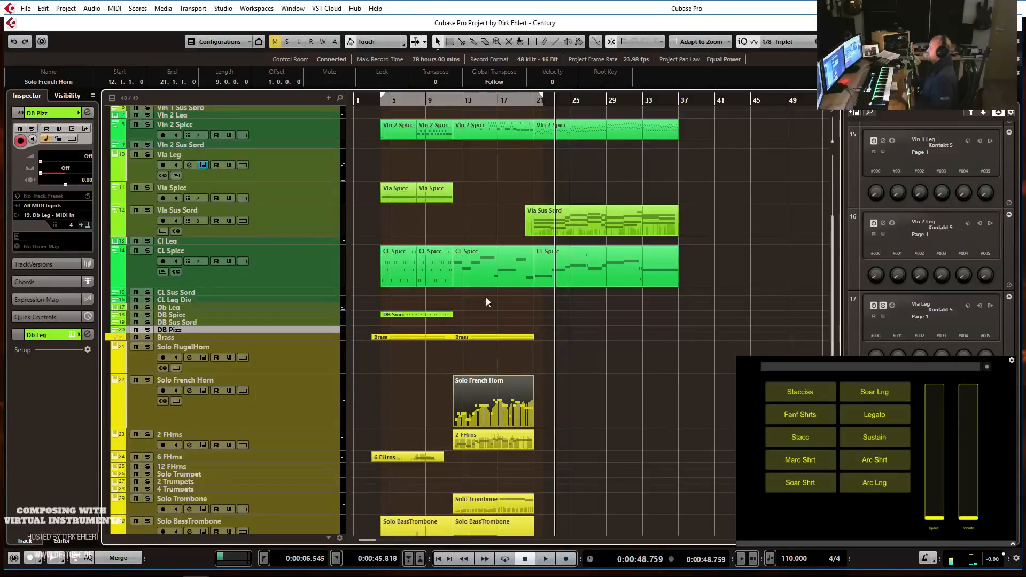
click(286, 365)
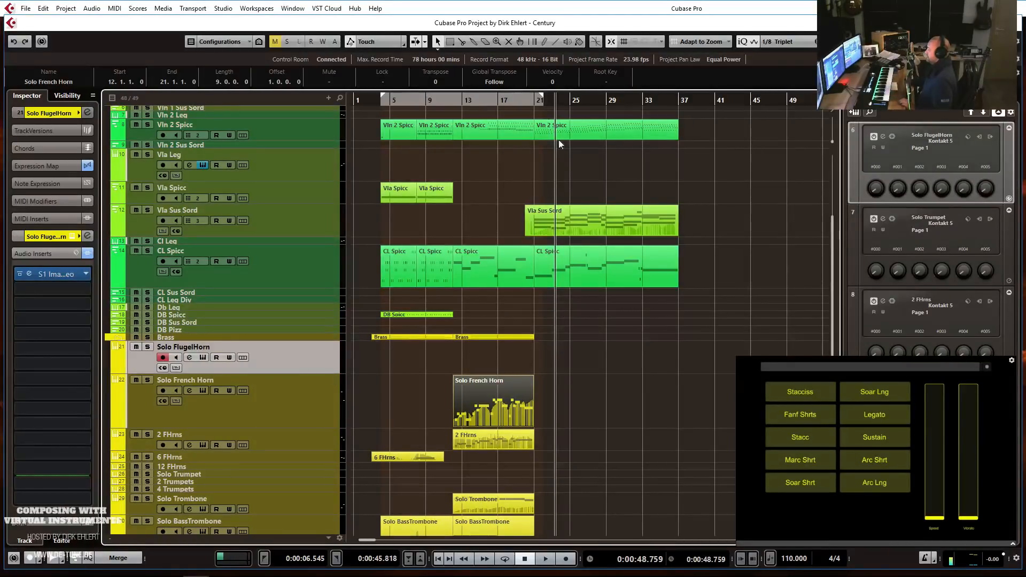
Set the left locator and the project cursor to bar 19.
click(534, 103)
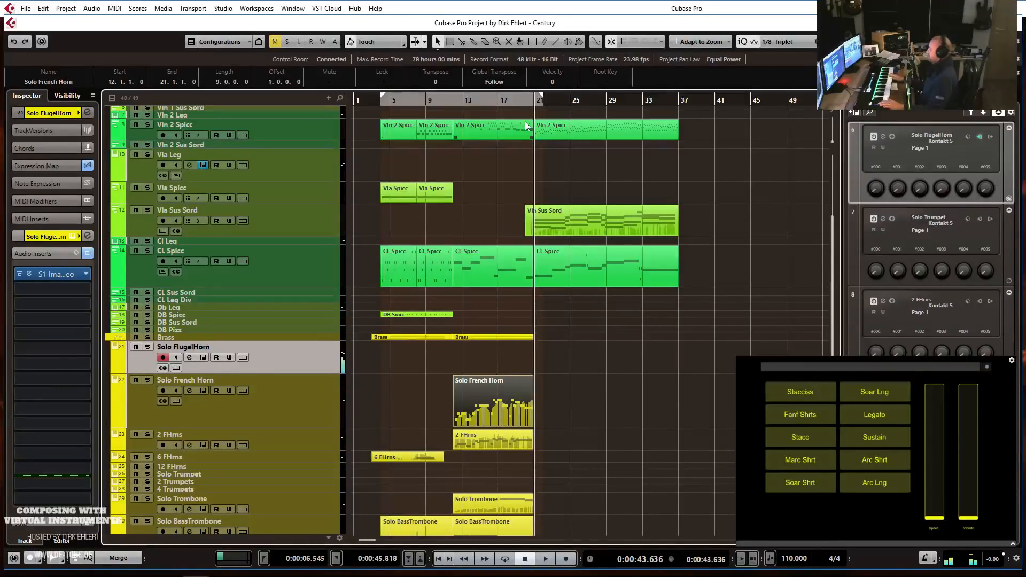
click(518, 101)
ctrl+click(518, 102)
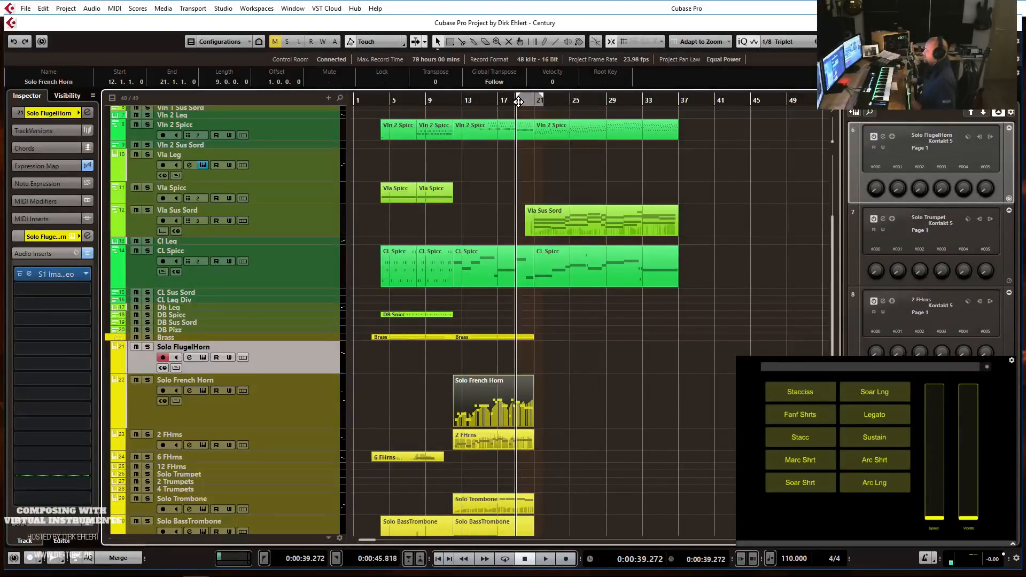
Open the Solo FlugelHorn's Kontakt instrument, hide its Quick-Load browser to review the sound controls, and close the window.
click(20, 274)
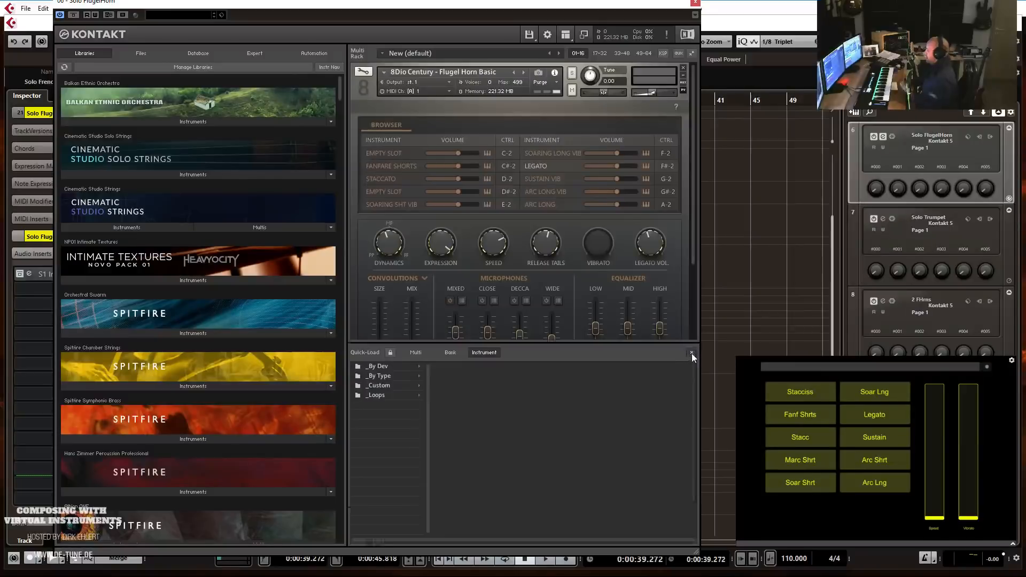
click(691, 353)
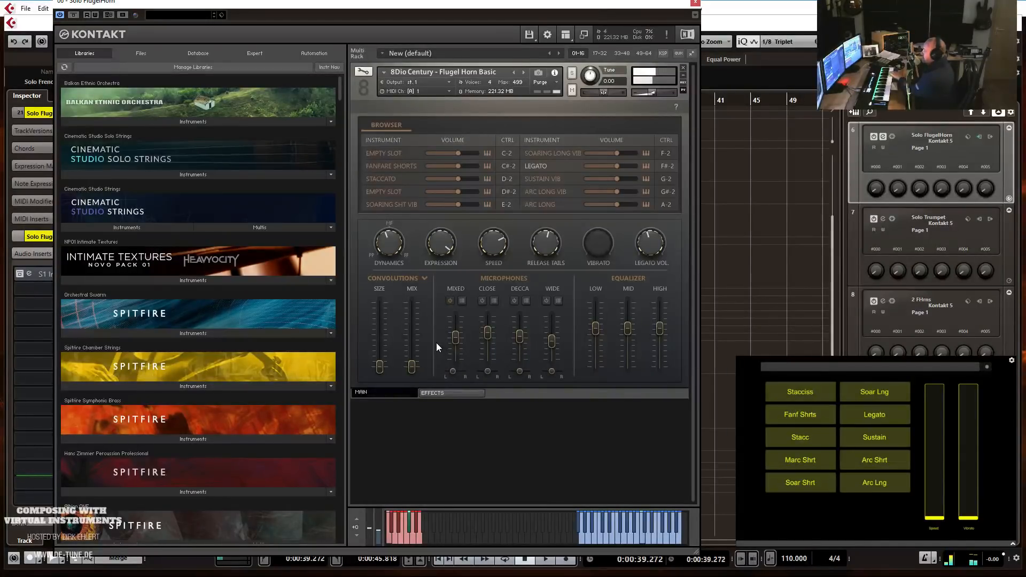
key(ctrl+w)
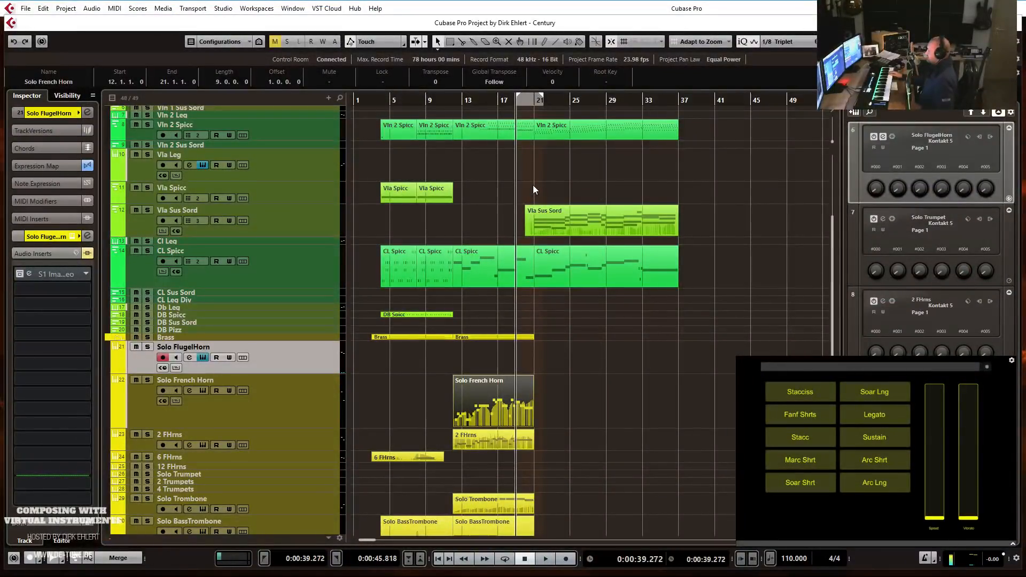
Rehearse the flugelhorn line along with playback from bar 19 to the strings' end, and check its settings in the Kontakt window.
key(space)
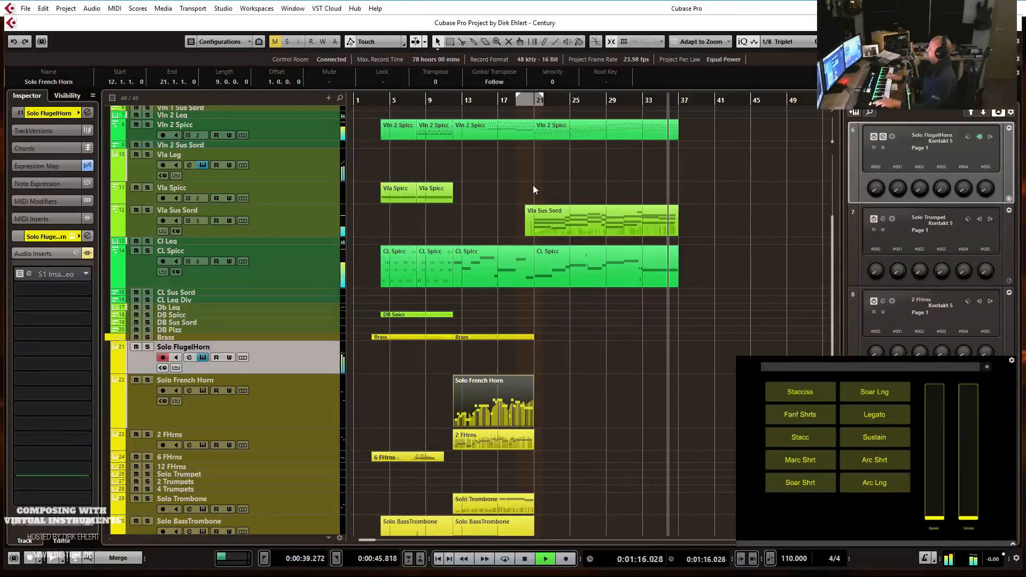
key(space)
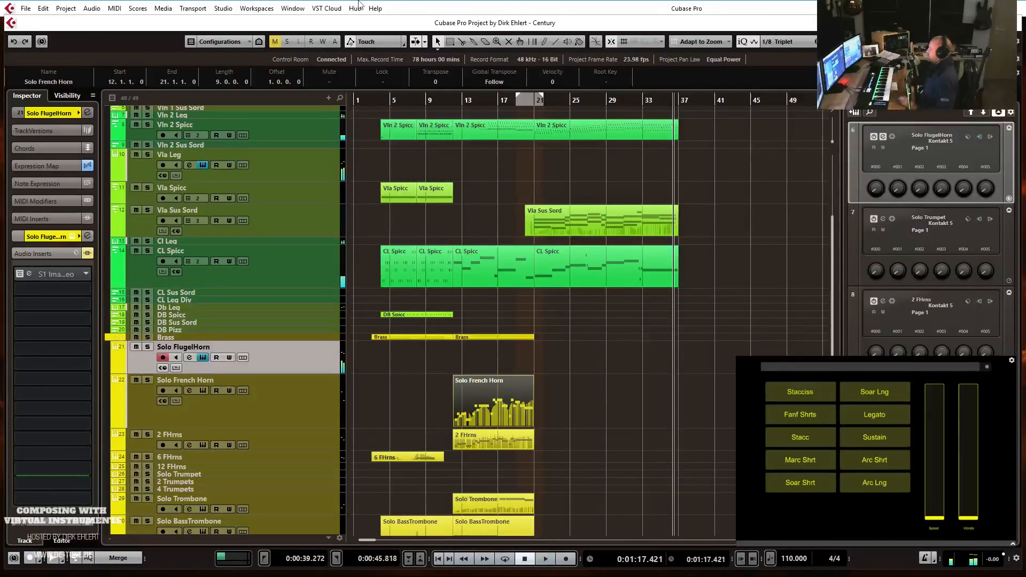
drag(716, 77, 137, 3)
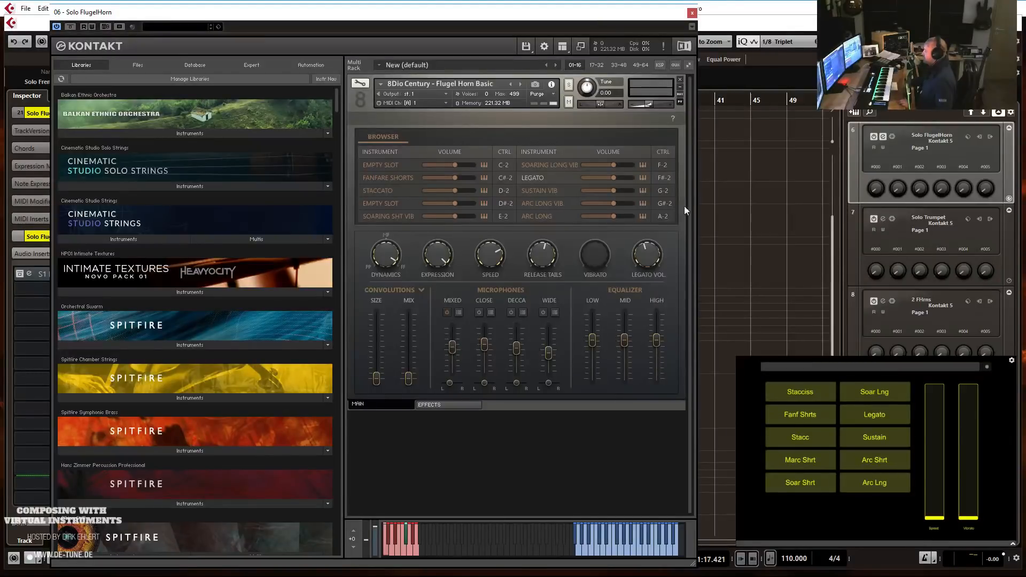
drag(604, 13, 611, 15)
key(ctrl+w)
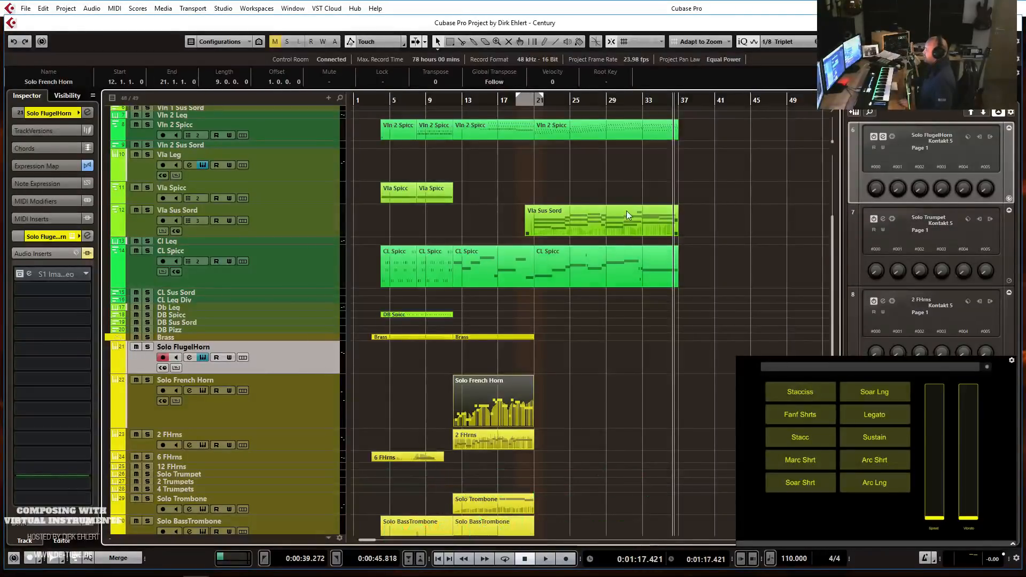
key(KP_1)
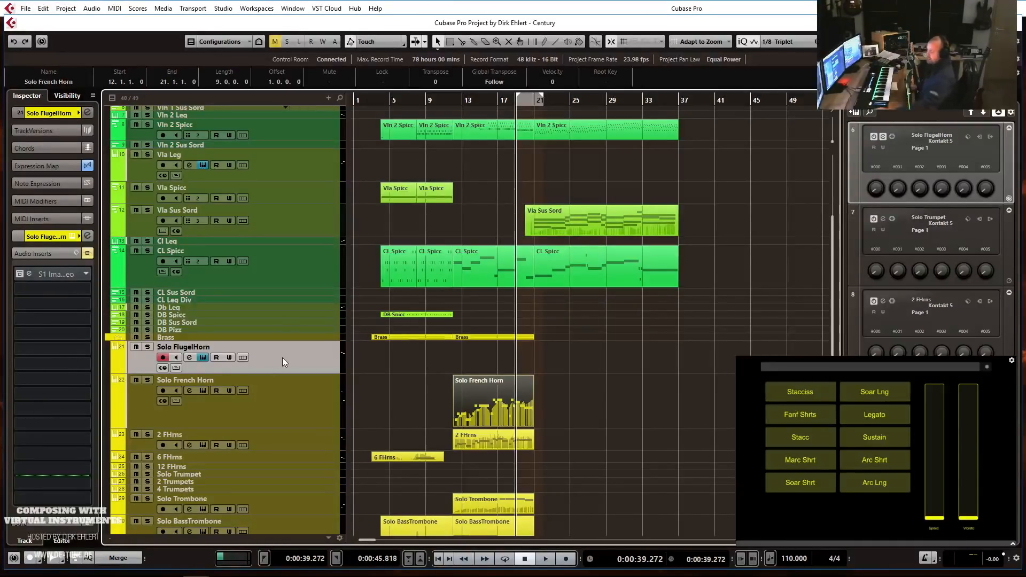
key(KP_Multiply)
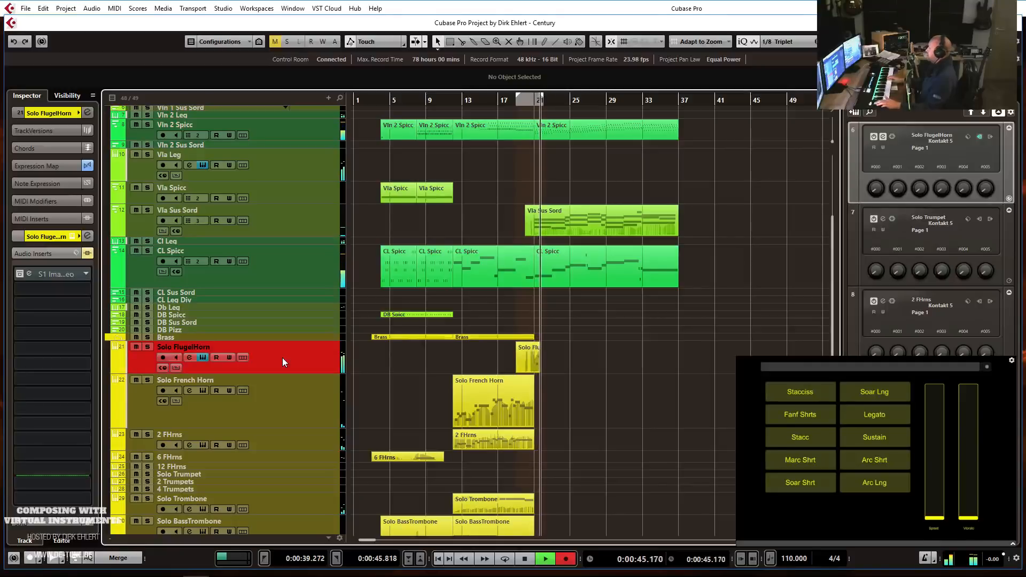
key(space)
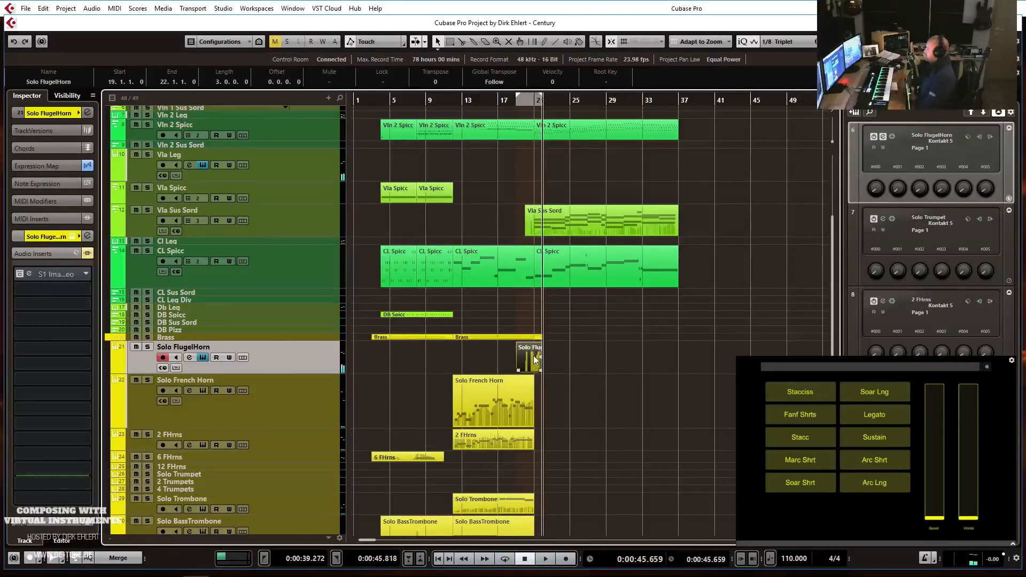
key(Delete)
Record the solo flugelhorn line from bar 19 through to the end of the string parts.
click(518, 104)
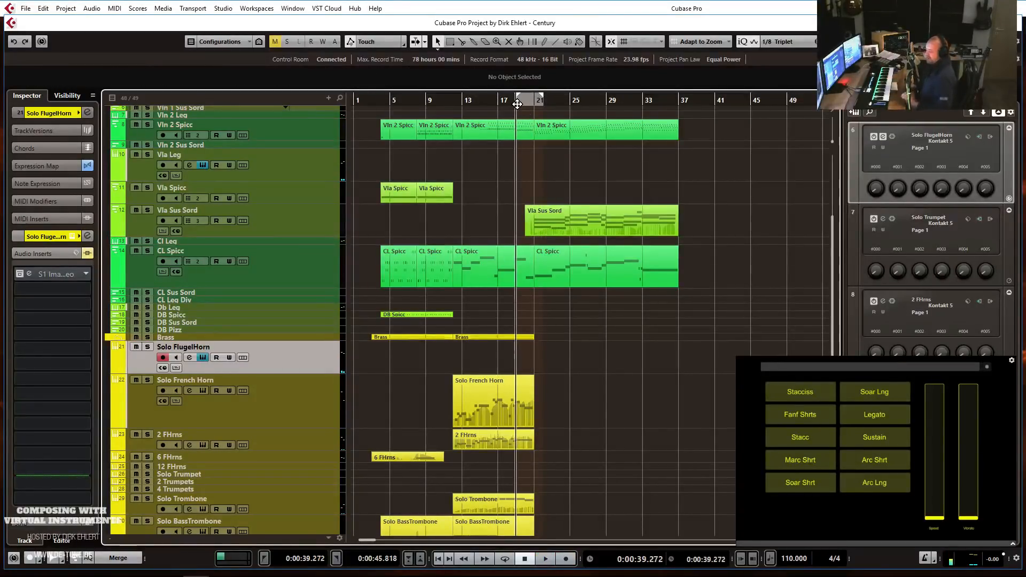
key(KP_Multiply)
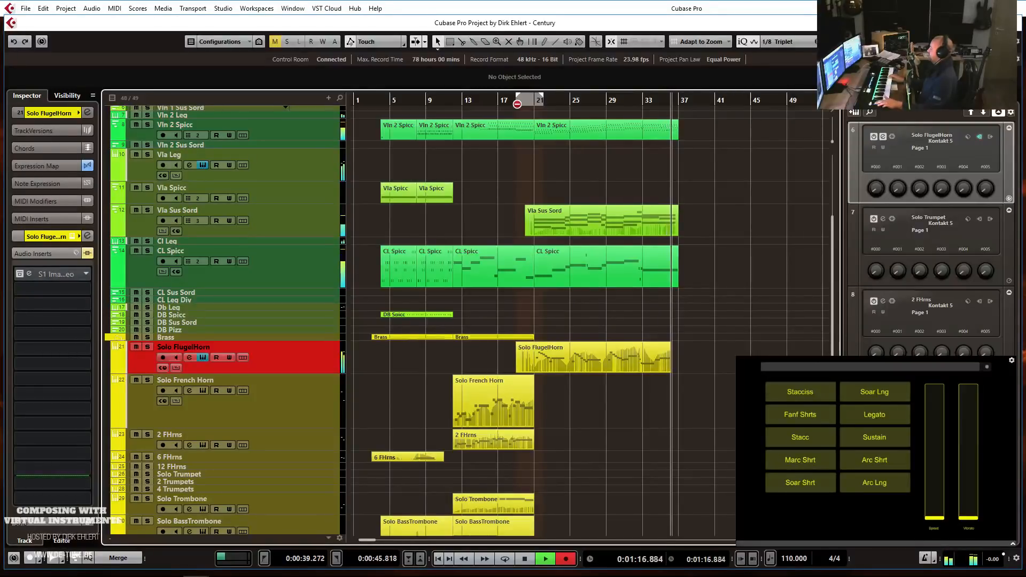
key(space)
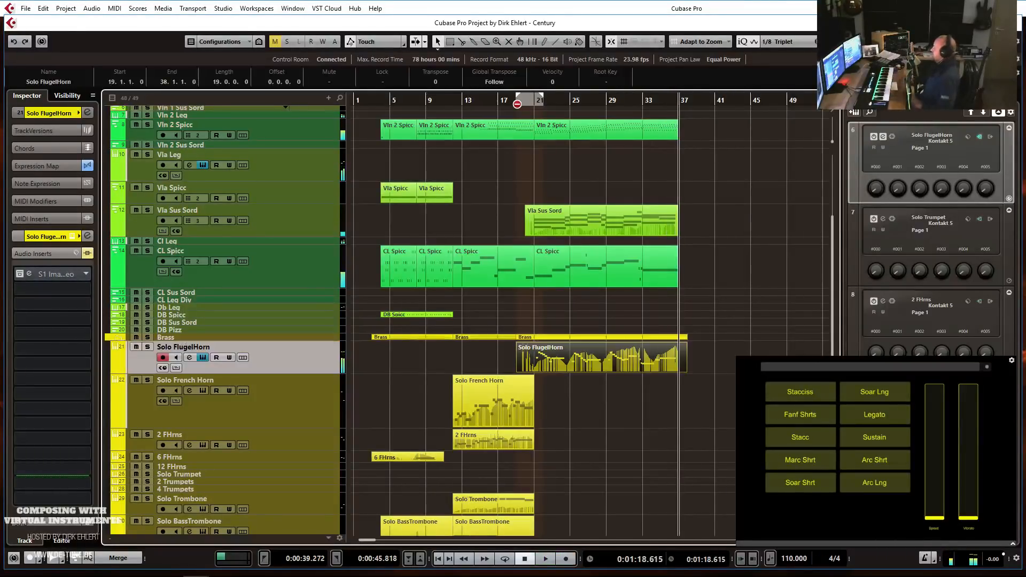
Ramp up the velocities of the closing notes from bar 34 in the last CL Spicc part, and close the editor.
double_click(577, 267)
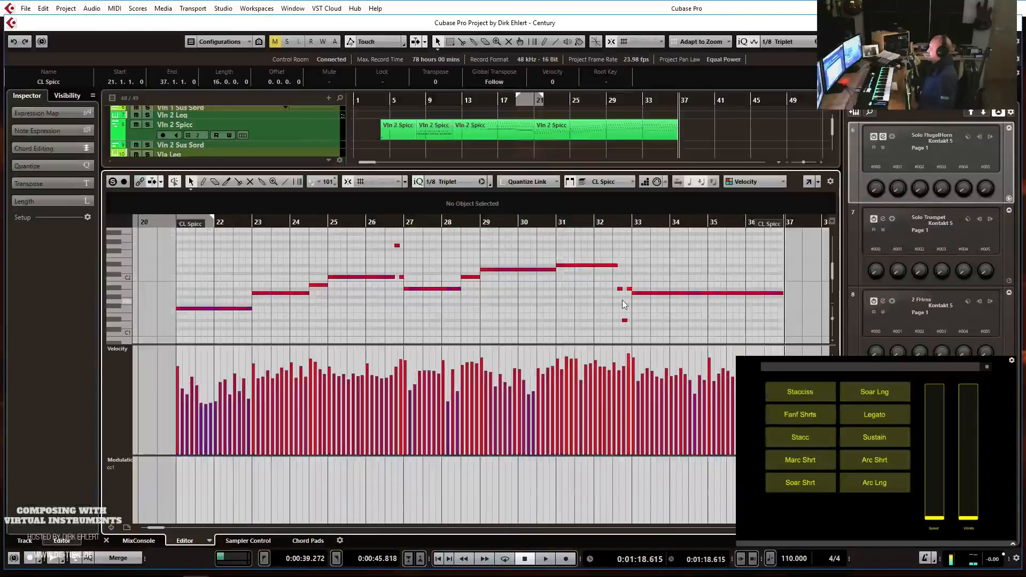
drag(654, 309, 648, 309)
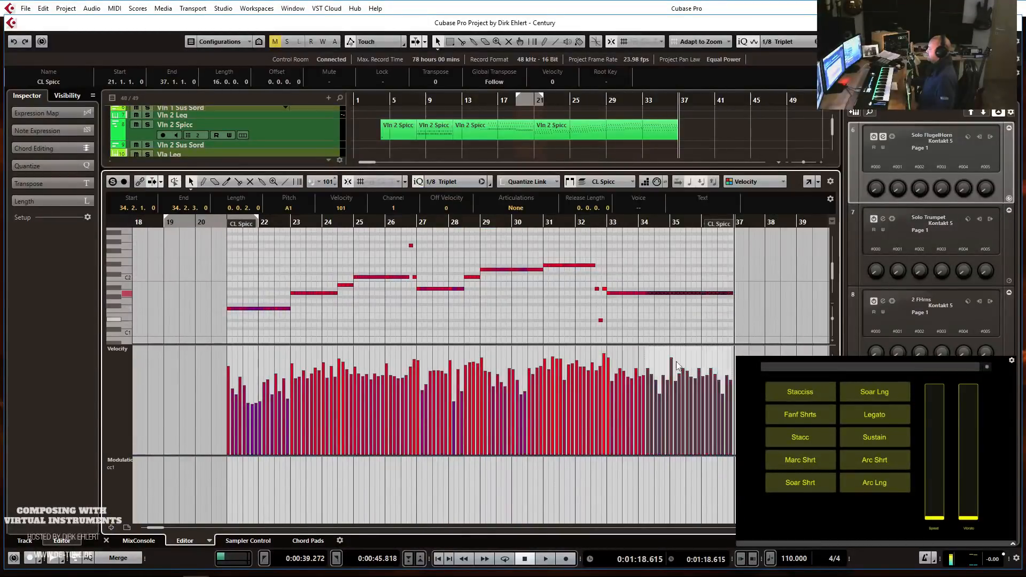
drag(730, 355, 729, 353)
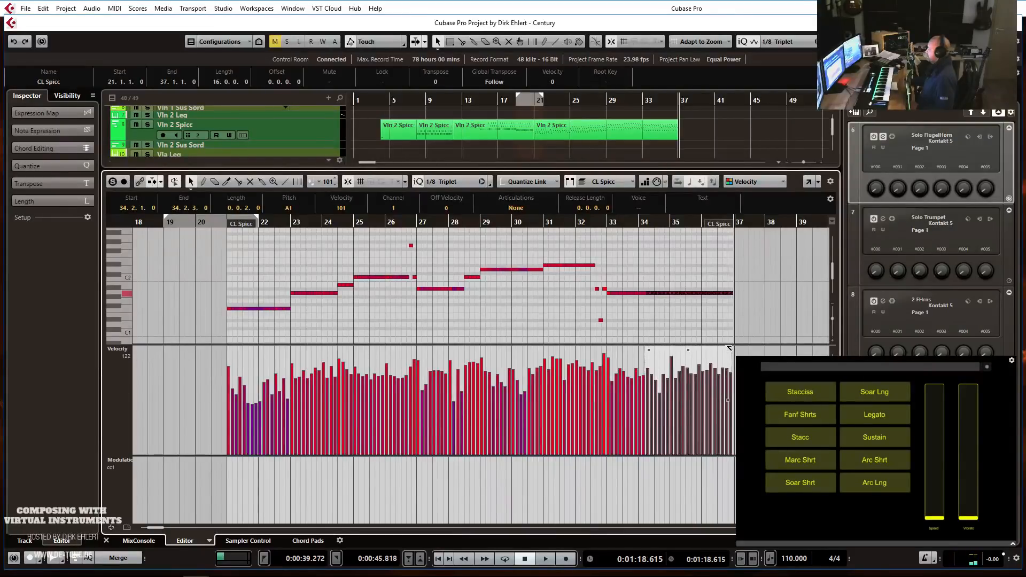
key(Return)
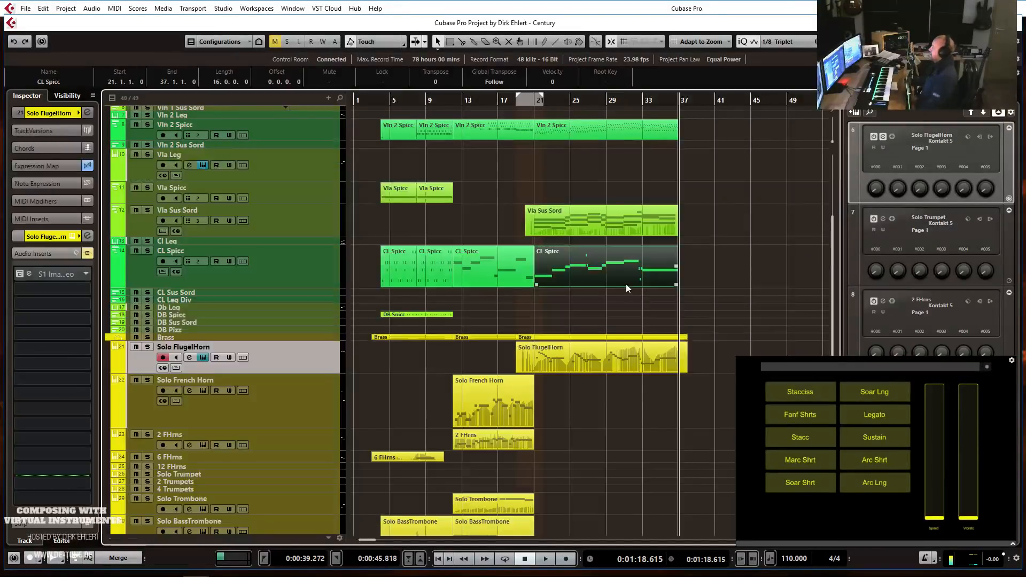
Ramp up the velocities of the notes in bars 35–36 of the last Vln 1 Spicc part, and close the editor.
click(658, 224)
scroll(689, 197, up, 5)
double_click(665, 242)
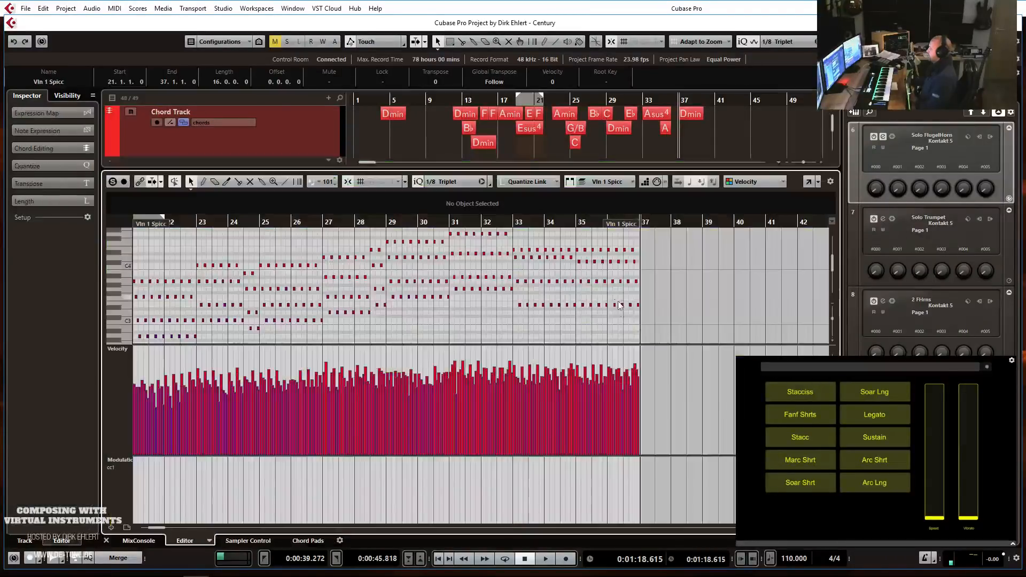
scroll(680, 251, up, 1)
drag(683, 256, 578, 336)
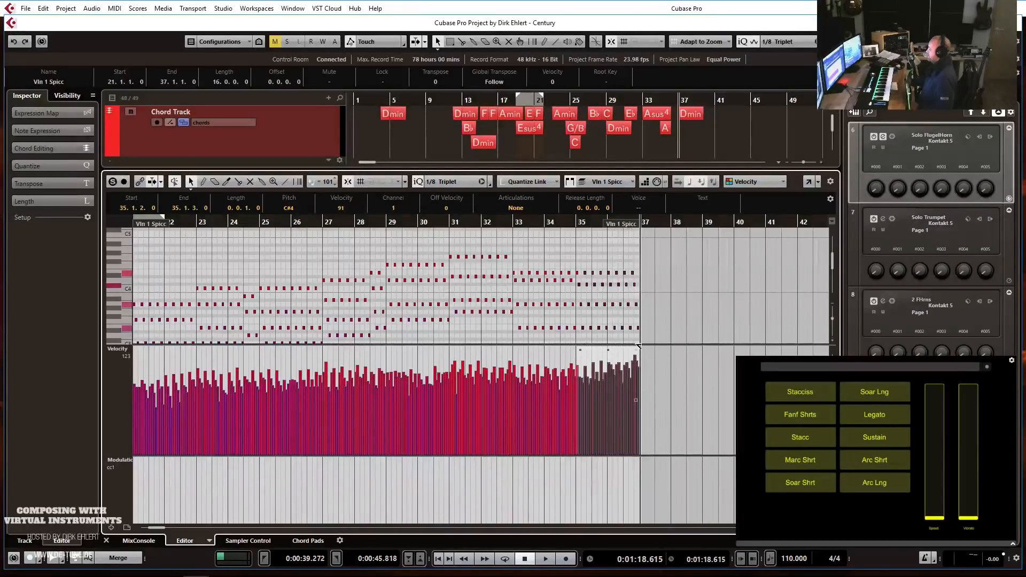
key(Return)
Give the notes in bars 35–36 of the last Vln 2 Spicc part the same velocity rise.
double_click(669, 296)
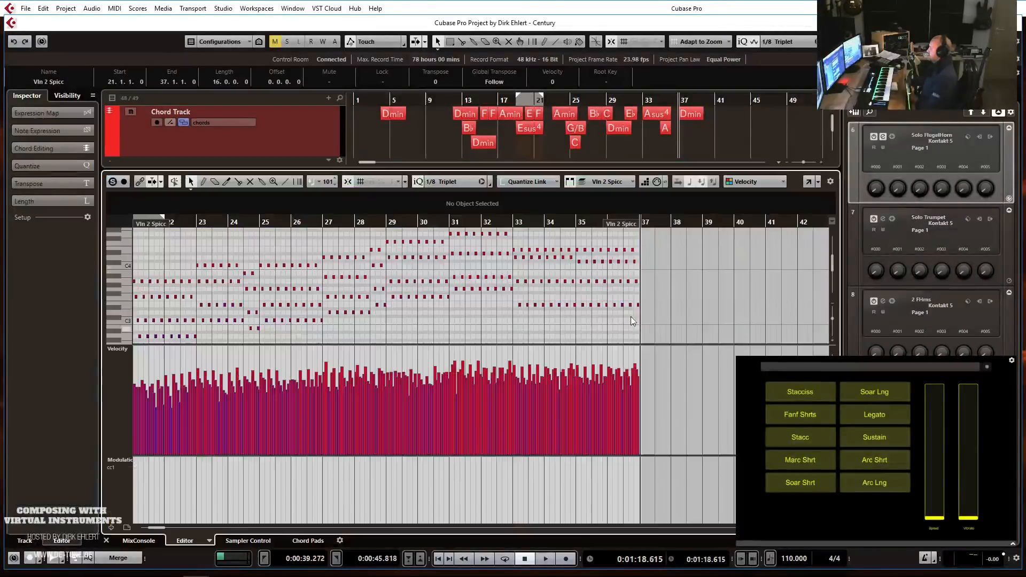
drag(573, 315, 579, 314)
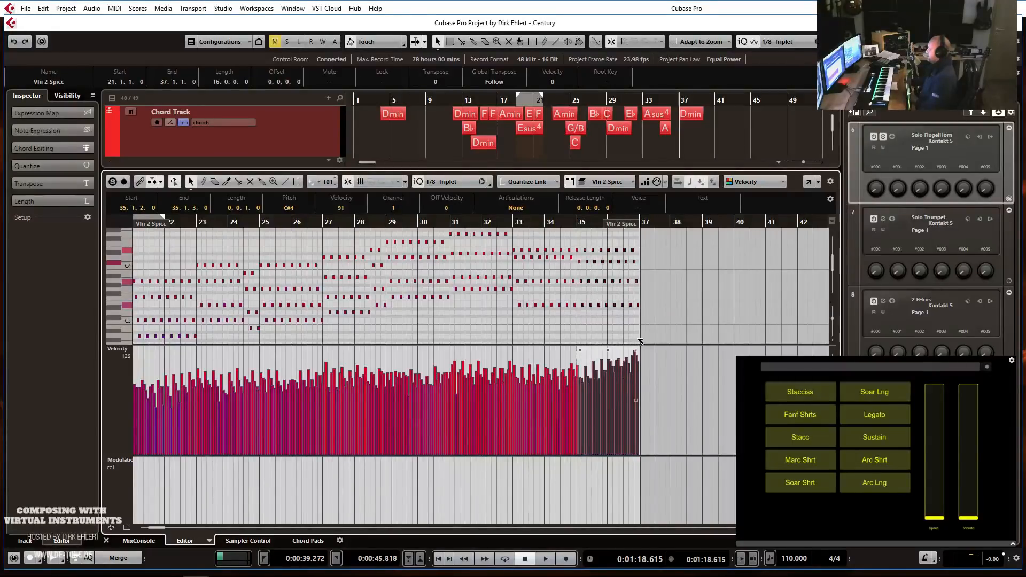
key(Return)
Select the 6 FHrns track and play the arrangement from bar 19 with the timeline enlarged.
key(KP_1)
scroll(741, 264, down, 10)
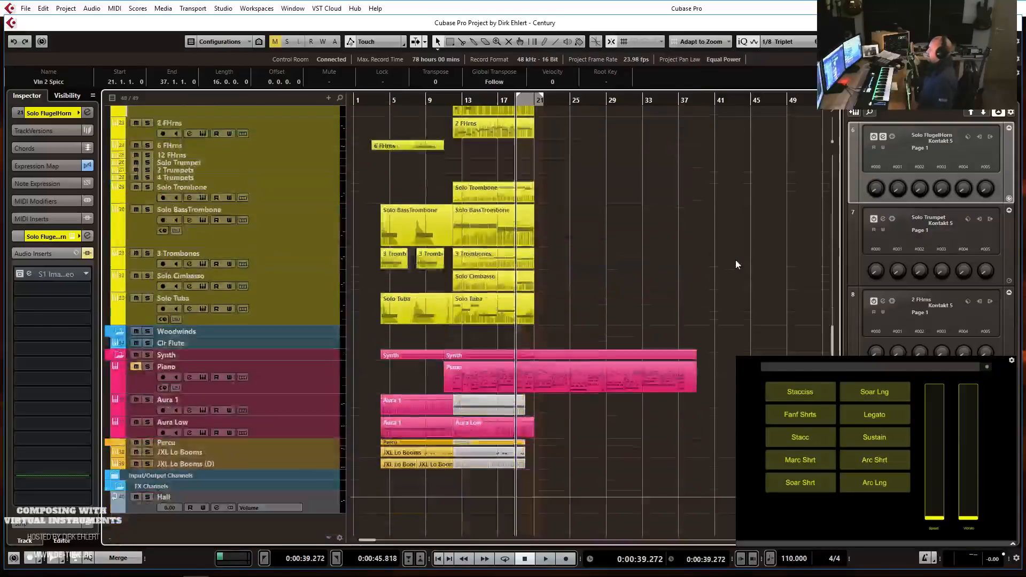
scroll(735, 259, up, 5)
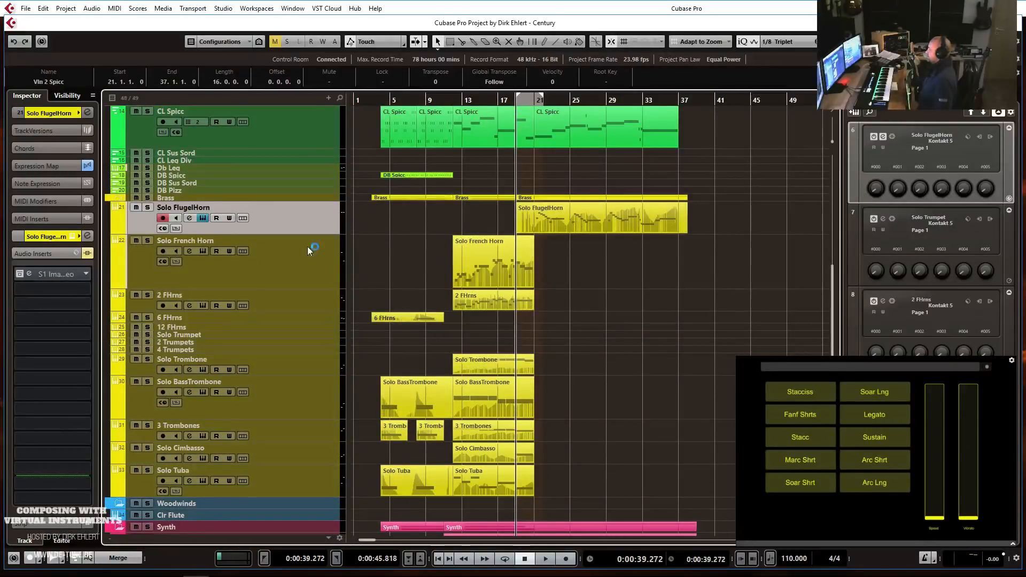
click(247, 321)
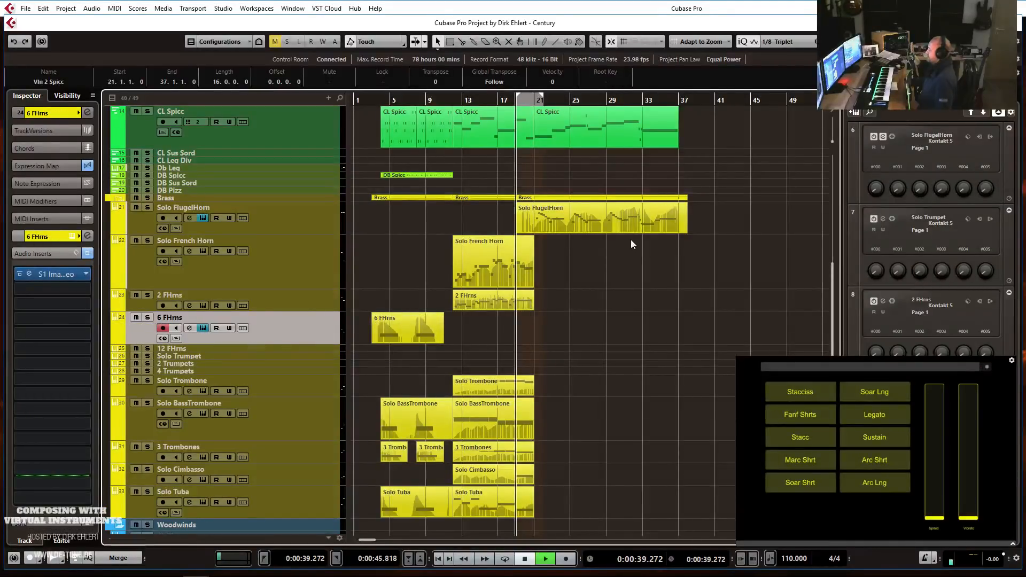
key(h)
key(h)
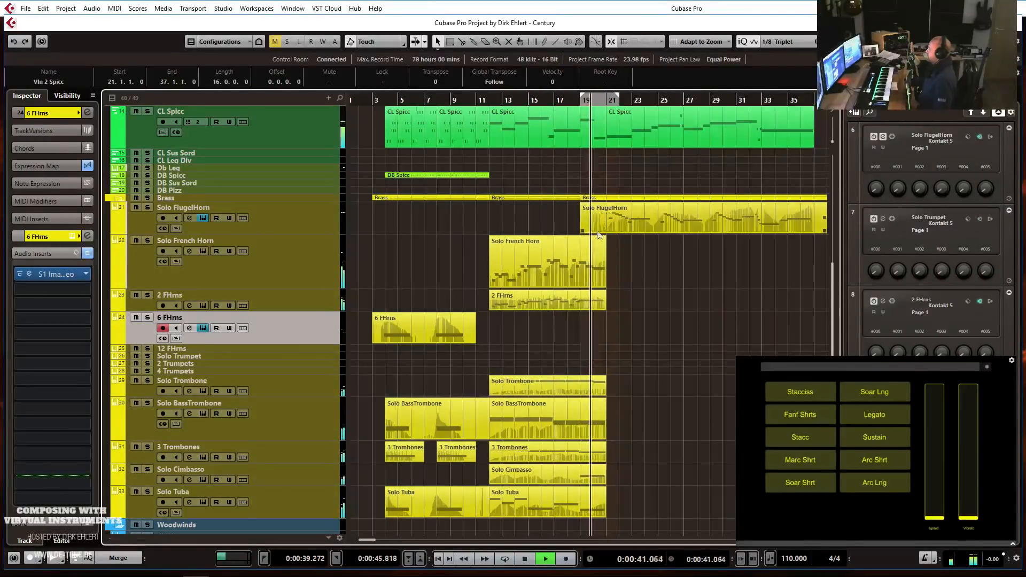
key(h)
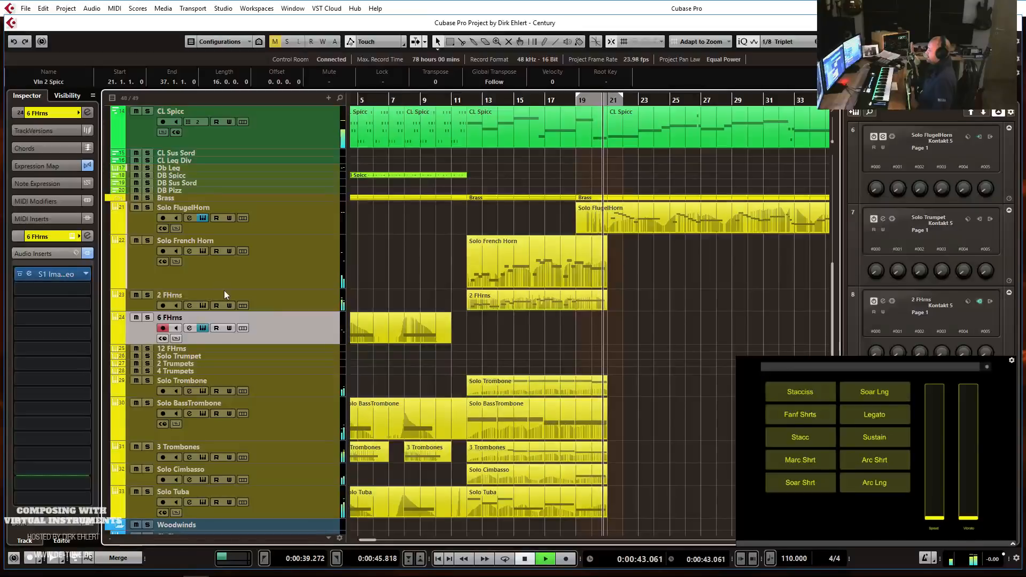
Bypass the S1 Imager insert on the 6 FHrns track, review its Kontakt instrument, and close the window.
click(20, 274)
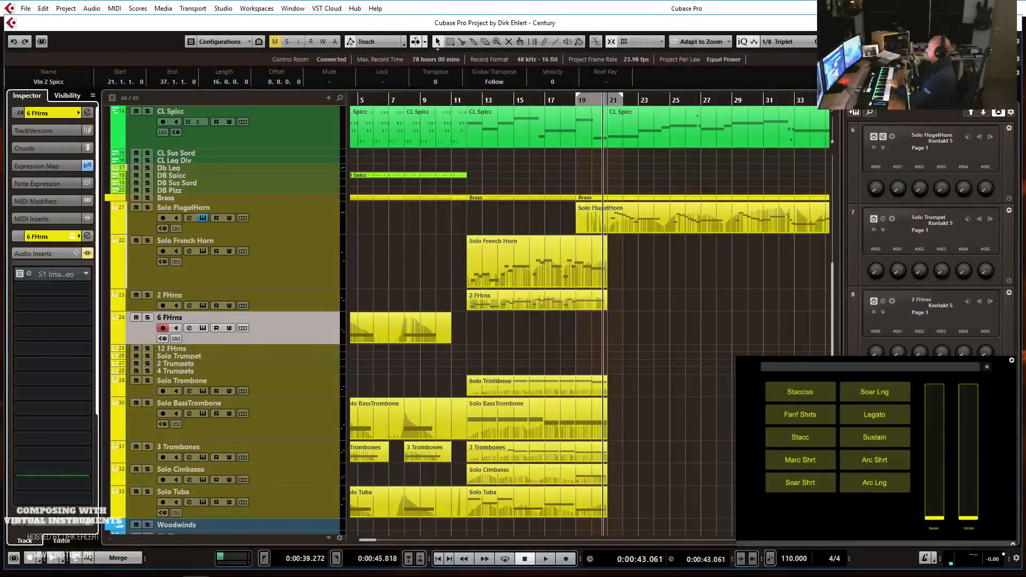
click(70, 236)
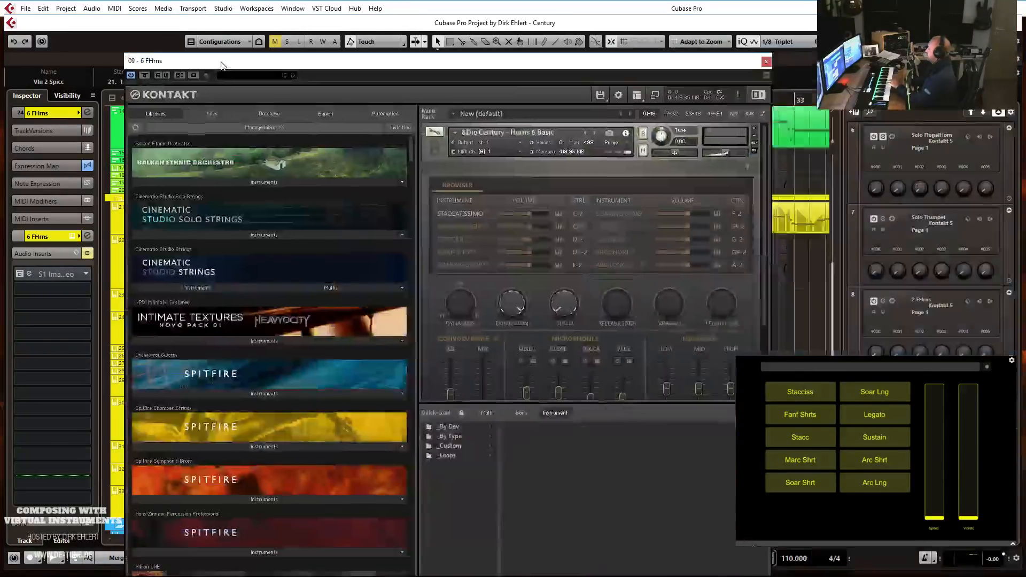
drag(220, 62, 294, 9)
click(836, 356)
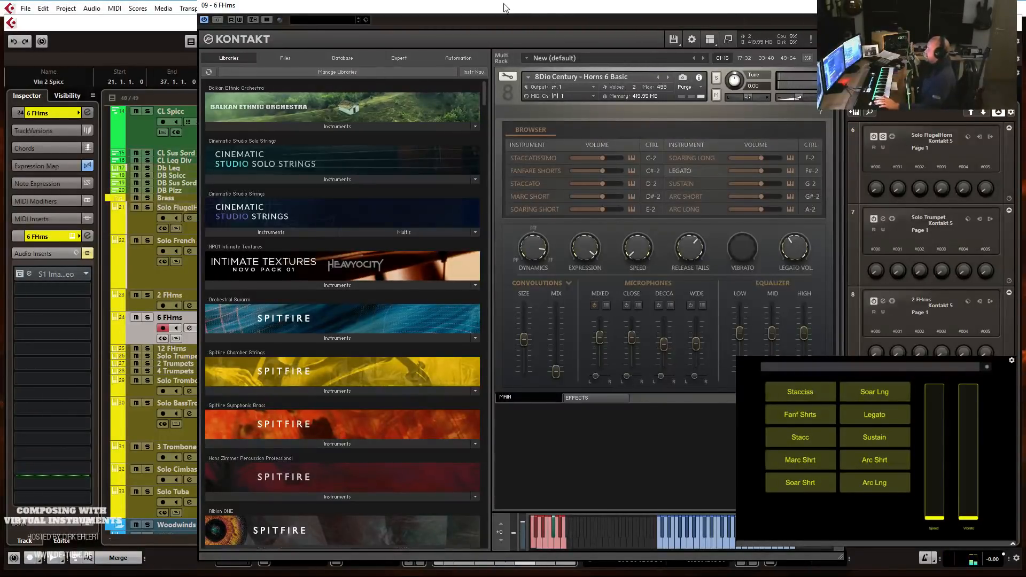
click(833, 5)
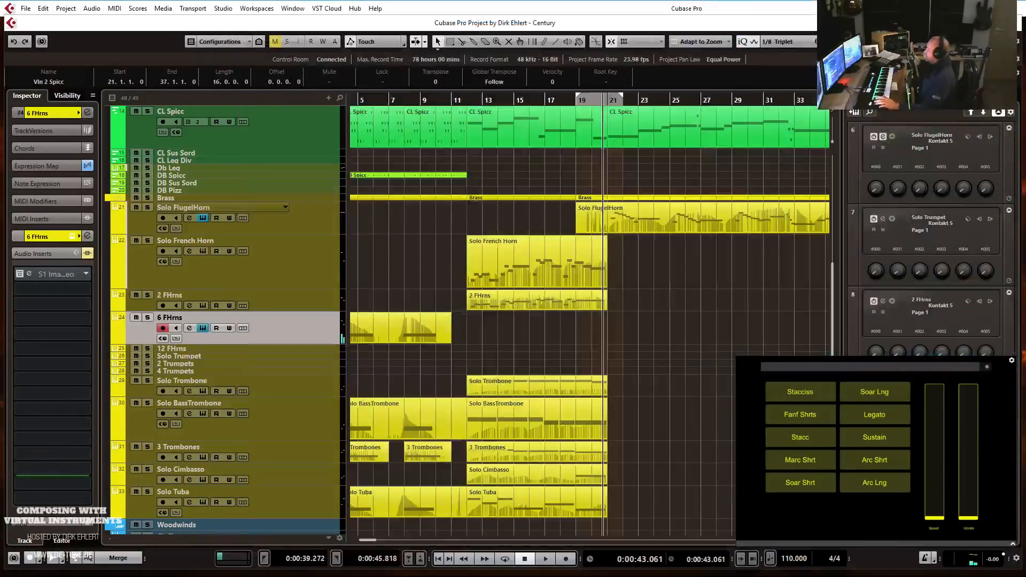
Listen to the flugelhorn take from bar 19, and open its part in the editor with bars 20–26 enlarged.
click(576, 109)
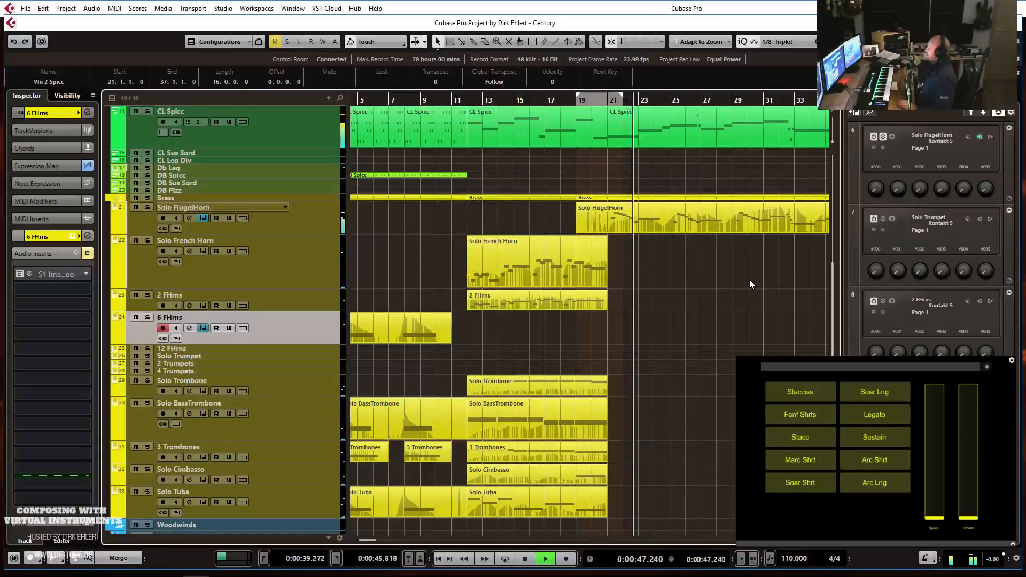
key(space)
click(623, 210)
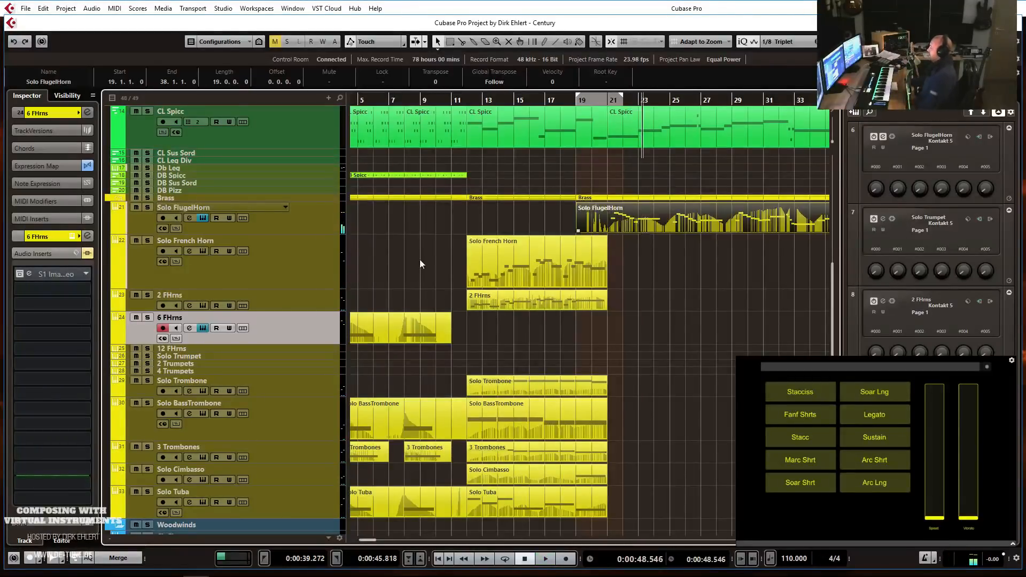
key(Return)
key(h)
key(h)
key(h)
key(h)
key(h)
key(h)
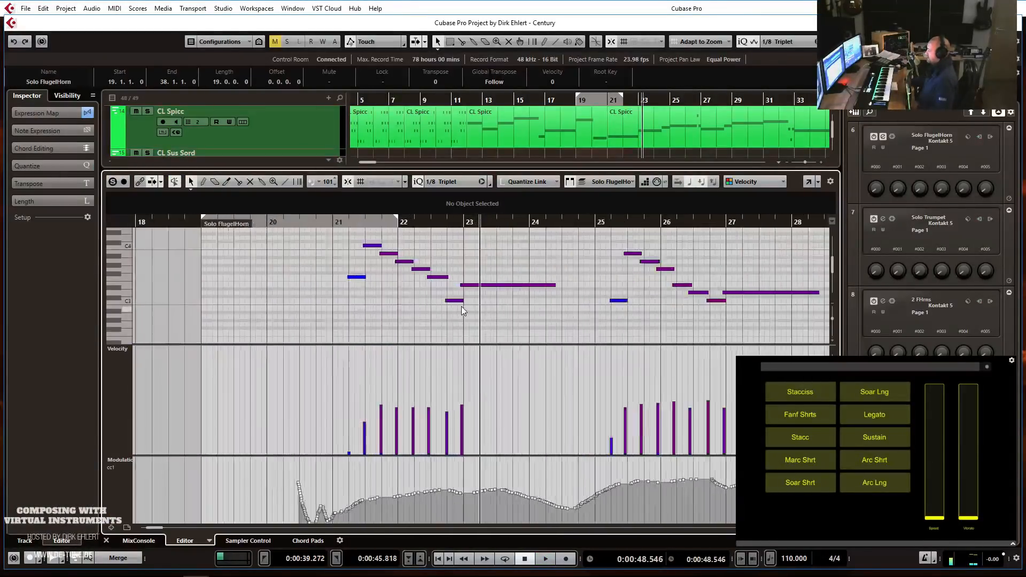
Redraw the flugelhorn's CC 1 modulation curve at the start of bar 21 at about 58, and play the phrase from bar 21.
drag(269, 490, 366, 488)
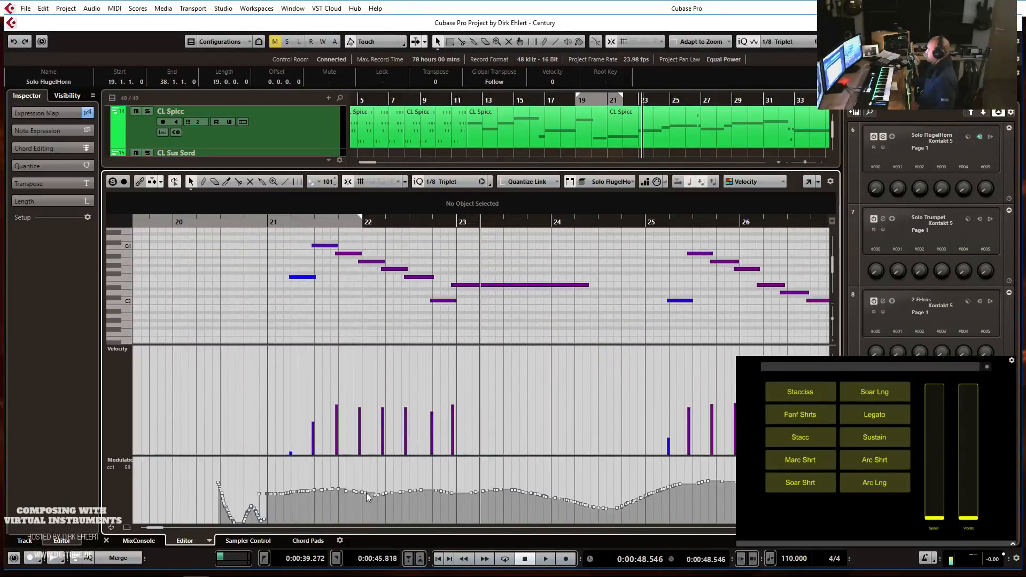
drag(264, 224, 261, 261)
key(space)
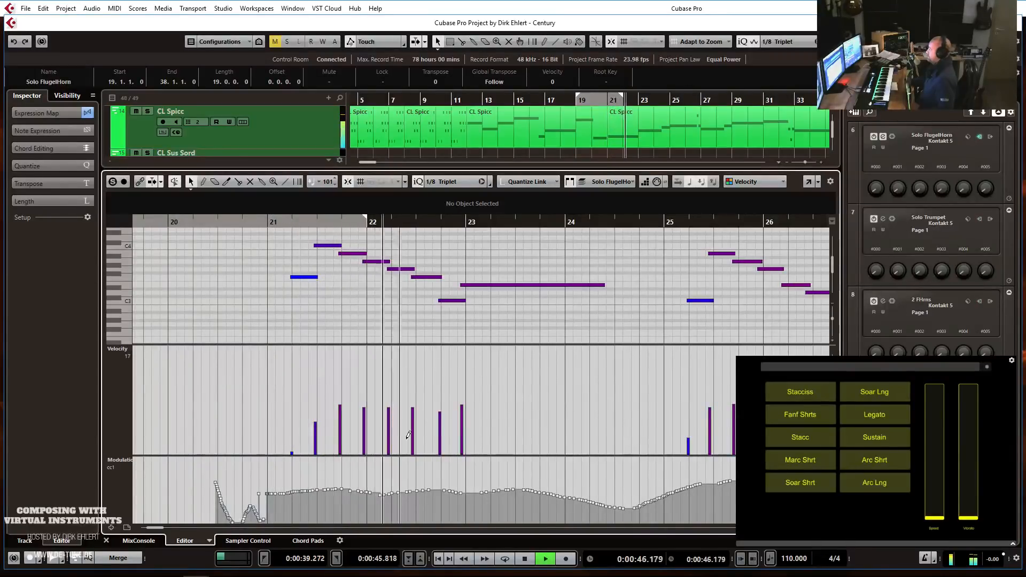
key(space)
Check the flugelhorn part's Expression (CC 11) and other controller data, and return the controller lane to CC 1 Modulation.
click(122, 460)
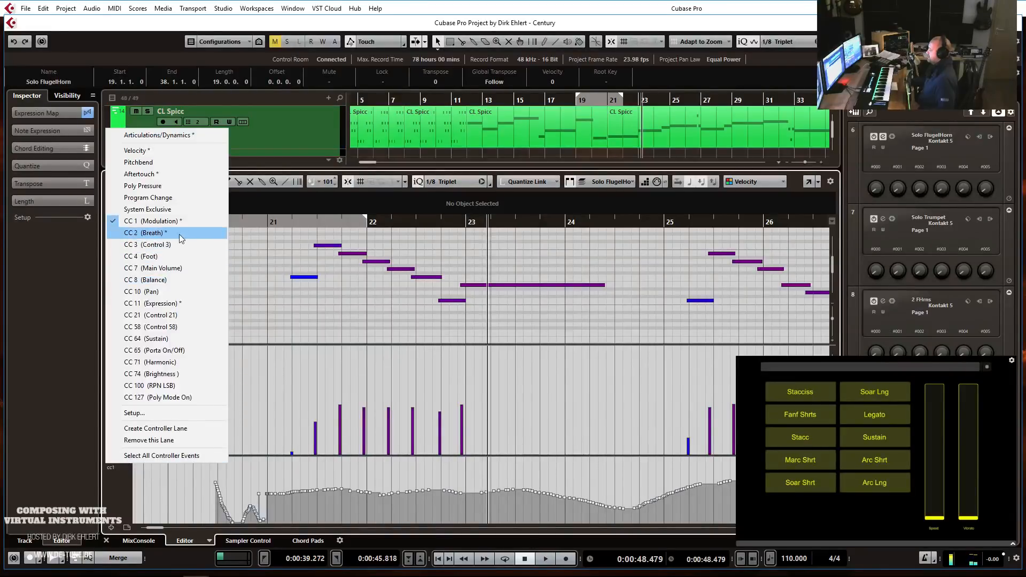
click(191, 302)
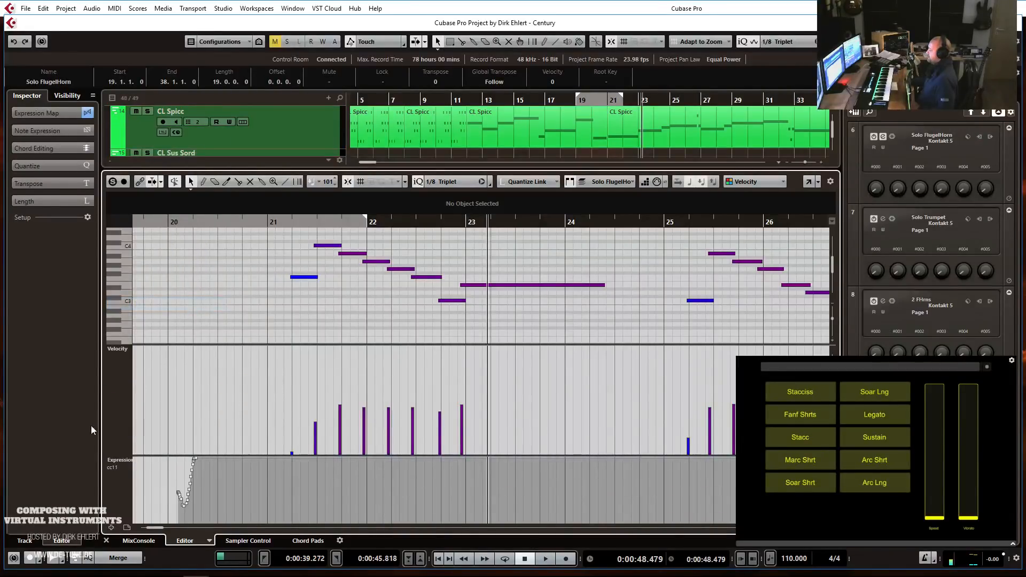
click(122, 466)
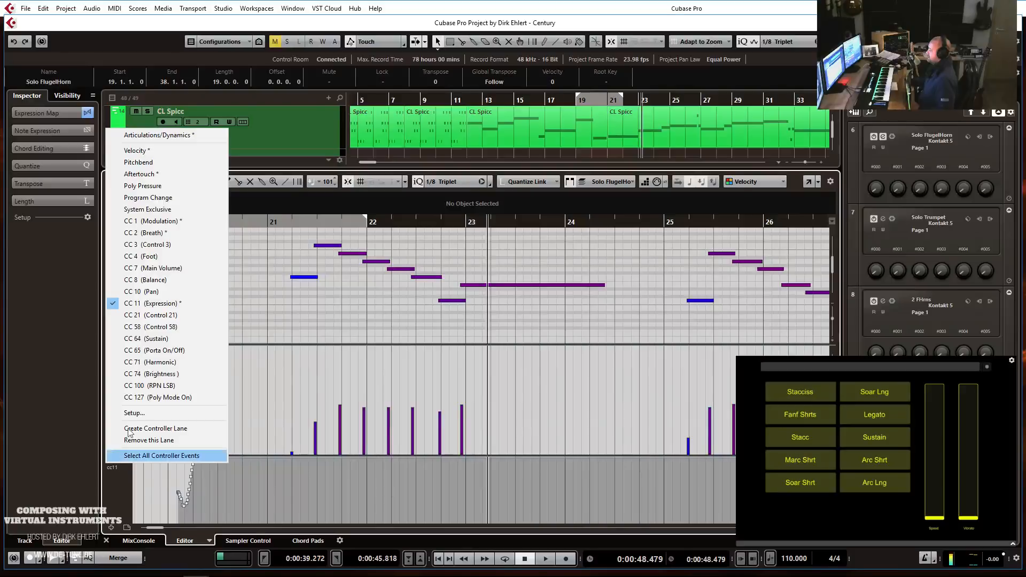
click(188, 232)
key(h)
key(h)
key(h)
key(g)
key(g)
key(g)
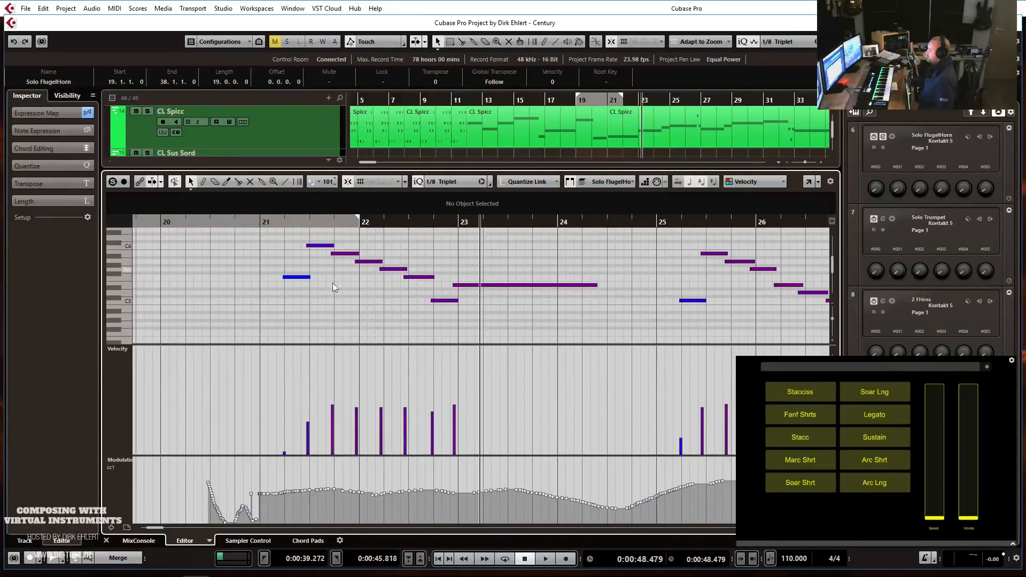
Flatten the flugelhorn's CC 1 modulation events across bars 21–22, and play the phrase from bar 21.
drag(259, 477, 458, 498)
drag(354, 462, 373, 448)
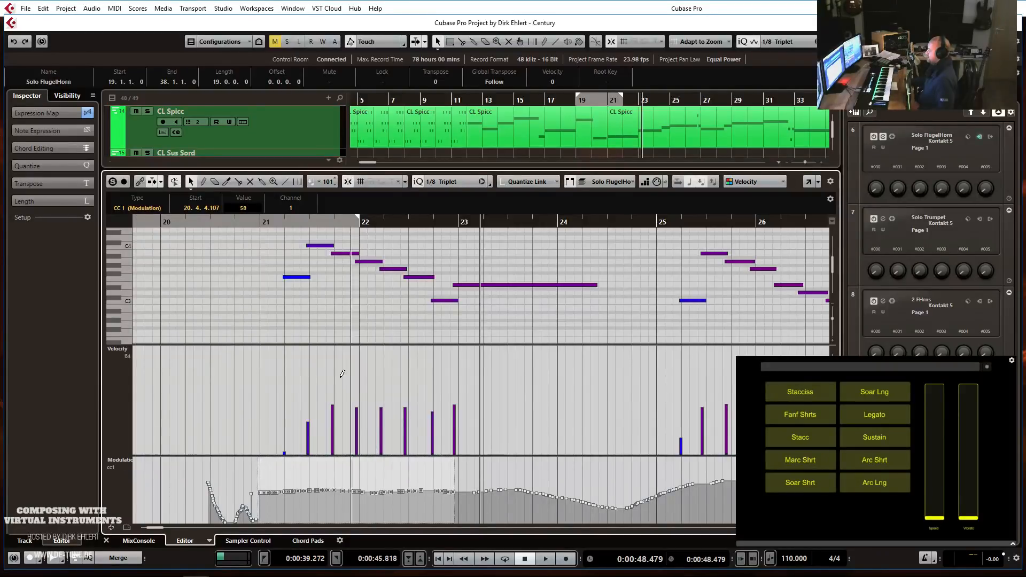
click(259, 227)
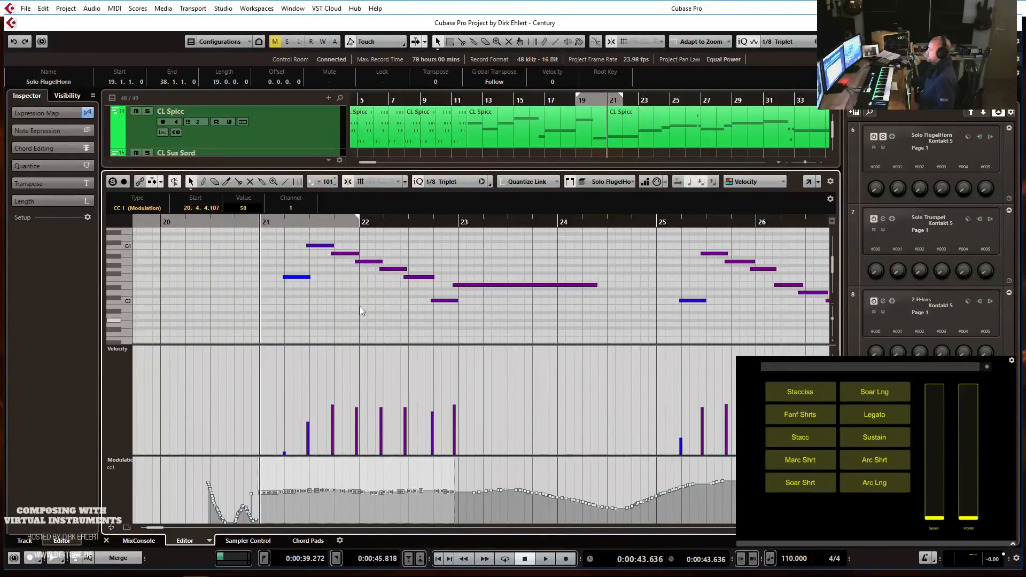
key(space)
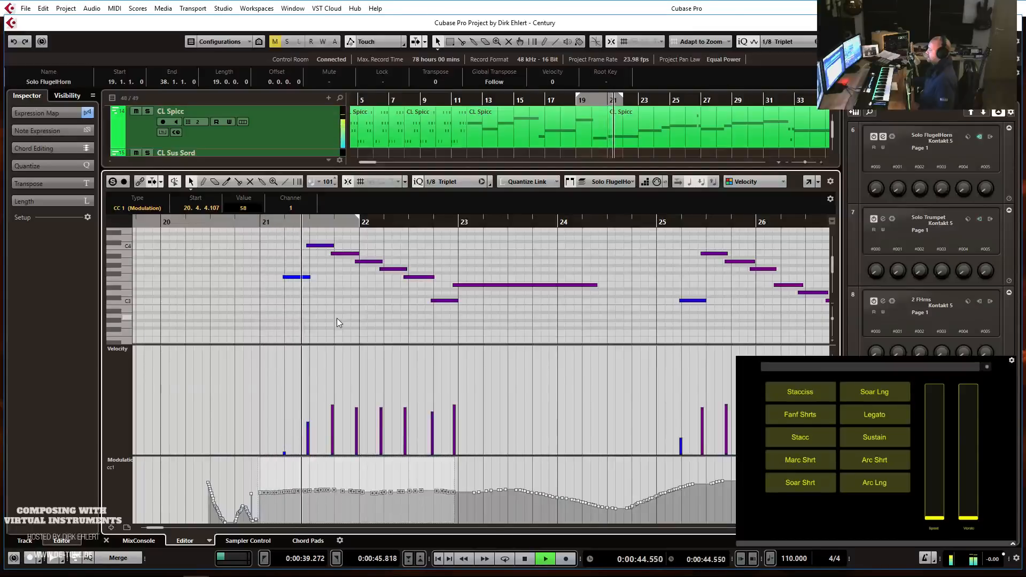
Try lowering the flugelhorn's selected CC 1 modulation events in bars 21–22 to 52, and play the phrase from bar 21.
key(space)
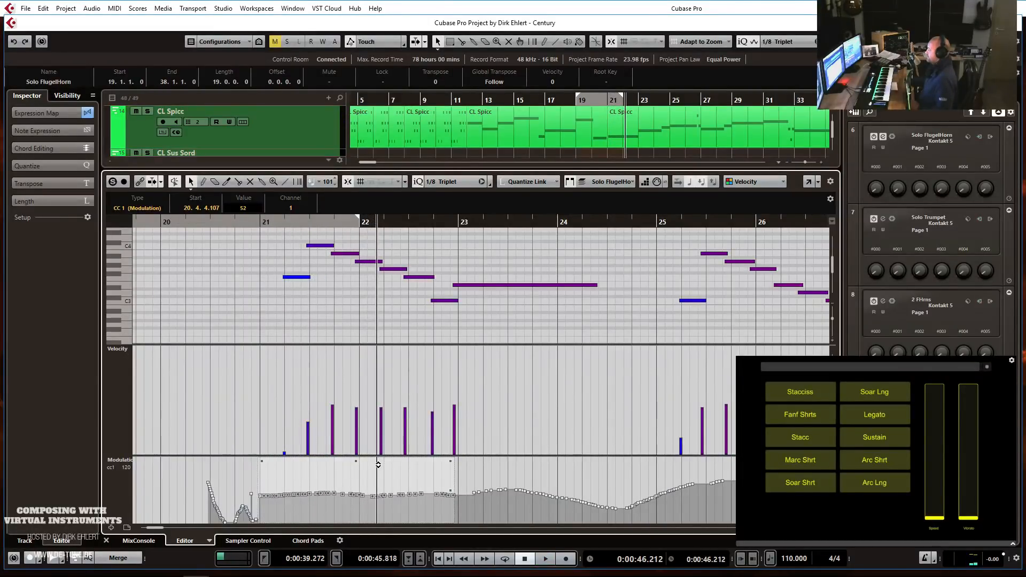
click(257, 237)
key(space)
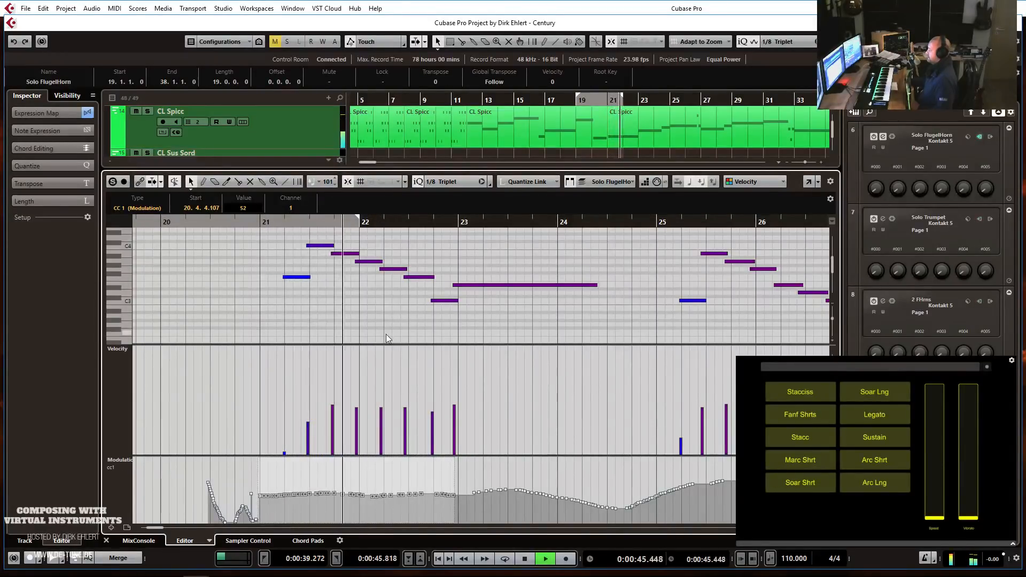
key(space)
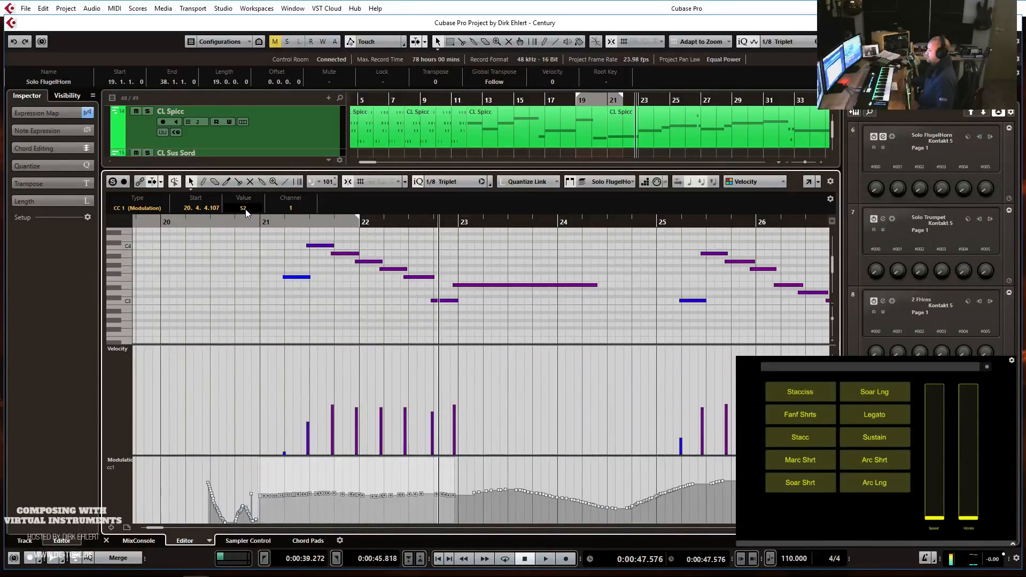
Set the selected CC 1 modulation events in bars 21–22 to 58, play the flugelhorn line from bar 21, and close the editor.
scroll(246, 209, up, 1)
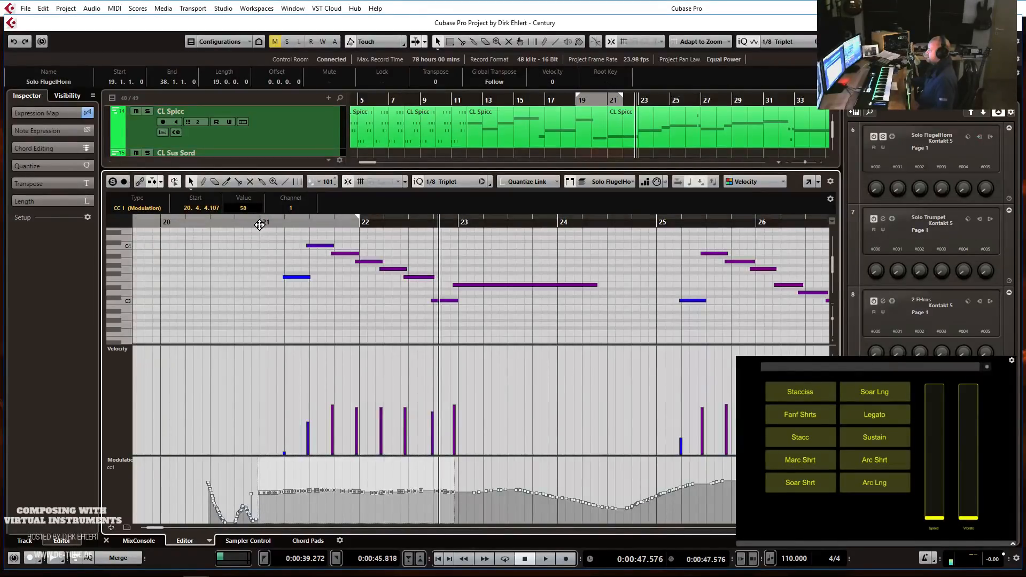
click(258, 219)
key(space)
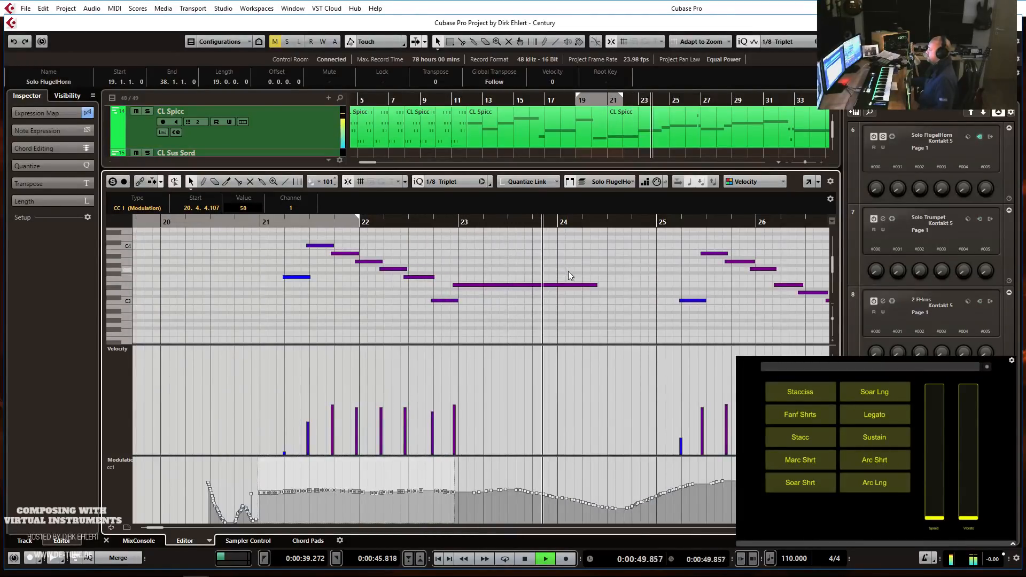
key(g)
key(g)
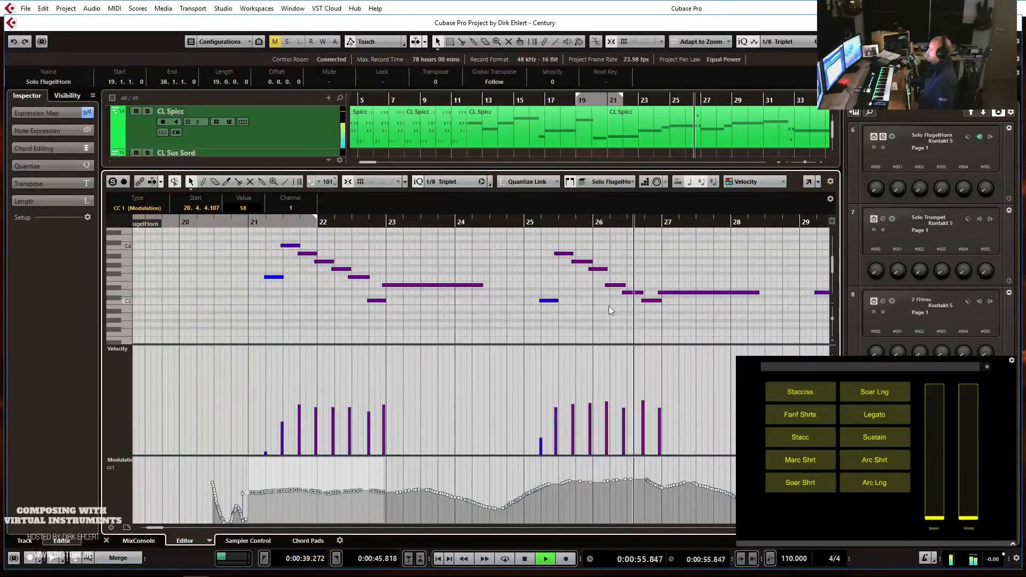
key(g)
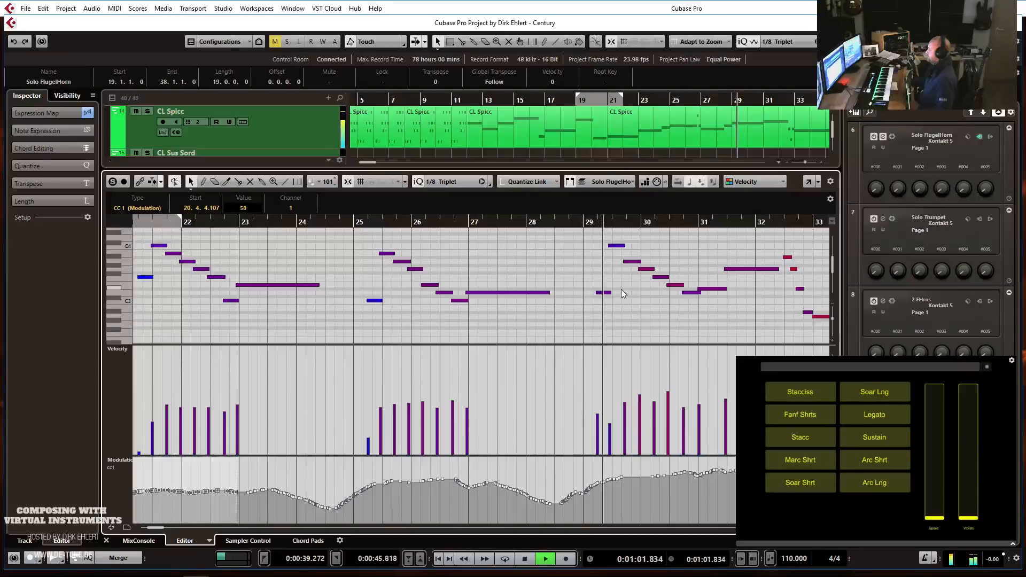
key(space)
key(Return)
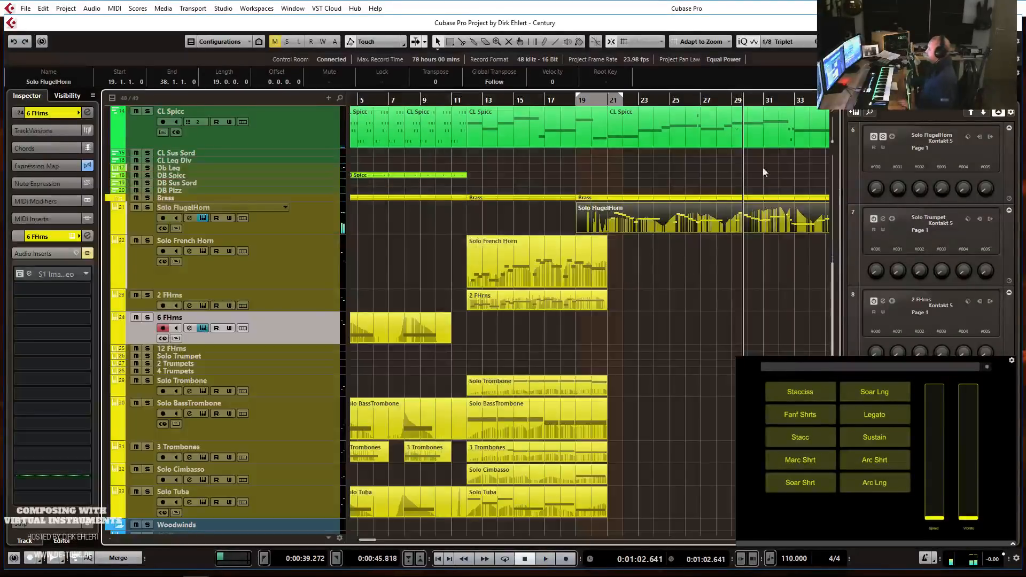
Perform a line on the 6 FHrns track during playback and retrospectively capture it as a MIDI part from bar 27 to 38.
click(701, 99)
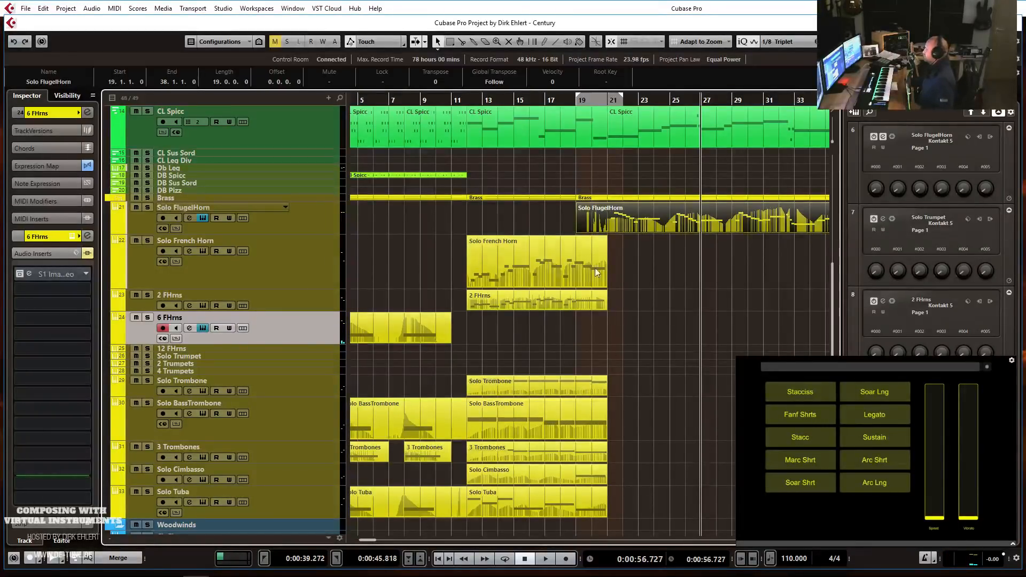
click(654, 100)
key(space)
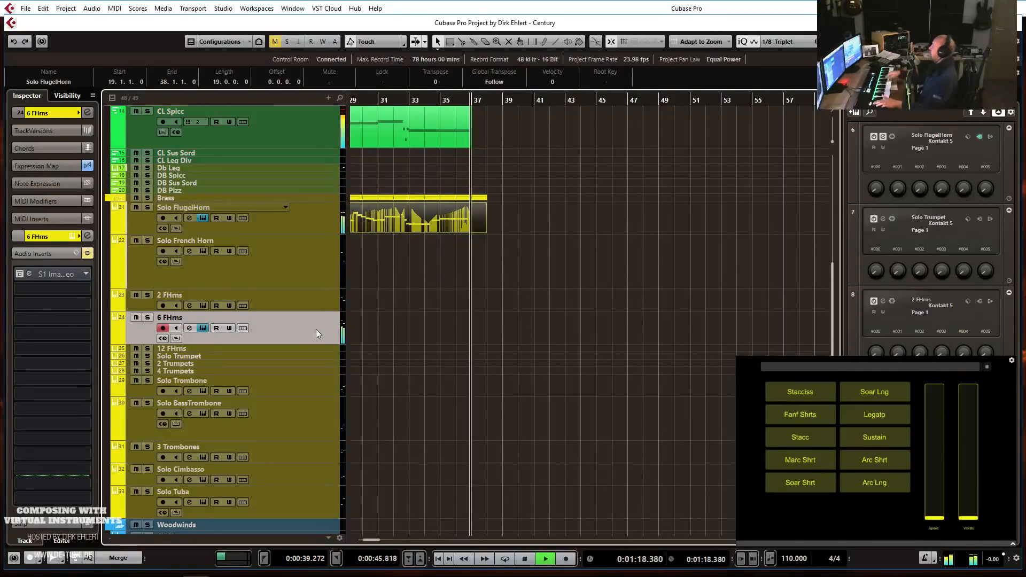
key(space)
key(shift+KP_Multiply)
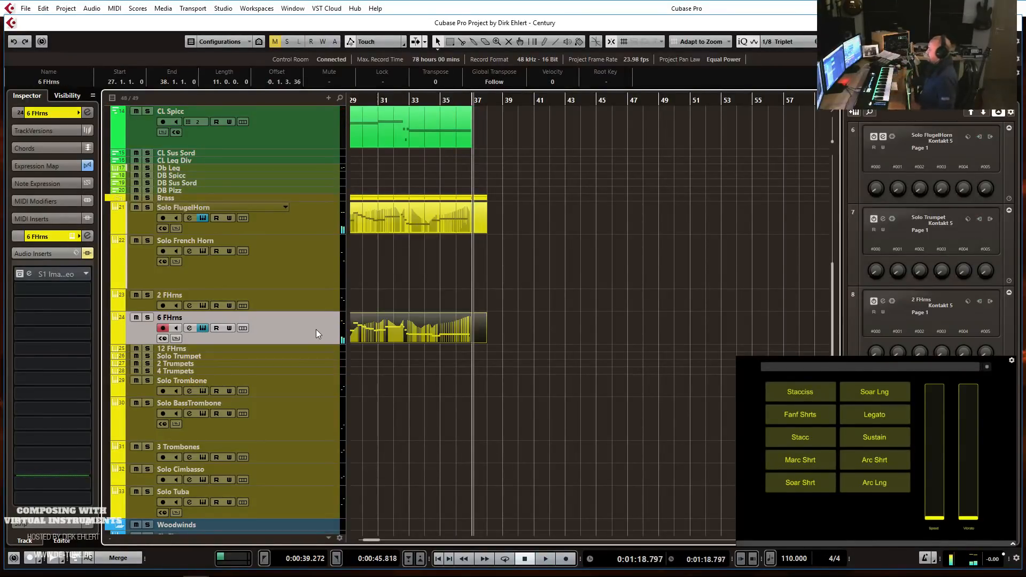
Open the Solo FlugelHorn and 6 FHrns parts together in the editor, and play them from bar 27.
key(g)
key(g)
scroll(578, 320, left, 1)
drag(686, 357, 503, 217)
shift+click(589, 318)
click(527, 101)
drag(605, 407, 590, 241)
double_click(585, 212)
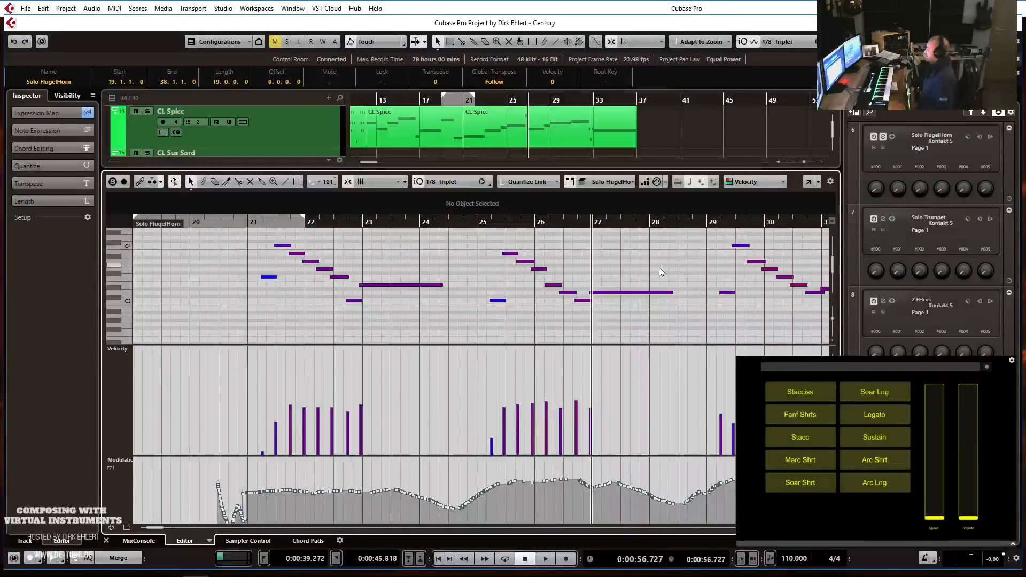
key(space)
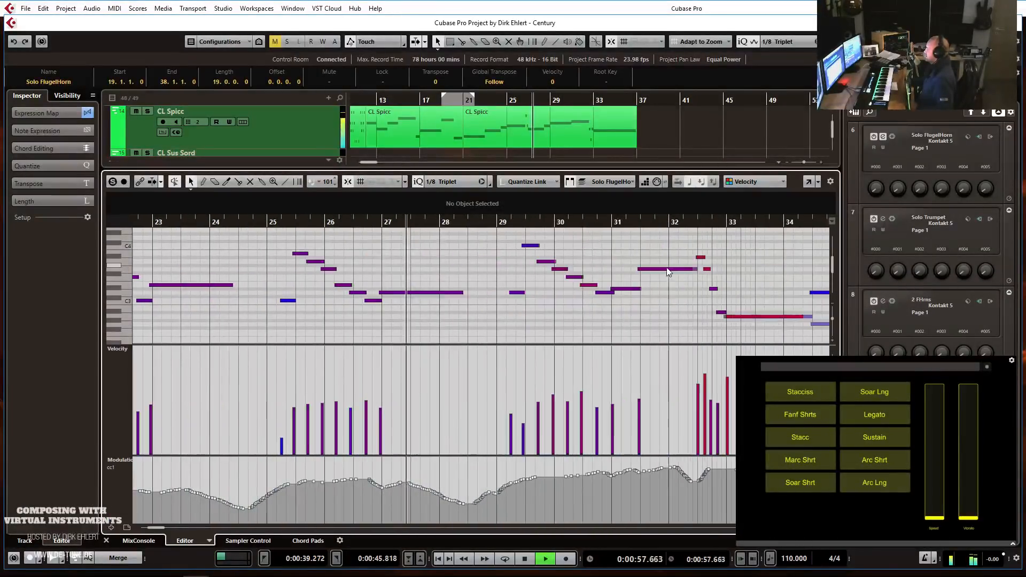
scroll(569, 270, up, 1)
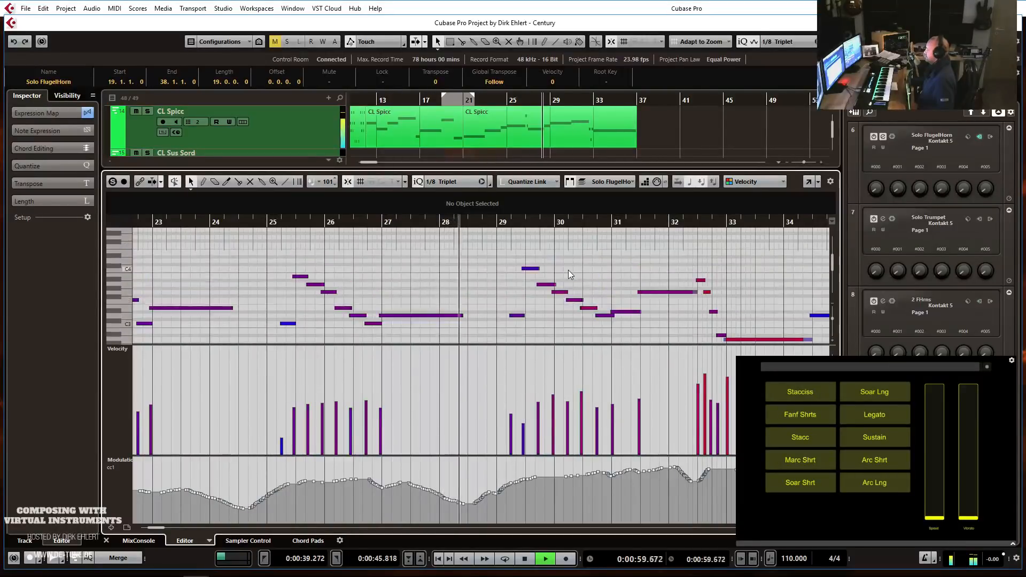
Switch editing to the 6 FHrns part, play it through bar 34, and slightly shorten the long note ending before bar 35.
click(609, 181)
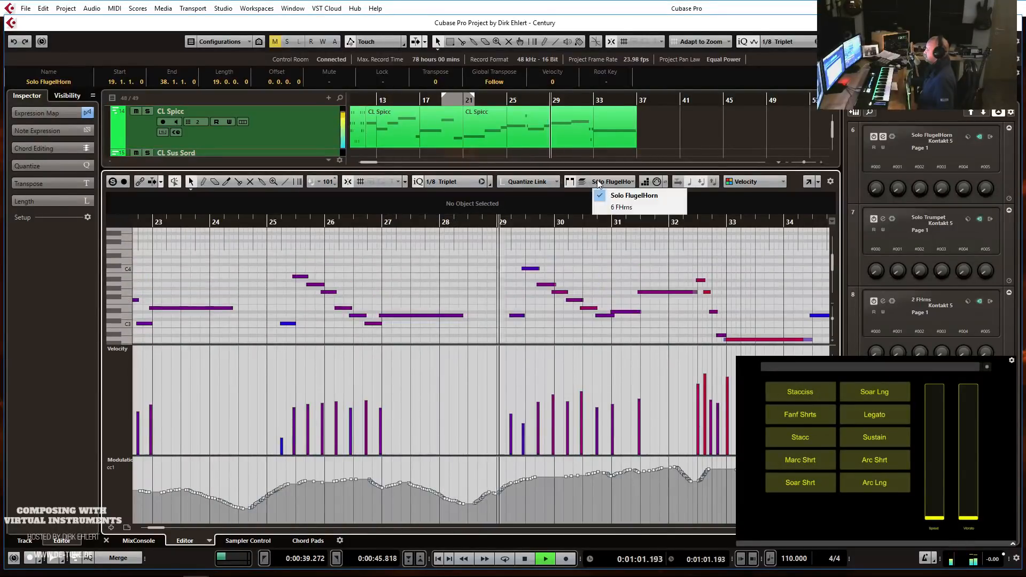
click(619, 207)
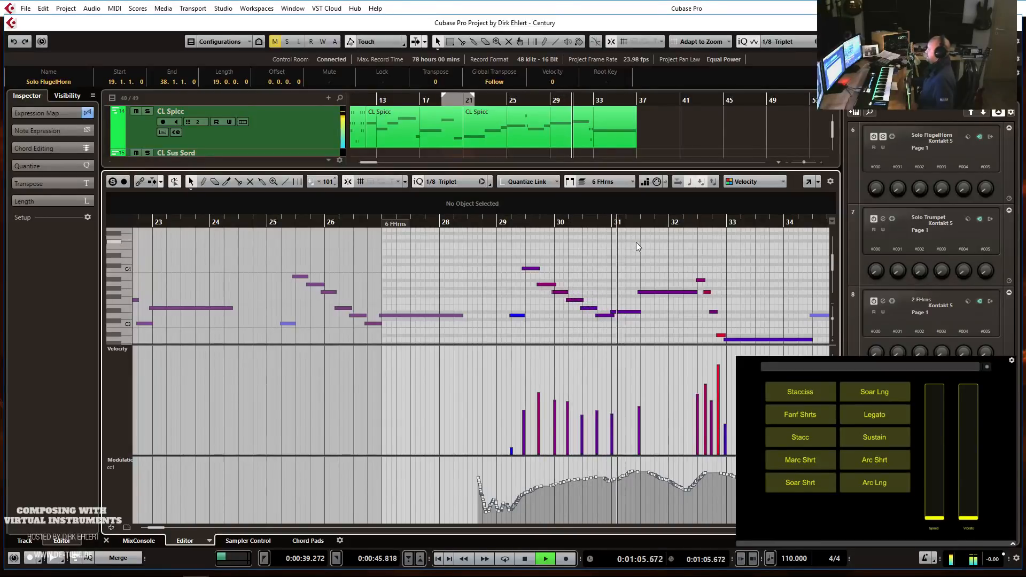
scroll(635, 251, right, 2)
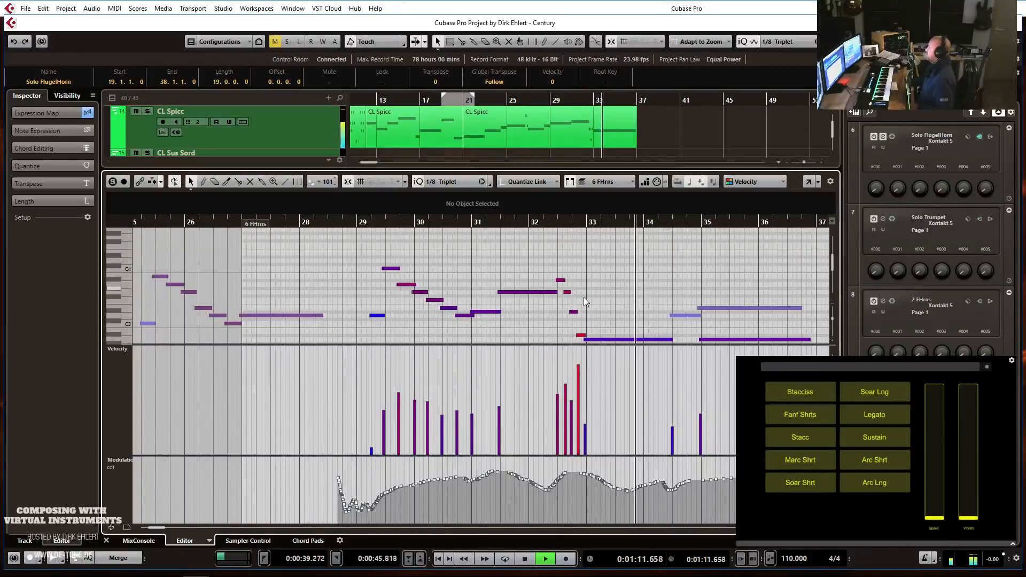
scroll(663, 284, down, 2)
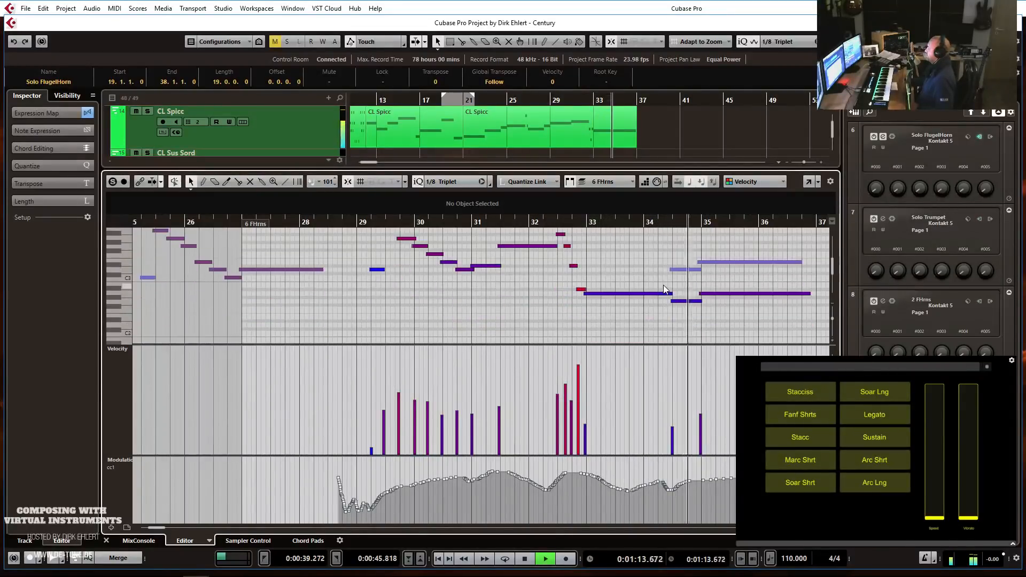
key(space)
drag(671, 295, 663, 295)
key(Return)
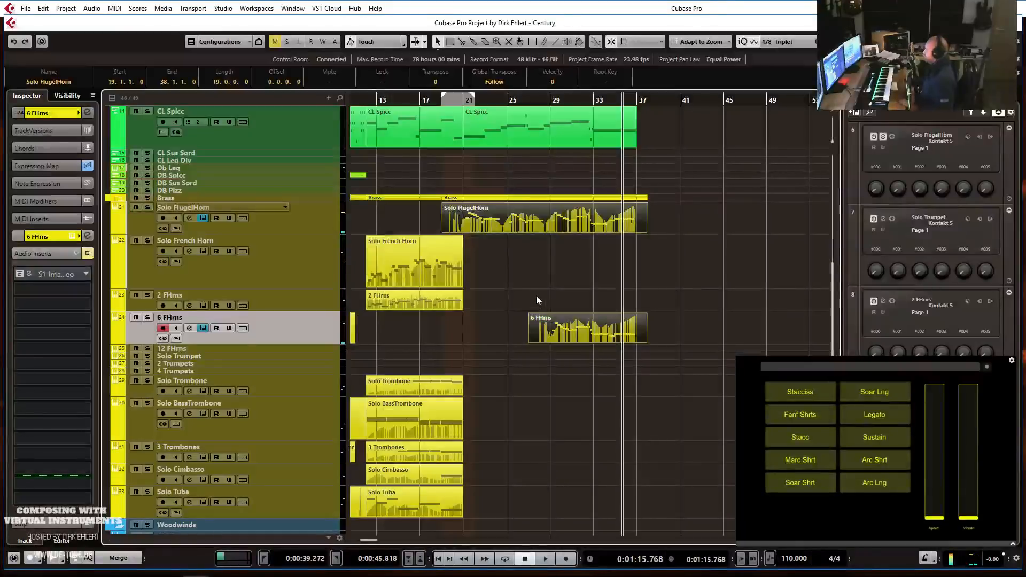
Select the Solo Tuba track for recording and return the playback position to the start of bar 19.
click(536, 297)
scroll(603, 300, down, 3)
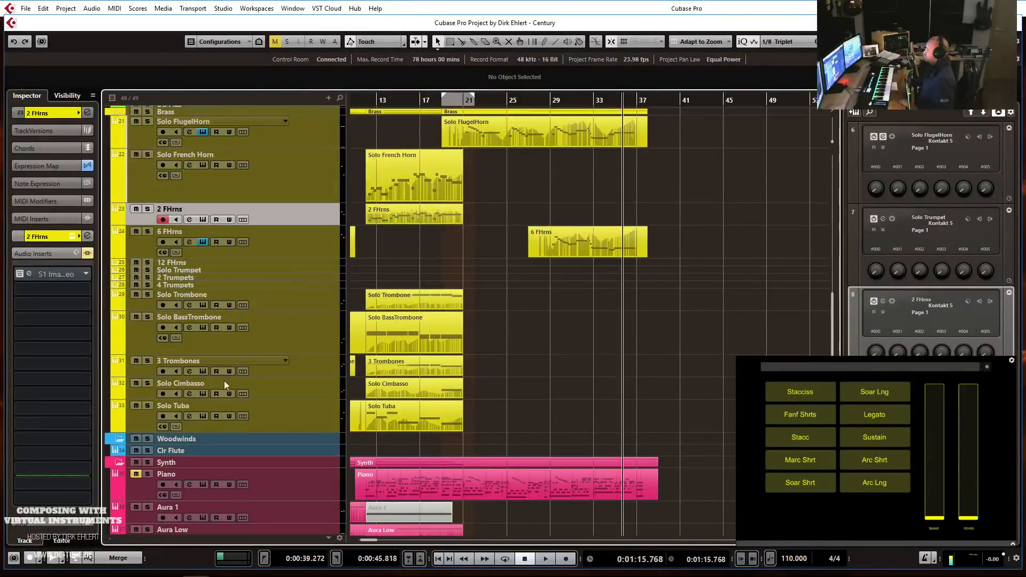
click(278, 418)
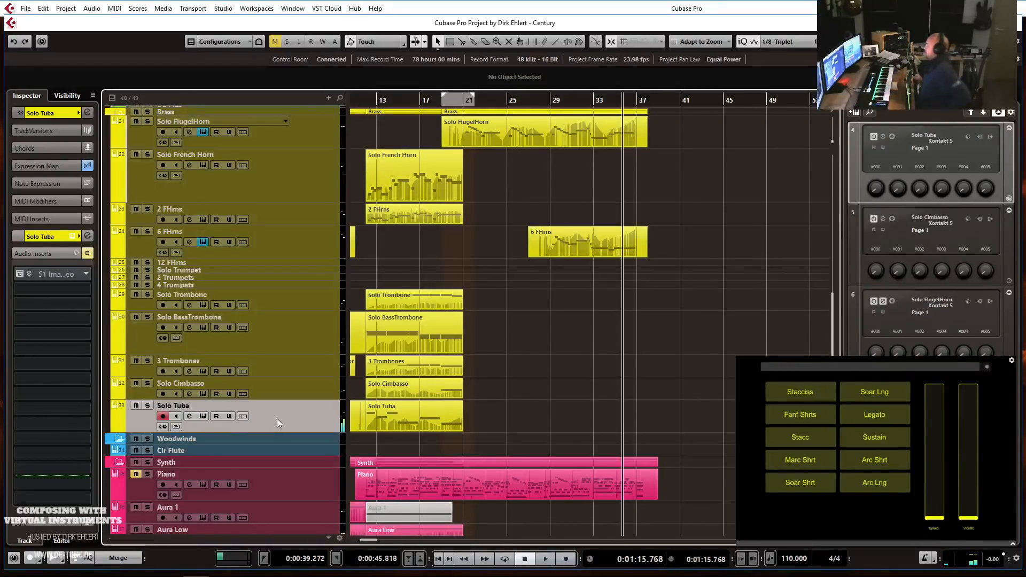
key(space)
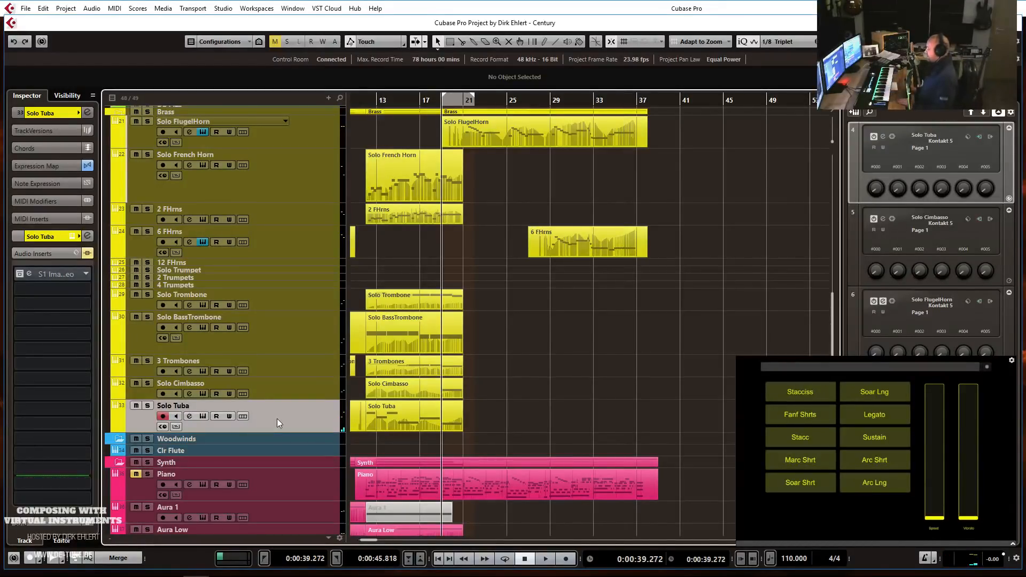
key(KP_Multiply)
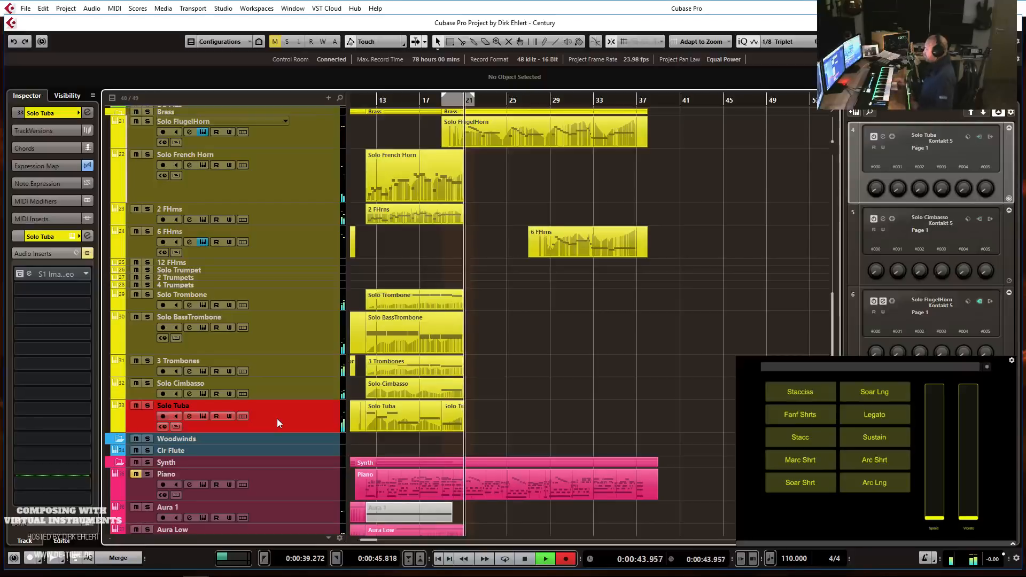
key(space)
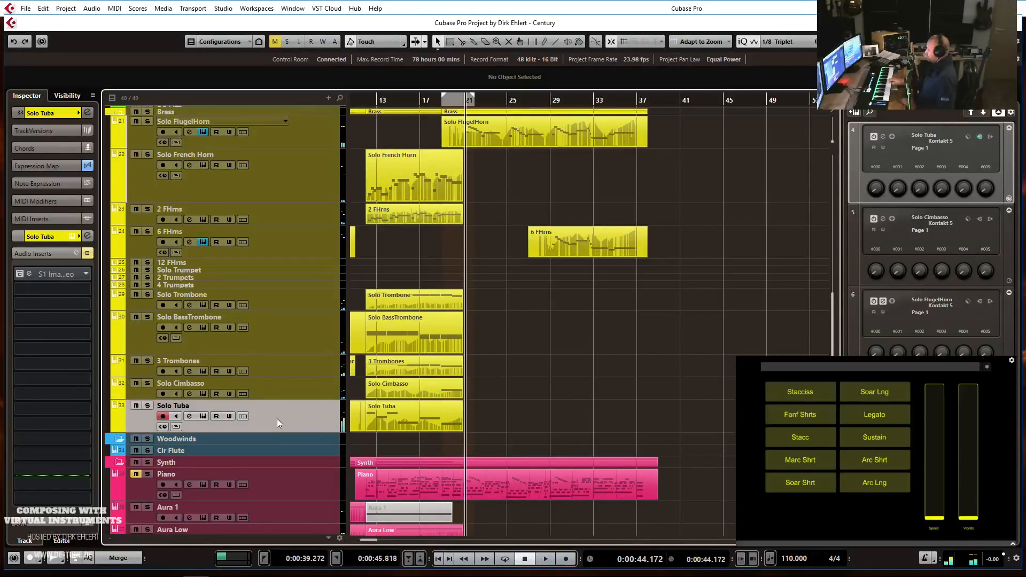
key(KP_1)
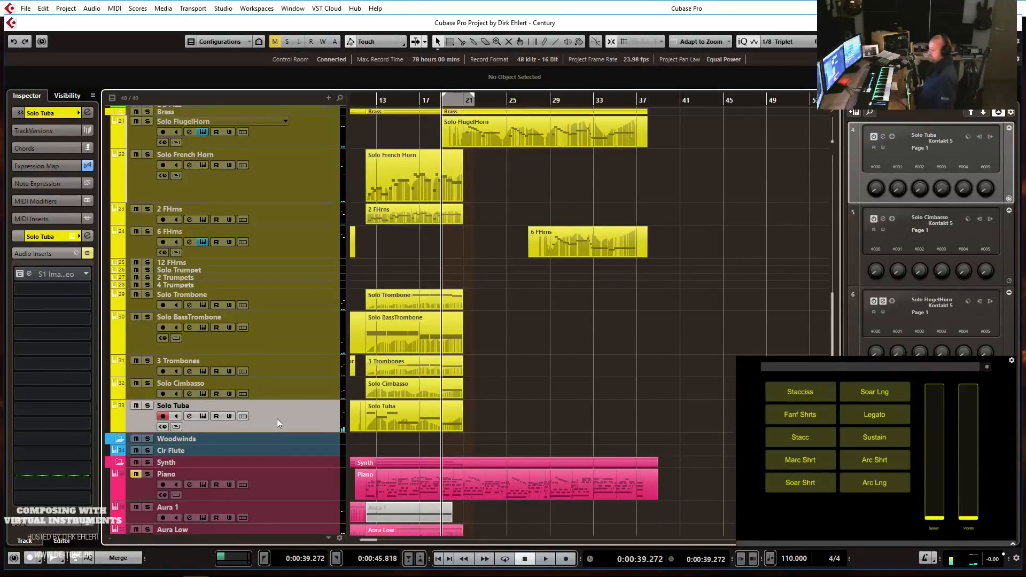
Record a Solo Tuba performance from bar 19 to about bar 37.
key(KP_Multiply)
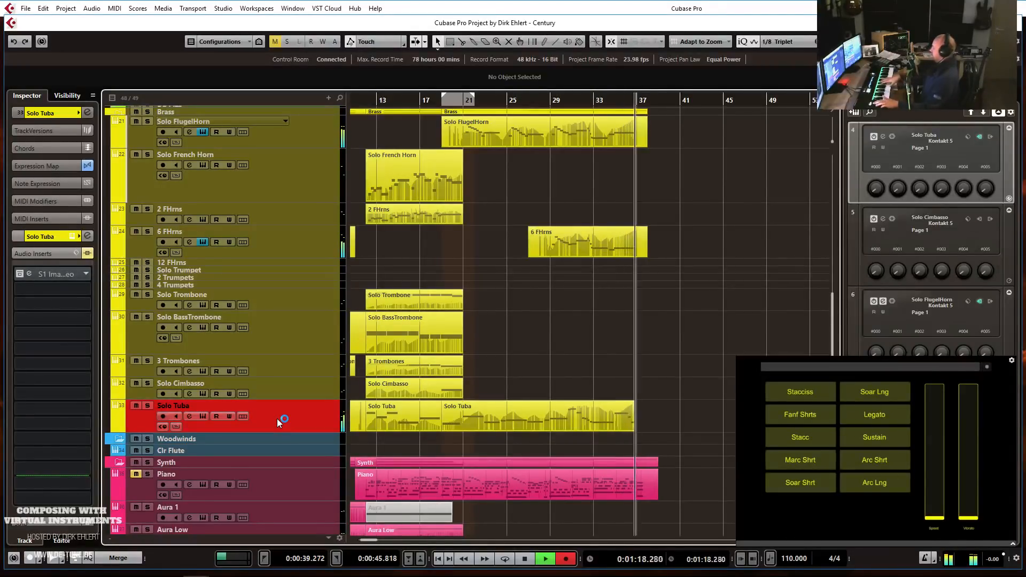
key(space)
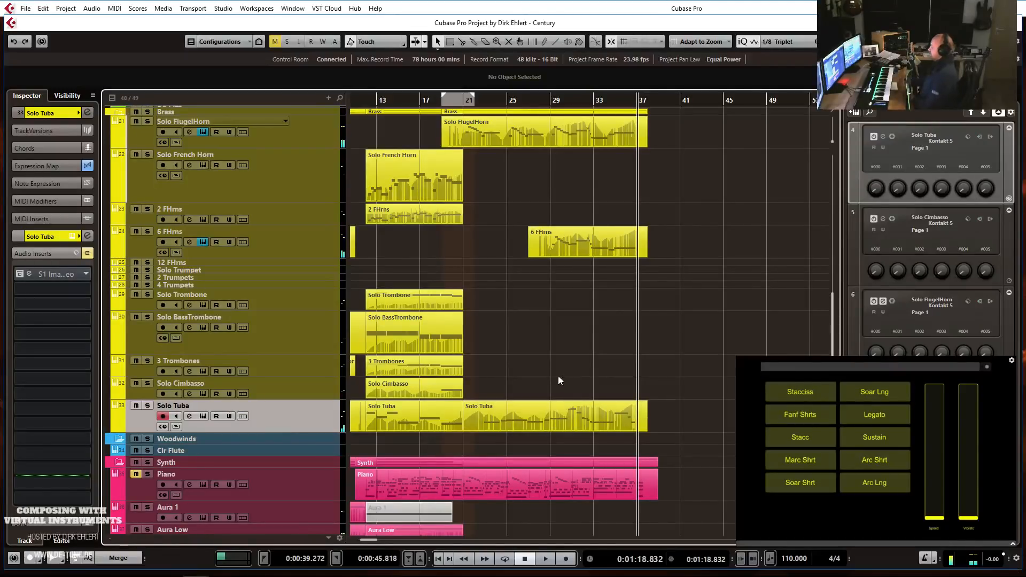
Open the newly recorded Solo Tuba part and move its first note to start exactly at 23.1.1.0.
double_click(588, 427)
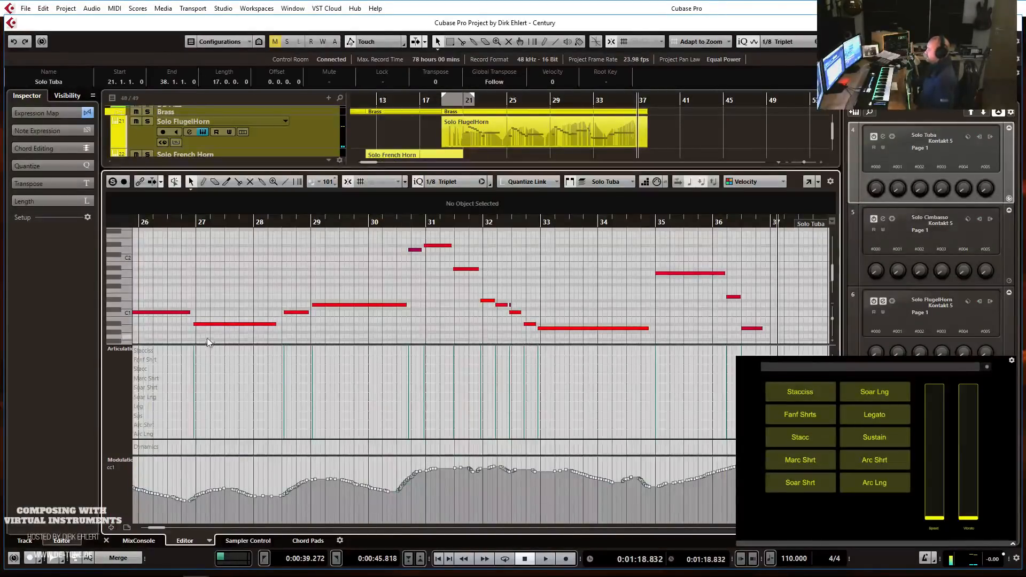
scroll(296, 291, left, 4)
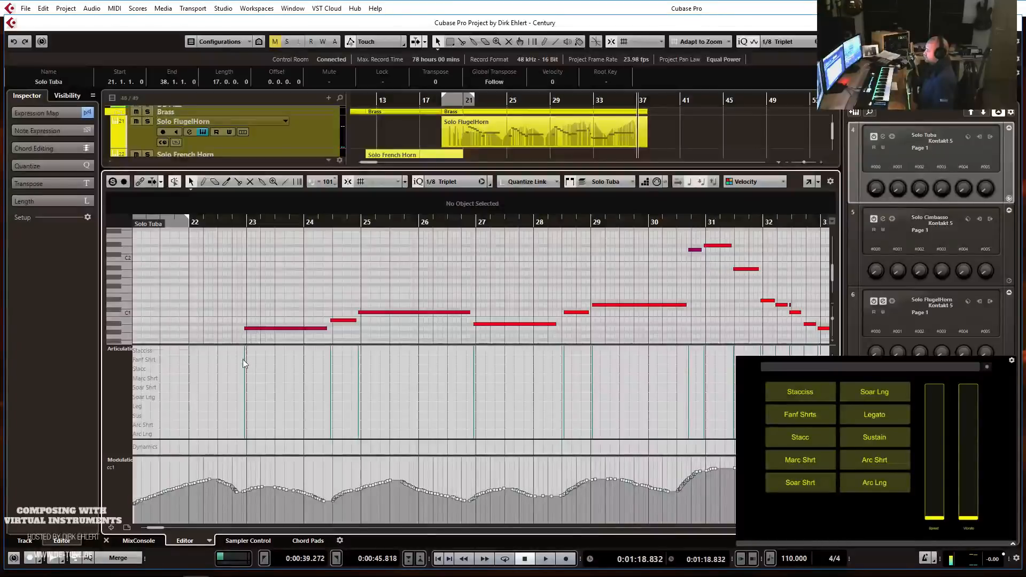
drag(253, 328, 251, 335)
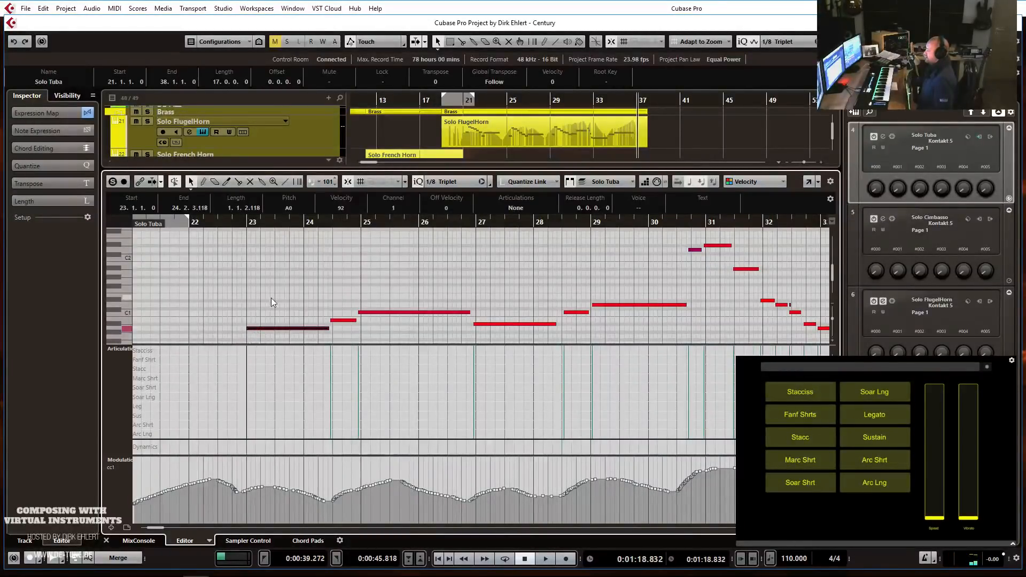
scroll(270, 297, down, 5)
key(ctrl+e)
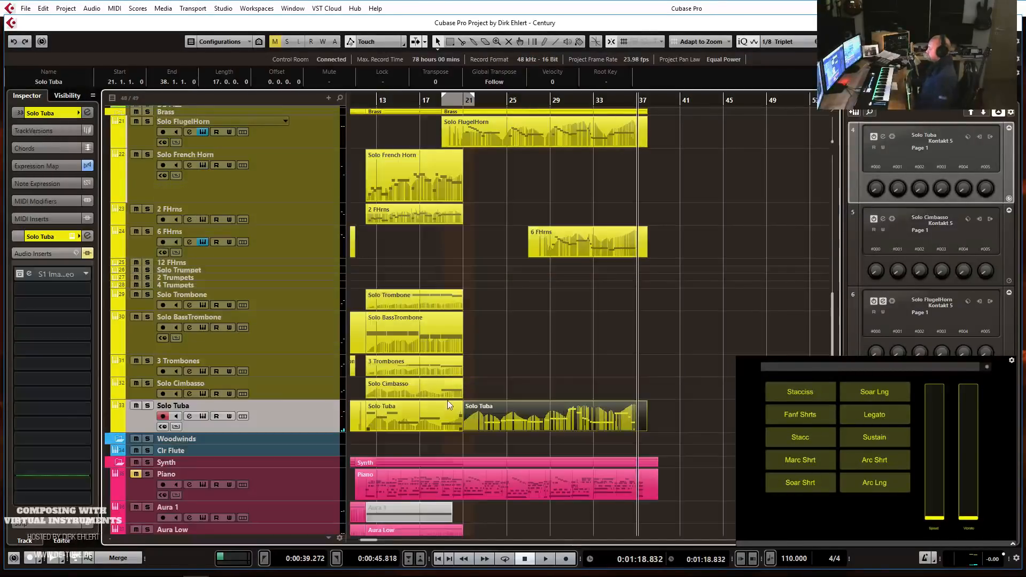
Glue the two Solo Tuba parts into one and align the F1 note's start to 21.1.1.0.
click(450, 421)
double_click(493, 415)
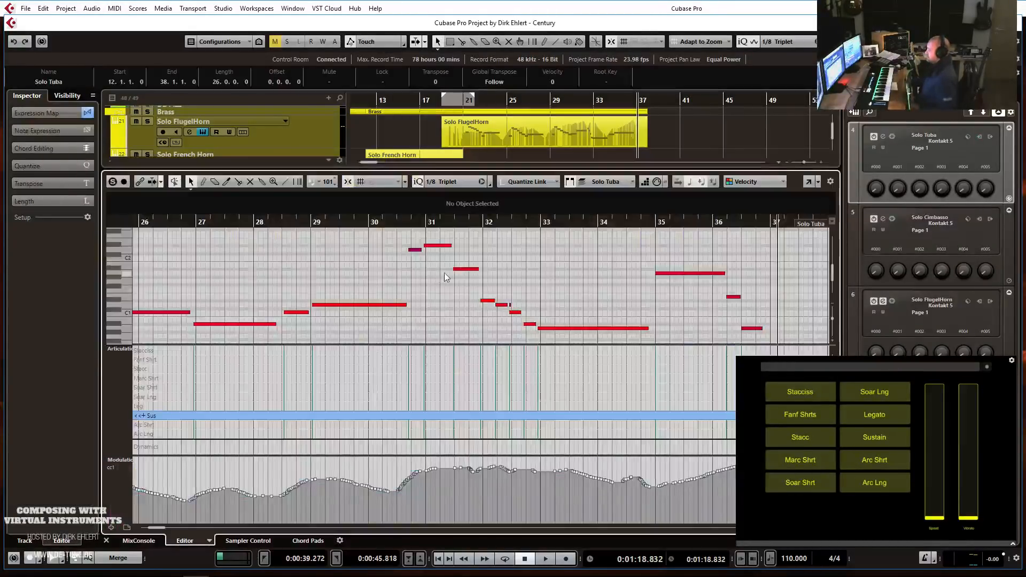
scroll(444, 277, left, 6)
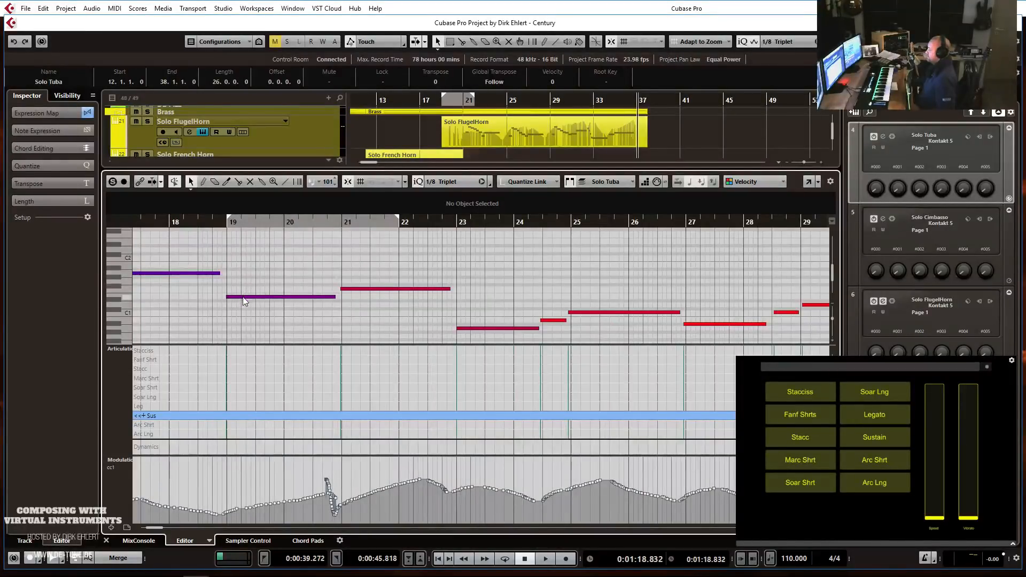
click(346, 289)
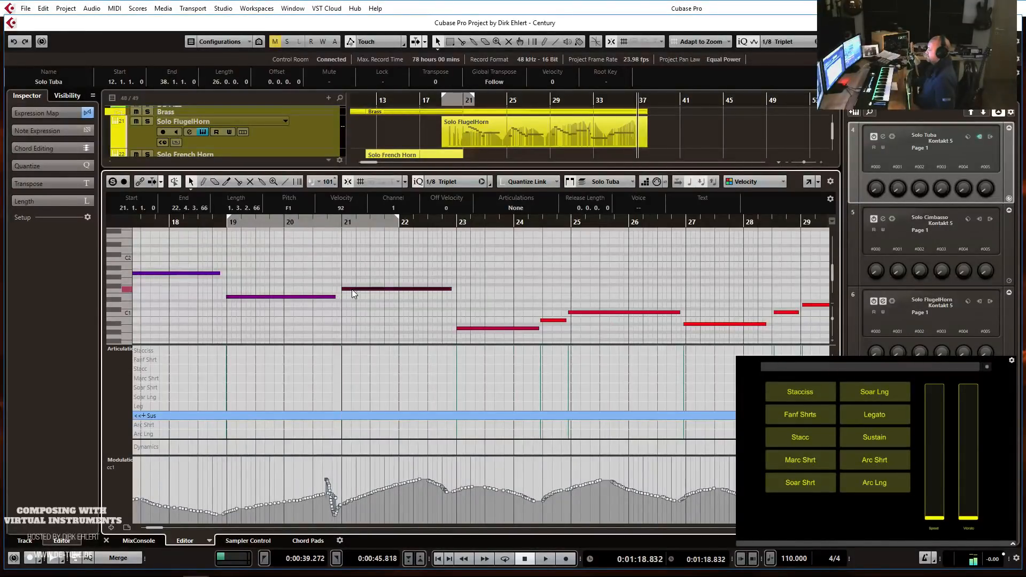
Play from bar 21 and delete the erratic modulation points just before that bar in the Solo Tuba part.
click(337, 228)
key(space)
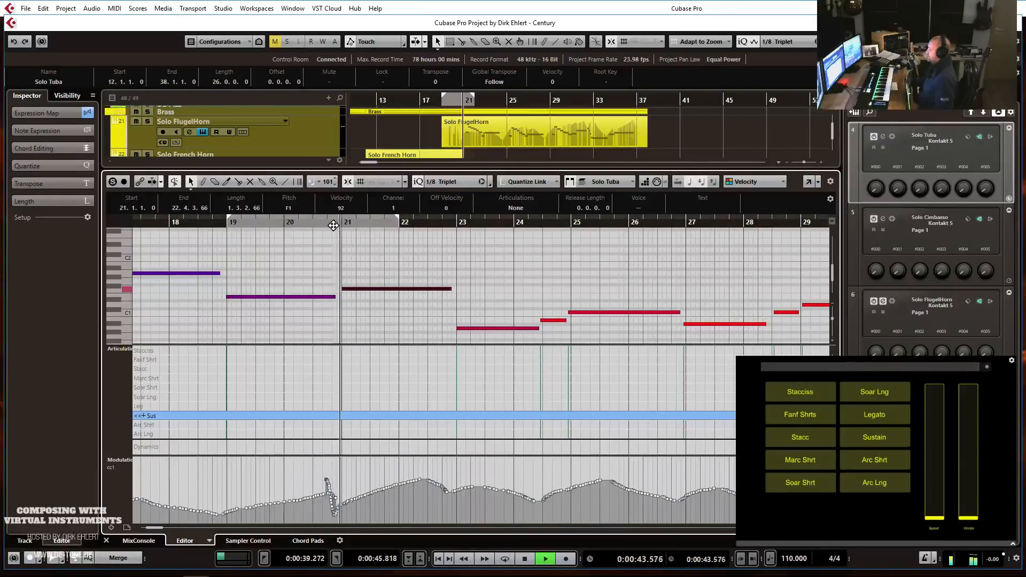
key(space)
drag(319, 470, 338, 498)
key(Delete)
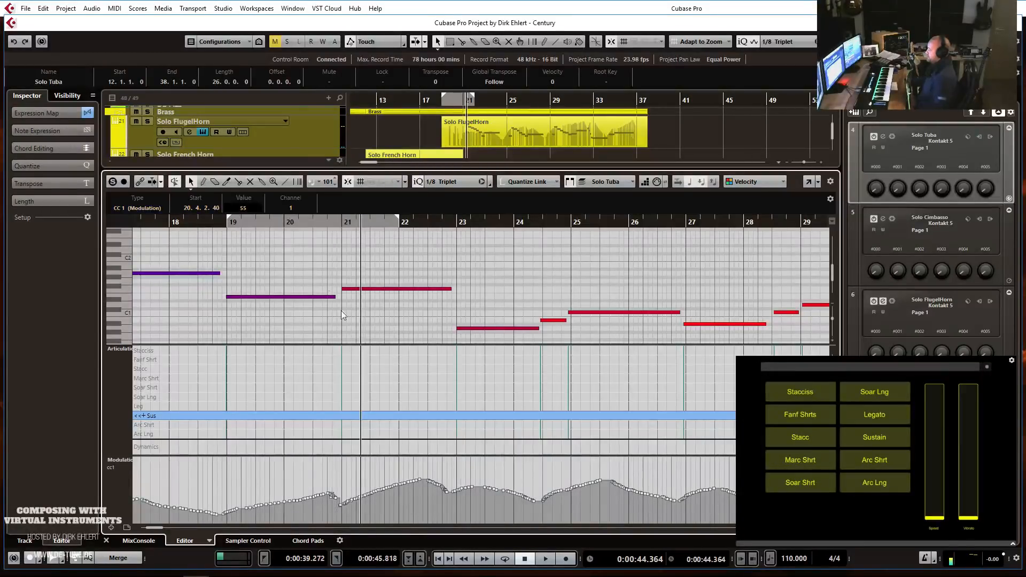
Play the Solo Tuba part from bar 21 and check its notes and modulation curve through bar 28.
scroll(300, 246, up, 1)
key(space)
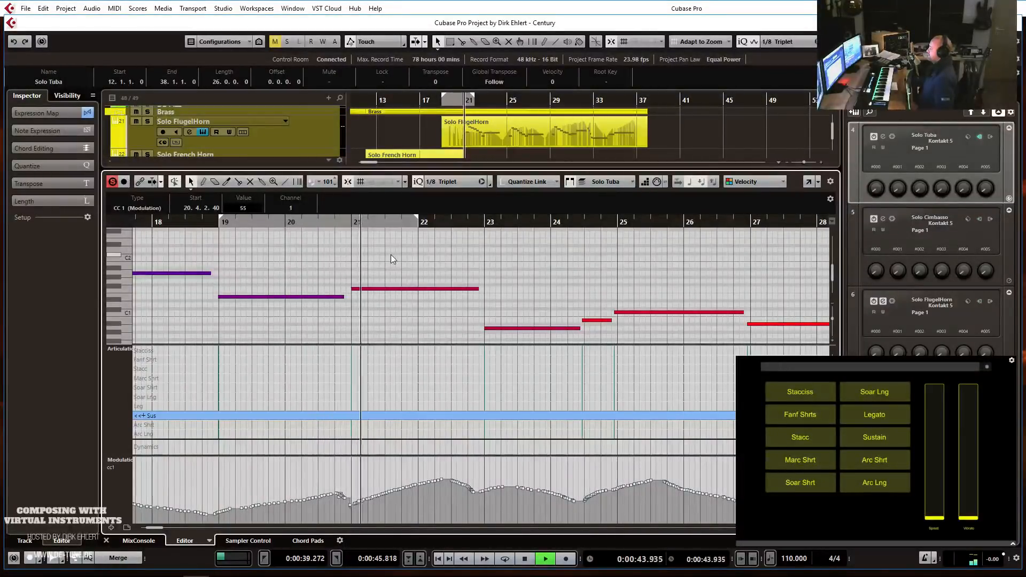
scroll(411, 270, down, 2)
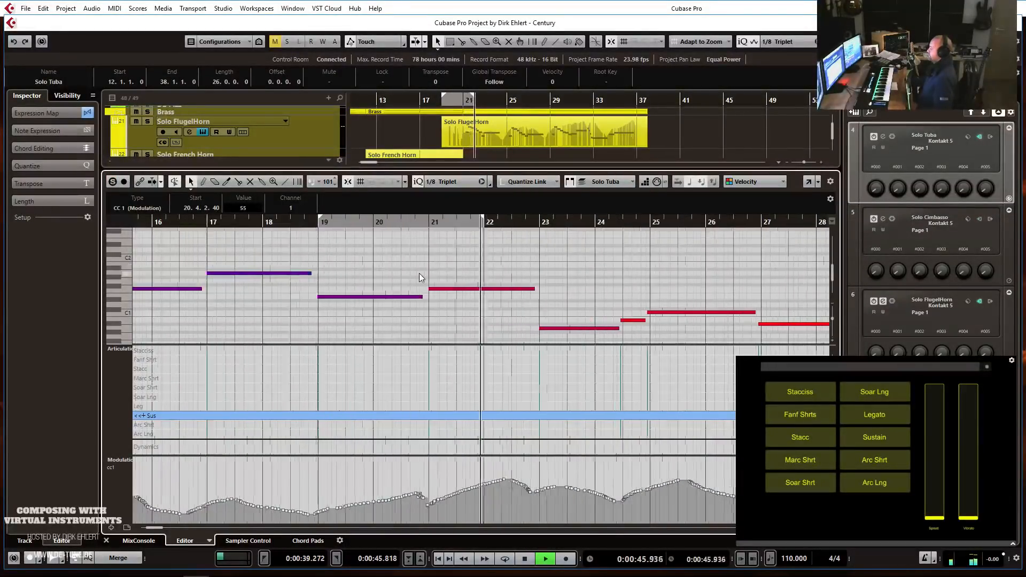
scroll(425, 275, down, 1)
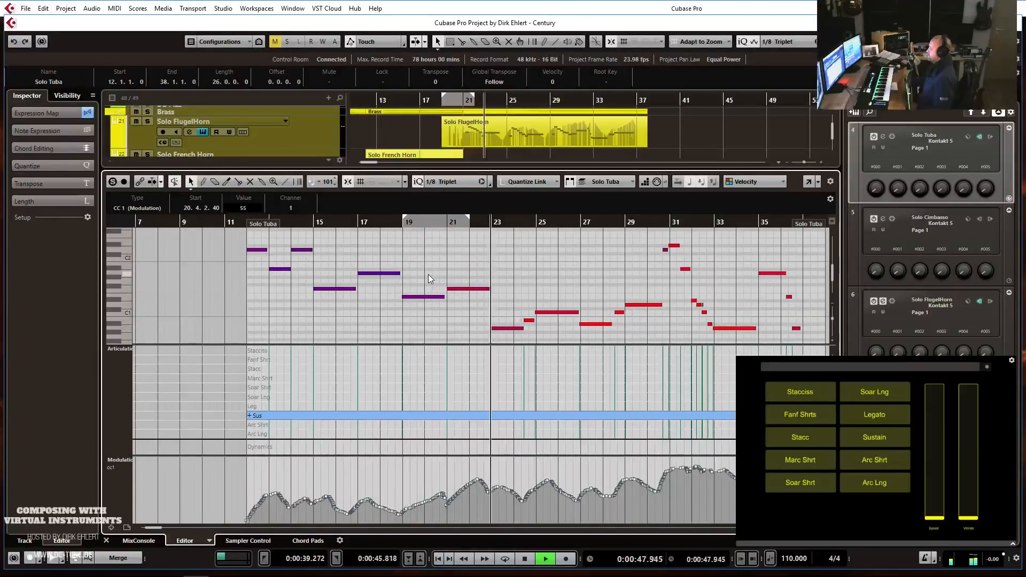
scroll(463, 275, up, 1)
scroll(463, 274, up, 3)
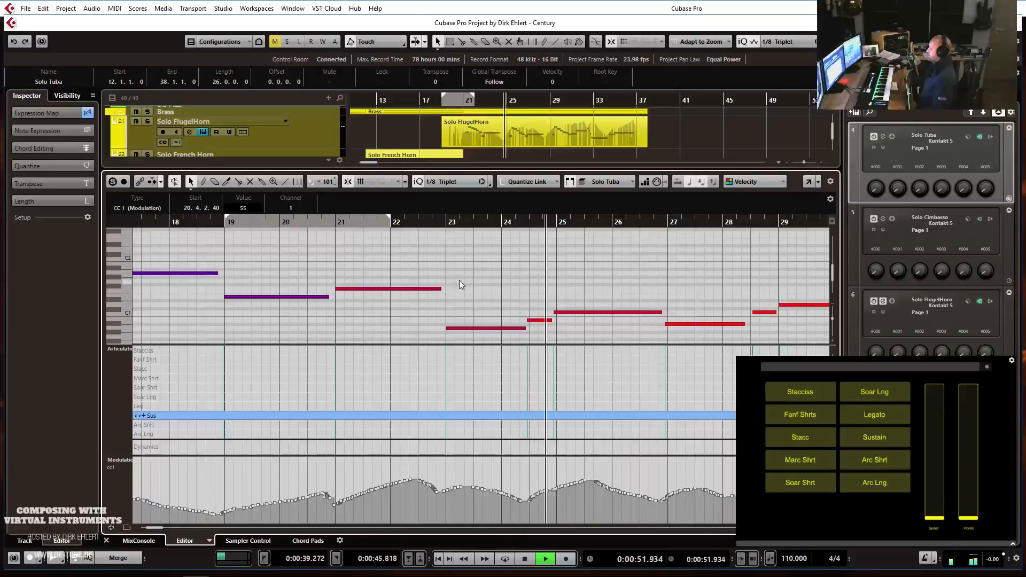
scroll(457, 280, down, 2)
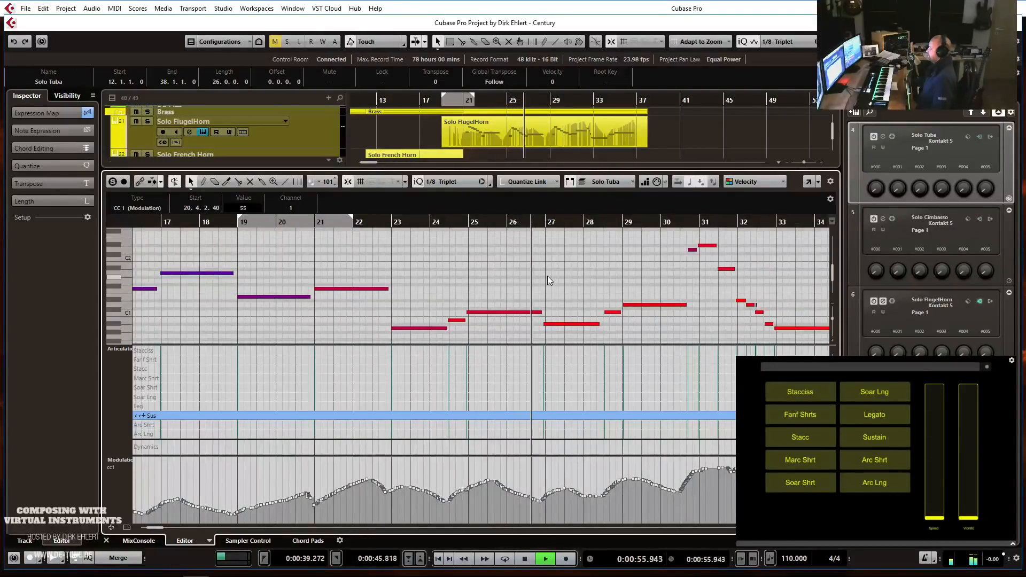
scroll(547, 275, up, 1)
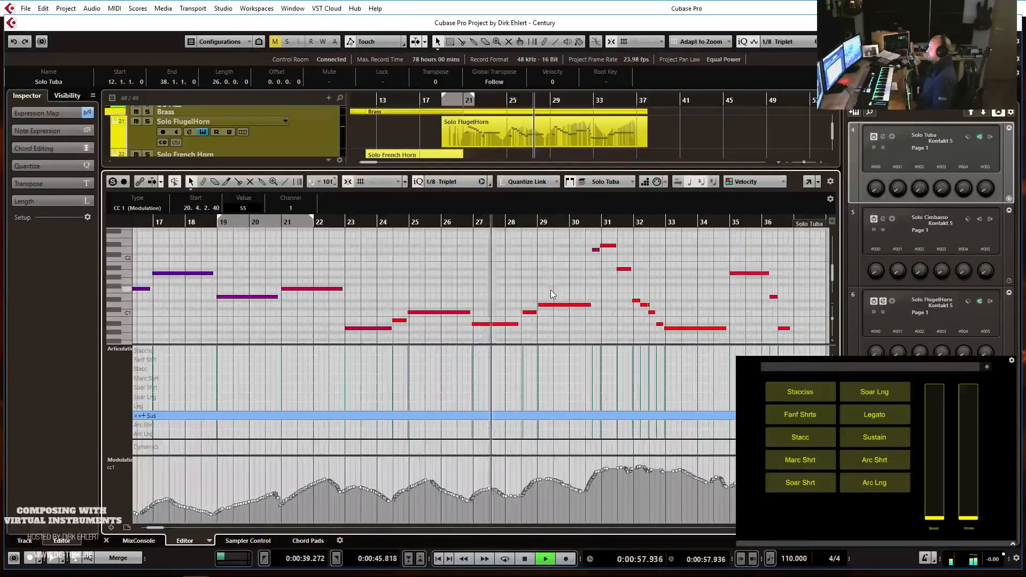
scroll(550, 290, up, 1)
scroll(555, 295, up, 2)
Move the short C1 note before bar 29 to start at 28.2.4.61 and nudge the long bar 29 note slightly earlier.
key(space)
click(529, 313)
drag(527, 314, 524, 314)
key(space)
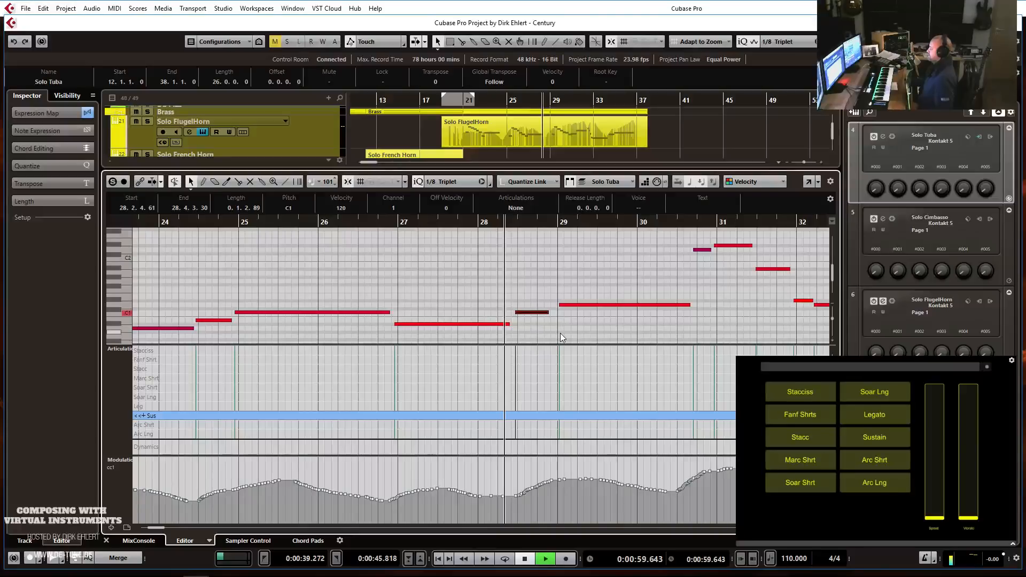
drag(582, 306, 578, 306)
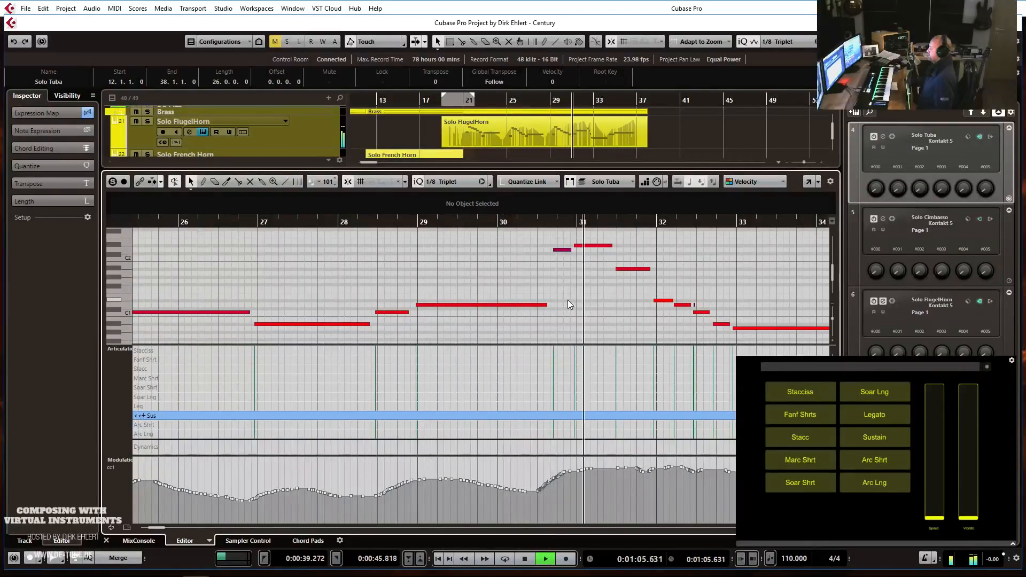
Retime the bar 31 descending notes, making D#1 span 31.3.1.0 to 31.4.4.56 and shortening the two before it, with D#2 ending at 31.1.4.58.
key(space)
key(h)
drag(409, 269, 383, 273)
mouse_move(463, 302)
mouse_down()
mouse_move(412, 302)
mouse_move(447, 304)
mouse_up()
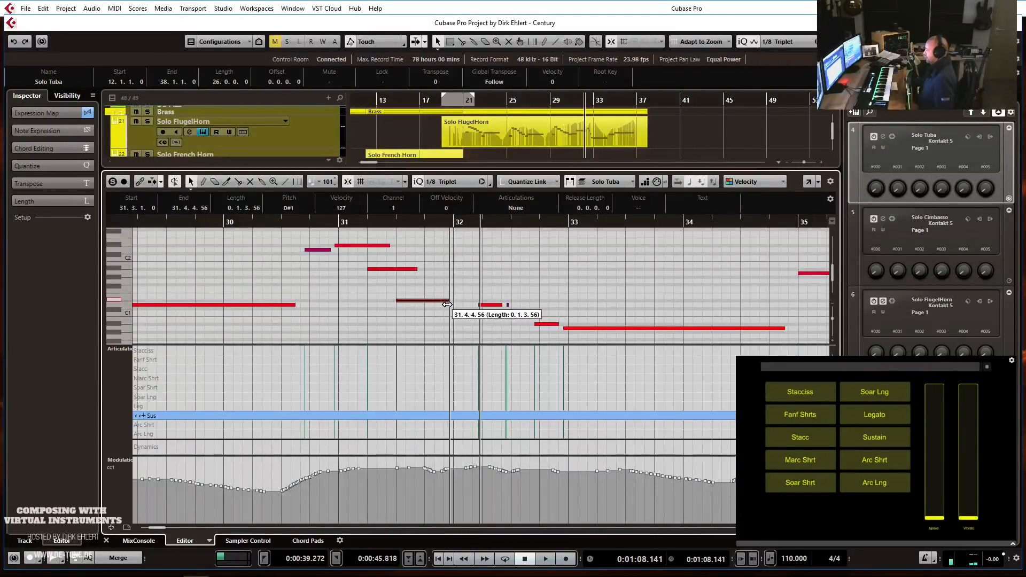
drag(415, 269, 364, 246)
Play the tuba run from bar 30 into bar 32 and delete the tiny stray note in bar 32.
click(263, 223)
key(space)
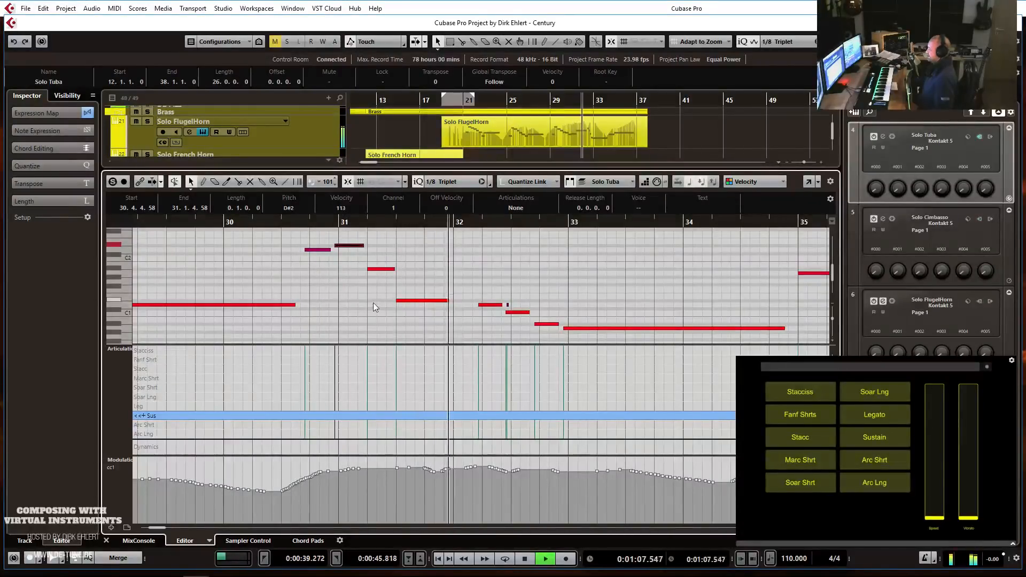
key(space)
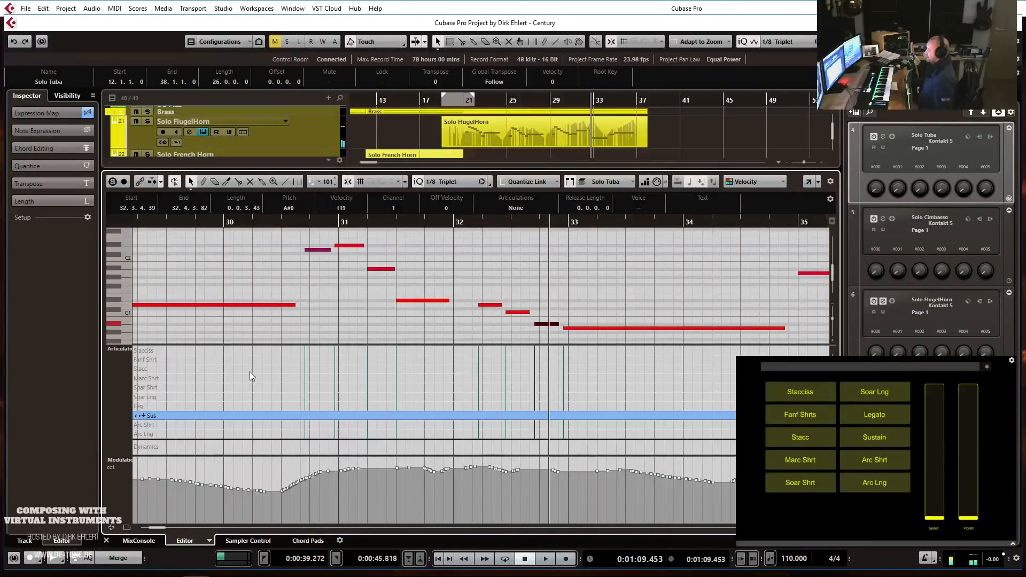
Set the Stacc articulation from 32.1.1.0 and insert a short D#1 note at the same position.
click(458, 367)
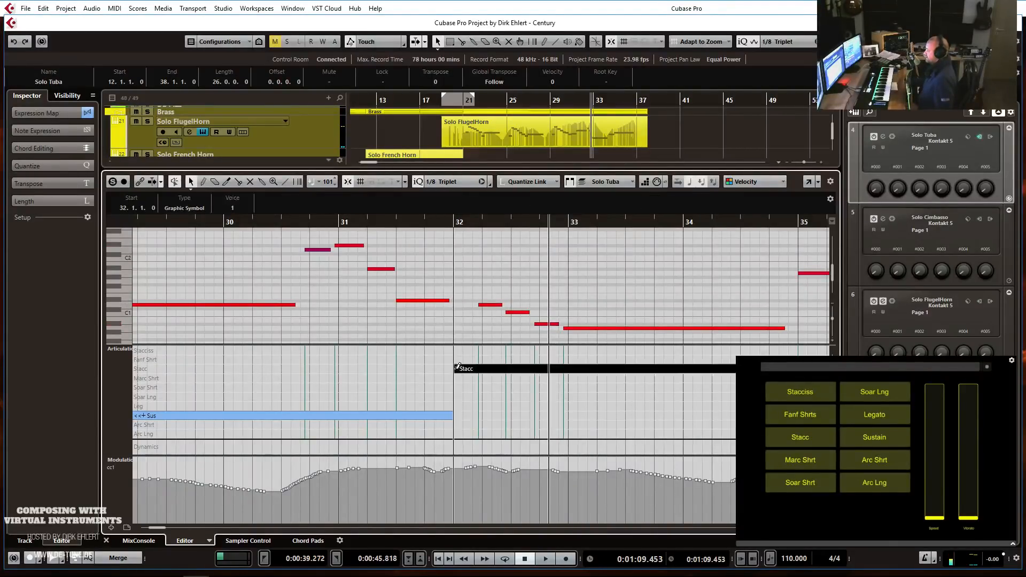
click(459, 300)
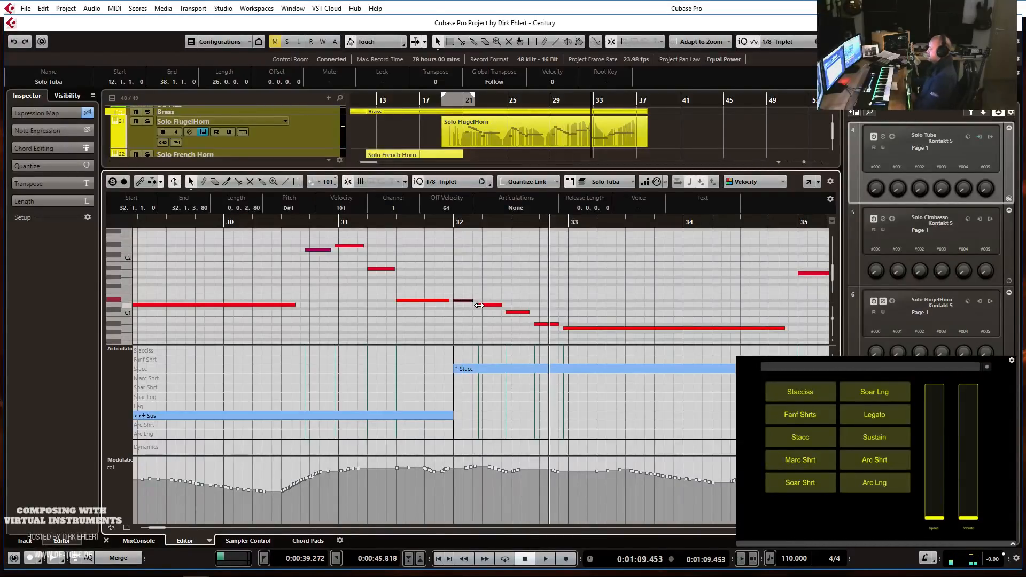
Shift the late bar 32 notes and the long bar 33 note slightly later, and start the Sus articulation just before bar 33.
drag(505, 312, 582, 329)
click(573, 415)
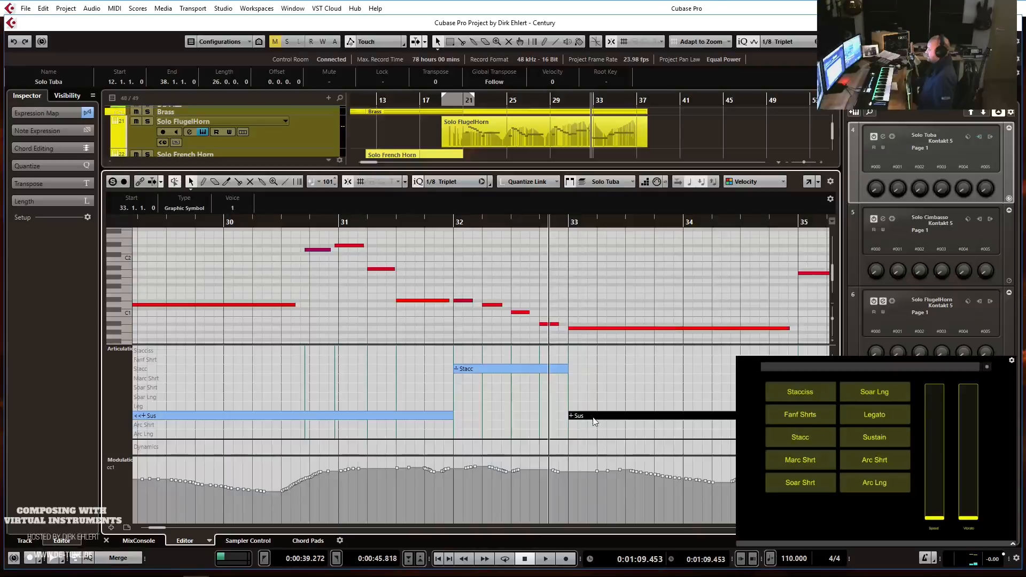
drag(581, 423, 576, 422)
Solo the tuba part and play its run from bar 30 into bar 33.
key(s)
click(303, 229)
click(300, 222)
key(space)
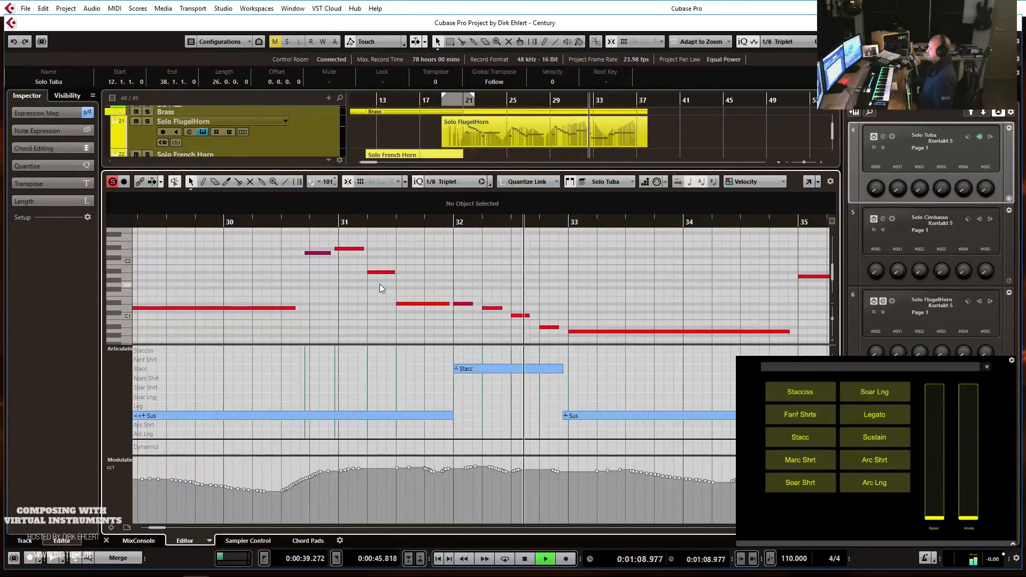
key(space)
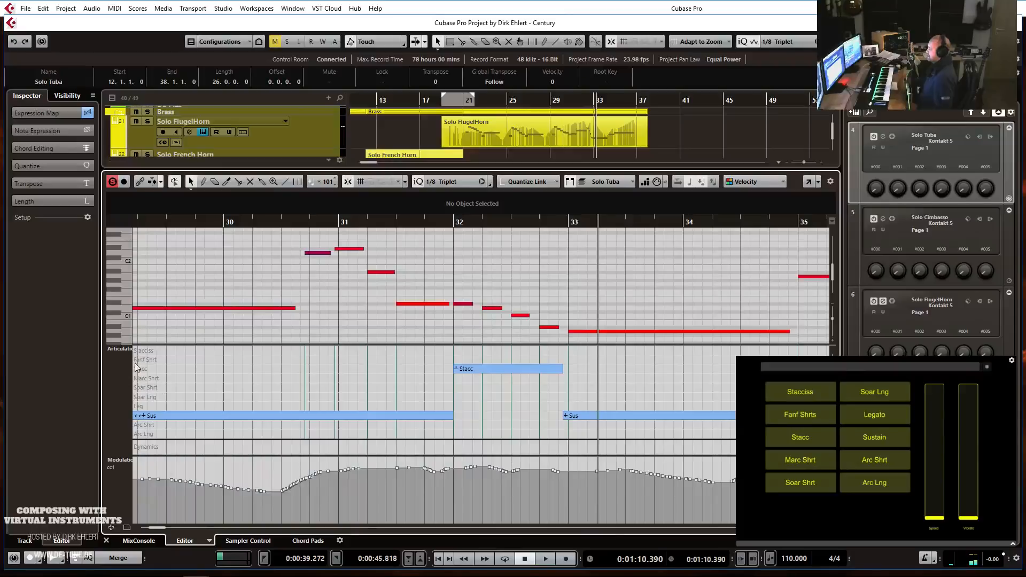
Show note velocities in place of the articulations, lower the velocities of the last two short bar 32 notes and replay the run.
click(123, 350)
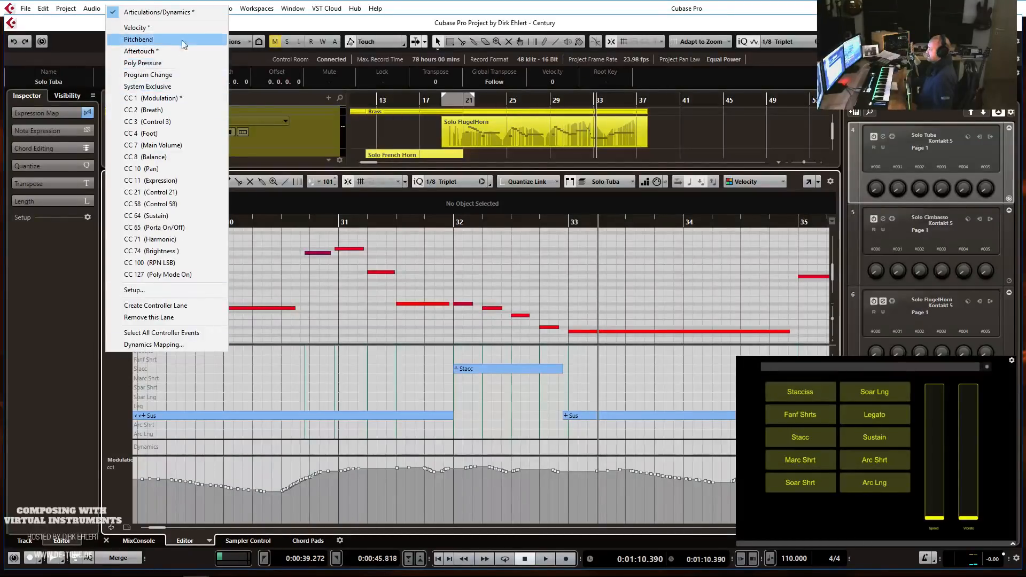
click(174, 28)
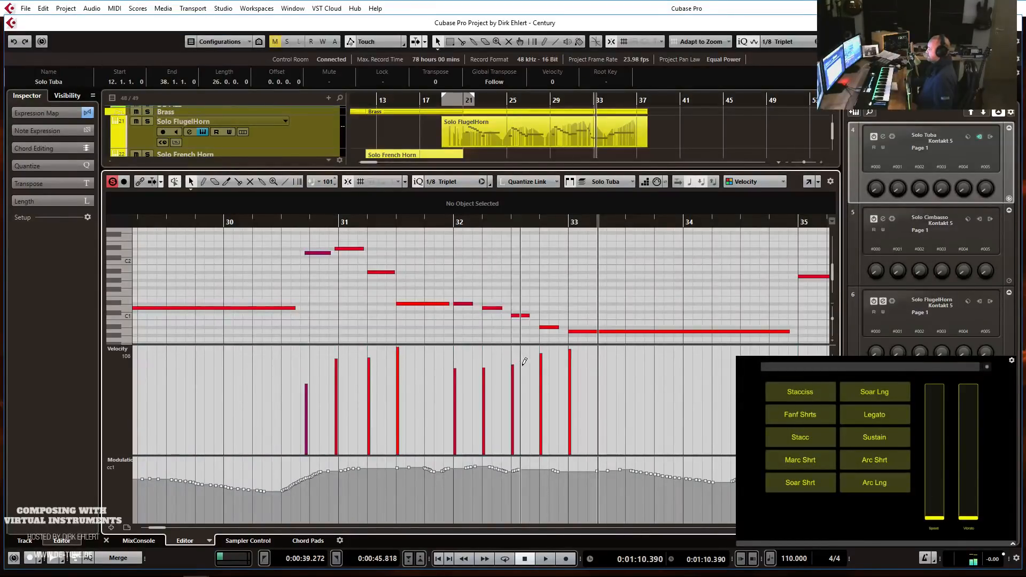
click(290, 222)
key(space)
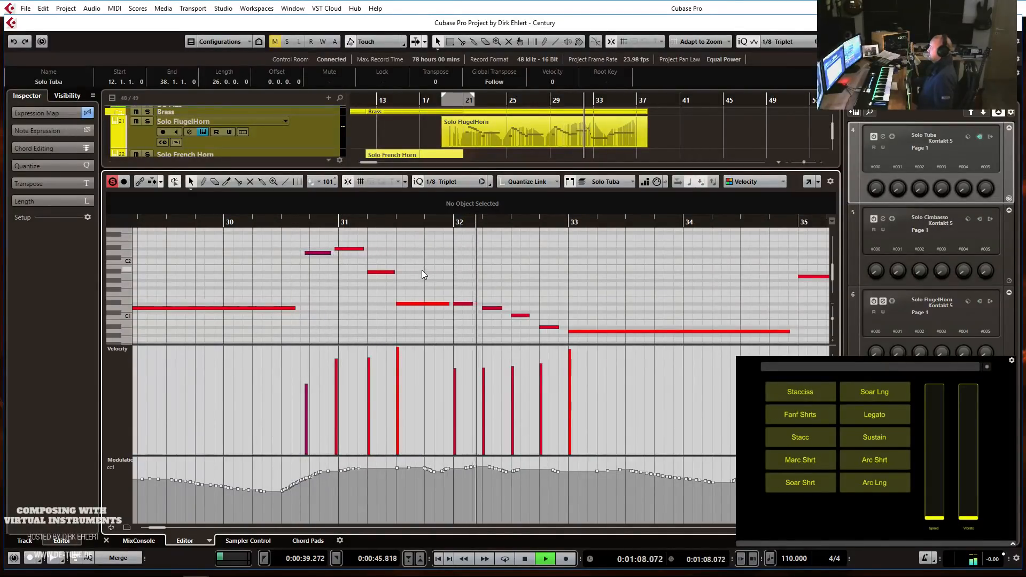
key(space)
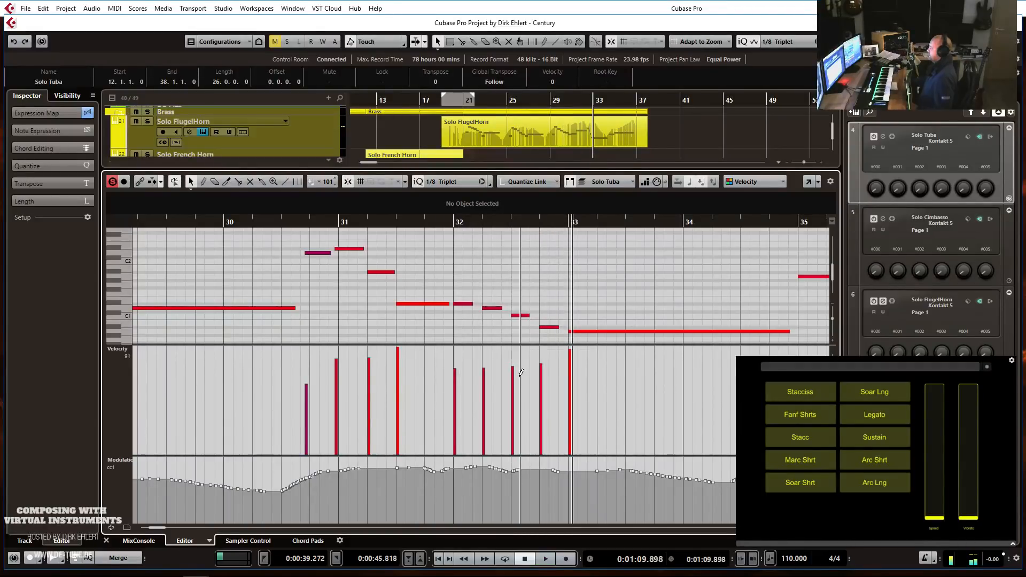
click(430, 222)
key(space)
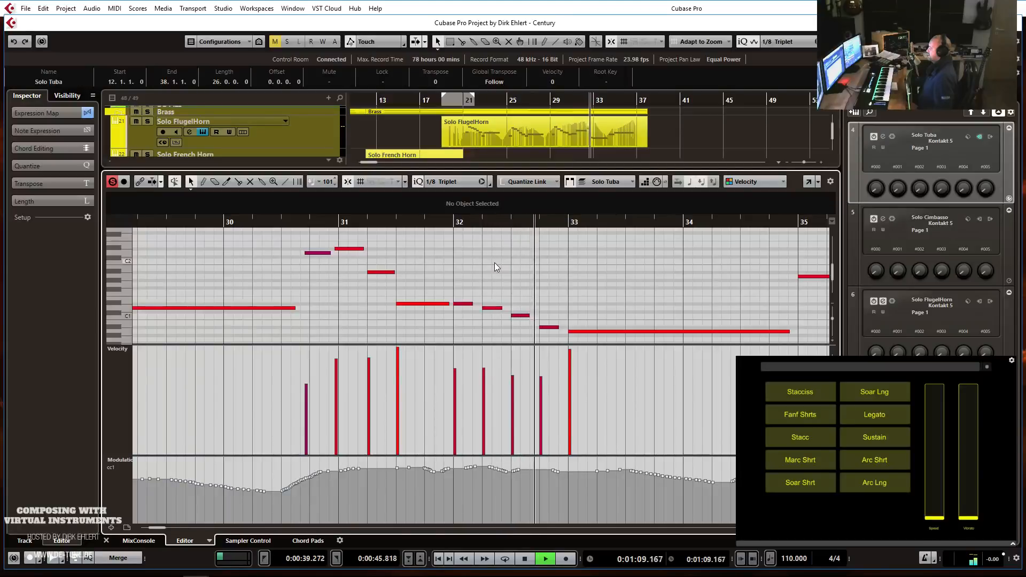
key(space)
Return to the arrangement and play it from before bar 27 into bar 36.
key(ctrl+e)
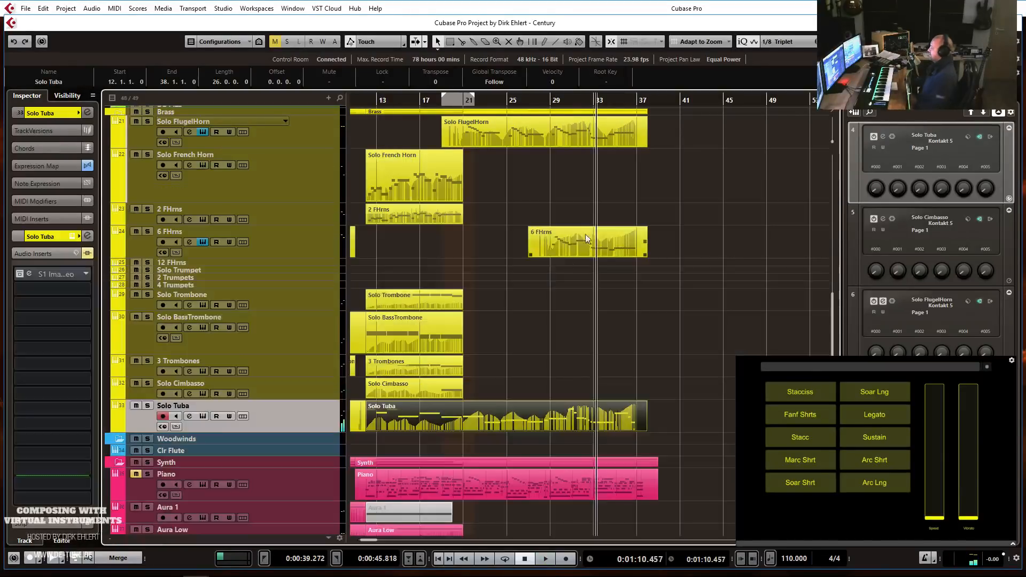
click(527, 103)
key(space)
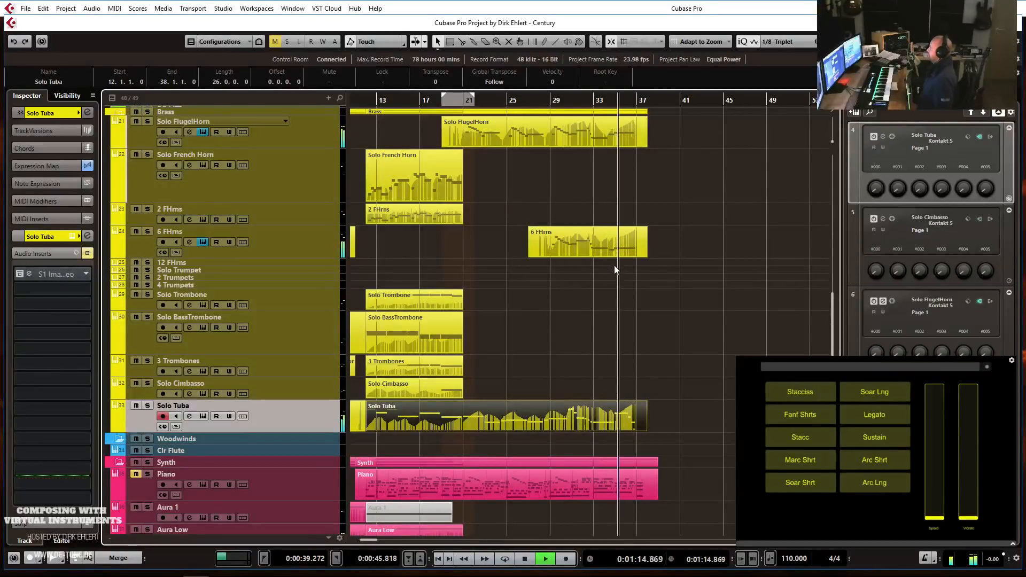
key(space)
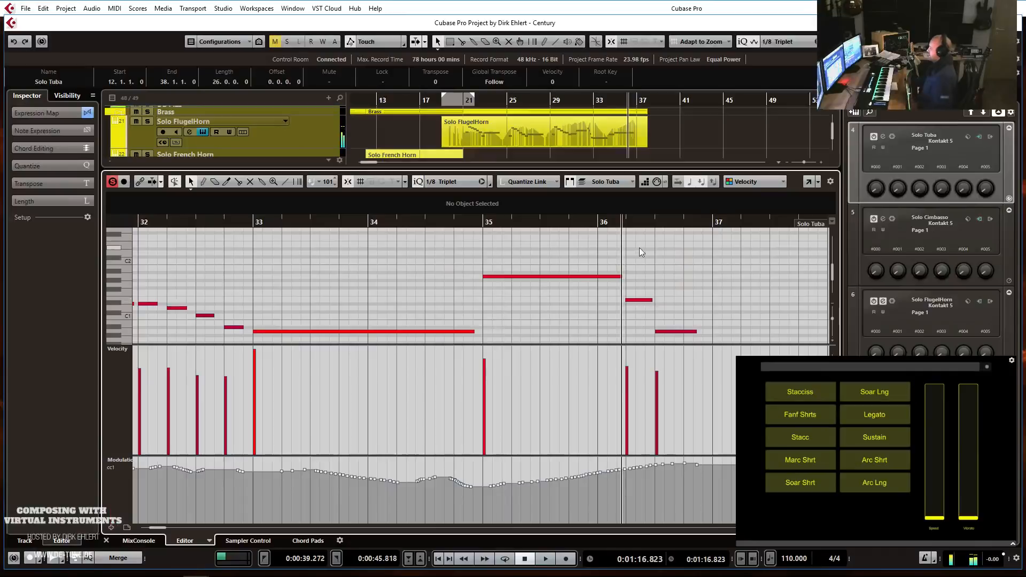
Reopen the Solo Tuba part, lower the long bar 35 note an octave to A0 and extend the final note to 36.4.4.54.
double_click(626, 414)
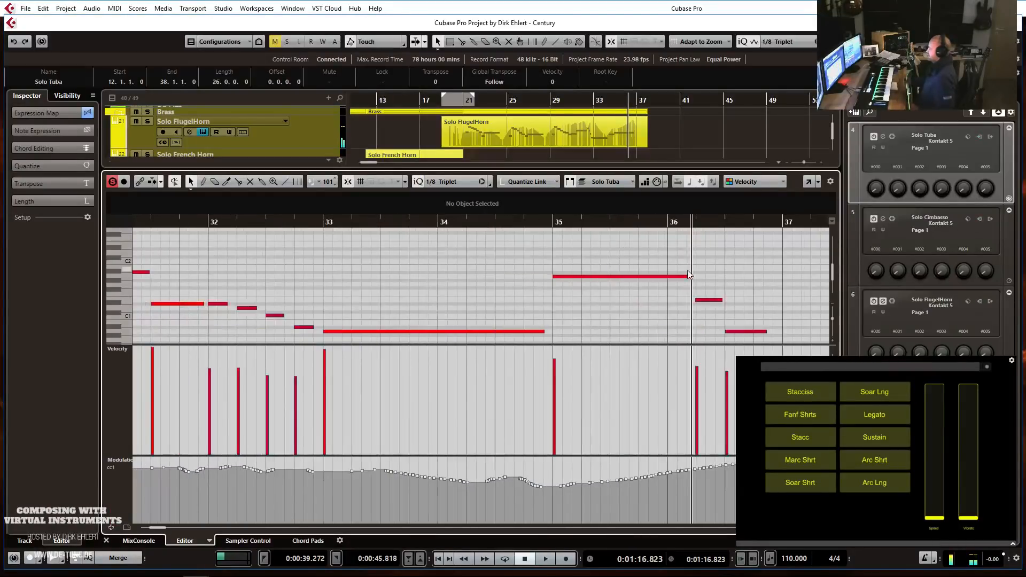
key(g)
key(g)
key(g)
scroll(536, 273, down, 1)
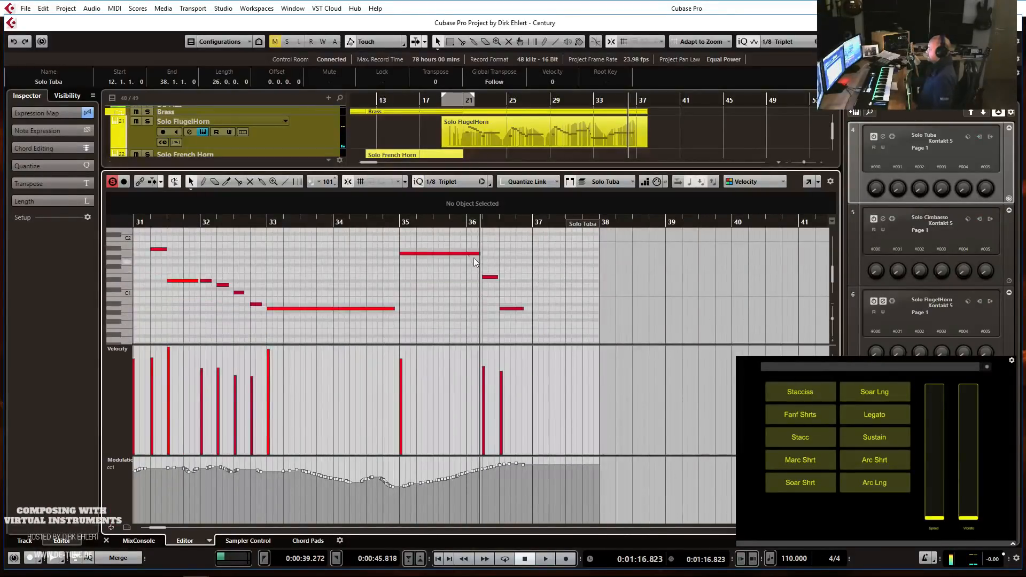
click(456, 254)
key(shift+Down)
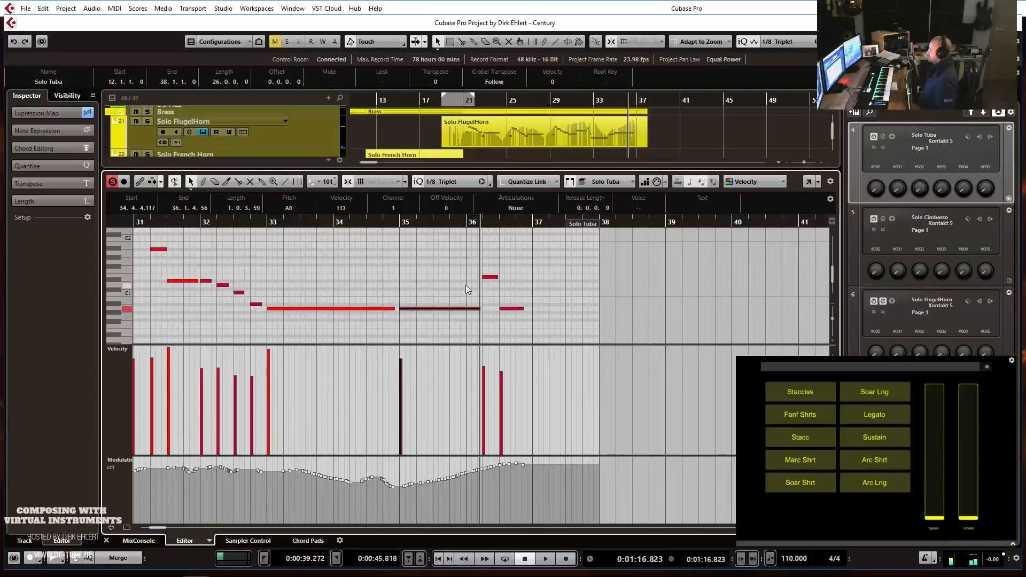
drag(520, 310, 530, 310)
Raise the short bar 36 note to A1 and play the tuba ending from just before bar 35.
click(392, 226)
key(space)
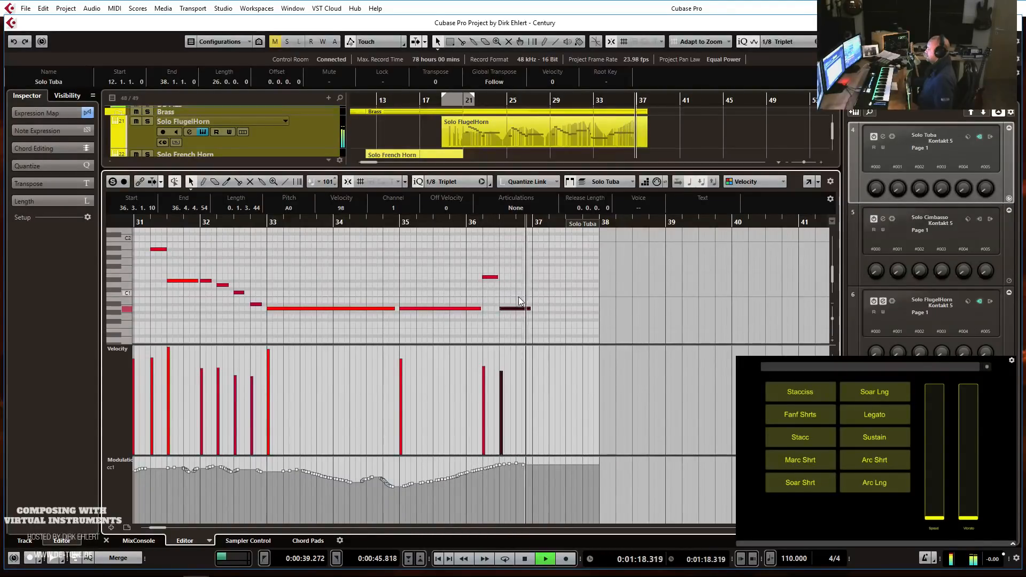
key(space)
key(space)
drag(493, 277, 493, 256)
key(space)
click(394, 222)
key(space)
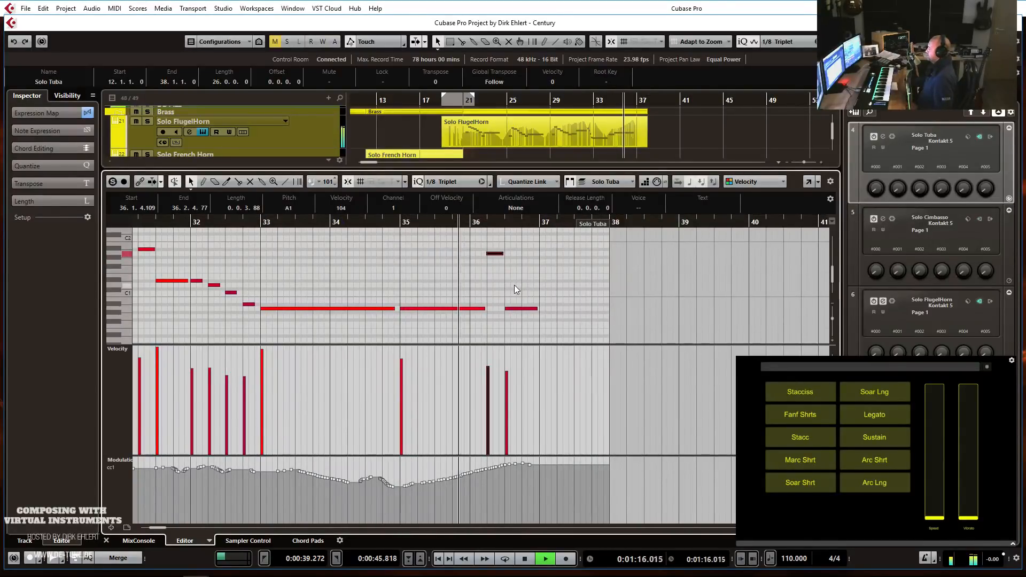
key(space)
Return to the arrangement, select the 3 Trombones track and play the passage from bar 21 to work out its part.
key(ctrl+alt+e)
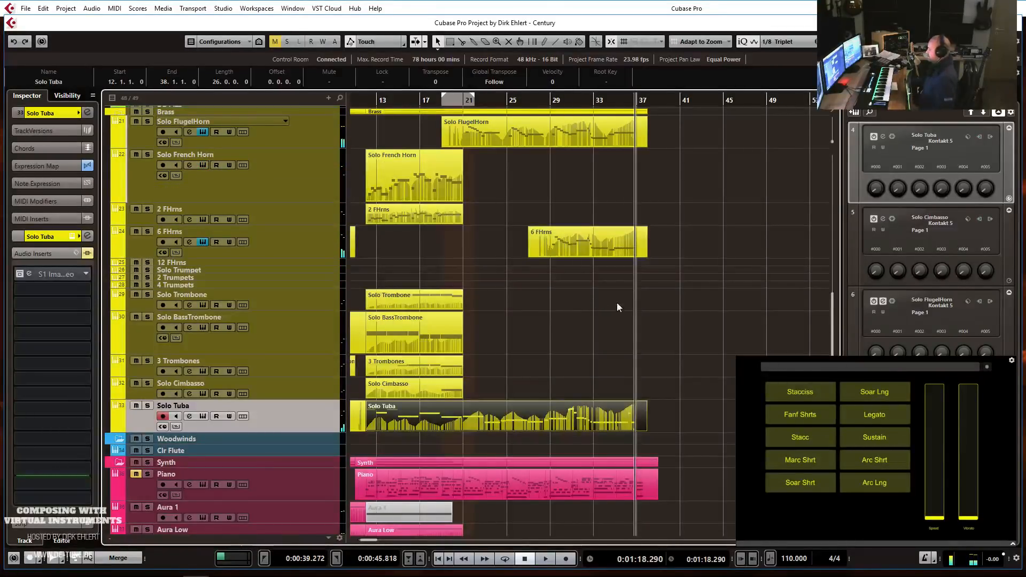
click(310, 369)
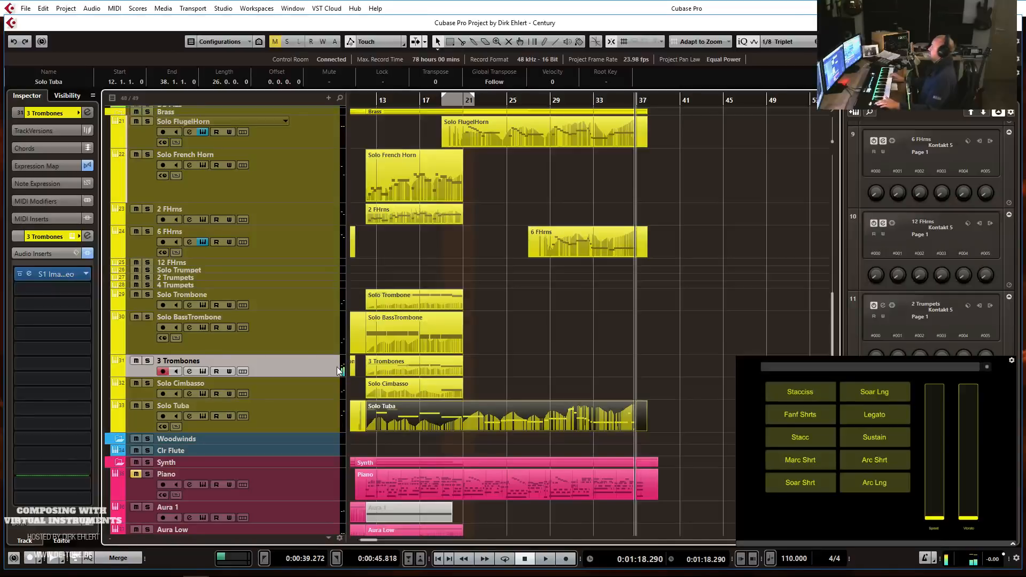
key(space)
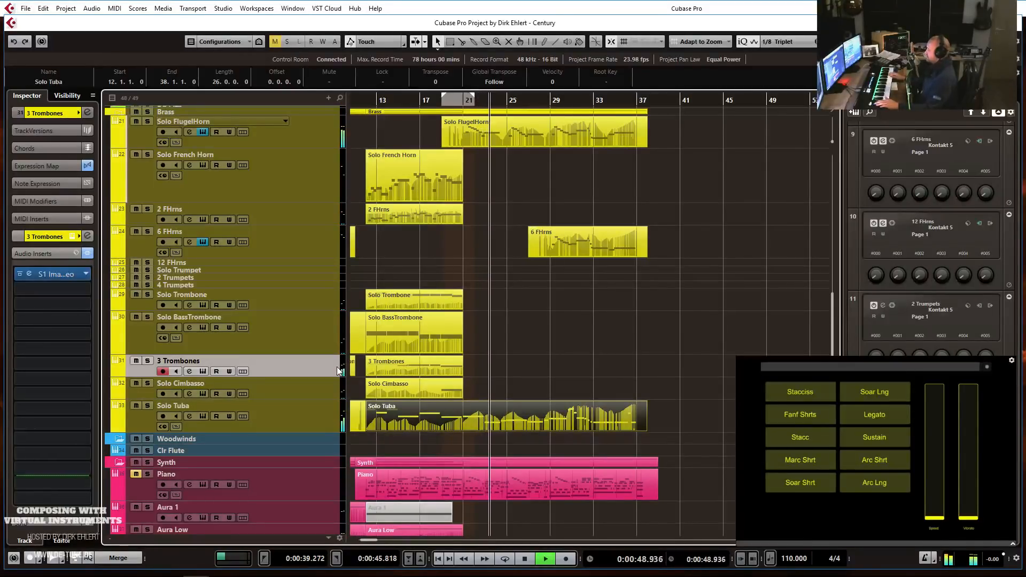
key(space)
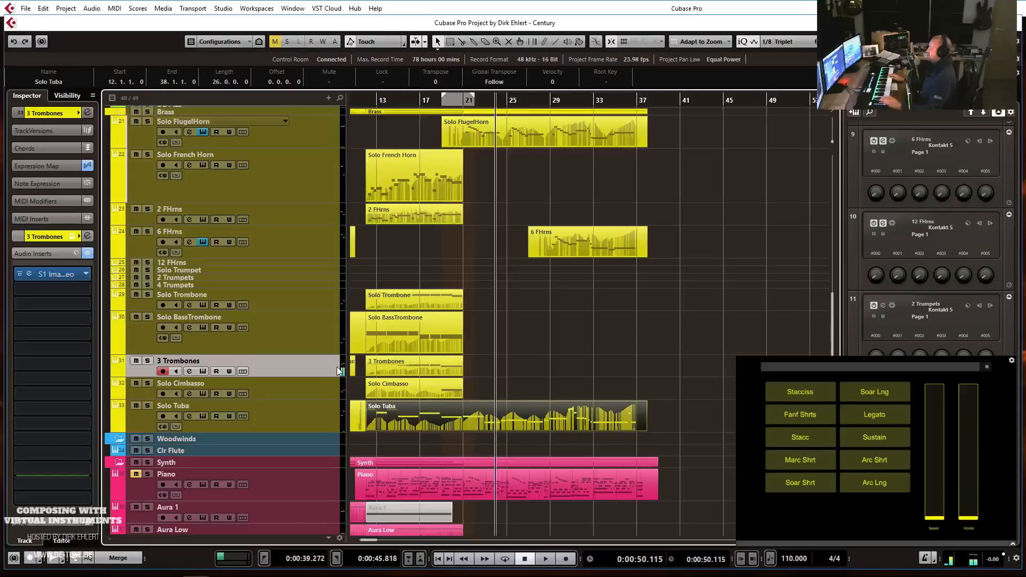
key(space)
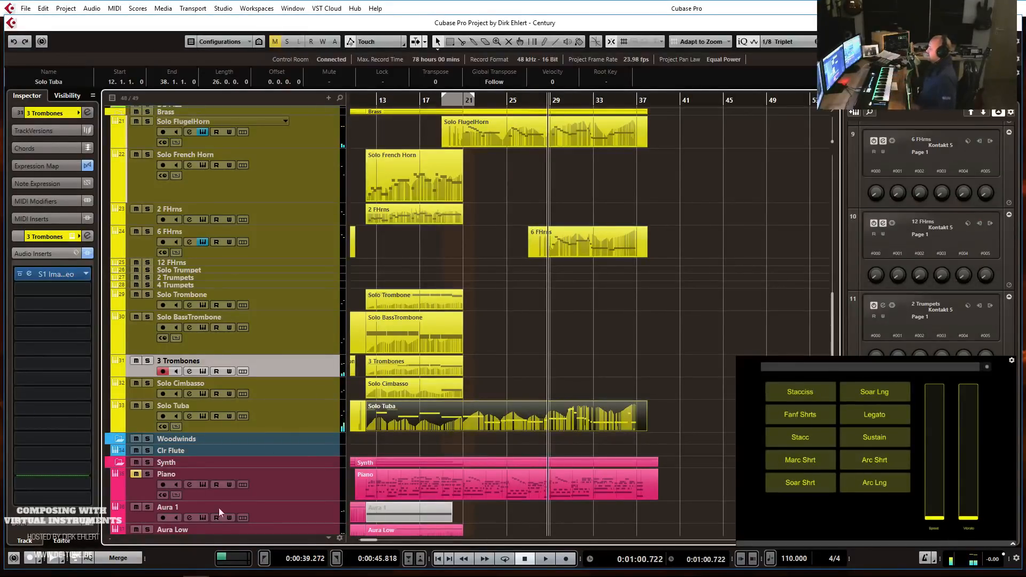
scroll(194, 312, down, 3)
key(space)
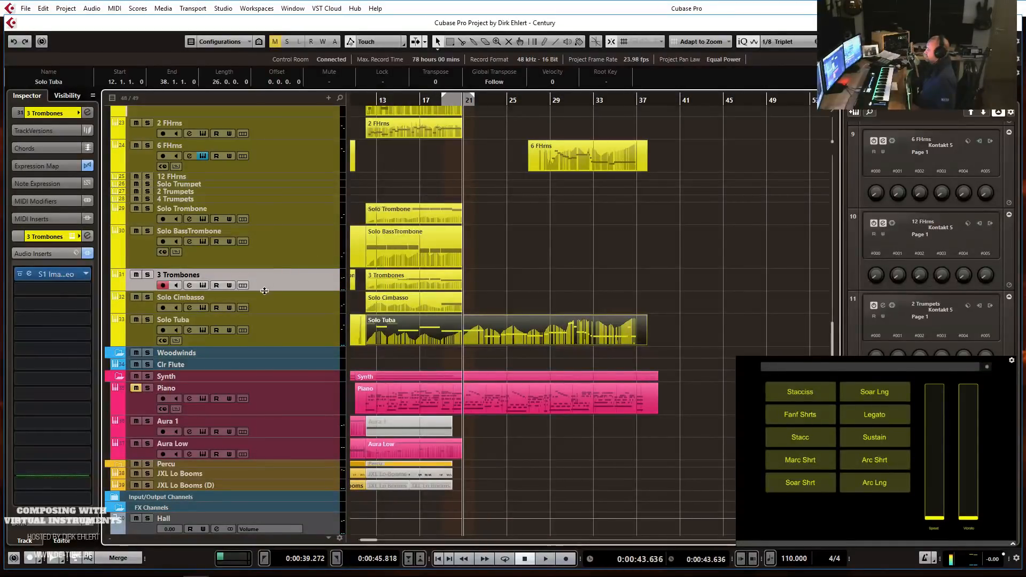
Enlarge the 3 Trombones and Solo Trumpet tracks, select Solo Trumpet and switch off its S1 Imager insert.
drag(265, 292, 264, 314)
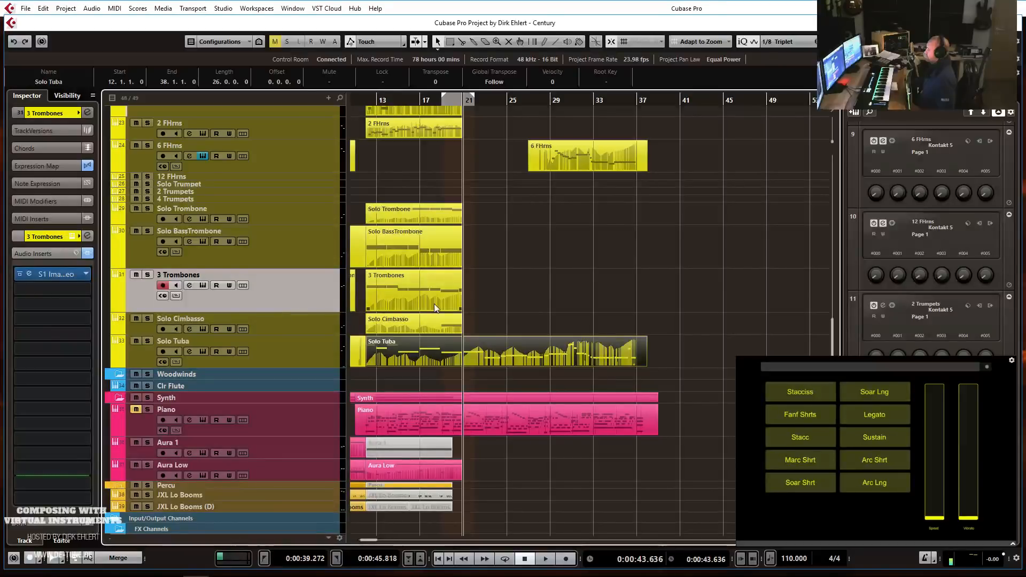
scroll(422, 298, up, 3)
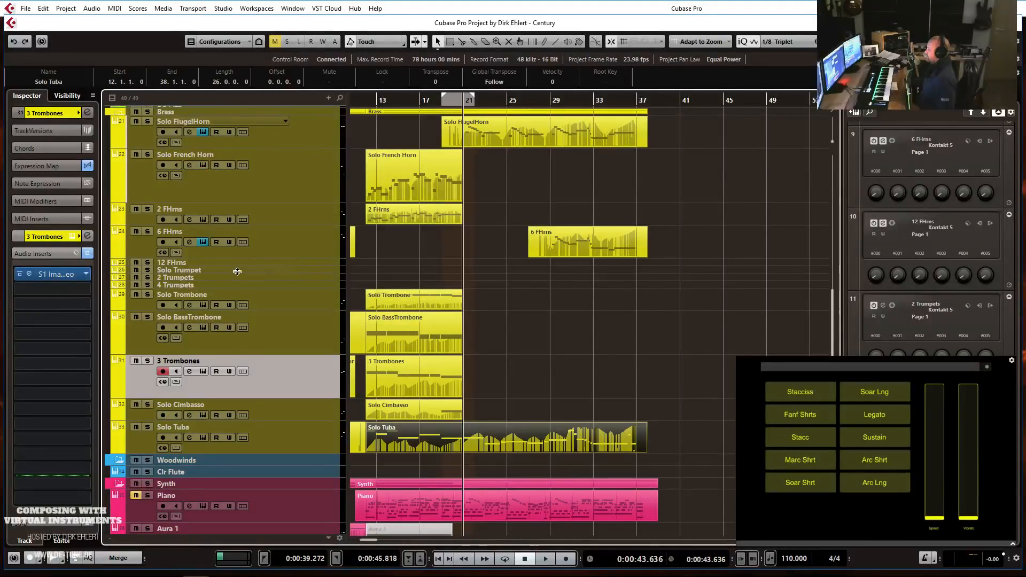
drag(216, 275, 249, 313)
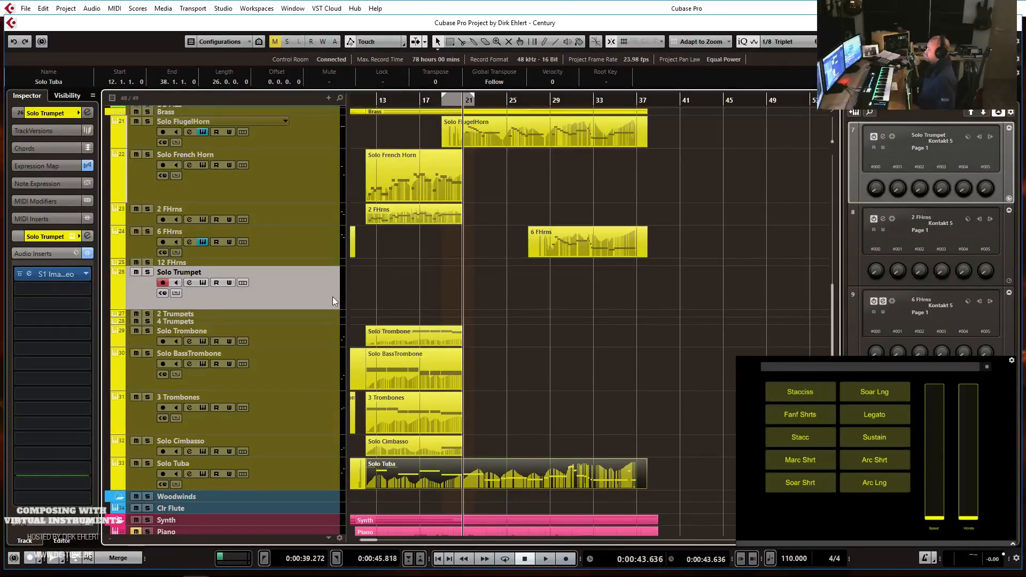
click(19, 274)
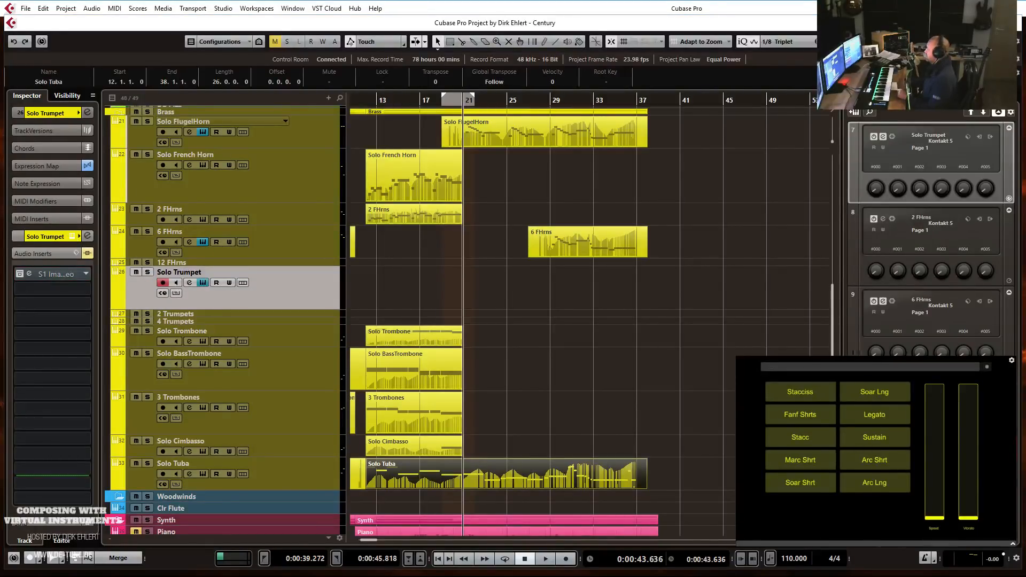
Inspect the Trumpet Basic patch in the Solo Trumpet's Kontakt instrument and close its window.
drag(1025, 5, 221, 4)
click(676, 352)
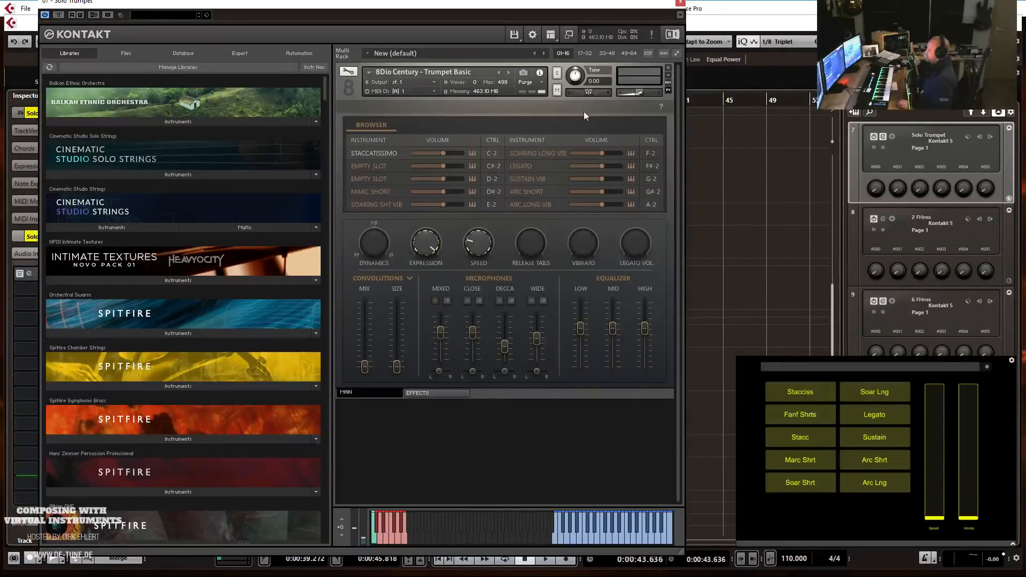
click(681, 3)
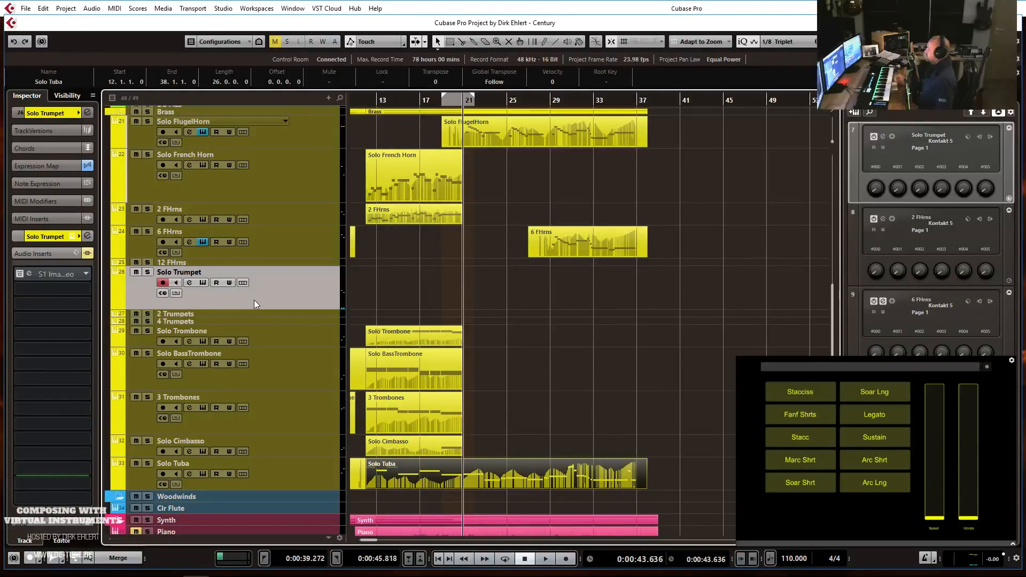
Capture a Solo Trumpet line from bar 21 to bar 29 and review its notes in the editor.
key(space)
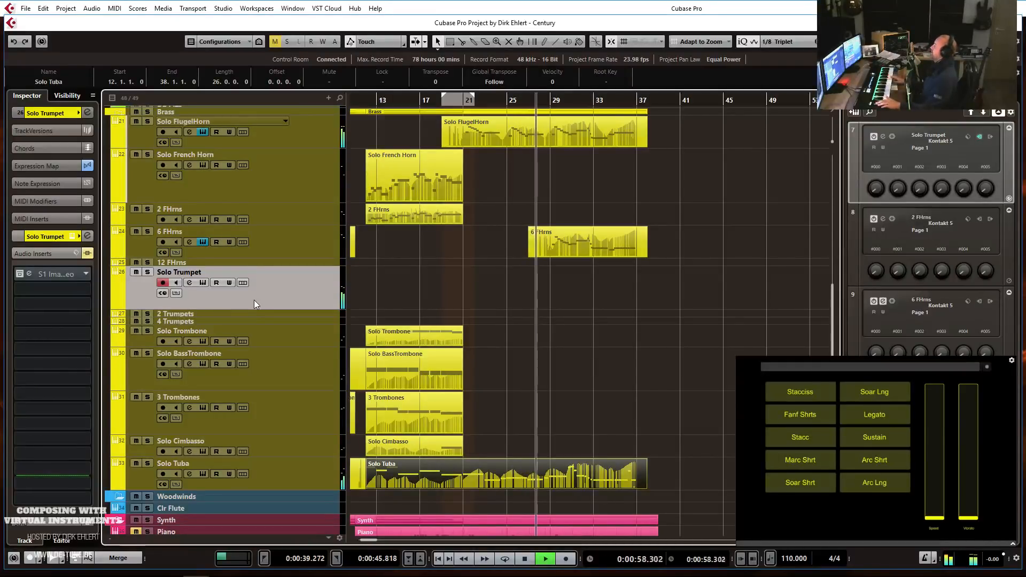
key(space)
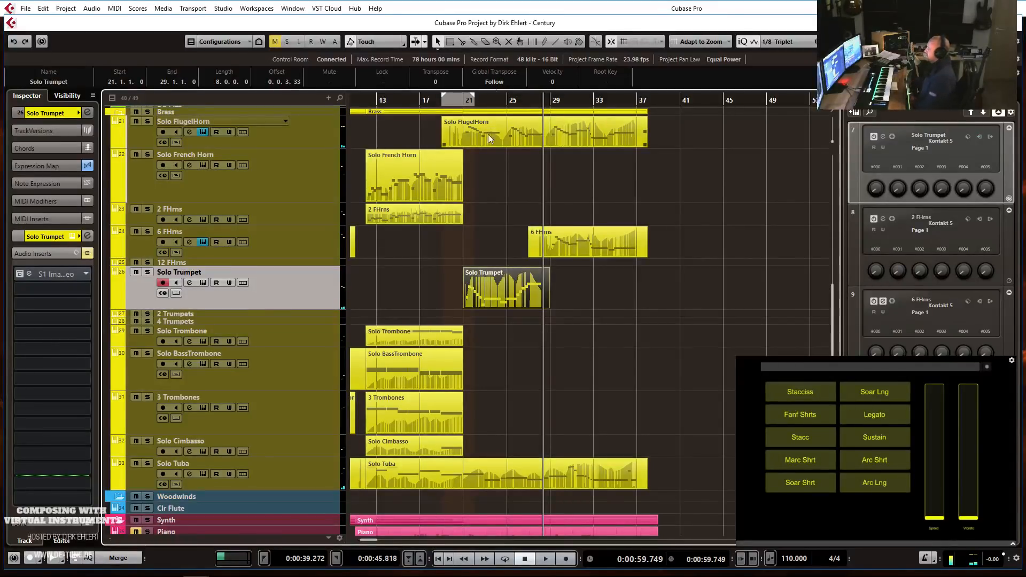
double_click(504, 288)
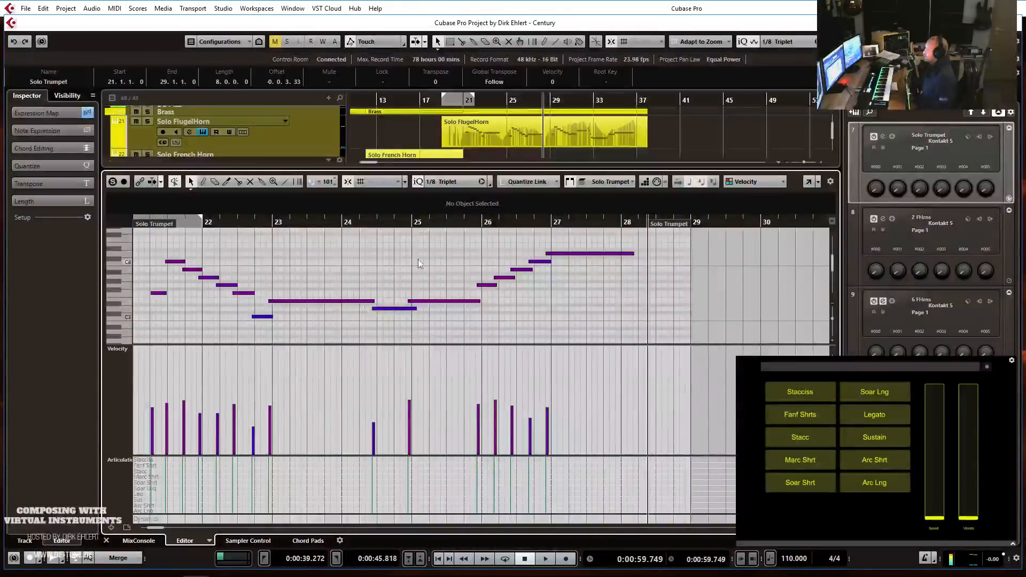
key(ctrl+a)
click(482, 287)
key(Return)
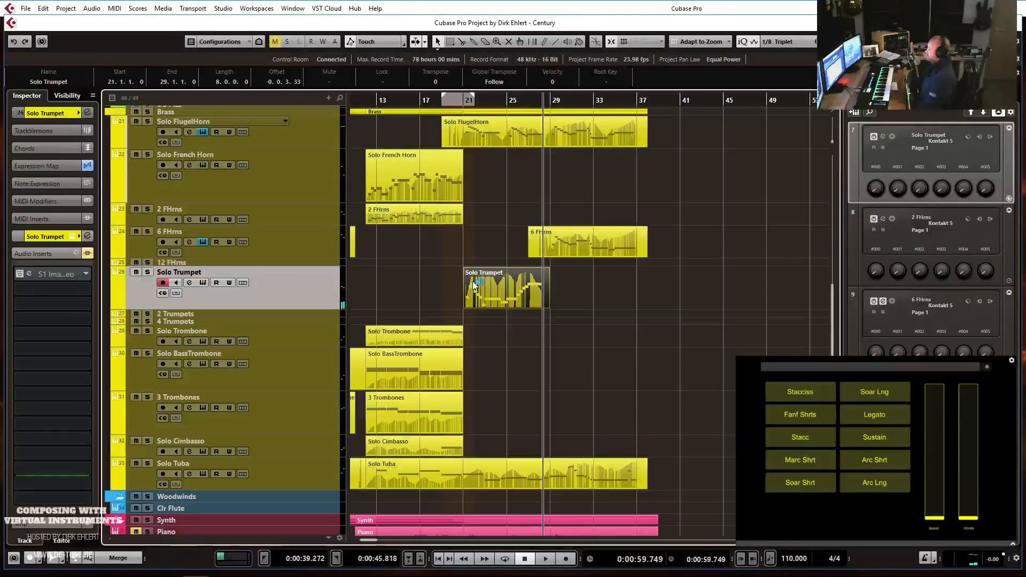
Open the Solo FlugelHorn and Solo Trumpet parts together in the editor, compare their lines during playback from bar 21, and return to the arrangement.
double_click(475, 137)
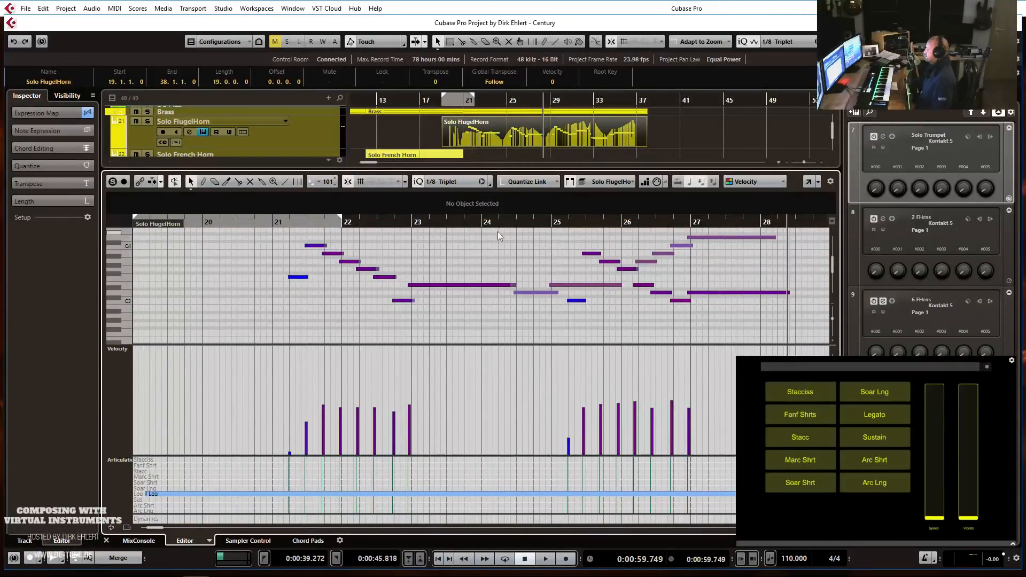
click(279, 221)
key(space)
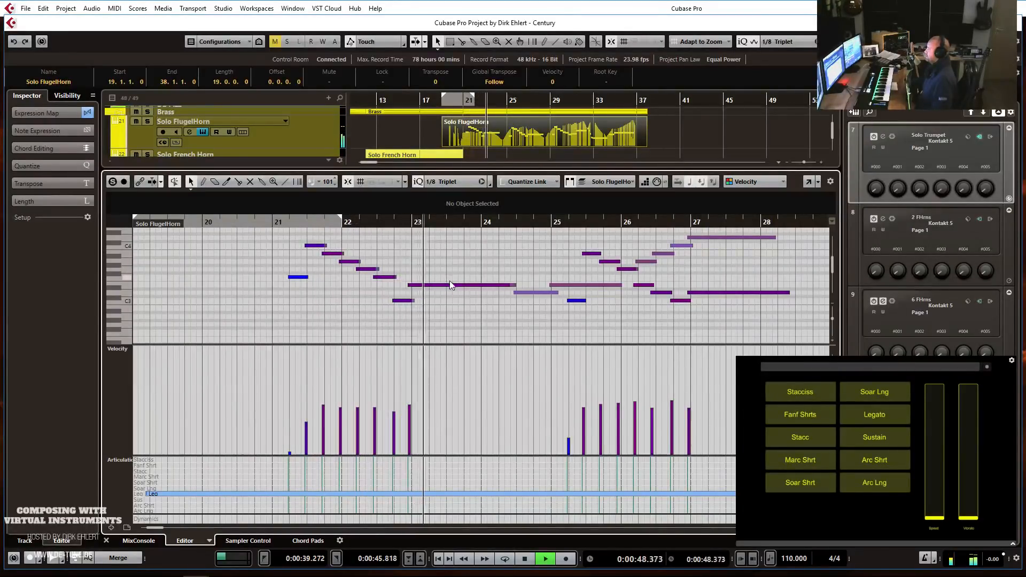
scroll(516, 315, down, 2)
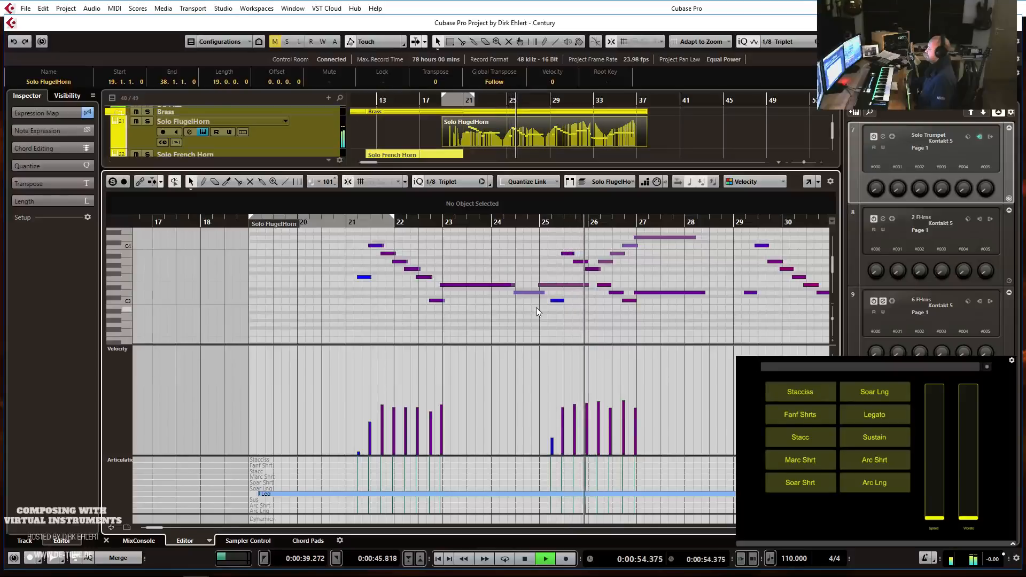
key(h)
key(h)
key(h)
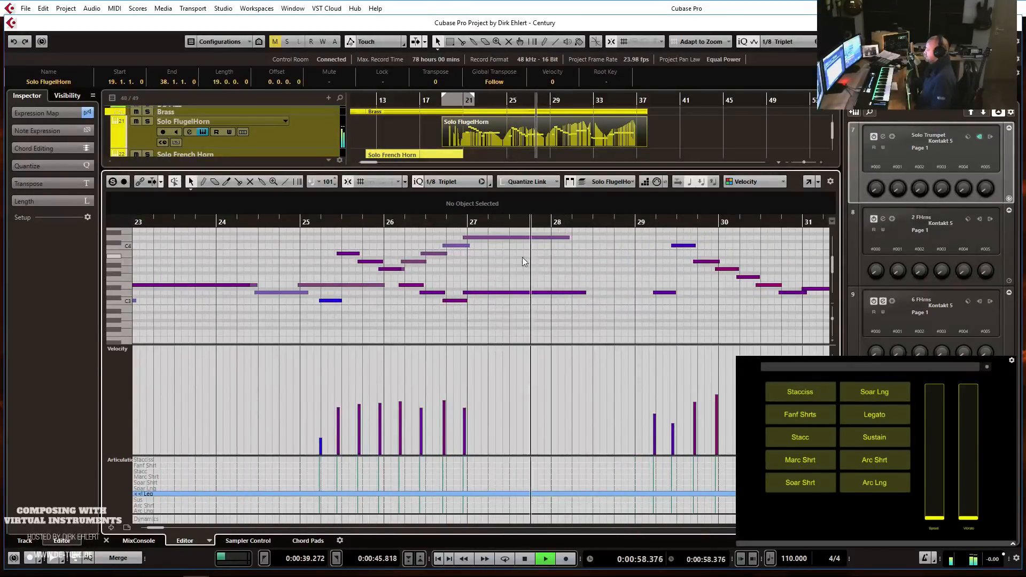
key(g)
key(g)
key(g)
key(g)
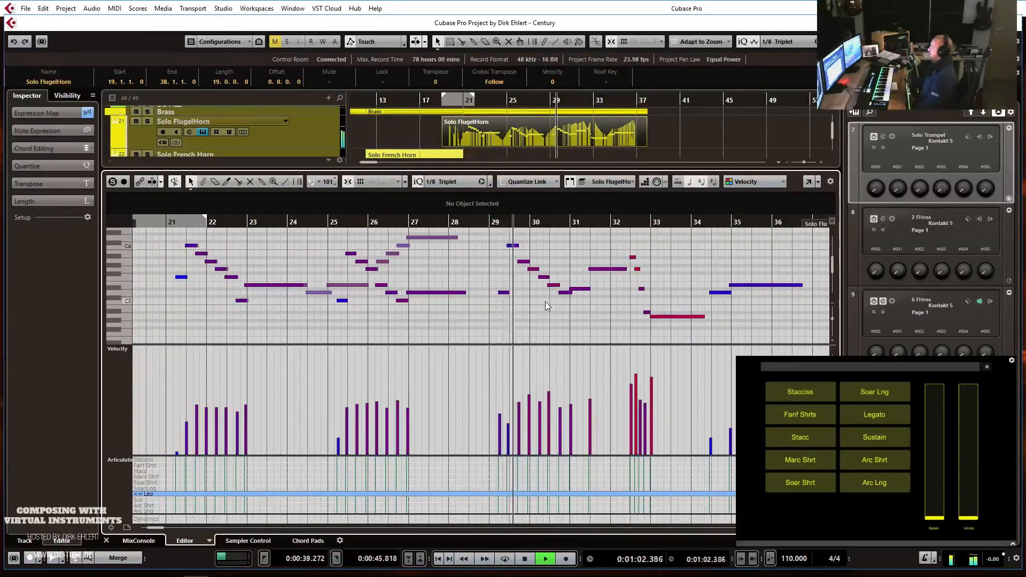
key(Return)
click(610, 289)
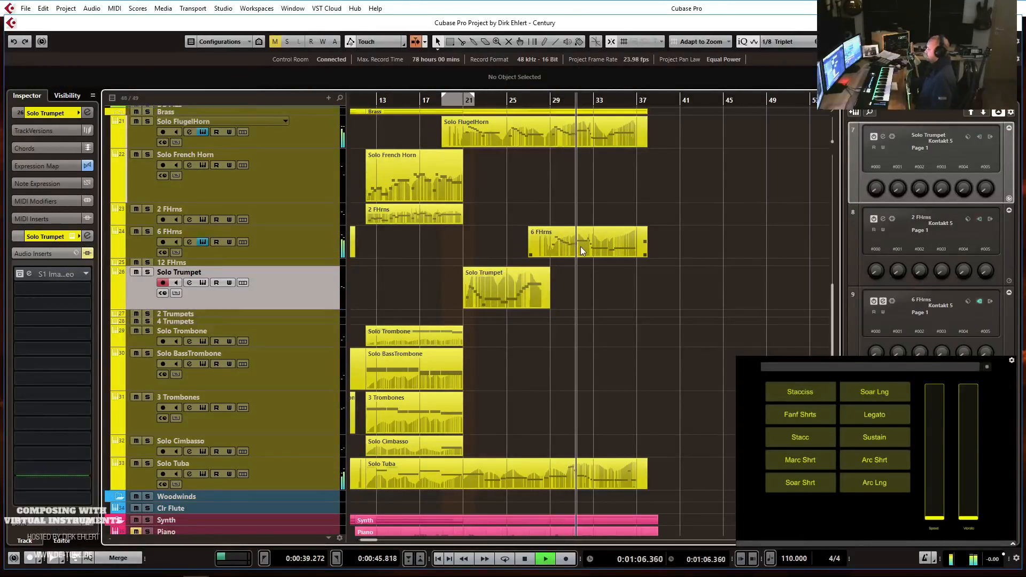
key(space)
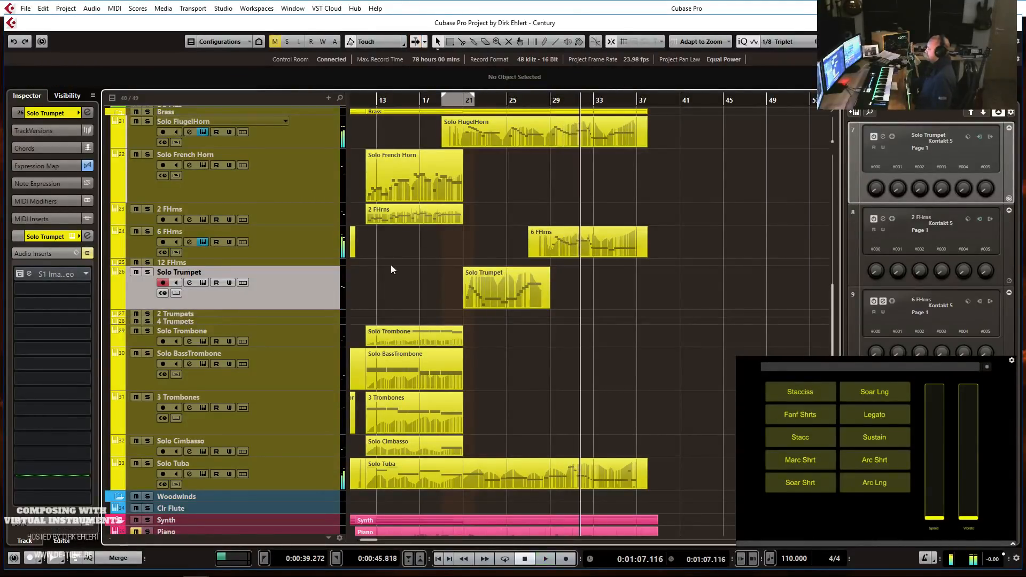
Perform a 3 Trombones line during playback from bar 27 and capture it retrospectively as a part on that track.
click(299, 418)
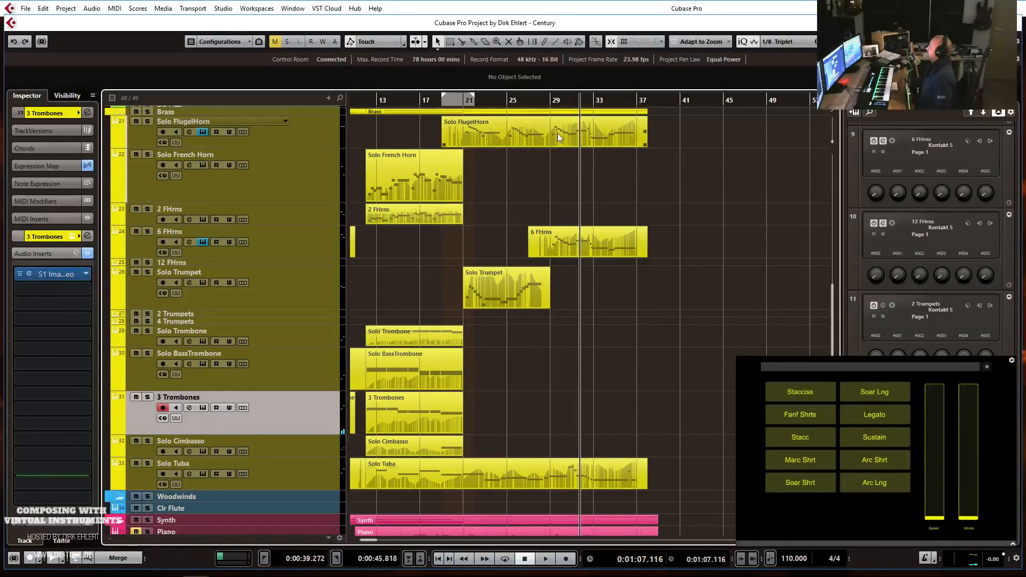
click(528, 101)
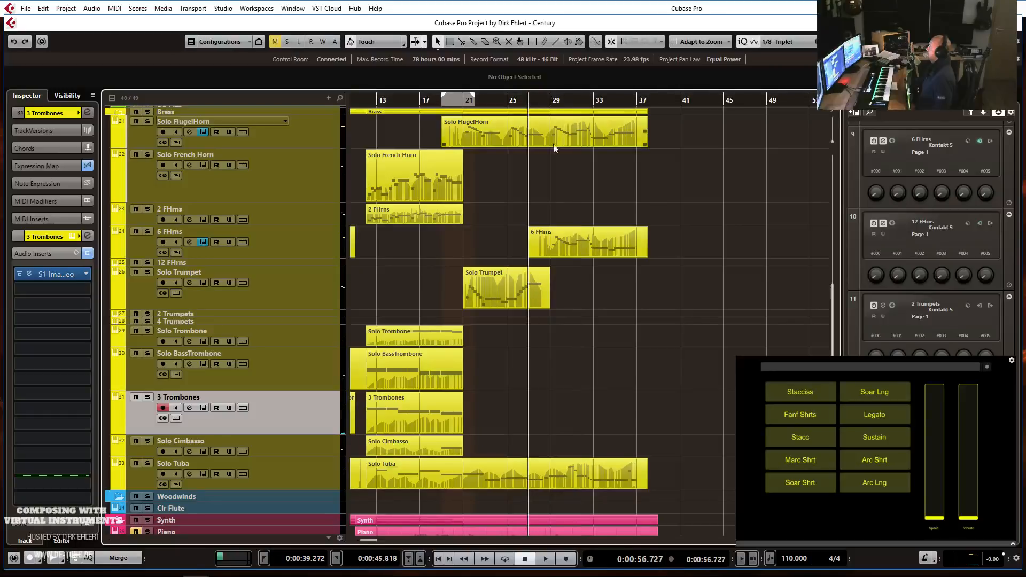
key(space)
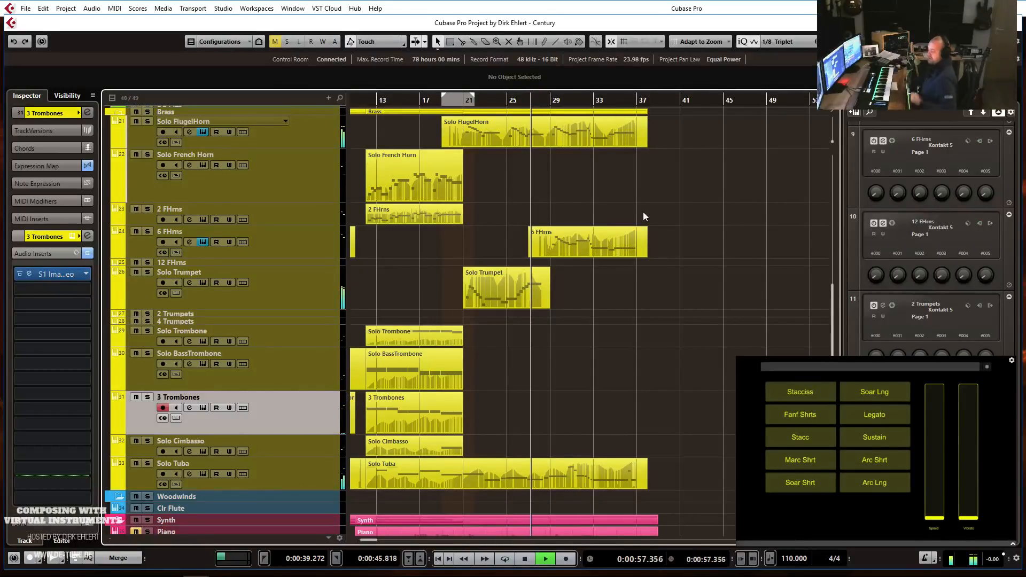
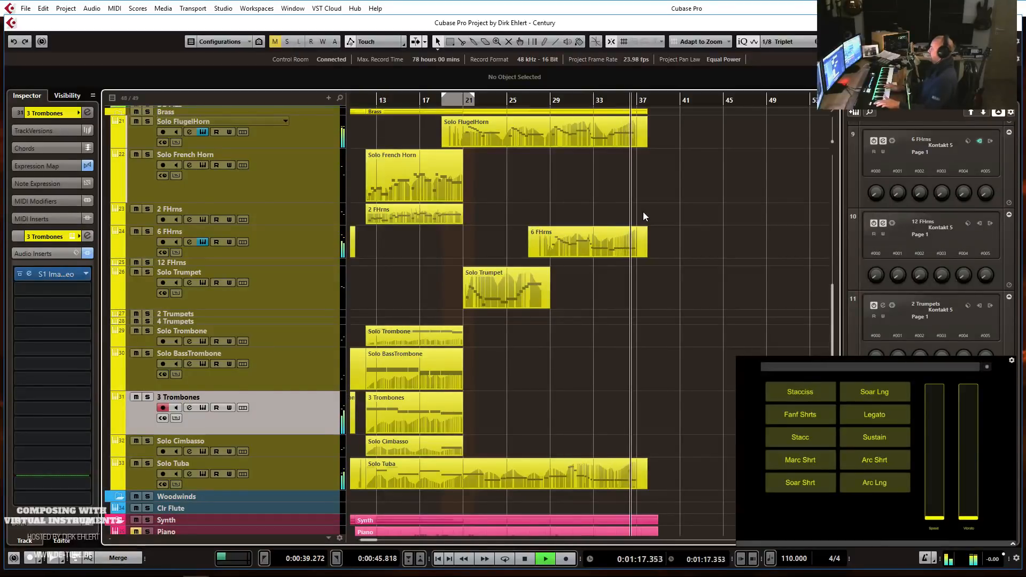
key(space)
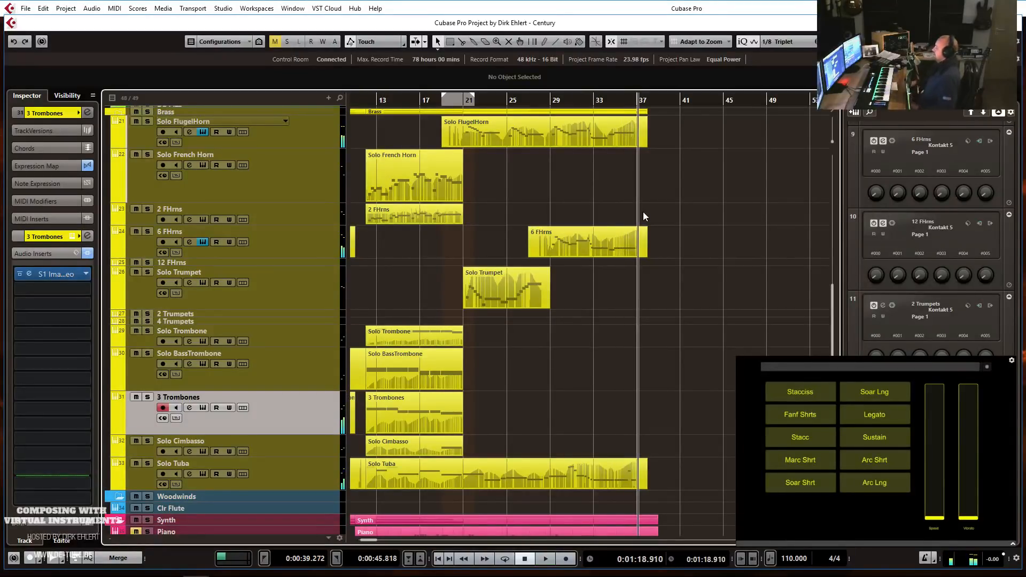
key(shift+KP_Multiply)
Open the new 3 Trombones part in the editor and quantize its notes to 1/8.
double_click(561, 417)
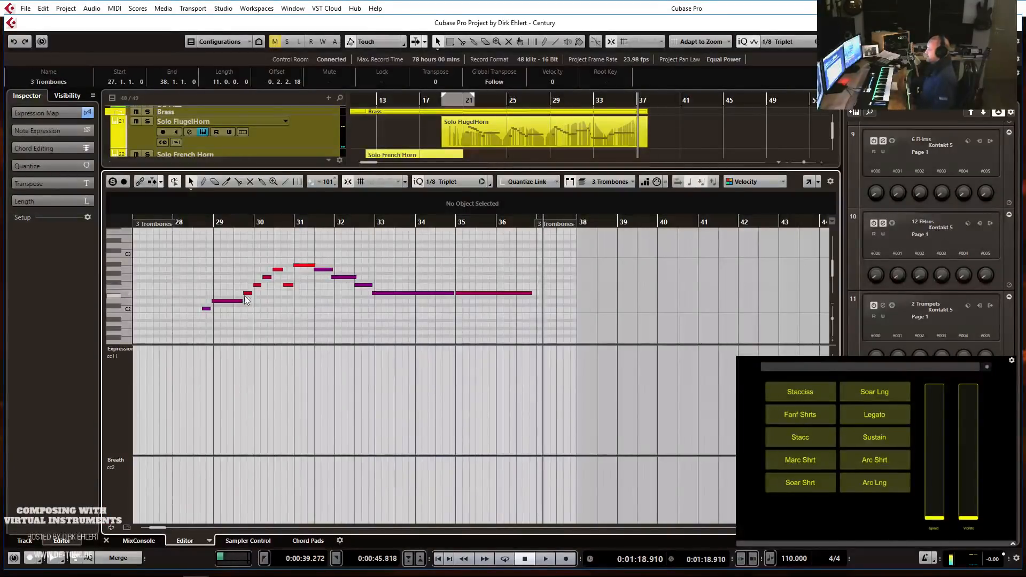
click(431, 185)
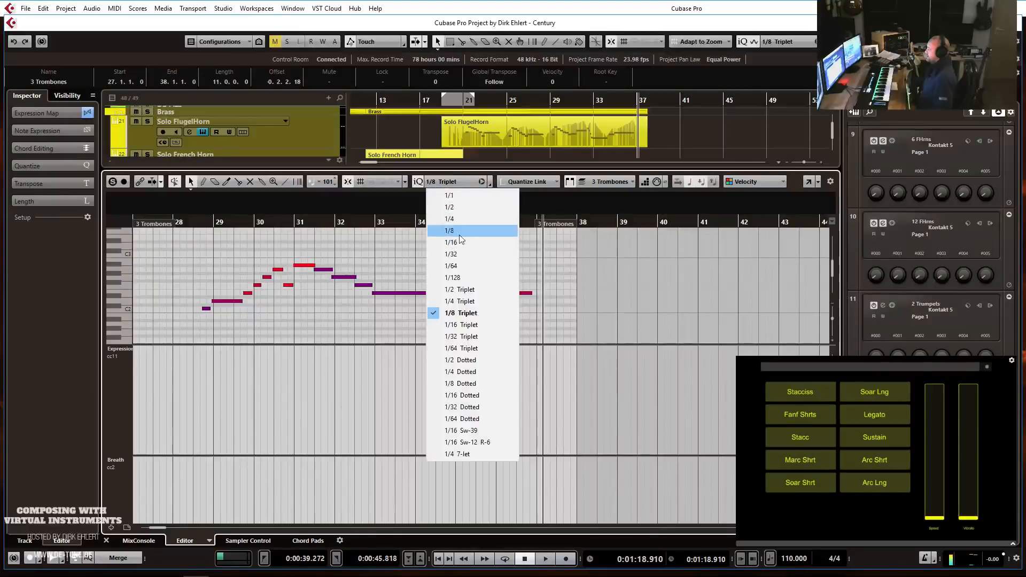
click(460, 235)
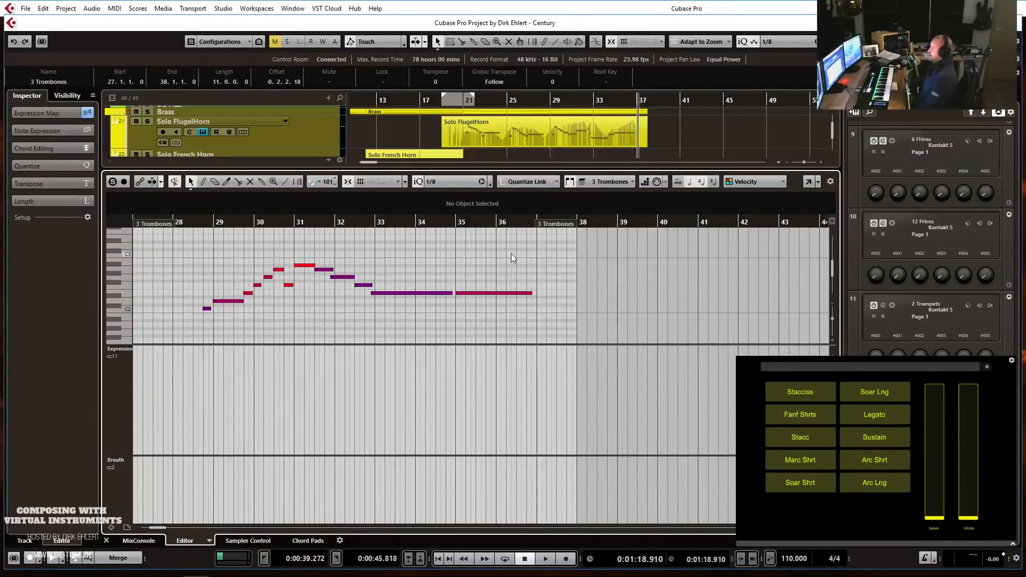
Open the Solo FlugelHorn, 6 FHrns, 3 Trombones and Solo Tuba parts together in the editor and remove the CC 2 (Breath) lane.
key(Return)
scroll(658, 164, up, 3)
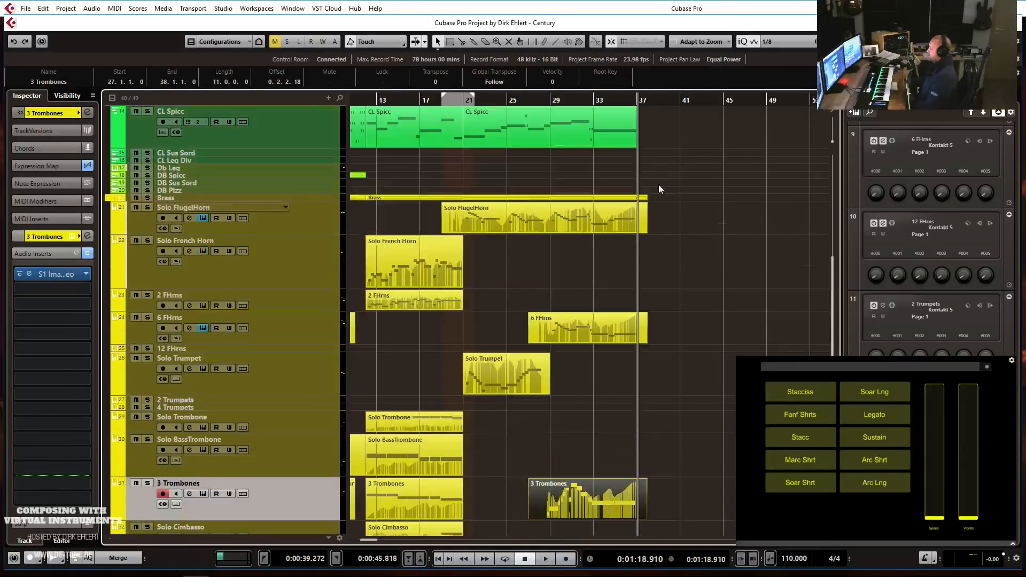
drag(713, 221, 567, 353)
key(Return)
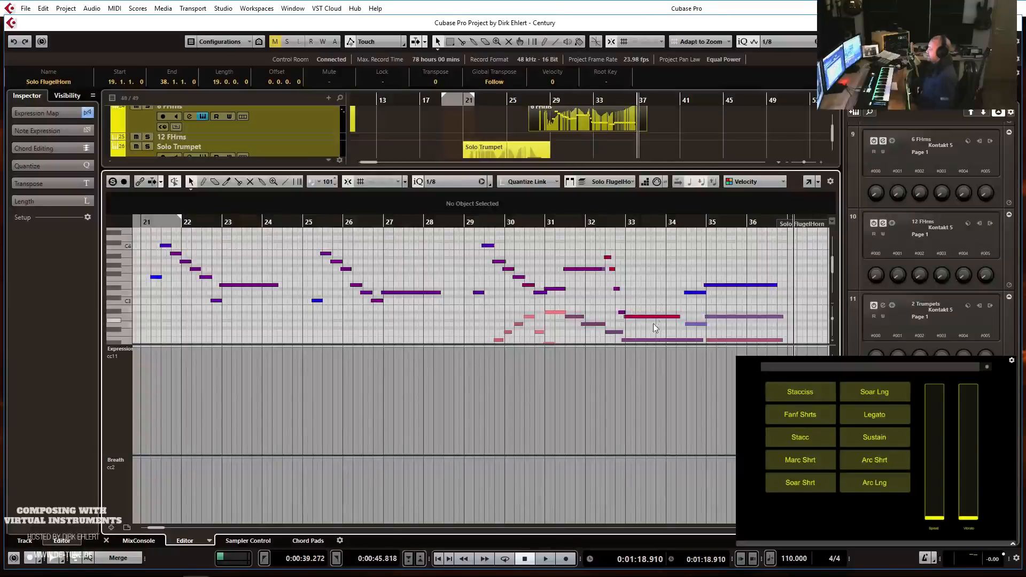
click(123, 460)
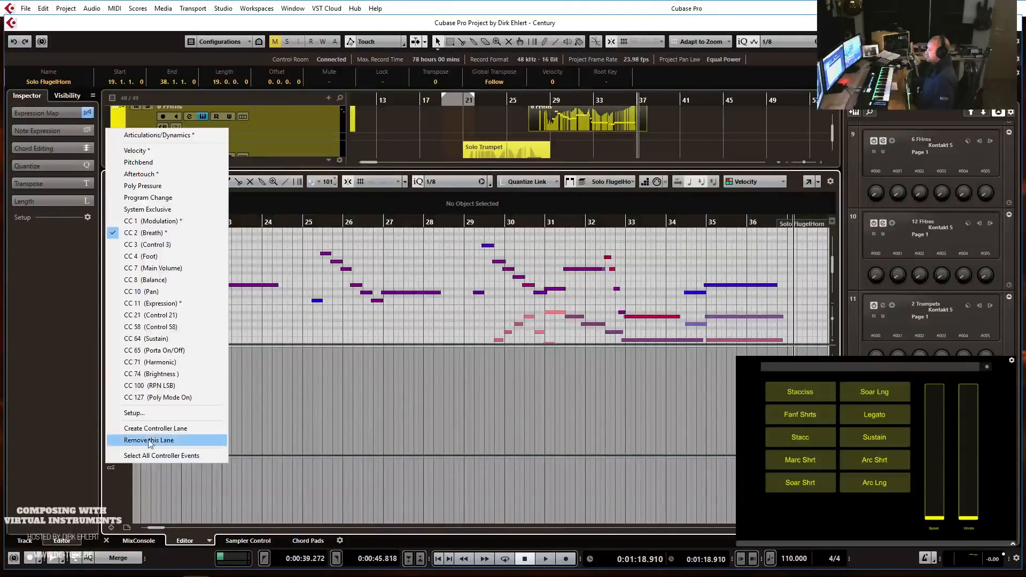
click(163, 441)
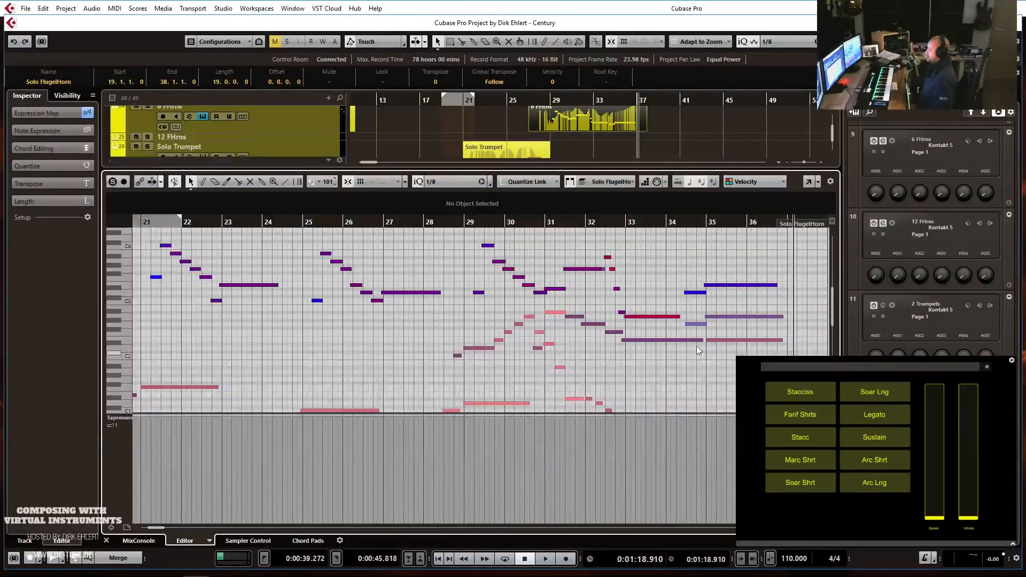
Solo the editor's parts and start playback of the combined brass from just before bar 19.
scroll(661, 344, down, 5)
scroll(474, 319, down, 2)
scroll(474, 315, up, 2)
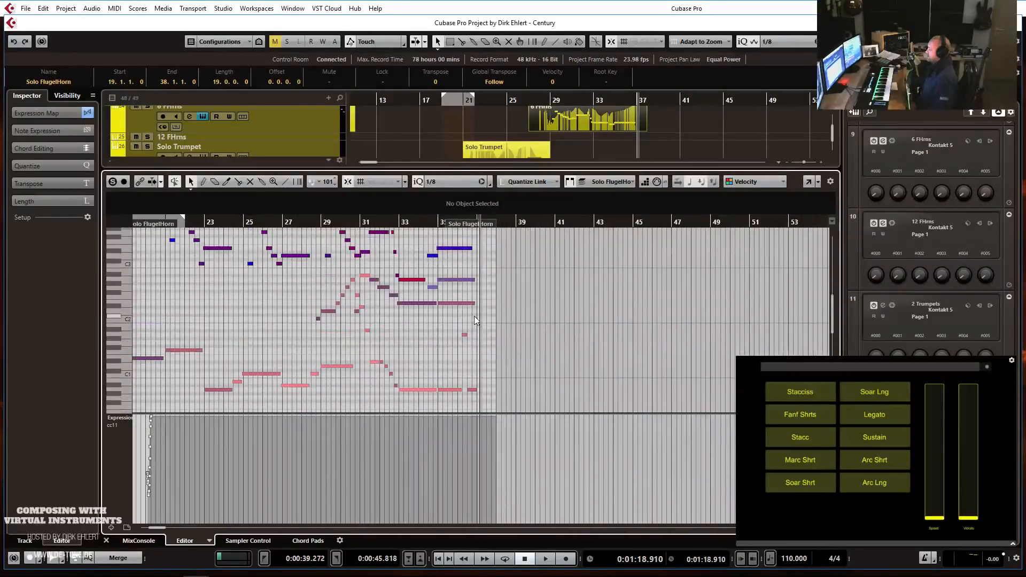
scroll(228, 245, left, 3)
click(192, 224)
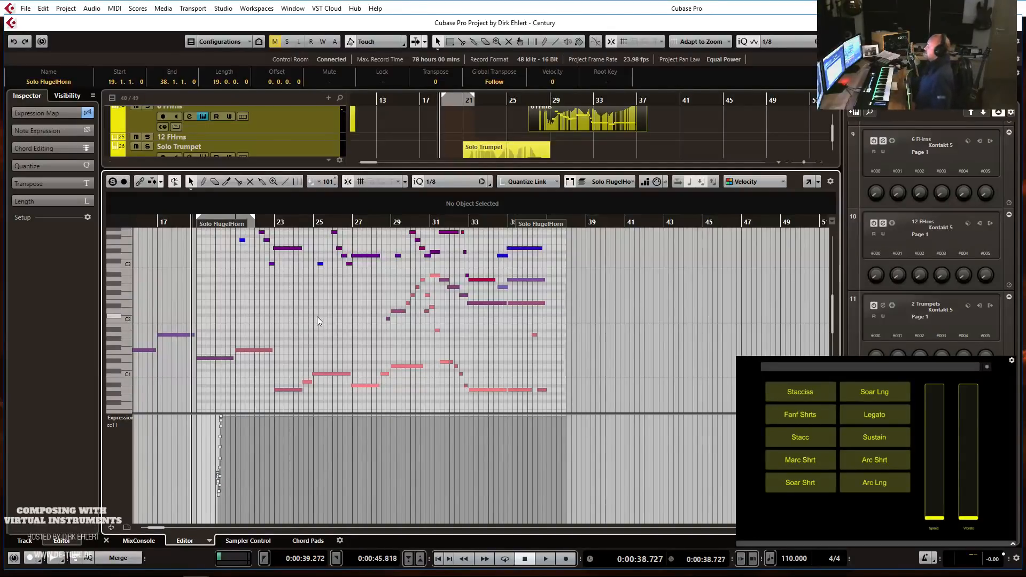
scroll(309, 301, left, 1)
scroll(310, 302, up, 1)
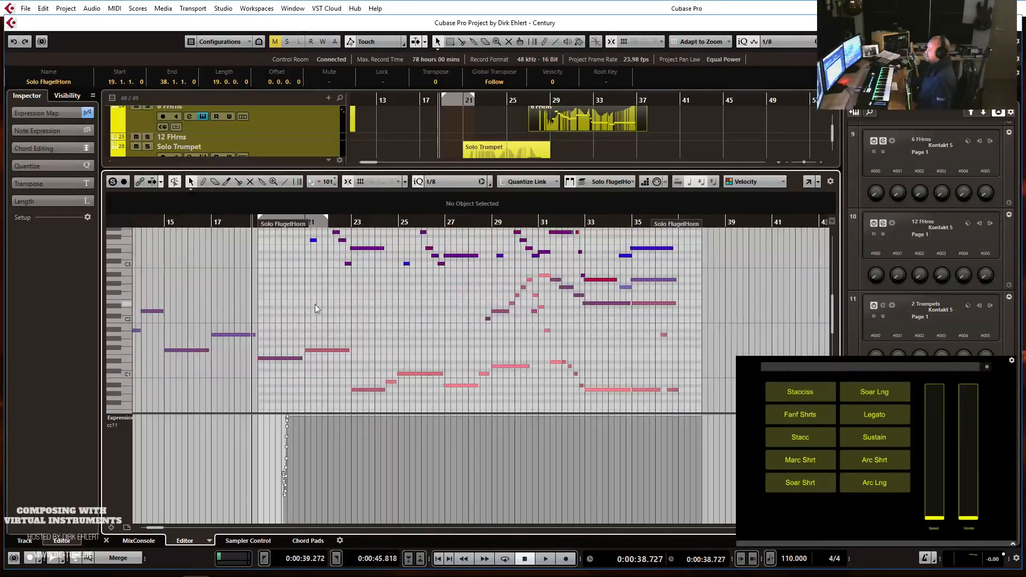
scroll(315, 304, up, 2)
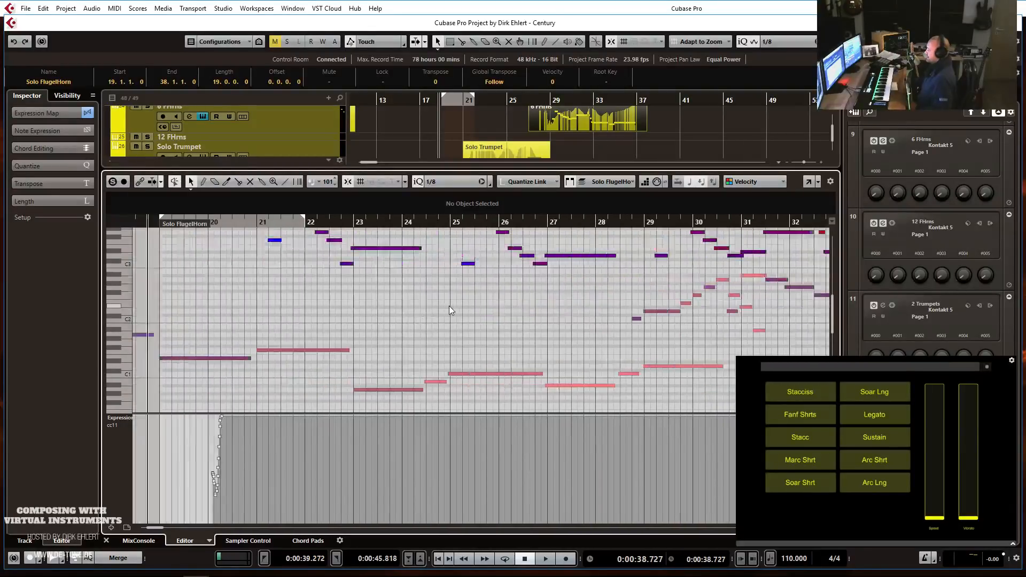
key(space)
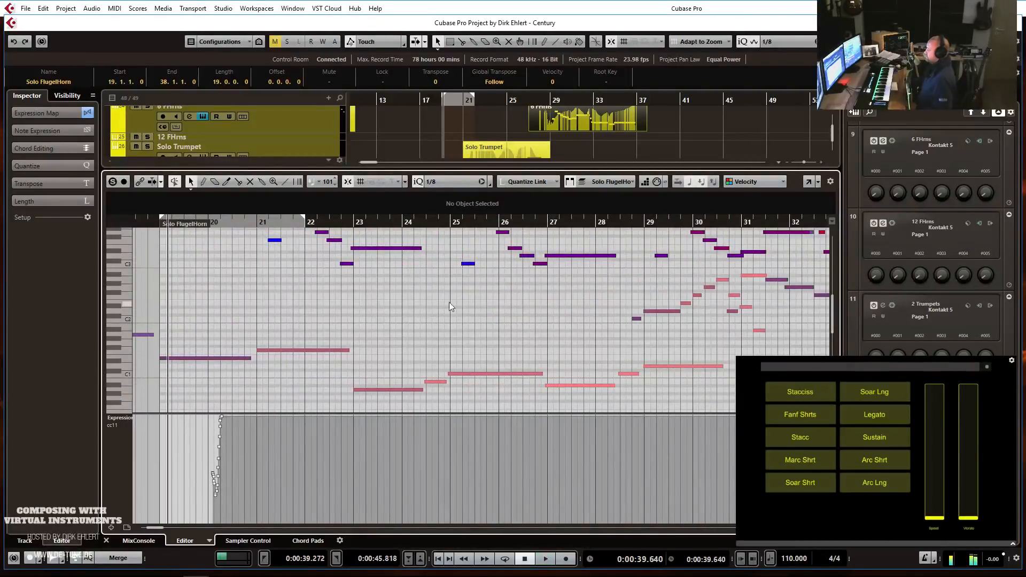
key(space)
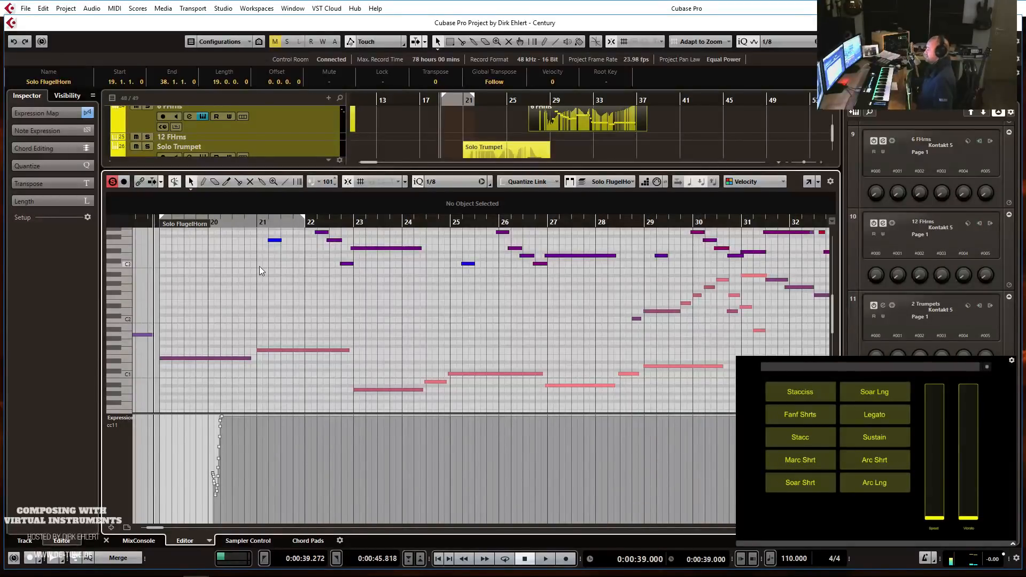
key(space)
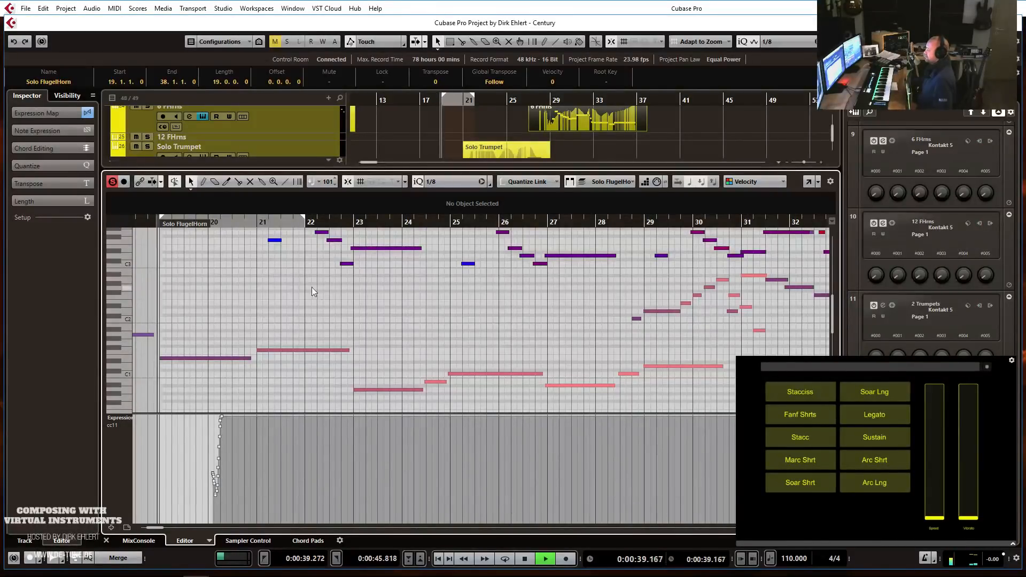
Examine how the FlugelHorn, horn, trombone and tuba notes fit together during playback through bar 28.
scroll(329, 294, up, 6)
scroll(329, 293, down, 3)
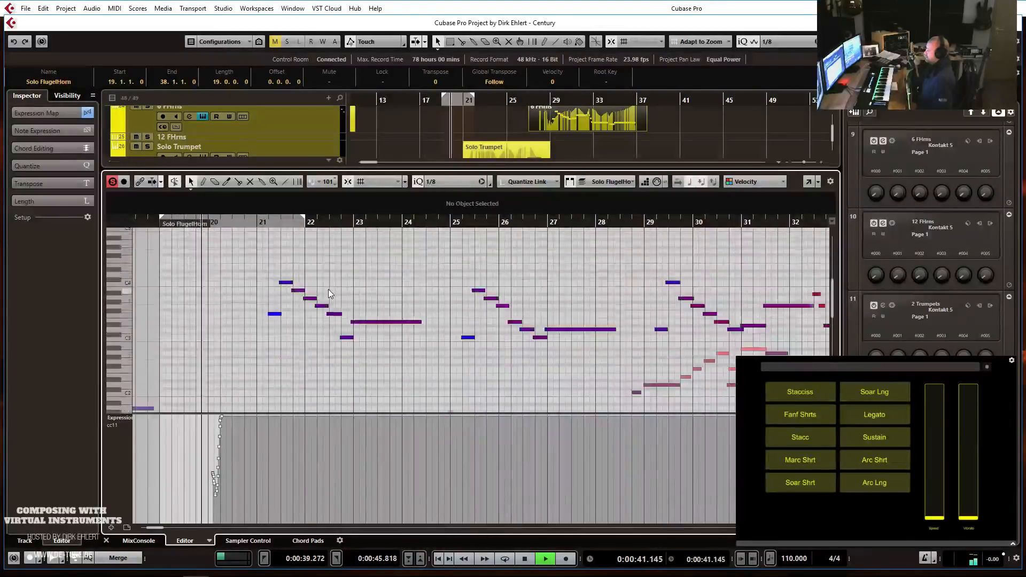
scroll(328, 290, down, 4)
scroll(353, 307, up, 2)
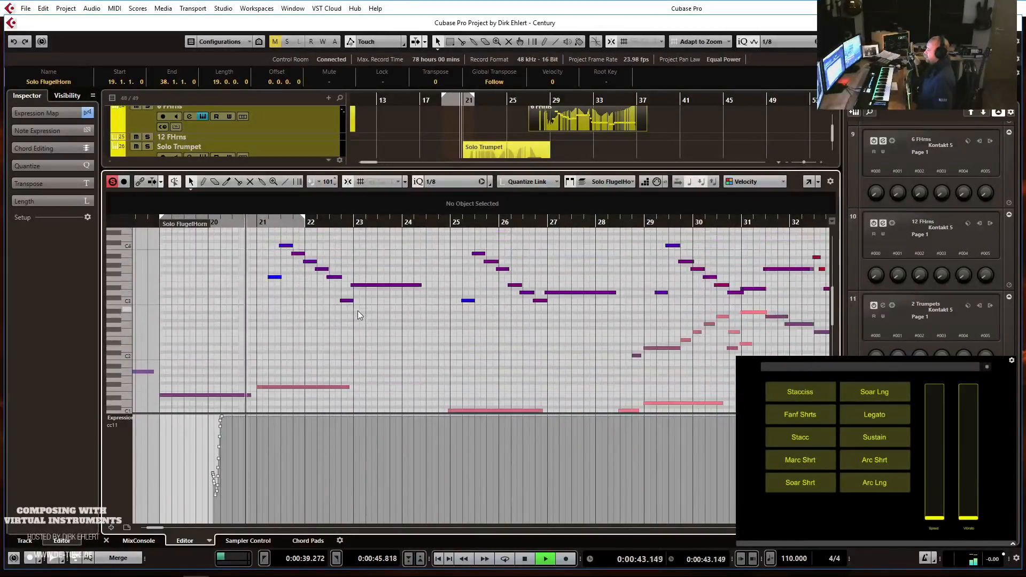
scroll(357, 310, up, 2)
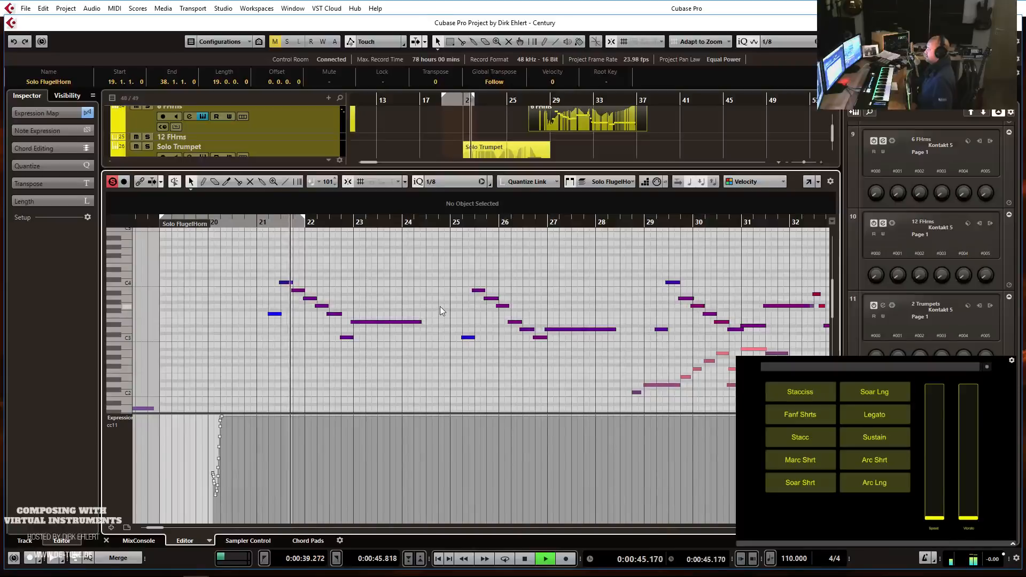
scroll(440, 310, right, 3)
scroll(441, 310, down, 2)
scroll(440, 310, down, 3)
scroll(440, 310, up, 3)
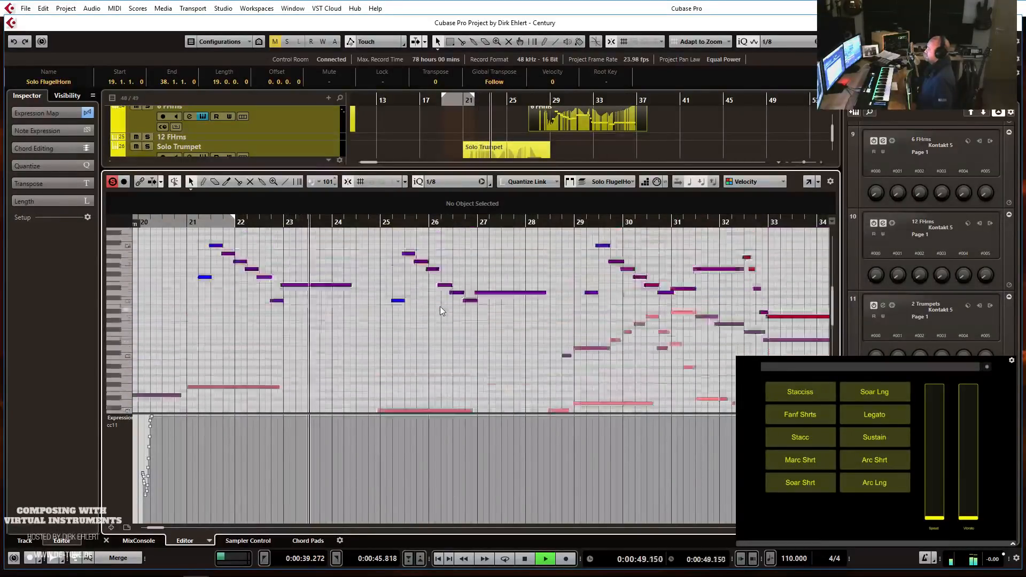
scroll(440, 311, down, 2)
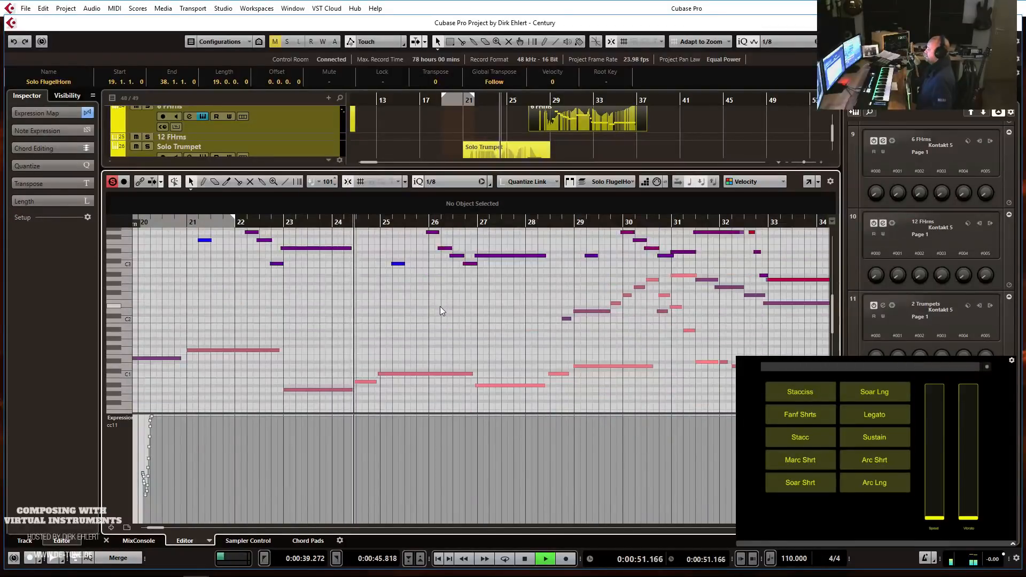
scroll(440, 307, up, 2)
scroll(440, 307, down, 1)
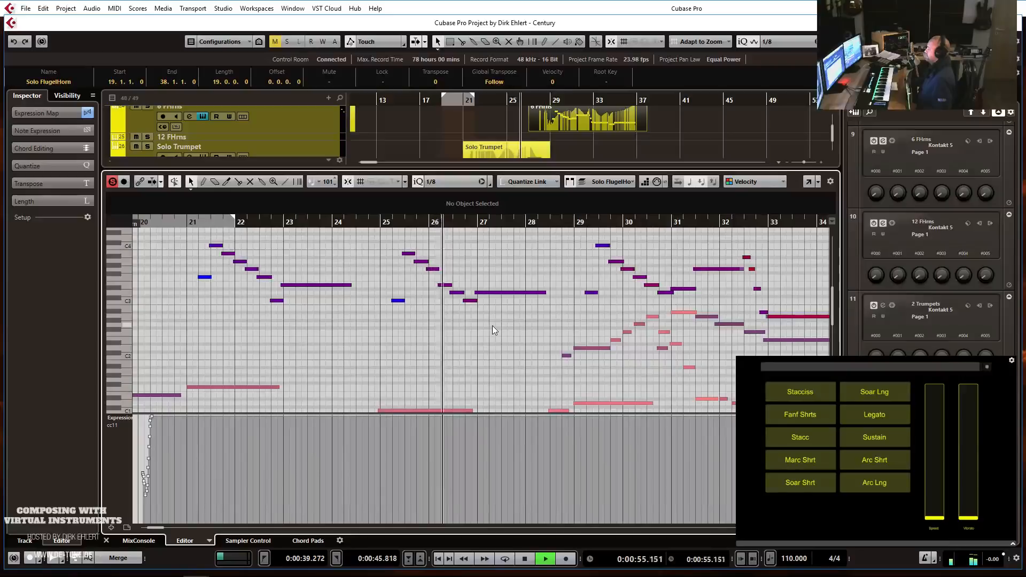
scroll(503, 330, right, 3)
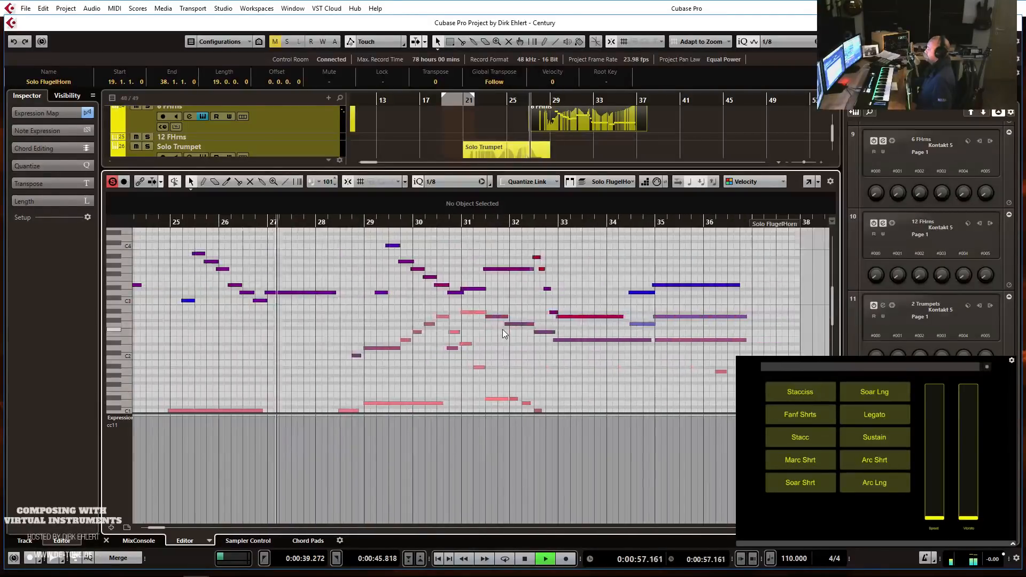
scroll(502, 329, down, 2)
scroll(502, 329, up, 2)
Stop playback, return to the arrangement, and add the Solo Trumpet part to the selected brass parts opened in the editor.
key(space)
key(ctrl+alt+e)
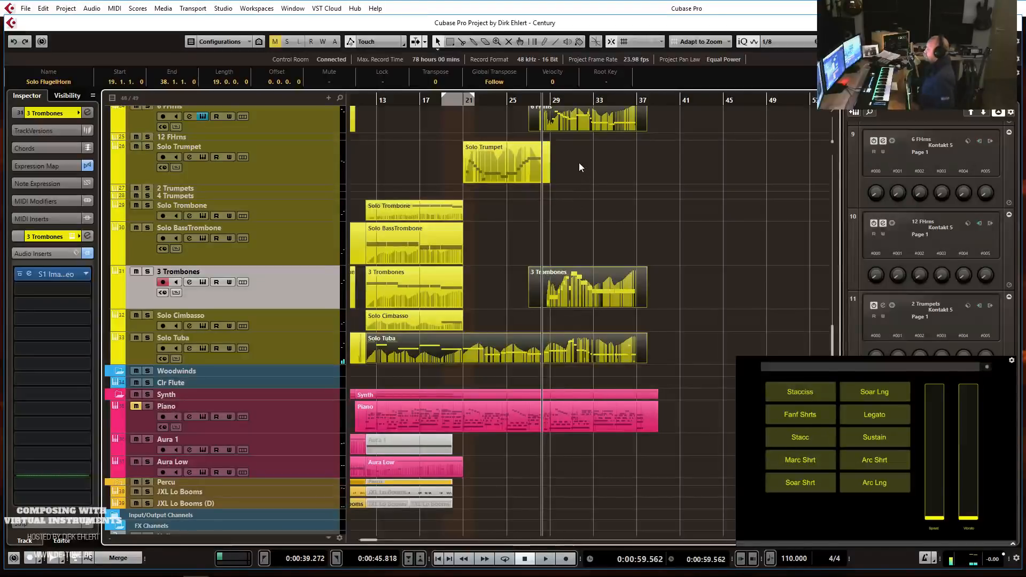
double_click(530, 164)
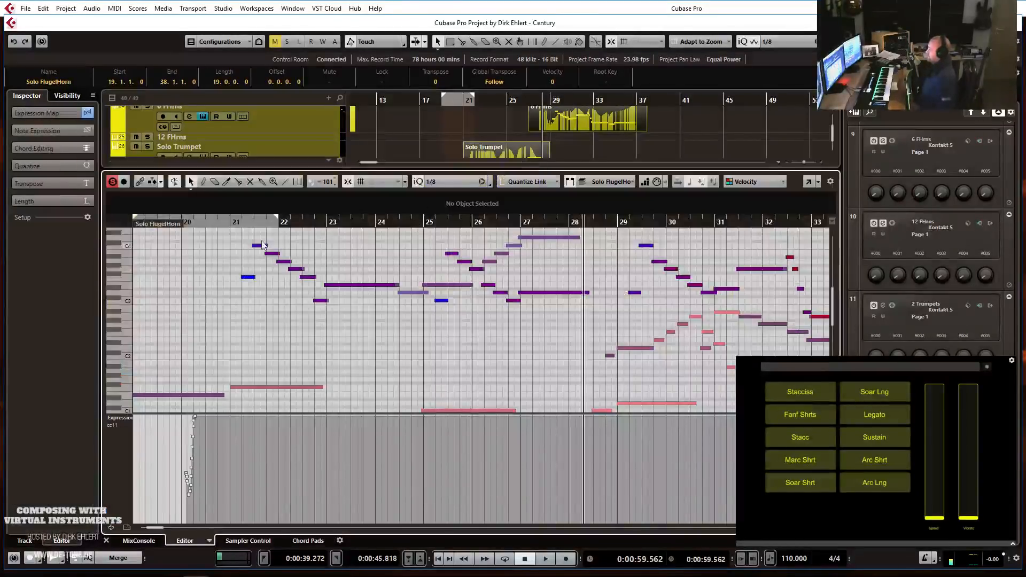
Play the combined brass parts from just before bar 21 and examine how the lines overlap through bar 27.
click(223, 223)
key(space)
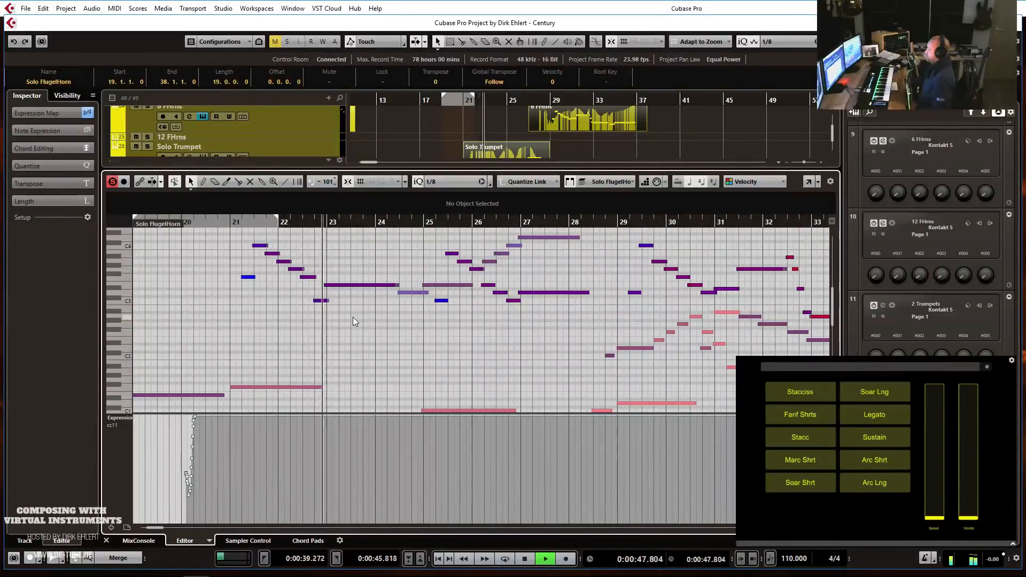
key(h)
key(h)
key(h)
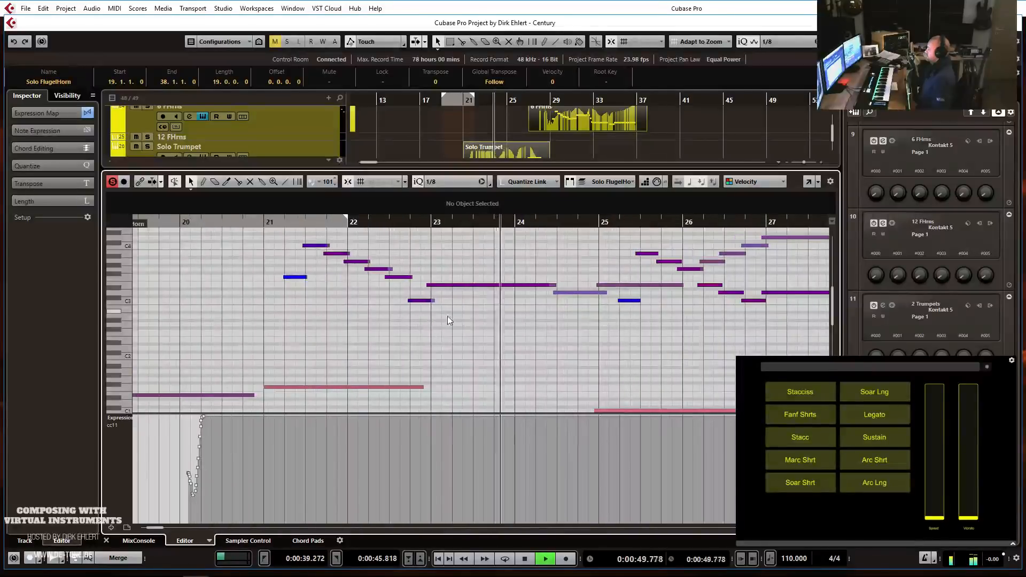
key(g)
key(g)
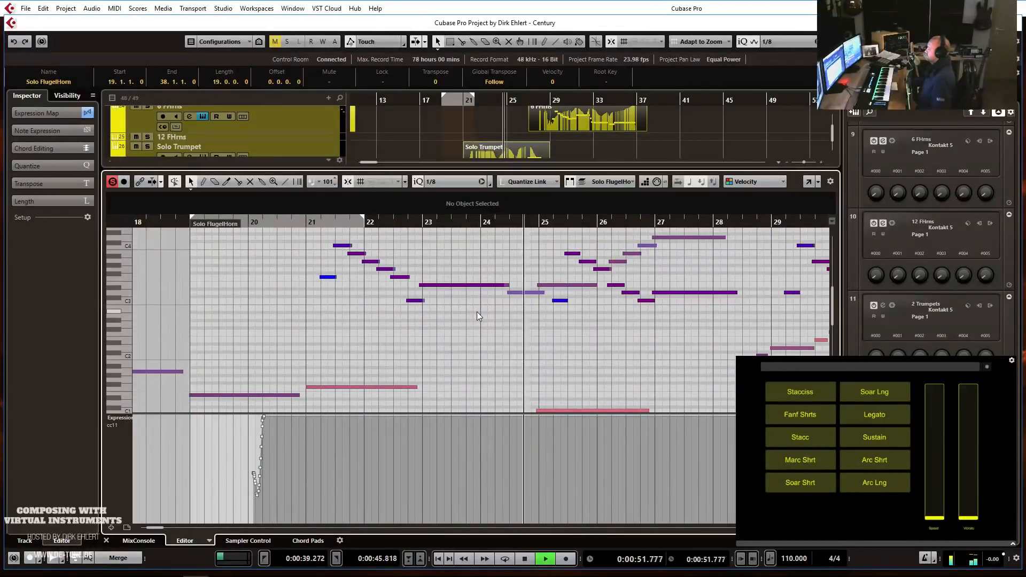
key(h)
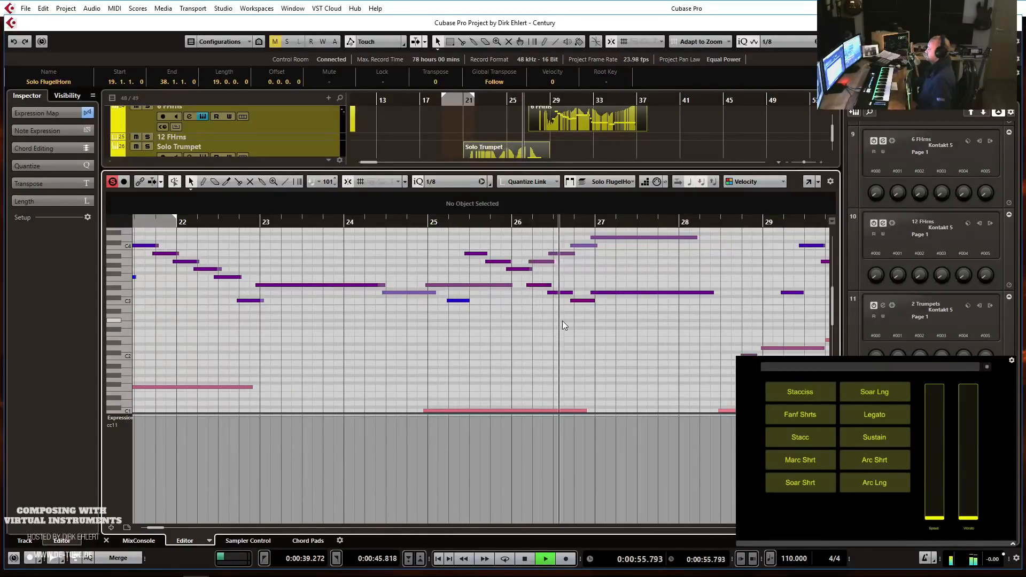
scroll(604, 316, right, 4)
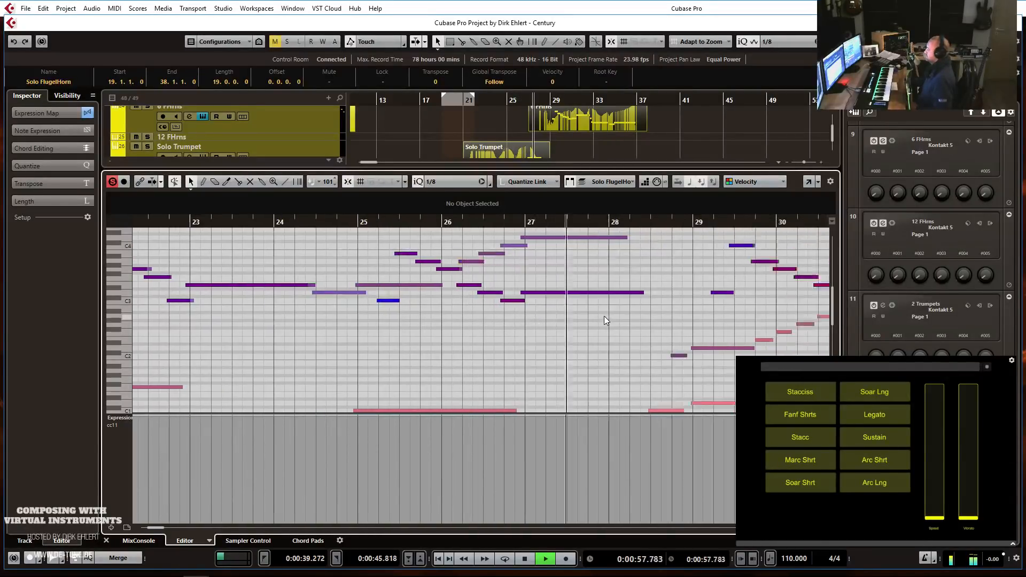
Examine the lower brass notes during playback from bar 28 to the end of bar 36, then stop playback.
scroll(574, 311, down, 2)
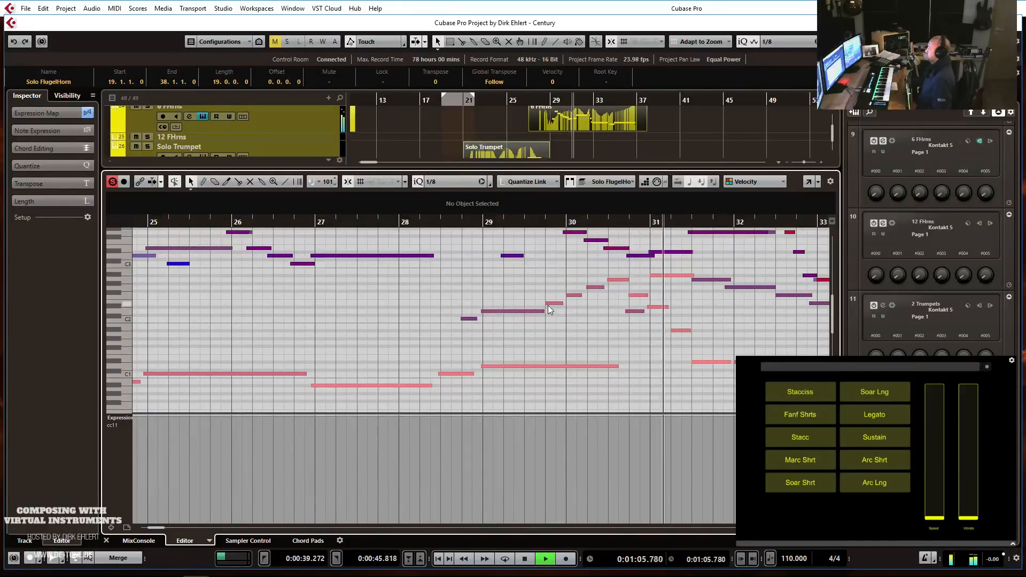
key(g)
key(g)
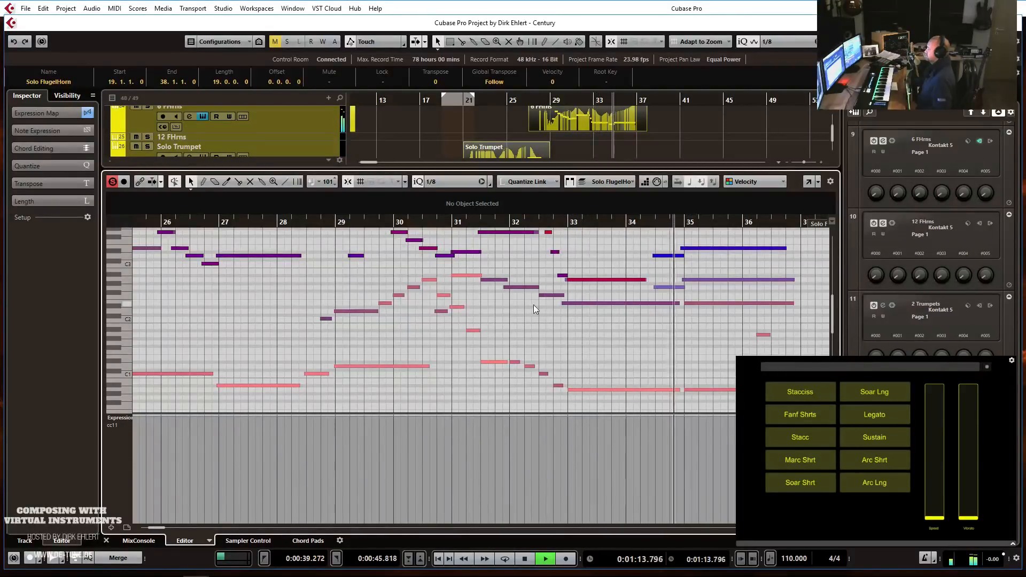
key(g)
key(g)
scroll(531, 307, up, 3)
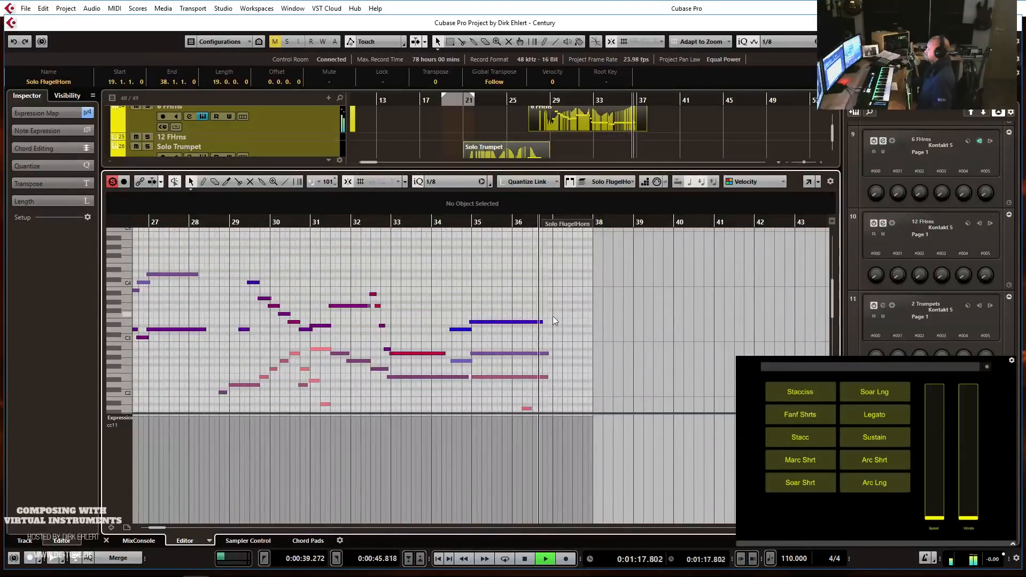
key(space)
Extend the end of the long E3 note starting near bar 35 to 36.4.2.66 and return to the arrangement.
drag(543, 324, 545, 330)
scroll(501, 305, left, 3)
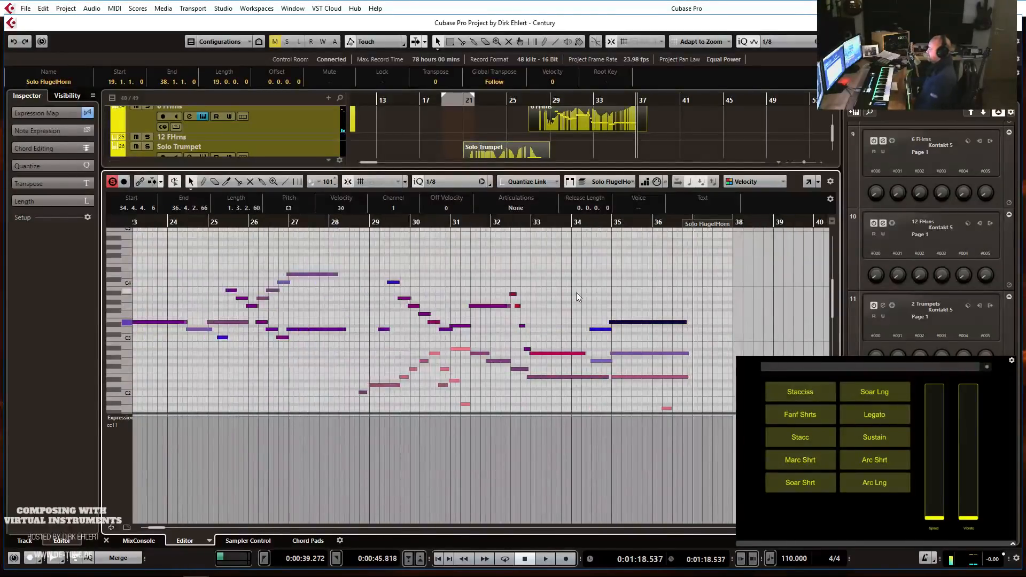
key(Return)
click(554, 241)
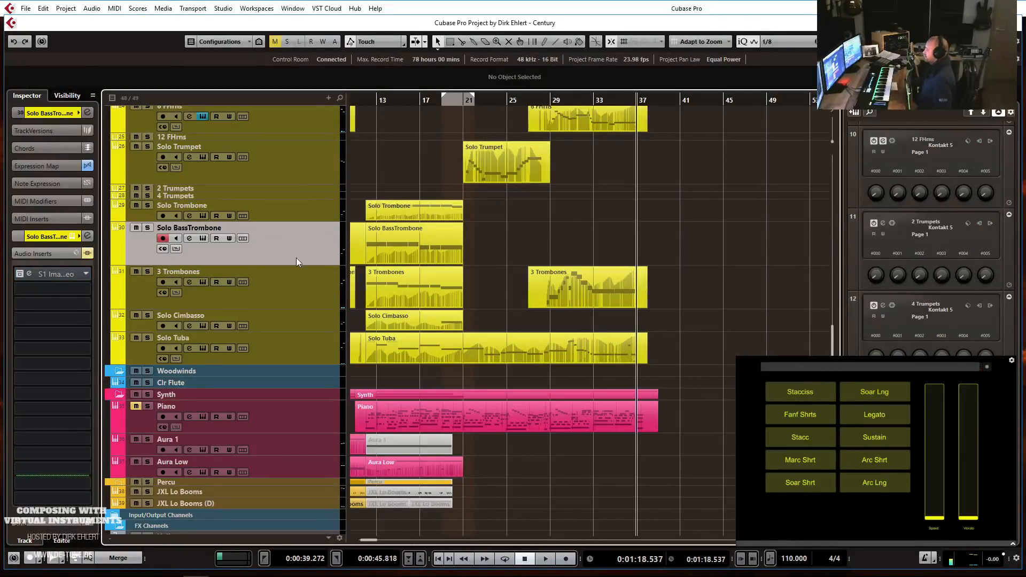
Split the Solo Tuba part at bar 27 and copy the section after the split onto the Solo Cimbasso track.
click(297, 328)
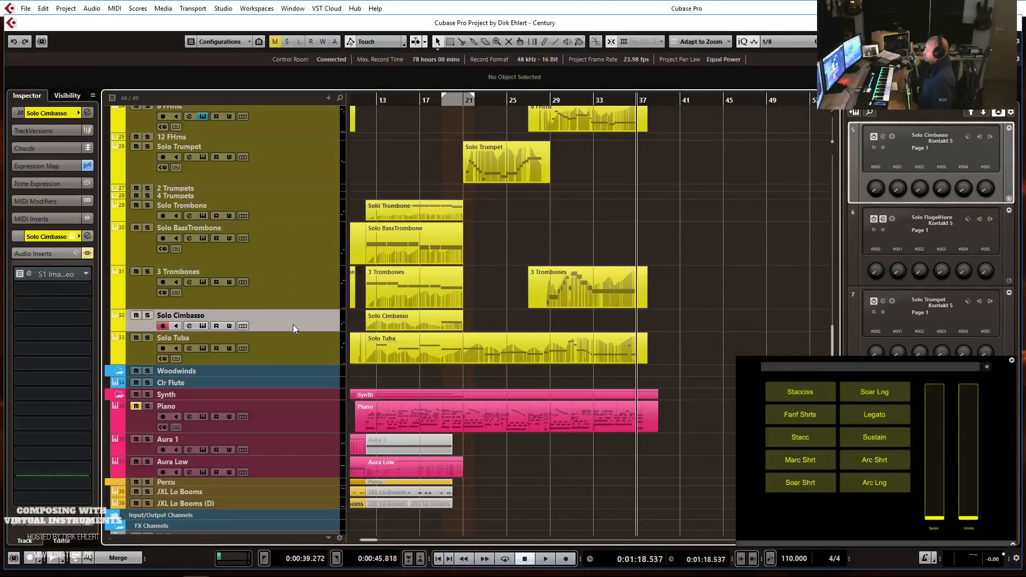
key(3)
click(535, 355)
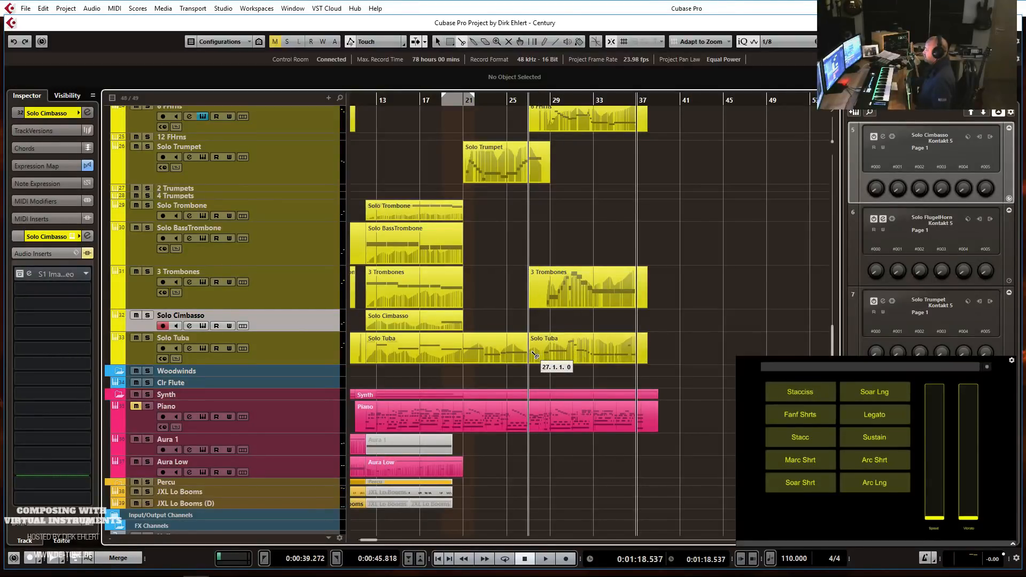
key(1)
drag(551, 348, 548, 325)
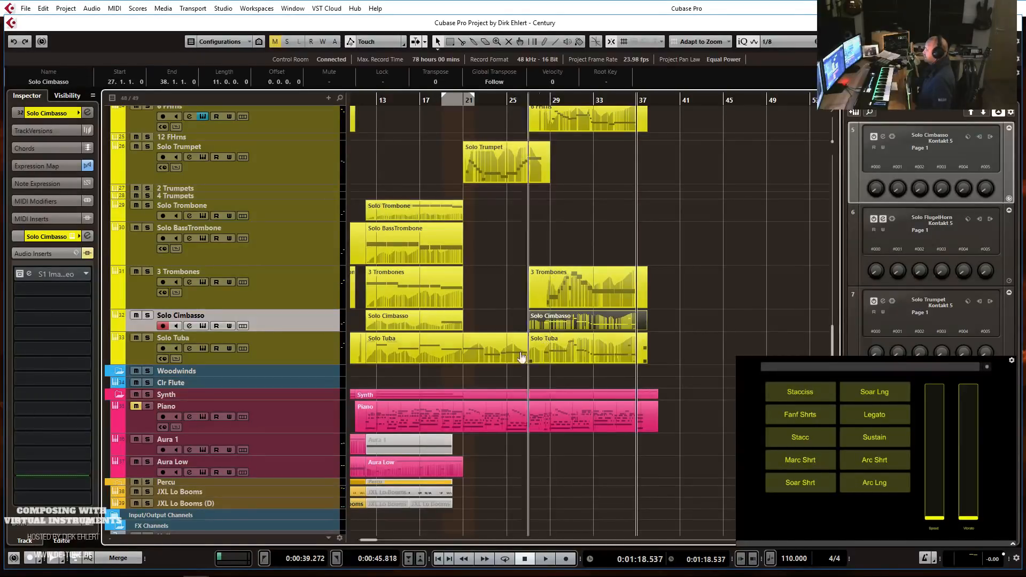
Add a Sus articulation at 28.2.3 in the copied Solo Cimbasso part and rejoin the split Solo Tuba parts.
double_click(547, 323)
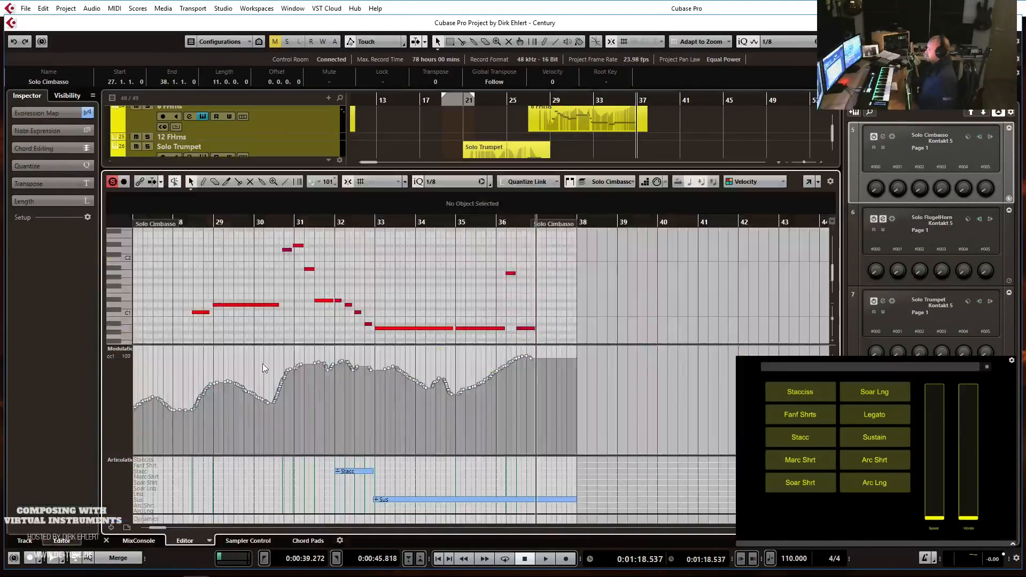
click(192, 499)
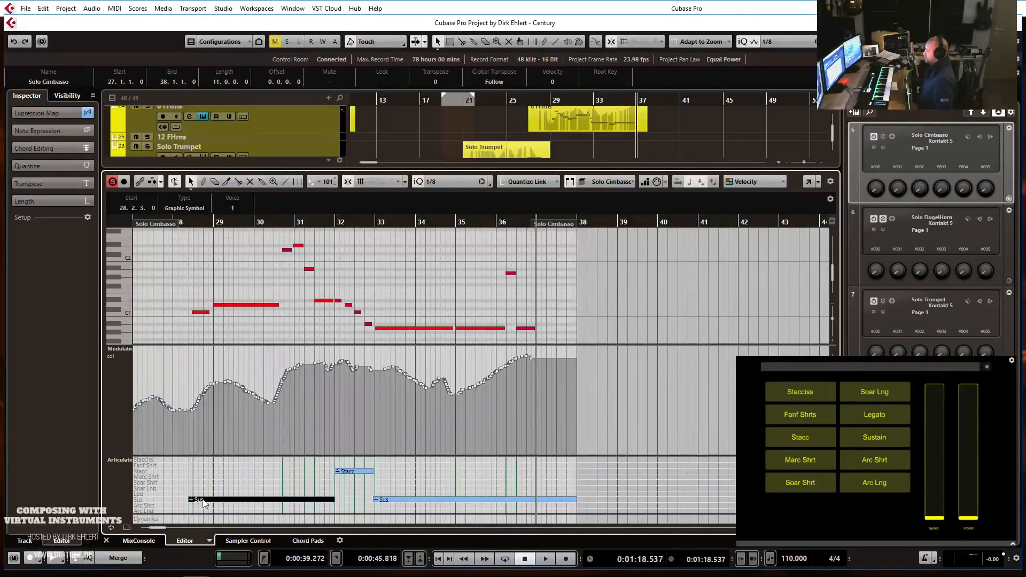
key(ctrl+e)
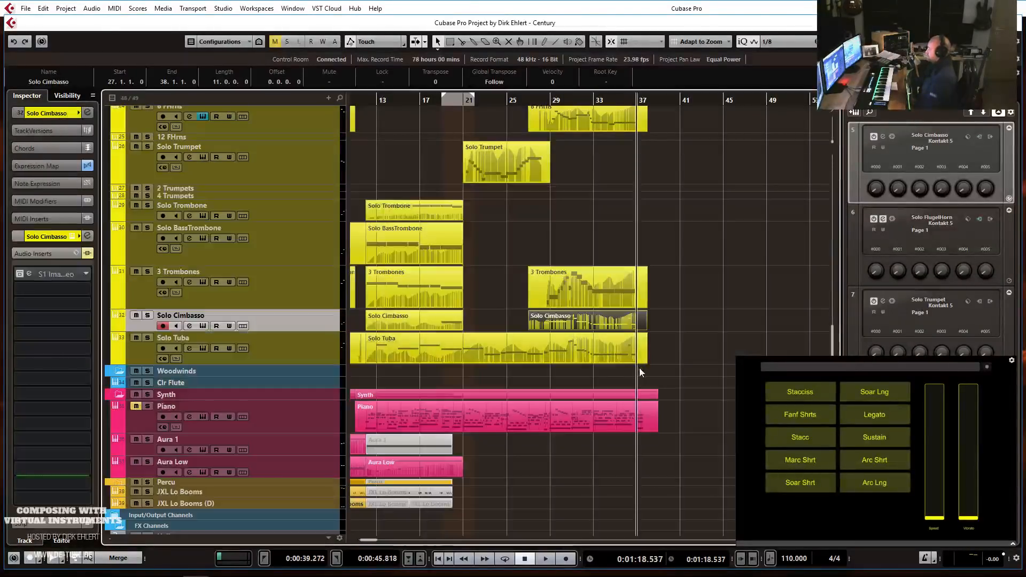
Open the 3 Trombones part starting at bar 27 and check its notes while playing from bar 28 to bar 32.
double_click(565, 277)
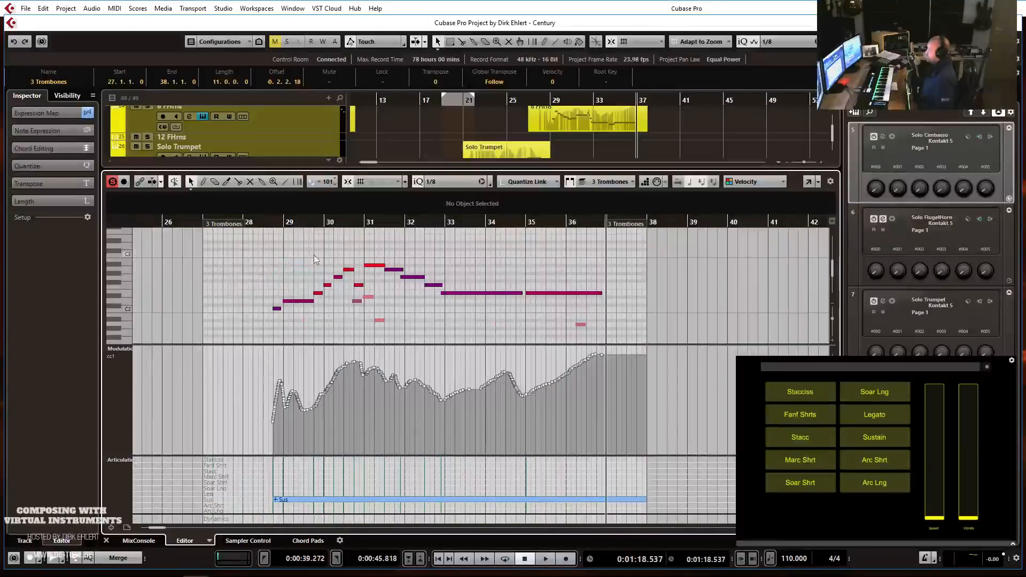
click(250, 223)
scroll(387, 294, down, 3)
key(space)
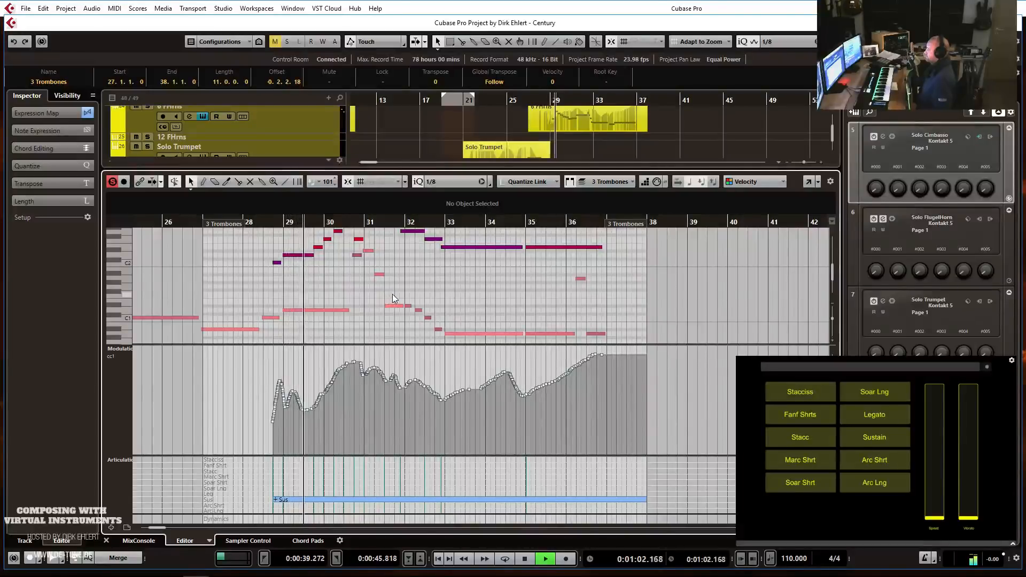
scroll(392, 293, up, 2)
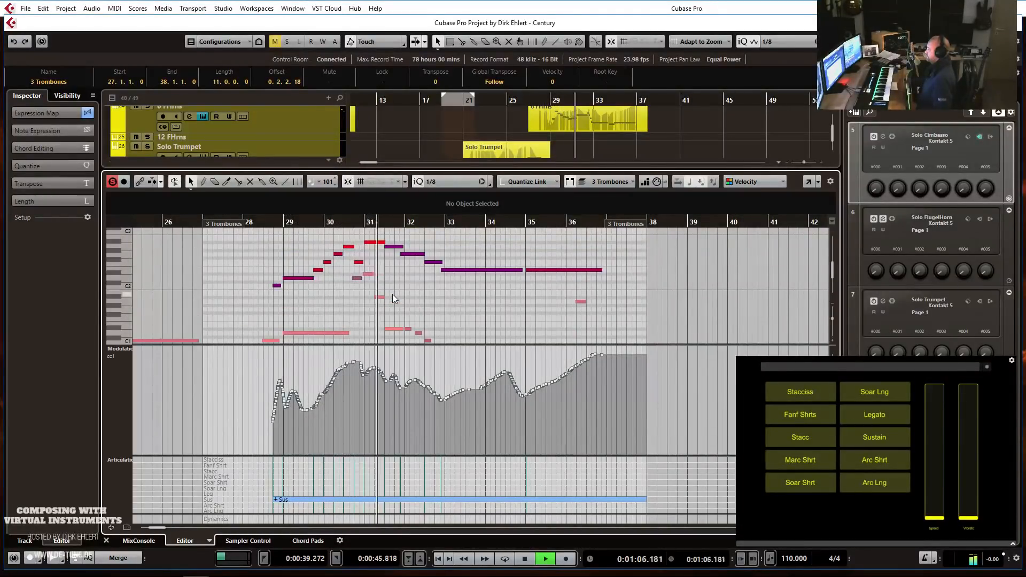
key(h)
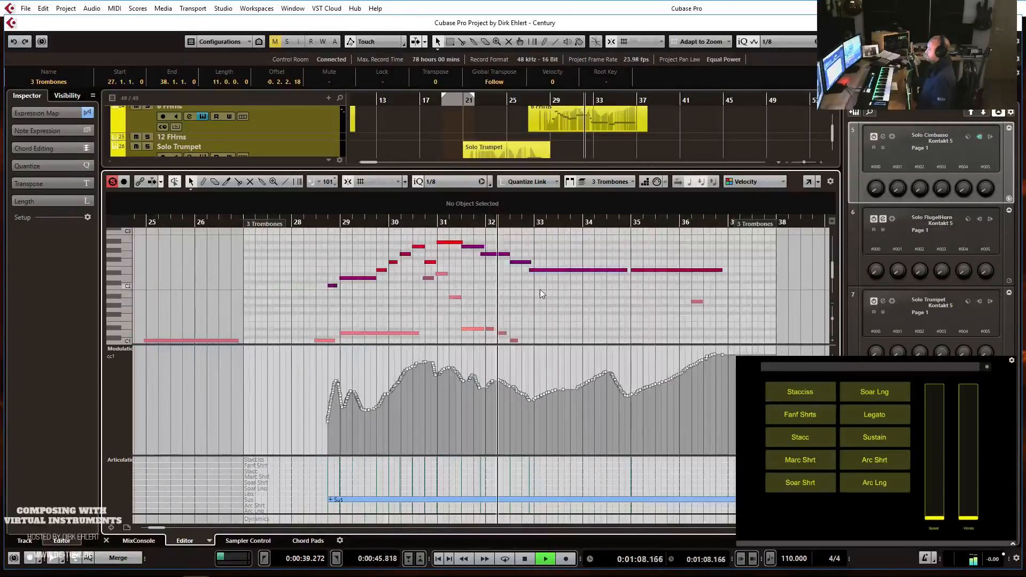
key(space)
key(h)
key(h)
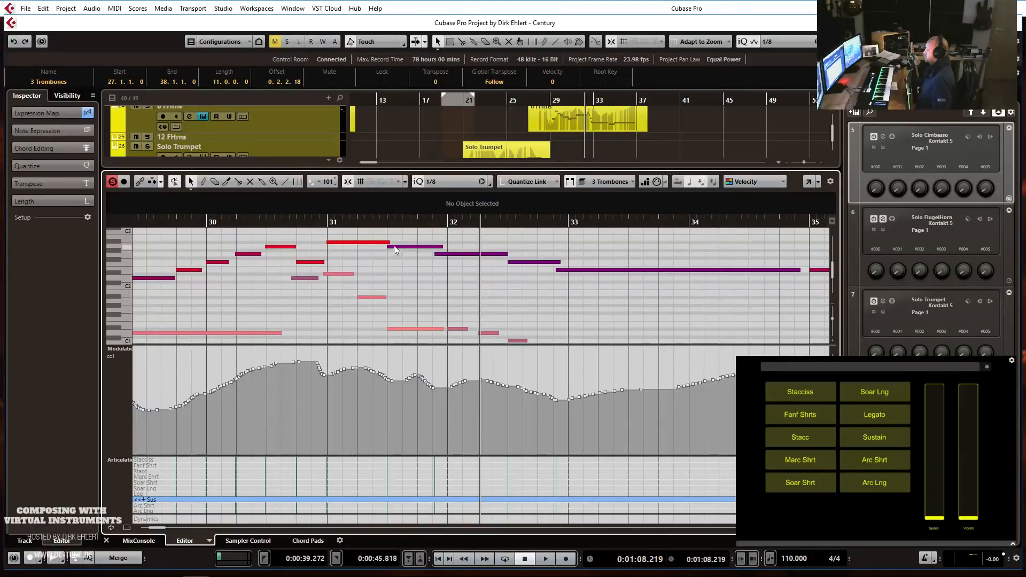
Replay the trombones from the middle of bar 30 and trim the start of the long E2 note to 32.4.4.101.
click(280, 221)
key(space)
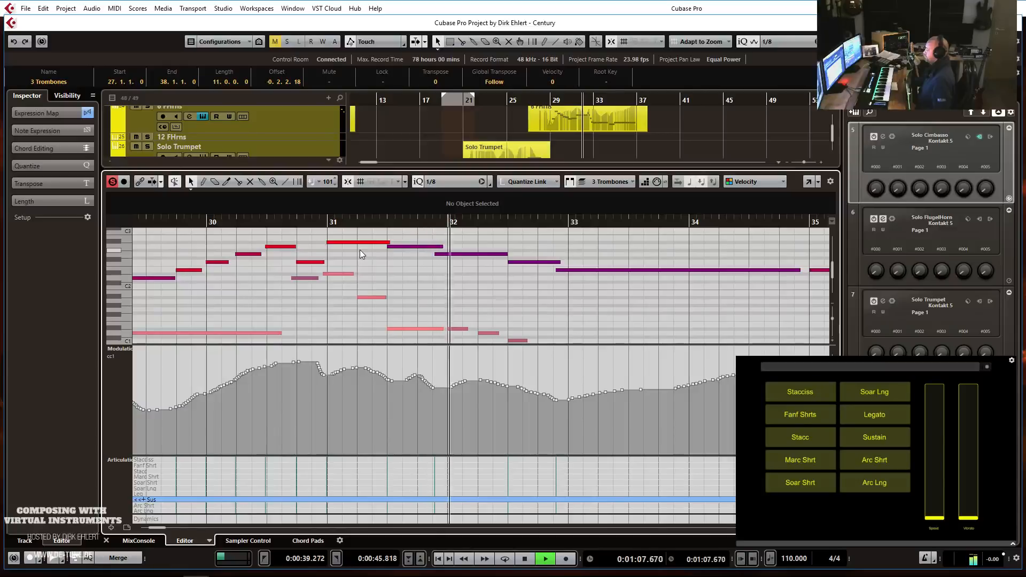
key(g)
key(g)
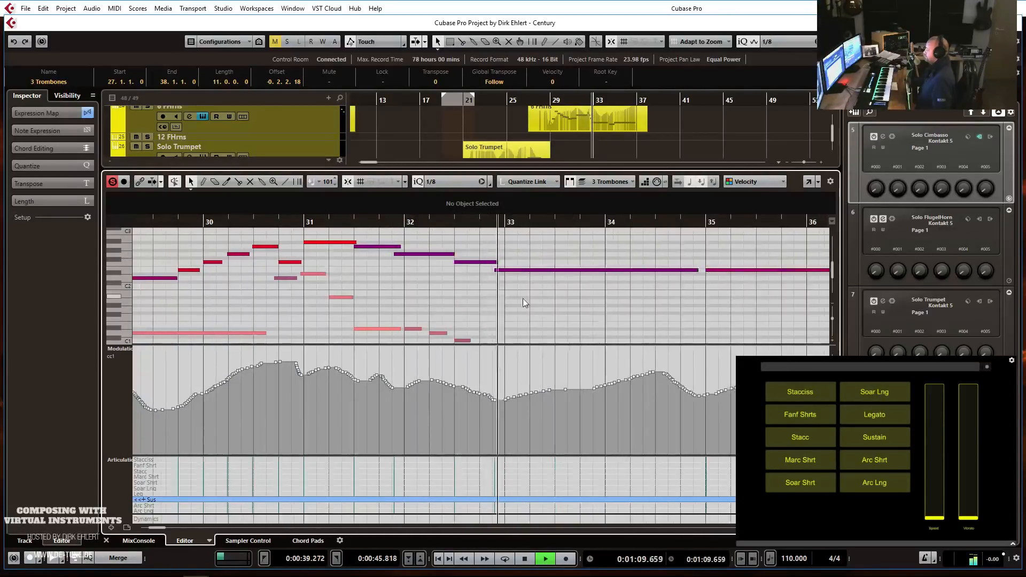
scroll(538, 290, down, 1)
key(space)
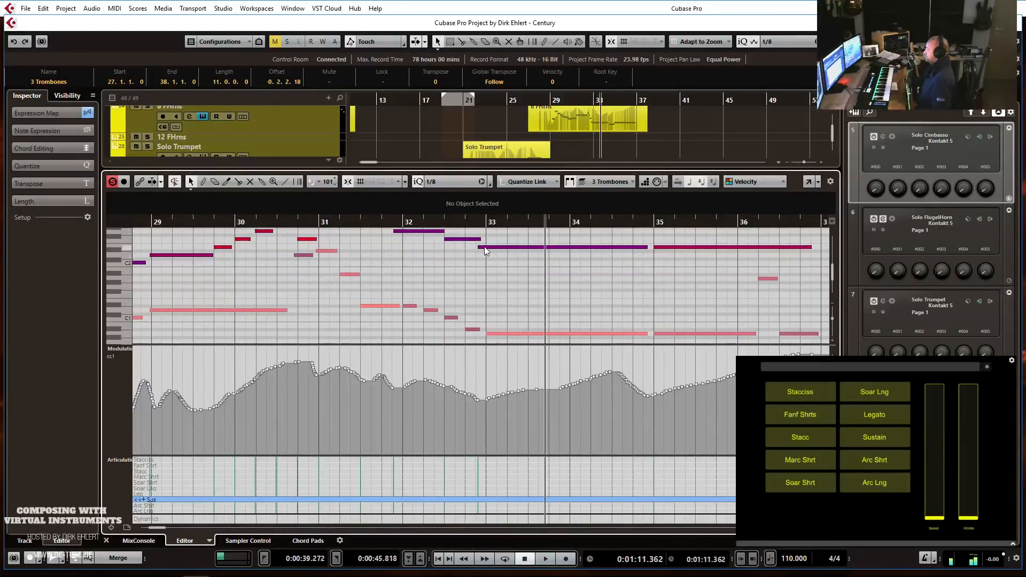
drag(479, 247, 486, 248)
Play back the trombone line up to bar 32 and enlarge the articulation lane.
key(space)
scroll(450, 297, up, 2)
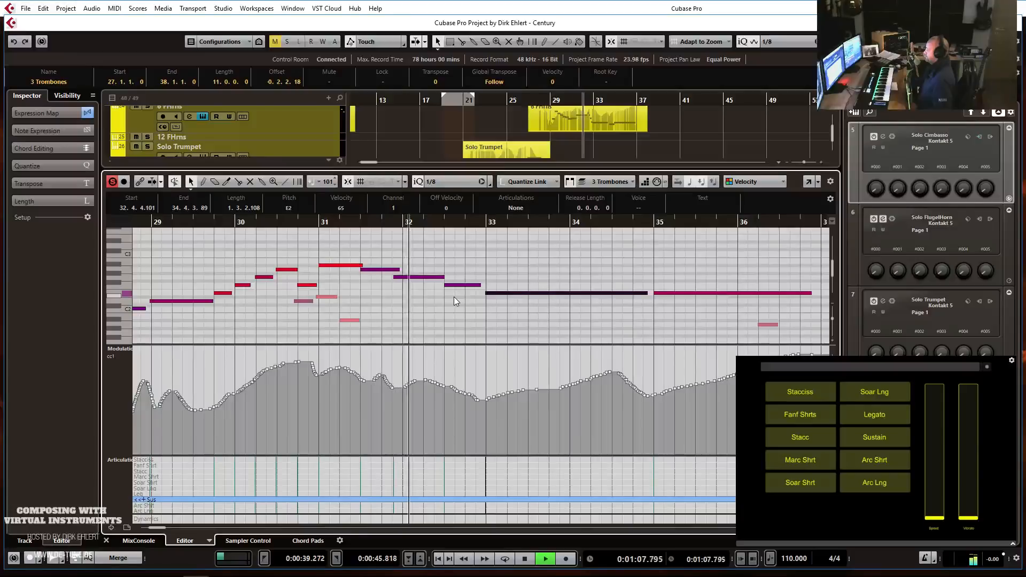
key(space)
scroll(375, 284, up, 3)
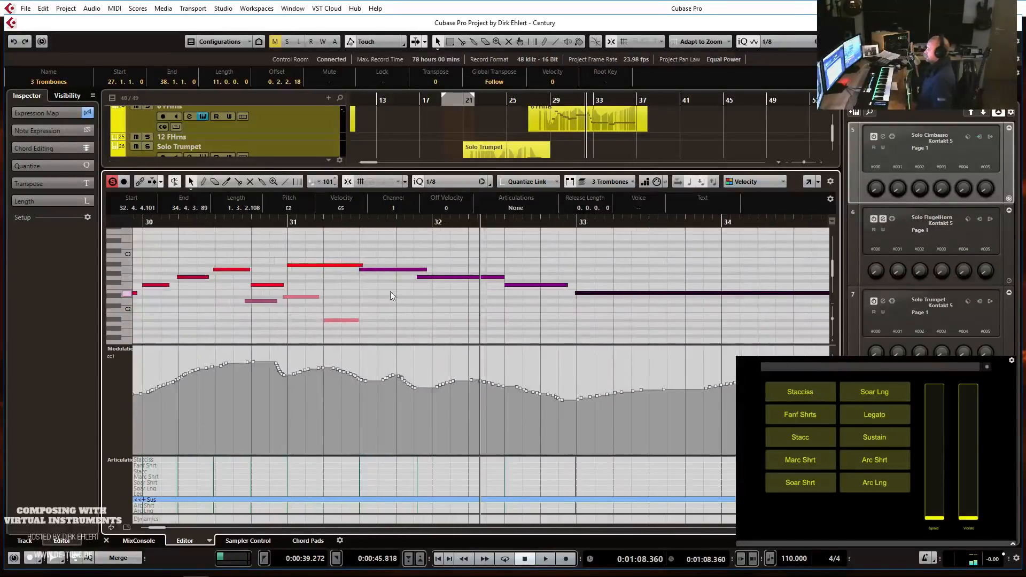
drag(308, 455, 312, 326)
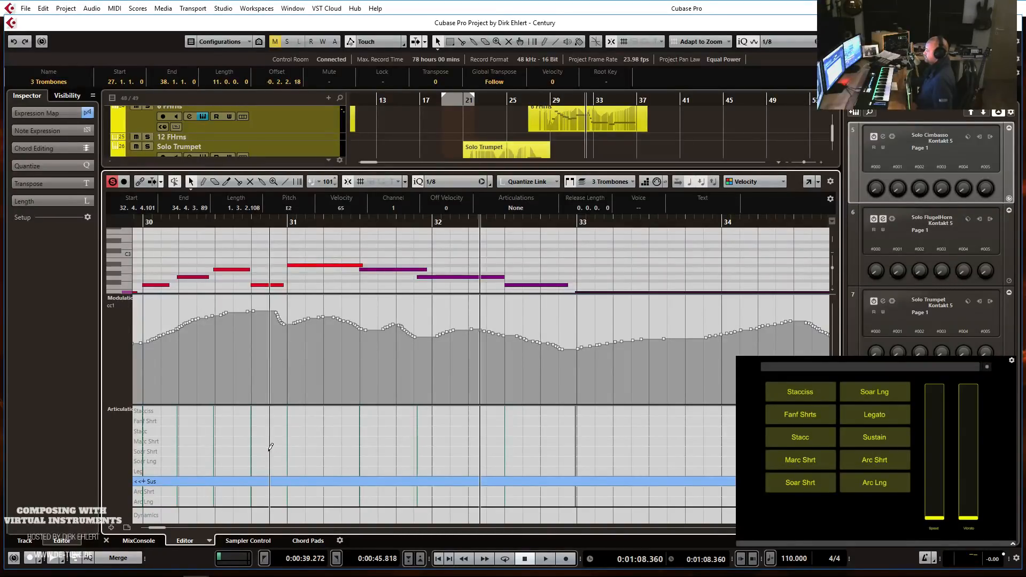
Try a Marc Shrt articulation from 30.4.3 in the 3 Trombones part, play it back, and remove it.
click(287, 442)
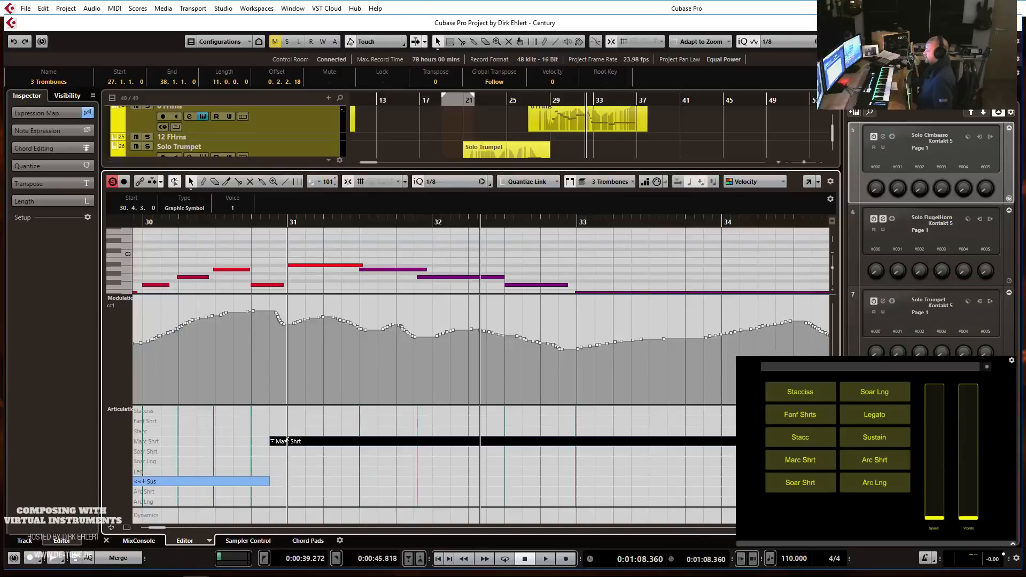
key(g)
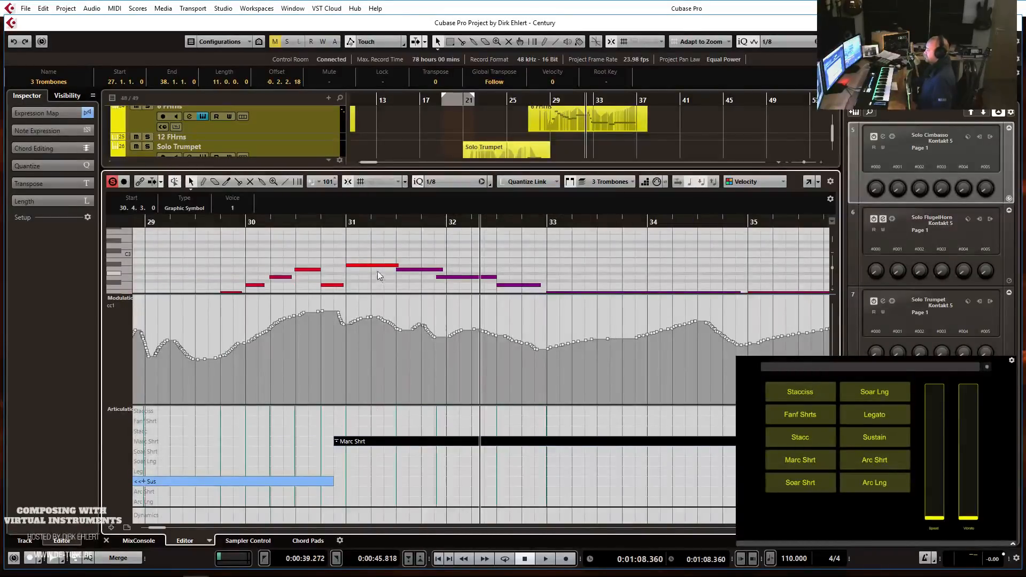
click(195, 227)
key(space)
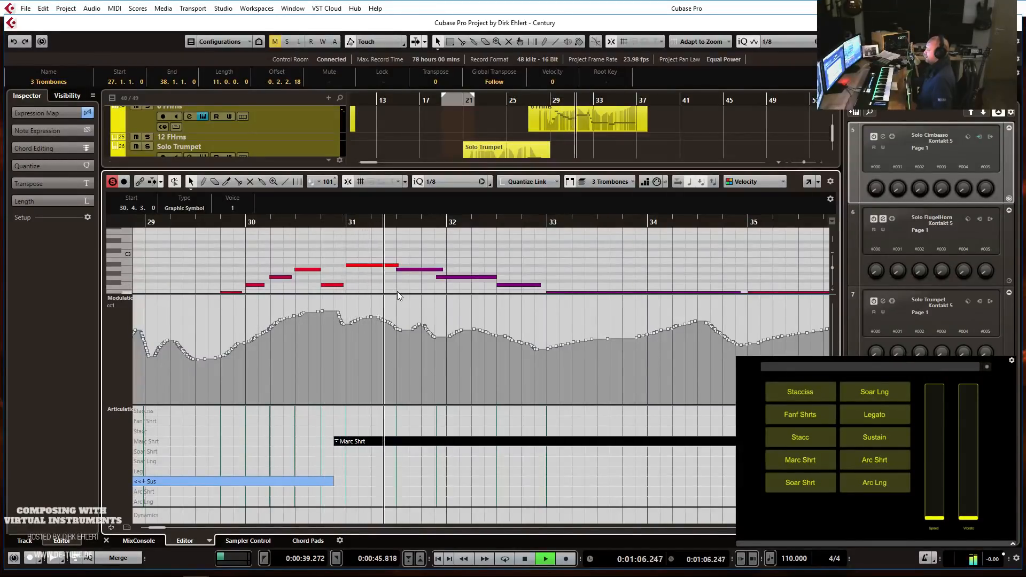
key(space)
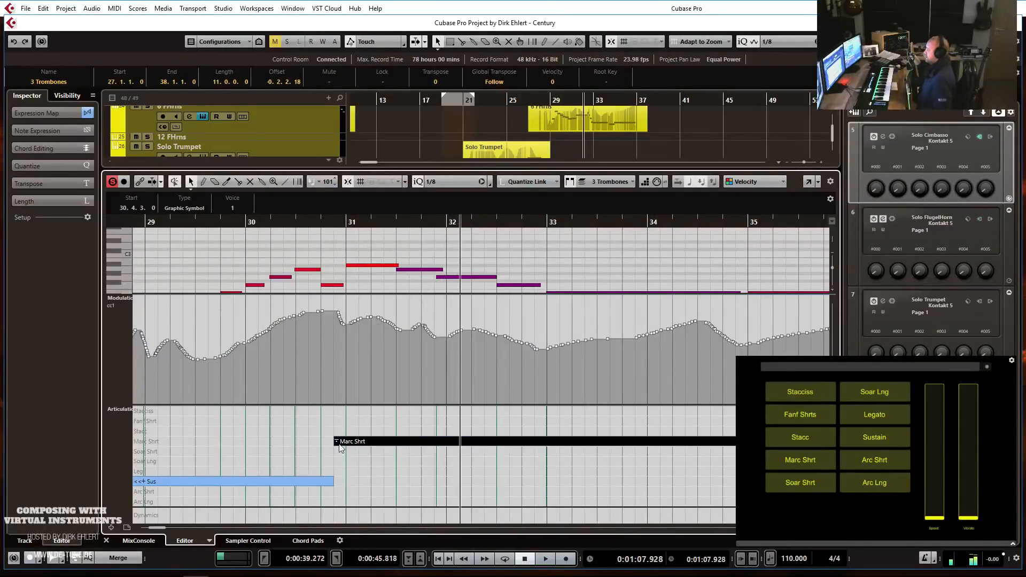
key(Delete)
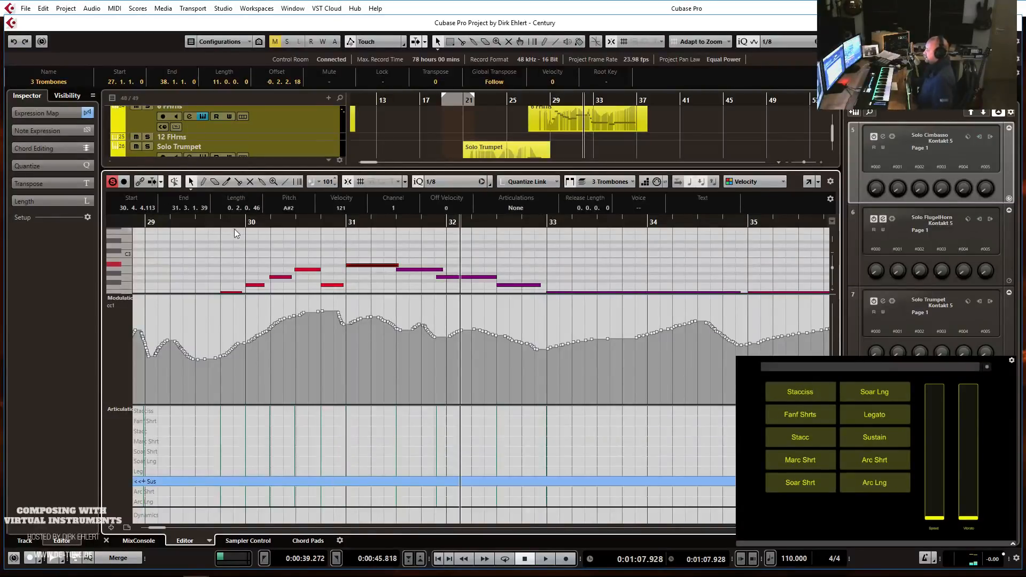
Replay the trombones from the middle of bar 29 and trim the start of the G2 note to 31.4.4.106.
click(208, 220)
scroll(351, 271, down, 1)
key(space)
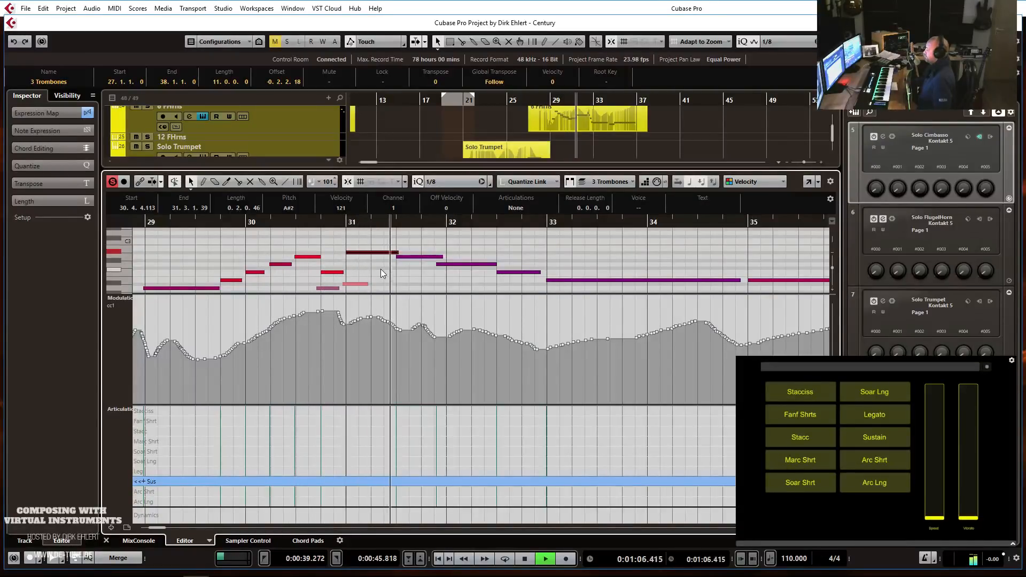
key(space)
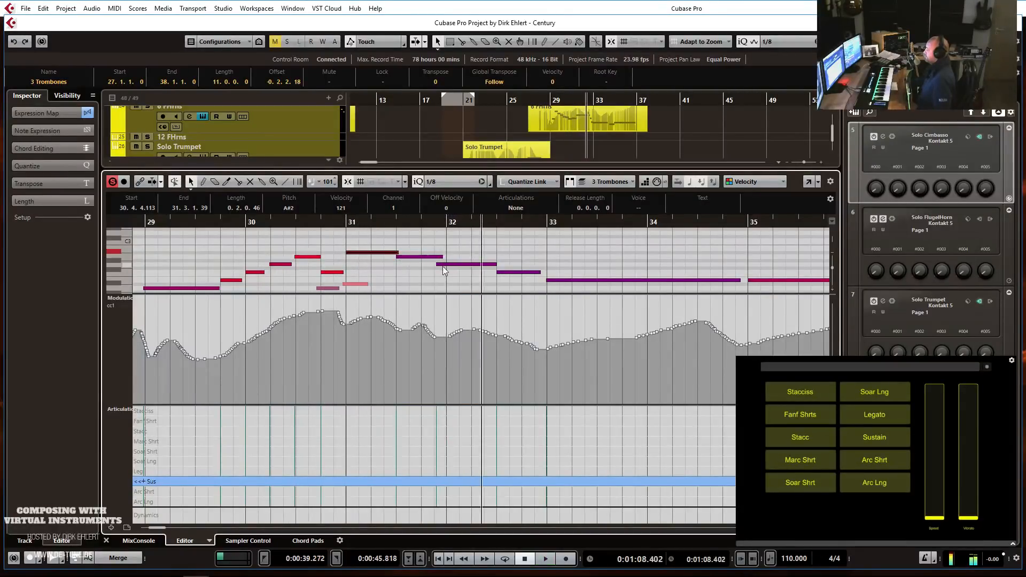
drag(438, 266, 446, 266)
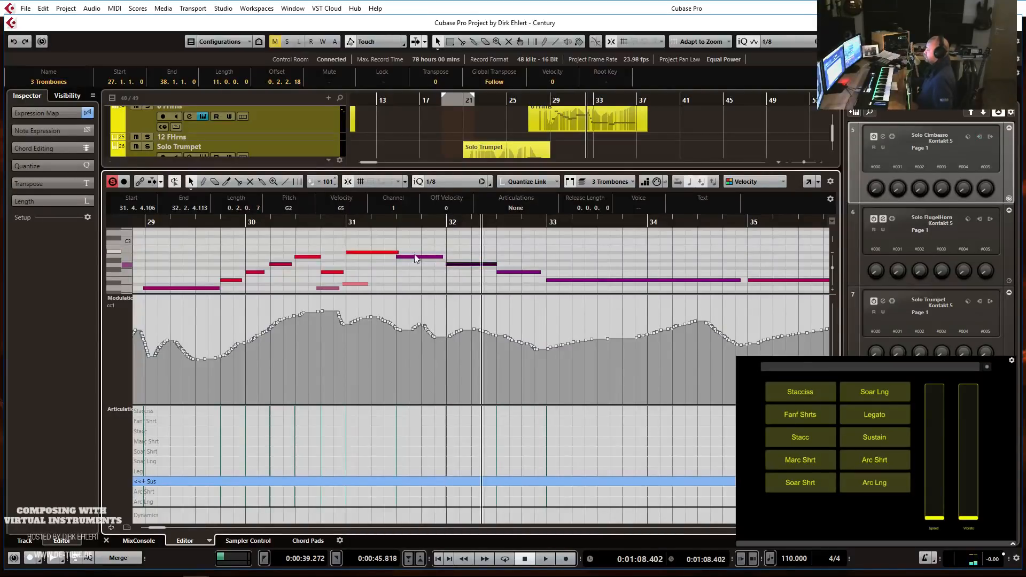
Trim the end of the A#2 note in bar 31 to 31.2.4.75 and play the trombones from late in bar 29.
click(396, 252)
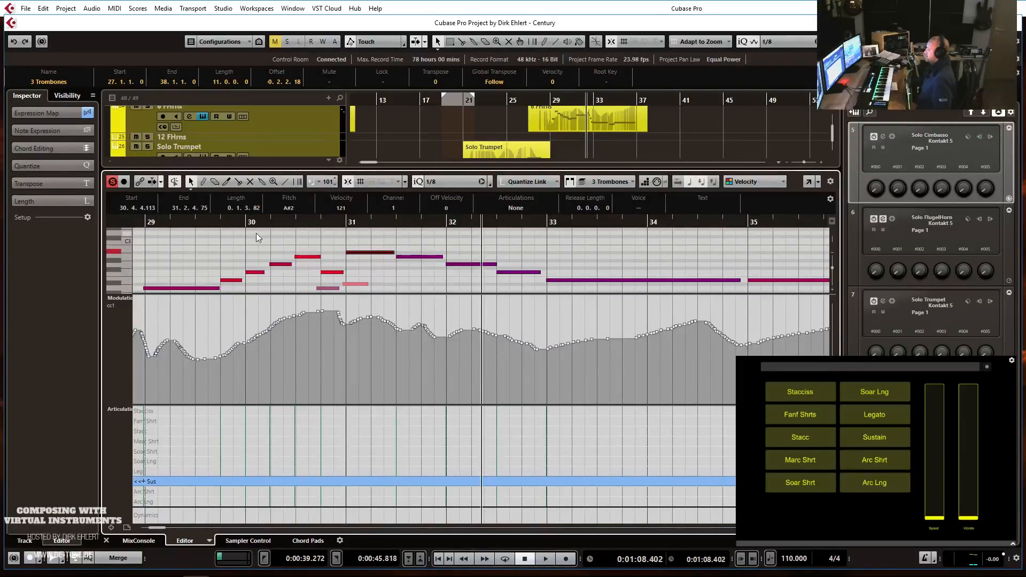
click(211, 225)
key(space)
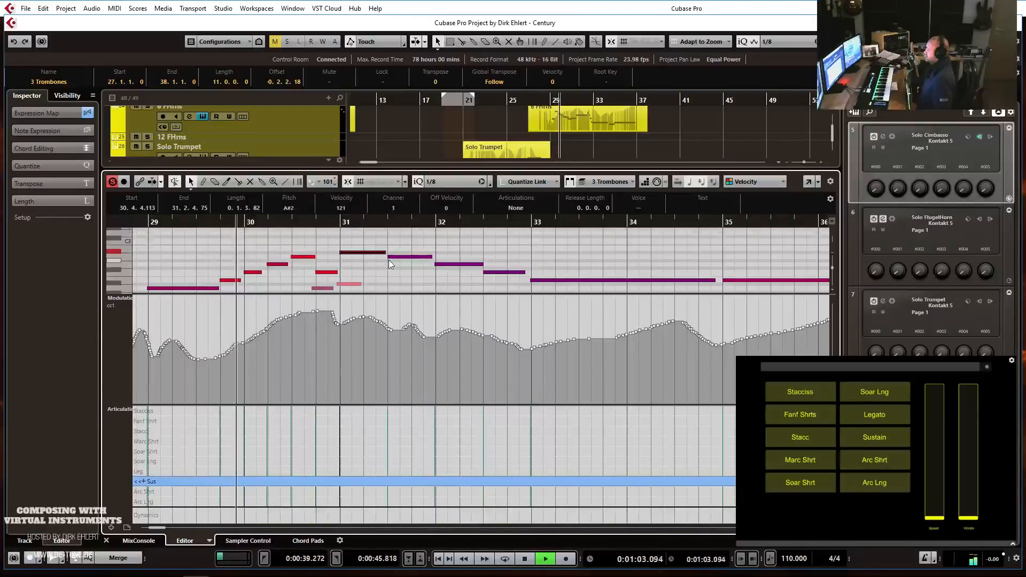
scroll(389, 262, down, 1)
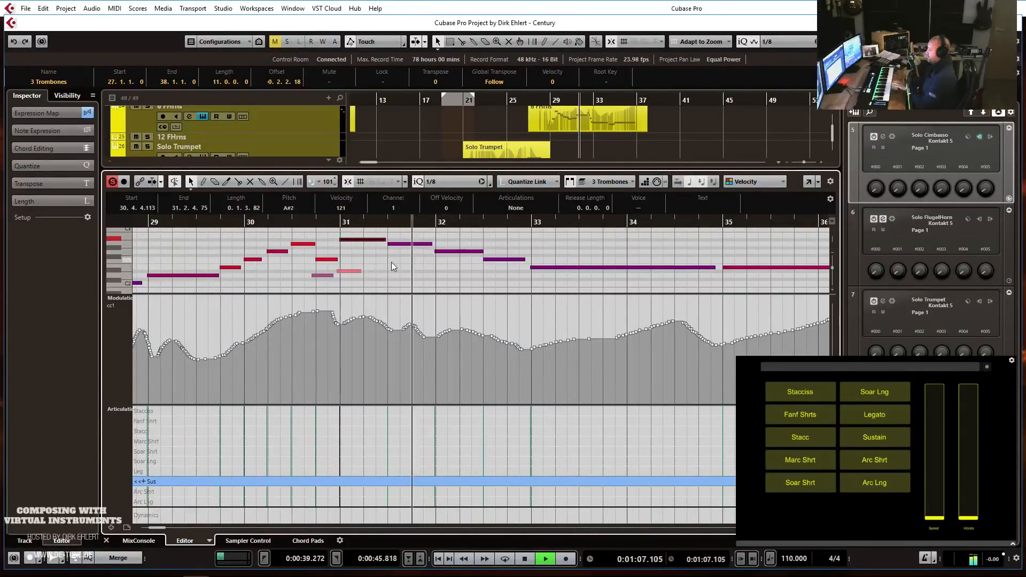
key(space)
Shorten the A#2 note further to end at 31.2.3.55 and replay the trombone line into bar 32.
drag(384, 238, 378, 238)
click(233, 222)
key(space)
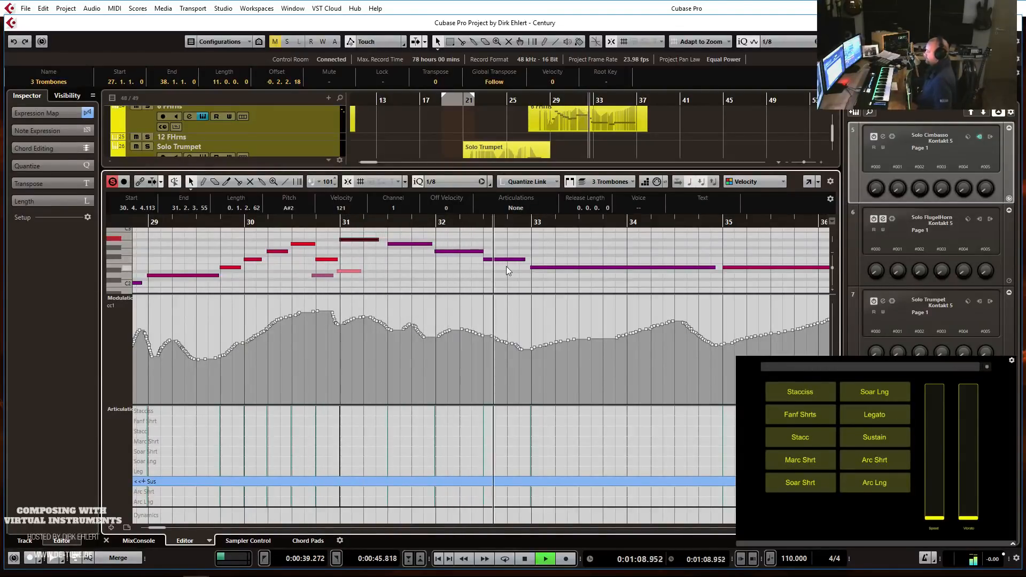
key(space)
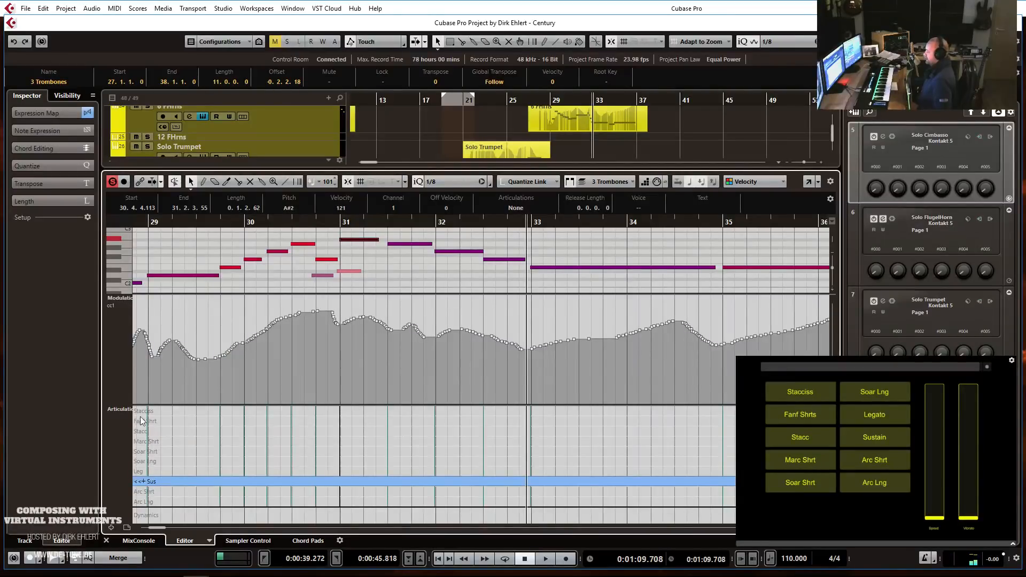
Show velocity in the articulation lane and raise the notes from the middle of bar 31 to bar 33 to about 111–114.
click(123, 410)
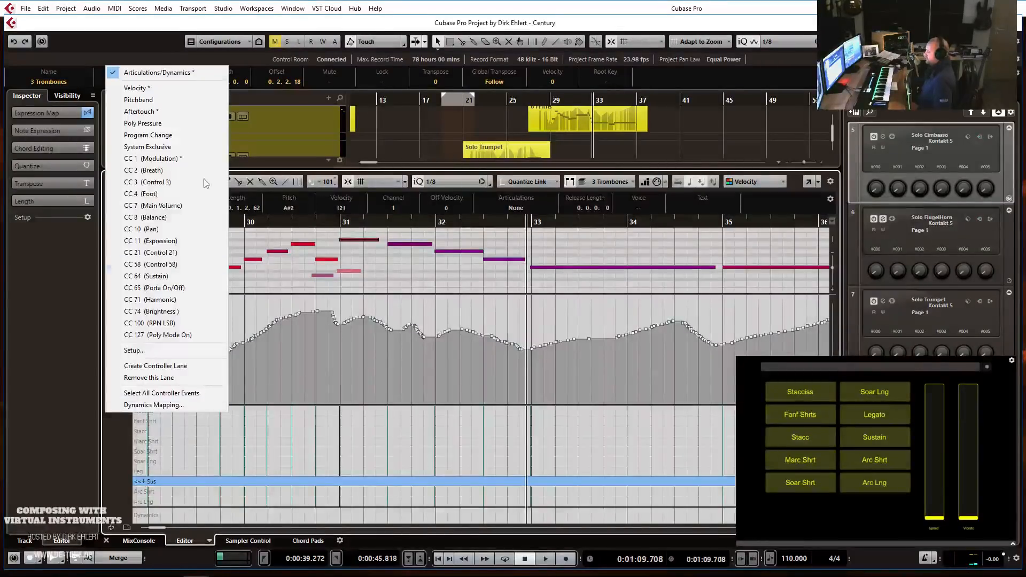
click(197, 86)
drag(401, 417, 496, 415)
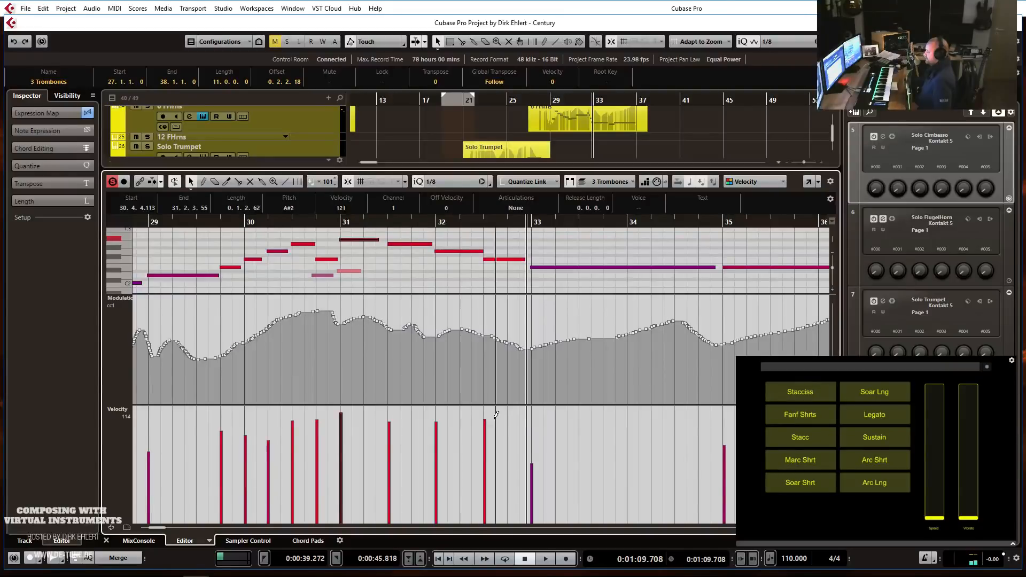
Play back the trombones from the middle of bar 30 and trim the end of the G2 note to 32.2.4.46.
drag(305, 224, 304, 227)
key(space)
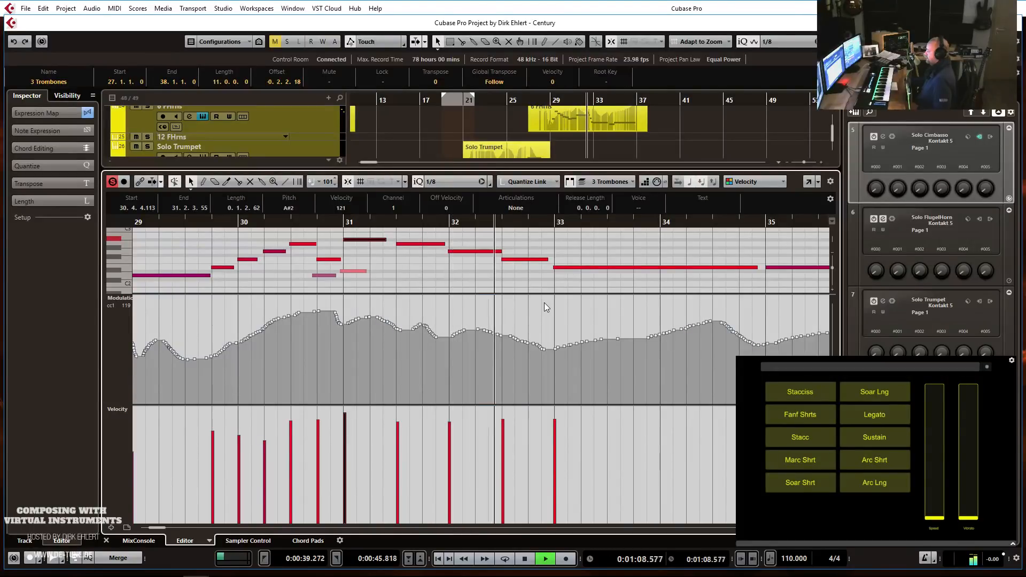
key(space)
drag(500, 251, 497, 254)
Switch editing to the Solo Cimbasso part and transpose its low A0 notes from bar 33 onward up one octave.
scroll(582, 257, down, 4)
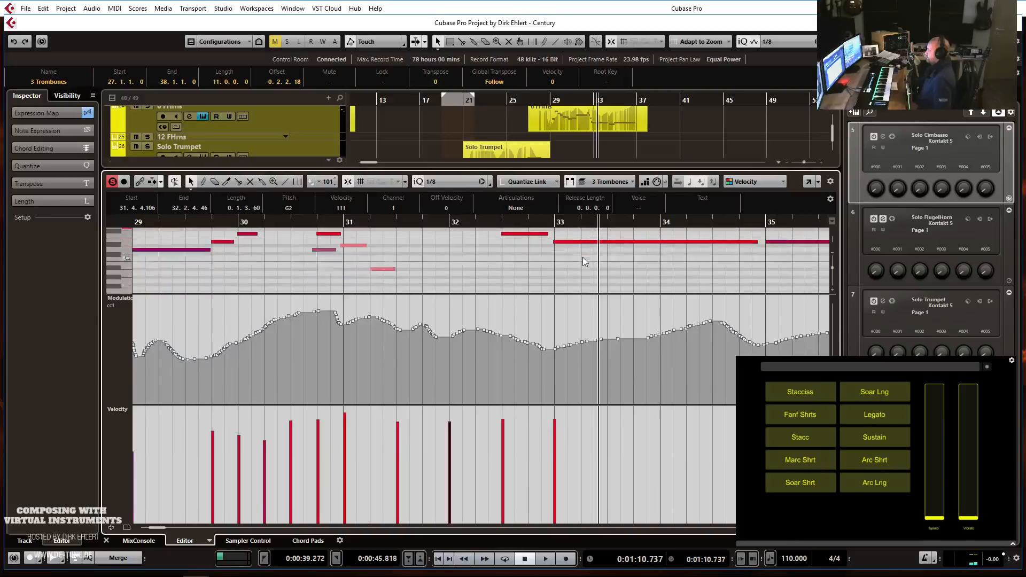
click(567, 277)
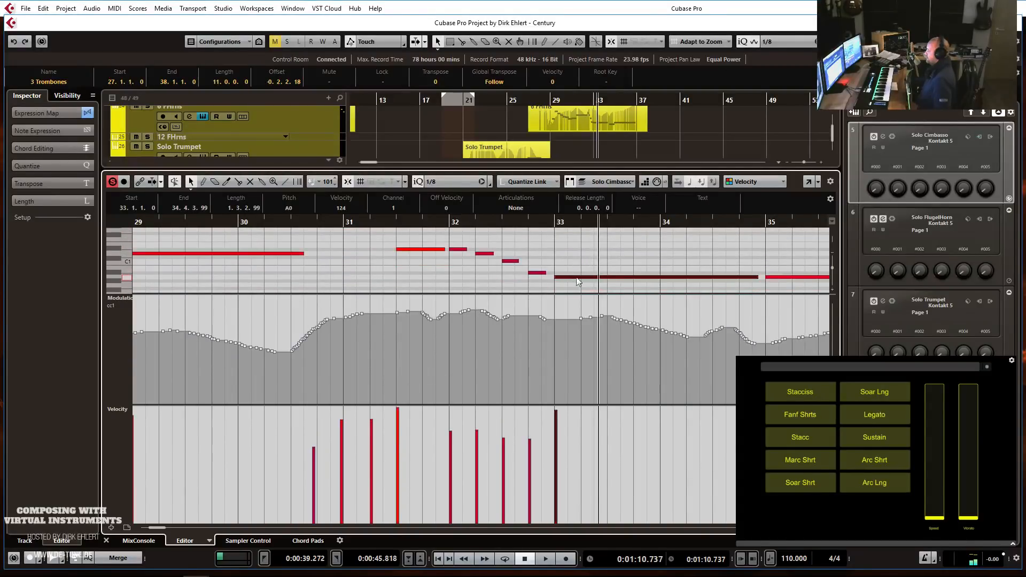
key(g)
key(g)
key(g)
key(g)
key(g)
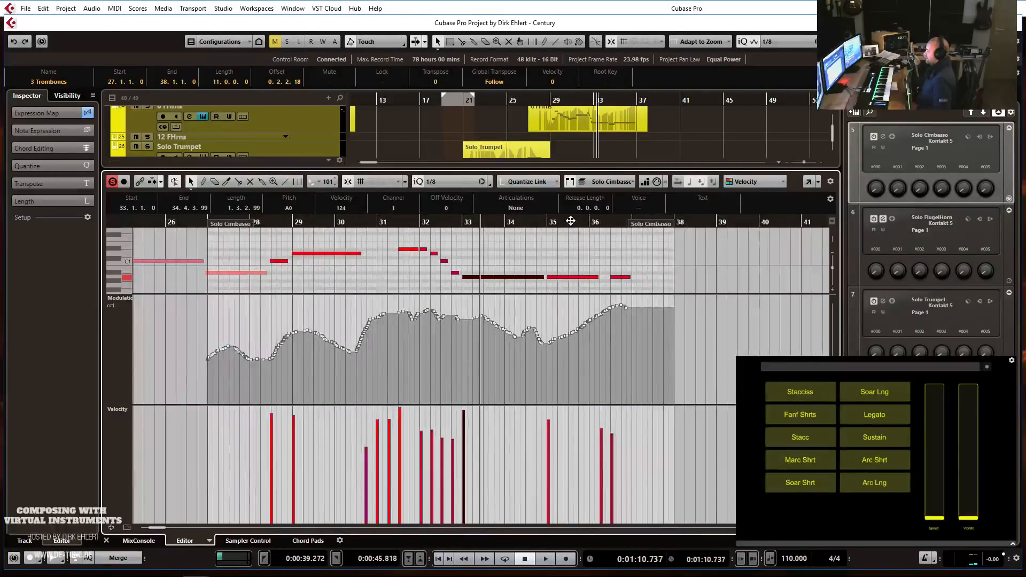
click(616, 183)
click(526, 249)
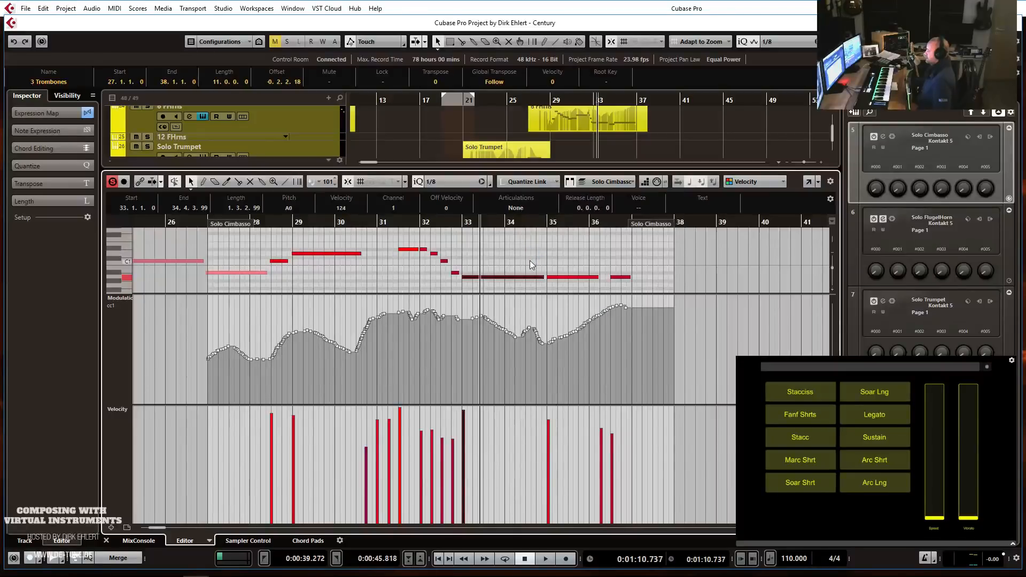
scroll(530, 261, up, 1)
scroll(530, 261, down, 1)
key(shift+Up)
click(560, 287)
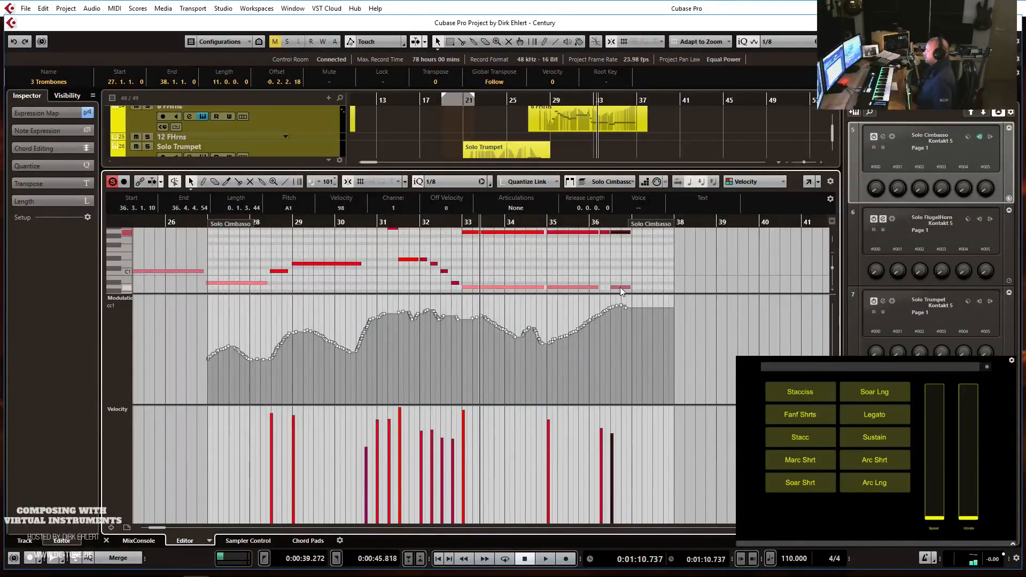
Play back the cimbasso part from the end of bar 30 into bar 33 and enlarge the note display.
drag(403, 226, 383, 226)
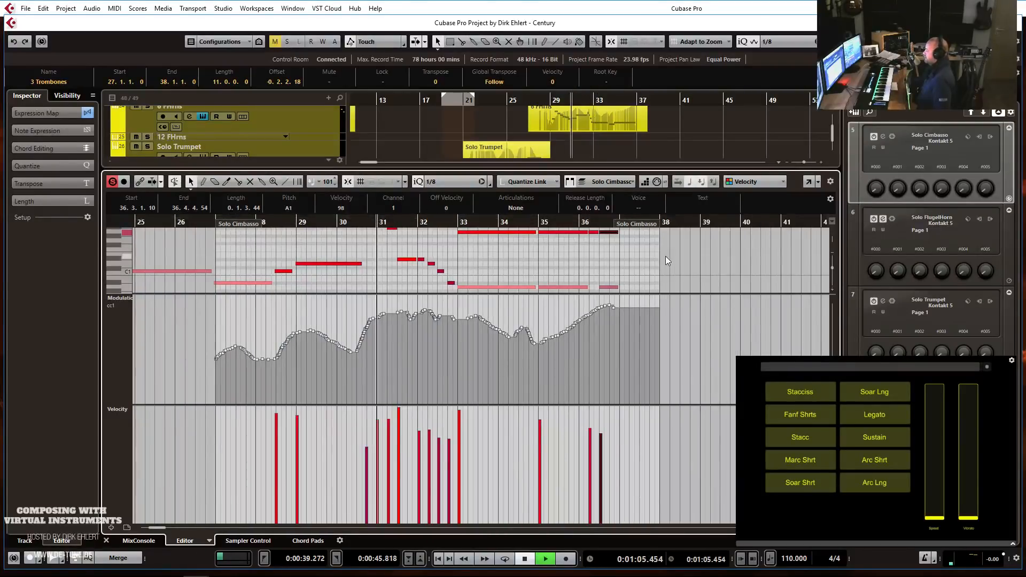
scroll(666, 257, up, 1)
drag(613, 404, 621, 467)
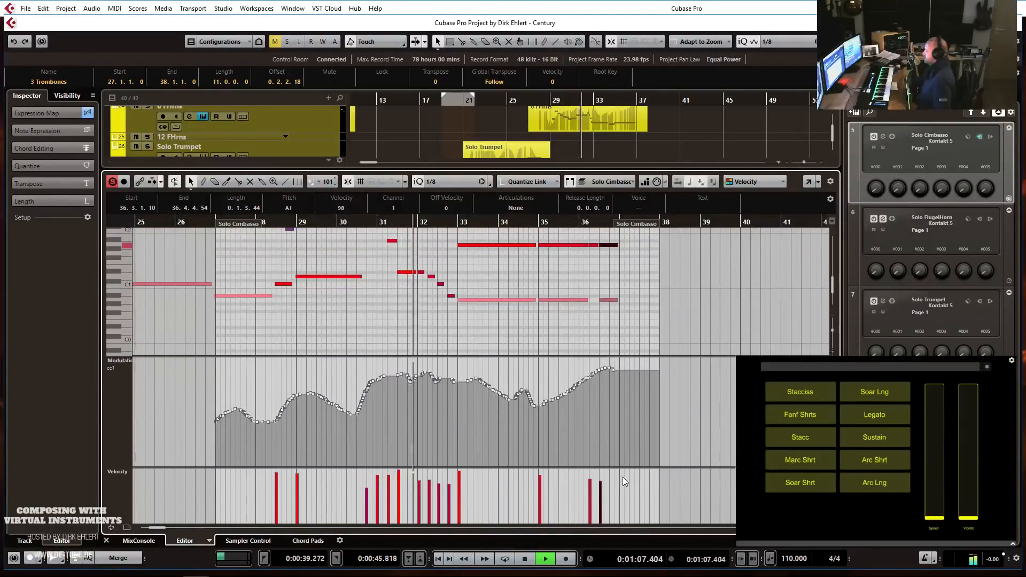
scroll(643, 311, up, 1)
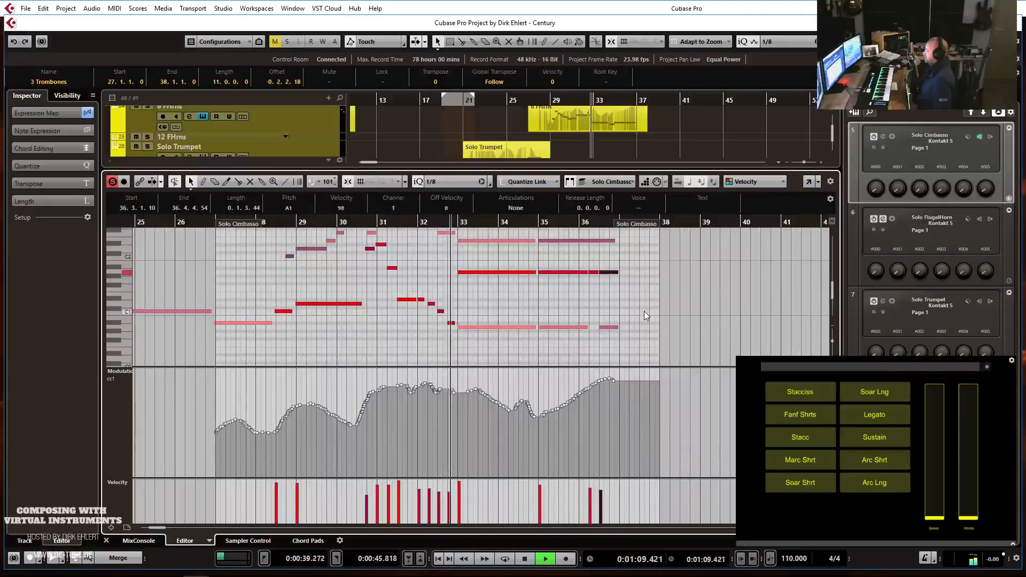
key(space)
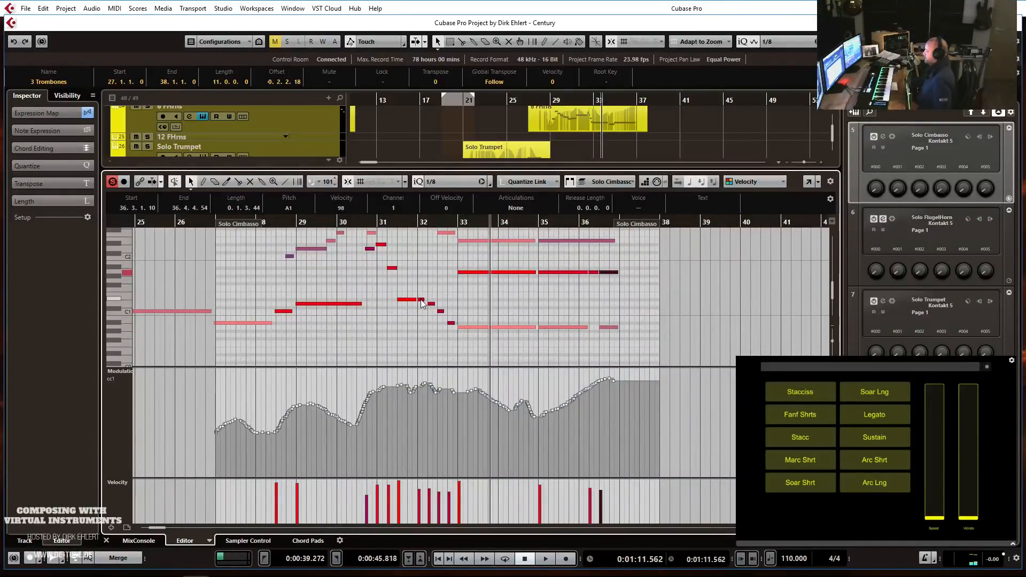
Transpose the four descending cimbasso notes in bar 32 up one octave and play the passage from bar 30.
shift+click(451, 323)
key(shift+Up)
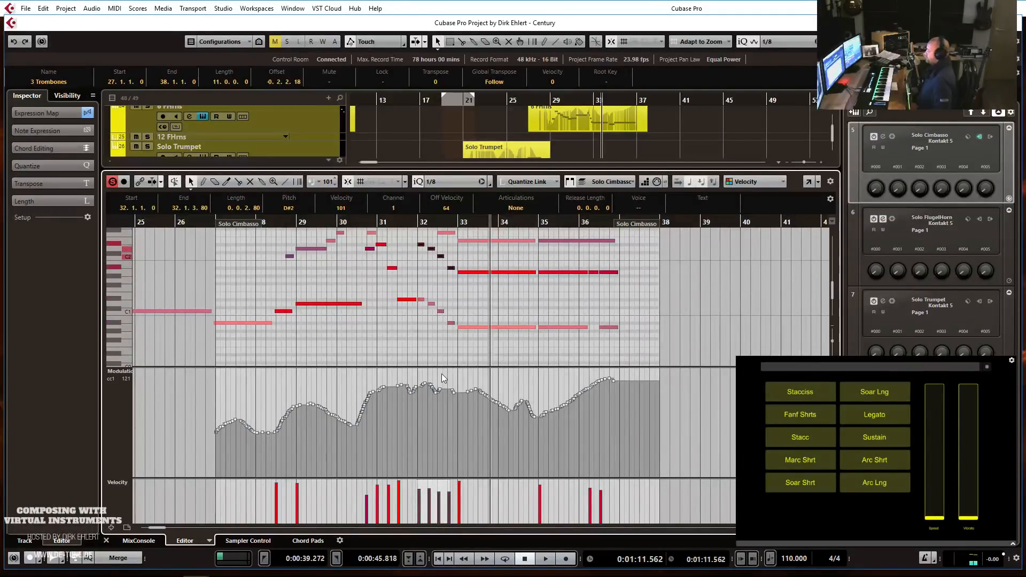
double_click(367, 221)
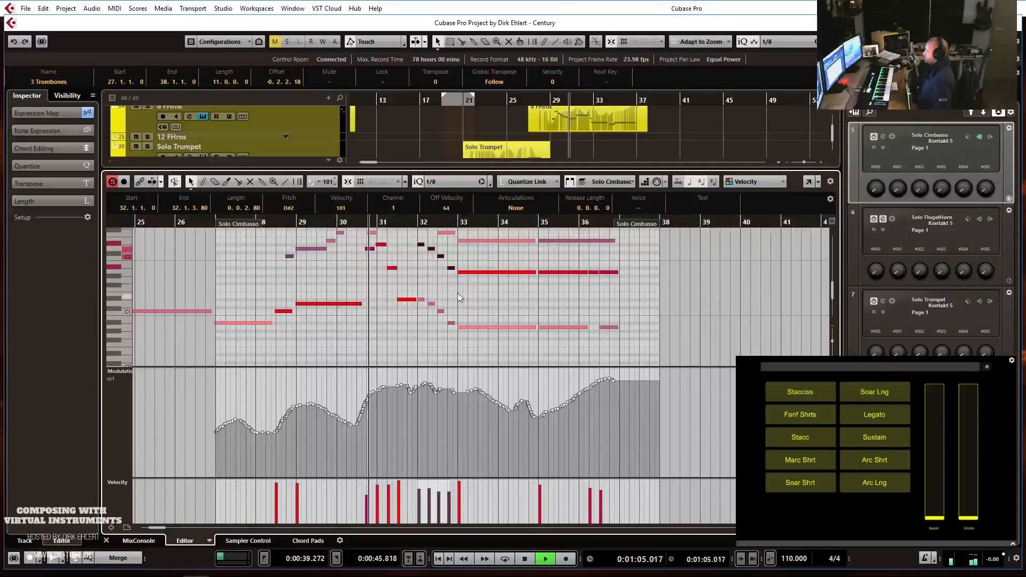
scroll(506, 297, up, 2)
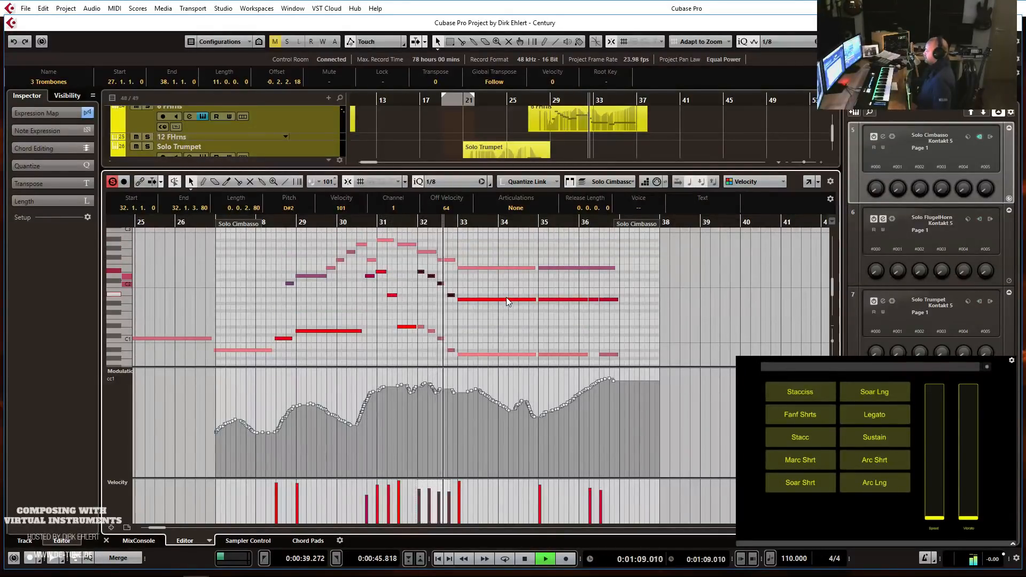
key(g)
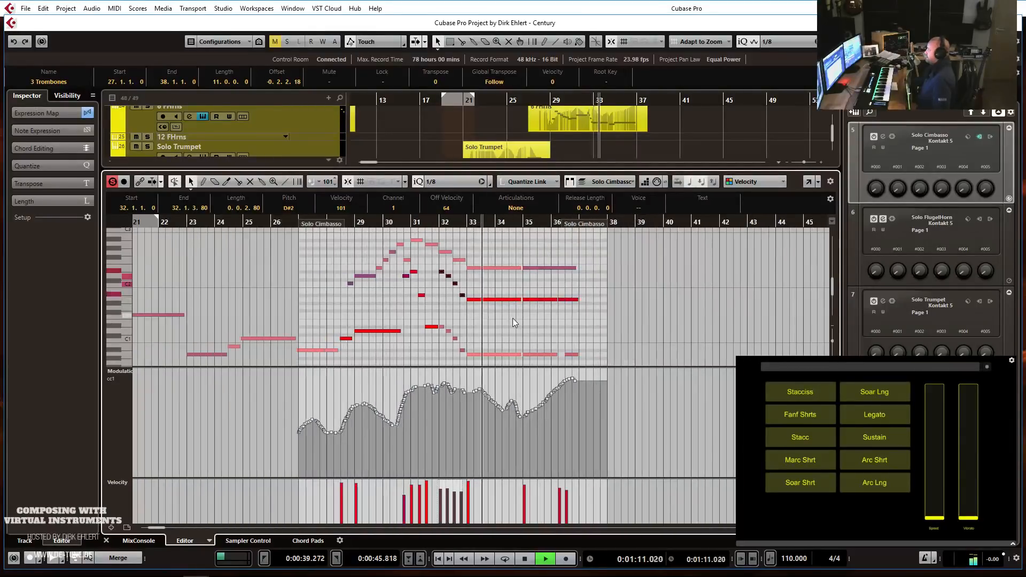
key(h)
key(space)
Close the note editor and set the locators around the whole piece, from bar 3 to bar 38.
key(Return)
key(Return)
key(Return)
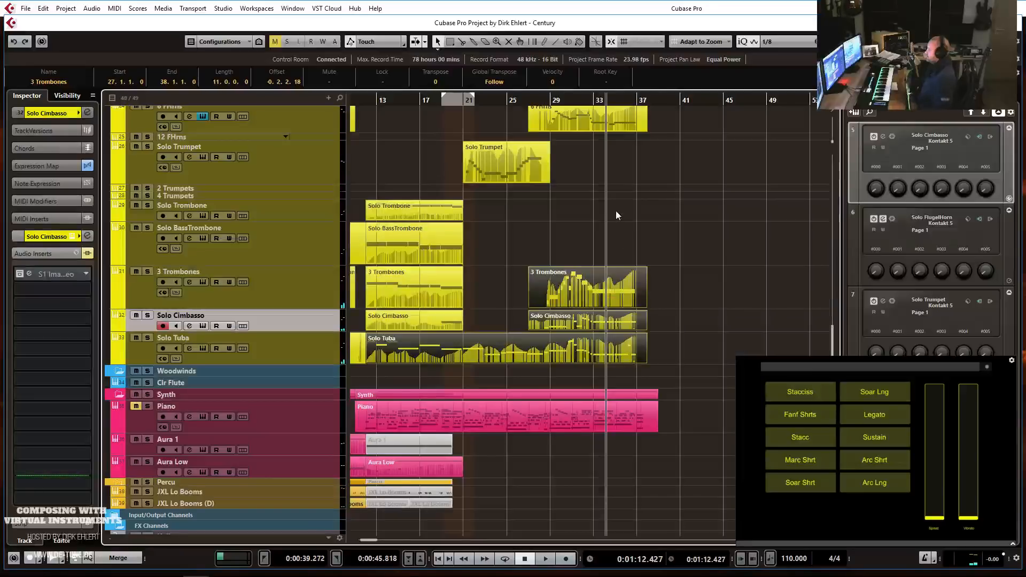
key(g)
key(g)
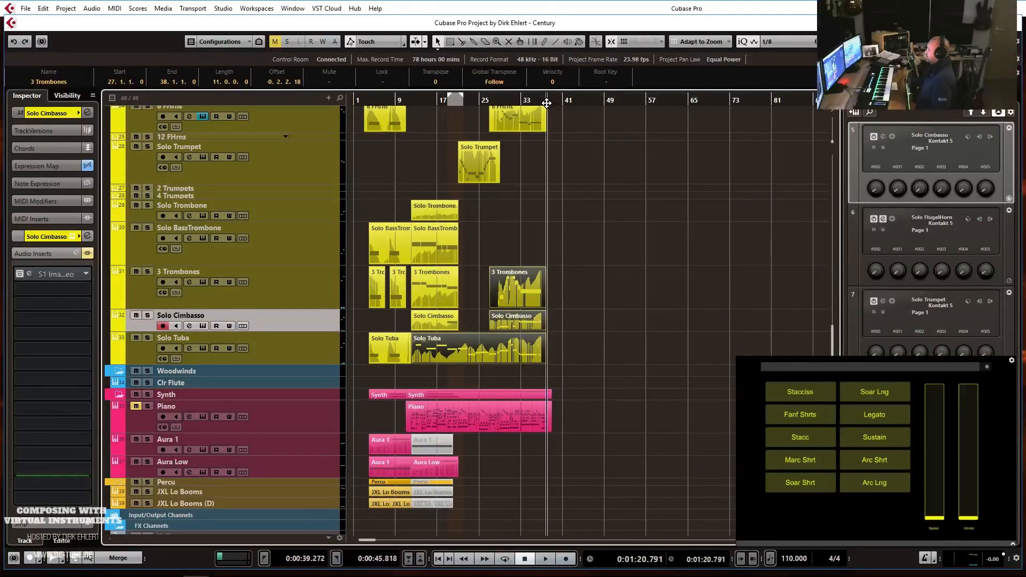
alt+click(546, 104)
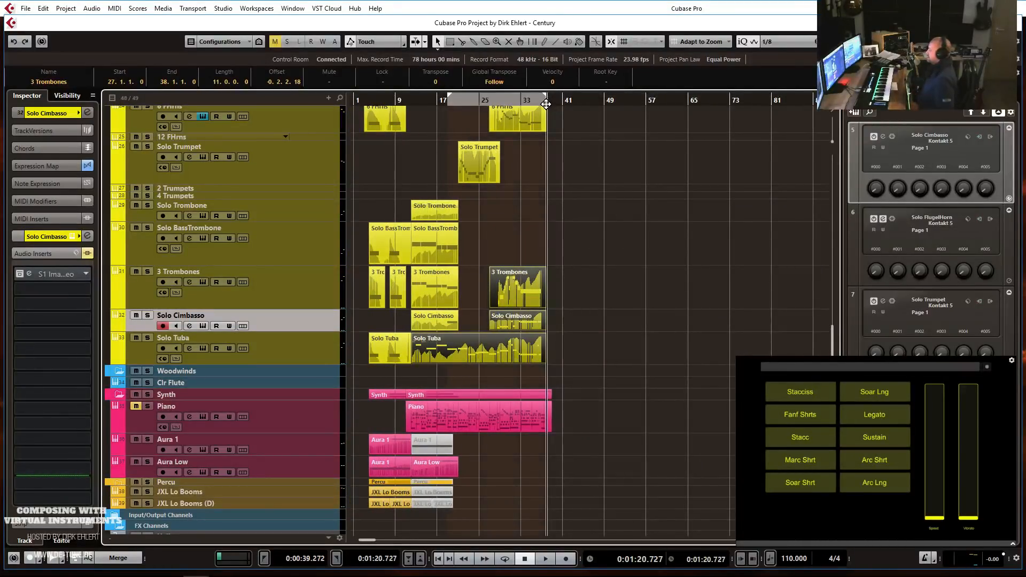
drag(363, 102, 363, 99)
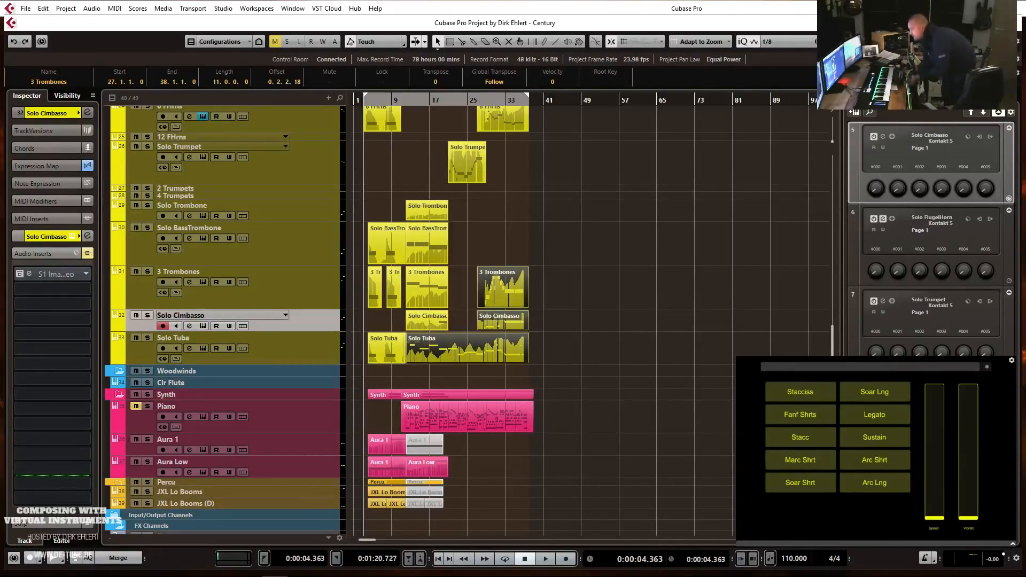
Listen through the arrangement with cycle playback enabled, then select the 3 Trombones track and stop.
key(space)
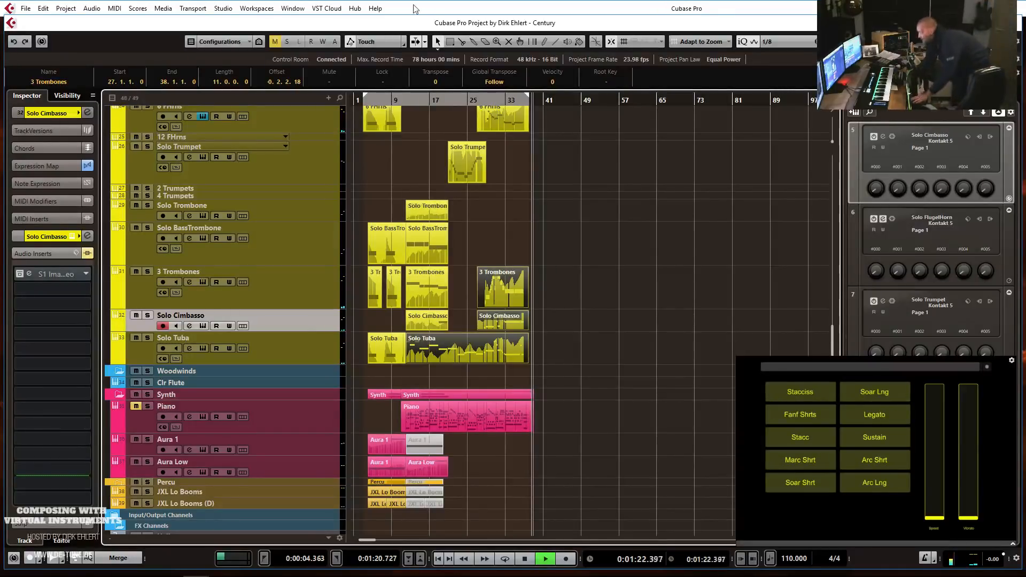
click(448, 96)
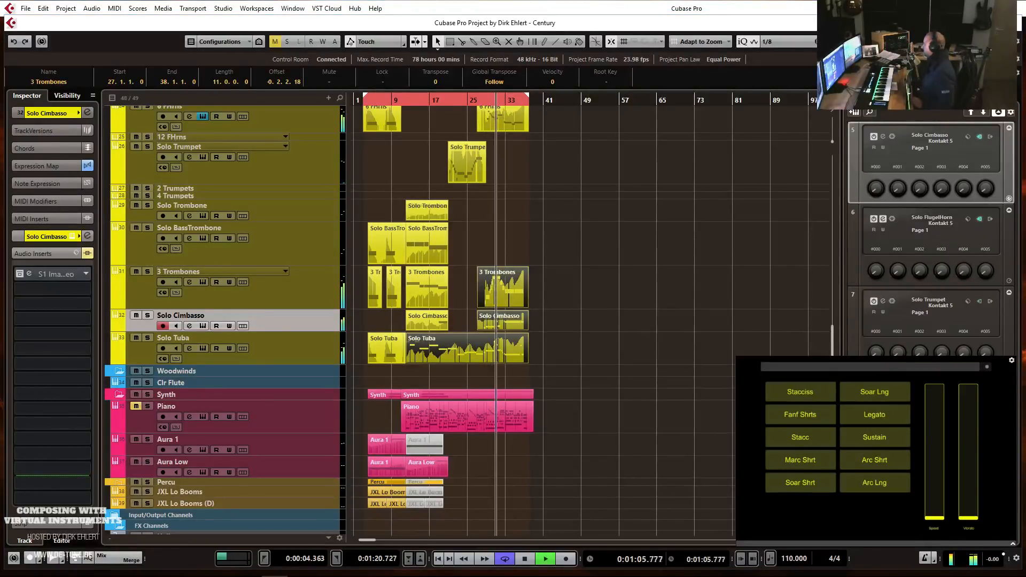
click(278, 298)
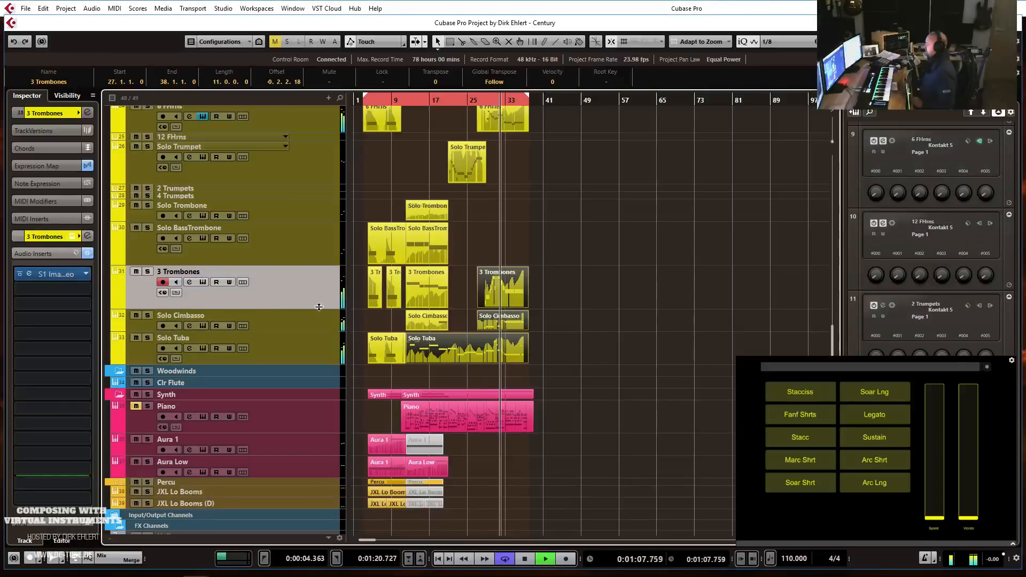
key(space)
Turn off cycling, zoom in on the brass tracks, and play back the section from bar 12.
scroll(529, 238, up, 3)
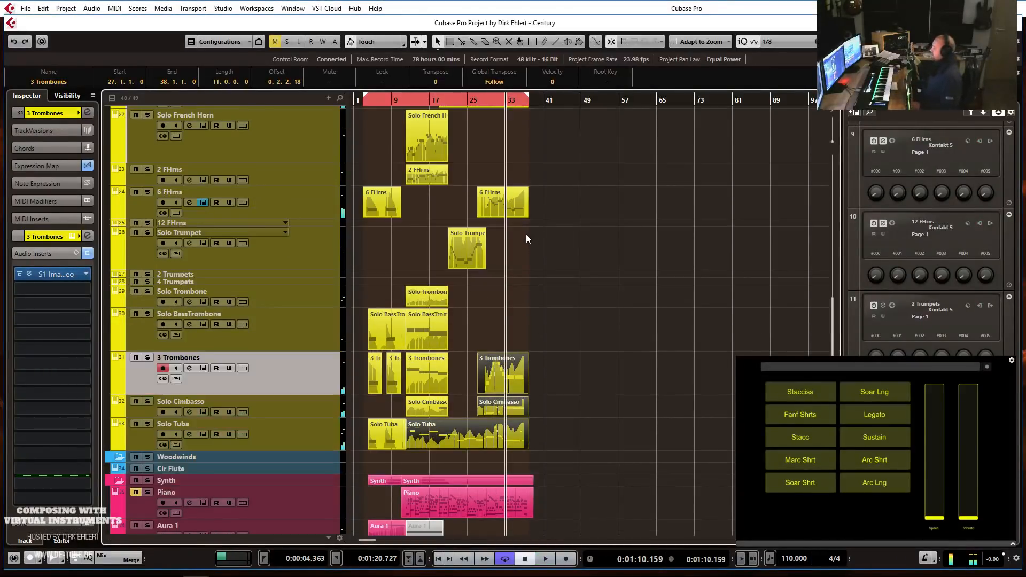
click(406, 100)
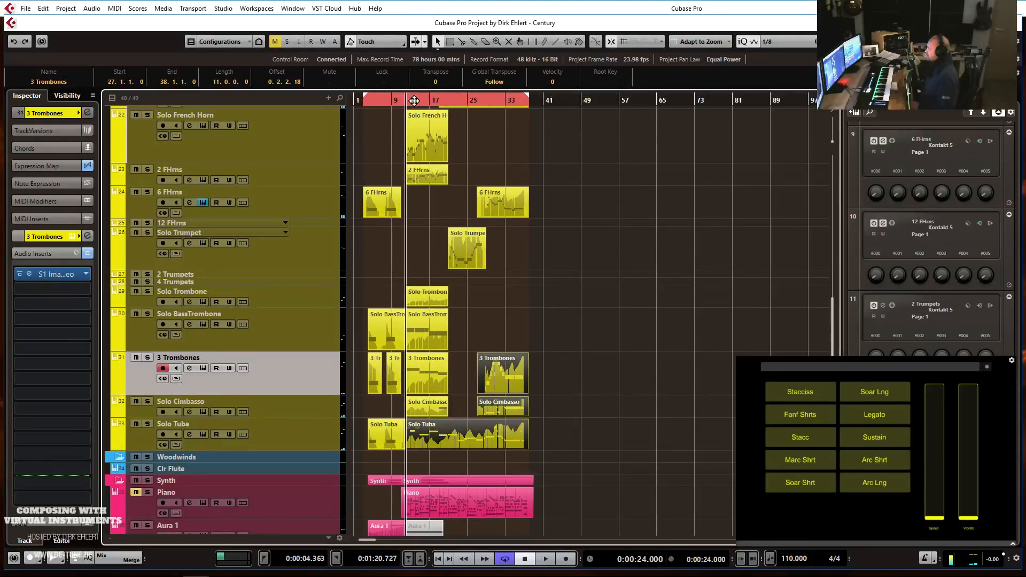
click(416, 97)
key(h)
key(h)
key(h)
key(h)
key(h)
key(h)
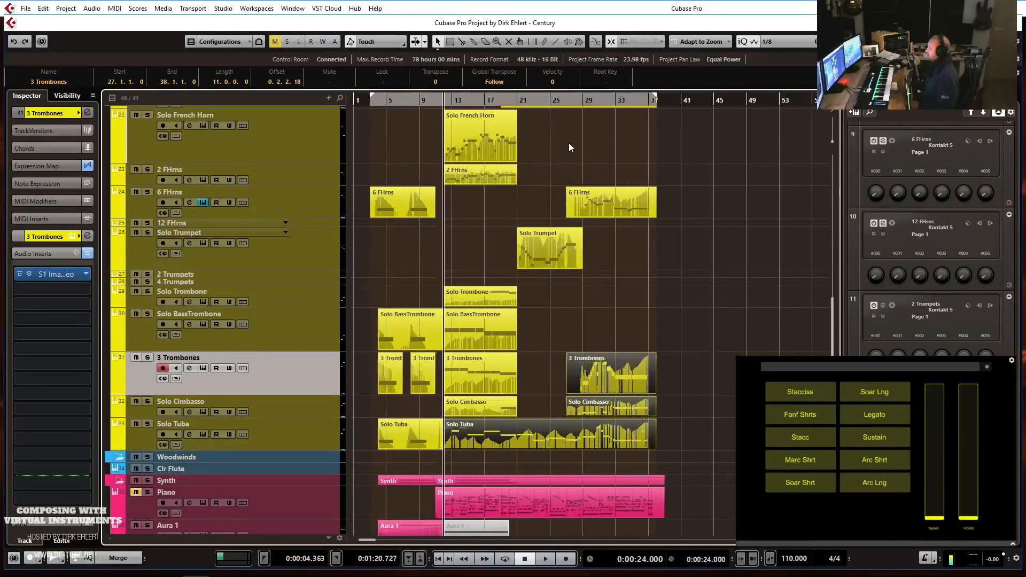
key(h)
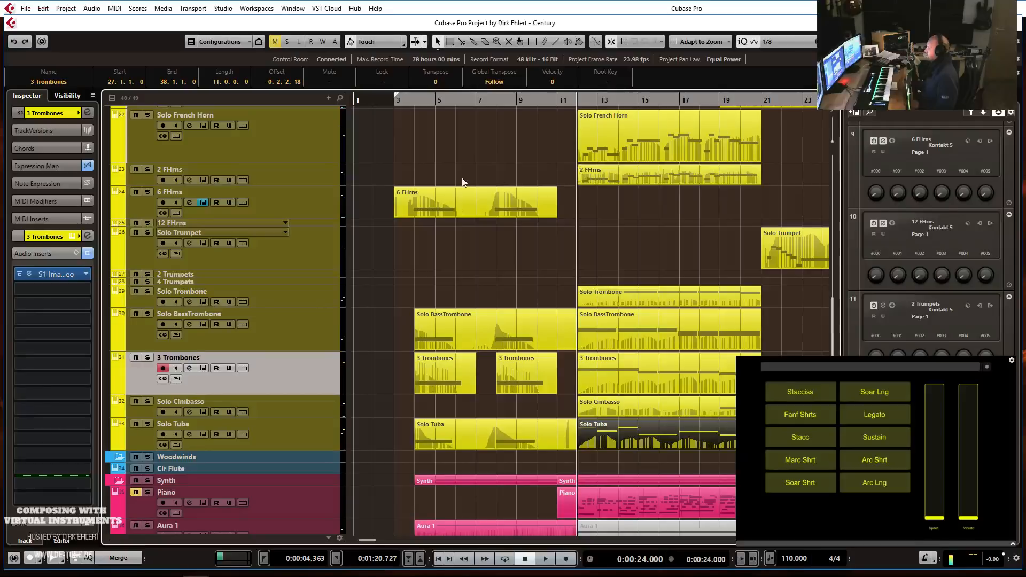
key(space)
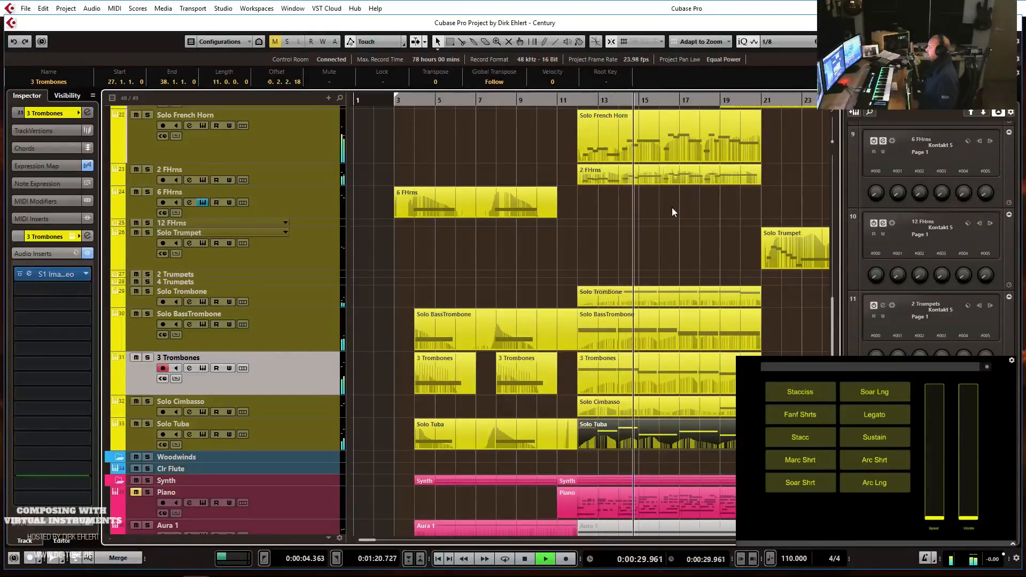
key(space)
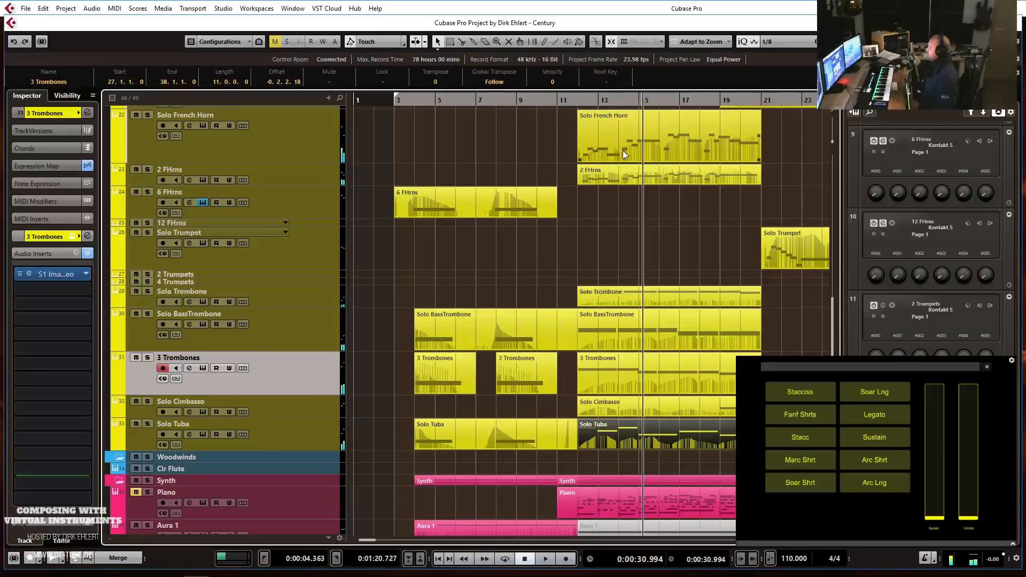
Check the track settings of Solo French Horn and 2 FHrns, then solo both tracks and play from bar 12.
click(214, 142)
click(44, 116)
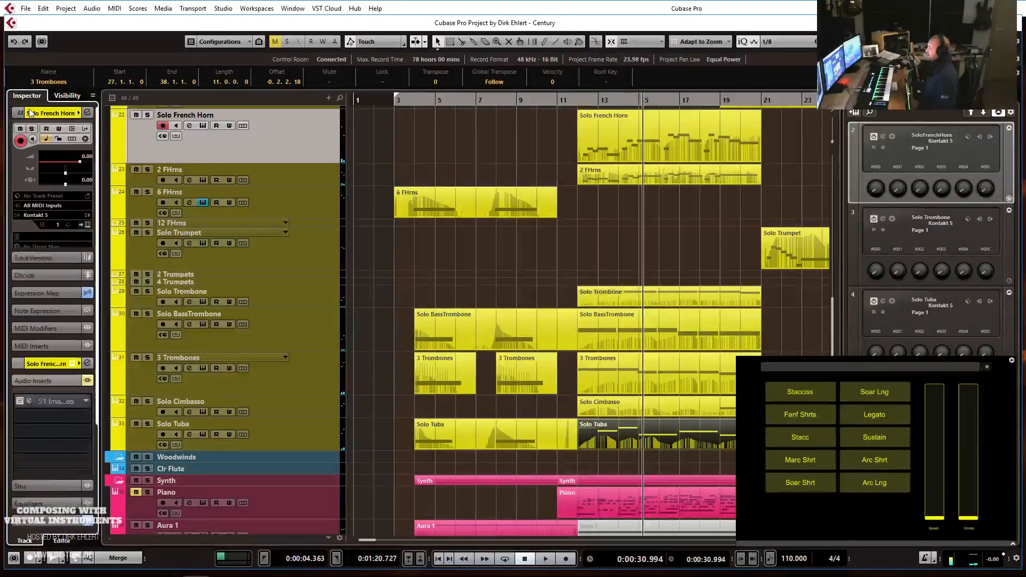
click(171, 167)
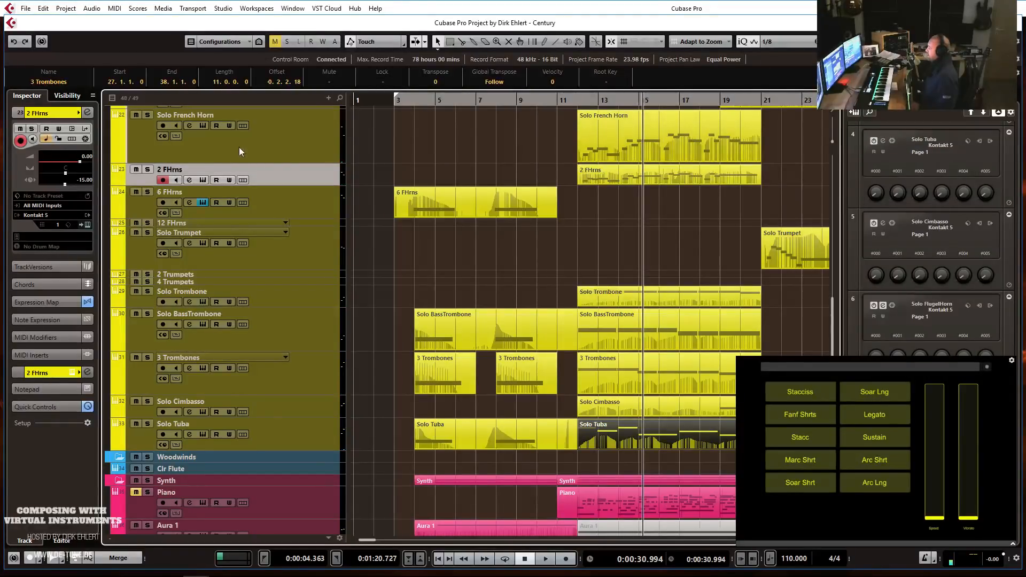
click(148, 115)
click(573, 103)
key(space)
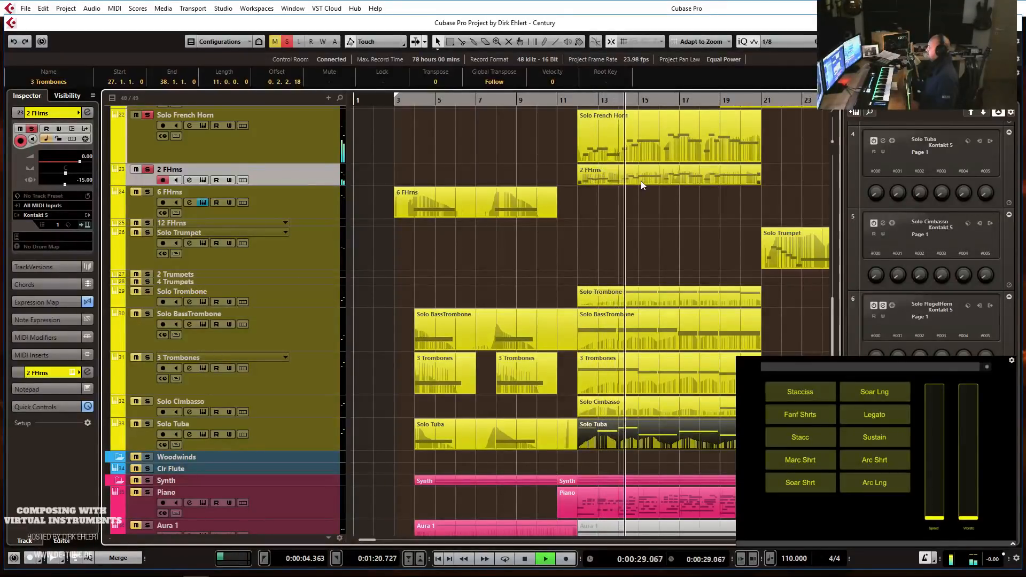
key(space)
Open the 2 FHrns part to inspect its notes and modulation curve, then close the note editor.
double_click(600, 178)
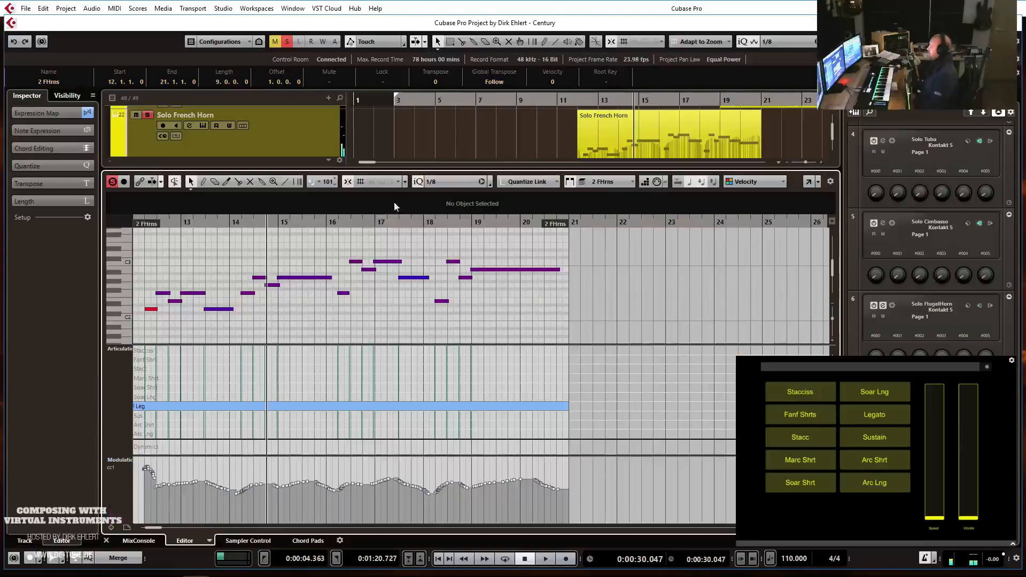
scroll(337, 262, left, 3)
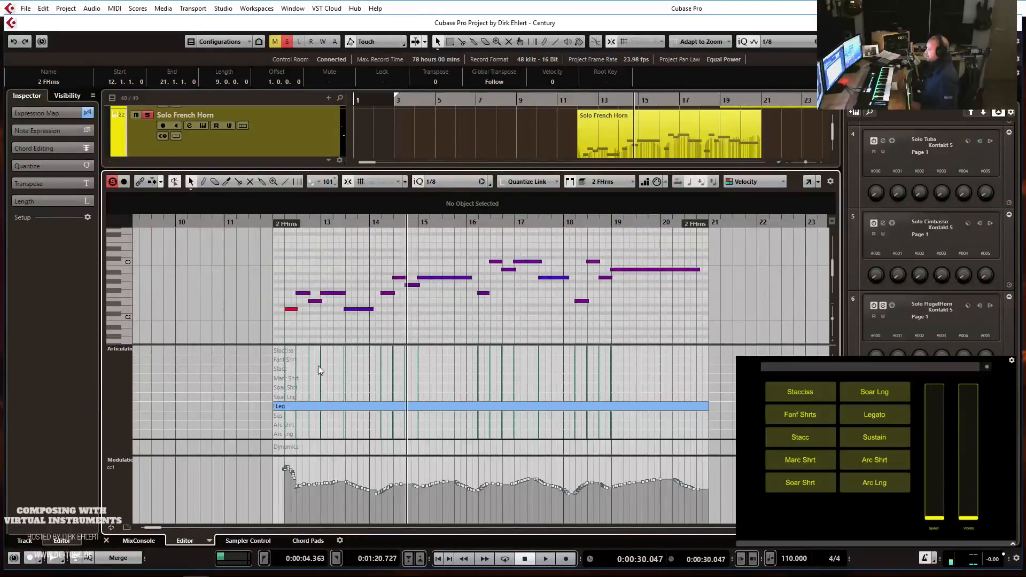
key(Return)
Open the Solo French Horn part and play it from bar 12, examining its opening notes up close.
double_click(601, 120)
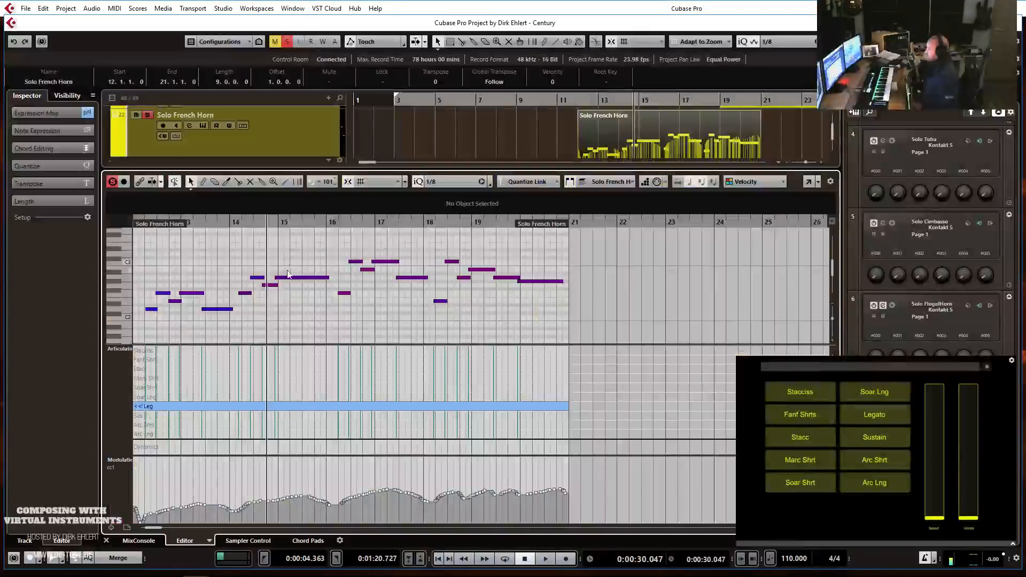
scroll(287, 273, left, 3)
drag(283, 408, 321, 412)
click(267, 226)
key(space)
key(h)
key(h)
key(h)
key(h)
key(h)
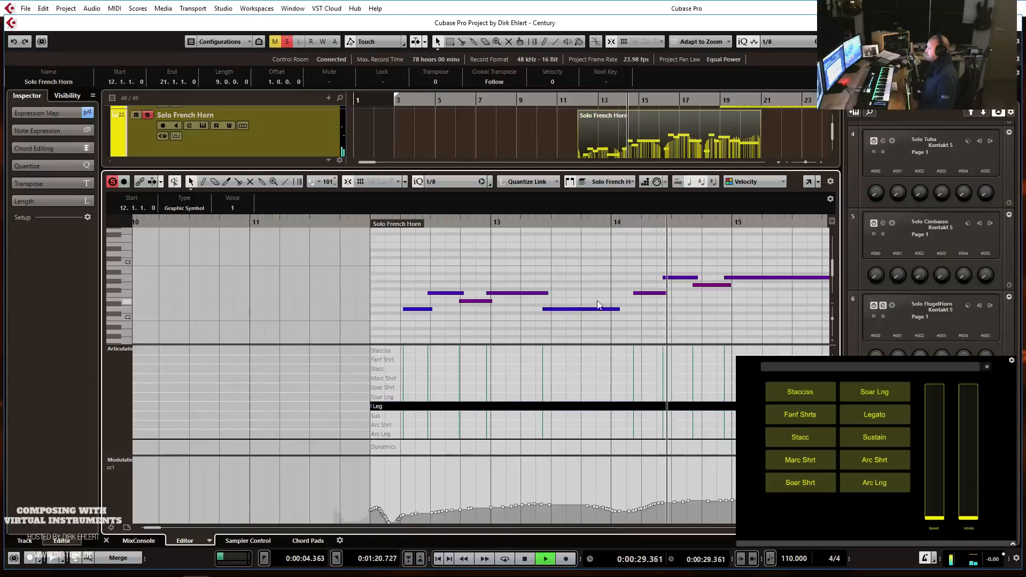
key(space)
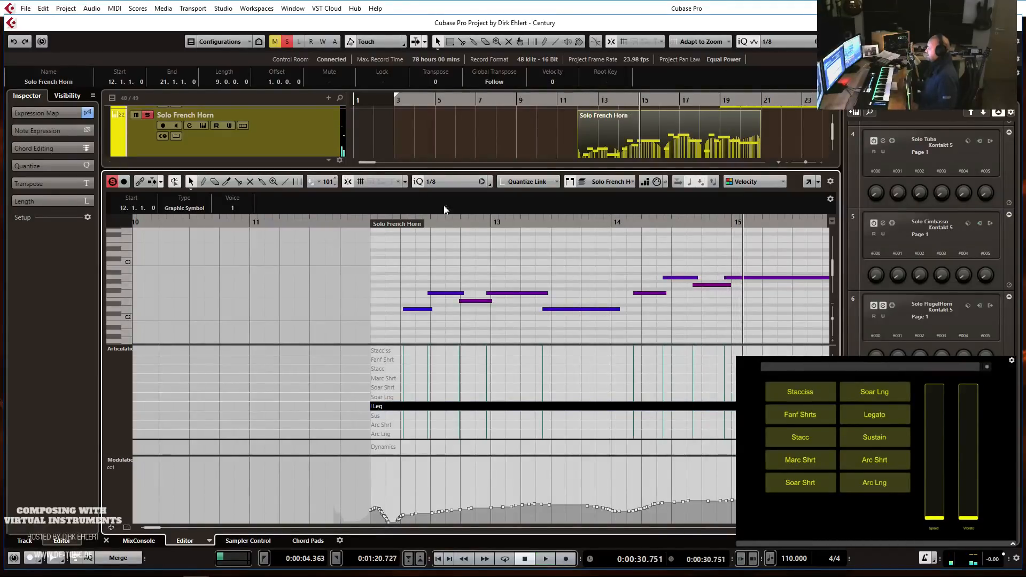
Shift all horn notes and controller data slightly later without enlarging the part, and place the first note at 12.2.1.0.
key(ctrl+a)
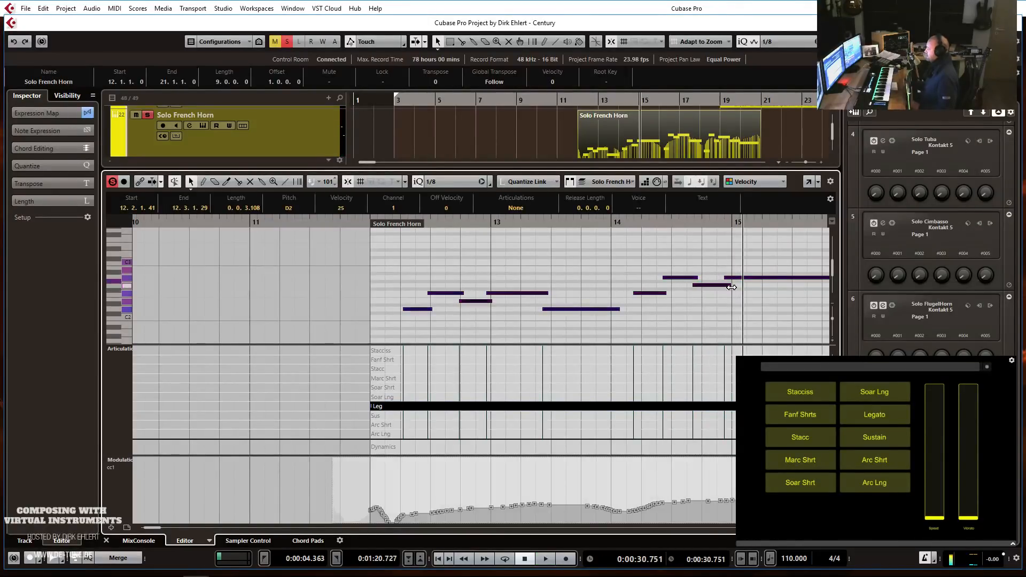
drag(739, 281, 601, 309)
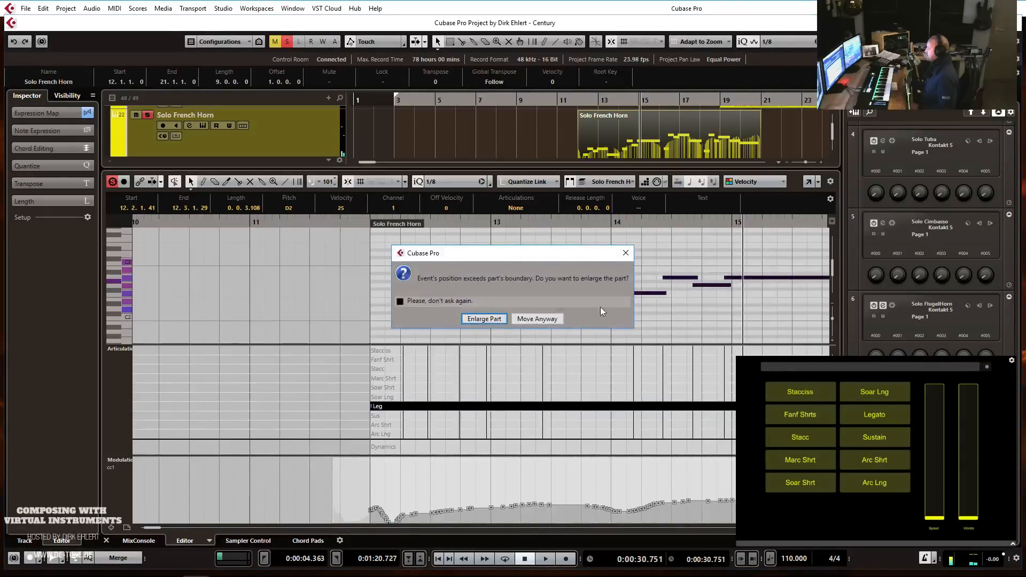
click(553, 318)
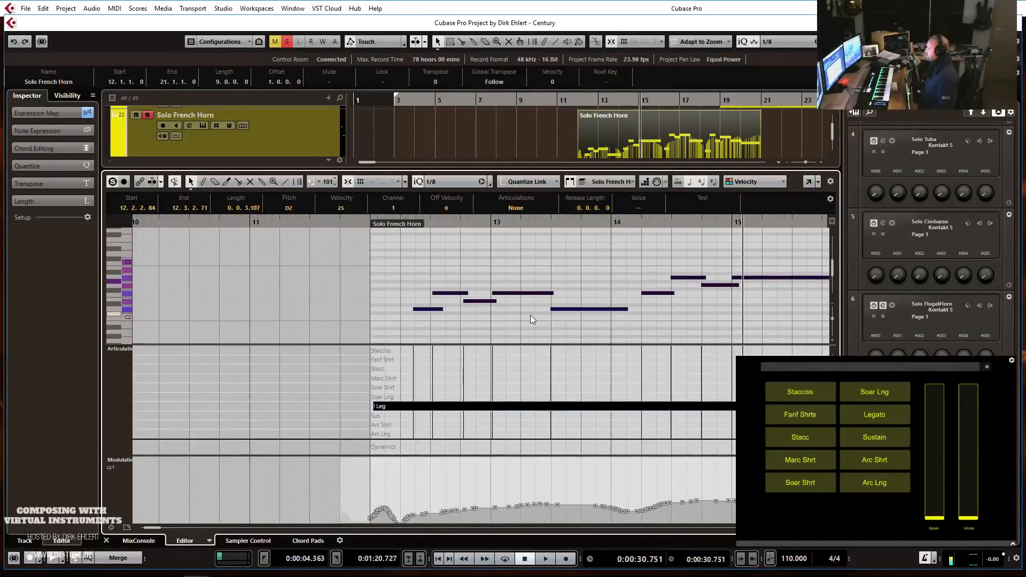
click(421, 320)
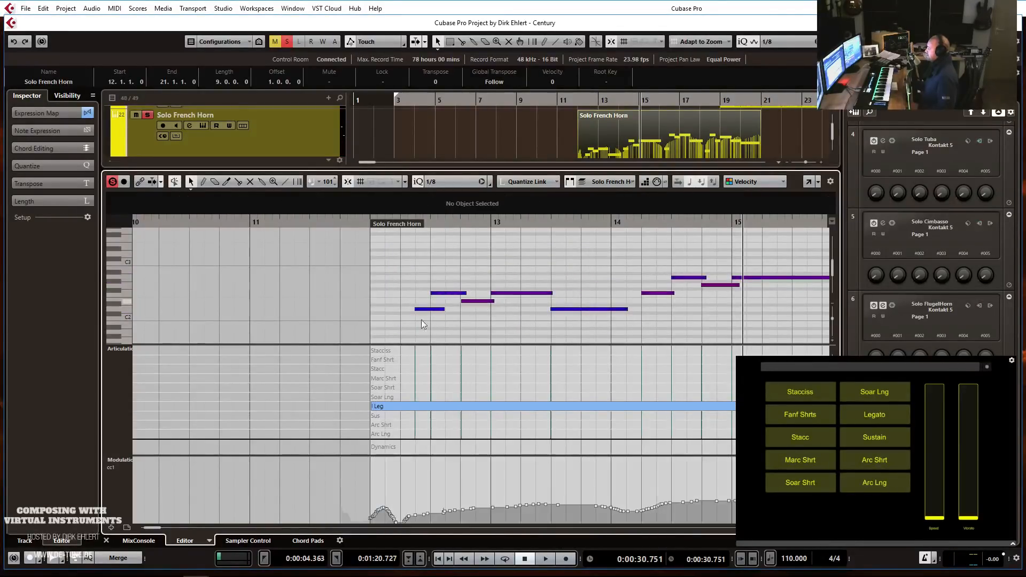
drag(422, 310, 410, 310)
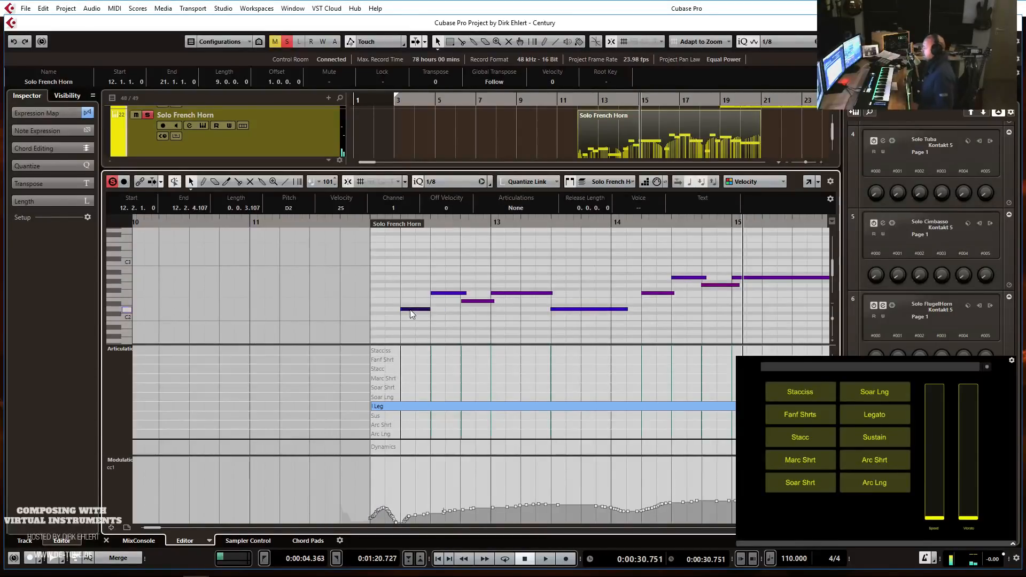
key(ctrl+alt+e)
Set the Solo French Horn track delay to -18 ms, then reopen its part and play from bar 12.
click(171, 157)
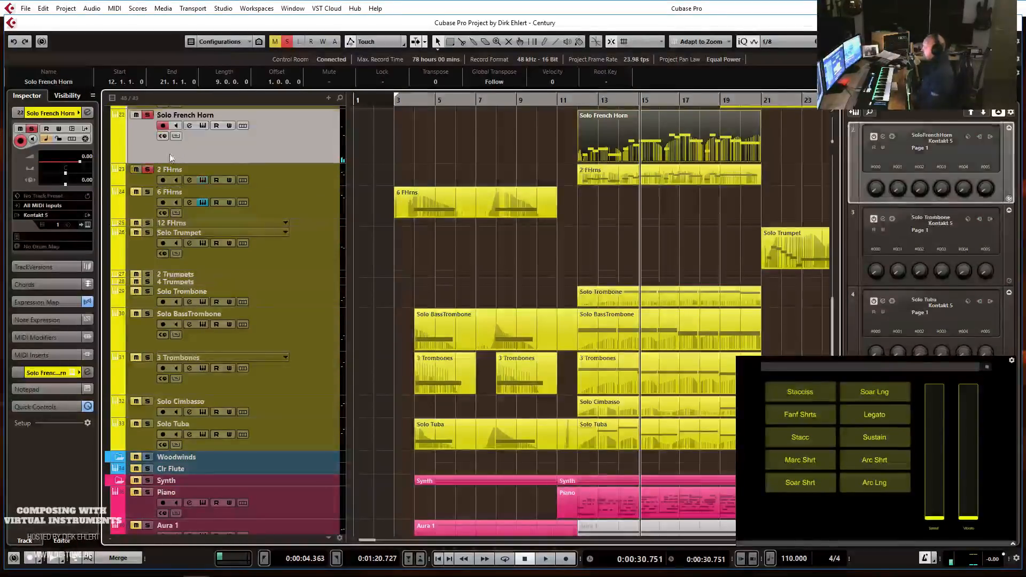
click(88, 184)
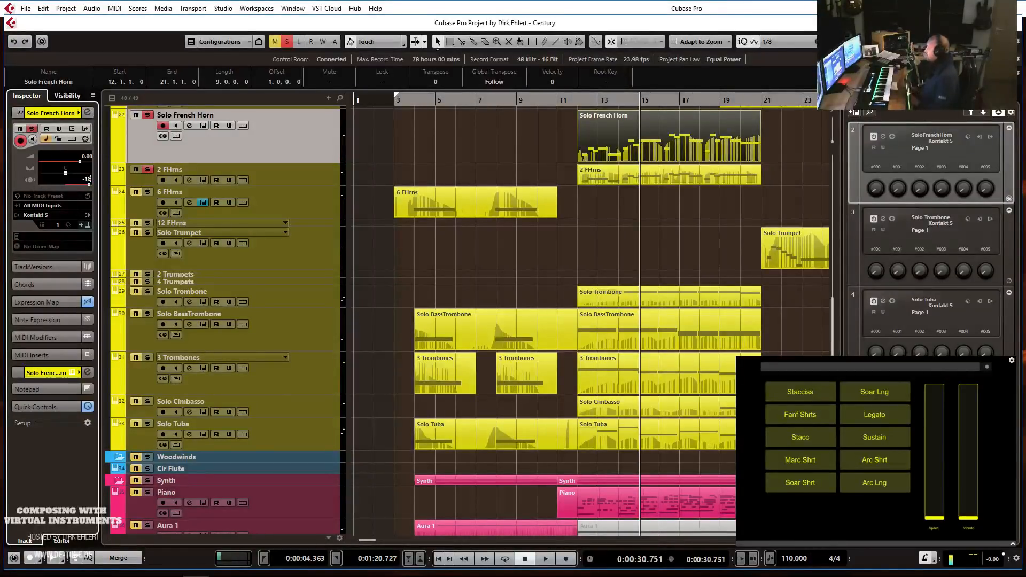
double_click(599, 153)
click(214, 221)
key(space)
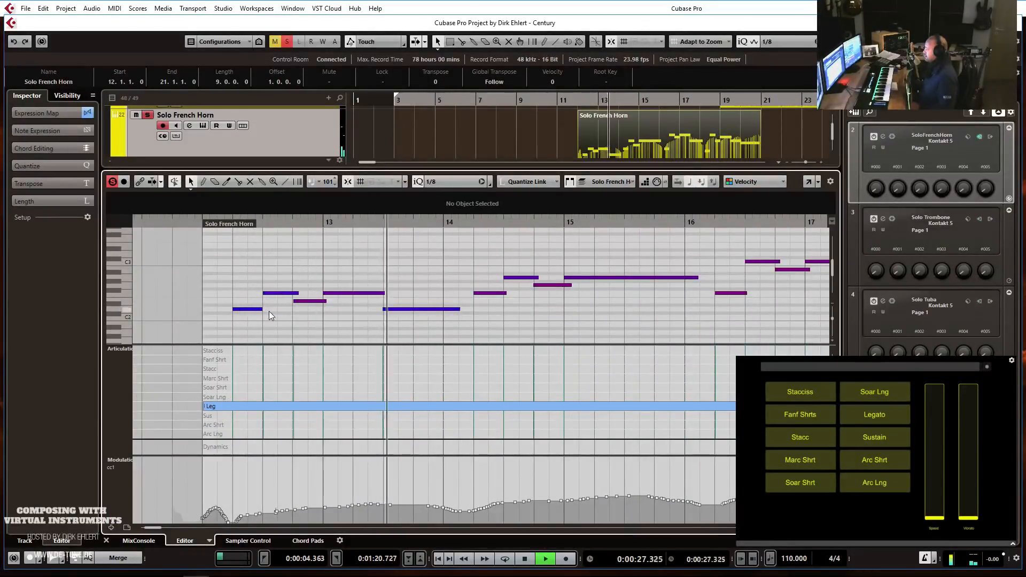
Lengthen the first horn note in bar 12 to end at 12.3.1.16, then stop playback.
click(256, 309)
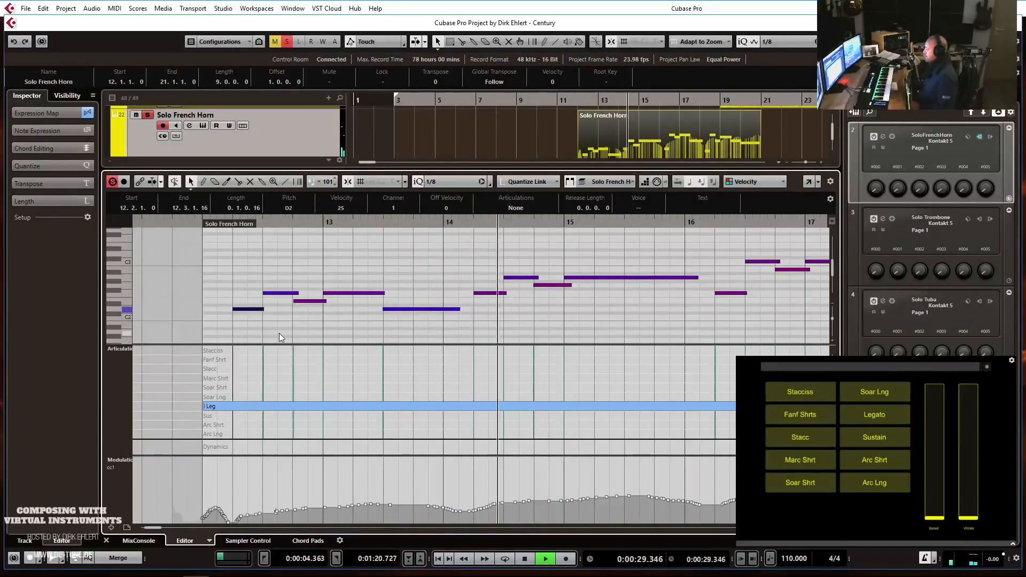
scroll(289, 330, down, 1)
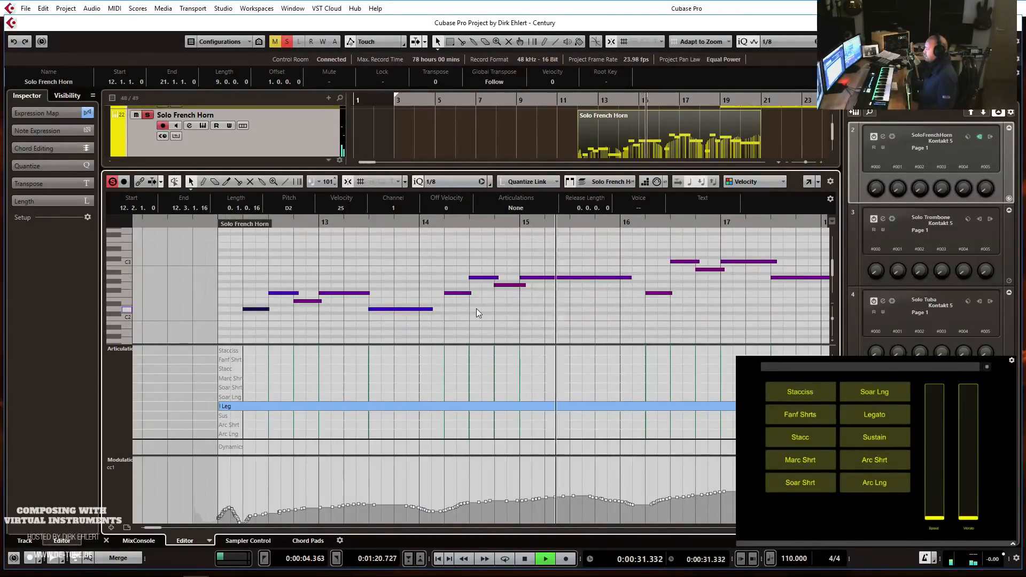
key(space)
Insert a CC 2 (Breath) value of 124 at the start of the horn part and audition from bar 12.
click(120, 460)
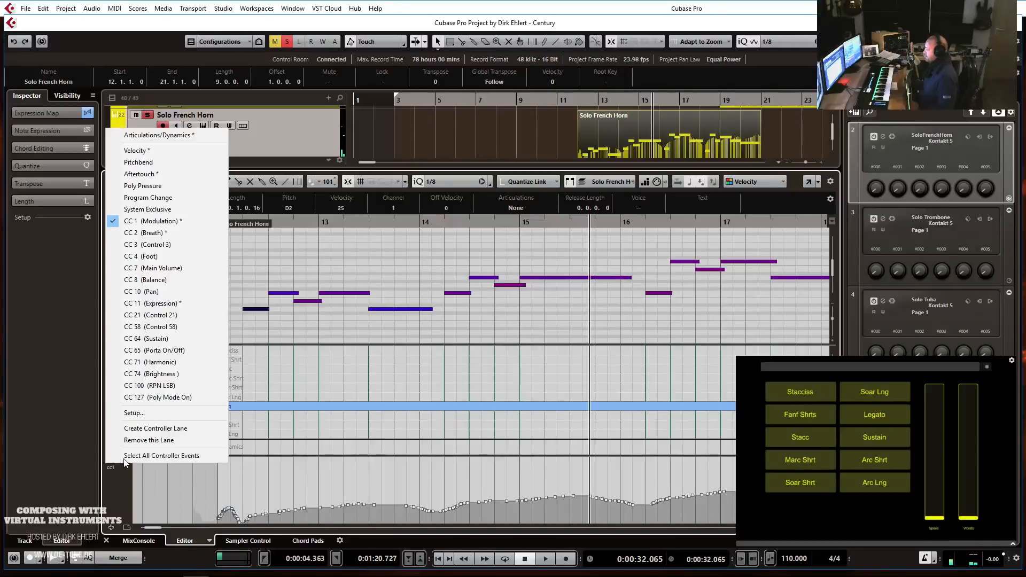
click(181, 265)
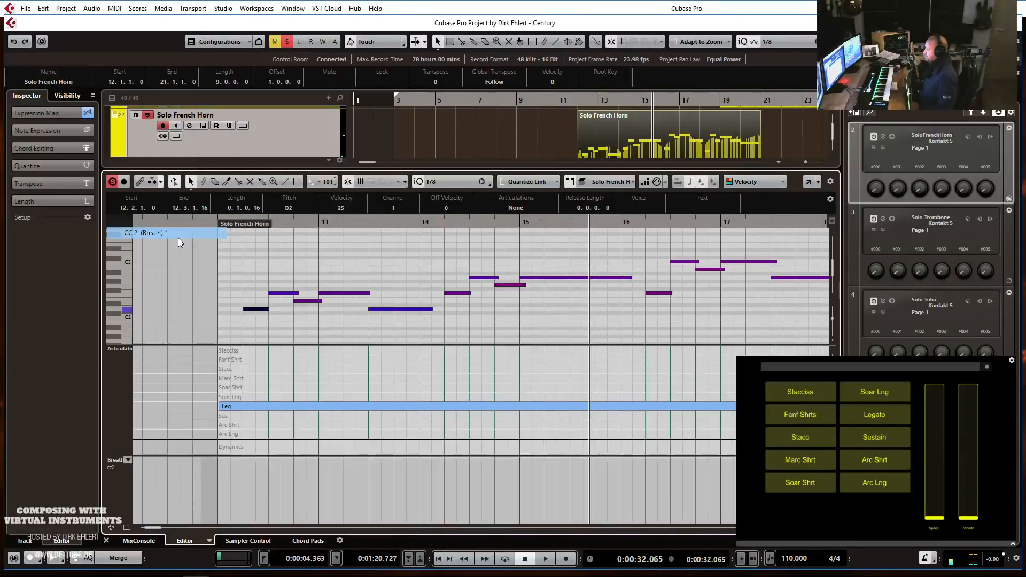
click(216, 460)
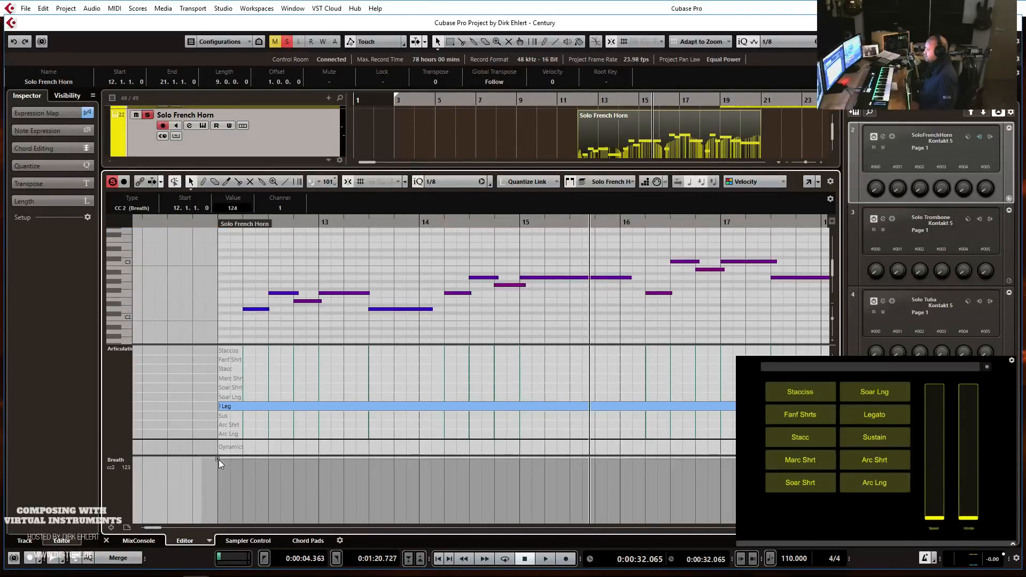
click(219, 219)
key(space)
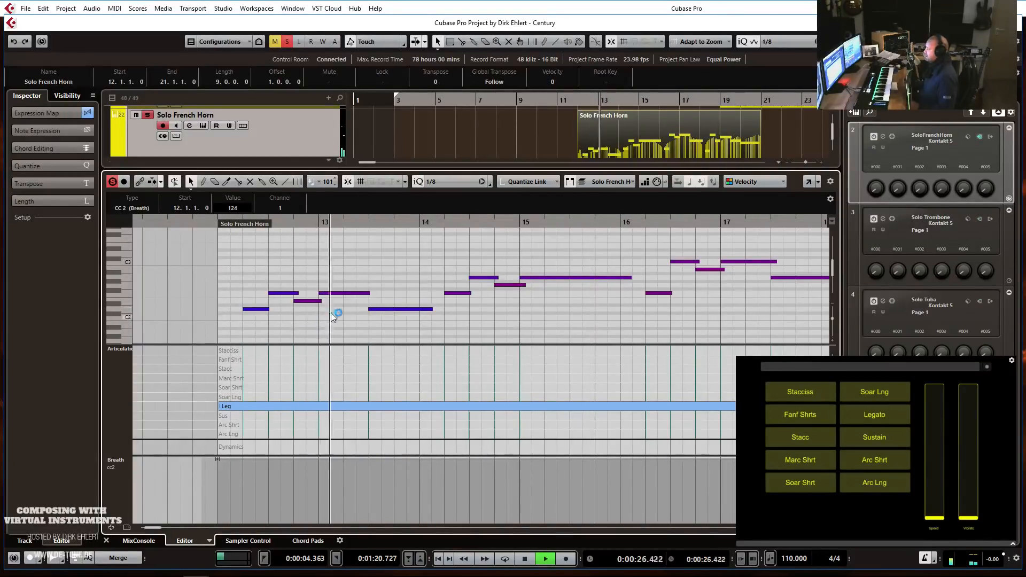
key(space)
Move the four horn notes beginning around bar 12 beat 3 slightly earlier, starting at 12.2.4.98, and play from bar 12.
drag(293, 262, 414, 336)
ctrl+scroll(353, 306, up, 3)
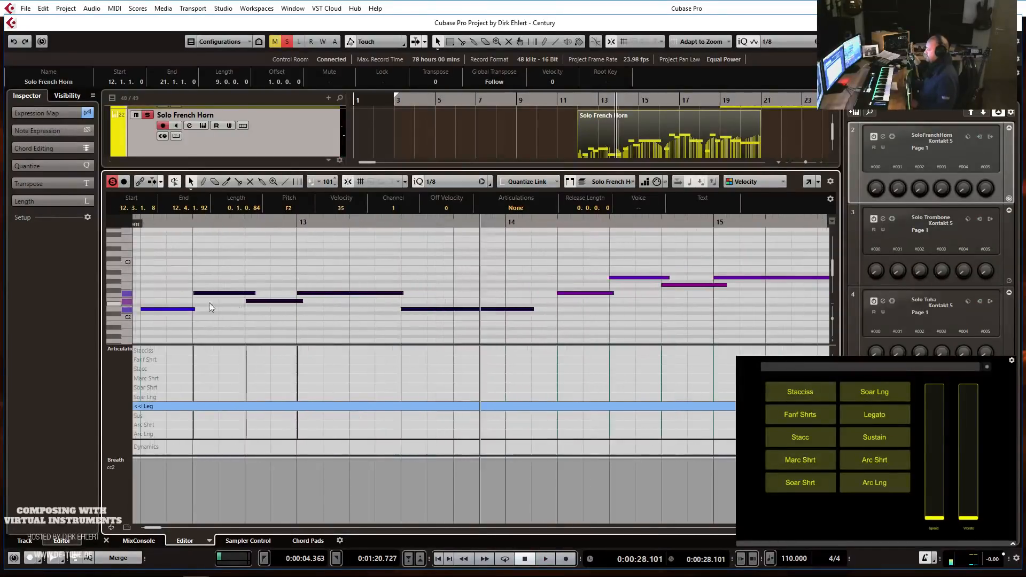
drag(206, 293, 203, 294)
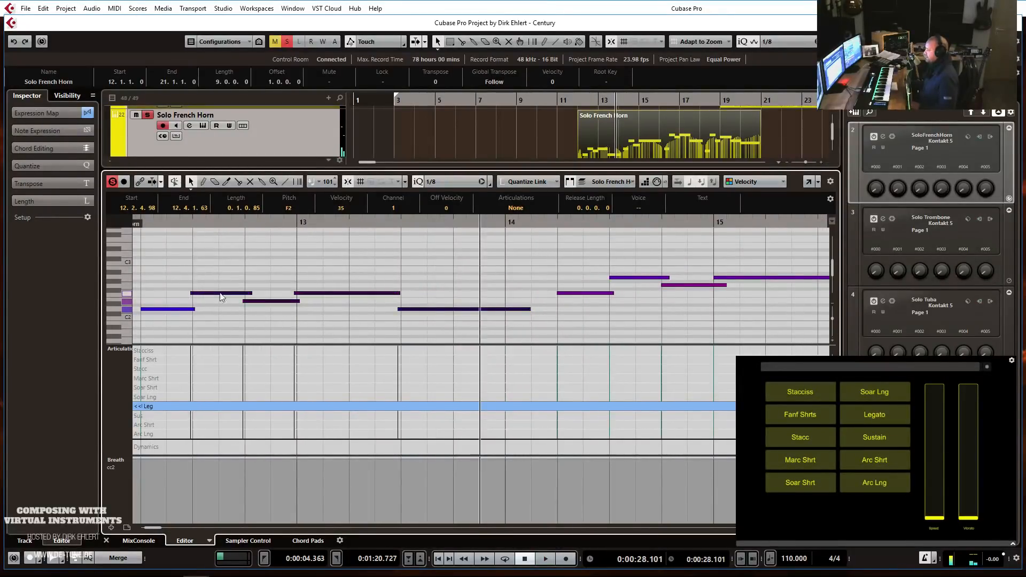
key(g)
key(g)
click(208, 227)
key(space)
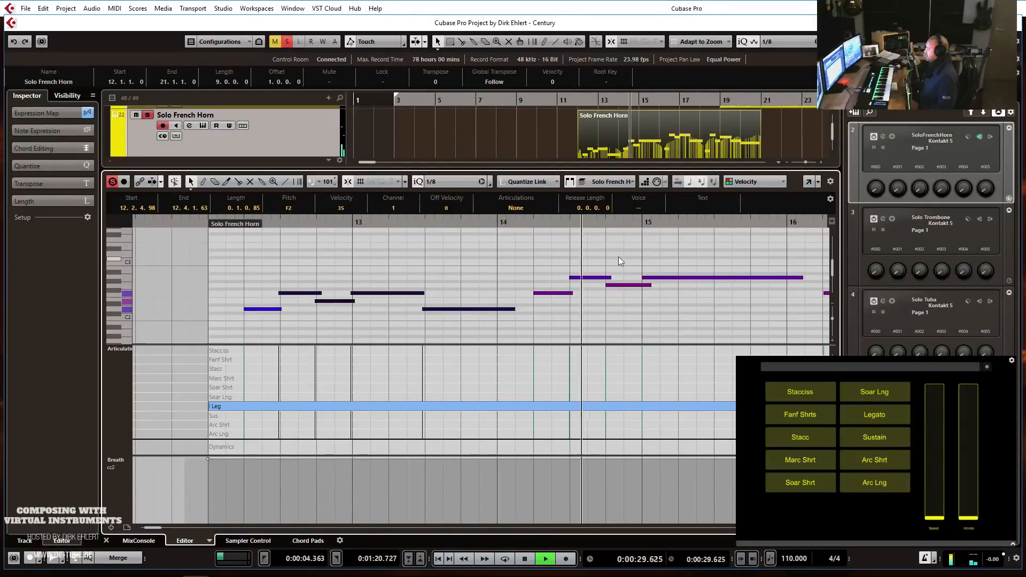
key(space)
Move the three notes around bar 14 beat 3 earlier to 14.2.4.89, and the four-note phrase in bars 16-17 to 16.2.4.59.
click(583, 277)
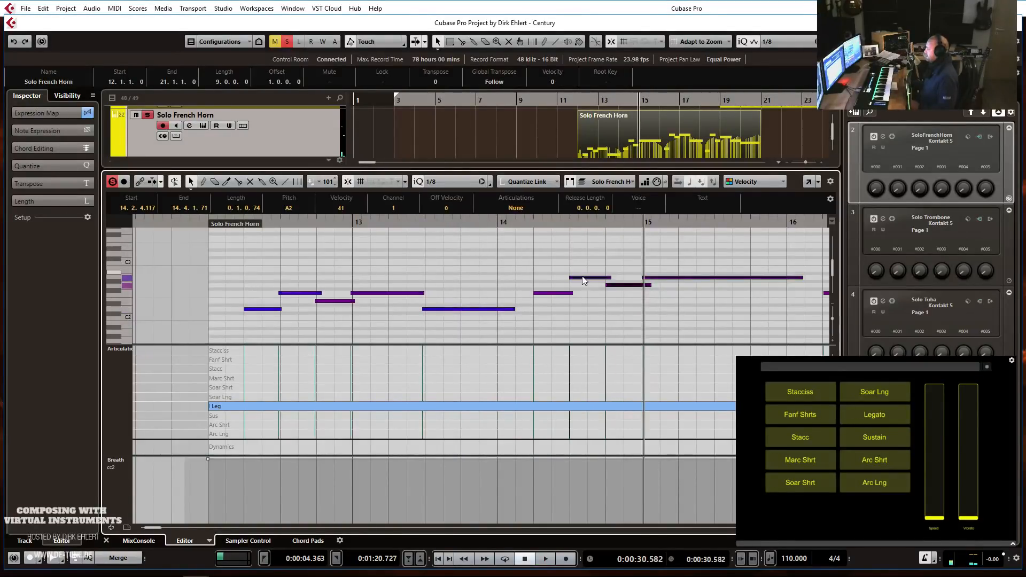
drag(578, 278, 576, 279)
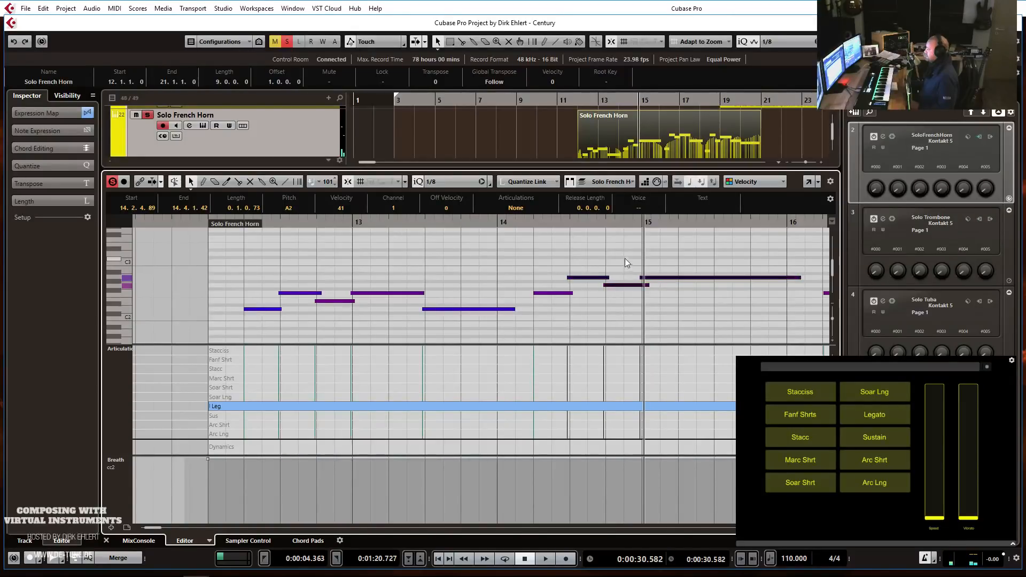
scroll(624, 257, right, 4)
drag(538, 243, 681, 298)
drag(523, 262, 521, 266)
Play the horn part onward into bar 20, following the notes in bars 16 to 20.
key(space)
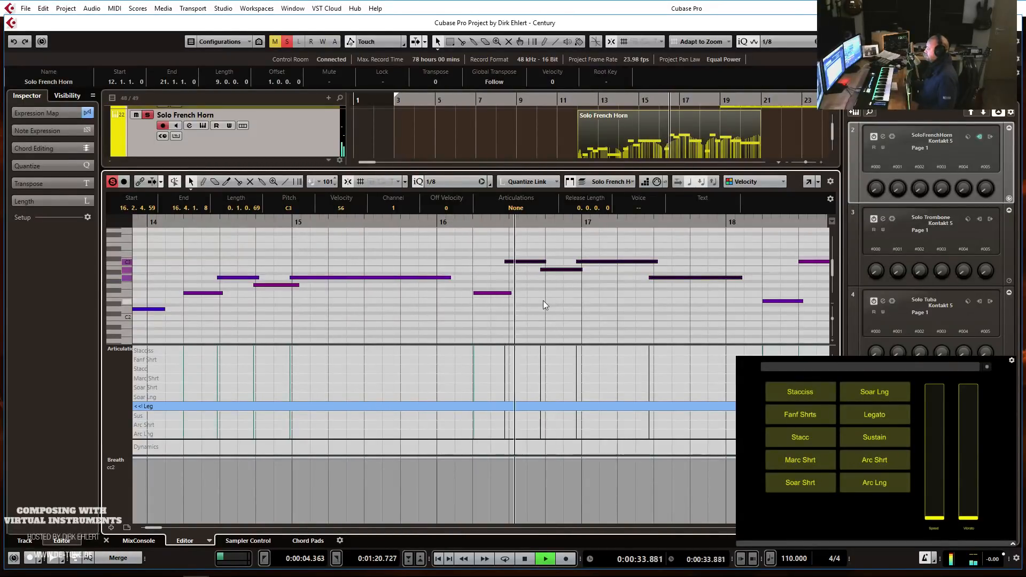
scroll(600, 299, right, 3)
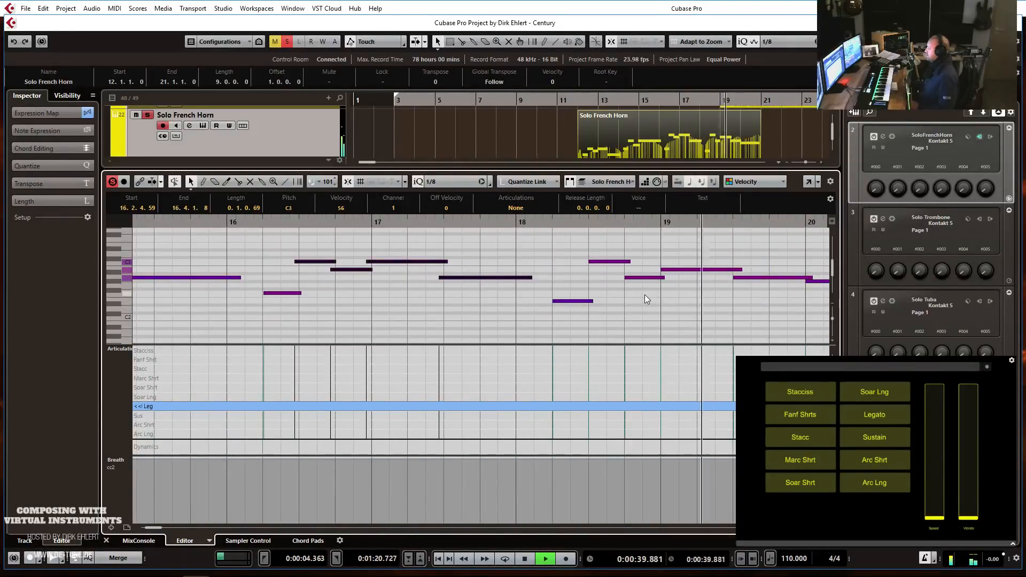
scroll(644, 294, right, 2)
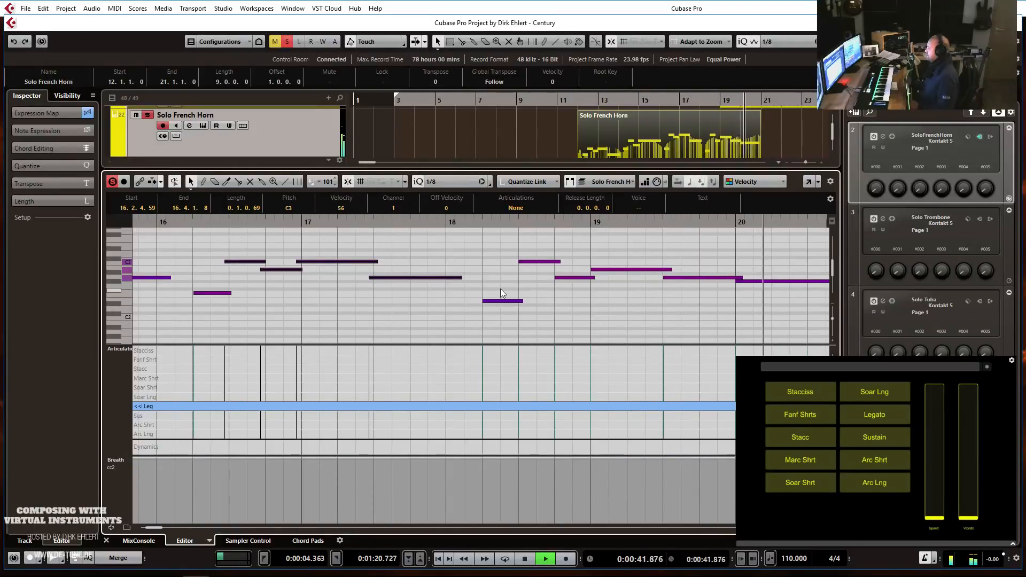
Move the horn phrase beginning with the C3 note in bar 18 slightly earlier, starting at 18.2.4.107.
key(g)
drag(297, 243, 493, 313)
click(276, 221)
key(h)
key(h)
drag(489, 261, 485, 261)
Shift the four-note phrase in bars 16-17 slightly later so it starts at 16.2.4.97.
scroll(486, 261, left, 4)
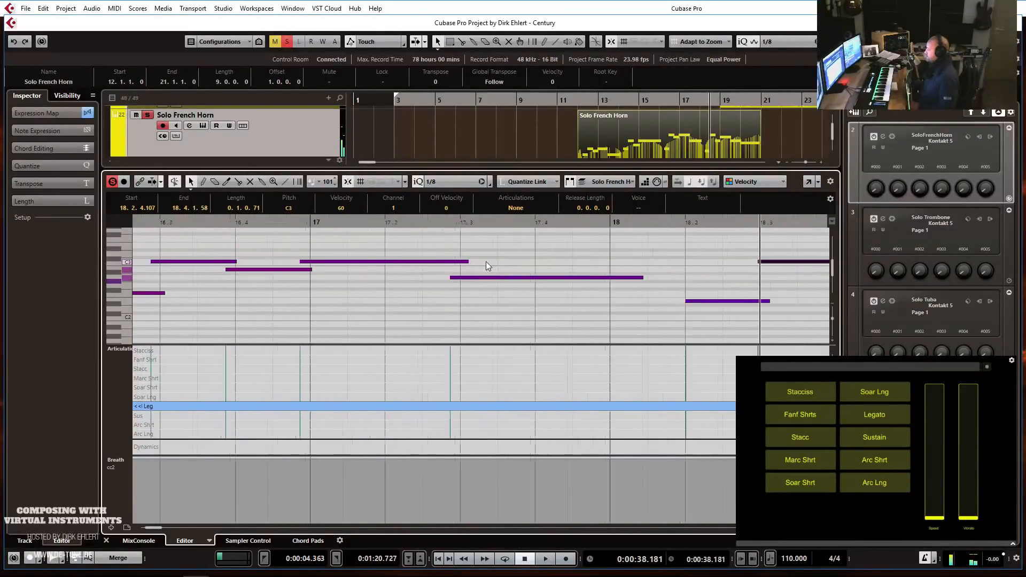
scroll(486, 261, left, 2)
drag(354, 238, 507, 284)
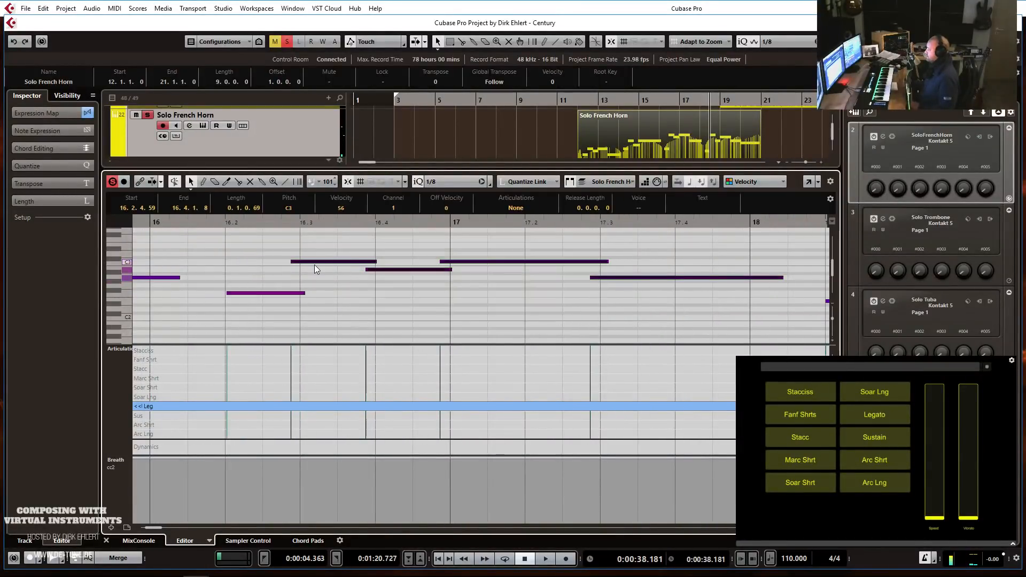
drag(314, 263, 320, 263)
Play back the adjusted horn phrase in bars 16 and 17, then stop and close the note editor.
key(space)
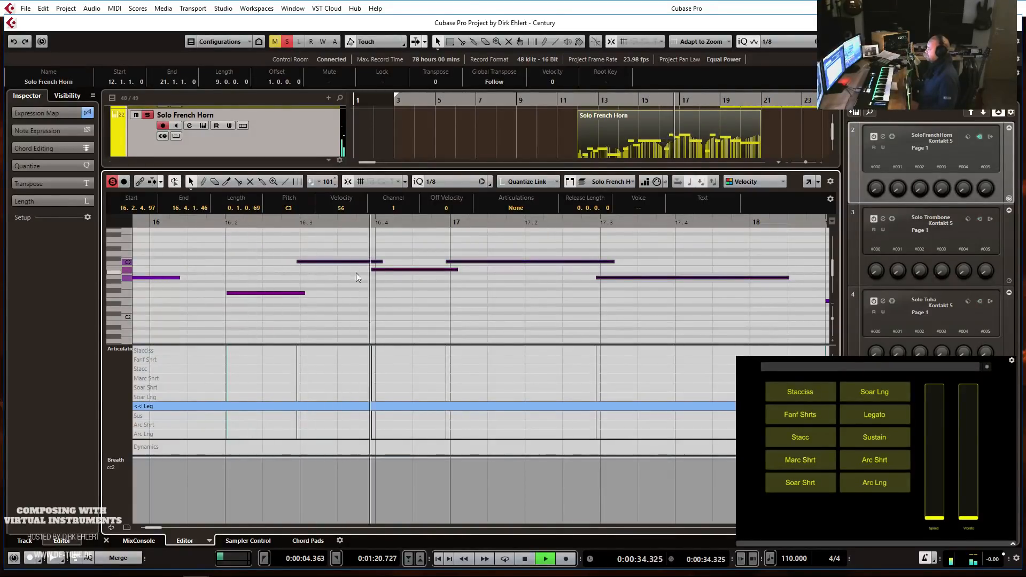
key(g)
key(g)
key(g)
key(g)
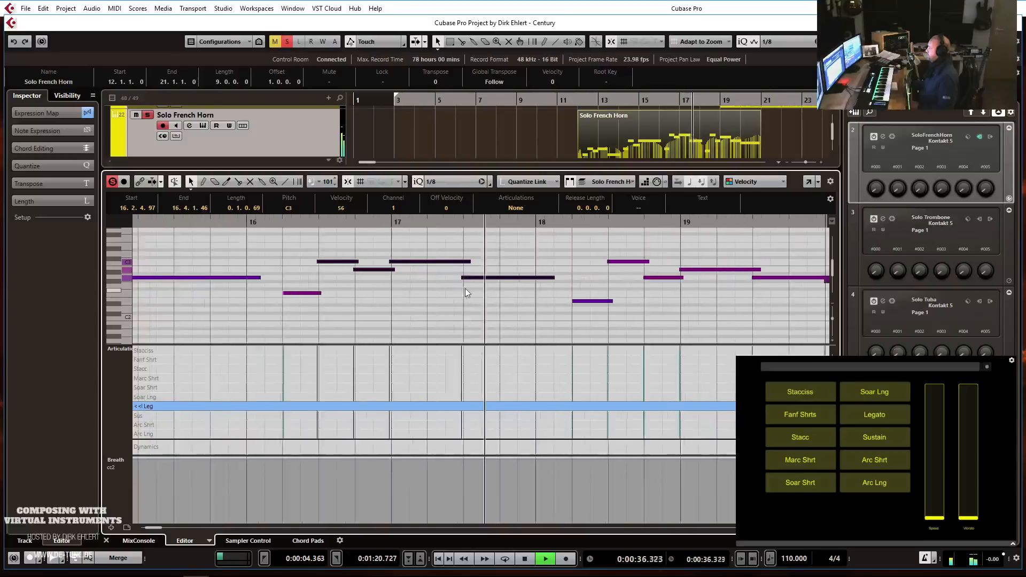
key(g)
key(g)
key(space)
key(Return)
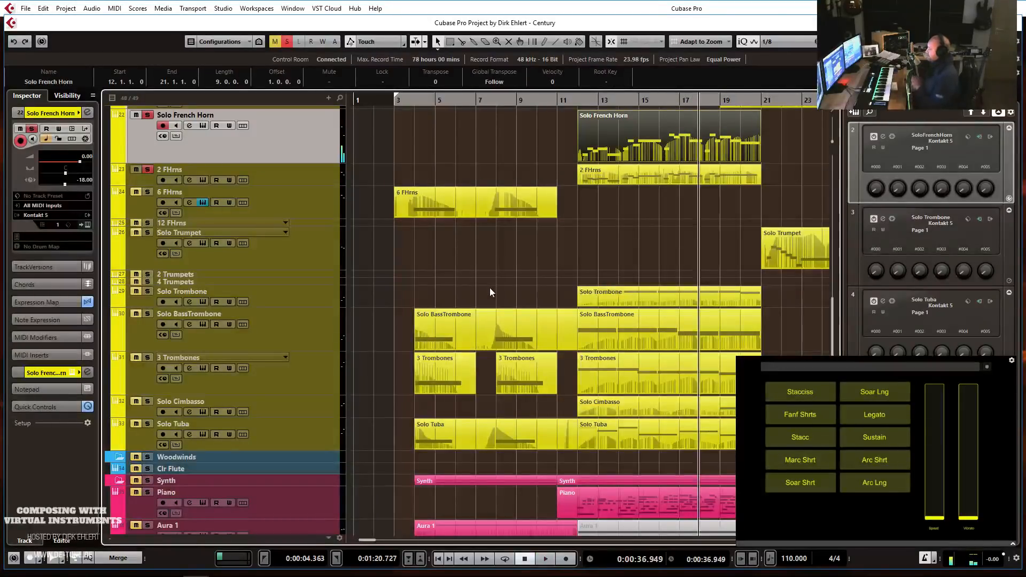
Take the 2 FHrns and Solo French Horn tracks out of solo and play the arrangement from bar 12.
click(148, 169)
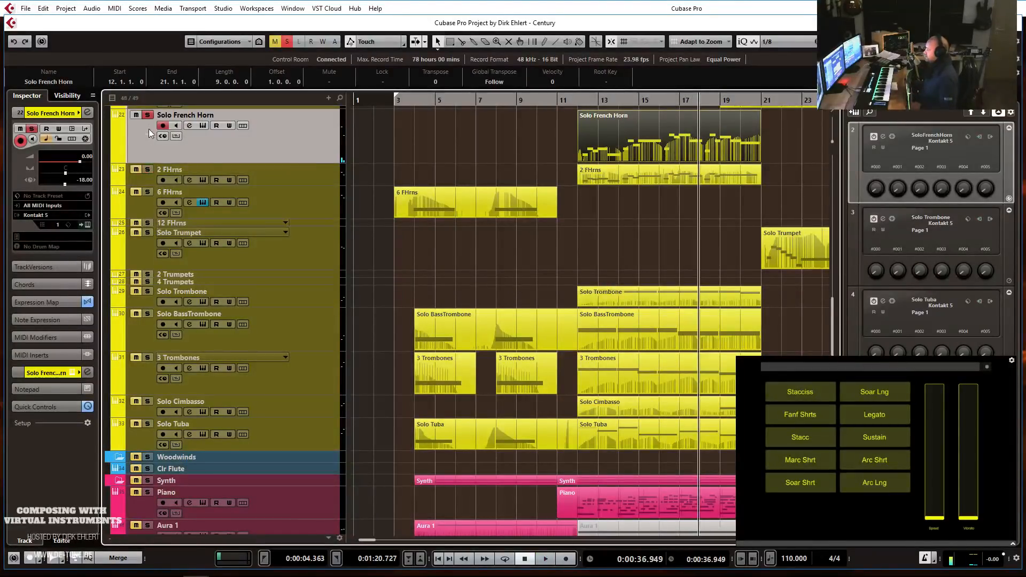
click(147, 116)
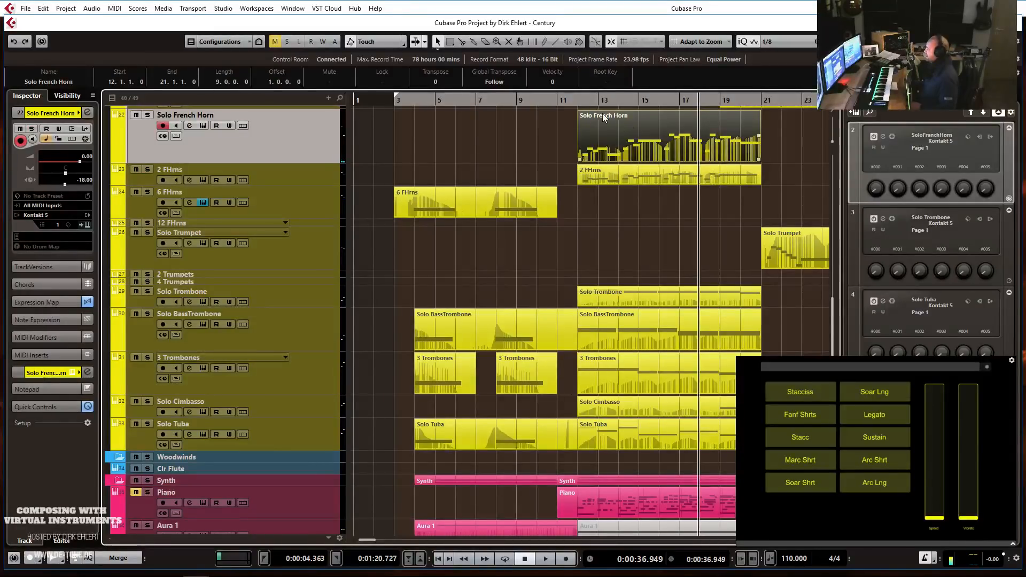
click(575, 100)
key(space)
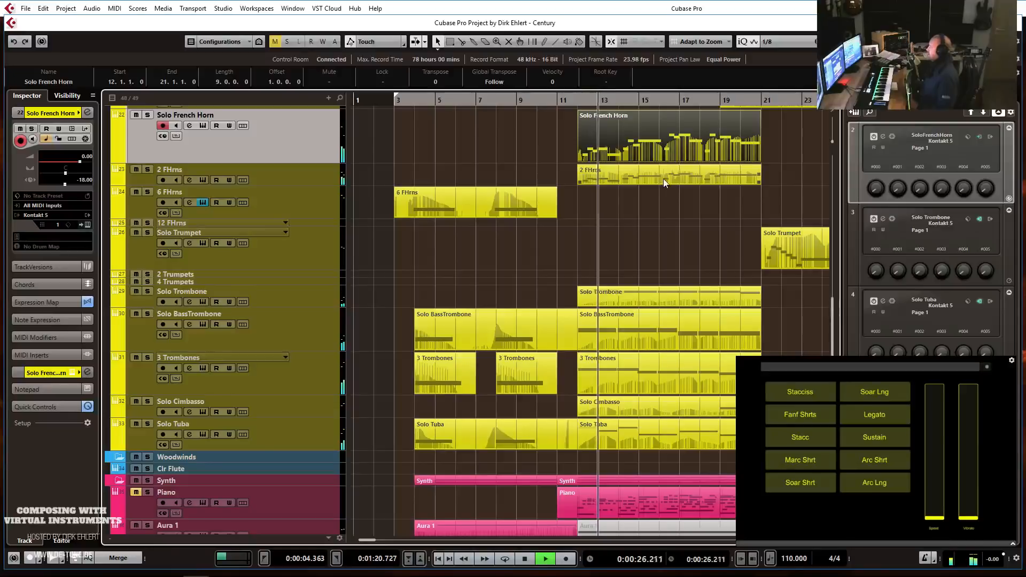
key(h)
key(h)
key(g)
key(g)
key(g)
key(g)
key(g)
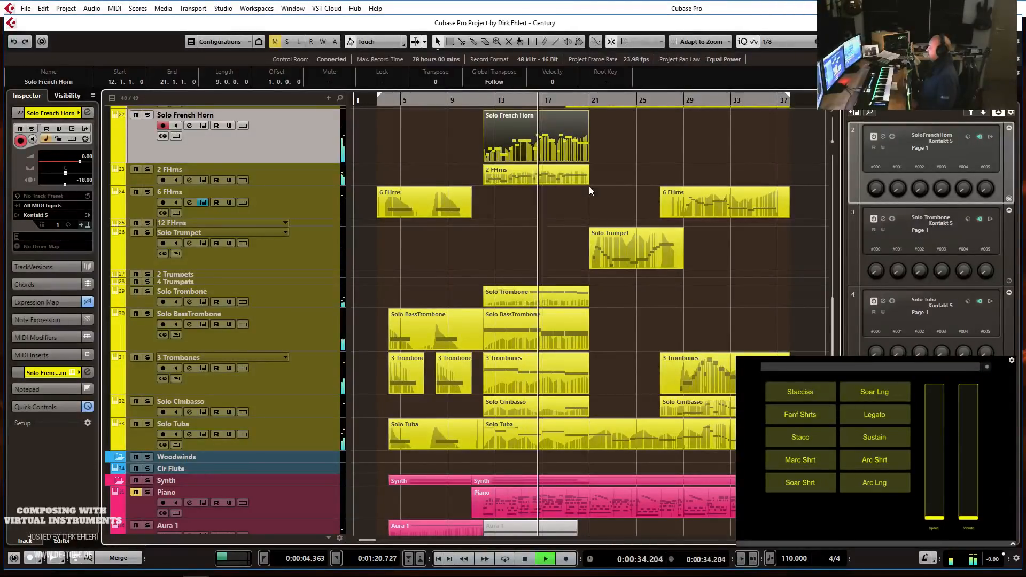
Reduce the Solo French Horn track's height and listen on past the Solo Trumpet entry into bar 27, then stop.
drag(313, 161, 316, 131)
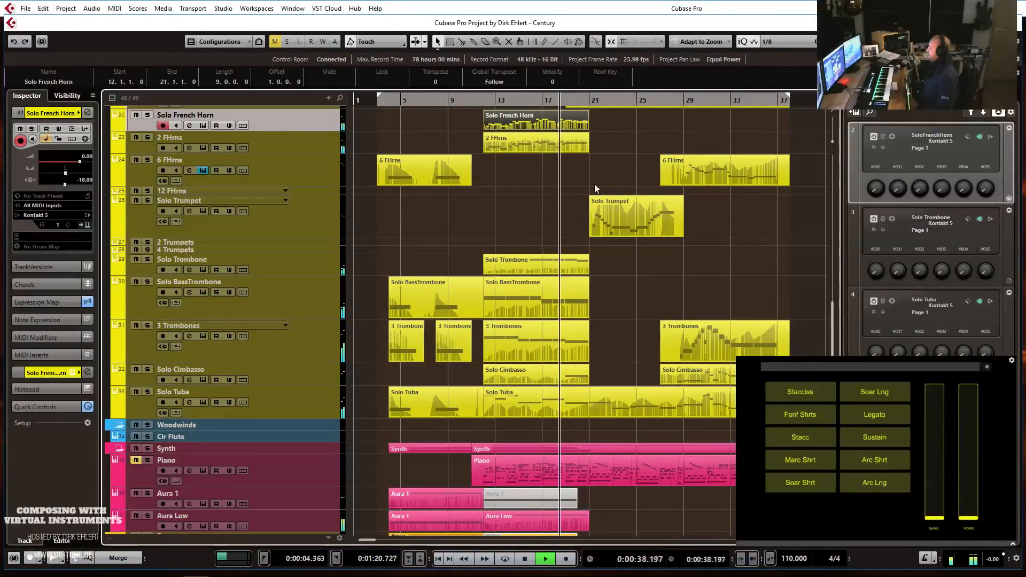
click(626, 201)
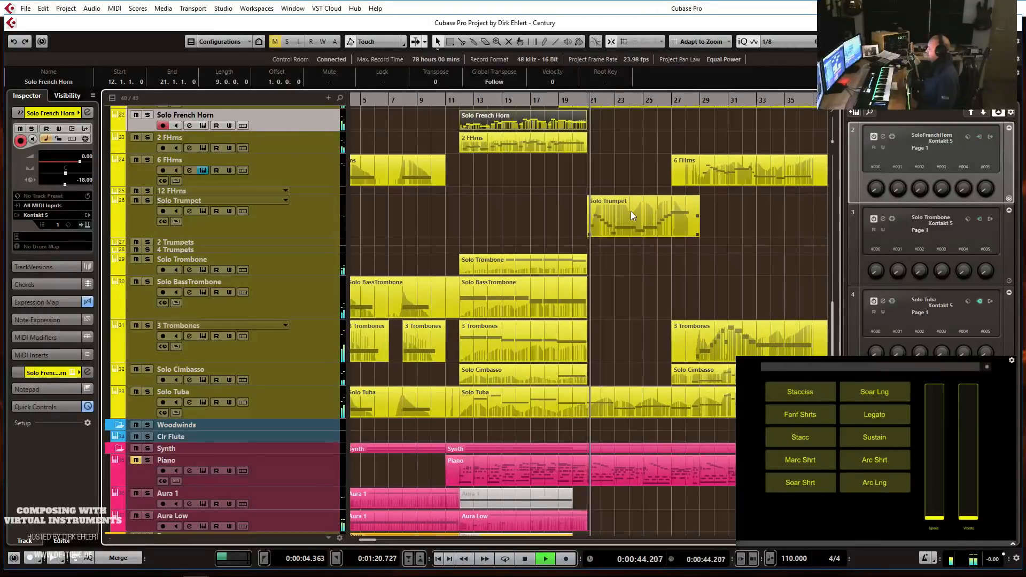
key(h)
key(g)
key(g)
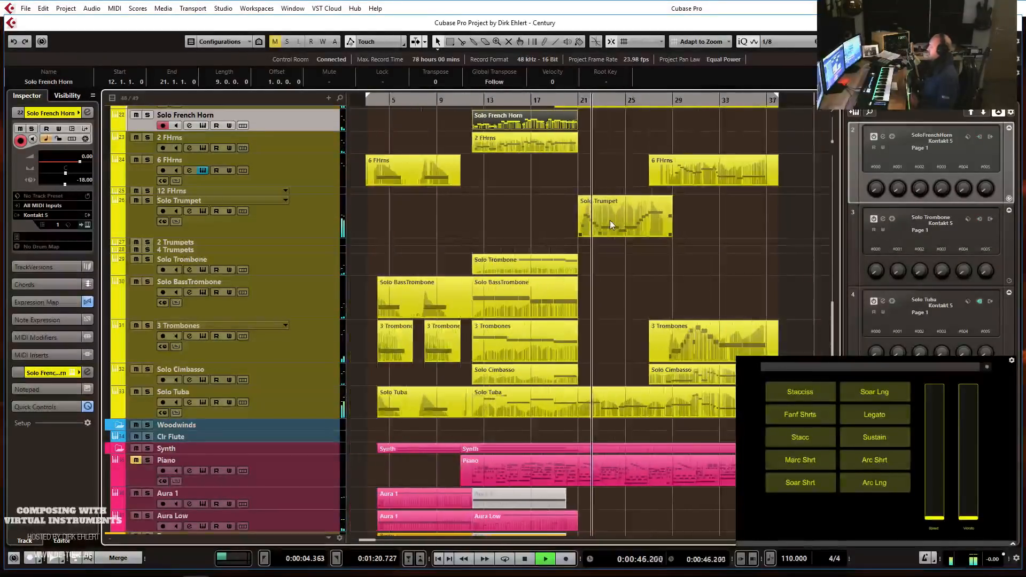
scroll(610, 220, up, 2)
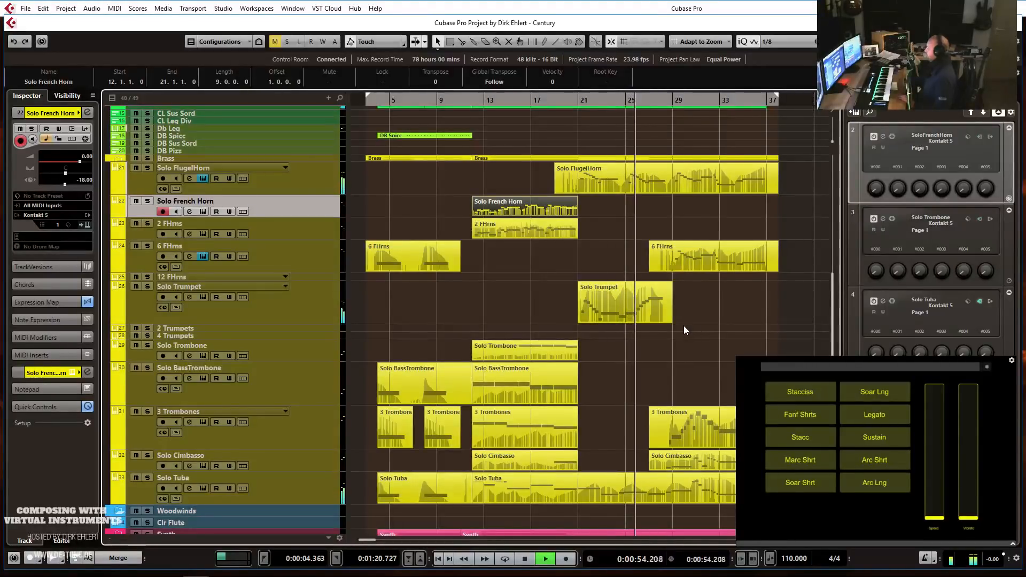
scroll(684, 326, down, 3)
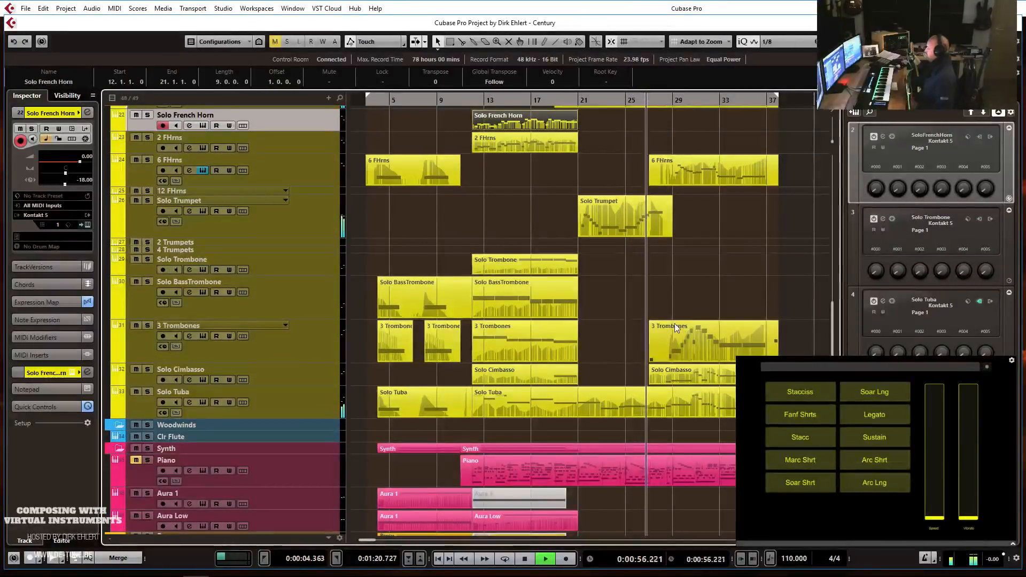
scroll(661, 325, up, 3)
key(space)
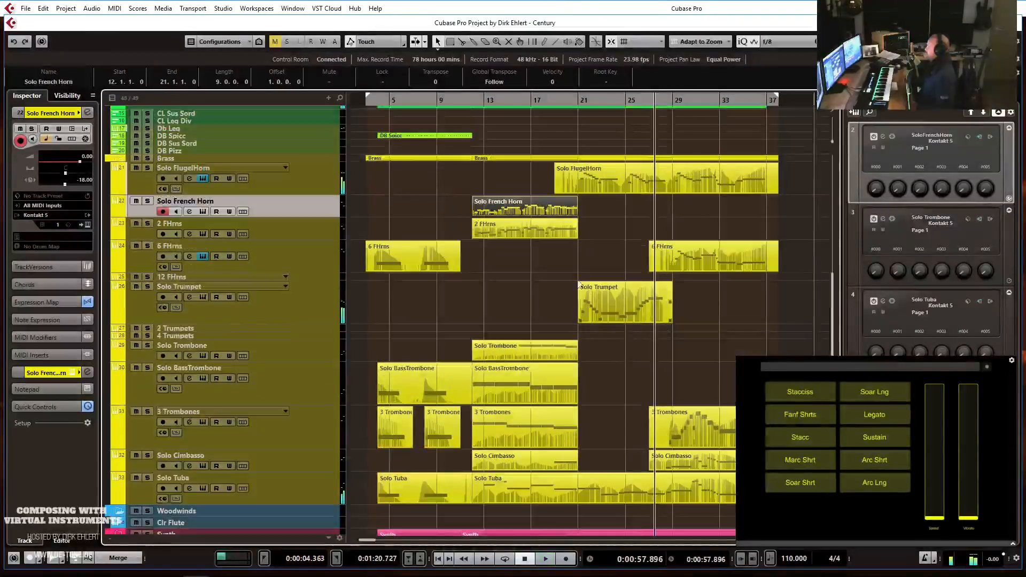
Create an empty part on the 2 FHrns track spanning bars 21 to 29, matching the Solo Trumpet part.
click(292, 235)
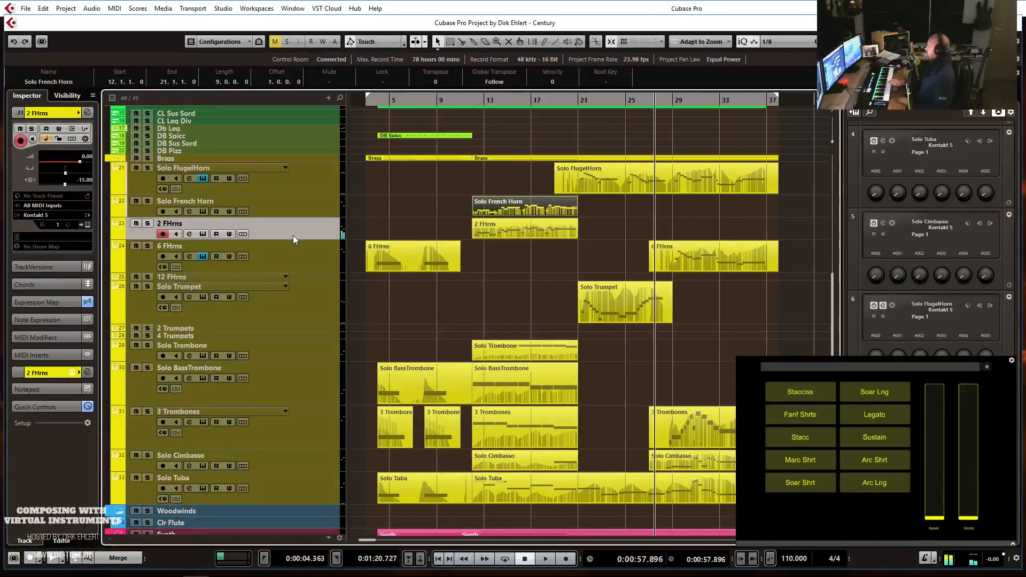
key(h)
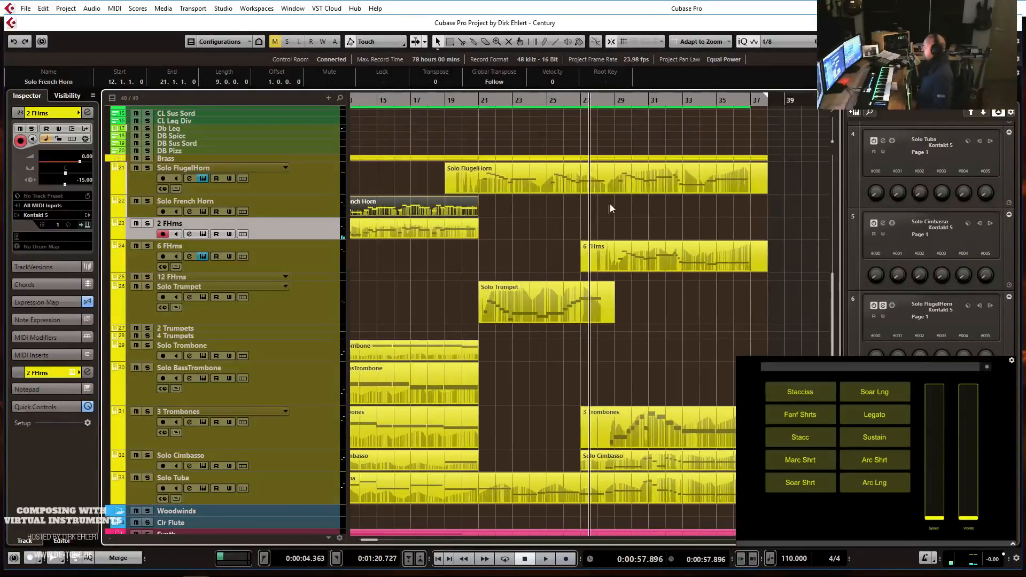
mouse_move(484, 224)
mouse_down()
mouse_move(769, 222)
mouse_move(612, 236)
mouse_up()
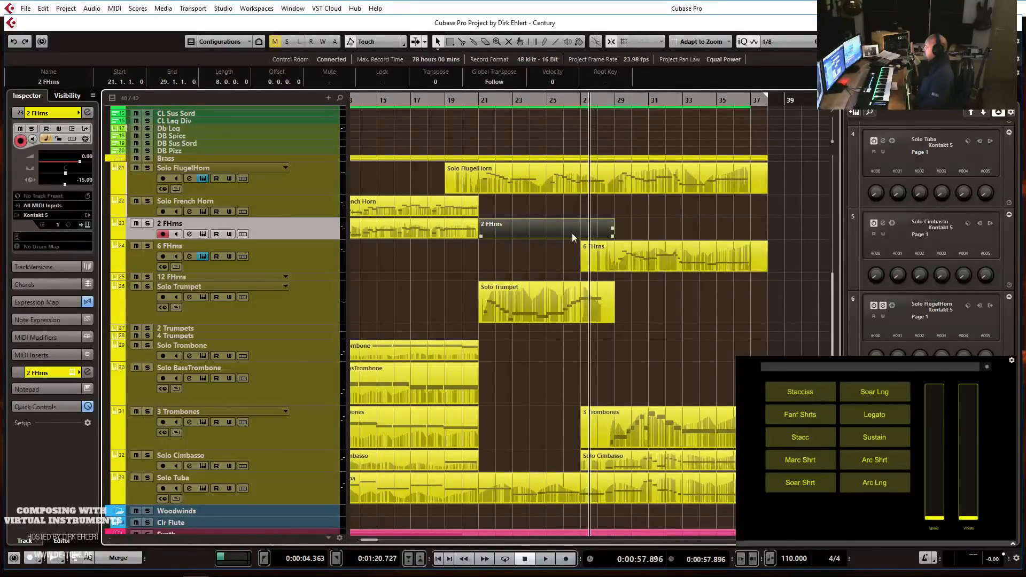
Open the new 2 FHrns part for note editing and set the Stacciss articulation from bar 21.
double_click(521, 229)
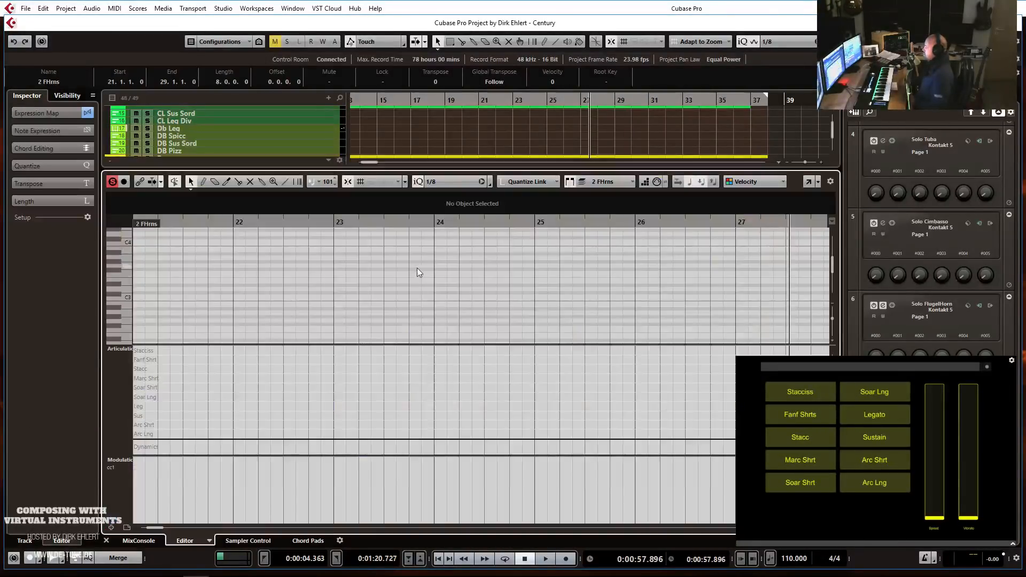
scroll(275, 292, left, 3)
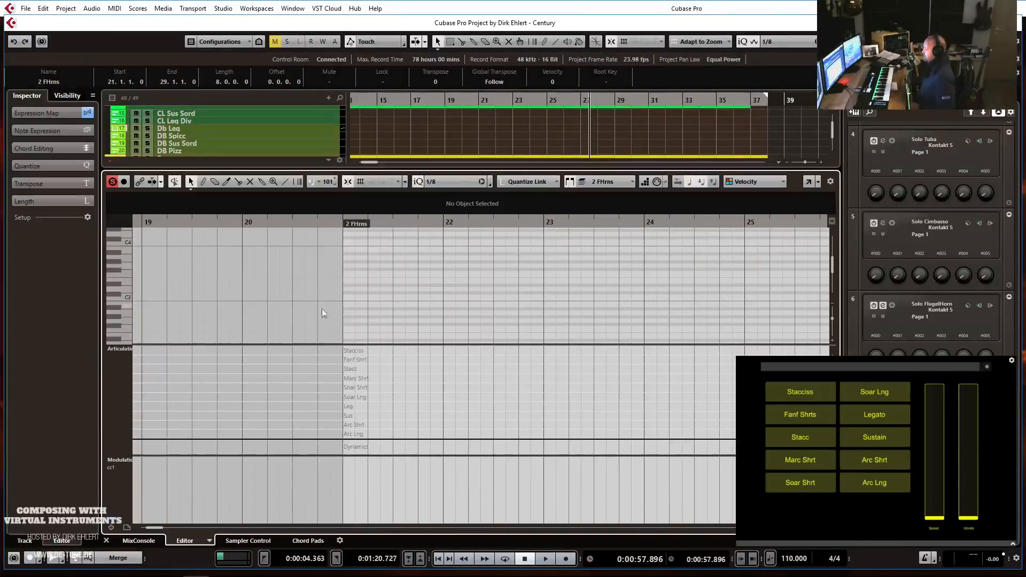
click(346, 350)
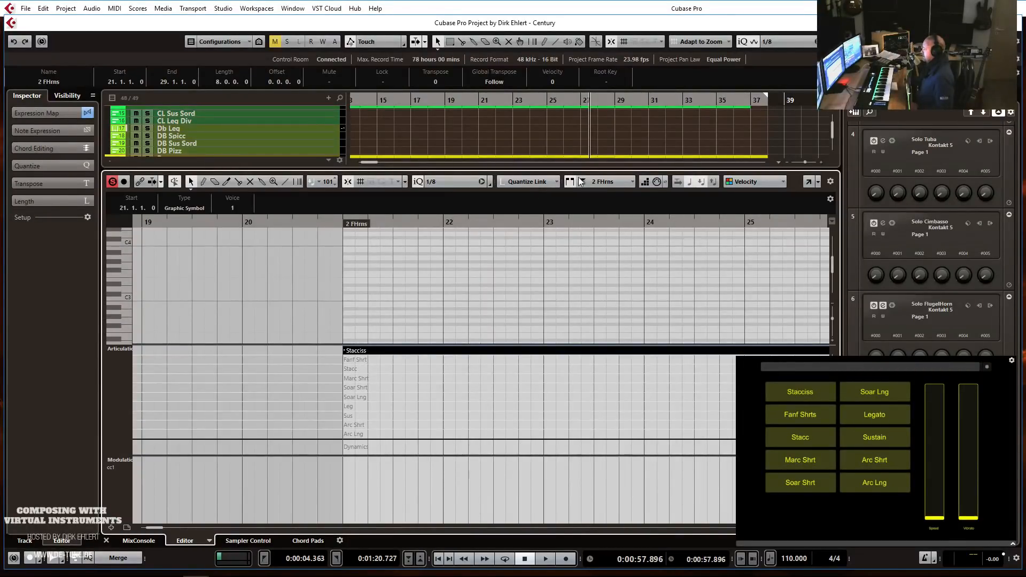
Step-enter repeated eighth-note staccato horn chords from bar 21 through the end of bar 28.
click(347, 282)
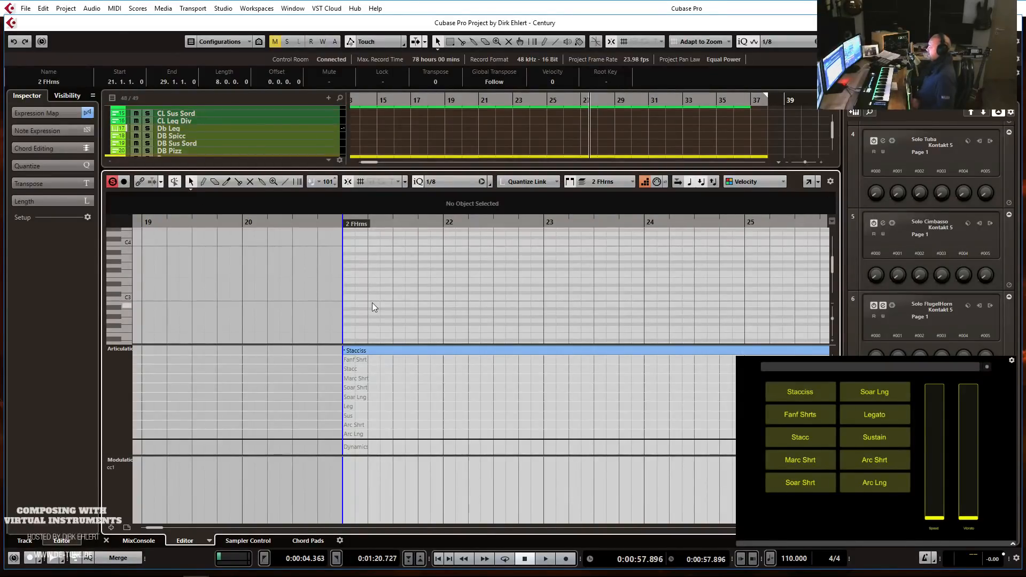
click(454, 222)
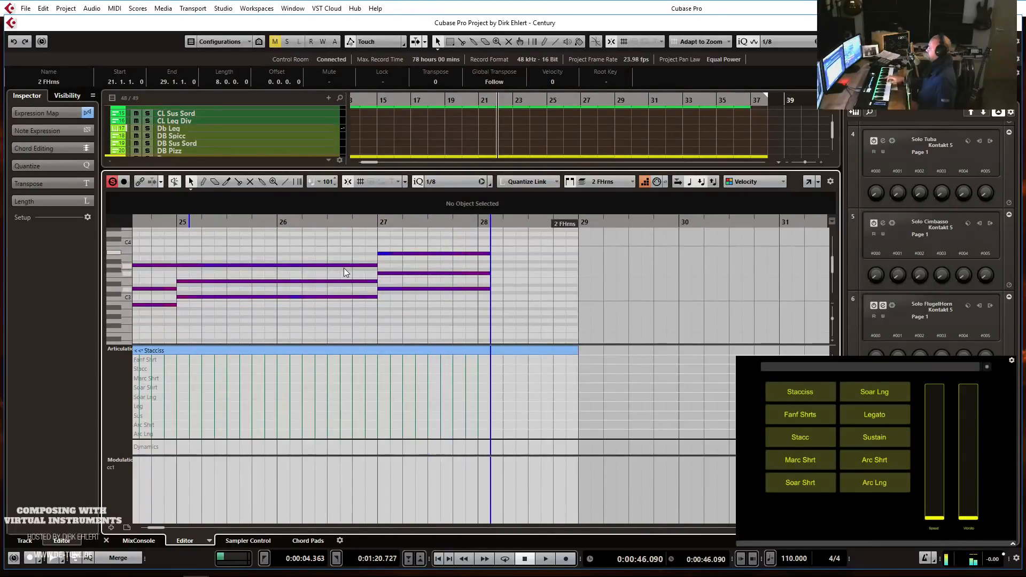
key(Right)
key(Right)
key(Right)
Play the new horn chords from bar 21 into bar 25, check the A2 note at 22.3.3, and close the note editor.
key(g)
key(g)
key(g)
key(g)
key(g)
key(g)
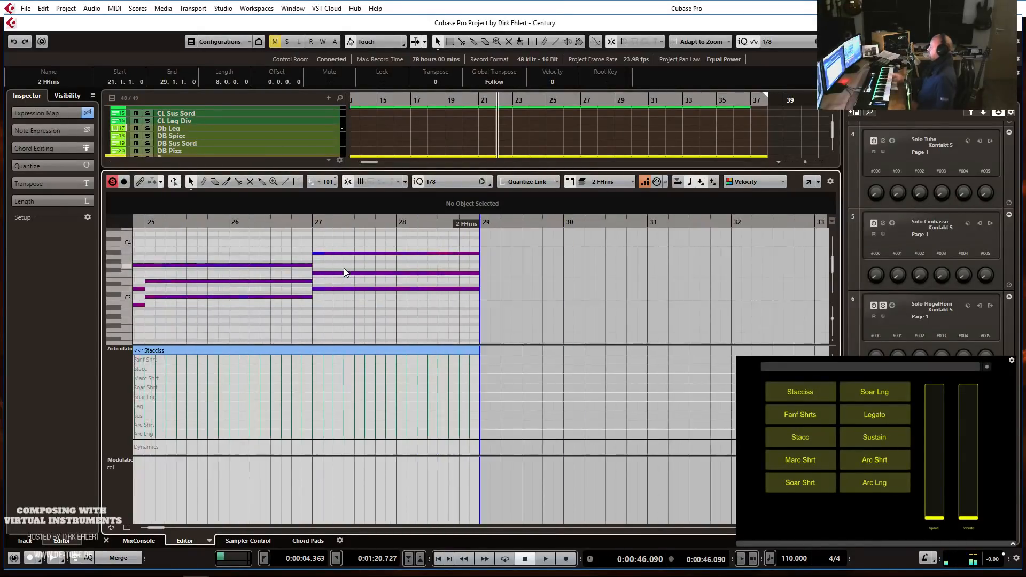
key(g)
click(253, 227)
key(space)
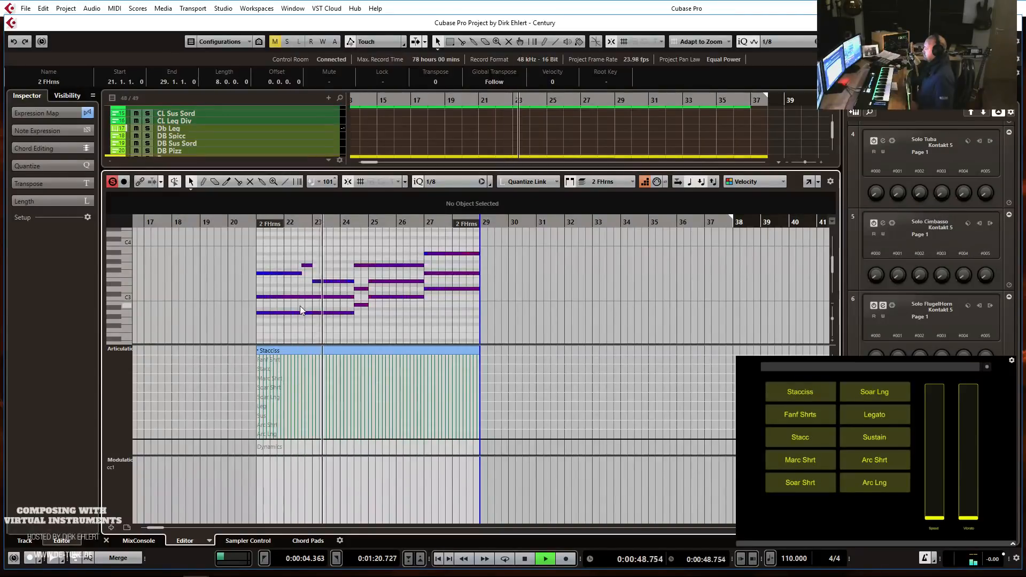
scroll(301, 306, up, 7)
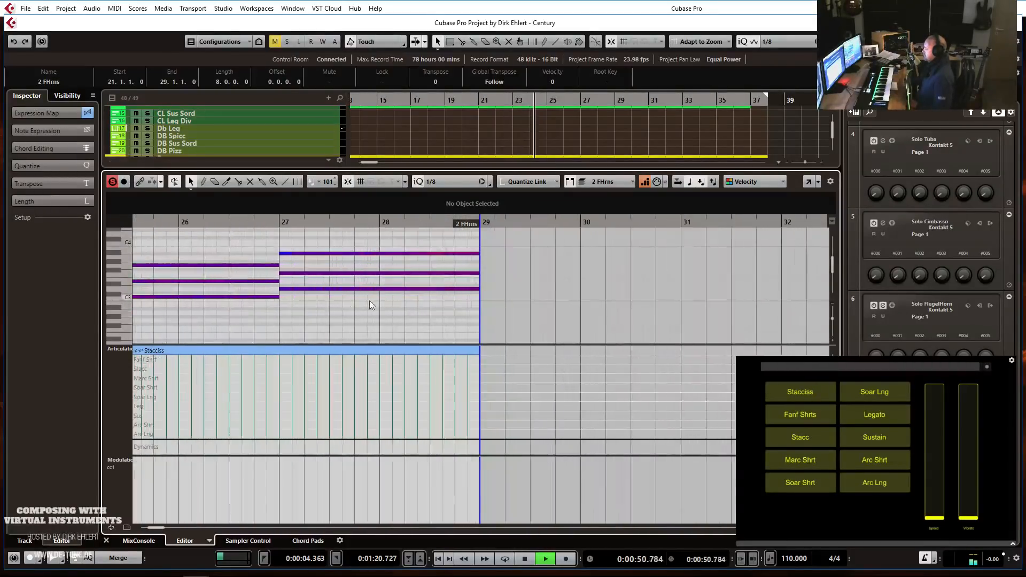
scroll(371, 305, left, 10)
key(space)
drag(537, 315, 545, 318)
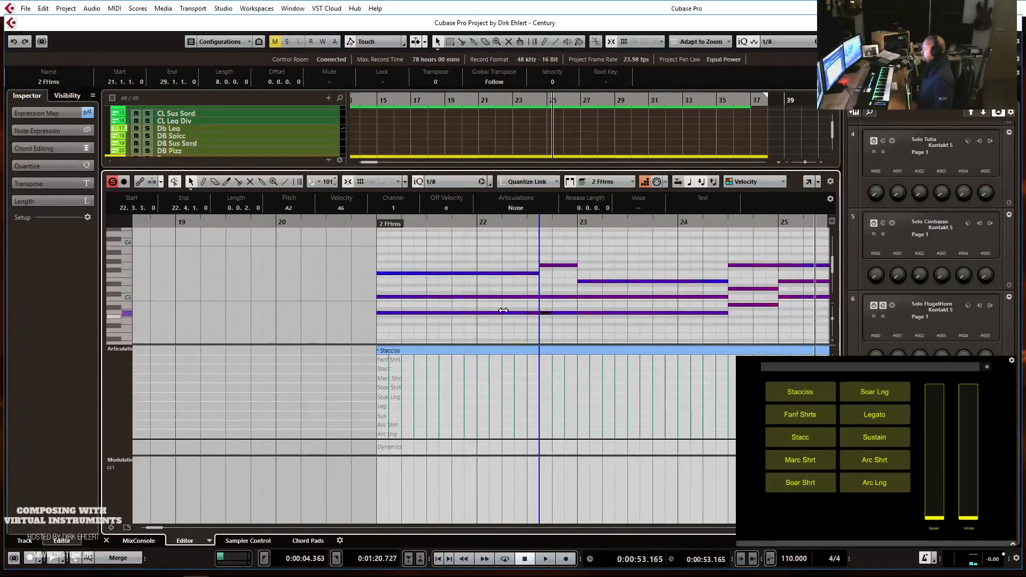
key(ctrl+e)
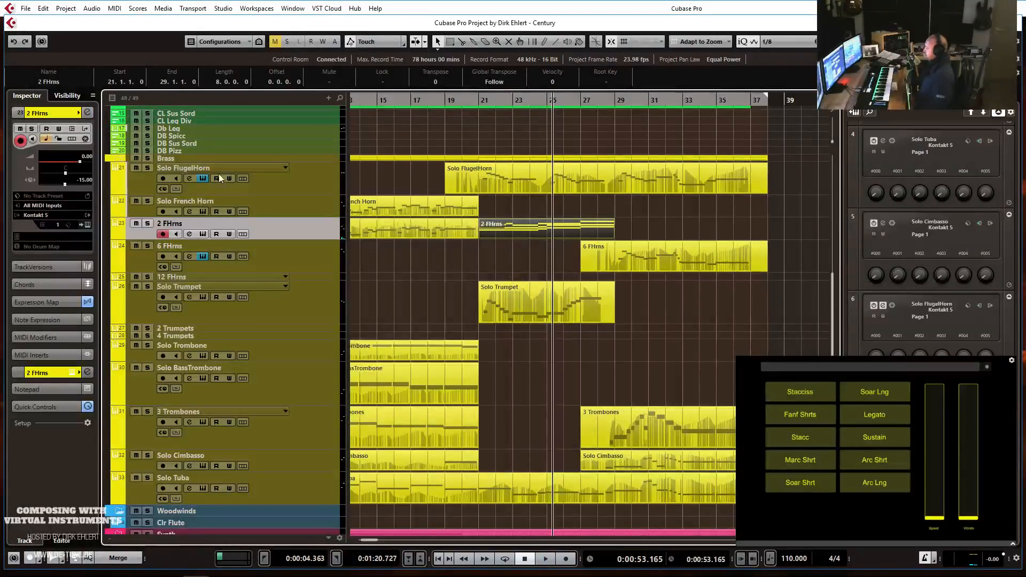
Solo the Brass folder, play from about bar 20 to bar 29, and select the 2 FHrns track.
click(148, 160)
click(147, 158)
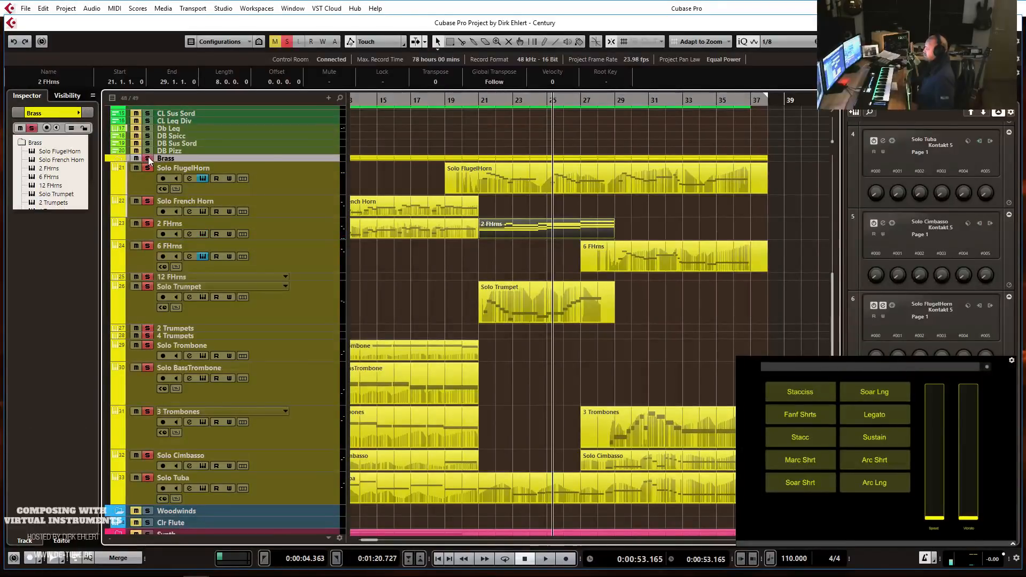
click(460, 102)
key(space)
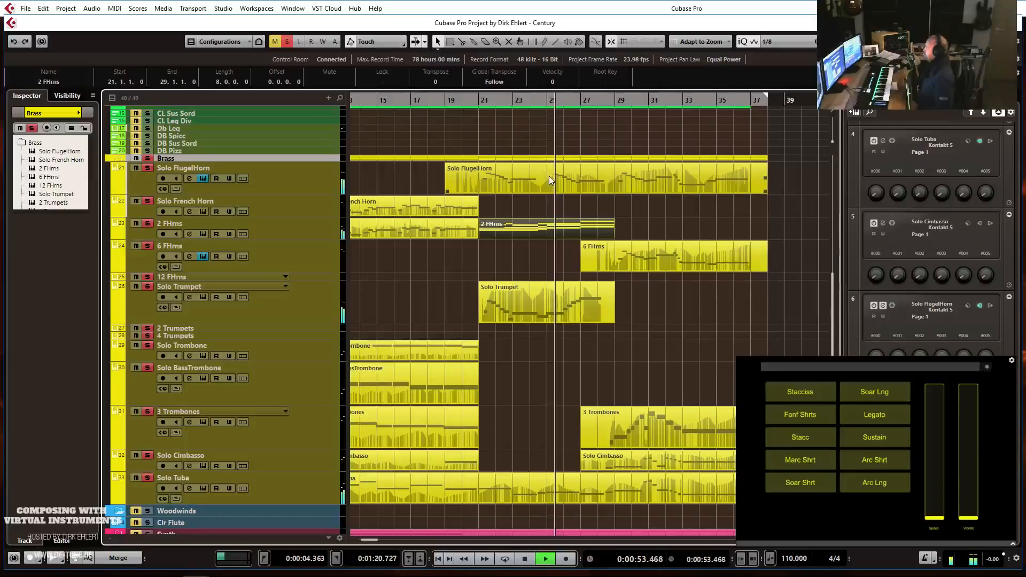
click(312, 235)
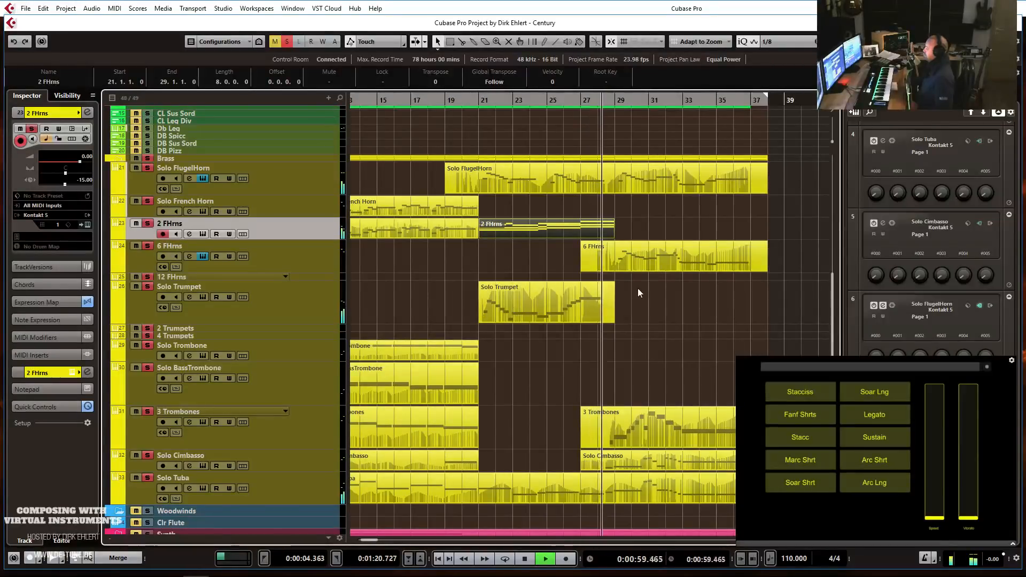
key(space)
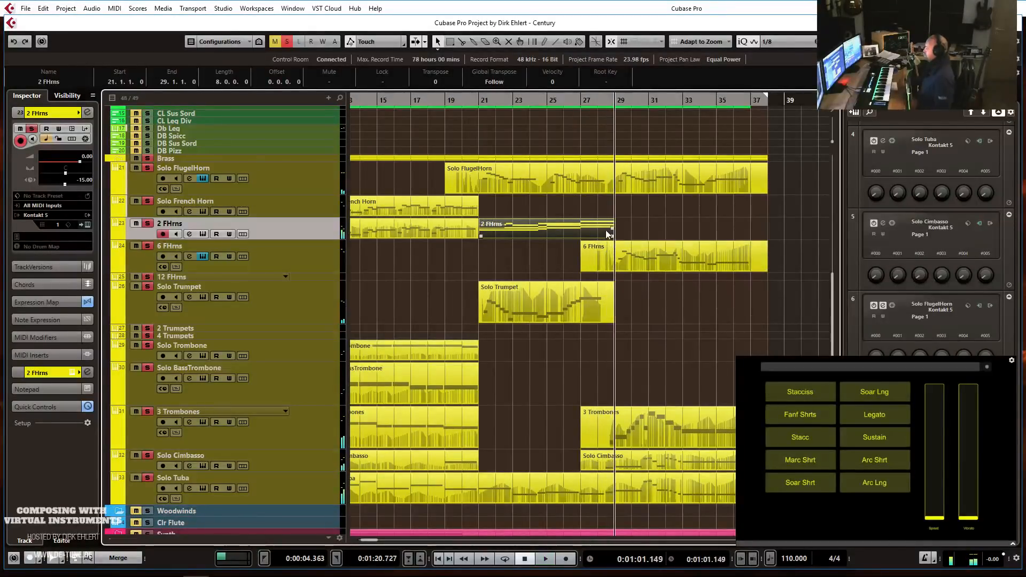
Raise the 2 FHrns chord notes in the second half of bar 28 to a higher voicing with C4 on top.
double_click(604, 230)
scroll(632, 286, right, 3)
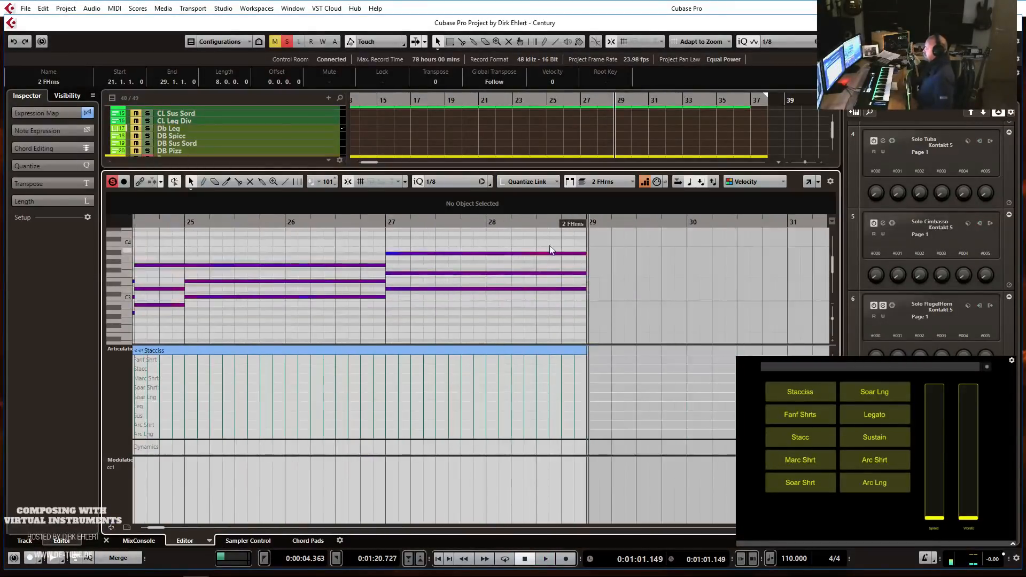
drag(542, 245, 612, 323)
drag(563, 289, 561, 281)
click(541, 259)
Play back the raised horn chord from the end of bar 27 into bar 29.
click(480, 221)
key(space)
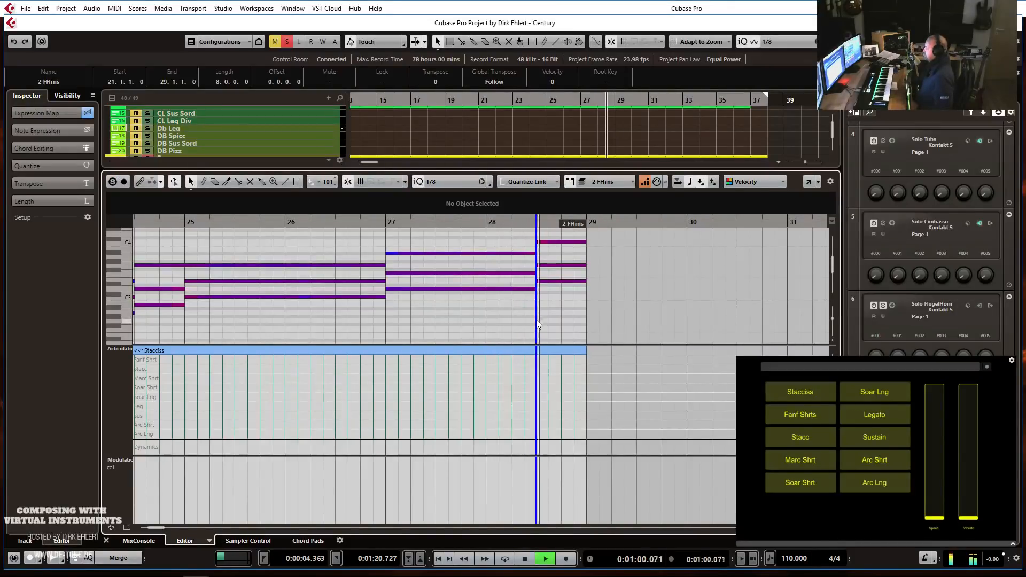
key(space)
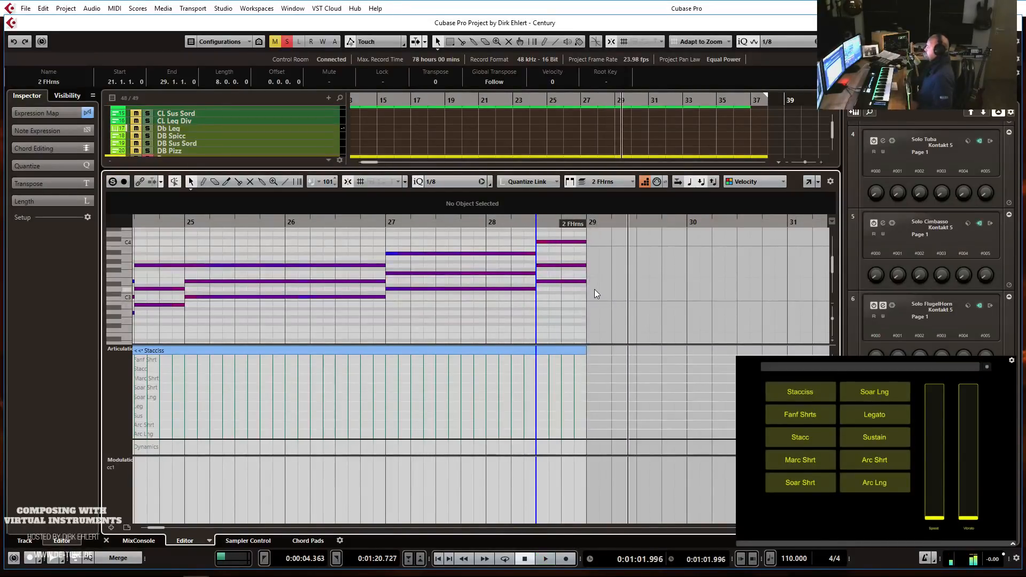
Close the note editor and lengthen the 2 FHrns part by one bar so it ends at bar 30.
key(ctrl+alt+e)
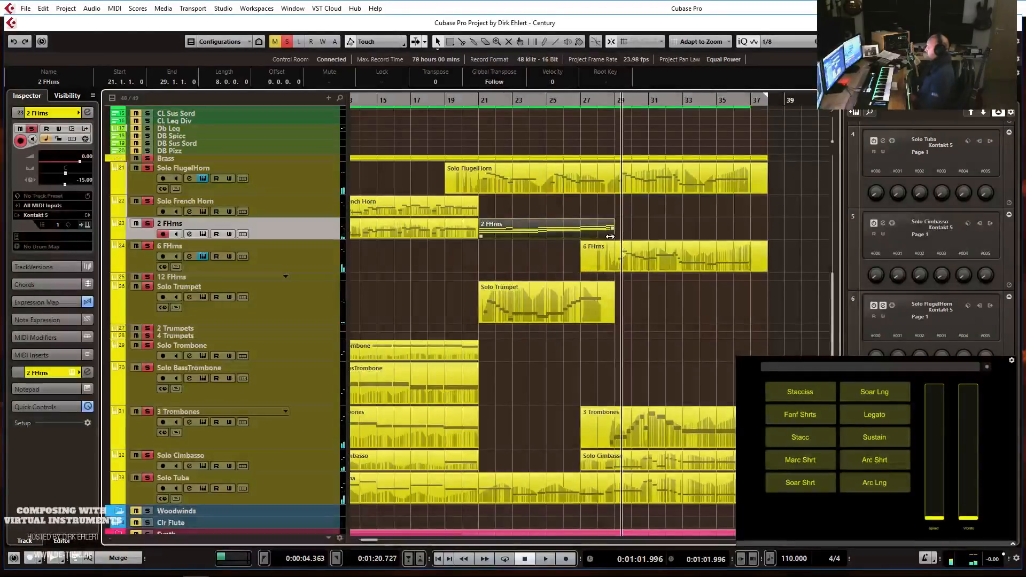
drag(612, 236, 630, 238)
Shift the opening D3 note of the 6 FHrns melody in bar 29 slightly later to beat 2.
click(615, 256)
key(ctrl+alt+e)
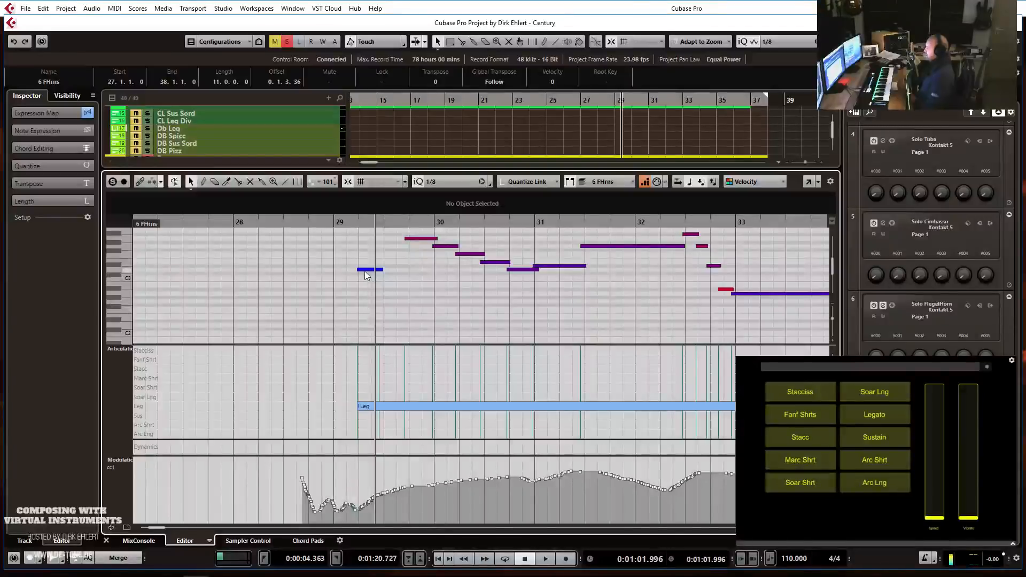
drag(366, 272, 368, 275)
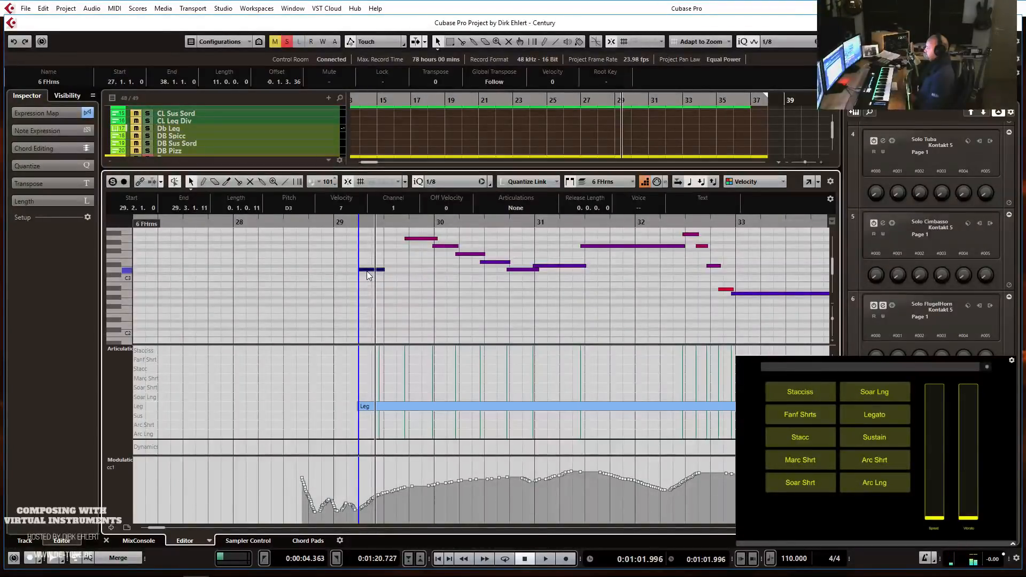
key(ctrl+alt+e)
Open the 2 FHrns part and add an eighth-note chord of D3, A3 and D4 on beat 1 of bar 29.
click(610, 228)
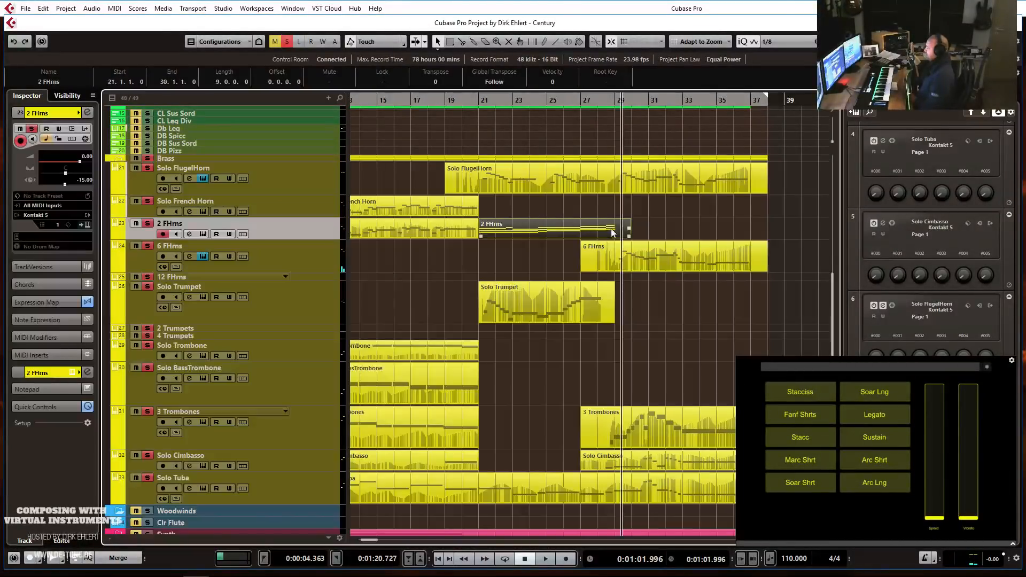
key(ctrl+alt+e)
scroll(614, 285, right, 4)
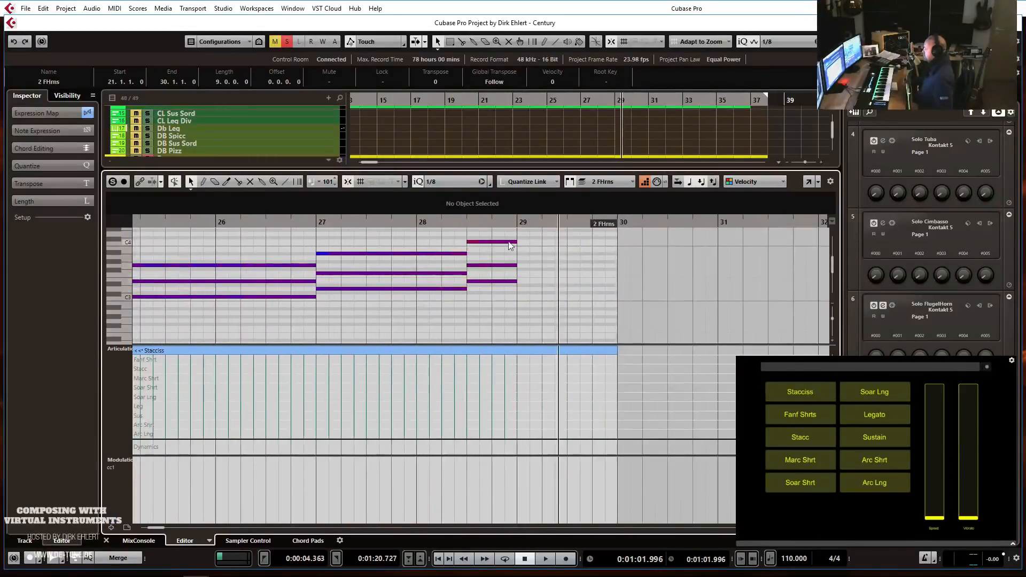
drag(473, 242, 521, 249)
key(shift+Down)
click(523, 265)
click(536, 294)
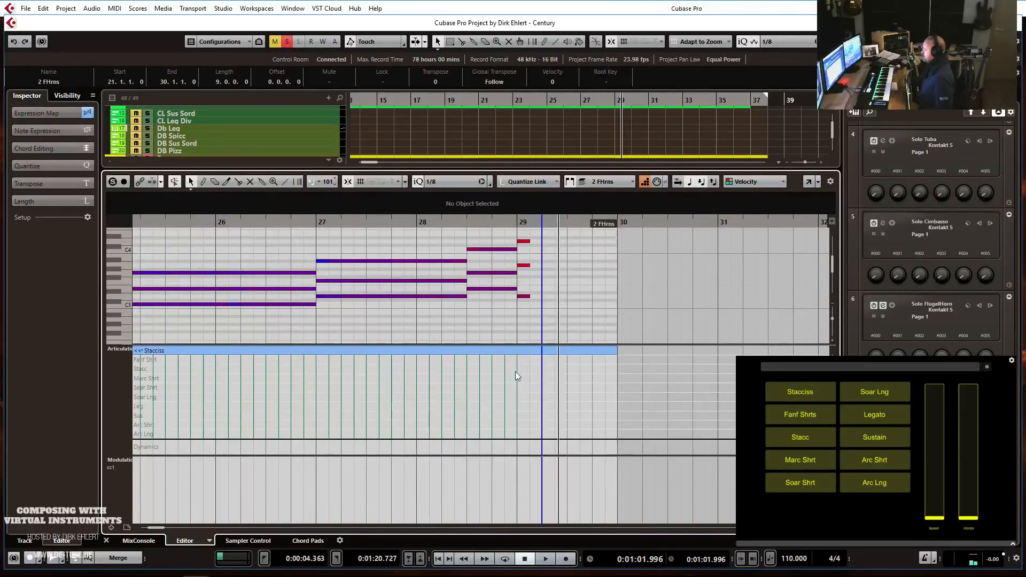
Assign the Marc Shrt articulation from bar 29 and play back the new chord soloed from bar 28.
click(520, 387)
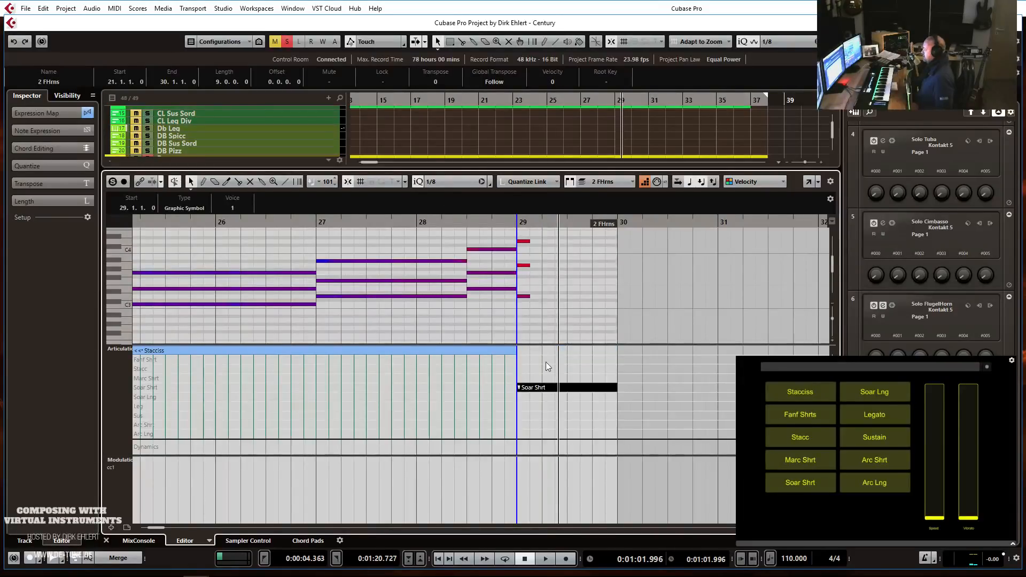
click(520, 379)
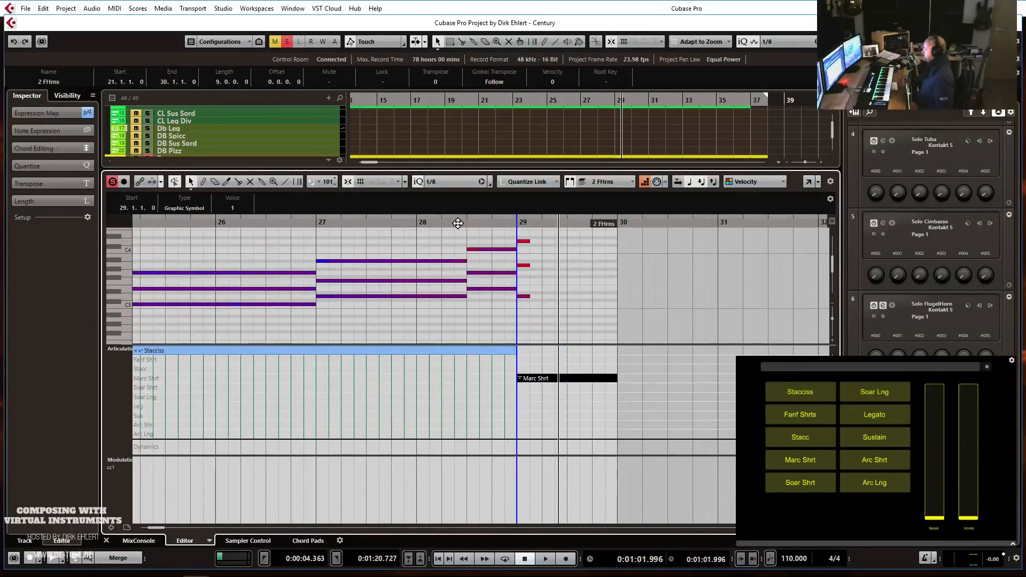
click(458, 224)
key(space)
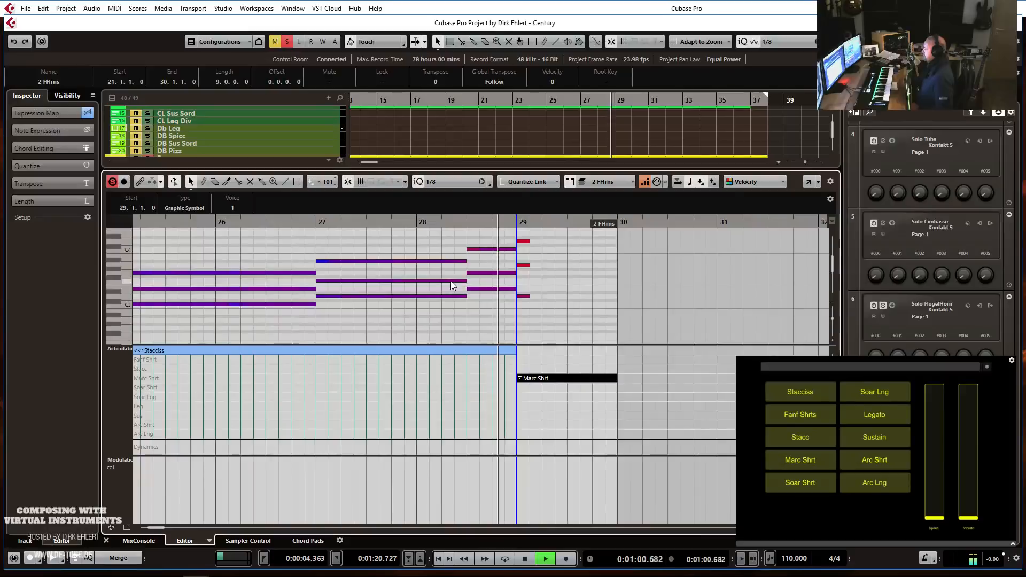
key(space)
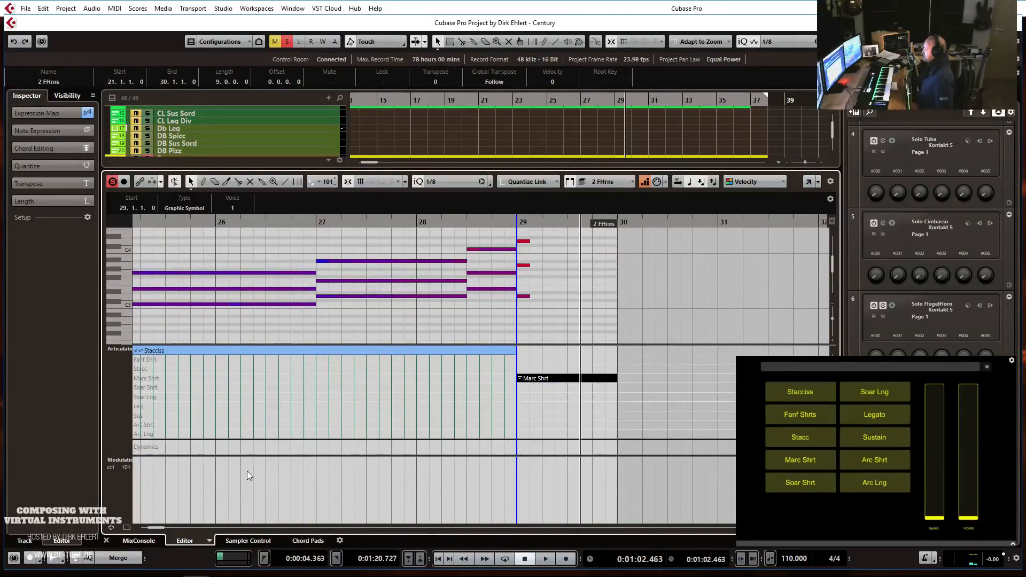
Set the Breath (CC 2) controller of the 2 FHrns part to 127 from bar 29 and to 0 from bar 21.
click(124, 456)
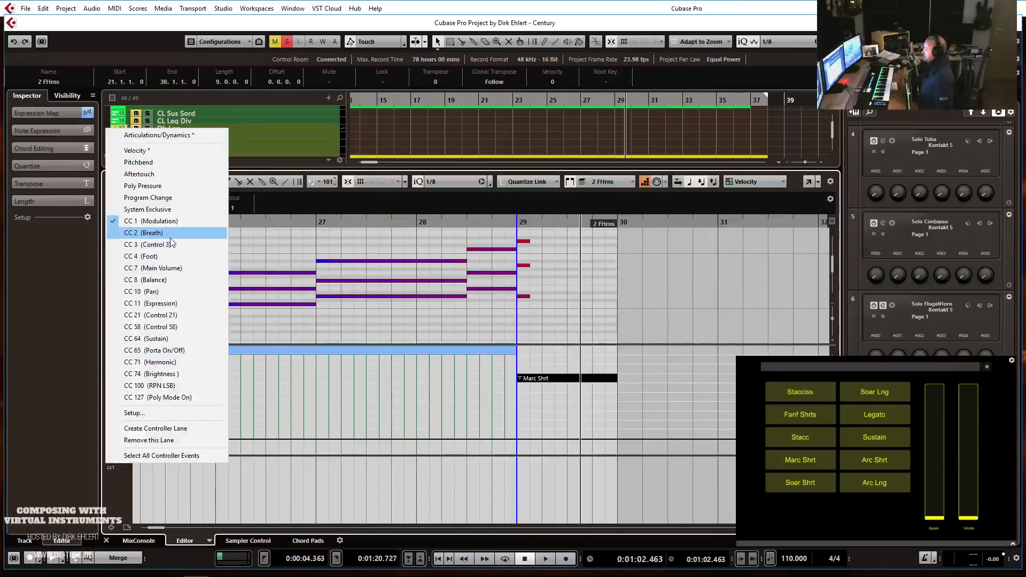
click(142, 233)
drag(518, 486, 517, 423)
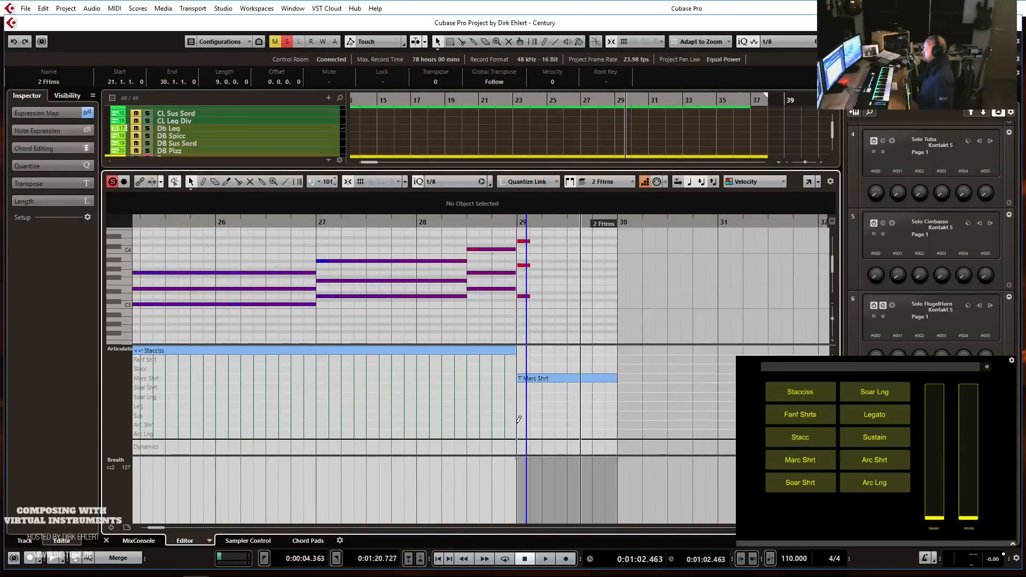
scroll(479, 363, left, 2)
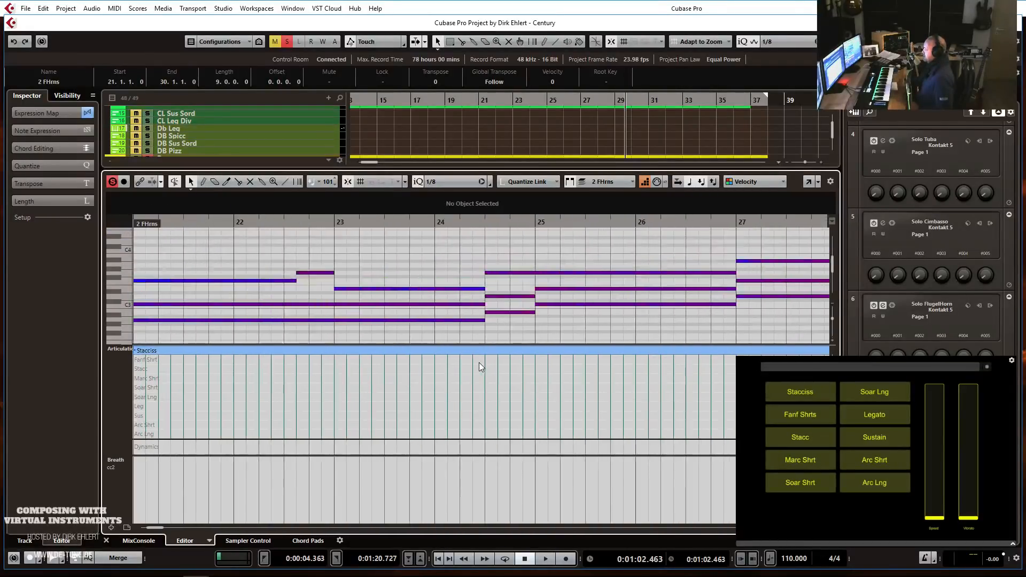
click(353, 495)
drag(353, 495, 376, 574)
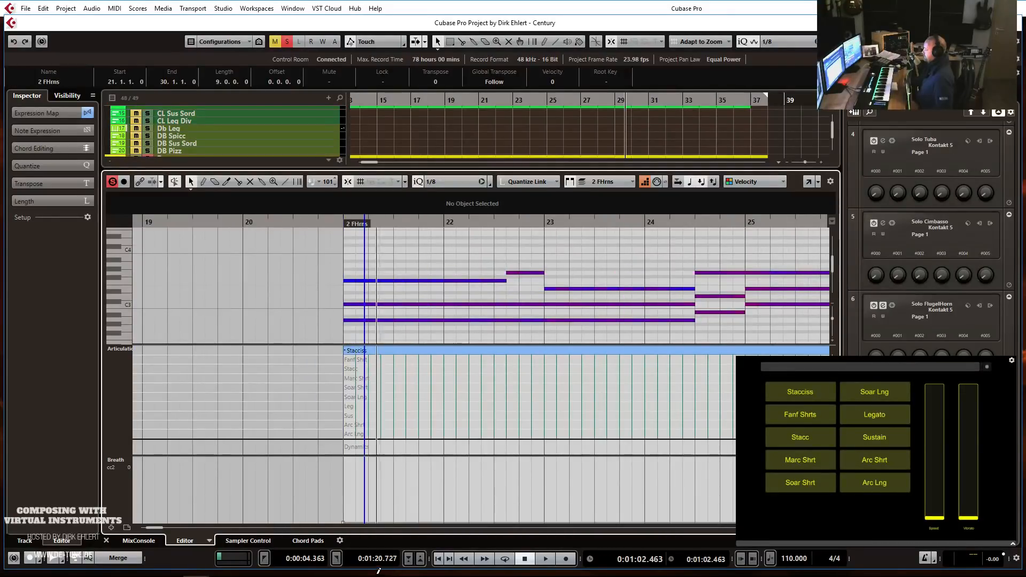
Play back the opening 2 FHrns chords from bar 21.
click(342, 222)
key(space)
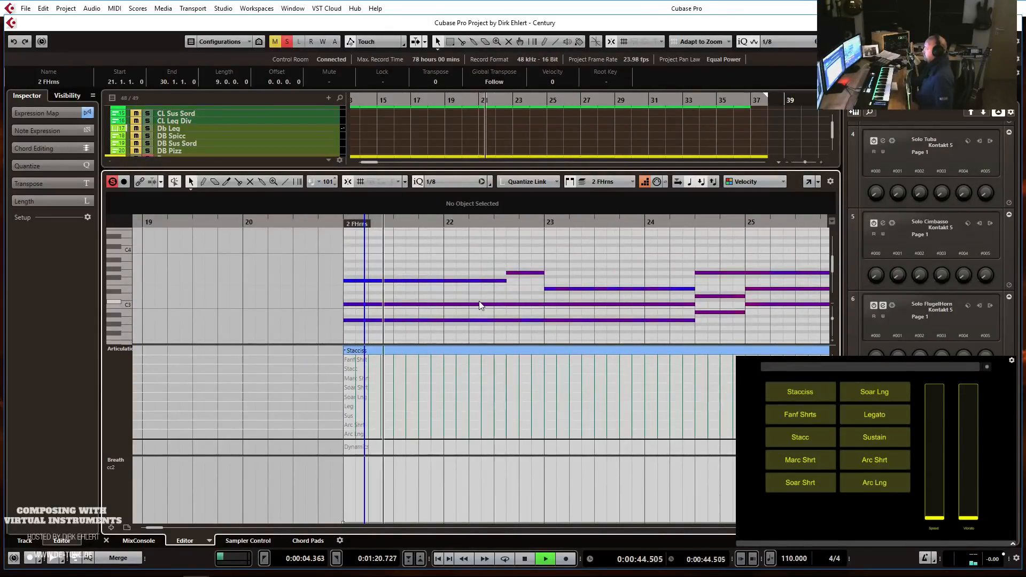
key(g)
key(g)
key(g)
key(g)
key(g)
key(g)
key(space)
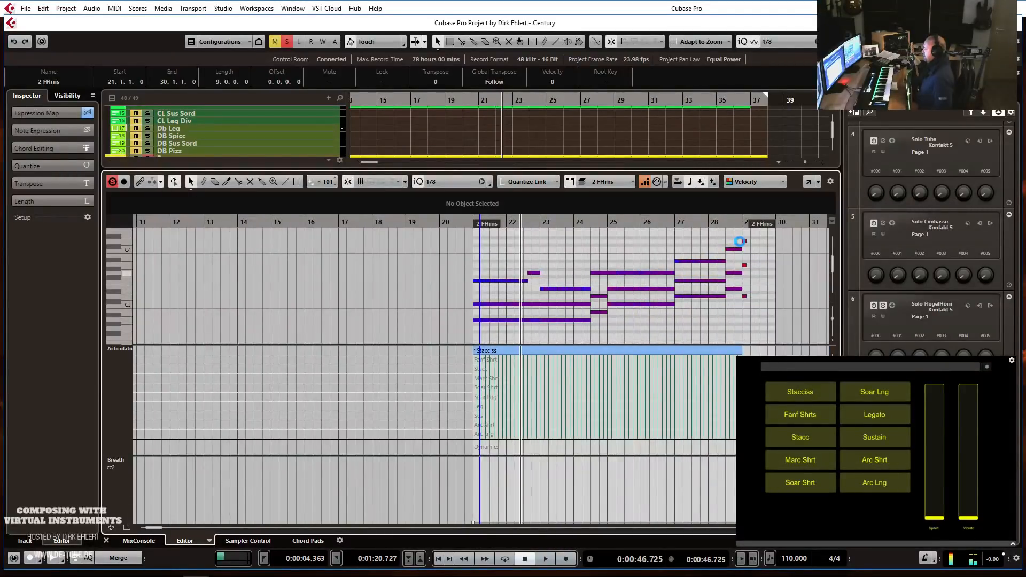
Shorten all repeated 2 FHrns chord notes from bar 21 up to bar 29 to a length of 0.0.1.30.
drag(739, 241, 438, 343)
key(h)
key(h)
key(h)
key(h)
key(h)
key(h)
key(h)
key(h)
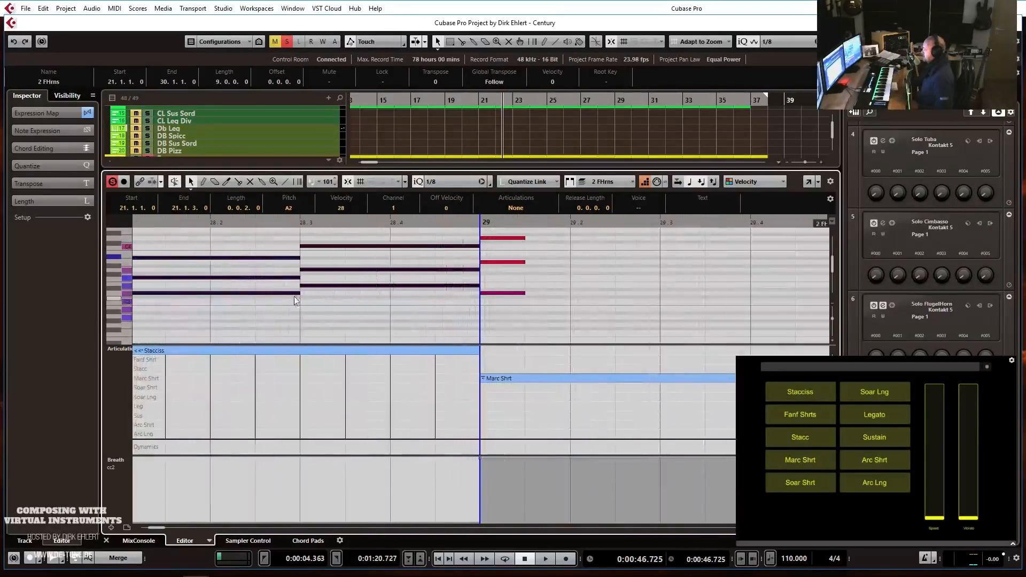
drag(299, 294, 283, 295)
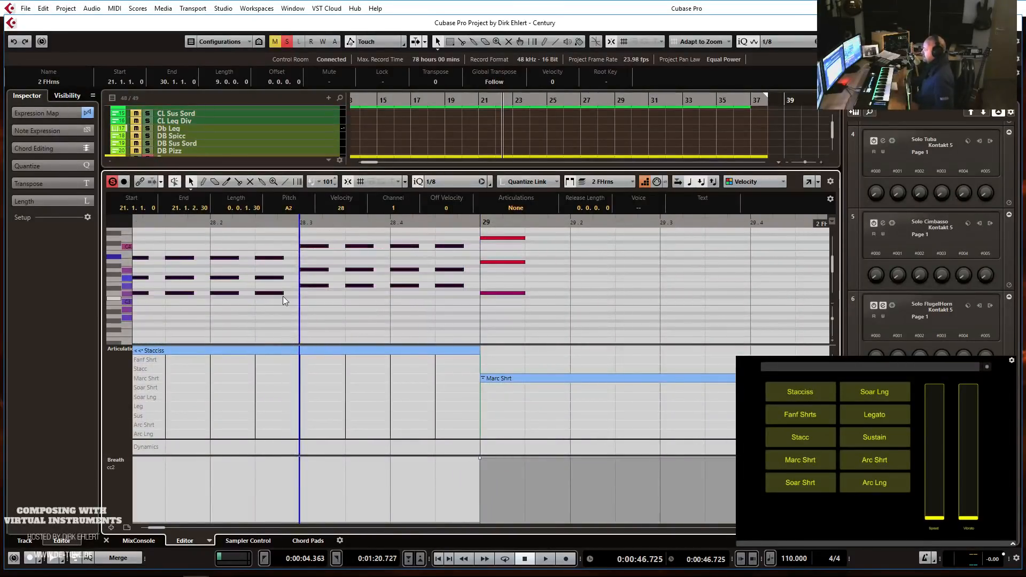
key(g)
key(g)
key(g)
key(g)
key(g)
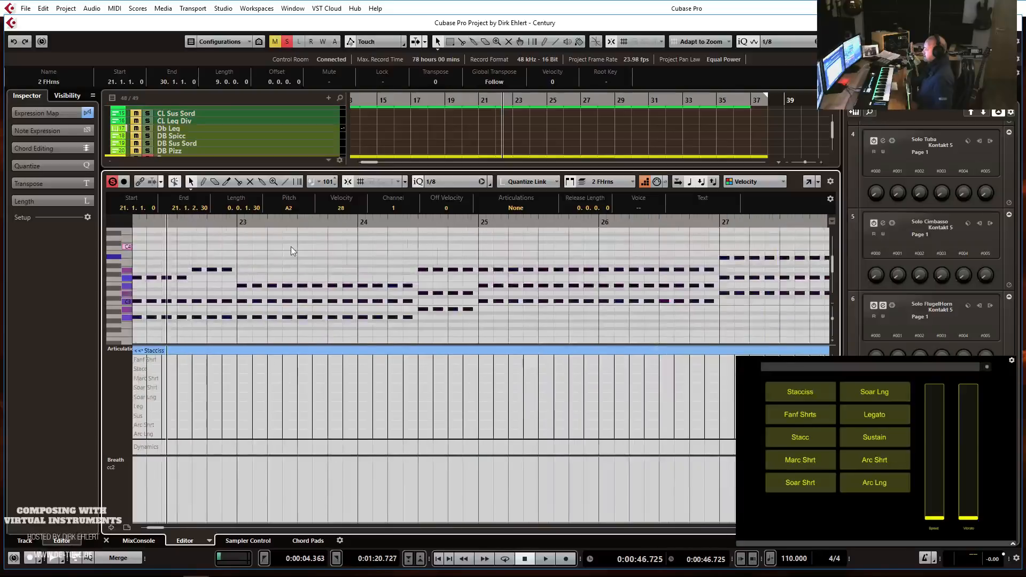
Compare the shortened chord notes with their previous length by playback, undoing and restoring the shortening.
click(407, 223)
key(space)
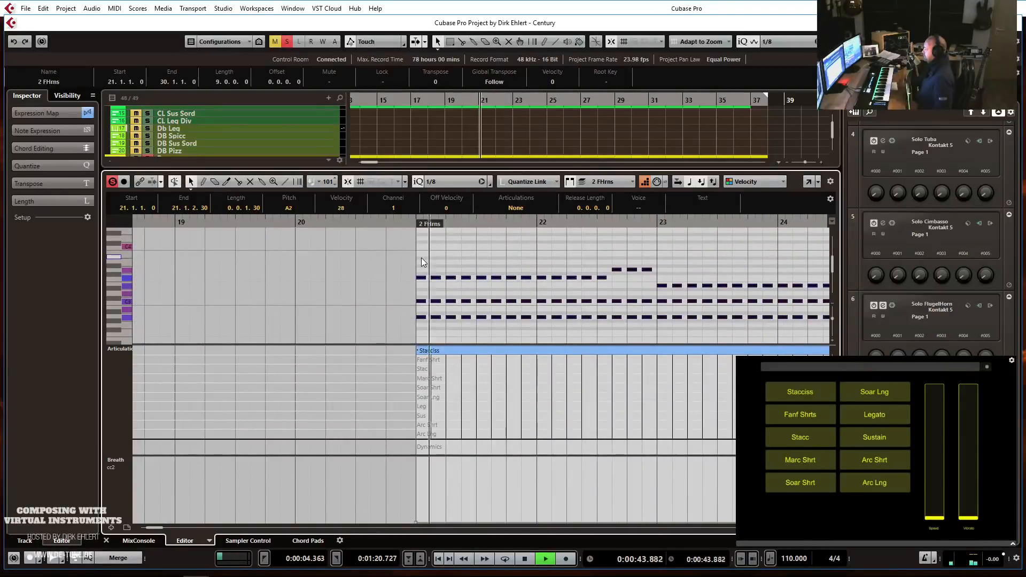
key(space)
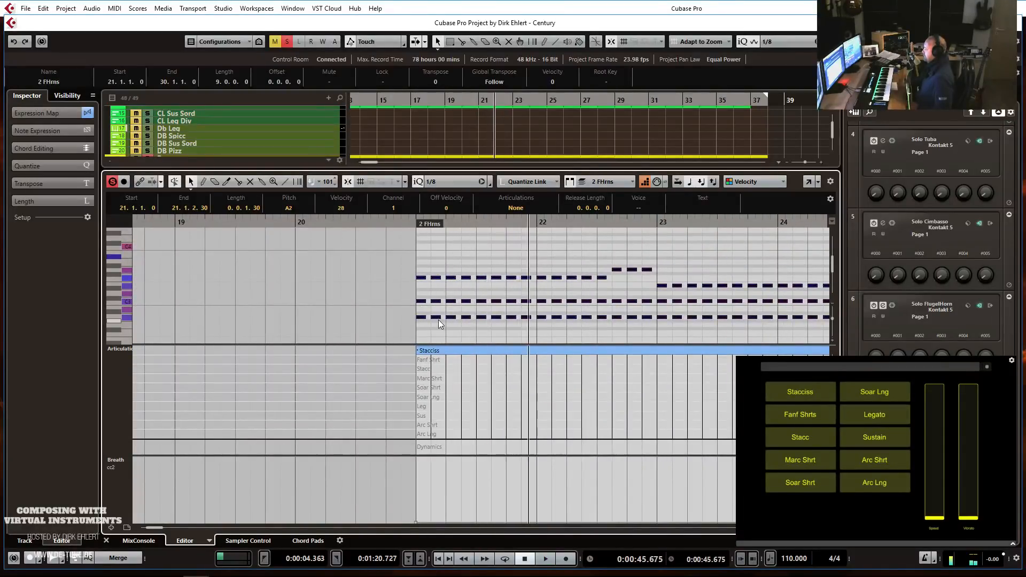
key(ctrl+z)
key(space)
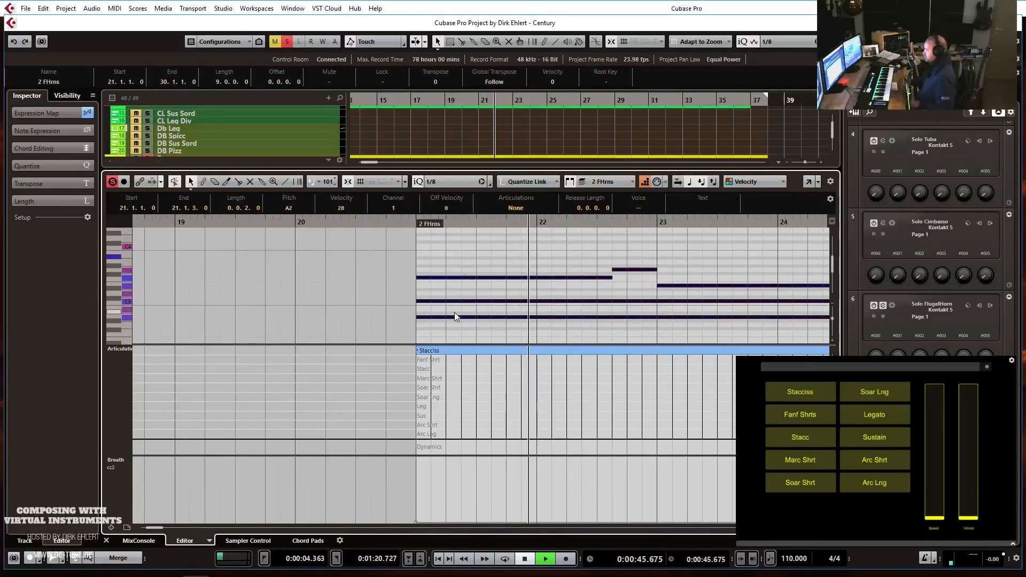
key(space)
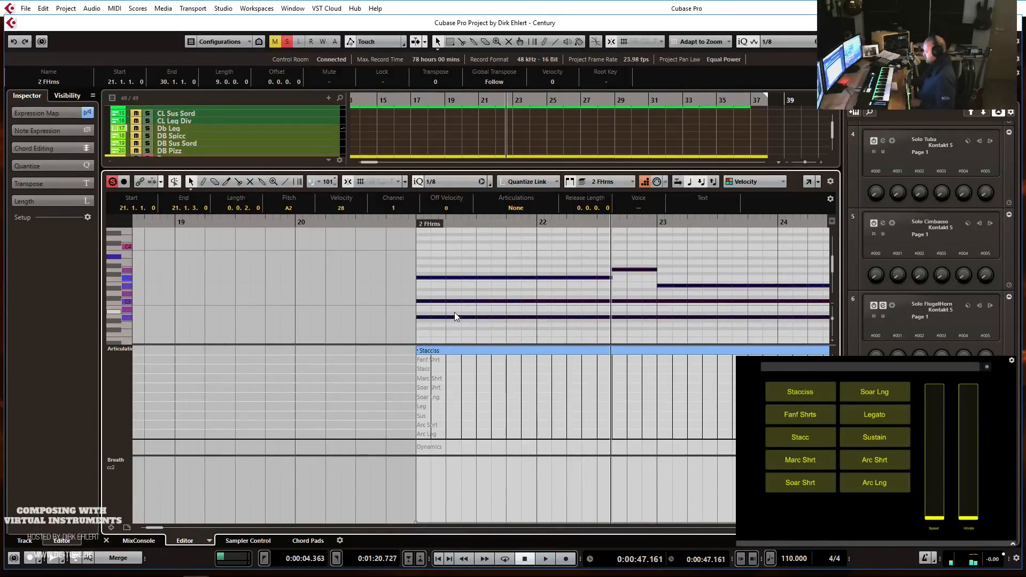
key(ctrl+shift+z)
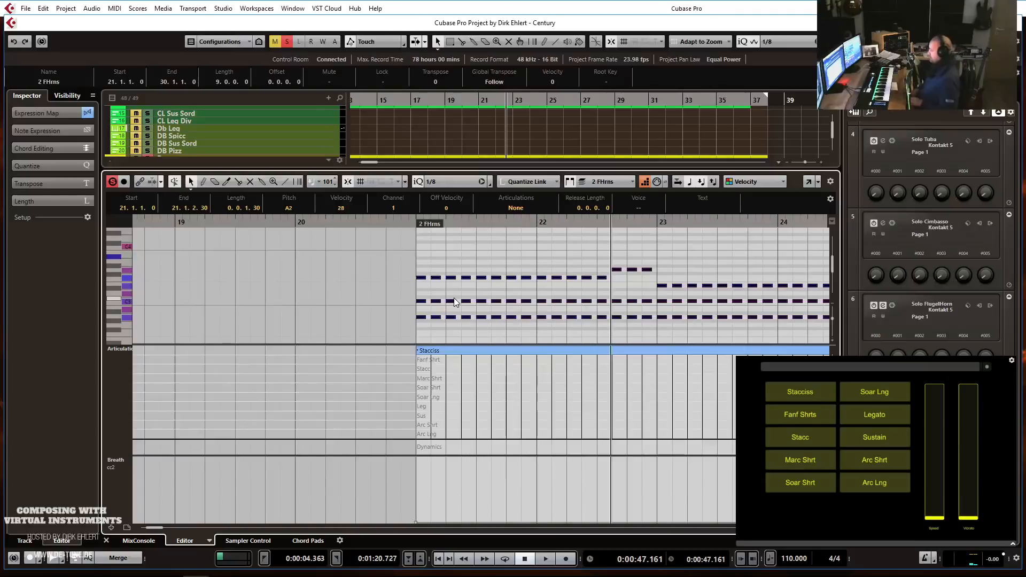
Play back the shortened 2 FHrns chords from bar 21 into bar 24.
click(407, 226)
key(space)
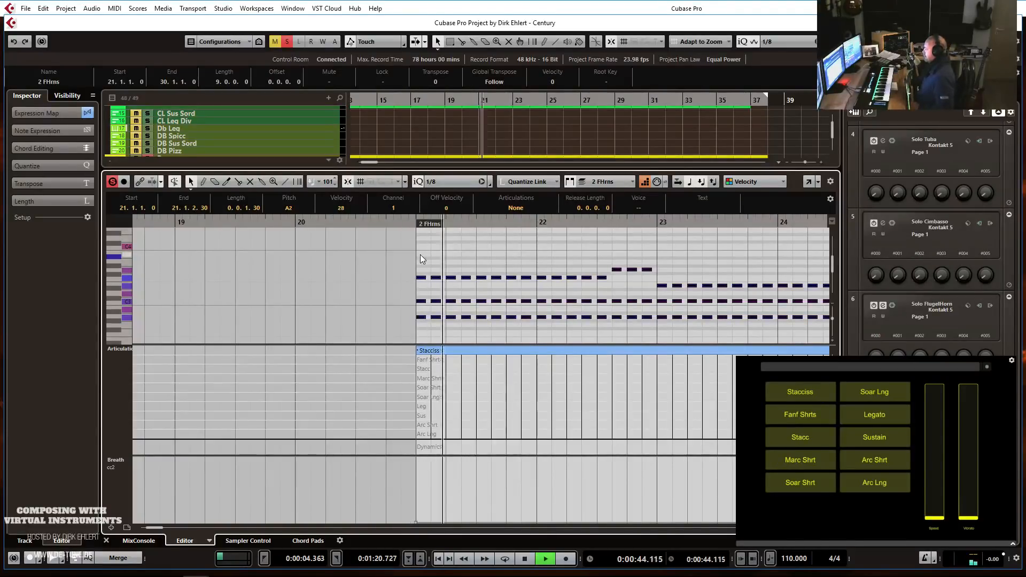
key(g)
key(g)
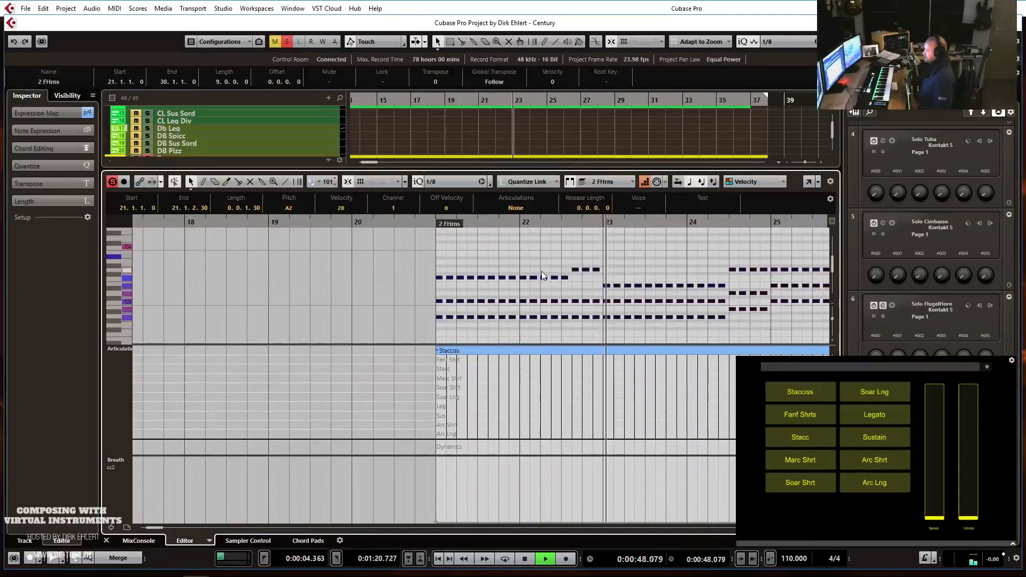
scroll(581, 290, right, 3)
scroll(580, 290, right, 1)
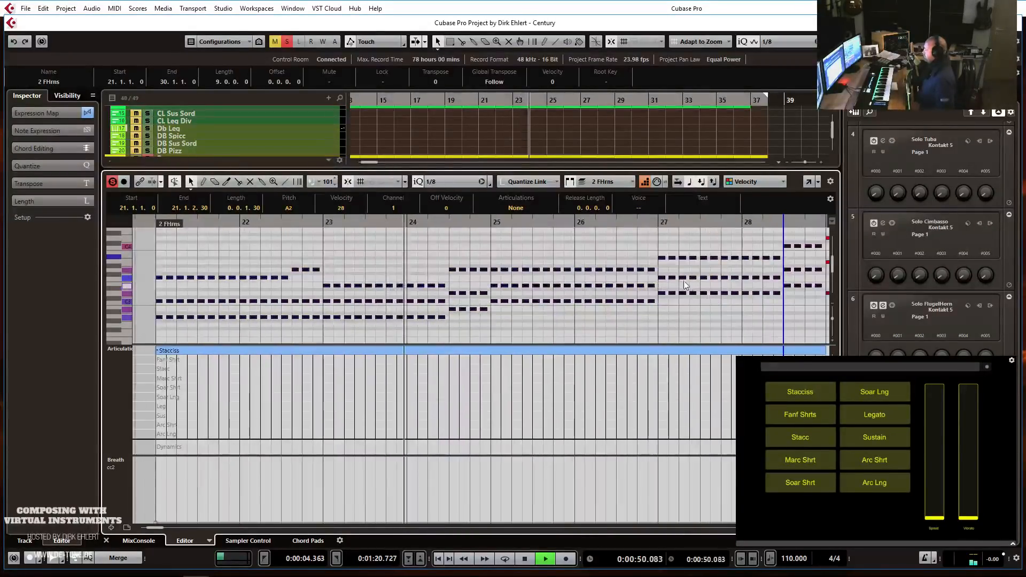
key(space)
Play back the raised chords of bar 28 into the accented chord at bar 29.
scroll(684, 280, right, 3)
click(553, 222)
key(space)
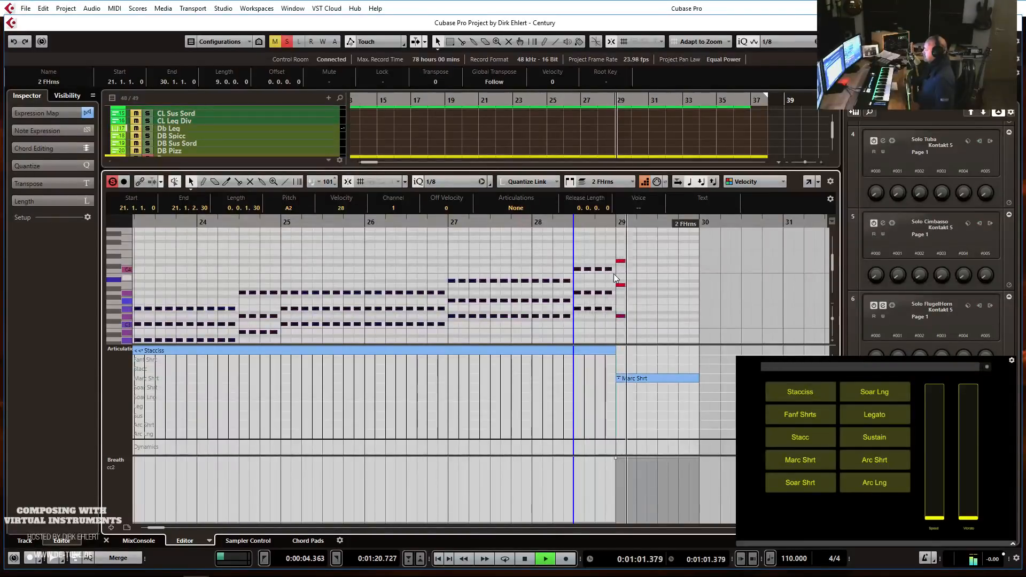
key(space)
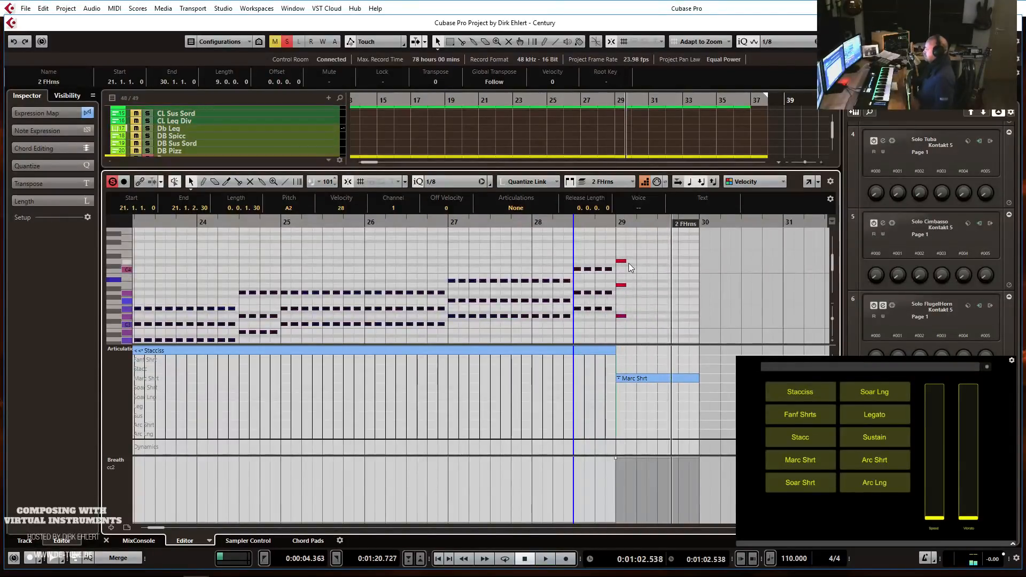
Reopen the note editor with the 6 FHrns melody alongside the 2 FHrns part and play back from bar 27 into bar 30.
key(Return)
key(Return)
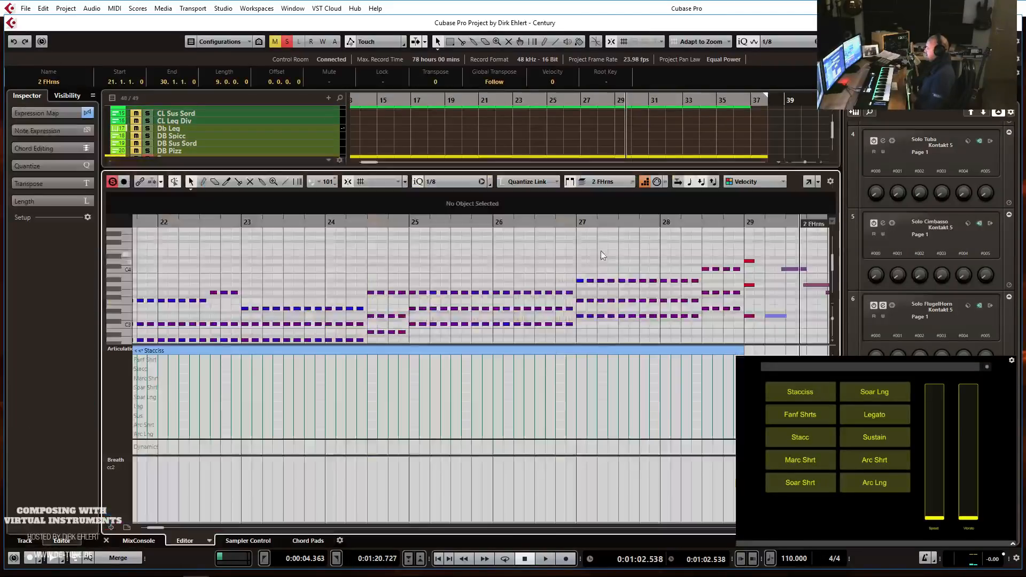
click(577, 222)
key(space)
scroll(664, 268, right, 4)
scroll(556, 308, down, 2)
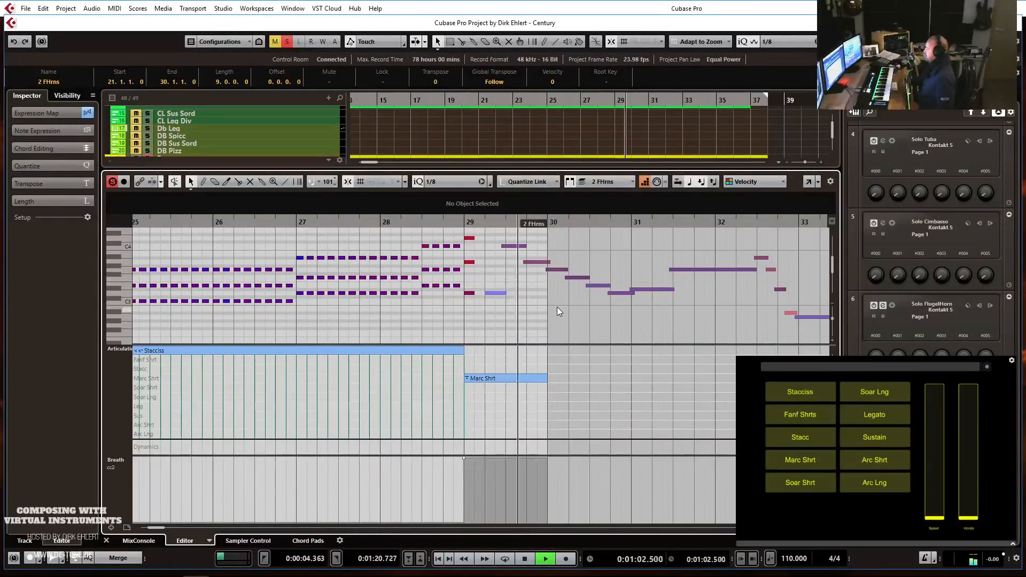
key(space)
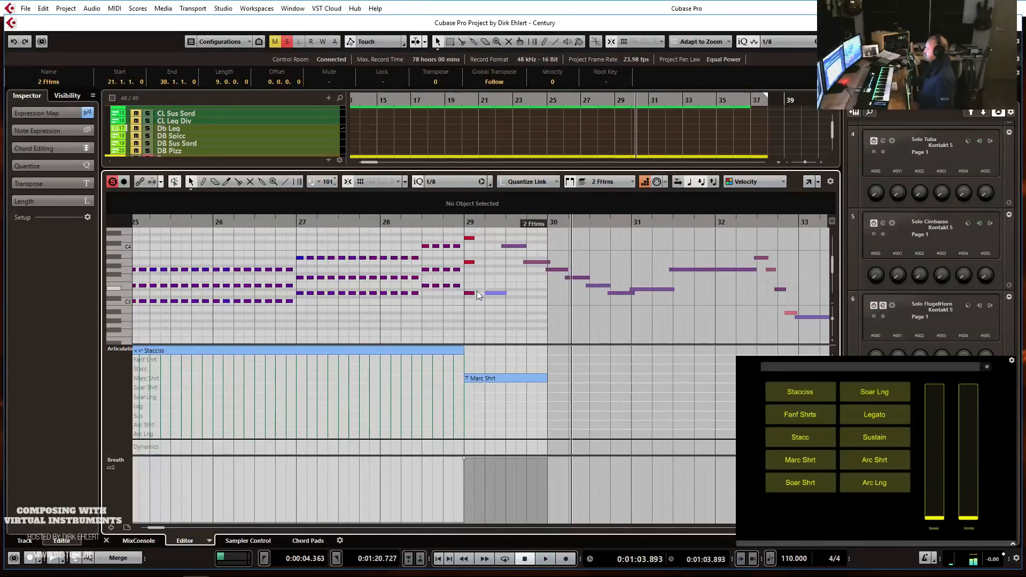
Show note velocities in place of the articulation lane and play back the transition from bar 28 into bar 29.
click(474, 293)
click(474, 309)
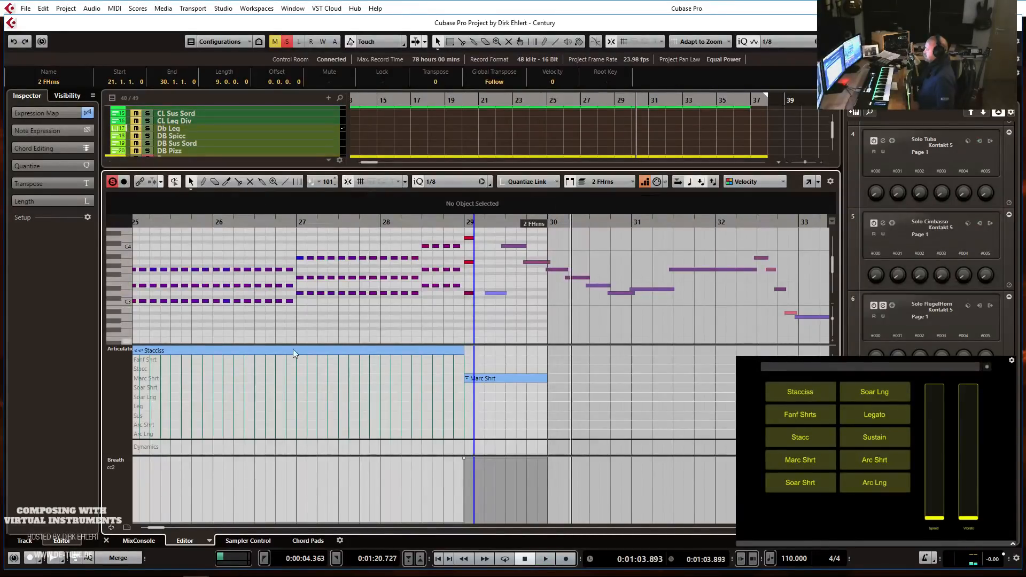
click(128, 348)
click(161, 24)
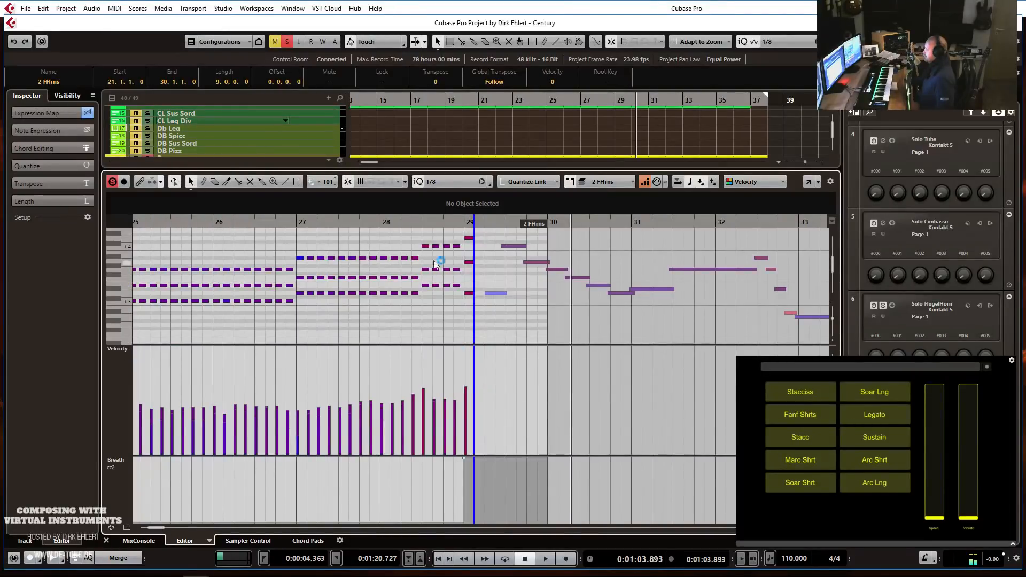
click(418, 224)
key(space)
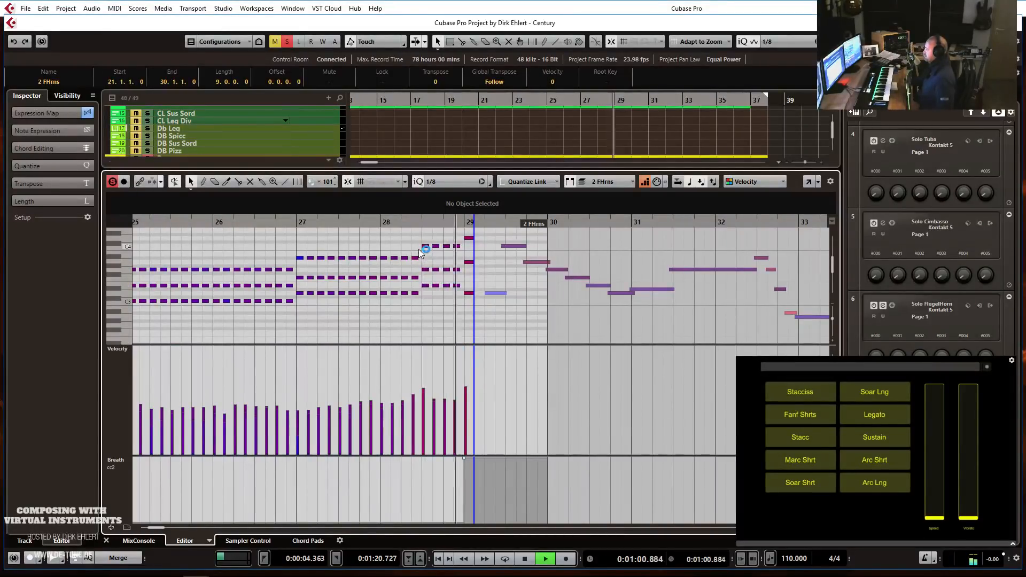
key(space)
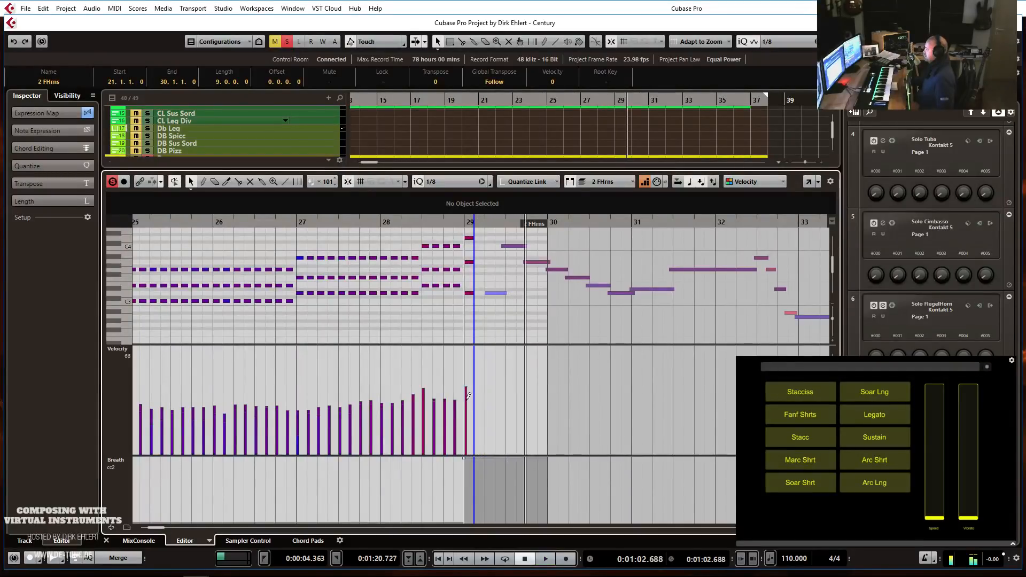
Lower the velocity of the three-note chord at bar 29 and play back the transition from bar 28.
click(418, 224)
key(space)
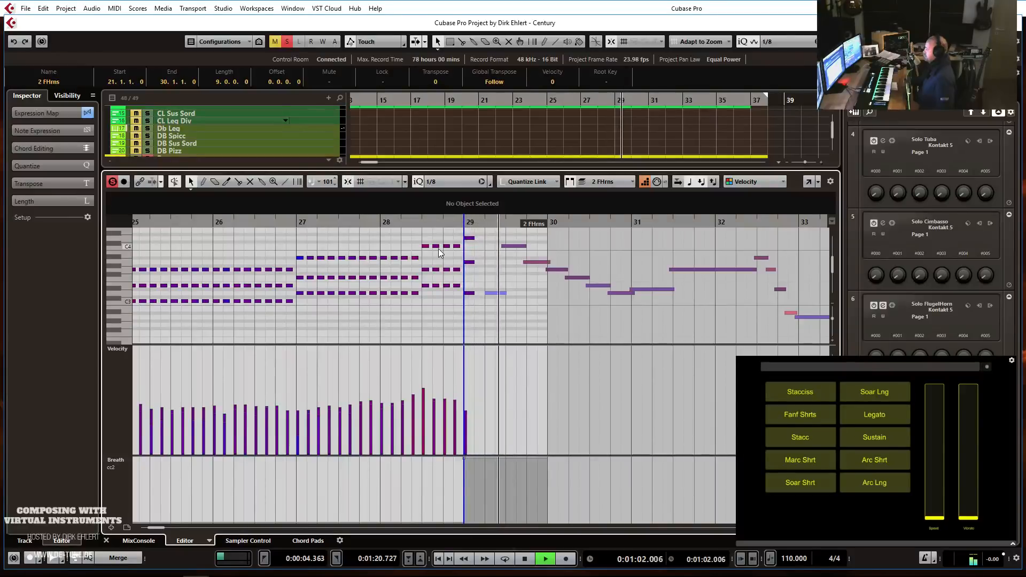
key(space)
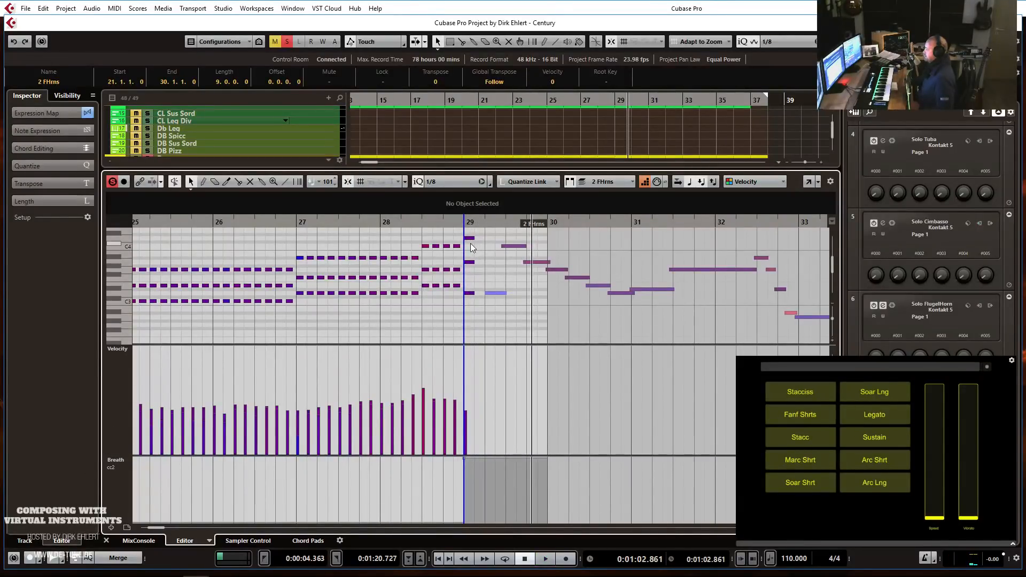
Show the articulation lane in place of Breath, change the bar 29 chord's articulation to Stacc and play back from bar 28.
click(124, 460)
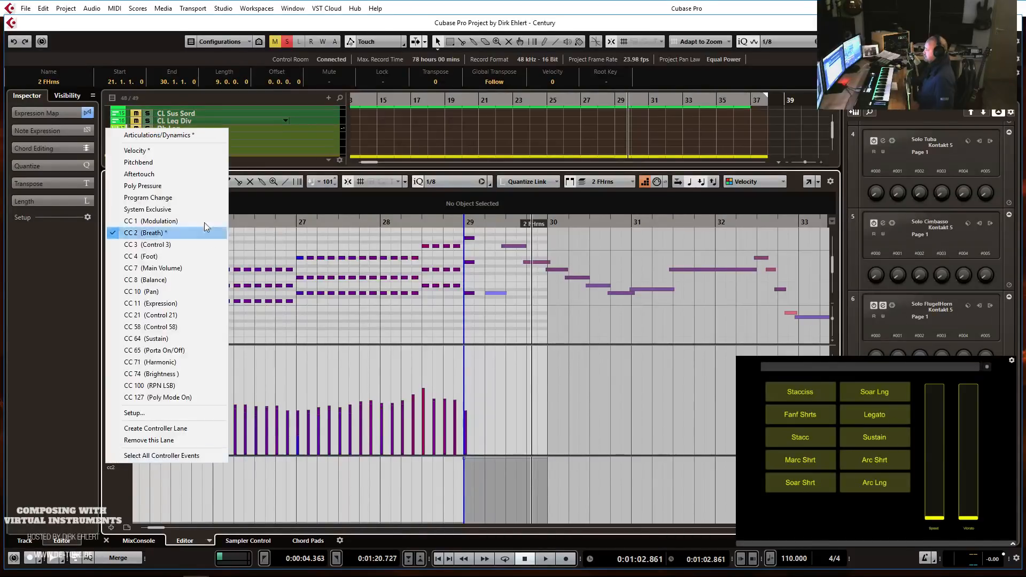
click(194, 135)
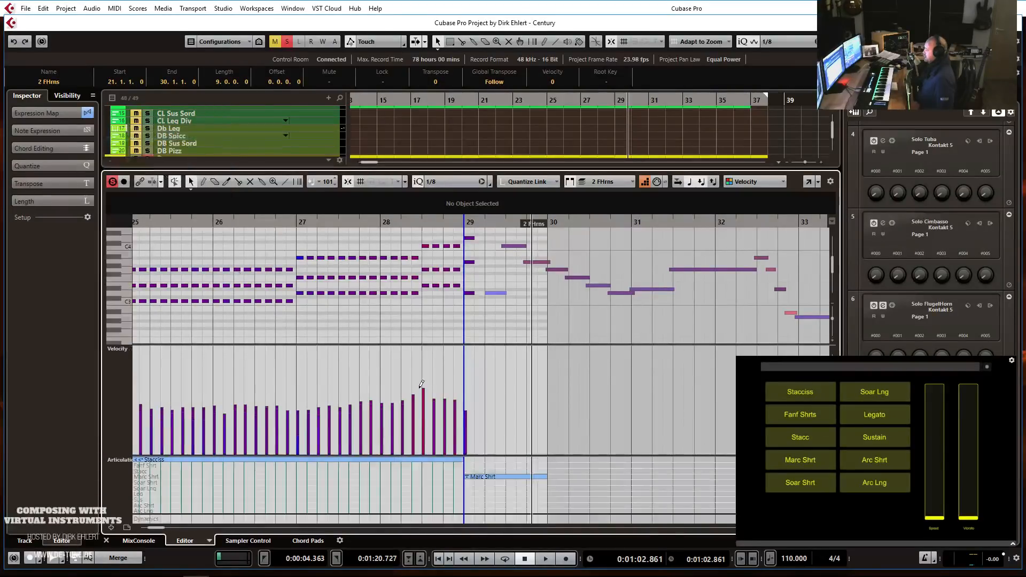
click(469, 470)
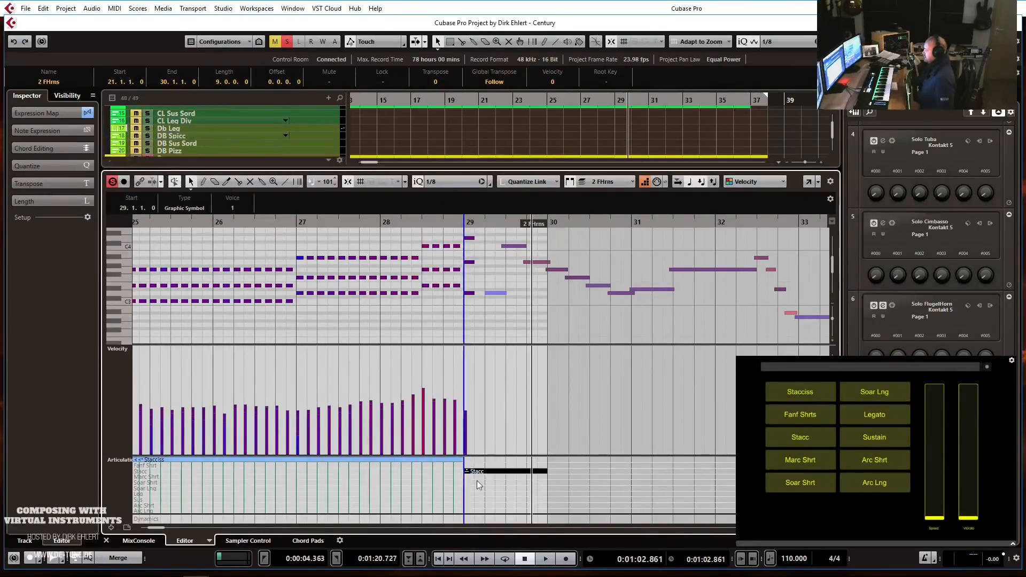
click(414, 226)
key(space)
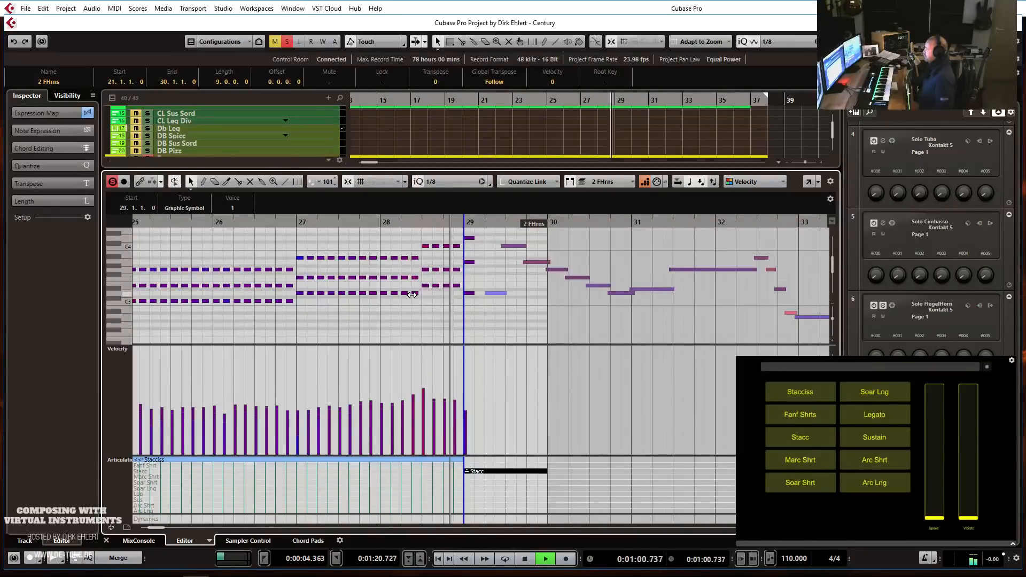
key(space)
Lower the velocity of the 2 FHrns chord at bar 29 further and play back the transition from bar 28.
drag(466, 412, 472, 425)
click(415, 223)
key(space)
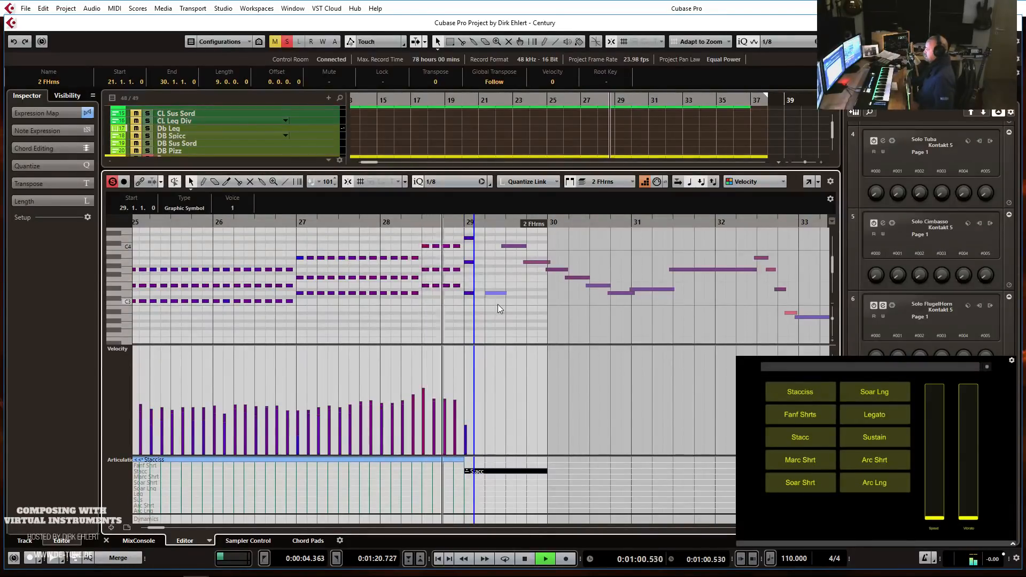
key(space)
Raise the first 6 FHrns melody note in bar 29 to velocity 104 and play back its entrance.
click(492, 294)
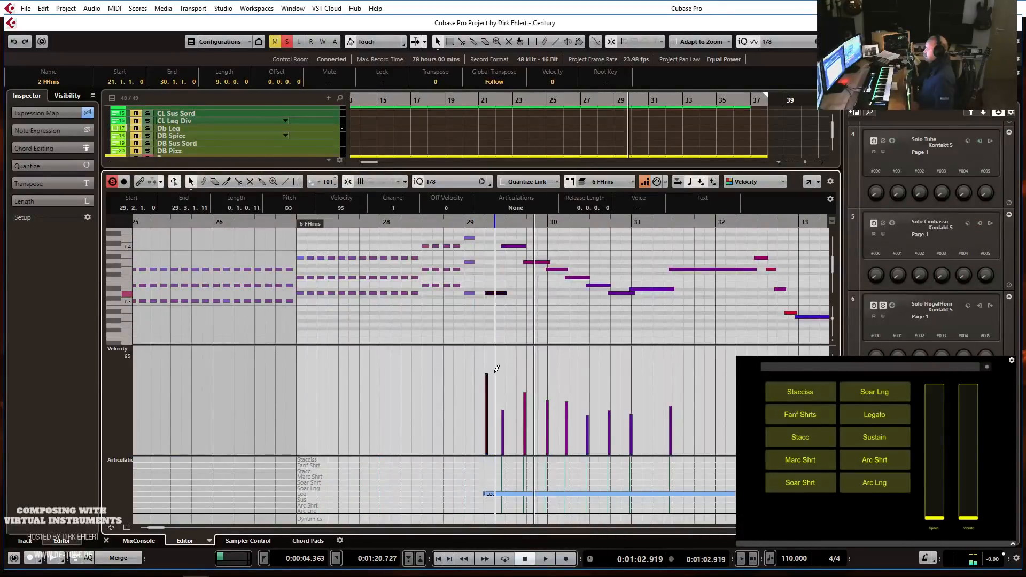
drag(497, 368, 490, 335)
key(space)
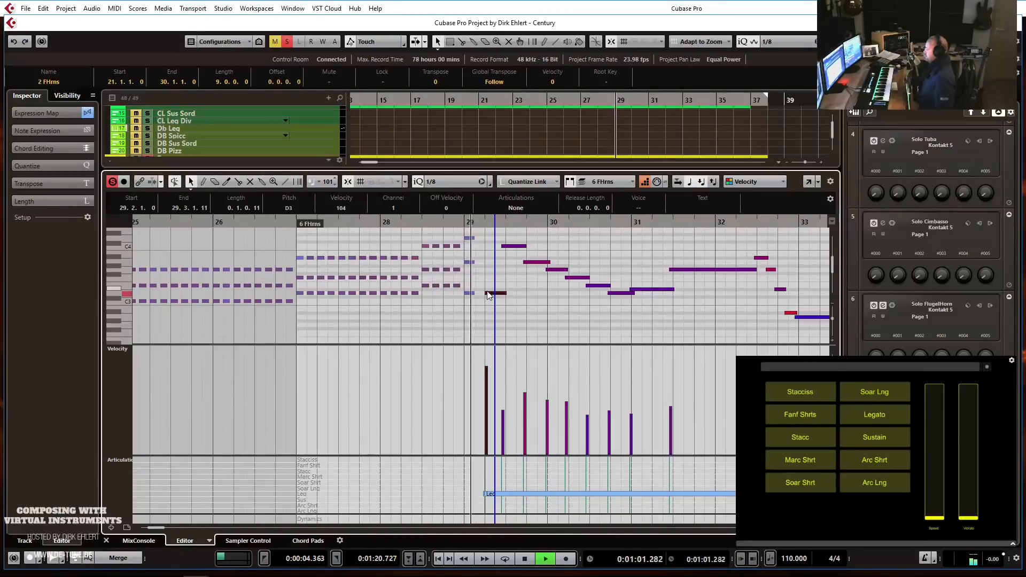
key(space)
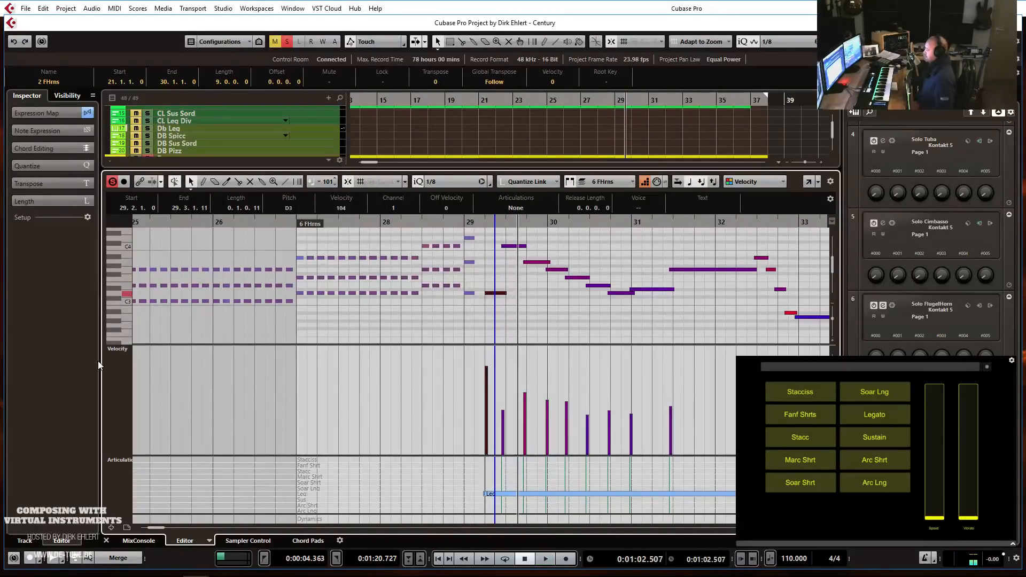
Show CC 1 (Modulation) in place of velocity, raise the curve to about 58 under the first melody note and play back from bar 28.
click(127, 351)
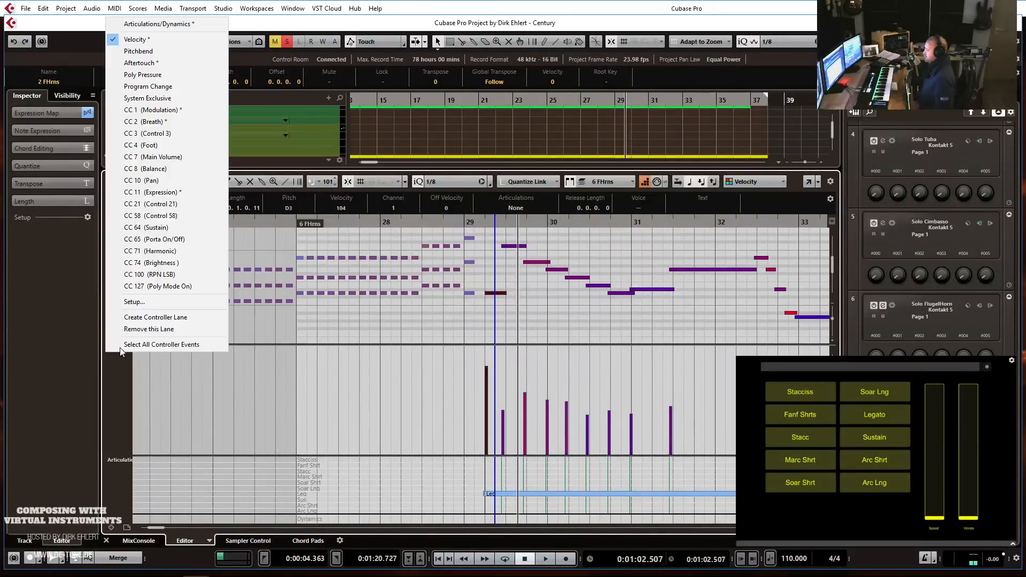
click(180, 110)
key(h)
key(h)
key(h)
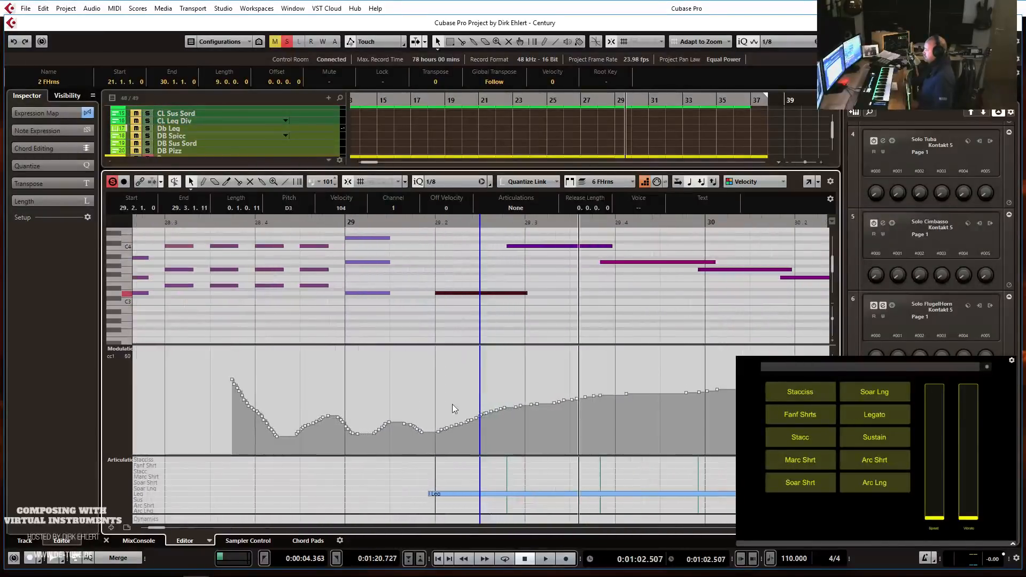
drag(436, 404, 462, 404)
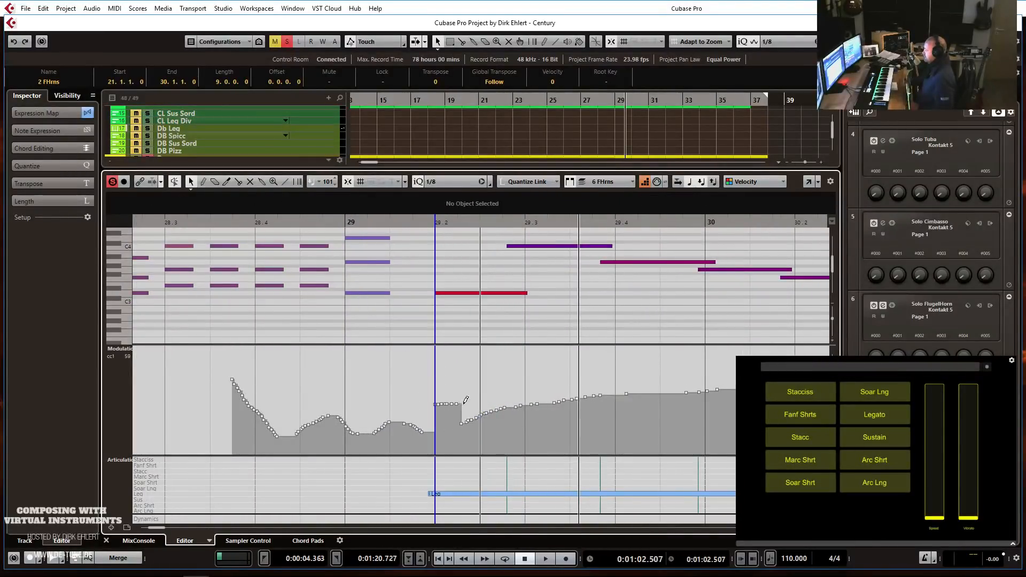
click(165, 220)
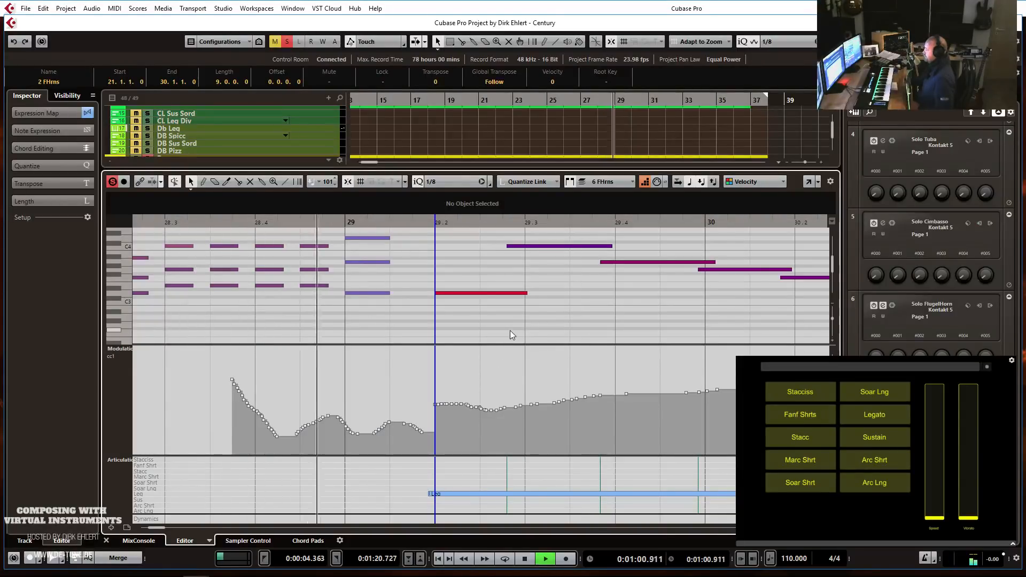
key(space)
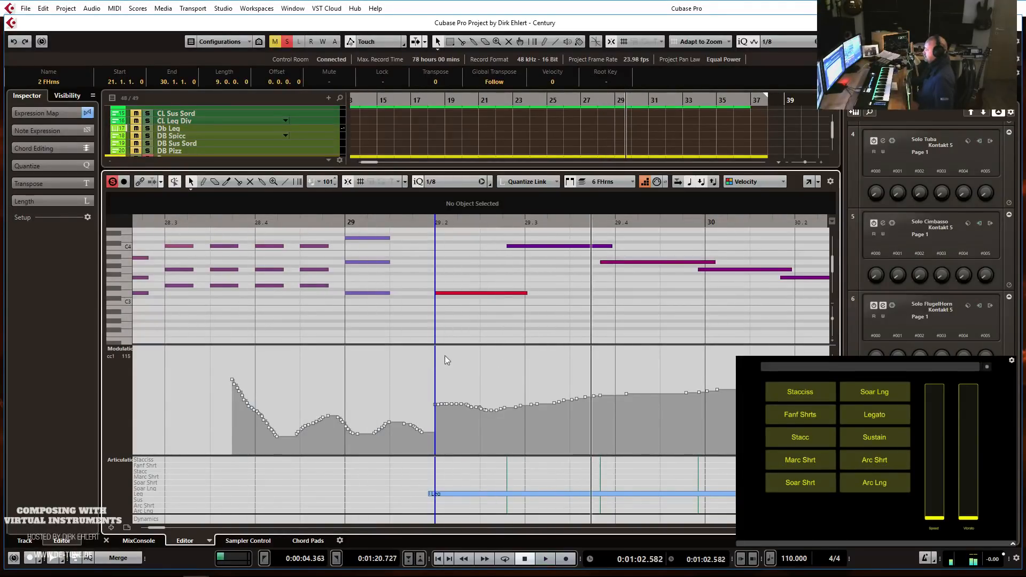
Redraw the modulation around the first melody note's start higher, up to about 84, and play back the entrance.
drag(432, 383, 470, 379)
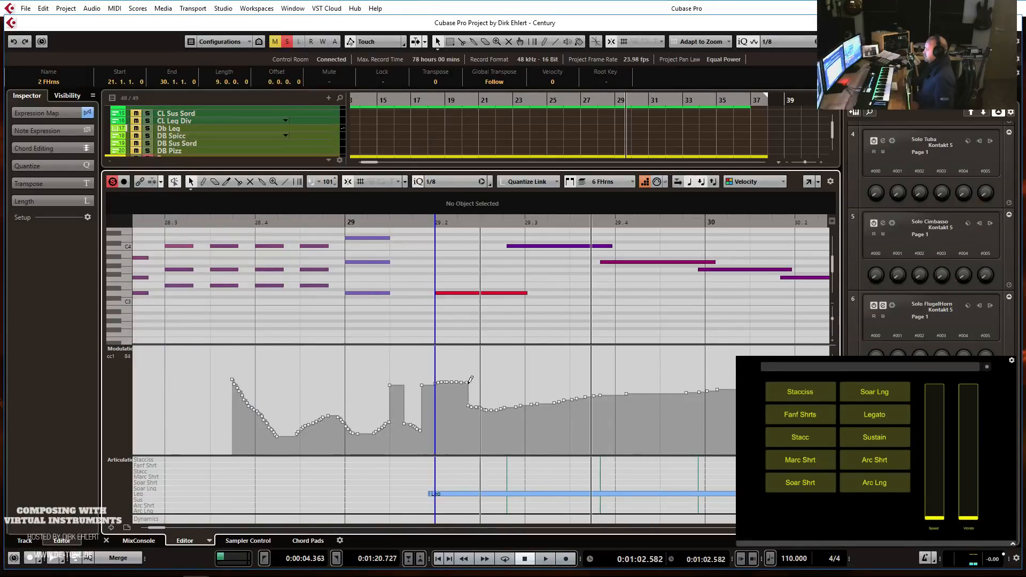
click(242, 225)
key(space)
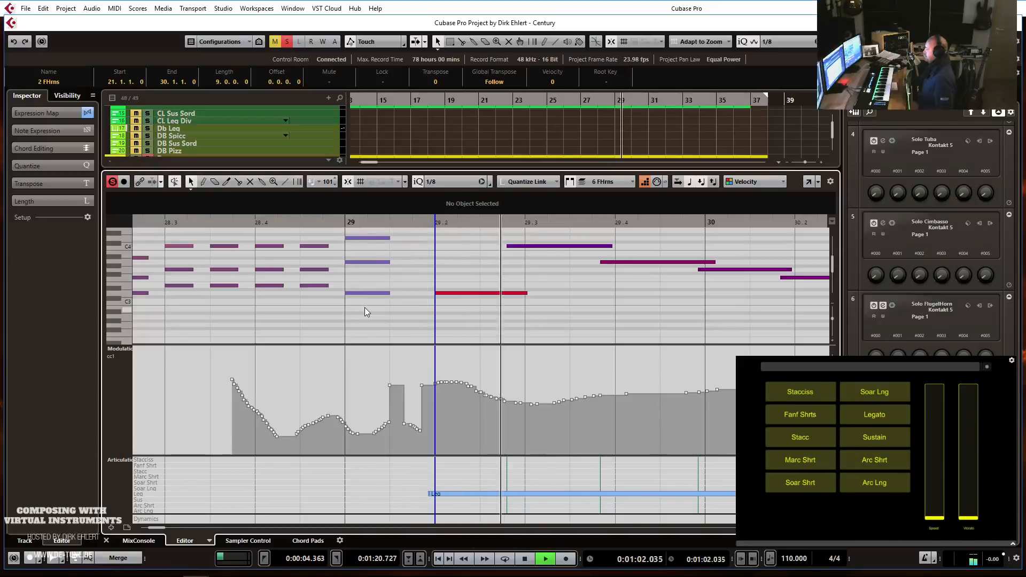
key(space)
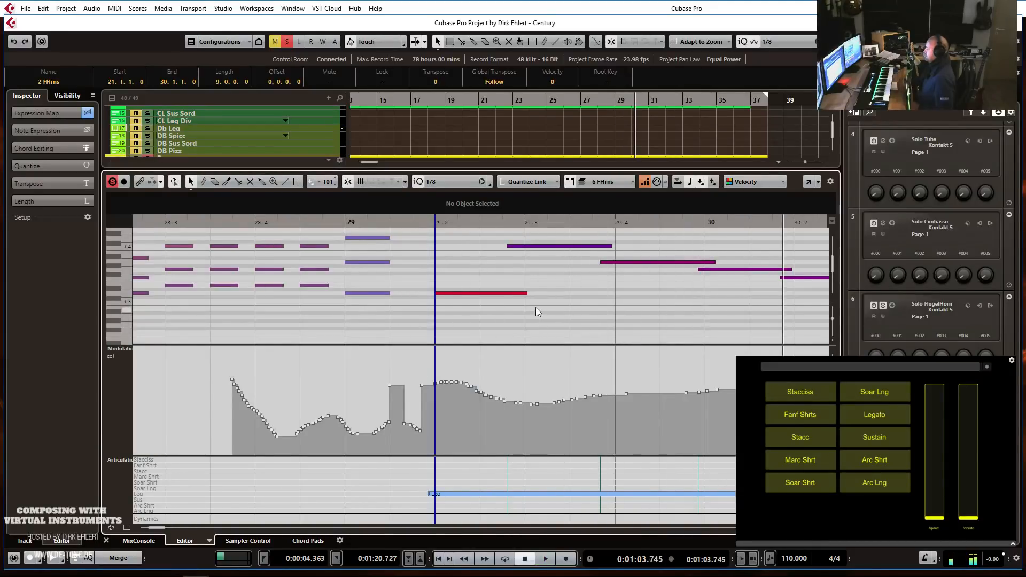
Select the 6 FHrns melody notes from the C4 in bar 29 through bar 31 and shift them slightly later to start at 29.2.4.83.
key(g)
key(g)
key(g)
key(g)
key(g)
key(g)
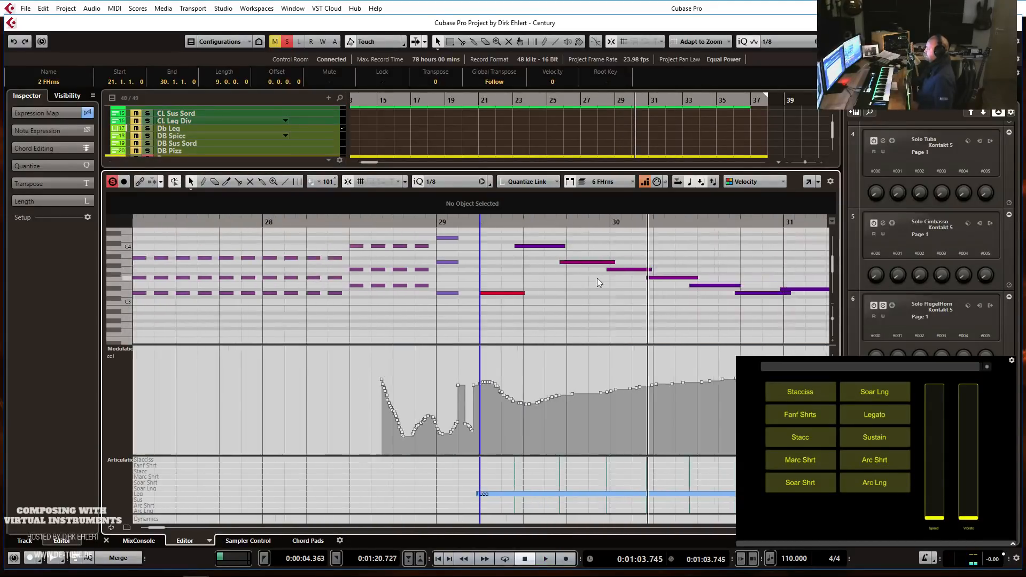
key(g)
key(g)
key(g)
key(g)
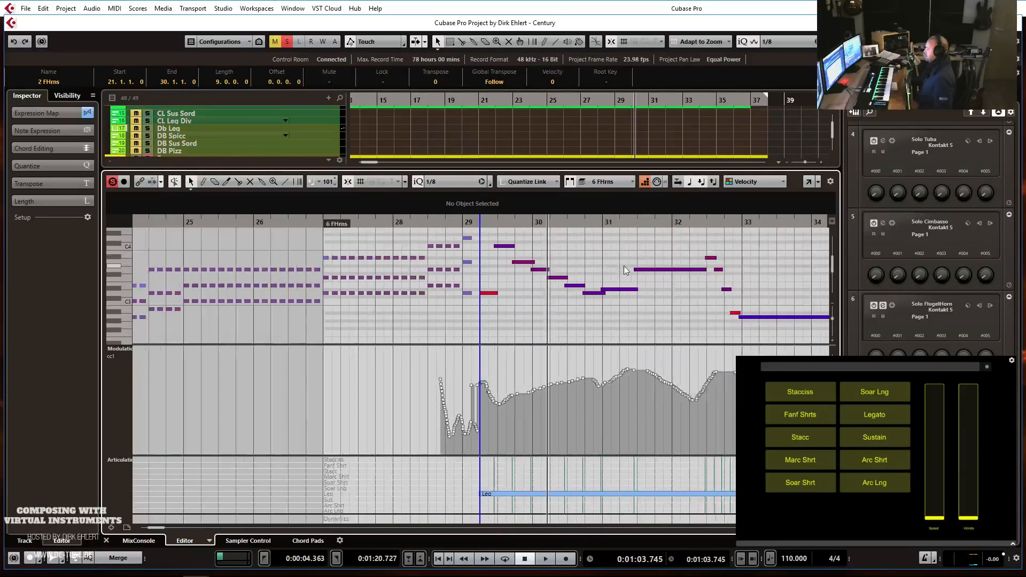
drag(643, 242, 504, 331)
key(h)
key(h)
key(h)
key(h)
key(h)
key(h)
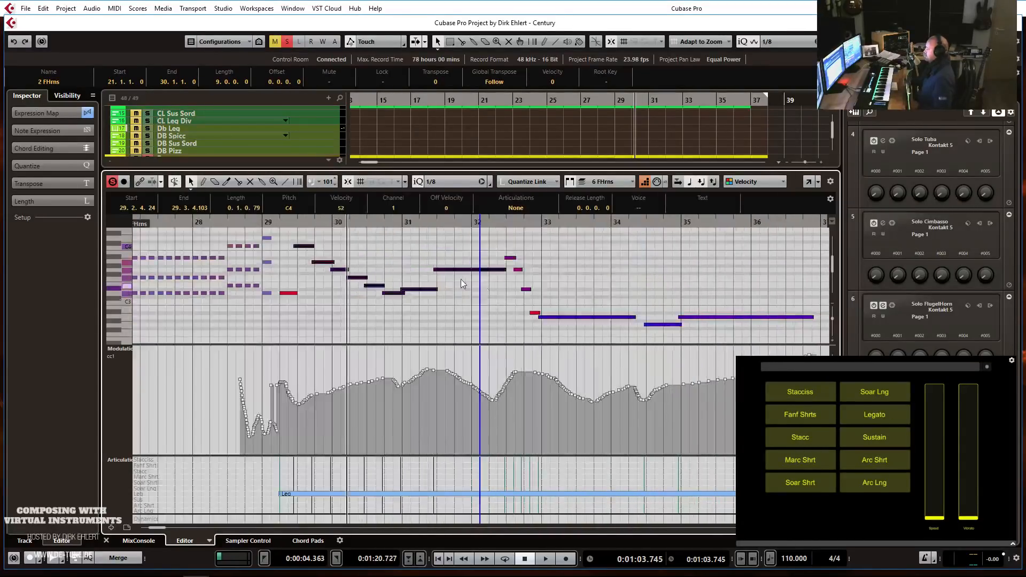
drag(523, 247, 528, 248)
Play back the shifted 6 FHrns melody from bar 28 through bar 30.
click(374, 220)
key(space)
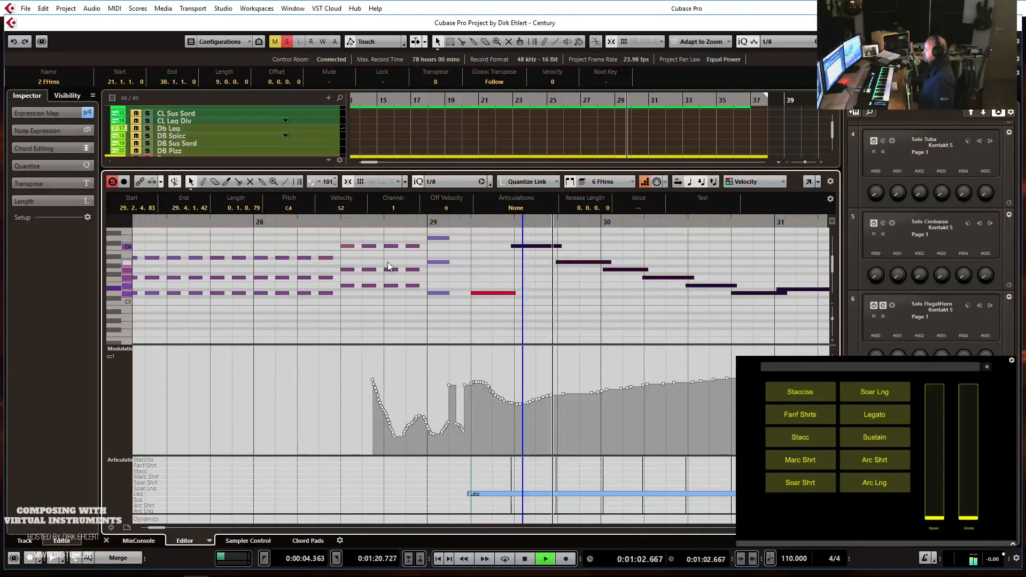
key(g)
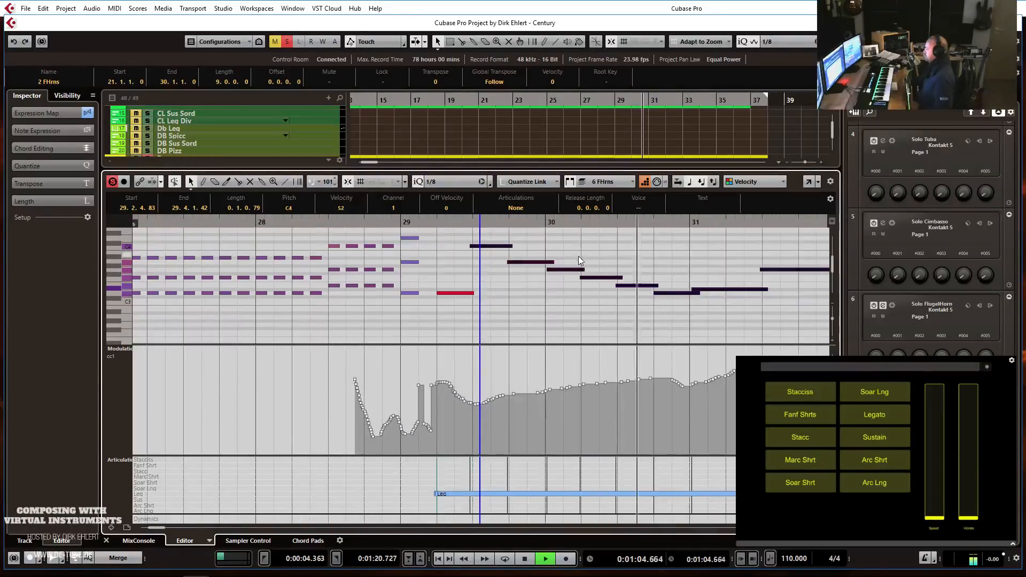
key(space)
Quantize the 6 FHrns melody notes from bar 30 into bar 31 to a 1/4 grid and play back into bar 33.
drag(573, 252, 703, 320)
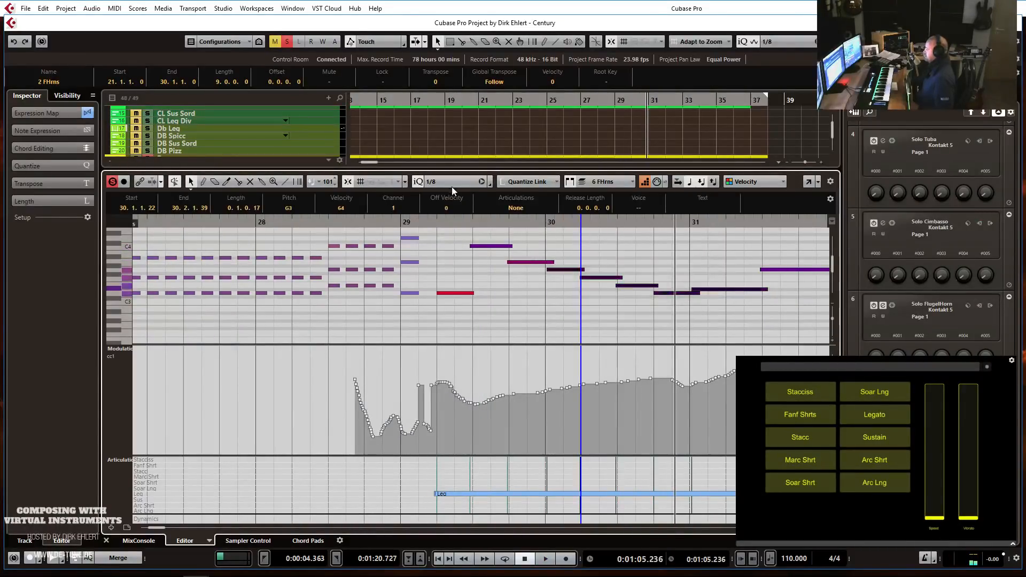
click(423, 183)
click(443, 227)
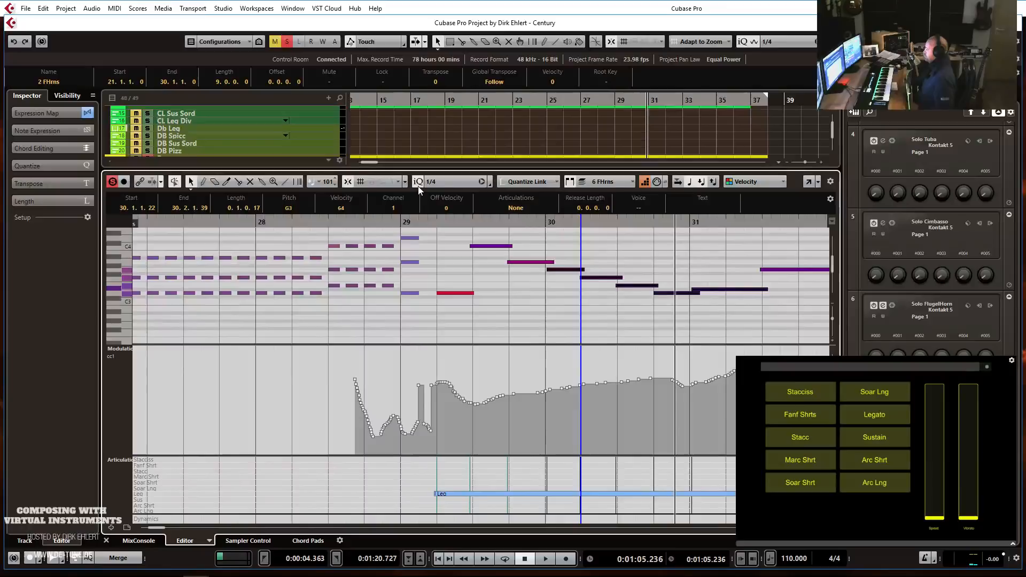
click(648, 246)
drag(573, 243, 700, 329)
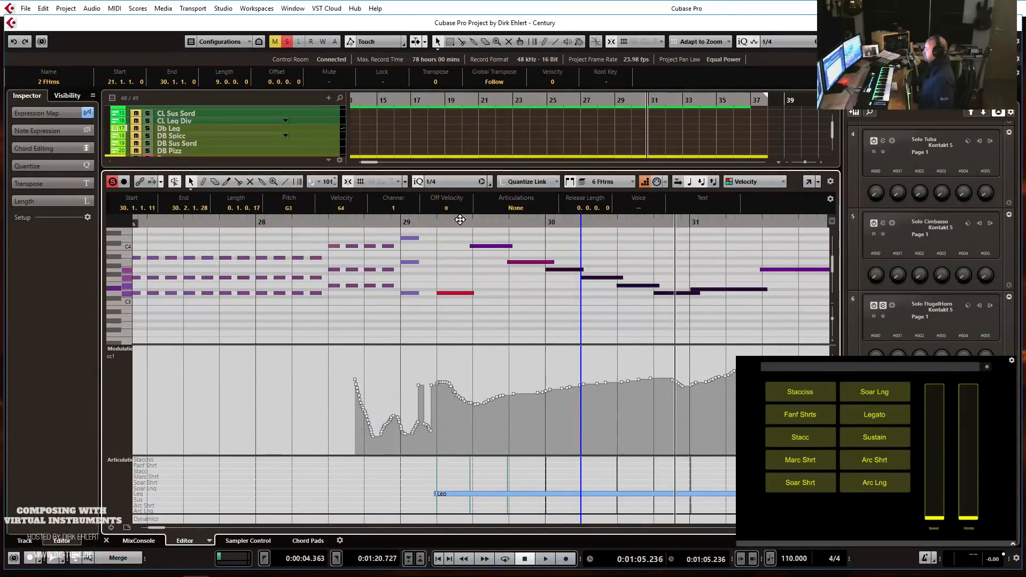
click(396, 221)
key(space)
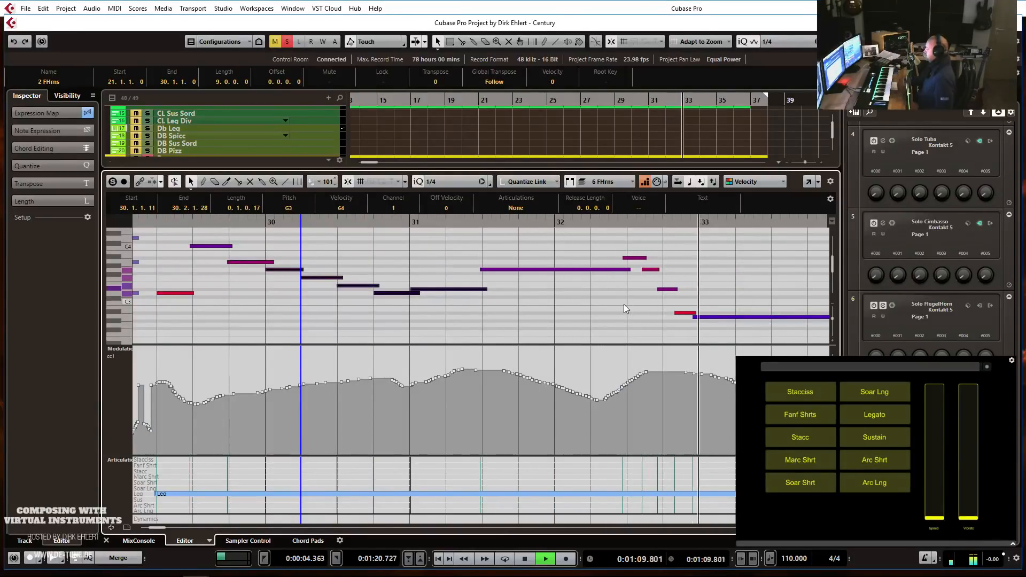
key(space)
Close the note editor, unsolo the Brass folder and play back the full arrangement from bar 19.
key(Return)
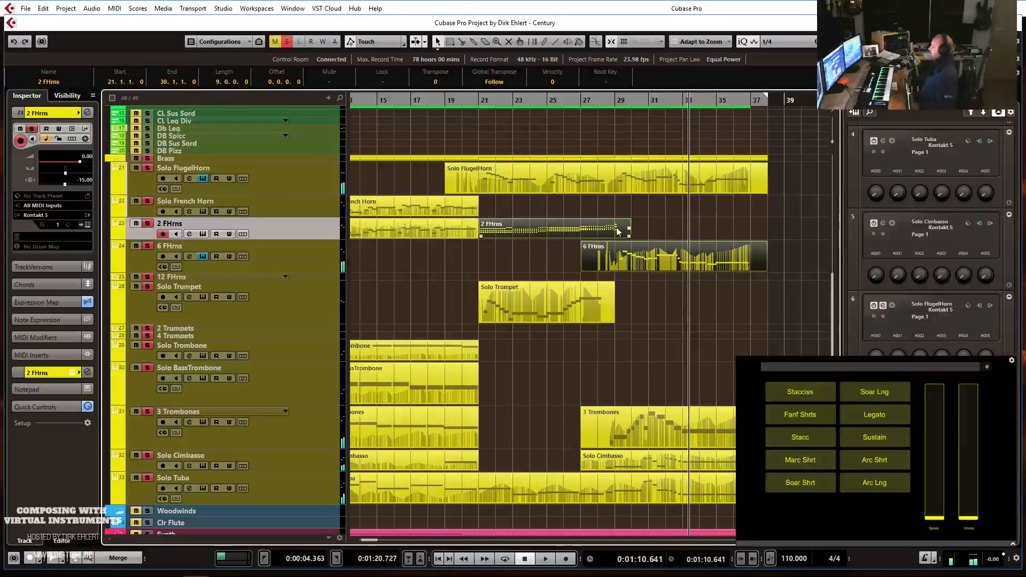
click(150, 159)
click(450, 115)
key(space)
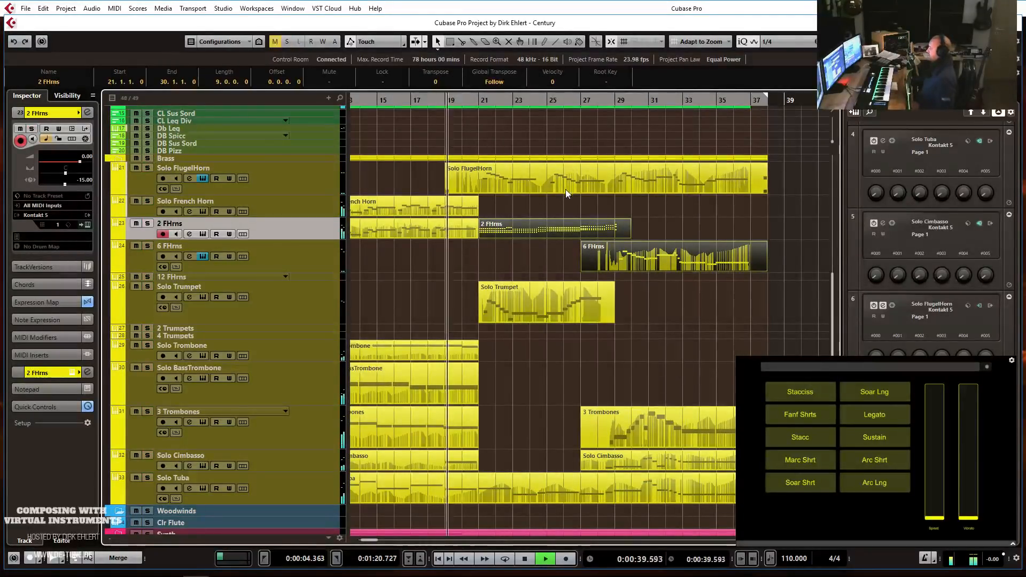
click(660, 235)
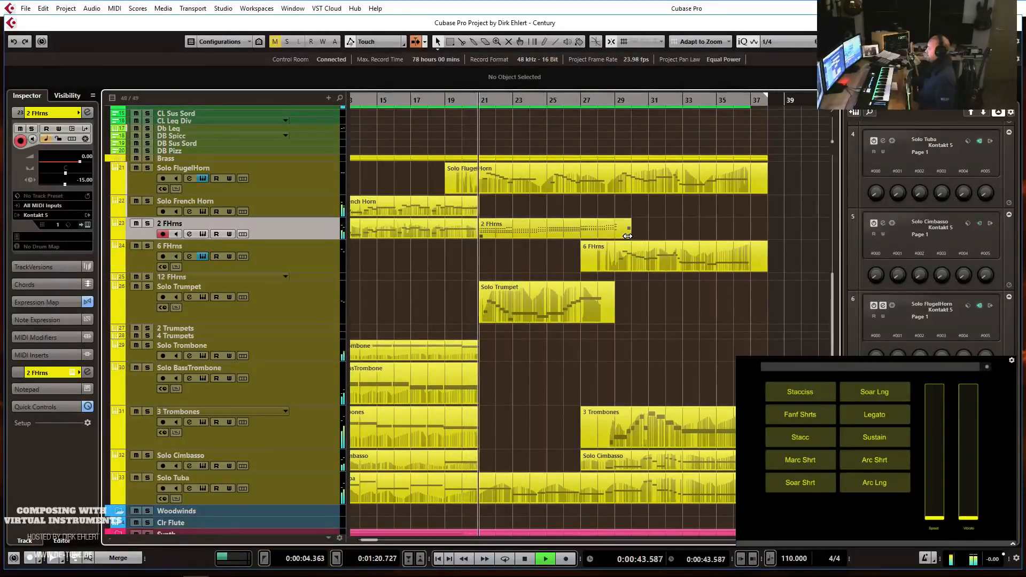
scroll(627, 235, left, 4)
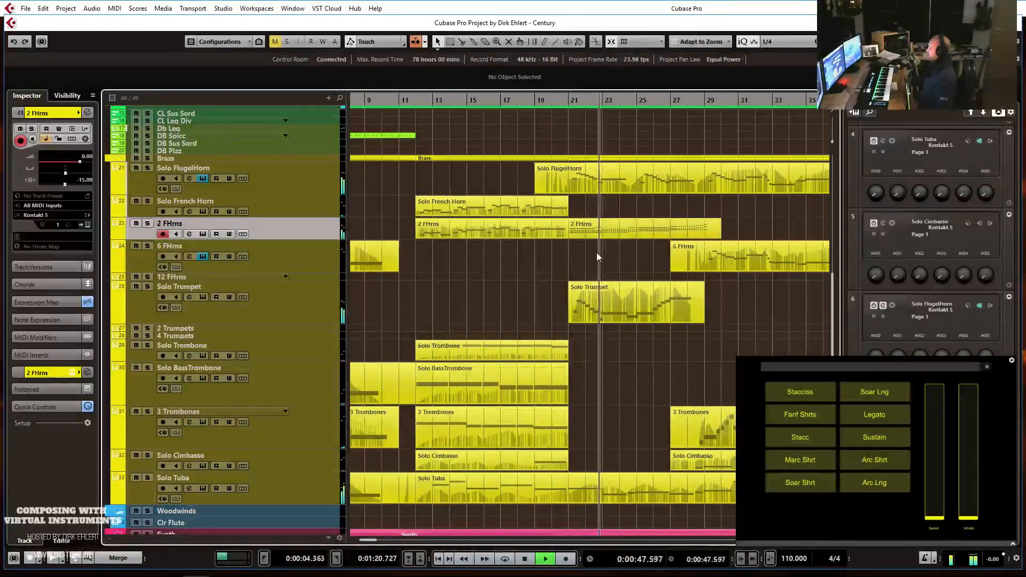
key(g)
key(g)
key(g)
key(g)
key(g)
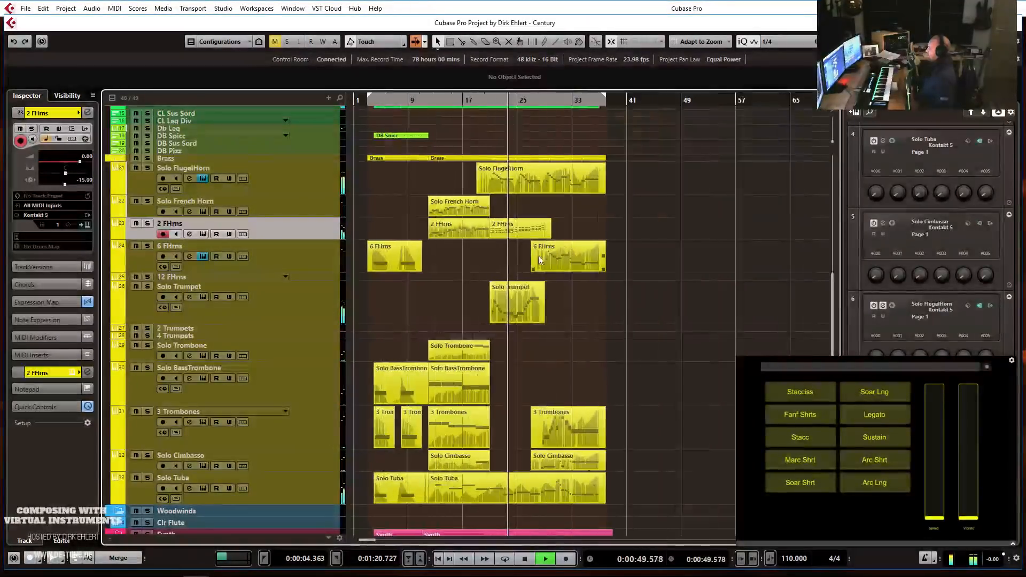
key(space)
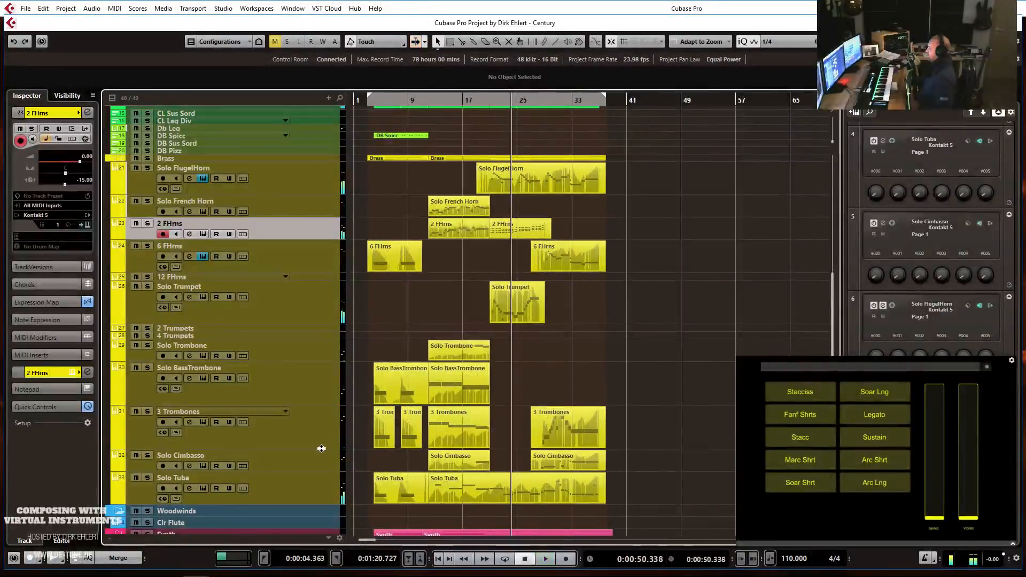
Select the Solo Trombone track and play back the arrangement from bar 20 to bar 25.
click(261, 386)
click(267, 351)
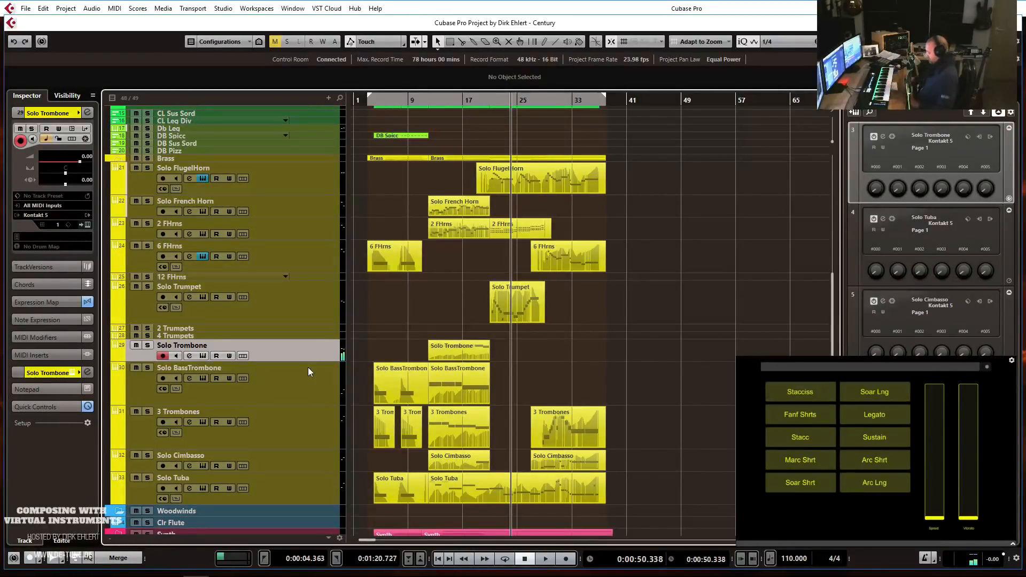
key(h)
key(h)
key(h)
key(h)
key(h)
key(h)
key(h)
key(h)
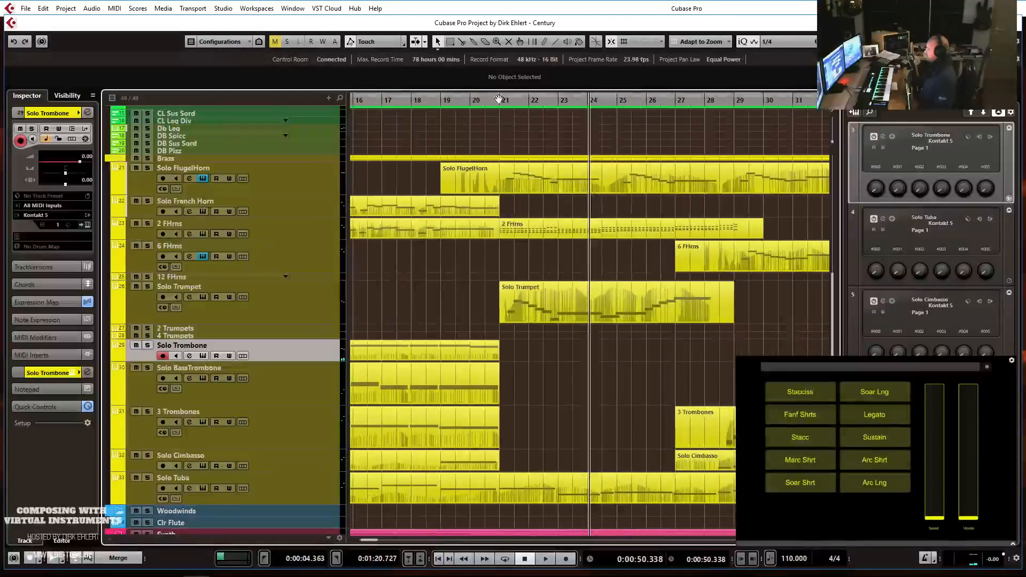
double_click(474, 100)
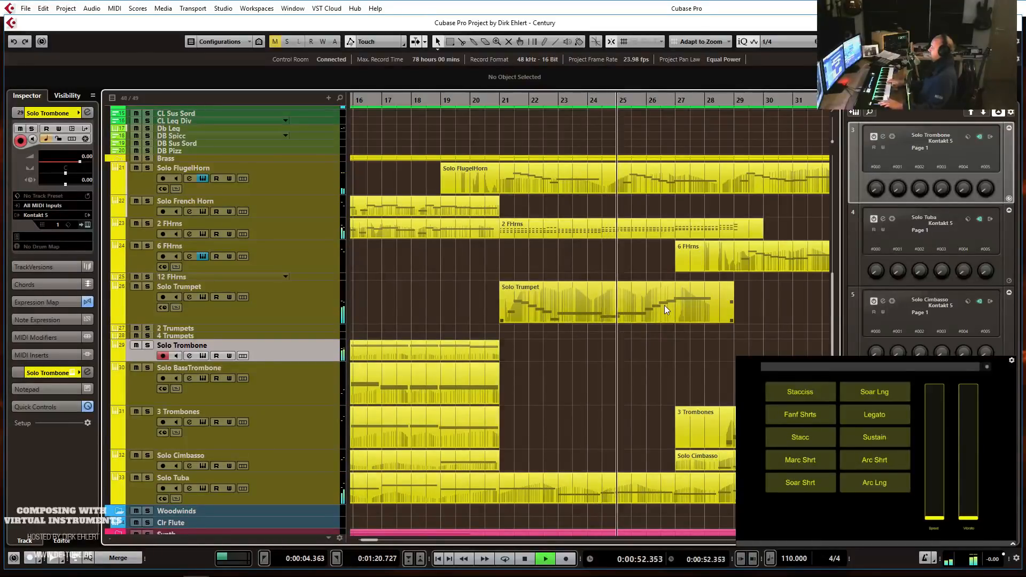
key(space)
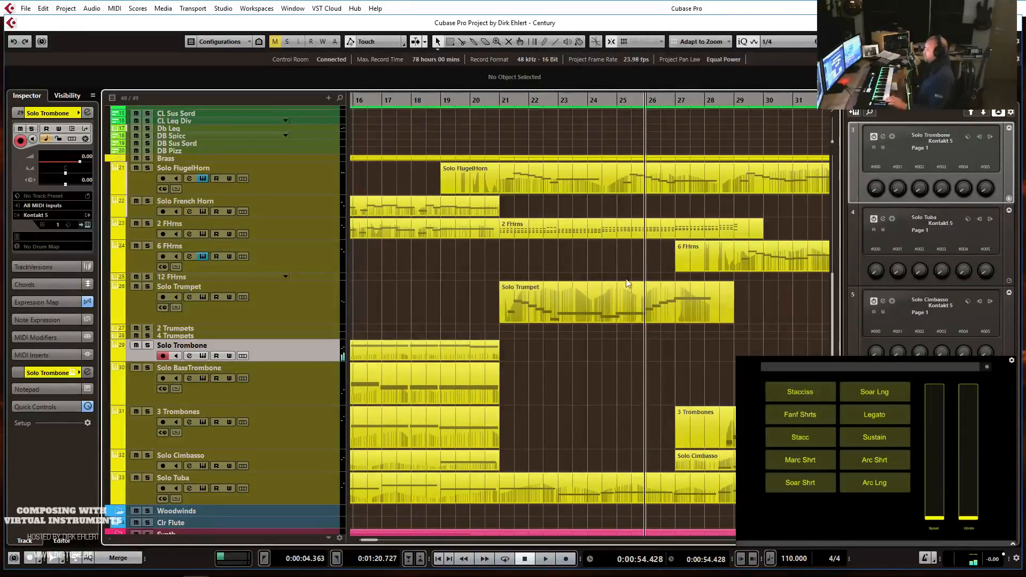
Select the 3 Trombones track and play in a new melody from bar 19 into bar 28.
click(303, 396)
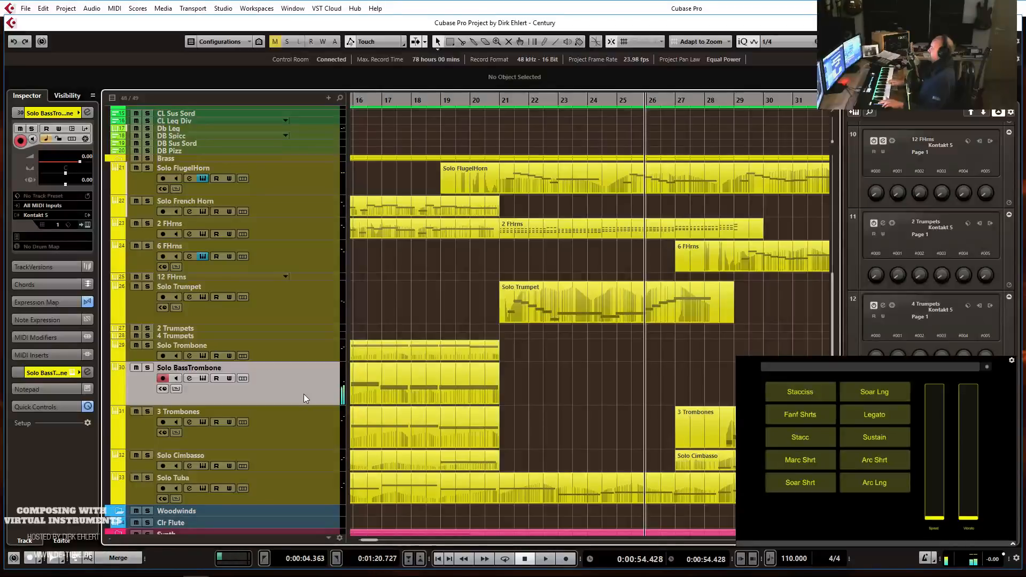
click(305, 437)
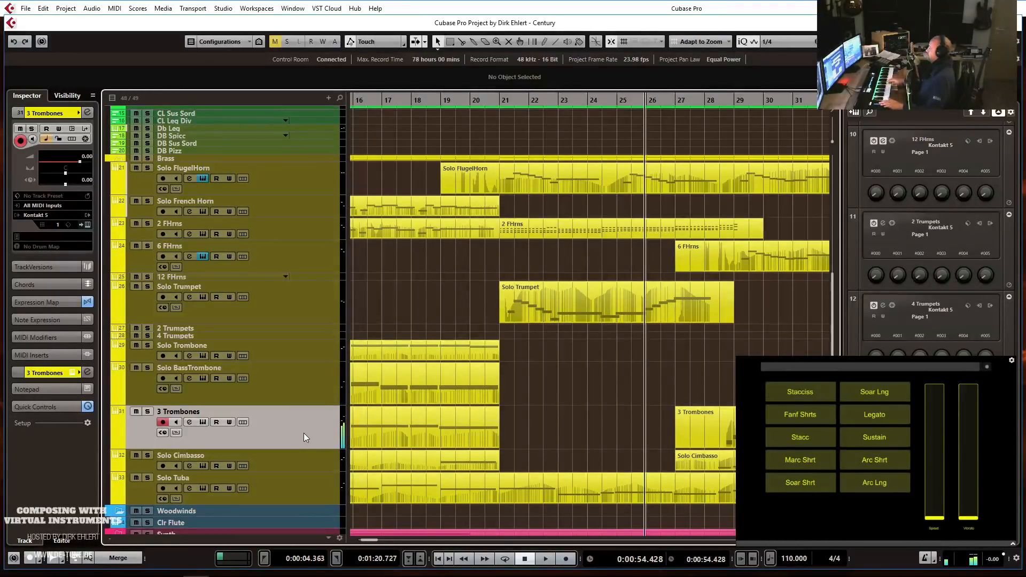
click(439, 103)
key(space)
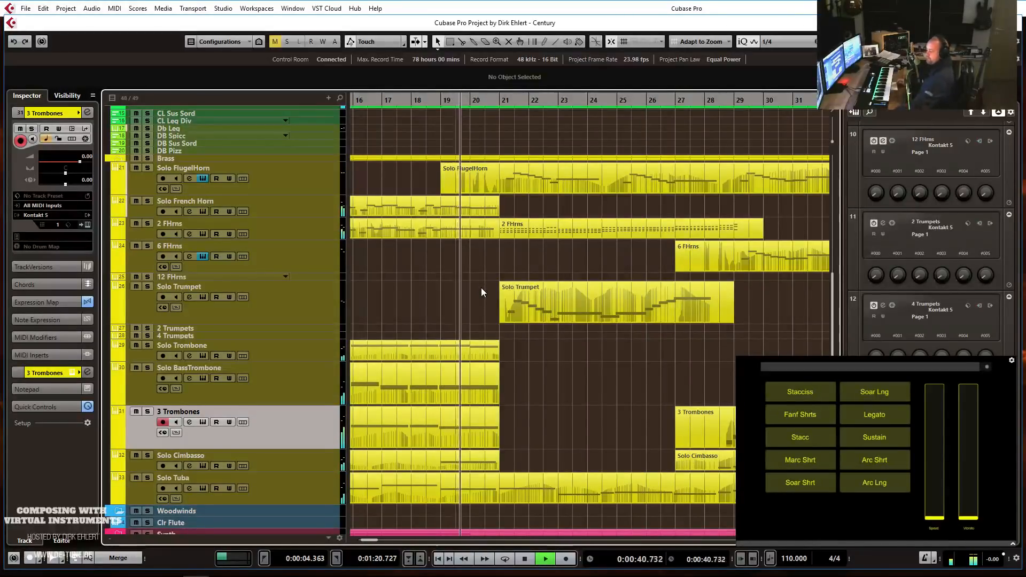
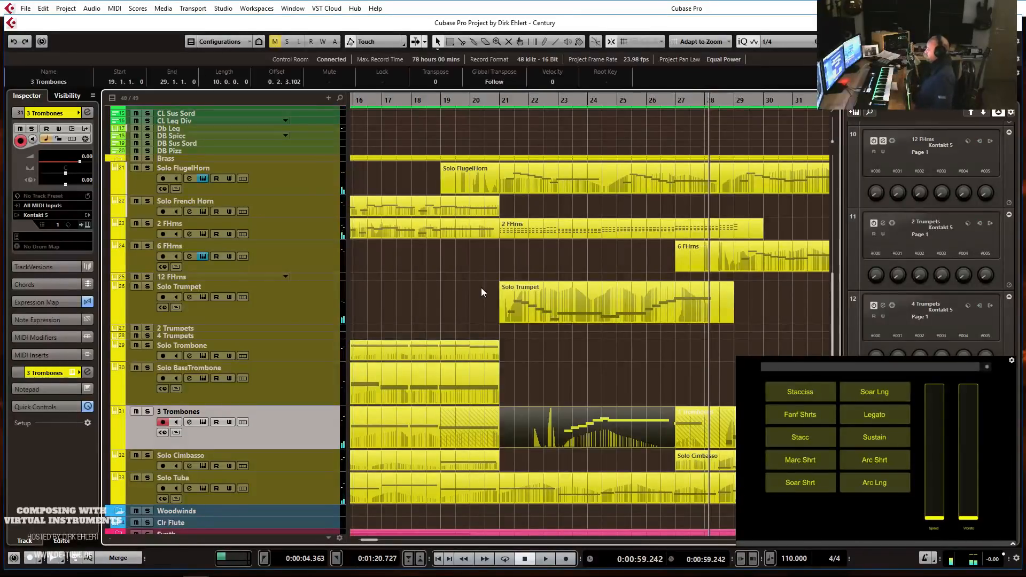
Glue the newly recorded 3 Trombones part to the existing part that starts at bar 27.
key(4)
click(517, 433)
key(1)
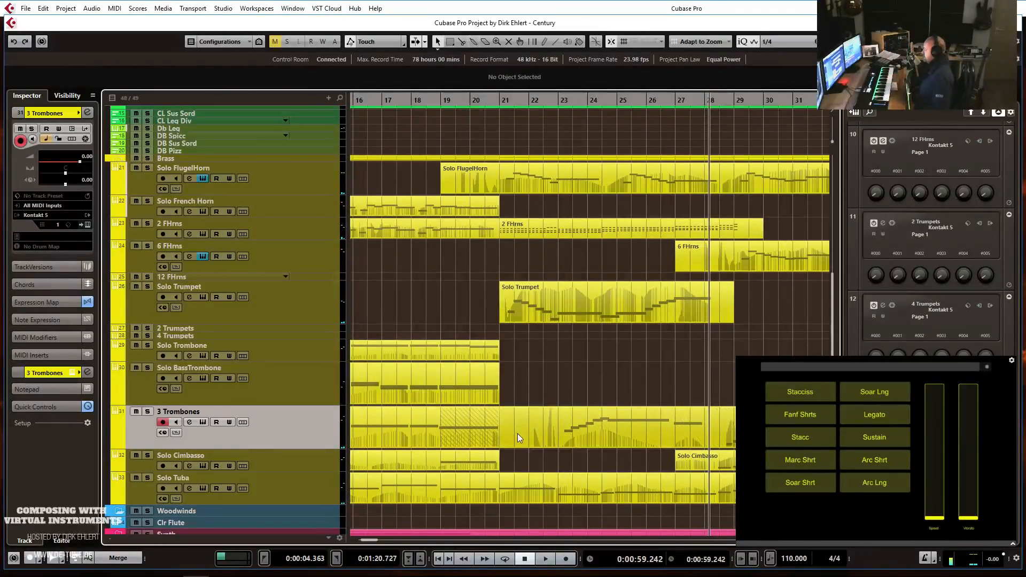
click(536, 436)
Open the glued 3 Trombones part for note editing and show Articulations/Dynamics in place of the CC 11 Expression lane.
double_click(514, 433)
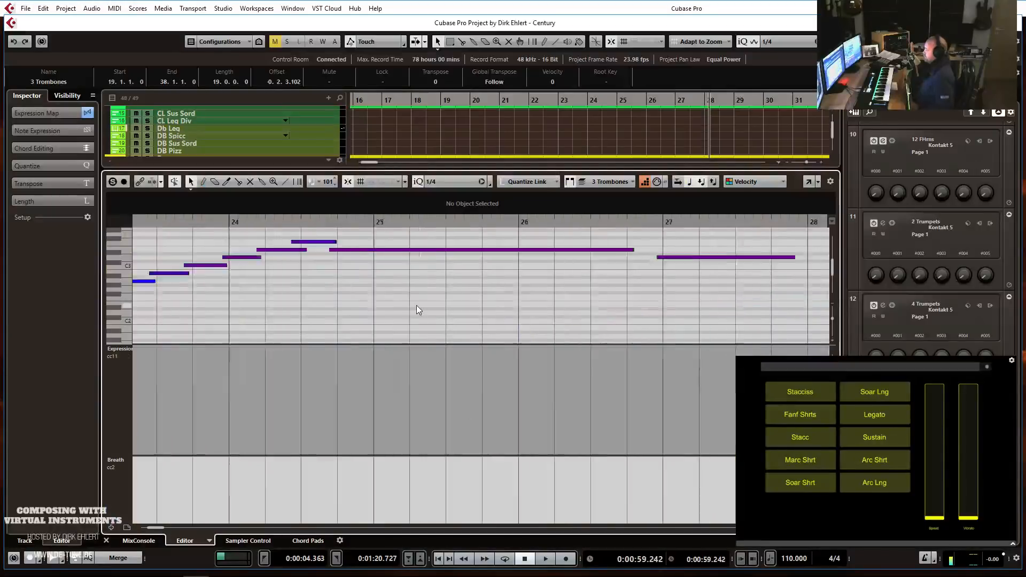
key(g)
key(g)
key(g)
key(g)
key(g)
key(g)
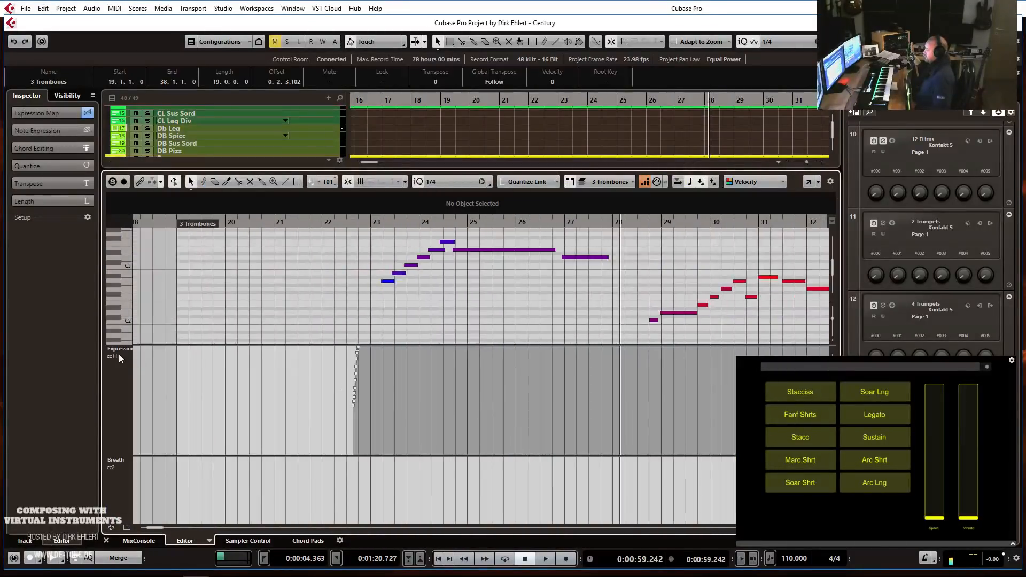
click(120, 349)
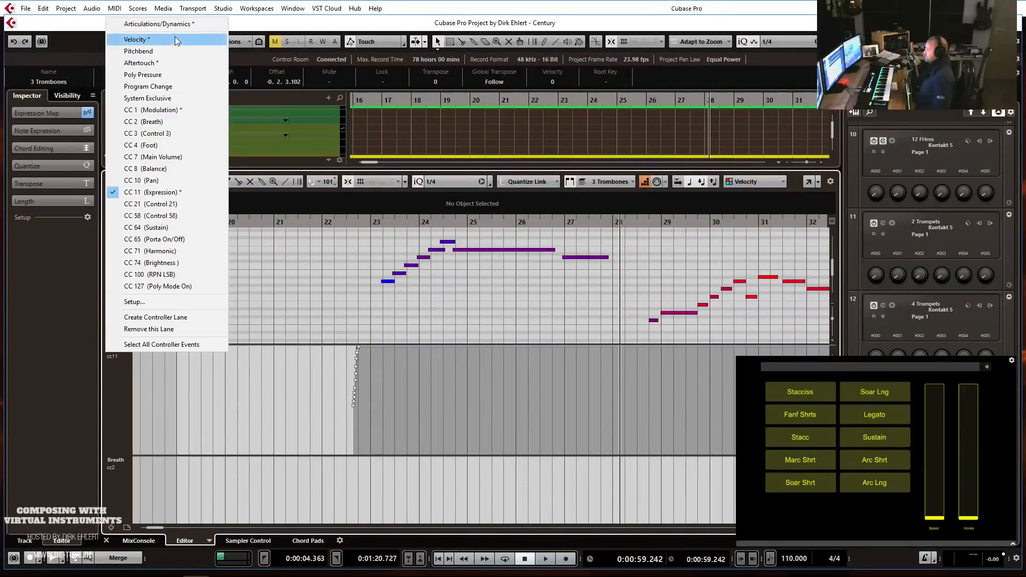
click(159, 23)
key(g)
key(g)
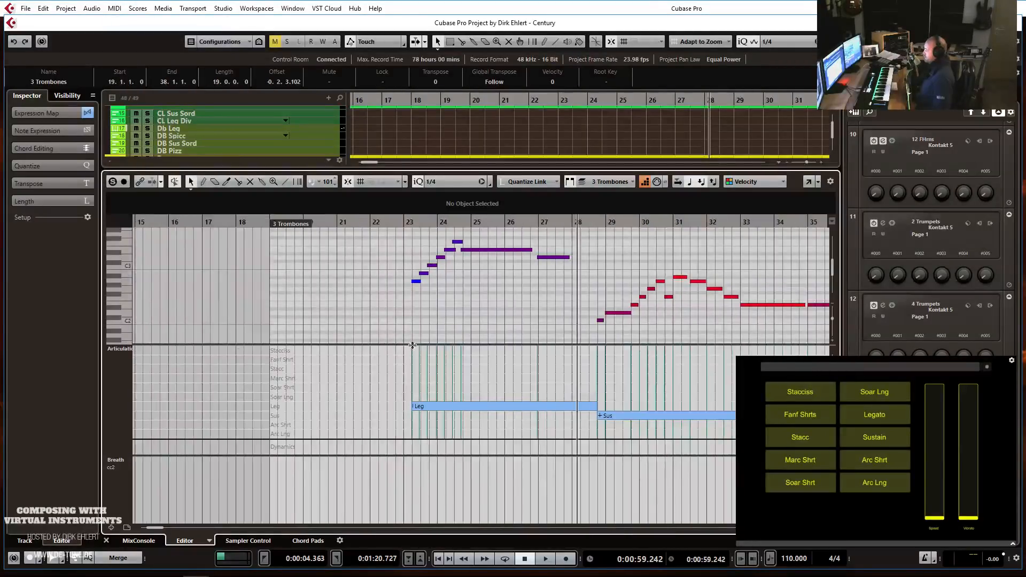
Move the start of the Leg articulation to bar 23, trim the 3 Trombones part to start there, and close the note editor.
drag(421, 405, 410, 407)
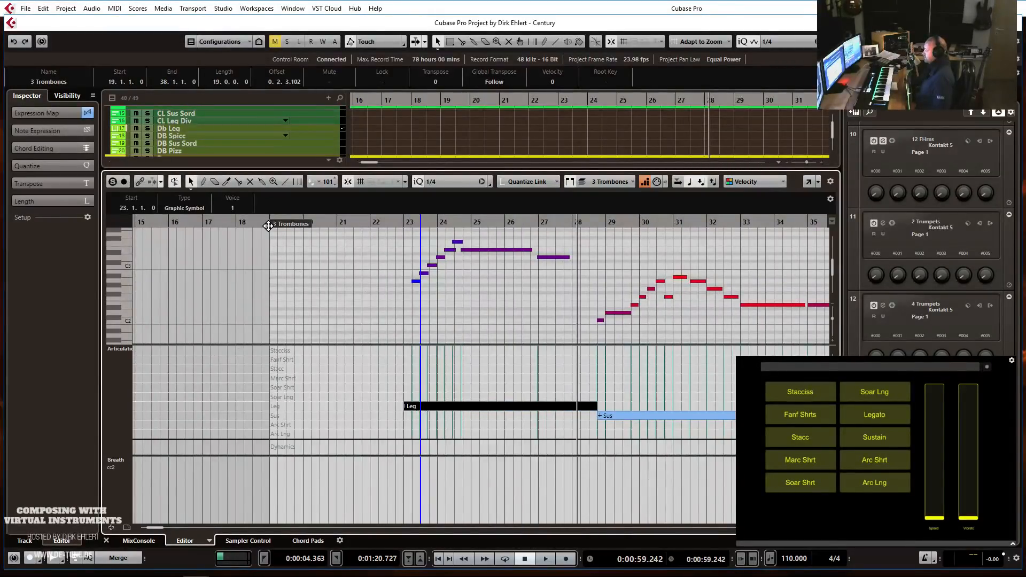
drag(276, 232, 408, 234)
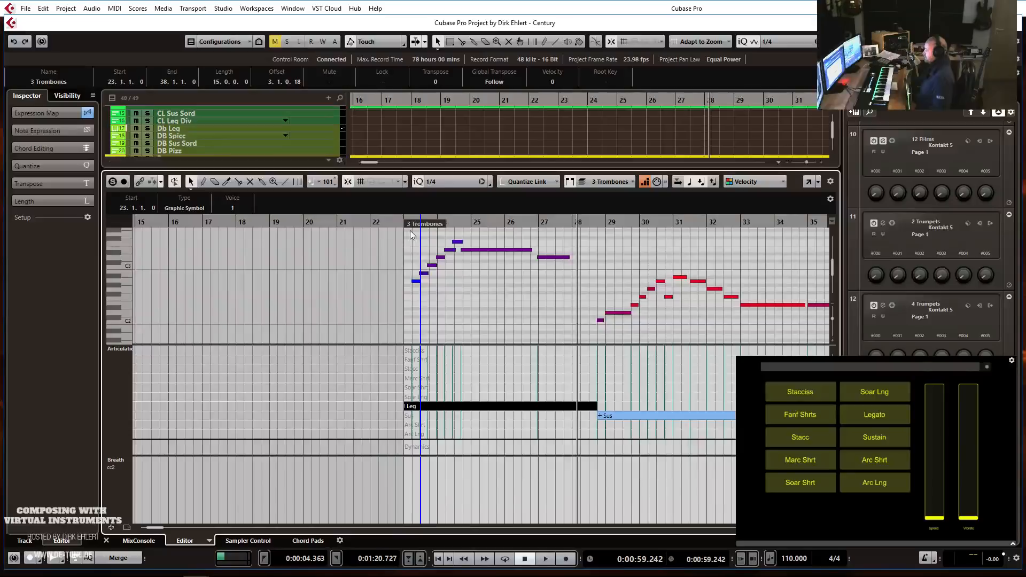
key(Return)
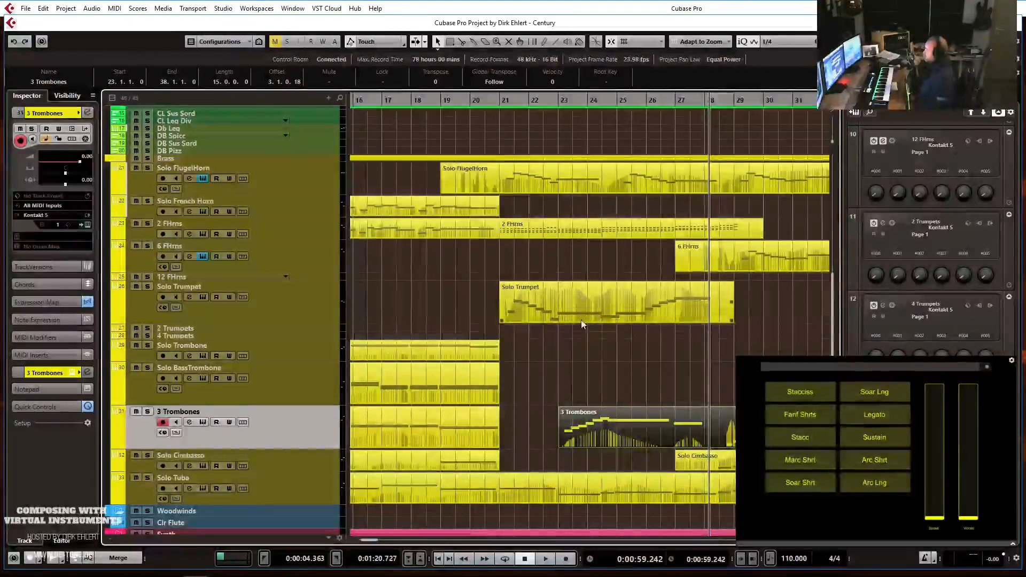
Play back the arrangement from bar 20 with the new 3 Trombones melody.
click(473, 101)
key(space)
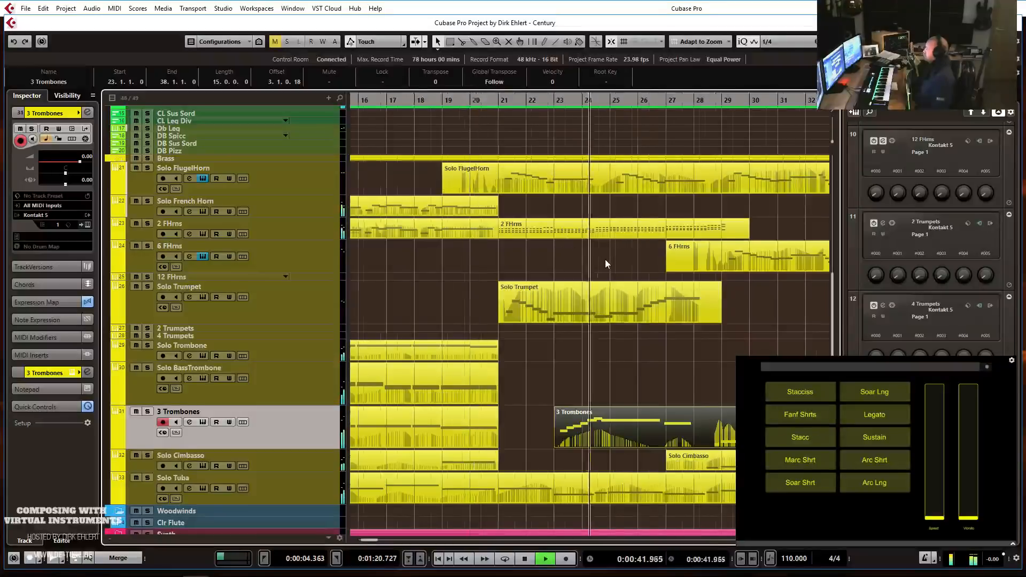
key(h)
key(h)
key(g)
key(g)
key(g)
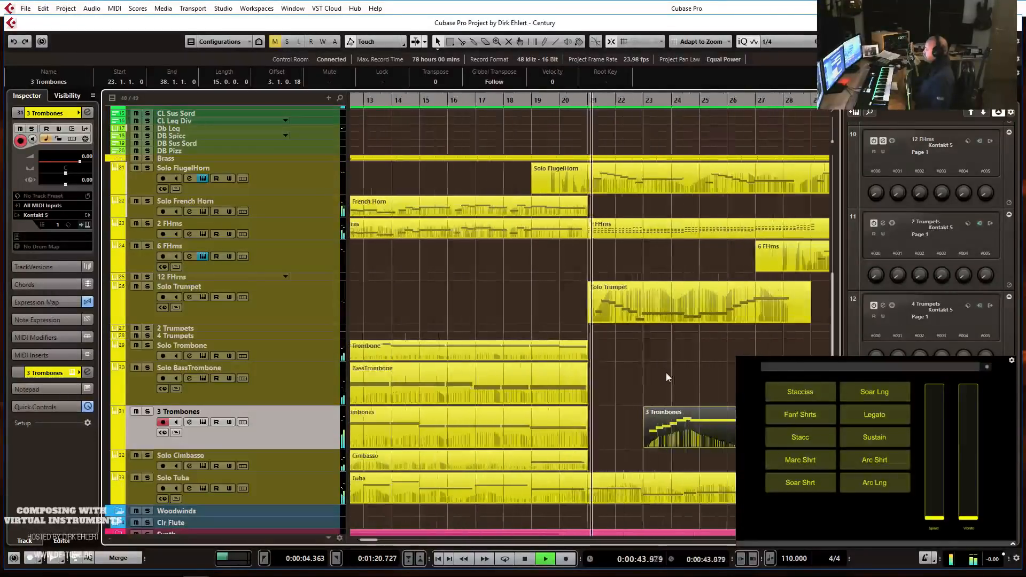
Split the 3 Trombones part at bar 28.
key(h)
key(h)
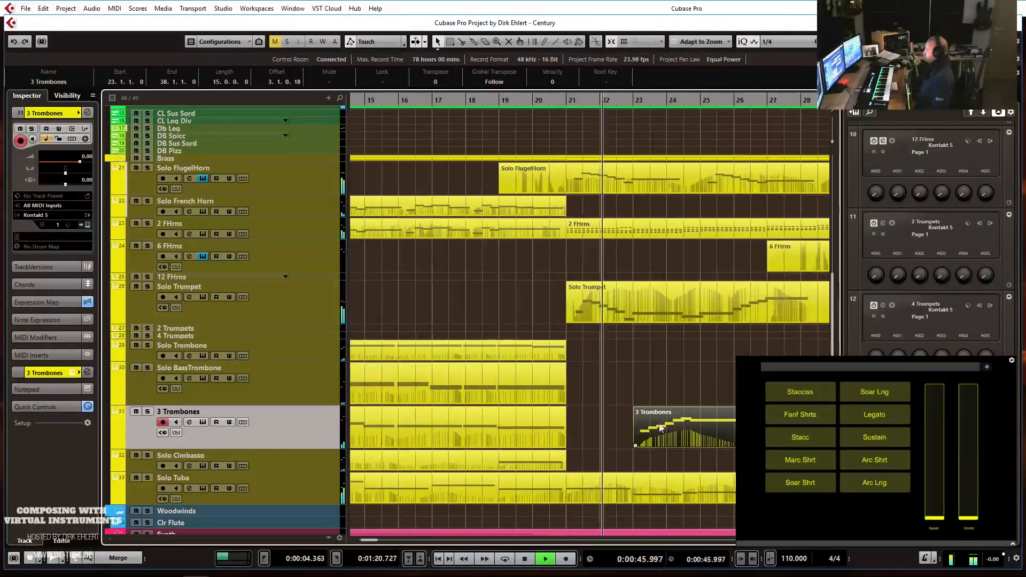
key(g)
key(g)
key(g)
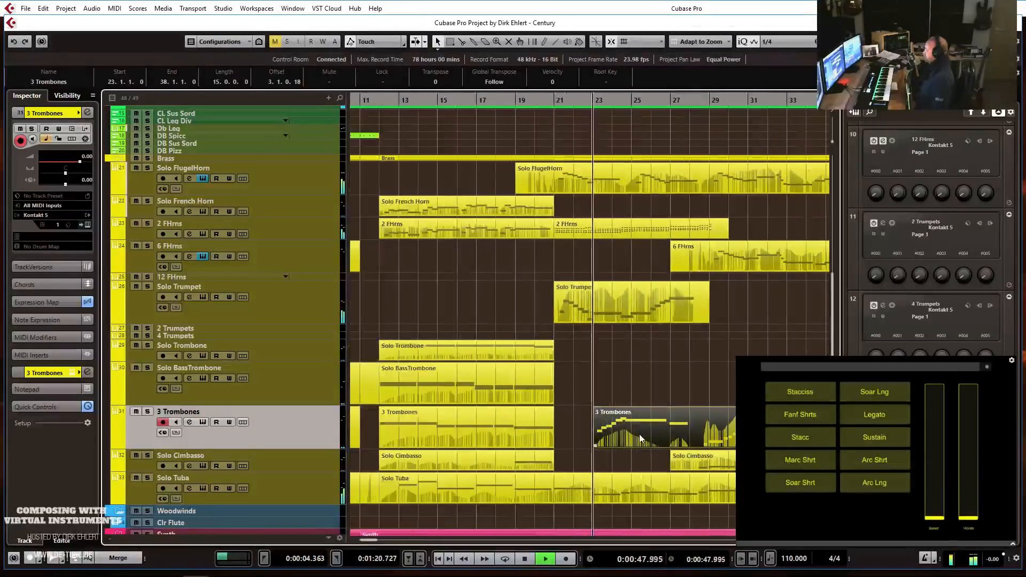
key(h)
key(h)
key(h)
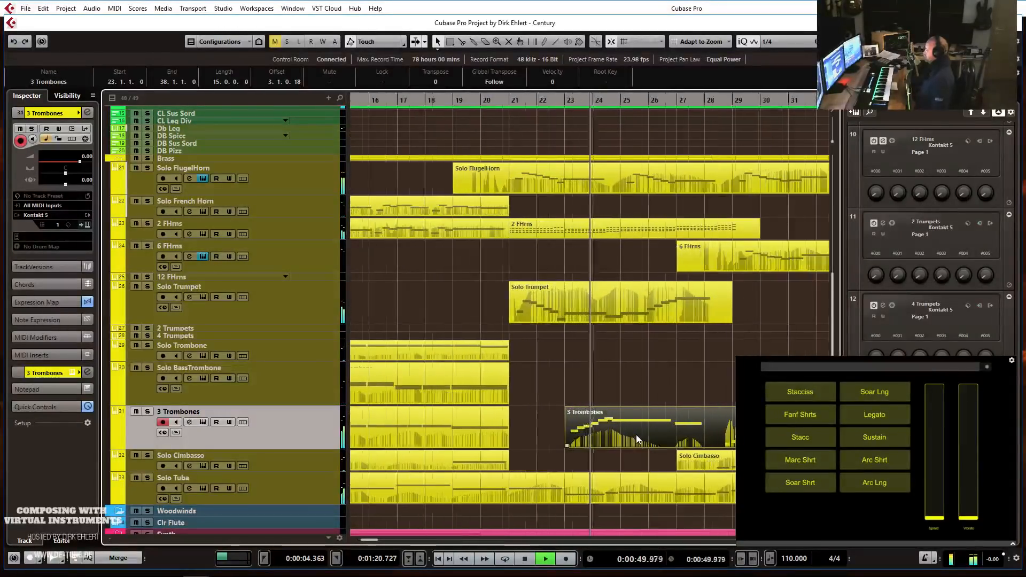
key(g)
key(g)
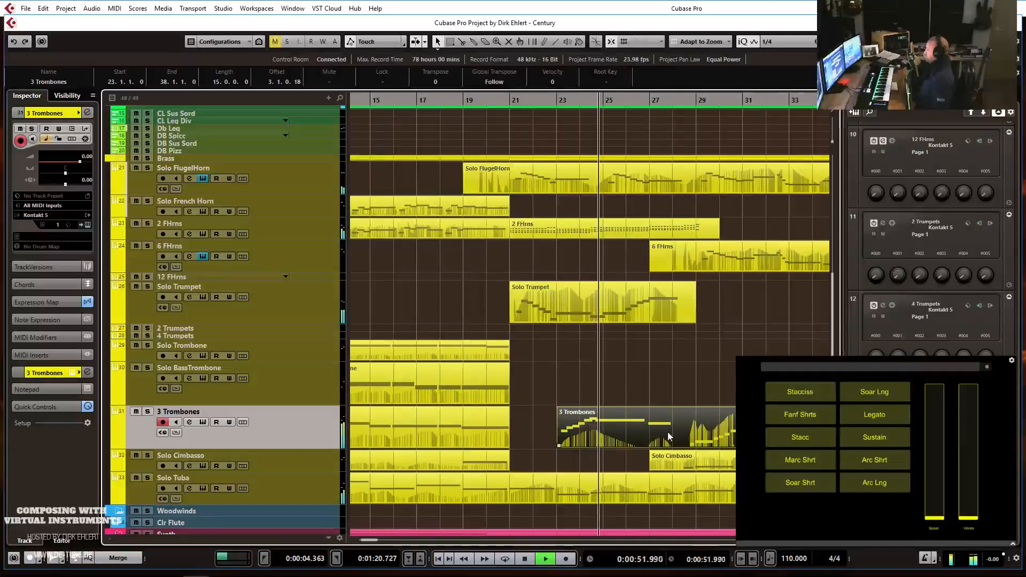
alt+click(674, 436)
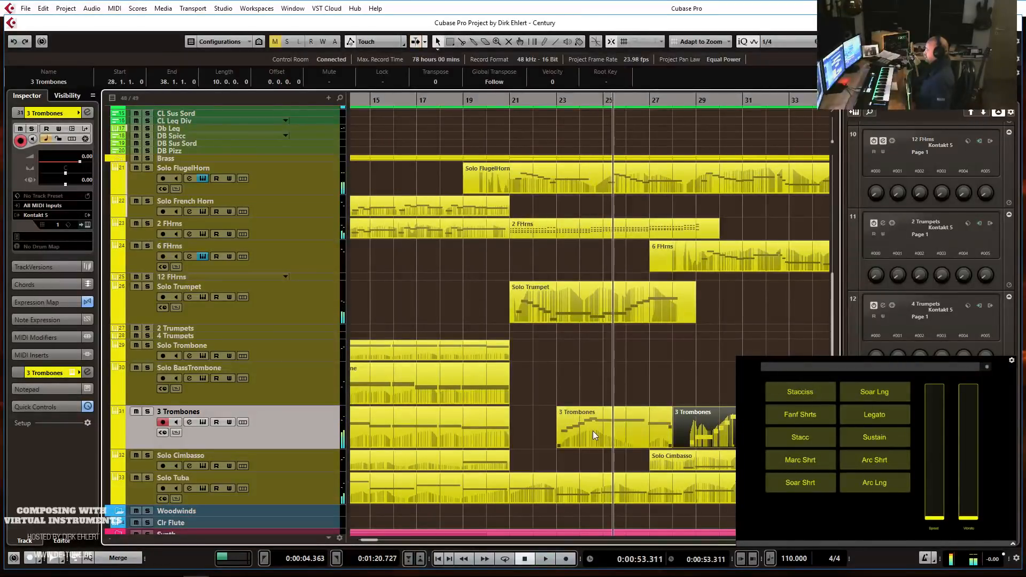
Move the trombone part spanning bars 23 to 28 onto the Solo Trombone track and make that track taller.
drag(593, 435, 587, 359)
drag(300, 362, 295, 394)
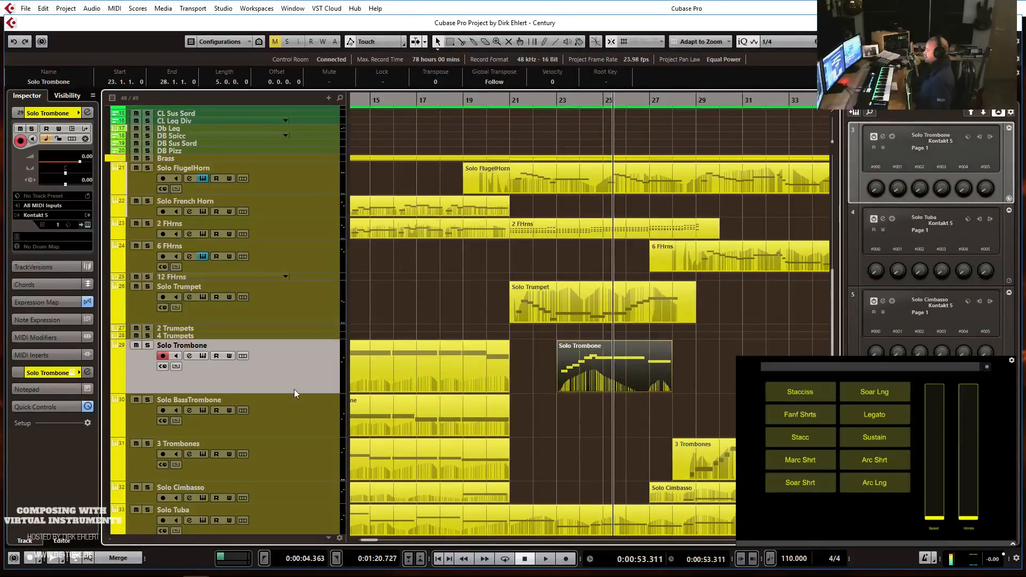
click(44, 374)
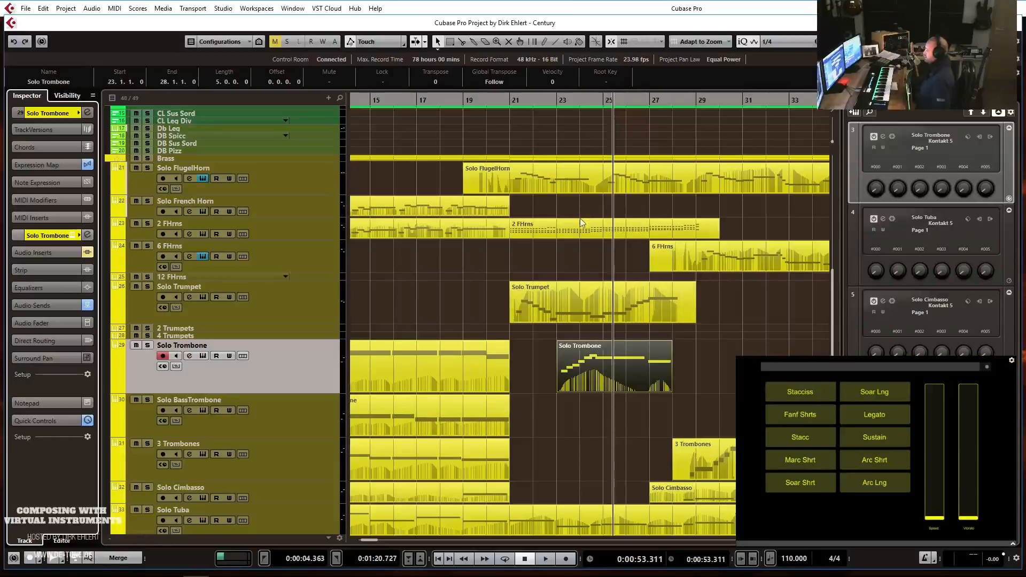
Open the moved Solo Trombone part for note editing and audition it from bar 23.
double_click(581, 357)
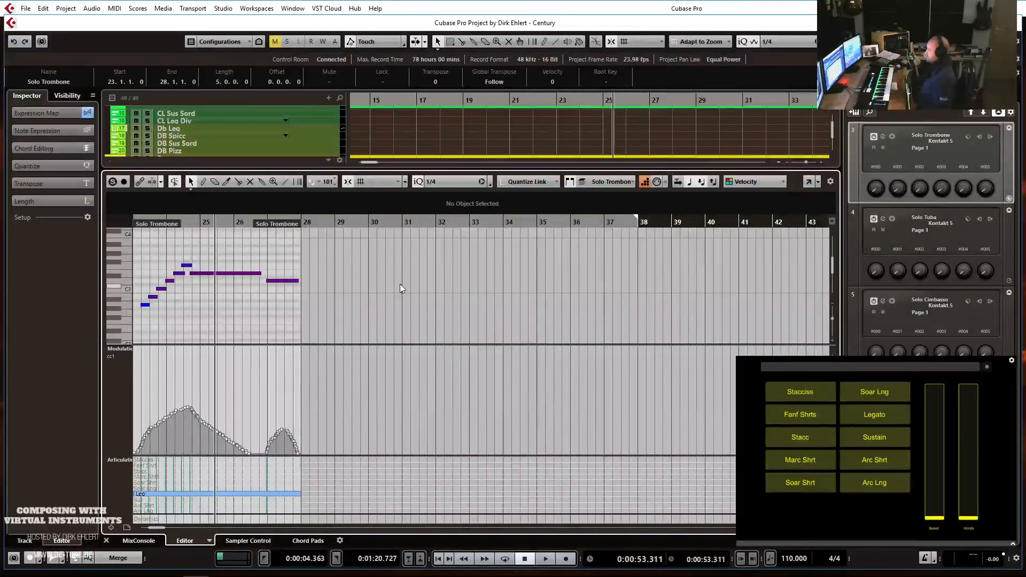
scroll(400, 284, left, 2)
click(272, 220)
key(space)
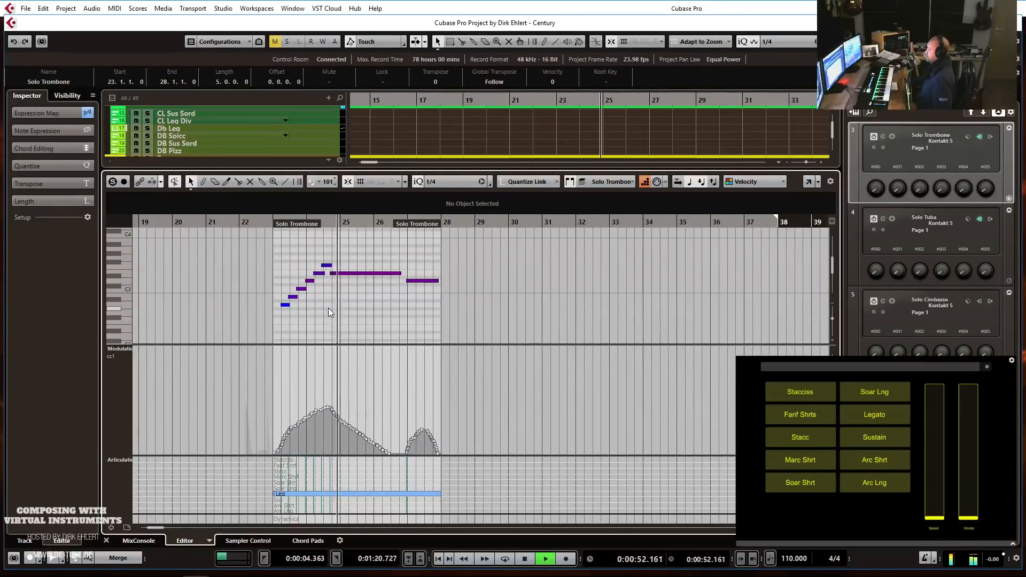
key(space)
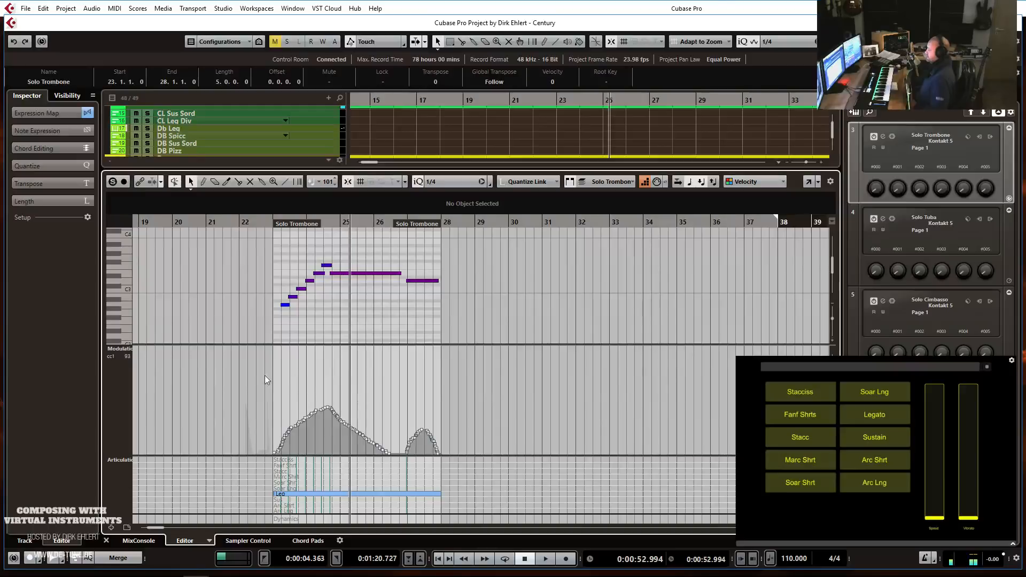
Scale the Solo Trombone part's whole modulation (CC1) curve down to about 60 percent and close the editor.
drag(243, 365, 450, 453)
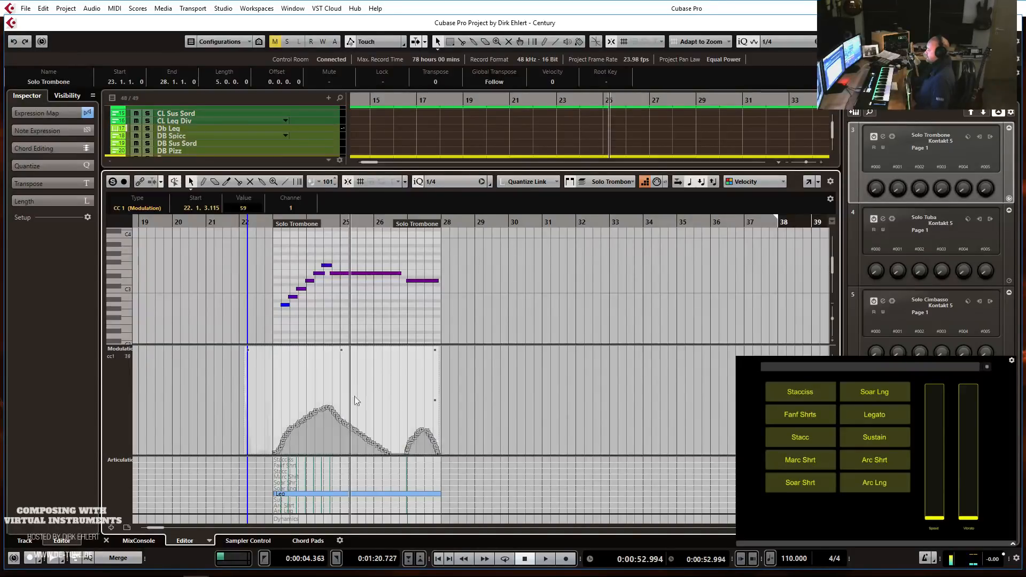
drag(338, 347, 339, 372)
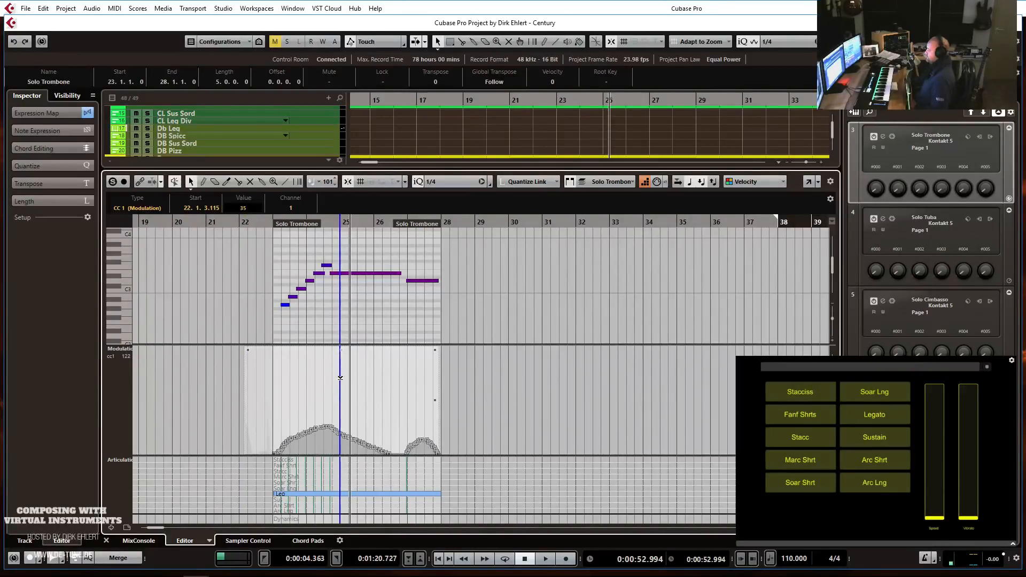
key(Return)
Play the arrangement from bar 19 and review how the string and brass parts fit together through bar 27.
click(463, 100)
key(space)
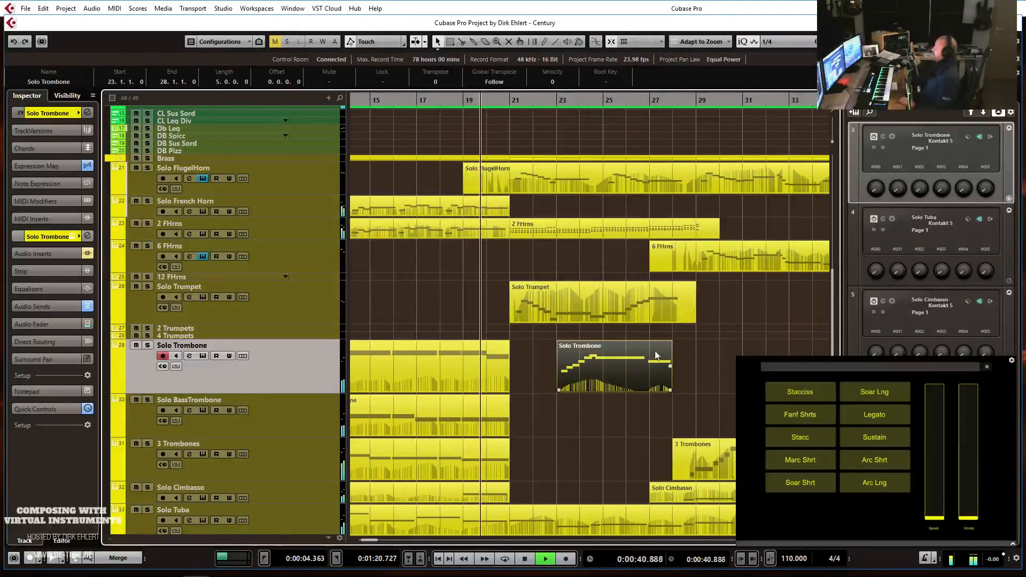
scroll(618, 330, up, 3)
scroll(617, 330, up, 4)
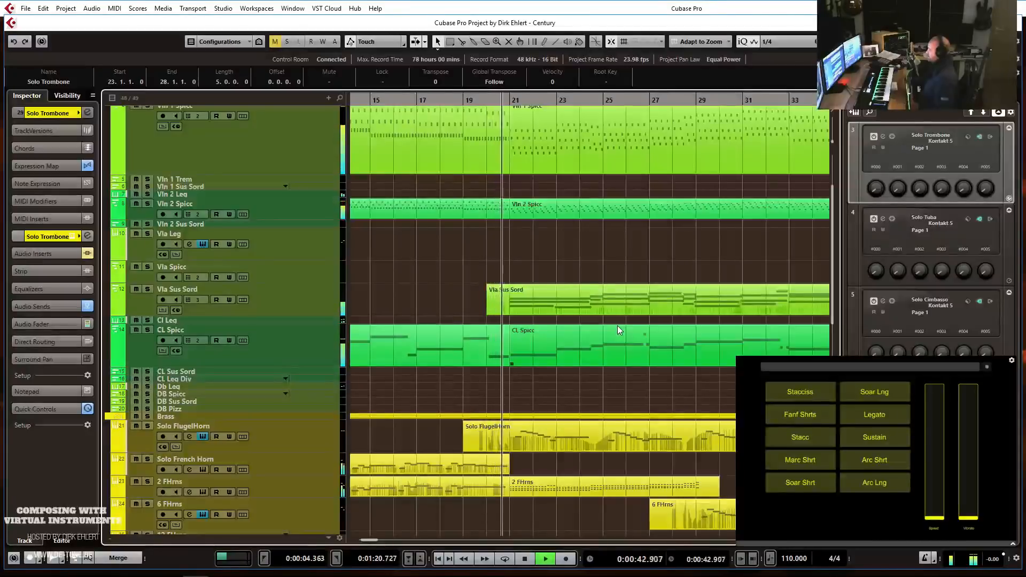
key(g)
key(g)
key(g)
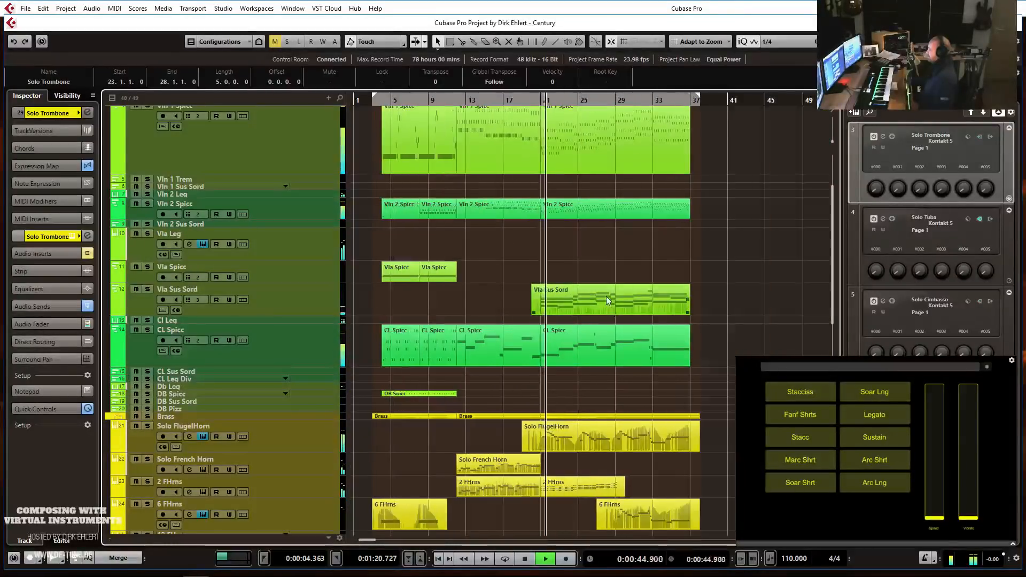
scroll(661, 268, down, 3)
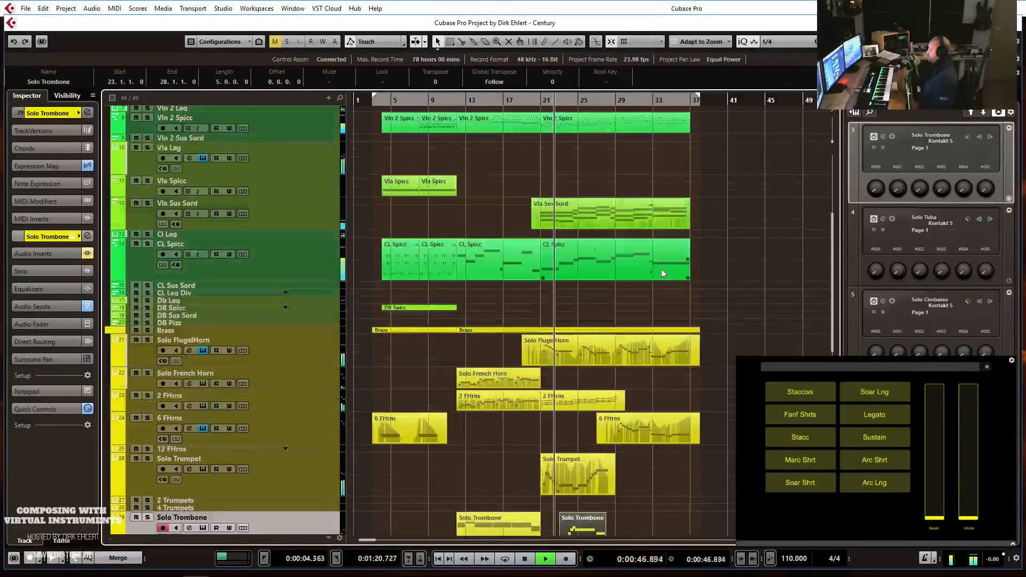
key(h)
key(h)
key(h)
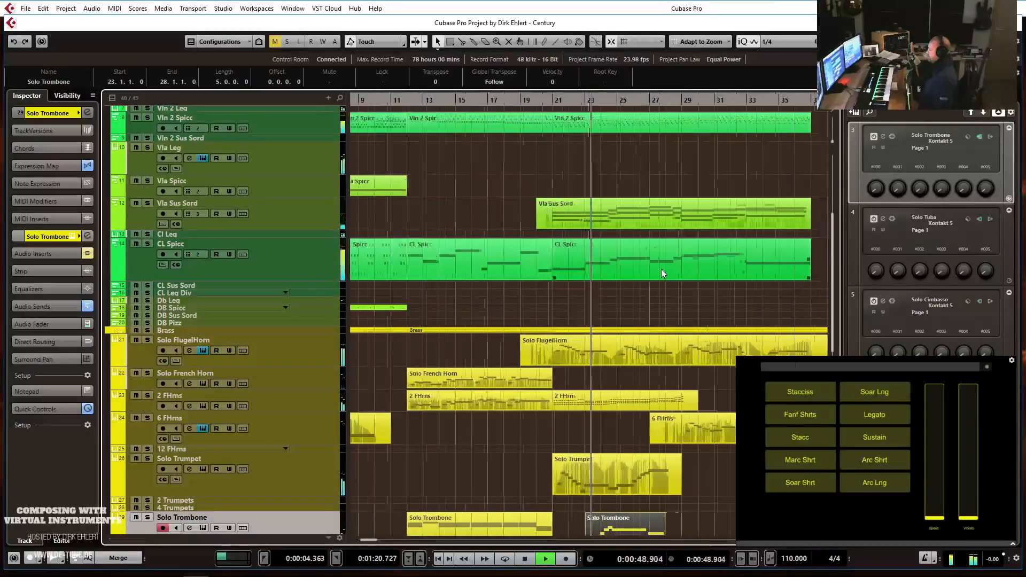
key(h)
scroll(662, 268, down, 3)
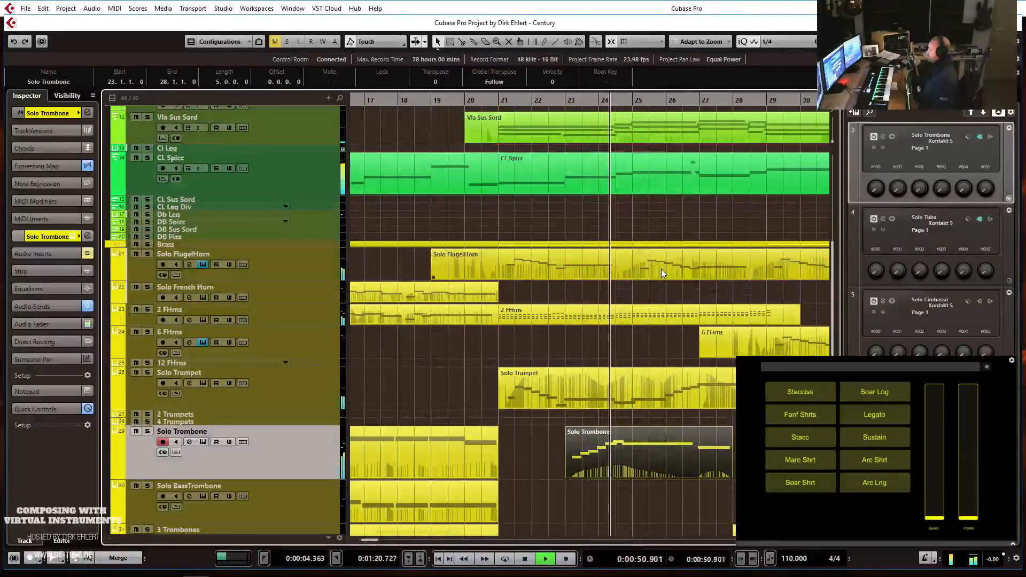
key(g)
key(g)
key(g)
key(g)
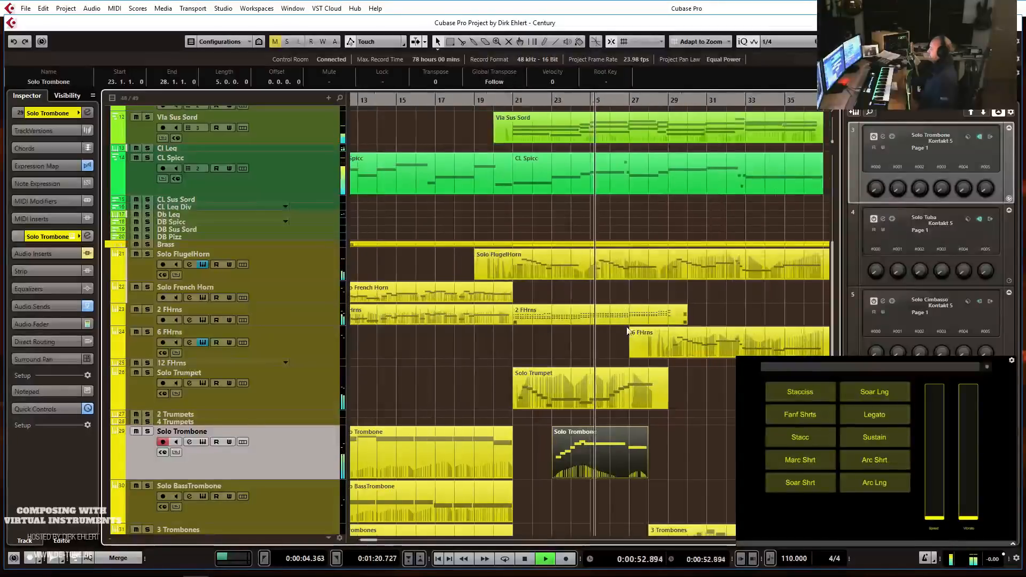
scroll(646, 366, down, 6)
key(h)
key(h)
key(h)
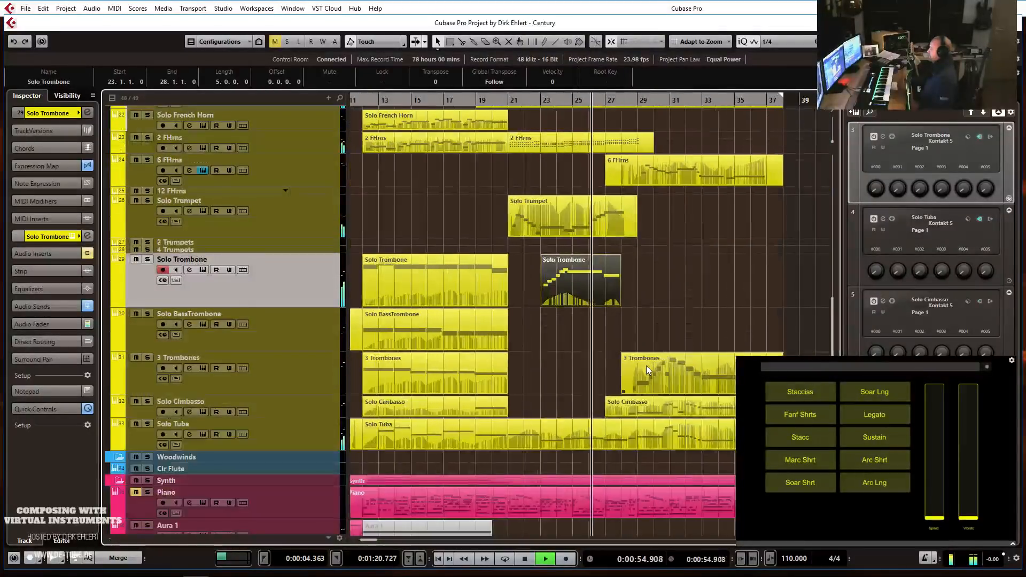
scroll(642, 342, up, 6)
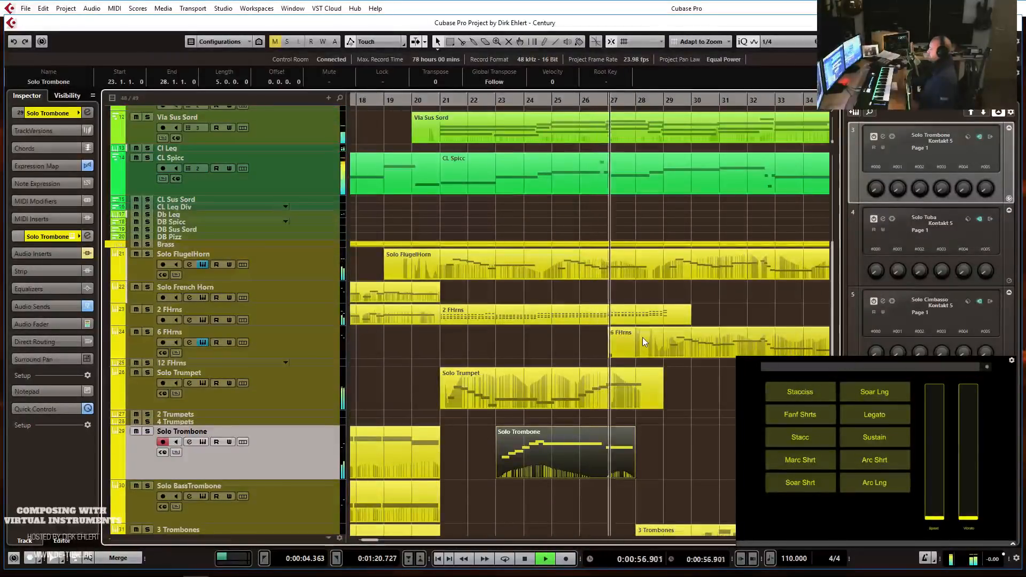
scroll(643, 340, down, 3)
key(space)
click(587, 236)
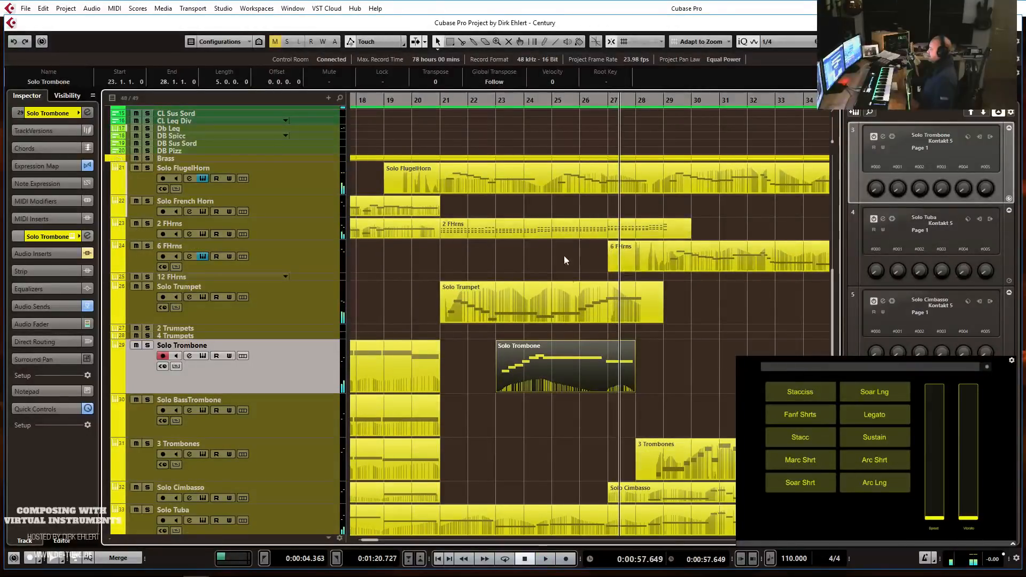
Delete the Solo Trumpet's short low note before bar 25 and start the following E3 note at 25.2.1.0.
double_click(573, 294)
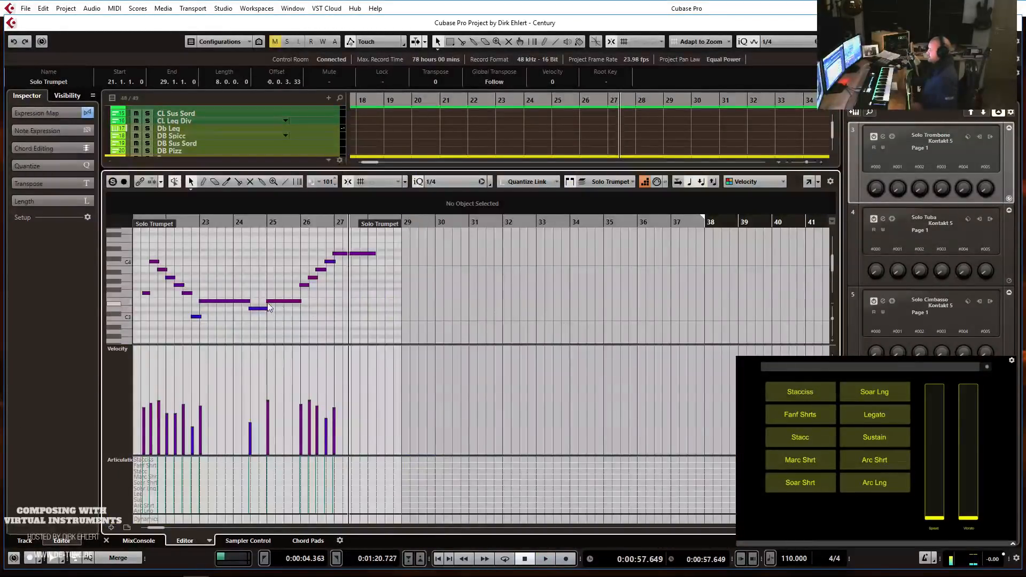
drag(255, 319, 279, 302)
key(Delete)
key(g)
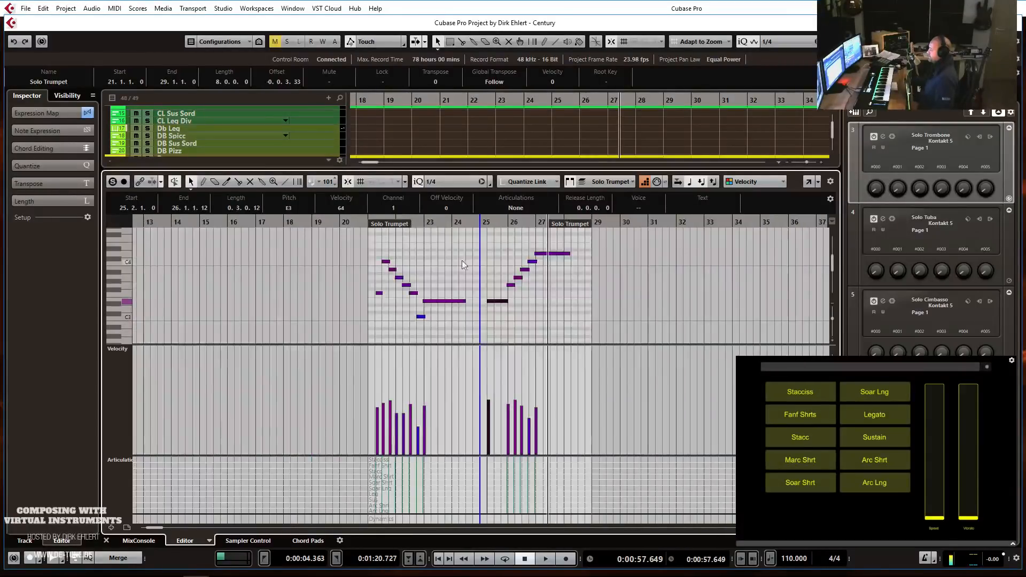
key(Return)
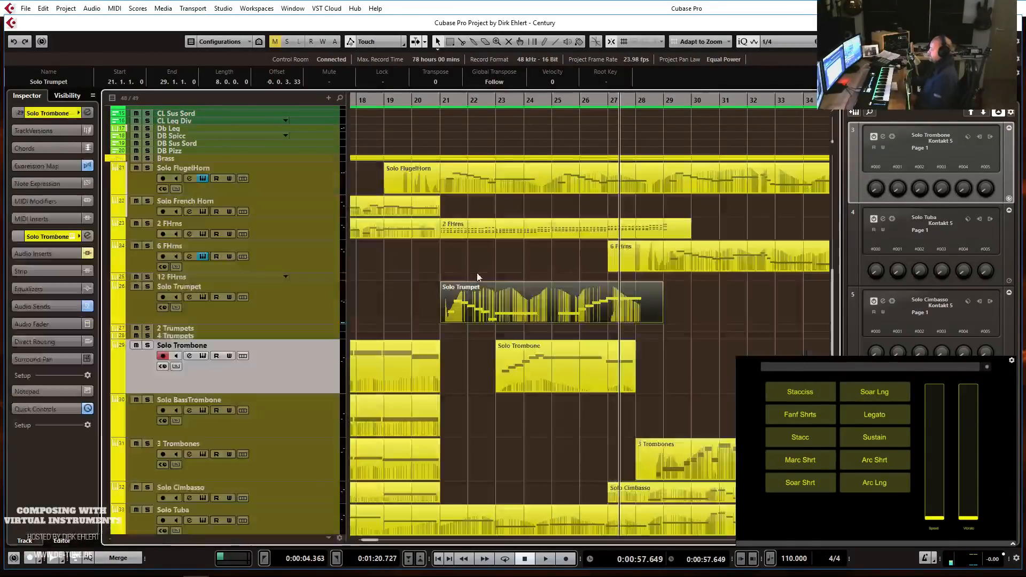
Solo the Brass folder and listen to the brass section from just before bar 21.
click(150, 160)
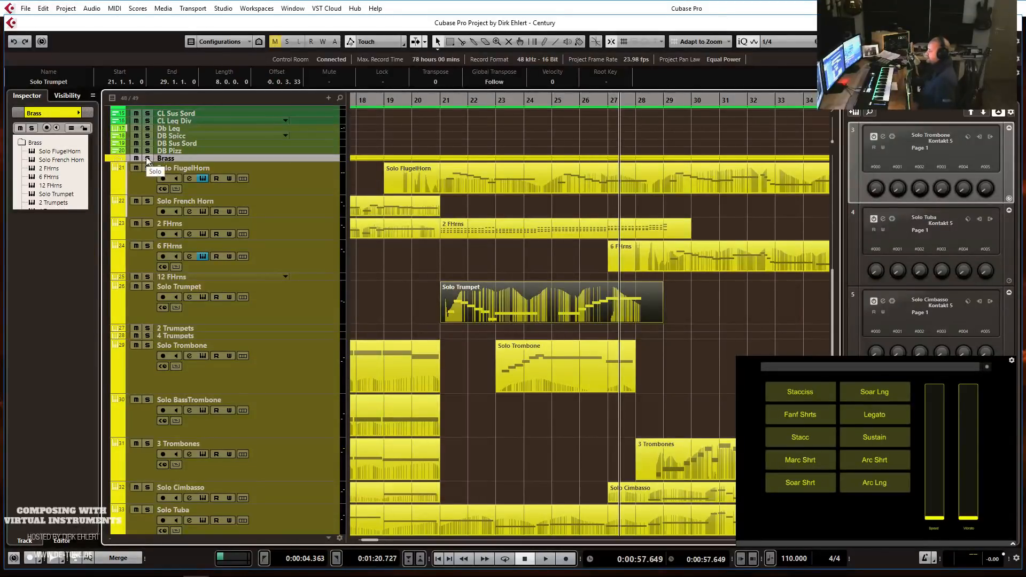
click(148, 159)
key(space)
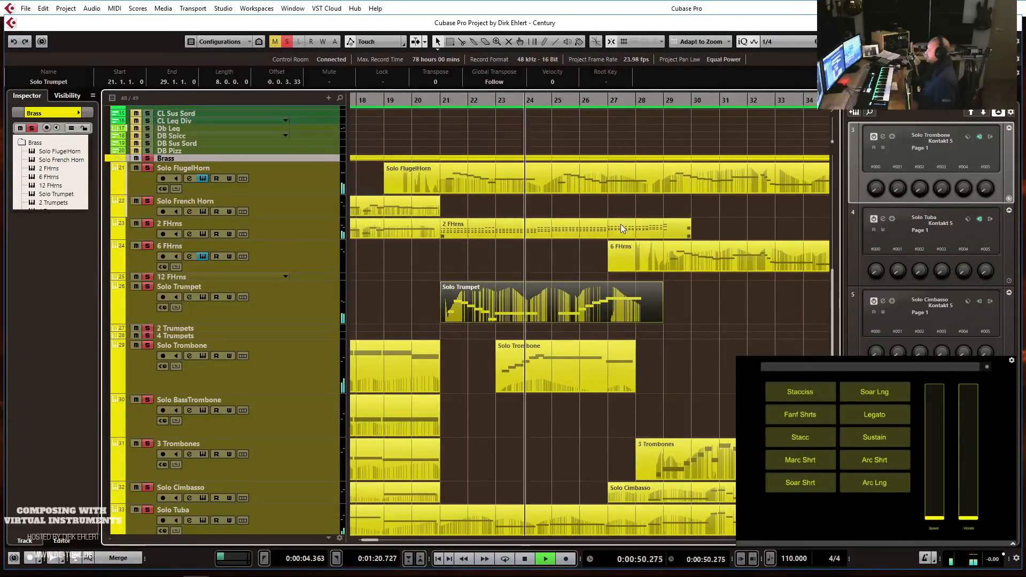
key(space)
click(432, 105)
key(space)
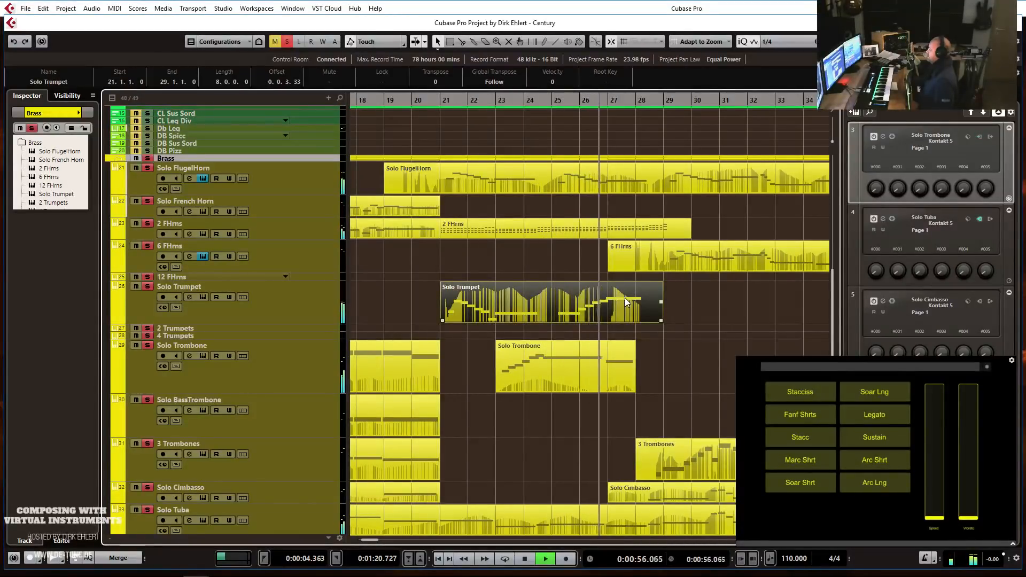
key(g)
key(g)
key(g)
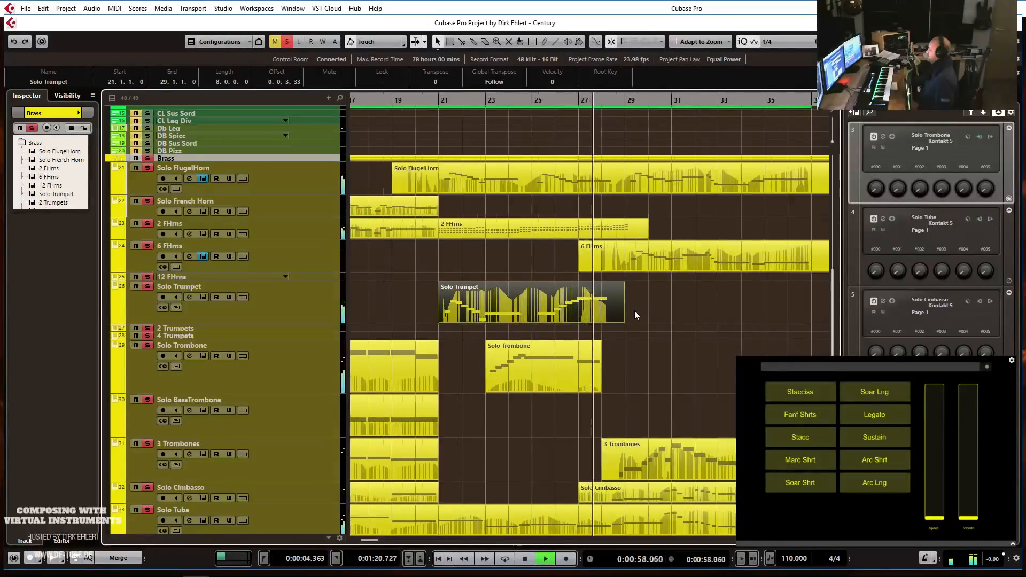
key(space)
Extend the end of the Solo Trombone part to bar 29, for a length of 6 bars.
key(h)
key(h)
key(h)
key(h)
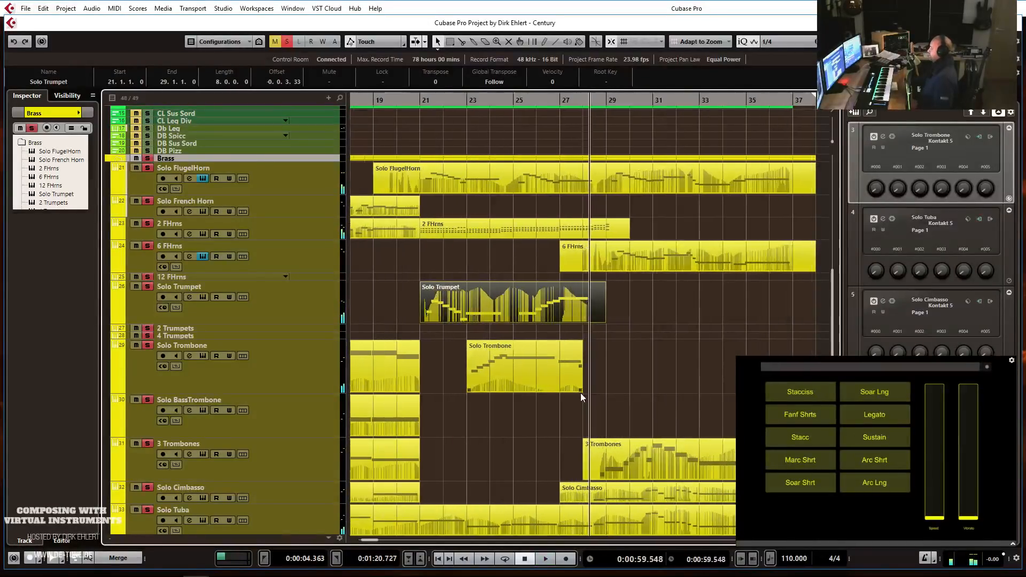
drag(575, 392, 612, 394)
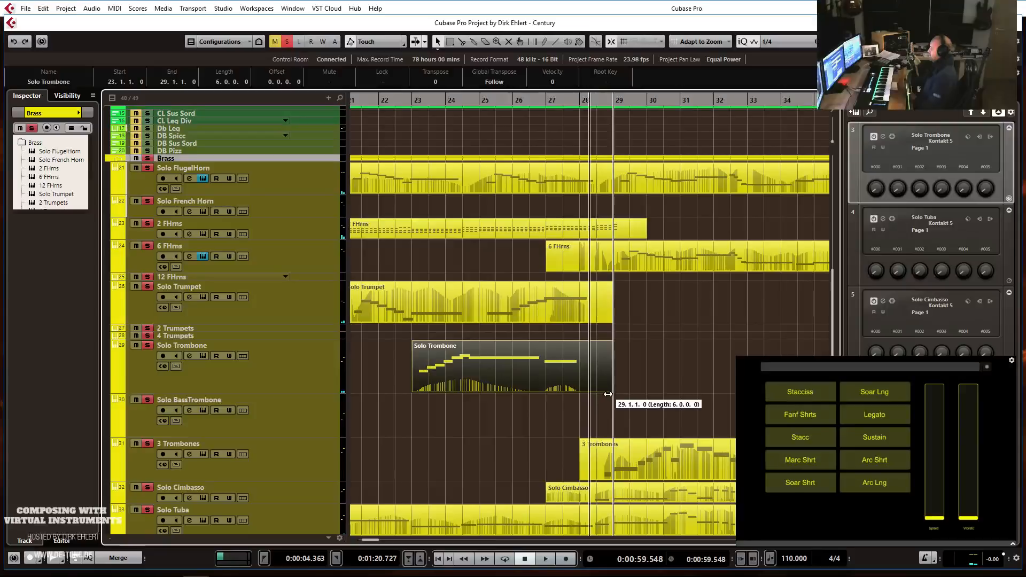
Add two rising notes to the Solo Trombone part in bar 28, the second one starting at 28.3.1.0.
double_click(576, 379)
key(h)
key(h)
key(h)
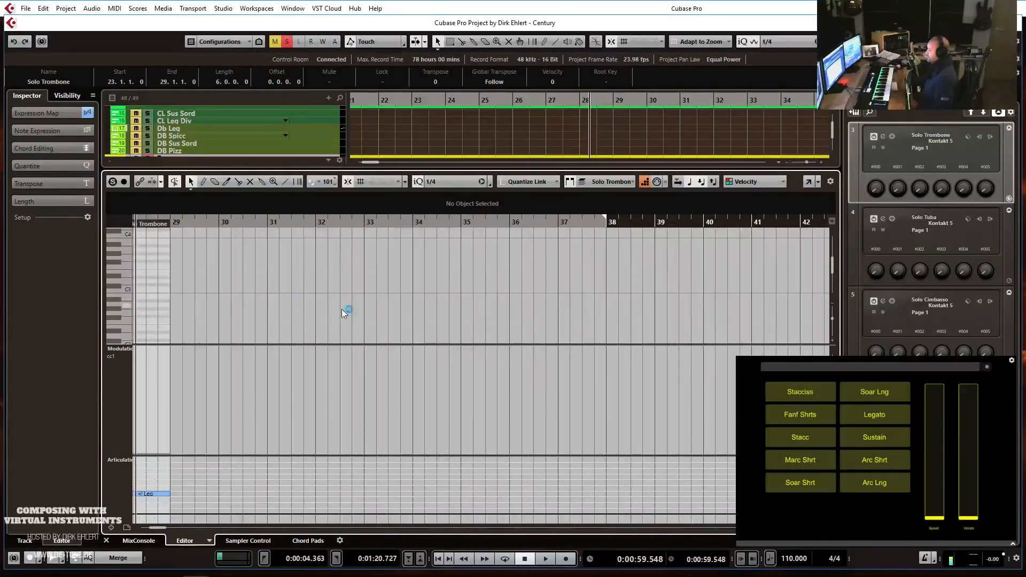
scroll(395, 301, left, 5)
click(439, 281)
drag(438, 283, 487, 271)
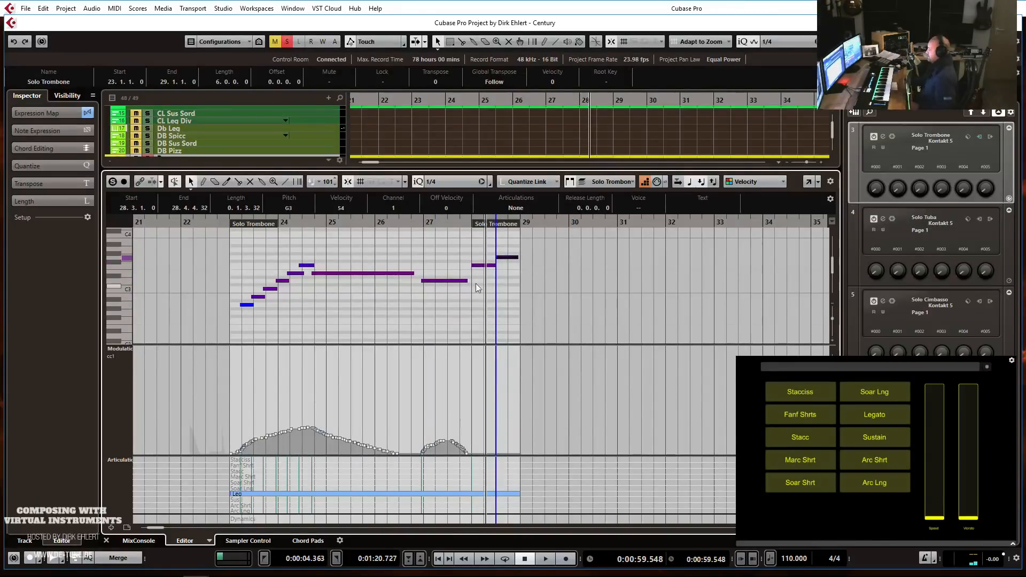
Play back the Solo Trombone part to check the added notes in bar 28.
click(379, 225)
key(space)
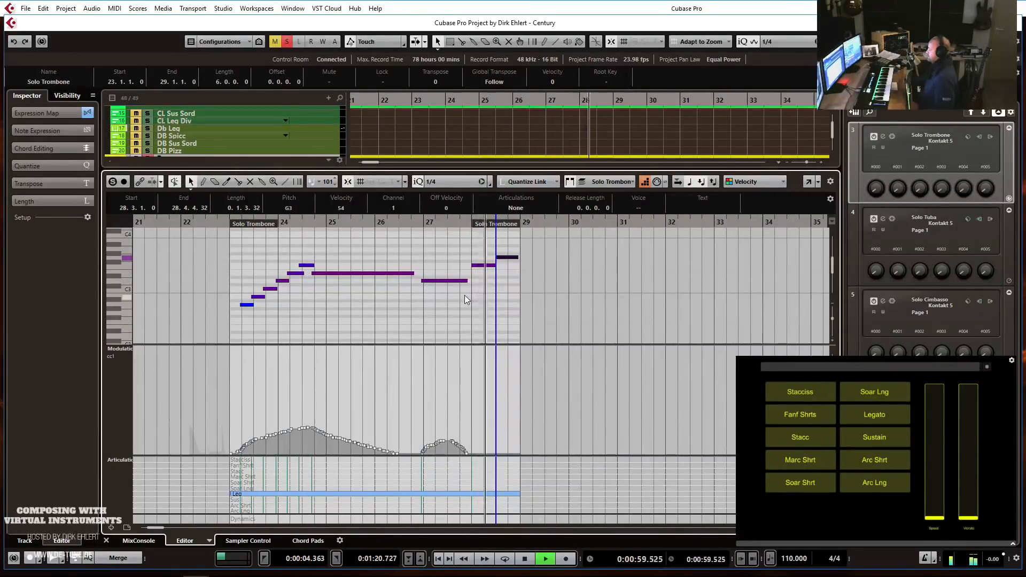
key(space)
key(h)
key(h)
key(h)
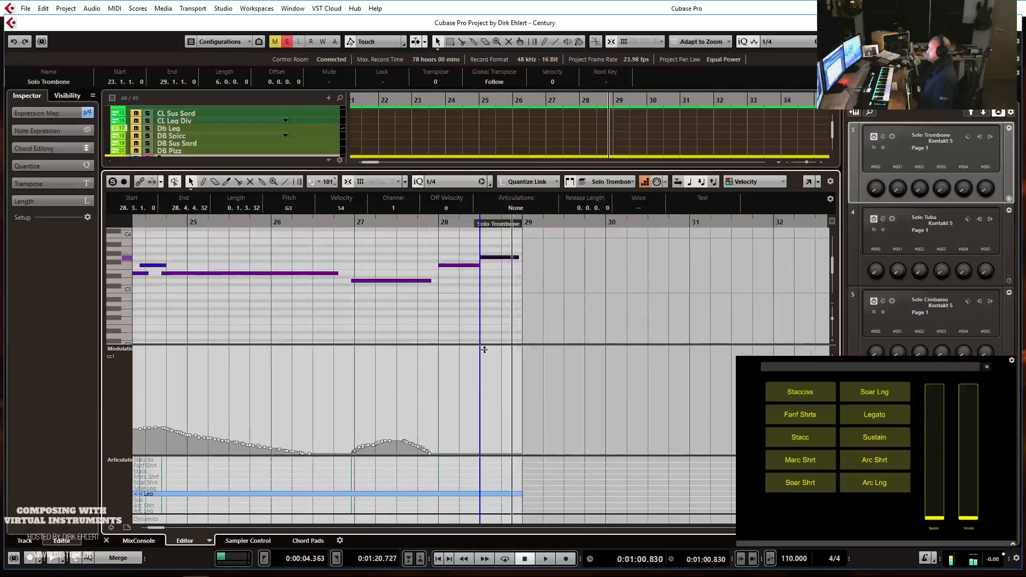
Set the quantize grid to 1/32 and draw a rising two-swell modulation curve under the Solo Trombone notes in bar 28.
click(430, 446)
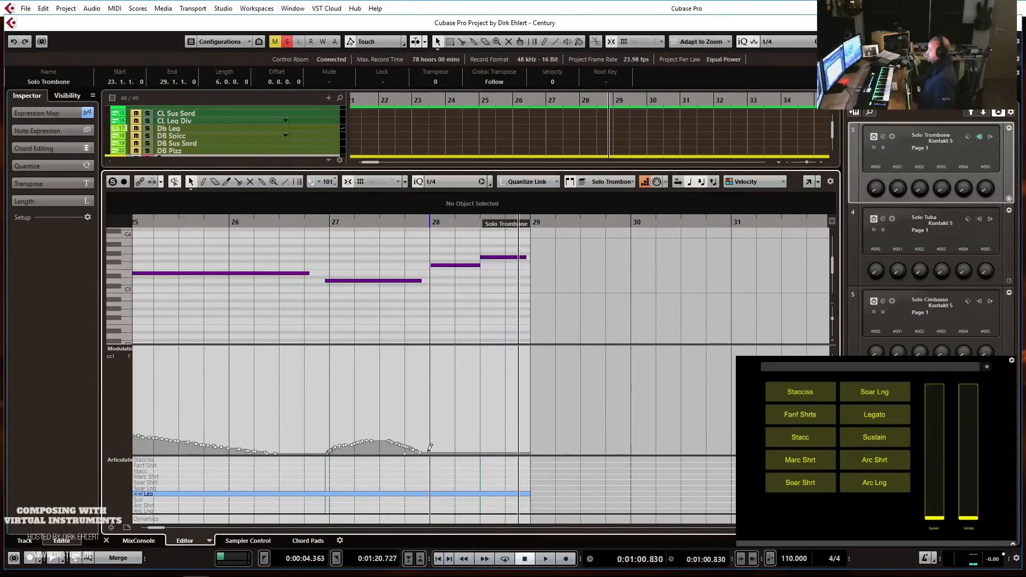
click(451, 181)
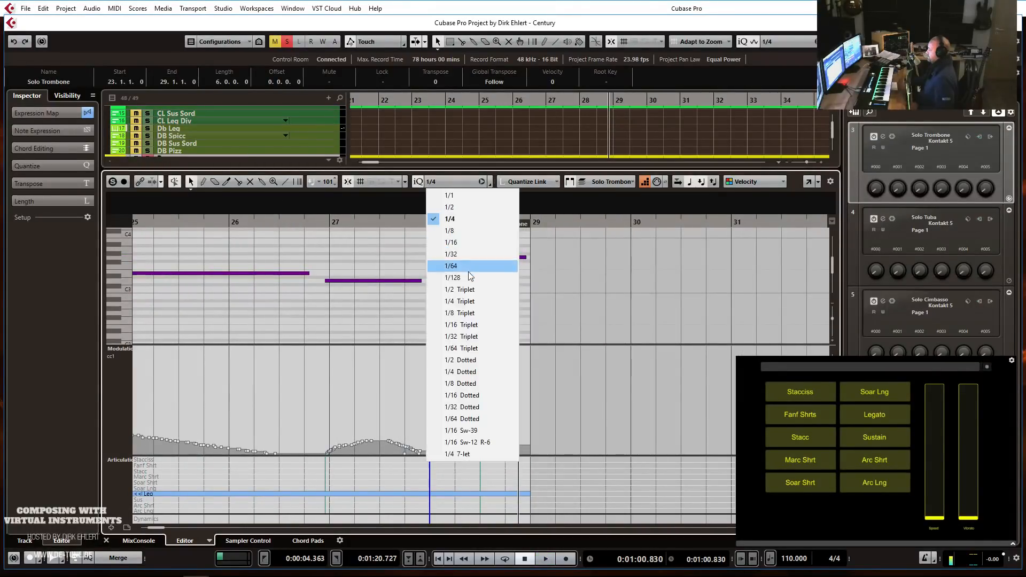
click(464, 255)
drag(424, 446, 523, 425)
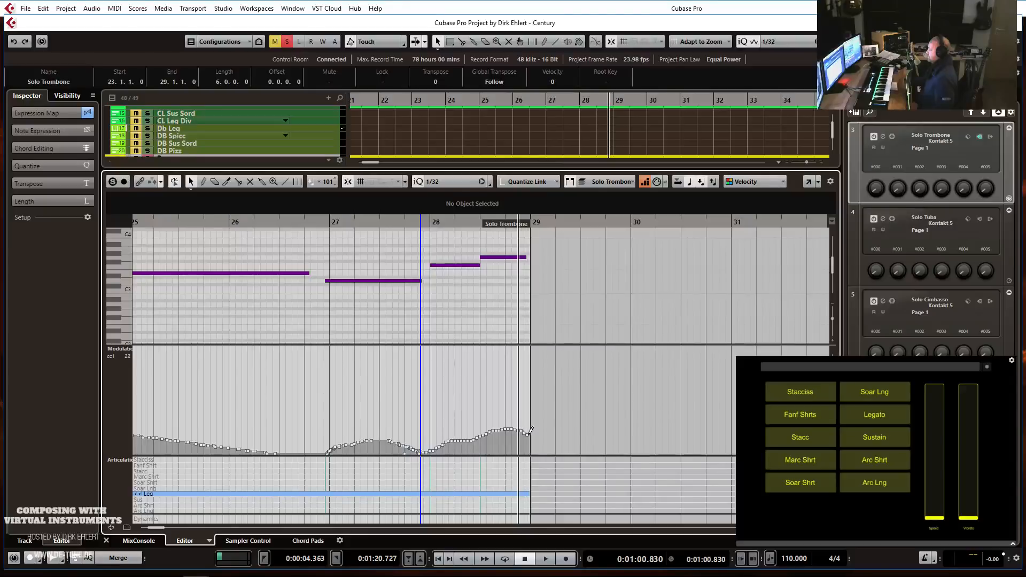
click(405, 453)
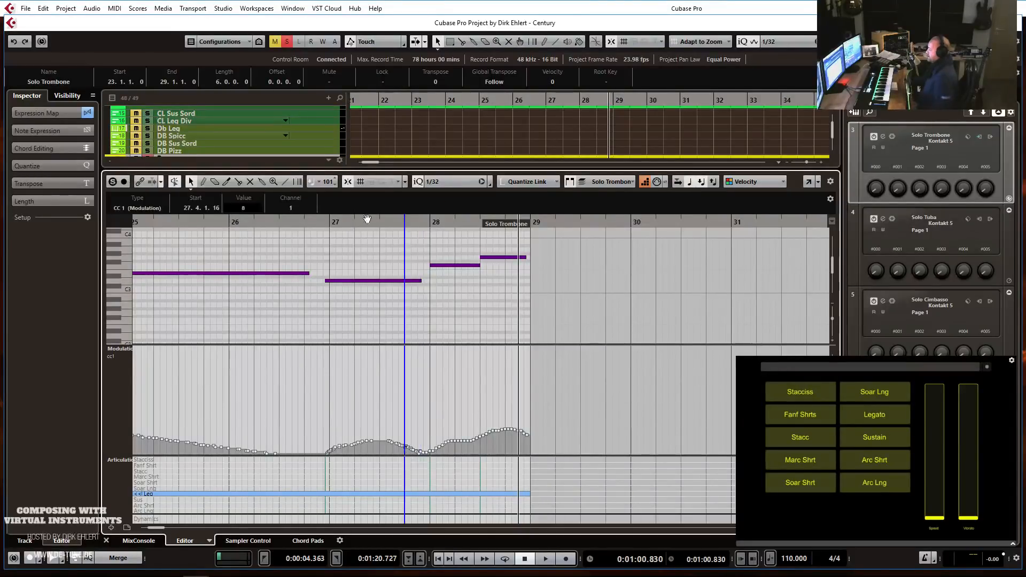
Play back the Solo Trombone part through bar 28 with the drawn modulation, and close the editor.
click(314, 222)
key(space)
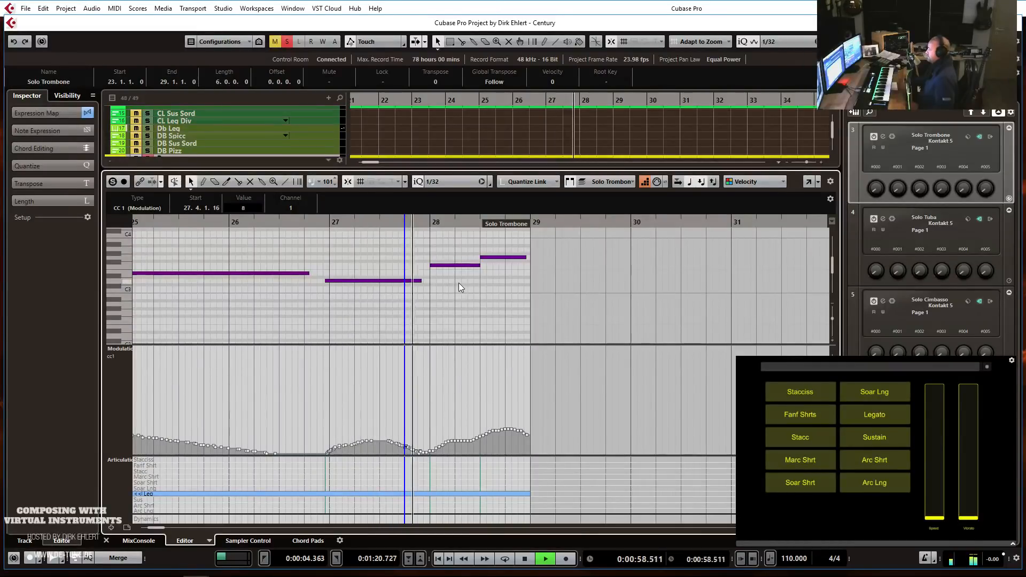
key(space)
key(Return)
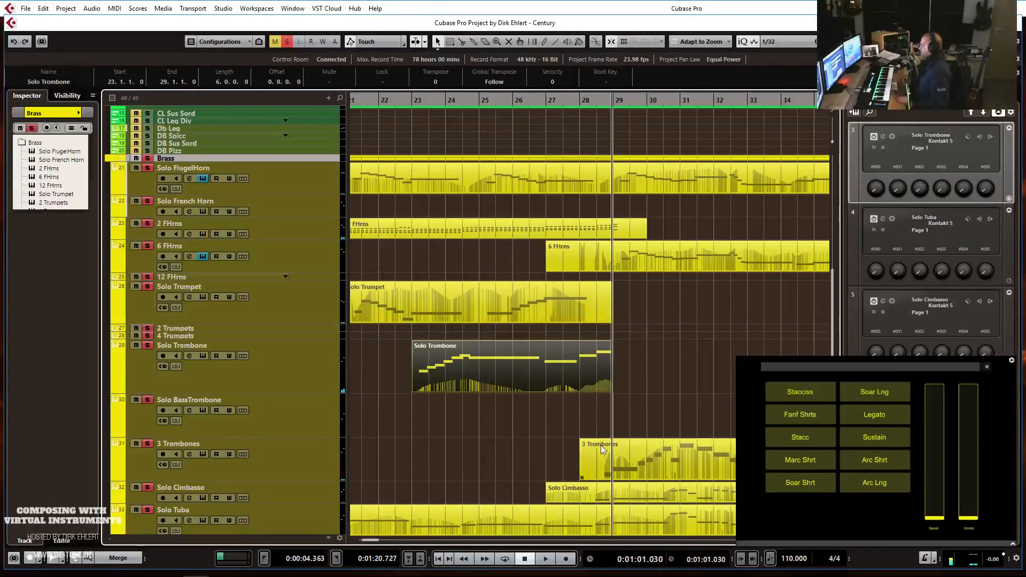
Unsolo the Brass folder.
click(148, 159)
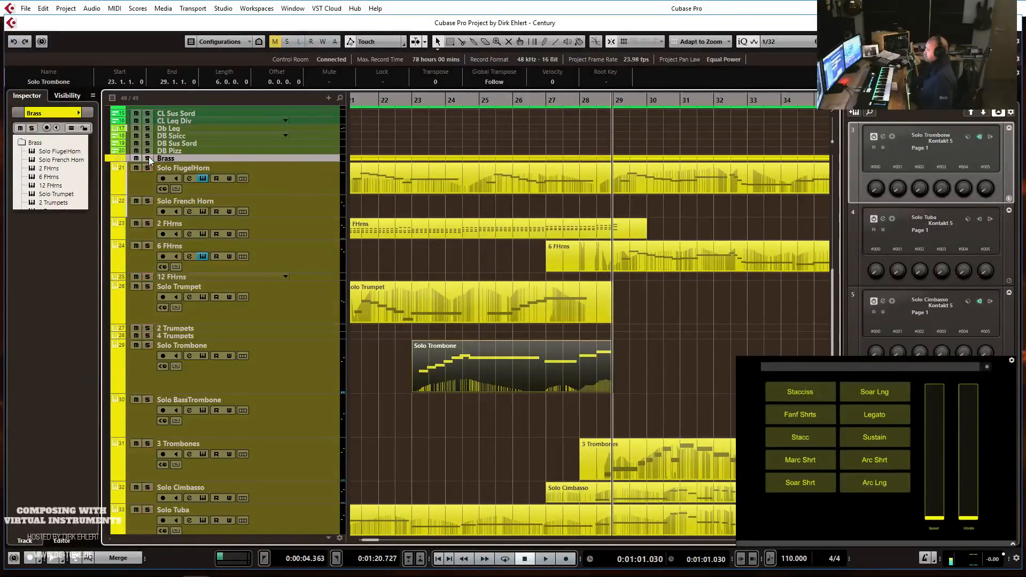
key(g)
key(g)
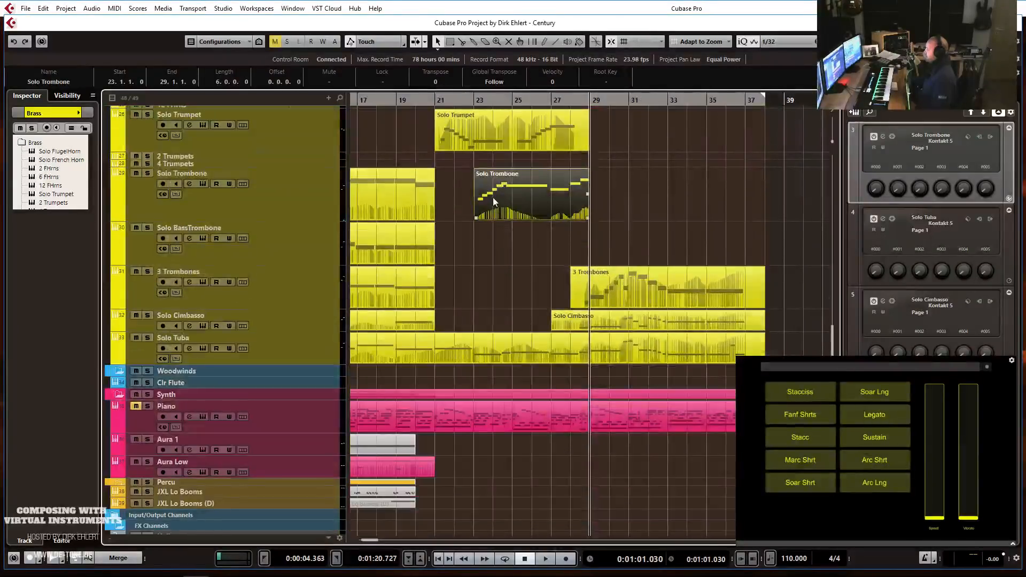
Select the Clr Flute track and play the arrangement from bar 23 to about bar 25.
click(475, 100)
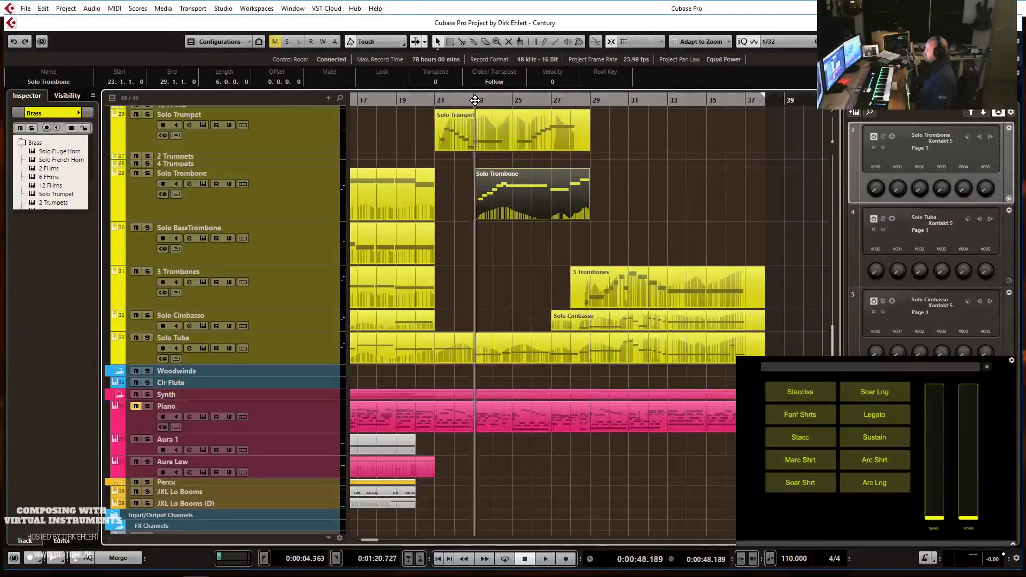
click(225, 383)
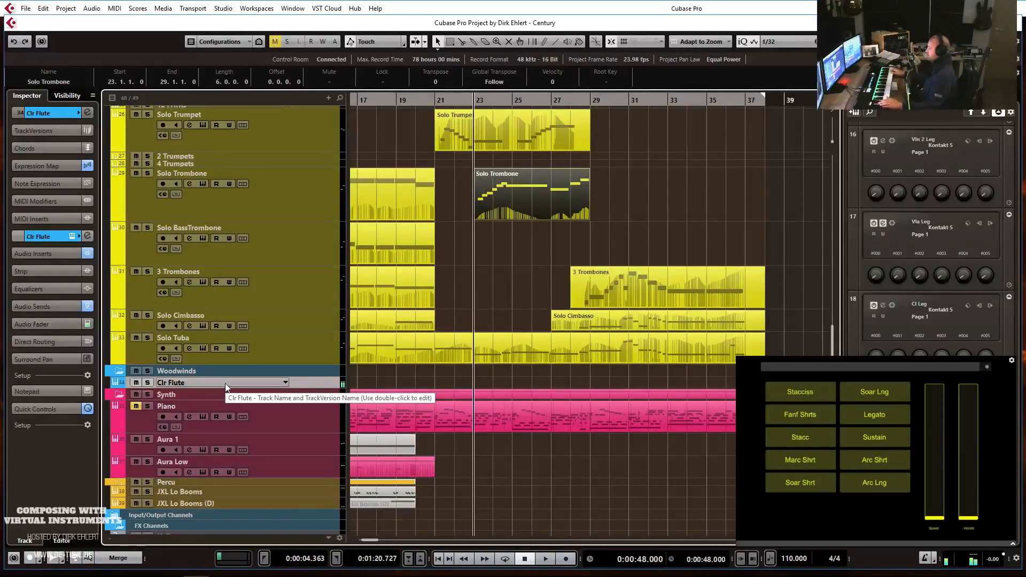
key(space)
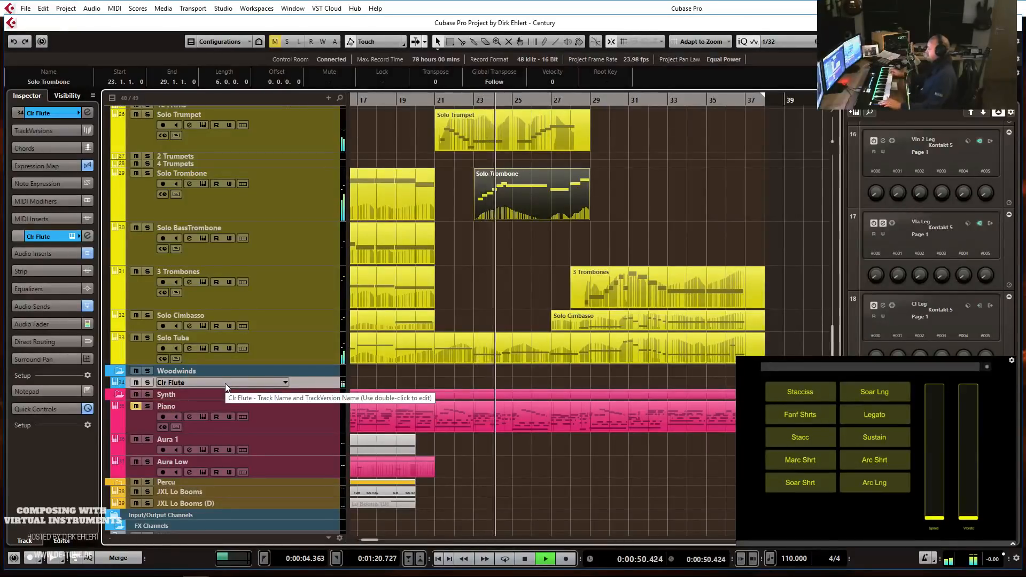
key(space)
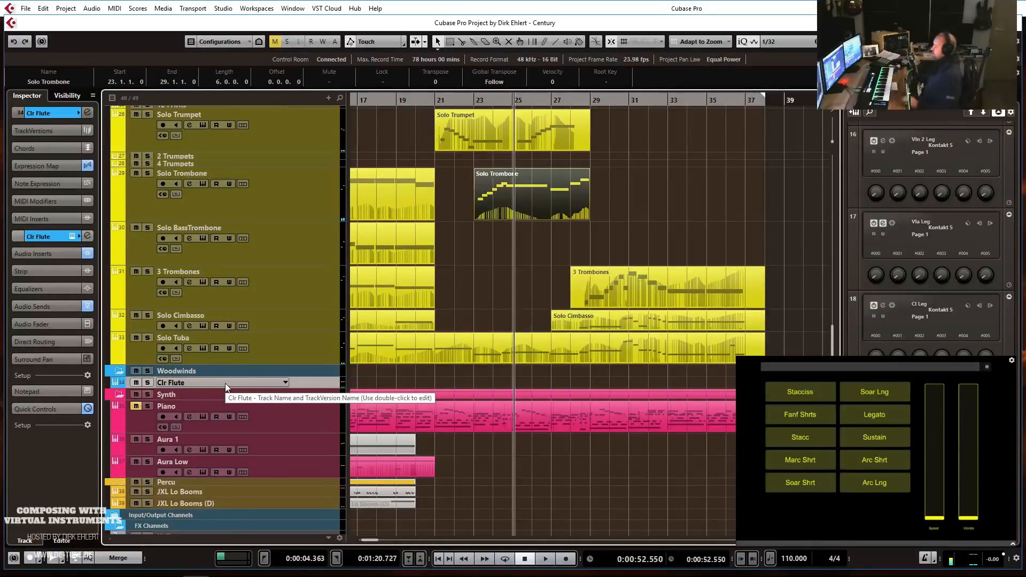
Select the Vln 1 Leg track in the Strings folder.
scroll(600, 213, up, 6)
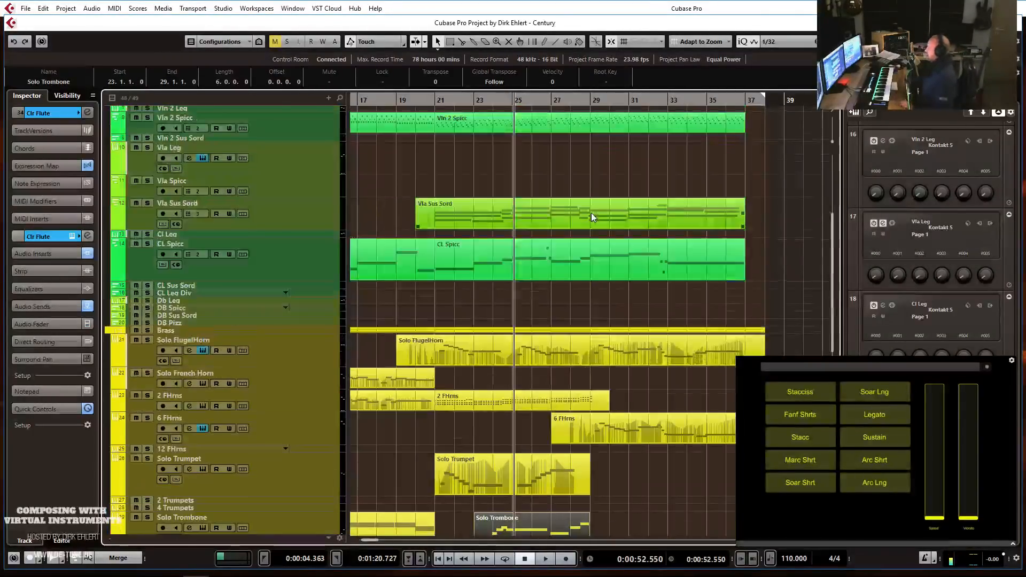
scroll(591, 213, up, 3)
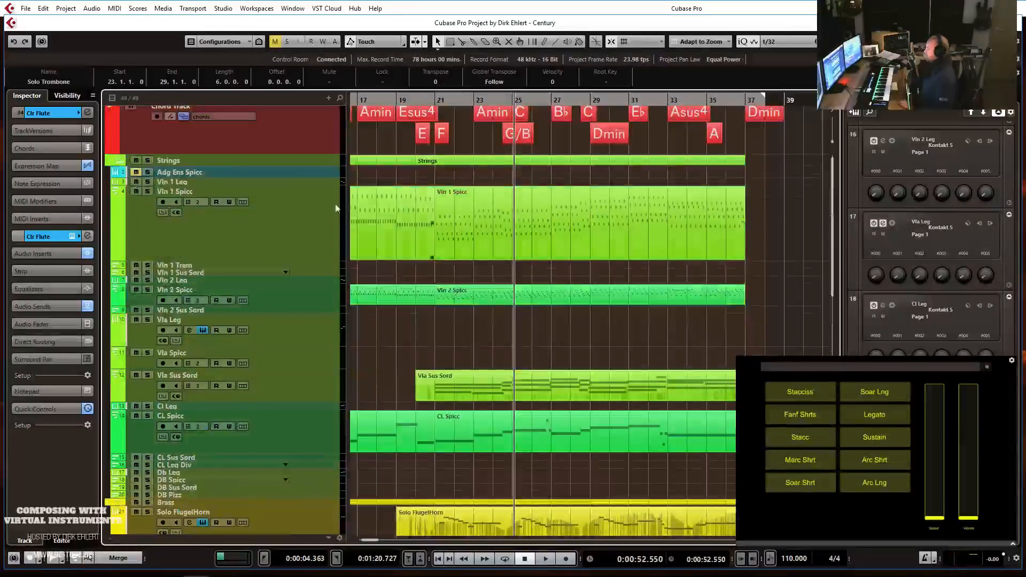
click(226, 182)
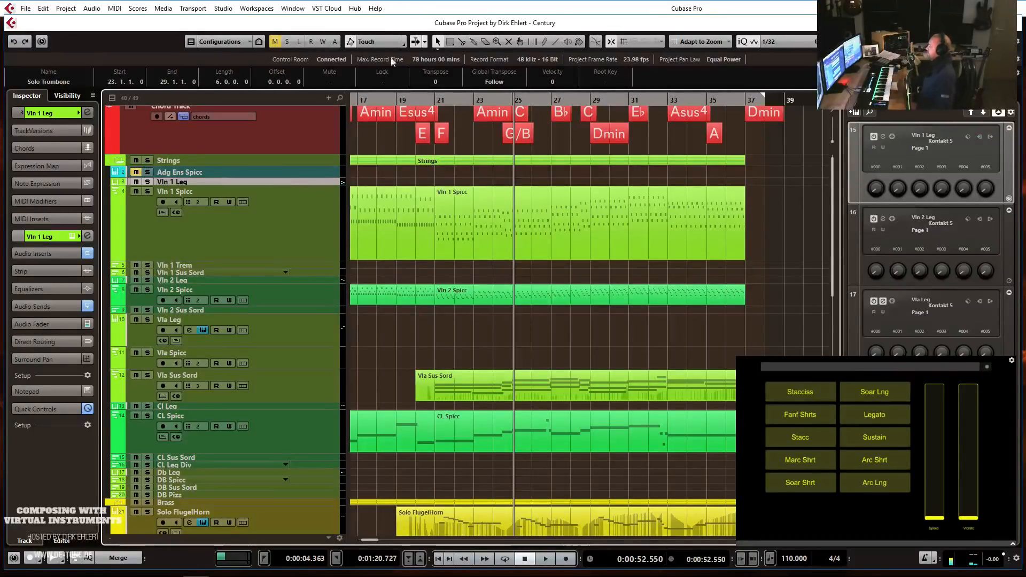
Play the arrangement from bar 21 to just past bar 29 with the Vln 1 Leg track armed.
click(434, 104)
key(space)
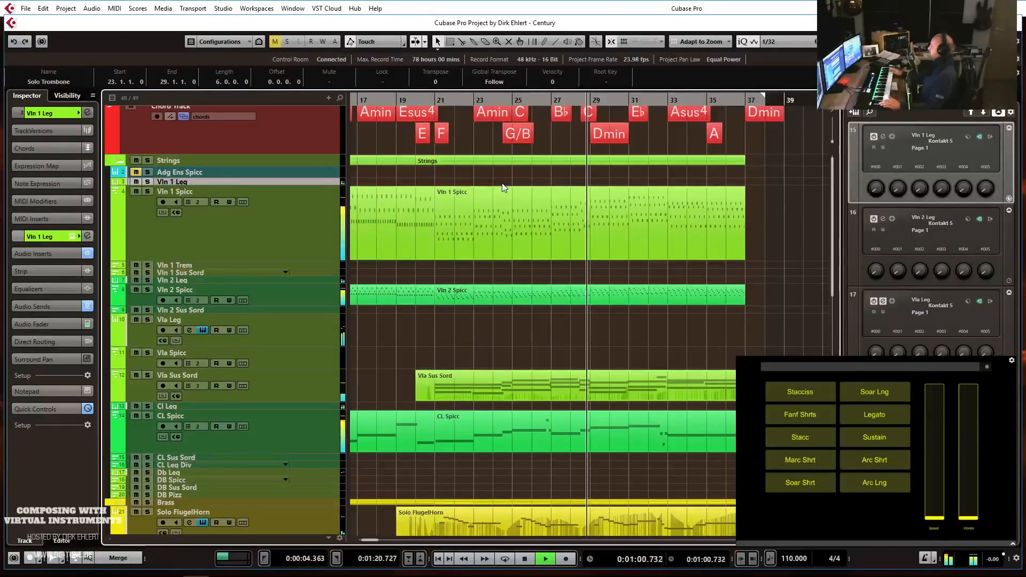
key(space)
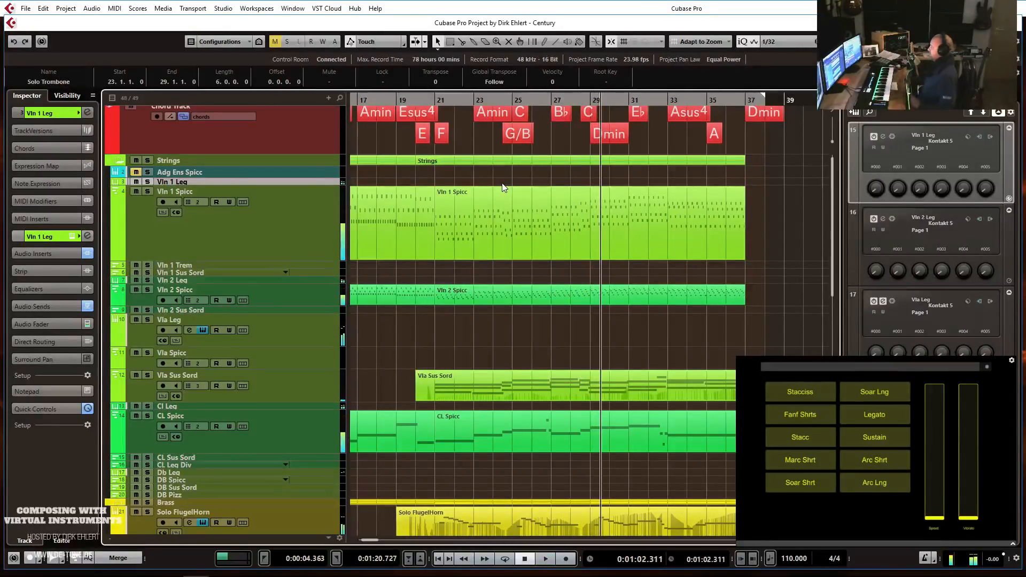
Enlarge the Vln 1 Leg track and record a legato violin line on it from bar 23 to about bar 37.
drag(308, 184, 311, 211)
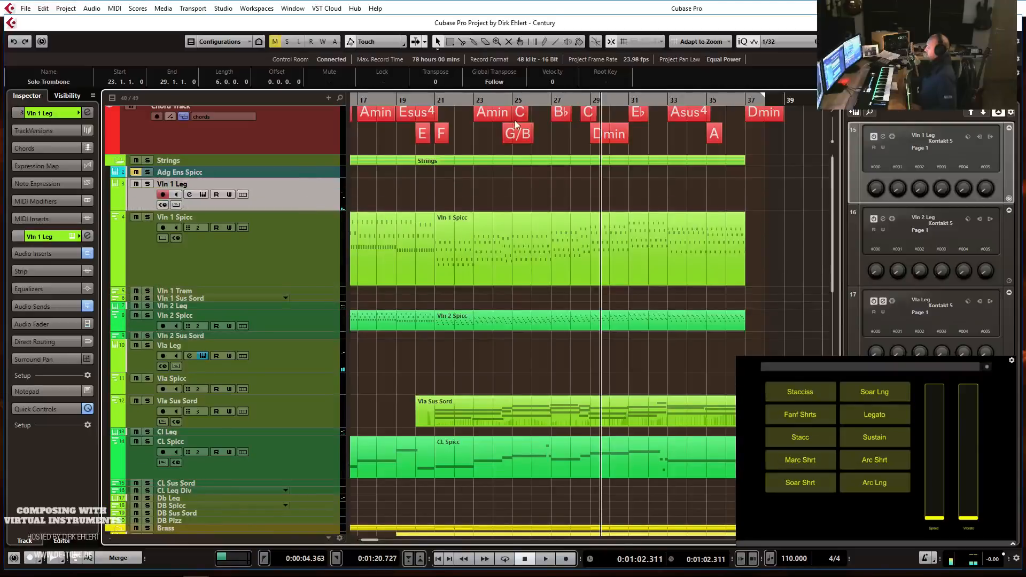
click(463, 100)
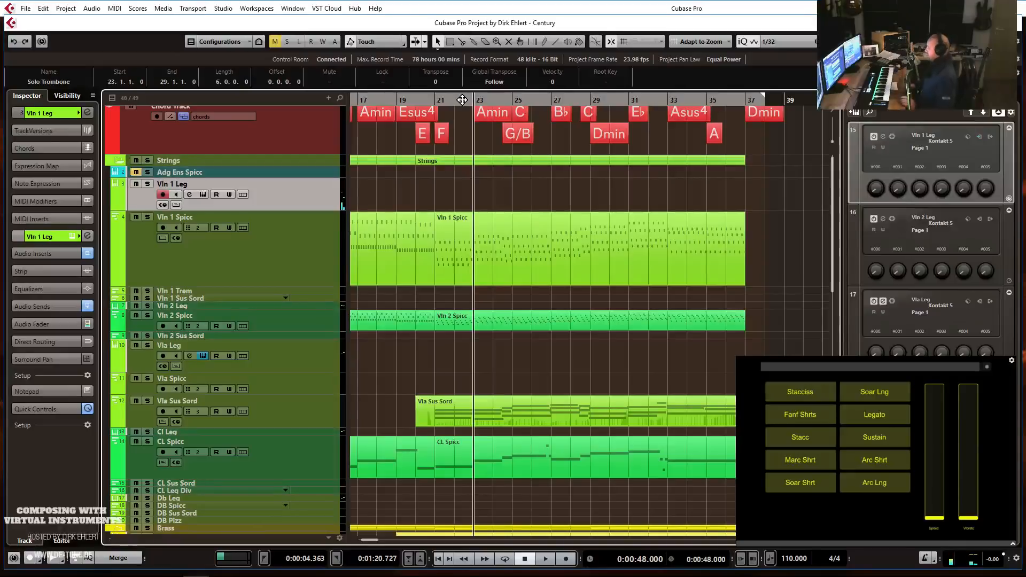
key(KP_Multiply)
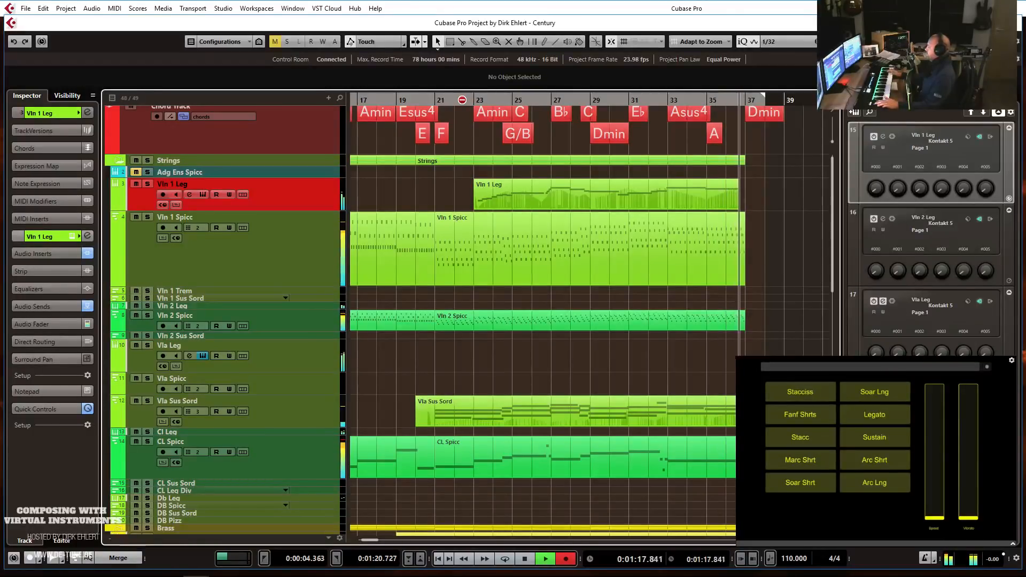
key(space)
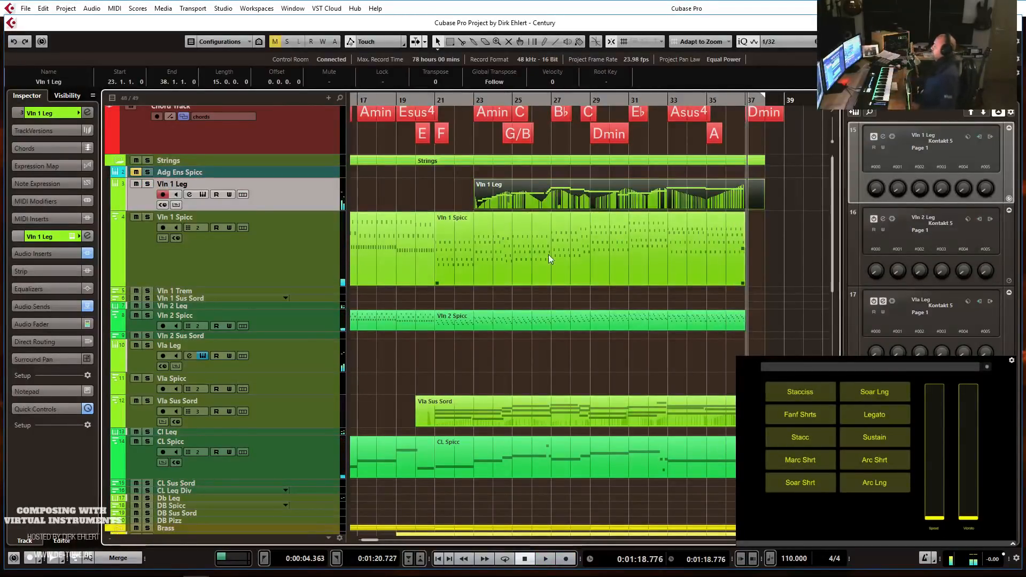
Play the arrangement from about bar 10 to bar 37 and look over the string, brass and synth tracks.
key(g)
key(g)
key(g)
key(g)
click(440, 103)
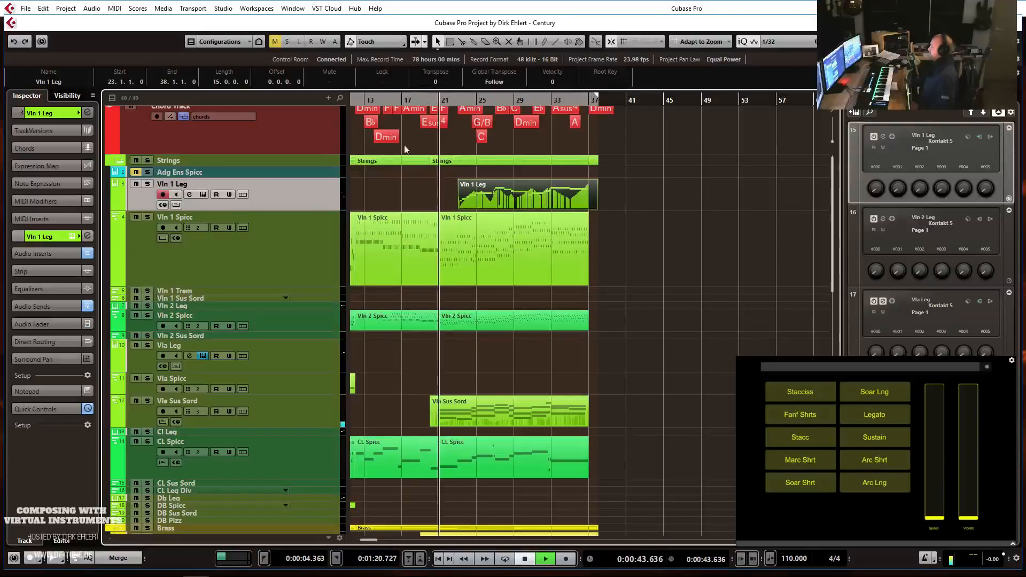
scroll(591, 223, left, 3)
scroll(591, 223, left, 1)
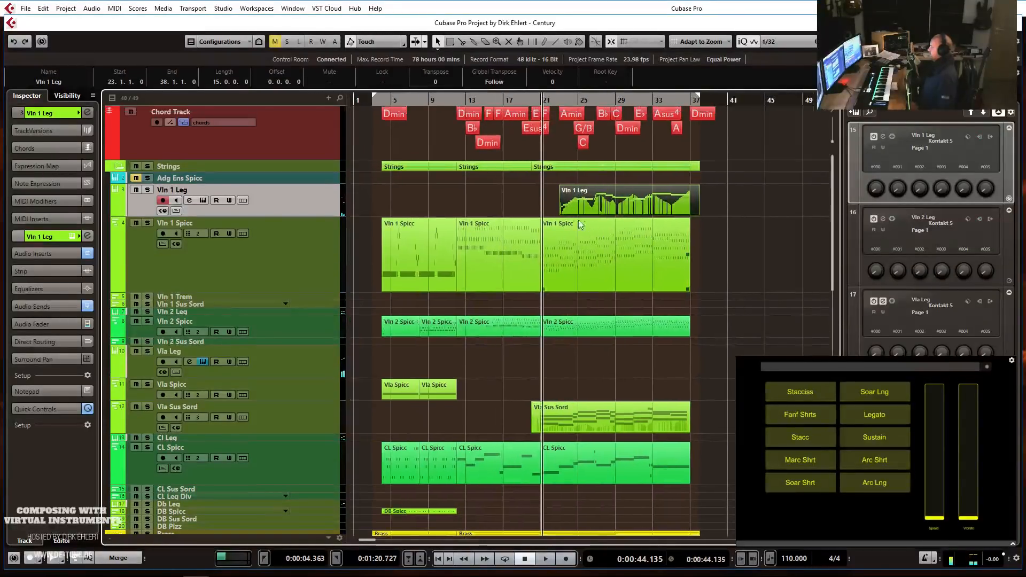
scroll(566, 216, down, 6)
click(446, 101)
key(space)
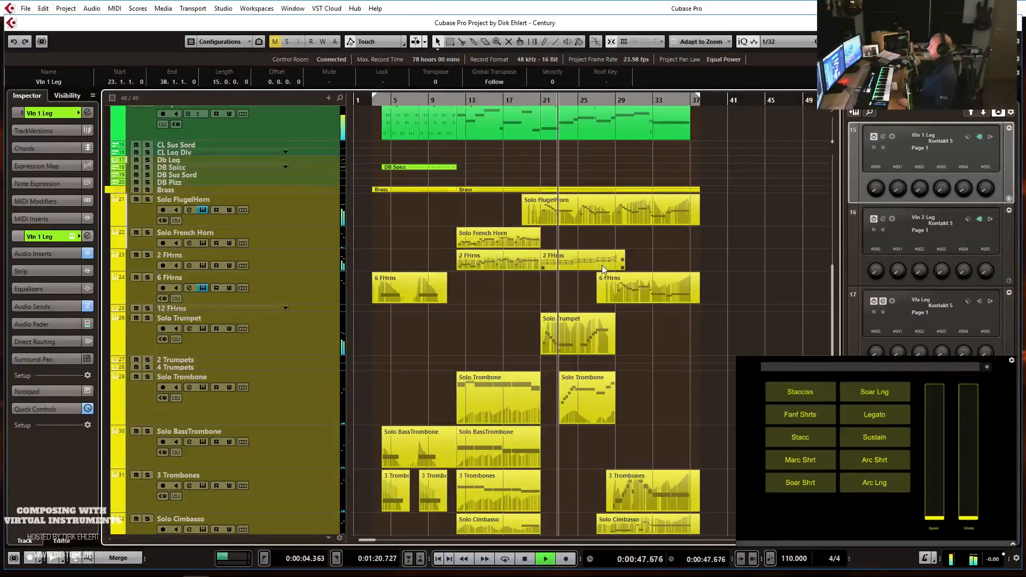
scroll(601, 265, up, 5)
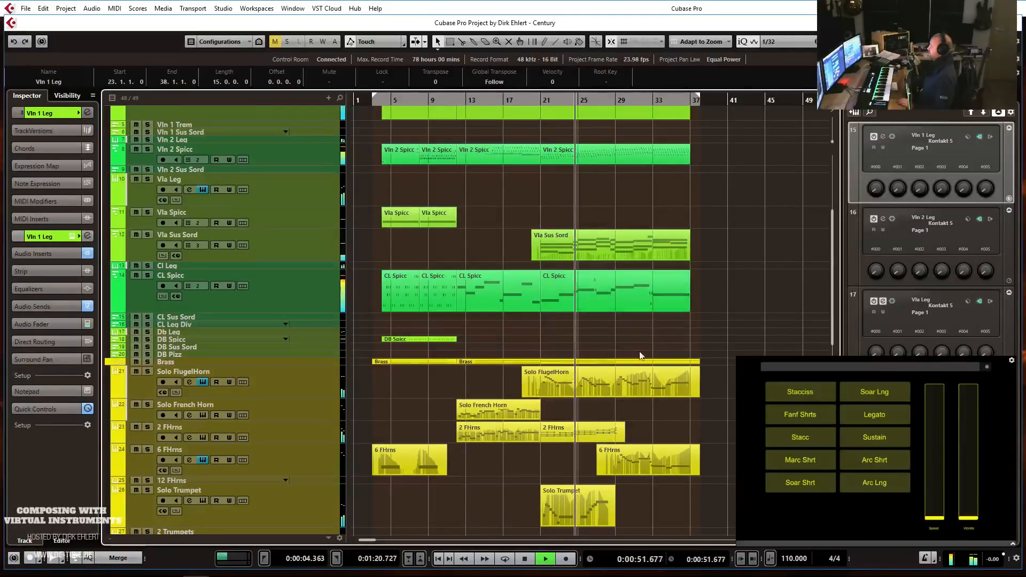
scroll(645, 388, down, 10)
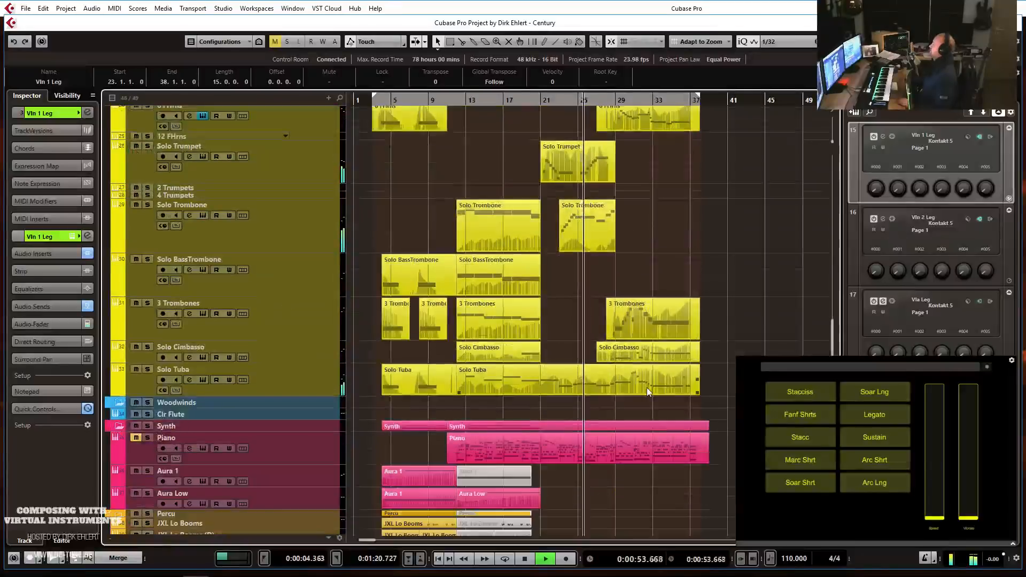
scroll(647, 387, up, 10)
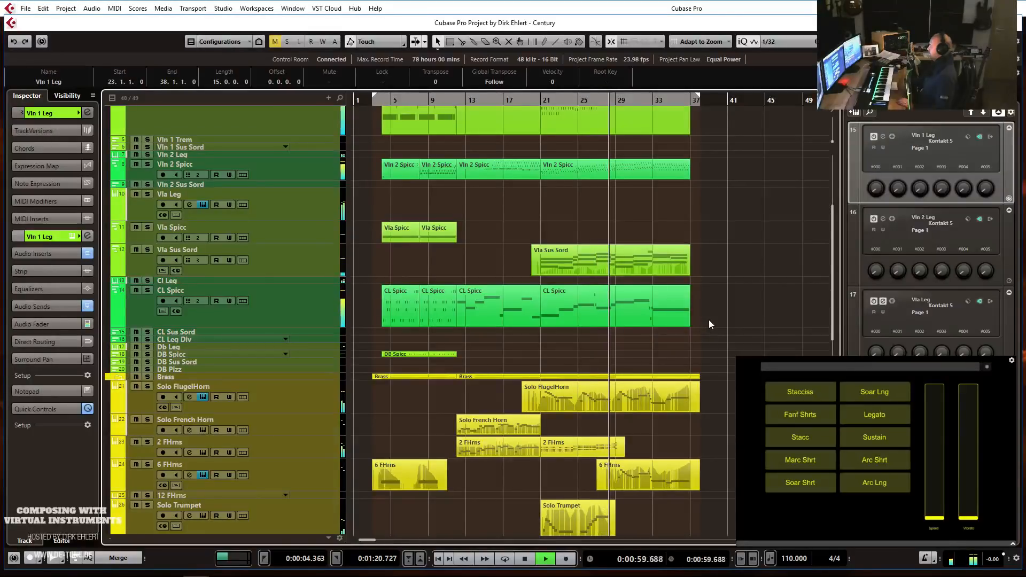
scroll(709, 323, down, 3)
scroll(709, 321, down, 3)
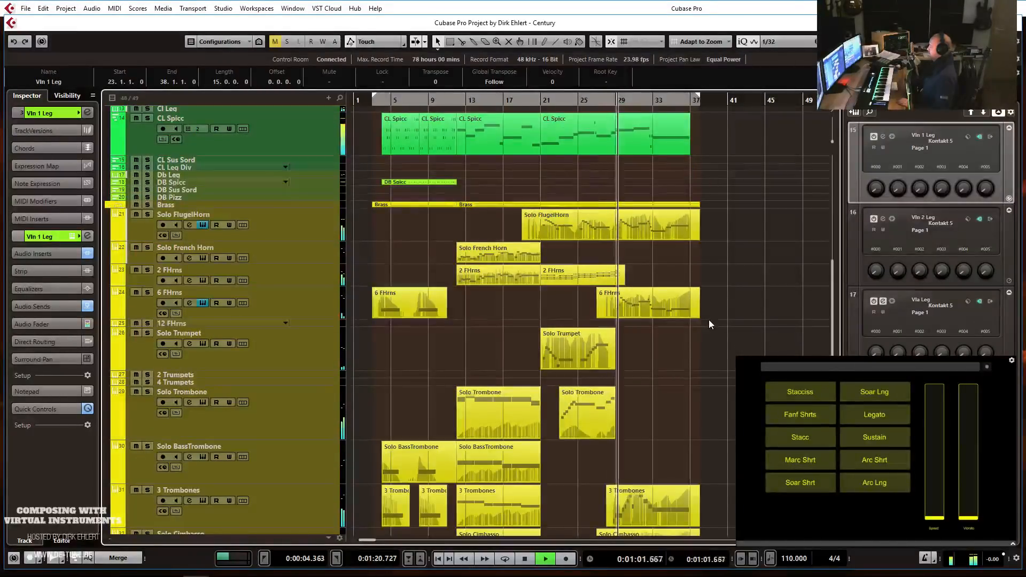
scroll(709, 321, down, 6)
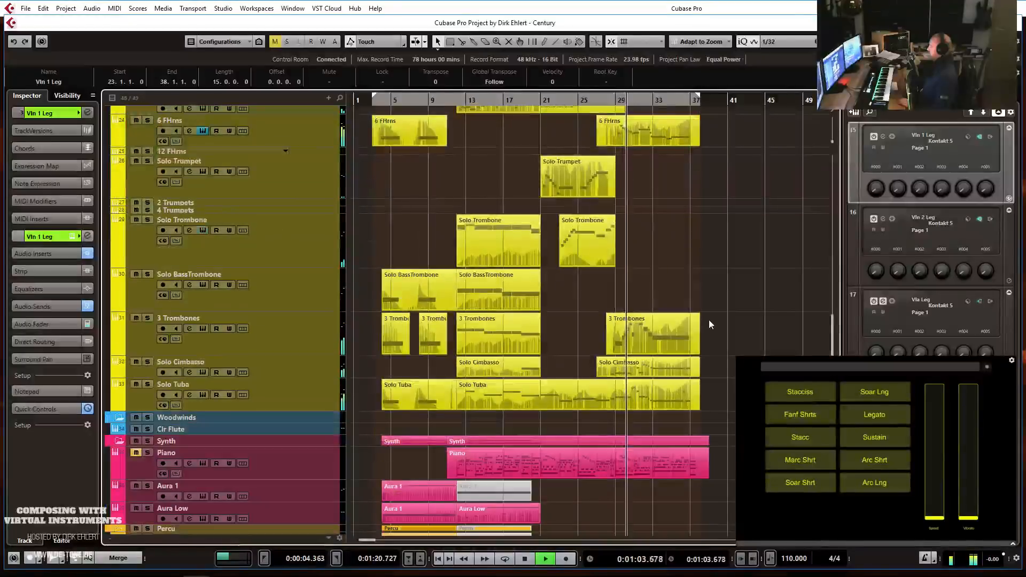
scroll(709, 321, down, 3)
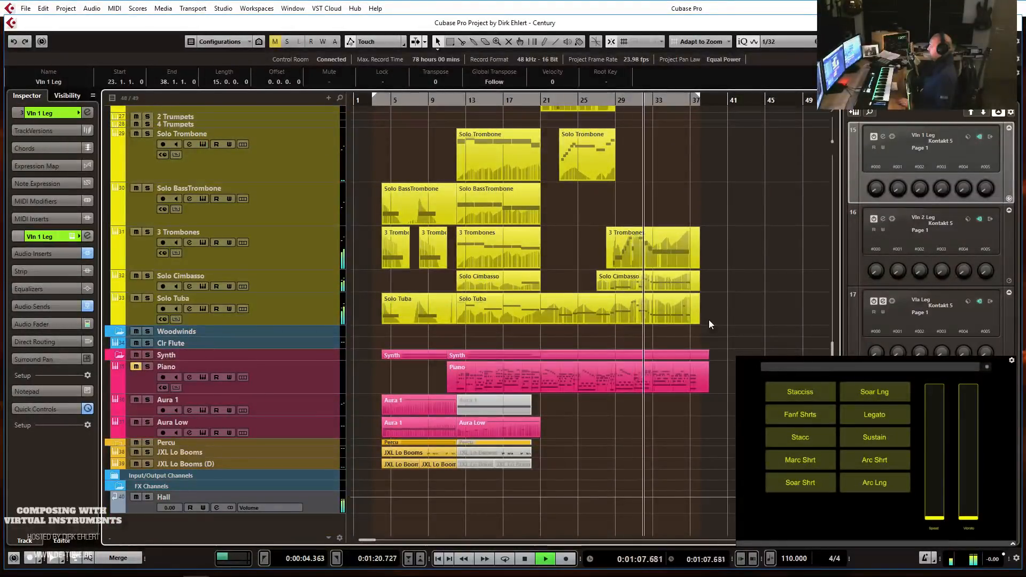
scroll(708, 321, up, 10)
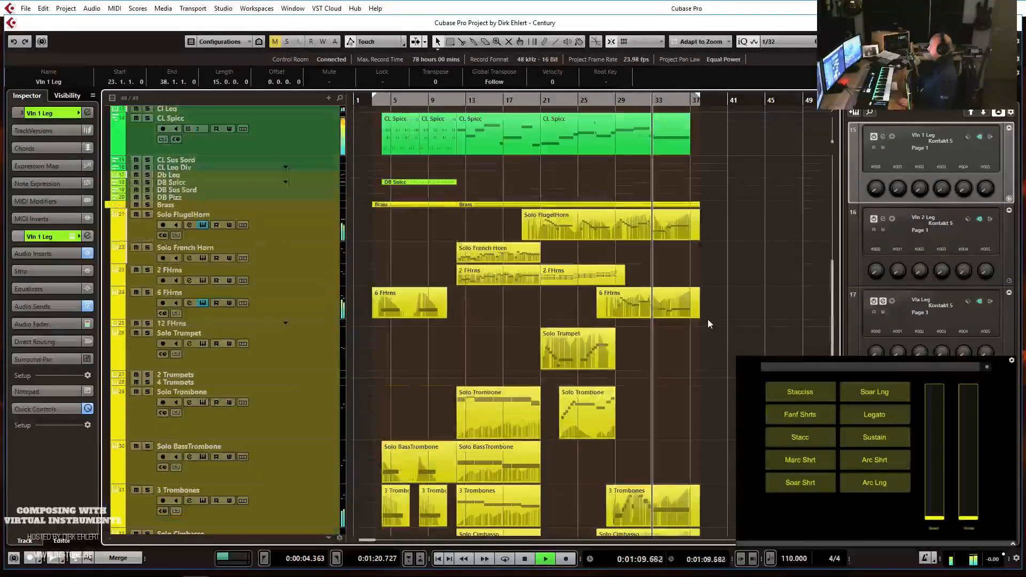
scroll(708, 322, down, 2)
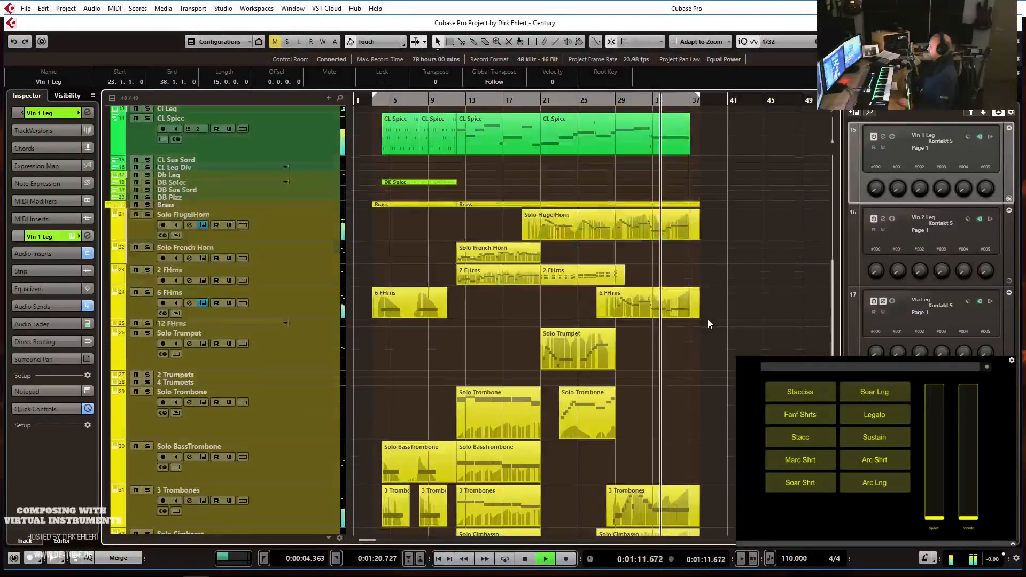
scroll(708, 322, down, 2)
scroll(708, 322, down, 2)
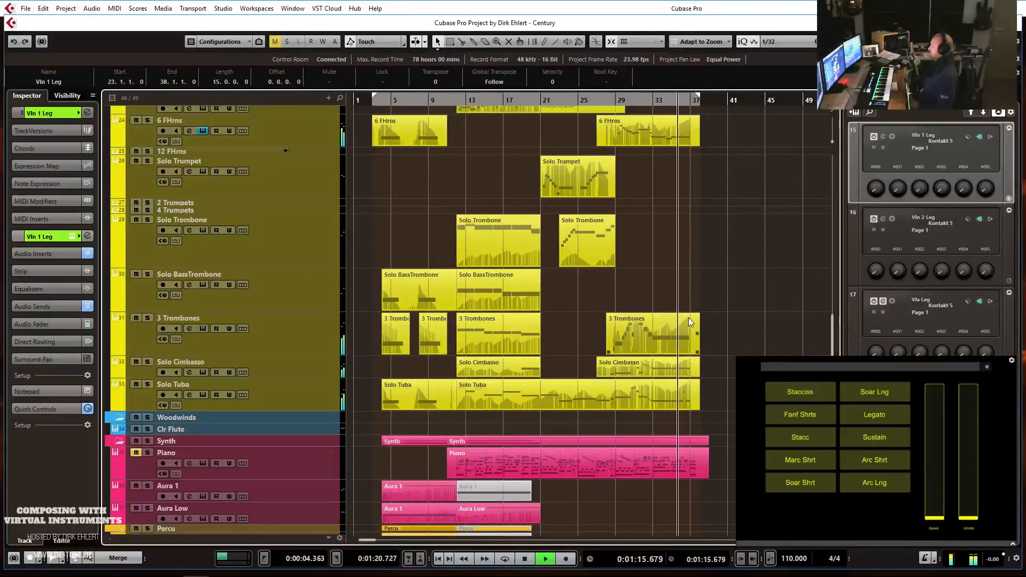
scroll(688, 317, down, 2)
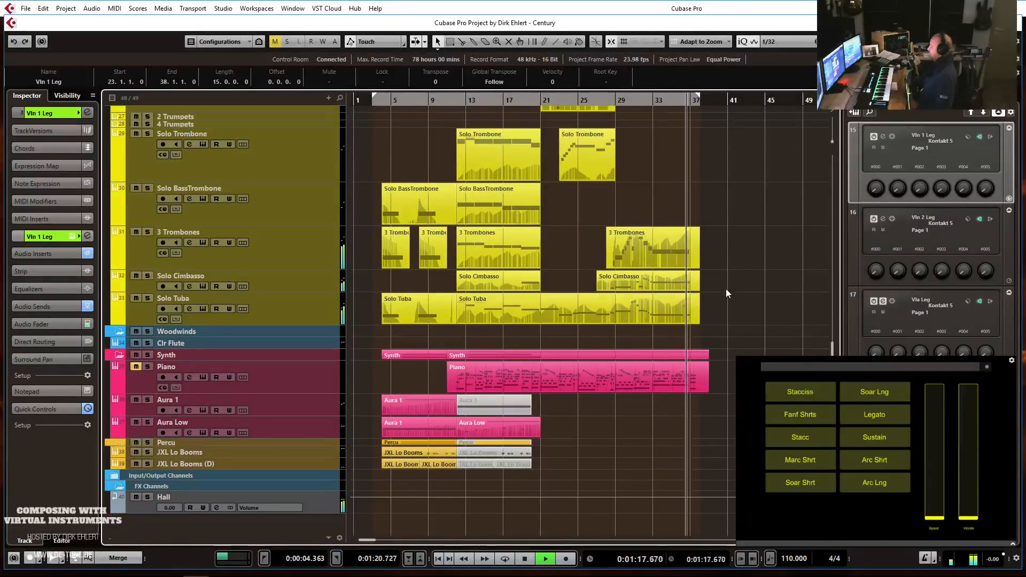
key(space)
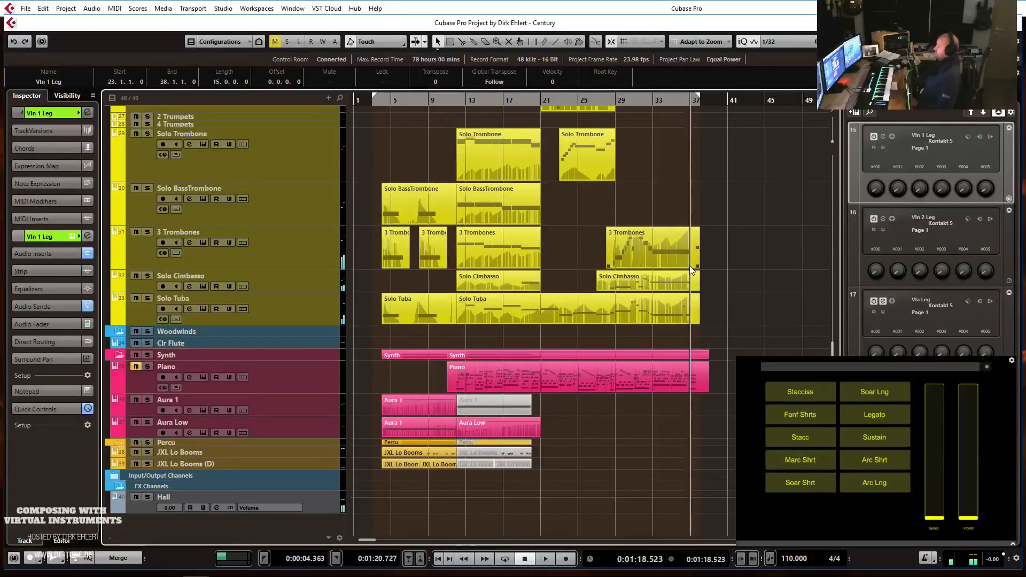
Record a low percussion hit with modulation on the JXL Lo Booms track from bar 25 to just past bar 31.
scroll(691, 239, up, 2)
scroll(691, 239, down, 2)
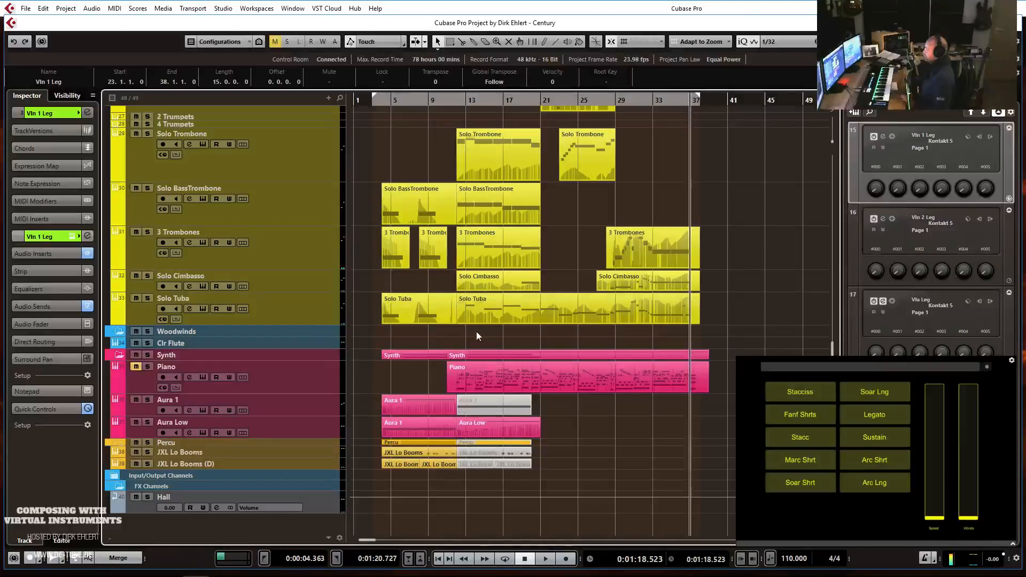
click(213, 452)
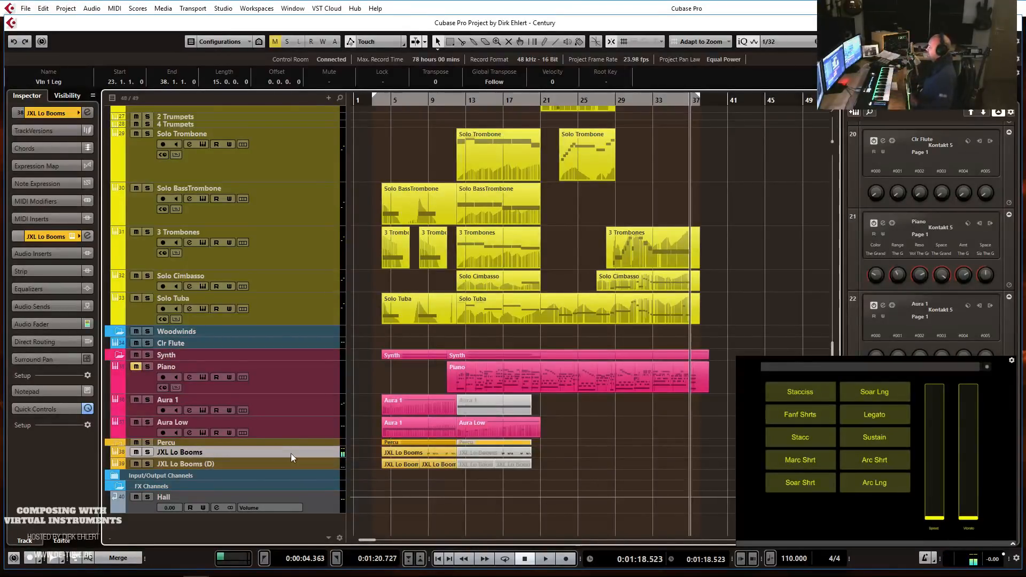
key(h)
key(h)
key(h)
key(h)
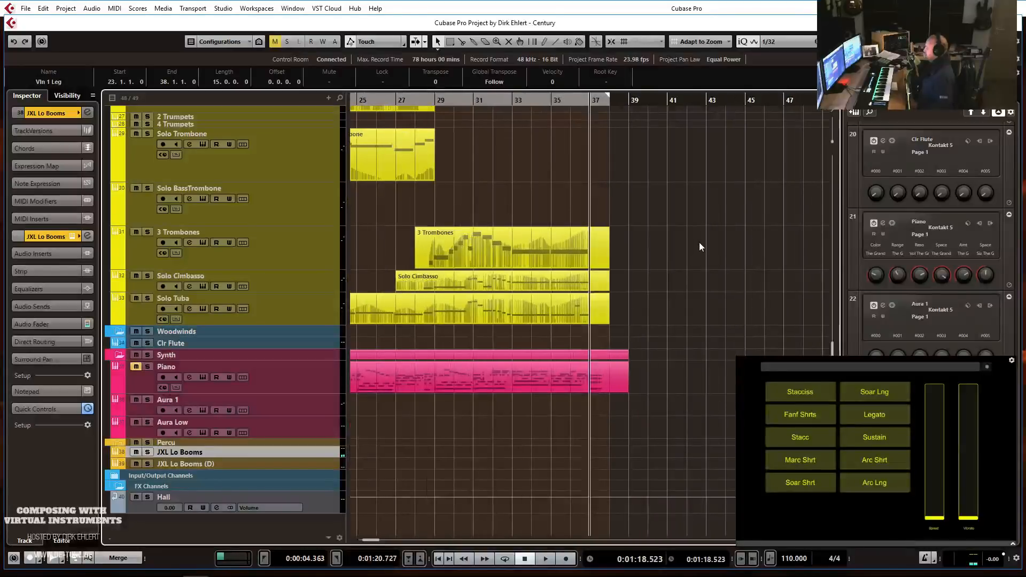
scroll(700, 247, left, 4)
click(552, 103)
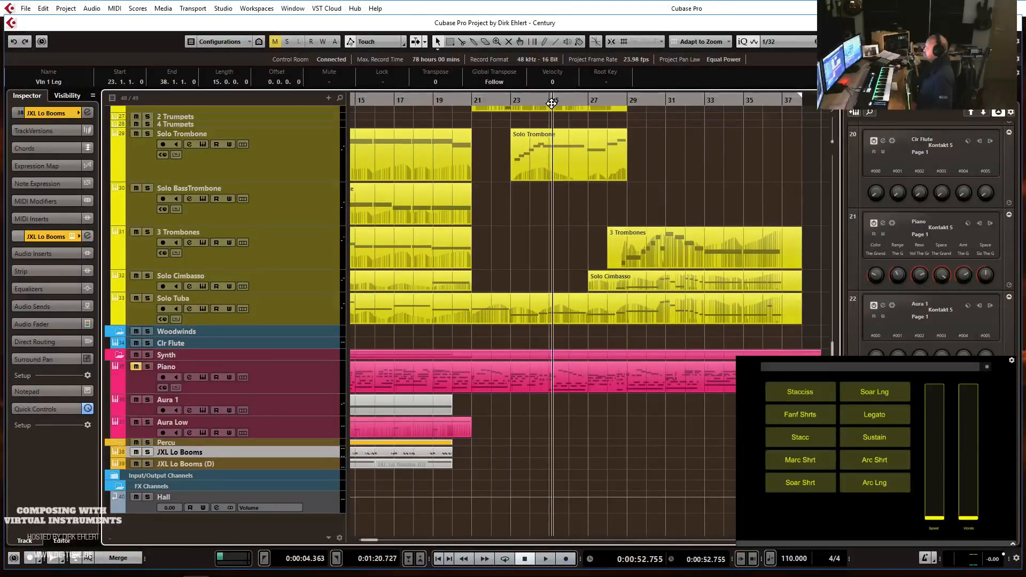
click(550, 102)
key(KP_Multiply)
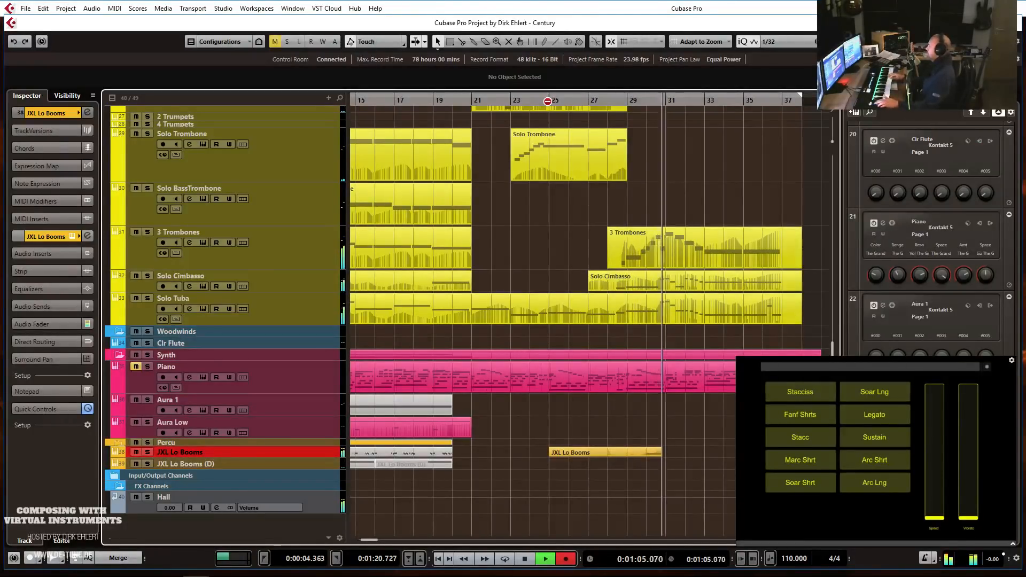
key(space)
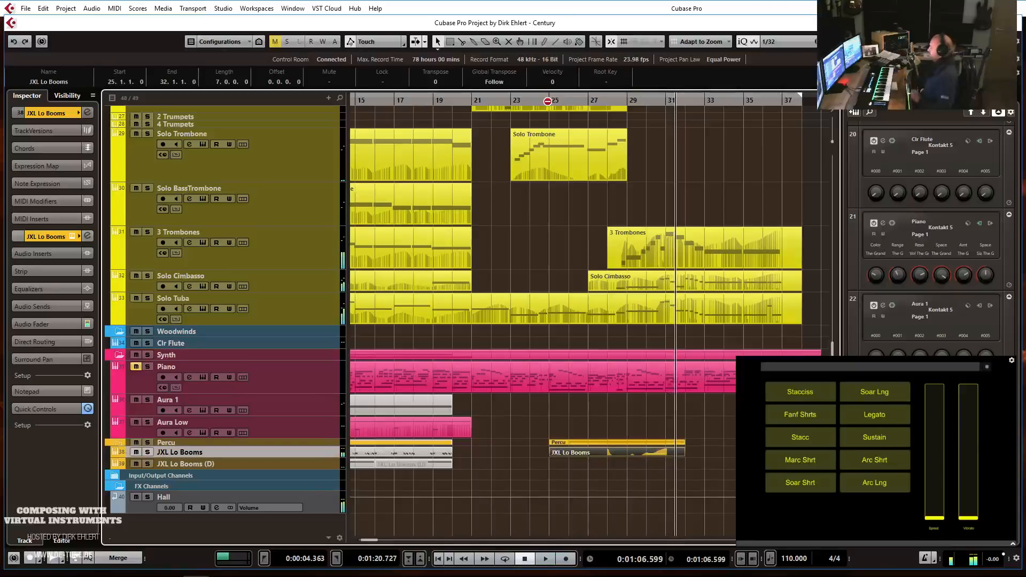
Inspect the notes of the new JXL Lo Booms part and play the arrangement from bar 29 to just past bar 31.
key(Return)
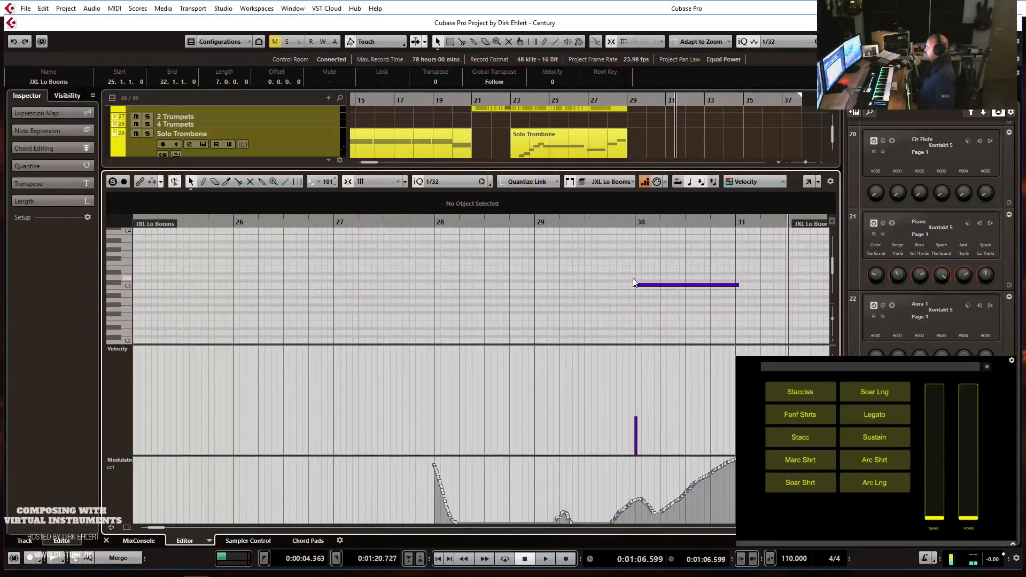
key(Return)
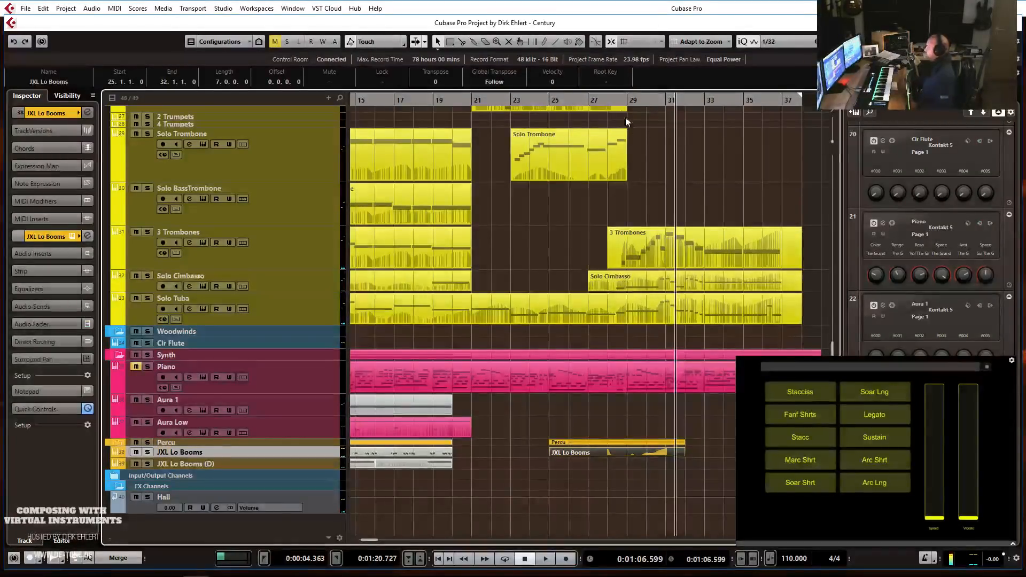
click(623, 102)
key(space)
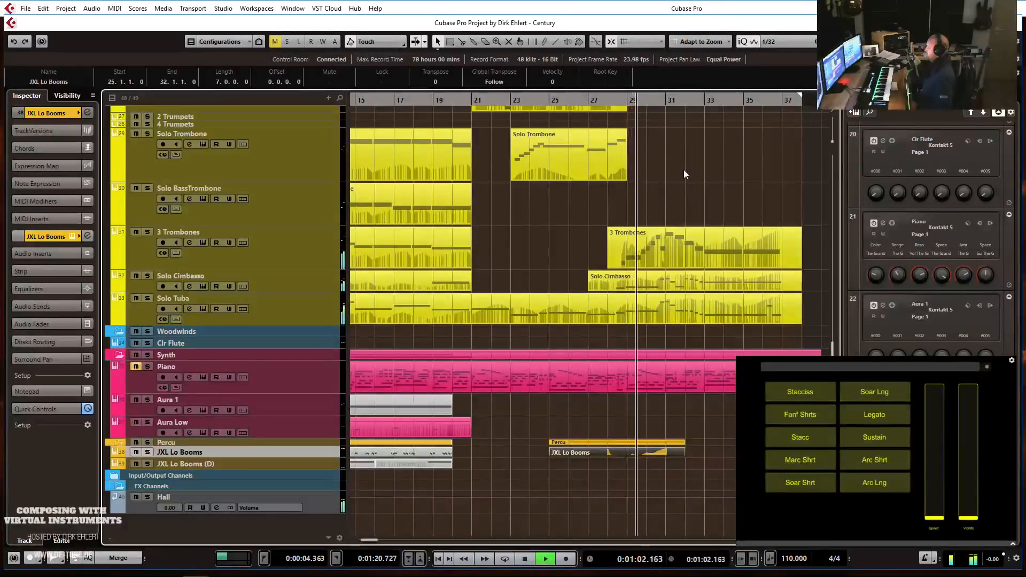
key(h)
key(h)
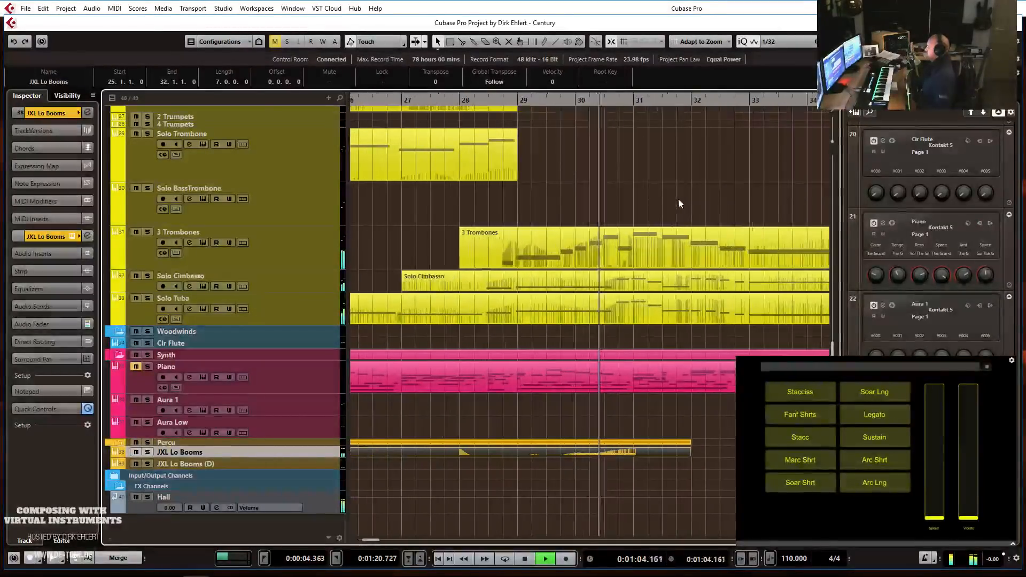
key(space)
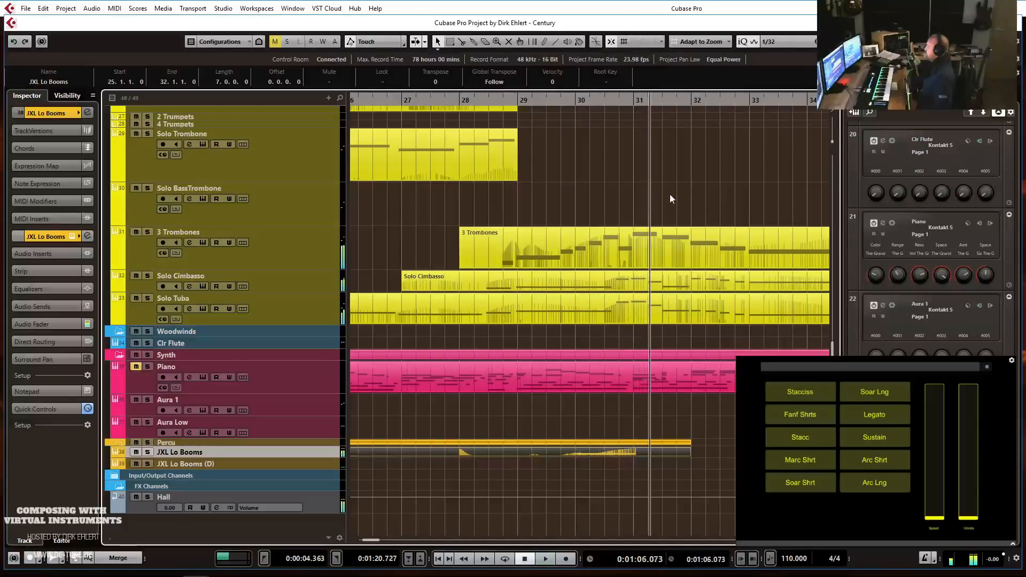
Select the DB Pizz track among the double-bass tracks in the Strings folder.
scroll(669, 194, up, 10)
scroll(669, 193, down, 3)
key(g)
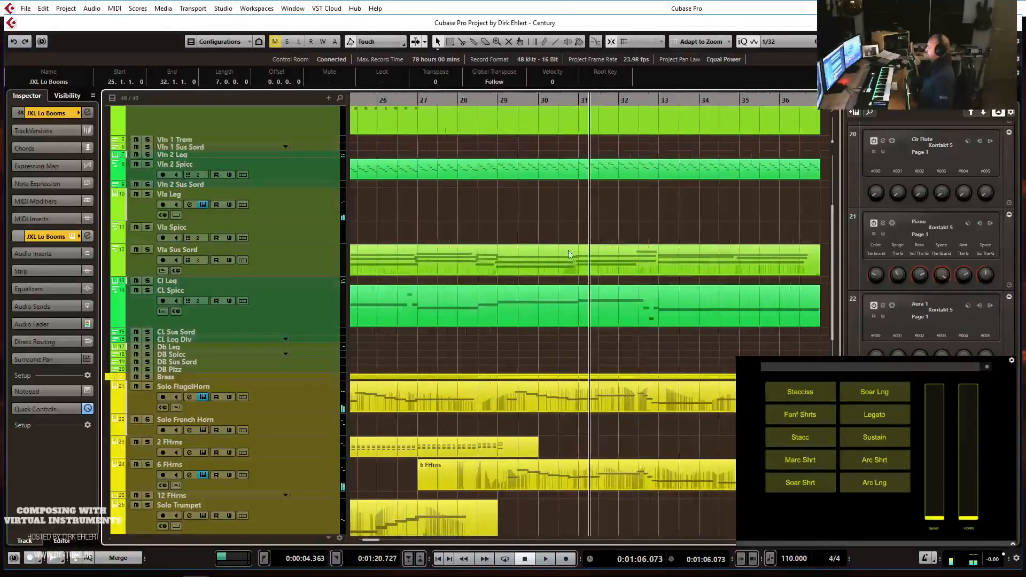
key(g)
click(199, 355)
click(213, 362)
click(197, 369)
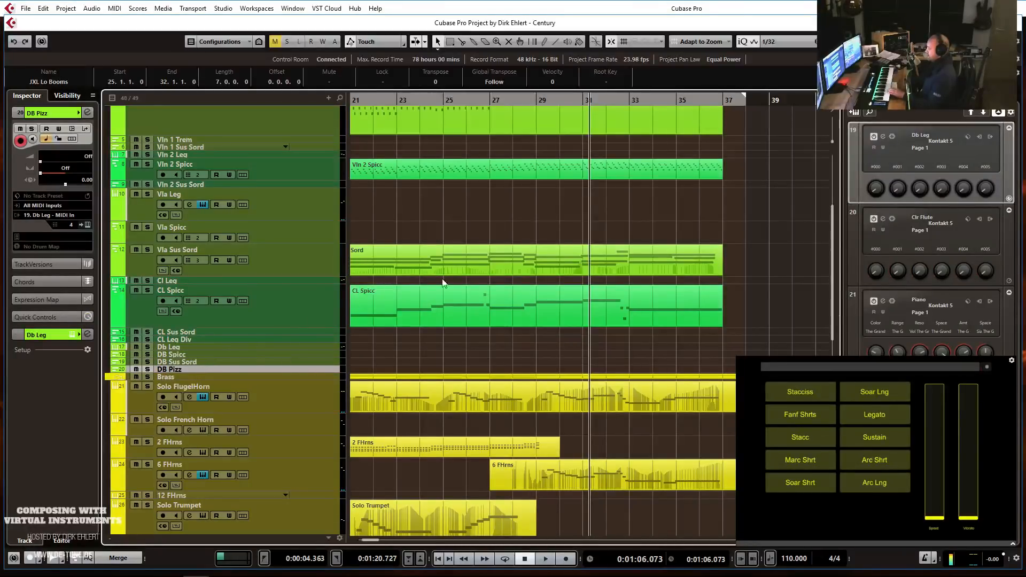
Compare the Db Leg and DB Pizz tracks, and record a pizzicato double-bass line on DB Pizz from bar 19 to about bar 29.
scroll(586, 236, down, 3)
scroll(587, 235, left, 3)
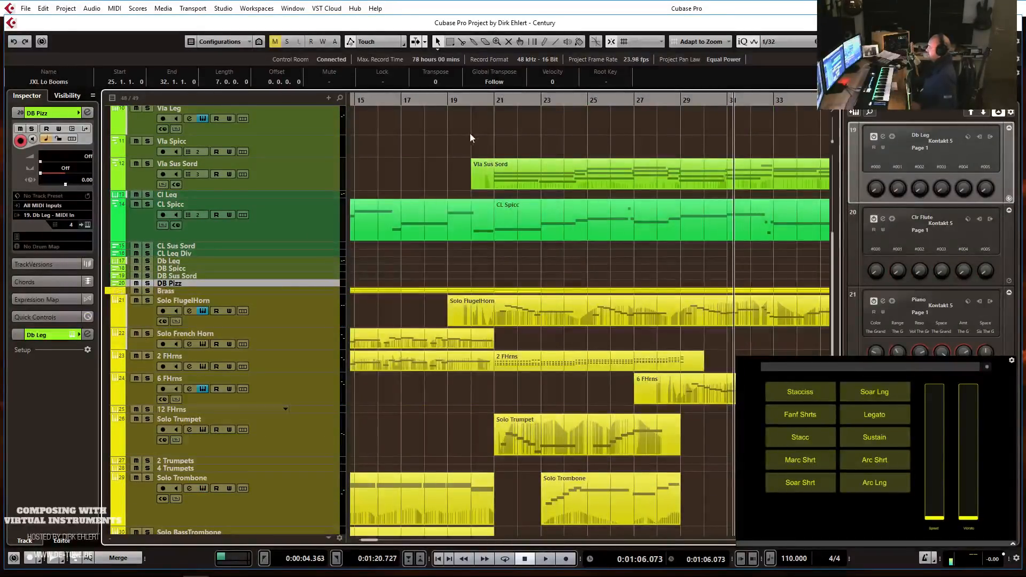
click(450, 103)
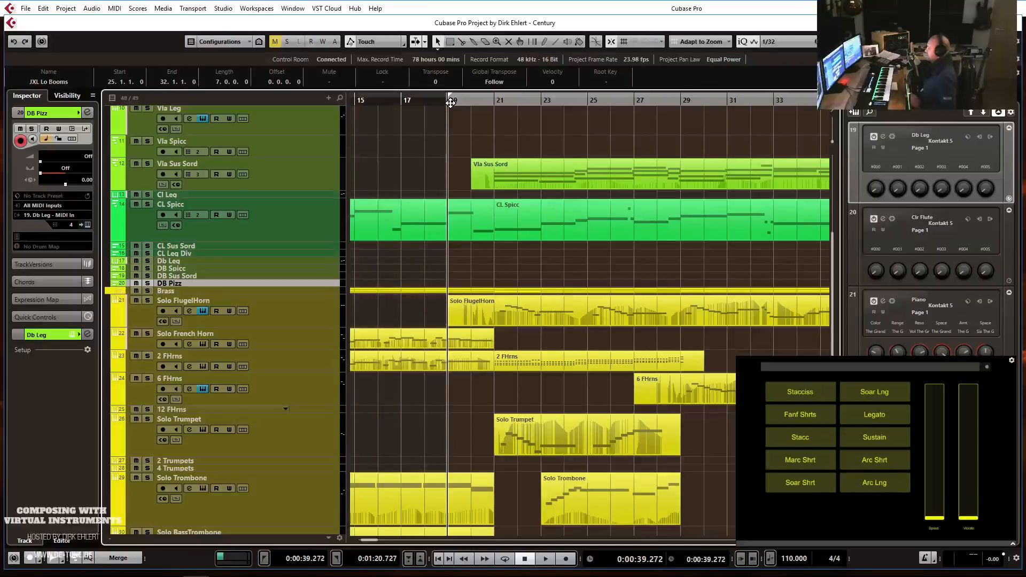
scroll(531, 215, up, 3)
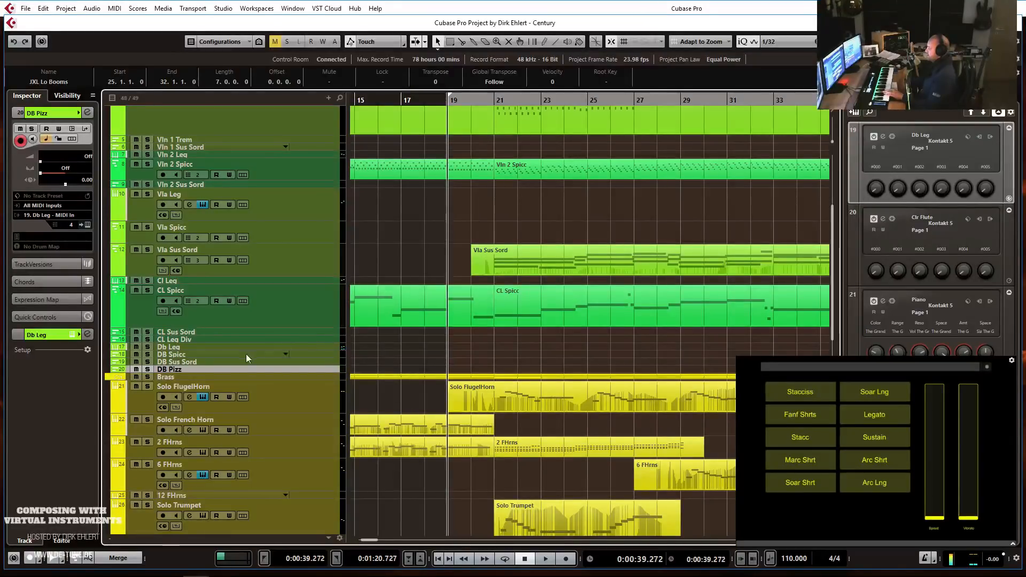
click(184, 347)
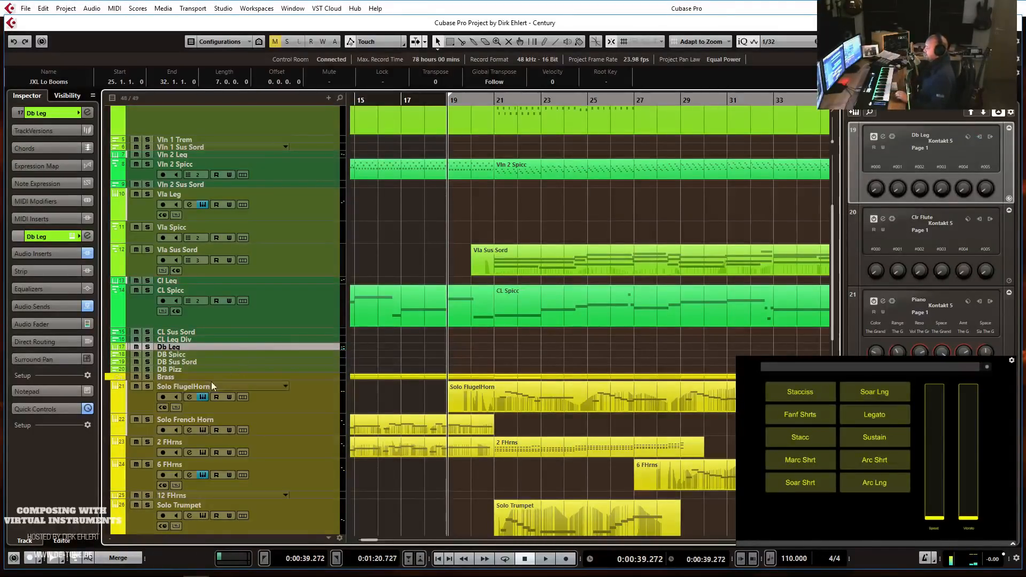
click(183, 370)
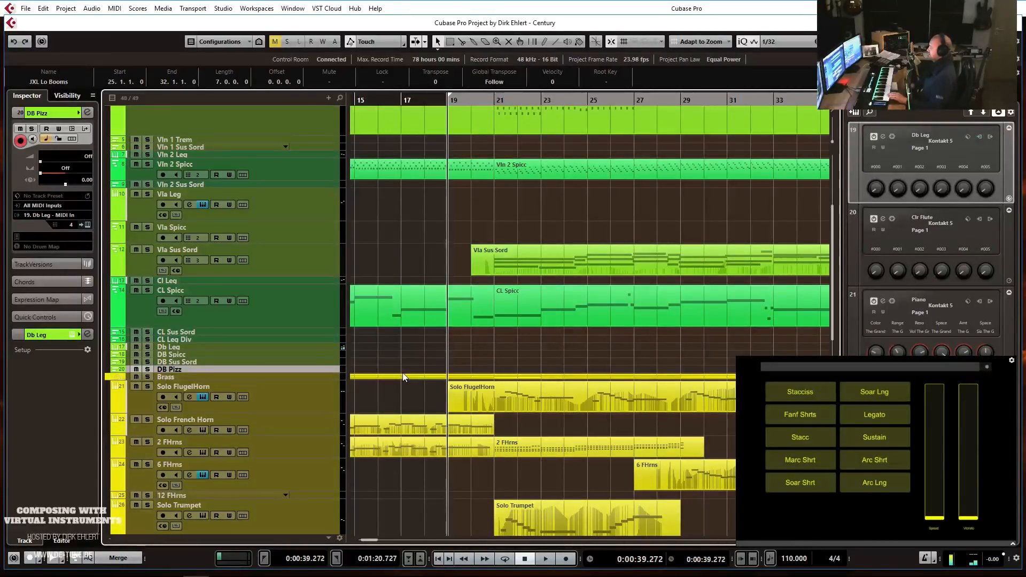
key(KP_Multiply)
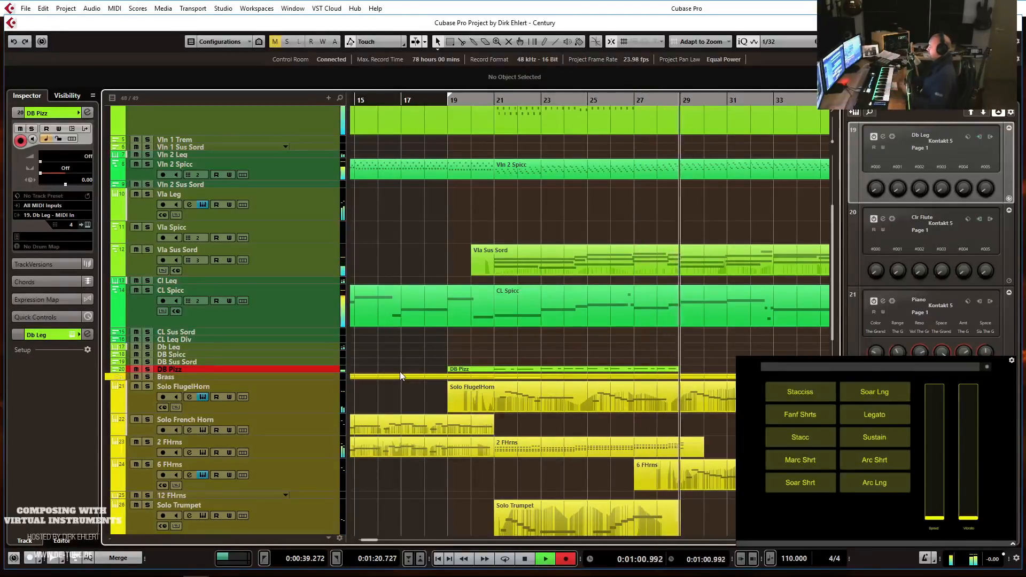
key(space)
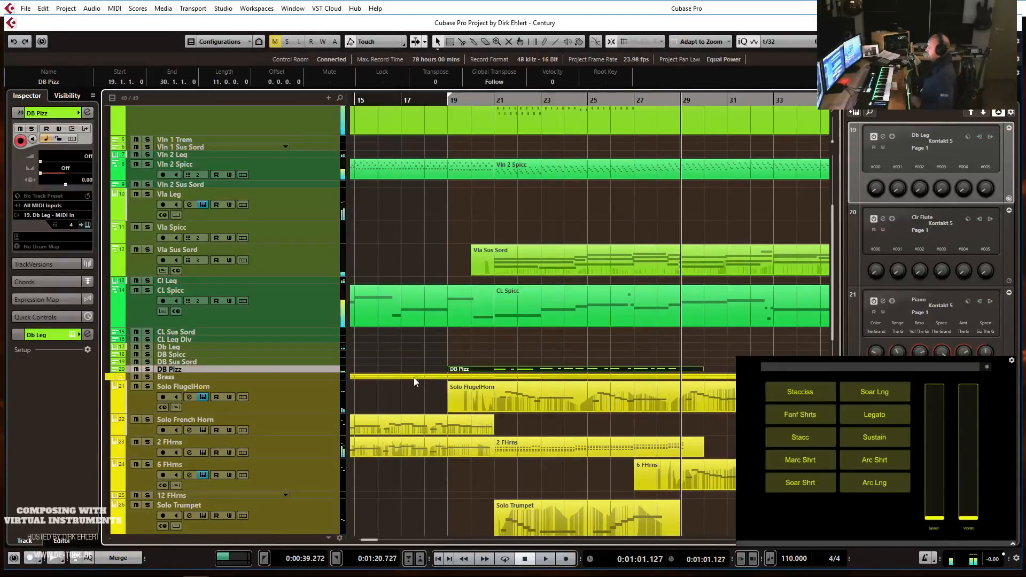
Set the quantize value to 1/8 and quantize the notes of the new DB Pizz part.
click(193, 348)
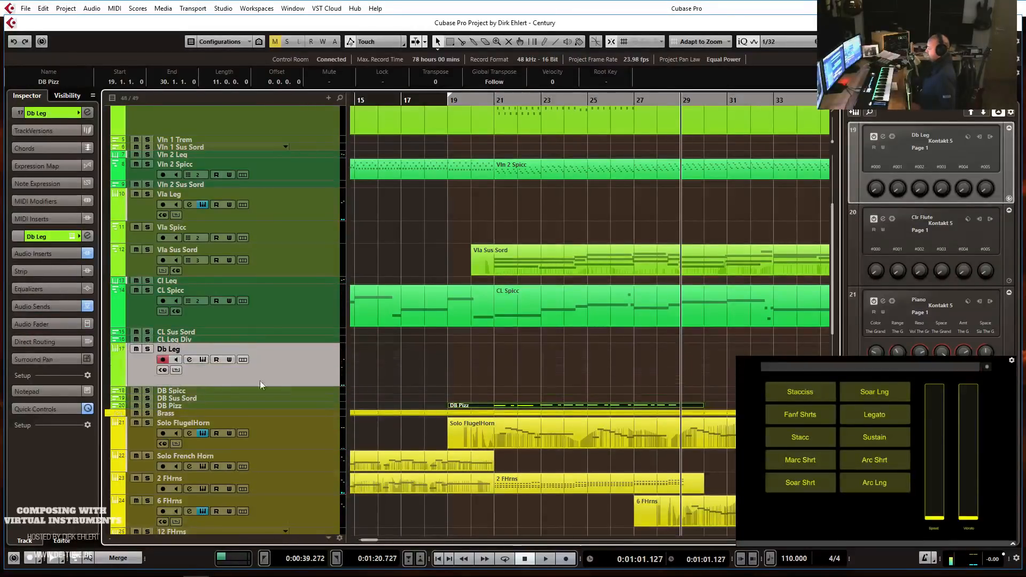
click(201, 406)
double_click(525, 431)
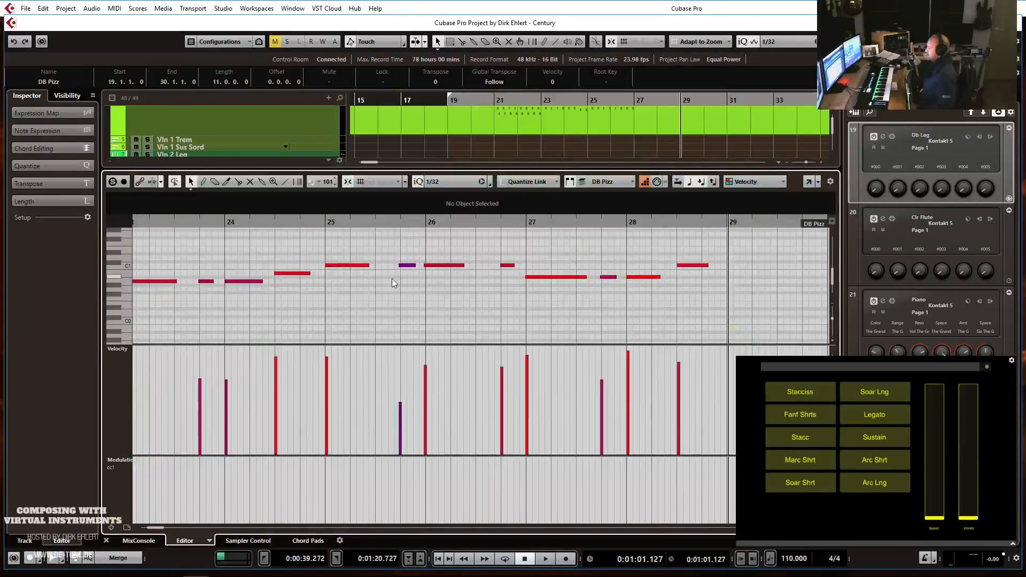
click(453, 182)
click(455, 228)
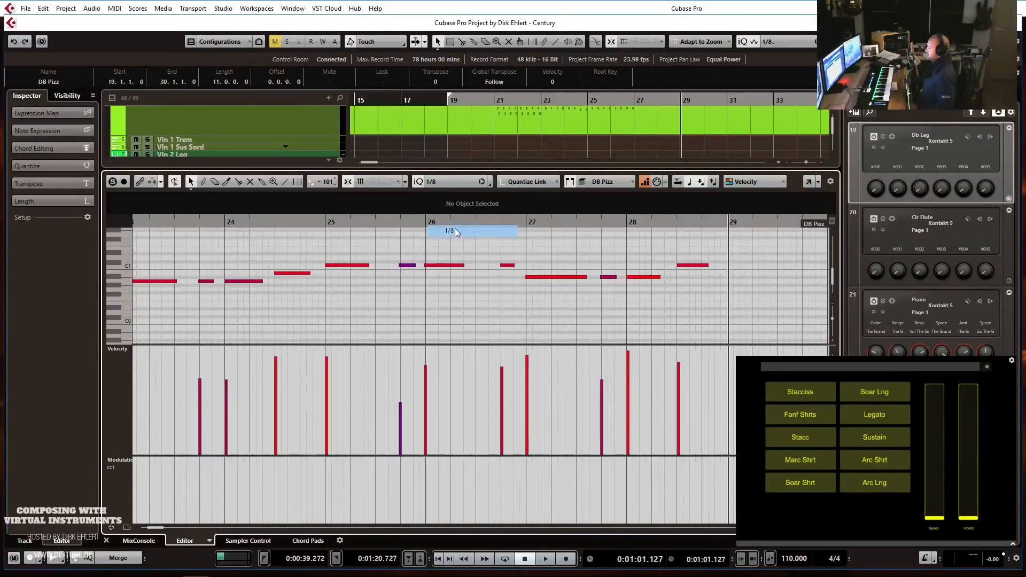
key(q)
key(Return)
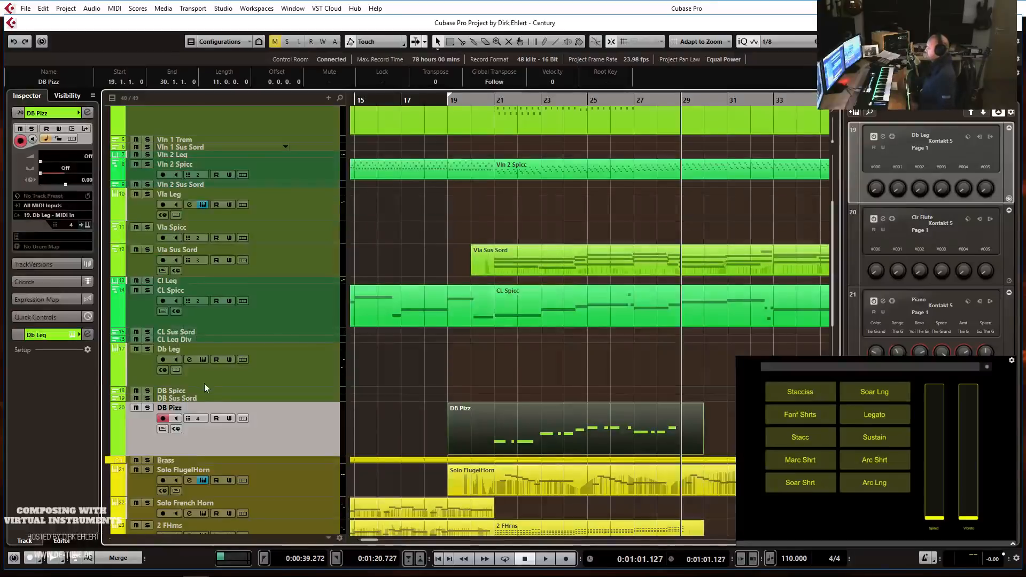
Try a legato double-bass take on the Db Leg track from bar 27 to just past bar 33 and delete it.
click(236, 377)
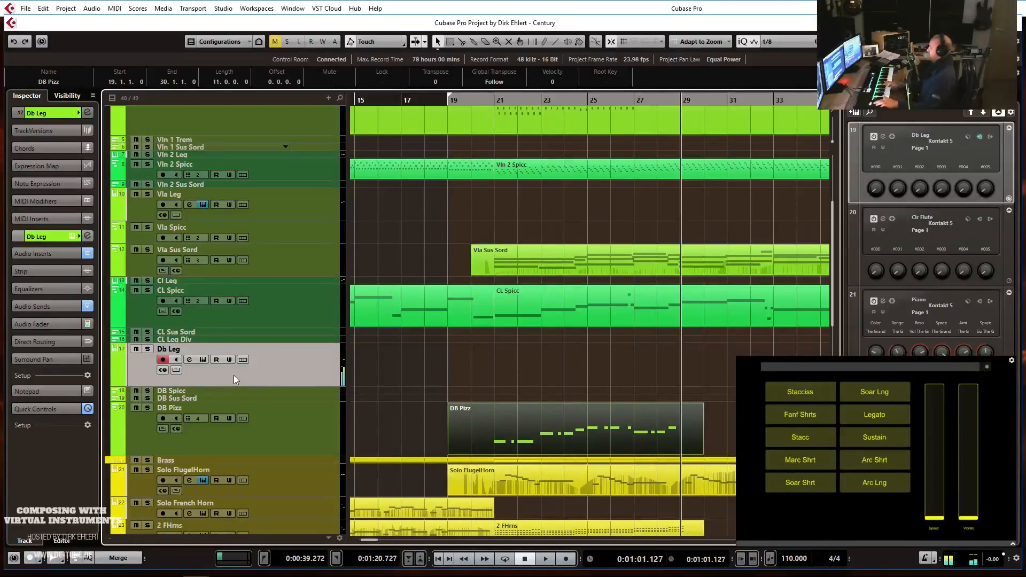
click(632, 101)
key(KP_Multiply)
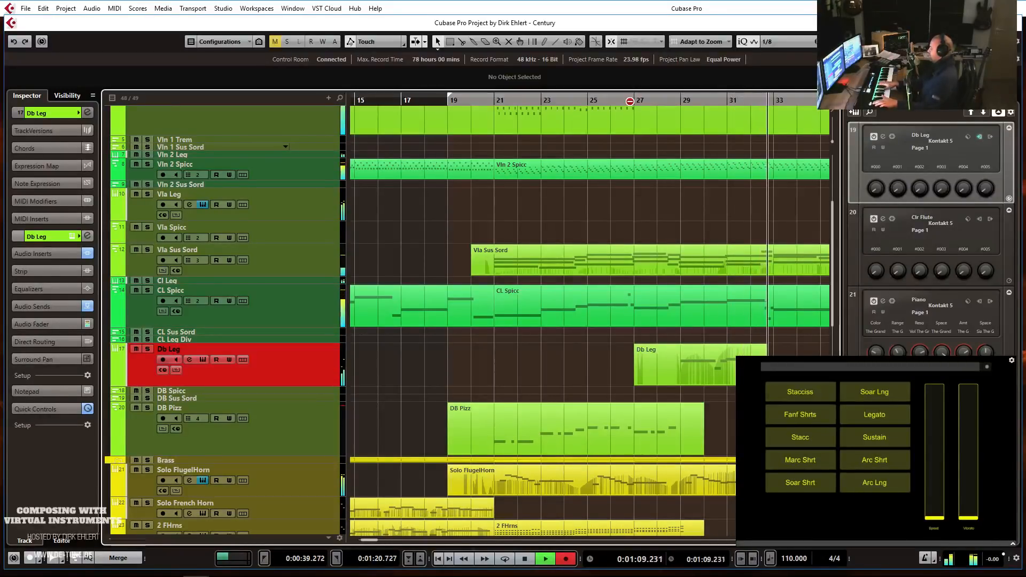
key(space)
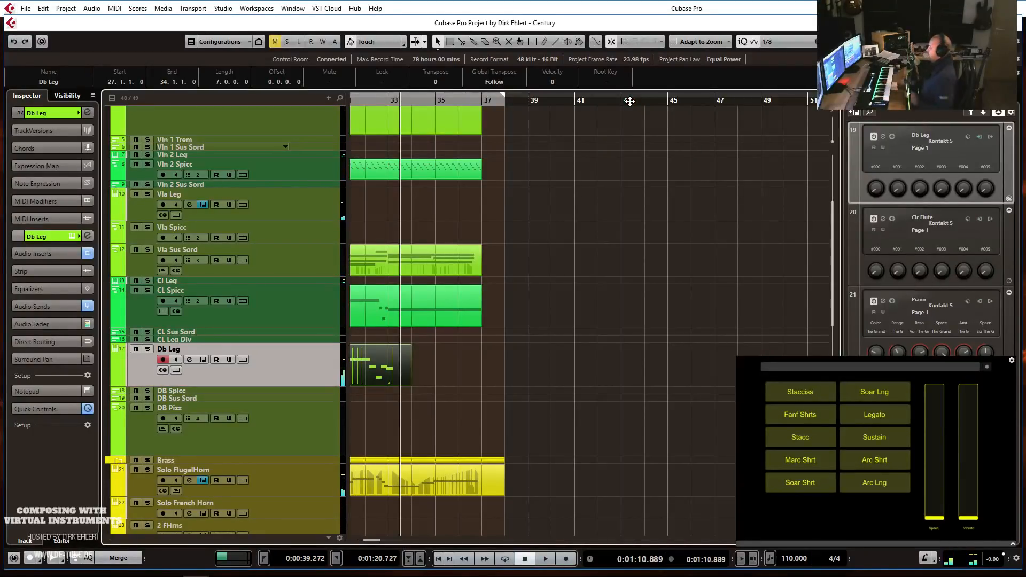
scroll(667, 255, left, 3)
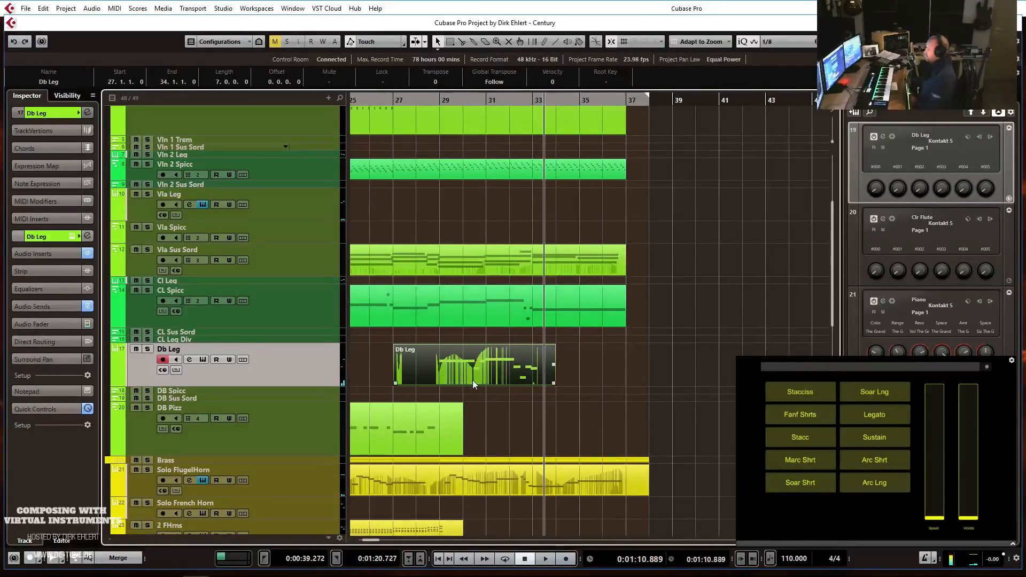
key(Delete)
Record a legato double-bass line on the Db Leg track from bar 27 to about bar 37.
click(393, 101)
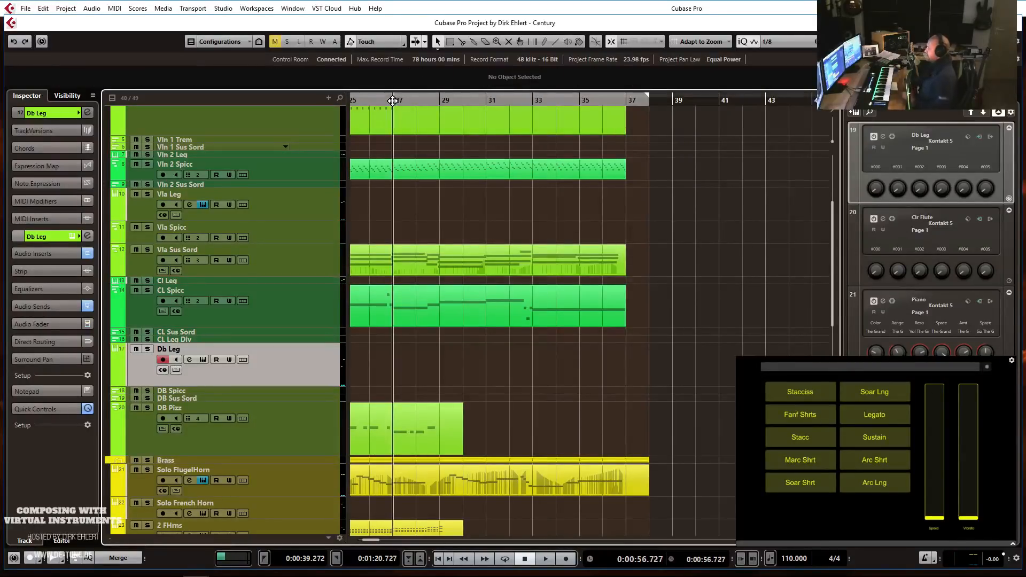
key(KP_Multiply)
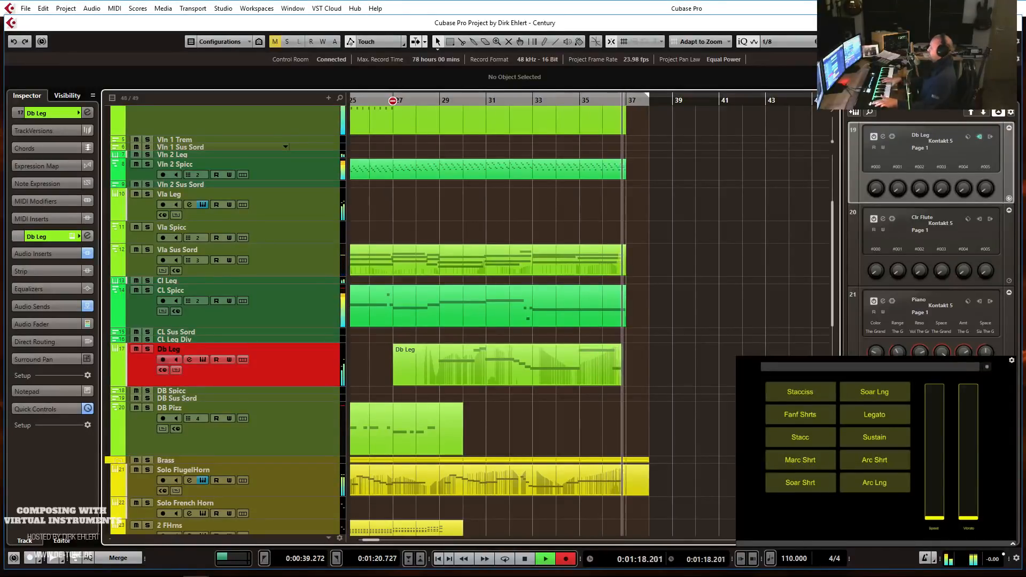
key(space)
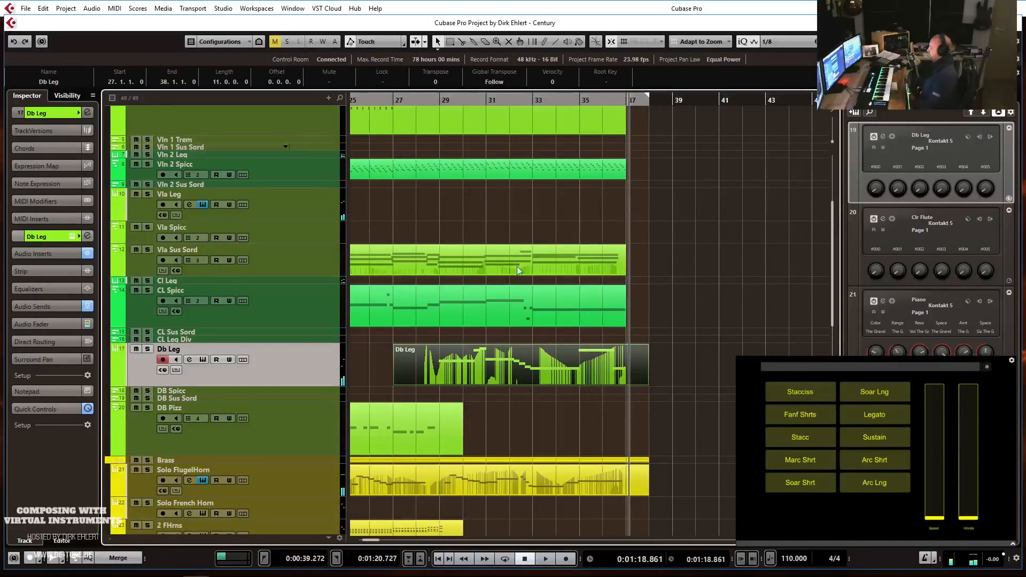
Solo the Strings folder and play it from bar 27 to about bar 34 to check the Db Leg line.
scroll(470, 215, up, 3)
scroll(277, 182, up, 2)
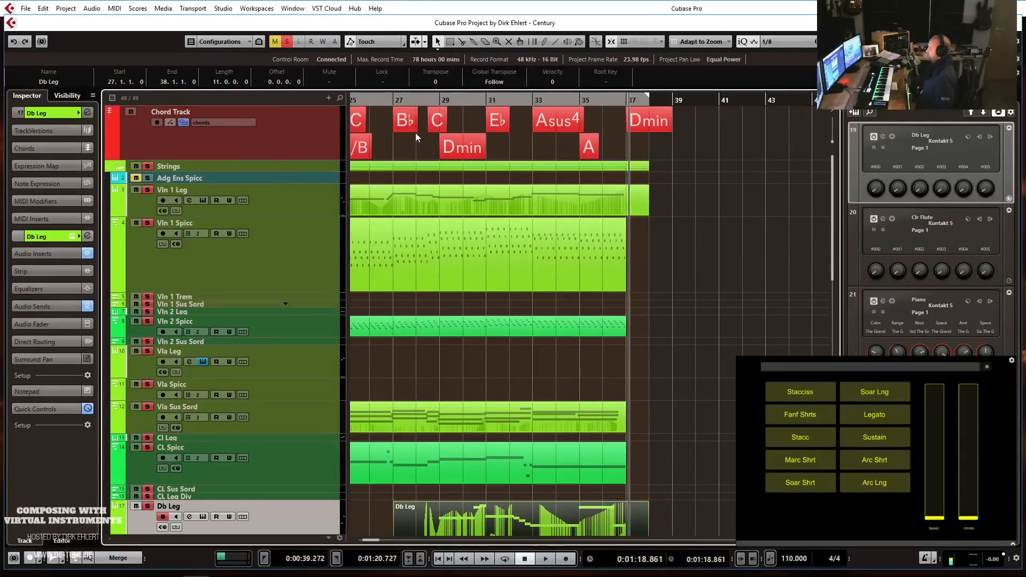
double_click(393, 96)
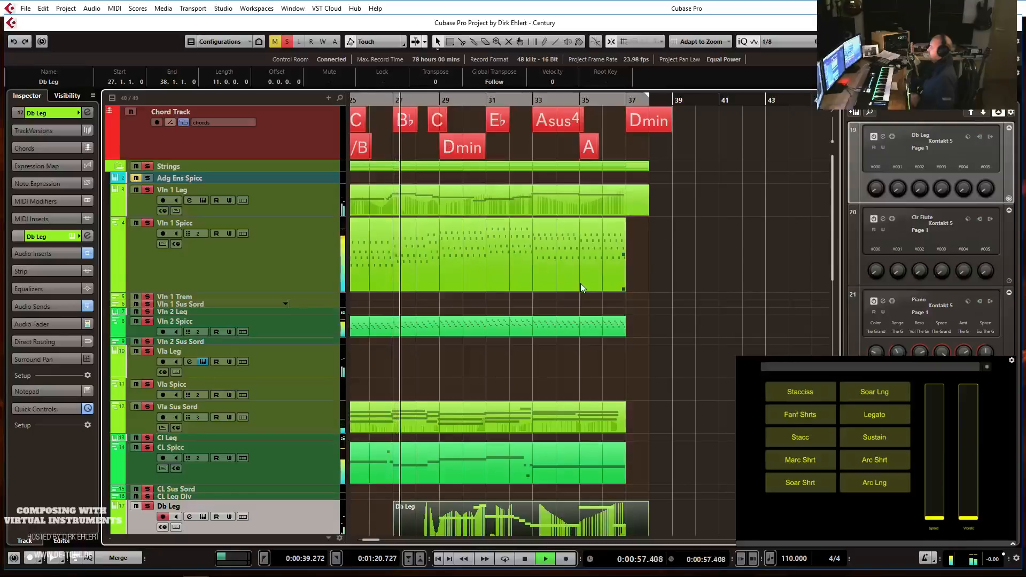
scroll(580, 283, down, 3)
scroll(580, 283, down, 2)
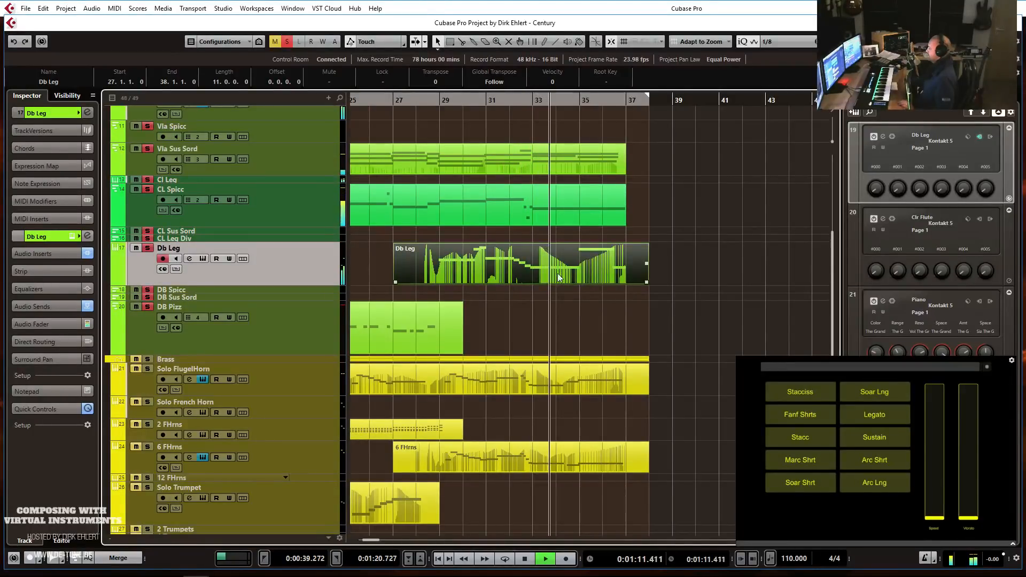
key(space)
Open the CL Spicc part for note editing and play its transition from bar 32 into bar 33.
double_click(508, 206)
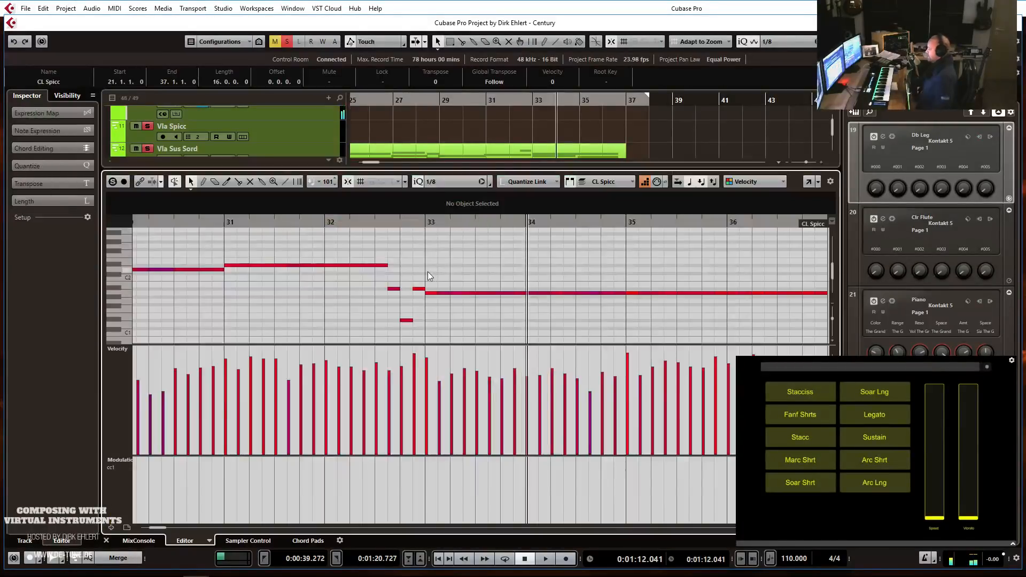
key(h)
click(349, 225)
key(space)
key(space)
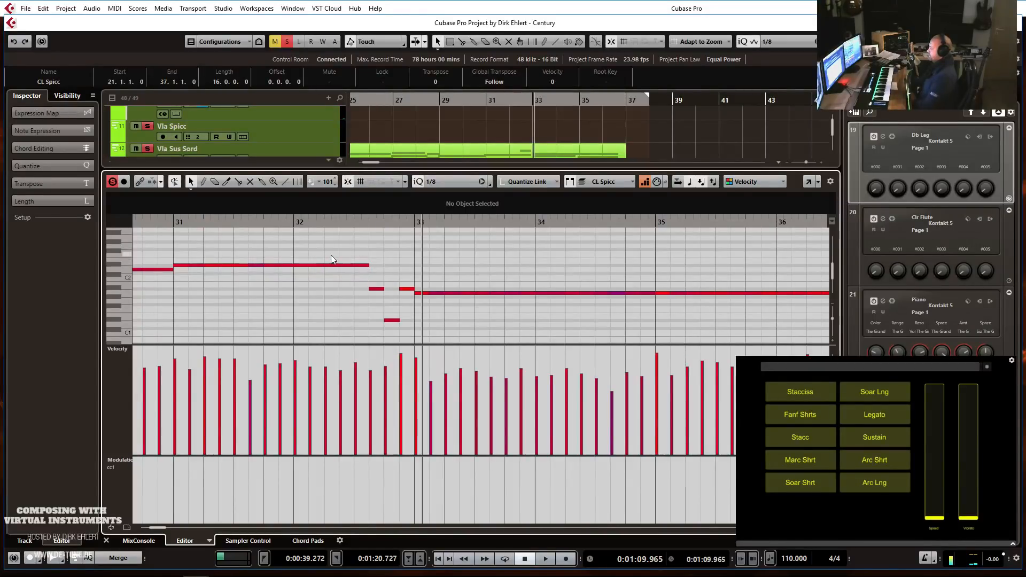
Rework the CL Spicc notes in bar 32 into a stepwise descent that ends on A#1 before bar 33.
key(Down)
drag(347, 271, 391, 332)
key(Down)
key(Down)
key(Up)
key(Up)
key(Up)
key(Up)
key(Up)
key(Up)
key(Up)
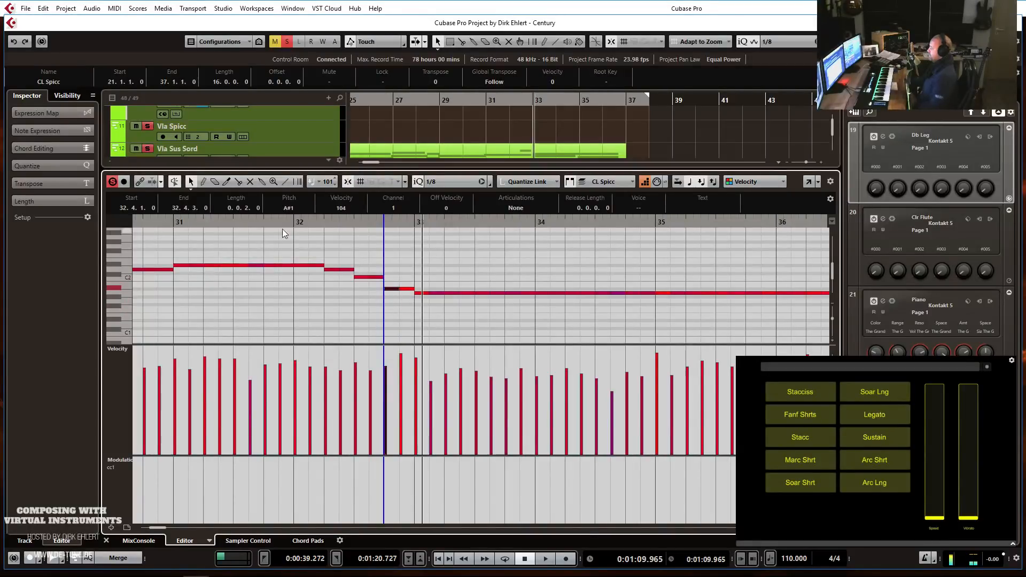
Play the revised CL Spicc run from bar 31 to just past bar 33.
click(174, 219)
key(space)
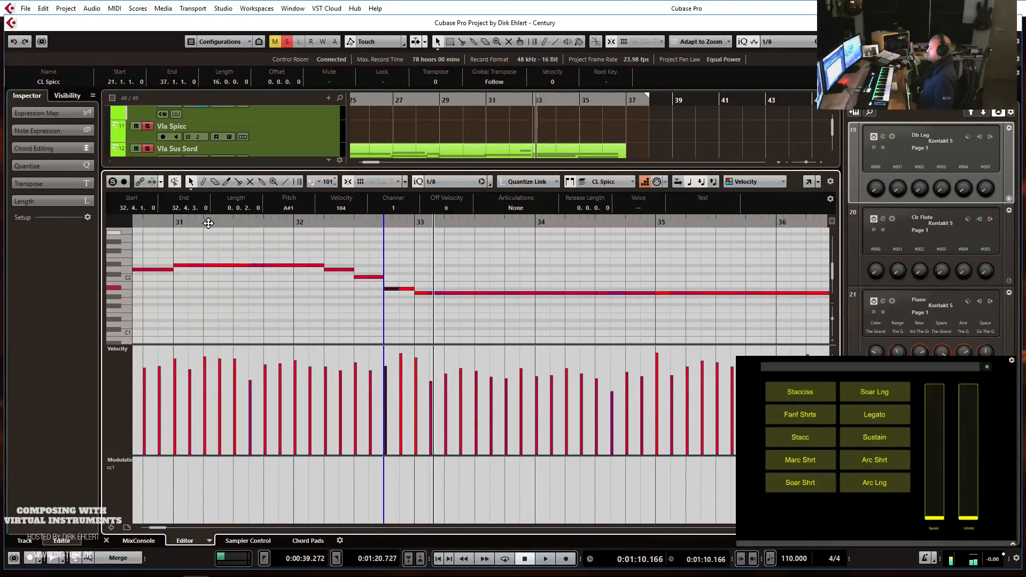
click(176, 220)
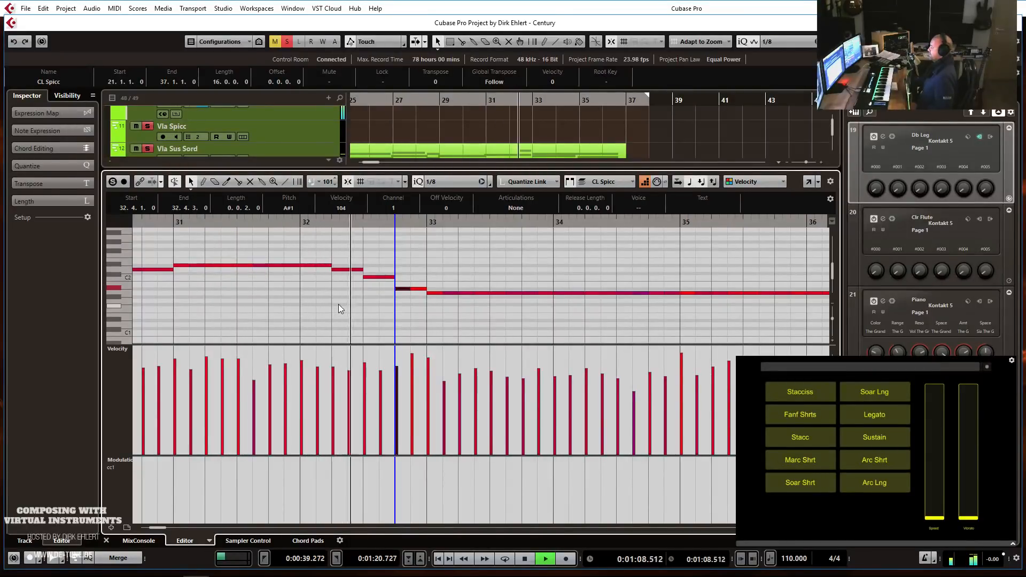
key(space)
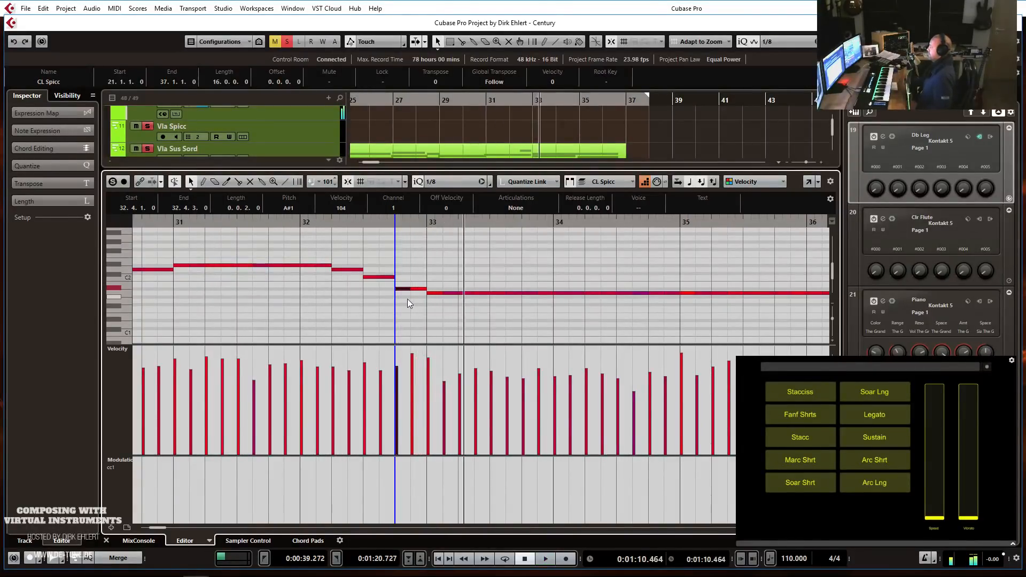
Switch to the Db Leg part for note editing and shift all its notes slightly later to align with the bar lines.
key(Return)
click(503, 286)
key(Return)
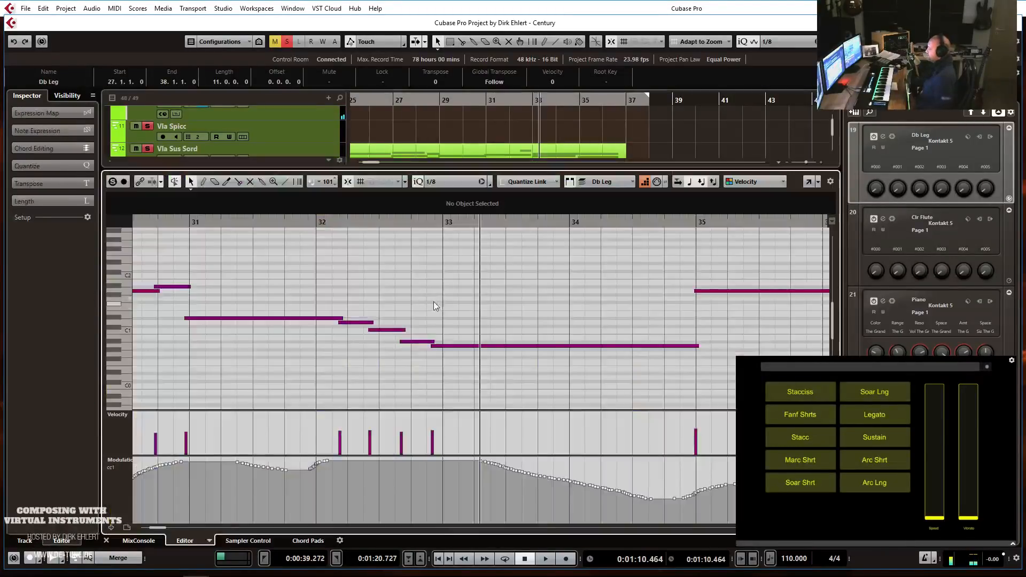
drag(355, 298, 393, 275)
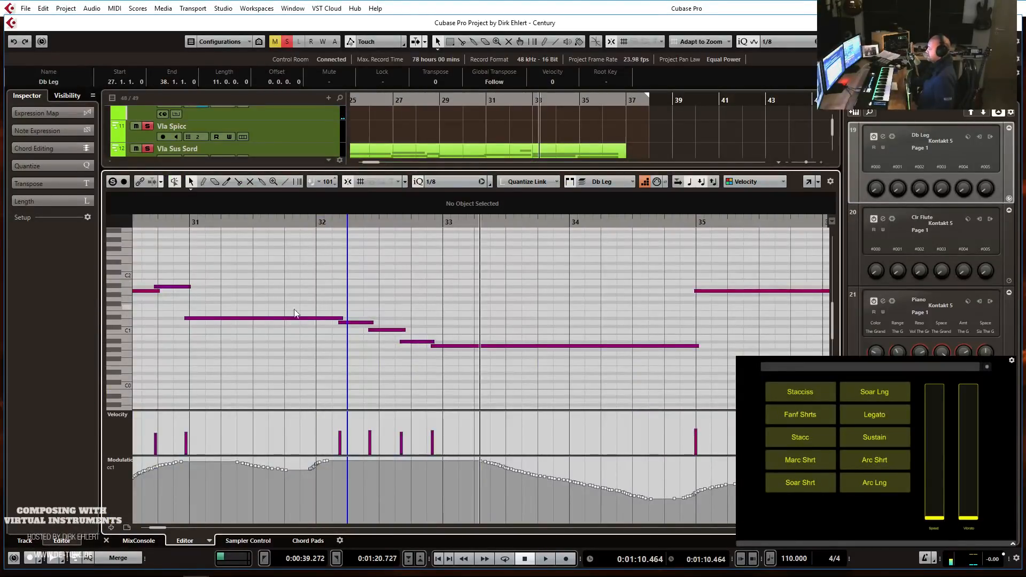
key(ctrl+a)
click(227, 320)
drag(226, 319, 229, 320)
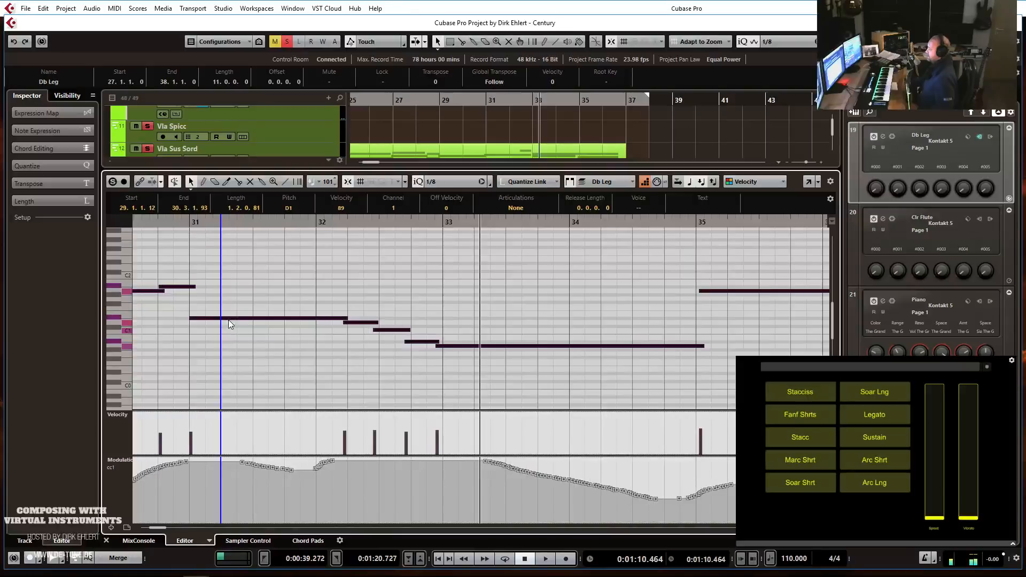
Quantize all Db Leg notes at 1/8 in two passes while playing the line from just before bar 29 to nearly bar 37.
scroll(230, 319, left, 3)
click(321, 224)
key(space)
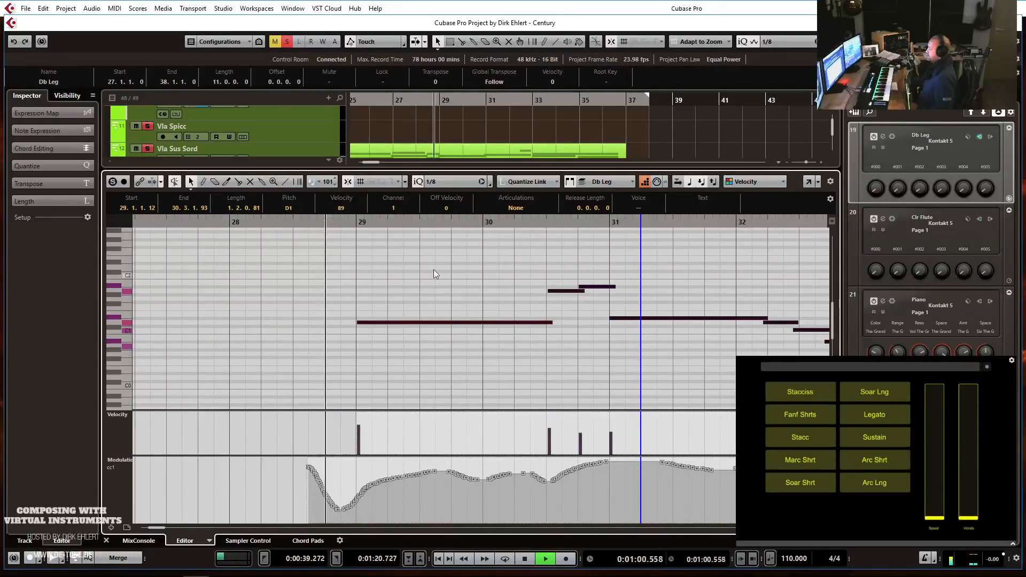
key(q)
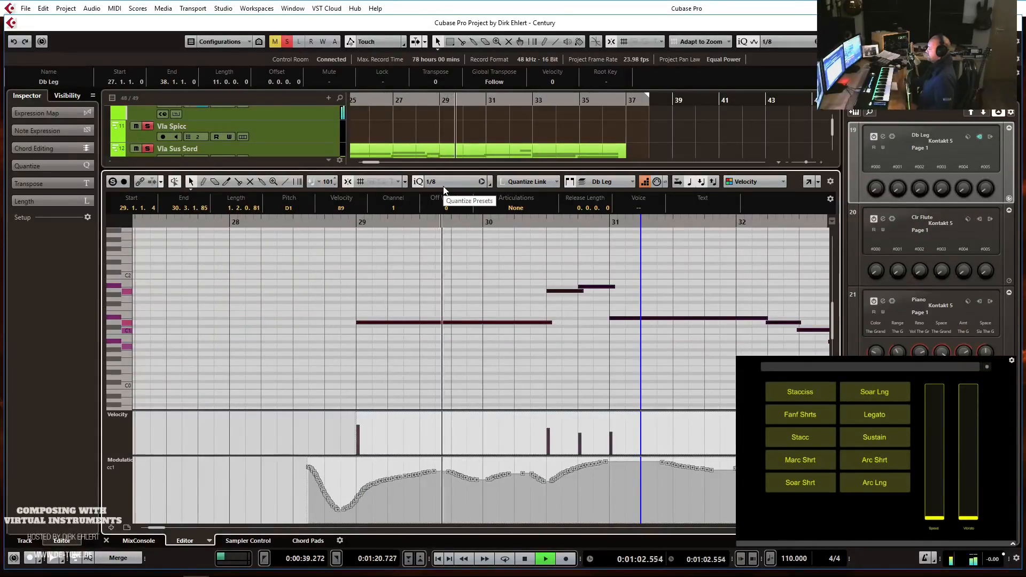
key(q)
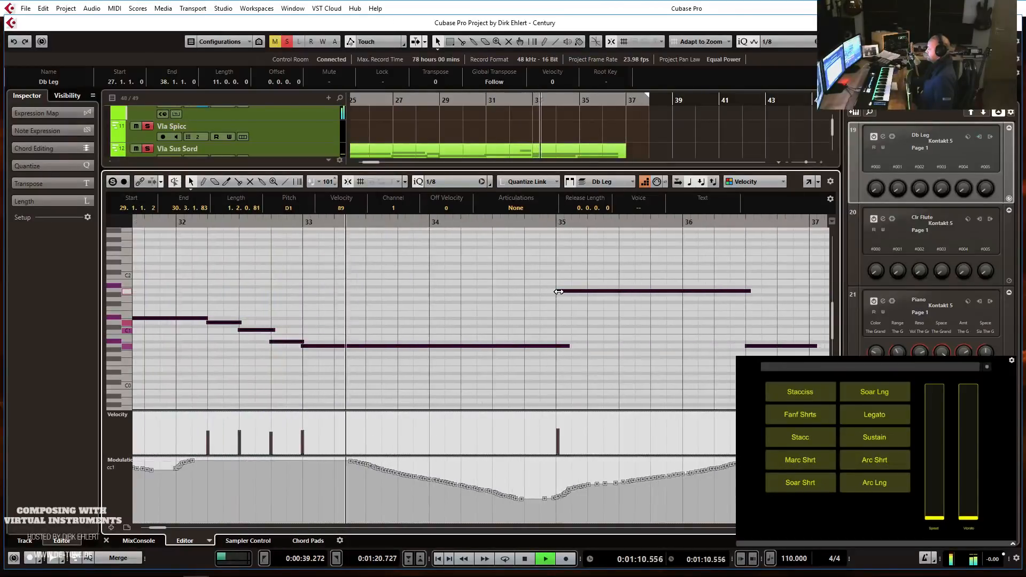
click(600, 323)
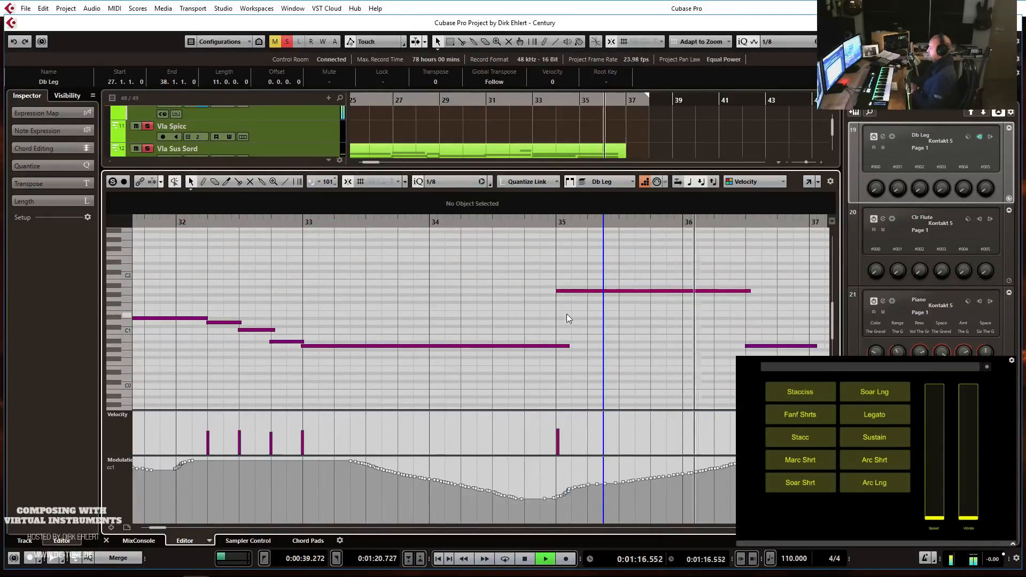
key(space)
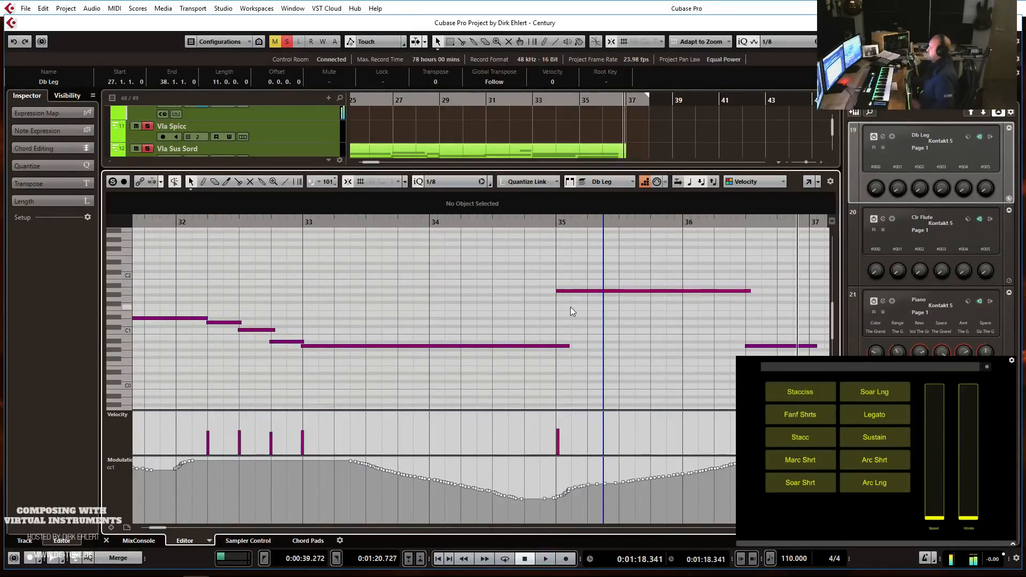
Shorten the last Db Leg note slightly and trim the part so it ends at bar 37.
drag(815, 347, 807, 348)
scroll(789, 333, right, 3)
drag(721, 229, 605, 230)
key(Return)
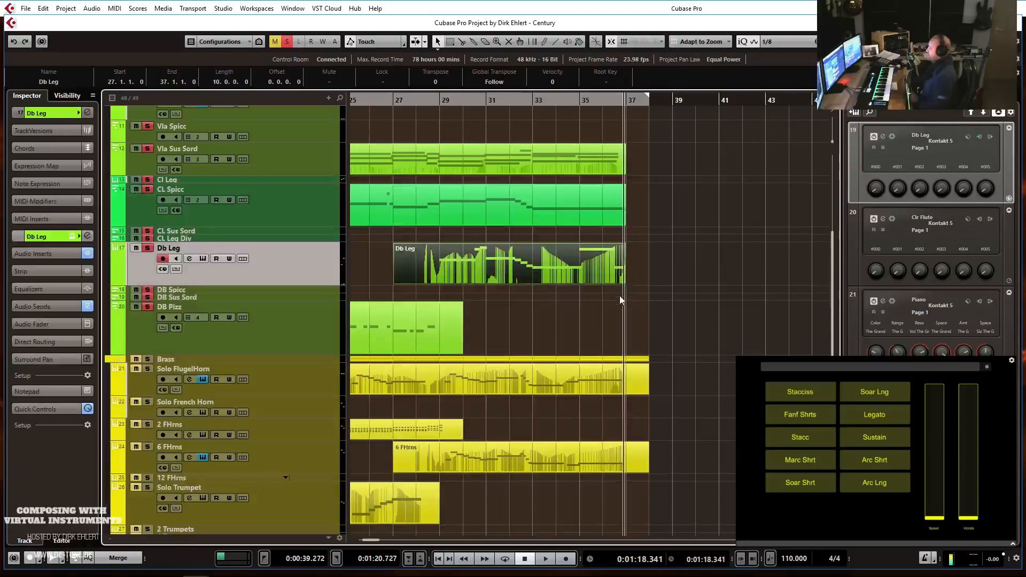
Clear all solos and play the full arrangement from bar 3.
key(g)
key(g)
key(g)
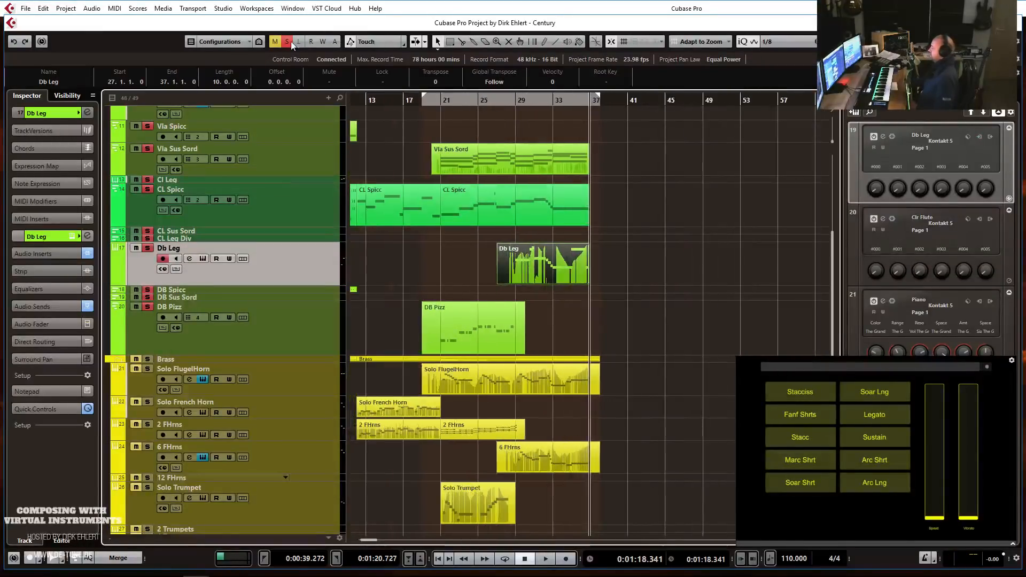
click(287, 42)
key(g)
key(g)
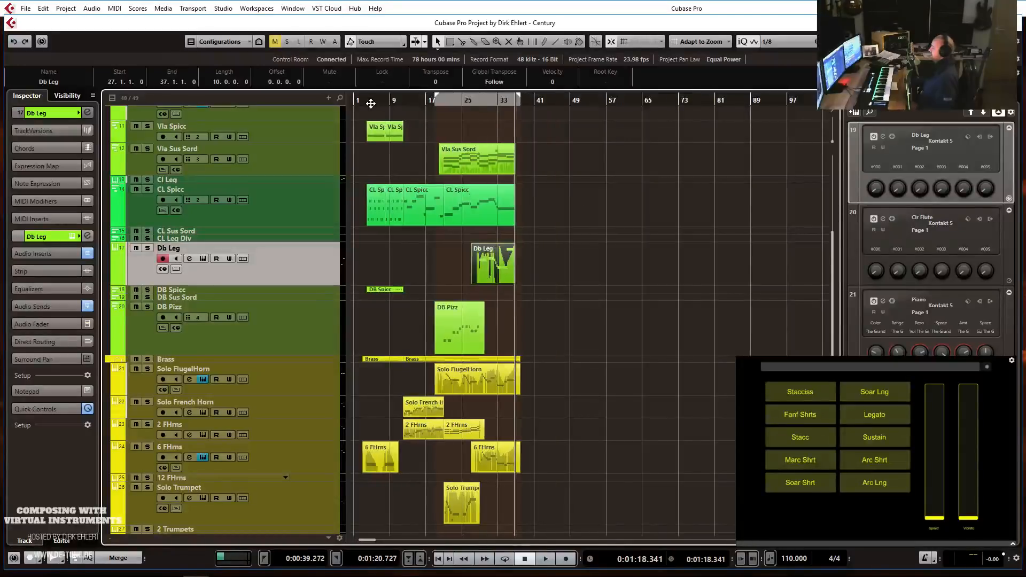
drag(370, 104, 367, 104)
key(space)
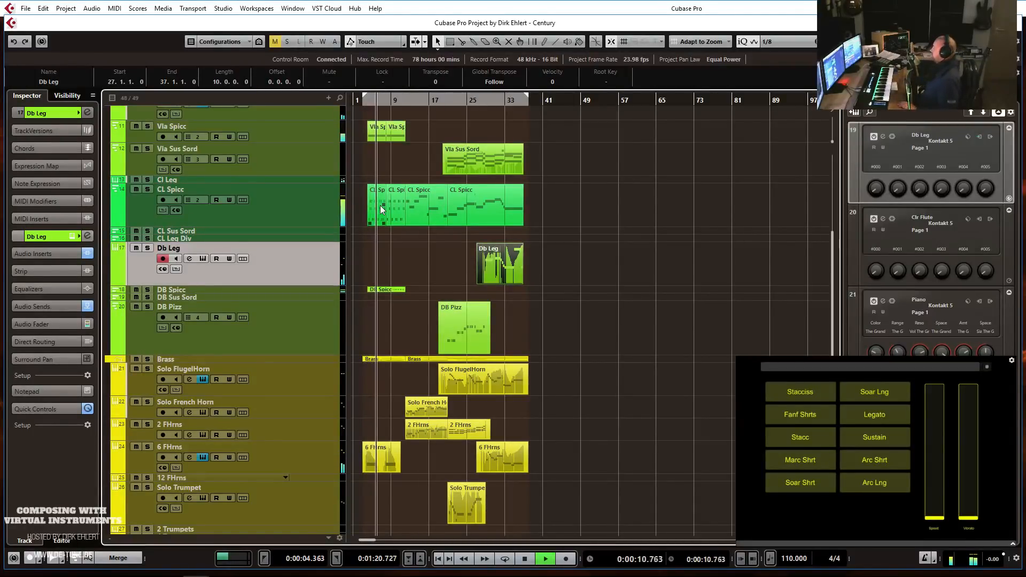
Reduce the heights of the enlarged string tracks, including Db Leg, DB Pizz, CL Spicc, Vln 1 Spicc and Vln 1 Leg.
drag(277, 285, 283, 252)
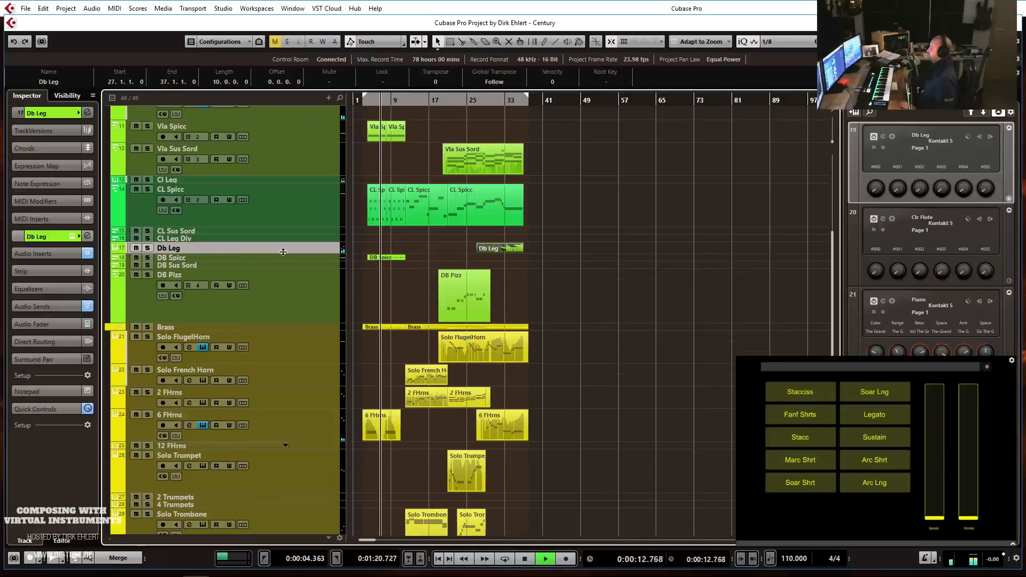
drag(260, 320, 273, 280)
drag(290, 175, 287, 154)
drag(278, 204, 289, 175)
scroll(545, 187, up, 4)
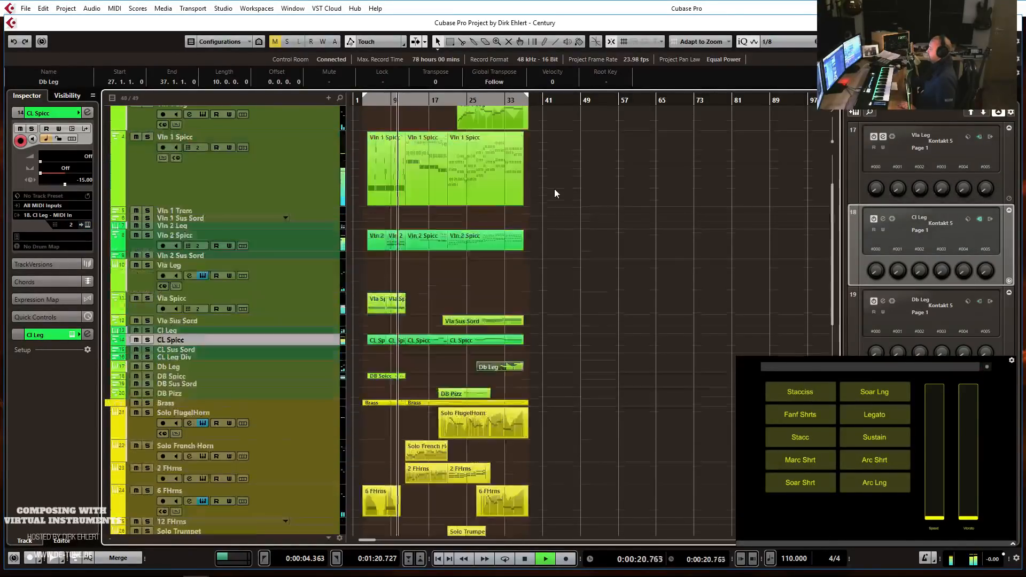
click(191, 173)
drag(191, 173, 203, 139)
scroll(499, 198, up, 3)
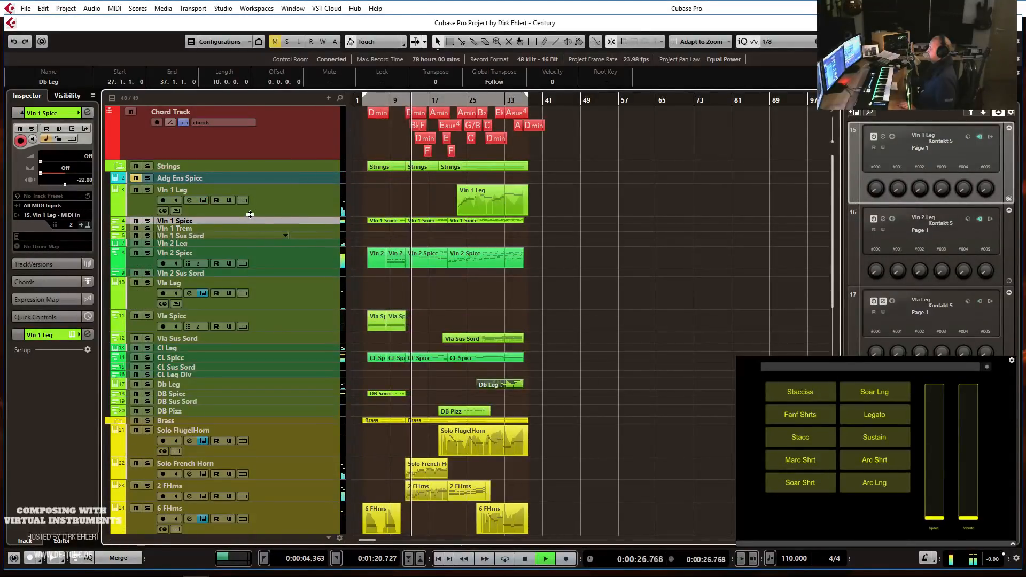
click(281, 215)
drag(281, 215, 282, 188)
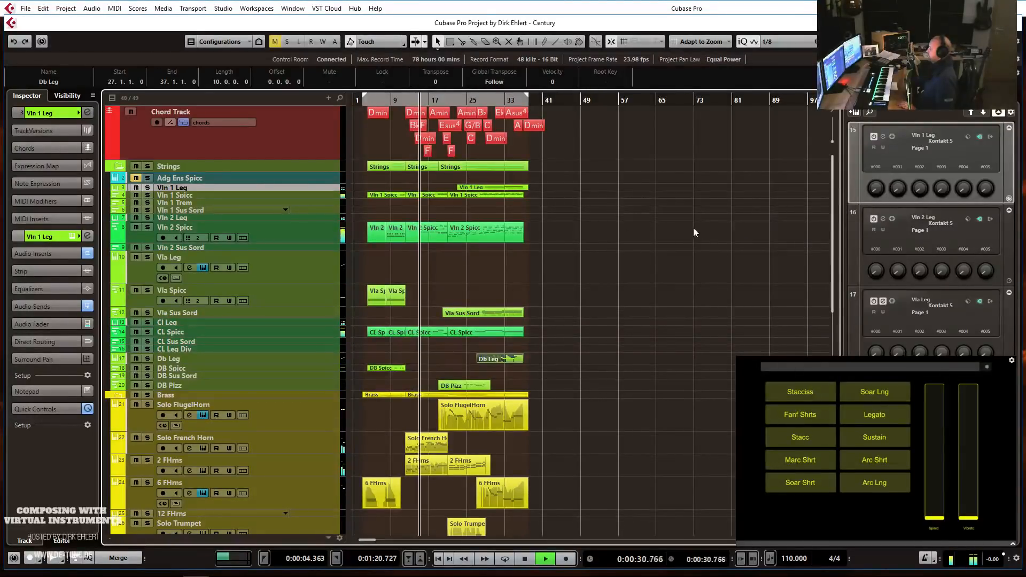
Reduce the height of the Solo Trumpet track to a single row.
scroll(683, 225, down, 6)
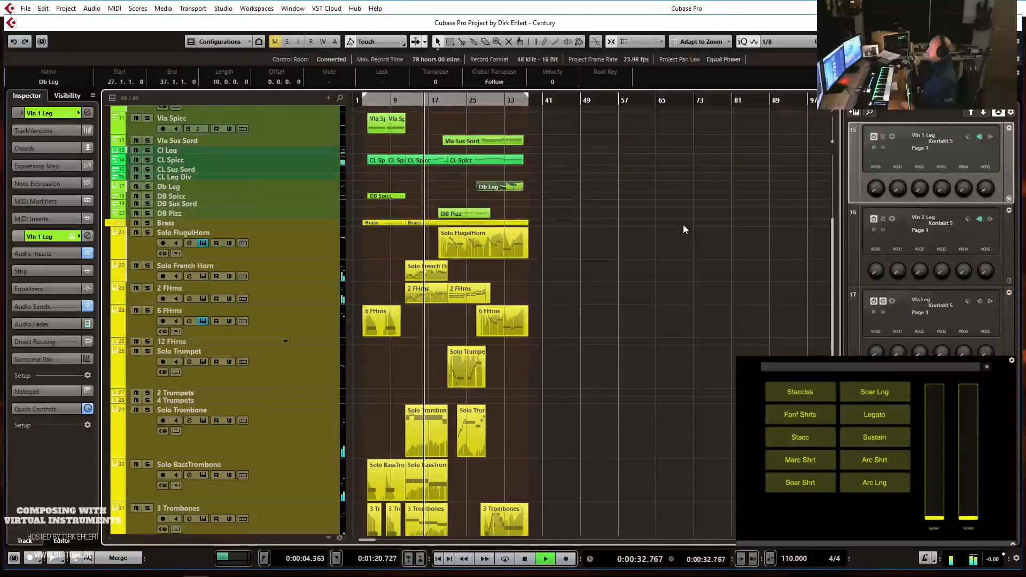
scroll(683, 224, down, 6)
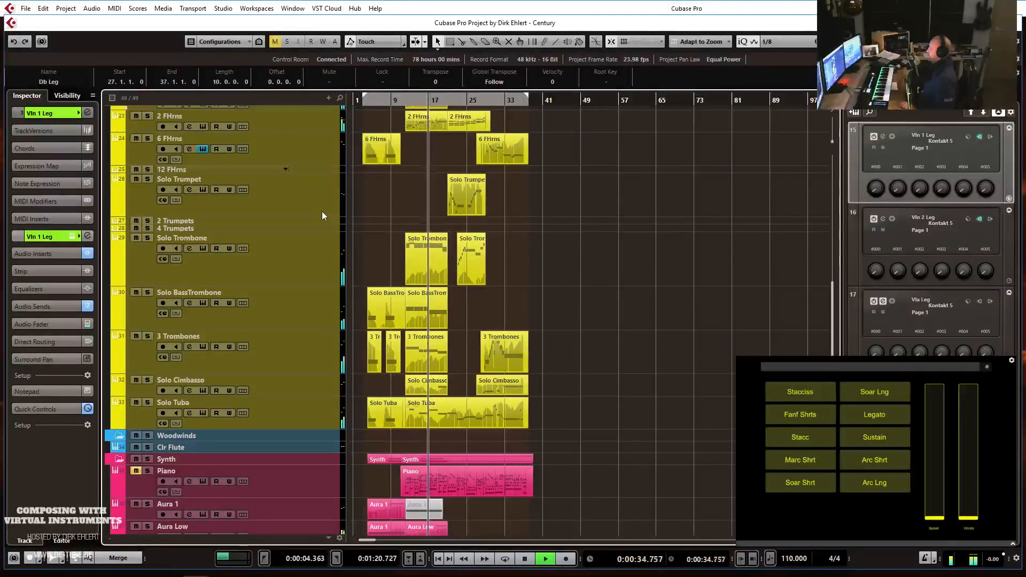
click(320, 215)
drag(321, 215, 325, 182)
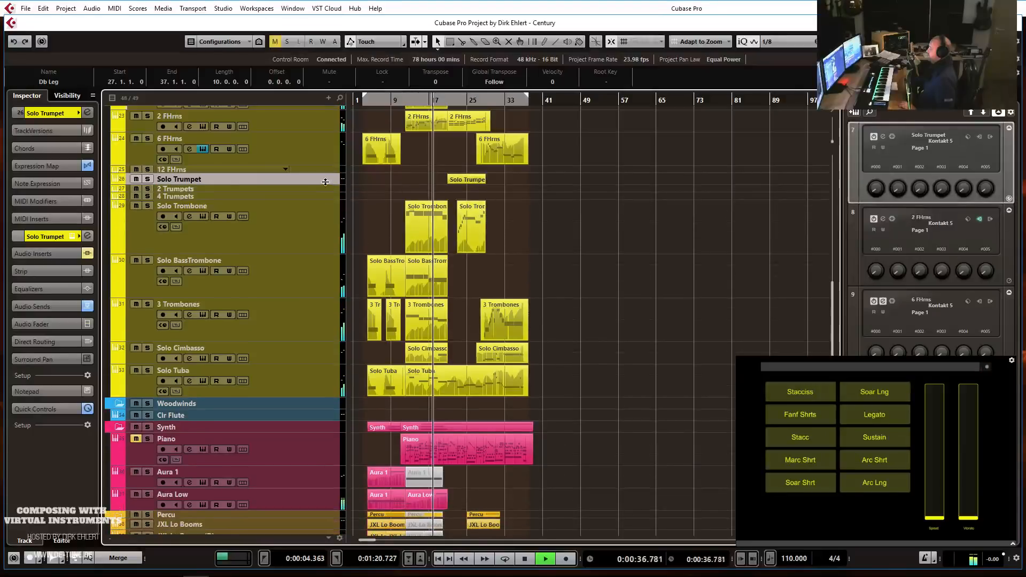
Lower the volume of the Solo FlugelHorn track to -2.18 dB during playback.
scroll(591, 224, up, 3)
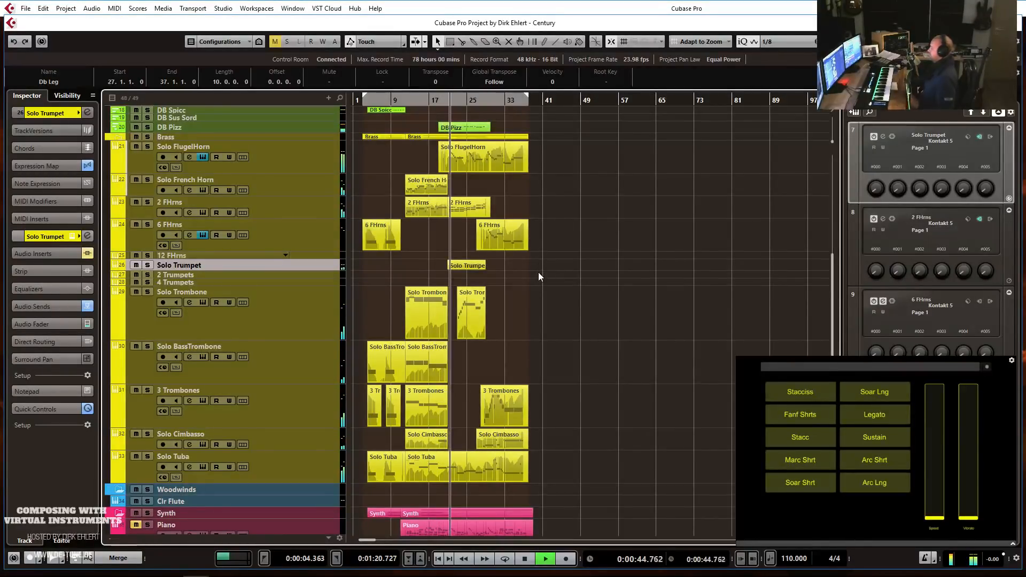
key(h)
key(h)
key(h)
key(h)
key(h)
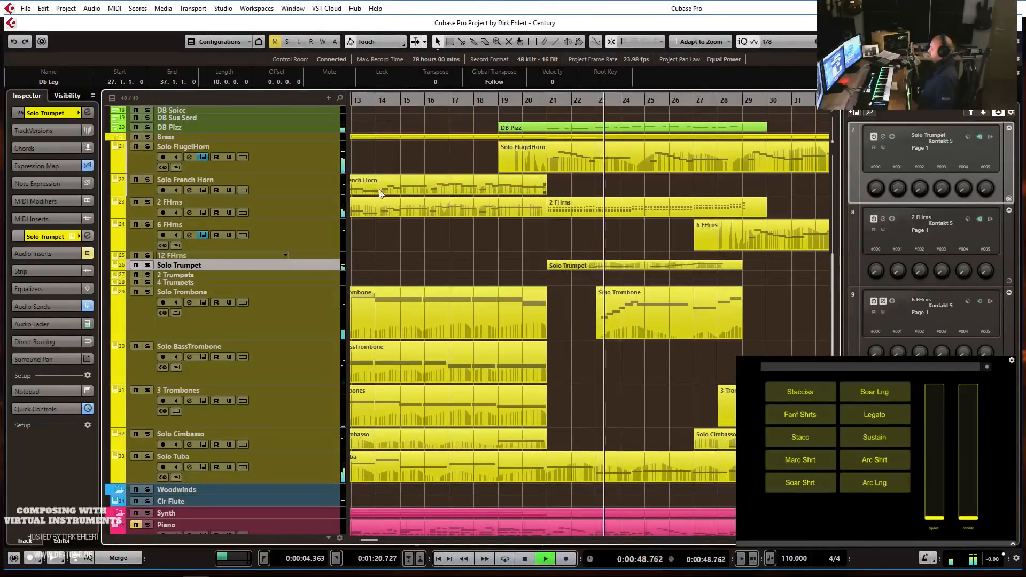
click(295, 157)
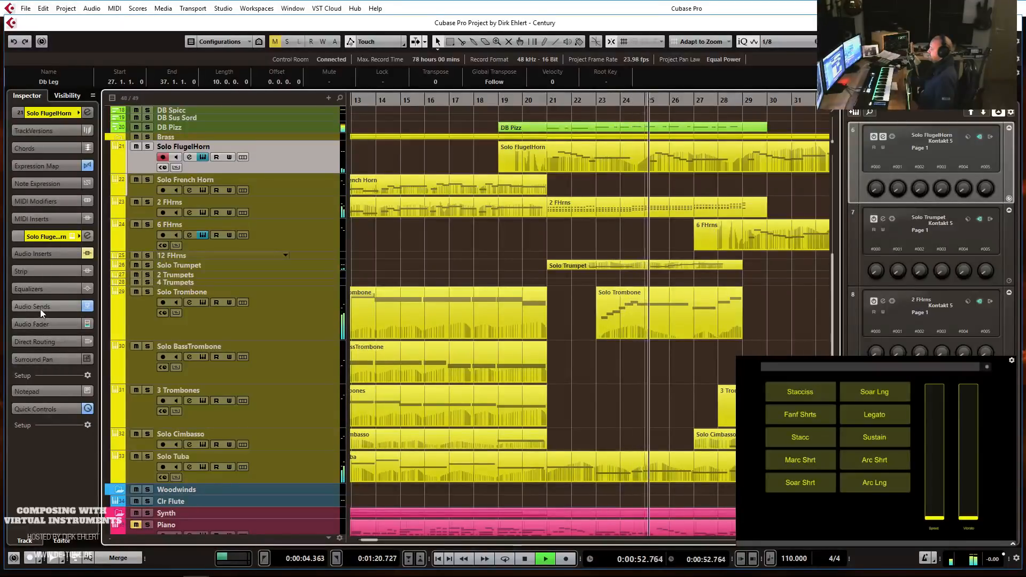
click(39, 323)
drag(36, 398, 33, 413)
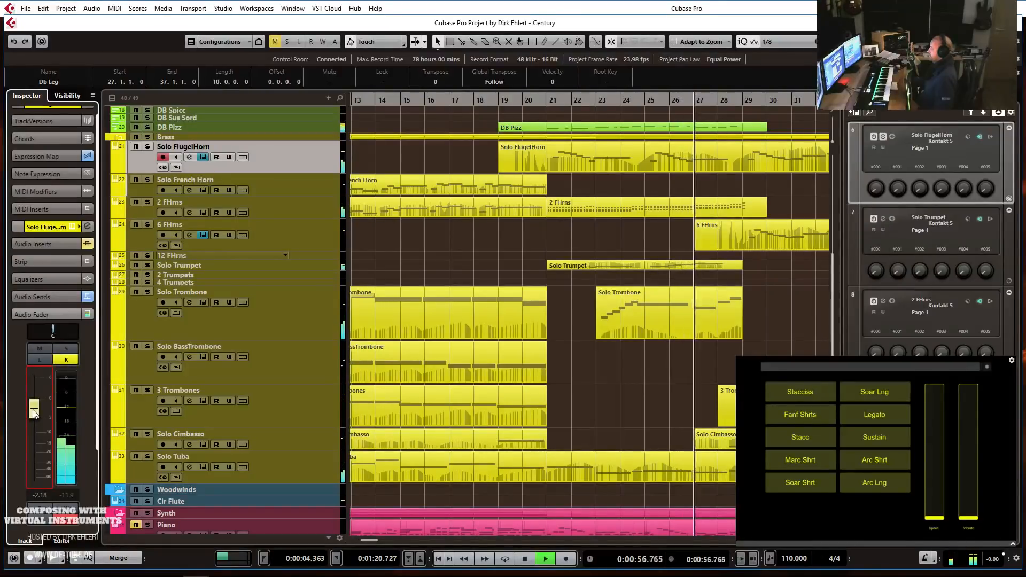
Follow the playback from bar 27 to about bar 33 across the brass, synth and percussion tracks, and clear the event selection.
key(g)
key(g)
key(g)
key(g)
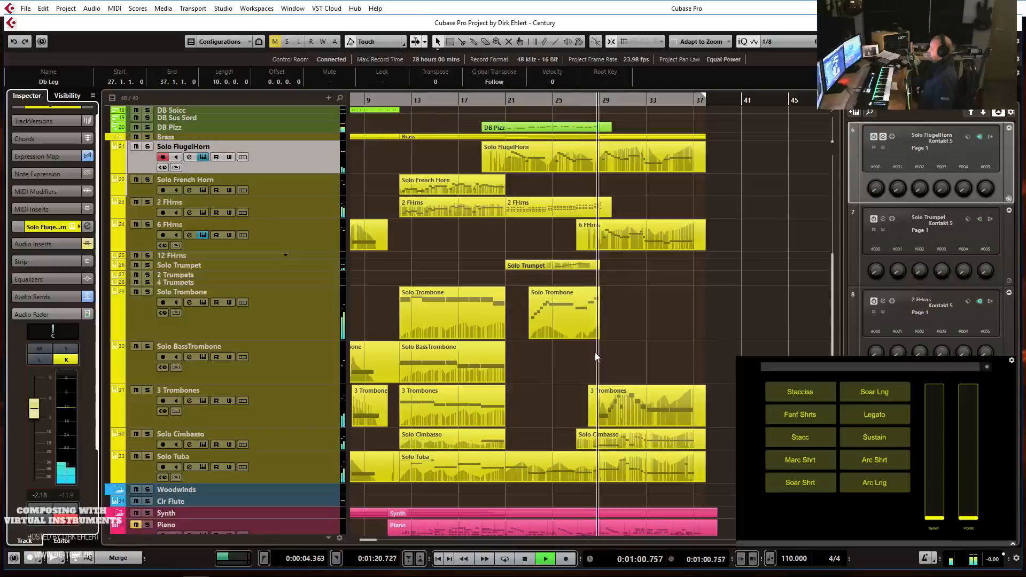
key(h)
key(h)
key(h)
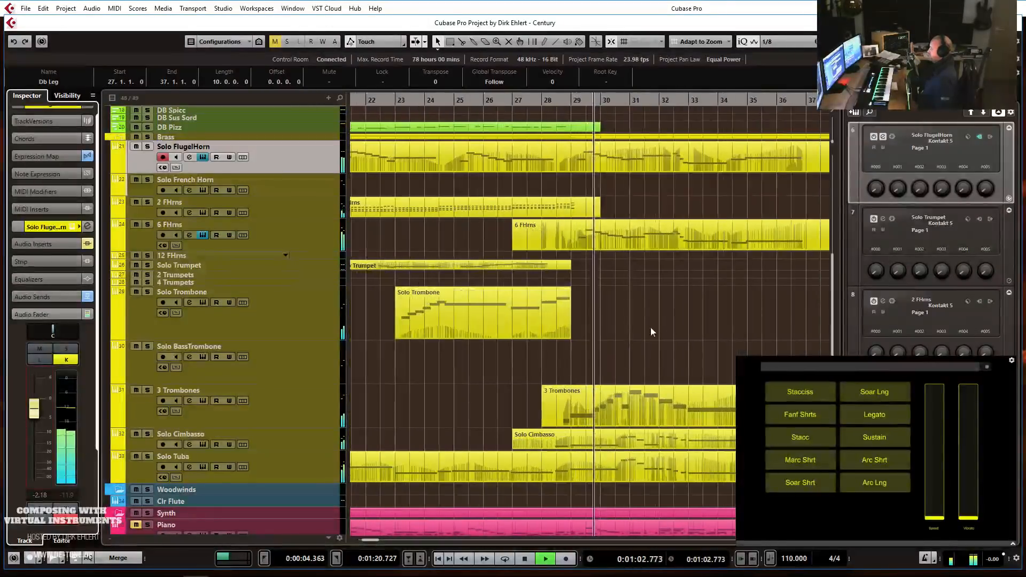
scroll(674, 311, down, 4)
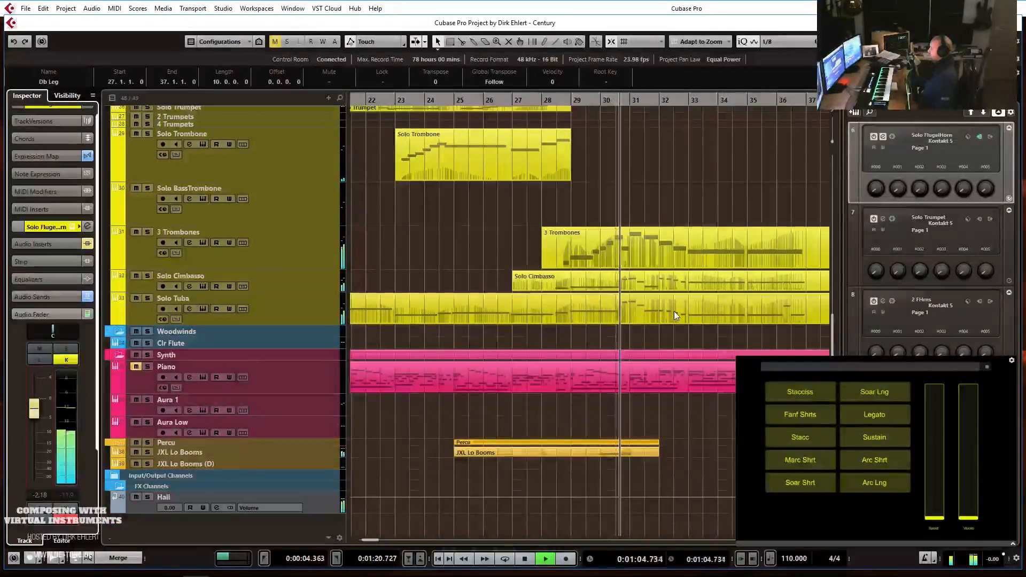
key(g)
key(g)
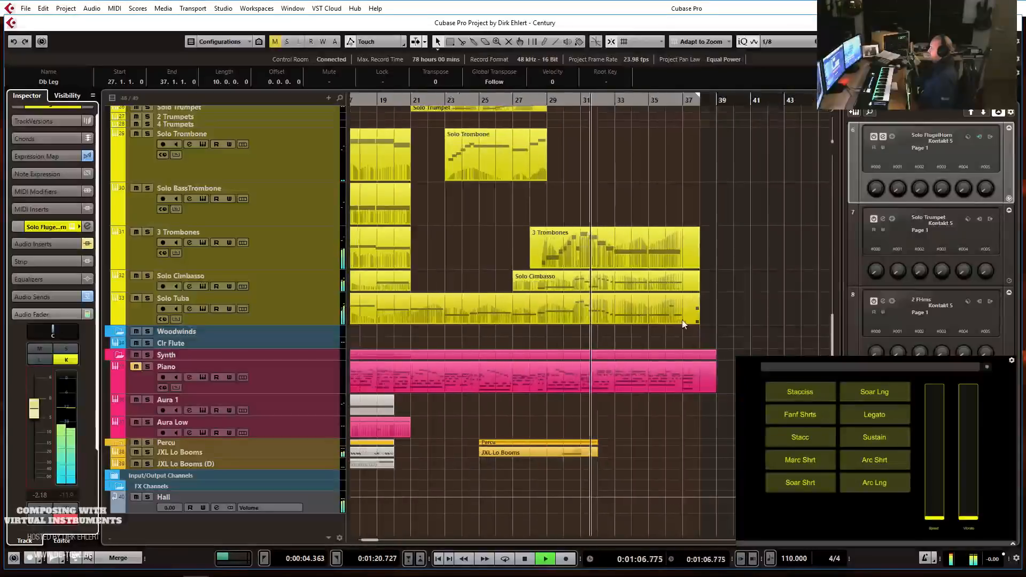
key(h)
key(h)
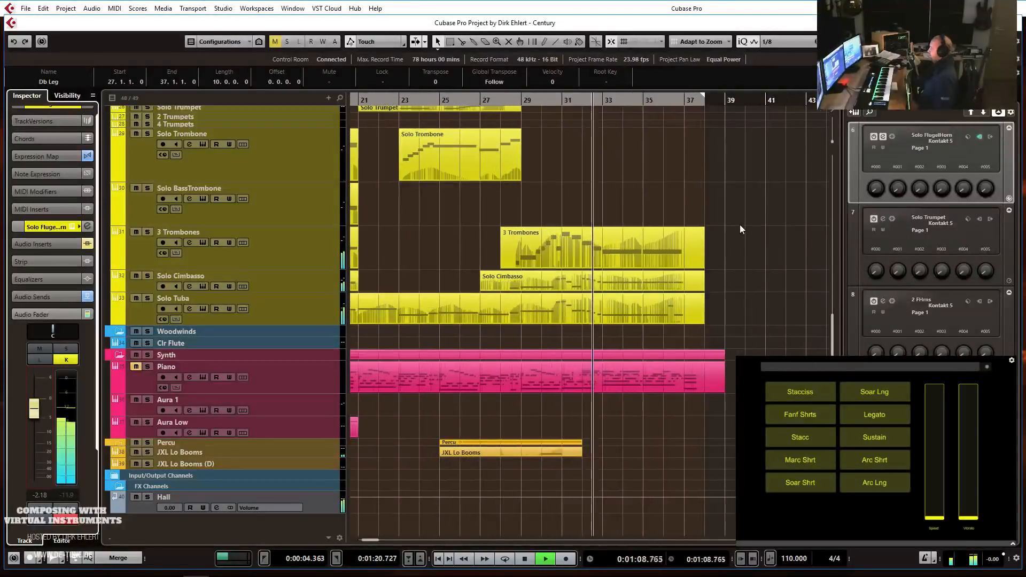
click(772, 251)
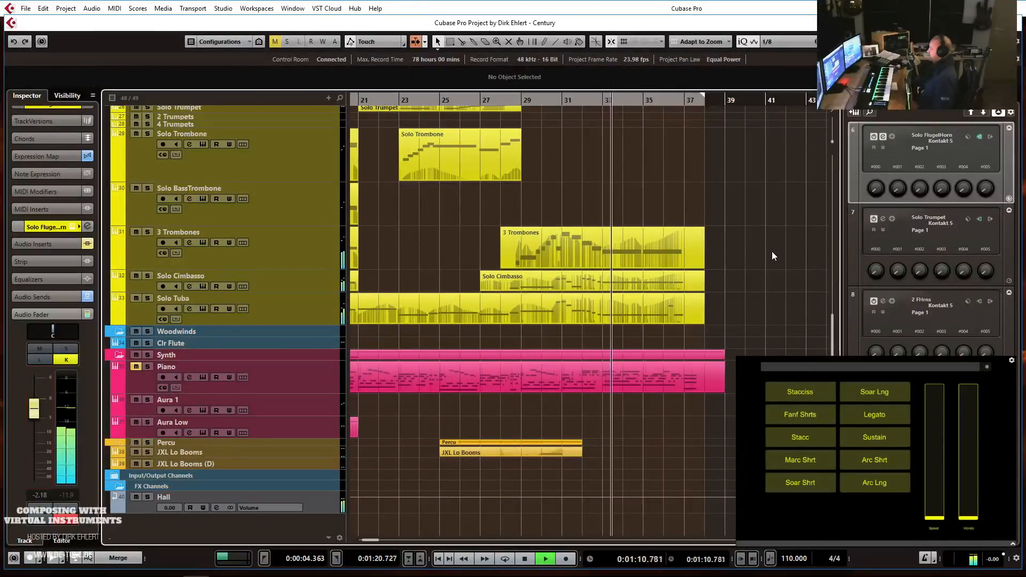
Shorten the 3 Trombones, Solo Cimbasso and Solo Tuba parts to end at bar 37, and stop playback.
drag(705, 288, 689, 324)
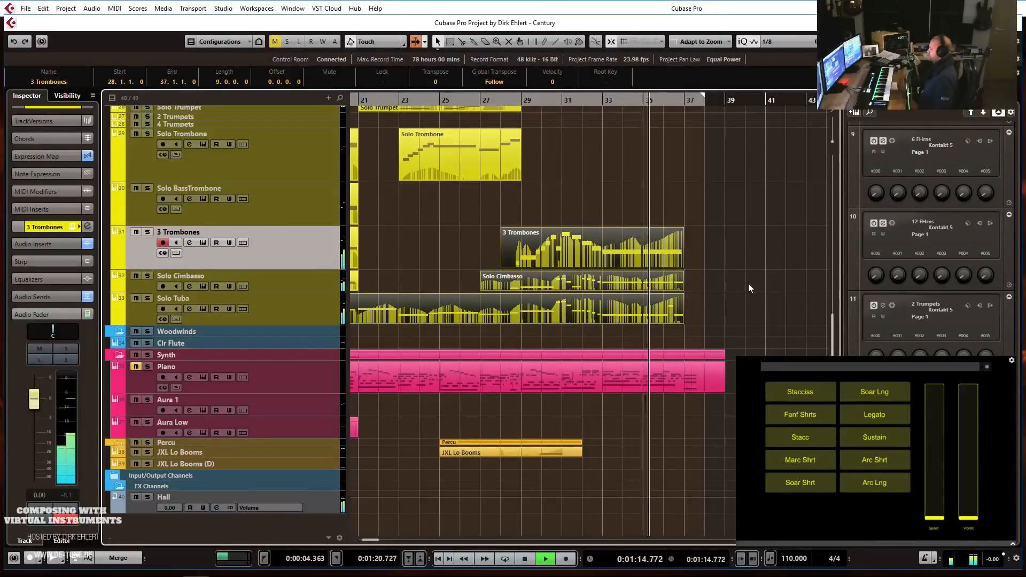
key(space)
Duplicate the Clr Flute track in the Woodwinds folder.
click(240, 341)
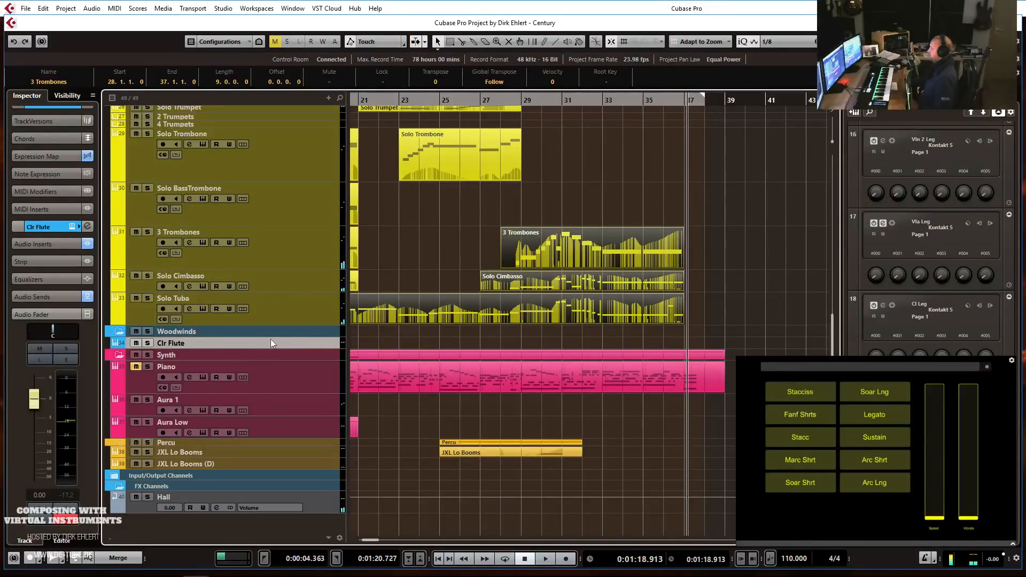
right_click(207, 341)
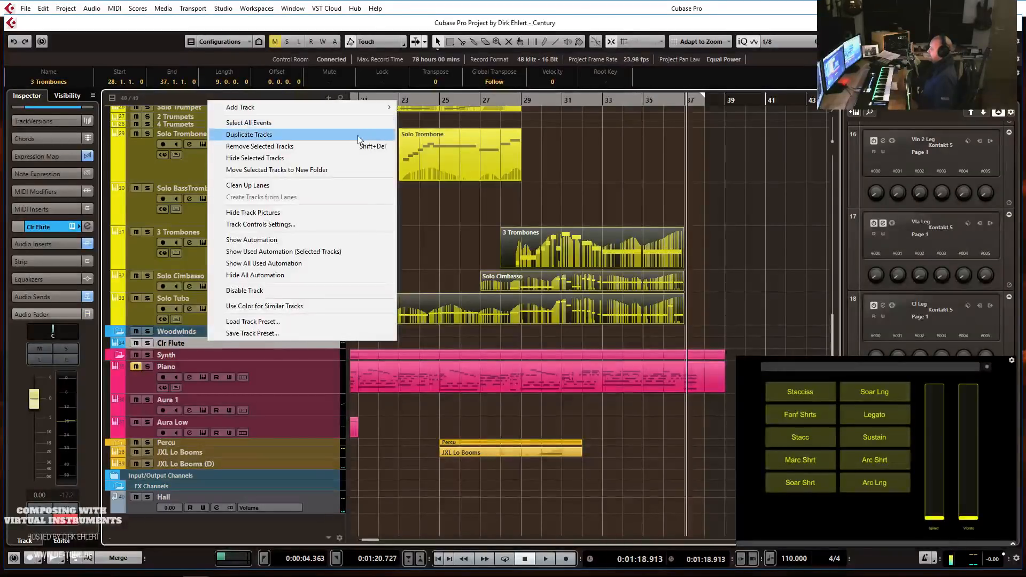
click(240, 135)
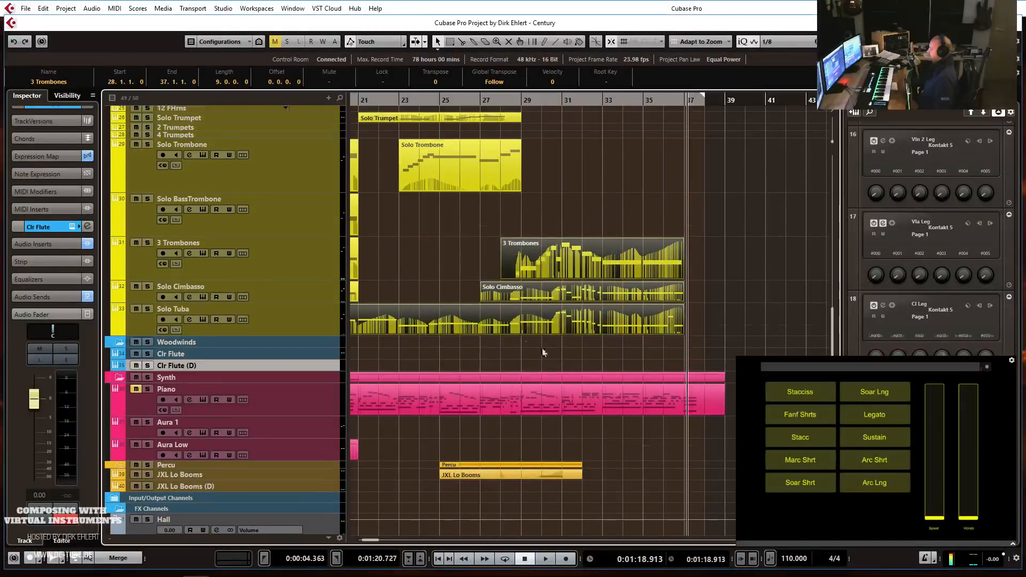
key(g)
key(g)
key(g)
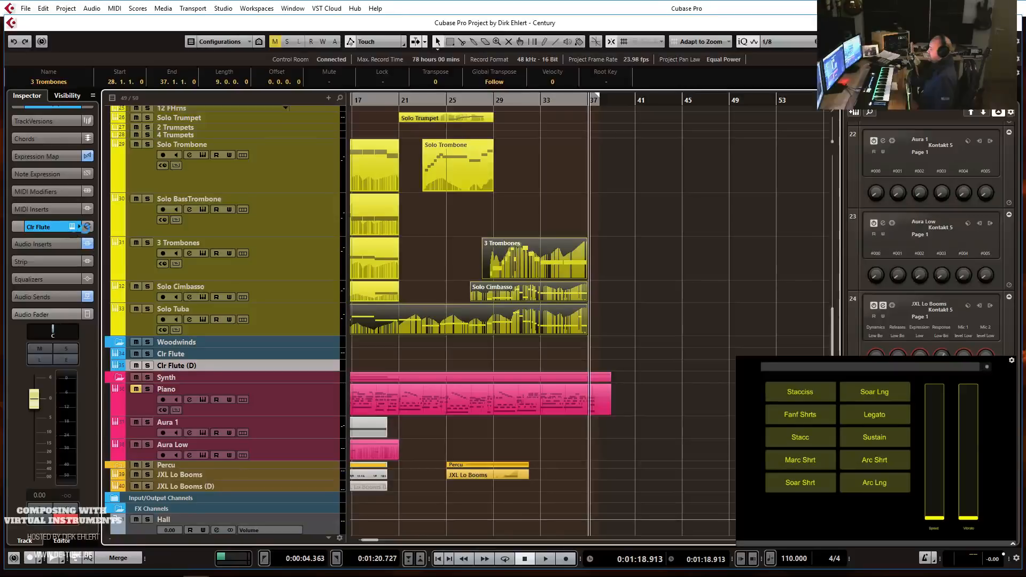
Replace the Claire flute with the Hollywoodwinds keyboard patch 13-Unison Tremolos on the duplicated flute track.
drag(332, 0, 320, 3)
drag(405, 92, 400, 160)
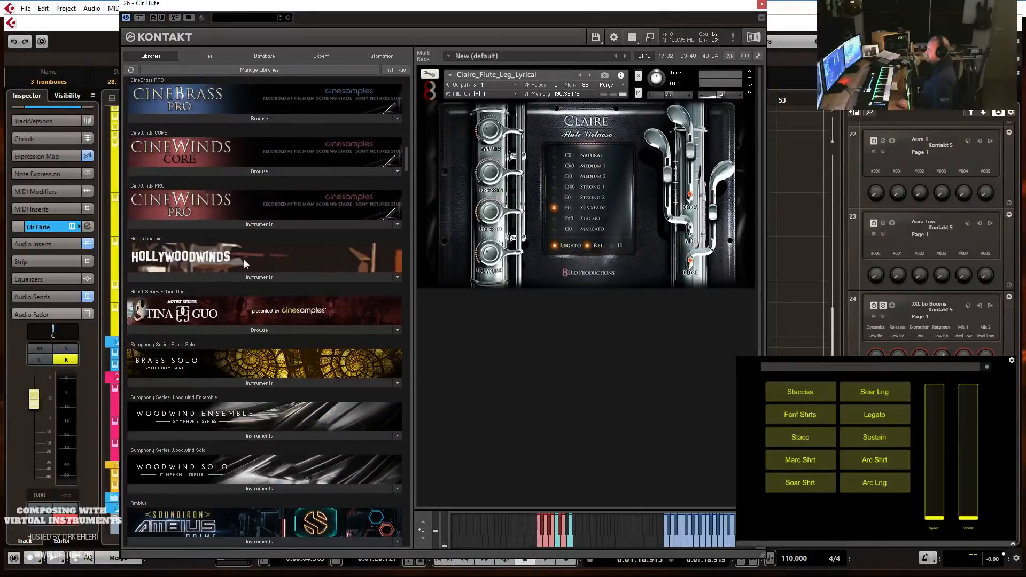
click(227, 276)
click(156, 292)
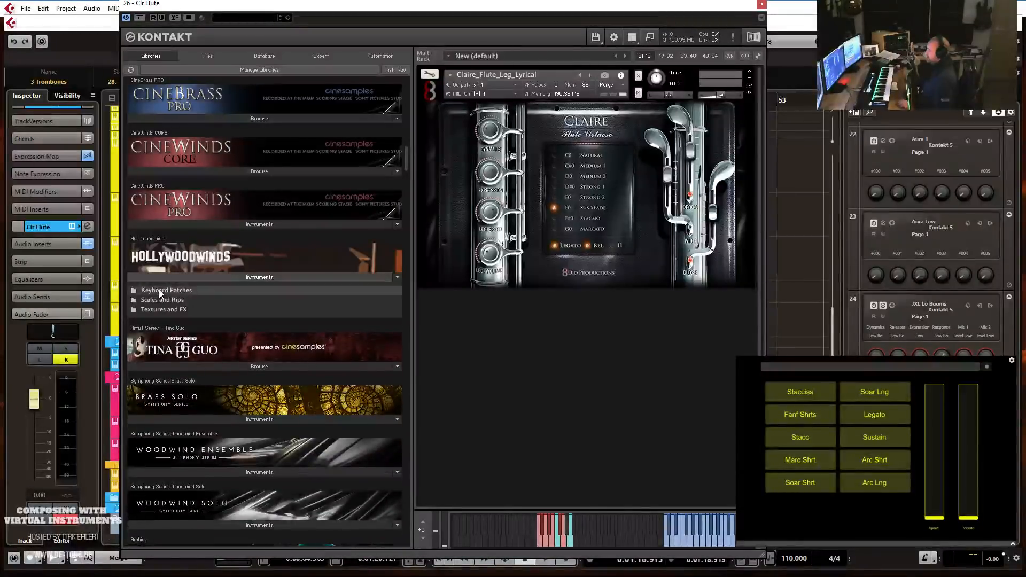
click(158, 290)
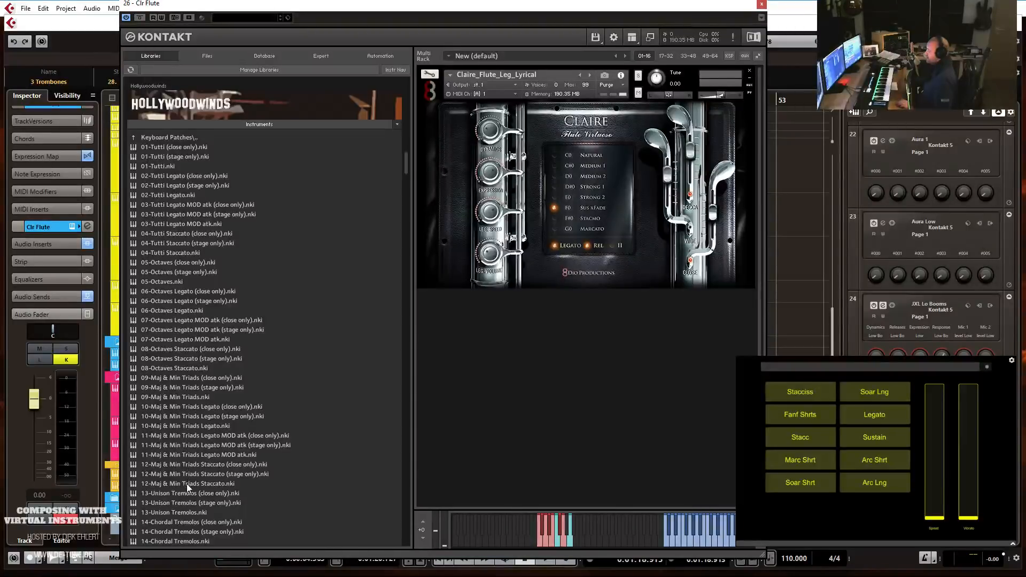
drag(177, 510, 609, 203)
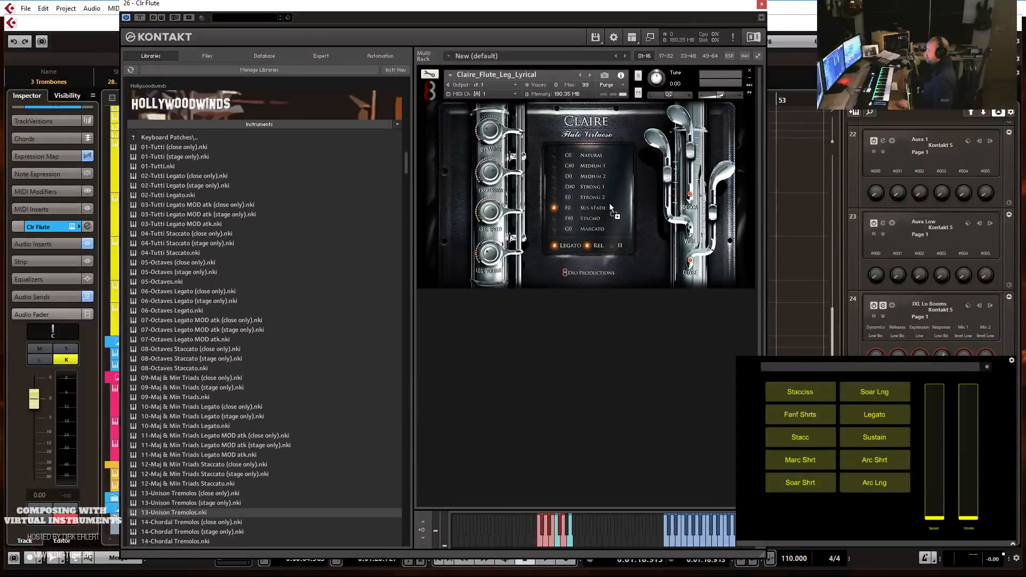
Set the mixing of the Unison Tremolos patch to Both 100% and close the instrument window.
click(516, 332)
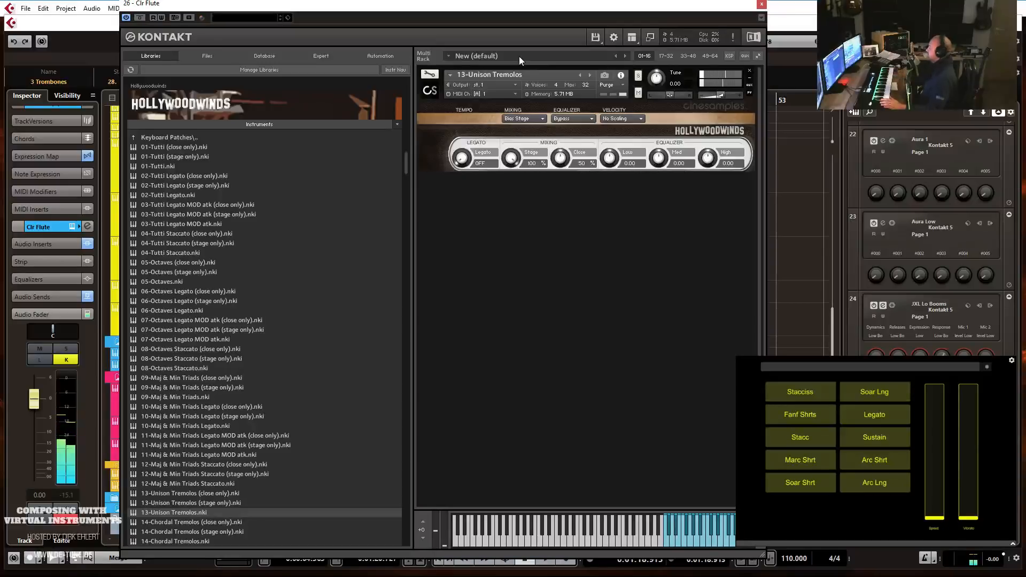
click(518, 119)
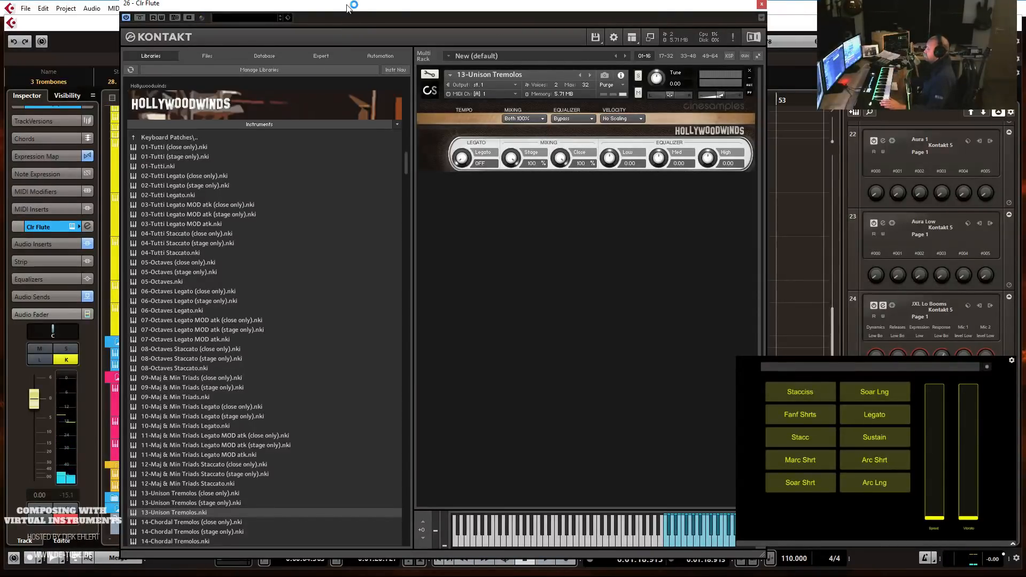
click(761, 5)
Play a woodwind tremolo line along with the playback from bar 29 and capture it retrospectively on Clr Flute (D).
click(515, 103)
key(space)
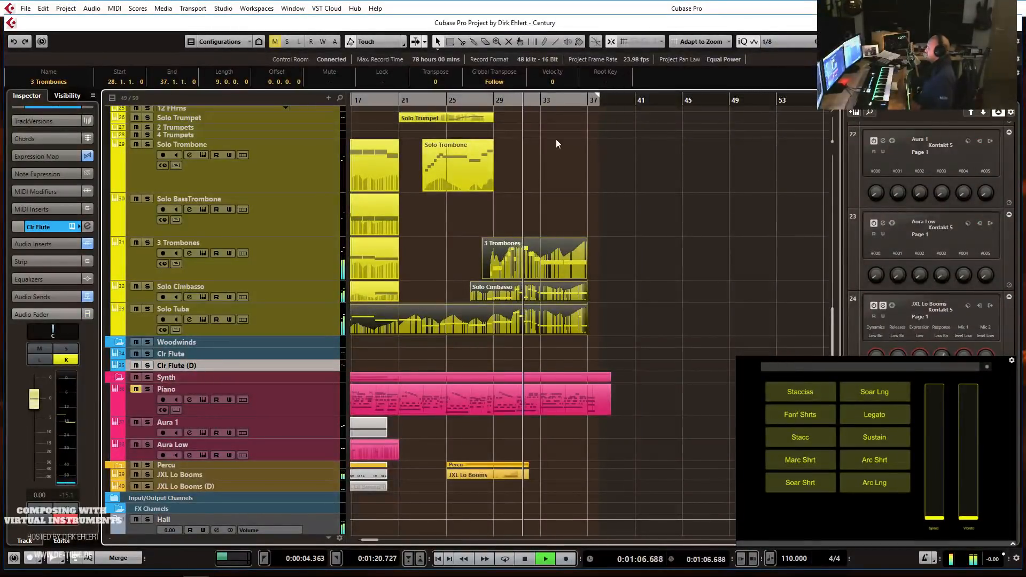
key(space)
click(493, 102)
key(space)
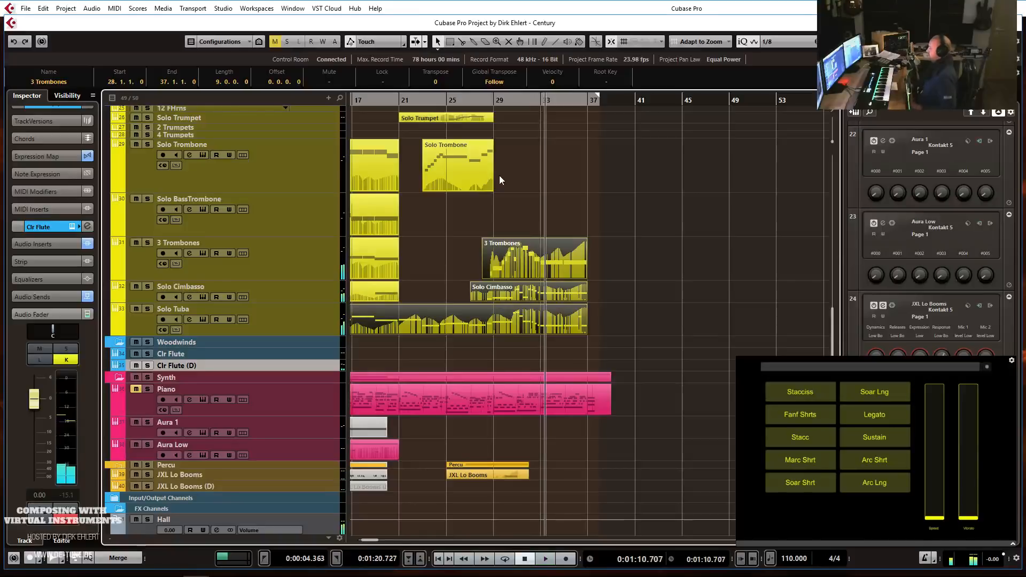
key(shift+KP_Multiply)
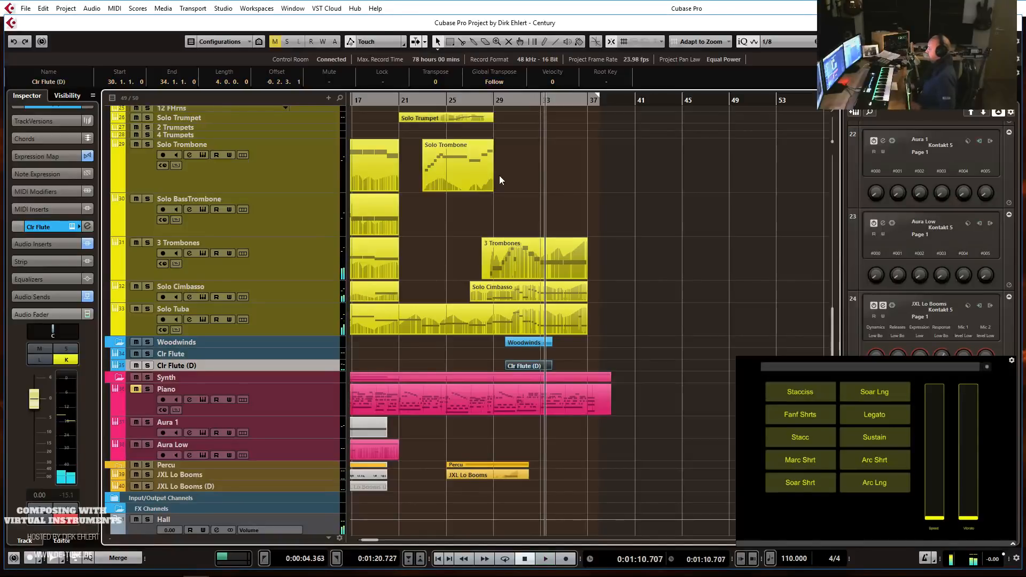
Rename the duplicated flute track as HWW Uni Trem.
double_click(178, 365)
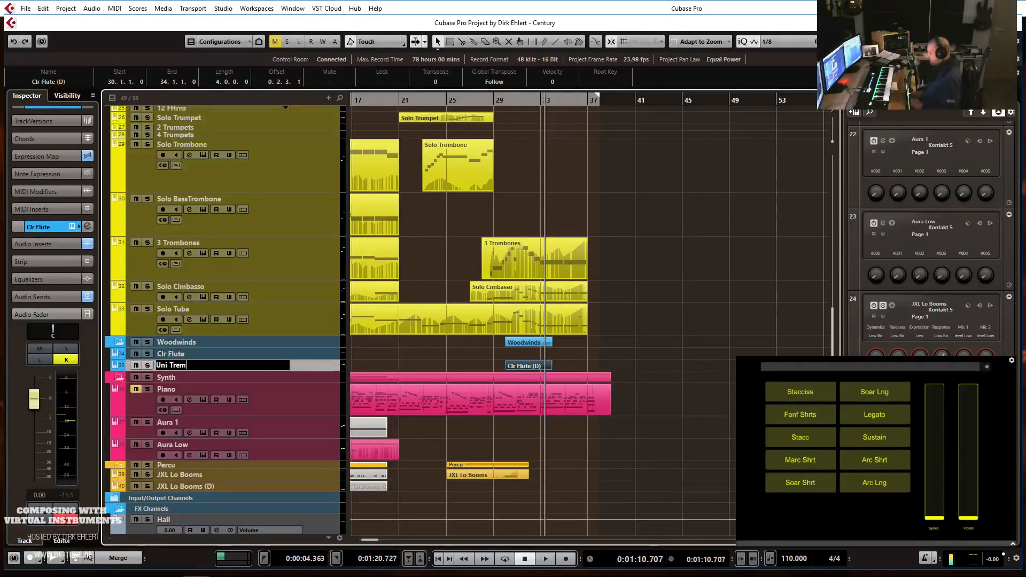
key(Return)
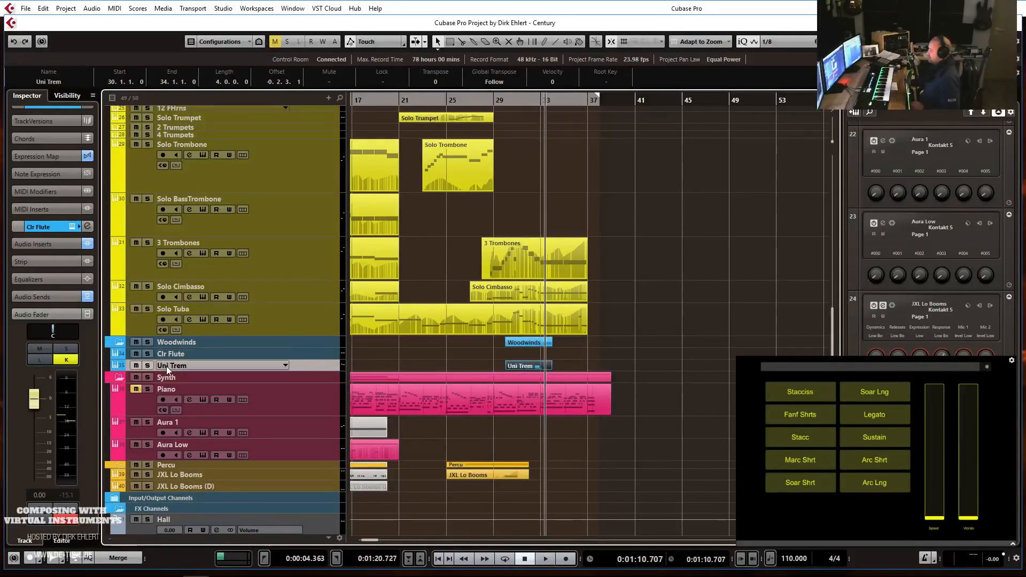
double_click(167, 367)
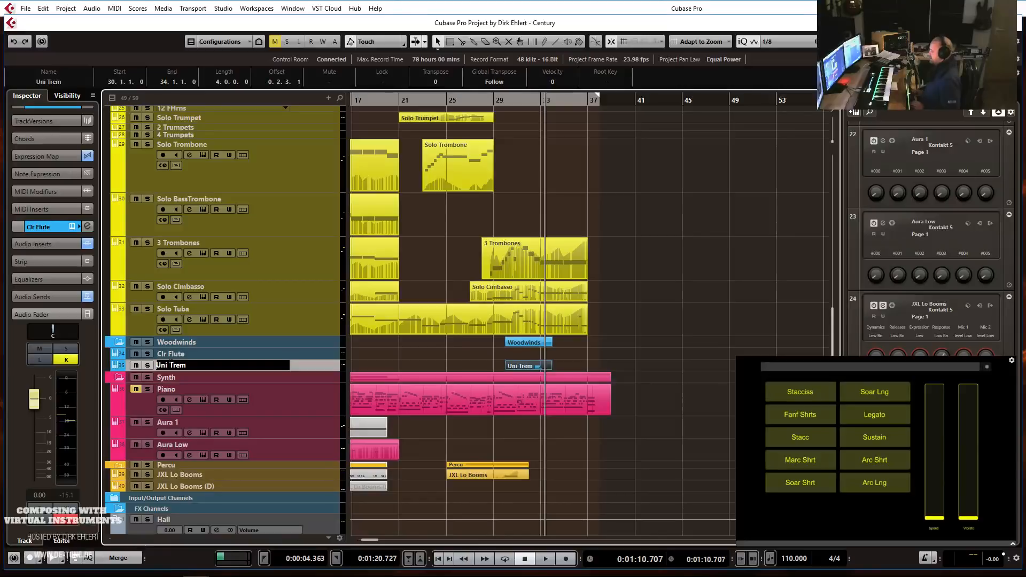
text(HWW)
key(Return)
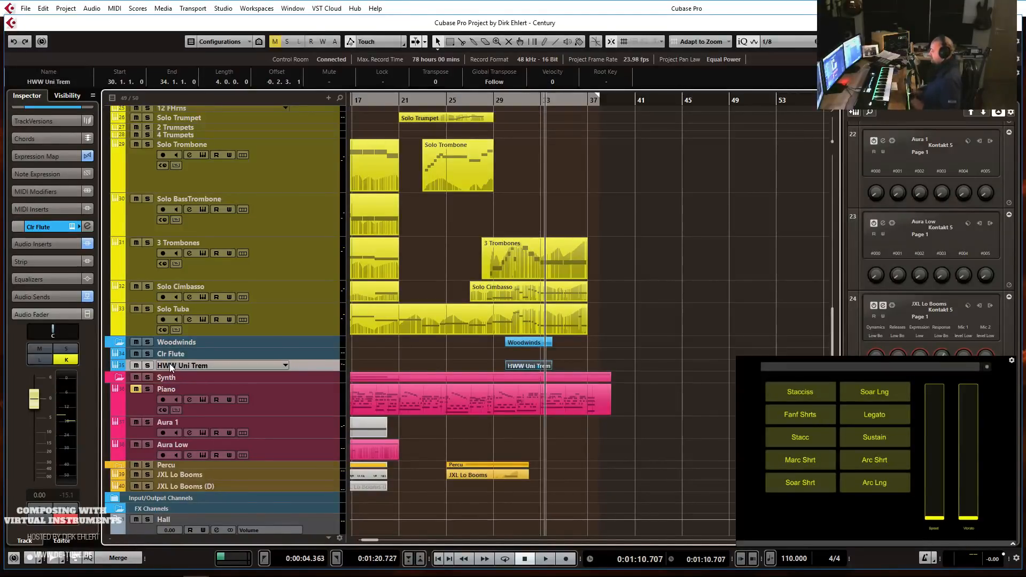
Play back from bar 29 to about bar 33 to check the woodwind tremolo part in context.
click(492, 101)
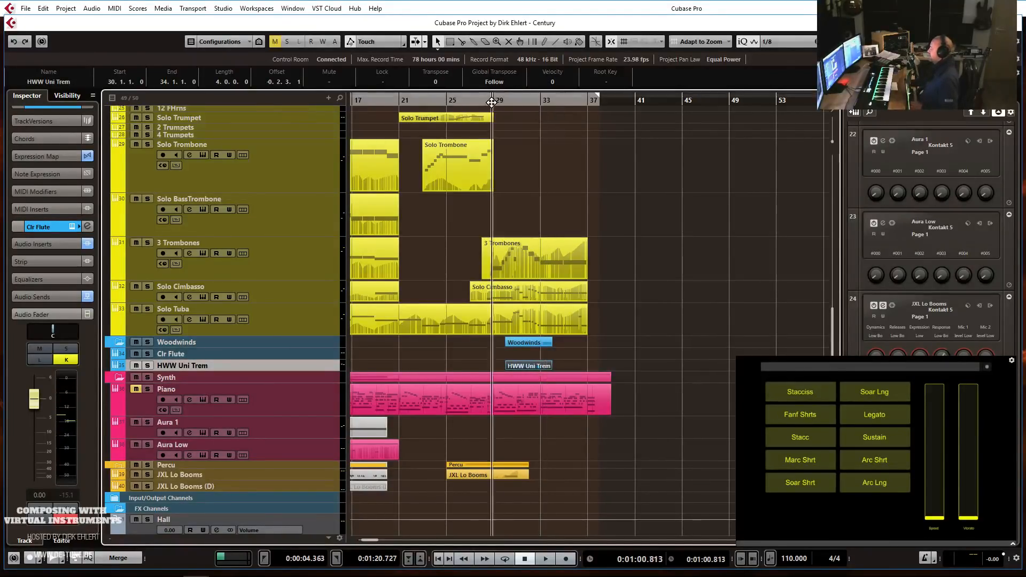
key(space)
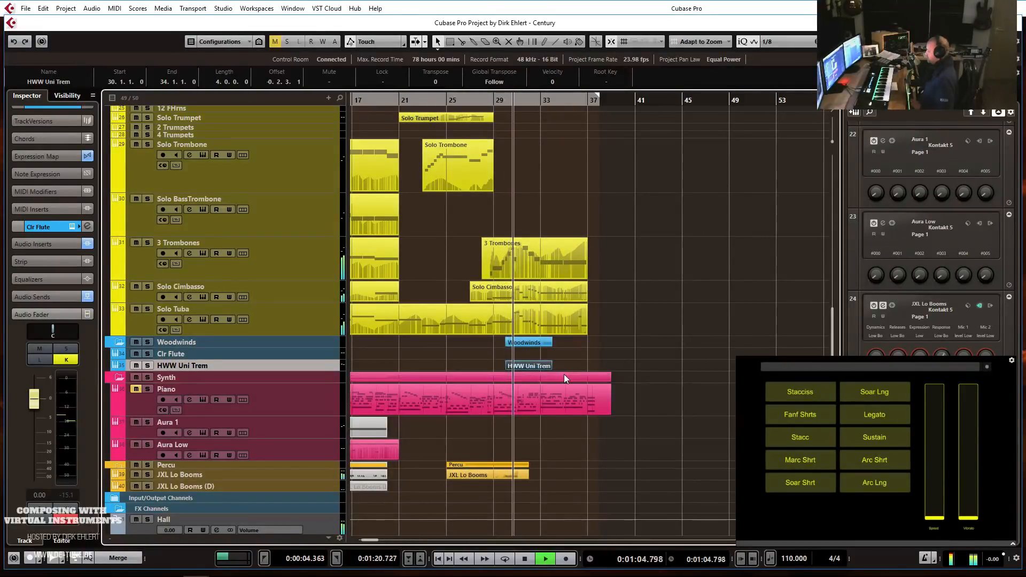
key(g)
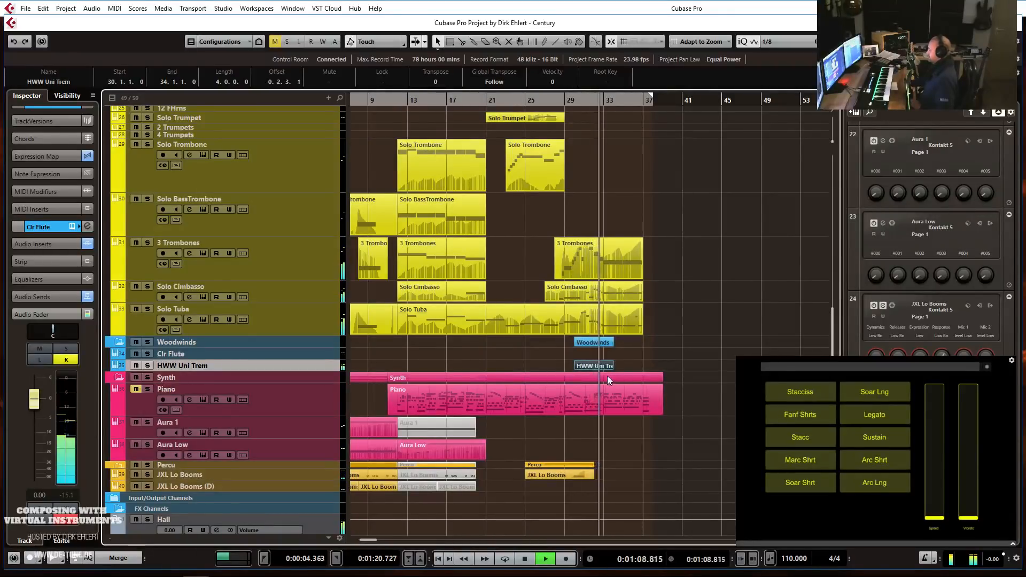
key(space)
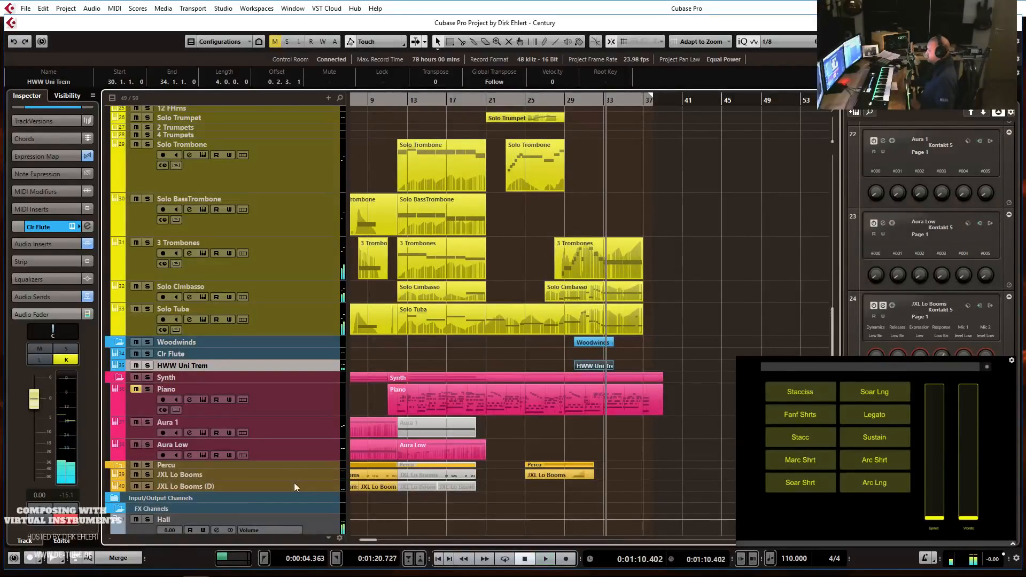
Duplicate the JXL Lo Booms track in the Percu folder.
click(254, 476)
right_click(255, 475)
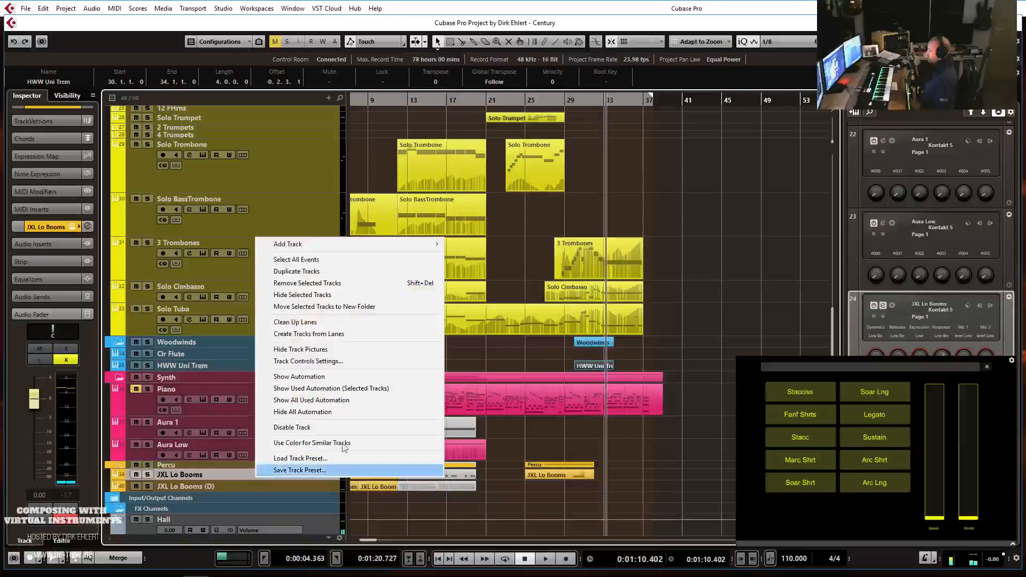
click(391, 271)
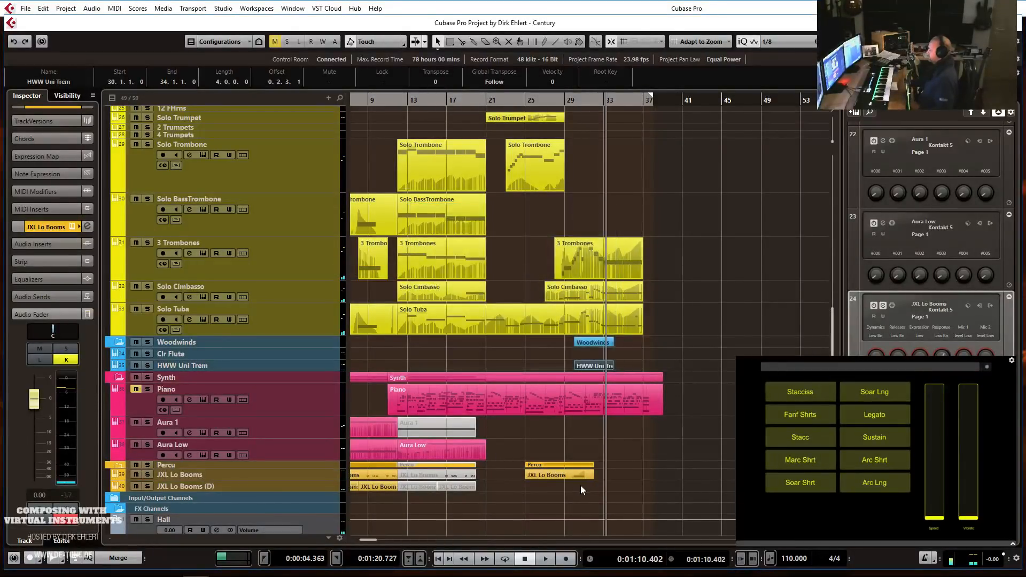
Delete all copied events from the new JXL Lo Booms duplicate and rename the track as CP Cym.
key(g)
key(g)
key(g)
drag(569, 489, 353, 487)
key(Delete)
double_click(196, 486)
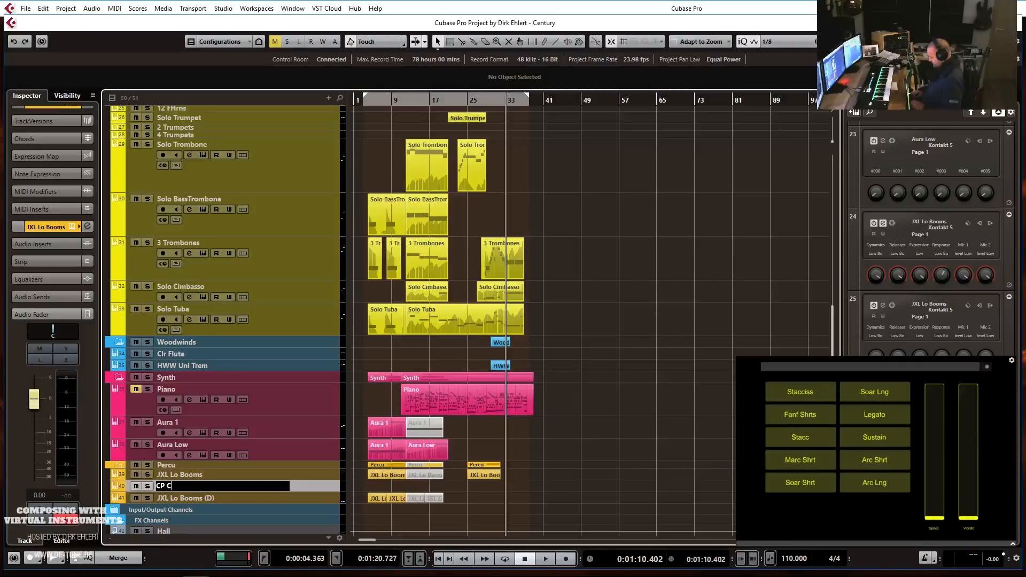
key(Return)
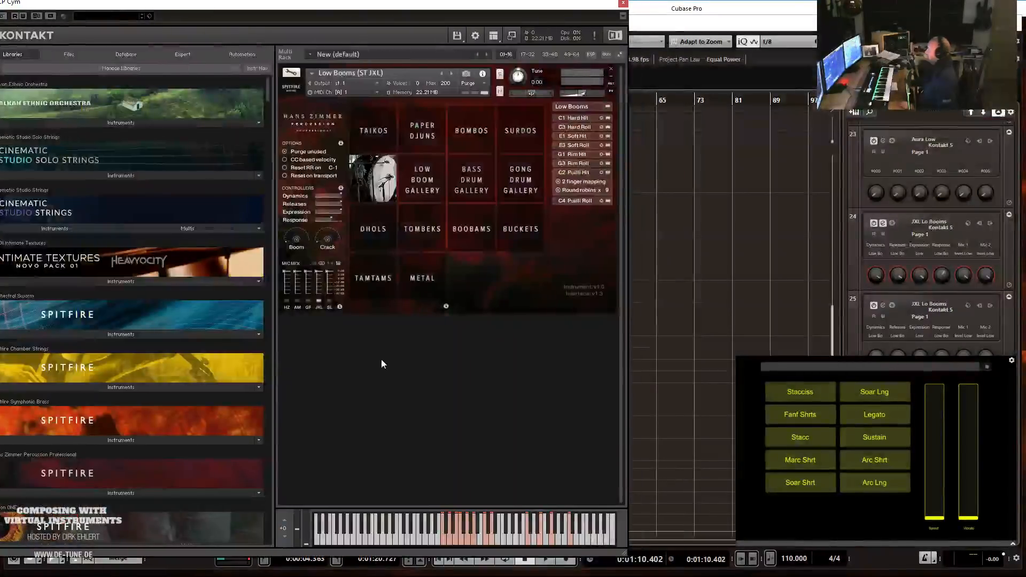
Replace the Low Booms patch on CP Cym with C08 Orchestral Cymbals from the Cinesamples CP folder of the Quick-Load catalogue.
double_click(378, 360)
click(319, 370)
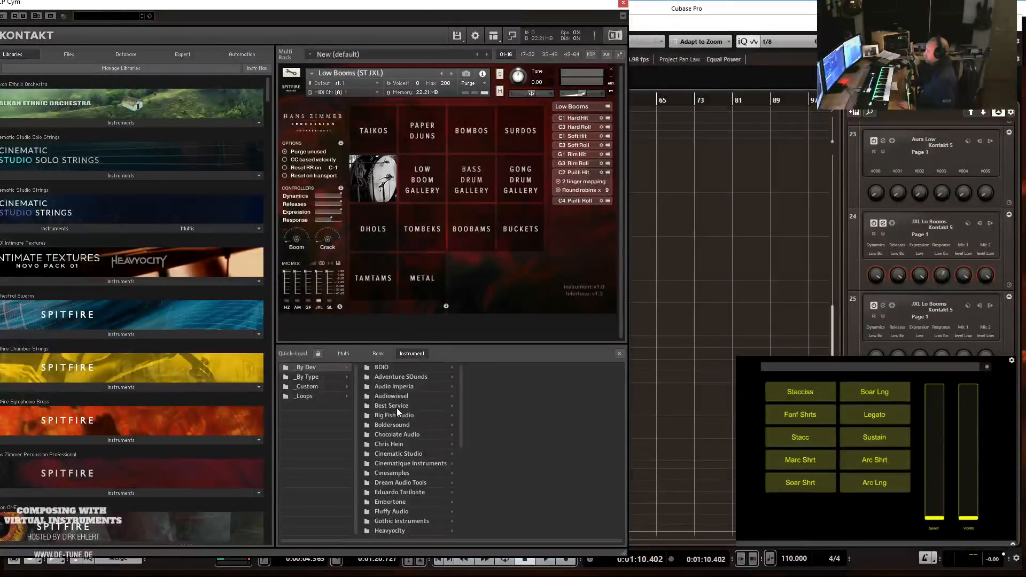
click(397, 454)
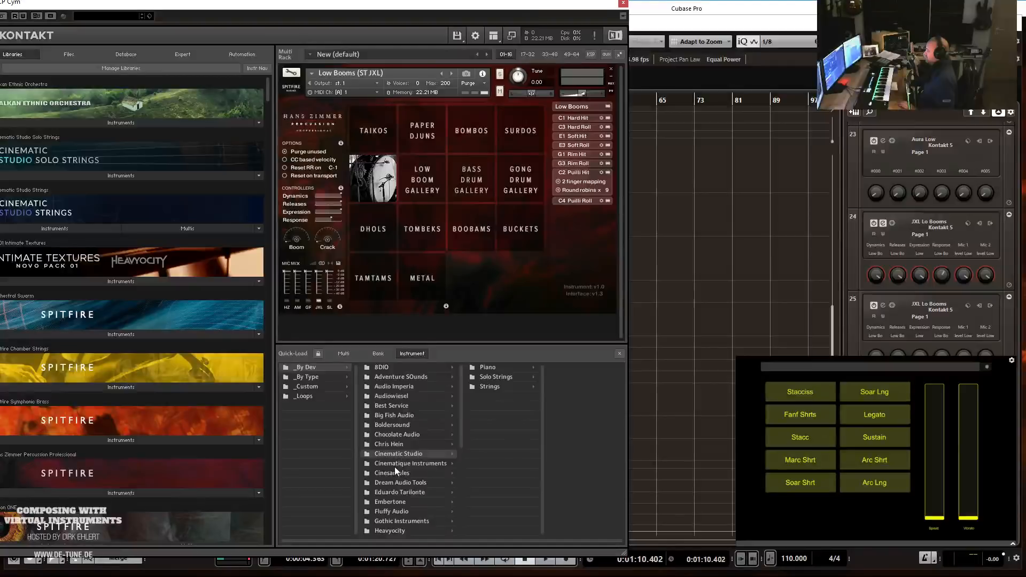
click(430, 472)
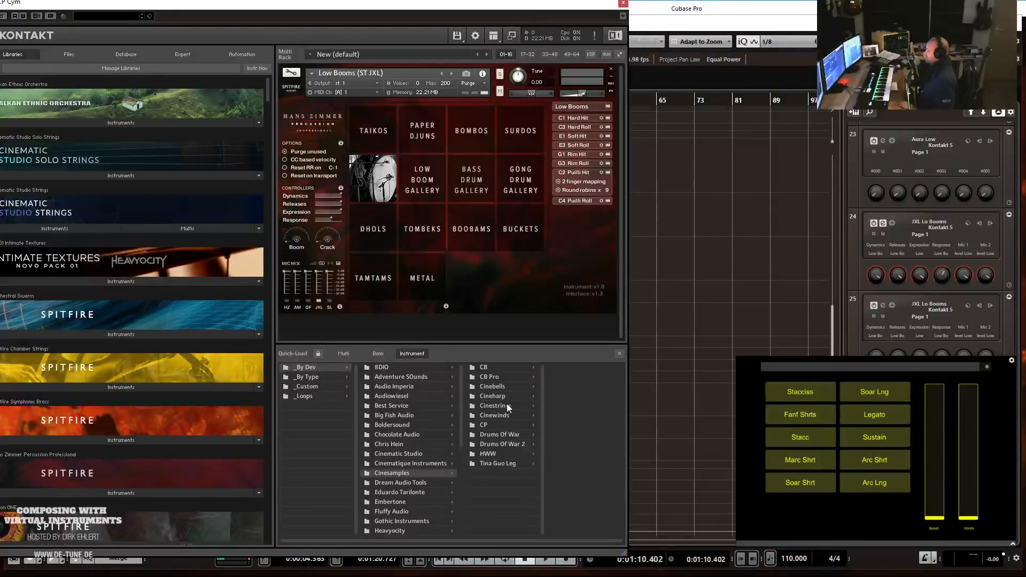
click(500, 418)
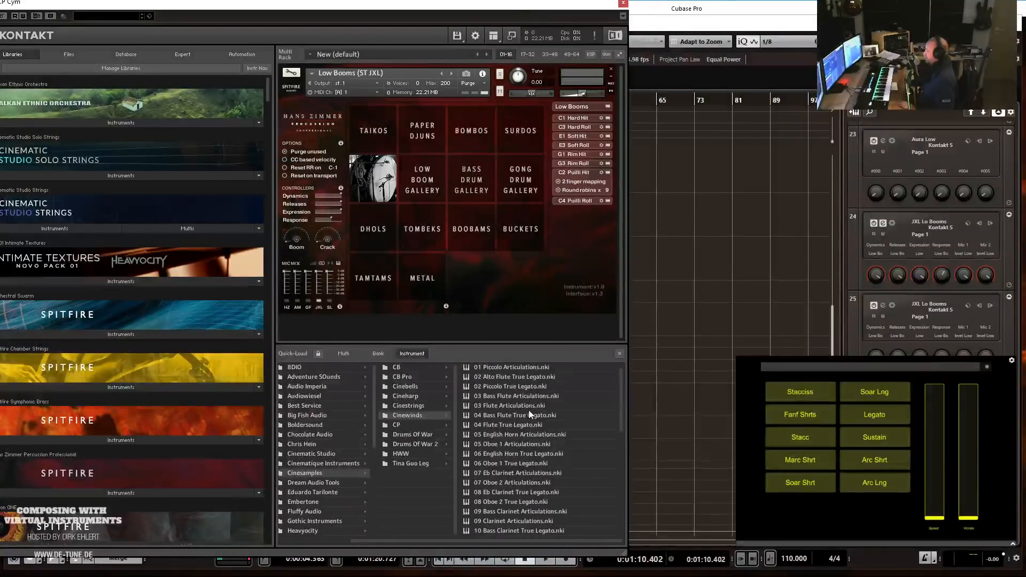
click(421, 423)
drag(556, 428, 383, 91)
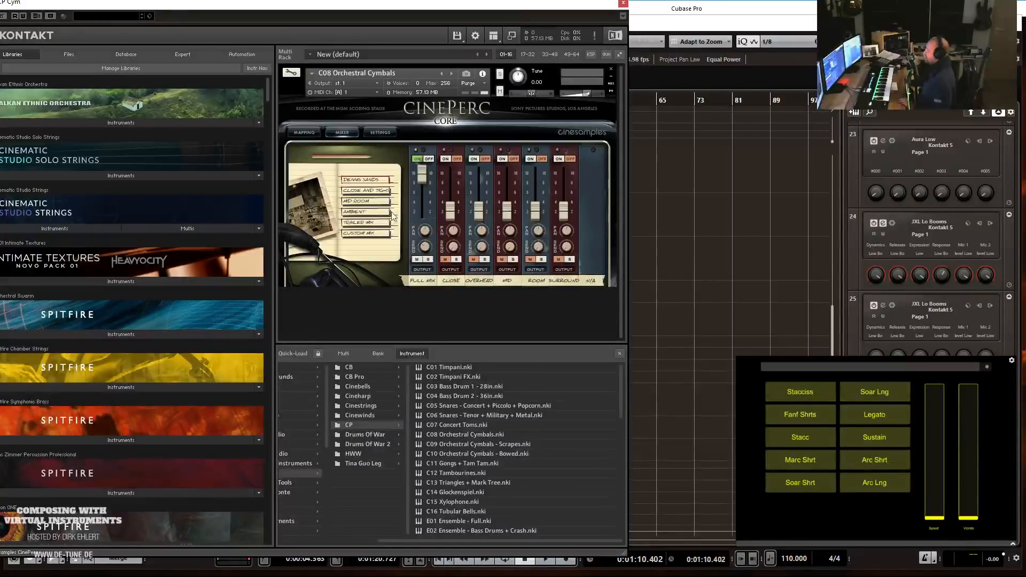
Switch the orchestral cymbals to the Ambient mix and lower the CP Cym track's volume to -7.13 dB.
click(354, 214)
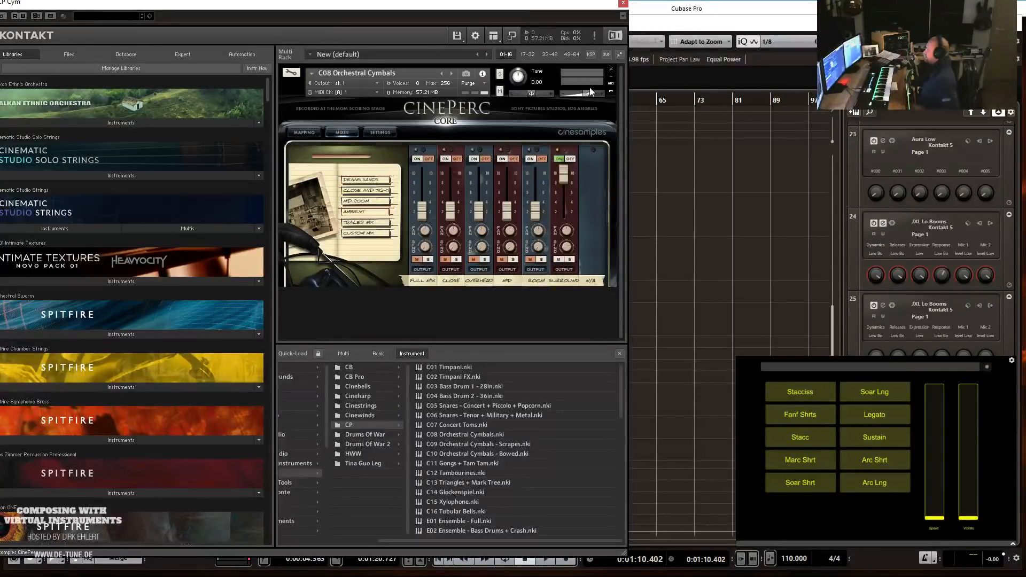
drag(580, 2, 1025, 33)
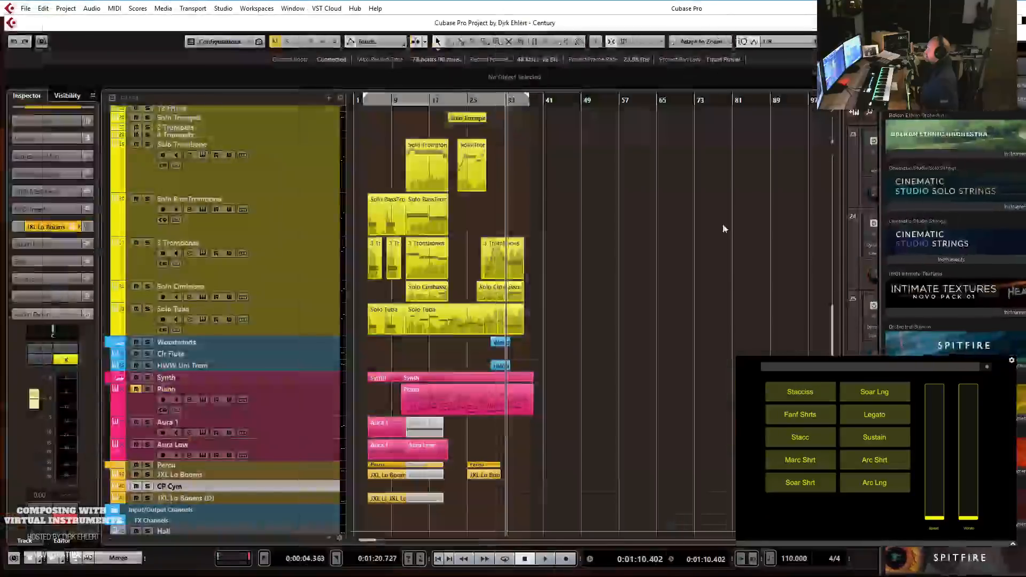
drag(34, 396, 33, 432)
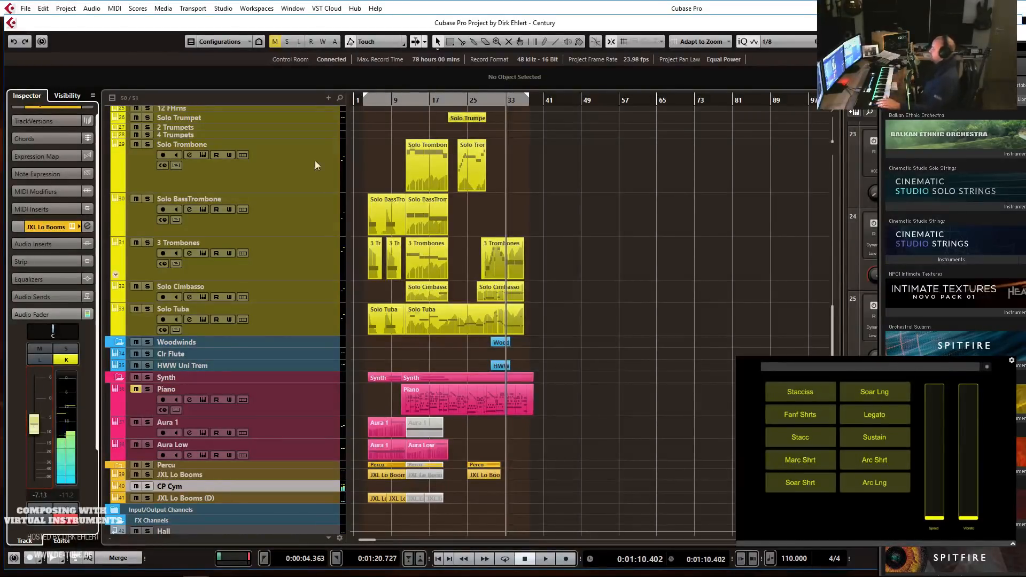
Record a cymbal part on the CP Cym track over bars 26 to 33 and check its notes in the Key Editor.
click(472, 100)
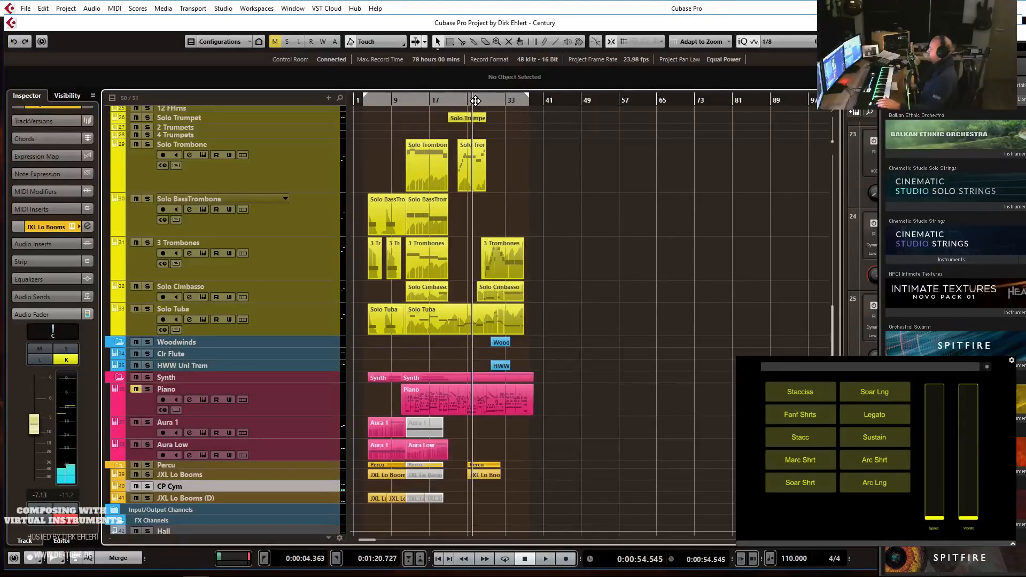
key(KP_Multiply)
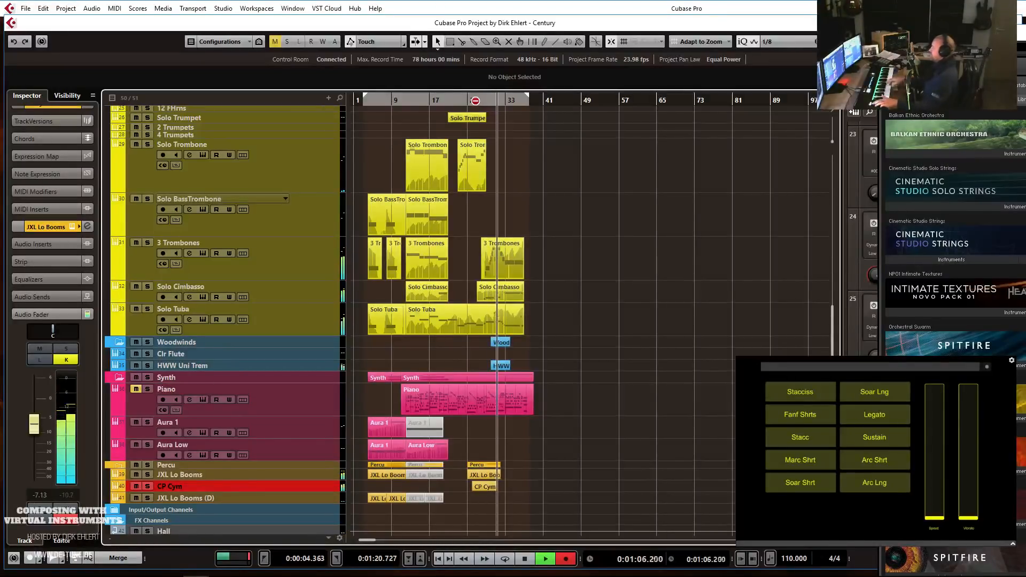
key(space)
key(Return)
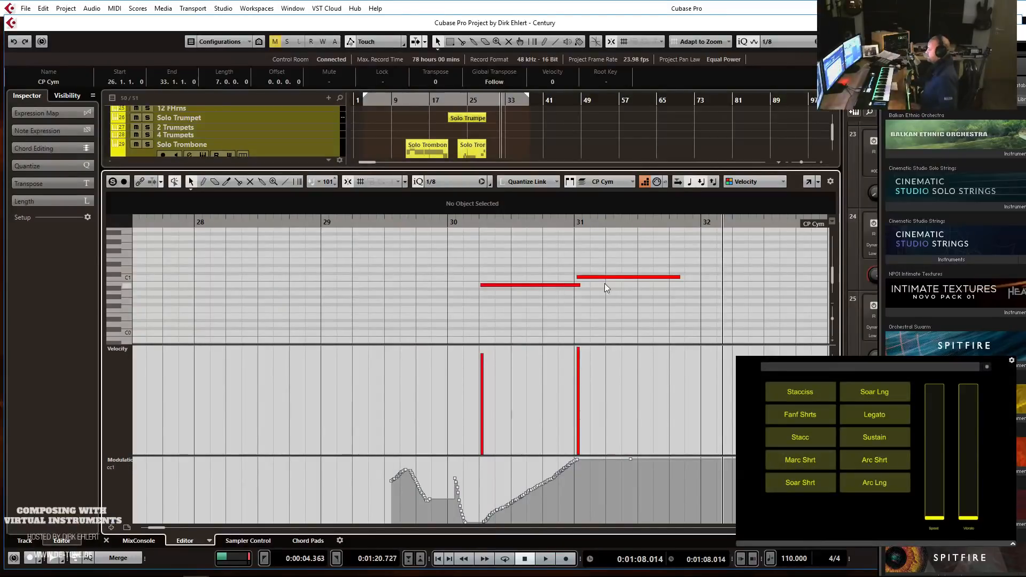
key(Return)
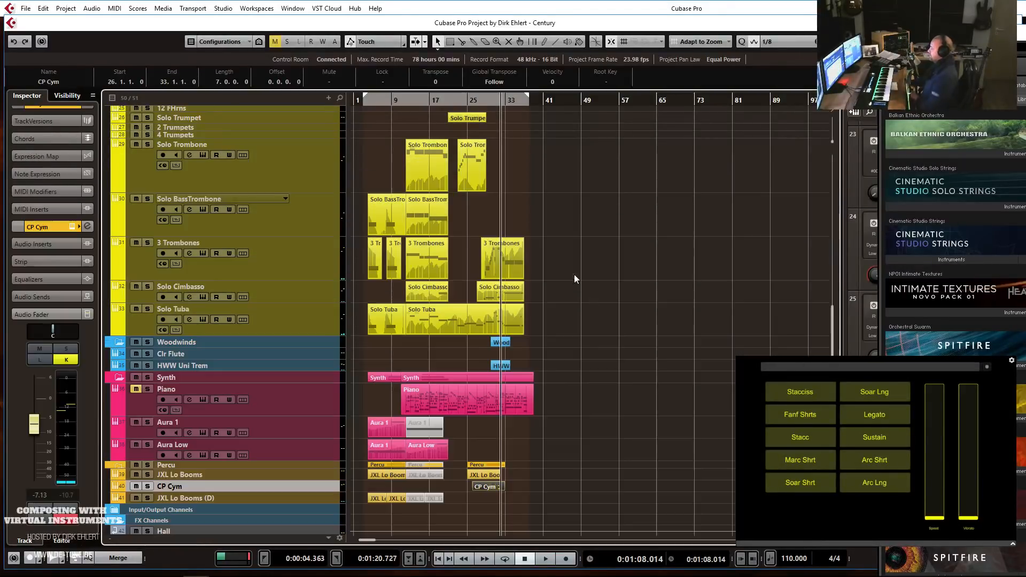
Record another cymbal part on the CP Cym track over bars 19 to 23.
key(h)
key(h)
key(h)
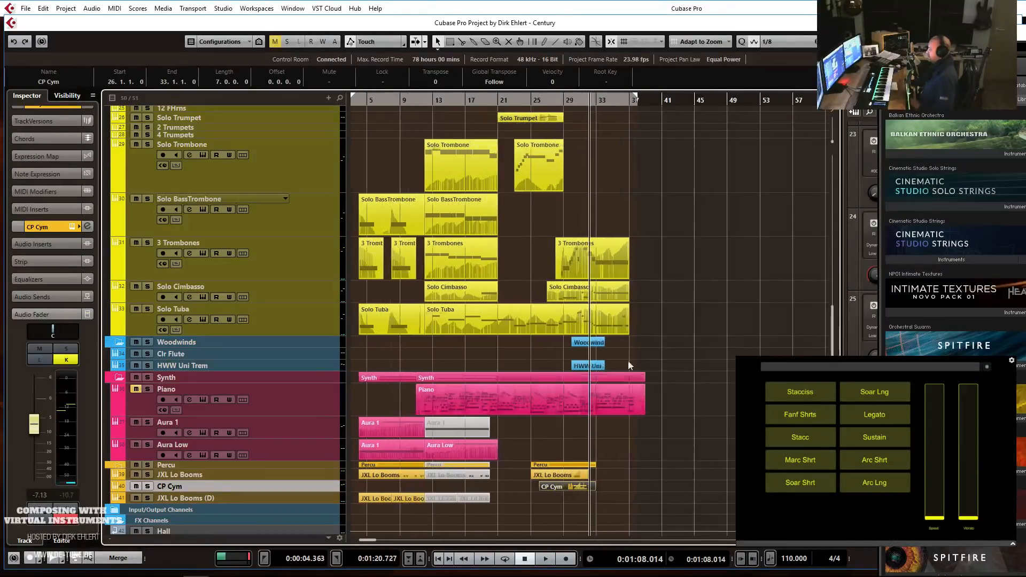
key(KP_1)
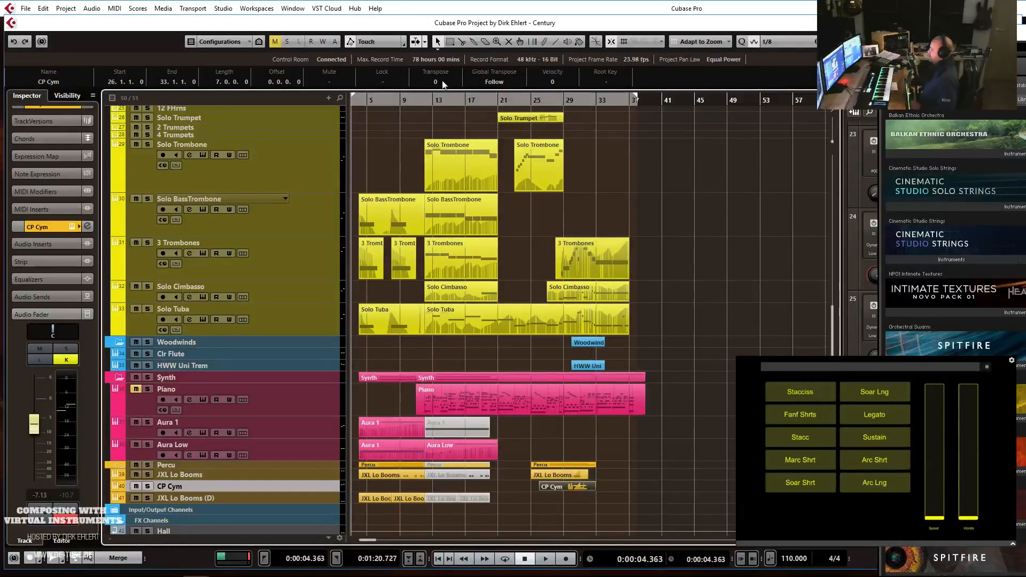
key(g)
key(h)
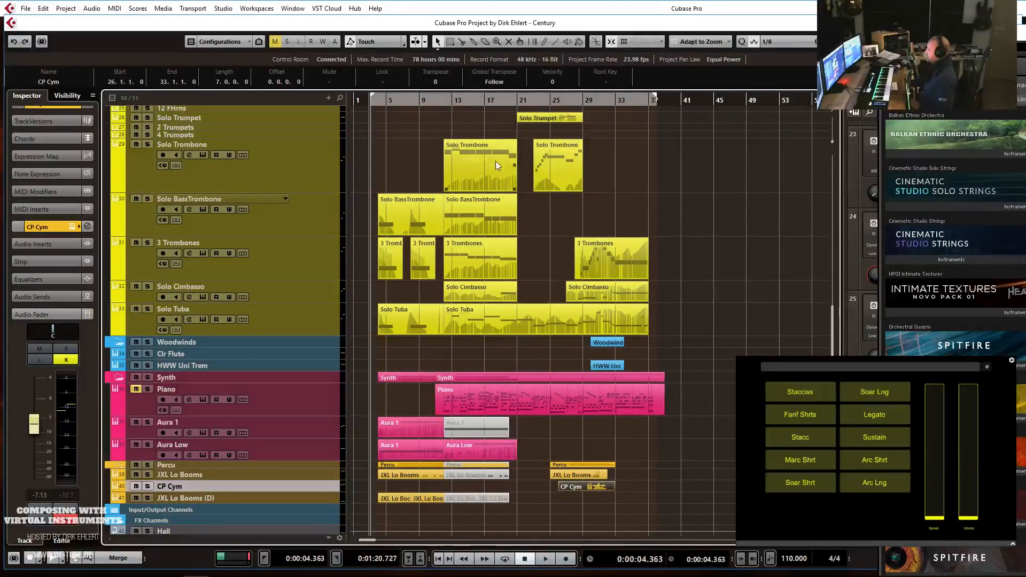
click(505, 105)
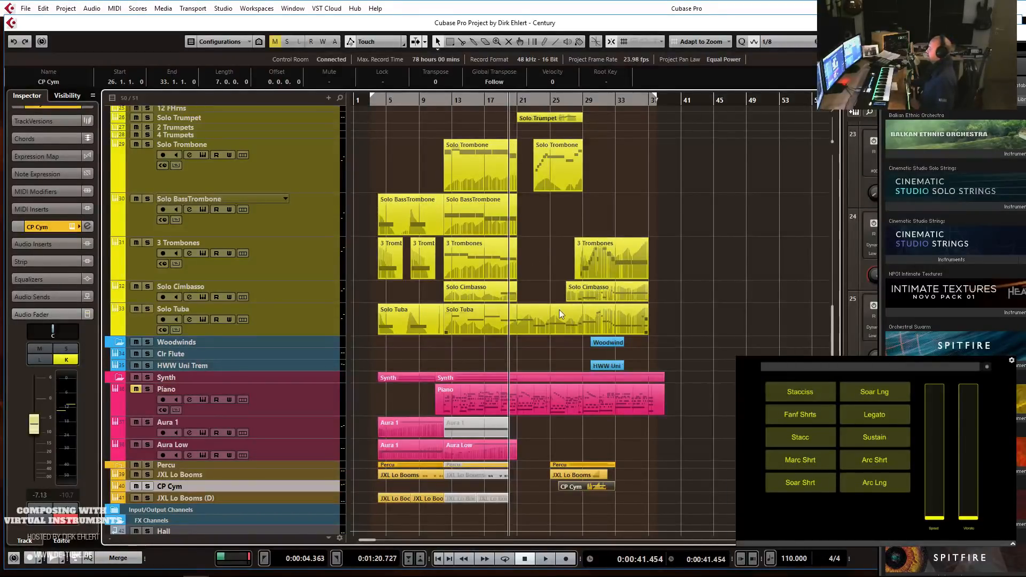
key(h)
key(h)
key(h)
key(h)
key(space)
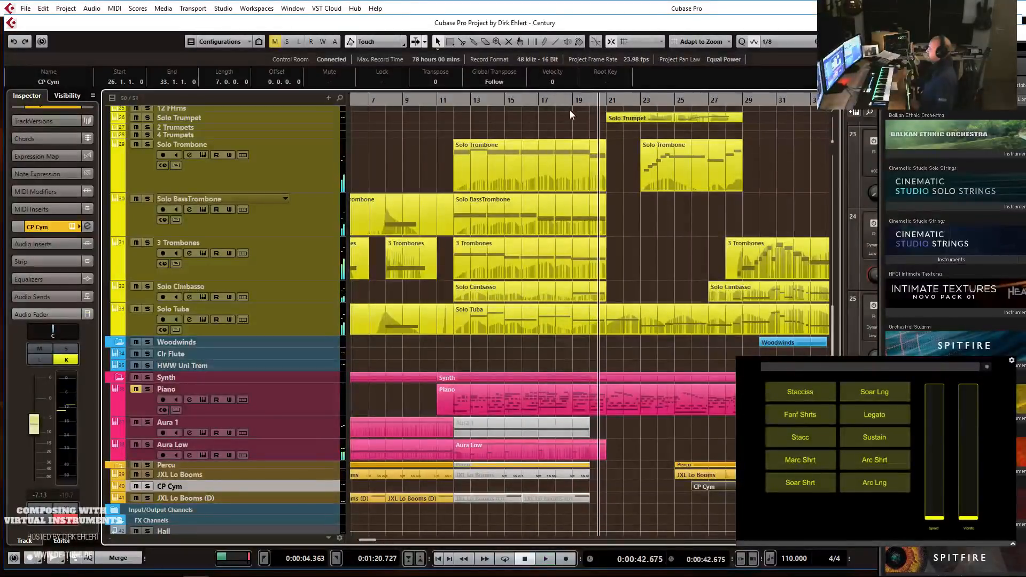
click(571, 103)
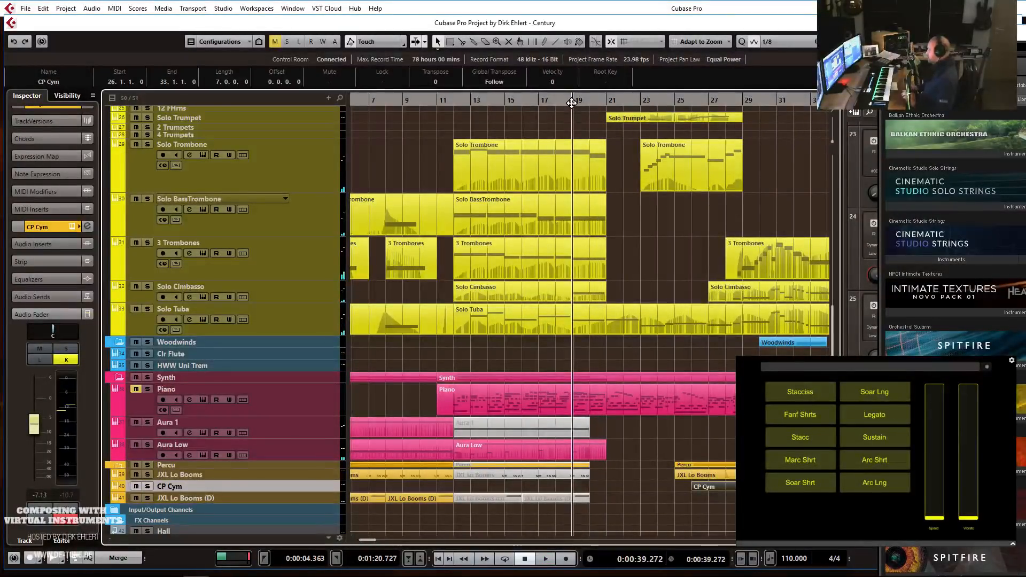
key(KP_Multiply)
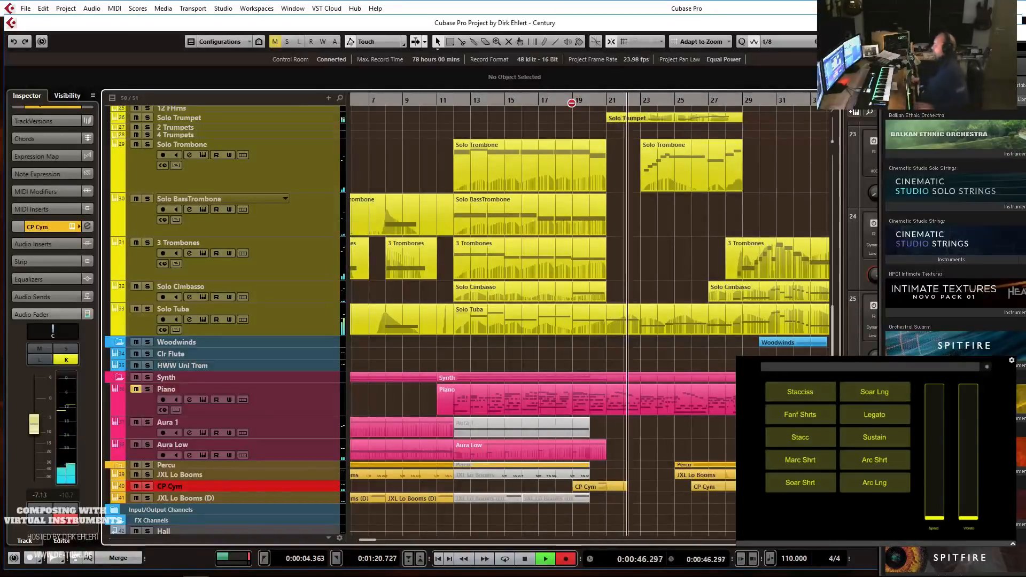
key(space)
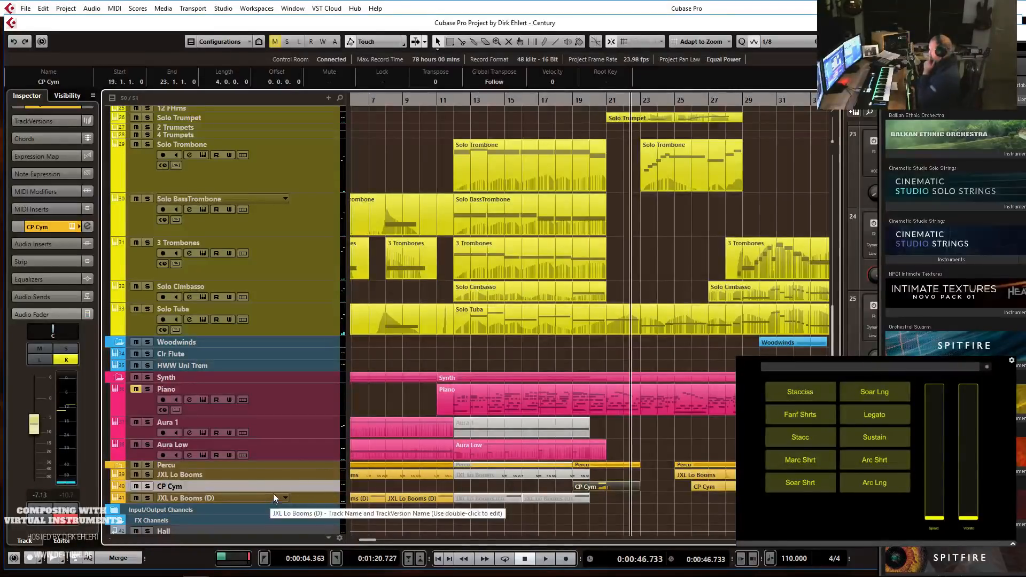
Play the arrangement from bar 3 to review it with the recorded cymbals.
key(KP_1)
key(space)
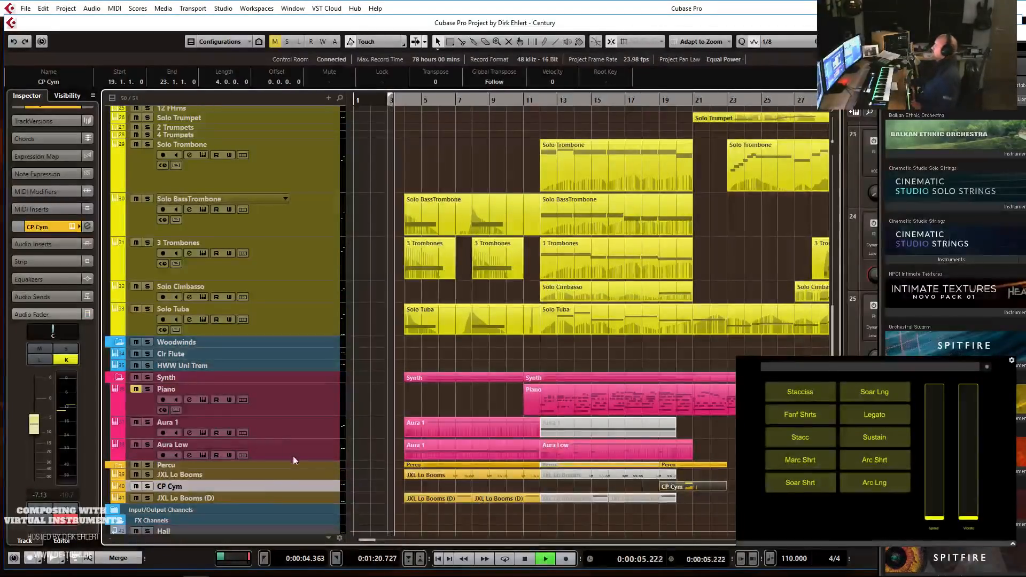
key(g)
key(g)
key(g)
key(g)
key(g)
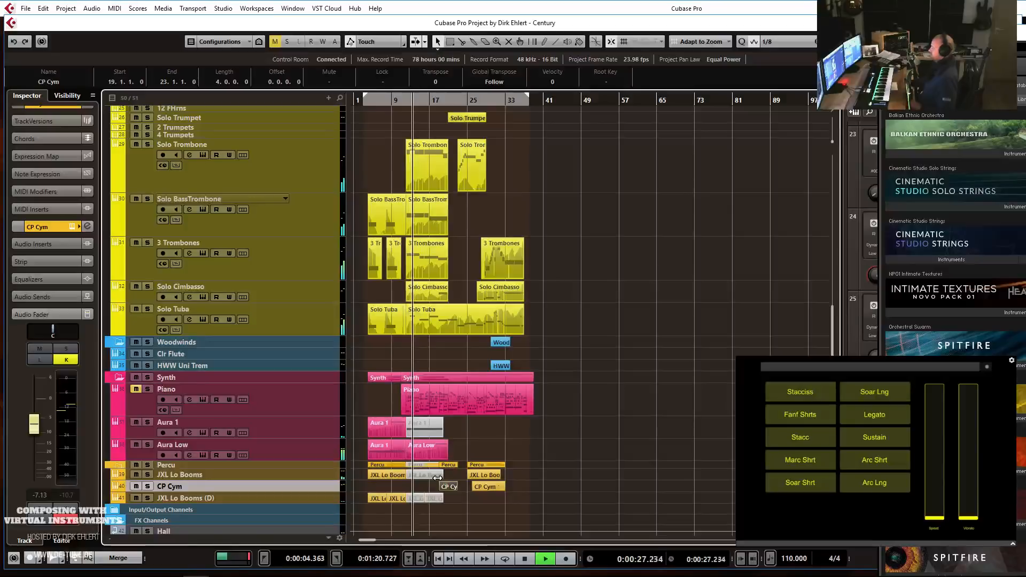
Stop playback, open the muted JXL Lo Booms event at bar 12, and raise its first note's pitch while lowering its velocity.
key(h)
key(h)
key(h)
key(h)
key(space)
click(523, 477)
key(Return)
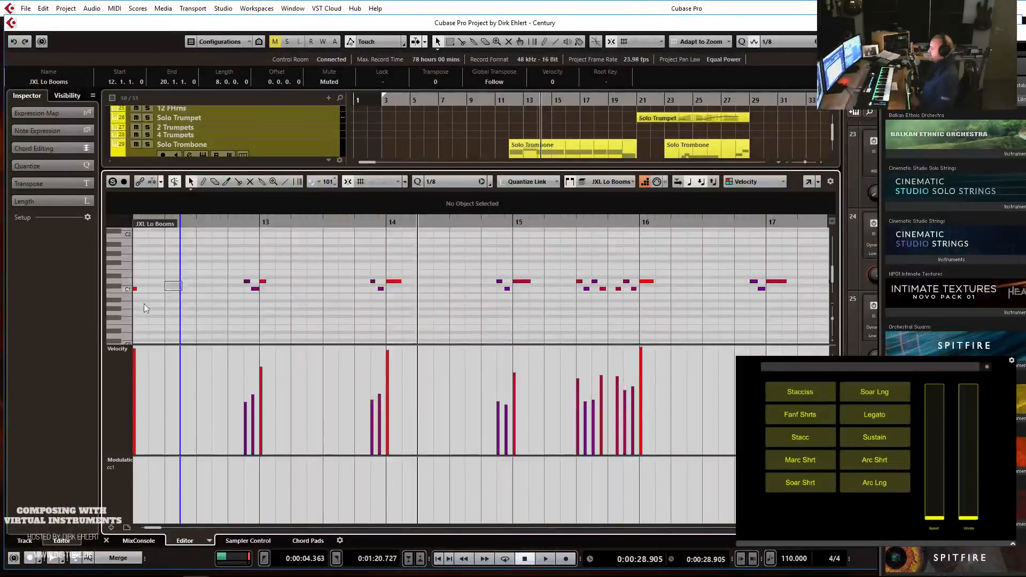
drag(144, 304, 116, 318)
key(Up)
key(Up)
key(Up)
key(Up)
drag(174, 369, 216, 372)
Delete every note after the first in the JXL Lo Booms event at bar 12 and leave the editor.
drag(315, 250, 921, 343)
key(Delete)
key(Return)
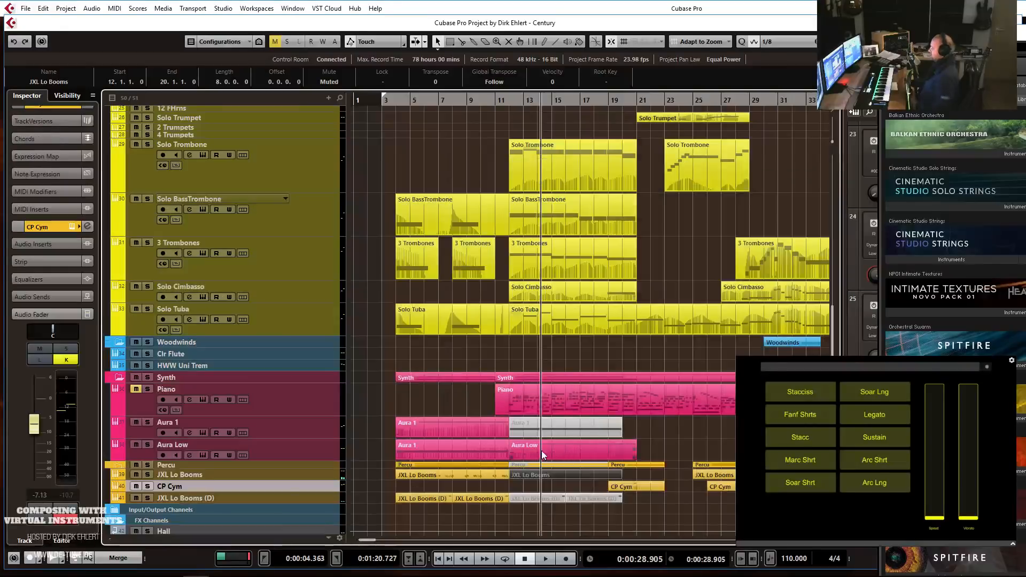
Unmute the JXL Lo Booms event at bar 12 and shorten it to end at bar 14 during playback.
right_click(546, 476)
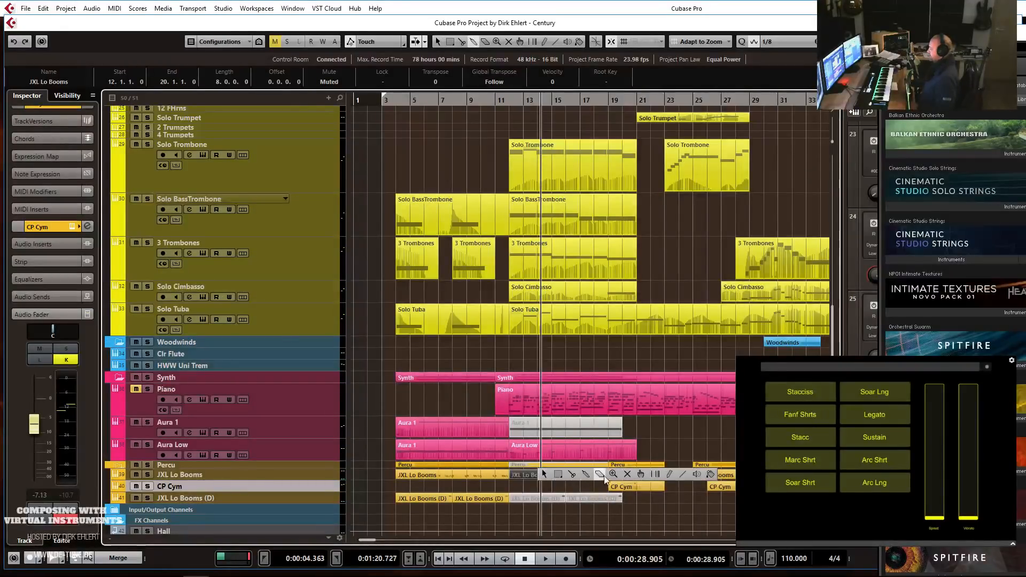
click(627, 474)
click(491, 102)
key(space)
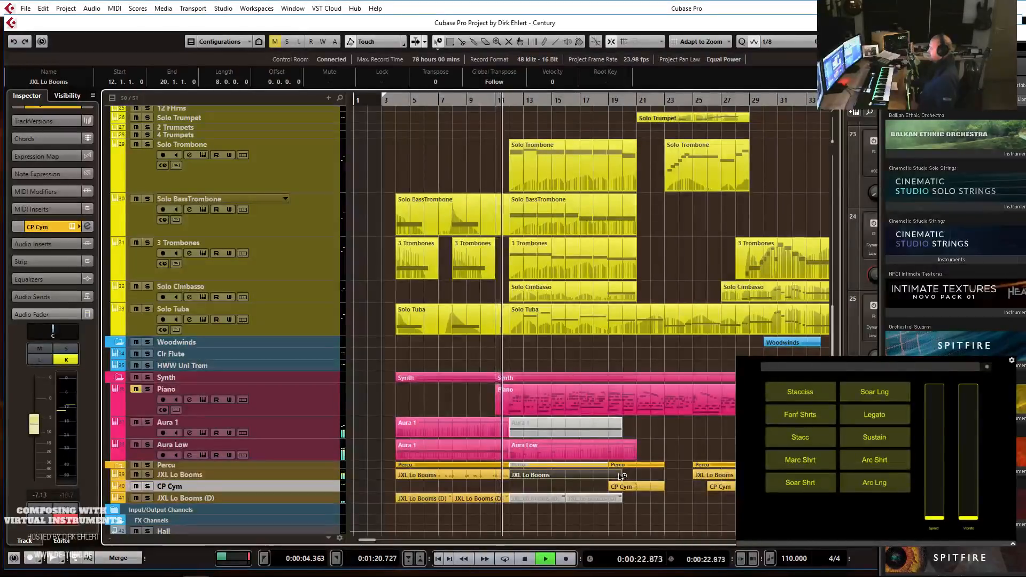
drag(621, 476, 536, 480)
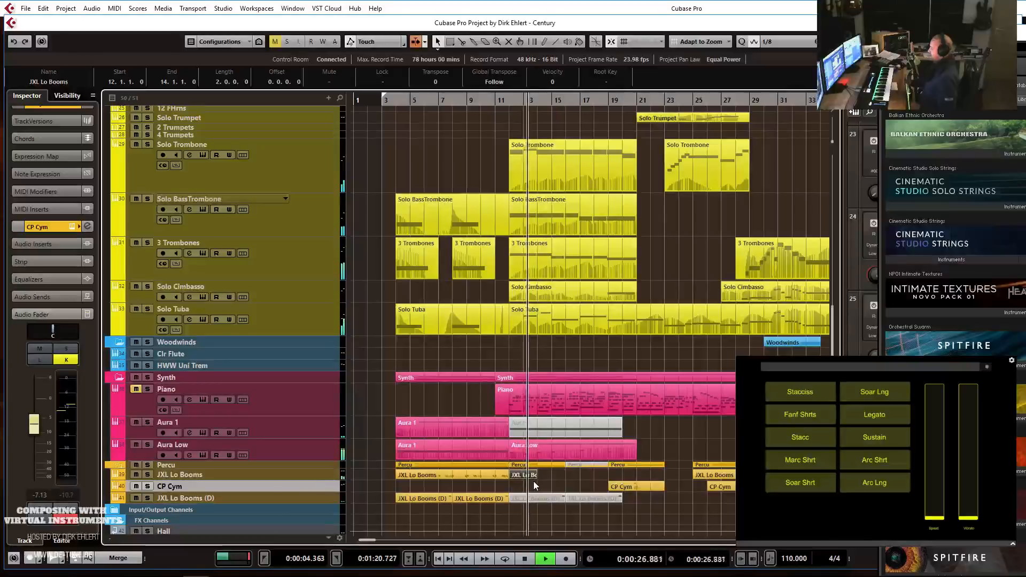
Duplicate the two-bar JXL Lo Booms event four times from bar 14 and make its track taller.
key(ctrl+d)
drag(231, 480, 231, 494)
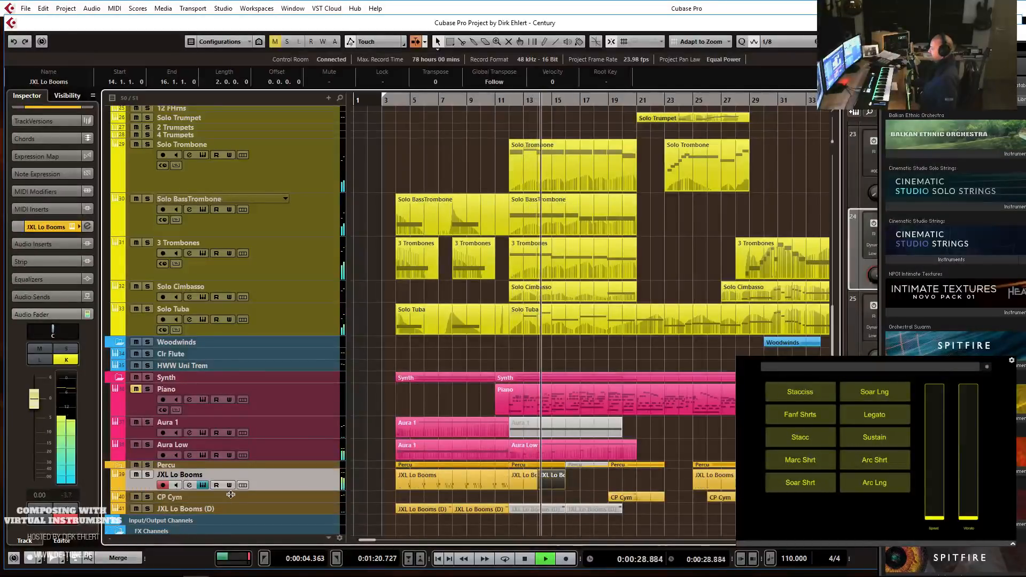
key(ctrl+d)
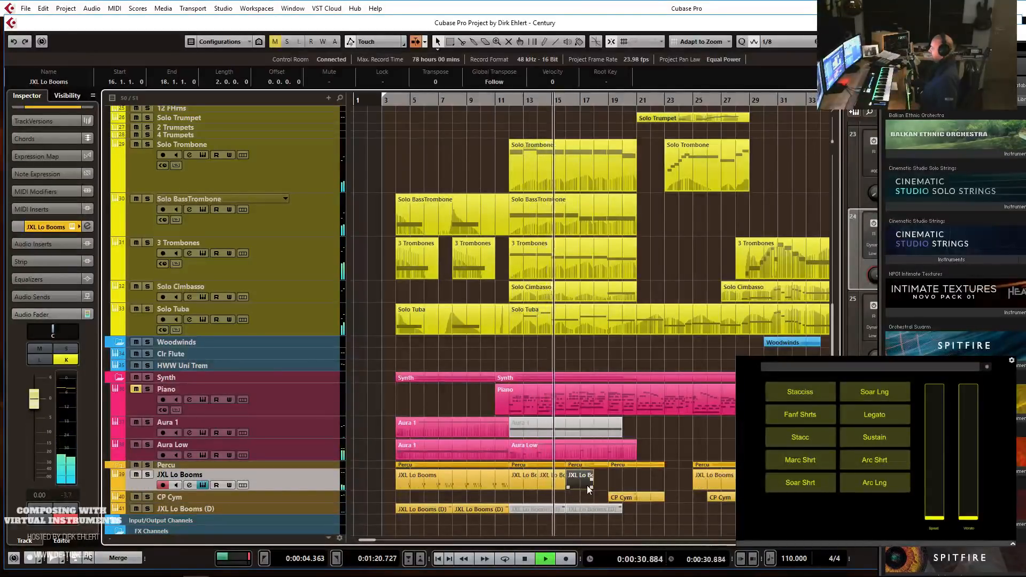
key(ctrl+d)
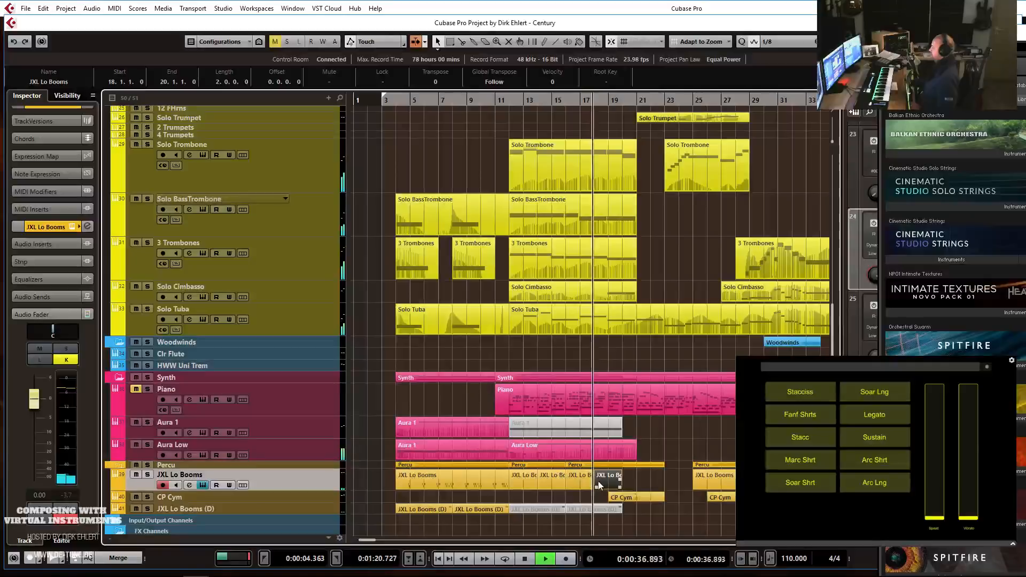
key(ctrl+d)
Delete the JXL Lo Booms copies between bars 14 and 20 and move the remaining copy to bar 21.
drag(597, 496, 552, 482)
key(Delete)
drag(636, 478, 647, 479)
key(h)
key(h)
key(h)
key(h)
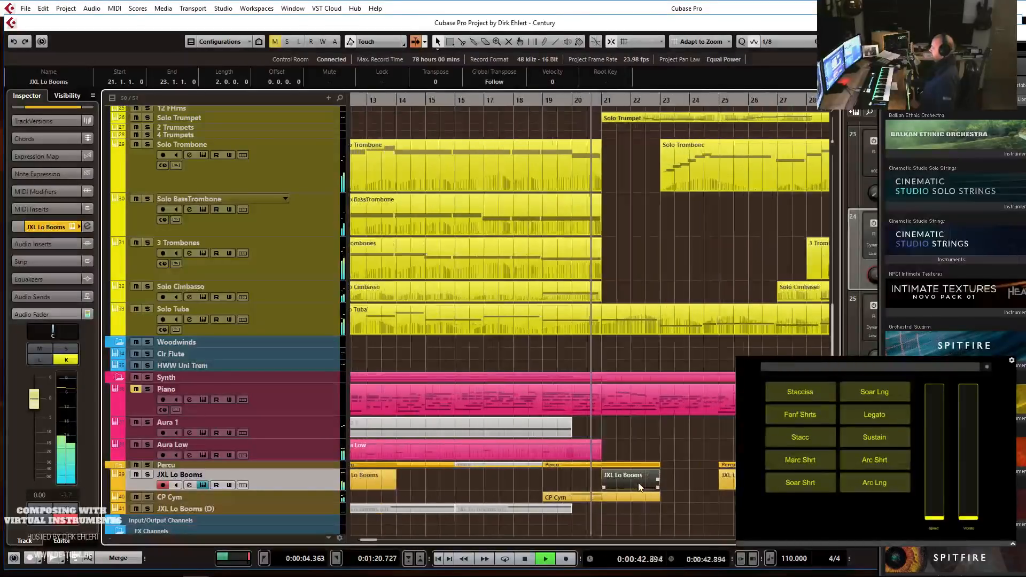
Check the note in the JXL Lo Booms event at bar 12 and play the arrangement from bar 11.
key(g)
key(g)
key(g)
key(g)
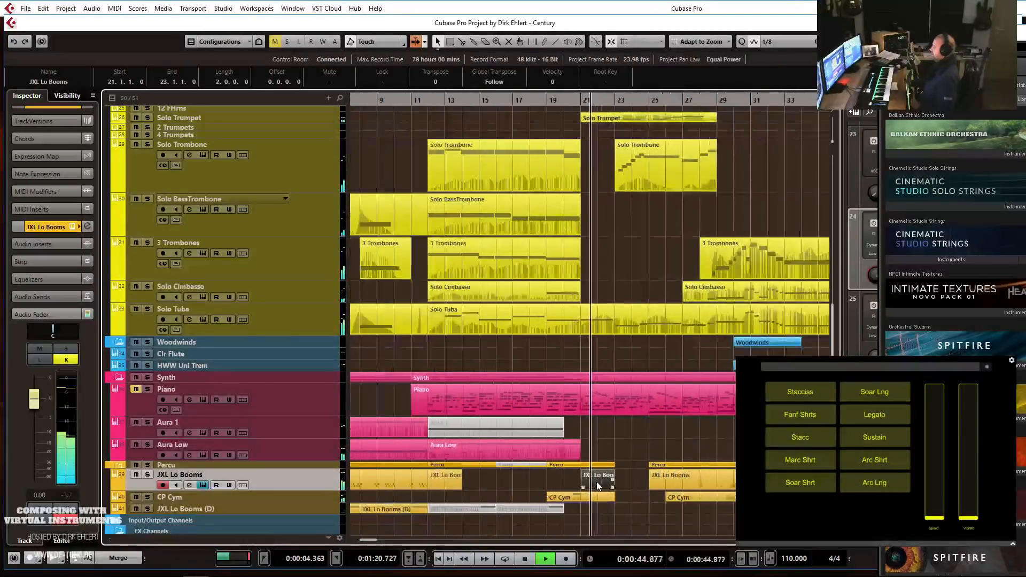
key(g)
key(space)
click(437, 100)
double_click(473, 478)
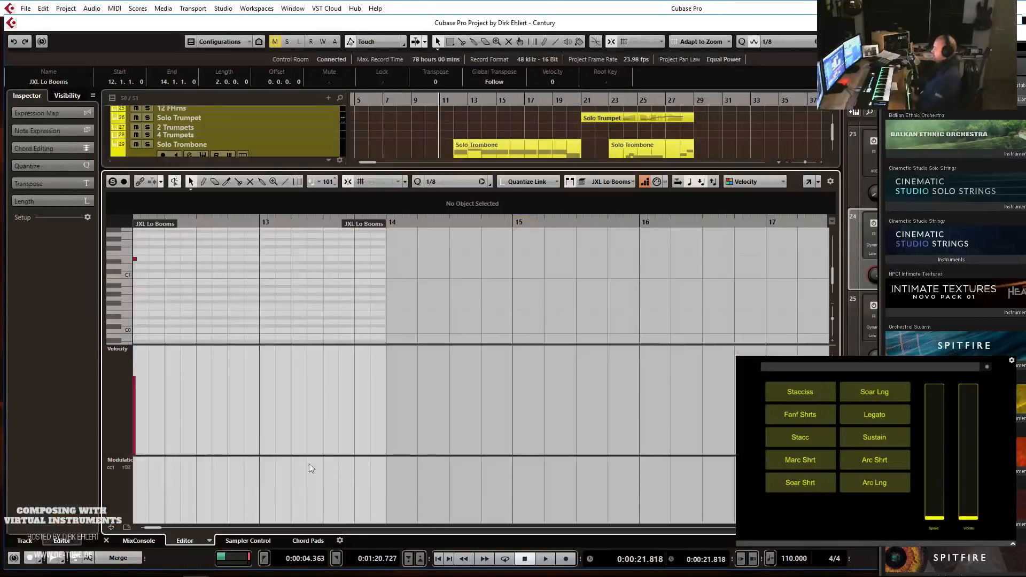
key(Return)
key(space)
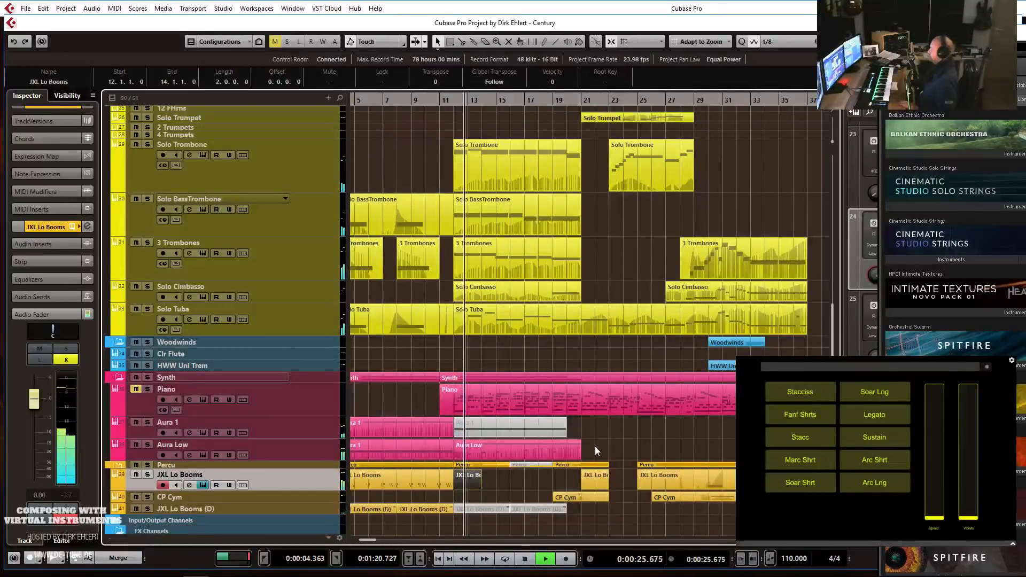
Delete the two muted JXL Lo Booms (D) events and the muted Aura 1 event between bars 12 and 20.
click(507, 508)
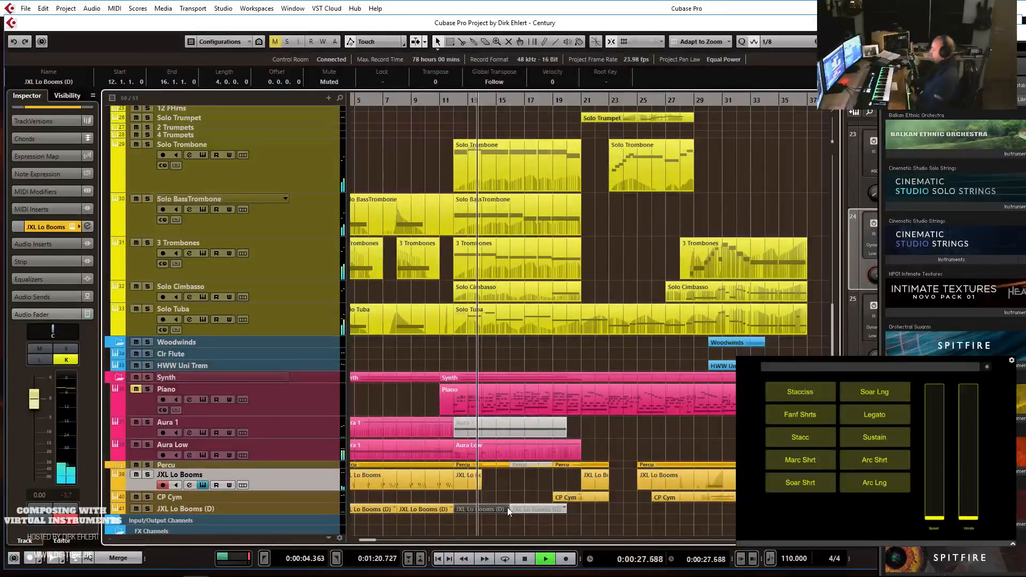
key(Delete)
click(521, 508)
key(Delete)
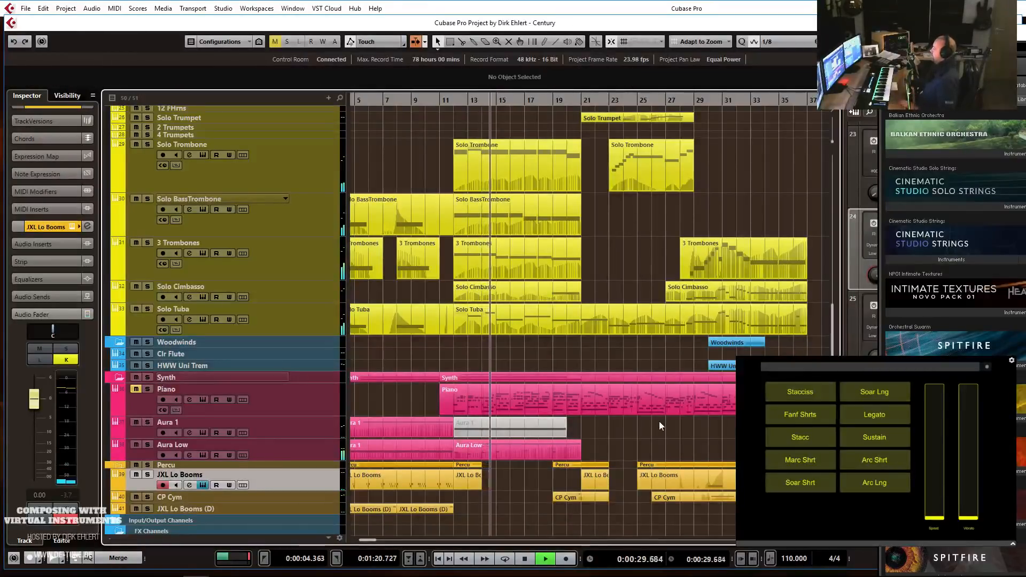
click(514, 430)
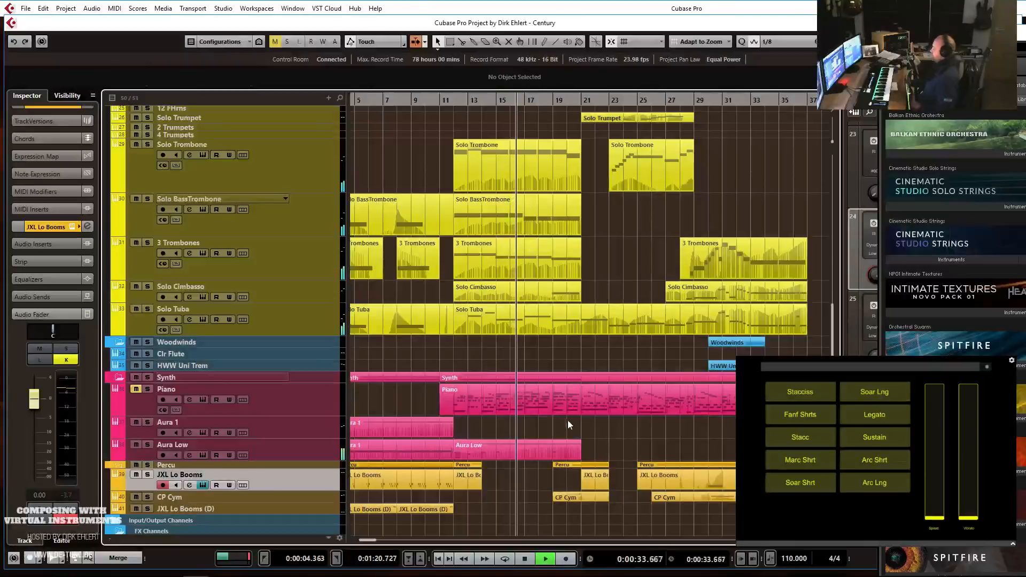
Reduce the Piano track to its minimum height in the Synth folder.
key(g)
key(g)
key(g)
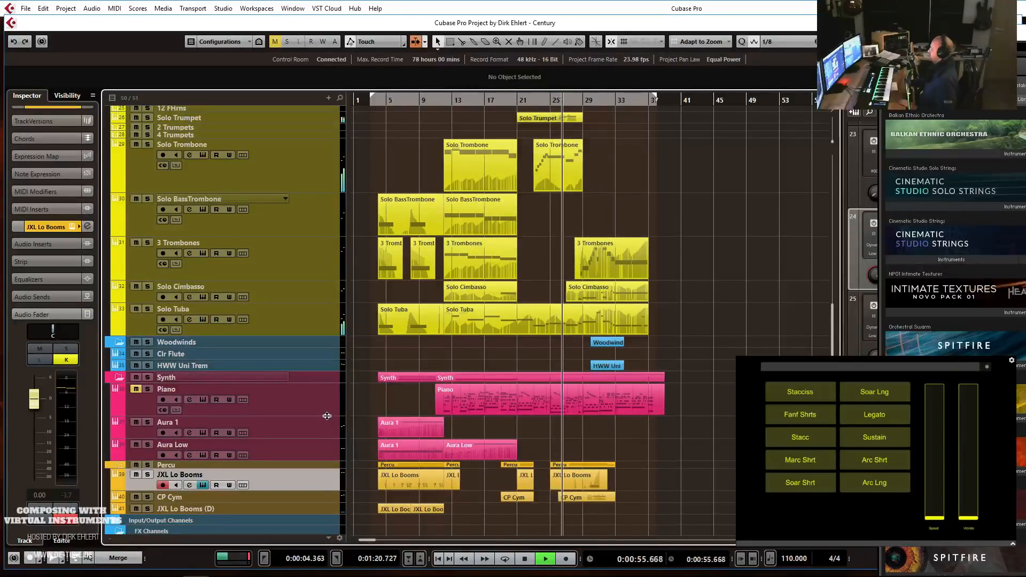
drag(333, 414, 334, 391)
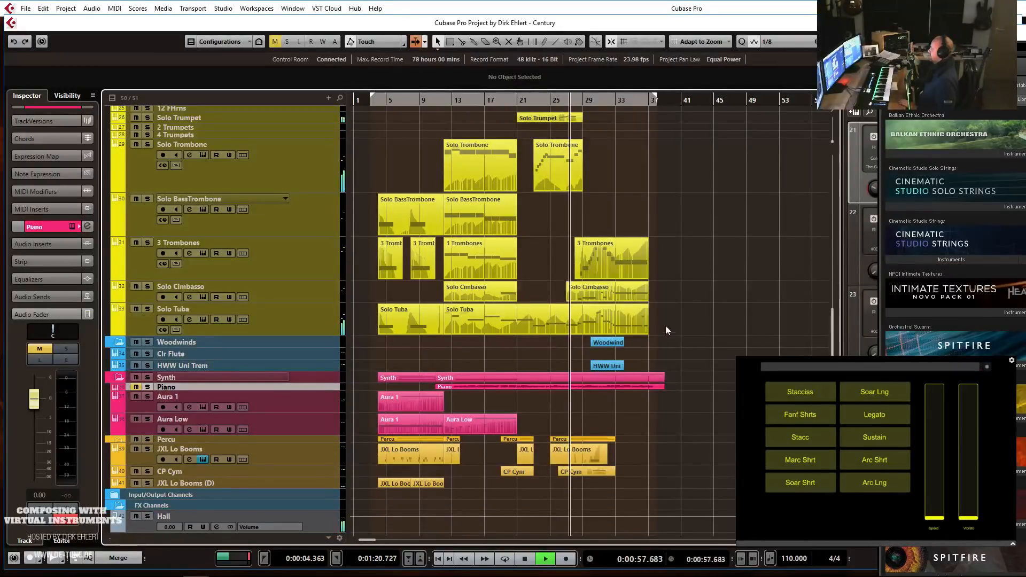
Lower the HWW Uni Trem track's volume to about -3.05 dB.
scroll(720, 267, up, 5)
scroll(720, 267, up, 2)
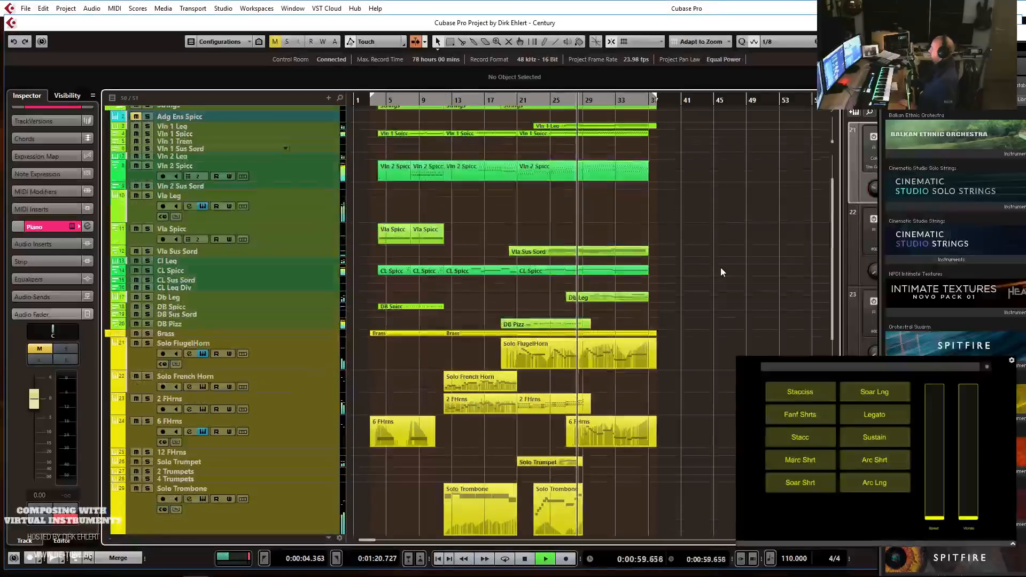
scroll(720, 267, up, 1)
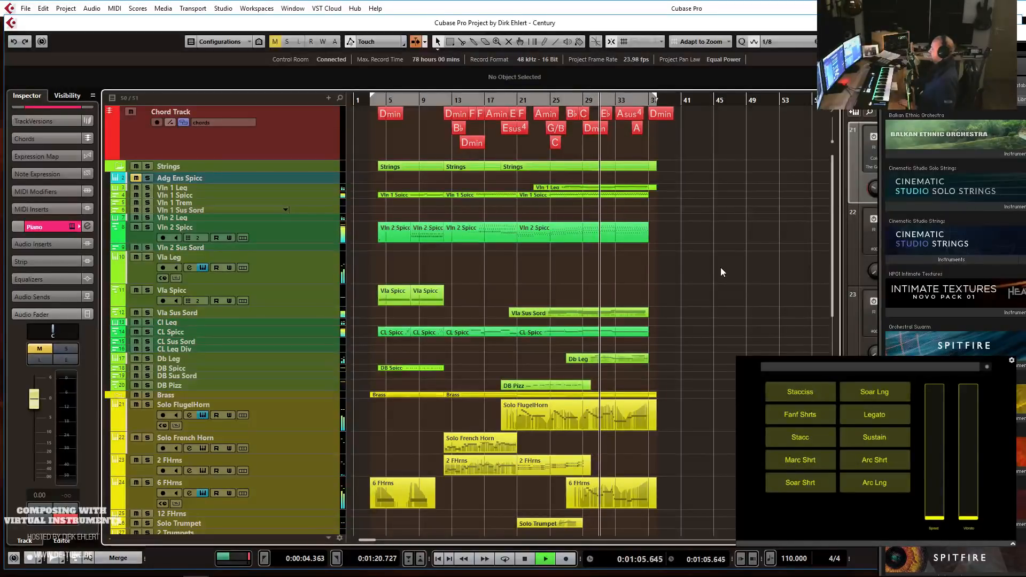
scroll(716, 330, down, 12)
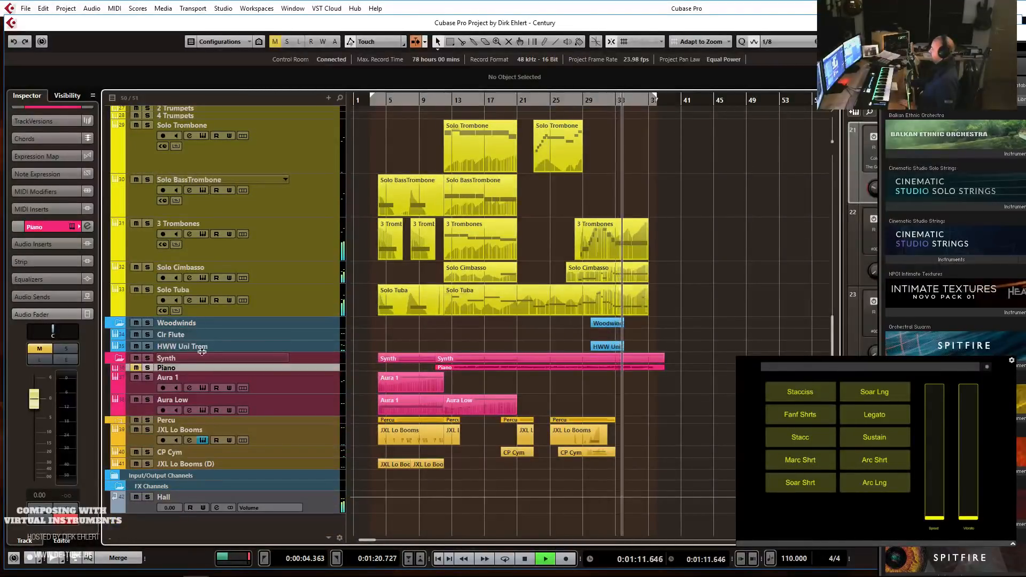
click(176, 346)
key(space)
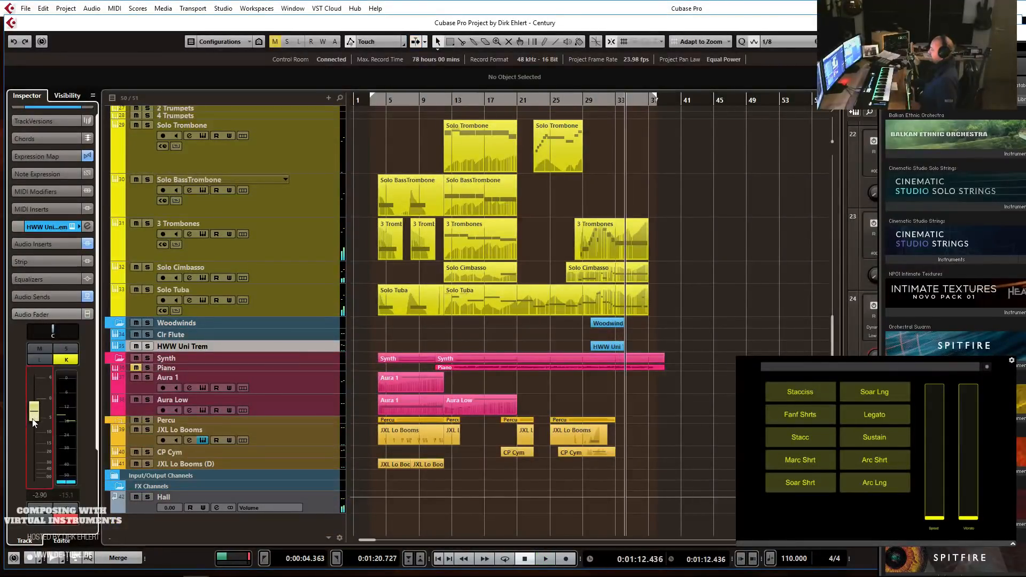
Select the Vln 1 Leg track and play the arrangement from about bar 25.
scroll(719, 318, up, 12)
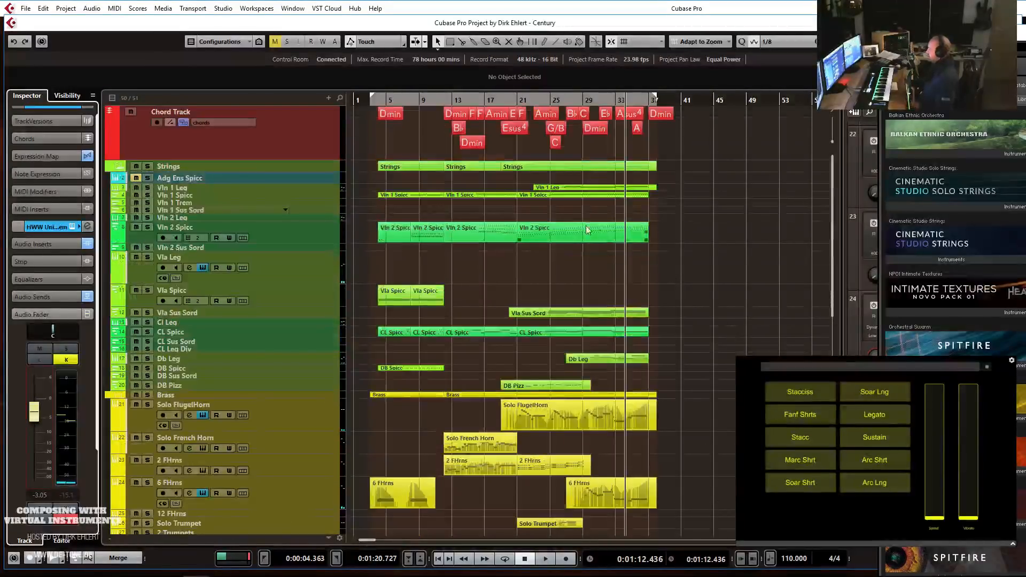
click(213, 191)
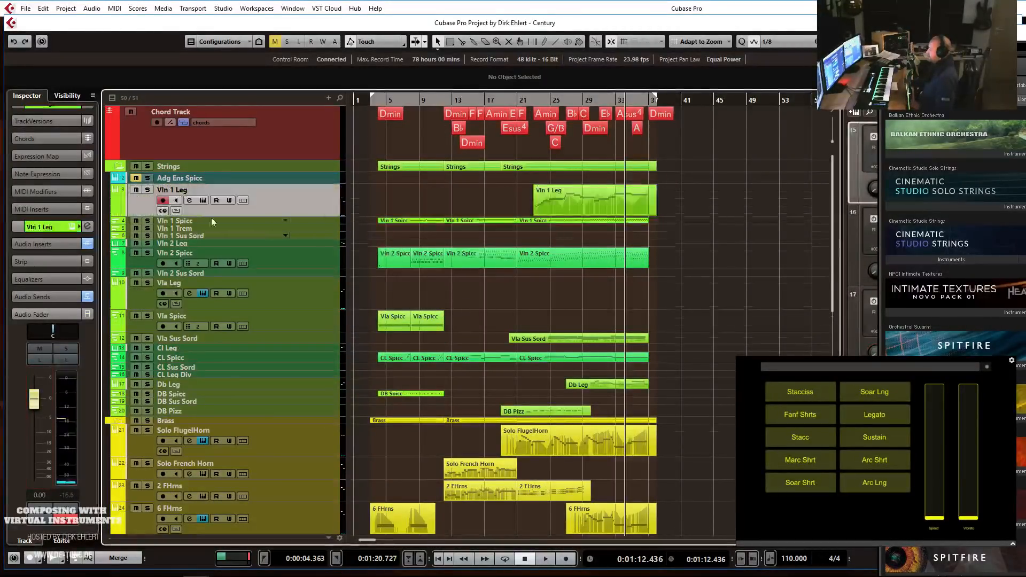
key(h)
key(h)
click(432, 100)
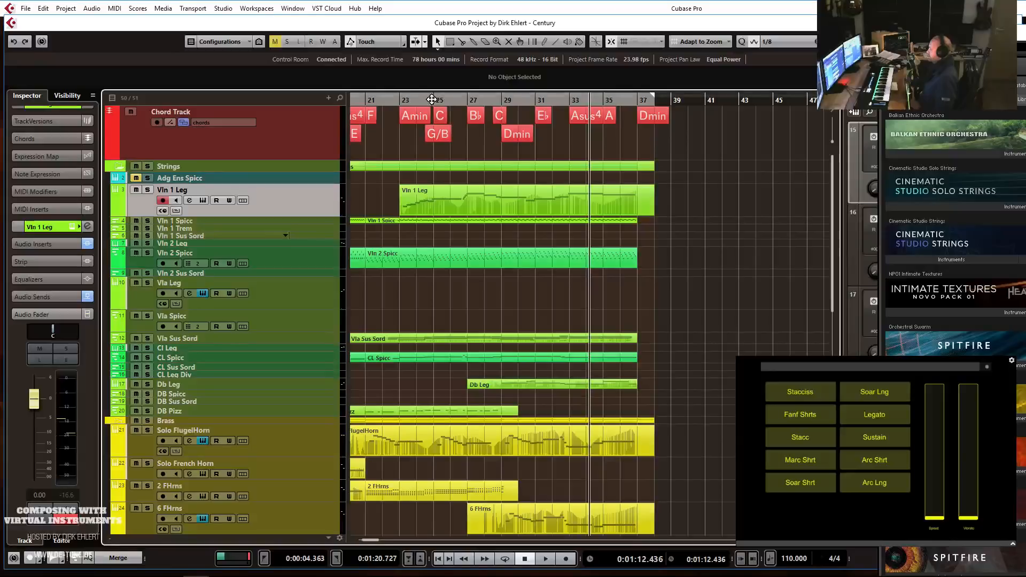
key(space)
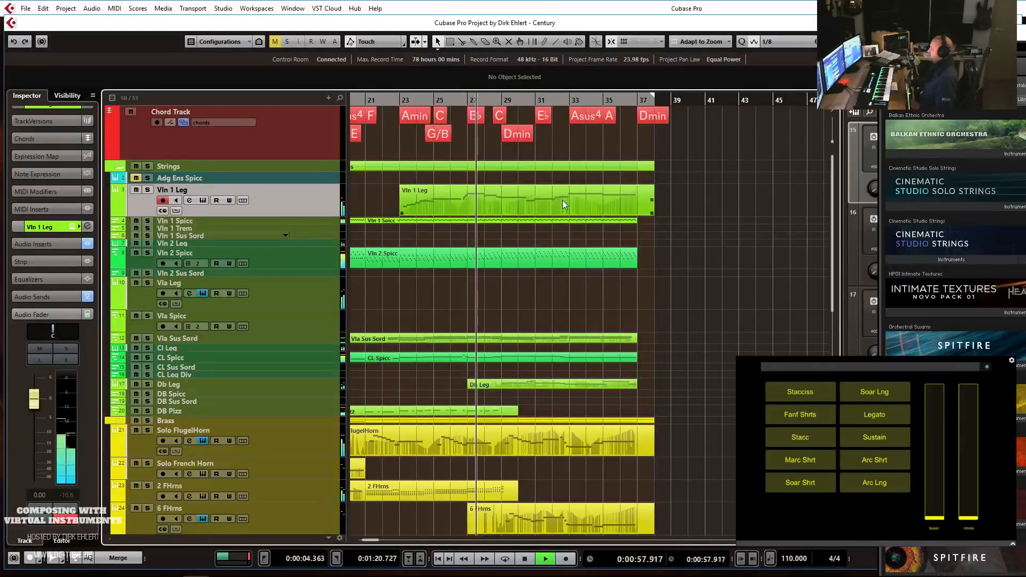
key(space)
Delete the Vln 1 Leg notes from bar 28 until just before the F4 in bar 30 and turn off step input.
double_click(498, 201)
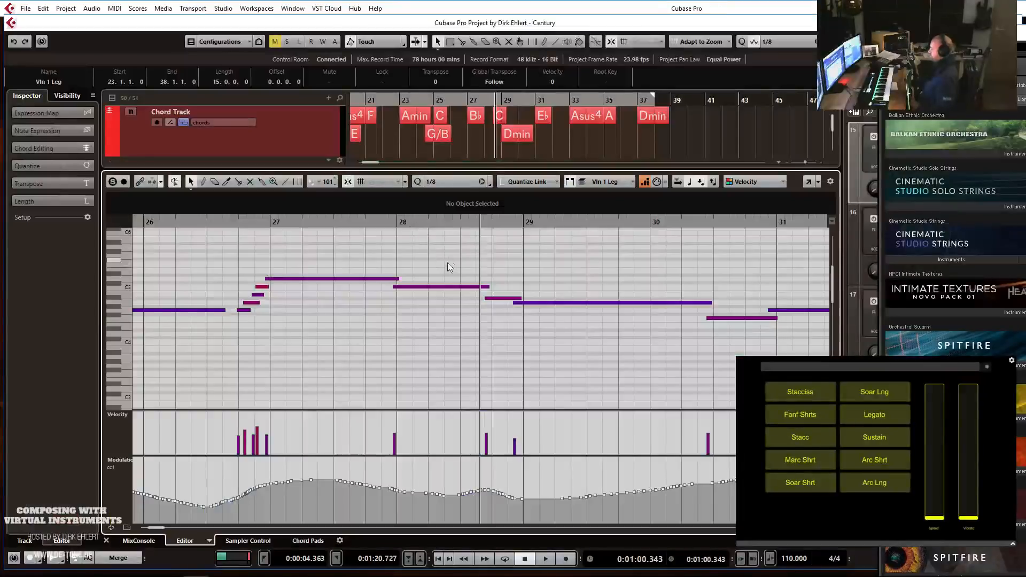
key(h)
key(h)
drag(430, 261, 450, 304)
key(Delete)
click(536, 303)
drag(497, 278, 534, 327)
key(Delete)
click(641, 183)
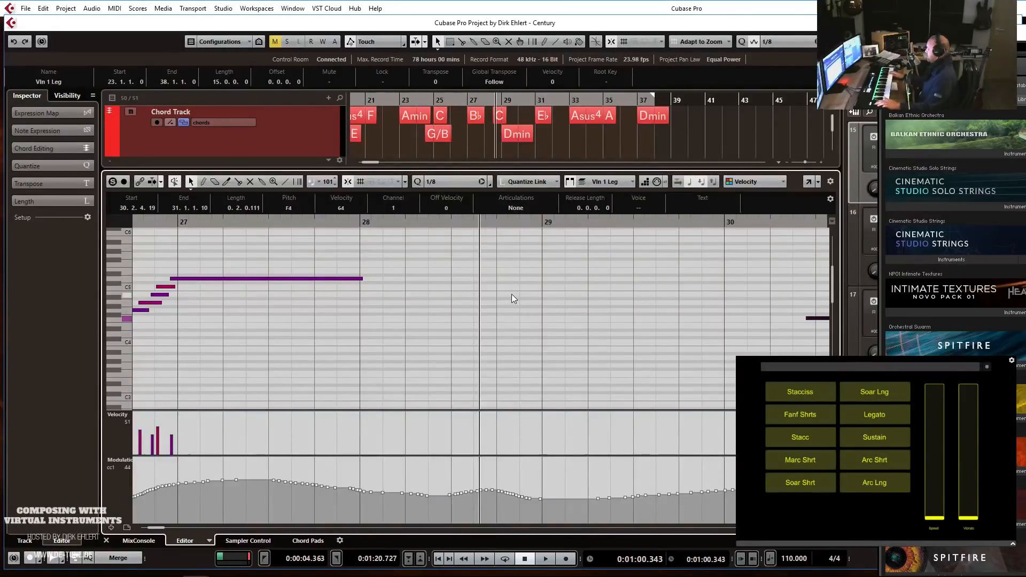
Play the Vln 1 Leg melody leading into the emptied passage at bar 28.
key(g)
key(g)
key(g)
key(g)
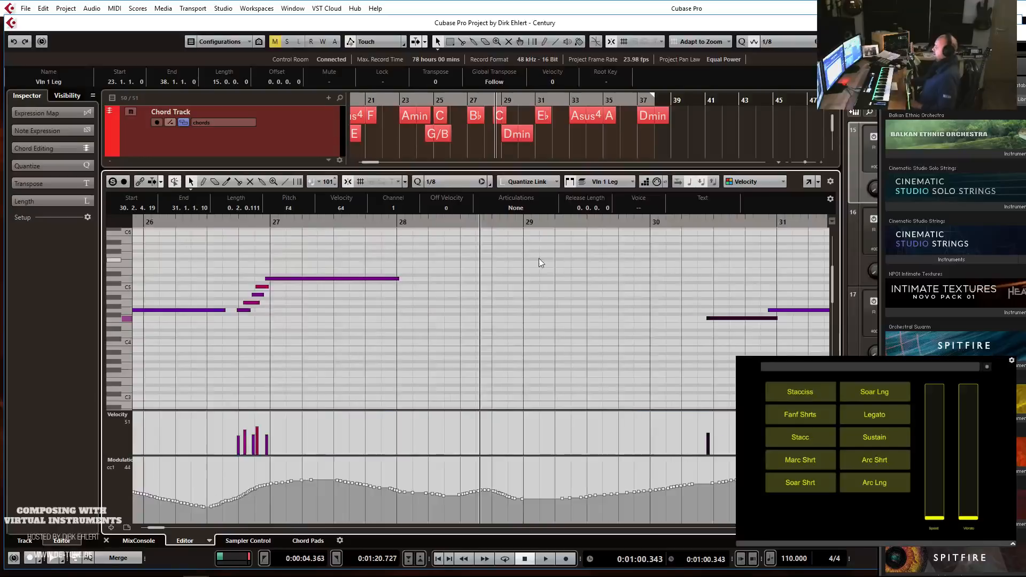
click(338, 223)
key(space)
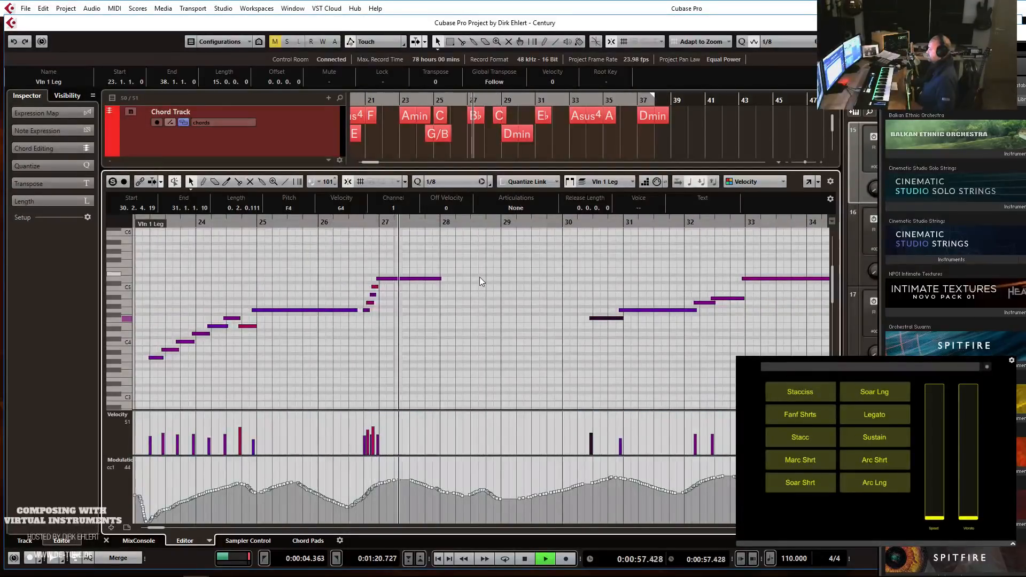
key(space)
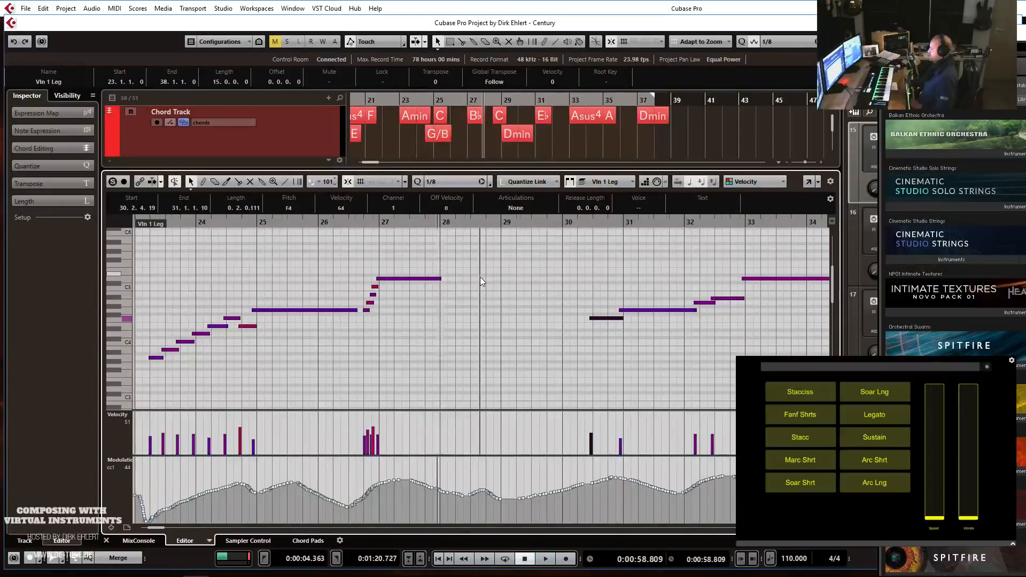
Set the quantize preset to 1/4 7-let and quantize the selected F4 note in bar 30.
key(h)
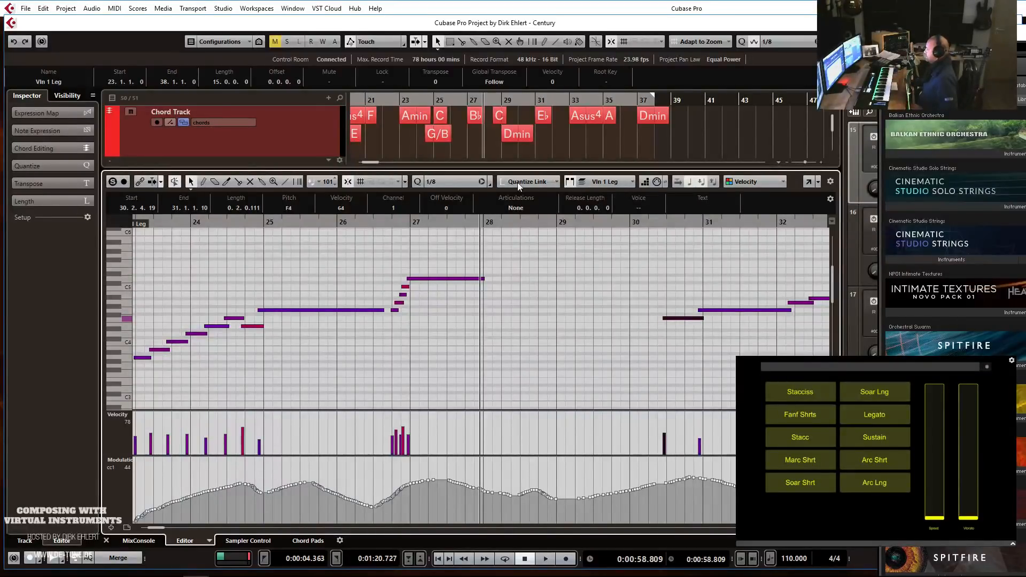
click(459, 182)
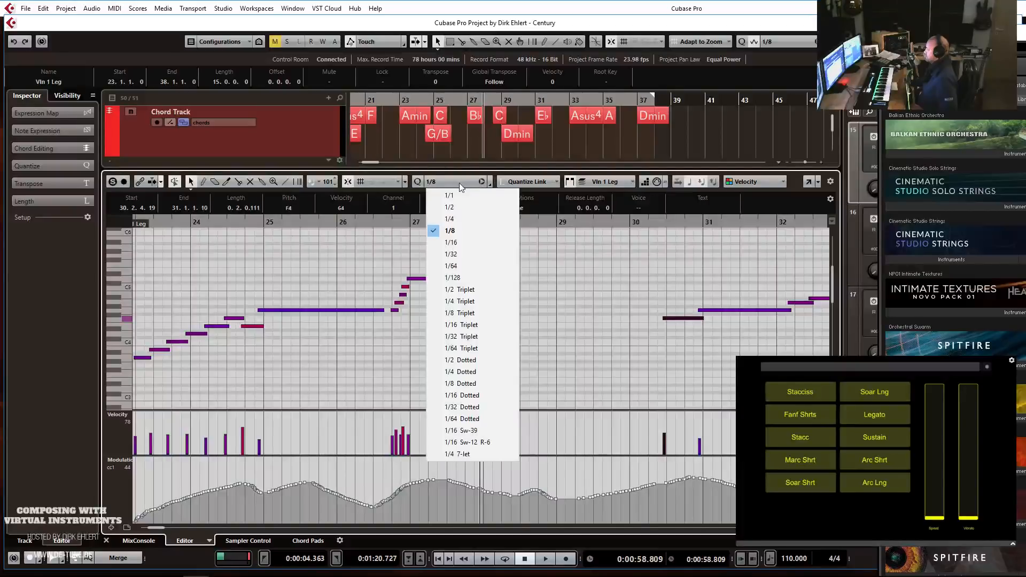
click(482, 454)
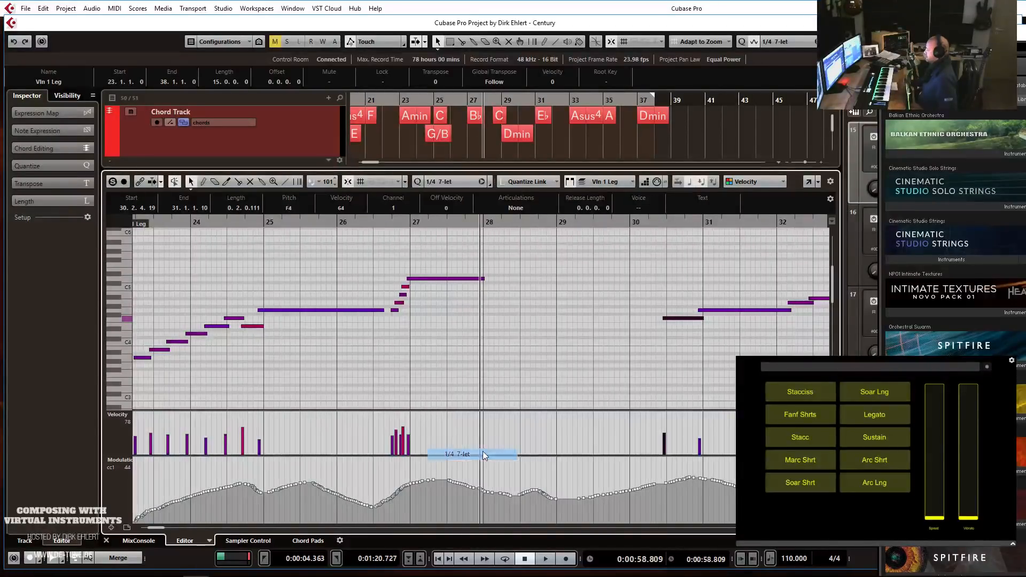
key(h)
key(h)
key(h)
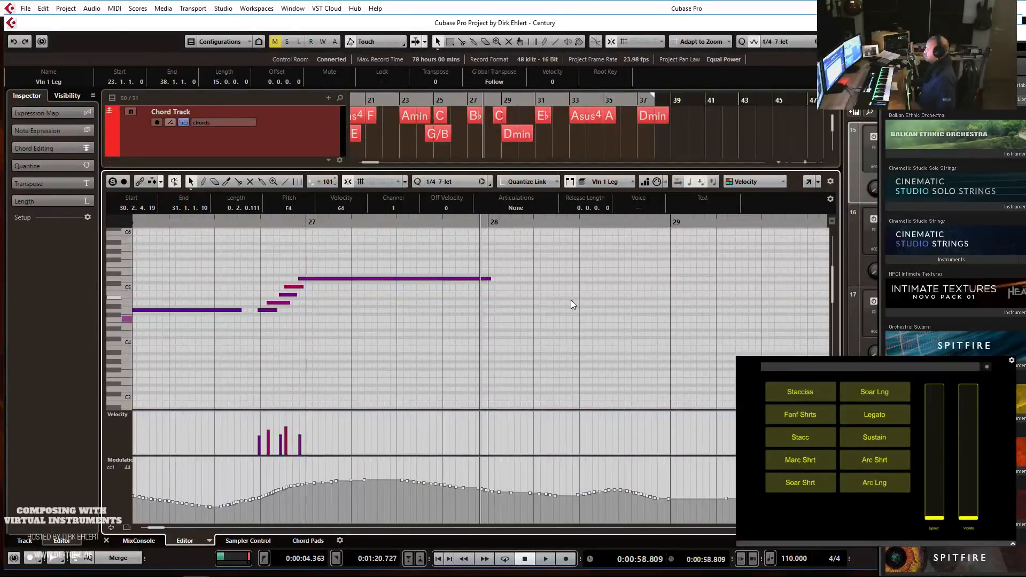
scroll(571, 304, right, 3)
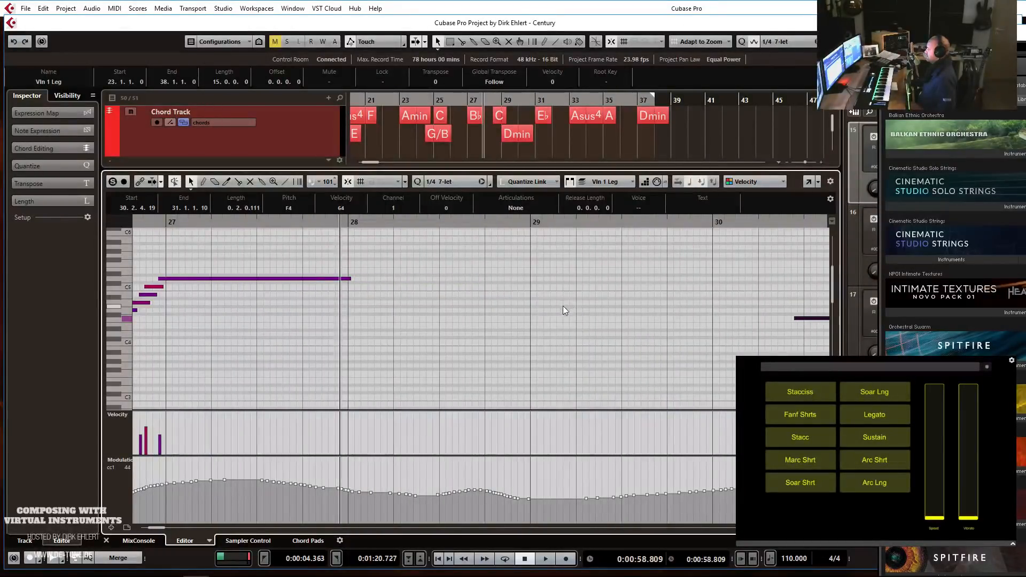
click(482, 182)
Change the septuplet quantize grid to 1/2 in the Quantize Panel.
click(450, 182)
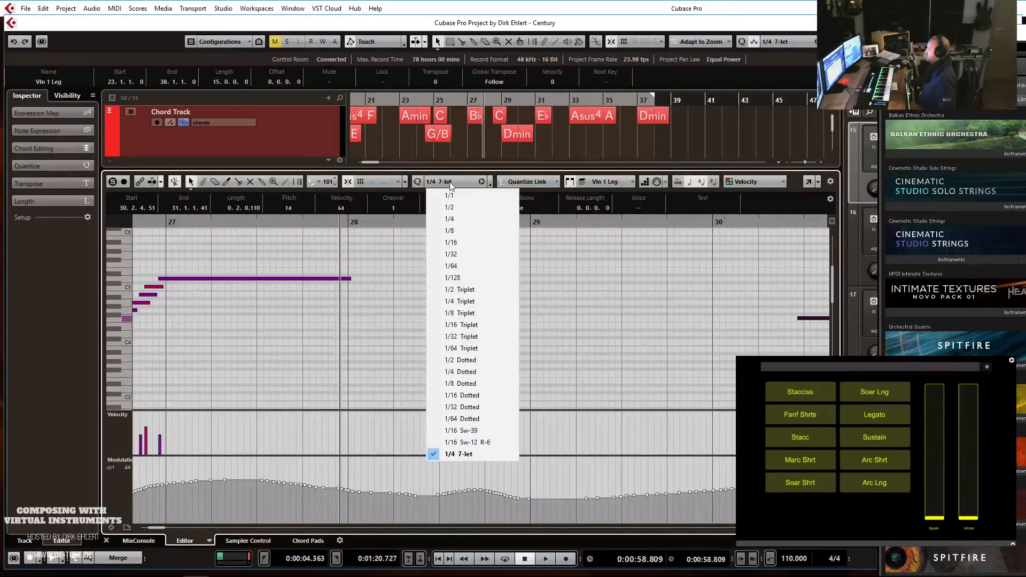
click(433, 183)
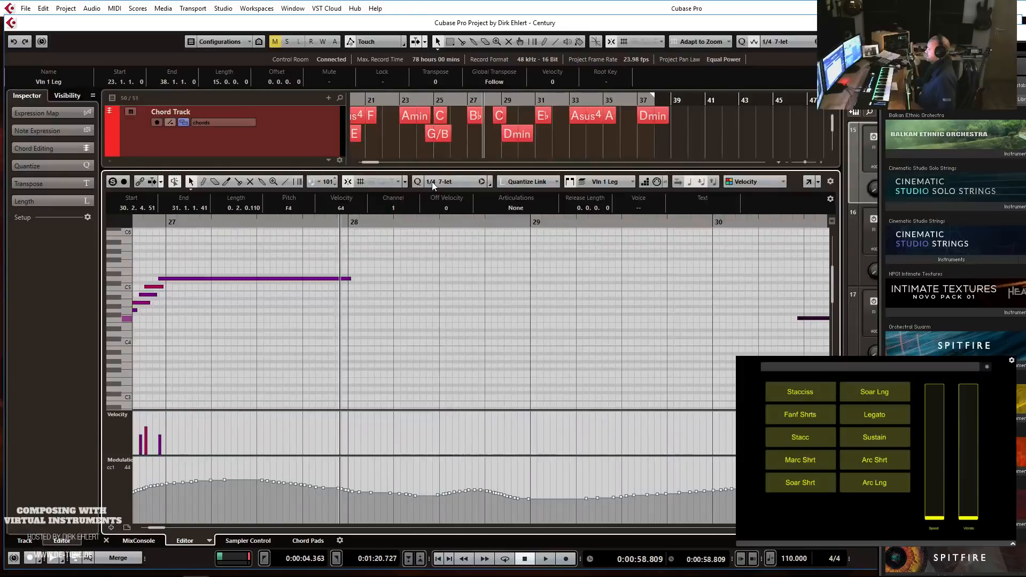
click(490, 183)
click(541, 325)
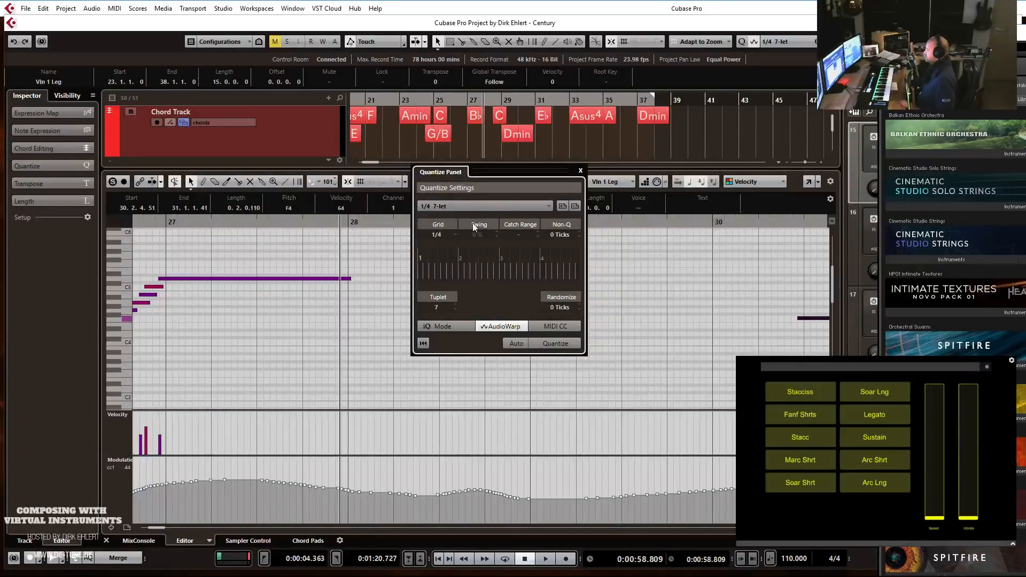
click(441, 235)
click(438, 255)
click(447, 326)
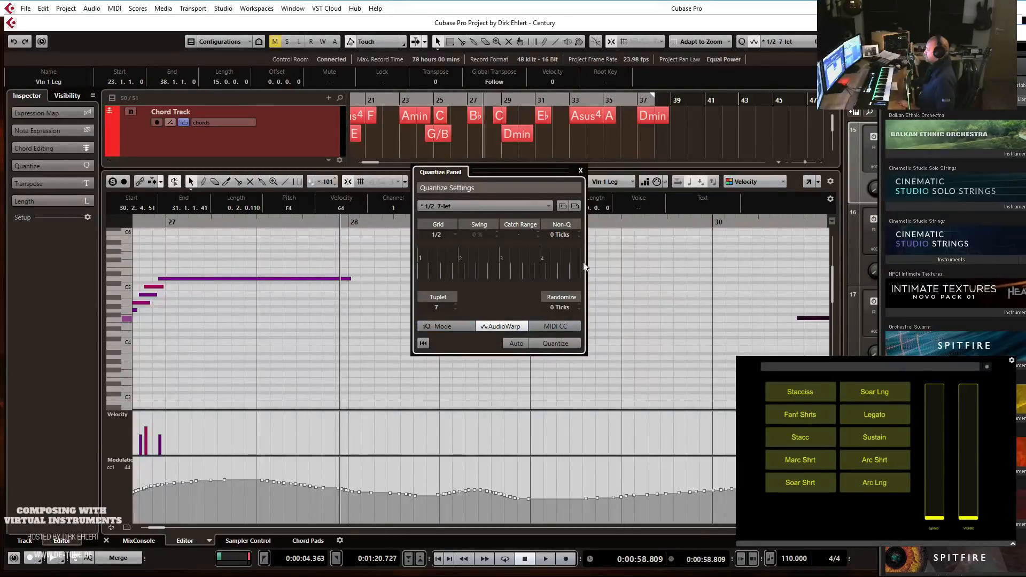
click(580, 170)
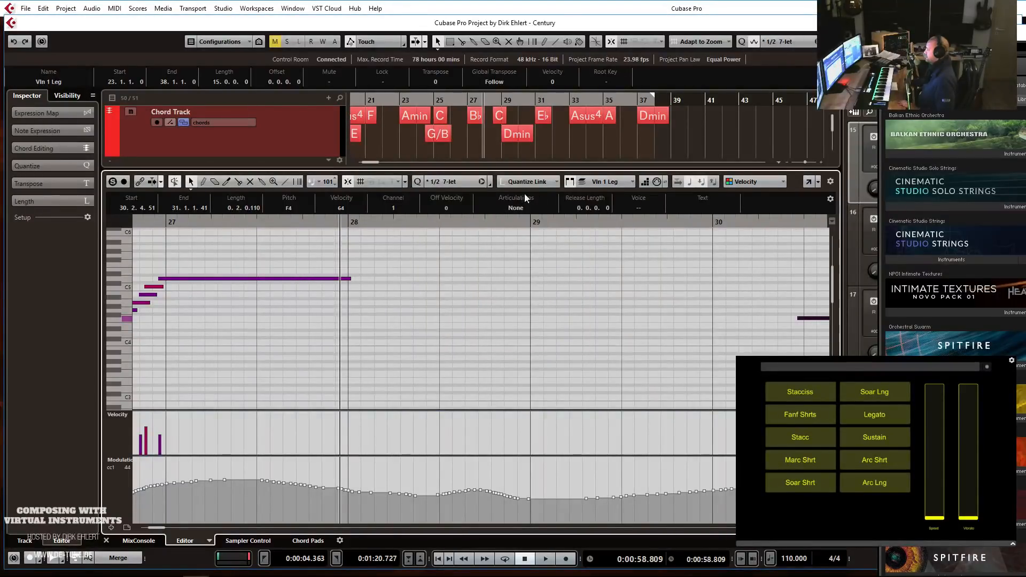
Turn on step input and fill bar 28 of Vln 1 Leg with a 14-note rising scale ending on C5.
click(643, 182)
click(350, 299)
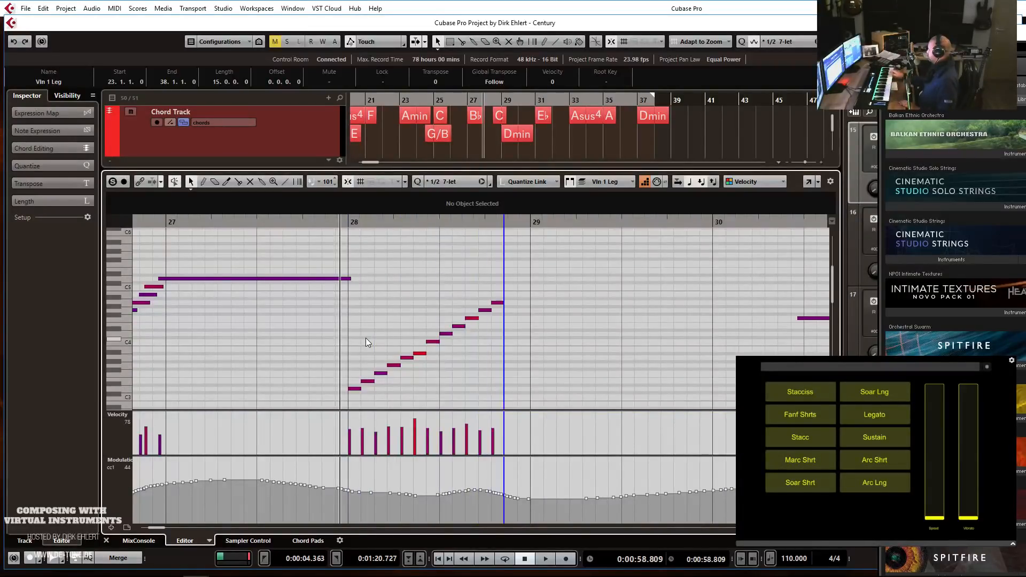
key(g)
key(g)
key(g)
key(g)
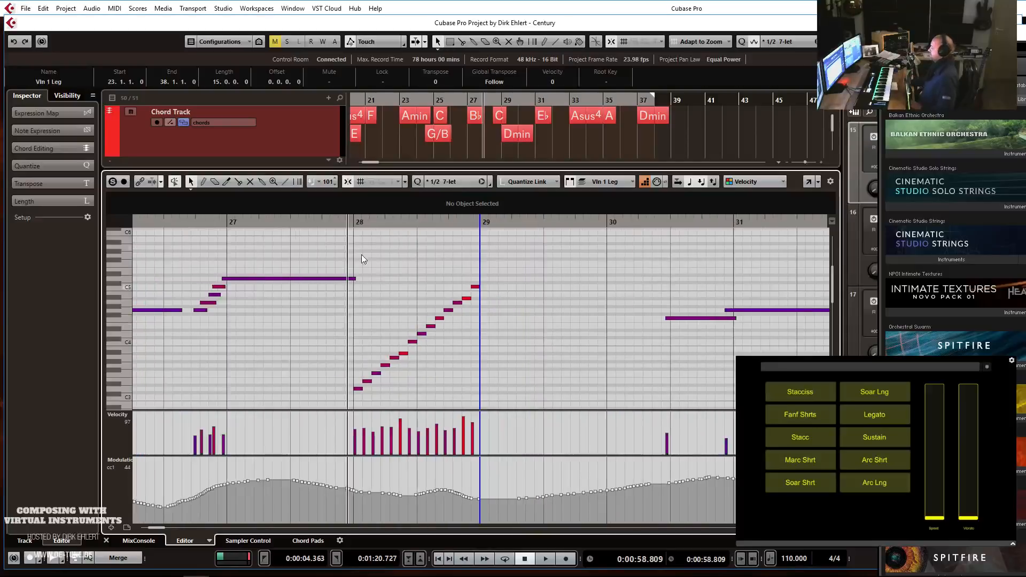
Play the rising run, make its notes overlap slightly and add a closing D5 at bar 29.
click(240, 222)
key(space)
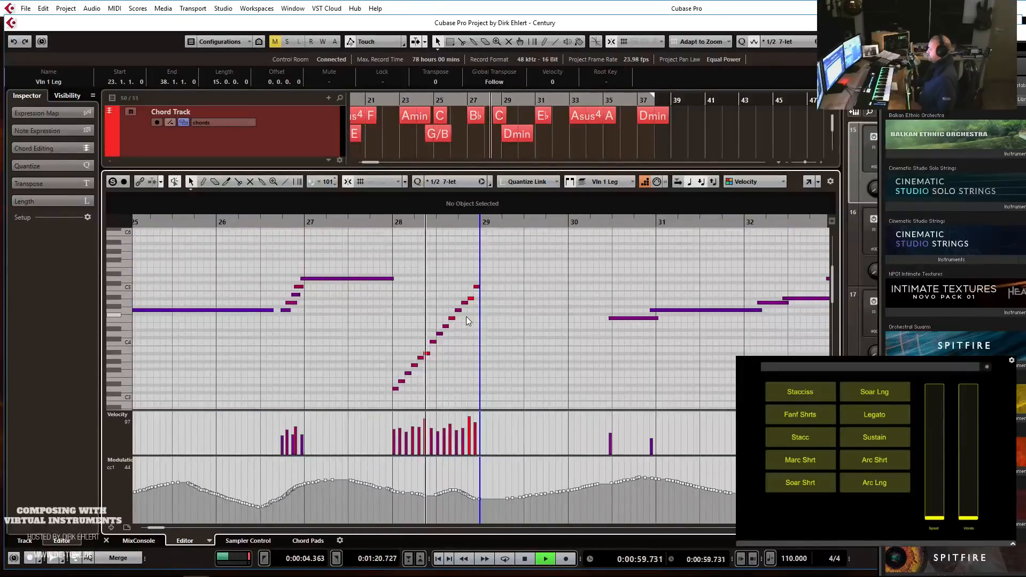
key(space)
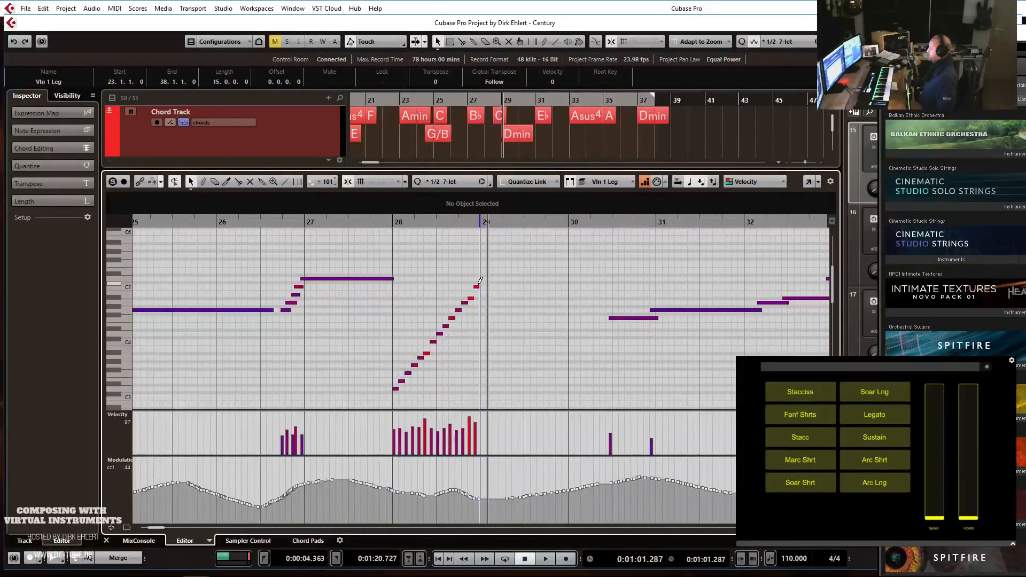
mouse_move(477, 286)
mouse_down()
mouse_move(486, 289)
mouse_move(410, 390)
mouse_move(394, 383)
mouse_move(402, 389)
mouse_up()
Raise the modulation curve across bar 28 and level the run's velocities at about 105.
mouse_move(379, 486)
mouse_down()
mouse_move(456, 474)
mouse_move(508, 497)
mouse_up()
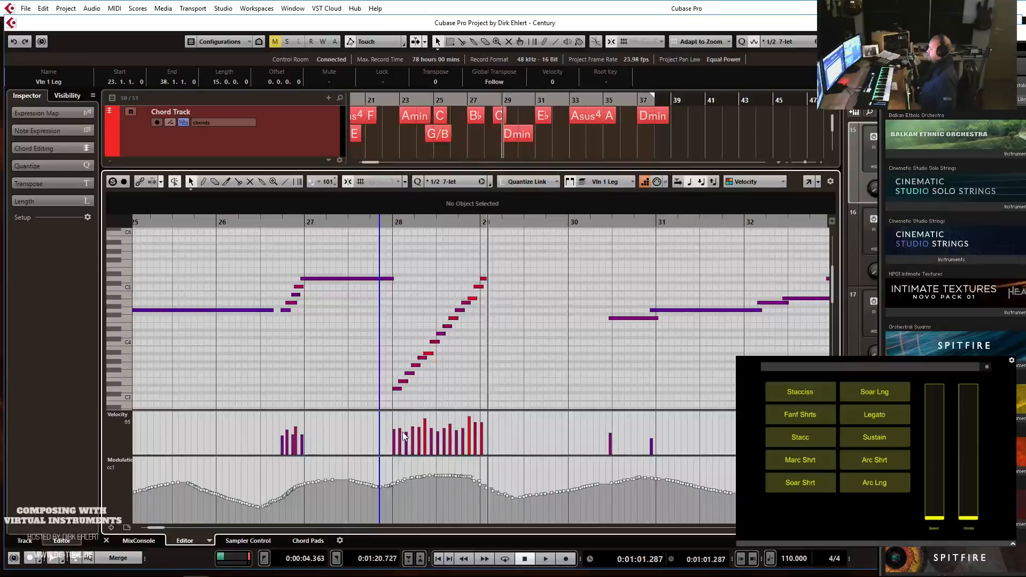
drag(393, 416, 482, 415)
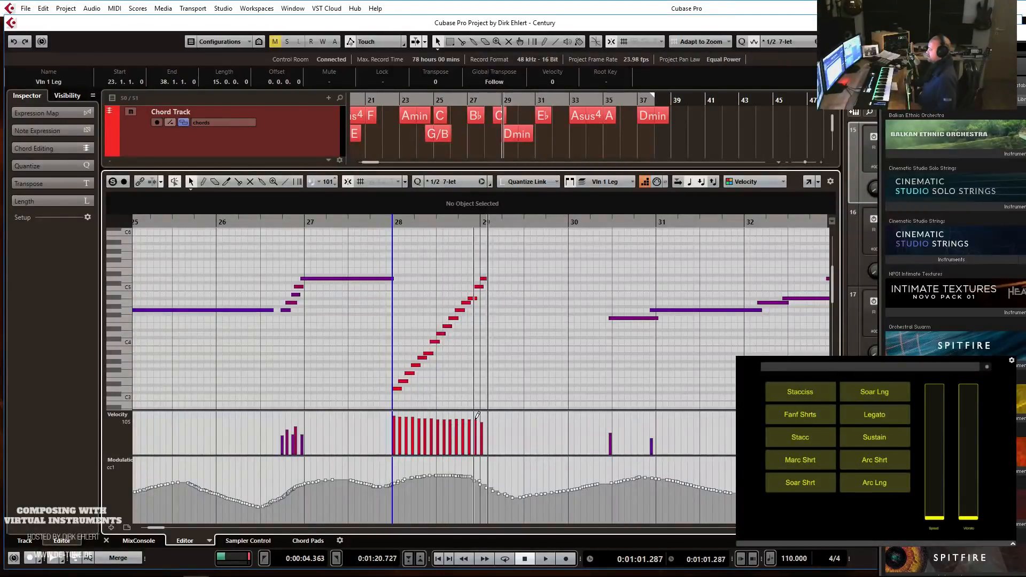
double_click(266, 222)
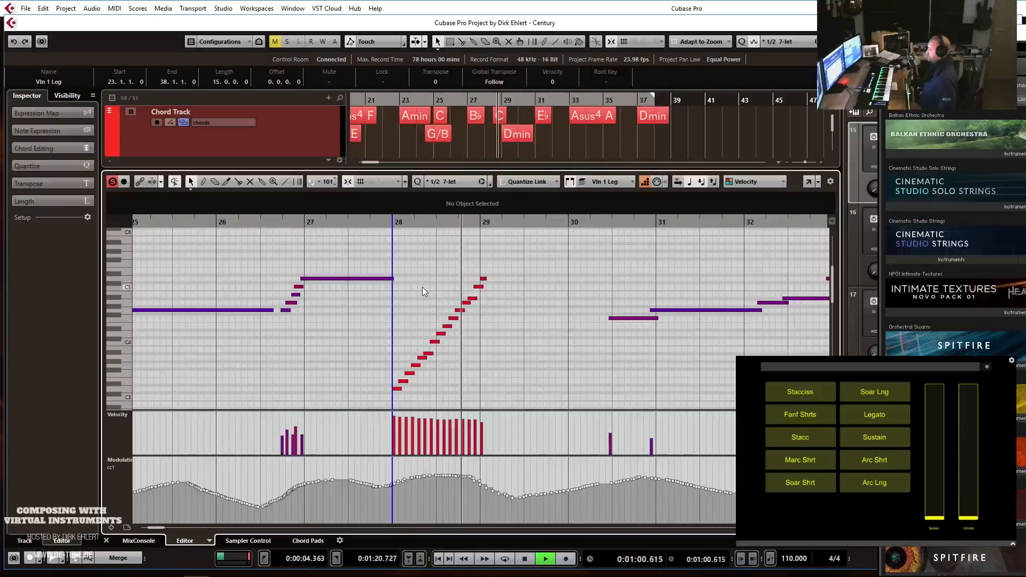
key(space)
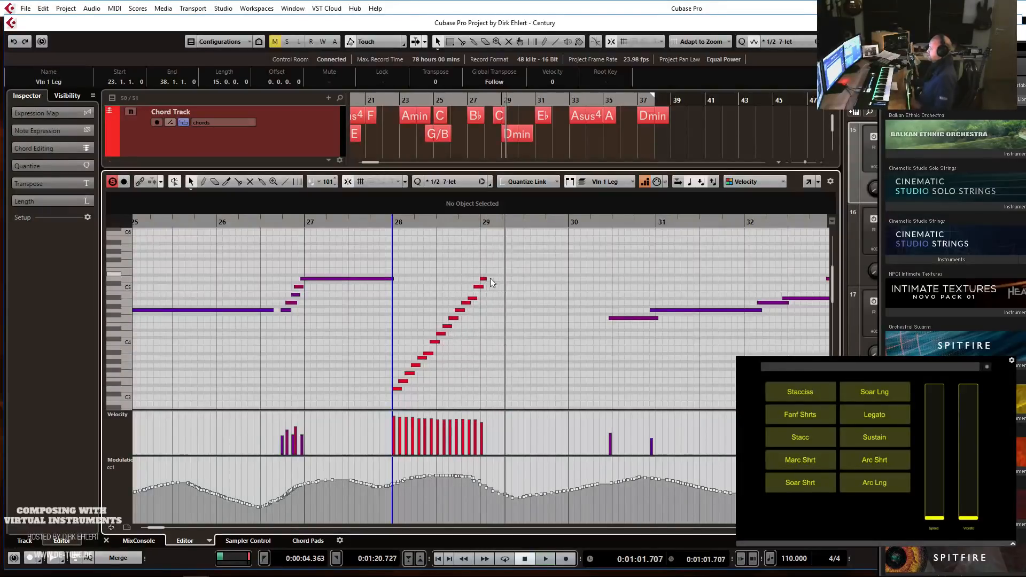
Extend the D5 at bar 29 to just past bar 30 and shorten the D5 at bar 27 to end at 27.4.2.
drag(486, 278, 580, 289)
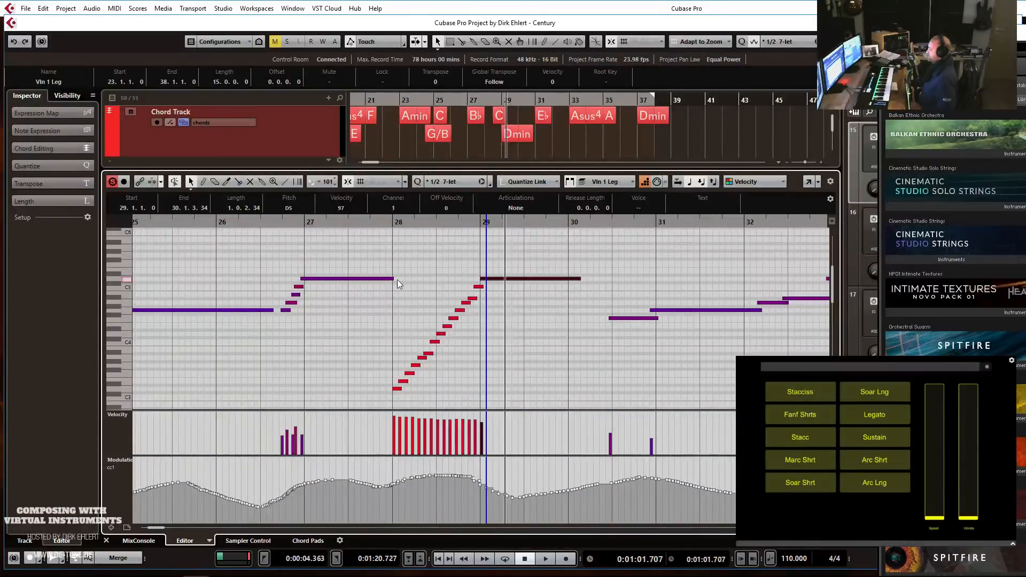
drag(396, 280, 377, 281)
click(247, 227)
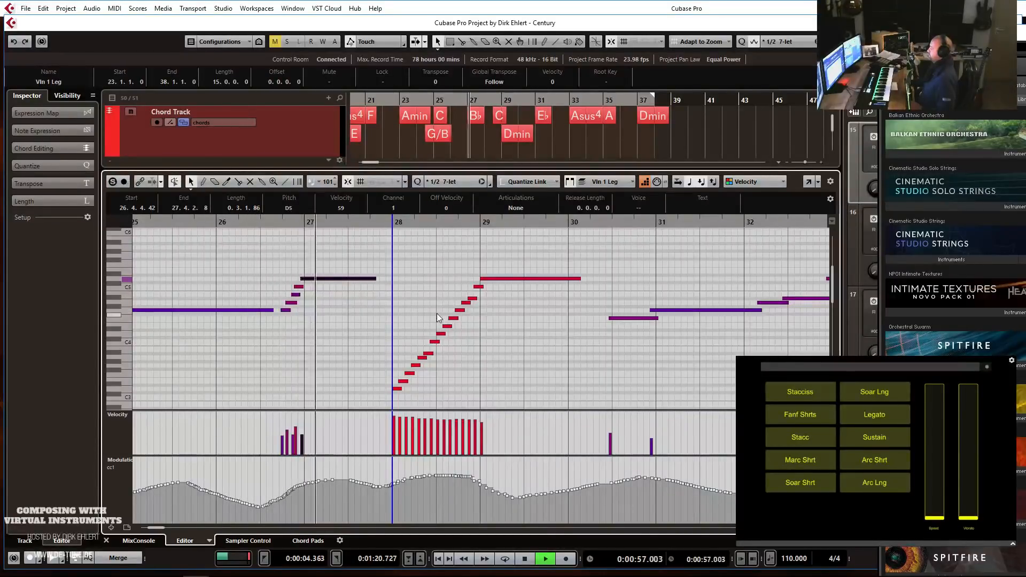
key(space)
Split the bar 27 D5 at beat 3, lower its tail an octave to D4 and extend the first part to 27.3.1.55.
click(354, 284)
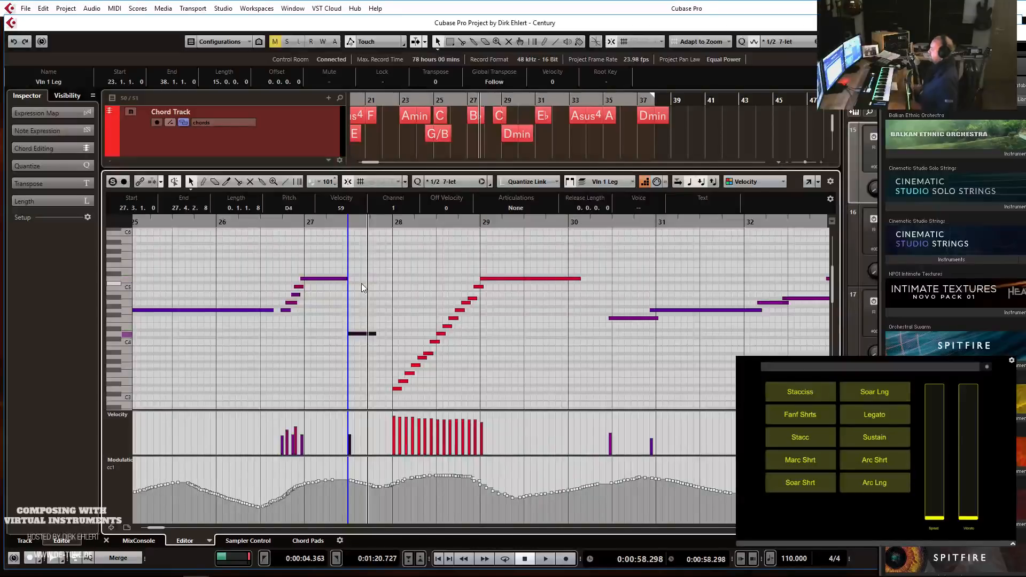
click(346, 279)
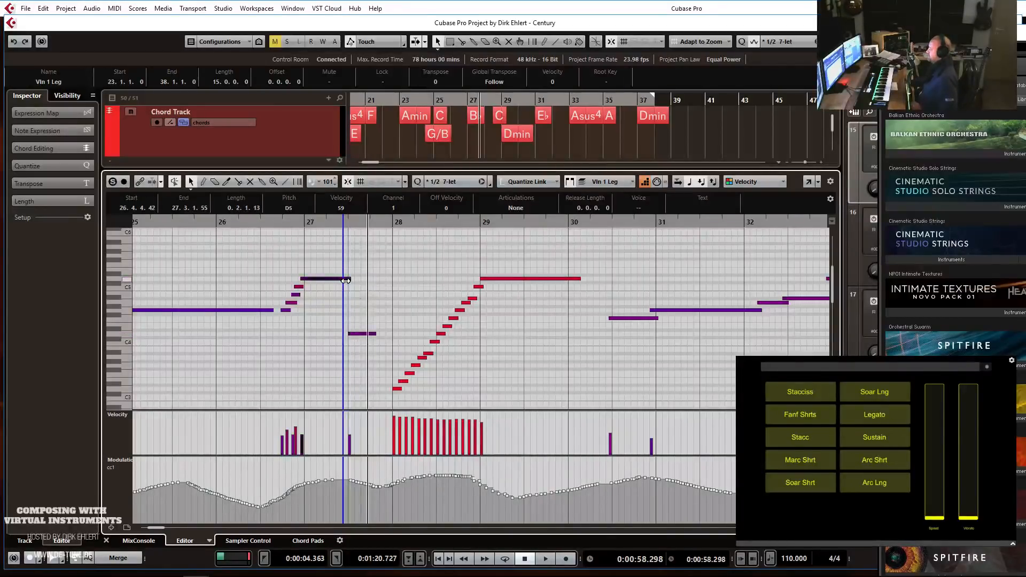
Extend the D4 in the second half of bar 27 to end at 27.4.4.90 and play the passage.
drag(377, 336, 391, 335)
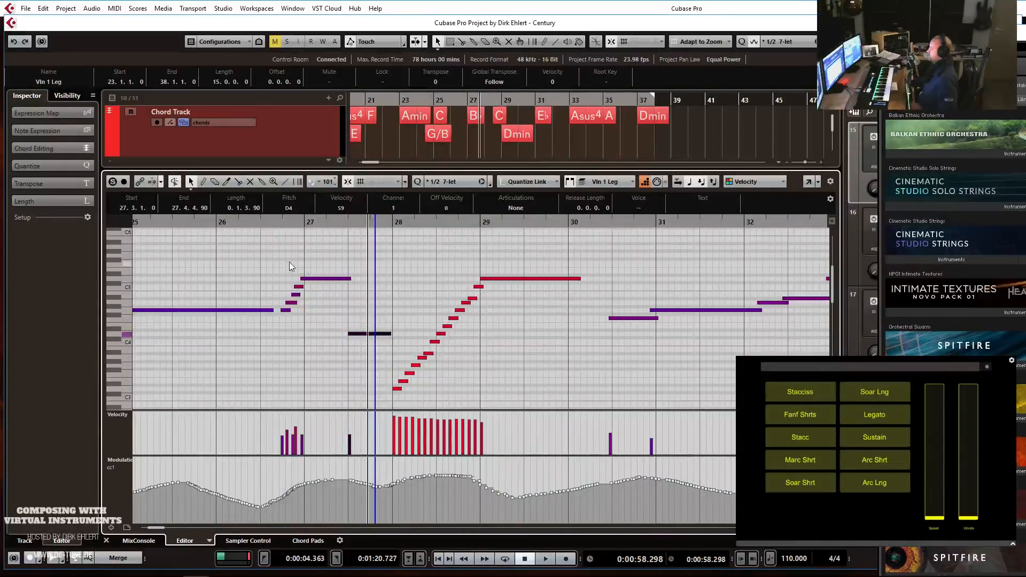
drag(212, 224, 214, 228)
key(space)
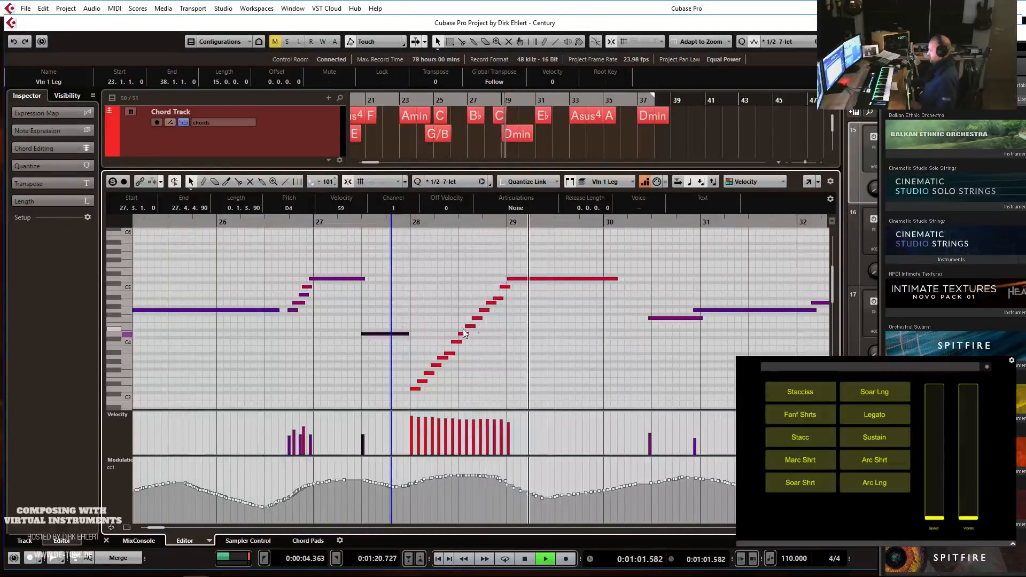
Shift the rising run with its closing D5 to start at 27.4.4.66, shorten the preceding D4 to end at 27.4.4.12, and replay.
key(h)
key(space)
drag(657, 241, 516, 396)
drag(637, 280, 635, 286)
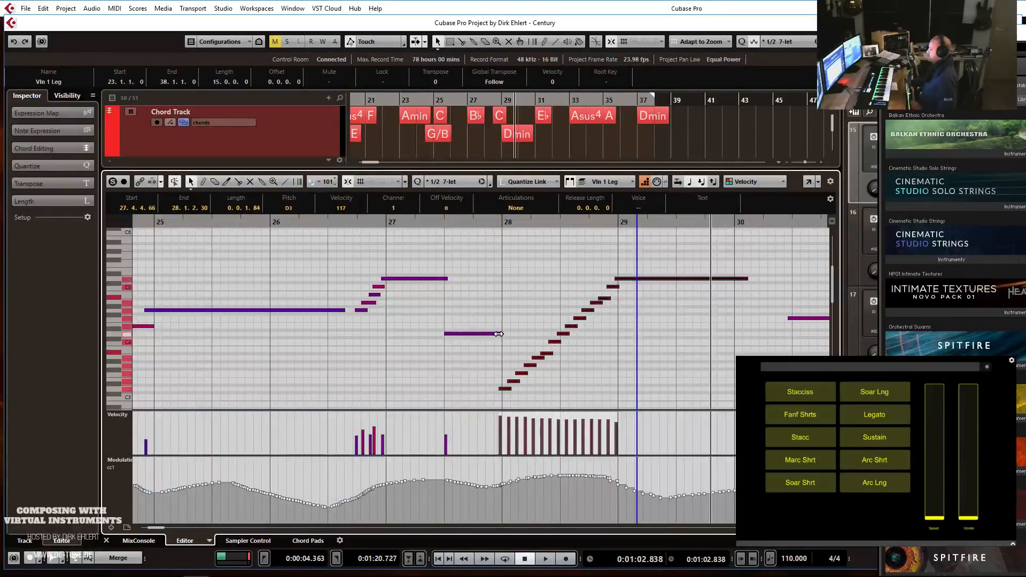
drag(499, 334, 493, 334)
click(317, 226)
key(space)
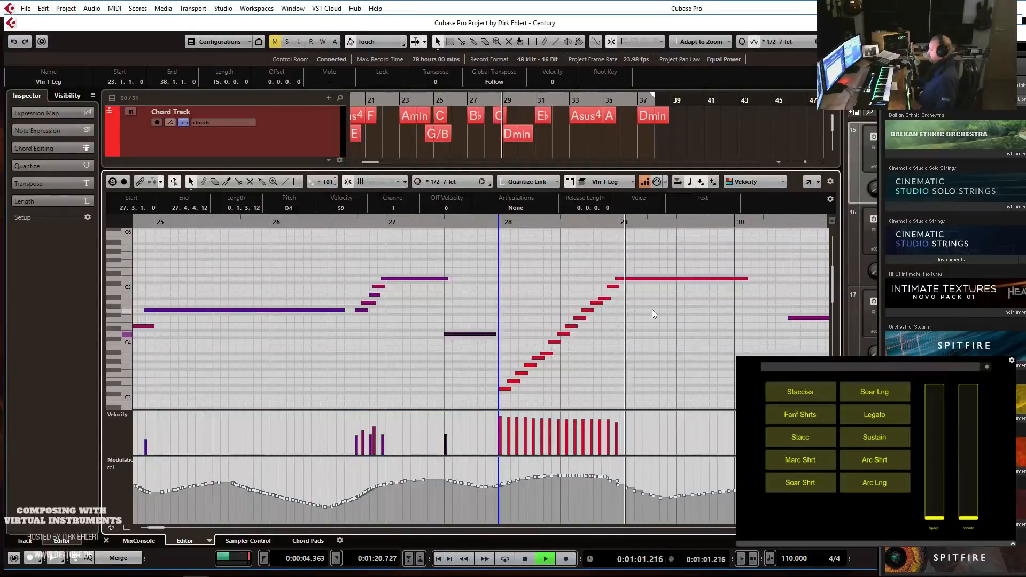
Move the entire rising run and closing D5 slightly later to start at 27.4.4.79, and listen to the transition.
key(h)
key(h)
key(h)
key(h)
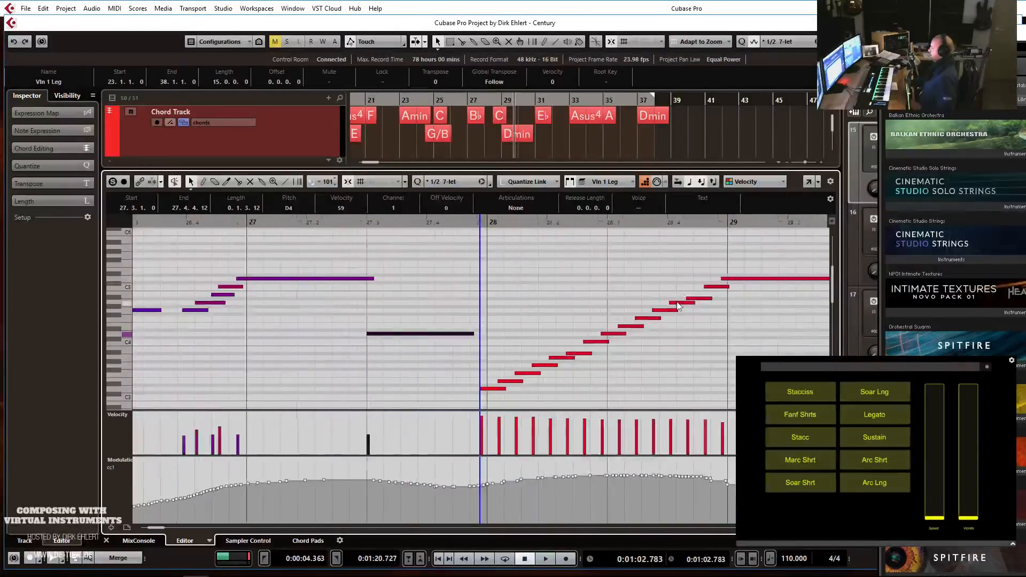
drag(664, 237, 347, 398)
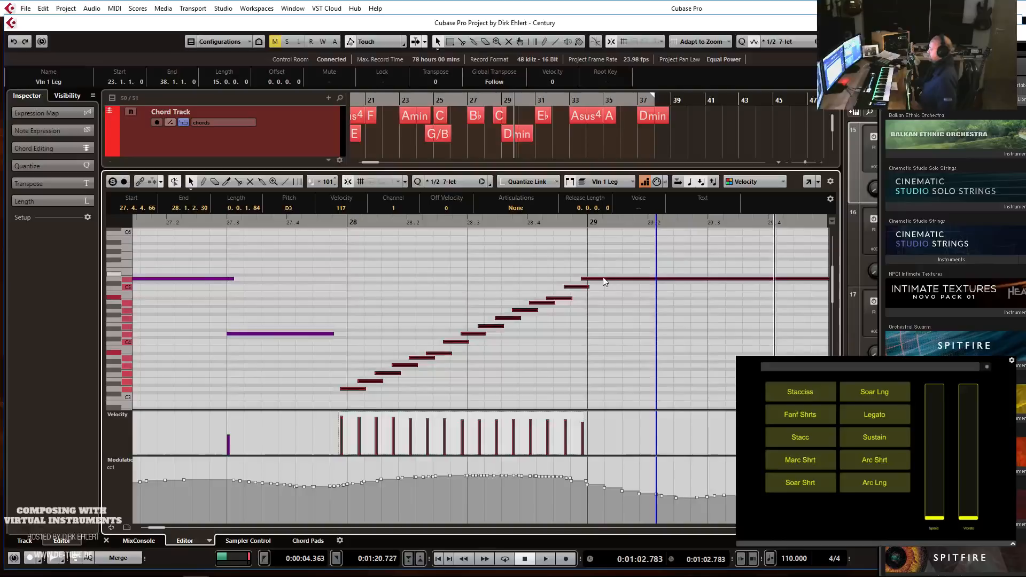
drag(597, 280, 598, 279)
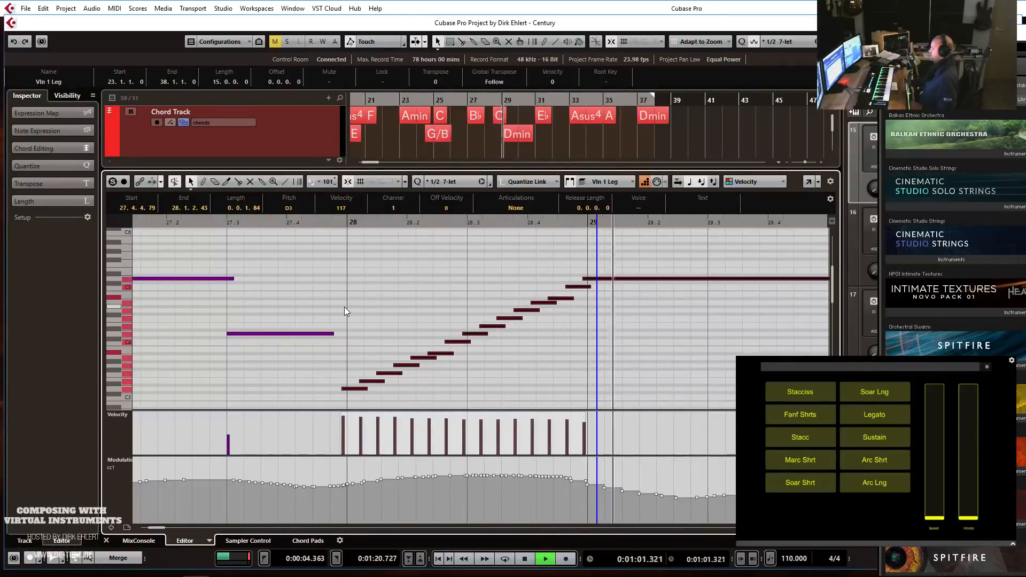
key(g)
key(g)
key(g)
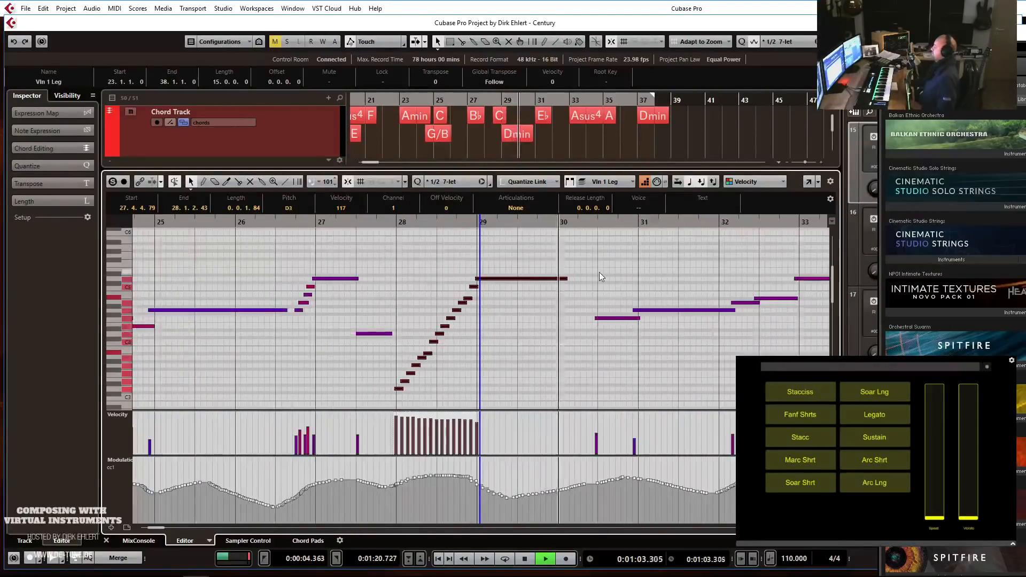
click(598, 271)
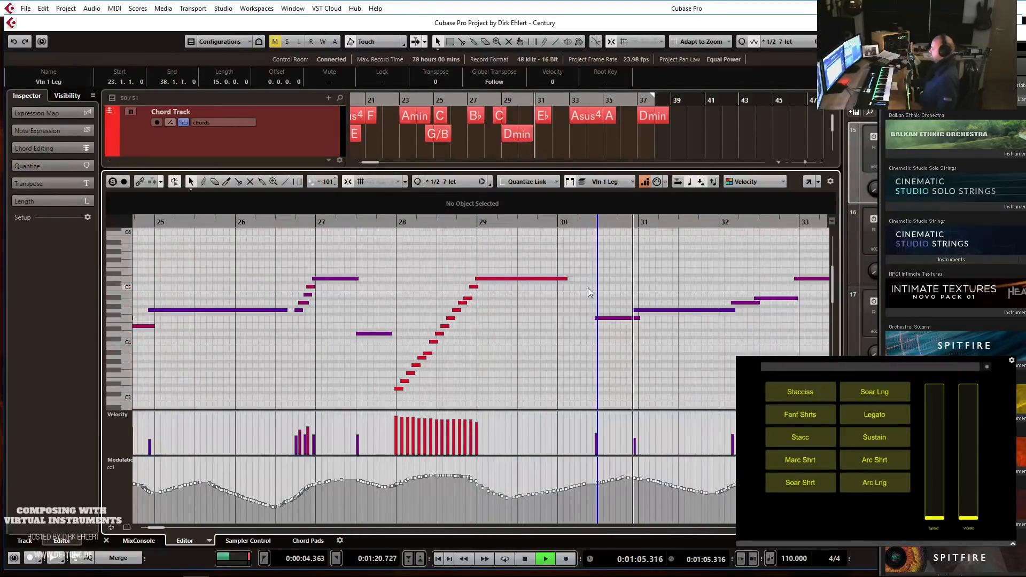
Trim the end of the bar 29 D5 slightly, extend the following F4 back to start at 30.1.1.0, and play from bar 27.
key(space)
drag(566, 279, 564, 279)
drag(595, 318, 556, 331)
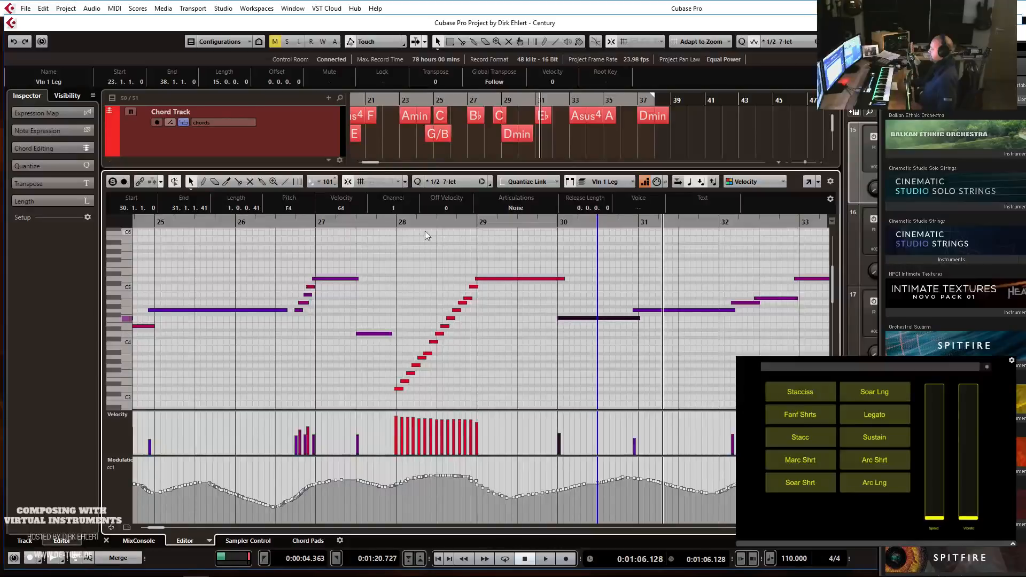
drag(378, 219, 376, 227)
key(space)
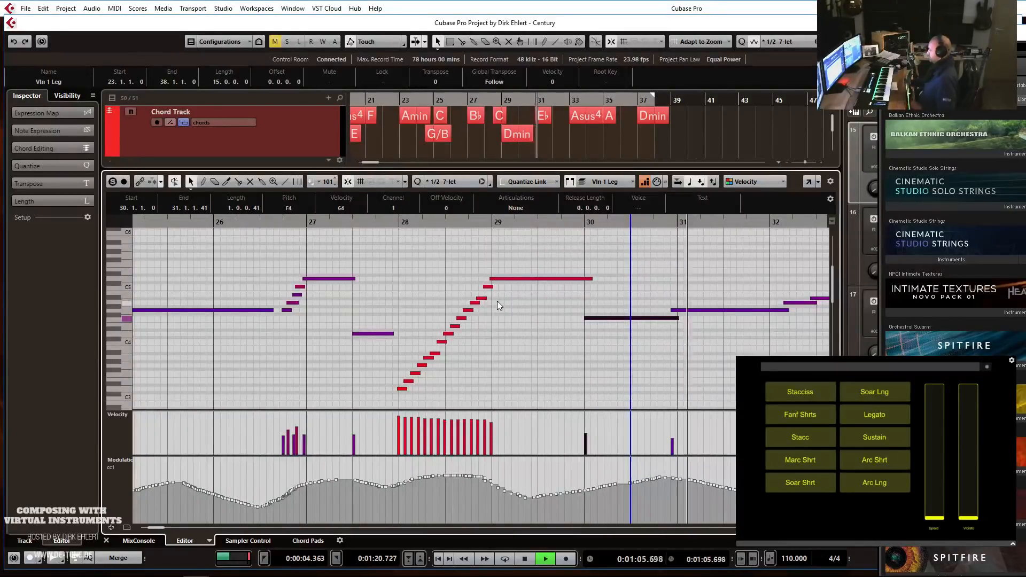
Listen to the first-violin line through to its final notes and return from the note editor to the full arrangement.
key(g)
key(g)
key(g)
key(g)
key(g)
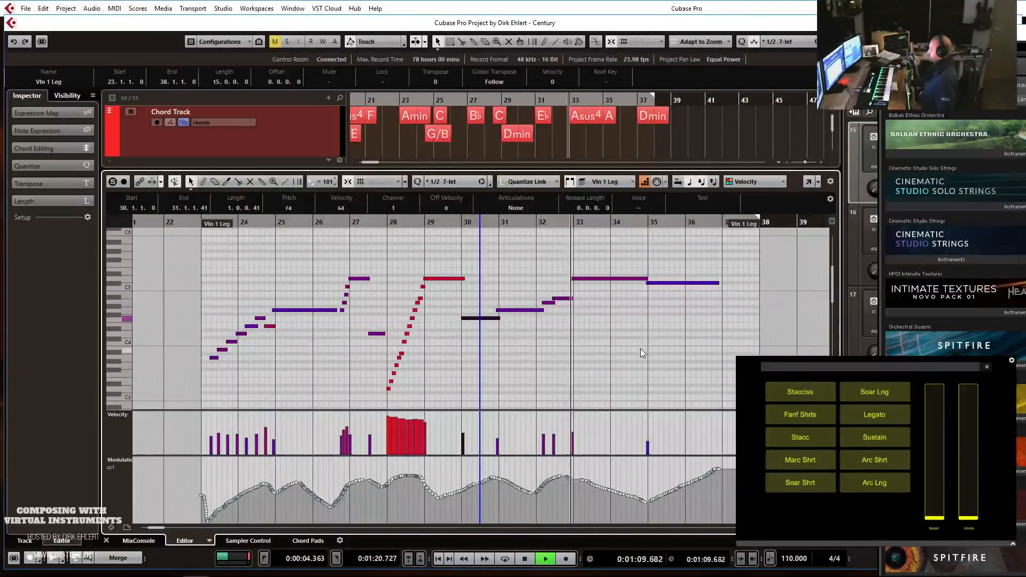
key(g)
key(g)
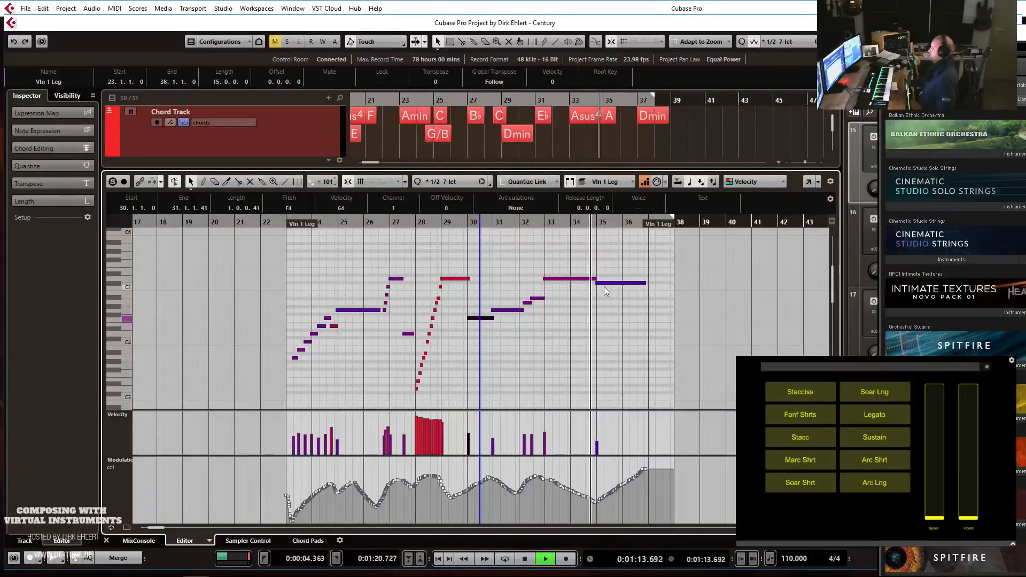
key(Return)
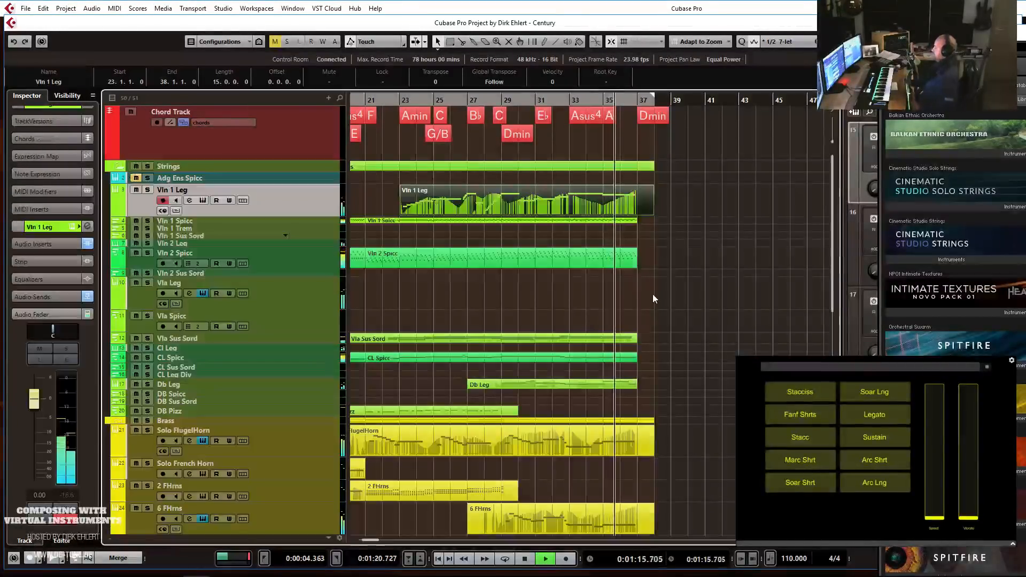
key(g)
key(g)
key(g)
key(g)
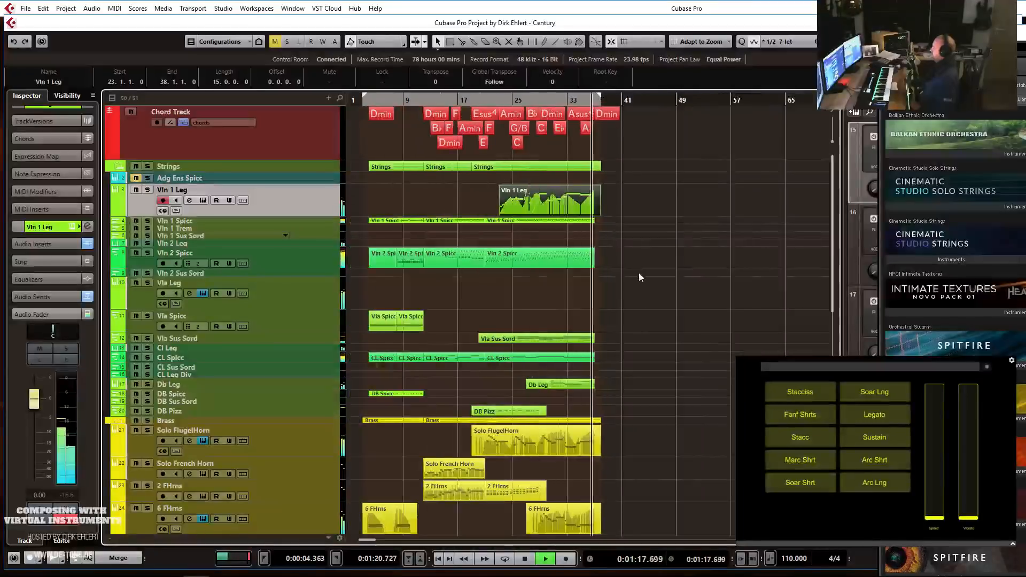
Stop playback and shorten the Vln 1 Leg part to end at bar 37.
key(space)
key(h)
key(h)
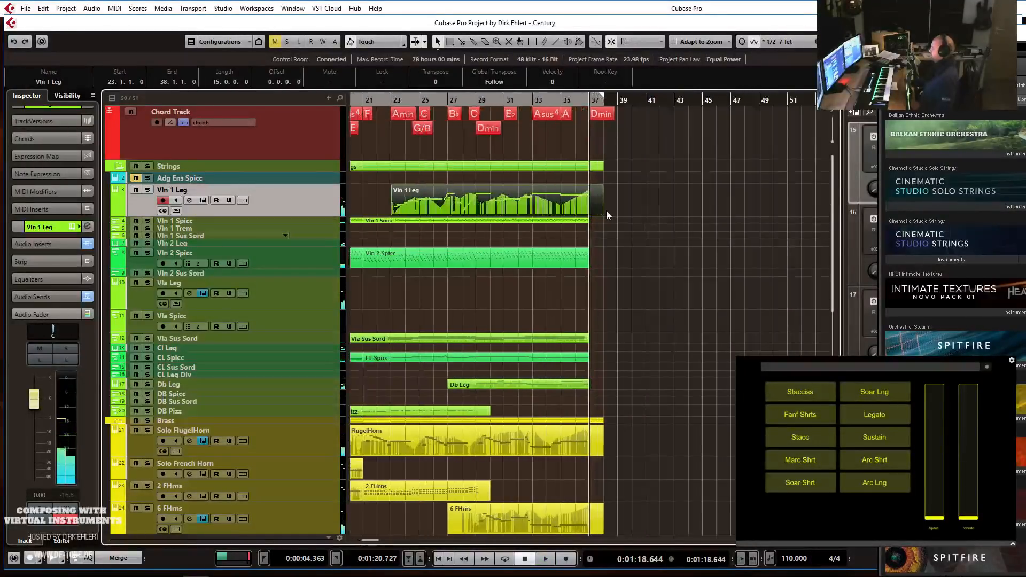
drag(601, 213, 588, 215)
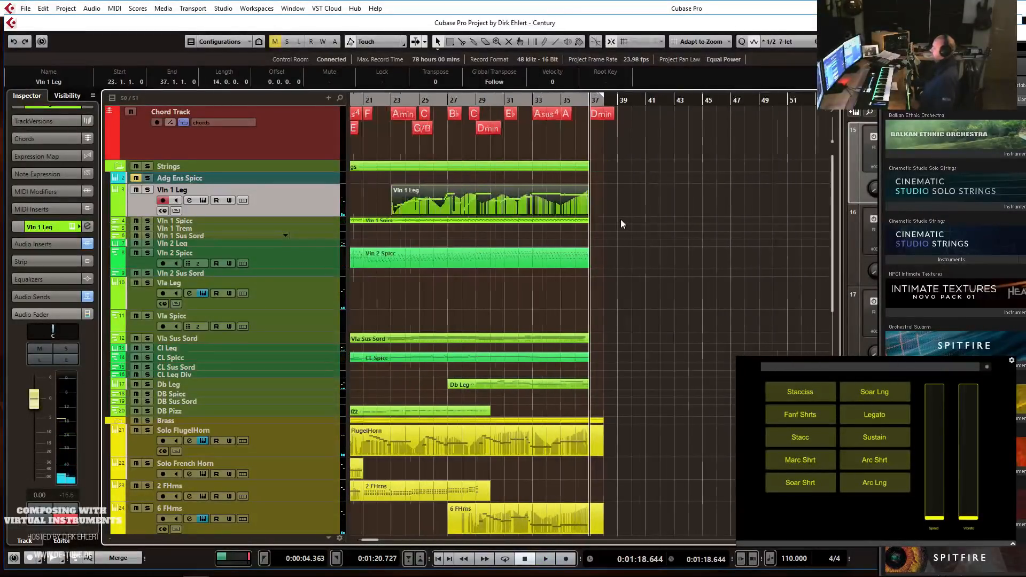
Play the arrangement from the left locator and select the Clr Flute track.
key(g)
key(g)
key(KP_1)
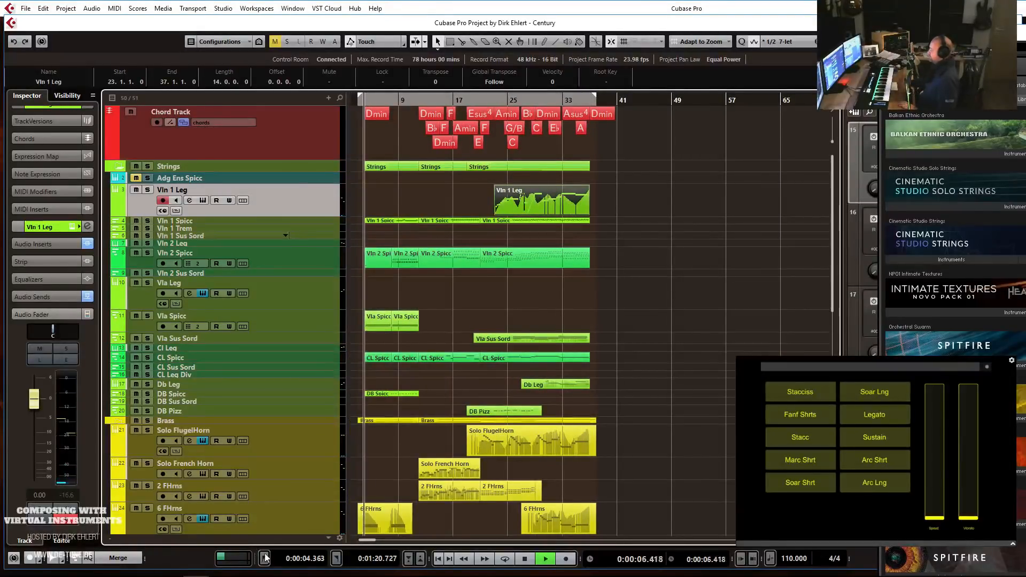
scroll(735, 325, down, 15)
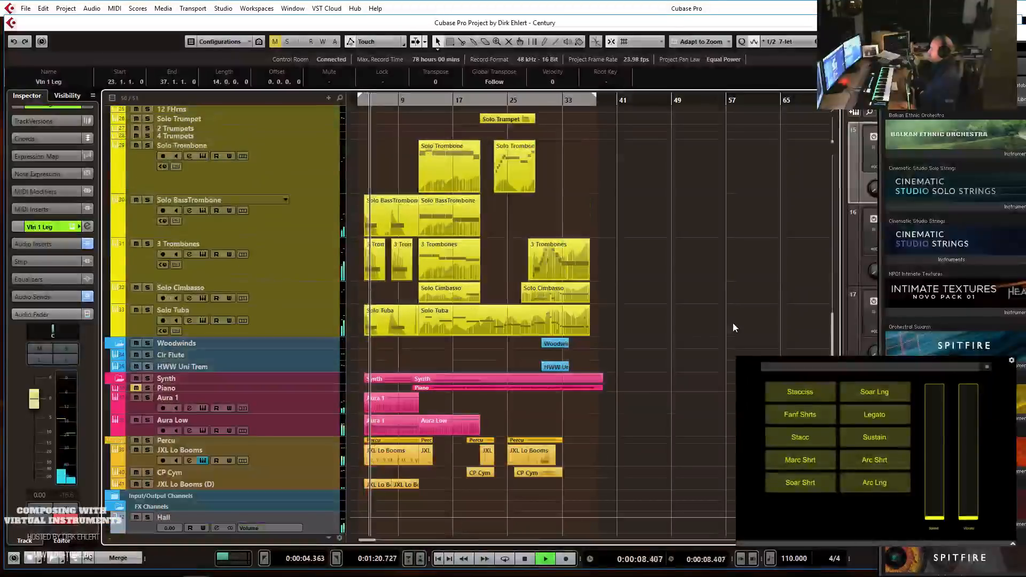
click(230, 354)
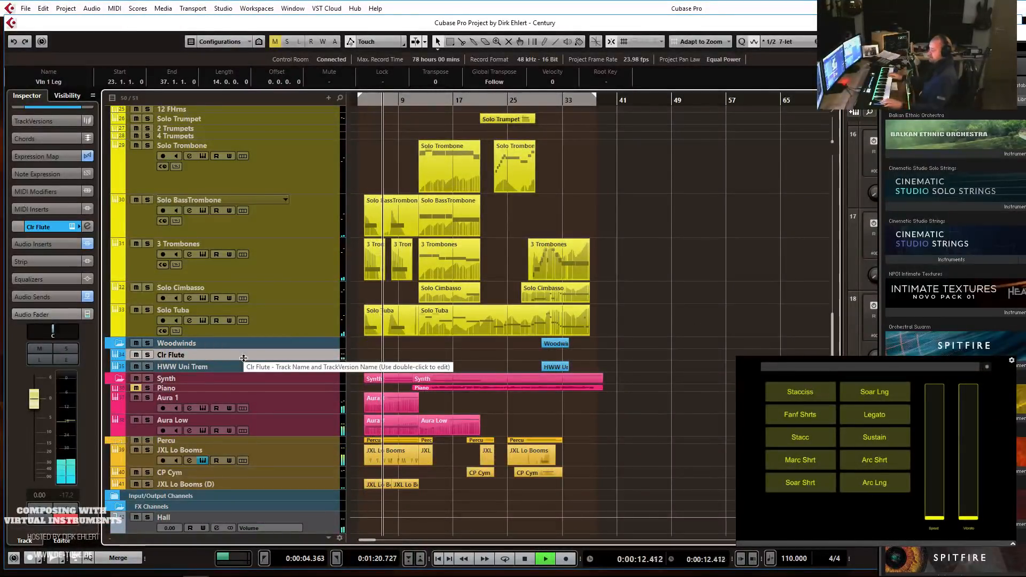
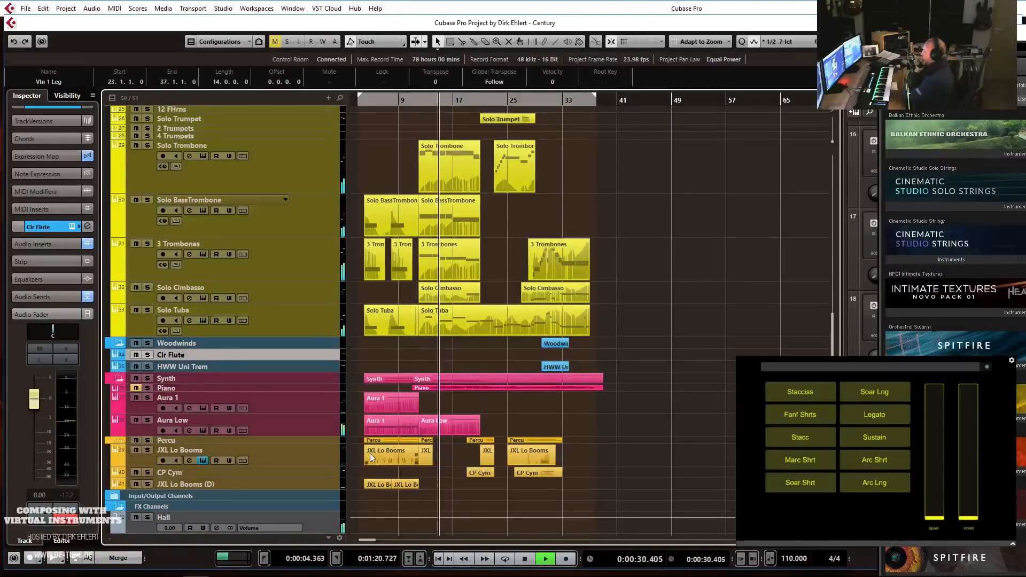
Rename the duplicated JXL Lo Booms (D) track to 8DIO Neo Rhythm.
double_click(222, 483)
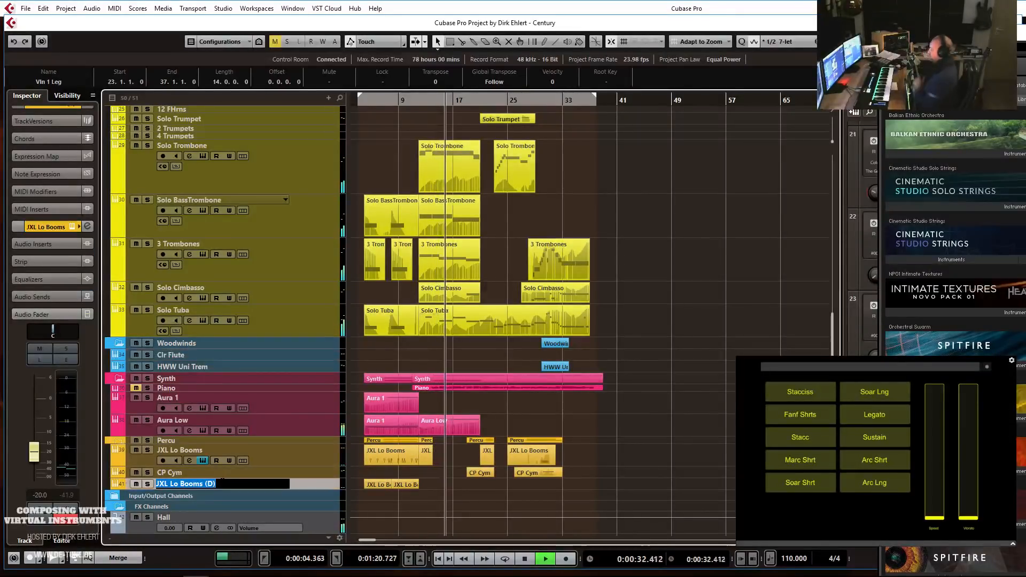
text(8)
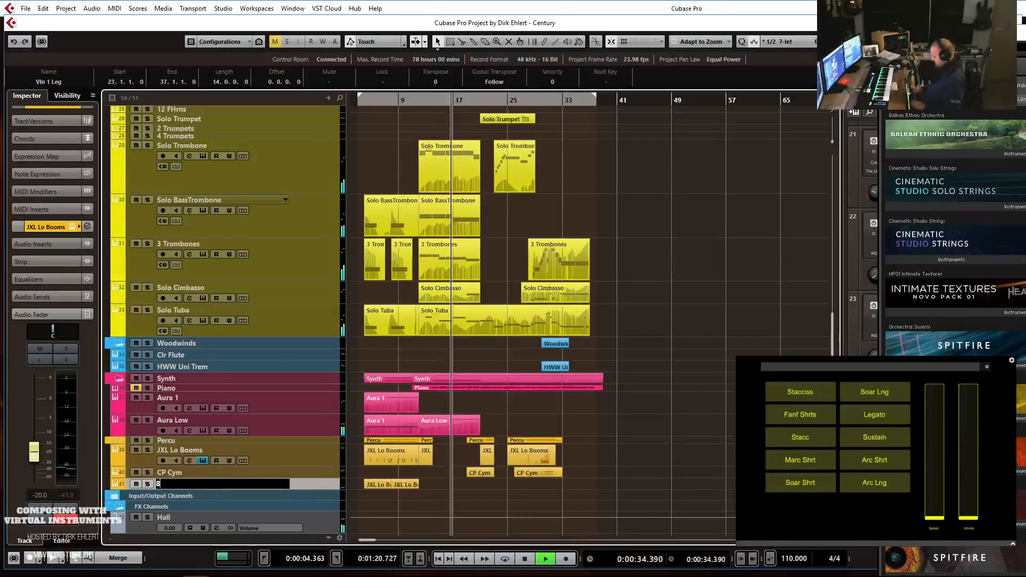
text(DIO Neo Rhythm)
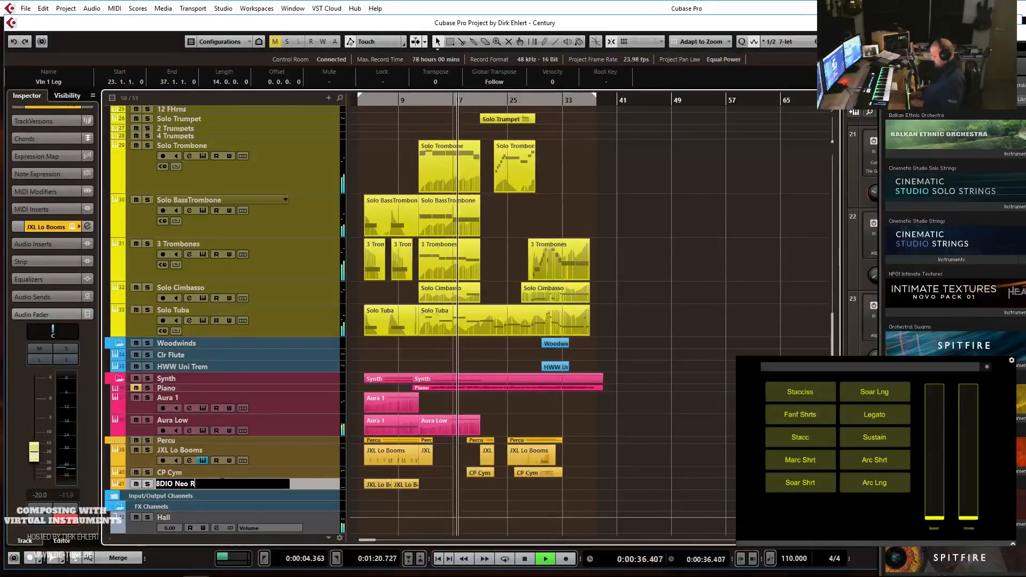
key(Return)
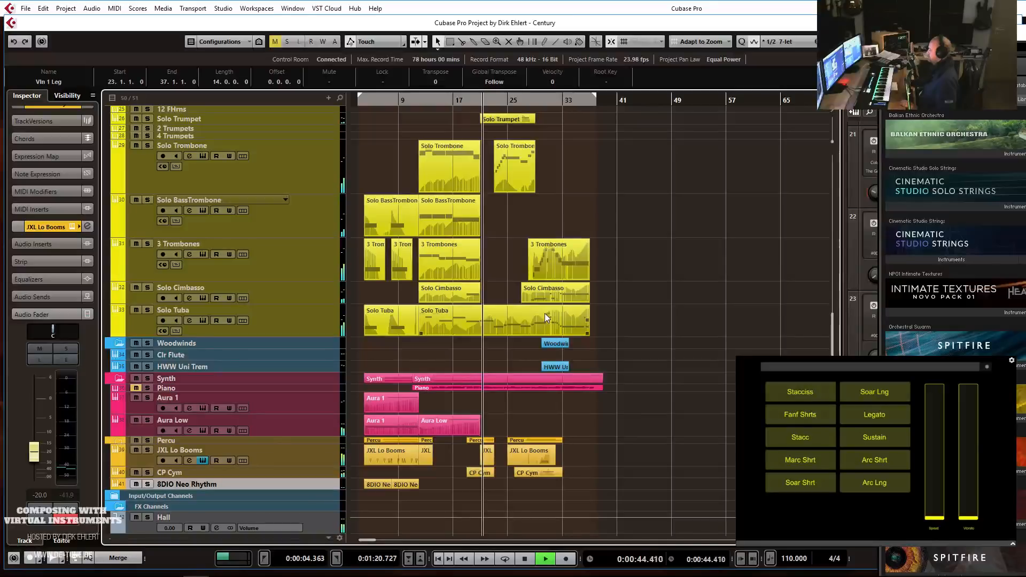
Listen to the arrangement from bar 21 to bar 32 while examining how the brass parts are distributed.
key(h)
key(h)
key(h)
key(h)
key(h)
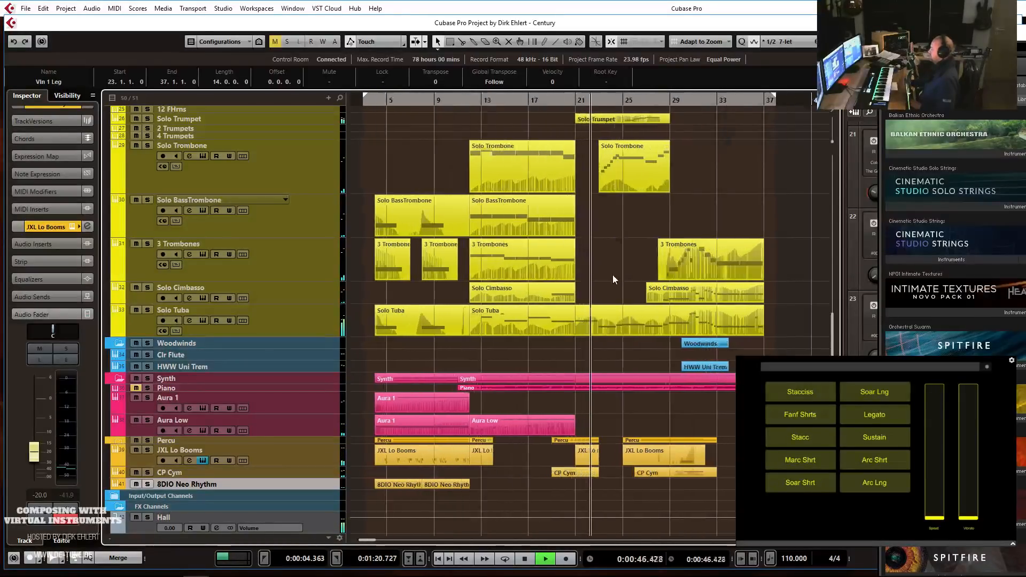
key(g)
key(g)
key(g)
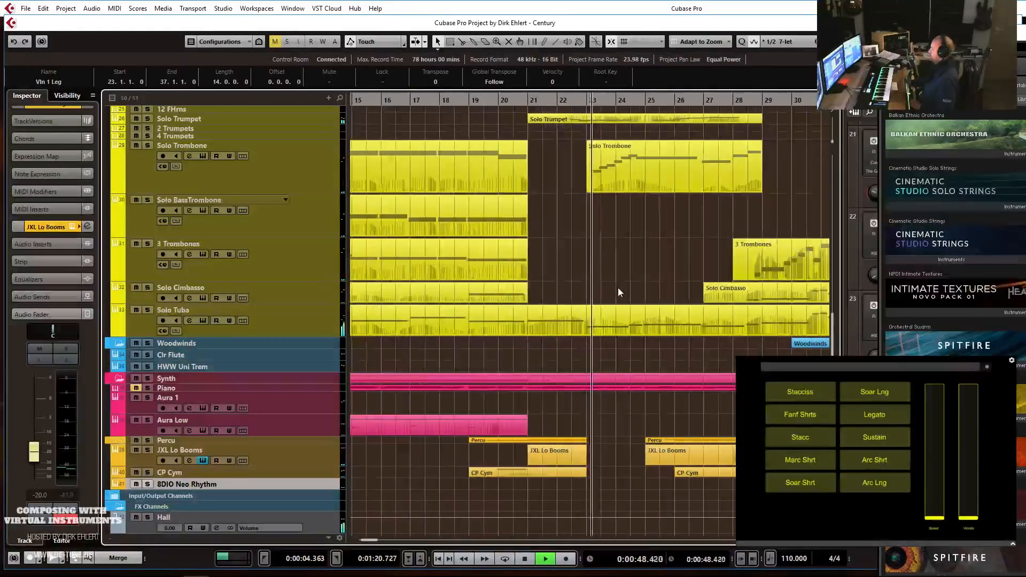
scroll(596, 257, up, 5)
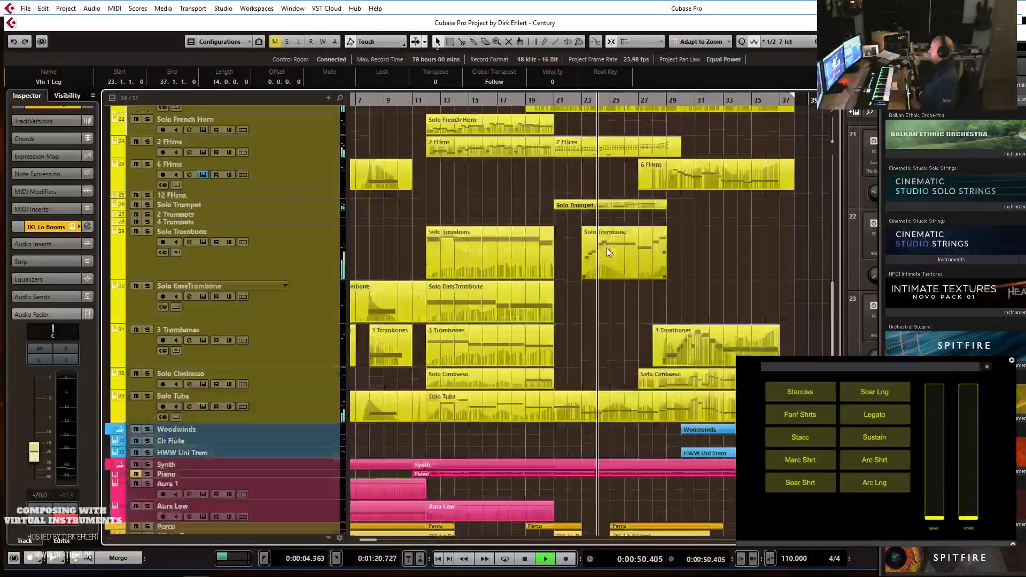
key(g)
key(g)
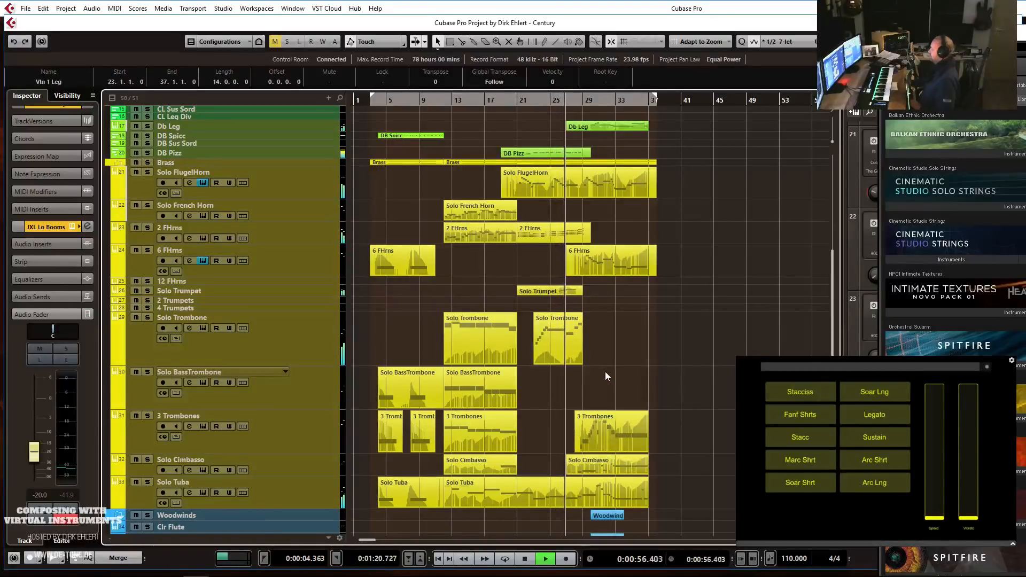
key(h)
key(h)
key(h)
key(h)
key(h)
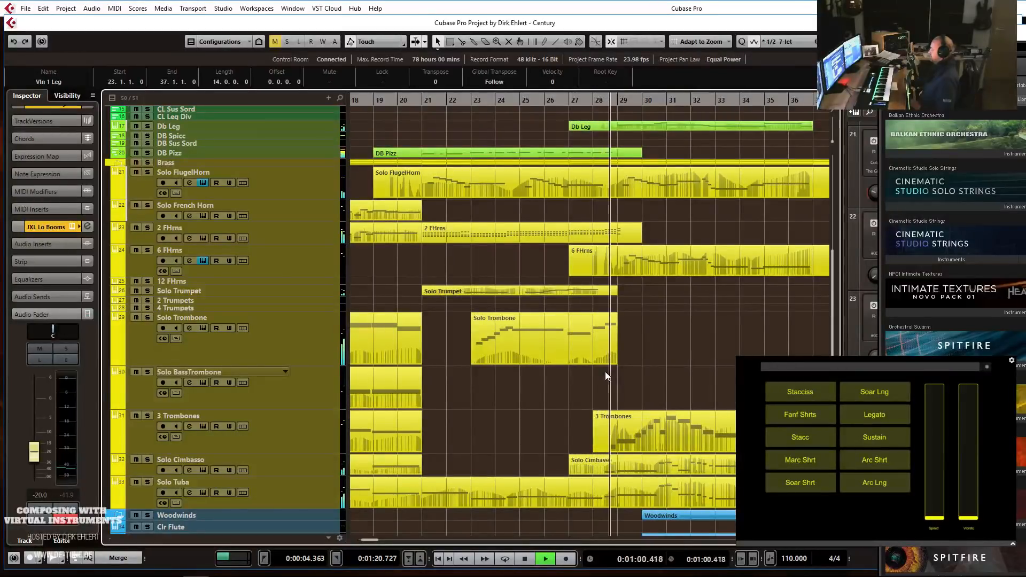
key(h)
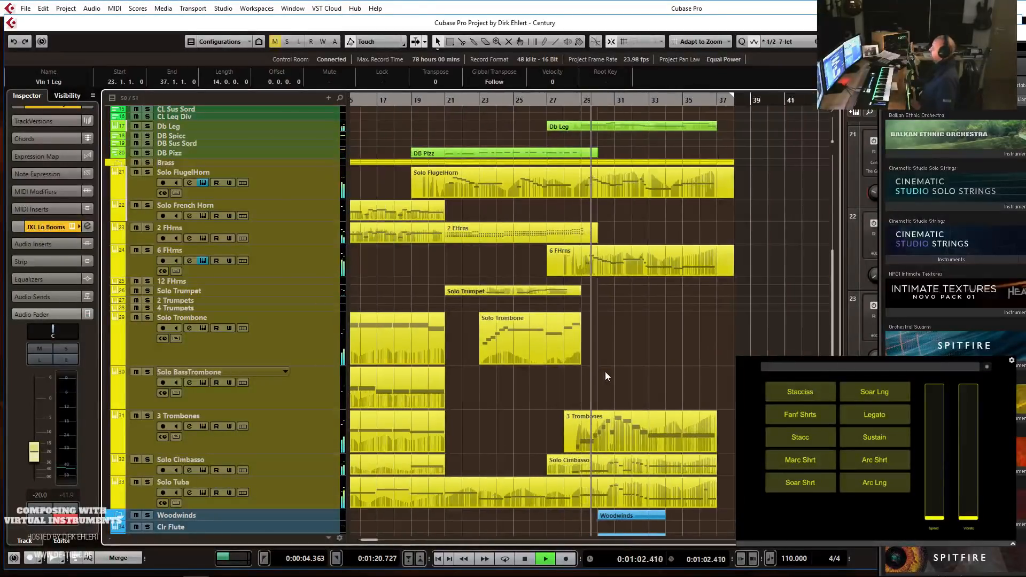
key(h)
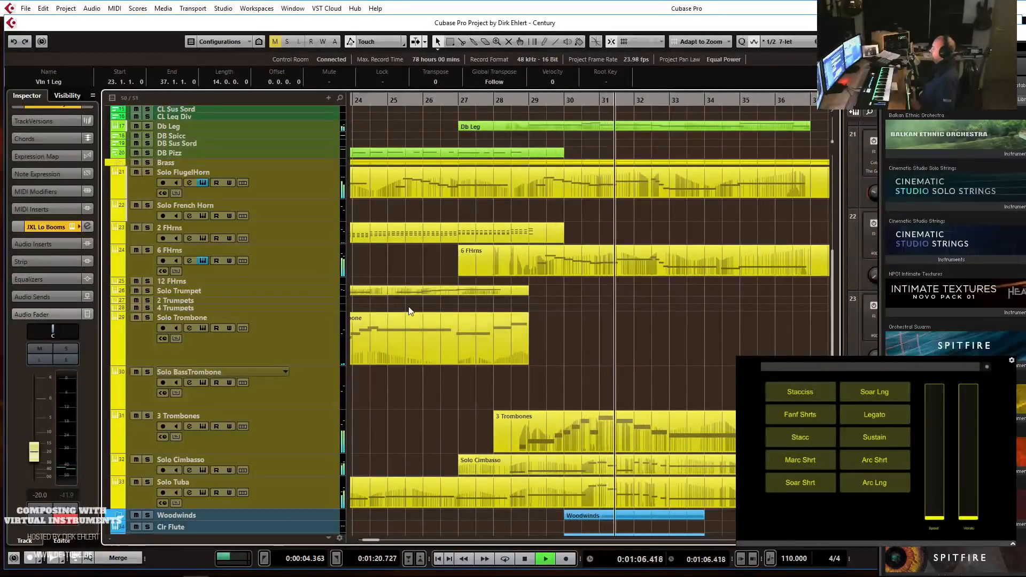
key(g)
key(g)
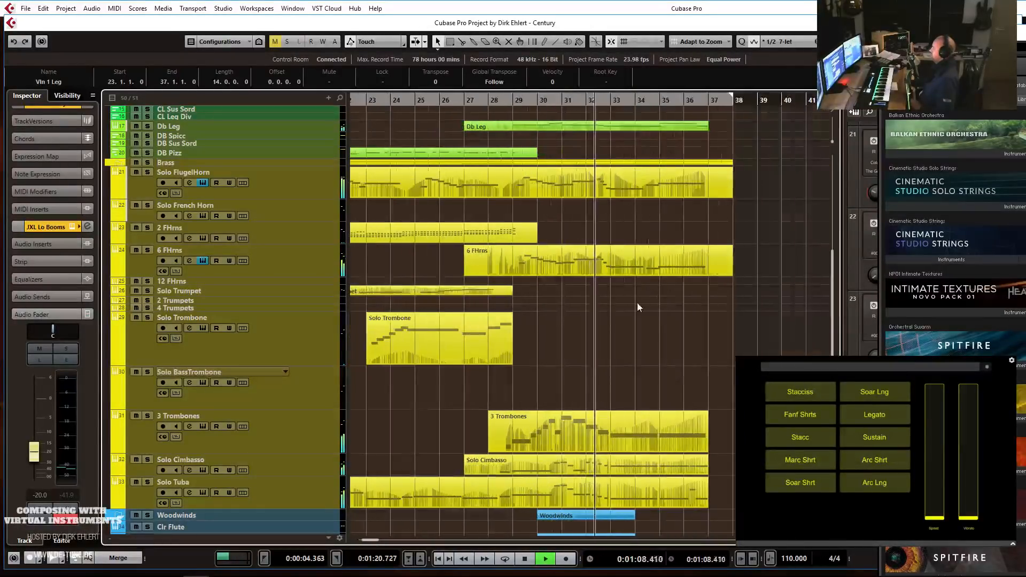
Select the 2 Trumpets track for recording, stop playback and bring the lower tracks into view.
click(192, 308)
click(190, 302)
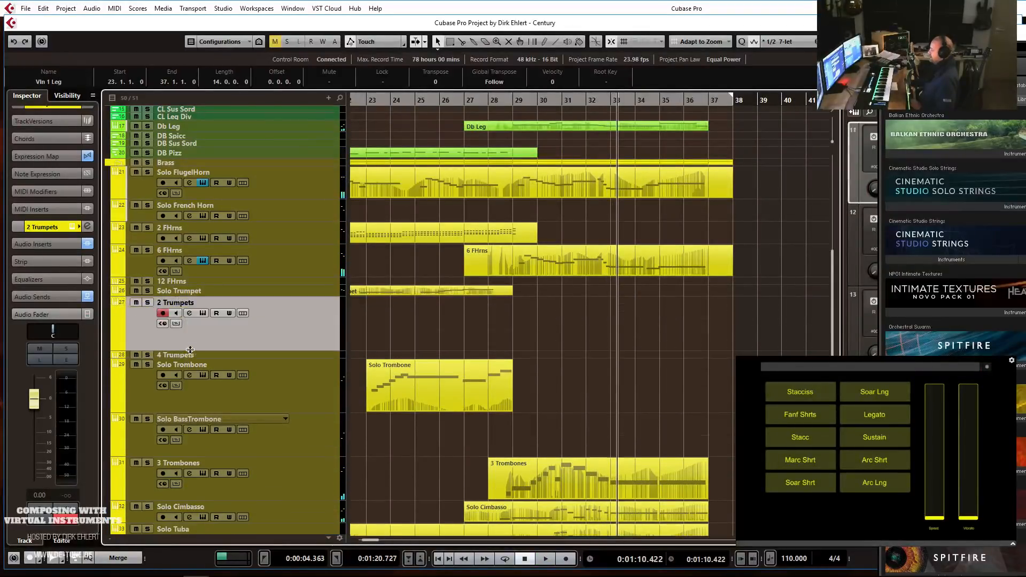
scroll(649, 345, down, 3)
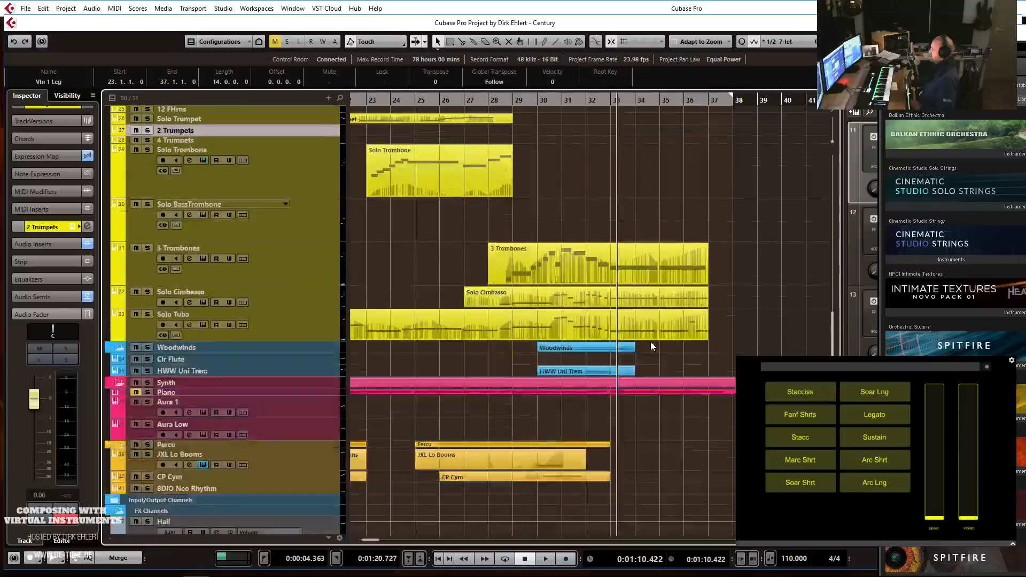
Create an empty Clr Flute part spanning bars 27 to 30 while listening to the passage.
click(250, 363)
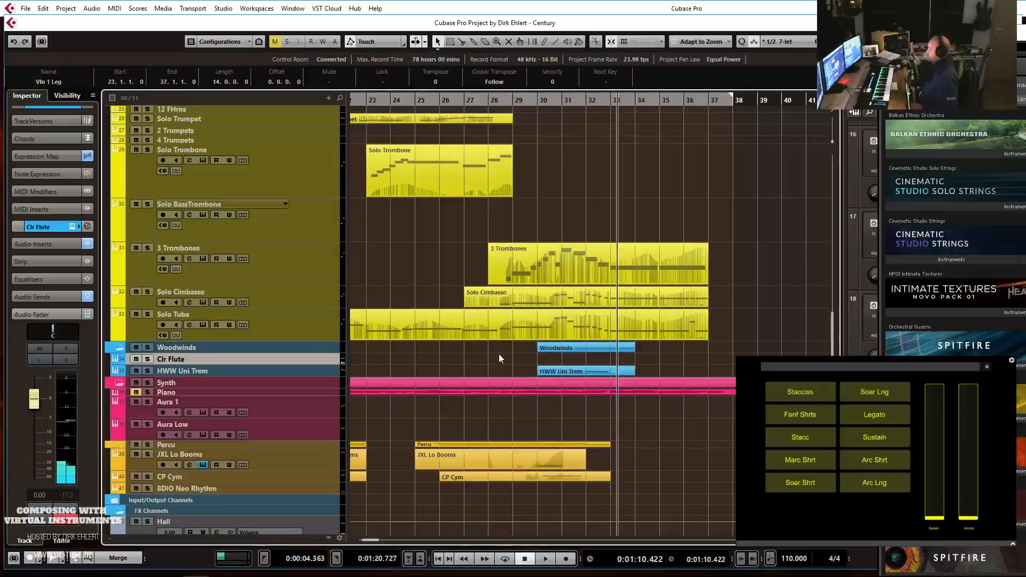
drag(492, 356, 537, 360)
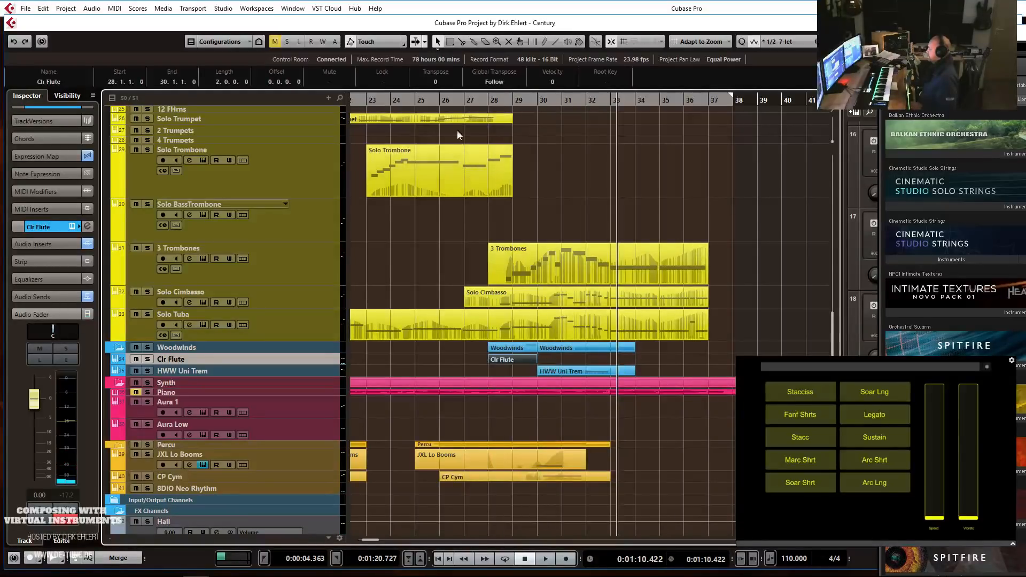
click(452, 105)
key(space)
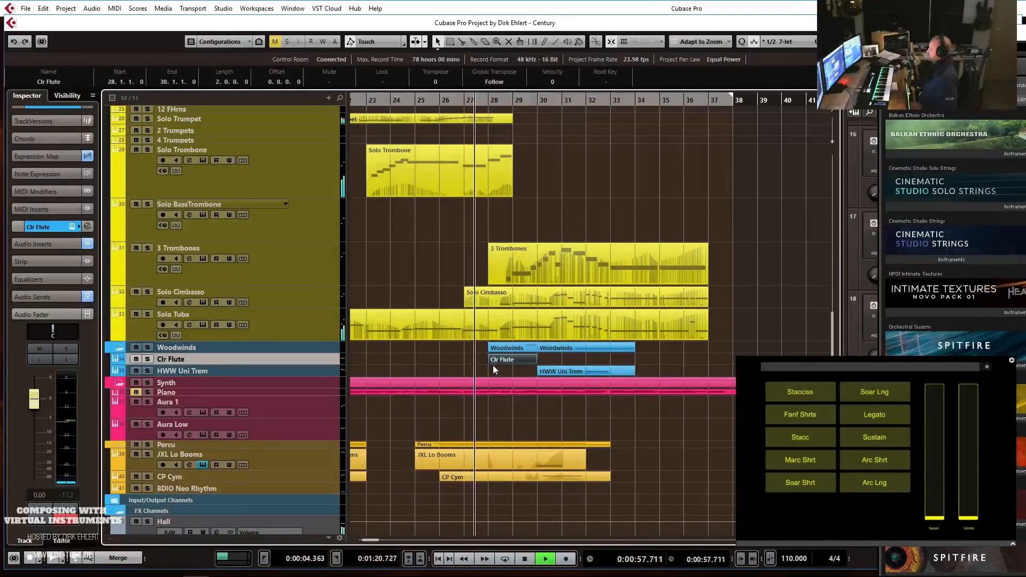
drag(489, 360, 465, 360)
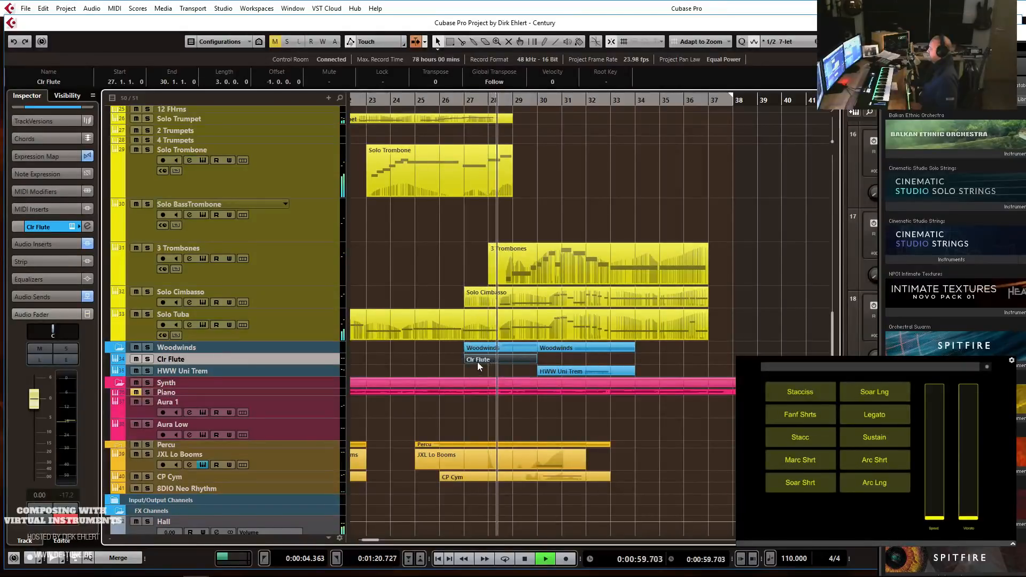
key(space)
Copy the rising run at bar 28 from the Vln 1 Leg part and return to the woodwind tracks.
scroll(505, 267, up, 10)
click(508, 203)
double_click(508, 203)
drag(299, 265, 265, 395)
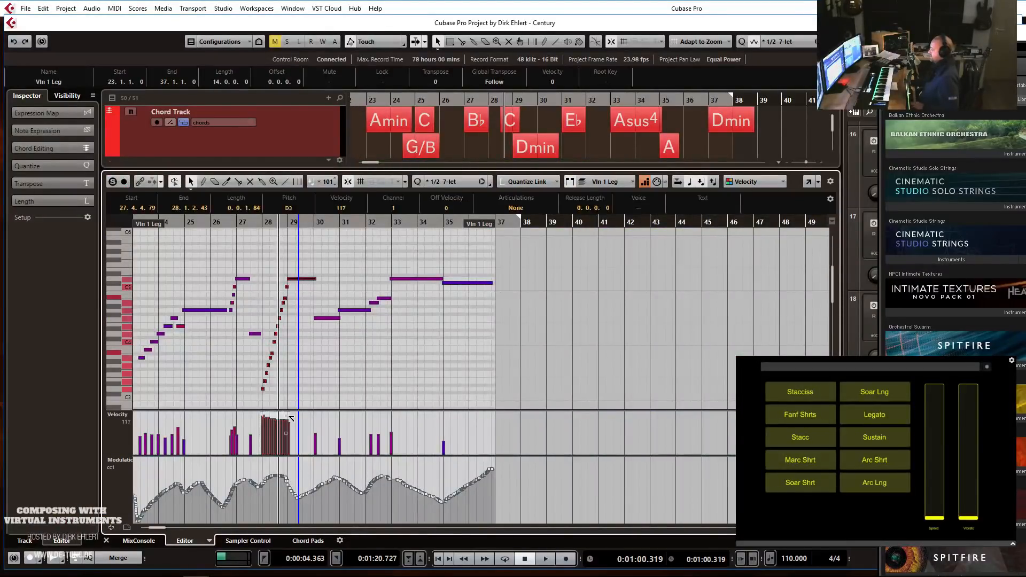
key(Return)
scroll(509, 431, down, 8)
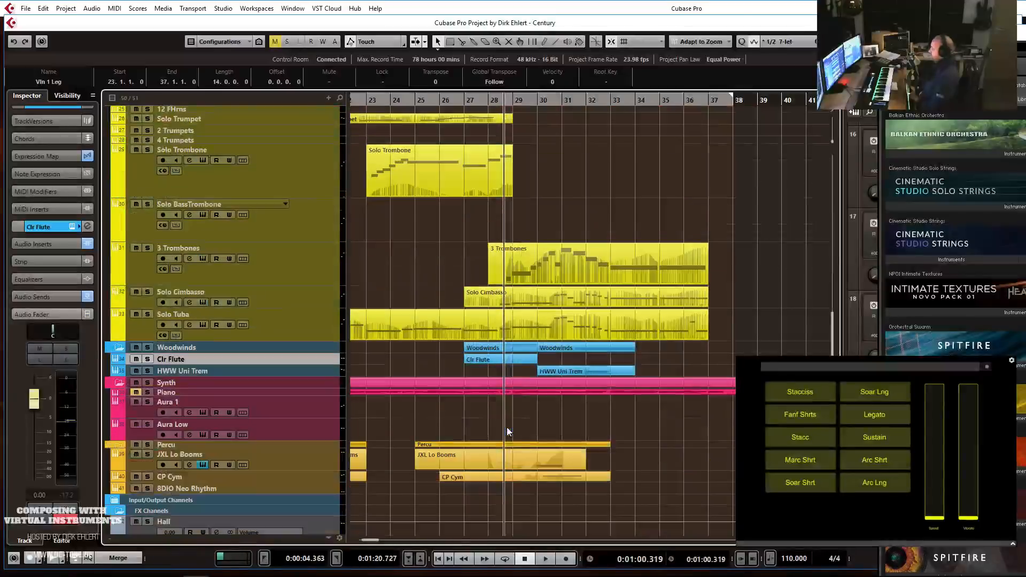
Paste the copied run into the Clr Flute part at bar 28 and listen to it.
click(512, 360)
key(Return)
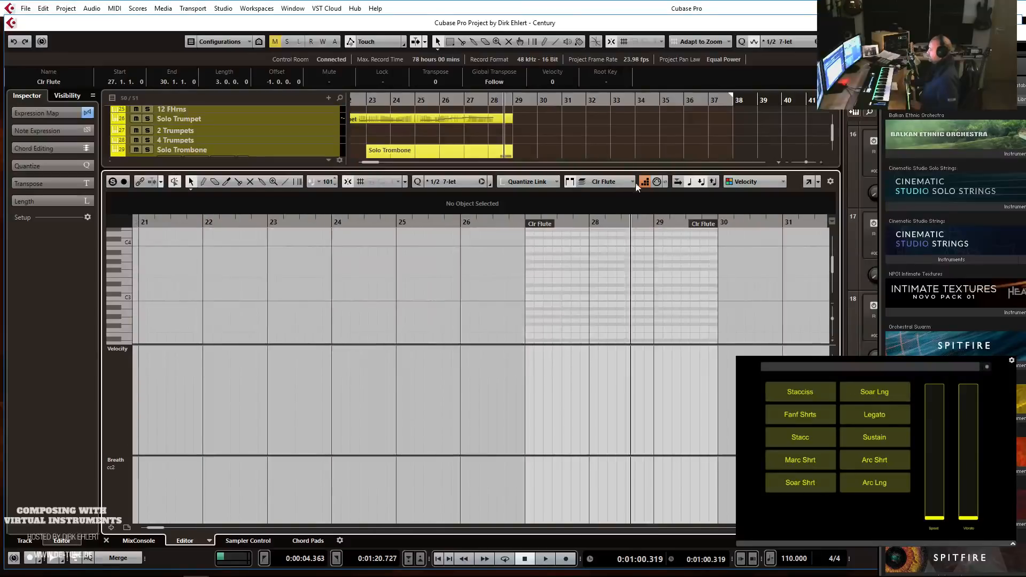
click(587, 221)
key(ctrl+v)
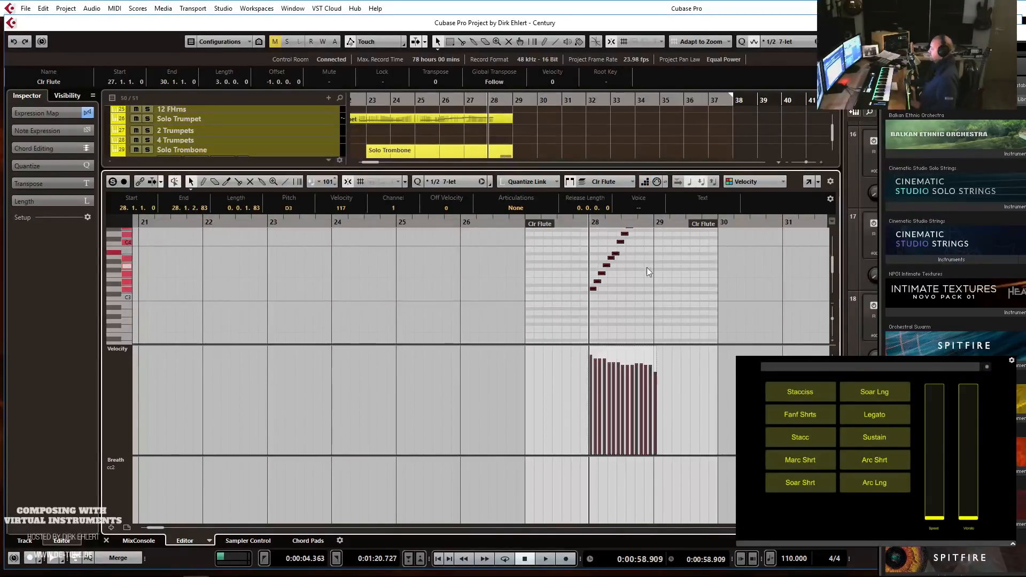
key(h)
key(h)
key(h)
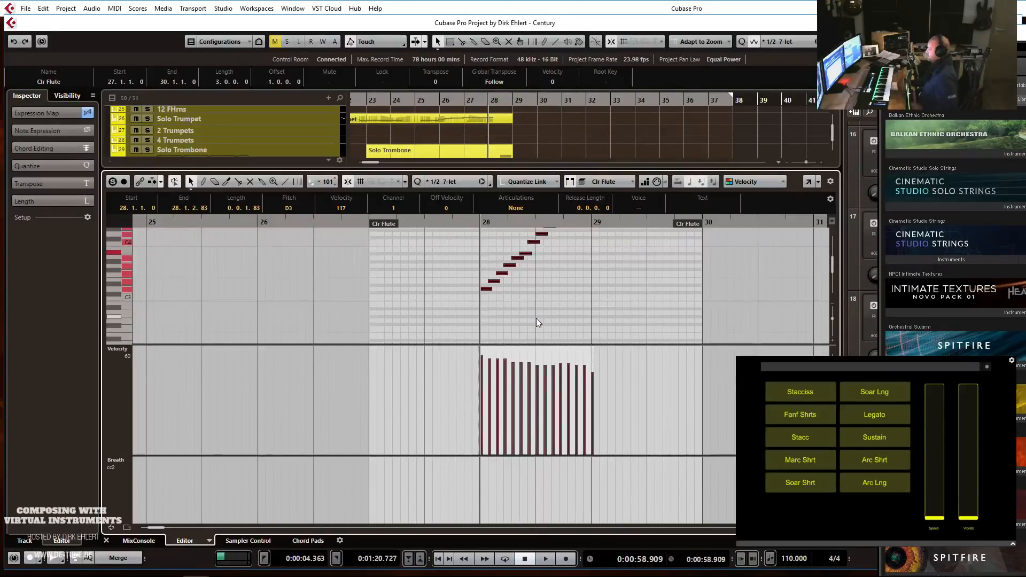
key(space)
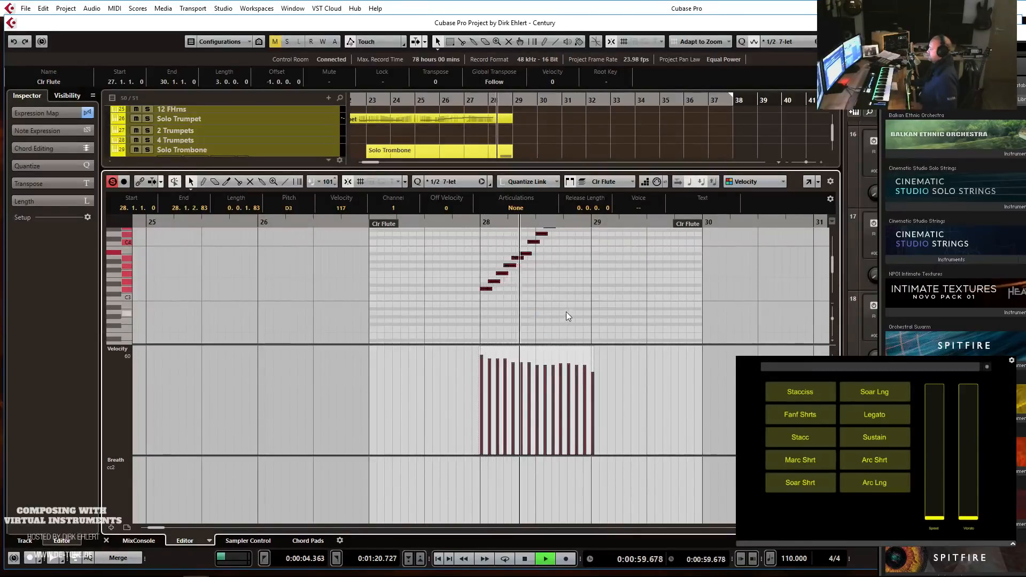
scroll(566, 312, up, 3)
key(space)
Draw a CC 1 (Modulation) swell under the Clr Flute run, peaking within bar 28, and play it back.
click(120, 464)
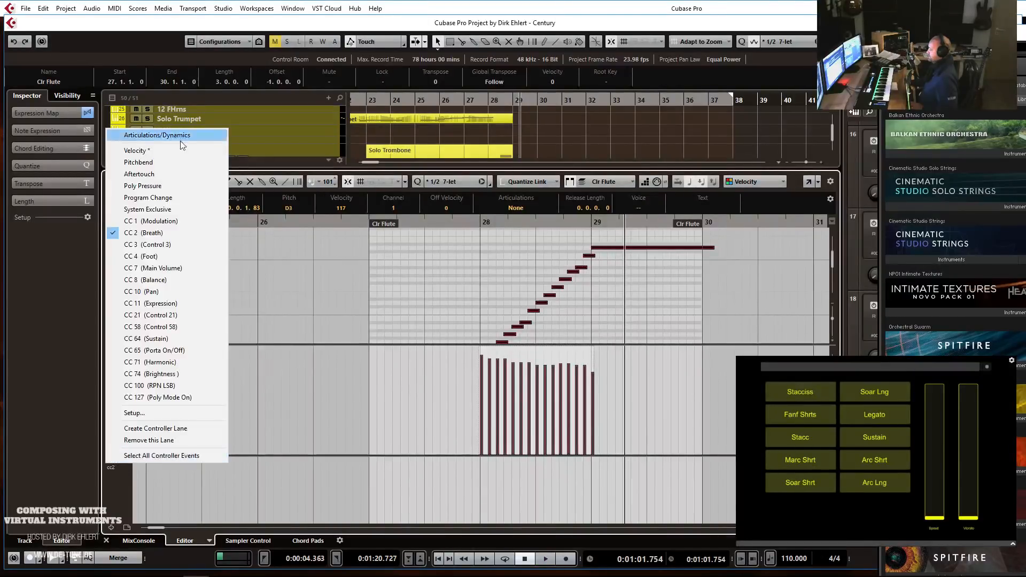
click(197, 220)
mouse_move(477, 504)
mouse_down()
mouse_move(567, 478)
mouse_move(642, 502)
mouse_up()
click(464, 222)
key(space)
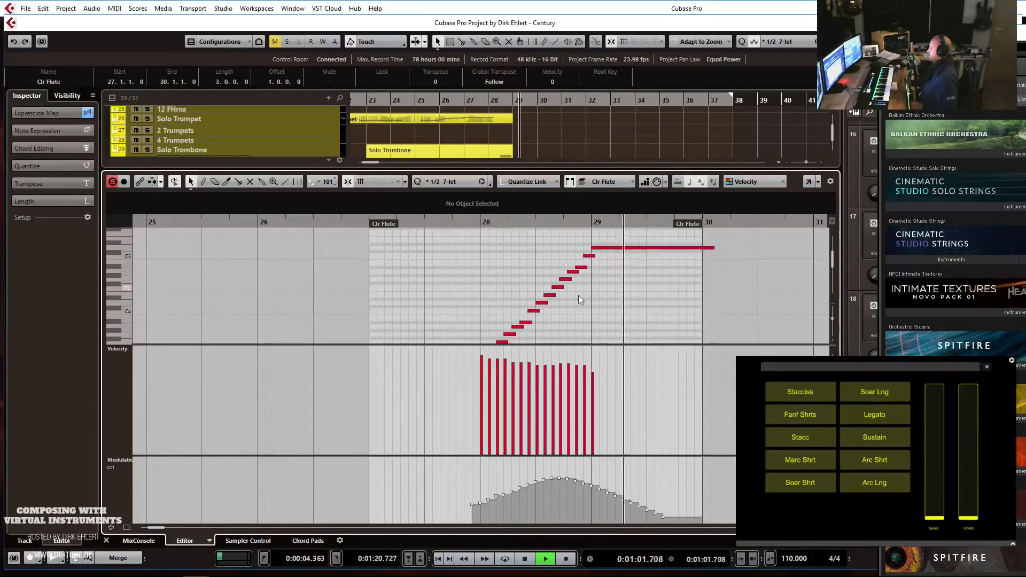
key(space)
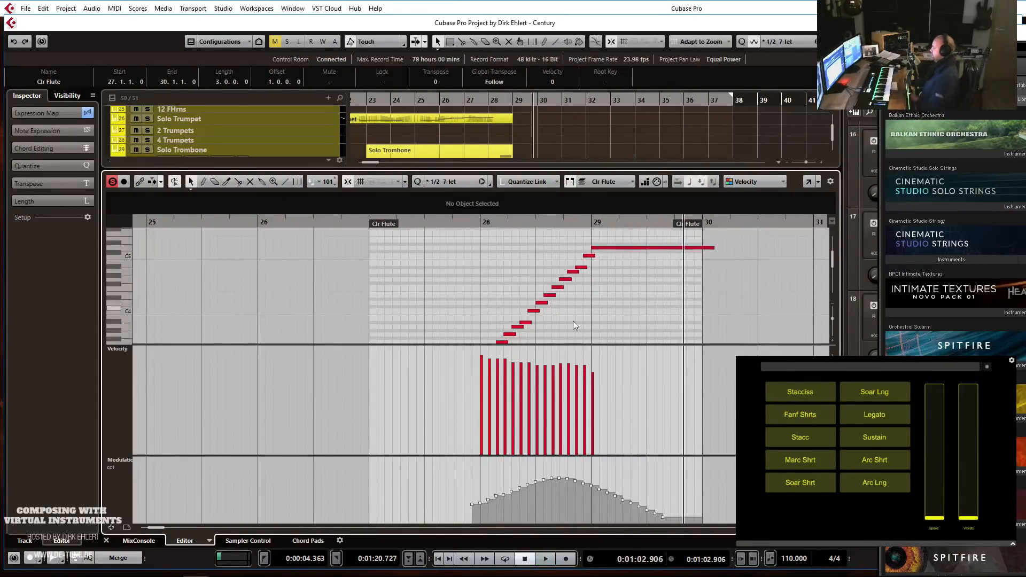
Draw CC 11 (Expression) held near maximum through bar 28 and fading to about 22 across bar 29, and audition it.
click(113, 462)
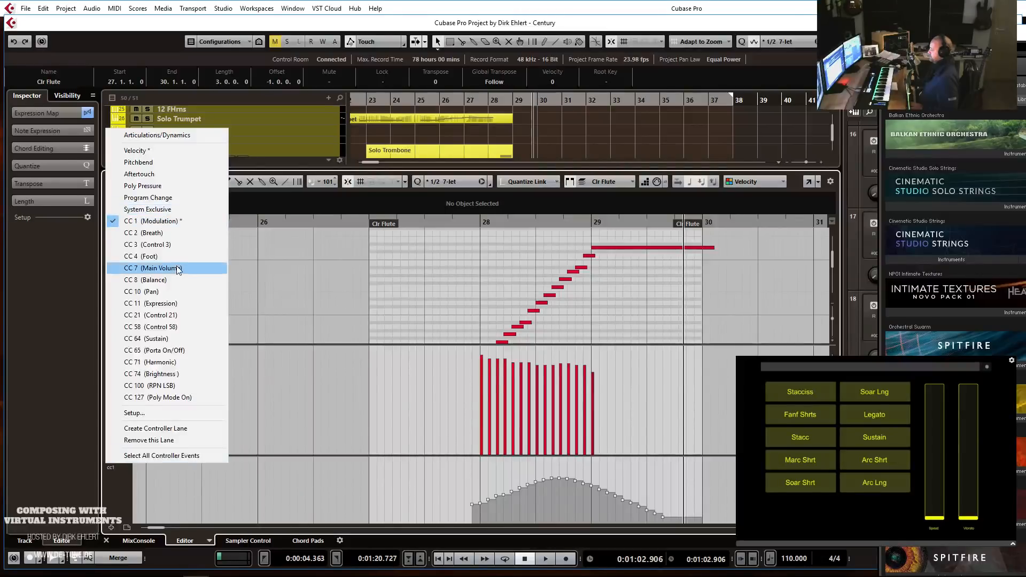
click(184, 303)
drag(464, 485, 469, 458)
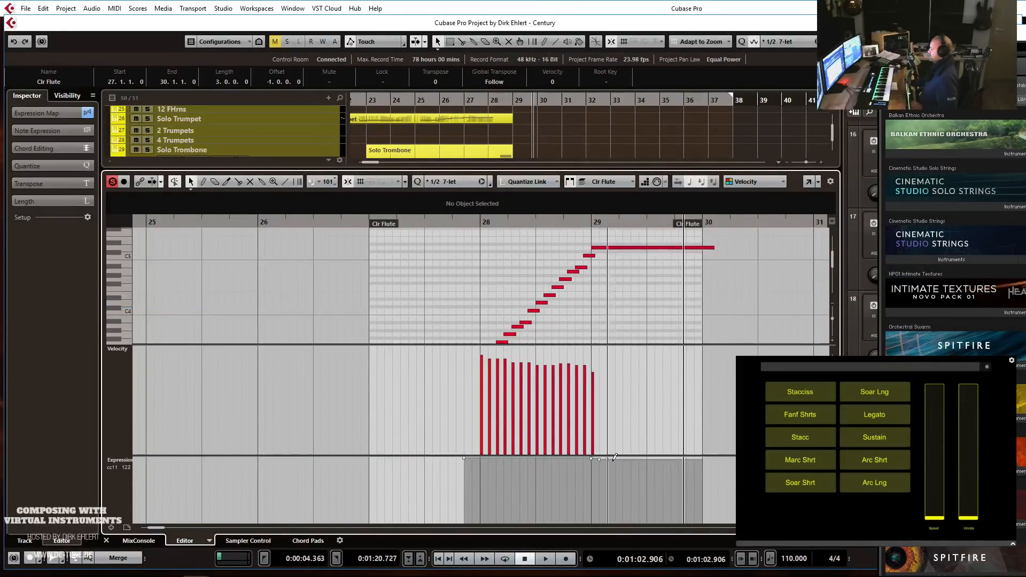
drag(614, 457, 640, 469)
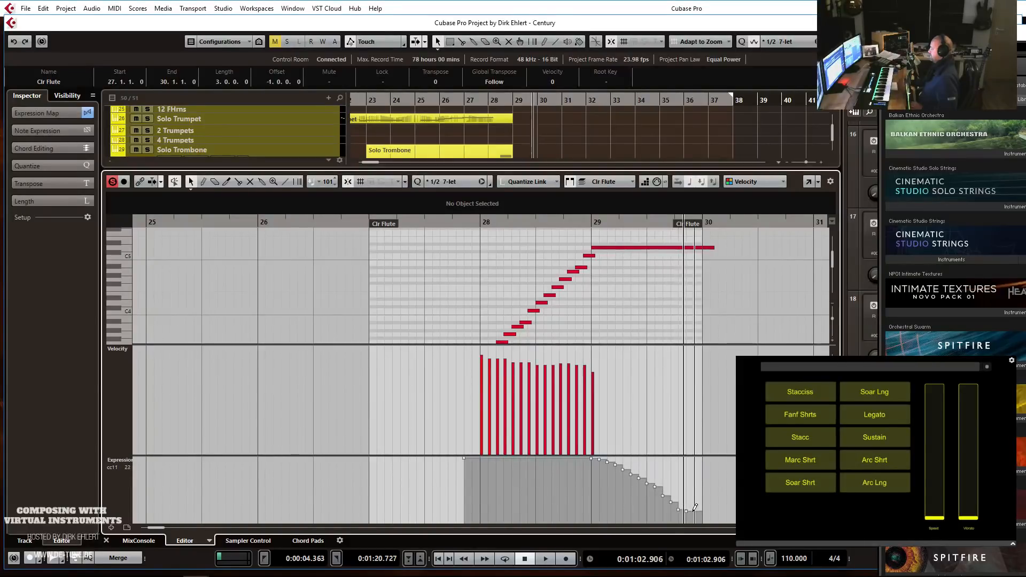
click(455, 231)
key(space)
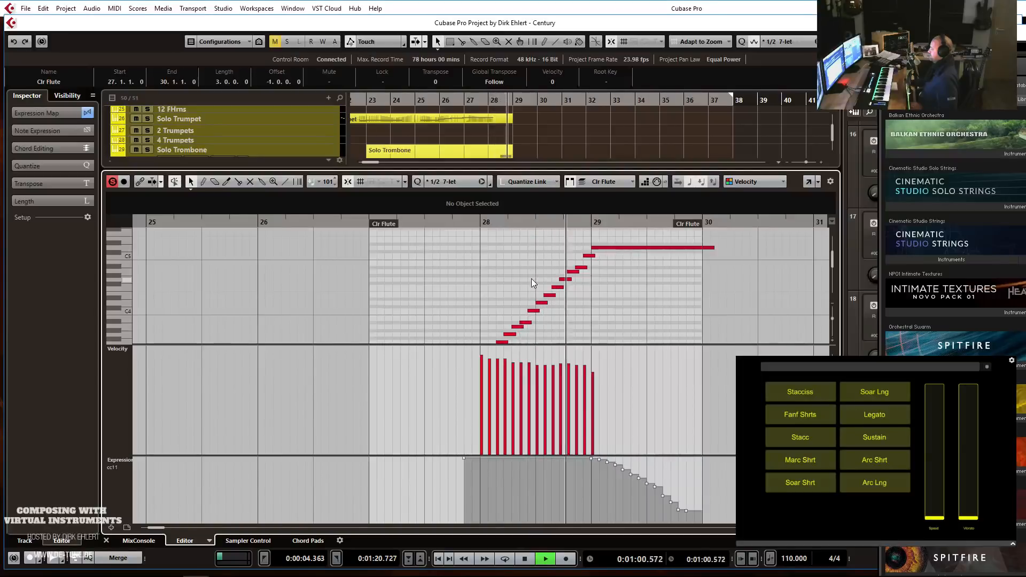
key(space)
Return to the arrangement and listen to the Clr Flute run in context from bar 27.
key(Return)
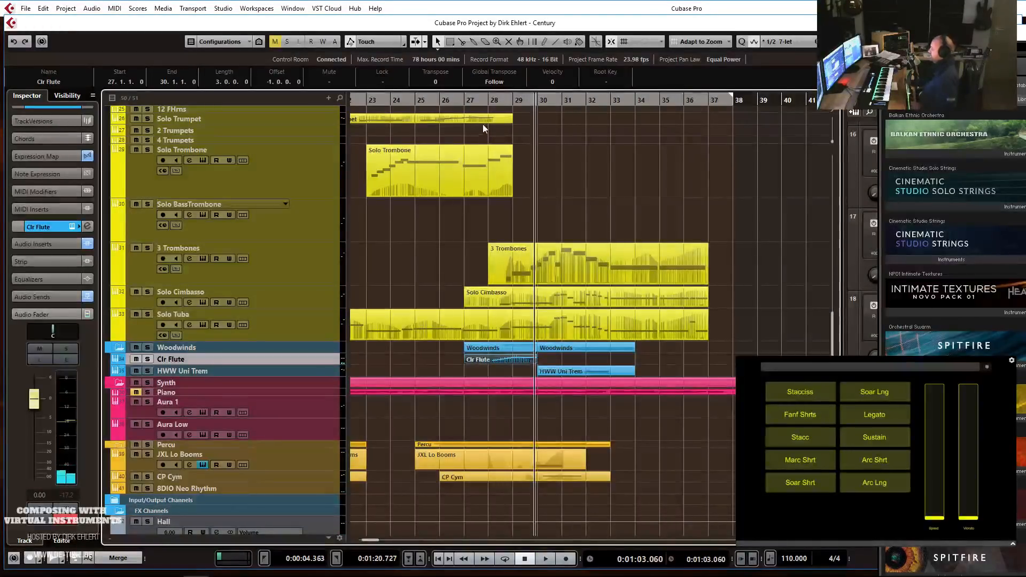
click(461, 101)
key(space)
key(g)
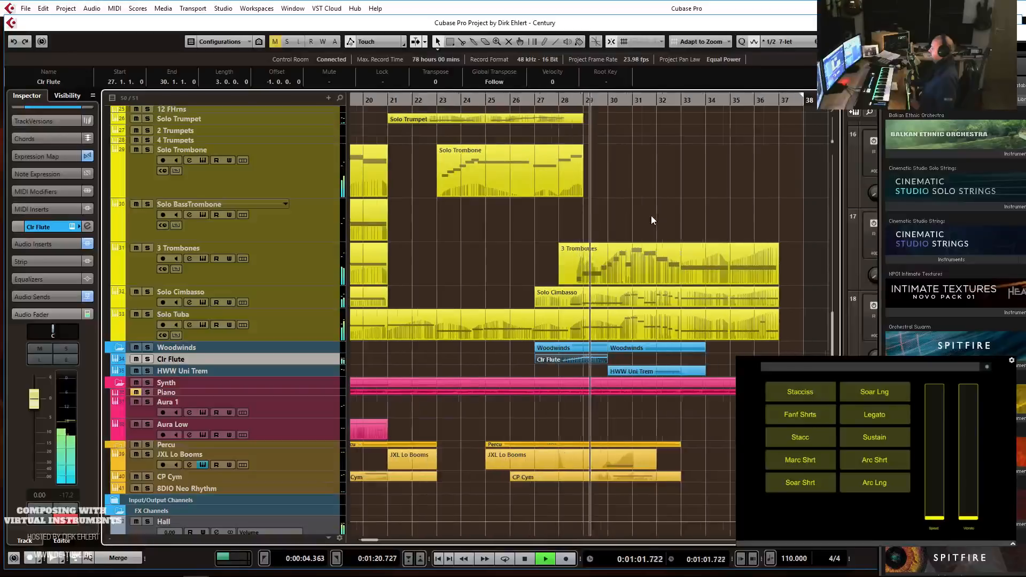
key(space)
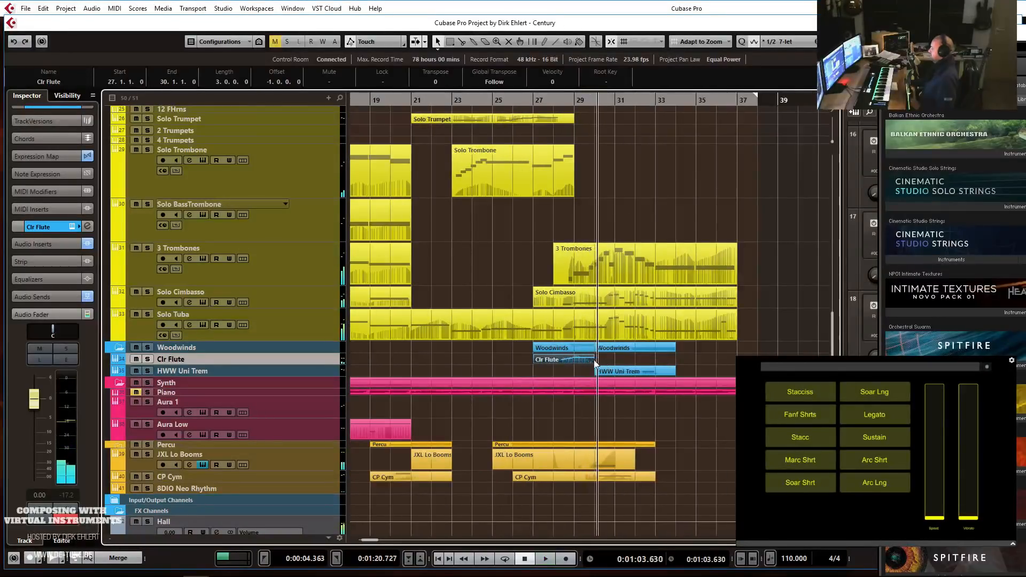
Set the quantize grid to 1/4 and split the long Clr Flute note in bar 29 into quarter notes with a descending line.
double_click(585, 362)
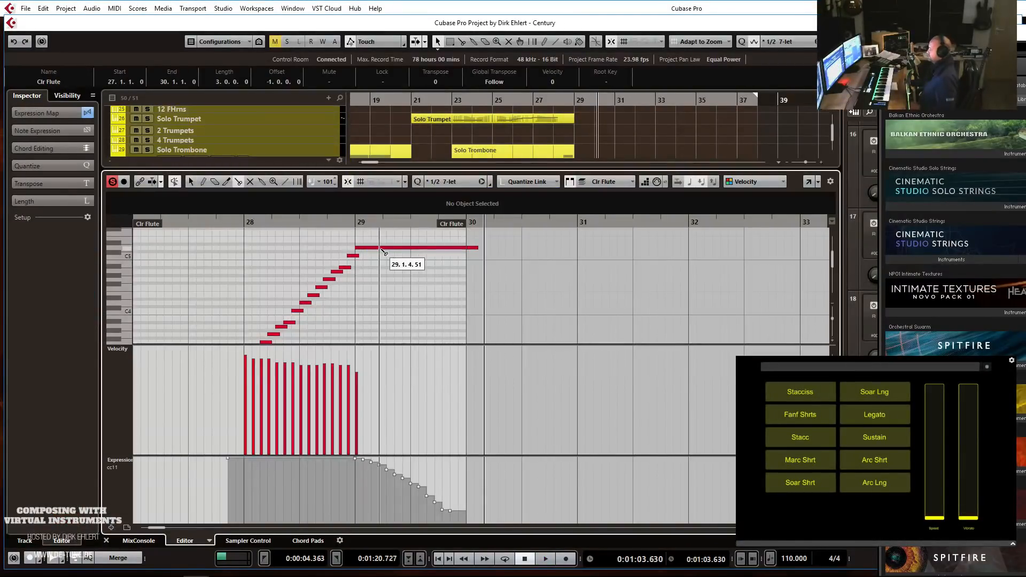
click(444, 182)
click(457, 226)
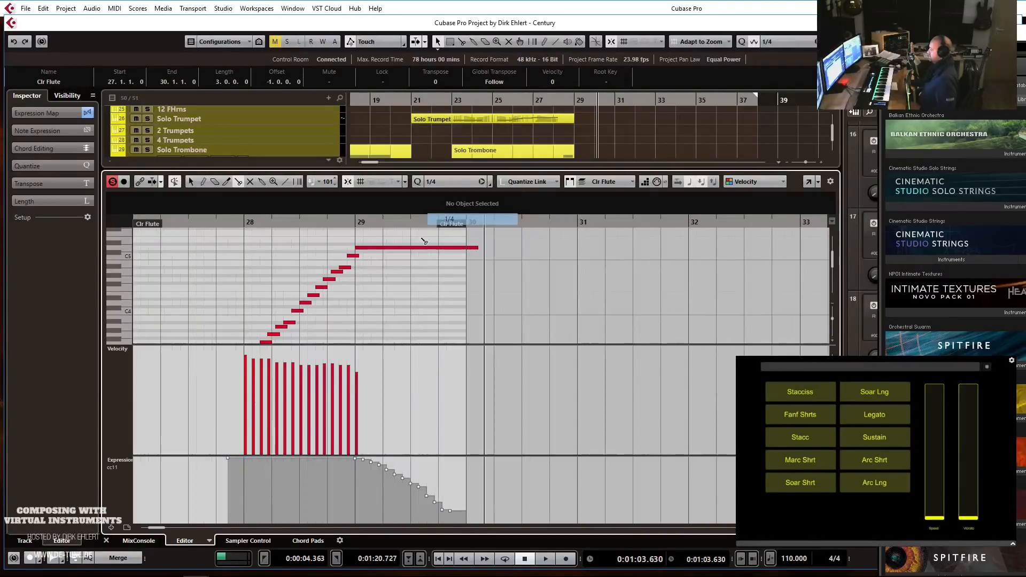
drag(392, 247, 434, 280)
alt+click(440, 280)
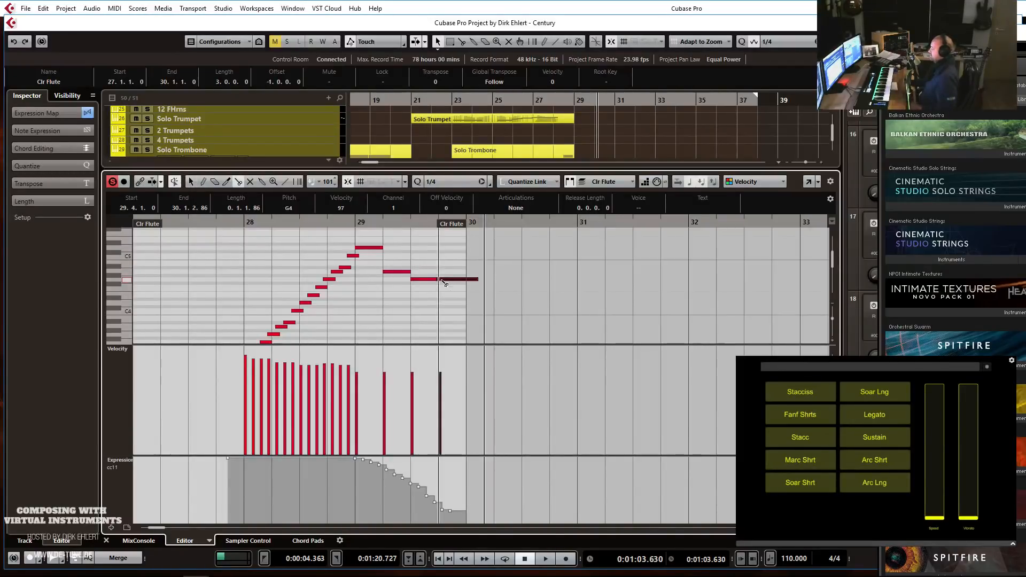
Lengthen the first three notes of bar 29 to overlap their successors, with the last note one step lower, and audition the flute.
drag(380, 240, 427, 301)
click(218, 222)
key(s)
key(space)
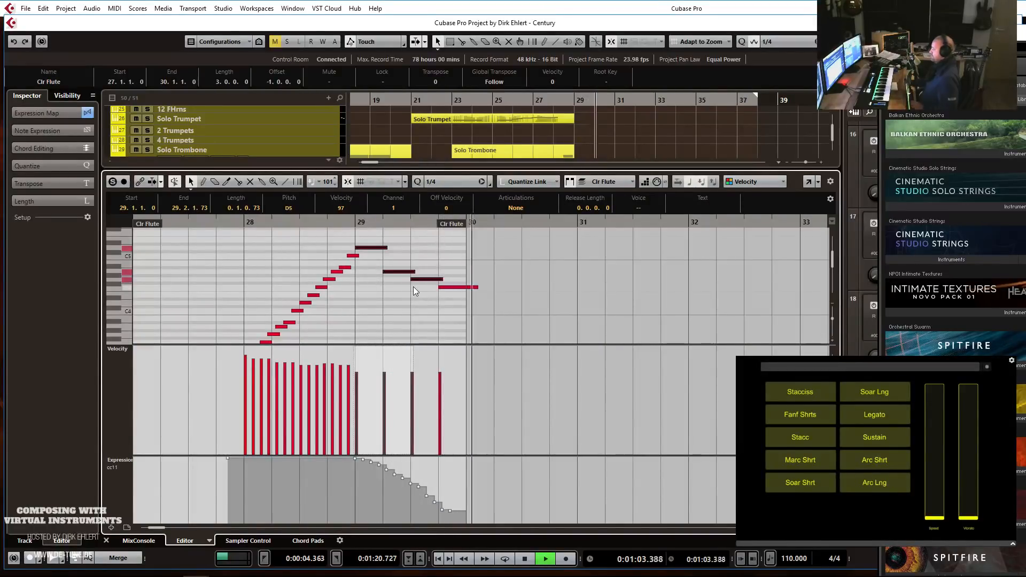
key(g)
key(space)
Audition the Clr Flute run and its descending ending from bar 28, both soloed and with the other instruments.
key(s)
click(445, 230)
drag(426, 219, 423, 222)
key(space)
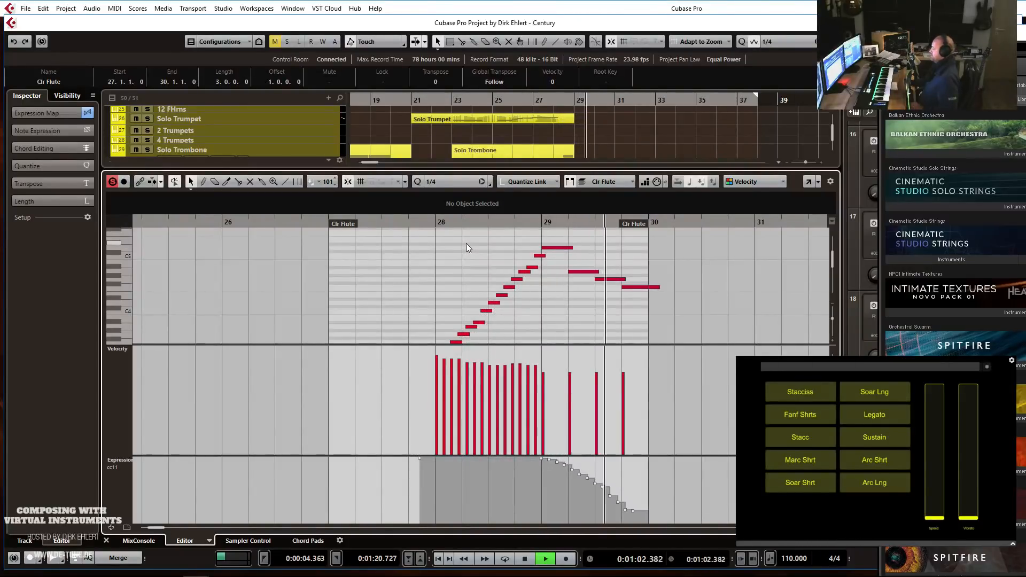
key(space)
key(s)
click(433, 222)
key(space)
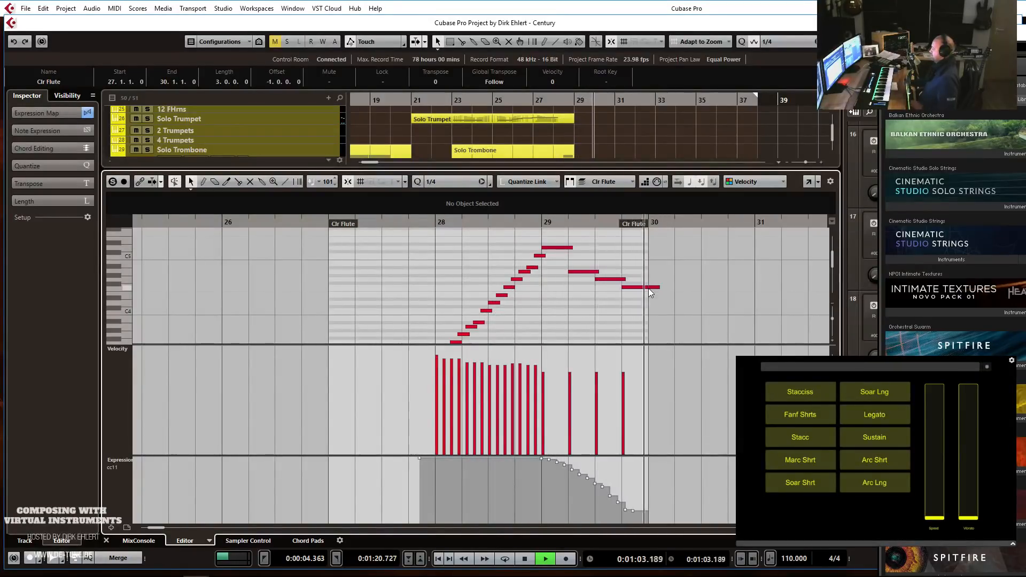
scroll(647, 287, down, 4)
scroll(612, 292, up, 2)
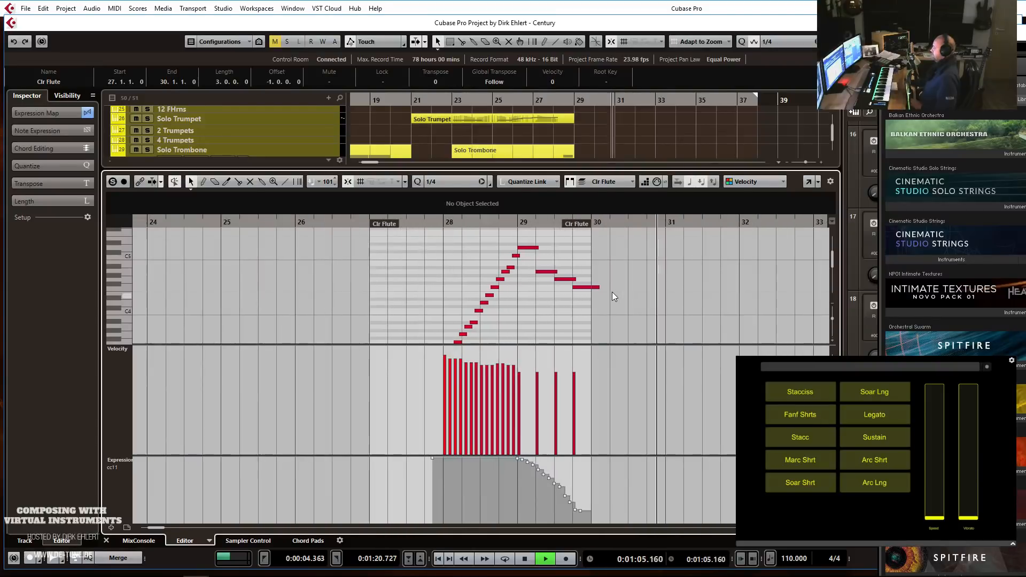
Return to the arrangement during playback and review the whole piece across all lower tracks.
key(Return)
key(g)
key(g)
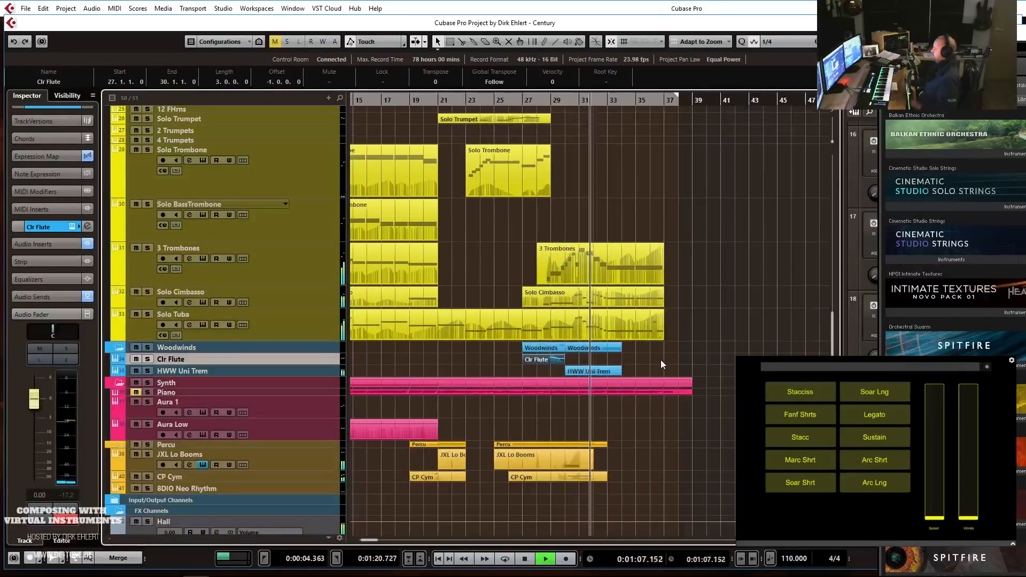
key(g)
key(g)
key(g)
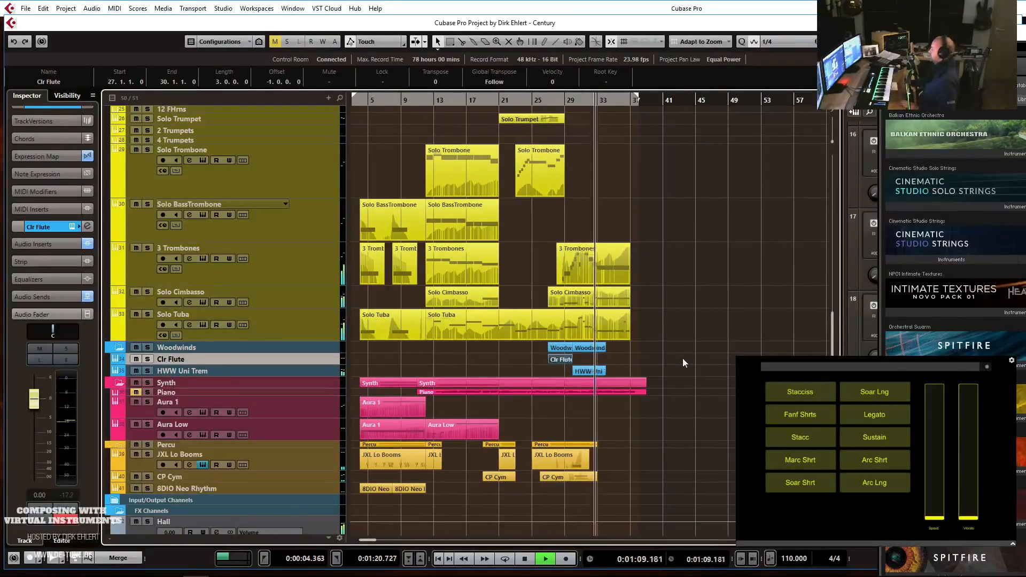
Stop playback and trim the end of the Piano part back to bar 37.
click(663, 350)
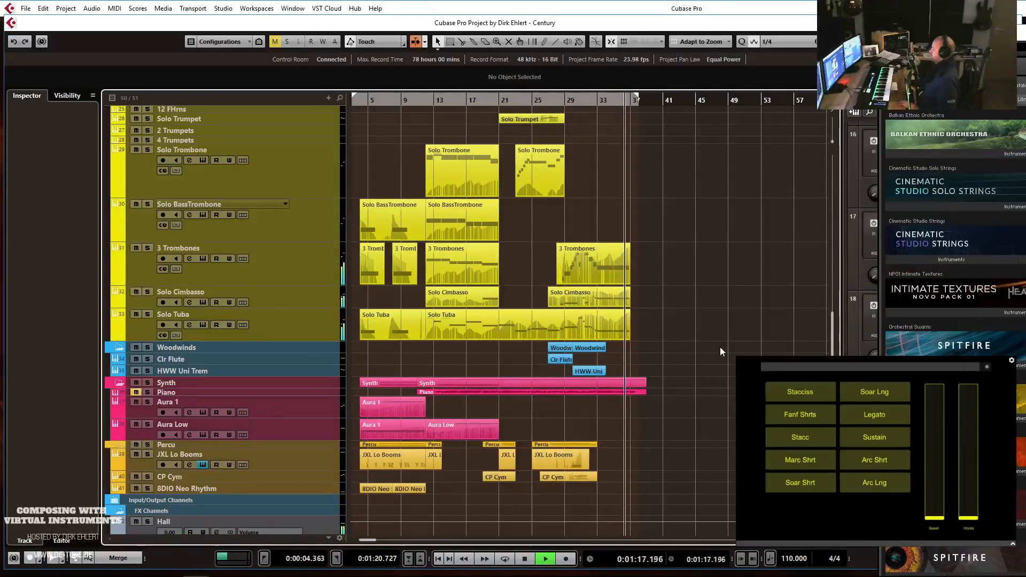
key(space)
drag(645, 393, 633, 397)
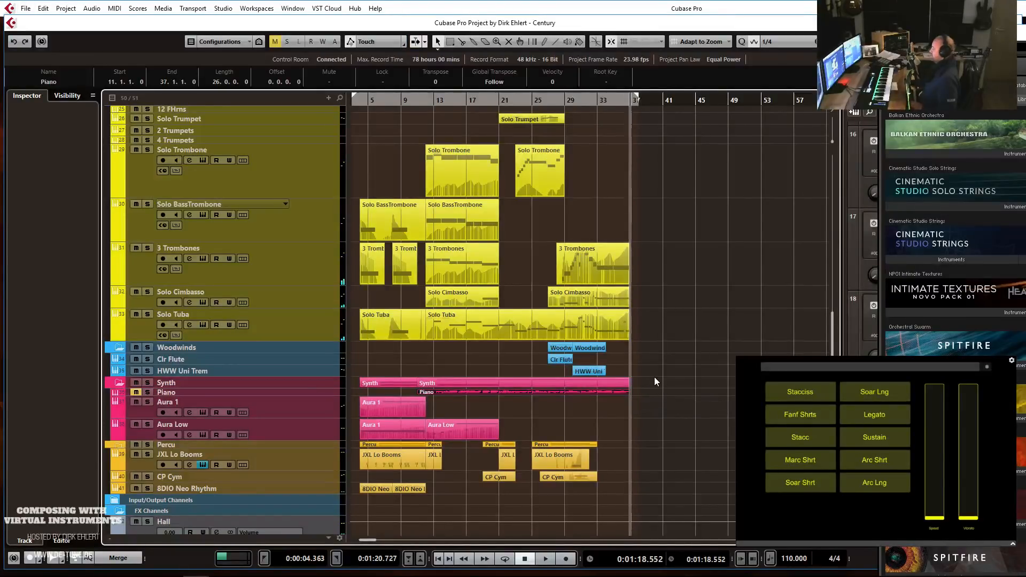
Copy the opening JXL Lo Booms, Solo BassTrombone, 3 Trombones and Solo Tuba parts to bar 37 and play the transition.
key(g)
drag(388, 463, 575, 464)
drag(372, 354, 560, 231)
key(space)
key(h)
key(h)
key(h)
key(h)
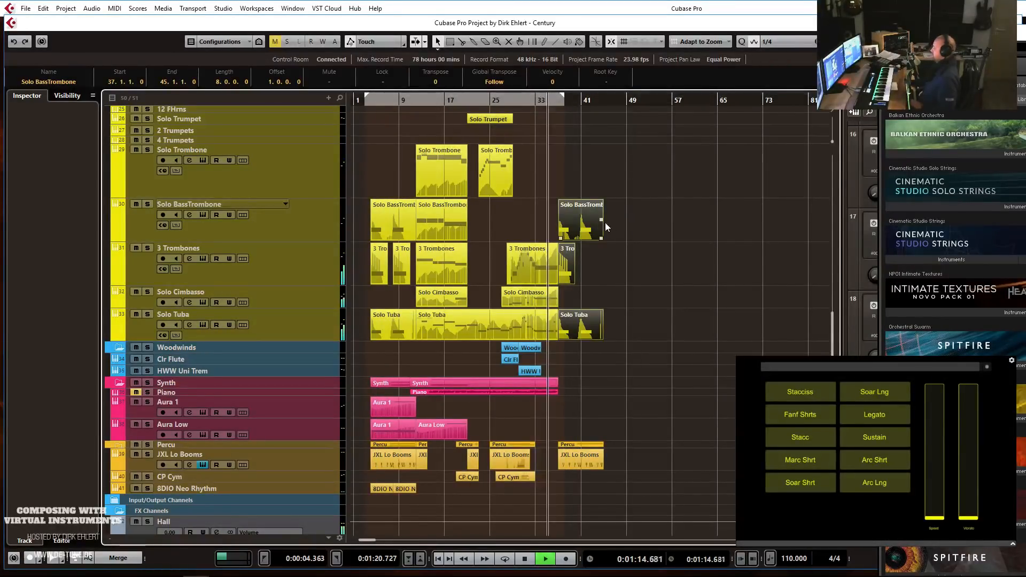
key(h)
key(h)
key(h)
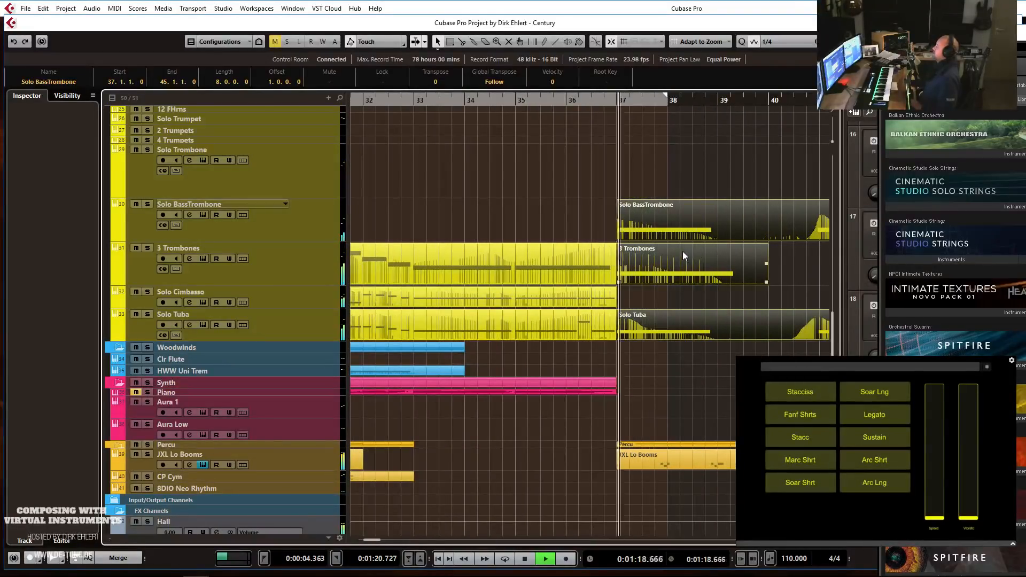
Split the copied Solo BassTrombone and Solo Tuba parts at bar 40, delete everything after it, and stop playback.
key(g)
key(g)
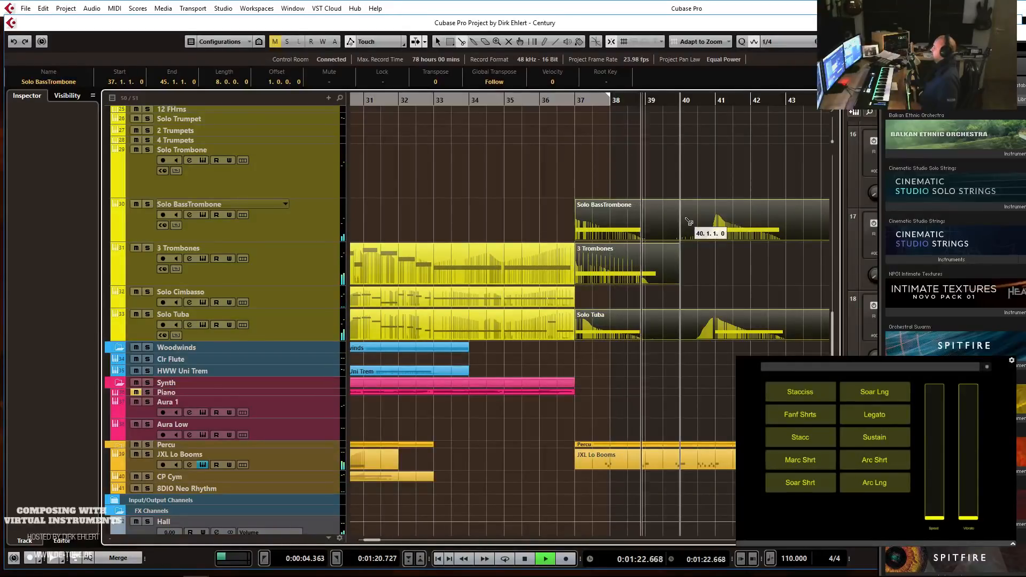
click(686, 218)
key(1)
drag(696, 166, 798, 309)
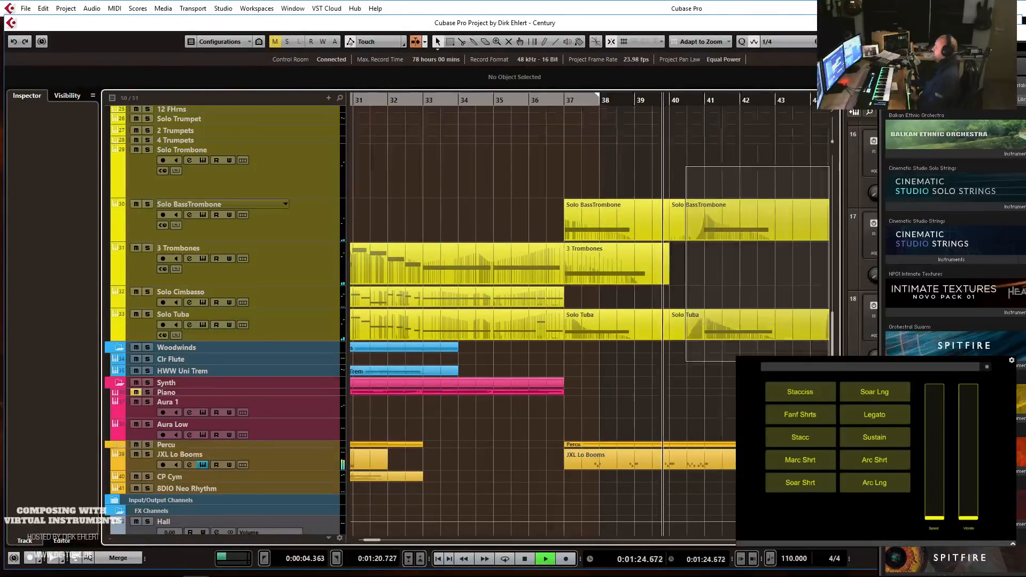
key(Delete)
key(space)
Return the cursor to the start and review the string and brass tracks across the whole piece.
key(g)
key(g)
key(g)
key(g)
scroll(572, 252, up, 4)
key(g)
key(g)
key(g)
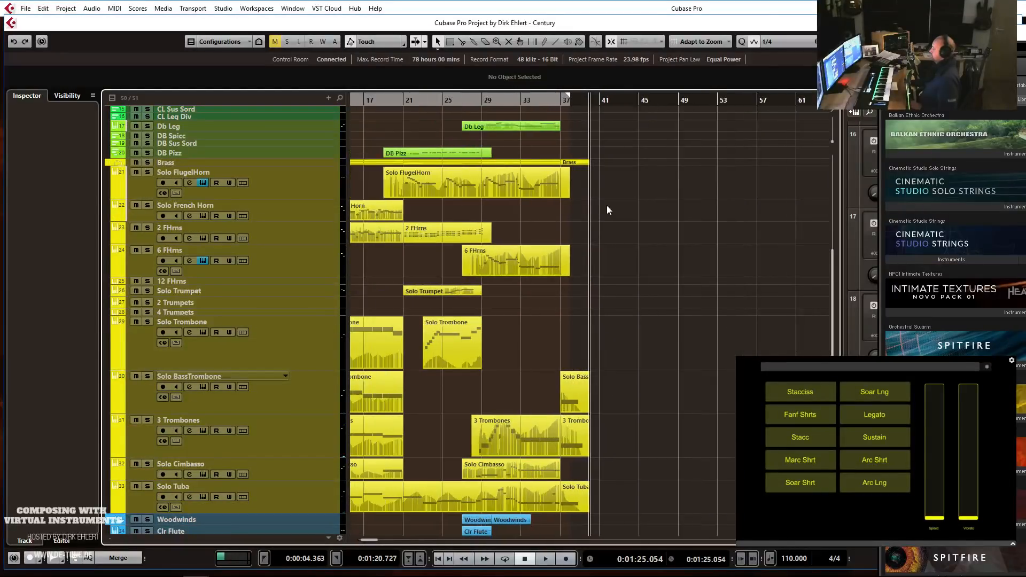
scroll(607, 205, up, 3)
key(KP_1)
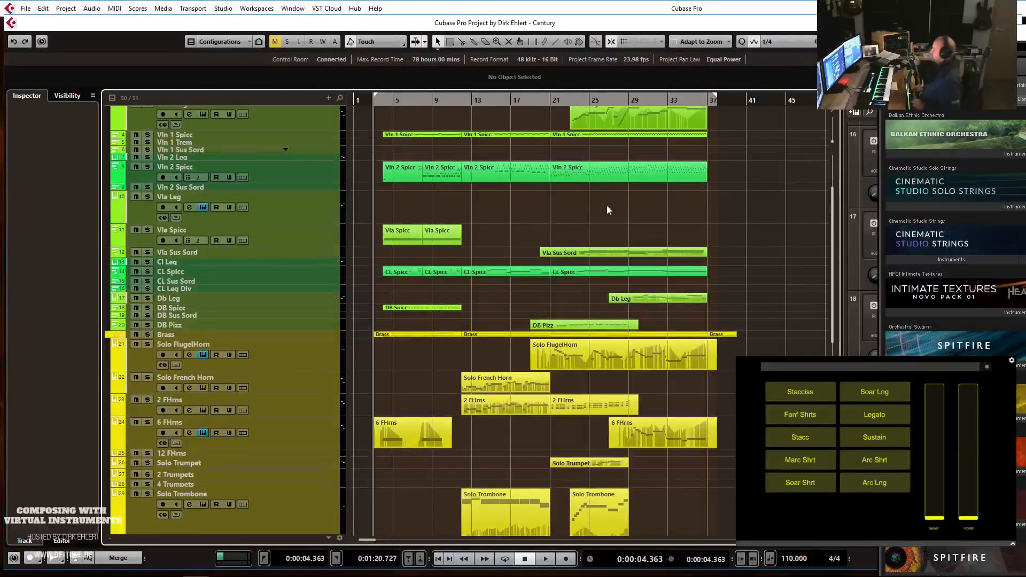
scroll(717, 167, up, 2)
key(h)
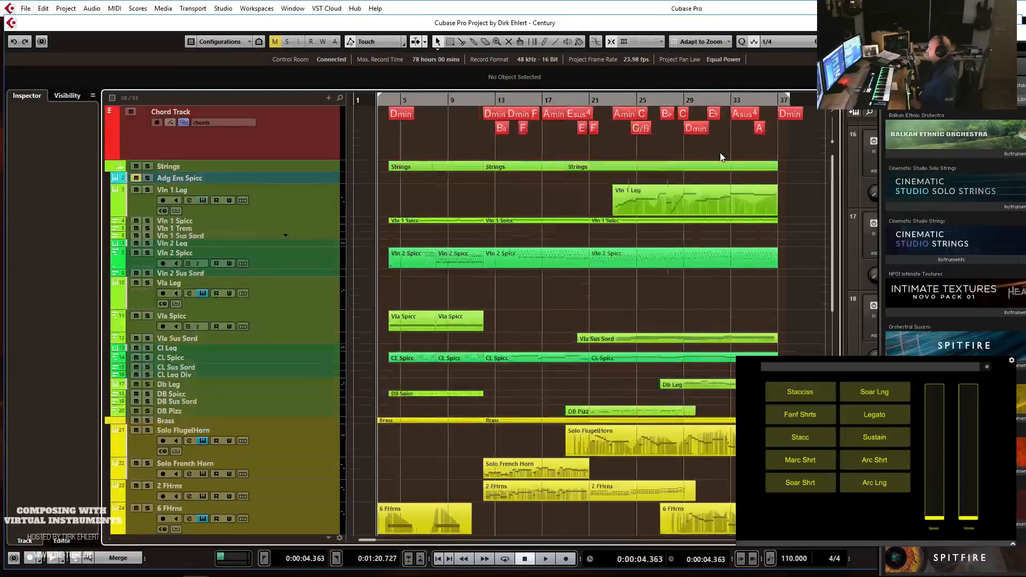
key(h)
Play the last bars before bar 37 into the new ending, checking the strings, brass and percussion tracks.
click(801, 102)
scroll(736, 174, right, 2)
key(space)
key(g)
key(g)
key(g)
key(g)
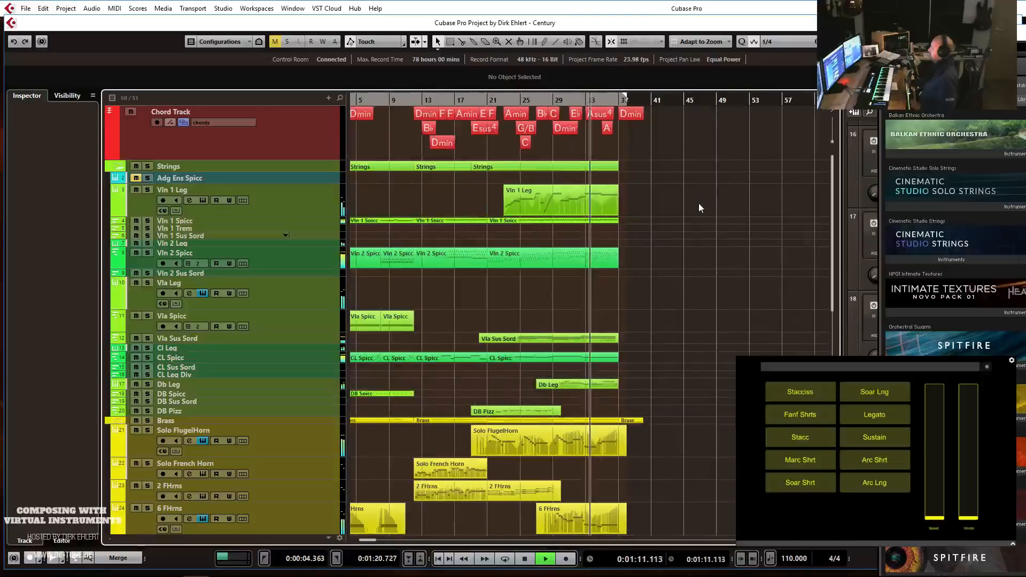
key(h)
key(h)
key(h)
key(h)
key(h)
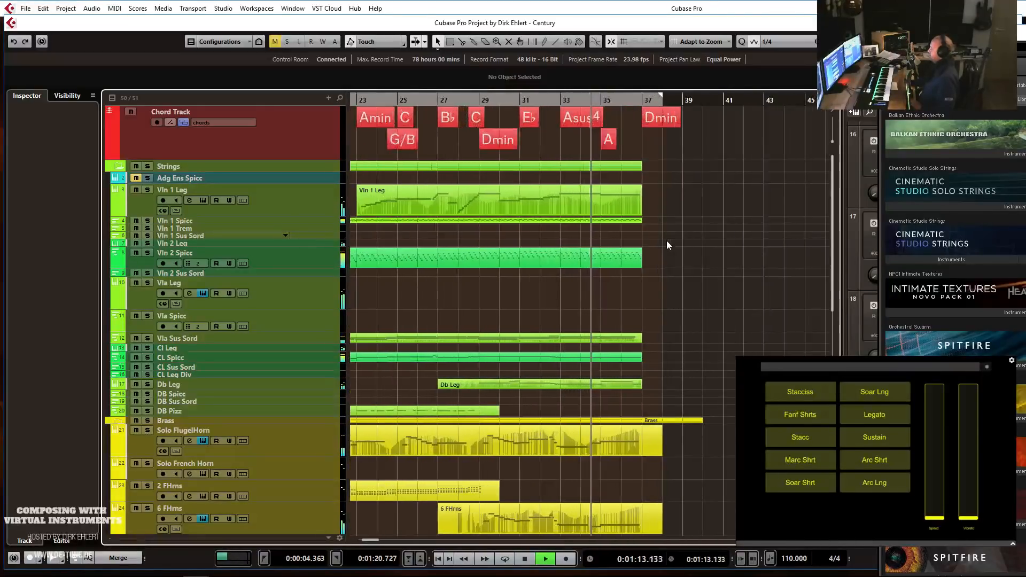
key(g)
key(g)
key(g)
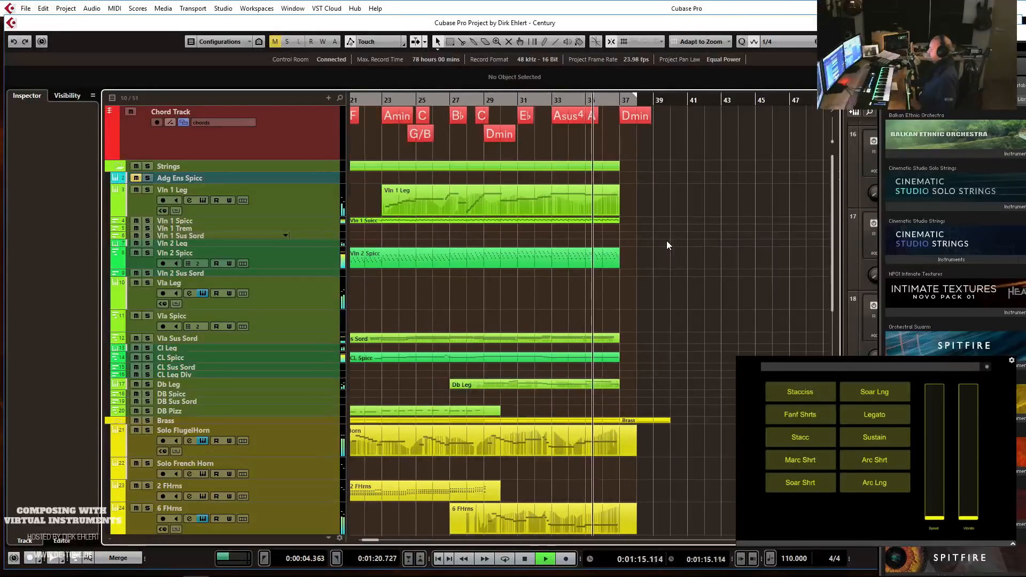
scroll(665, 241, down, 10)
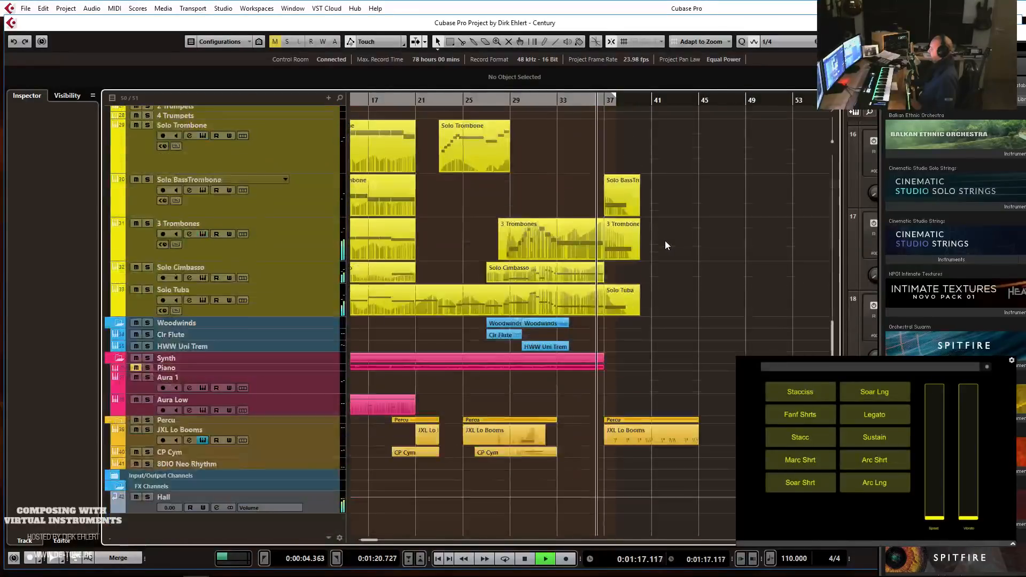
key(h)
key(h)
key(h)
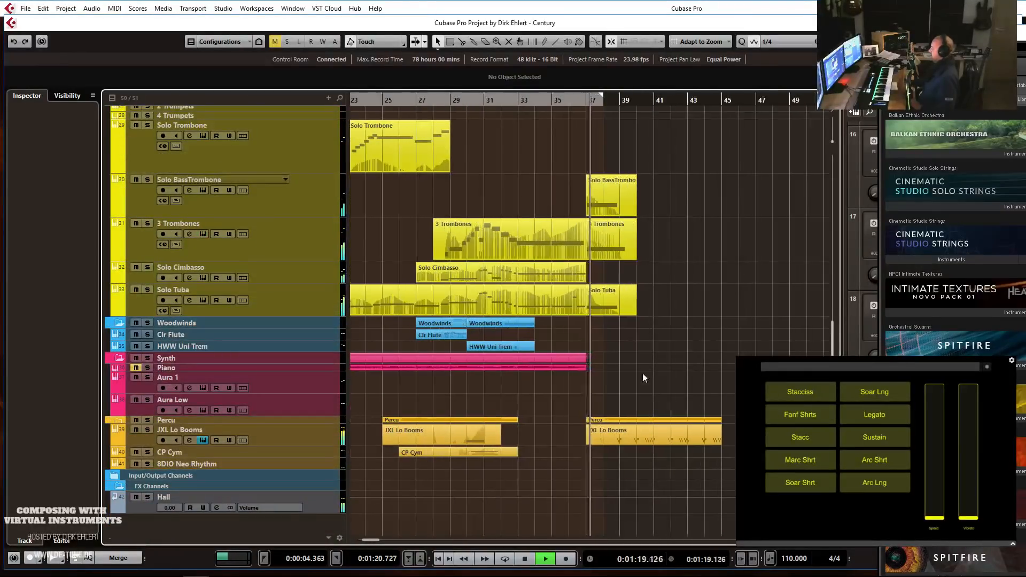
Split the copied JXL Lo Booms part at bar 40, delete the remainder, and stop playback.
alt+click(666, 435)
click(676, 437)
key(space)
key(Delete)
Copy the CP Cym part to bar 32, trim the copy's start to bar 35, and play it into the ending.
drag(417, 458, 590, 458)
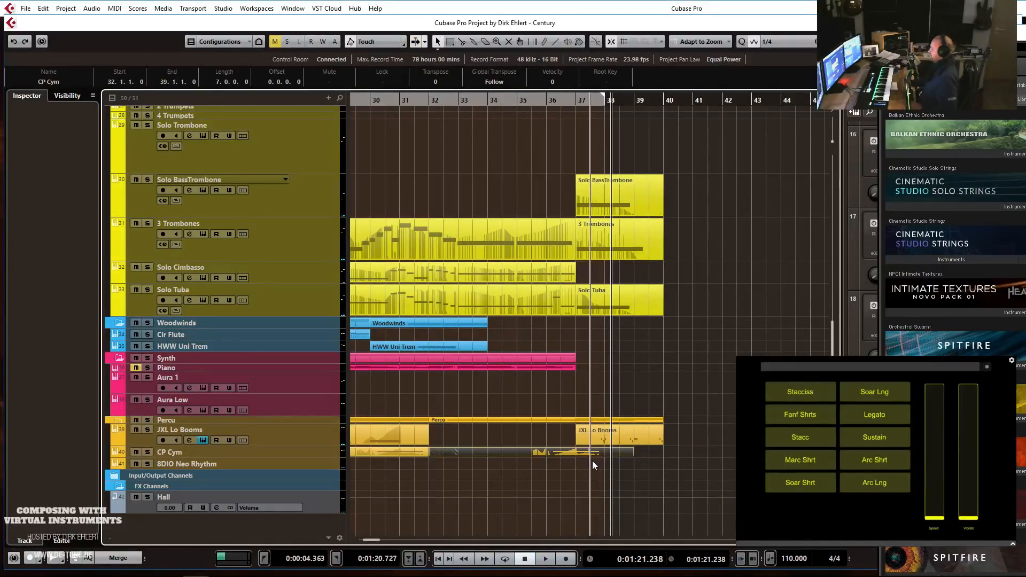
click(532, 105)
key(space)
drag(436, 458, 531, 463)
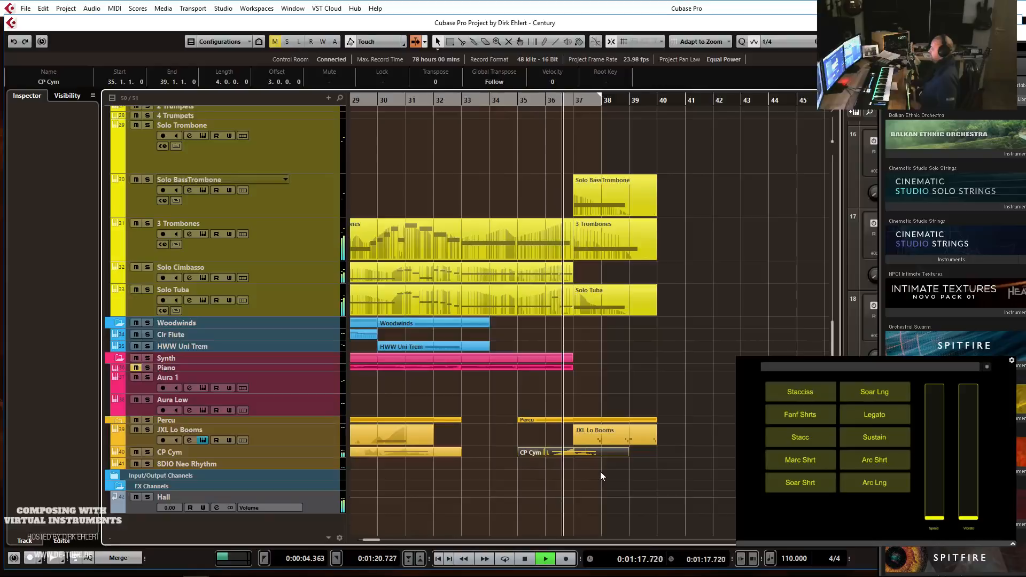
key(h)
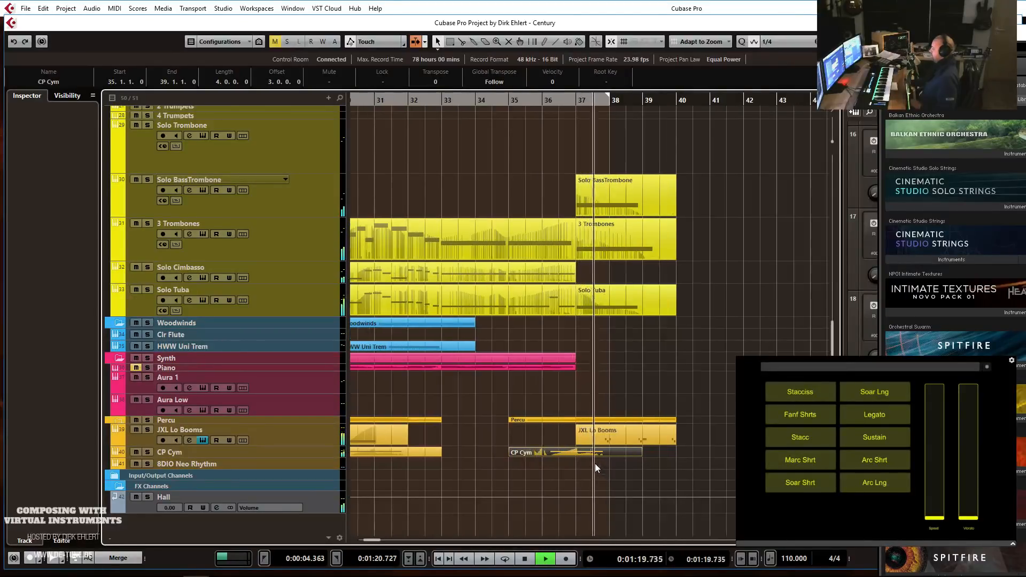
key(h)
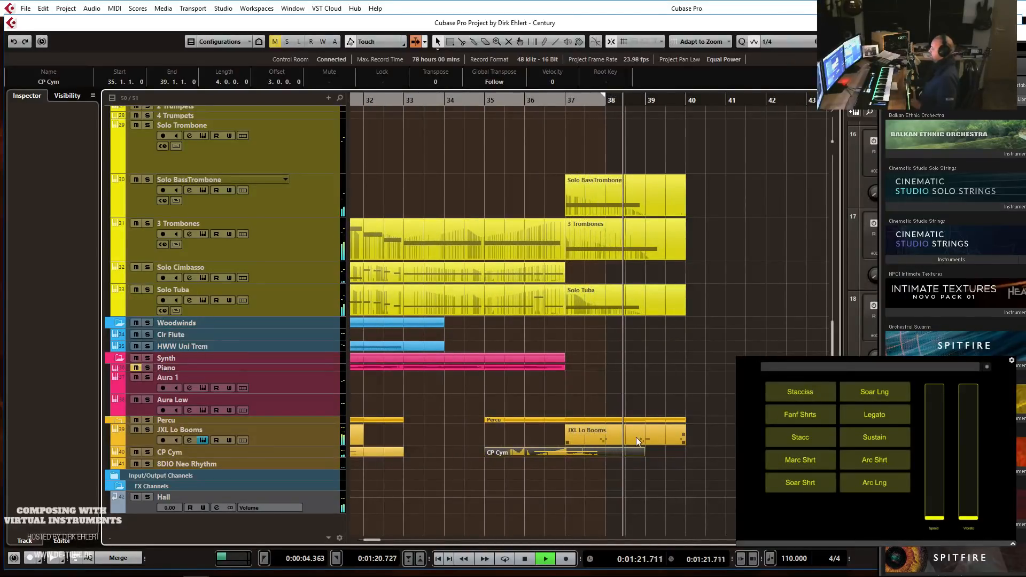
Stop playback, split the ending JXL Lo Booms part at bar 38 beat 3, and delete the rest.
key(space)
alt+click(630, 437)
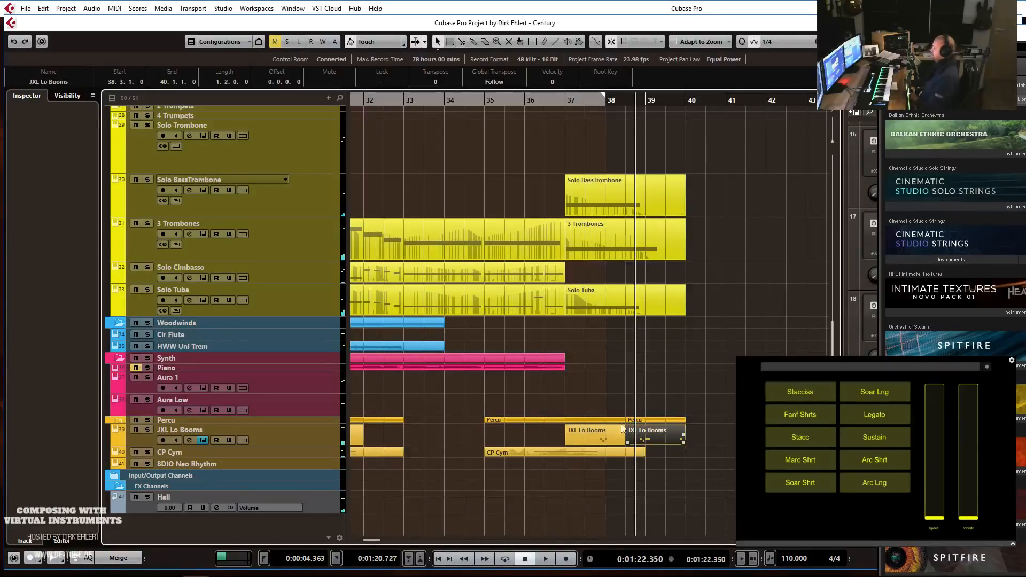
key(Delete)
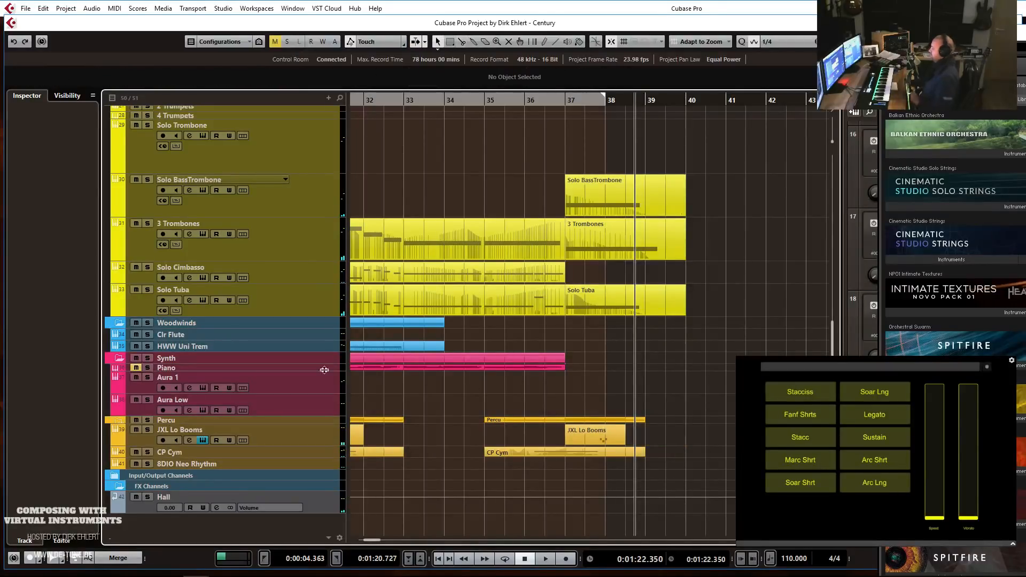
Select the Solo Cimbasso track for live playing.
click(299, 283)
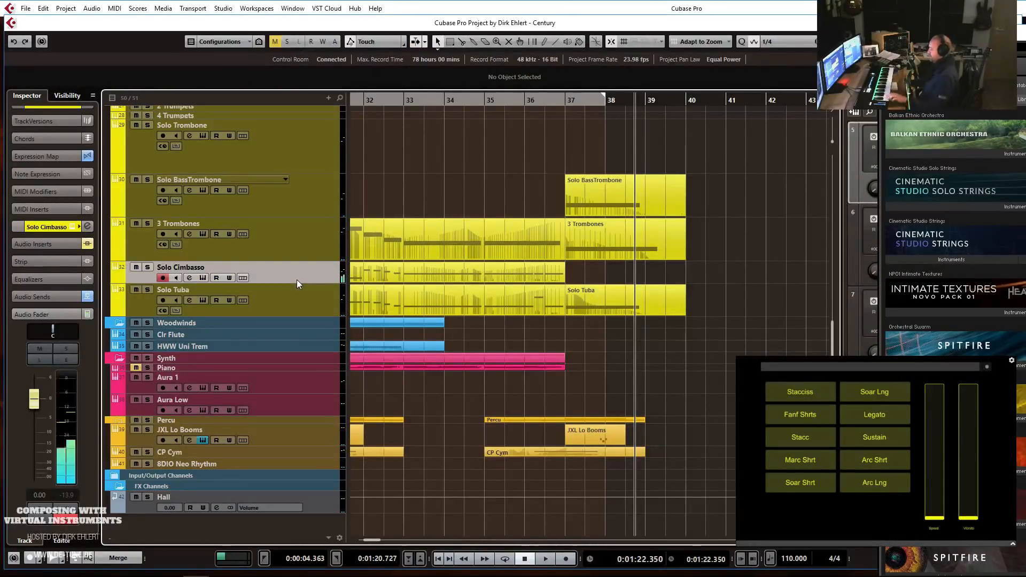
Add a Solo Cimbasso part spanning bars 37 to 40, open it in the editor and select its long D1 note.
drag(559, 280, 592, 280)
click(593, 290)
double_click(592, 281)
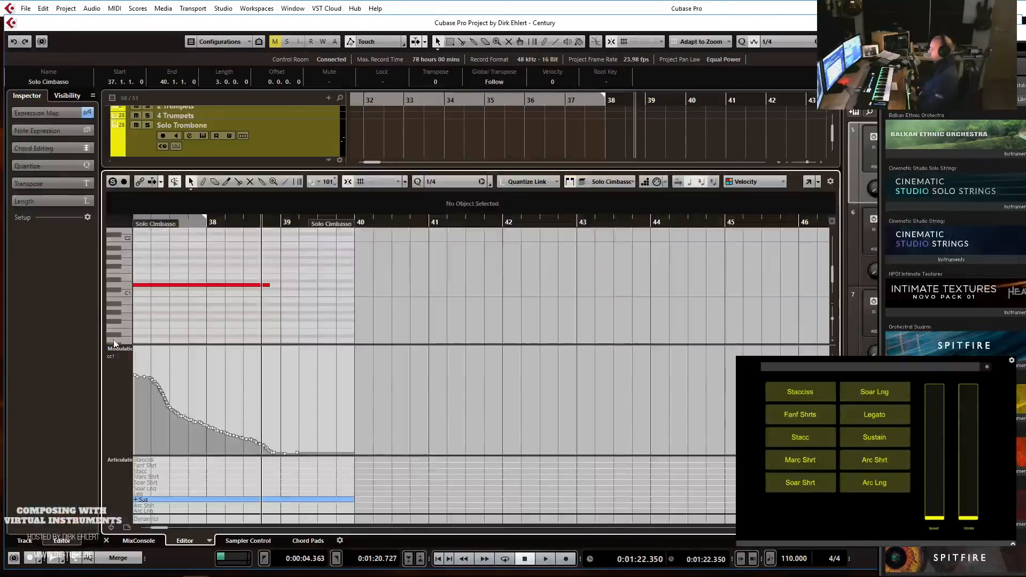
click(146, 284)
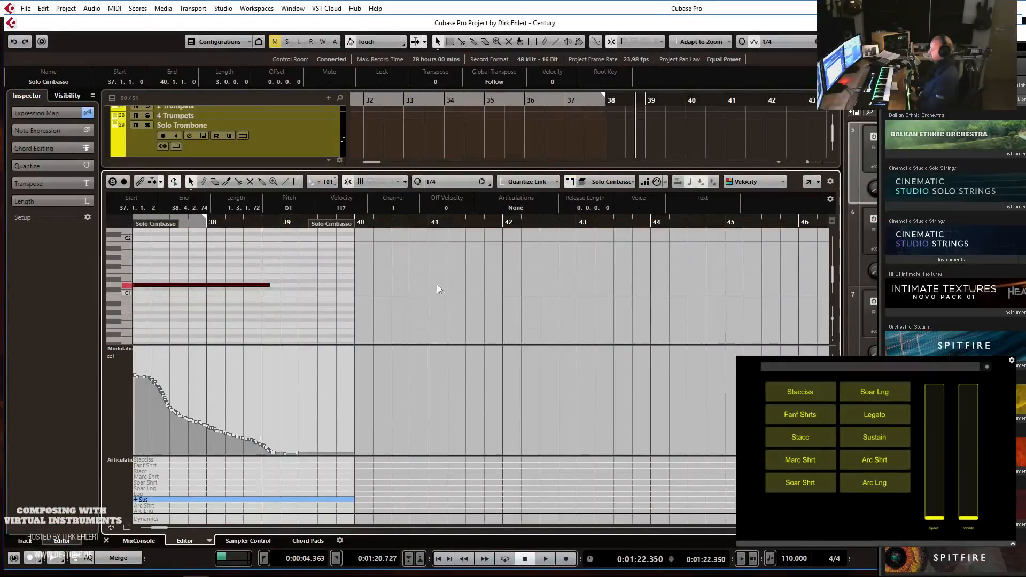
Return to the arrangement and play back the brass ending from just before bar 37.
key(Return)
click(553, 115)
key(space)
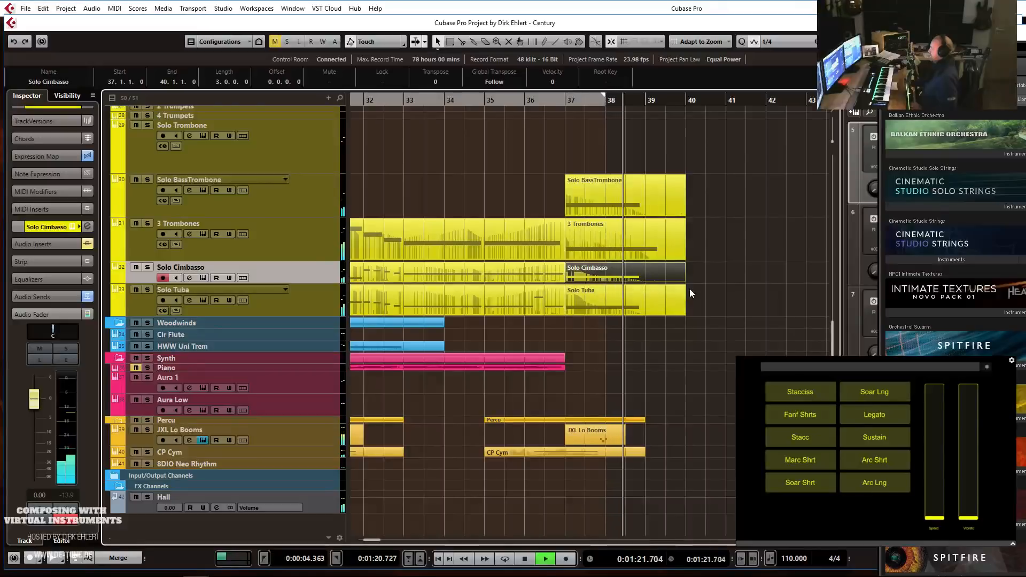
scroll(694, 288, up, 4)
key(space)
Extend the Vln 1 Leg part in the strings section to bar 39.
scroll(692, 286, up, 5)
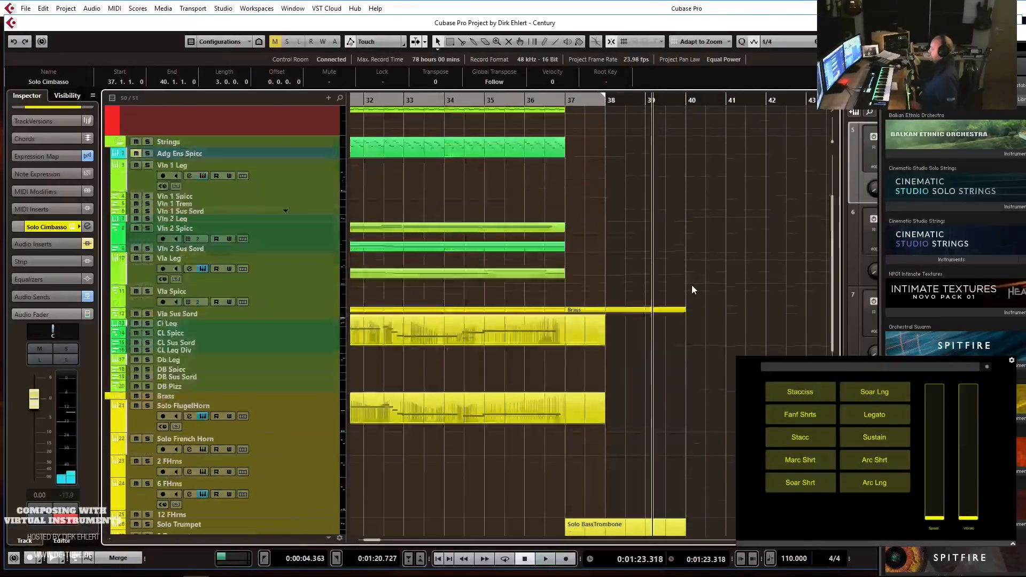
key(g)
key(g)
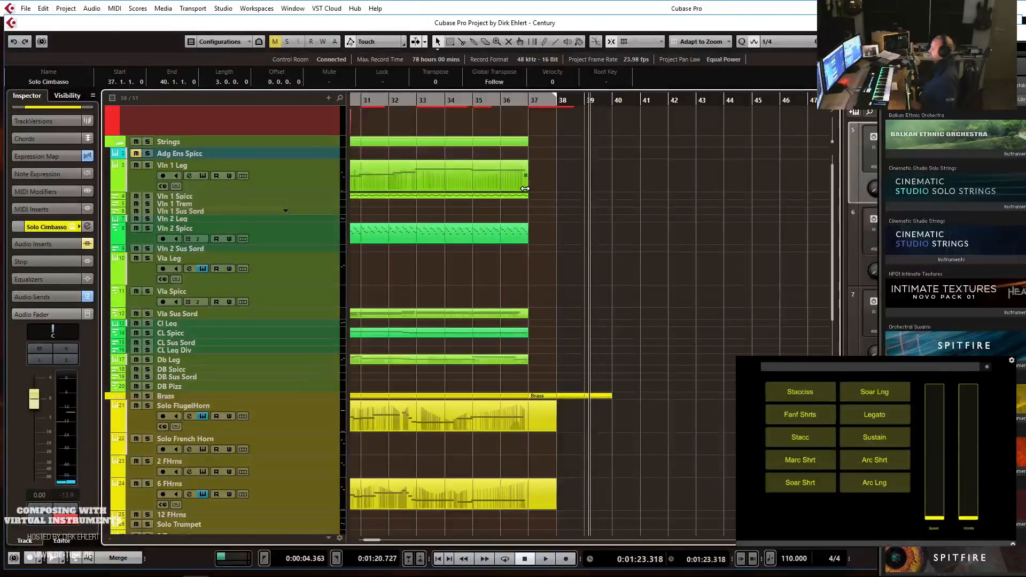
drag(527, 183, 589, 189)
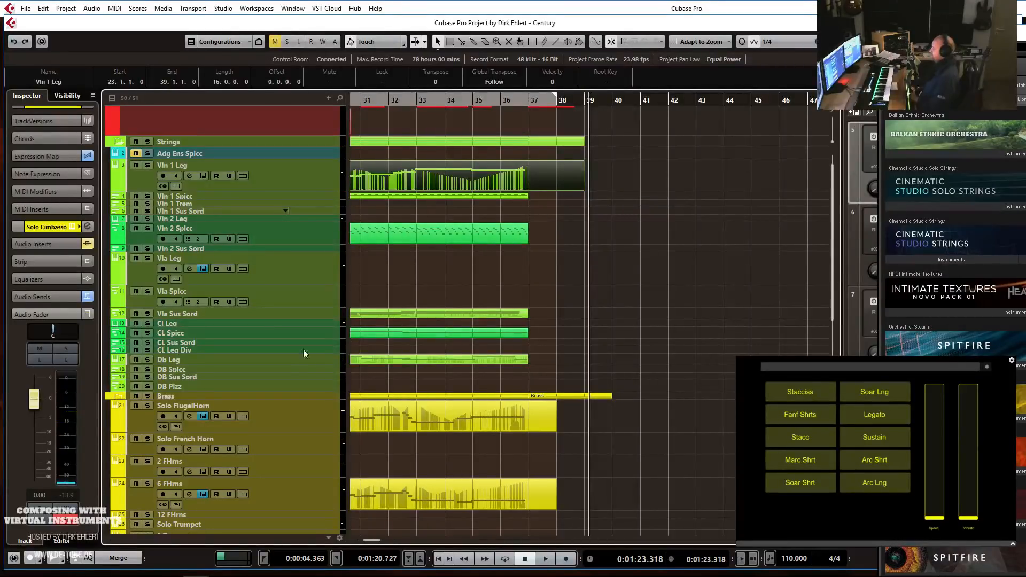
Select the Db Leg track and extend its part to bar 40.
click(213, 376)
click(238, 367)
click(235, 361)
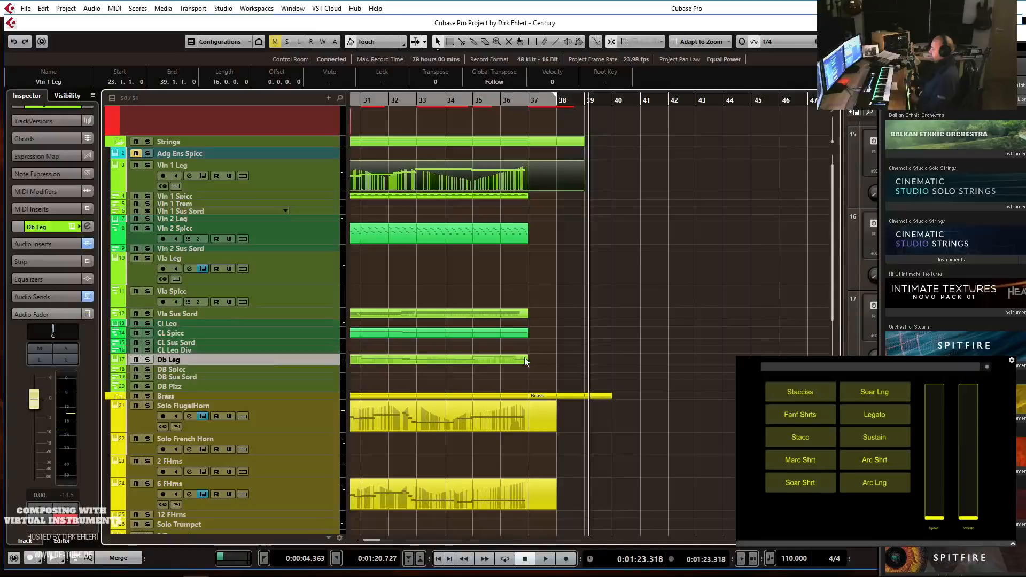
drag(526, 361, 603, 362)
Draw a D0 note from bar 37 to bar 39 in the Db Leg part with a falling linear modulation ramp beneath it.
key(Return)
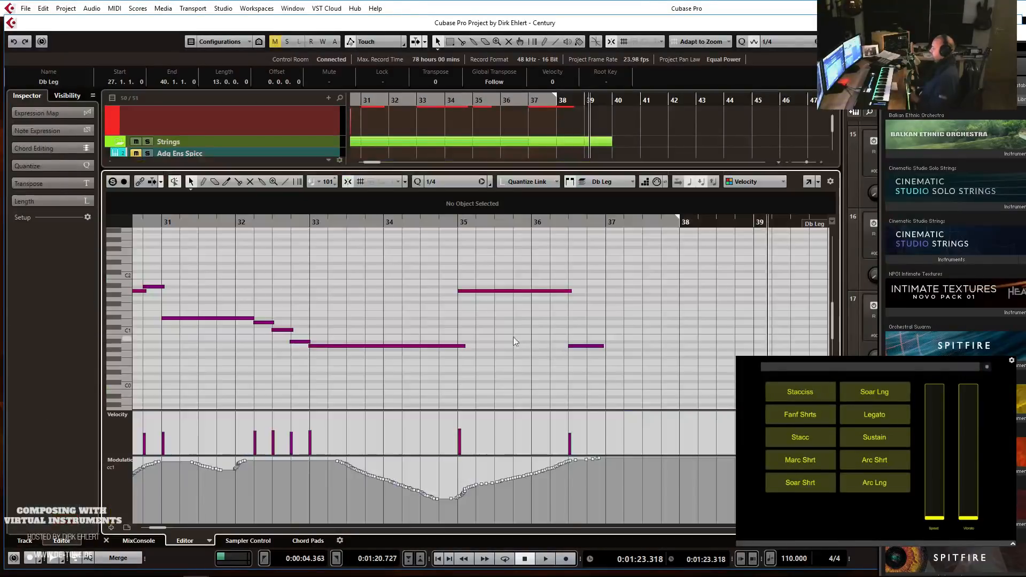
click(584, 346)
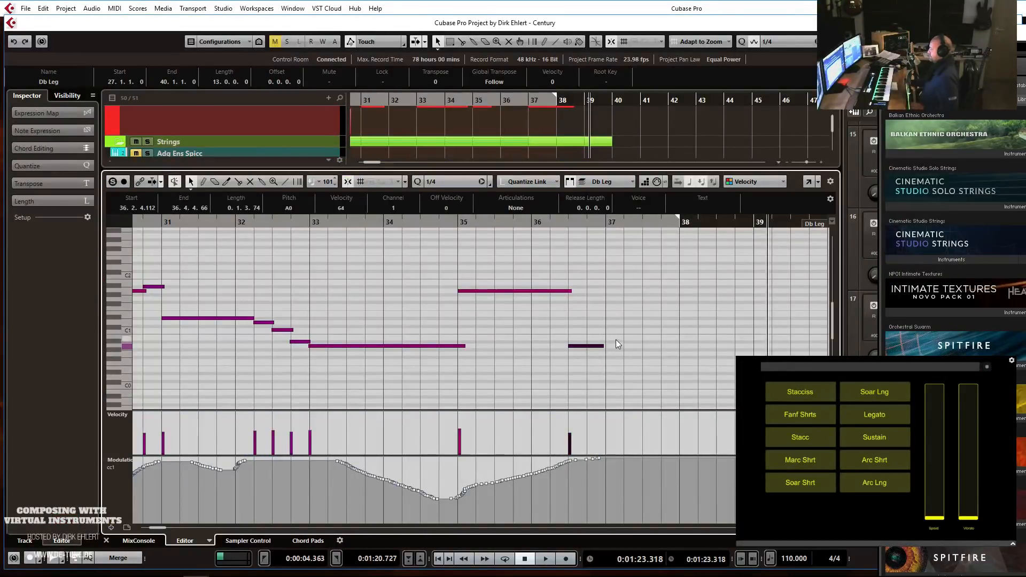
alt+click(614, 377)
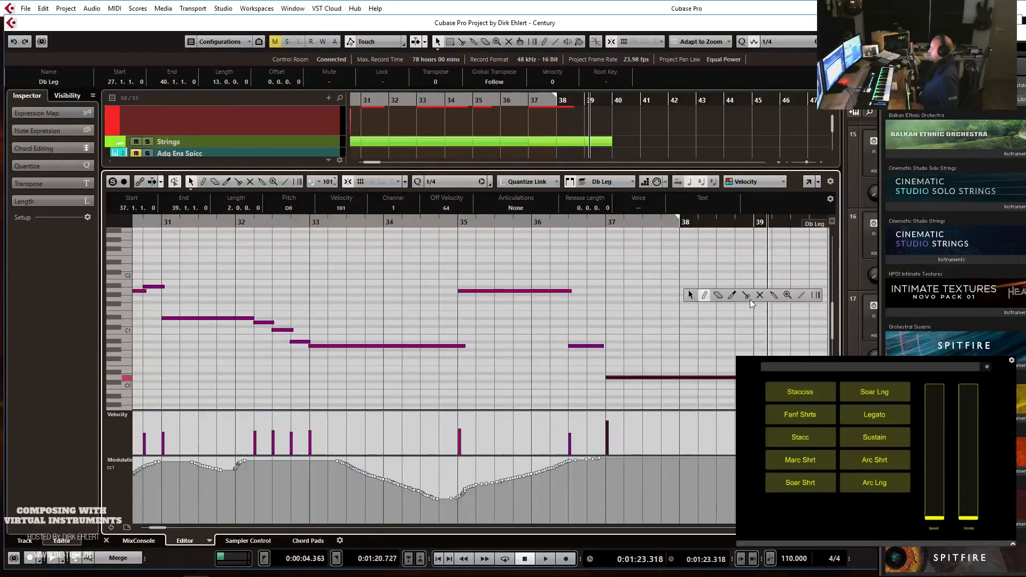
click(801, 295)
drag(606, 458, 754, 516)
key(Return)
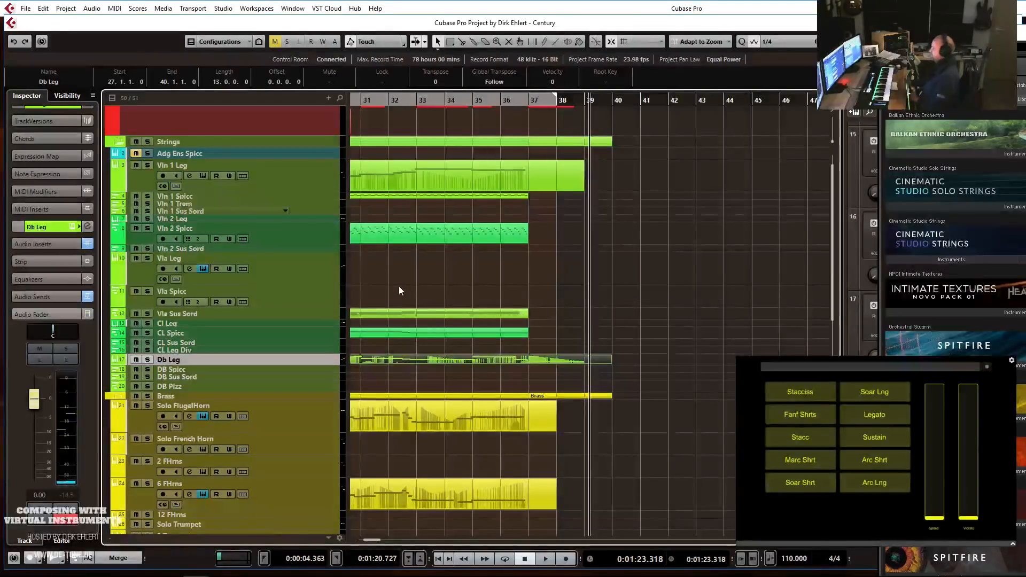
Split the Db Leg part at bar 37 and copy its ending onto the Cl Leg track.
click(224, 323)
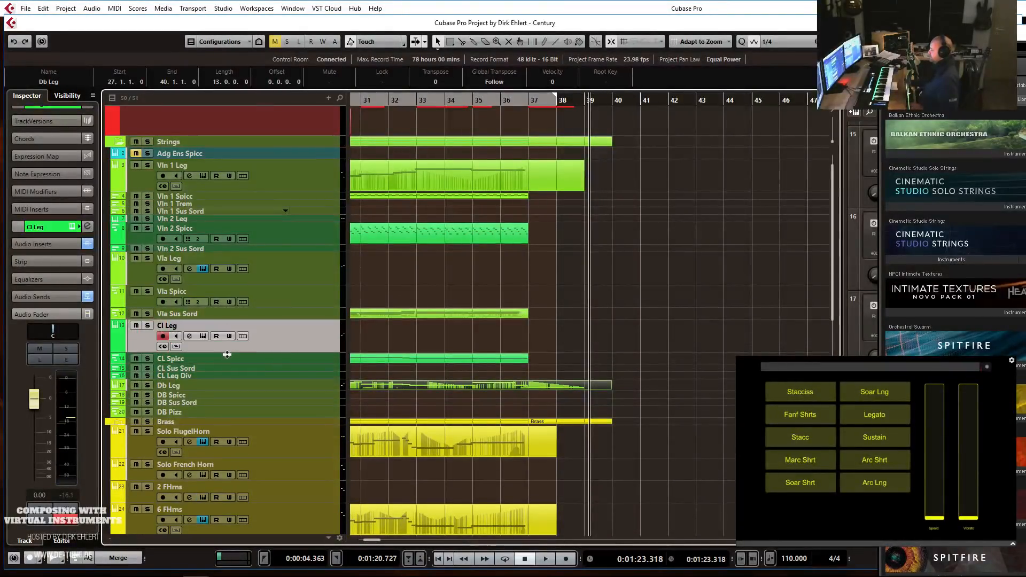
alt+click(541, 384)
drag(541, 384, 540, 341)
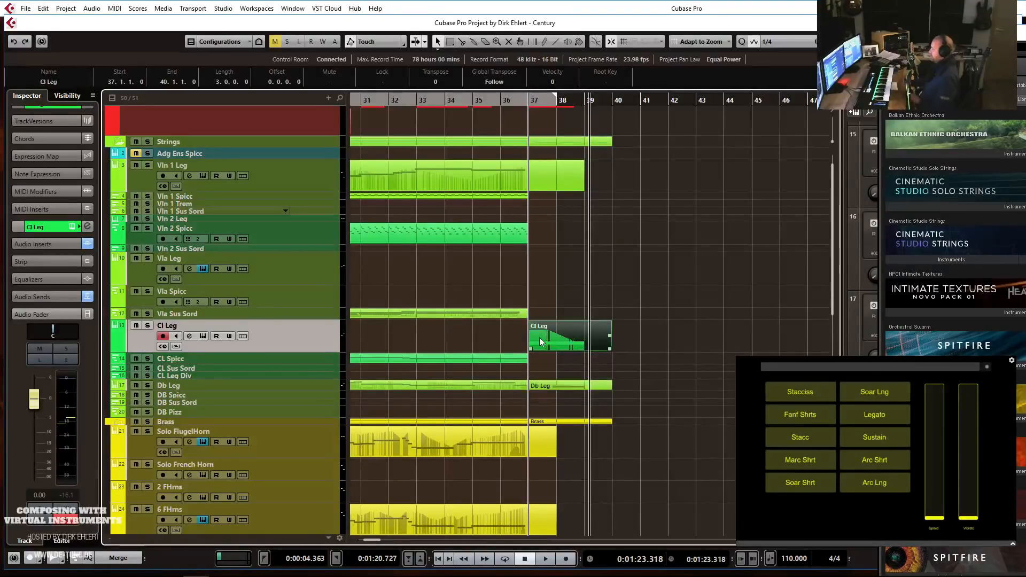
Delete the two short notes in the Cl Leg copy and transpose the remaining long note up an octave to D1.
double_click(541, 342)
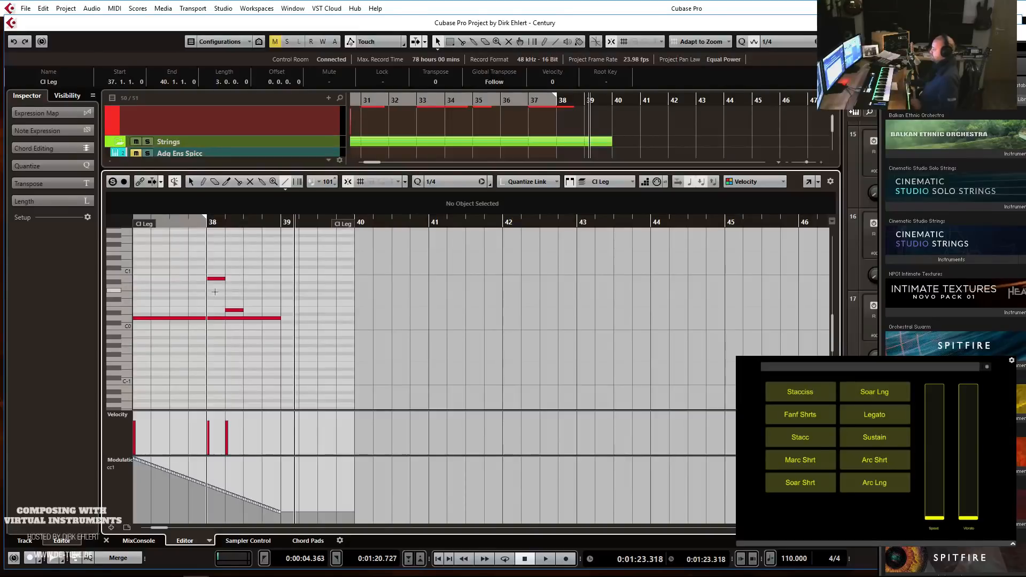
drag(198, 261, 257, 314)
key(Delete)
key(ctrl+a)
key(shift+Up)
key(g)
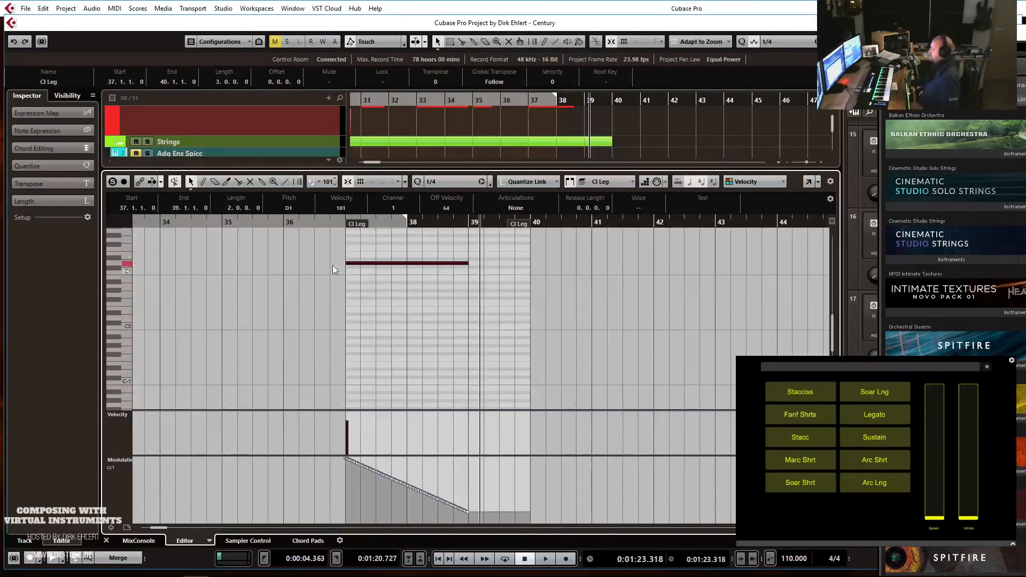
Audition the transposed Cl Leg note from bar 37, then return to the arrangement.
click(346, 215)
key(space)
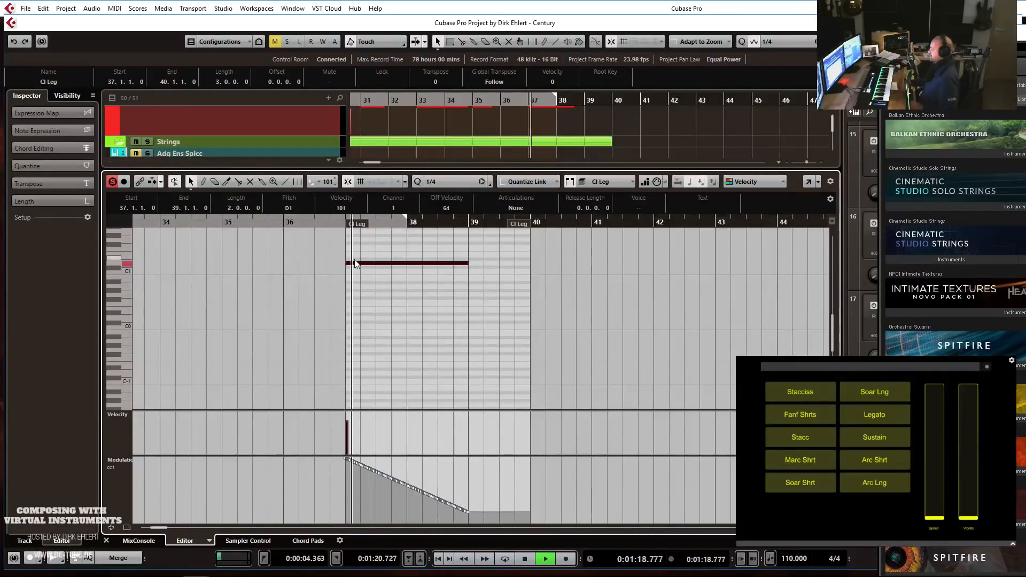
key(space)
key(Return)
Play back the arrangement from around bar 36 through the ending past bar 39.
double_click(493, 101)
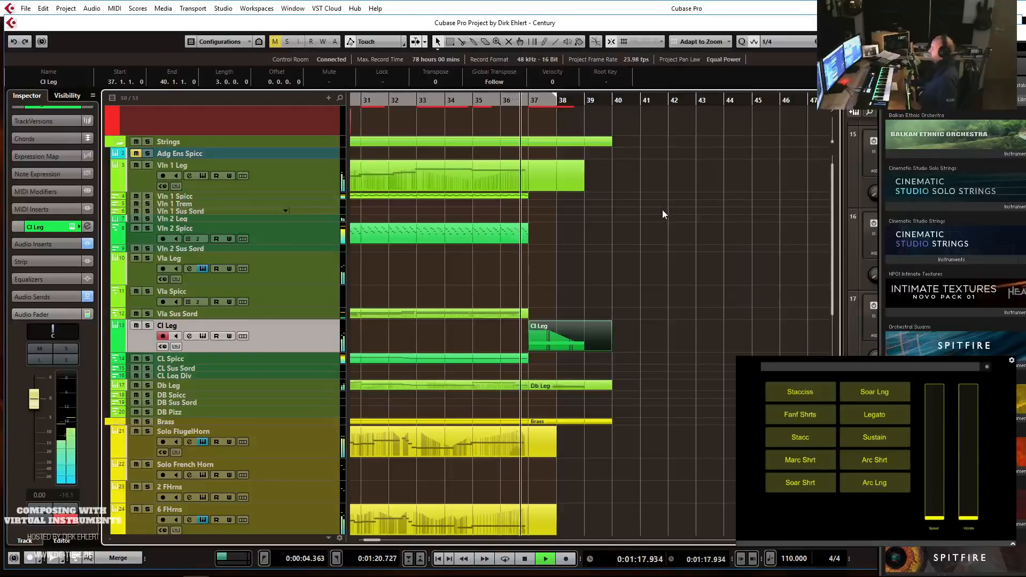
key(h)
key(h)
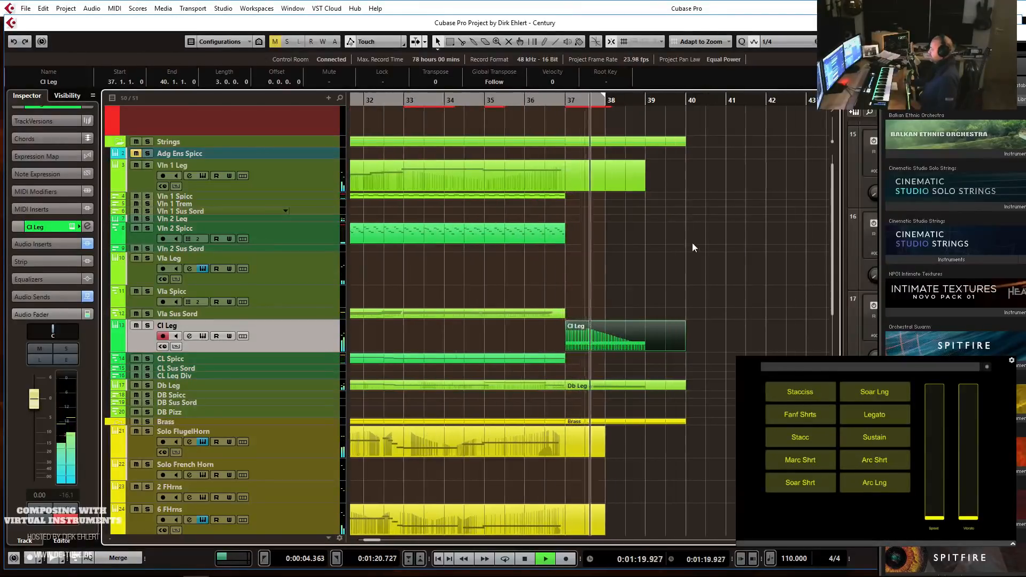
key(g)
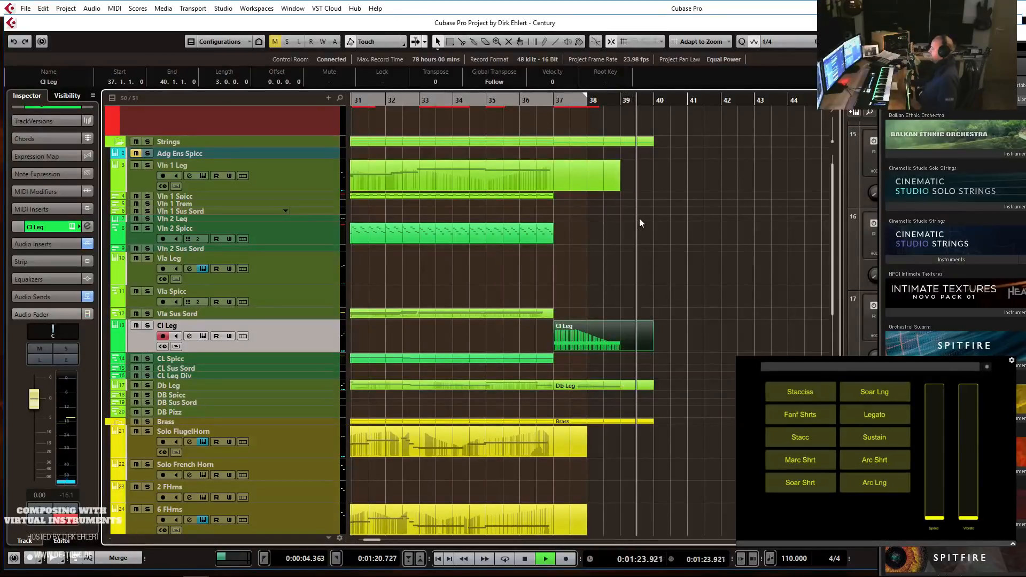
key(space)
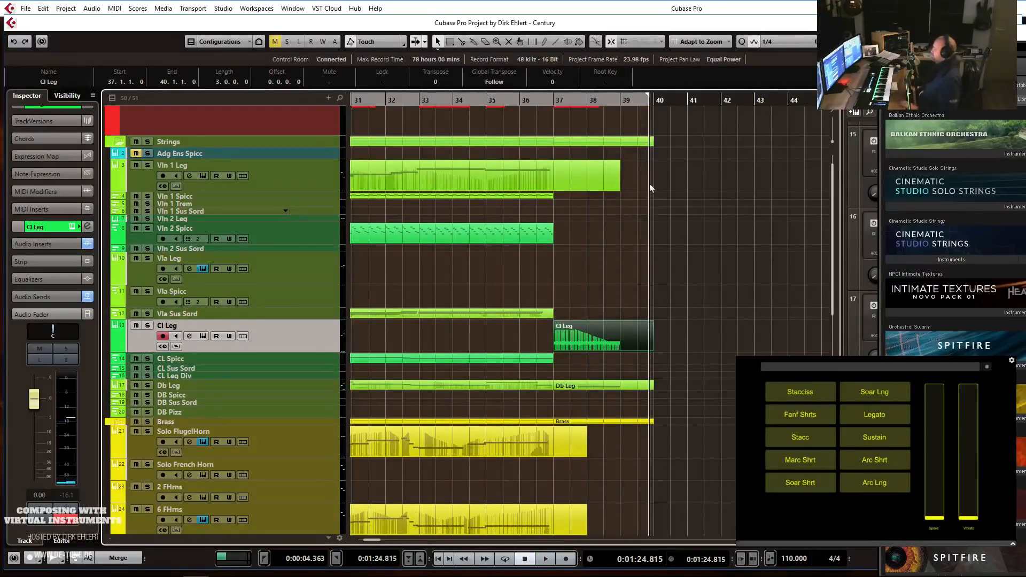
Record a long closing note on the 6 FHrns track, starting the take at bar 35.
scroll(649, 183, down, 3)
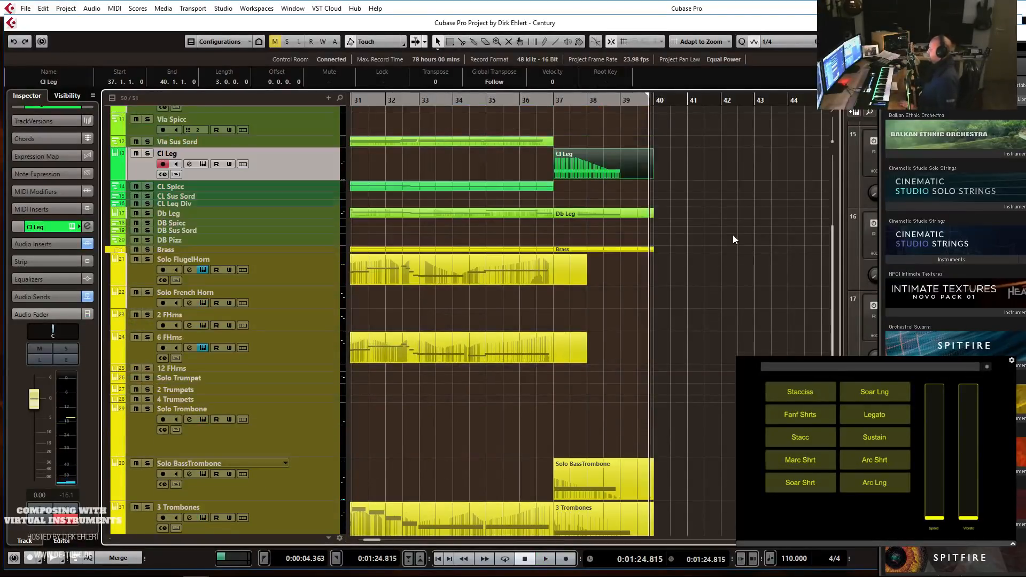
click(323, 346)
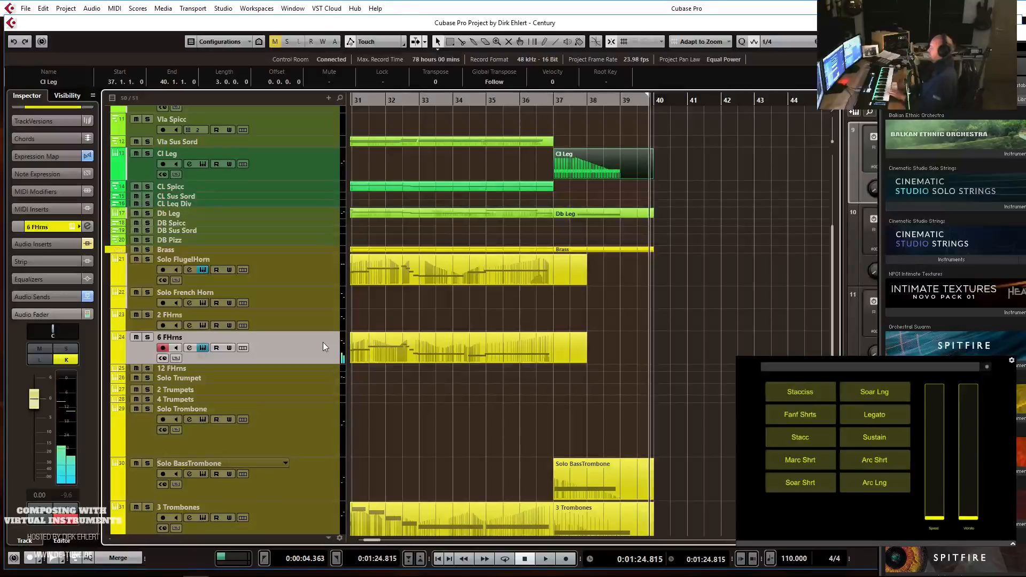
click(488, 102)
key(KP_Multiply)
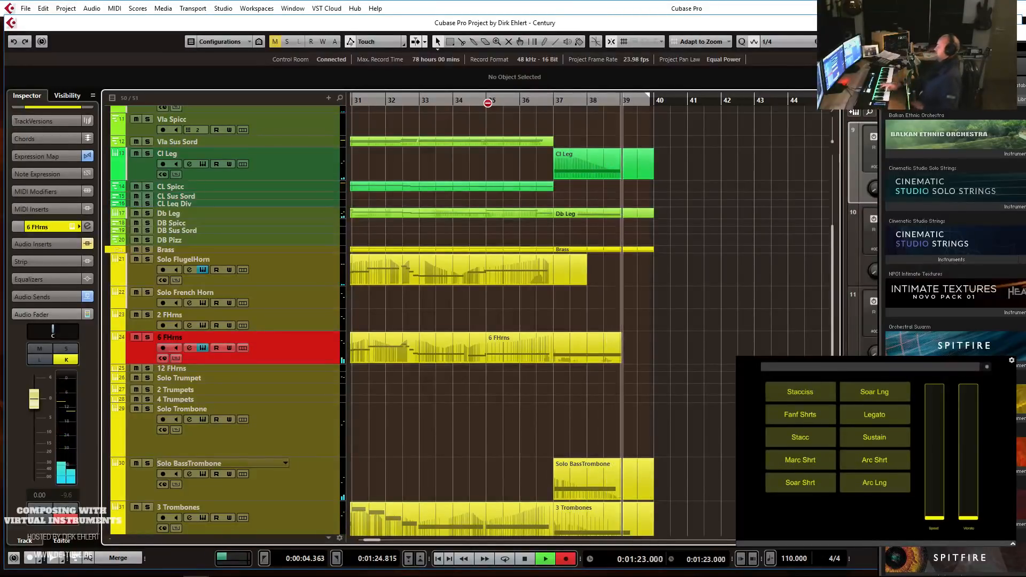
key(space)
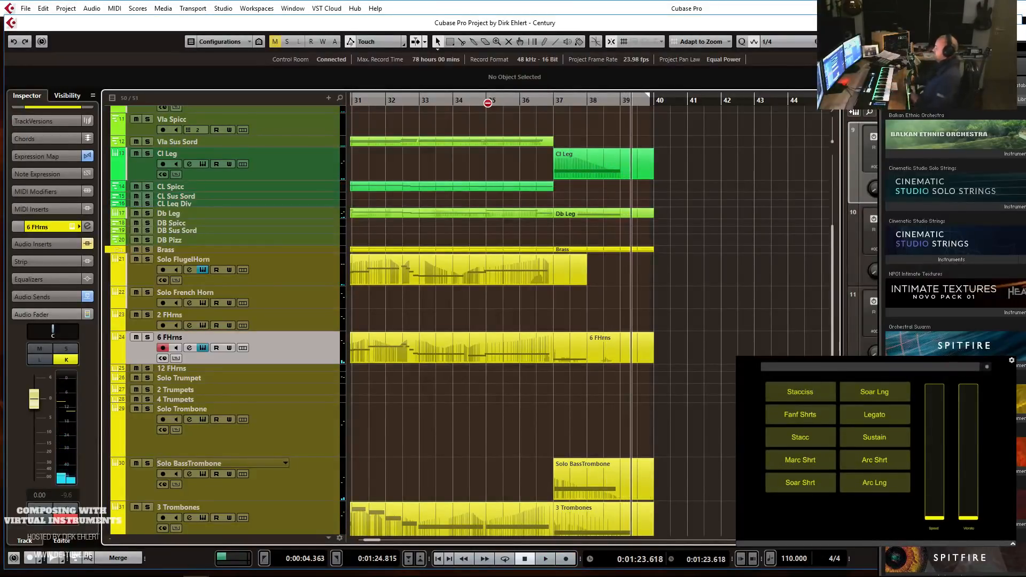
Join the recorded 6 FHrns ending with the existing part up to bar 40 and open it for editing.
double_click(540, 345)
key(Return)
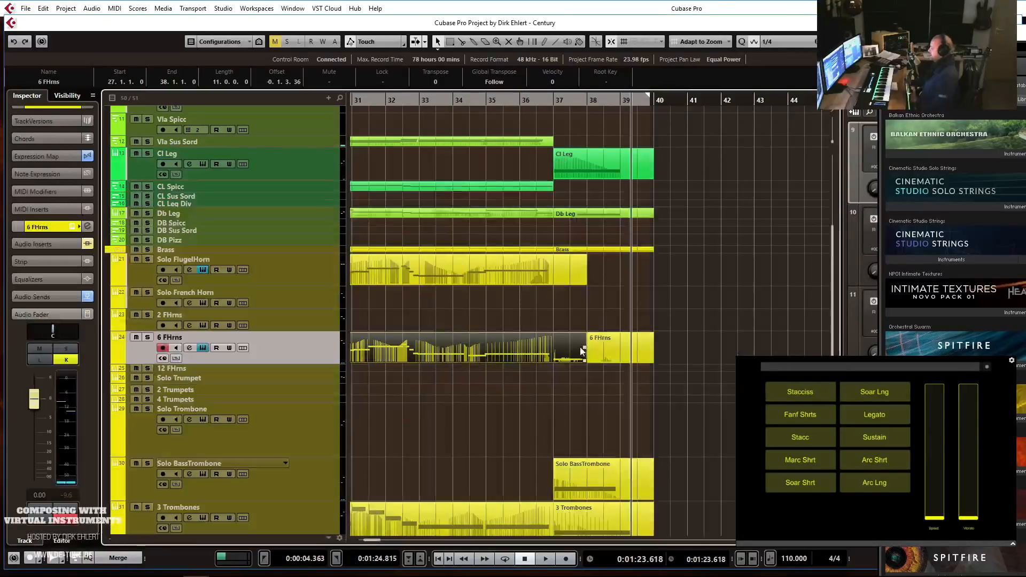
click(561, 350)
key(1)
double_click(568, 352)
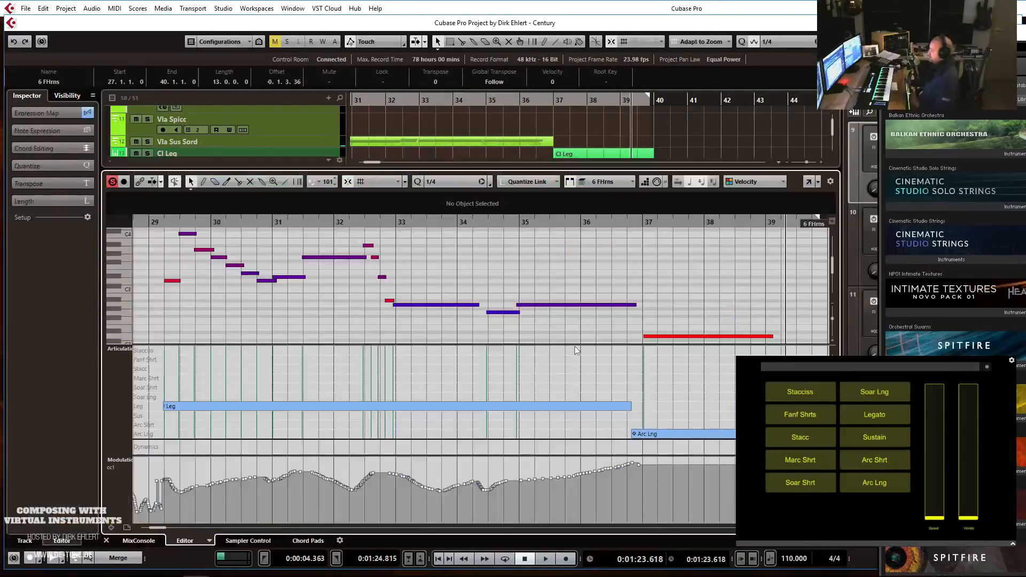
Show CC 2 (Breath) in the lower controller lane and bring the breath values down to zero from around bar 37.
scroll(665, 305, left, 1)
scroll(675, 296, right, 2)
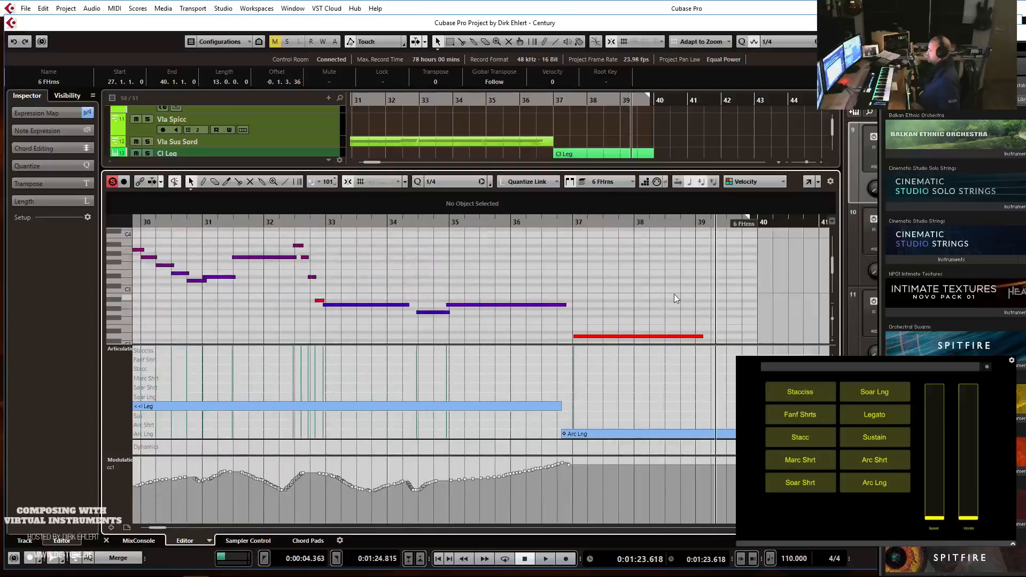
scroll(667, 303, down, 1)
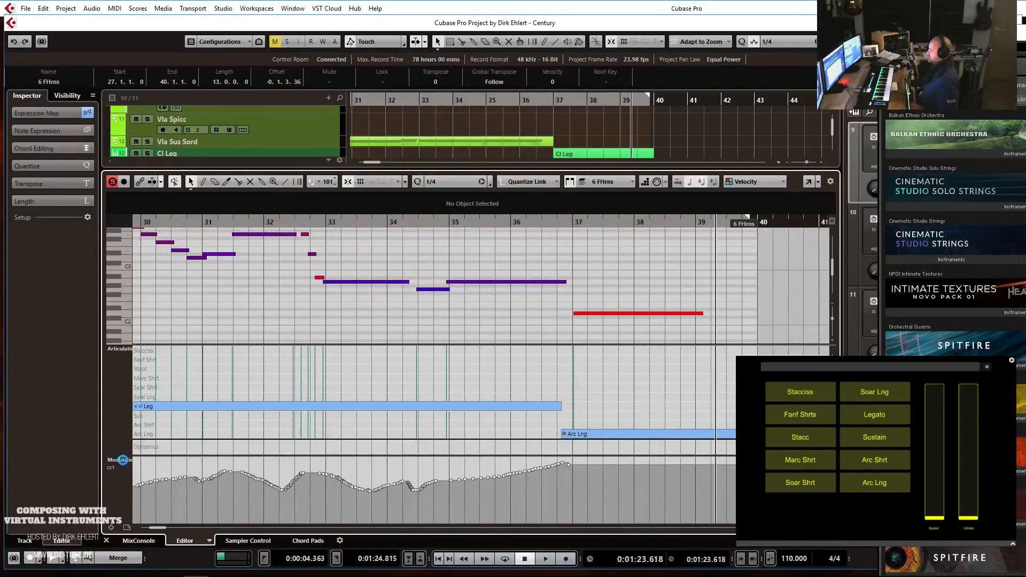
click(123, 460)
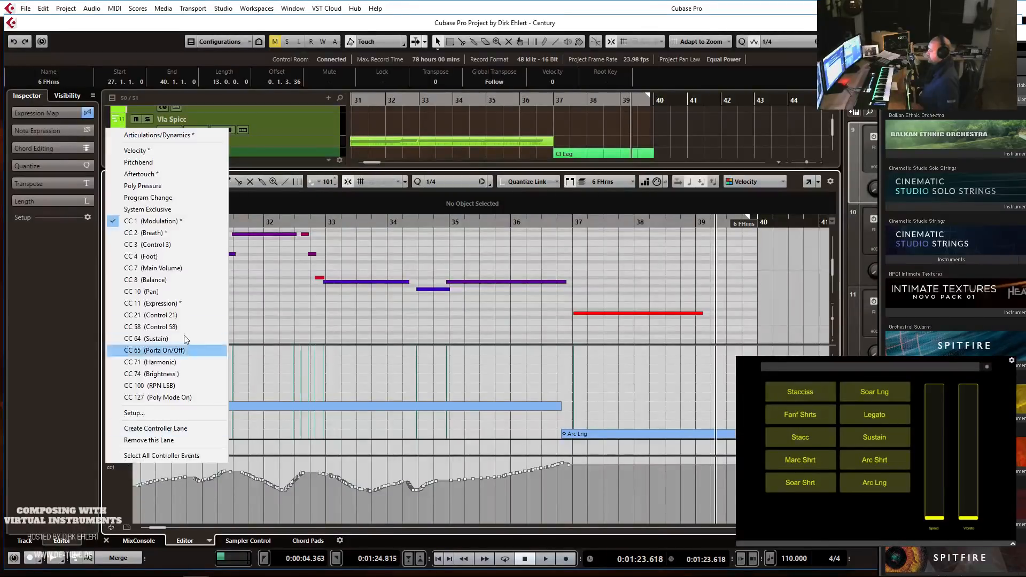
click(178, 252)
drag(569, 466, 614, 571)
During playback, trim the 6 FHrns note ending before bar 37 and lengthen the final note to about beat 2 of bar 40.
click(433, 222)
key(space)
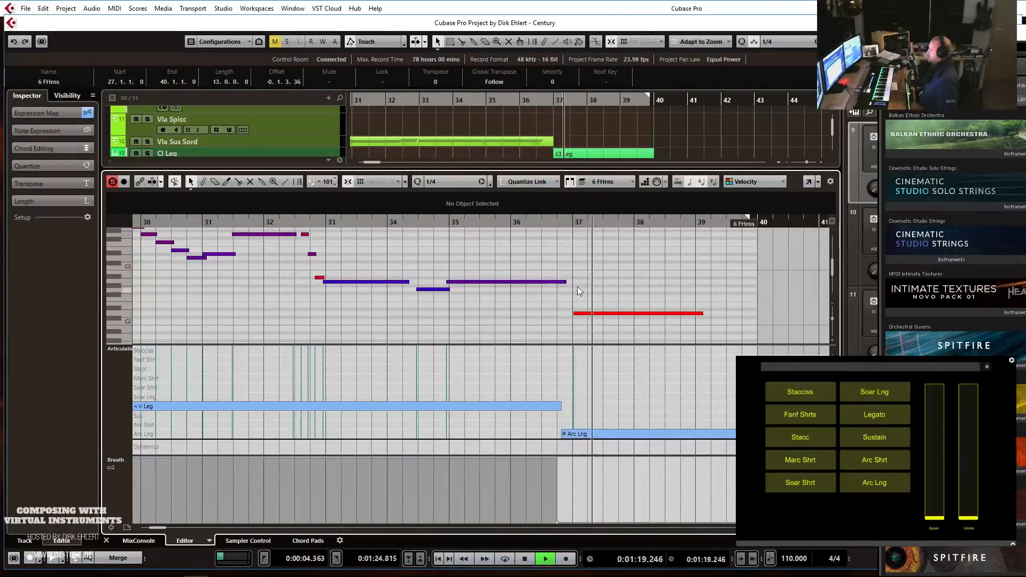
drag(566, 281, 557, 283)
drag(700, 314, 773, 315)
key(space)
key(Return)
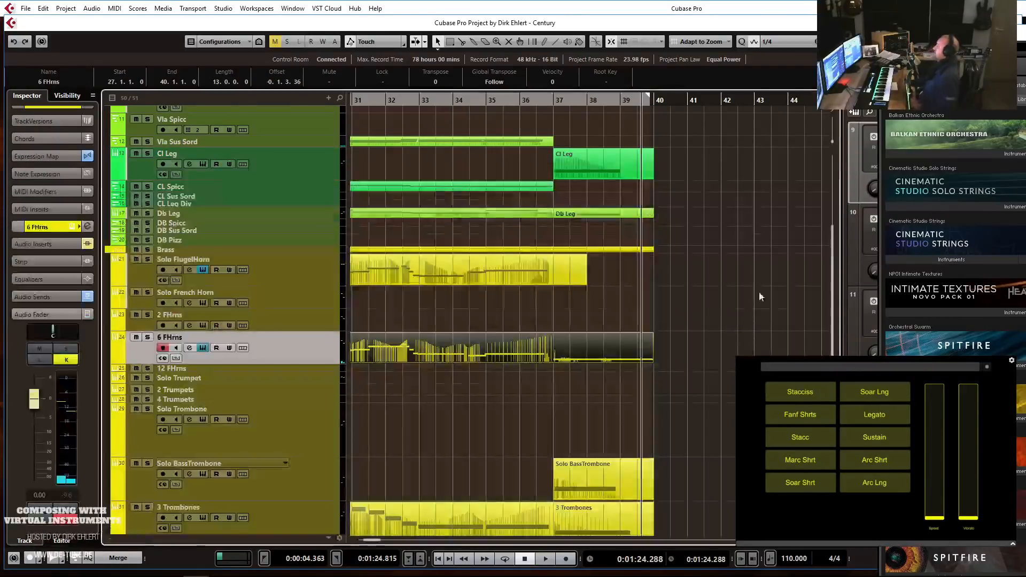
Play back the arrangement from around bar 35 to the end with the edited horns.
click(510, 101)
key(space)
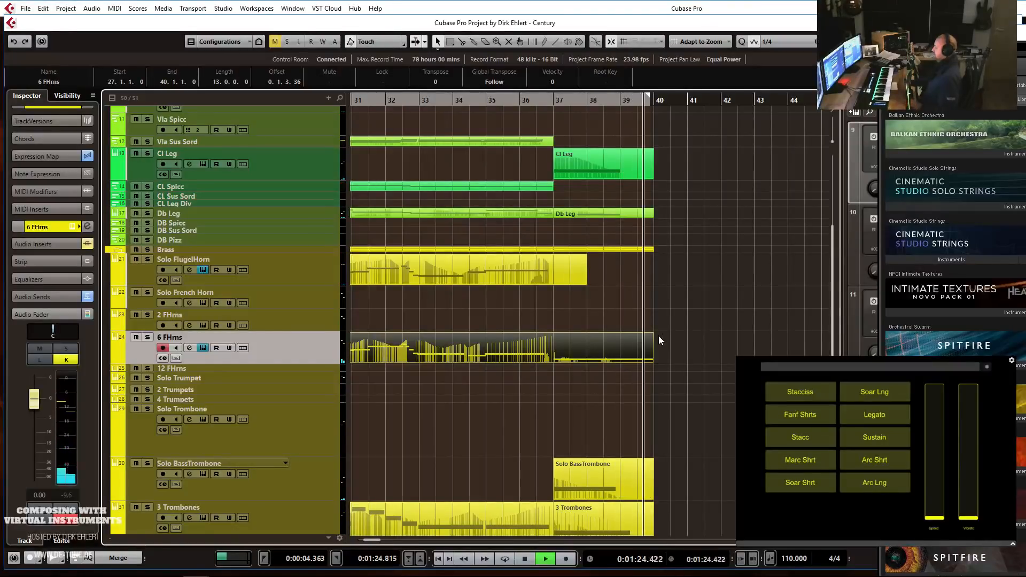
key(g)
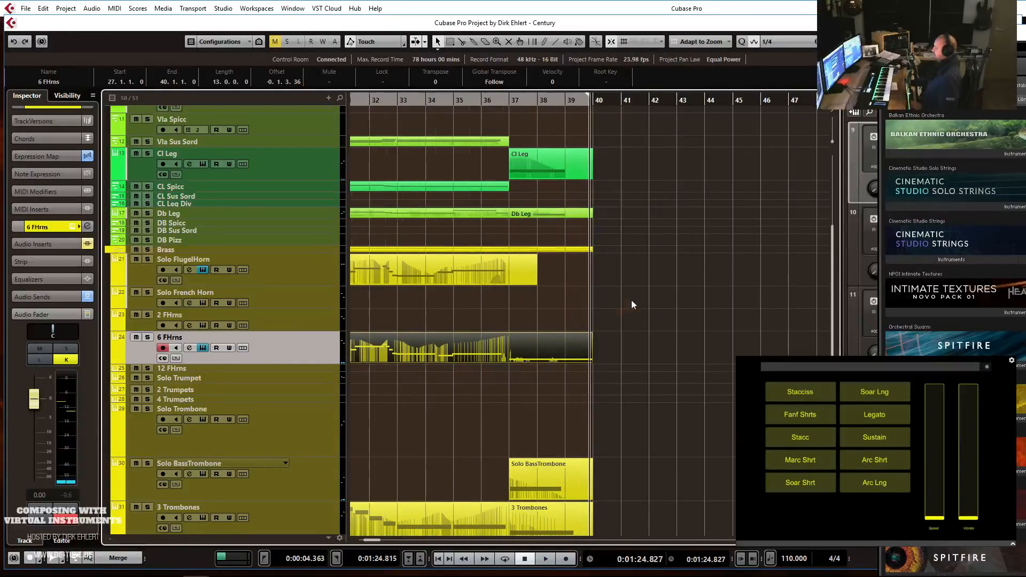
Split the 6 FHrns part at bar 37 and copy the ending onto the 2 FHrns track.
click(511, 355)
key(1)
drag(534, 346, 534, 321)
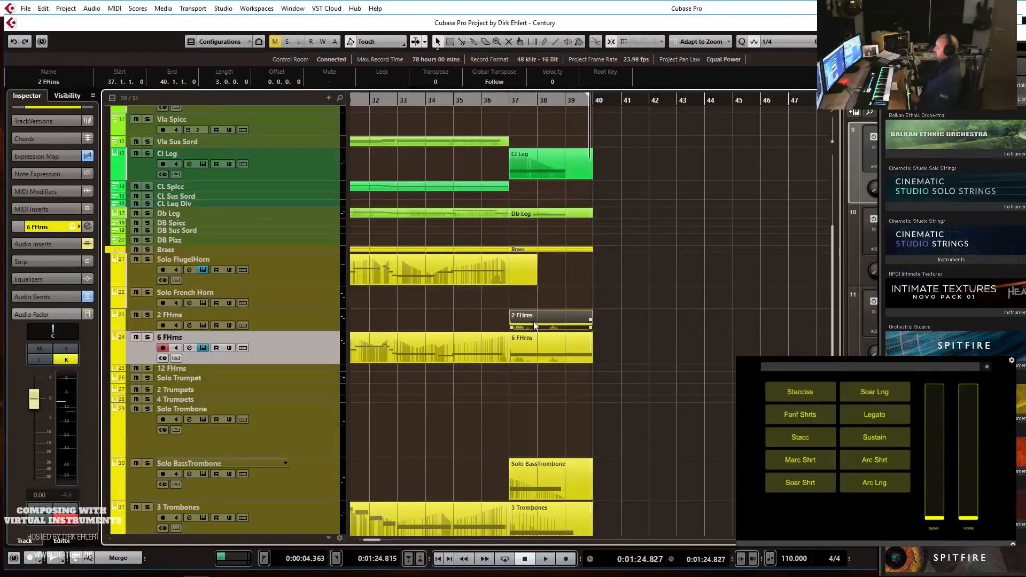
Open the 2 FHrns copy and transpose its long note down an octave to D1.
double_click(533, 321)
key(shift+Down)
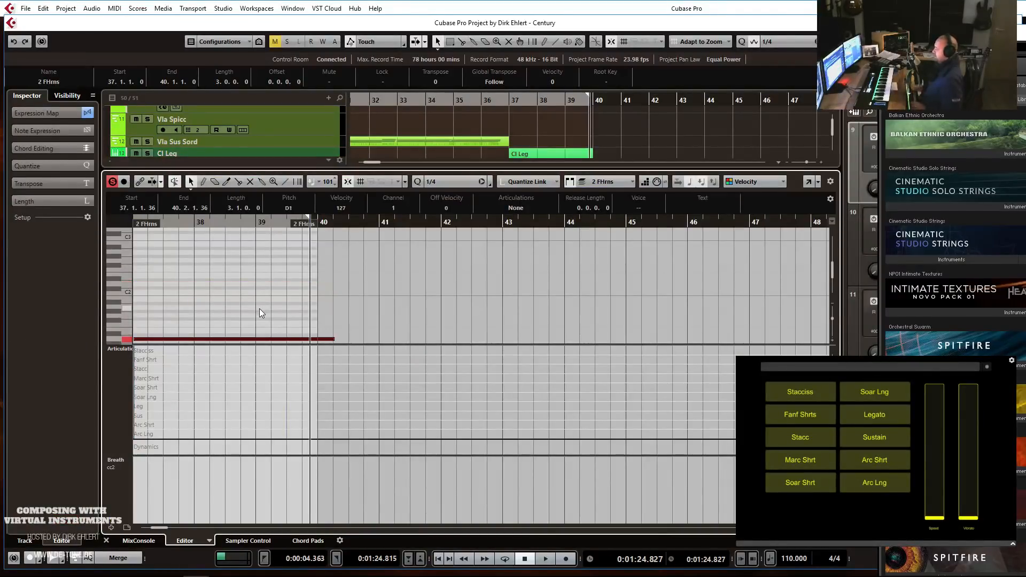
Assign the Arc Lng articulation to the 2 FHrns note at bar 37 and enter a breath (CC2) value at its start.
click(138, 433)
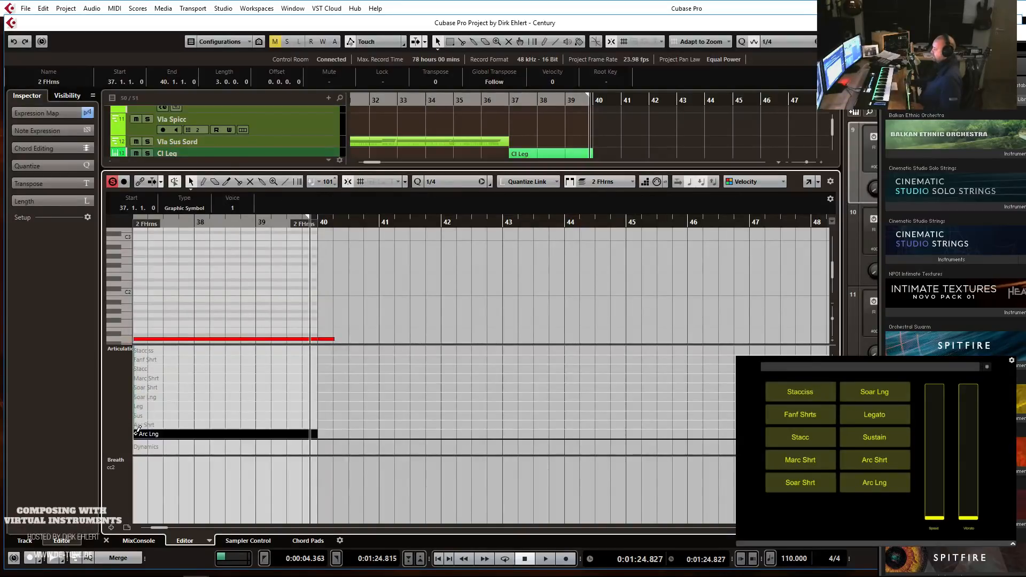
click(140, 475)
key(Return)
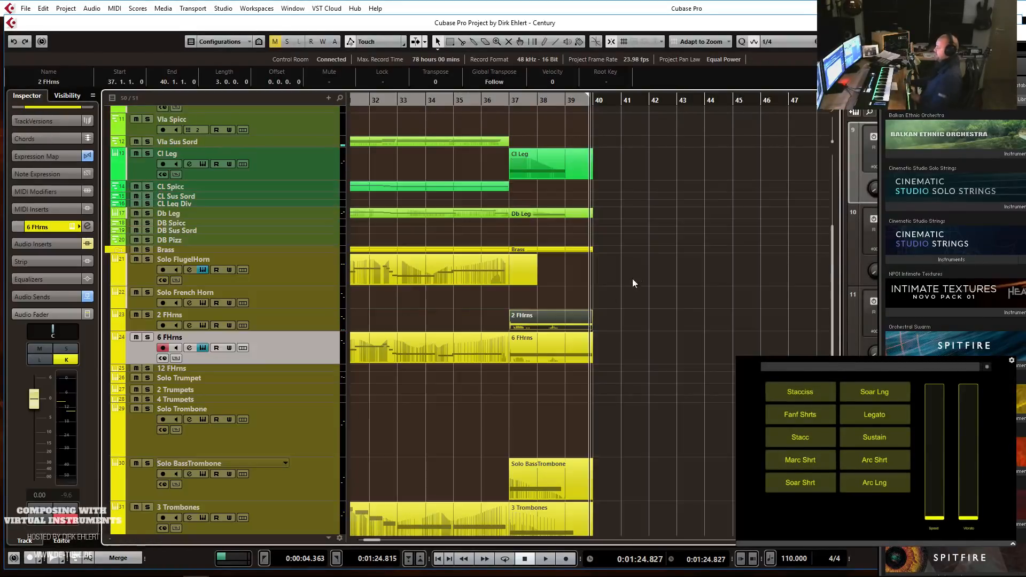
Play back the arrangement from bar 36 to the end with the lowered 2 FHrns part.
click(485, 99)
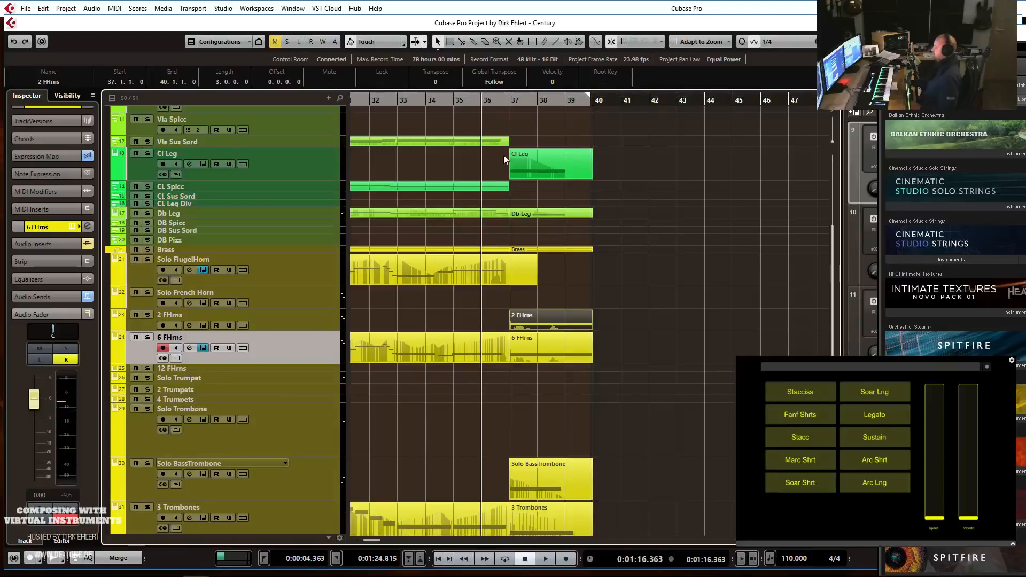
key(space)
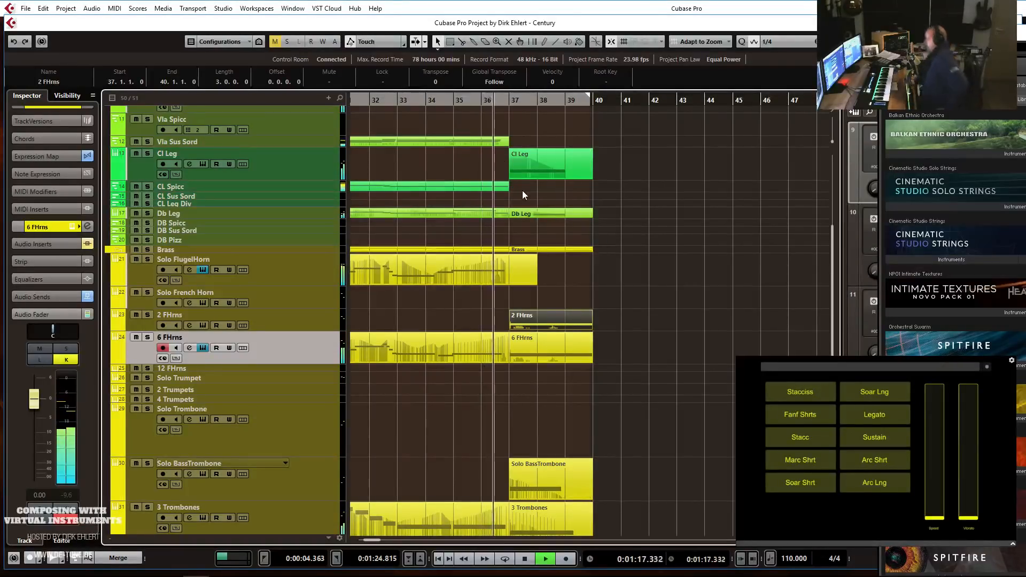
scroll(583, 273, down, 5)
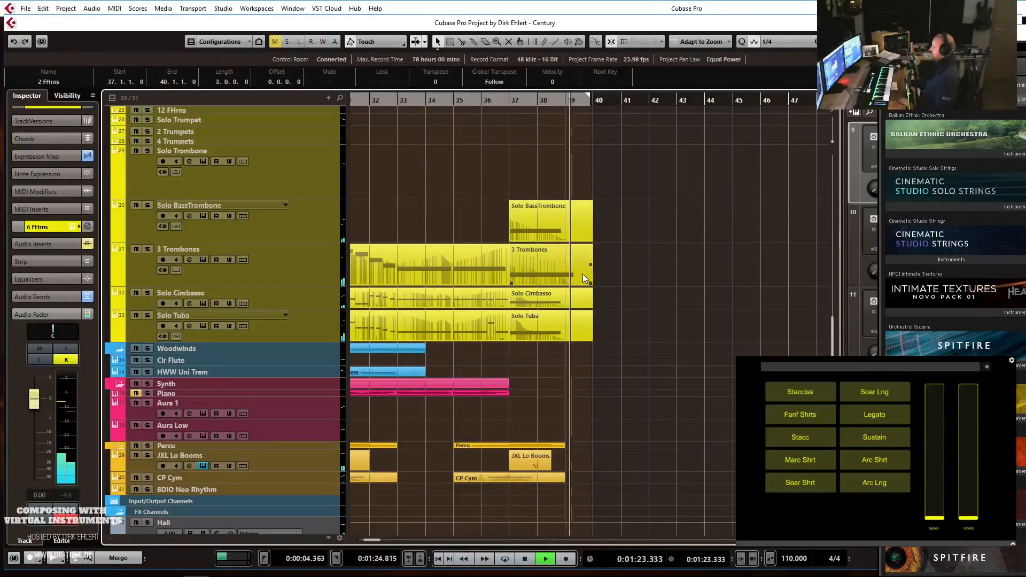
scroll(588, 278, up, 5)
key(space)
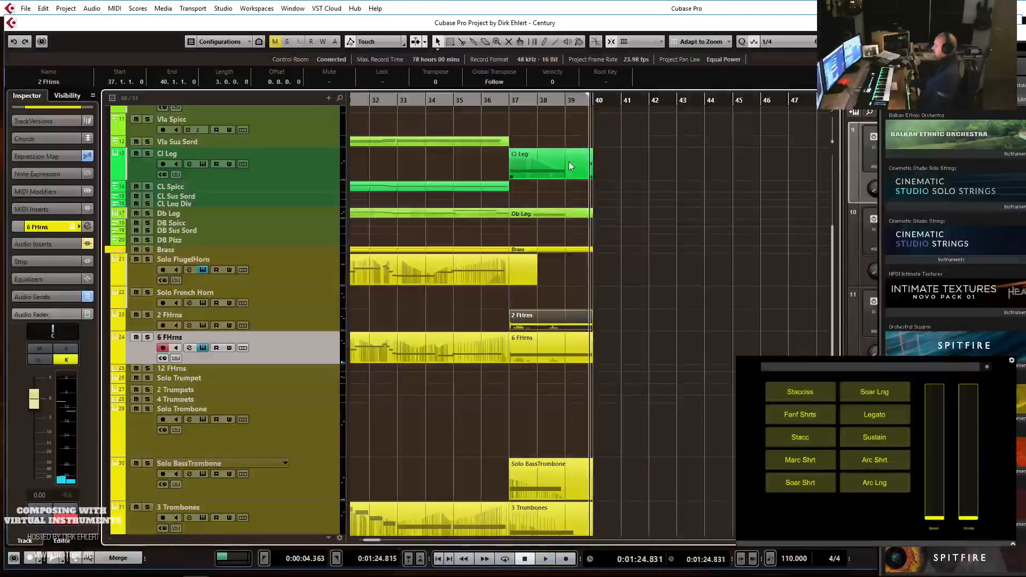
Lengthen the Cl Leg ending note to bar 40 and redraw its modulation as a falling line from bar 37 to 40.
click(537, 175)
double_click(538, 176)
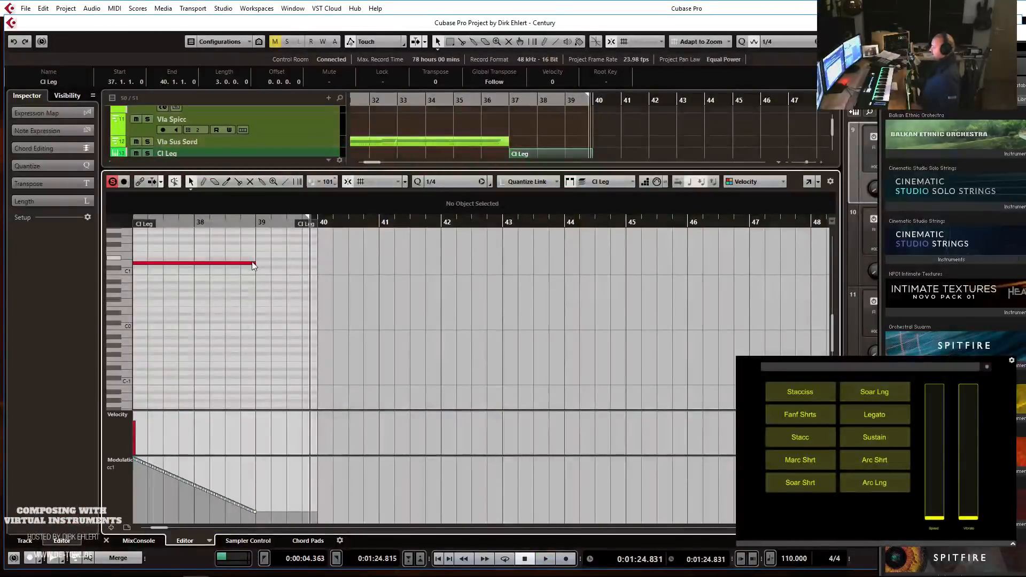
drag(256, 264, 316, 265)
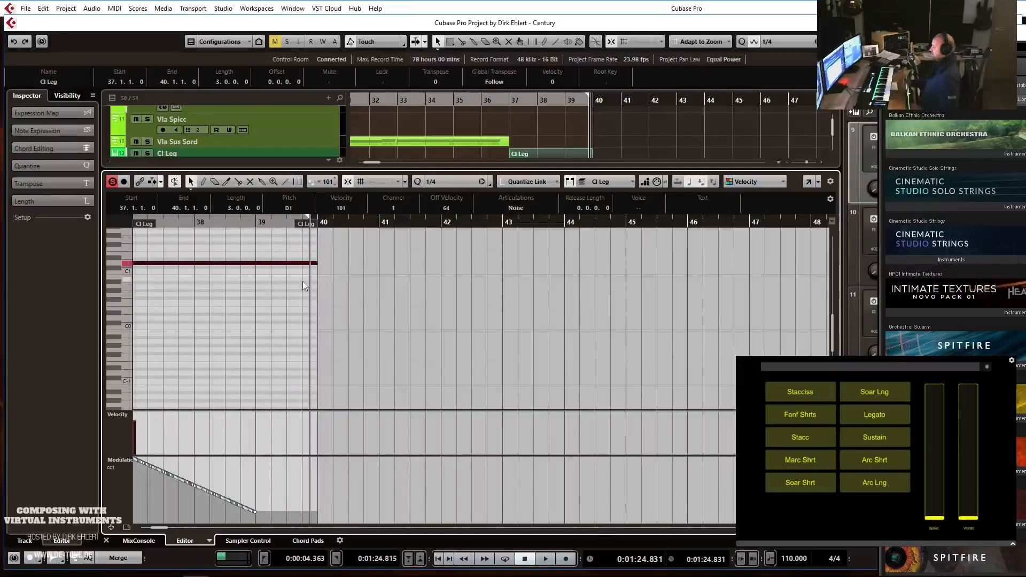
click(369, 297)
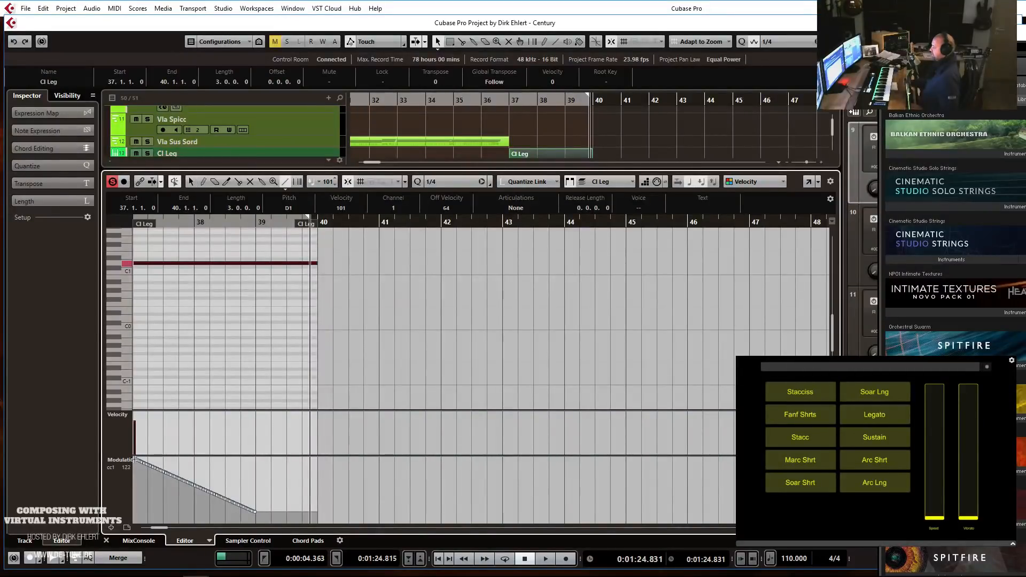
drag(134, 458, 316, 518)
key(Return)
Extend the Db Leg ending note to bar 40 and redraw its modulation as a falling line over the same bars.
click(578, 214)
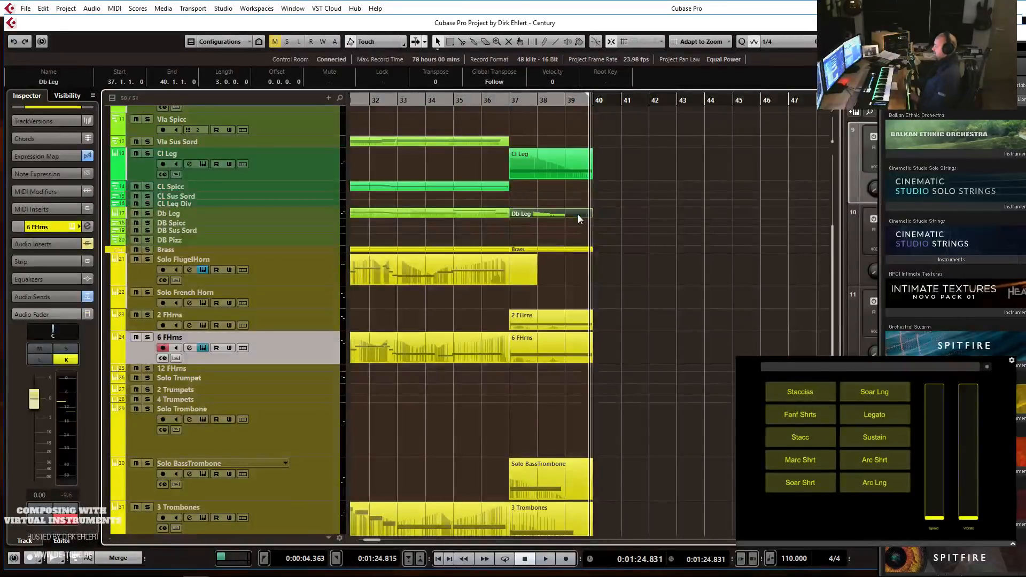
key(Return)
drag(253, 320, 311, 328)
right_click(275, 294)
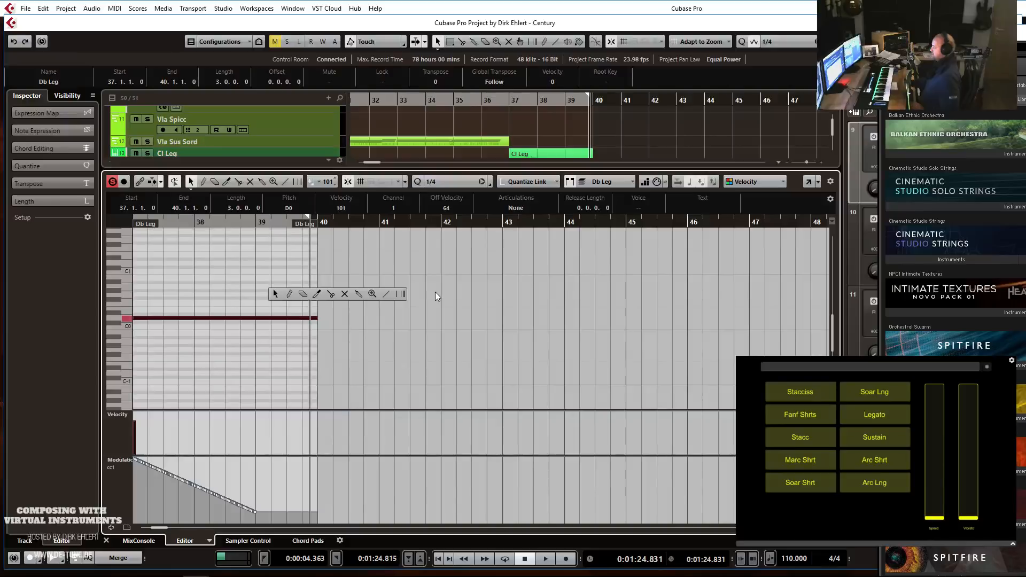
click(386, 294)
drag(135, 458, 319, 515)
key(Return)
right_click(536, 280)
click(536, 280)
Play back the ending from around bar 36 with the longer cello and bass fades.
click(483, 104)
key(space)
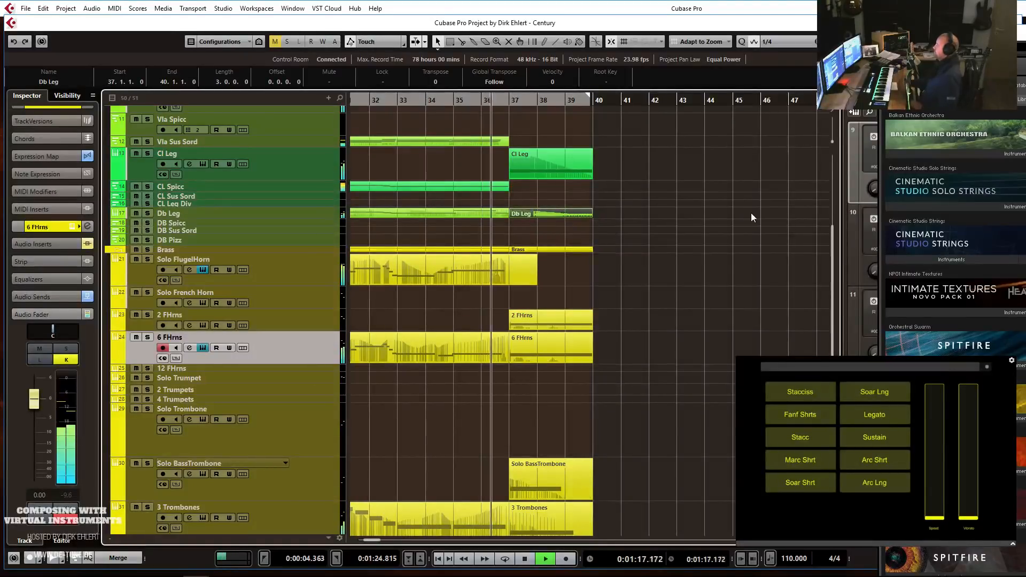
key(g)
key(g)
key(g)
key(g)
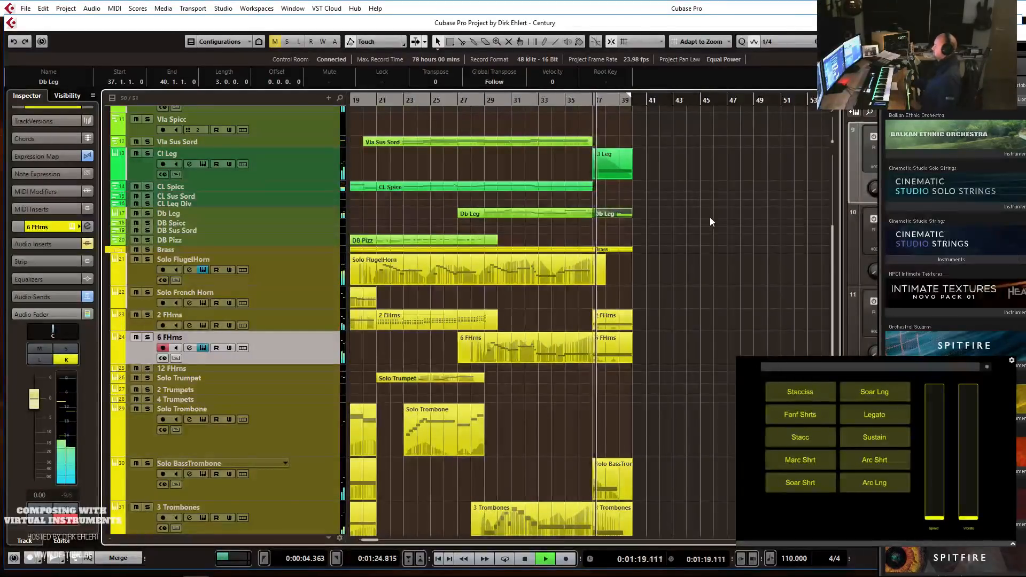
key(g)
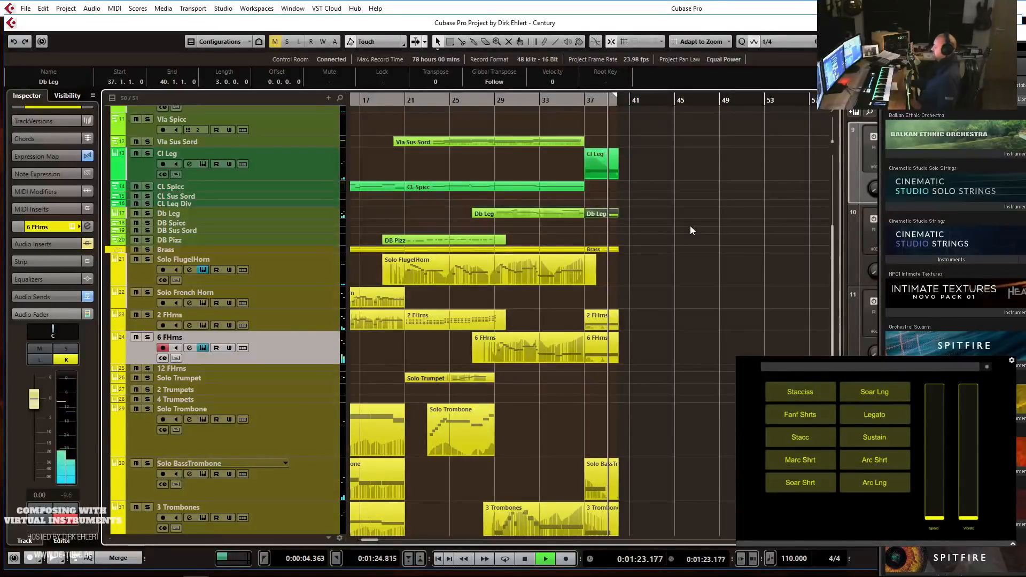
key(space)
Play the arrangement from around bar 27 with the 4 Trumpets track selected for trying out a part.
click(470, 101)
key(space)
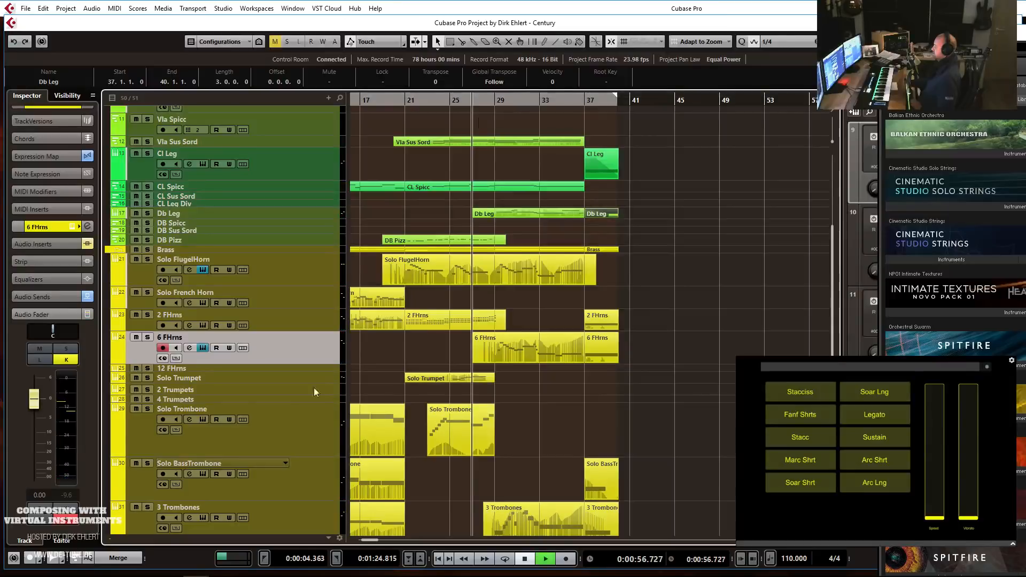
click(224, 401)
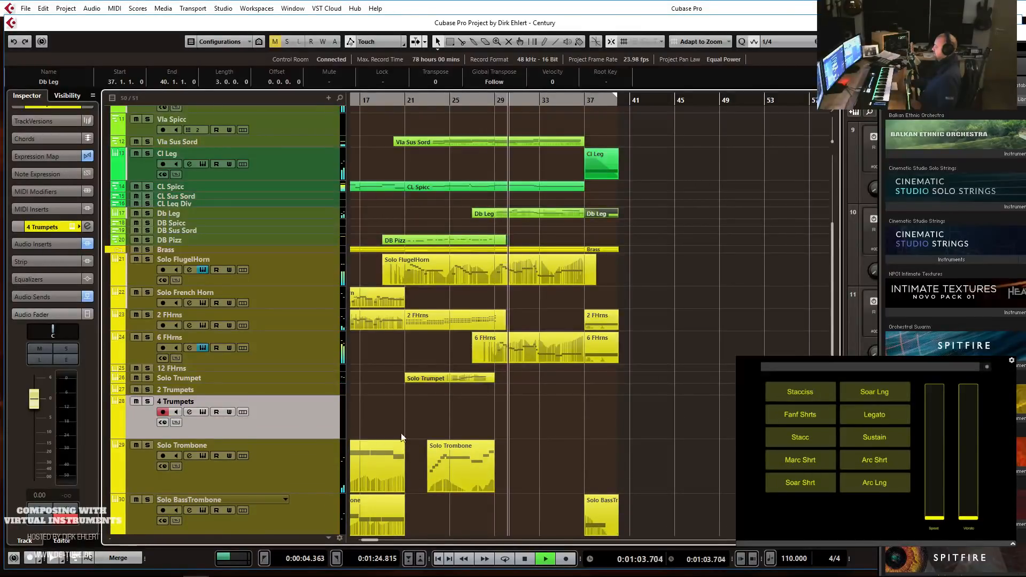
key(space)
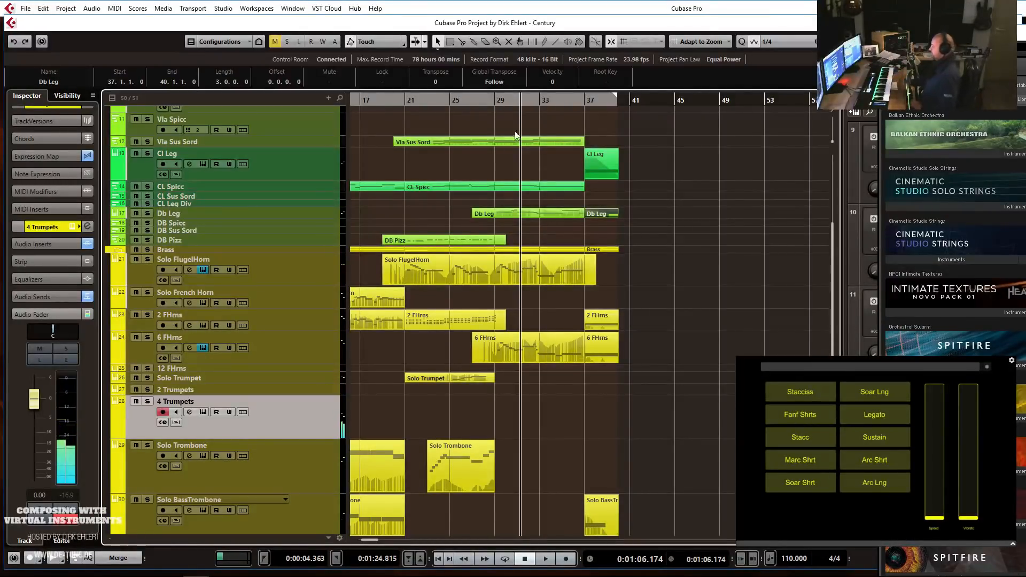
Select the 2 Trumpets track and extend the Solo Trumpet part to bar 36.
click(482, 100)
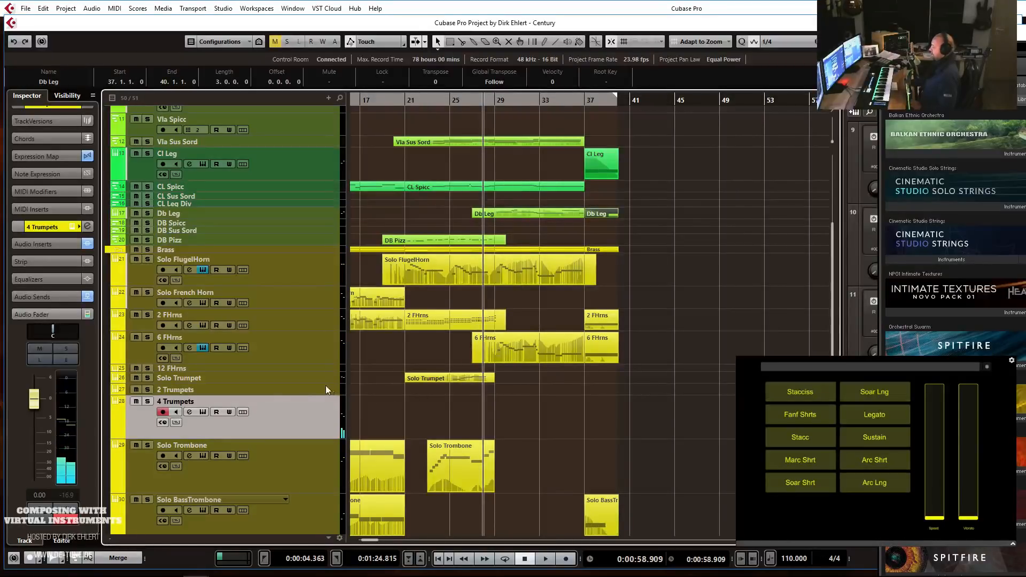
drag(267, 394, 267, 406)
key(h)
key(h)
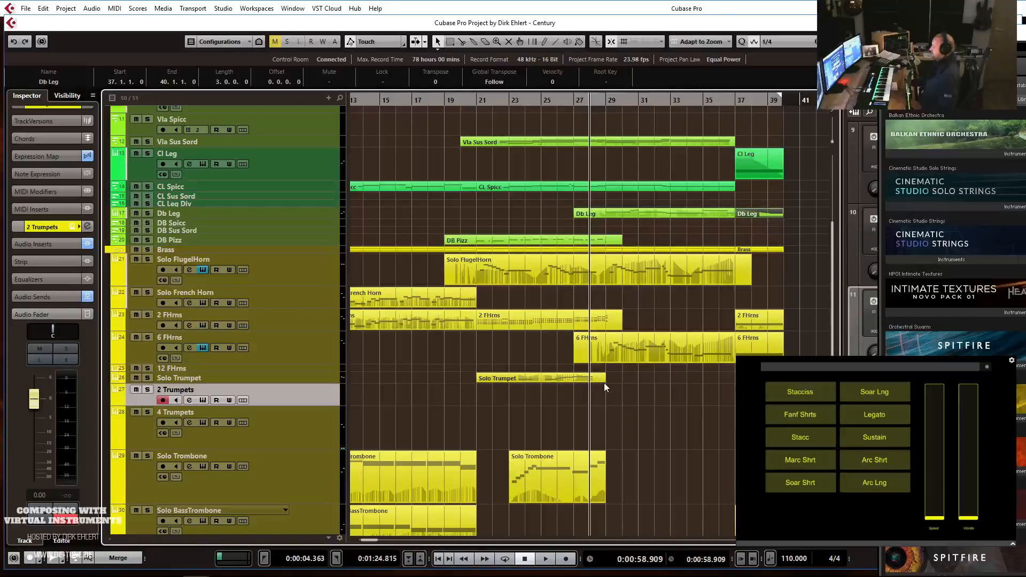
drag(604, 379, 679, 375)
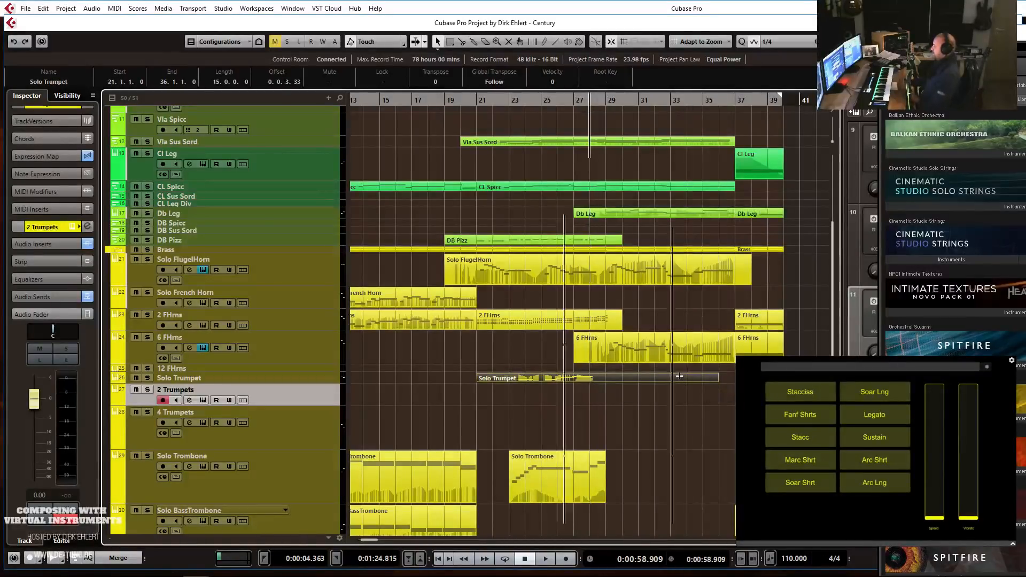
Open the Solo Trumpet part for note editing and switch from the Line tool to the Object Selection tool.
double_click(679, 376)
key(space)
key(space)
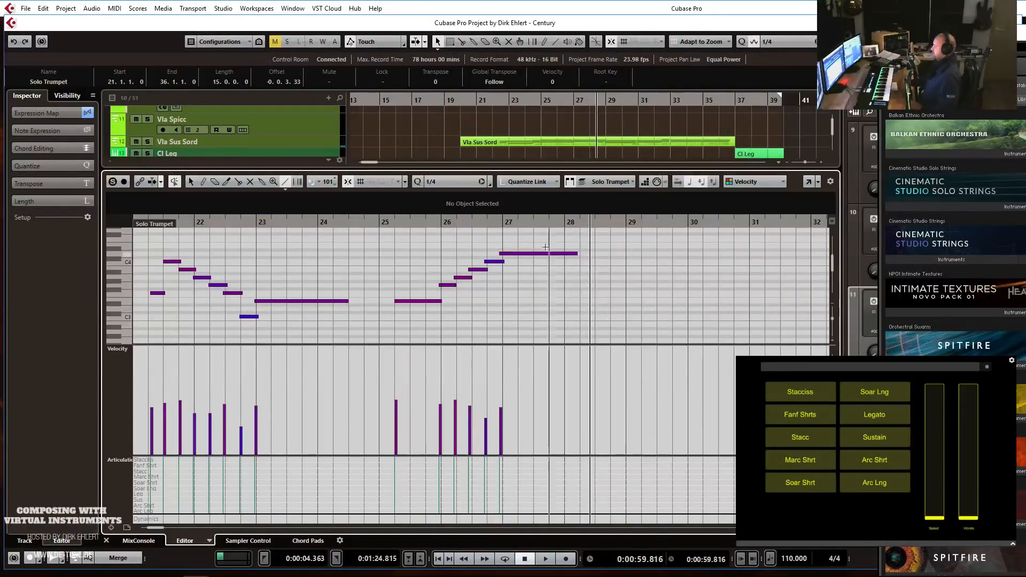
right_click(420, 227)
right_click(378, 256)
click(378, 257)
Play back the Solo Trumpet part from around bar 26 to bar 31 to examine the empty bars after its last note.
click(425, 220)
key(space)
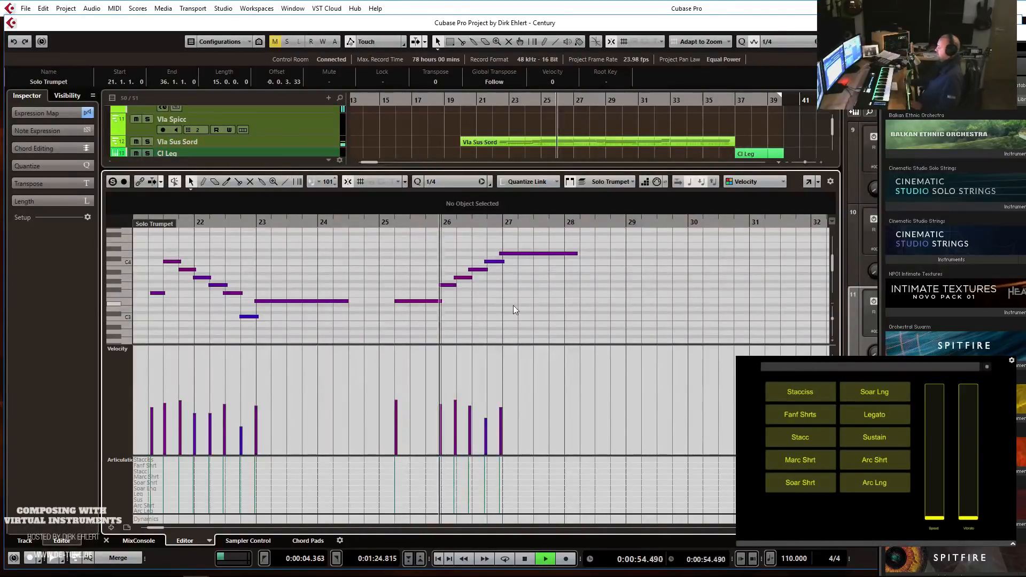
key(g)
key(g)
key(g)
key(g)
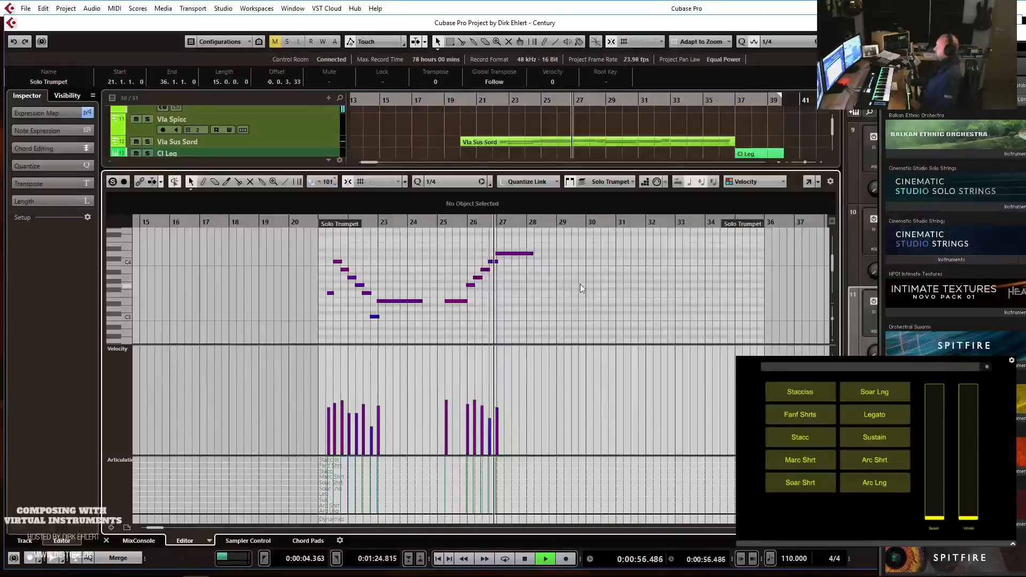
key(h)
key(h)
key(h)
key(h)
key(g)
key(g)
key(g)
scroll(575, 285, up, 2)
scroll(574, 284, down, 1)
key(g)
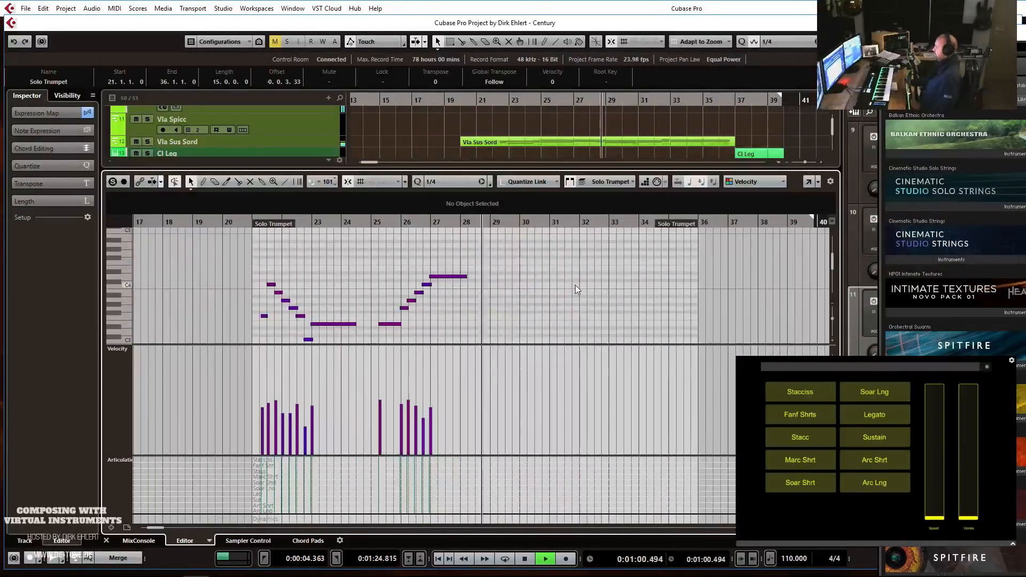
key(g)
key(h)
key(h)
key(h)
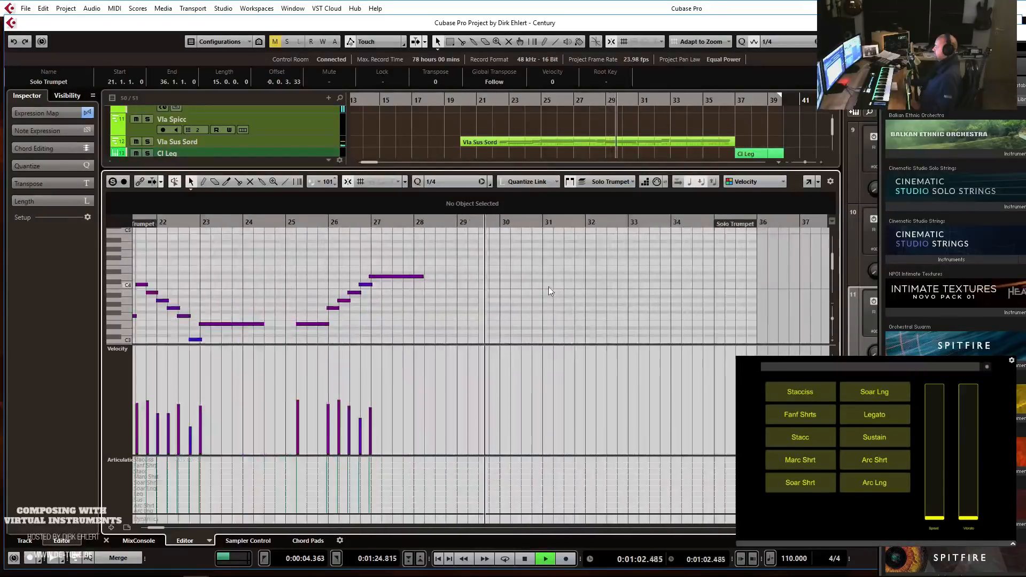
key(h)
key(h)
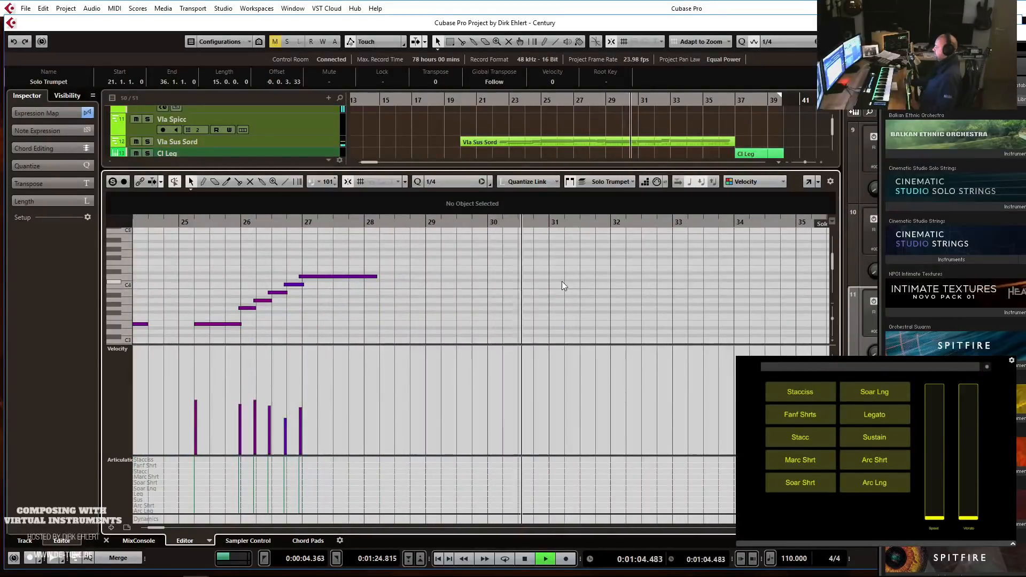
key(g)
key(g)
key(h)
key(h)
key(h)
key(h)
key(h)
key(space)
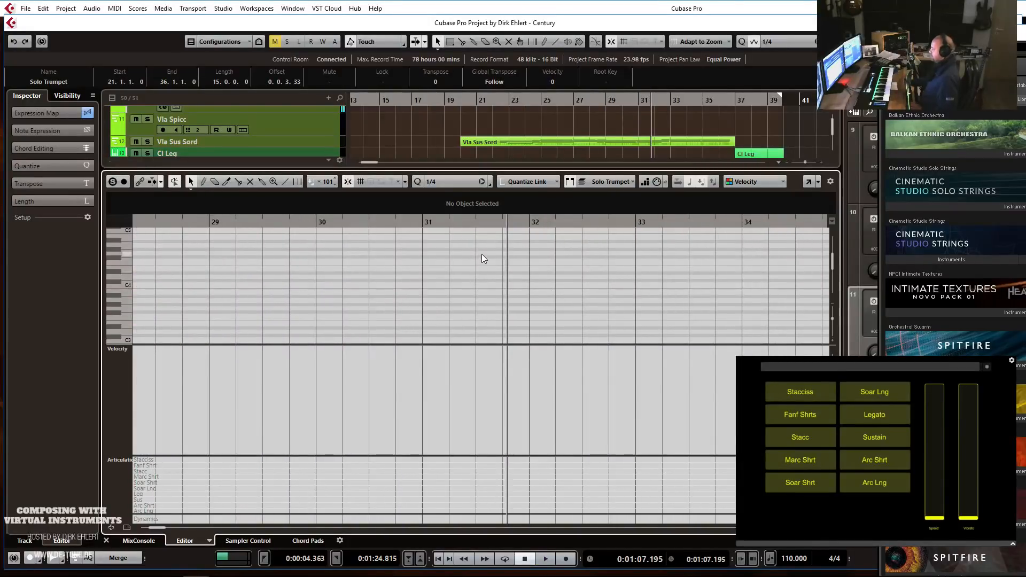
Enable step input for the Solo Trumpet part and set the quantize value to 1/8 Triplet.
click(437, 182)
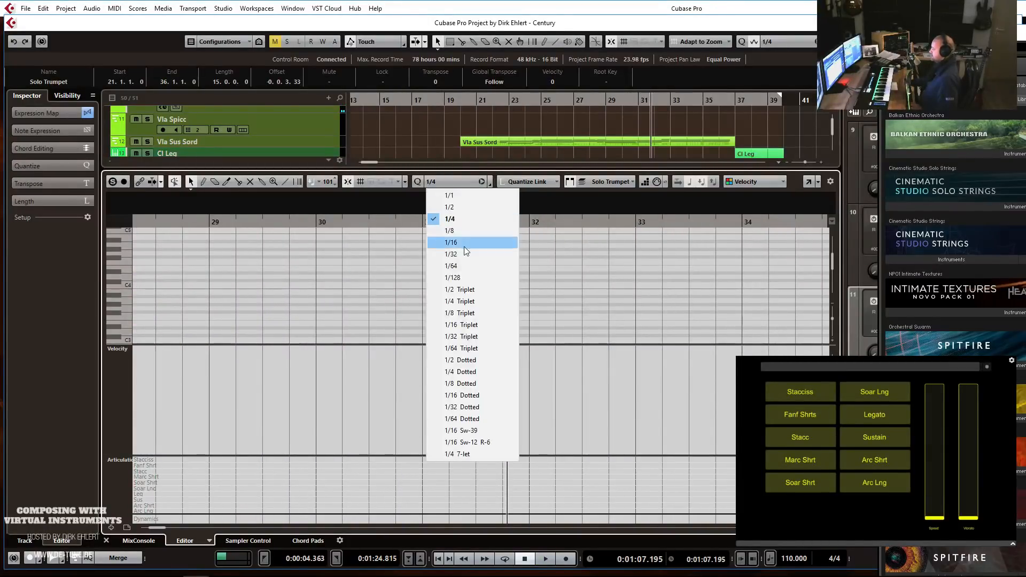
click(463, 232)
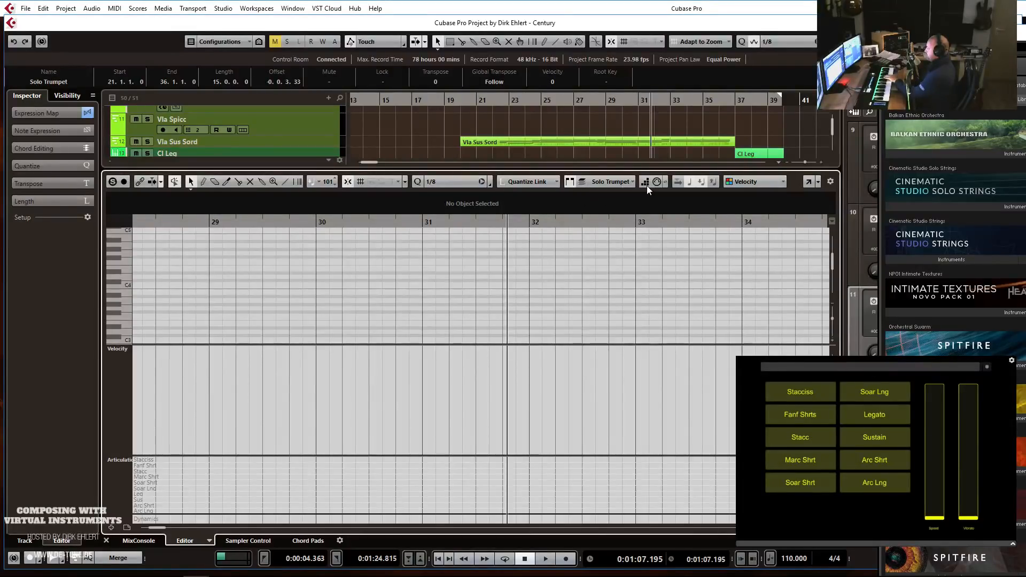
click(468, 181)
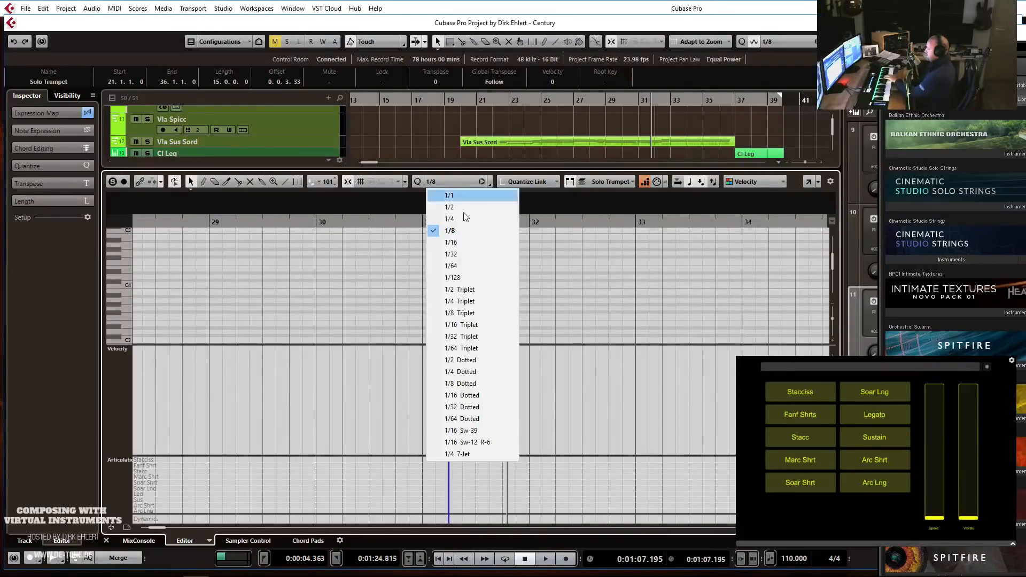
click(480, 313)
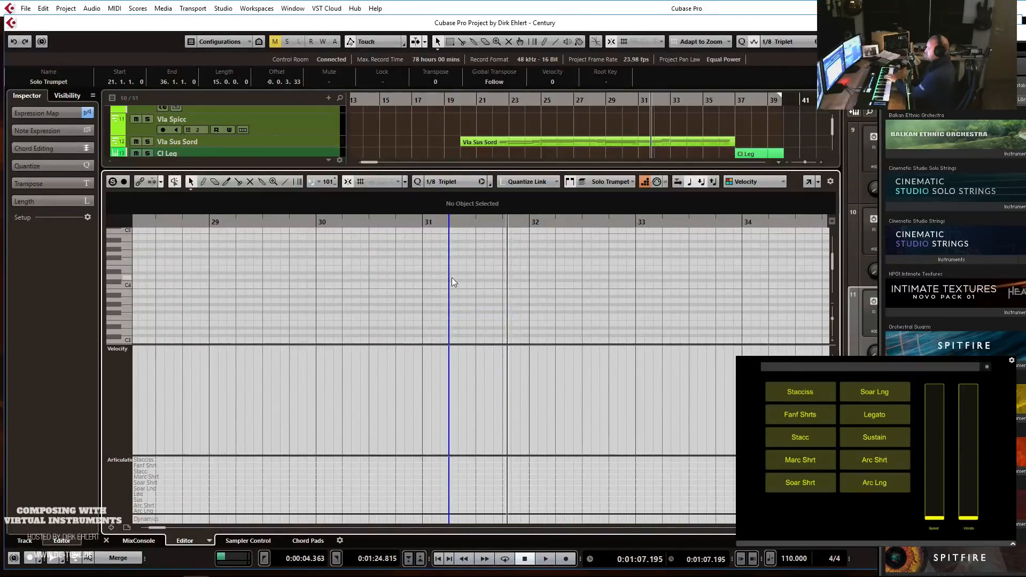
Select the Solo Trumpet track and check the lower note range of its part around bars 29 to 34.
key(ctrl+alt+e)
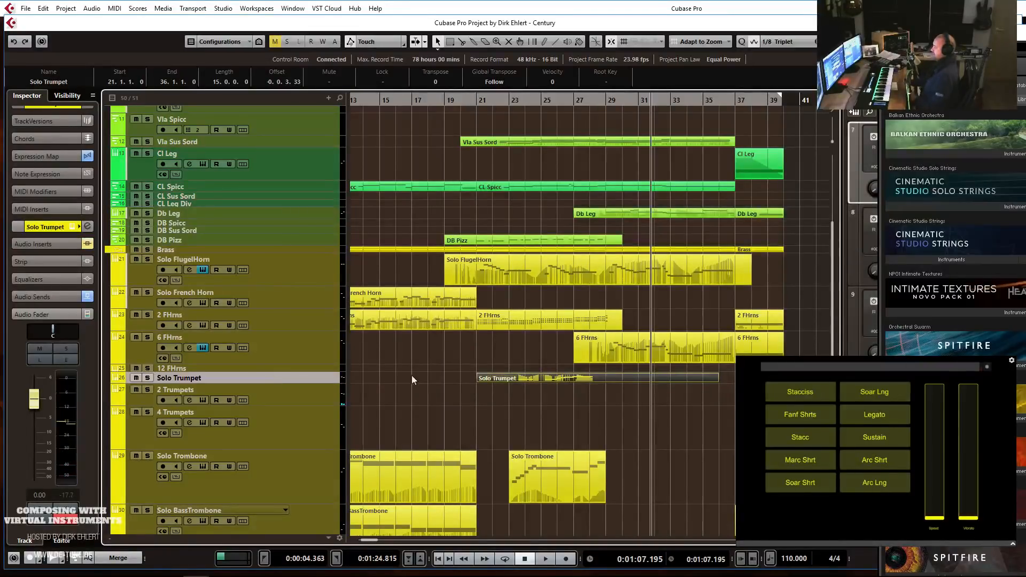
double_click(533, 375)
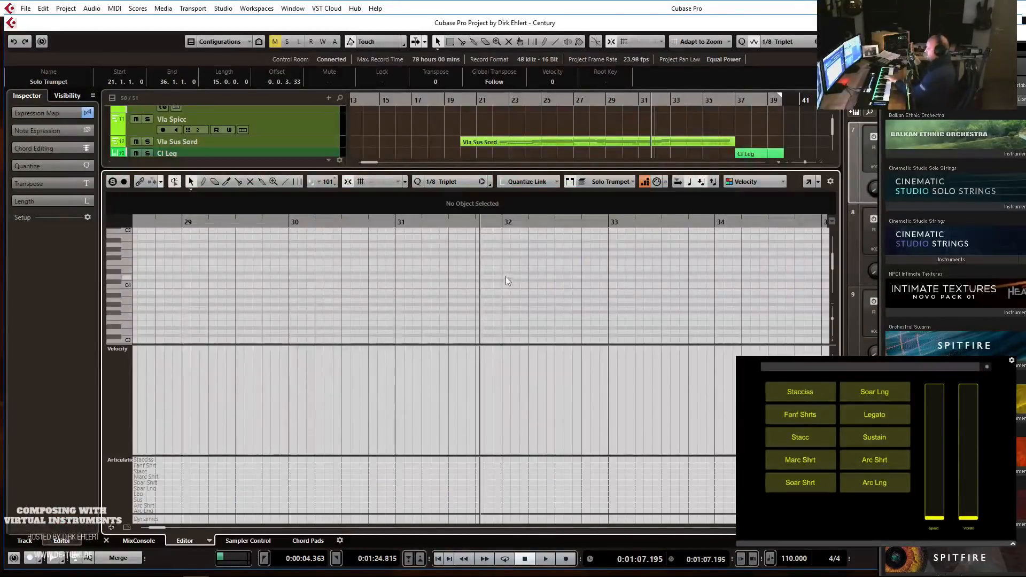
scroll(527, 264, down, 2)
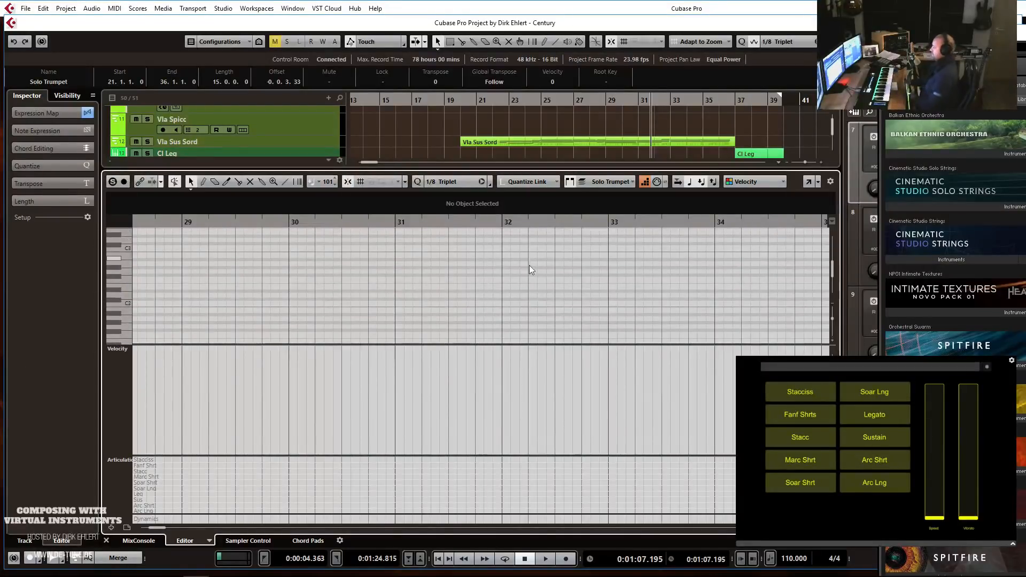
key(ctrl+alt+e)
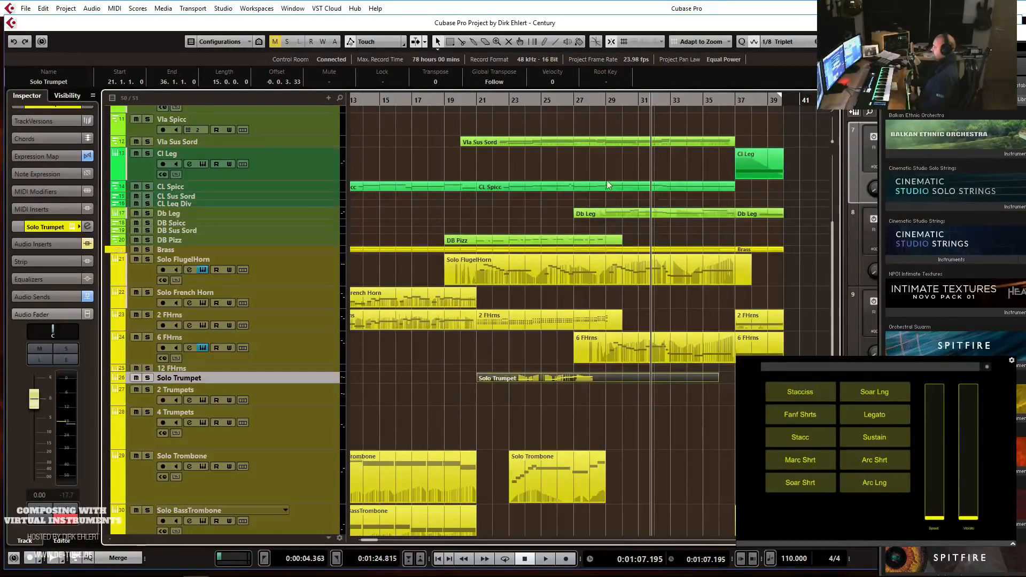
Open the Solo Trumpet part at bar 31 and step-enter three repeated D#4 eighth-triplet notes on beat 2.
click(639, 105)
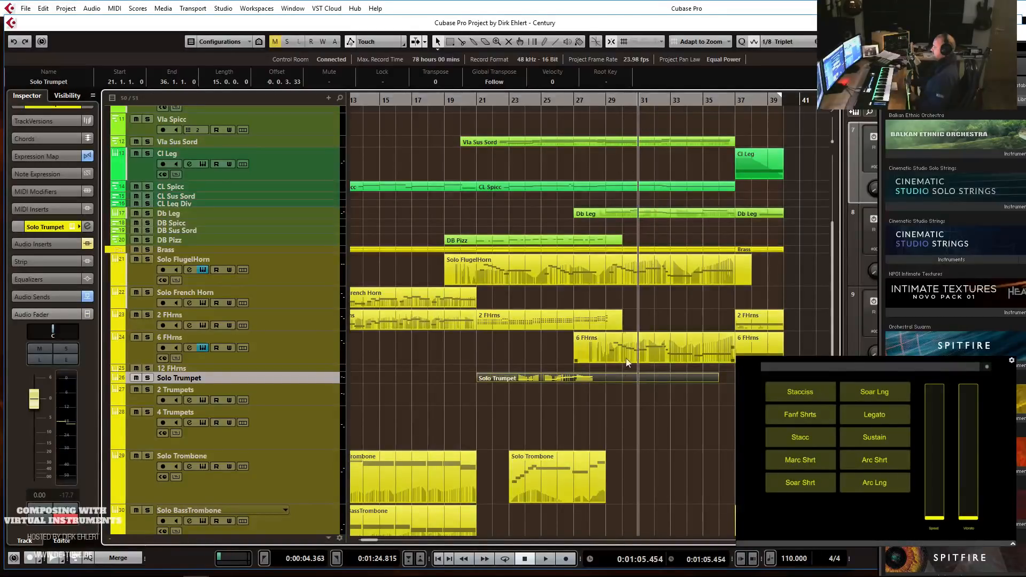
double_click(639, 382)
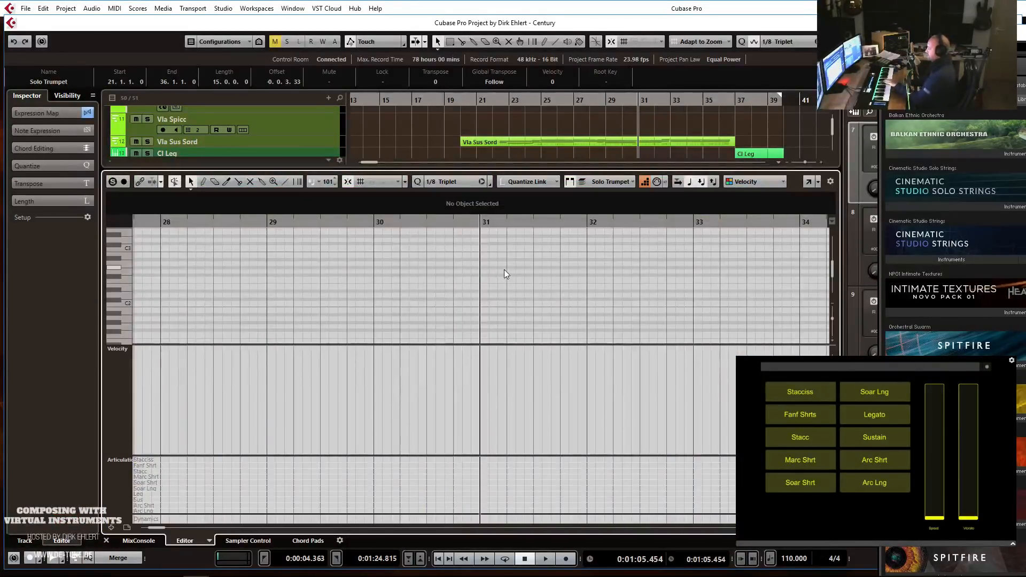
key(space)
key(space)
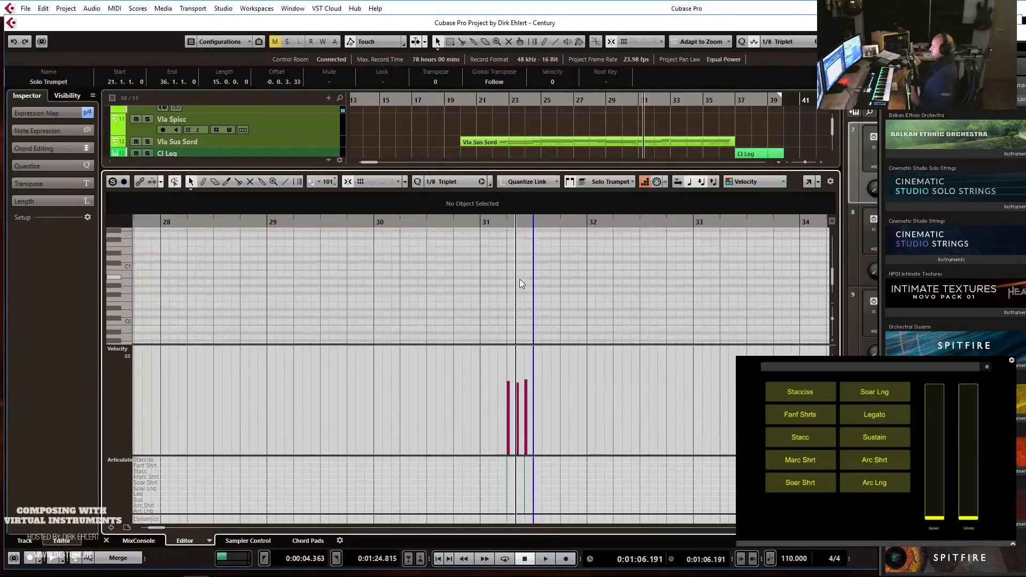
scroll(518, 285, down, 2)
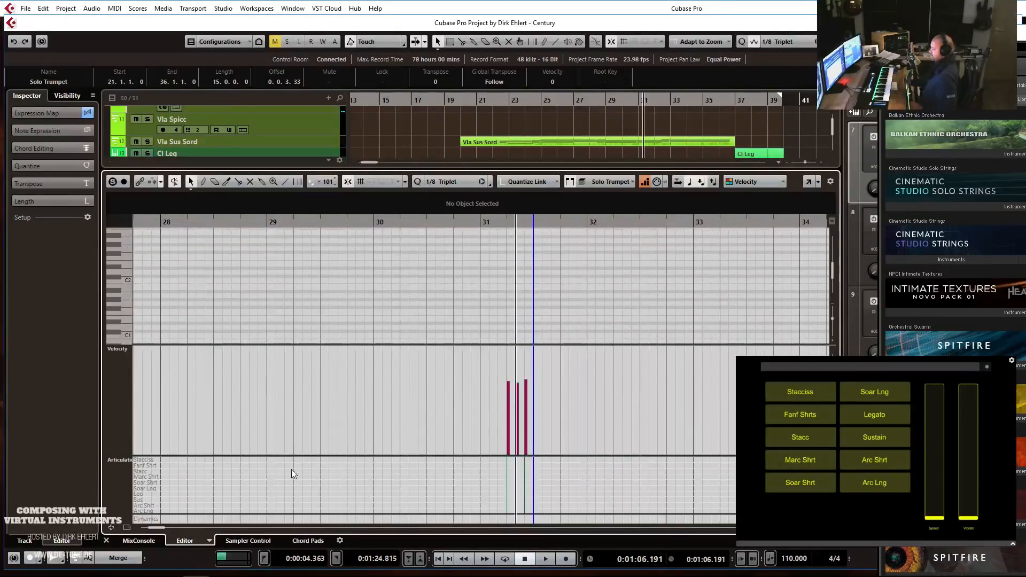
Assign the Fanf Shrt articulation just before the bar 31 triplet notes and raise their velocities to about 111.
click(499, 464)
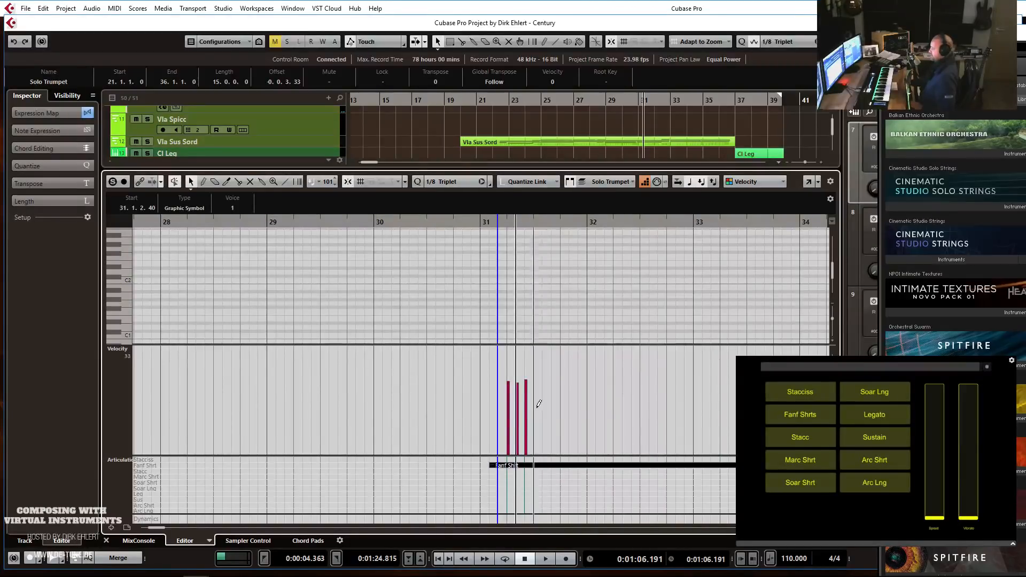
scroll(569, 282, up, 2)
scroll(569, 282, up, 2)
key(h)
key(h)
key(h)
key(h)
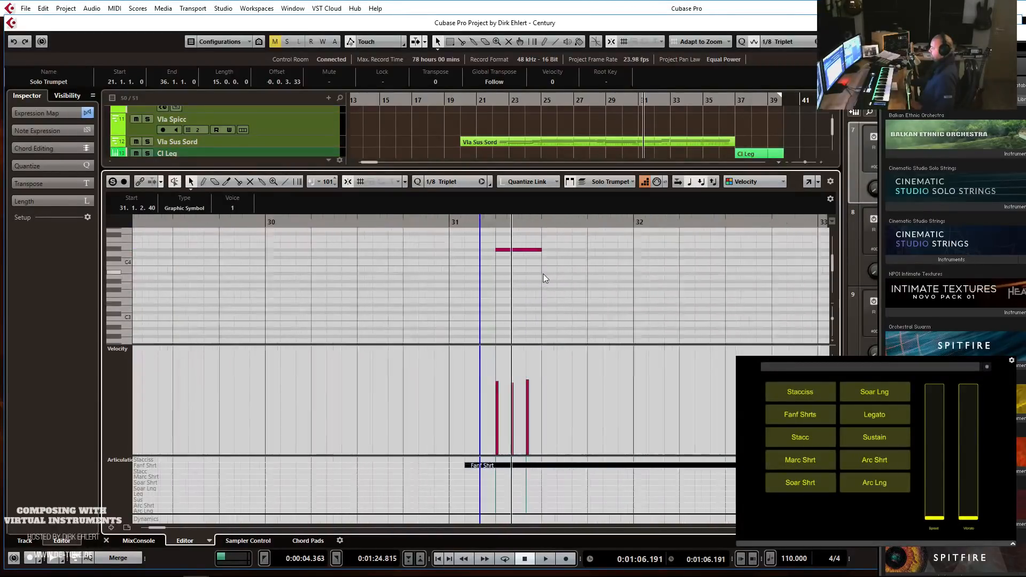
drag(500, 360, 538, 358)
Show CC 1 (Modulation) in the lower controller lane and raise it to maximum from just before the bar 31 triplet.
click(120, 457)
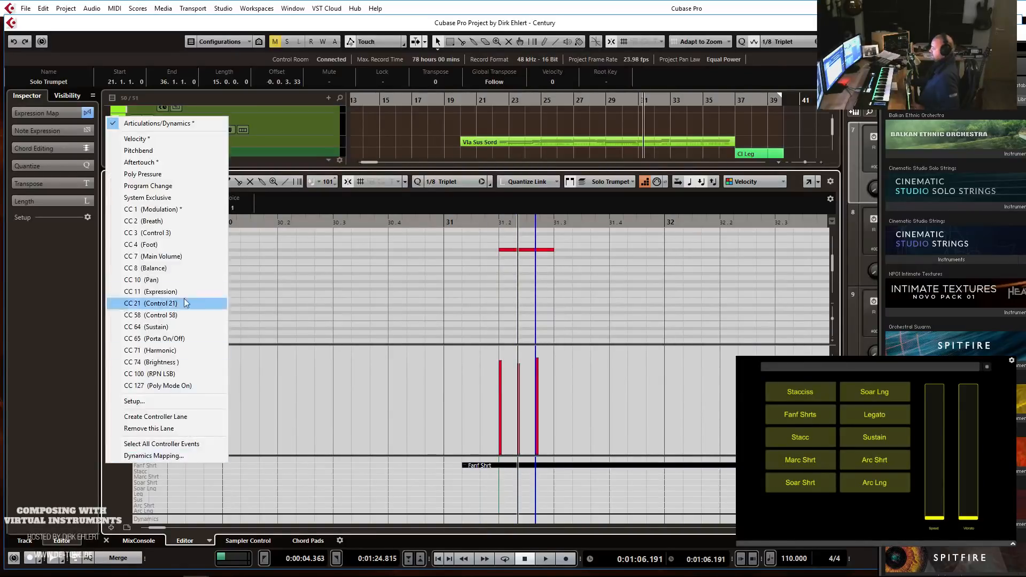
click(174, 214)
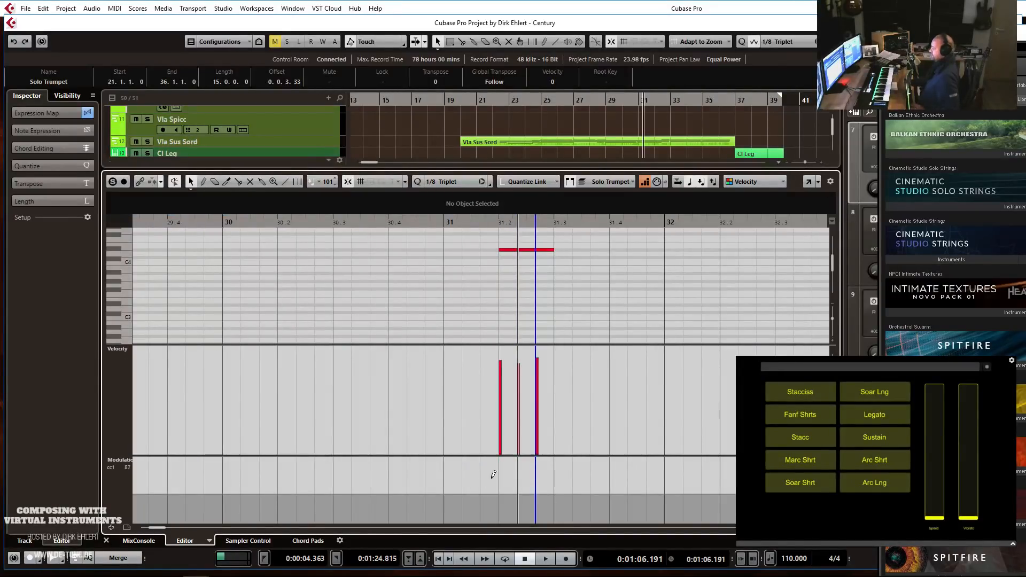
drag(475, 482, 487, 447)
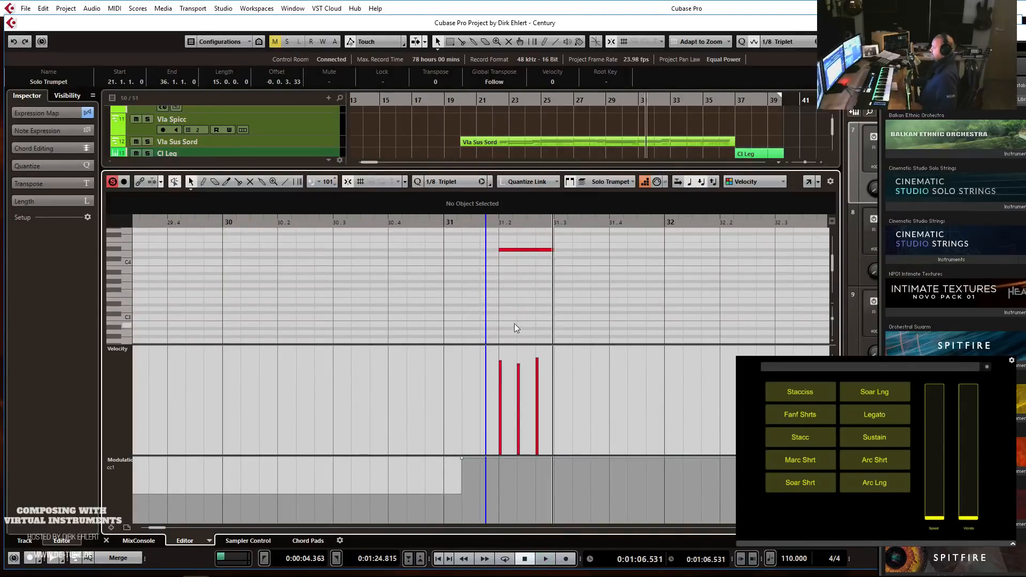
Replace the velocity lane with Articulations/Dynamics, change the triplet's articulation to Stacciss and play it back.
scroll(513, 323, down, 3)
click(118, 348)
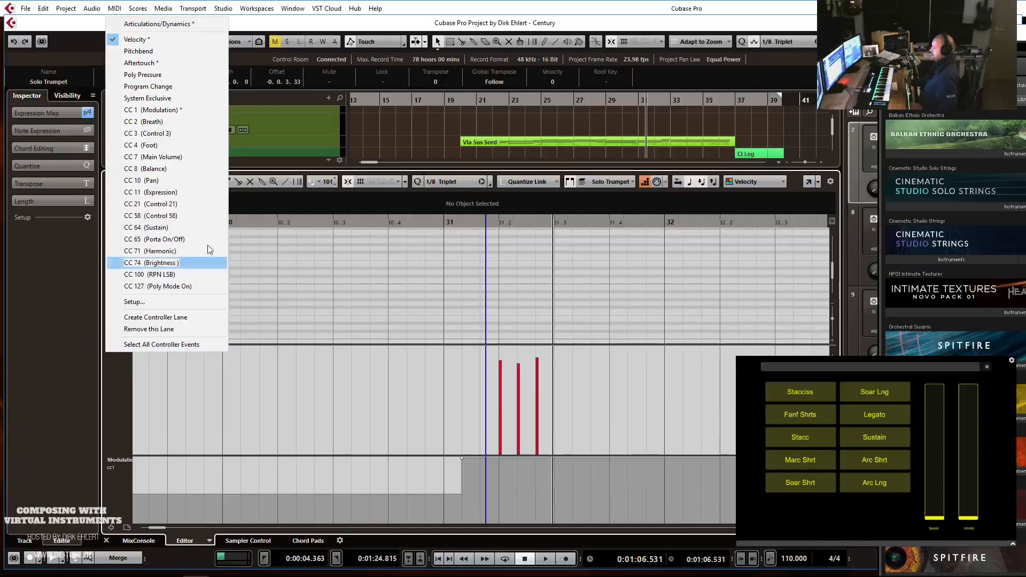
click(158, 23)
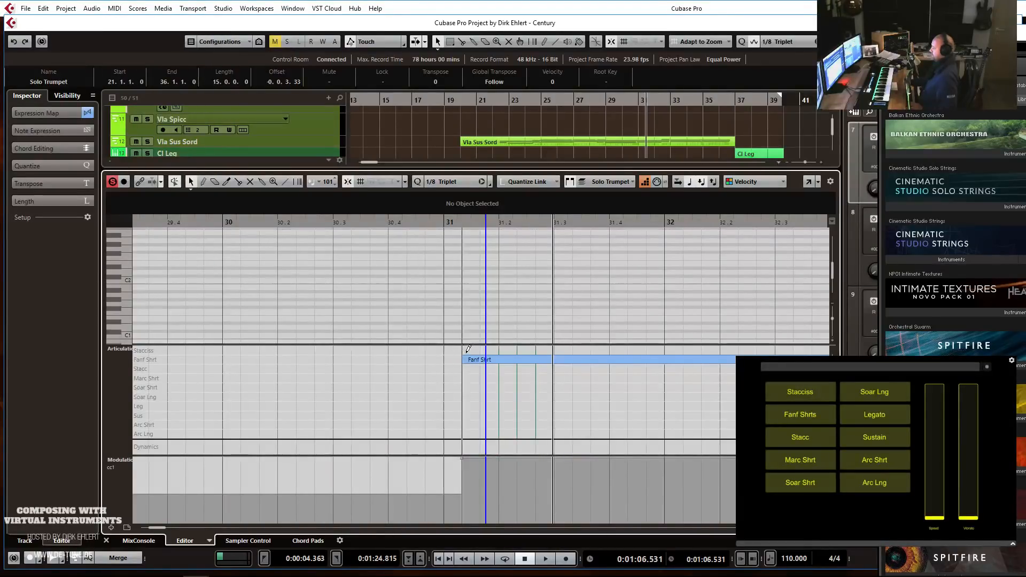
click(468, 349)
click(464, 219)
key(space)
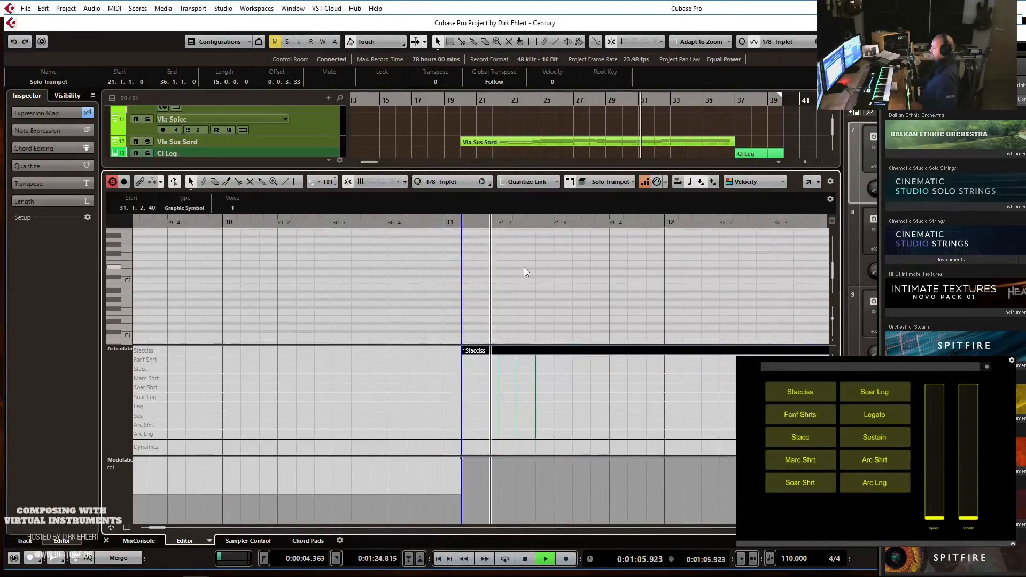
key(space)
scroll(543, 307, up, 5)
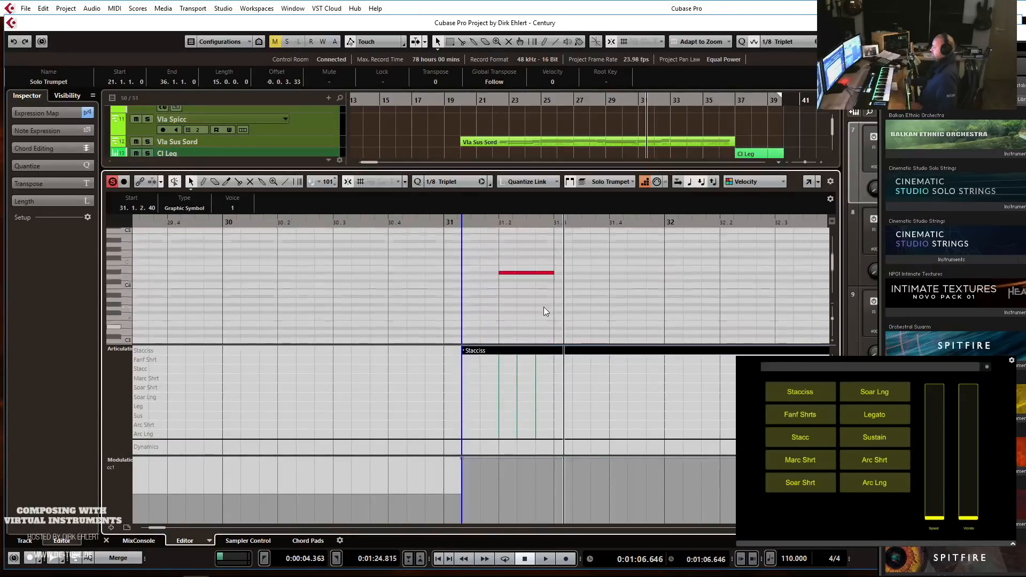
Show CC 2 (Breath) instead of Modulation and set it to minimum from just before the bar 31 triplet.
click(133, 467)
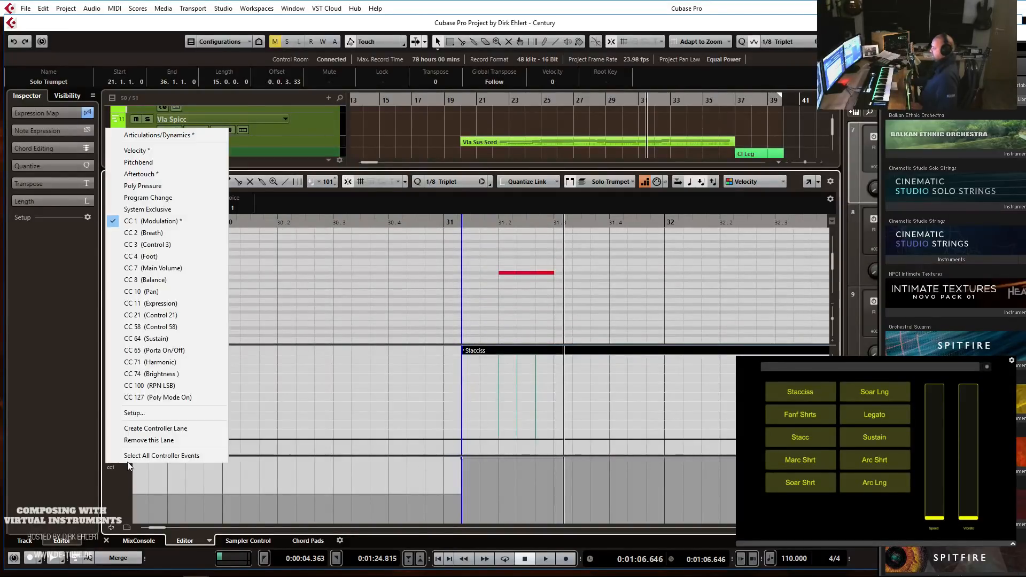
click(178, 232)
drag(483, 487, 499, 523)
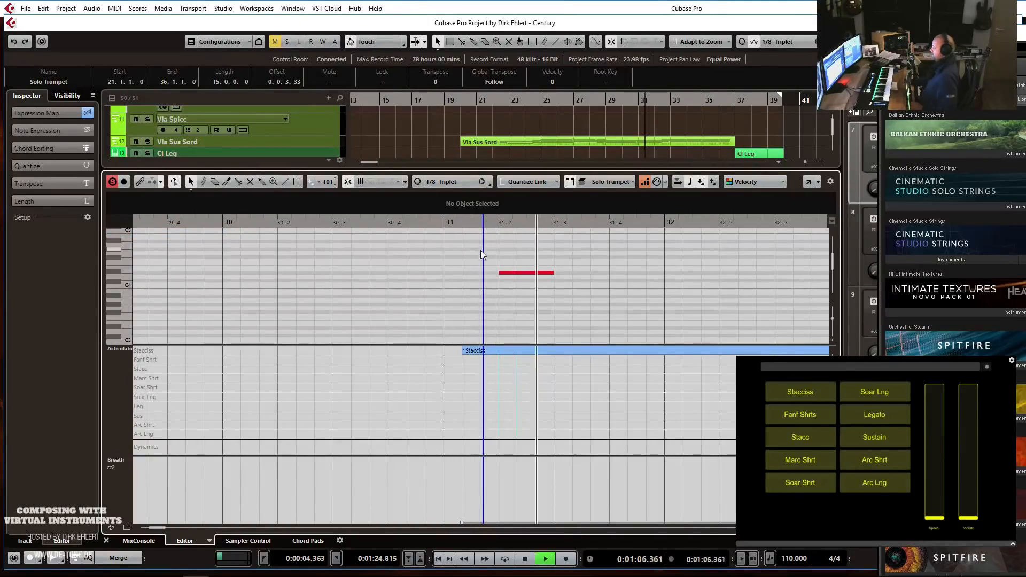
Assign the Soar Lng articulation at bar 31 beat 3 and draw a one-bar D#4 note from there to bar 32 beat 3.
click(557, 405)
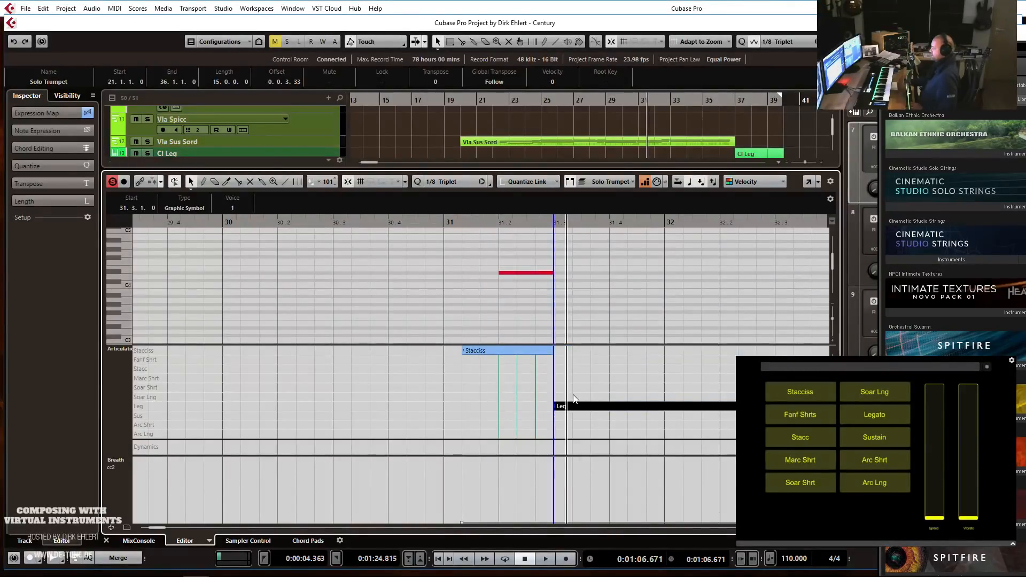
click(574, 398)
click(561, 273)
drag(581, 270, 779, 270)
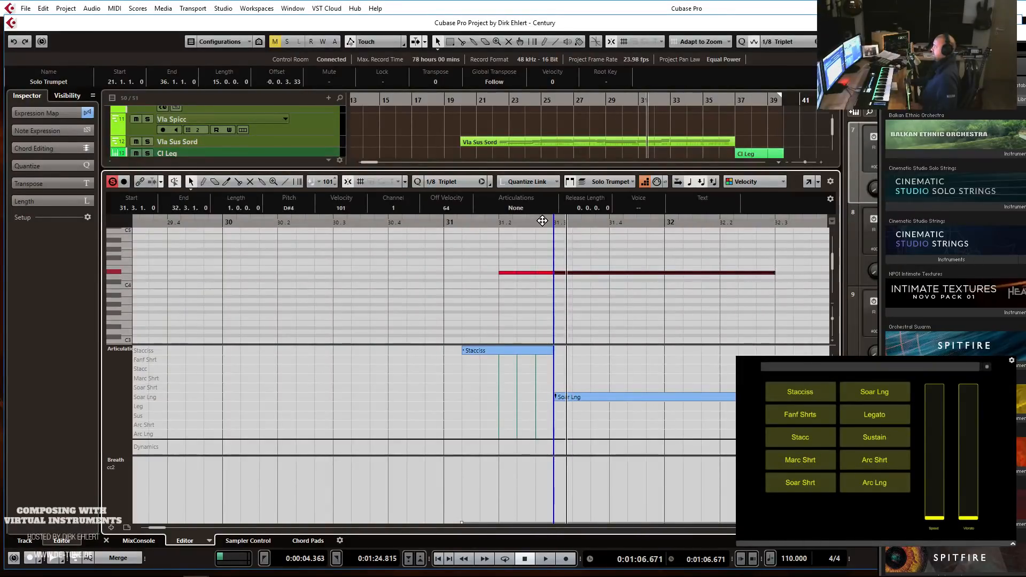
Raise the Breath controller to maximum shortly after the sustained D#4 note begins and play back the phrase.
alt+click(573, 503)
drag(594, 501, 580, 415)
click(471, 222)
key(space)
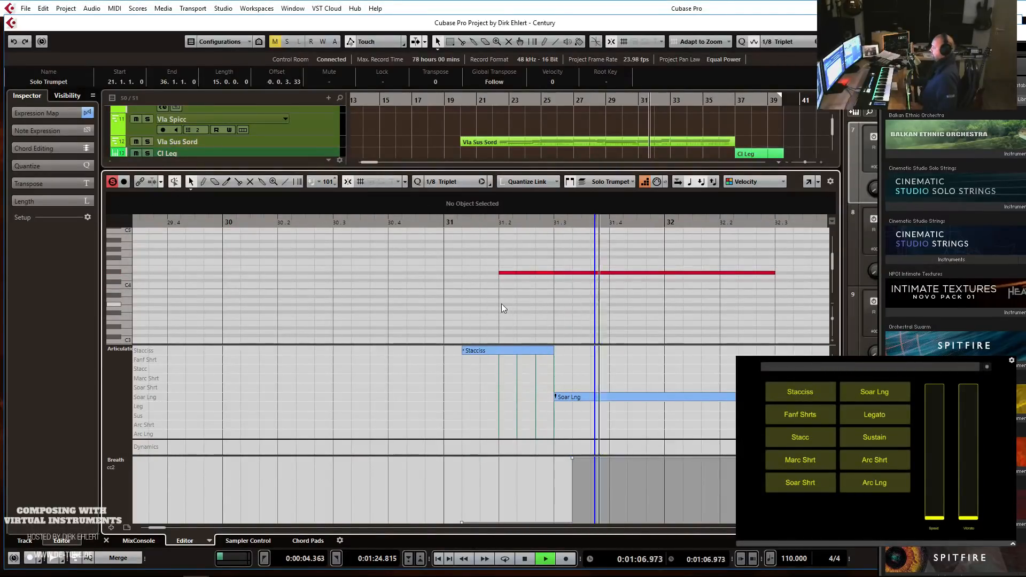
key(space)
Change the sustained D#4 note's articulation to Soar Shrt and play back the phrase.
key(h)
key(h)
key(h)
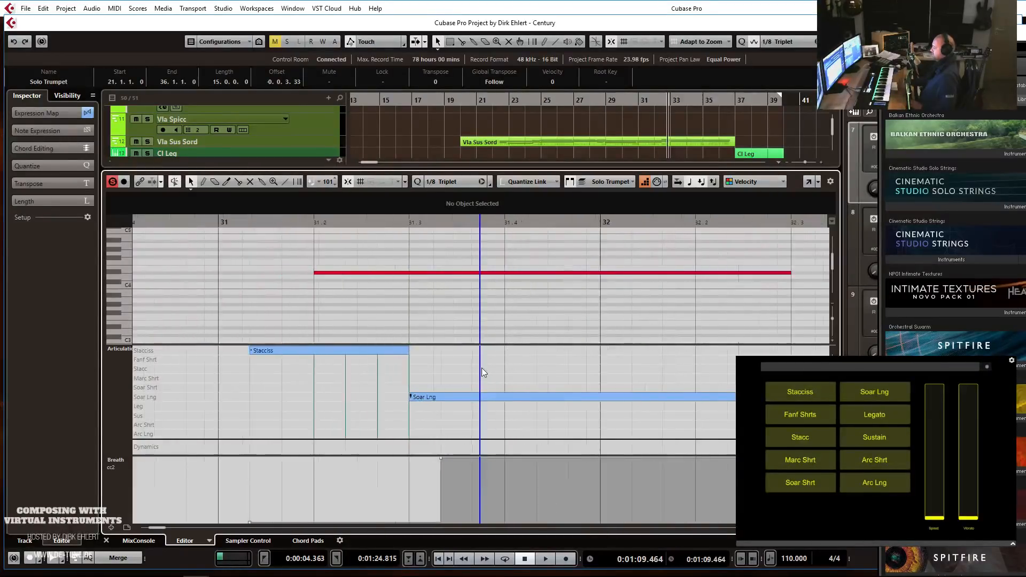
key(g)
key(g)
drag(457, 398, 451, 387)
key(space)
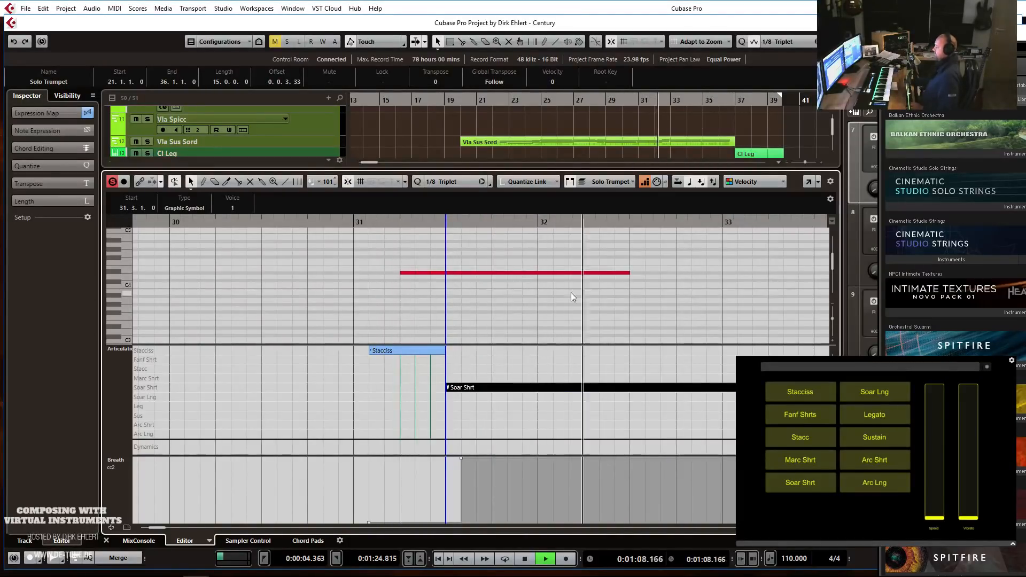
key(space)
Play back the new Solo Trumpet phrase from bar 31 with the full arrangement, without soloing the part.
drag(371, 222, 413, 293)
key(space)
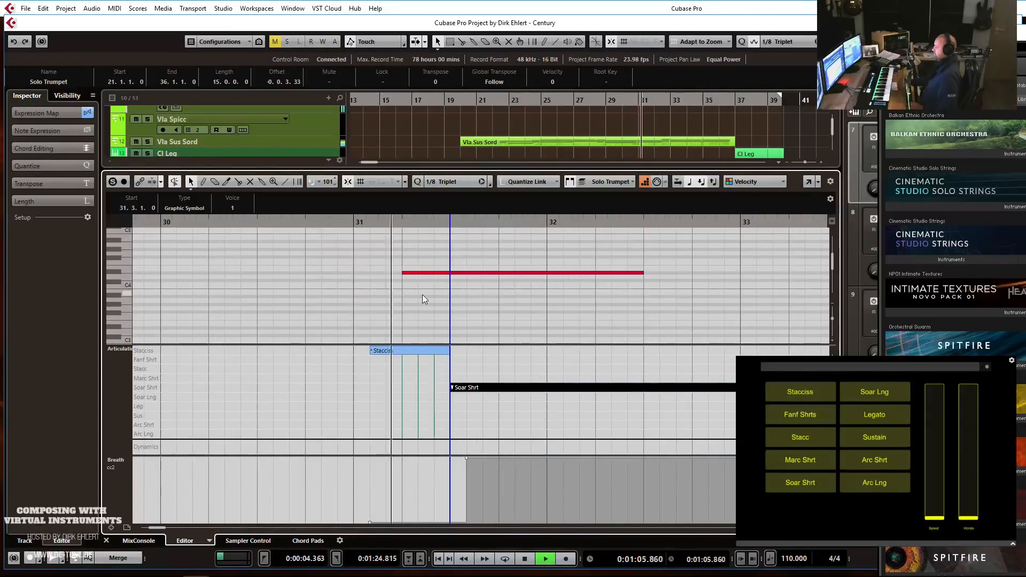
key(g)
key(g)
key(g)
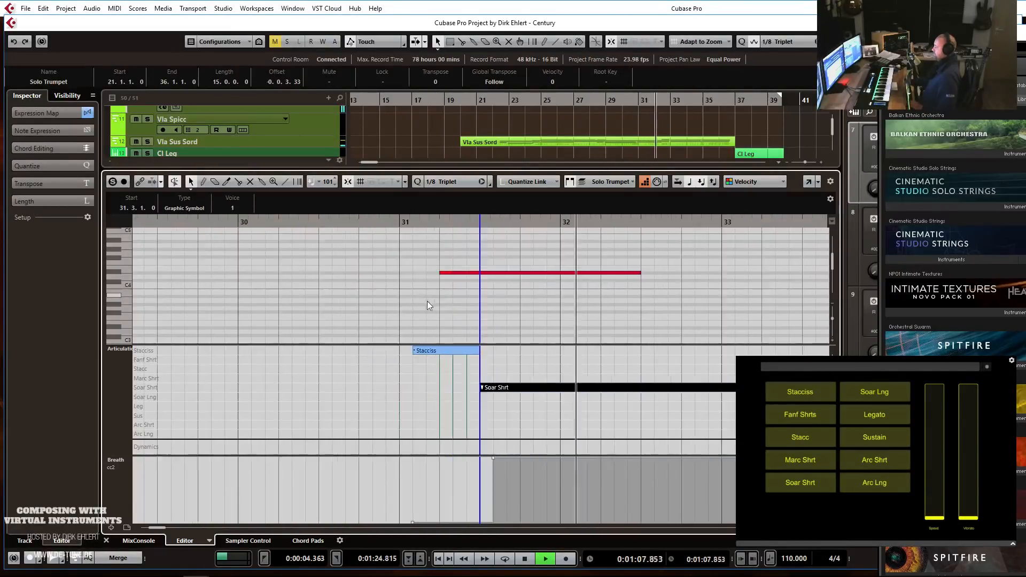
key(space)
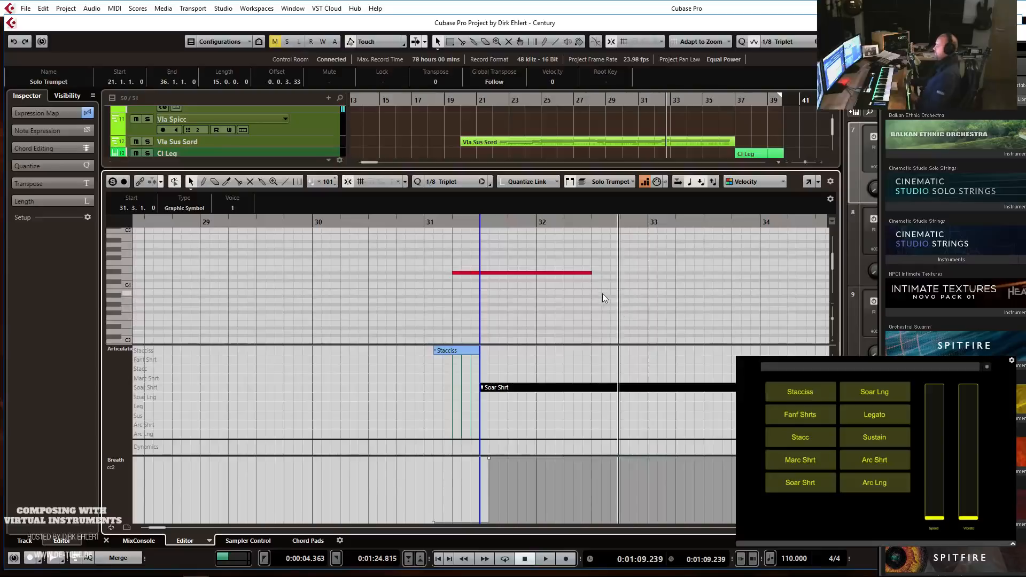
Copy the Solo Trumpet part onto the 2 Trumpets track and trim the copy's start to bar 30.
key(Return)
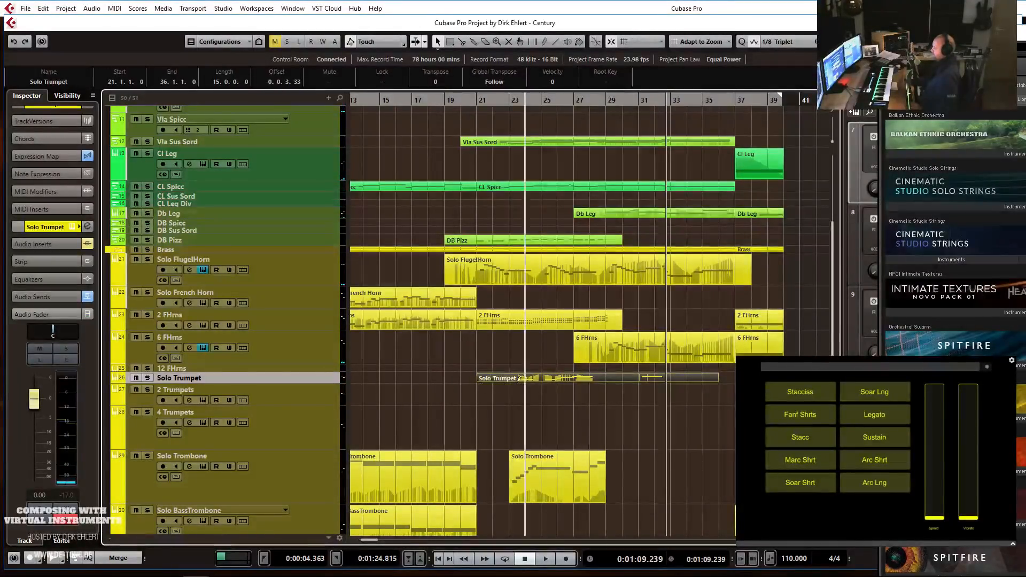
drag(519, 379, 508, 389)
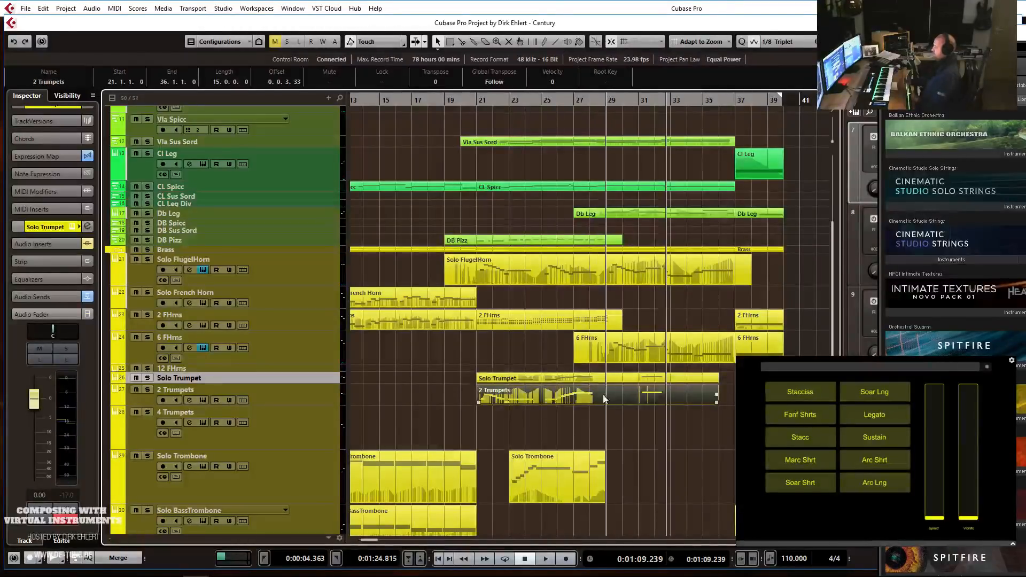
drag(479, 401, 632, 402)
Open the 2 Trumpets part and transpose its notes in bars 31 and 32 up to A#4.
double_click(641, 396)
drag(258, 245, 463, 294)
scroll(448, 294, up, 2)
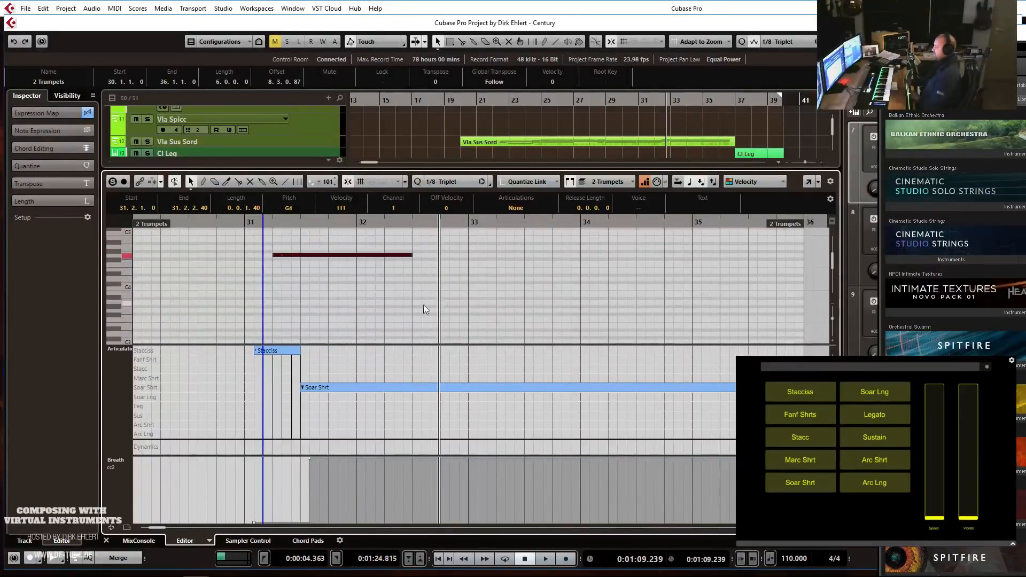
key(Up)
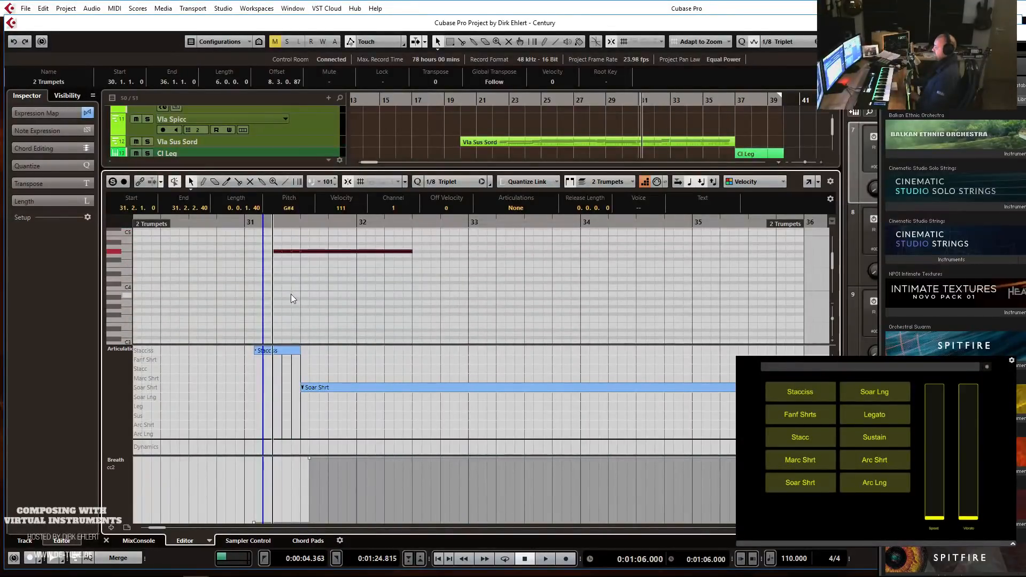
click(276, 350)
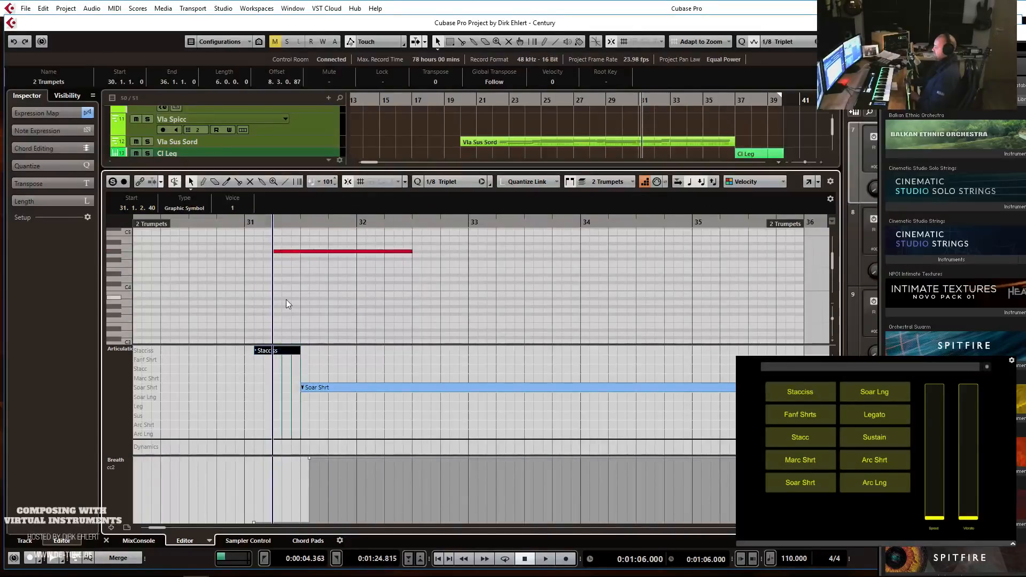
drag(297, 238, 431, 285)
key(Up)
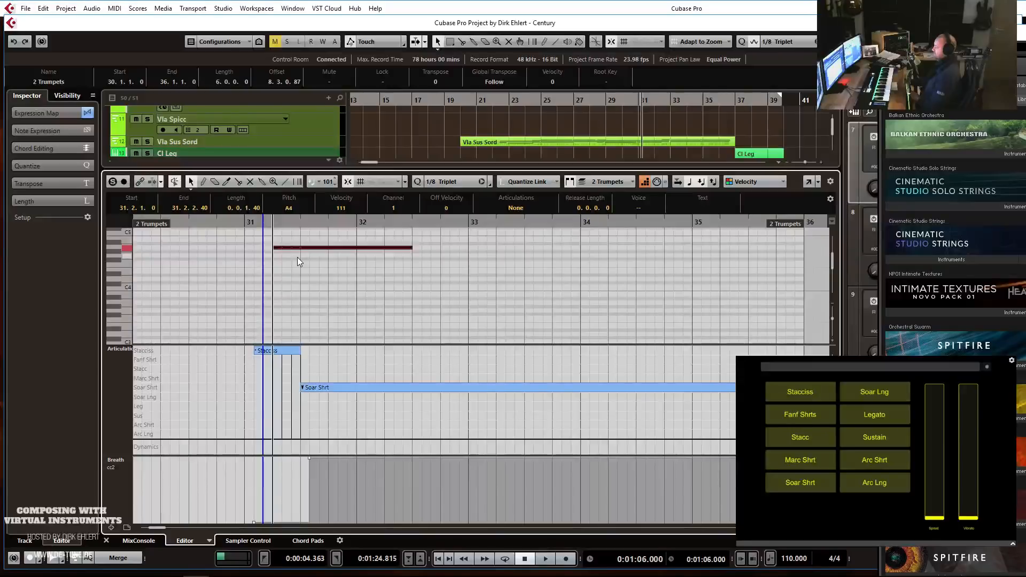
key(Up)
Play back the 2 Trumpets phrase, lower its notes one octave to A#3 and play it again.
key(space)
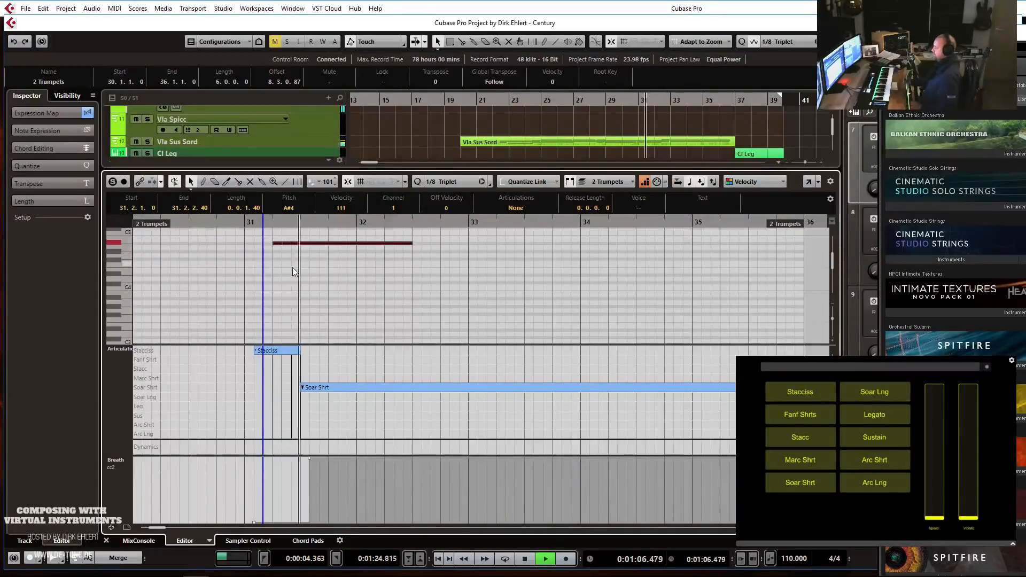
key(space)
key(shift+Down)
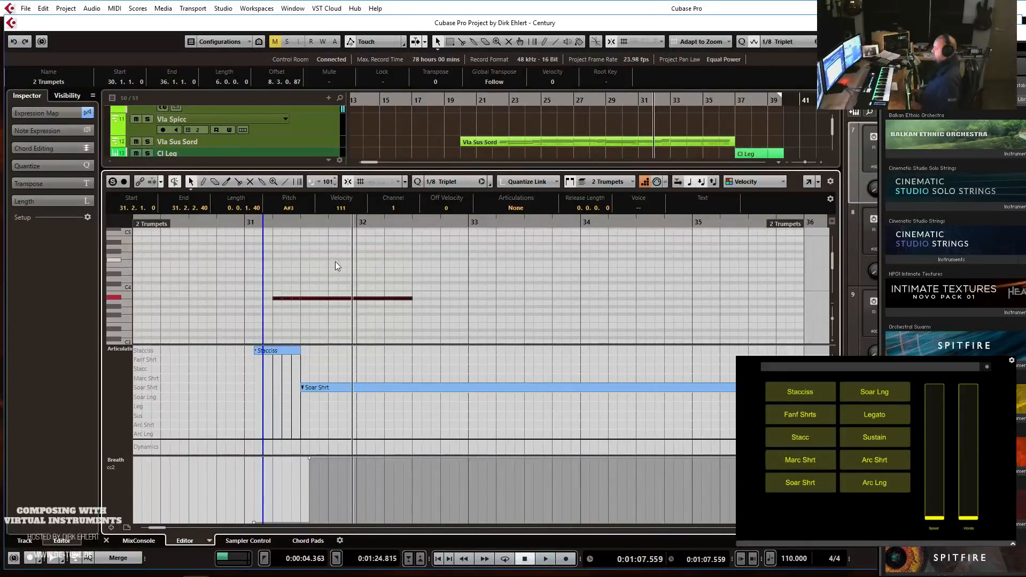
key(space)
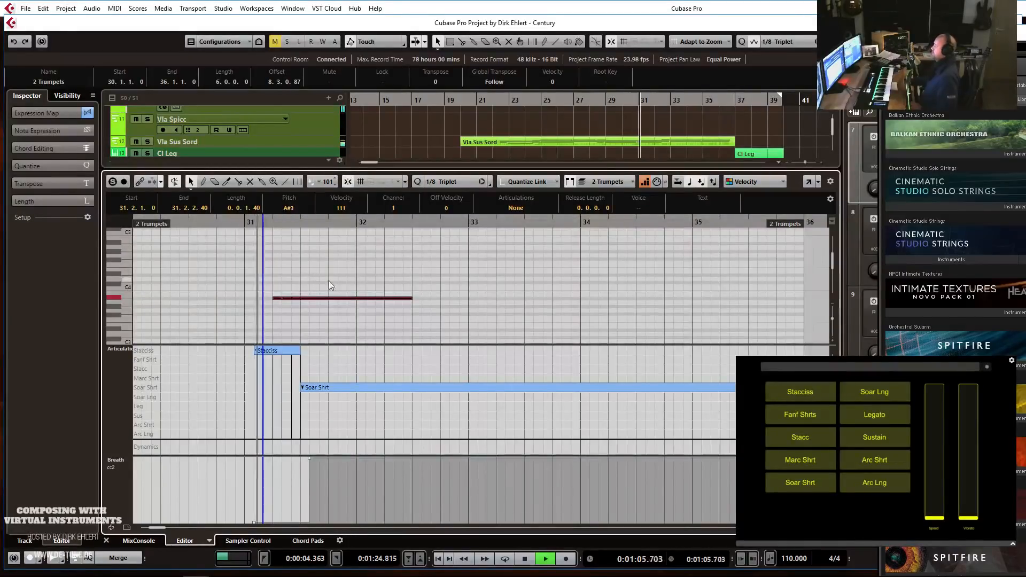
key(space)
Solo the 2 Trumpets part and play back its phrase from just before the bar 31 triplet.
key(s)
click(264, 224)
key(space)
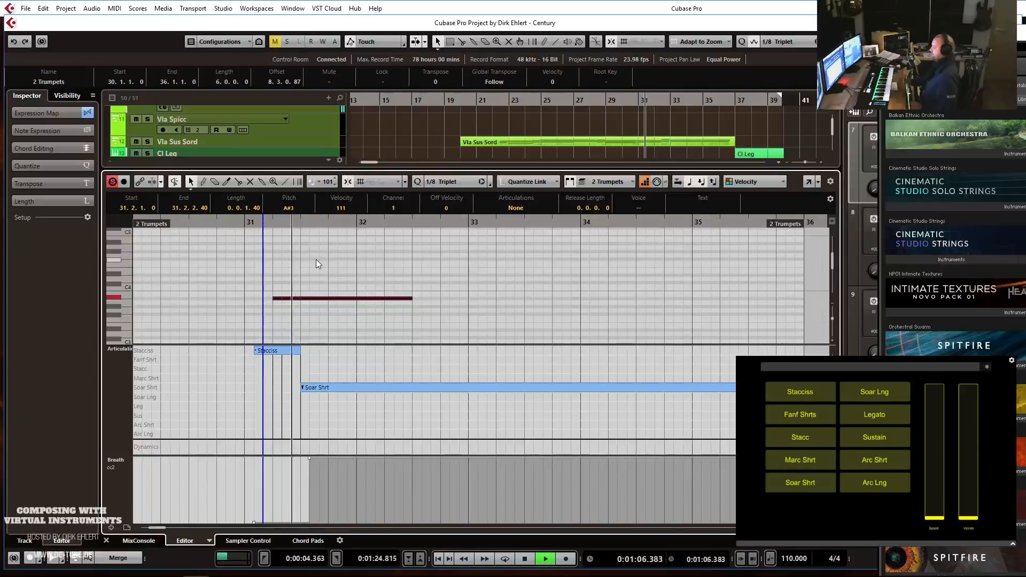
click(419, 258)
key(space)
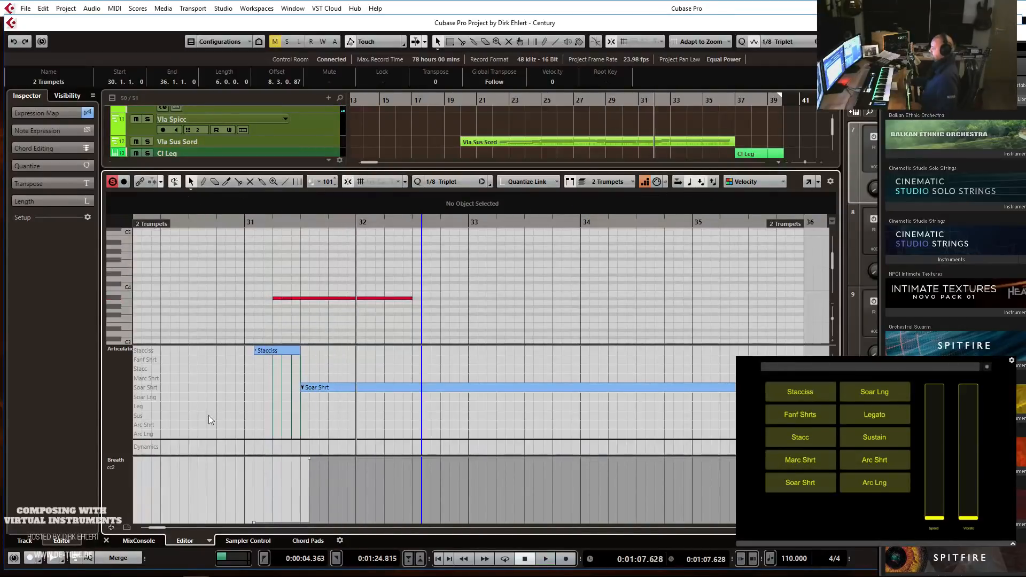
Show CC 1 (Modulation) in the controller lane and play back the 2 Trumpets phrase from bar 31.
click(120, 460)
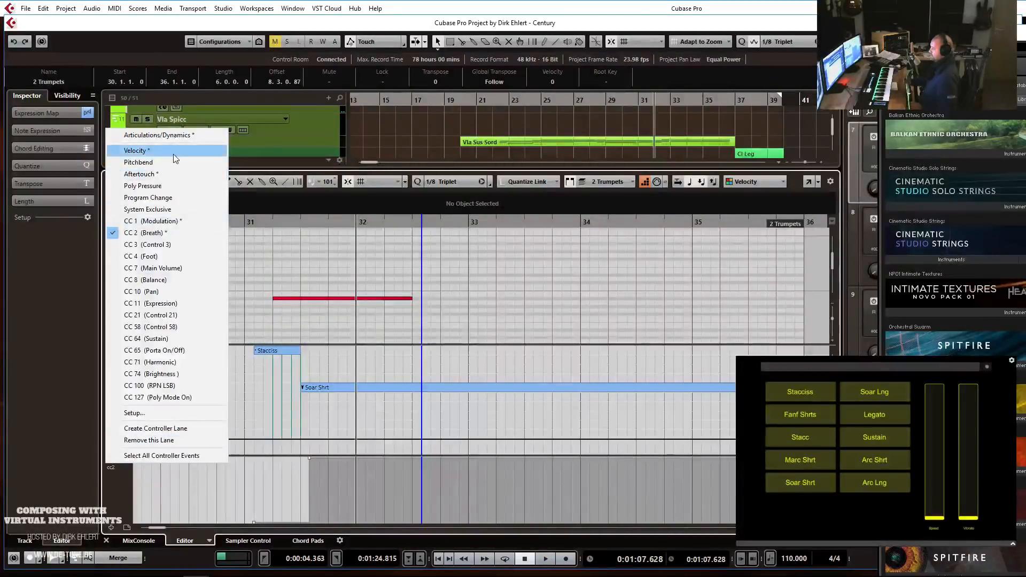
click(188, 221)
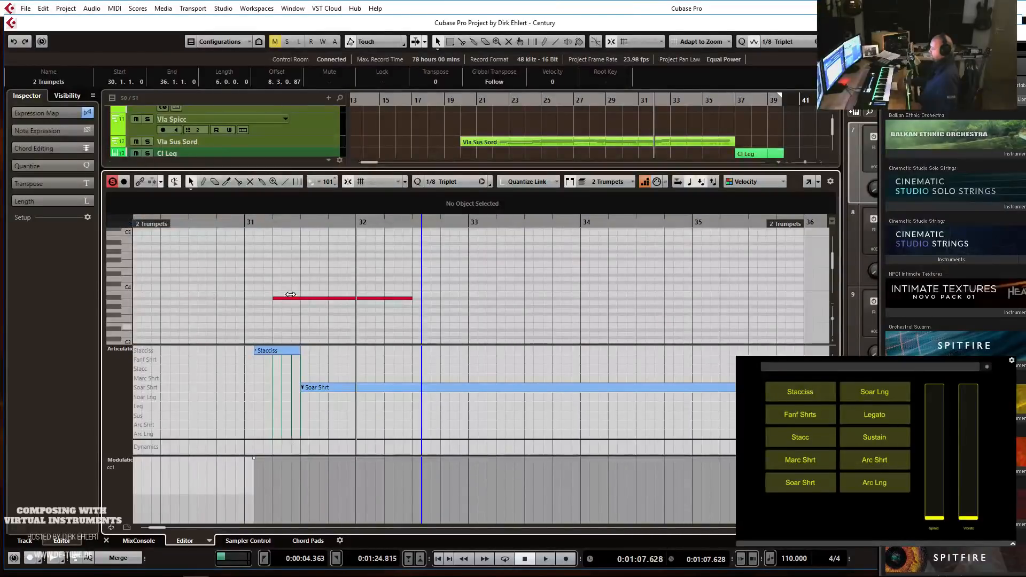
click(253, 226)
key(space)
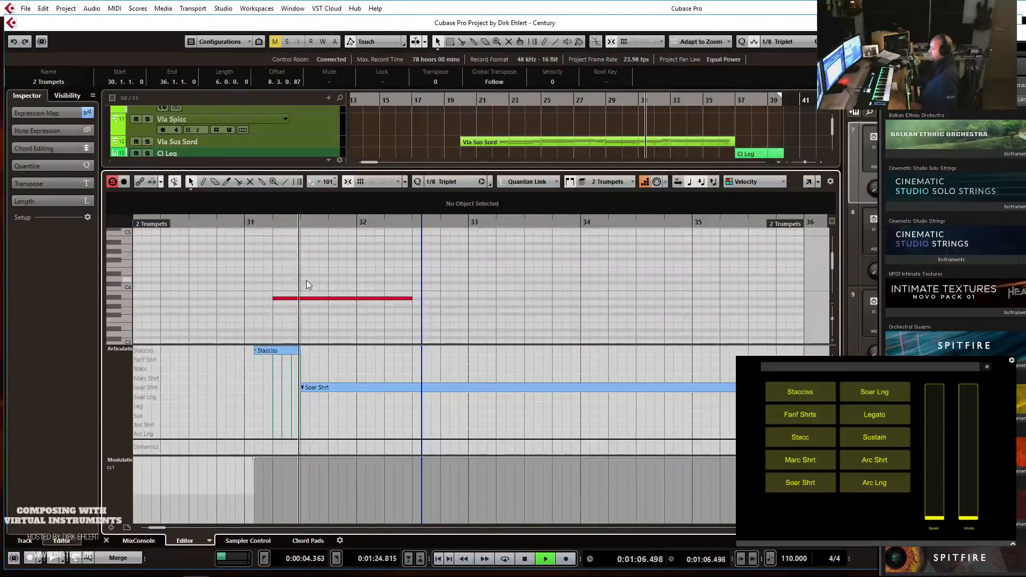
key(space)
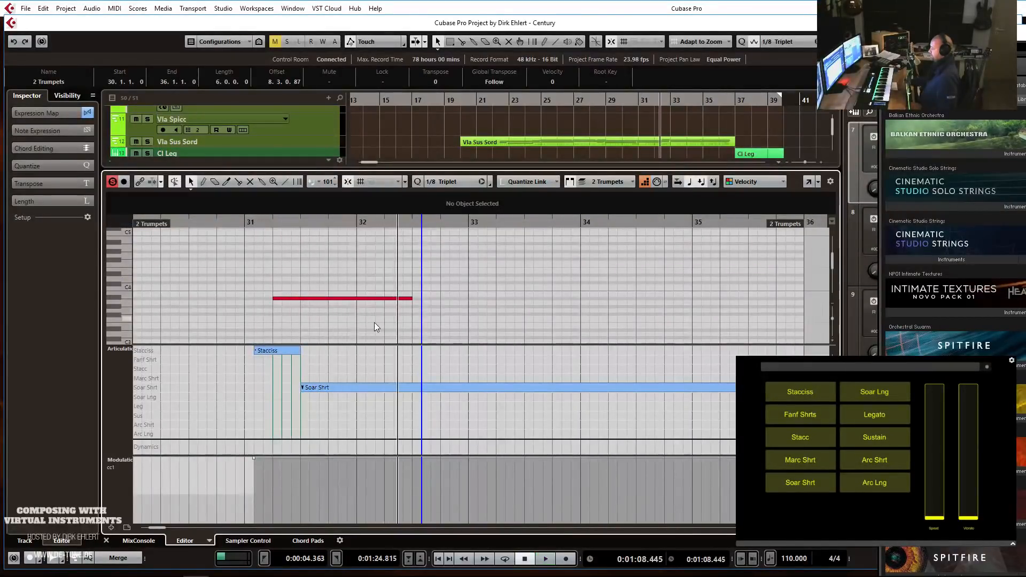
Switch the articulation from 31.3 onward to Marc Shrt and play back the phrase.
scroll(365, 322, up, 3)
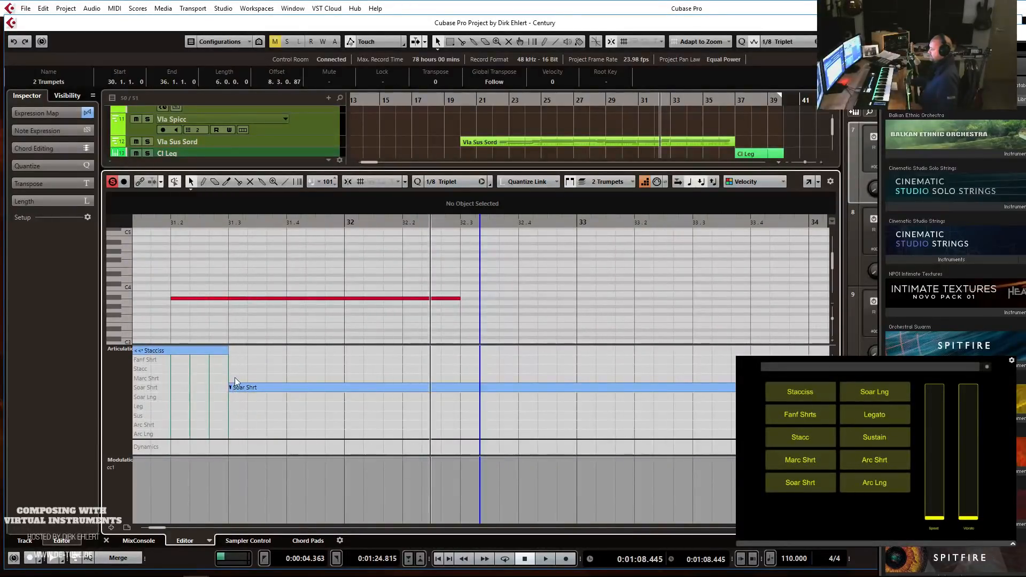
scroll(483, 295, left, 2)
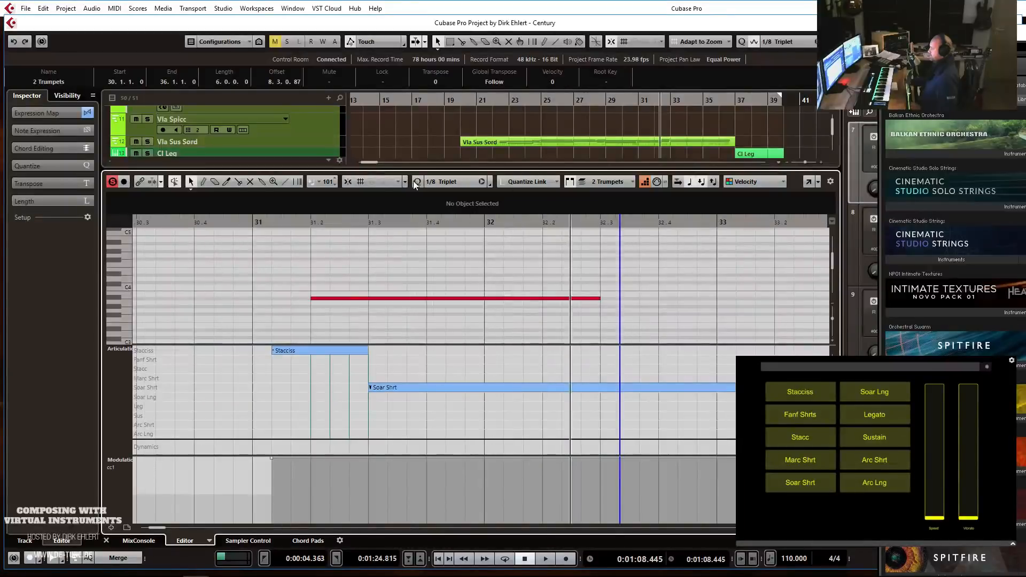
click(384, 379)
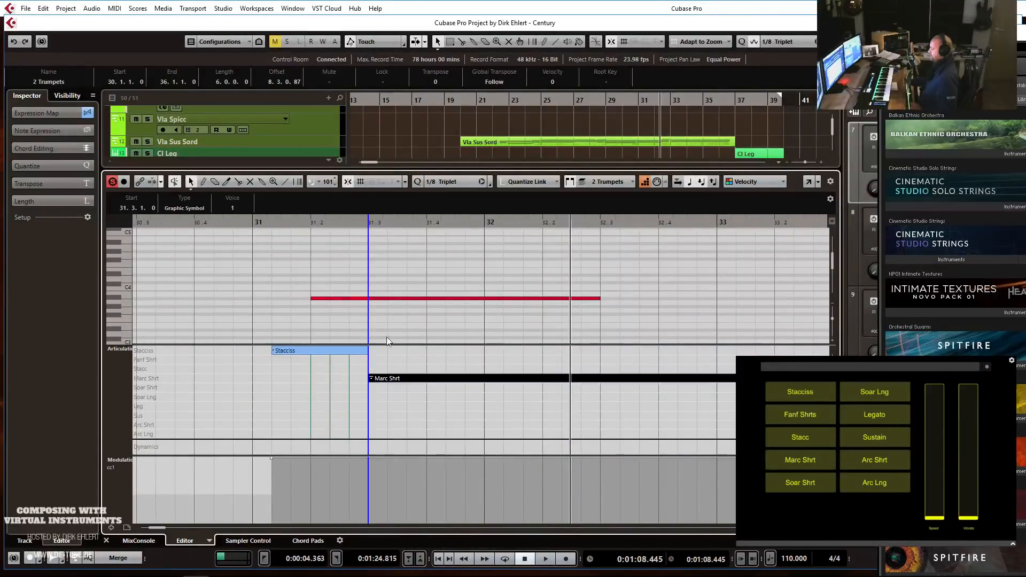
click(299, 224)
key(space)
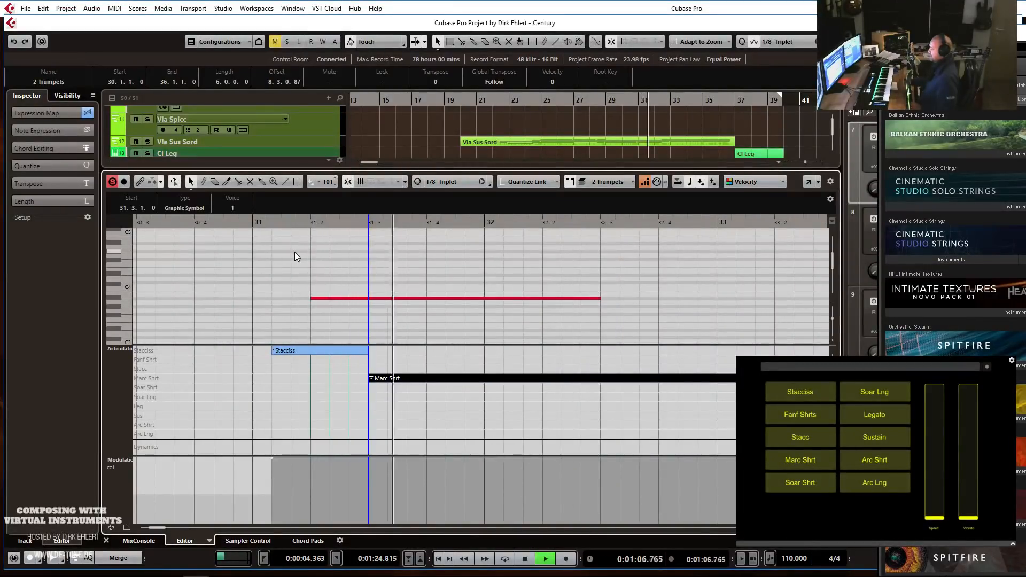
key(space)
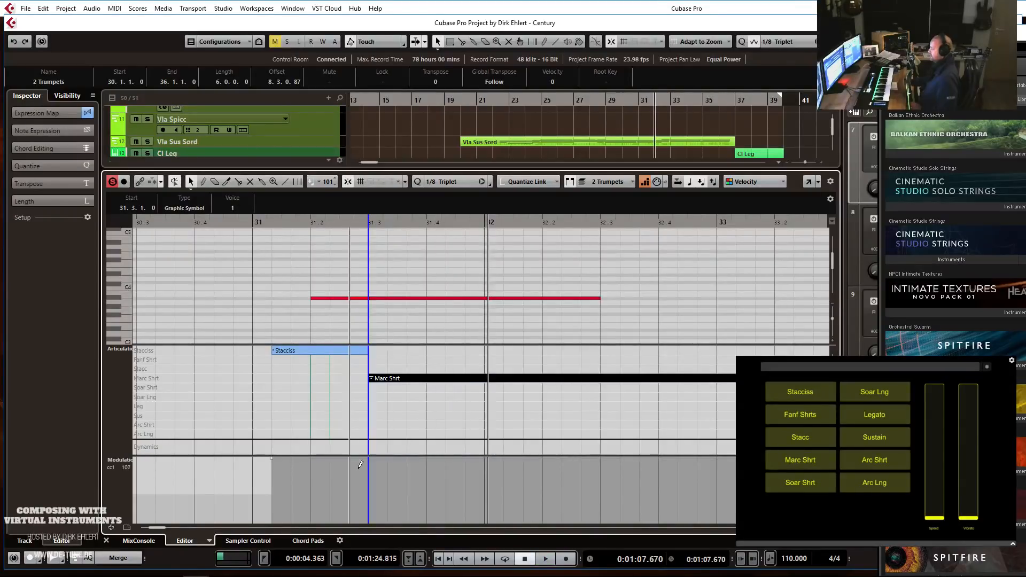
Drop the modulation to 0 from just before 31.3 onward and play back the phrase.
drag(351, 472, 395, 556)
drag(349, 522, 361, 527)
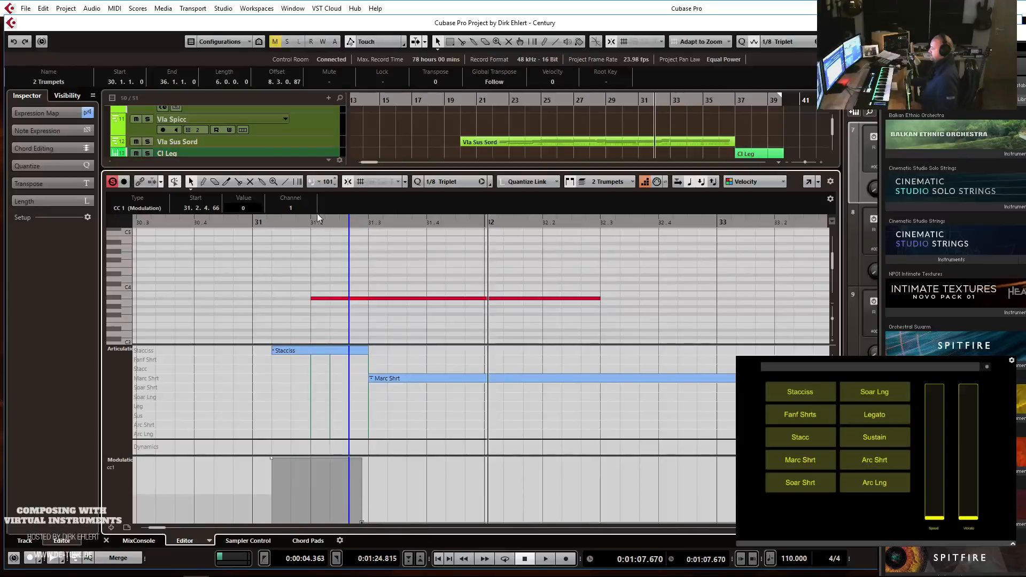
click(284, 221)
key(space)
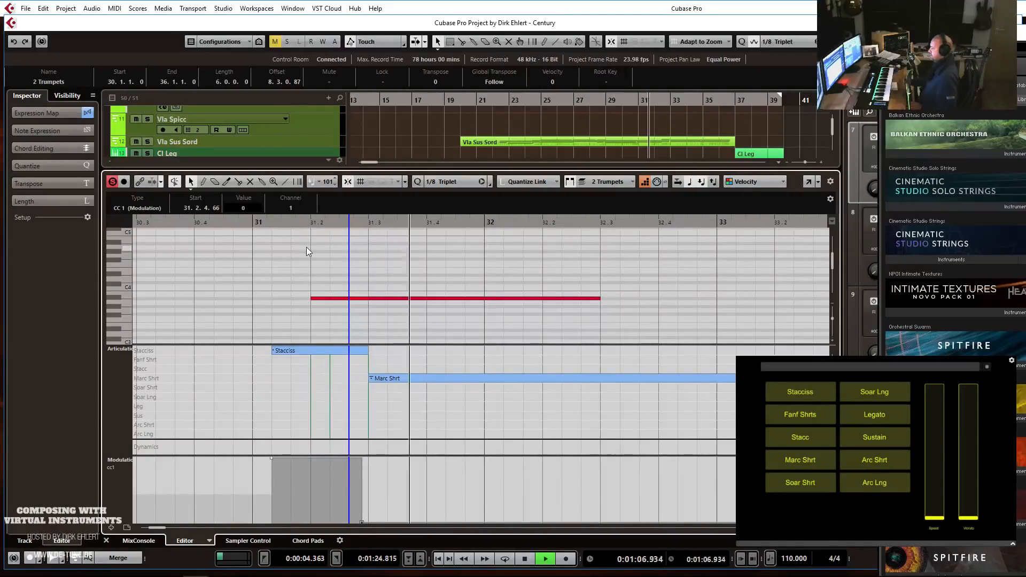
key(space)
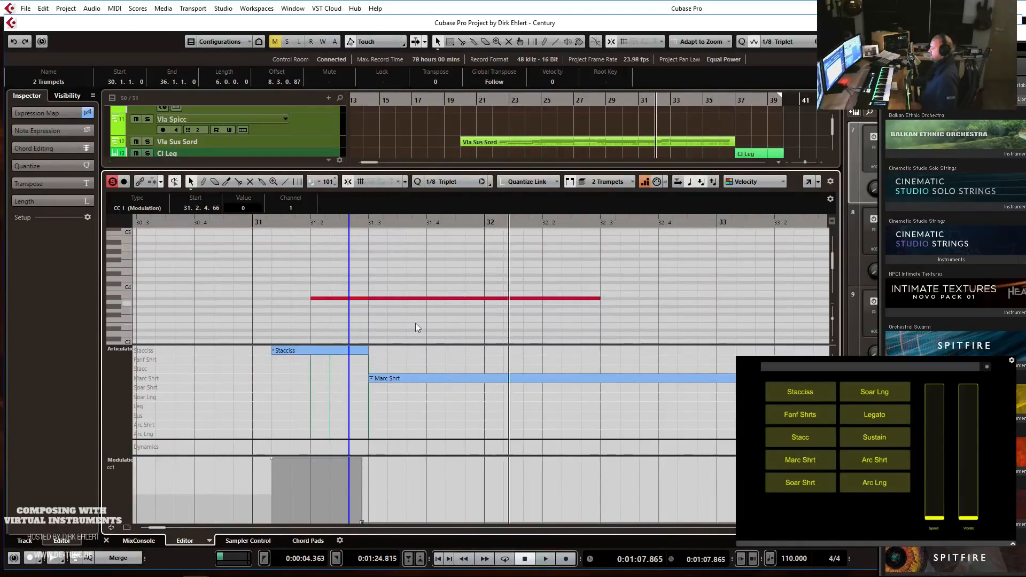
Switch the articulation from 31.3 onward to Soar Lng and play back the phrase.
click(373, 395)
click(279, 219)
key(space)
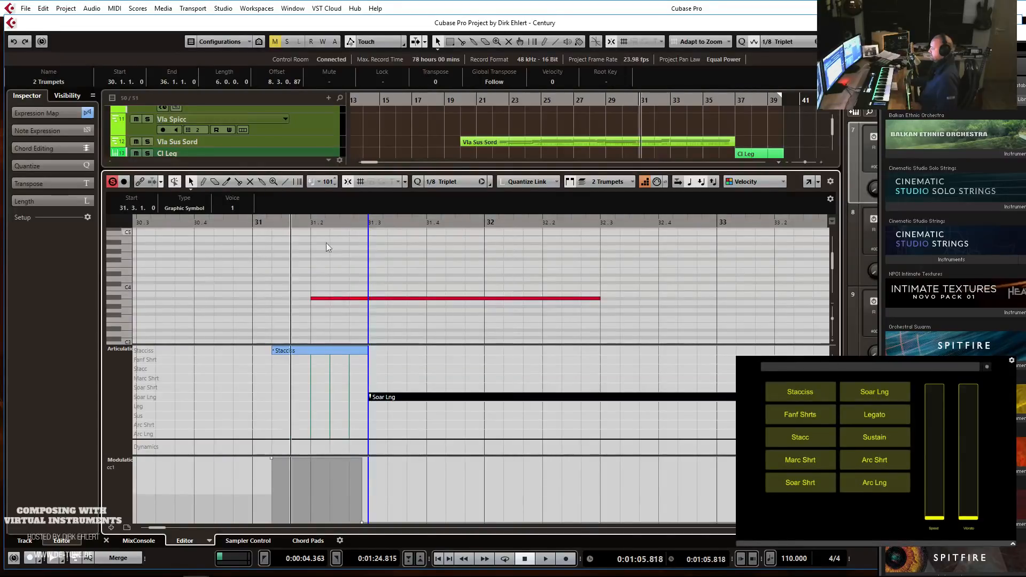
key(space)
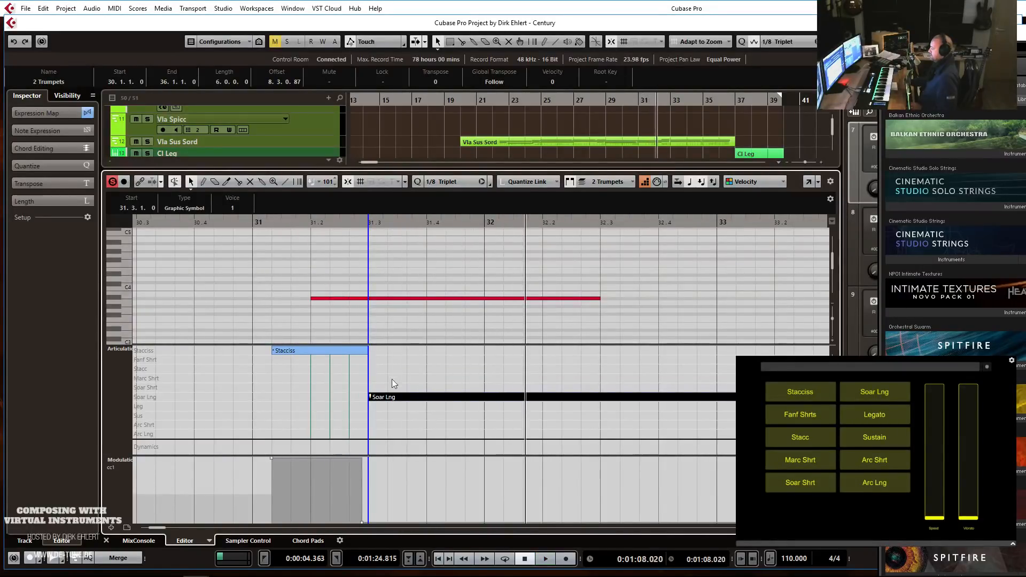
Raise the modulation from just before 31.3 onward to its maximum and play back the phrase.
click(123, 460)
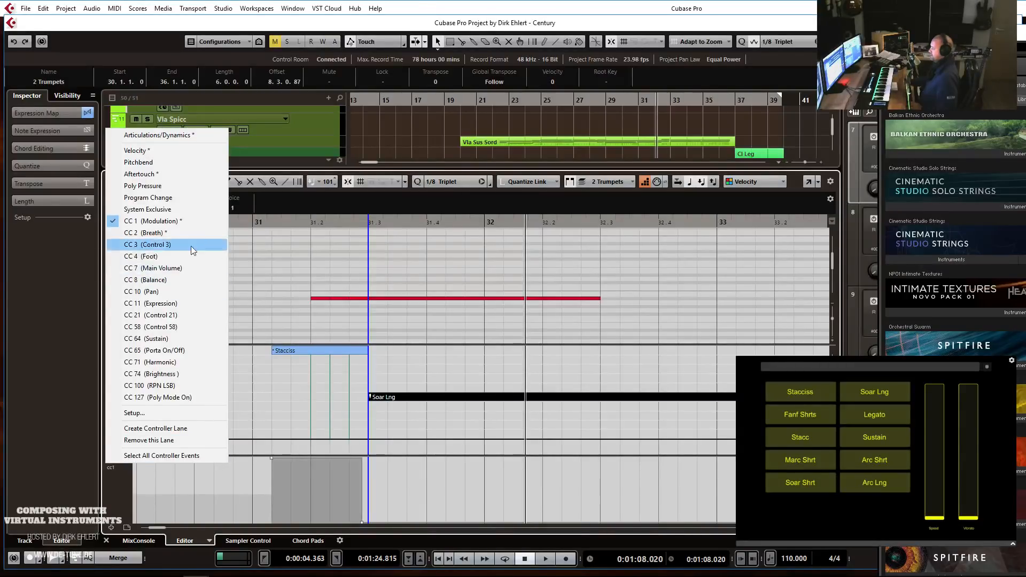
click(195, 220)
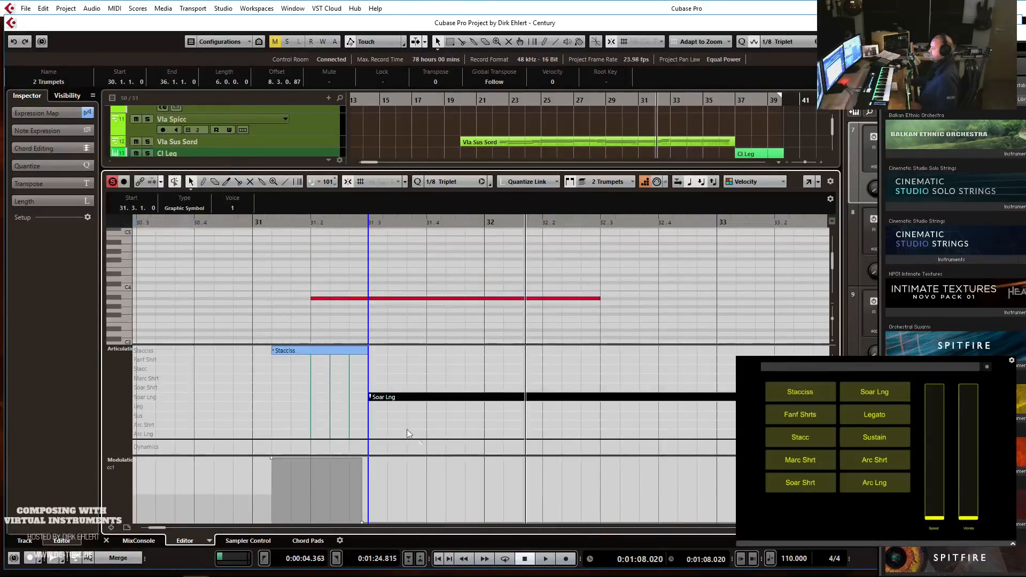
click(399, 493)
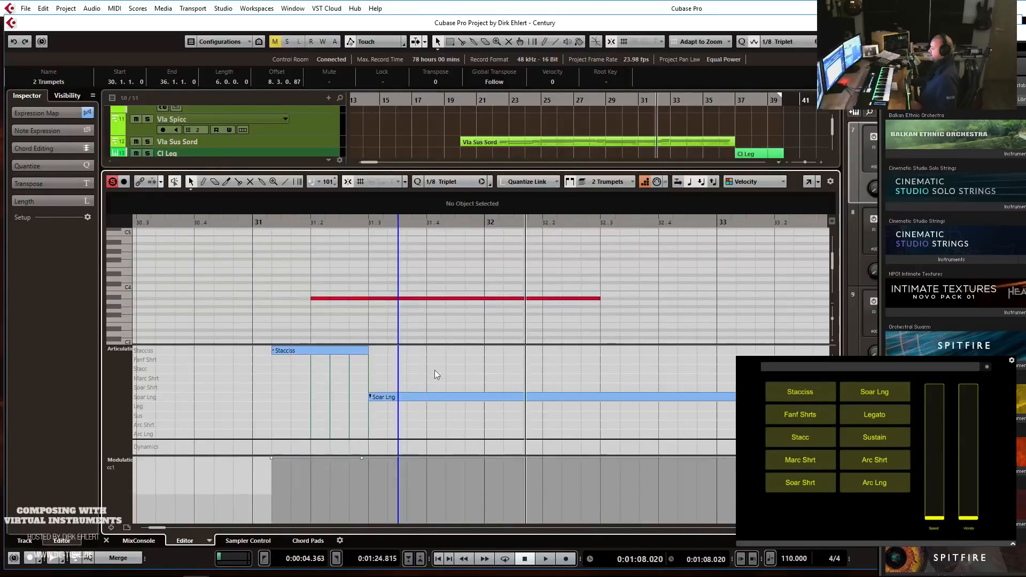
click(294, 226)
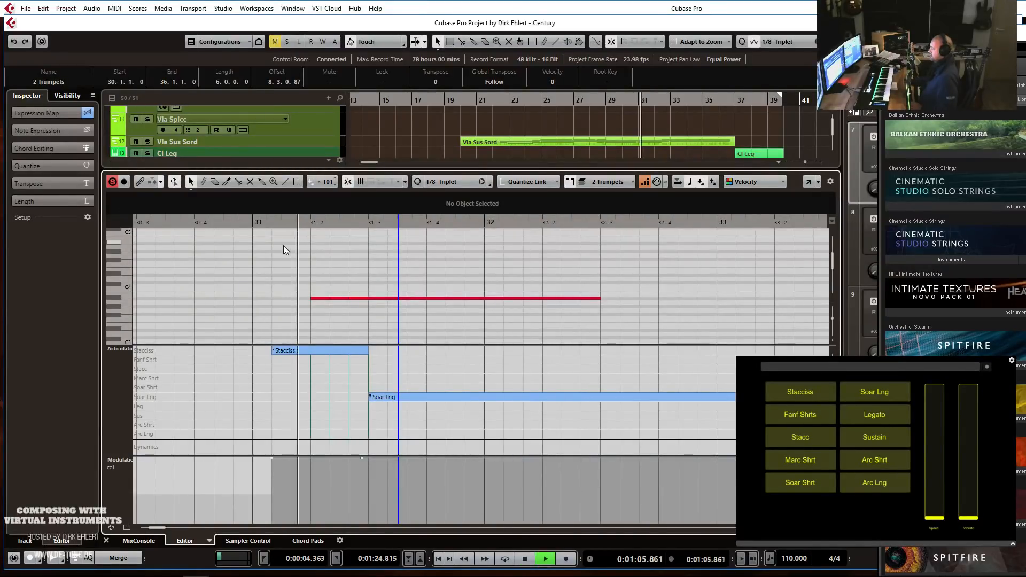
Show CC 2 (Breath) in the controller lane, drop it to 0 under the sustained note and play back the phrase.
click(123, 457)
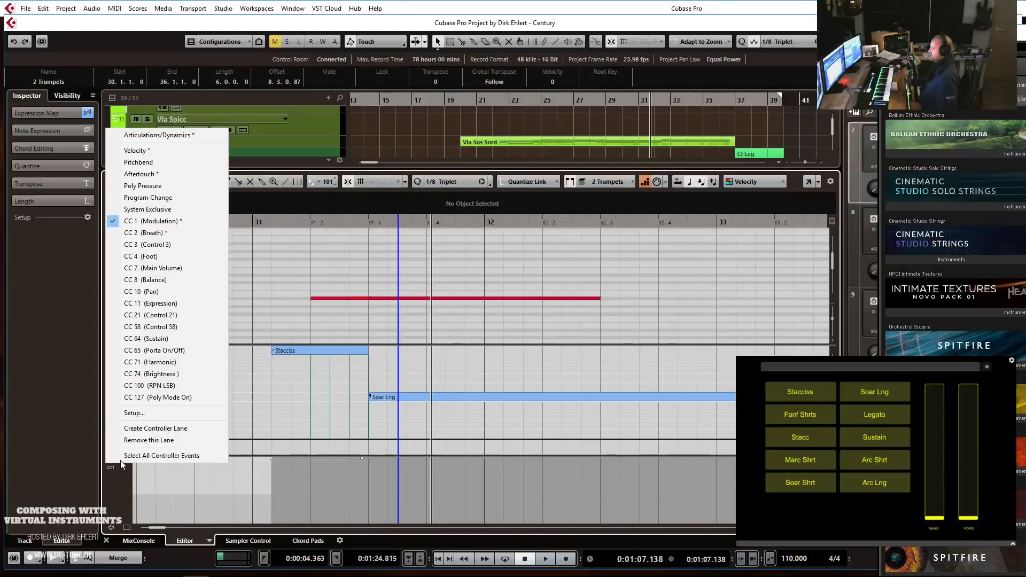
click(172, 236)
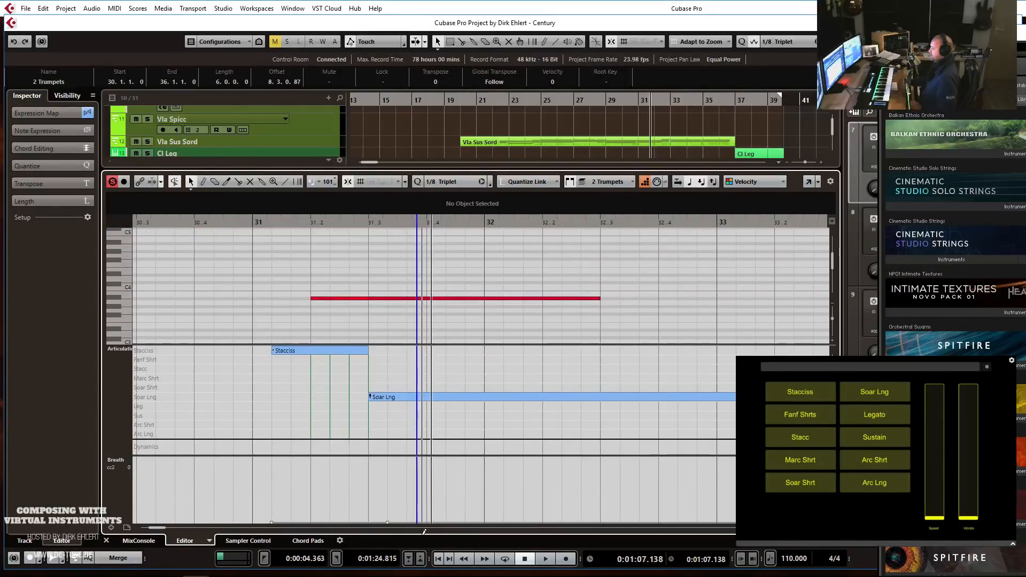
click(289, 222)
key(space)
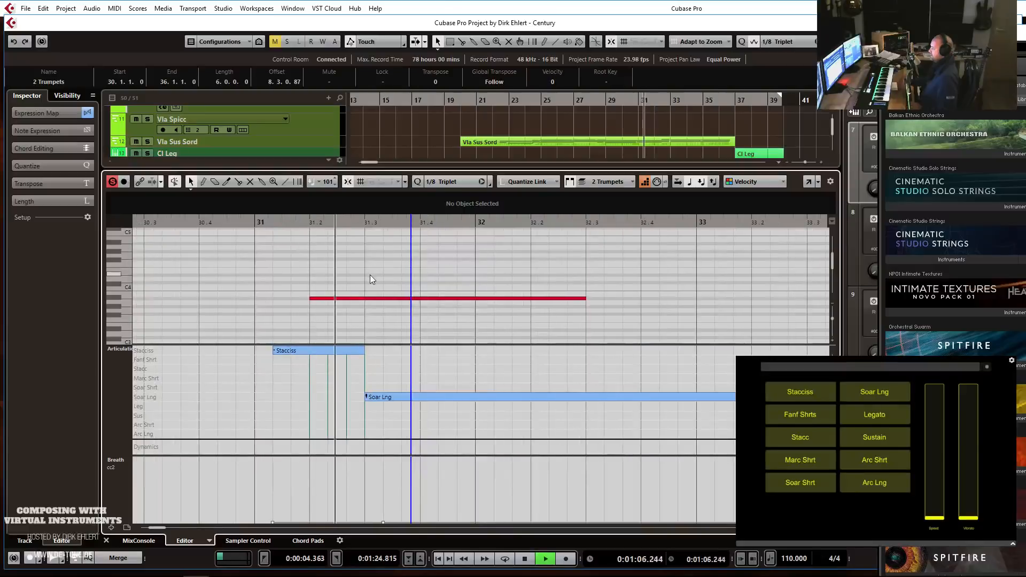
key(space)
Raise Breath to 127 from just before 31.3, set the sustained note's articulation to Soar Shrt and play it back soloed and unsoloed.
mouse_move(425, 496)
mouse_down()
mouse_move(422, 439)
mouse_move(354, 458)
mouse_up()
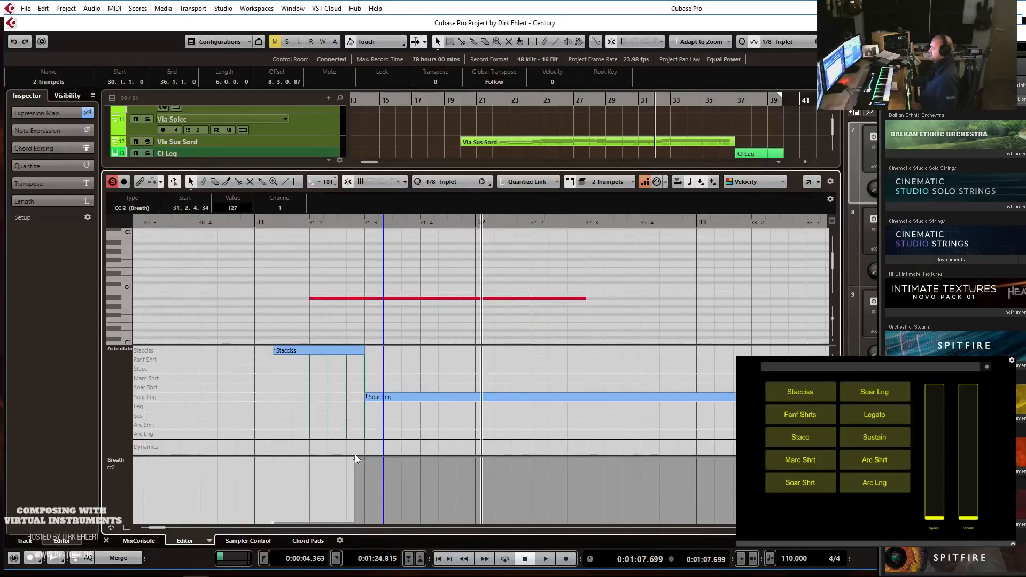
drag(379, 392, 378, 387)
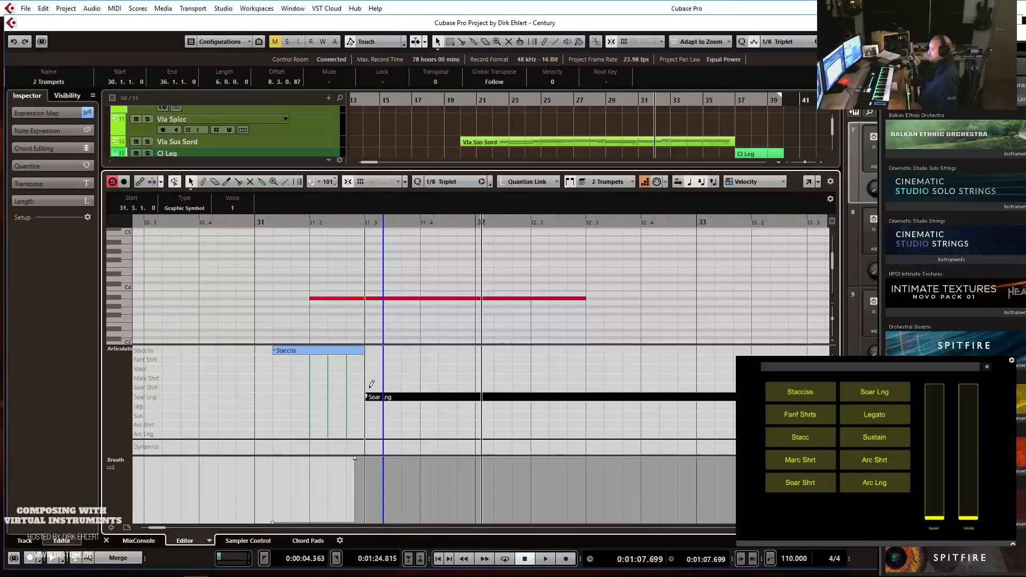
click(372, 386)
key(space)
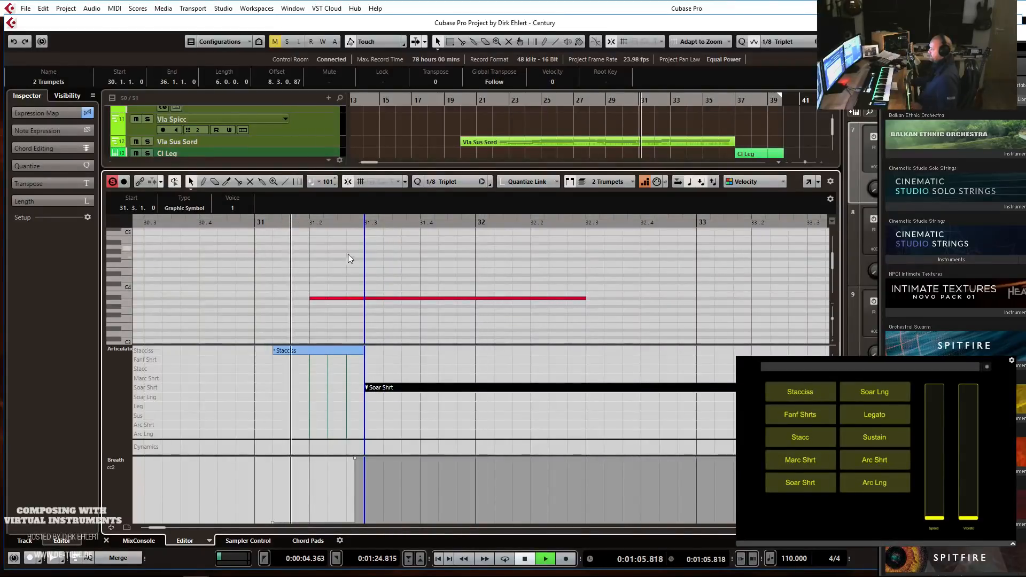
key(space)
key(space)
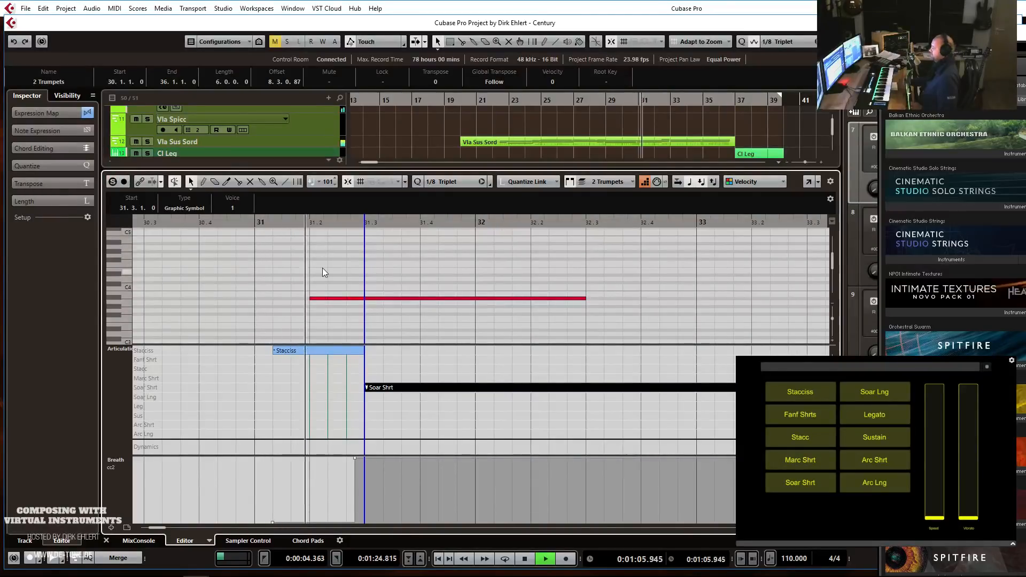
key(space)
Lower the Breath level under the sustained note to about a quarter and play back the soloed phrase.
click(384, 503)
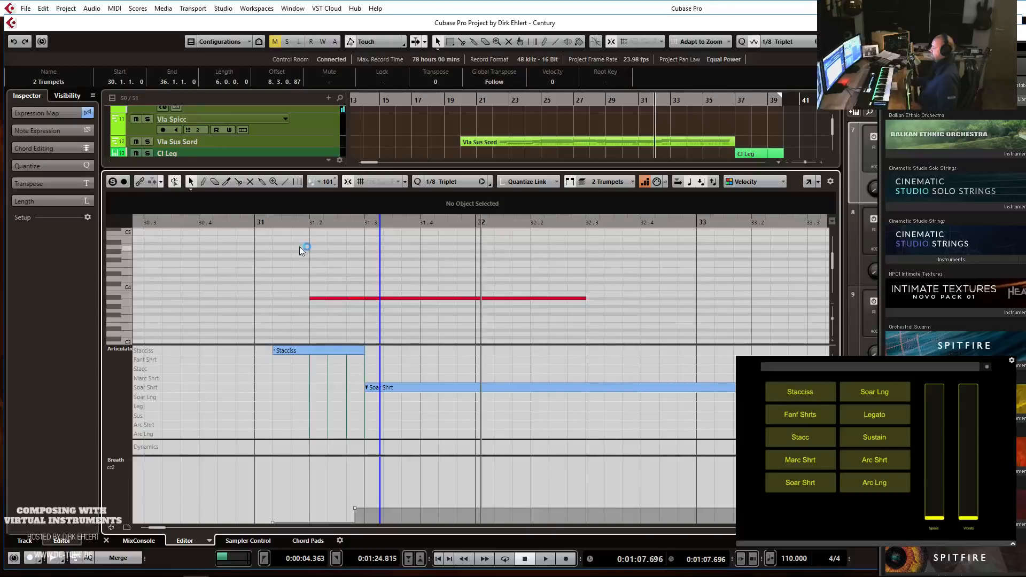
key(space)
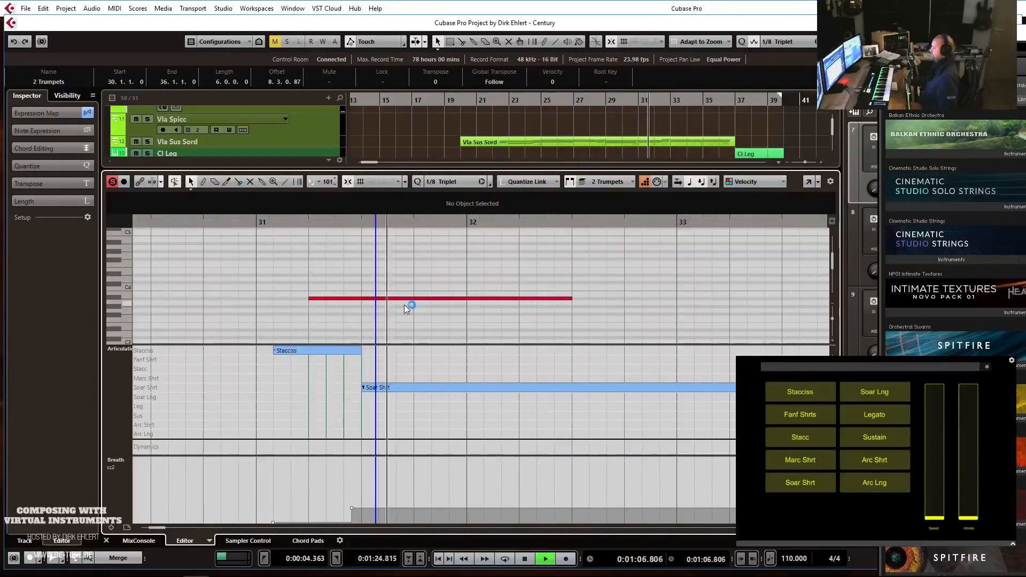
key(space)
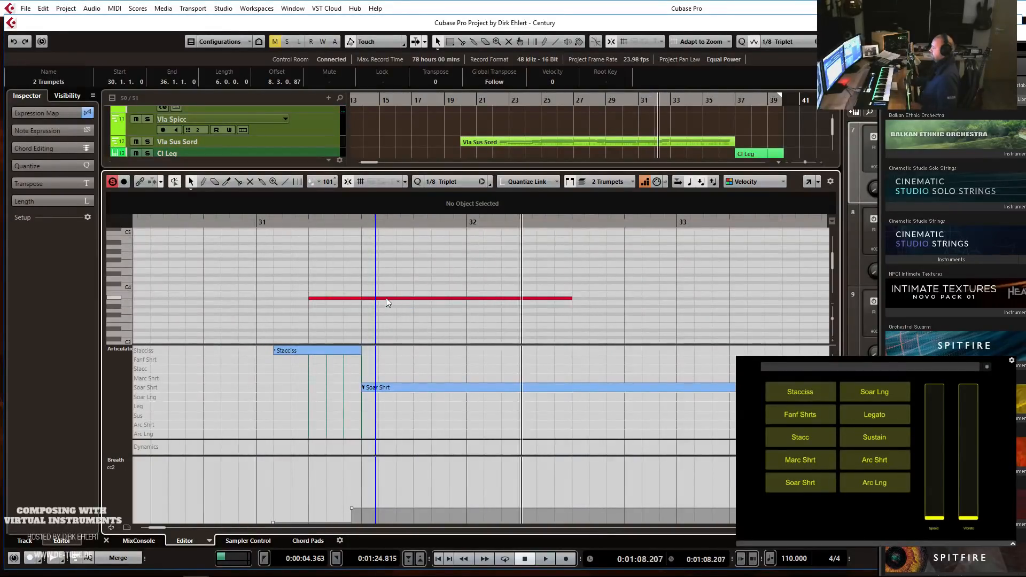
Return to the full arrangement, deactivate the S1 Imager insert on the 2 Trumpets track and open its Kontakt instrument.
click(386, 298)
drag(386, 299, 395, 230)
key(ctrl+alt+e)
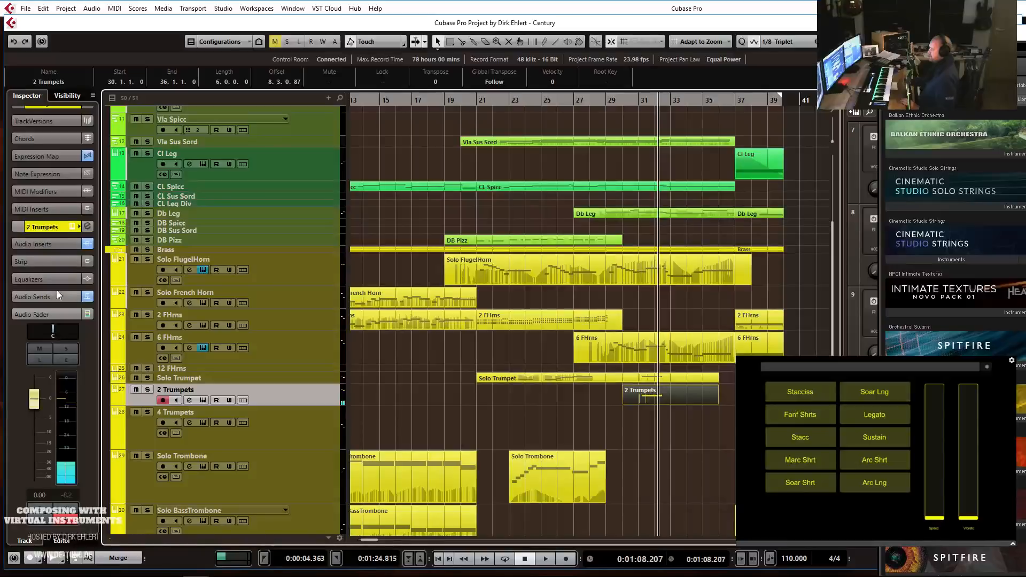
click(60, 247)
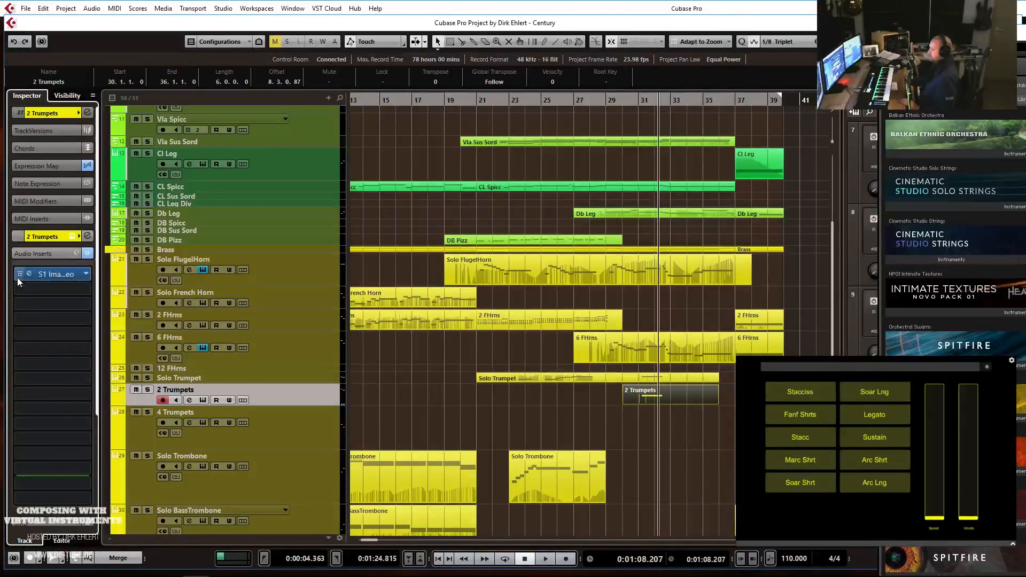
click(19, 275)
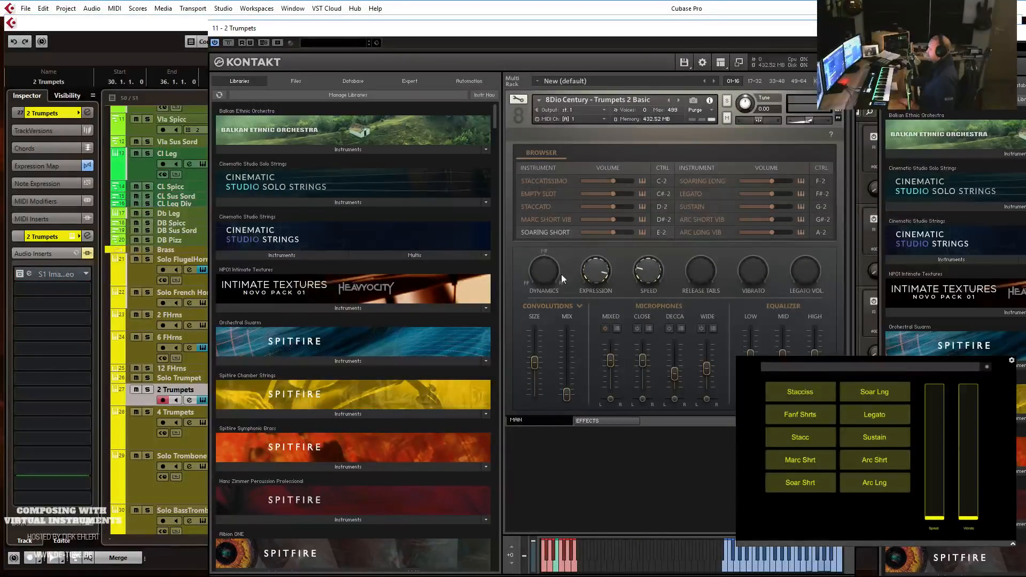
Audition single notes in the 8Dio Century Trumpets 2 instrument with the Soaring Short and Marc Short Vib articulations.
mouse_move(817, 569)
click(800, 569)
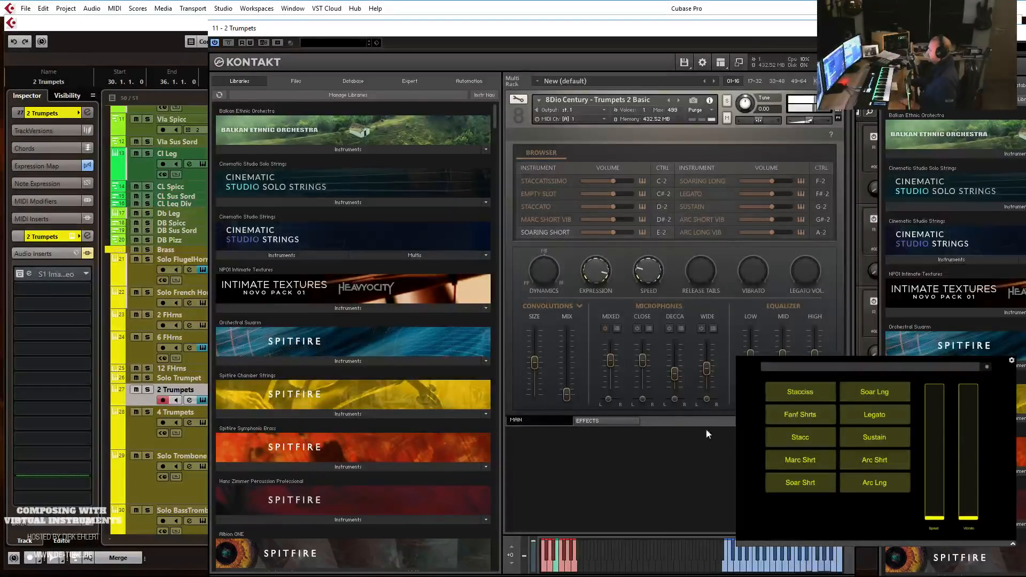
click(568, 219)
click(784, 566)
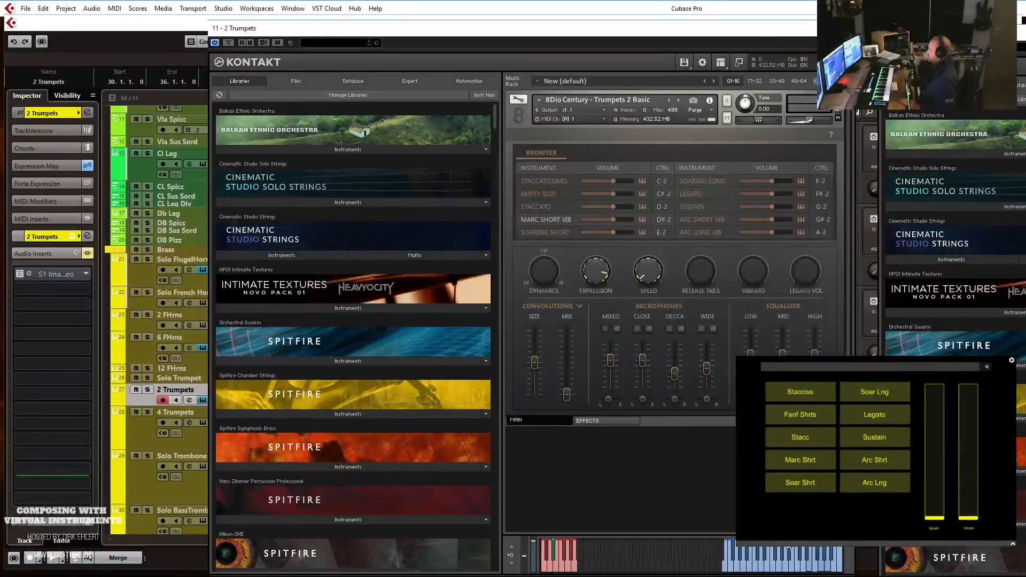
click(793, 562)
click(784, 562)
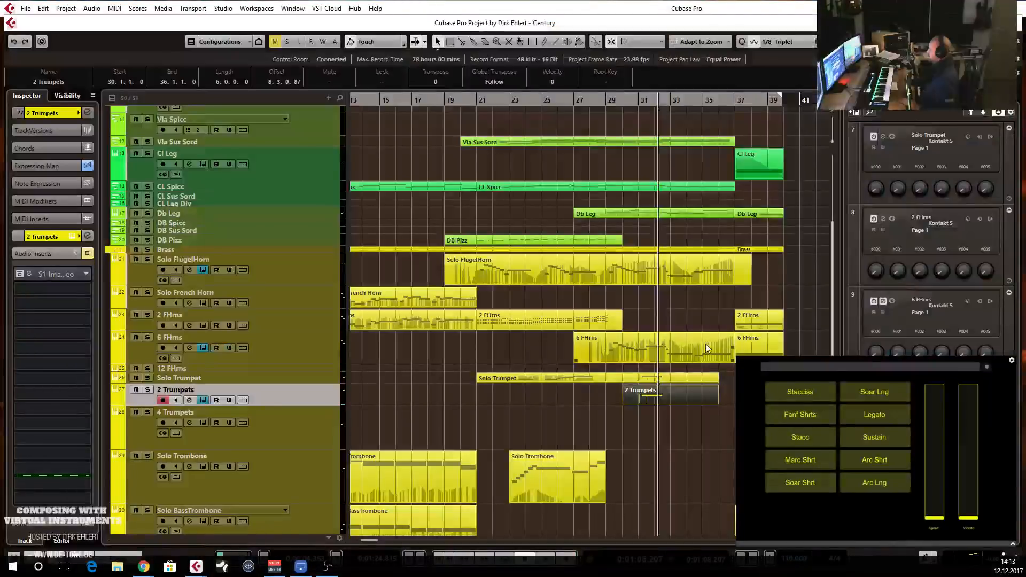
click(680, 407)
click(780, 553)
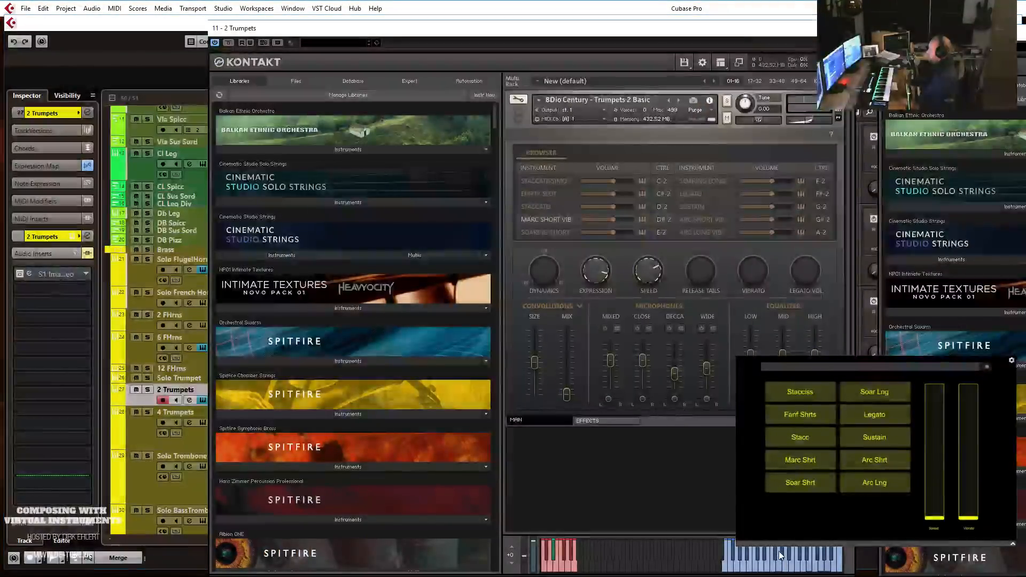
Finish auditioning the trumpet instrument, close its window and open the 2 Trumpets part at bars 30 to 36 for note editing.
click(806, 561)
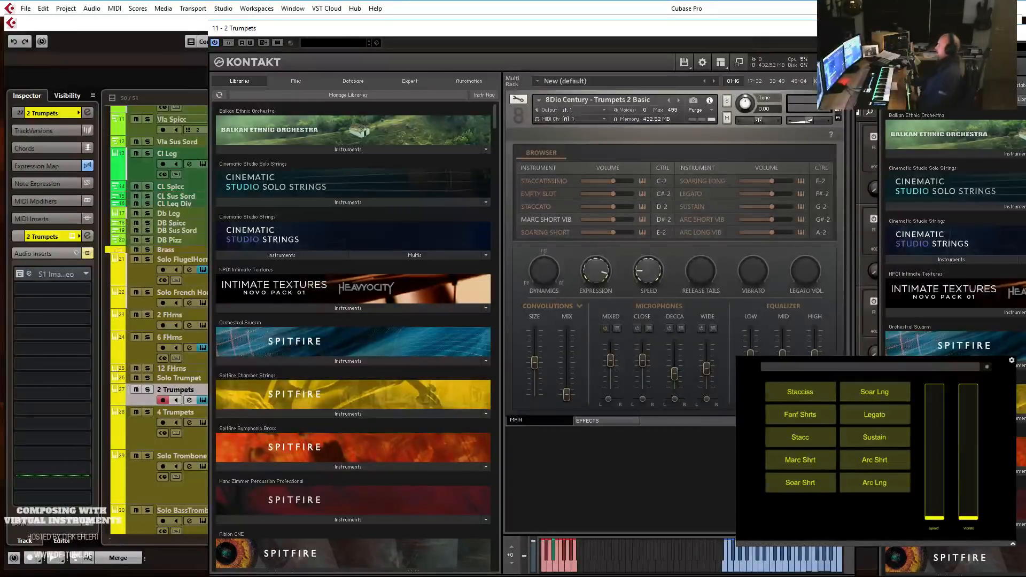
click(845, 28)
click(684, 394)
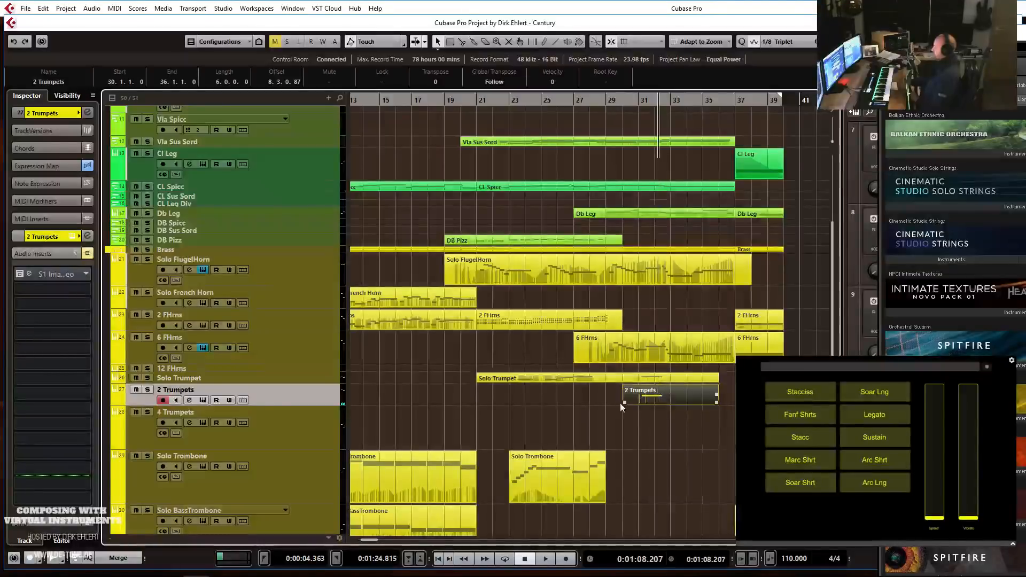
key(s)
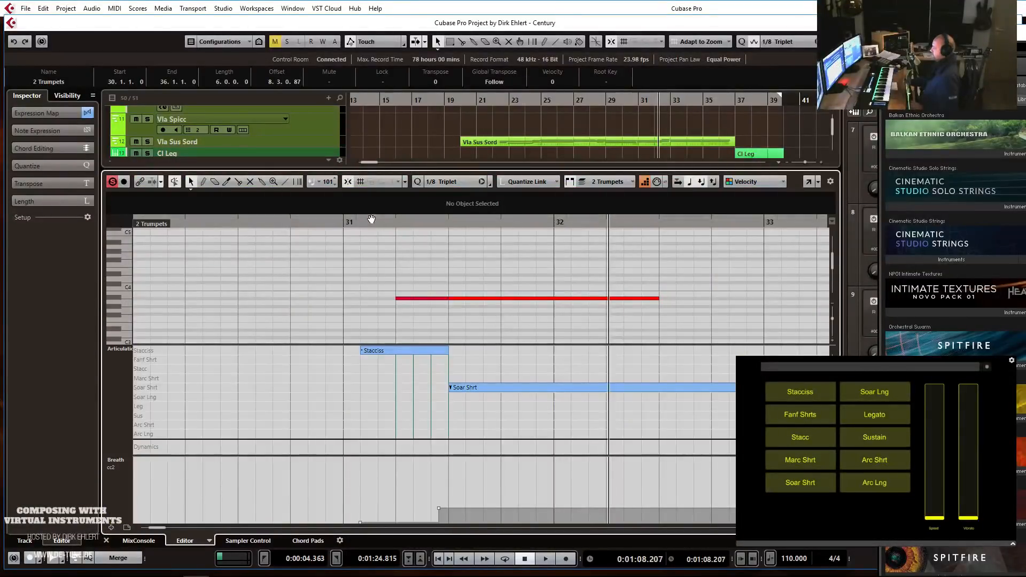
Play the phrase from bar 31, change the sustained note's articulation to Marc Shrt and play it back again.
click(373, 219)
click(376, 222)
key(space)
key(space)
click(371, 220)
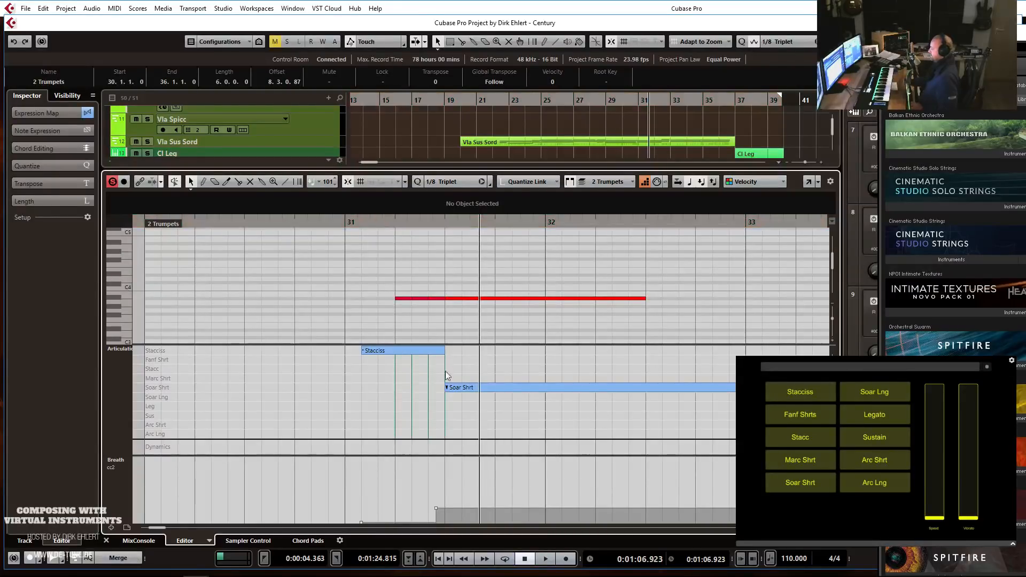
drag(449, 382, 449, 379)
key(space)
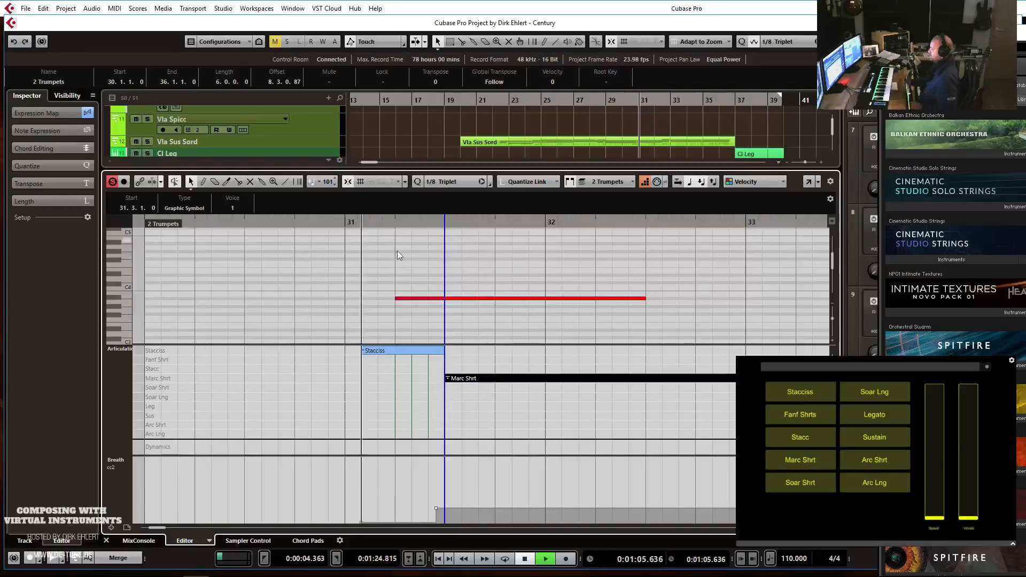
key(space)
Lower the Breath level under the sustained note to zero and play the phrase back.
drag(467, 508, 467, 524)
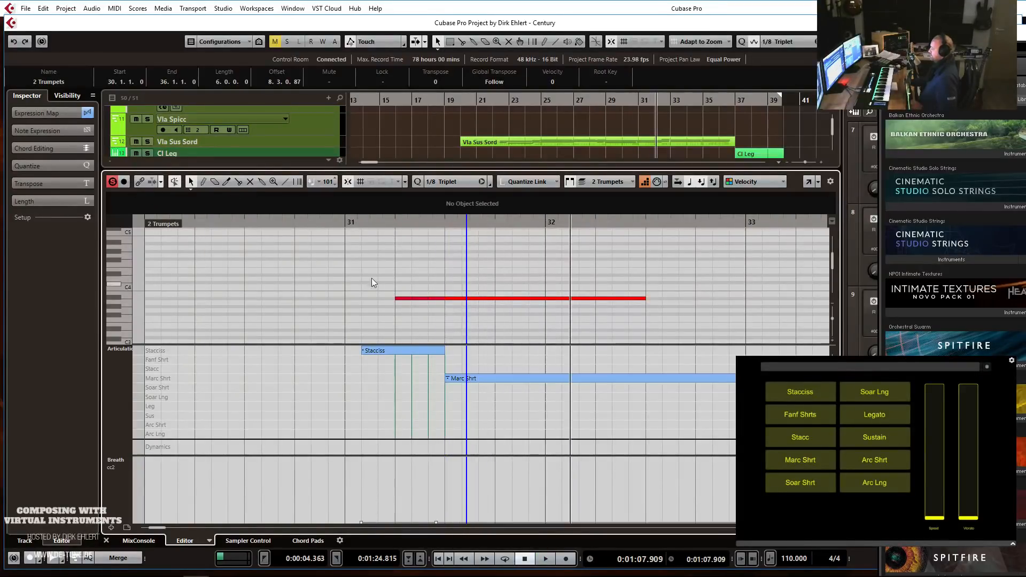
click(376, 228)
key(space)
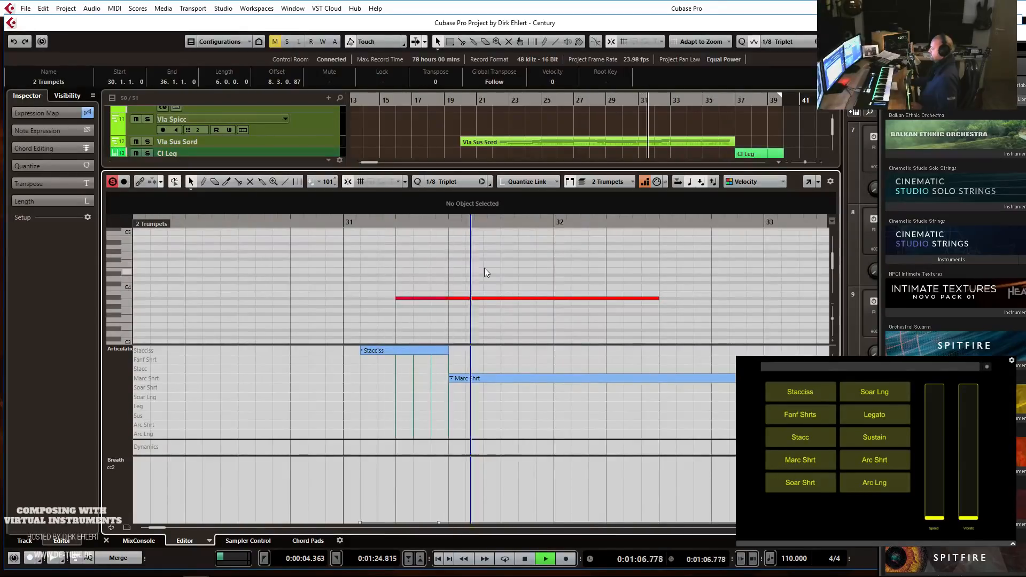
key(space)
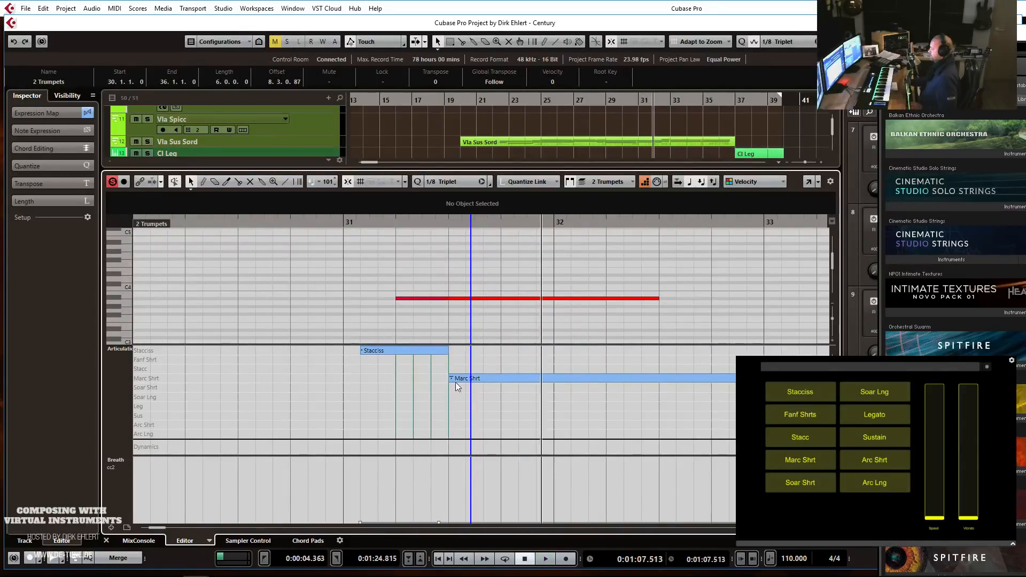
Set the sustained note's articulation to Sus from 31.3 and play the phrase back from bar 31.
click(453, 415)
click(366, 221)
key(space)
key(space)
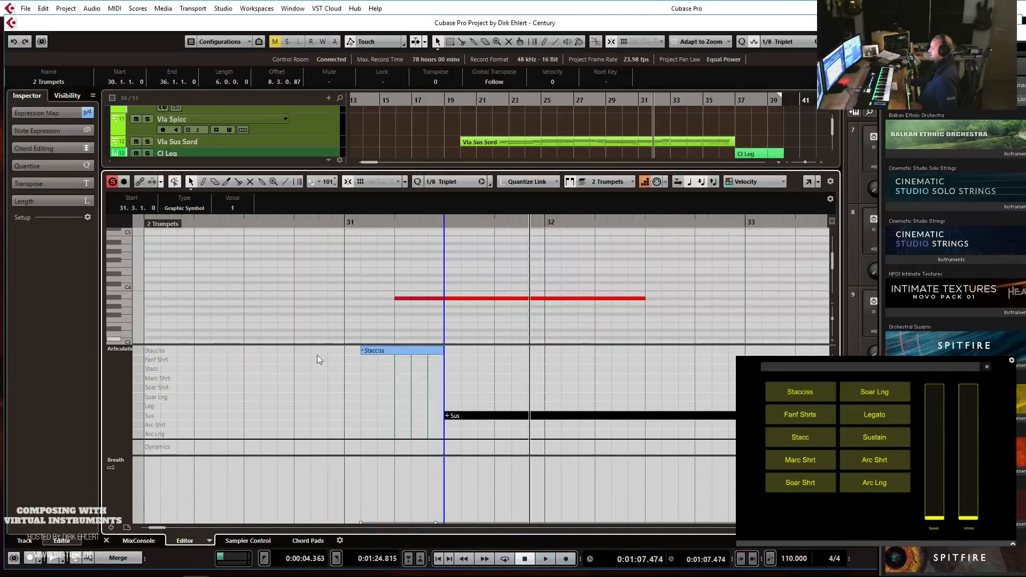
Show CC 1 (Modulation) and draw a straight fade from full, shortly after 31.3, to zero at about 32.3, then play it back.
click(120, 461)
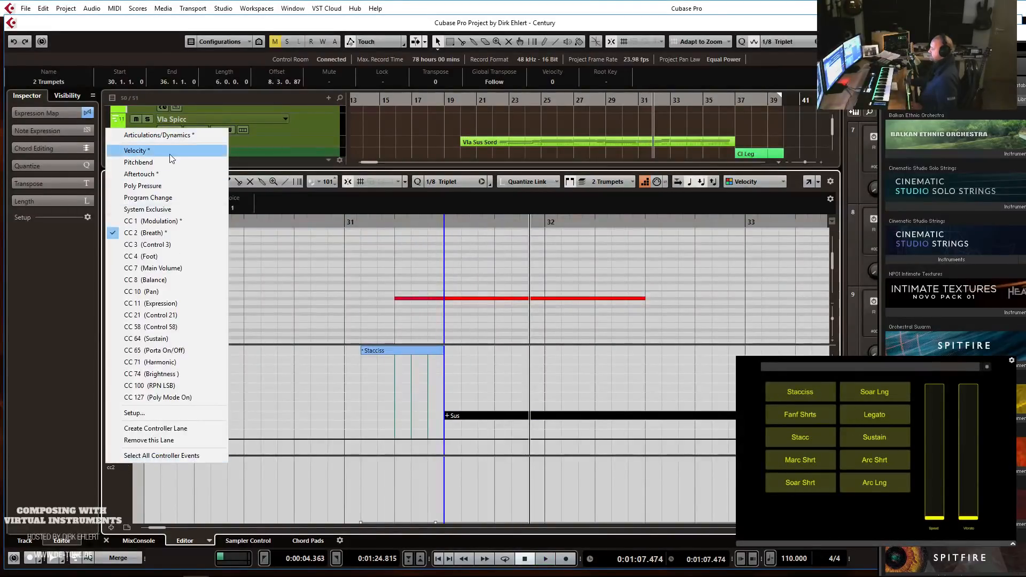
click(180, 222)
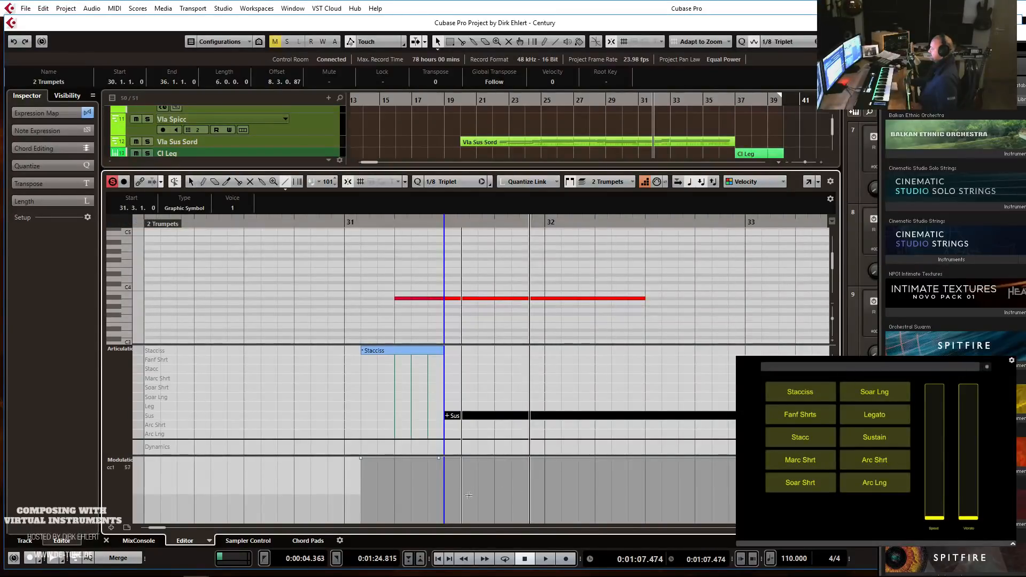
drag(477, 460, 644, 522)
click(329, 223)
key(space)
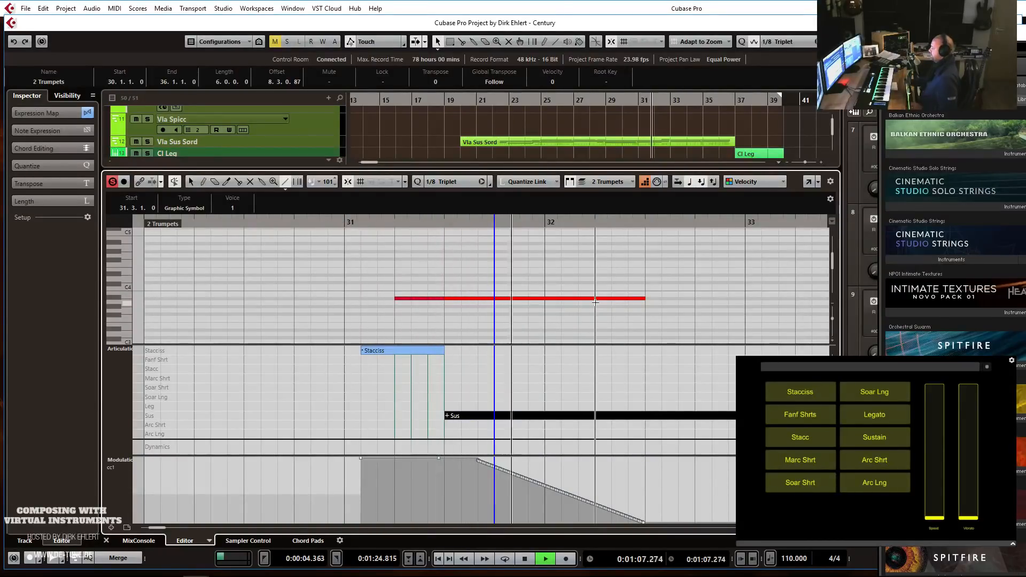
key(space)
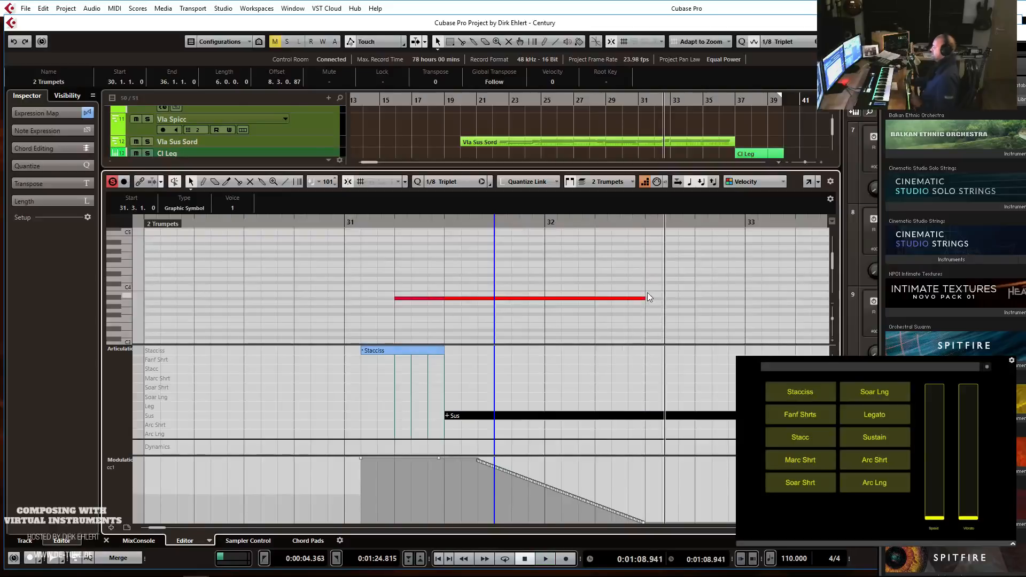
Leave the note editor, solo the Brass folder and play the section from about bar 26 to bar 34.
key(Return)
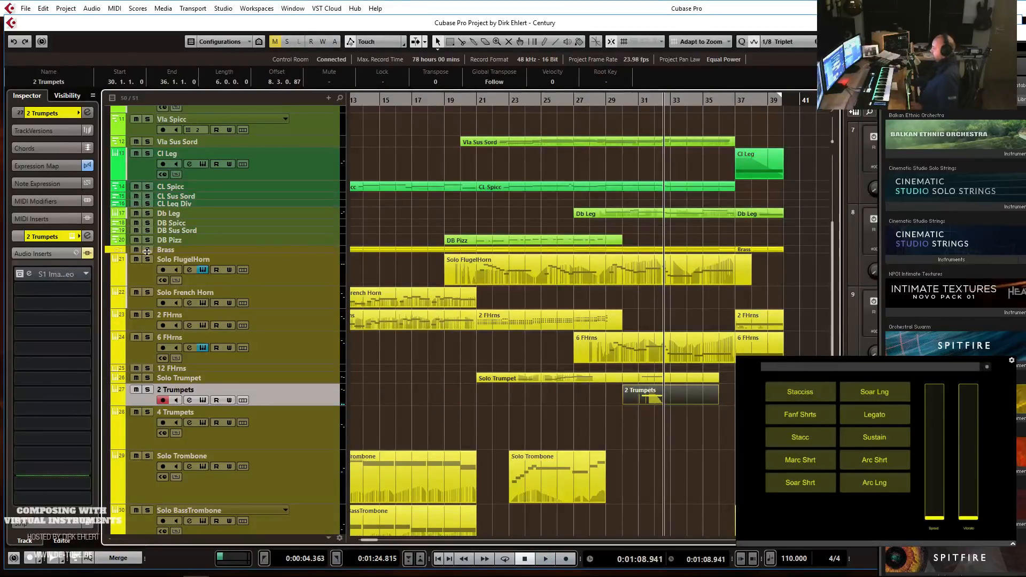
click(147, 250)
click(565, 105)
key(space)
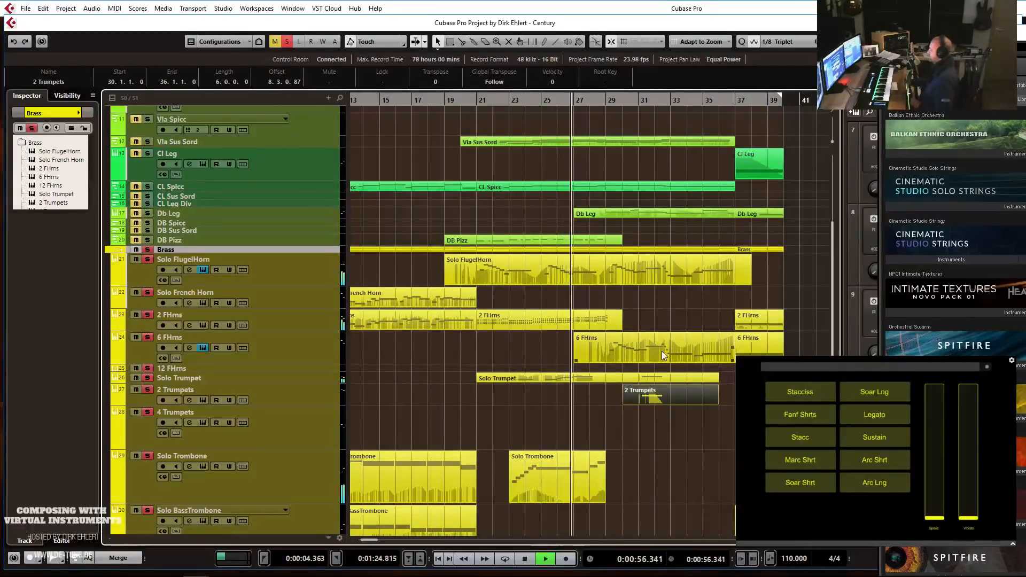
click(665, 390)
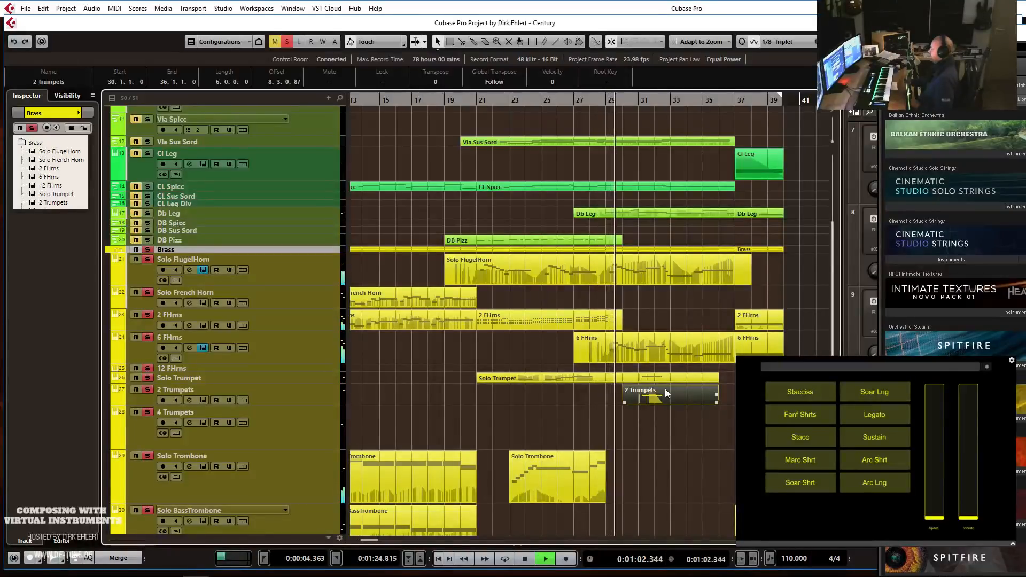
scroll(681, 373, down, 5)
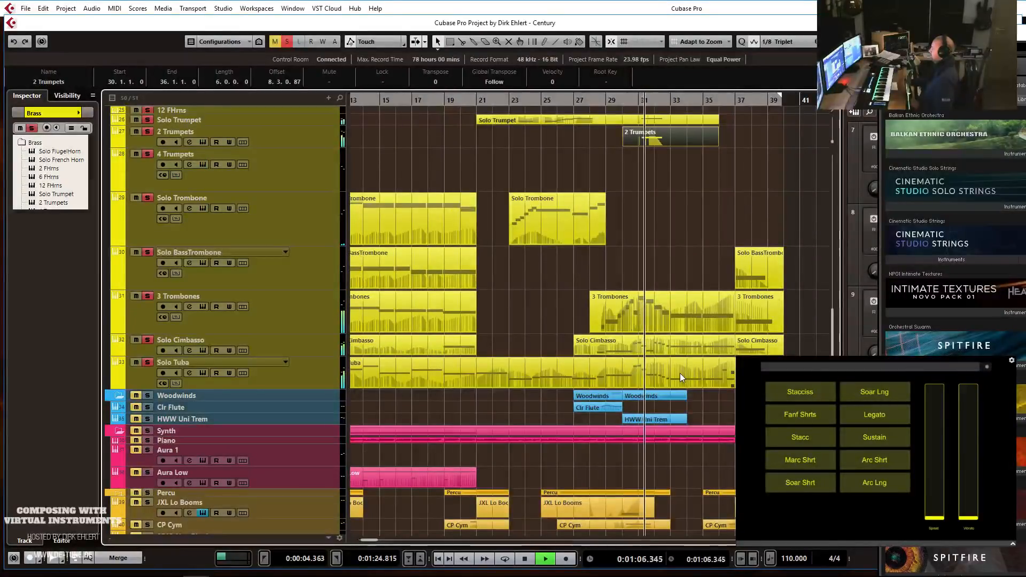
key(h)
key(h)
key(h)
key(h)
key(h)
key(h)
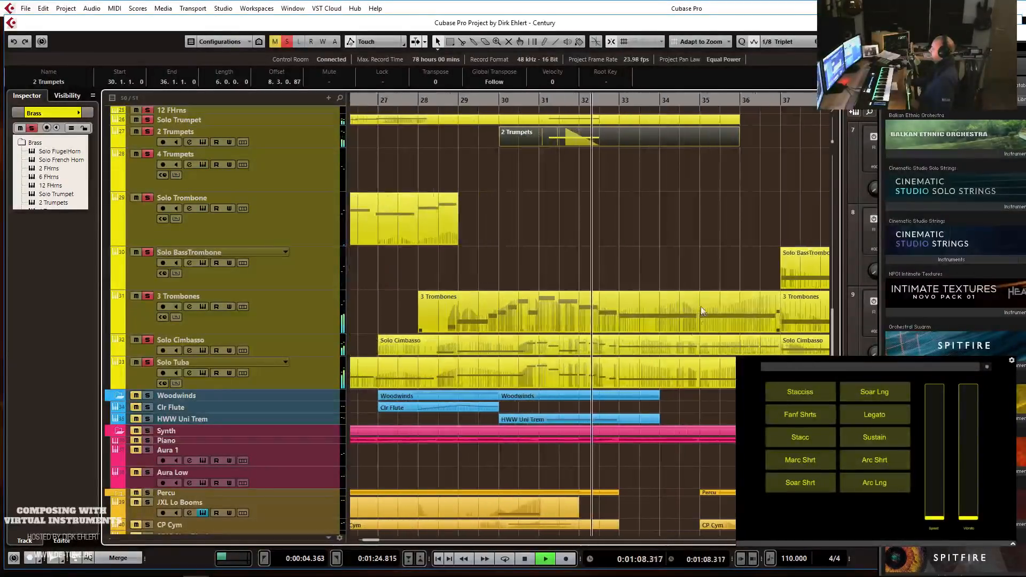
key(g)
key(g)
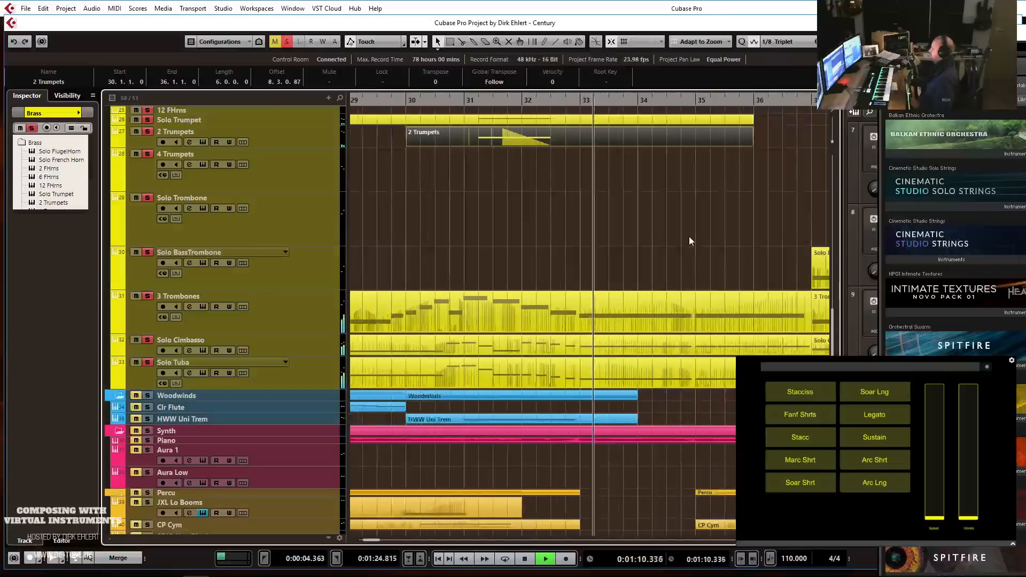
scroll(691, 234, up, 4)
key(space)
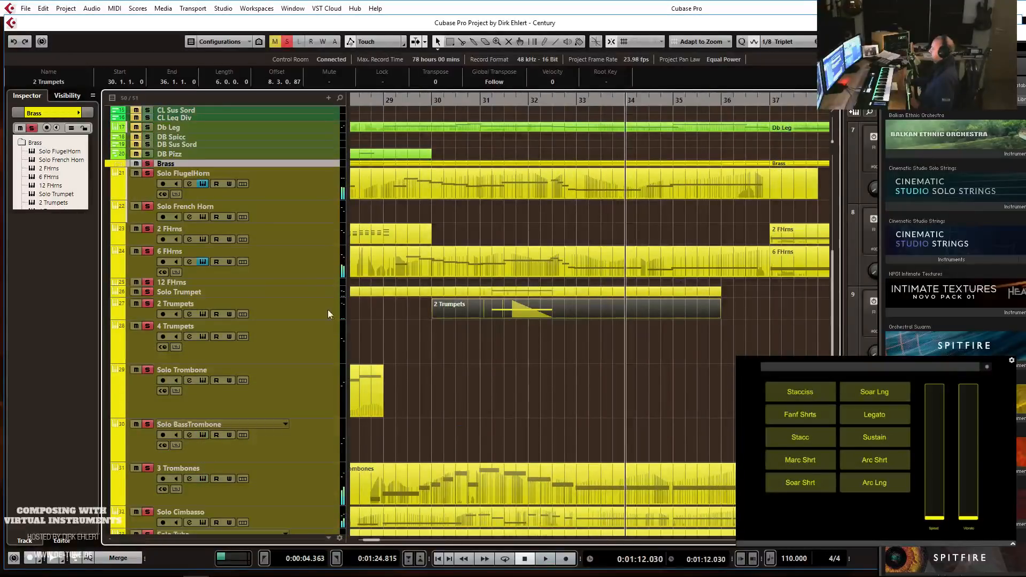
Audition the 2 Trumpets and 4 Trumpets, and record a sustained line on 4 Trumpets from bar 29 to just past bar 37.
click(292, 313)
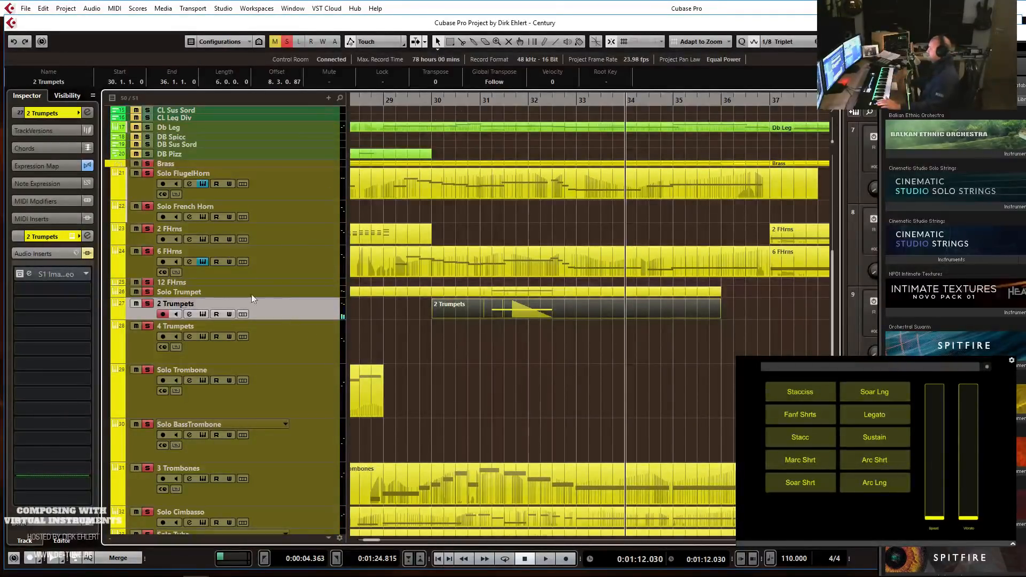
click(238, 331)
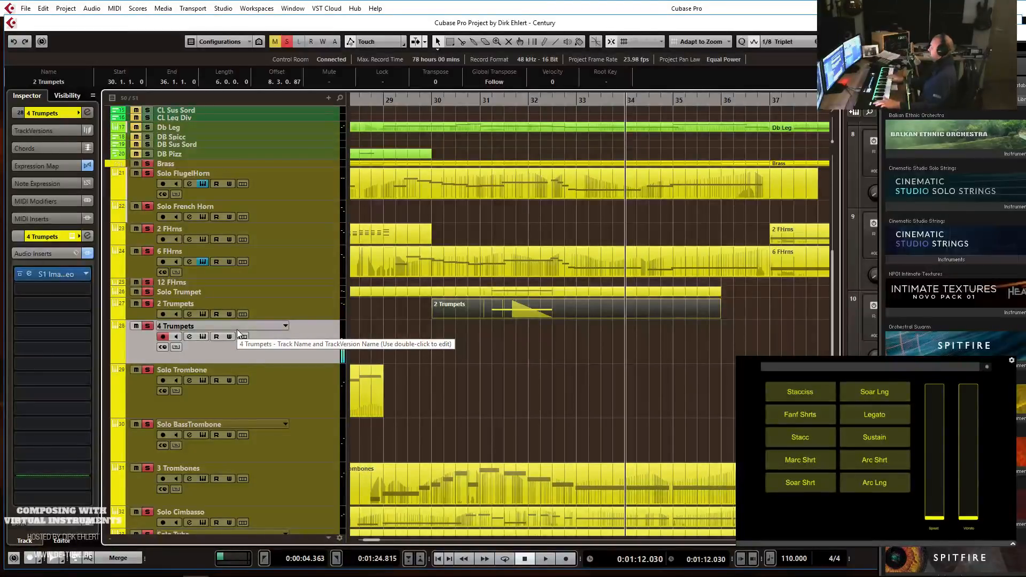
scroll(238, 334, up, 3)
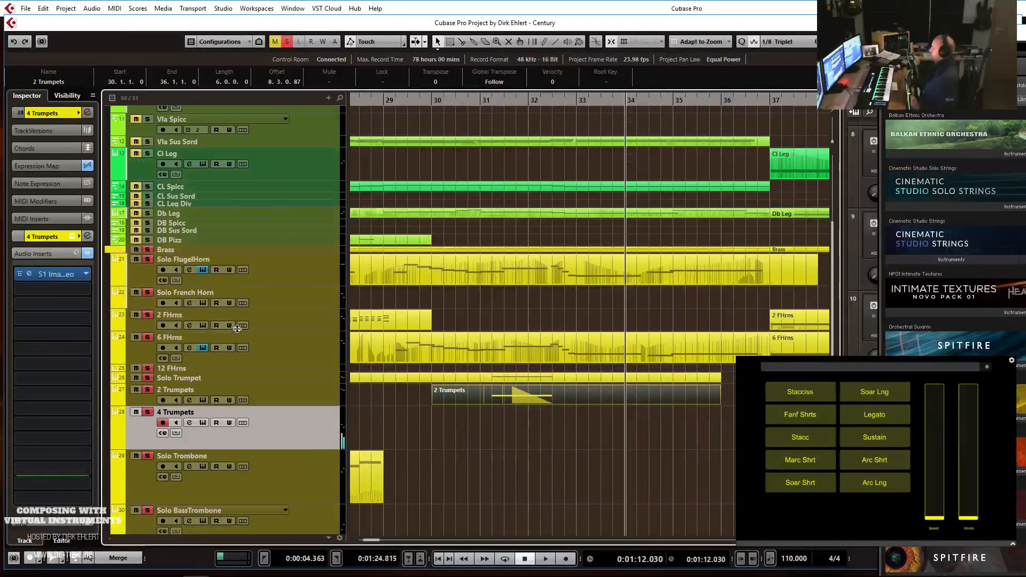
drag(376, 100, 385, 99)
key(KP_Multiply)
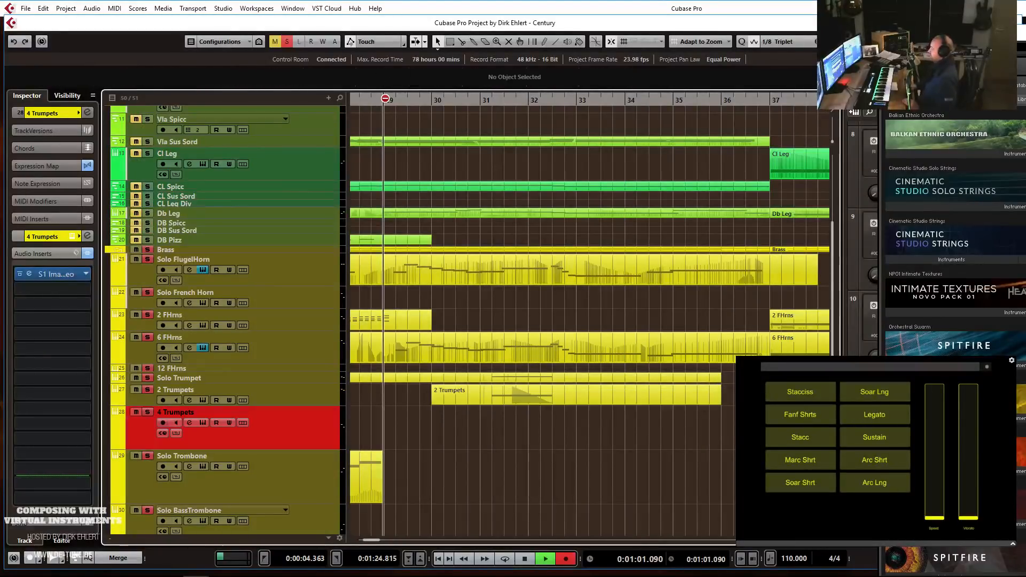
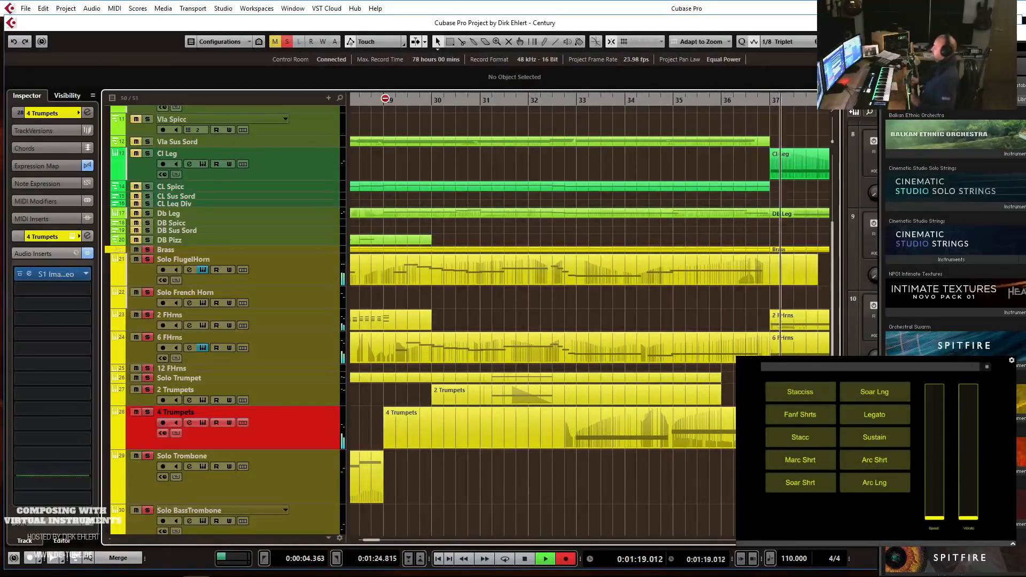
key(space)
Play back the soloed brass with the new 4 Trumpets recording from bar 29.
scroll(530, 290, left, 2)
key(g)
key(g)
key(g)
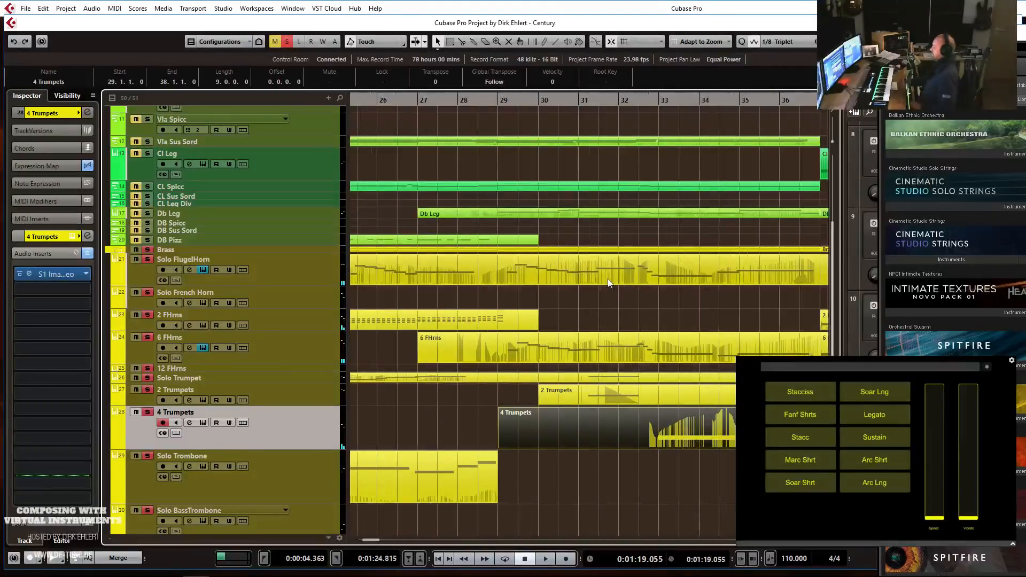
key(g)
click(472, 102)
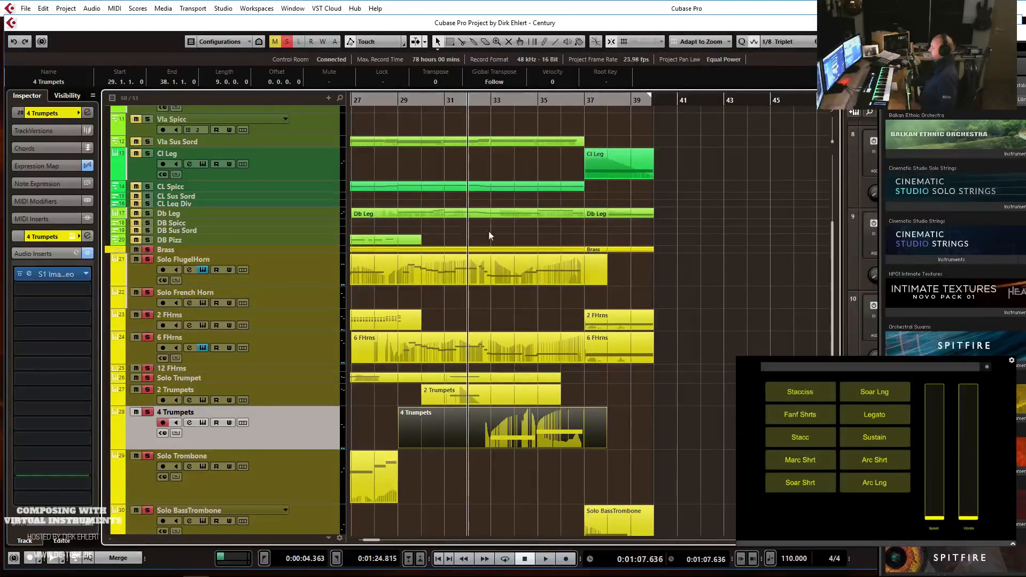
click(397, 101)
key(space)
Open the 4 Trumpets part for note editing and move the start of its Sus articulation to just before bar 33.
click(476, 411)
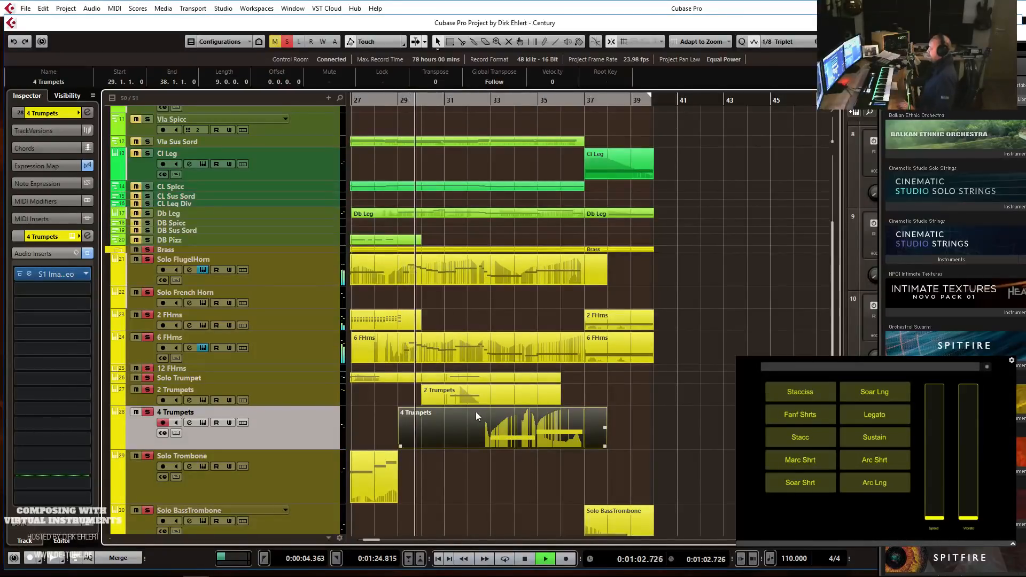
double_click(466, 417)
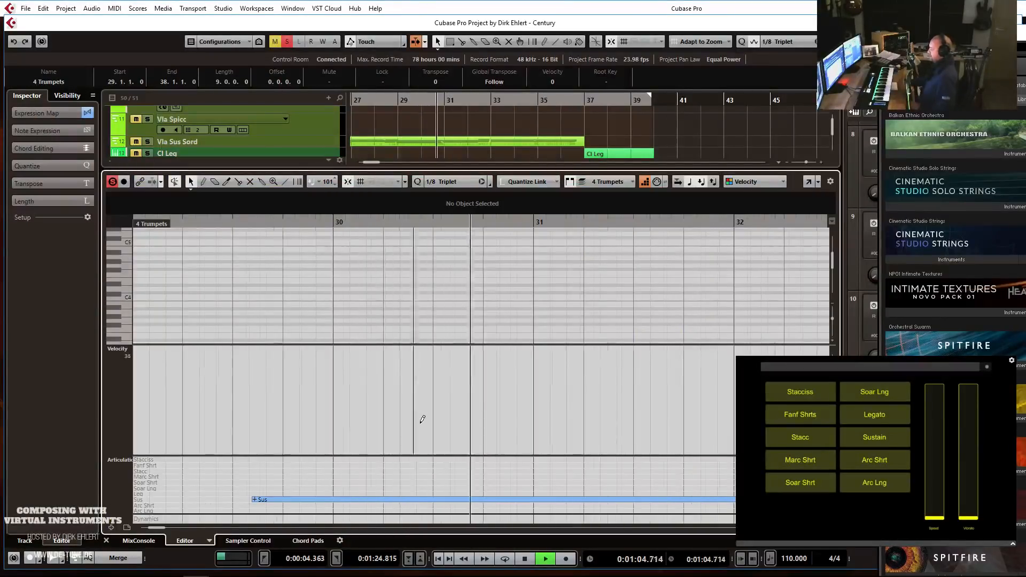
key(g)
key(g)
key(g)
key(g)
key(g)
key(space)
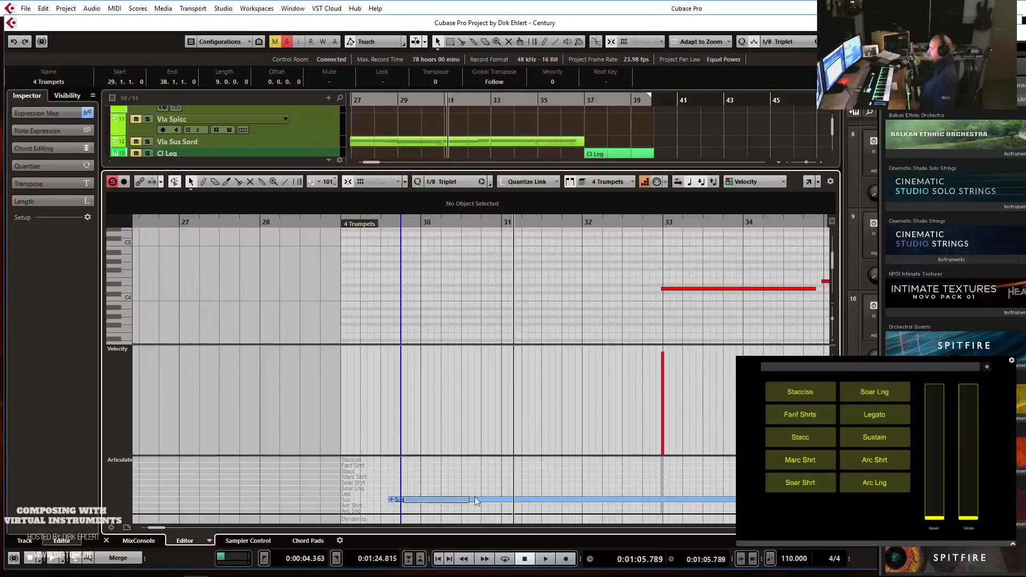
click(477, 499)
drag(396, 500, 650, 500)
key(Return)
Play the soloed brass briefly, unsolo all tracks and play the full arrangement from about bar 23.
key(space)
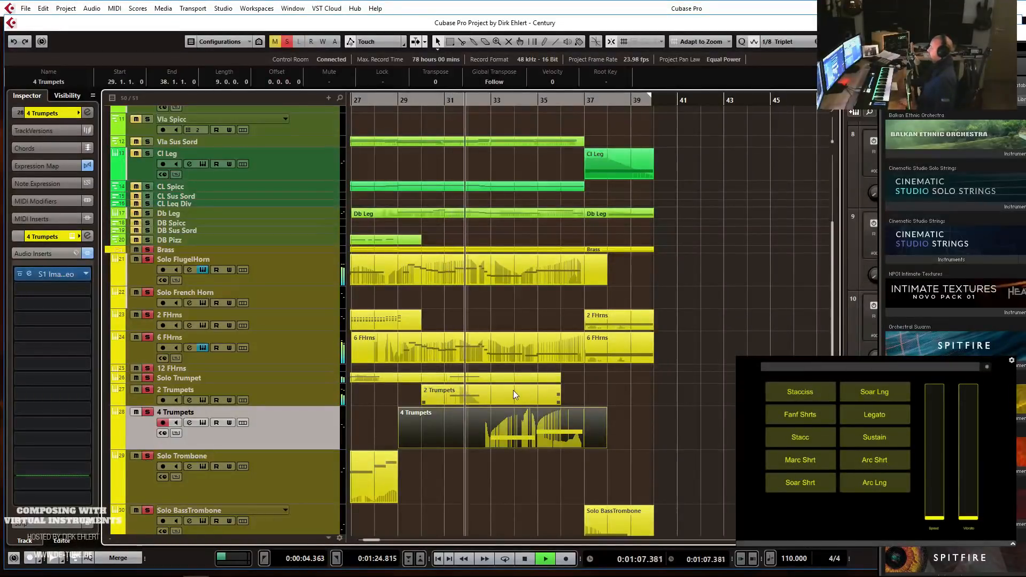
key(space)
click(287, 43)
key(g)
key(g)
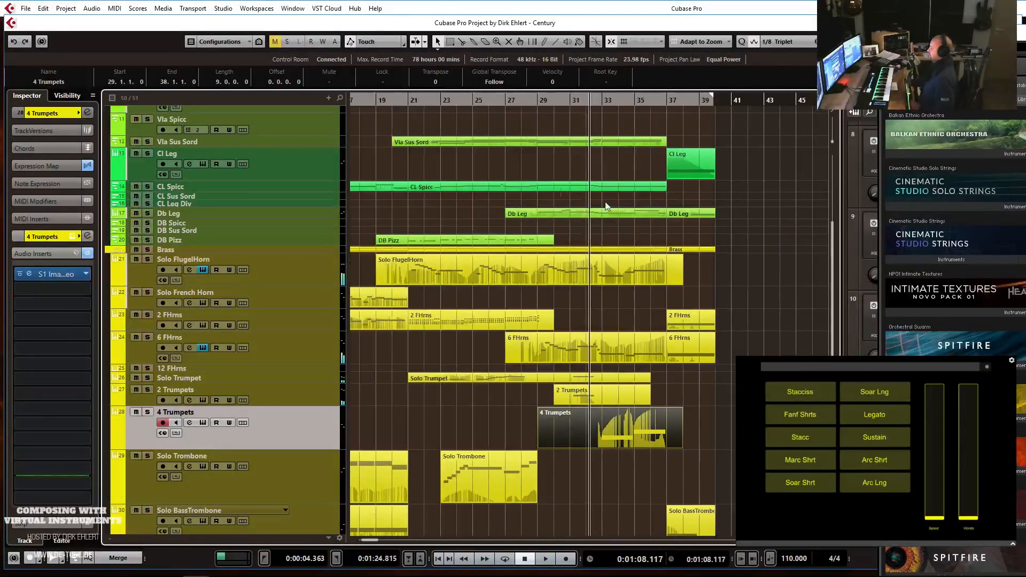
key(g)
click(483, 101)
key(space)
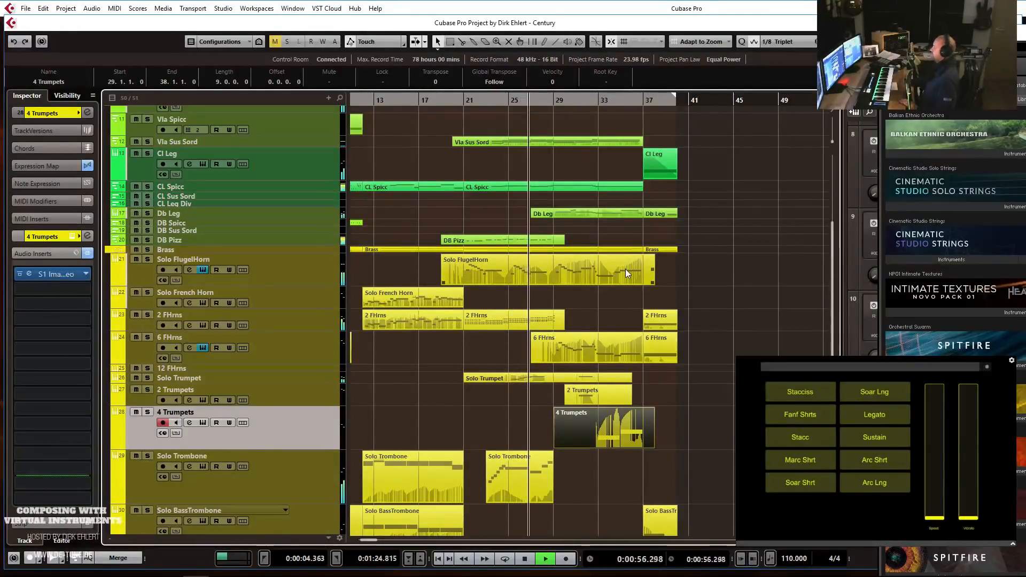
Trim the start of the 6 FHrns part to bar 28 and follow the remaining brass, woodwind and percussion tracks during playback.
click(536, 362)
drag(535, 363, 544, 362)
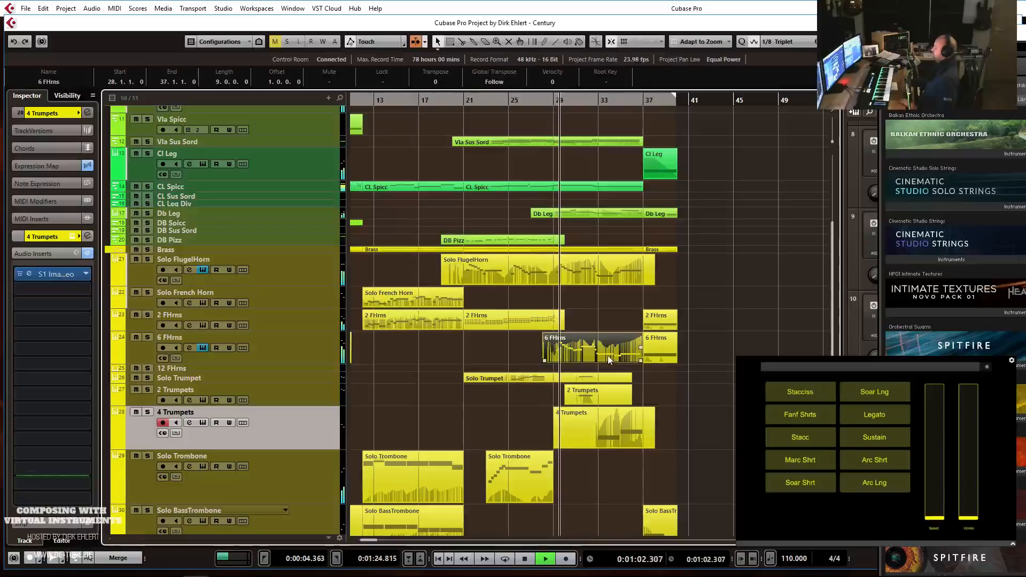
scroll(735, 282, down, 3)
scroll(735, 287, down, 8)
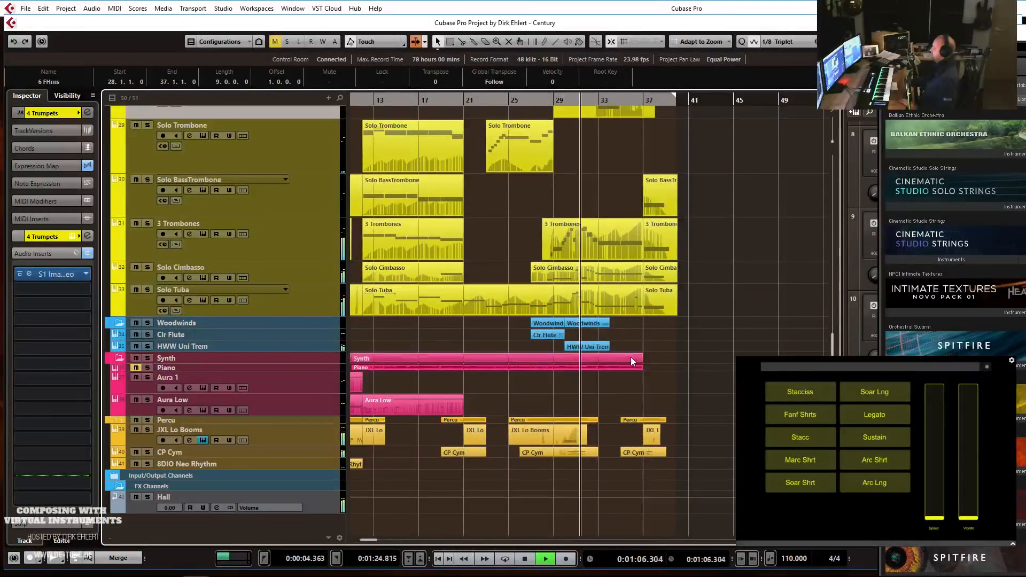
Follow the strings, brass, woodwind, synth and percussion tracks during playback to the end of the cue and stop.
scroll(684, 292, up, 9)
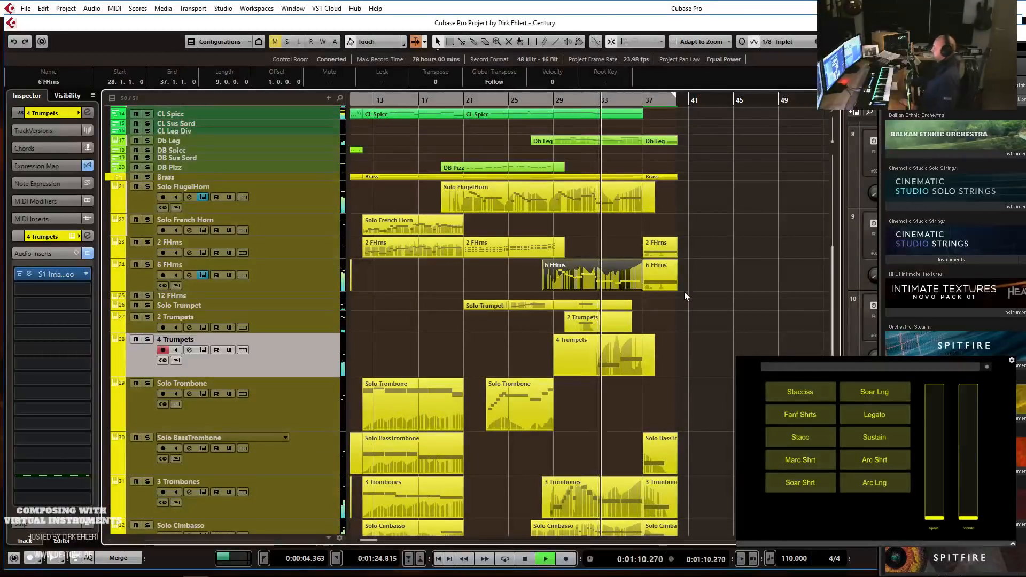
scroll(684, 291, down, 9)
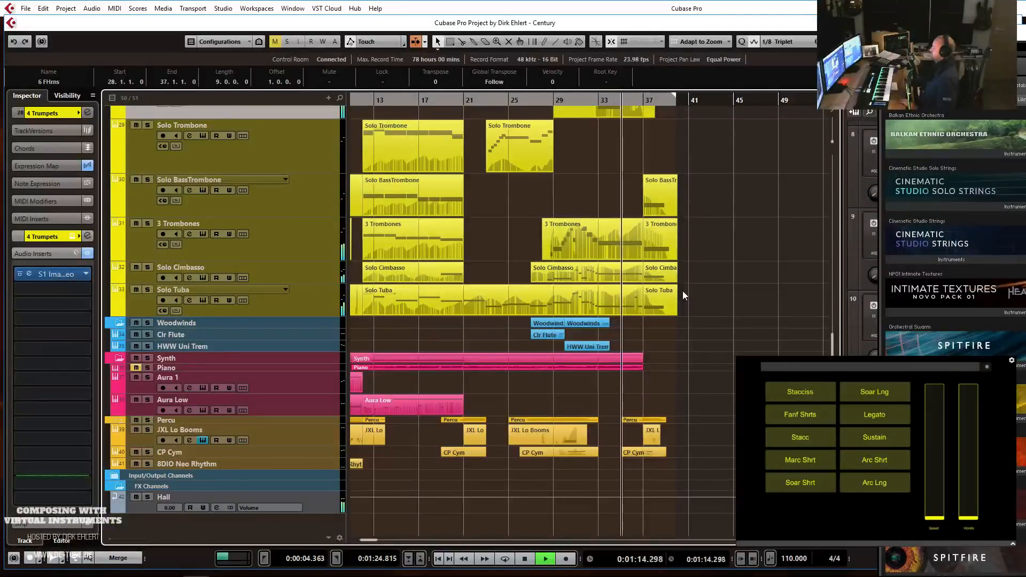
scroll(682, 290, up, 3)
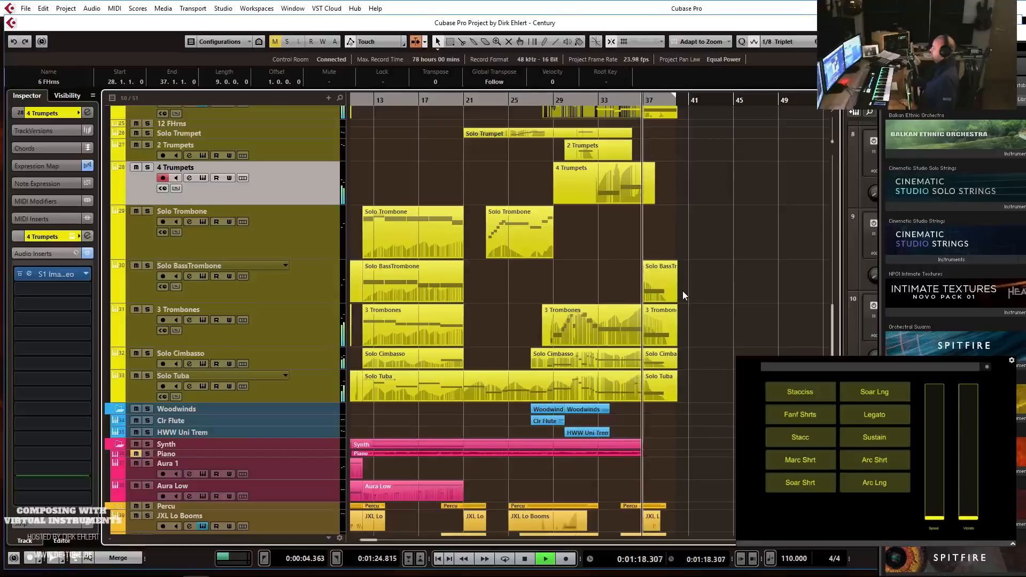
scroll(682, 291, down, 3)
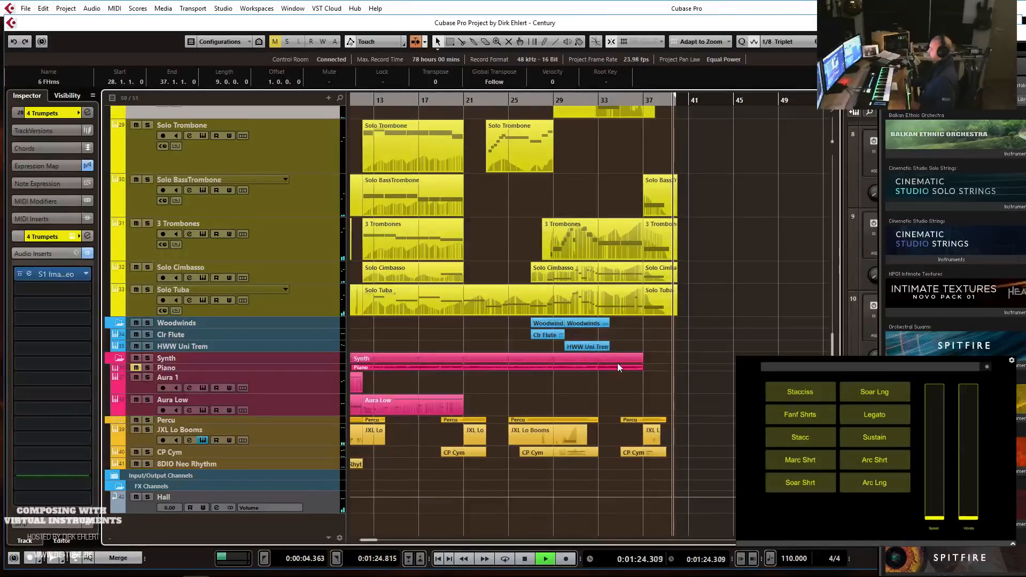
scroll(712, 312, up, 9)
key(space)
Open the Db Leg part in bars 37 to 39 and lower its CC 1 modulation fade, starting it at 121.
scroll(683, 200, up, 3)
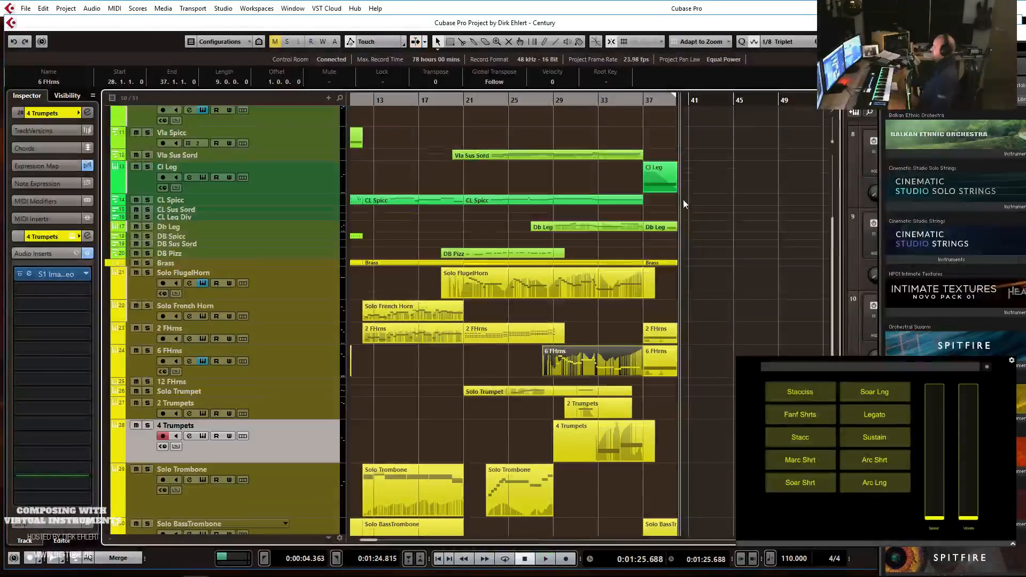
click(655, 229)
key(Return)
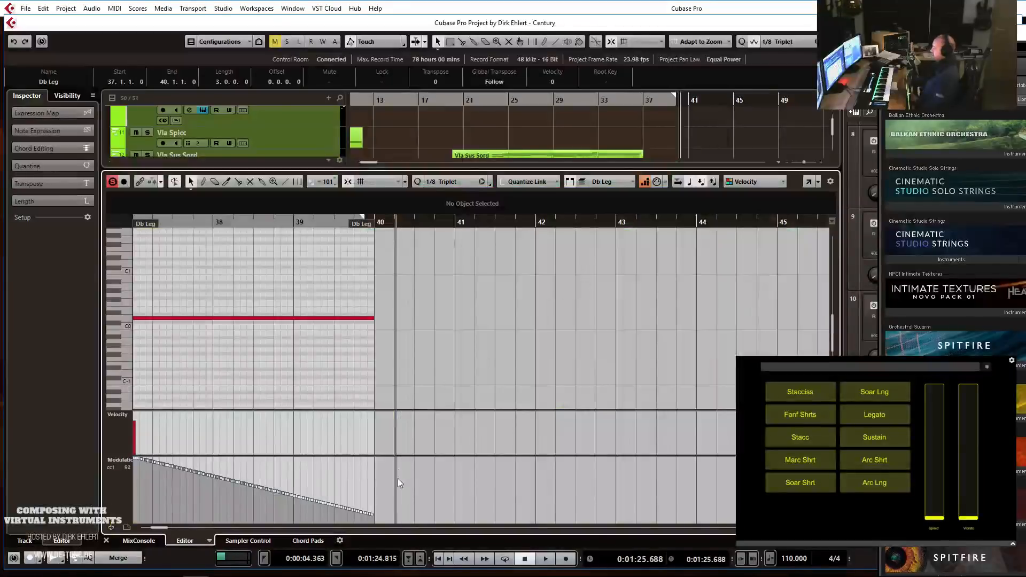
drag(391, 515, 556, 462)
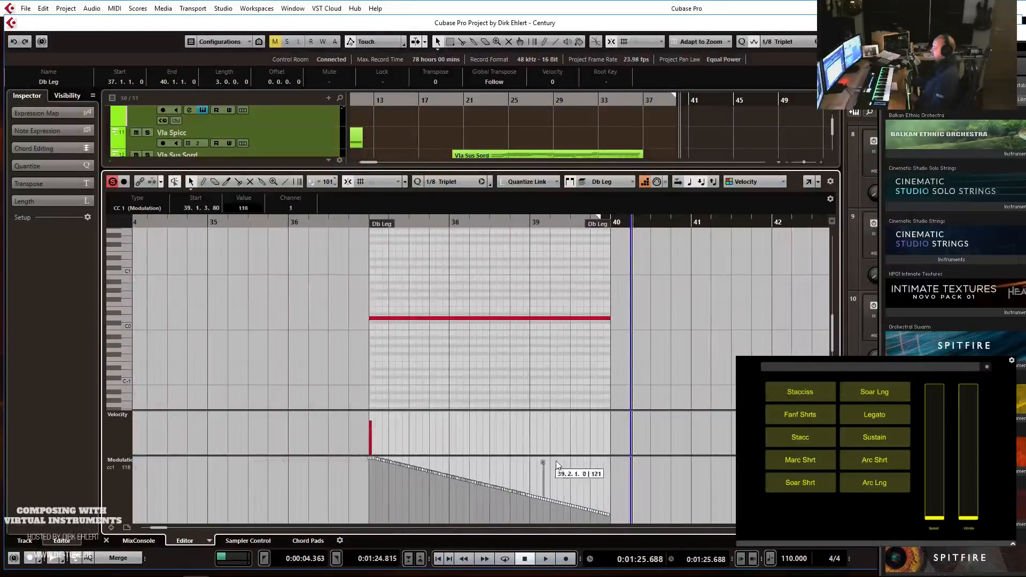
drag(640, 516, 618, 498)
drag(349, 458, 614, 517)
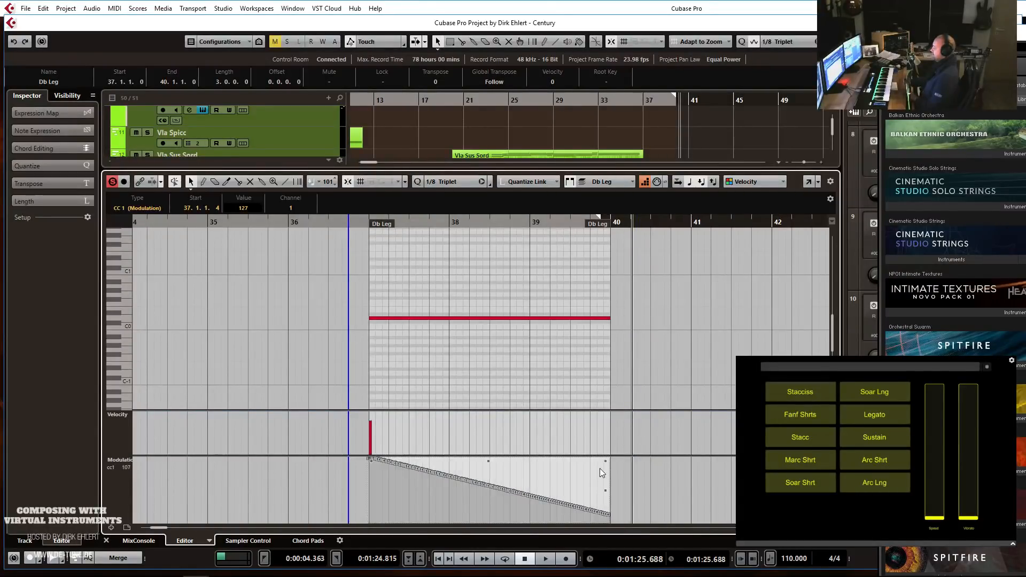
drag(604, 466, 604, 471)
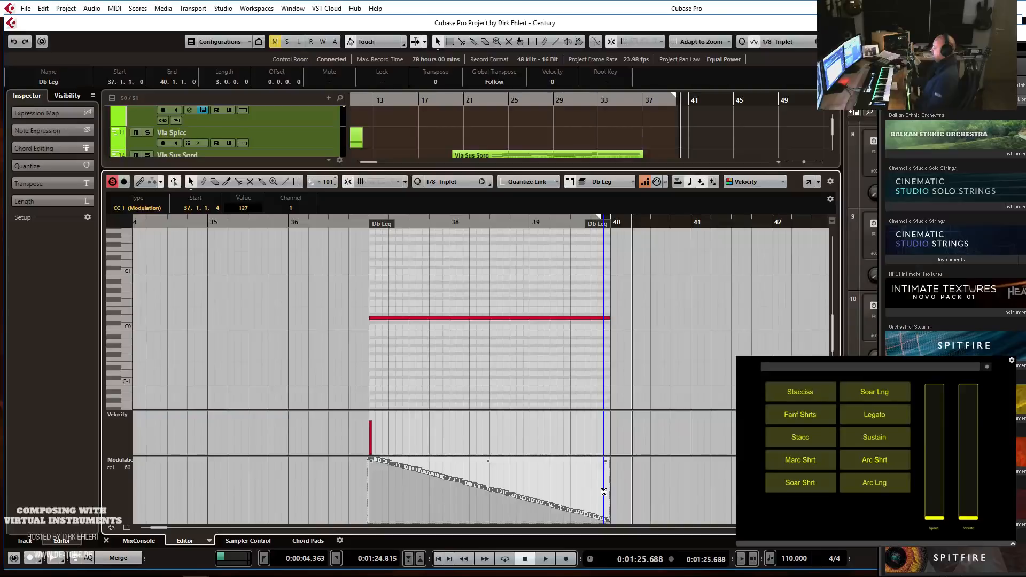
mouse_move(588, 491)
mouse_down()
mouse_move(586, 509)
mouse_move(586, 497)
mouse_up()
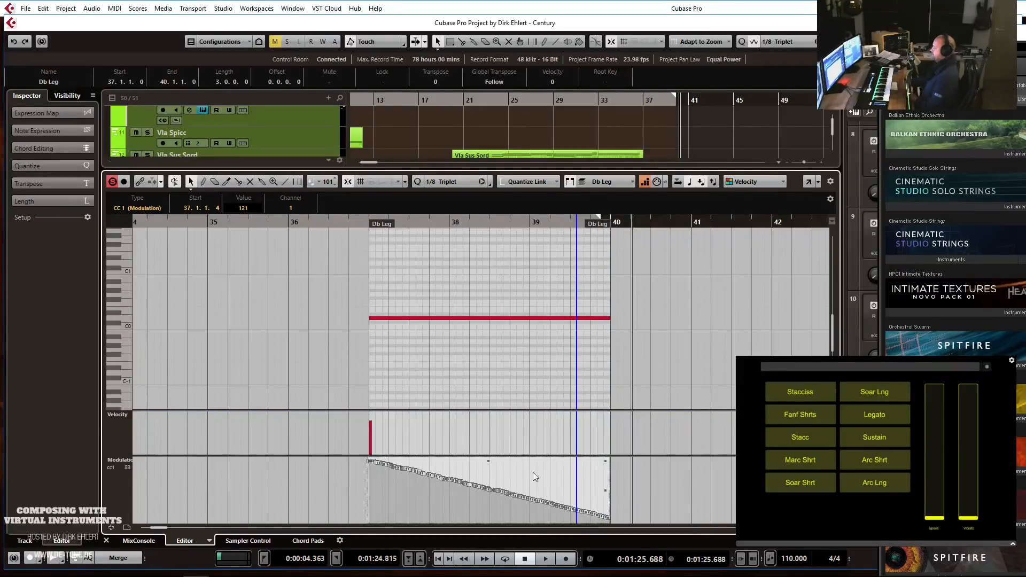
click(439, 398)
right_click(468, 370)
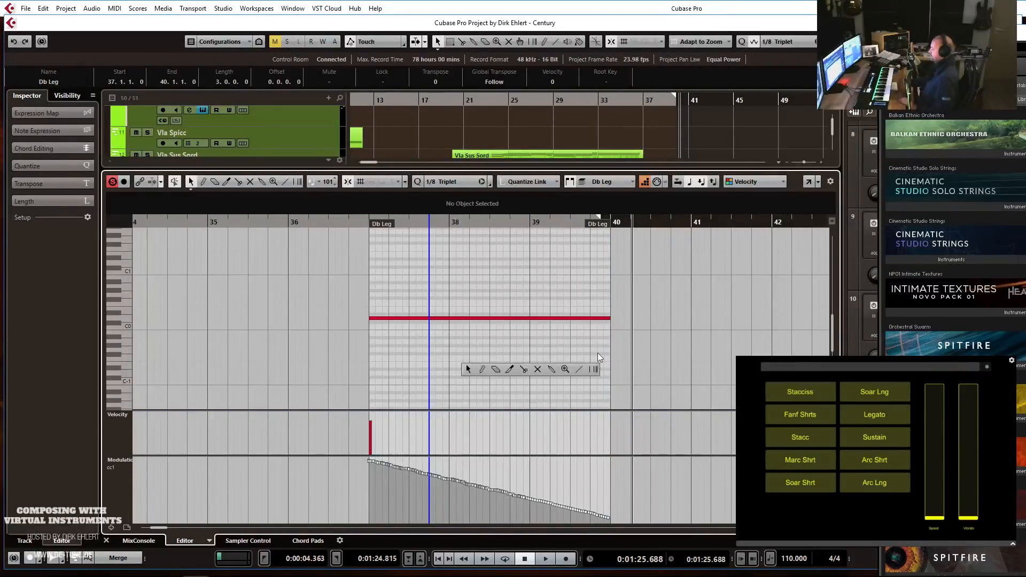
click(584, 370)
drag(611, 318, 569, 321)
key(Return)
Play the ending from about bar 35 with the timeline zoomed out to show the whole cue, and return to the start.
click(621, 100)
key(space)
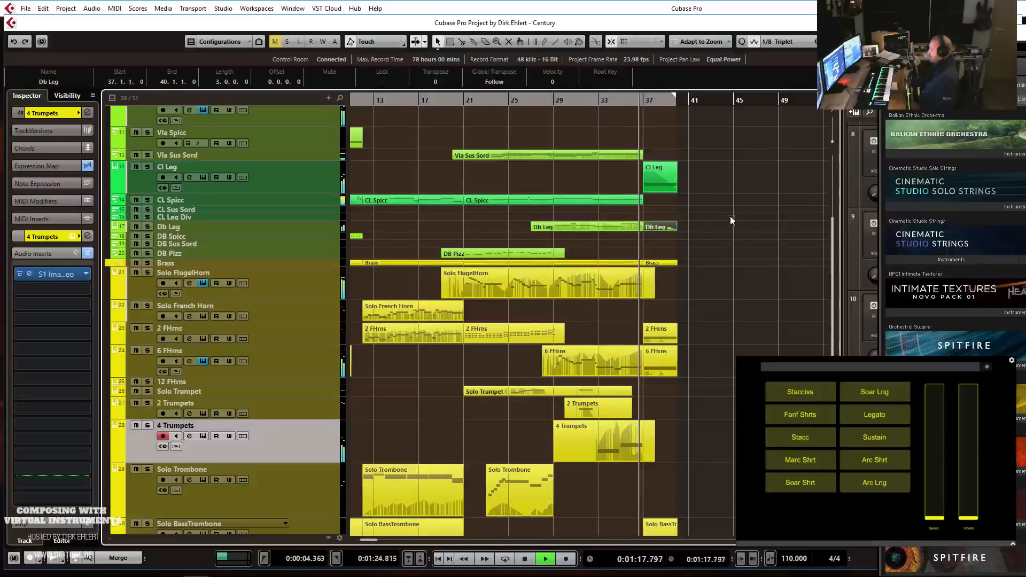
key(g)
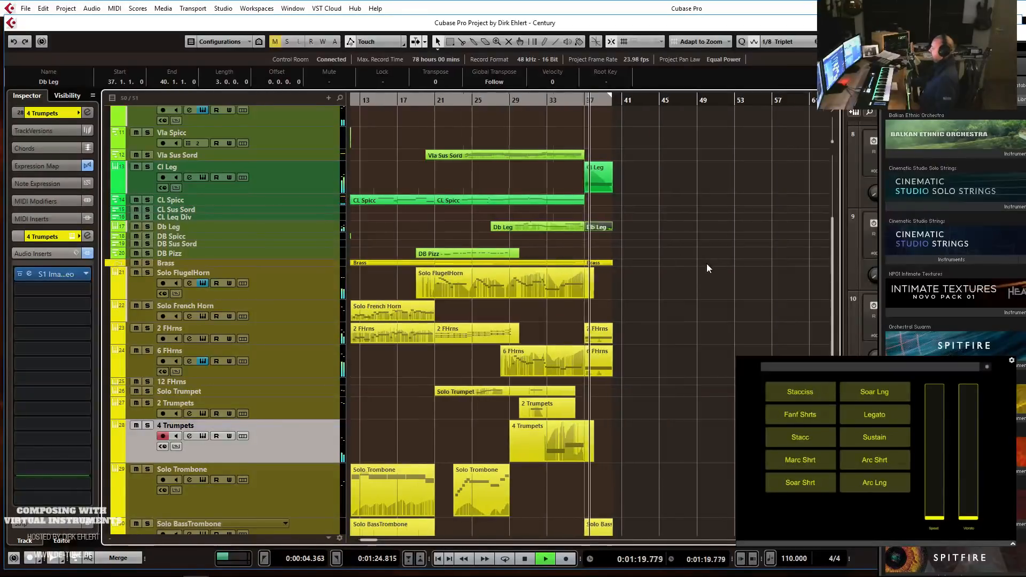
key(g)
key(g)
key(g)
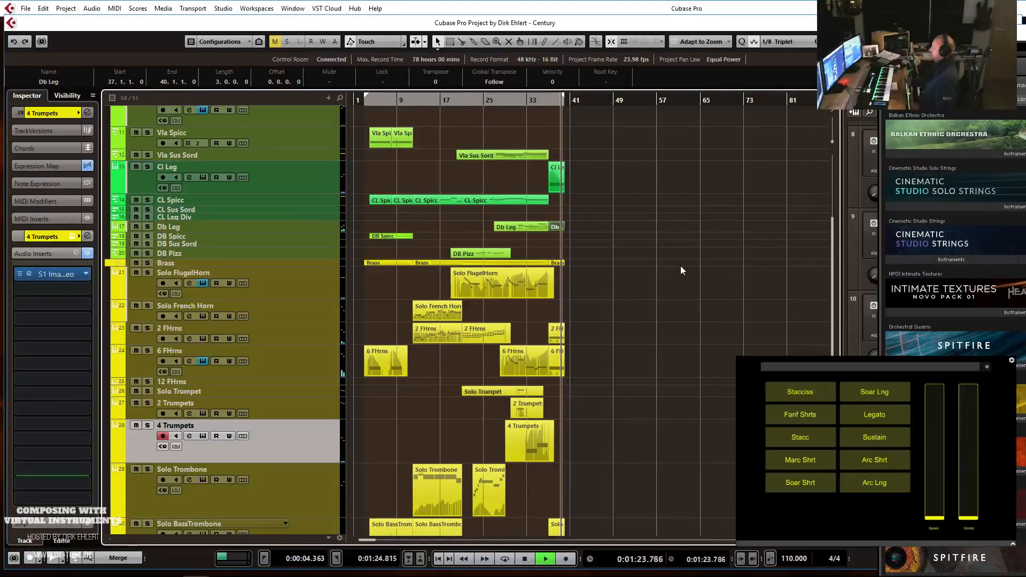
key(space)
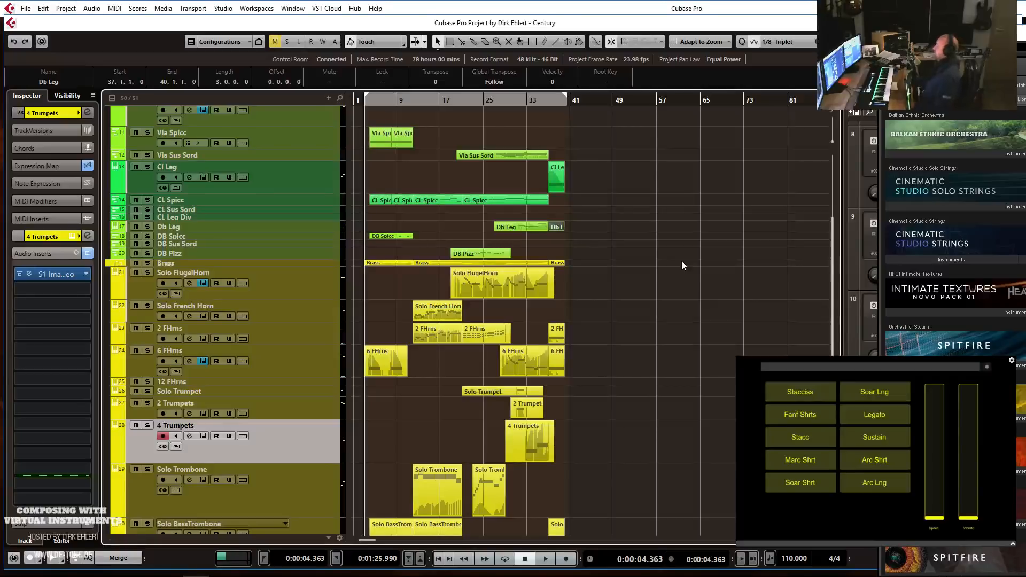
Insert the Steinberg Maximizer as the first insert on the Stereo Out channel in the MixConsole.
click(233, 268)
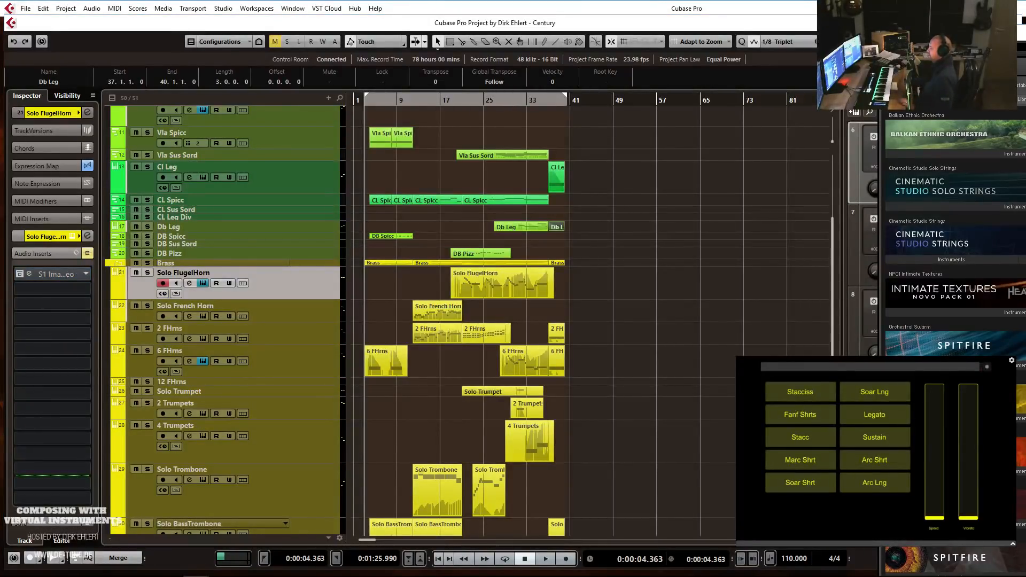
key(F3)
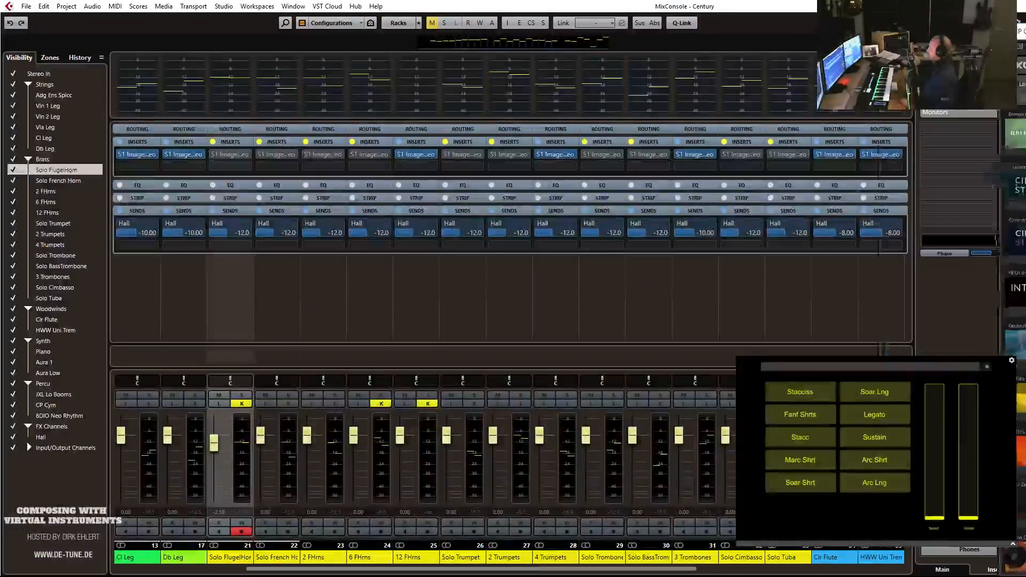
click(842, 569)
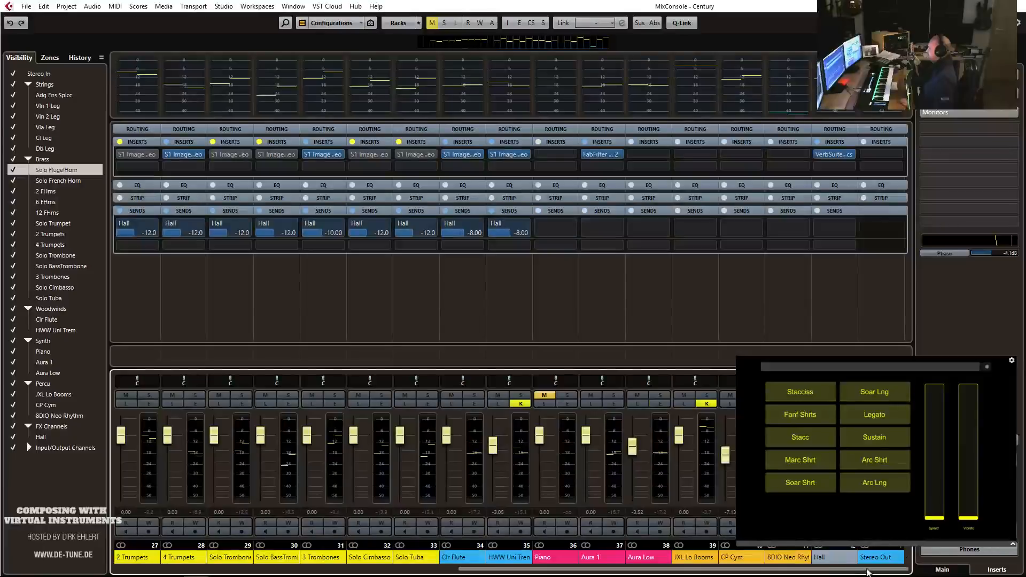
click(899, 156)
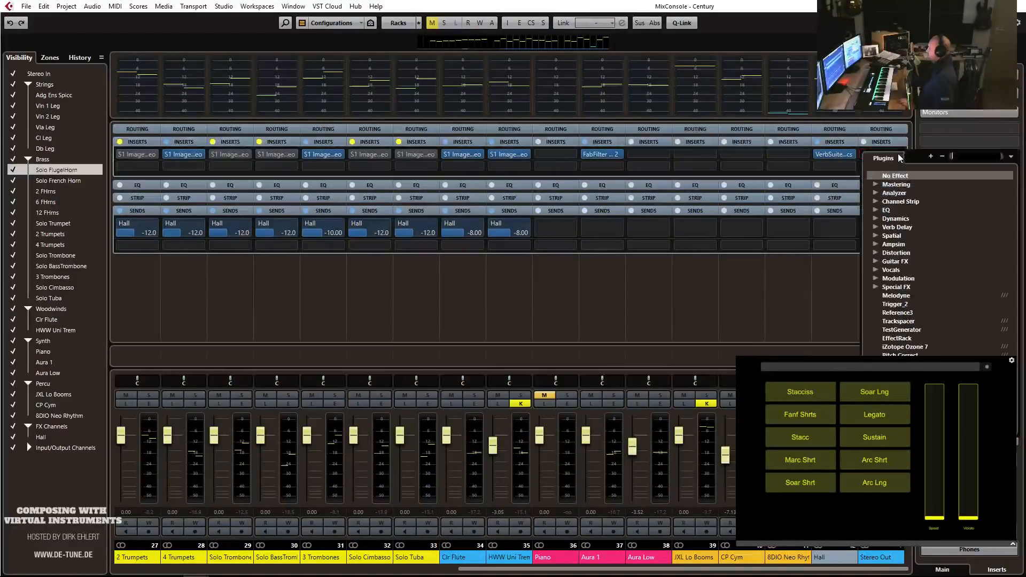
click(875, 219)
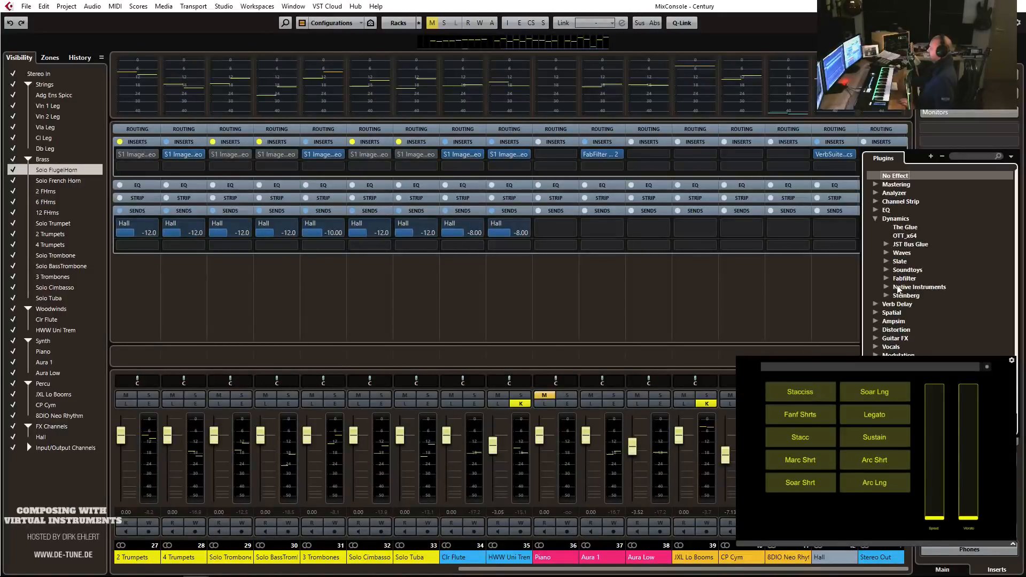
click(885, 294)
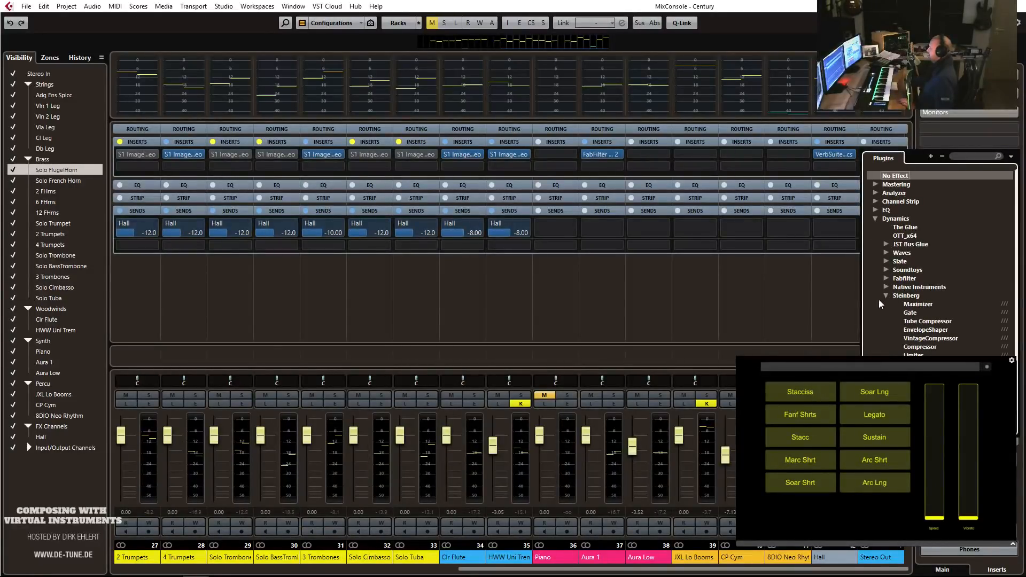
click(933, 313)
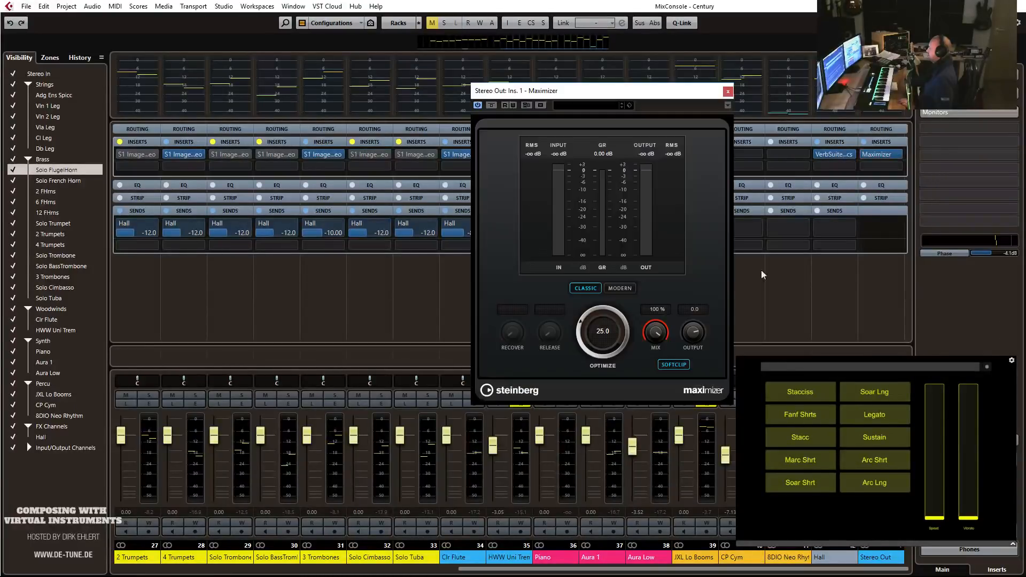
Set the Maximizer to Modern mode with Optimize 20.0 and Output -0.4, and audition the mix from the start.
mouse_move(580, 335)
mouse_down()
mouse_move(584, 362)
mouse_move(581, 321)
mouse_up()
click(629, 289)
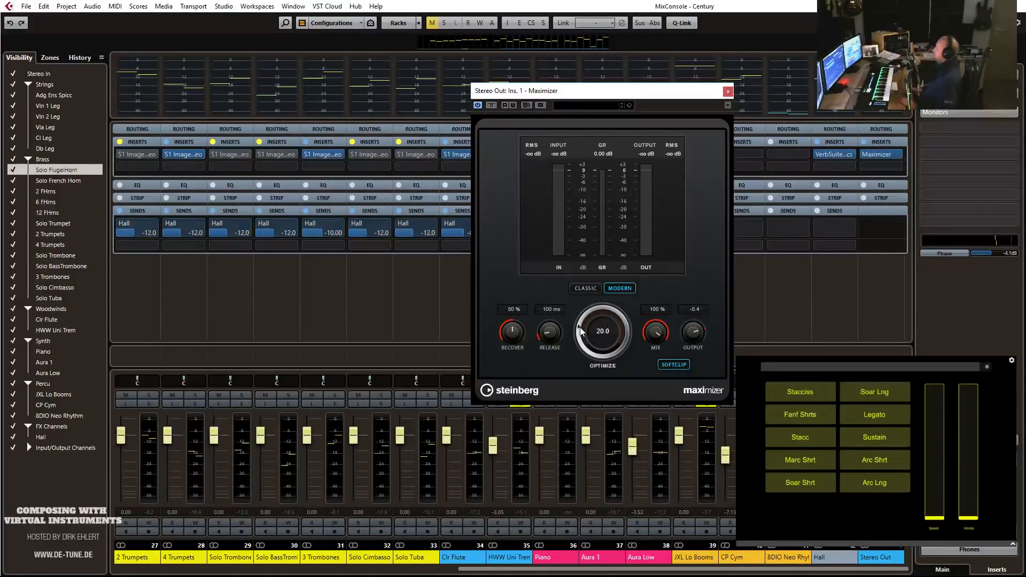
key(space)
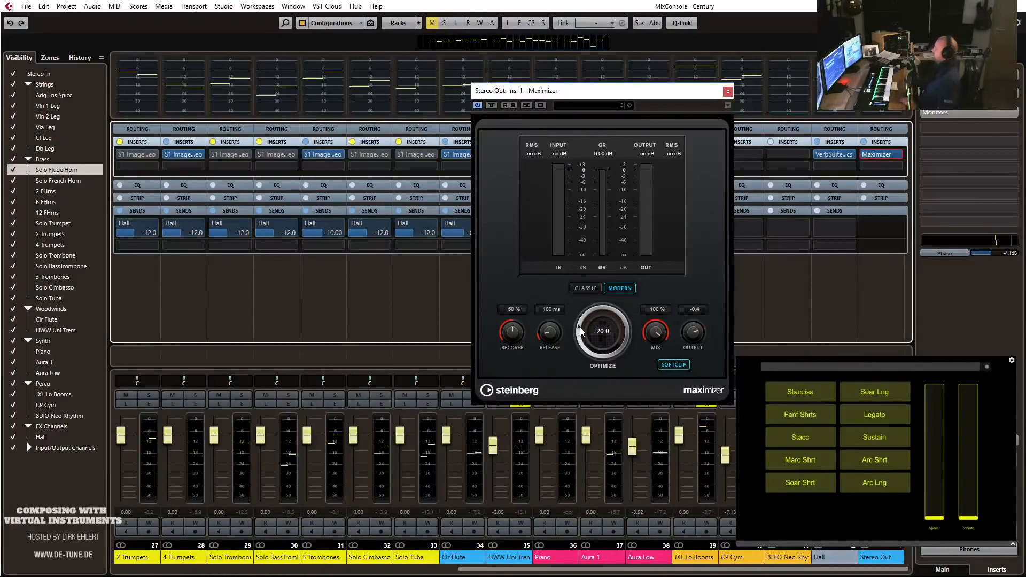
key(space)
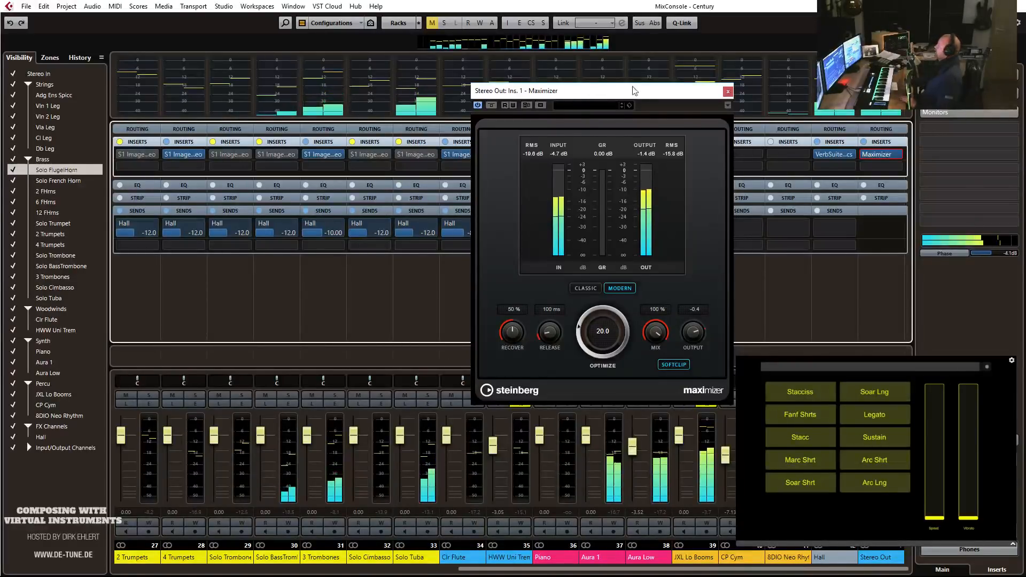
click(727, 93)
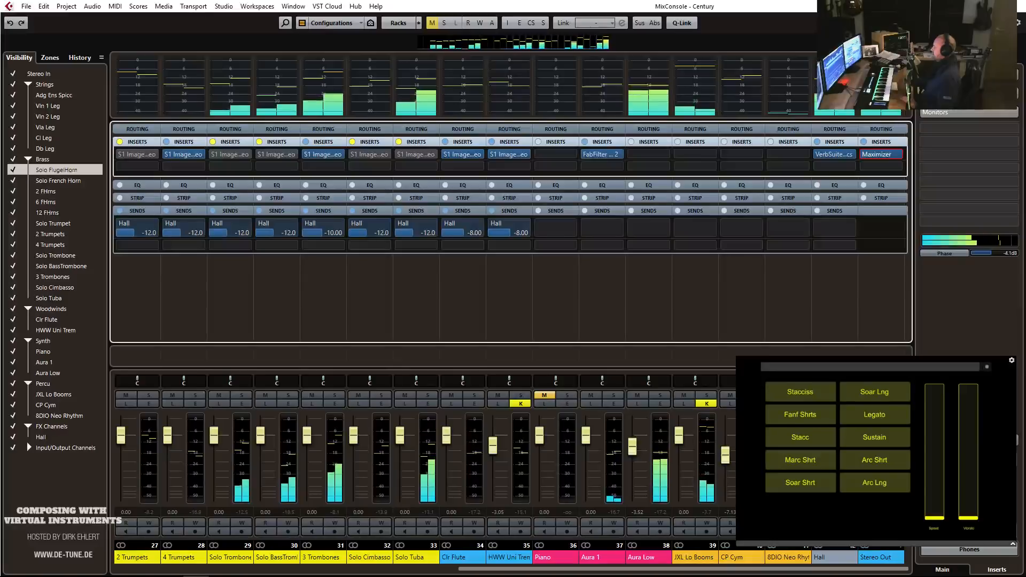
Return to the project window and follow the brass, woodwind, synth and percussion tracks during playback until about bar 37.
click(989, 254)
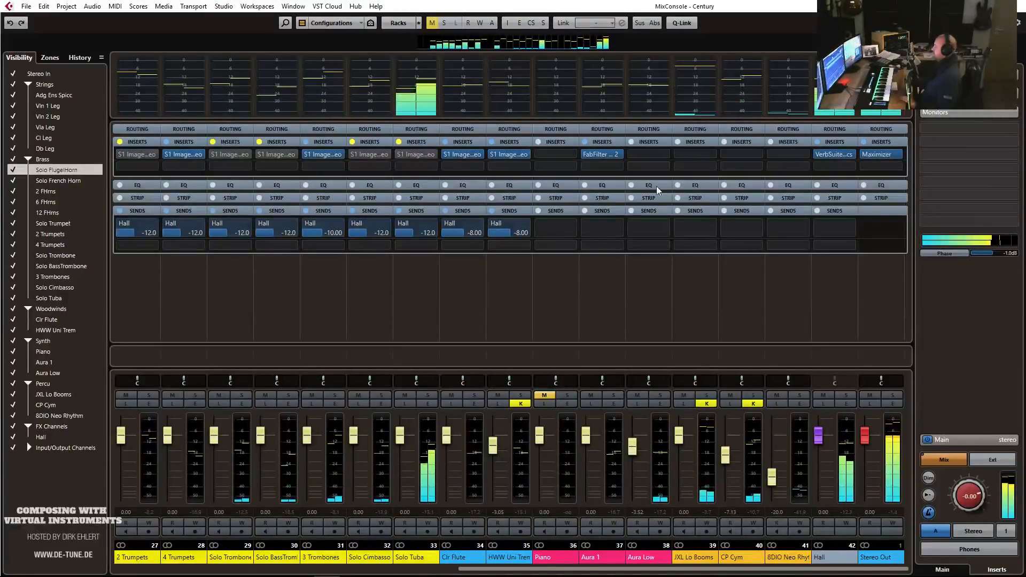
drag(774, 8, 2, 1)
drag(355, 23, 0, 41)
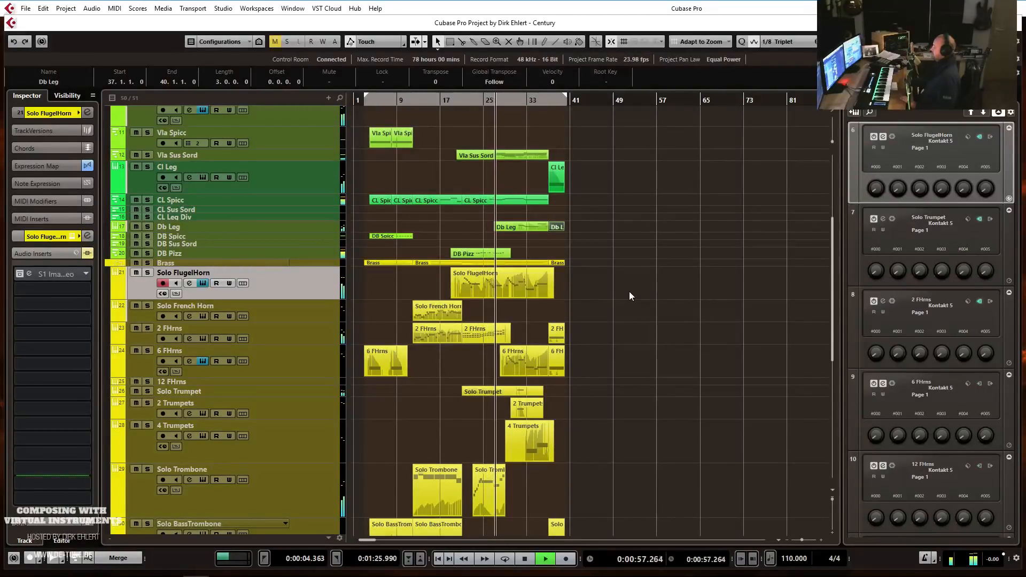
scroll(630, 290, down, 3)
scroll(630, 290, down, 5)
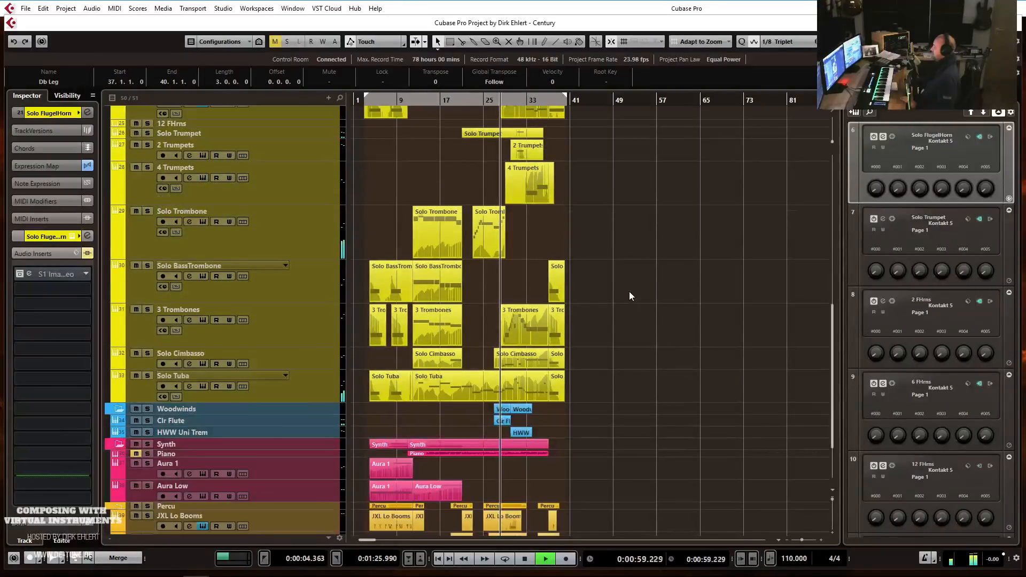
scroll(630, 291, down, 3)
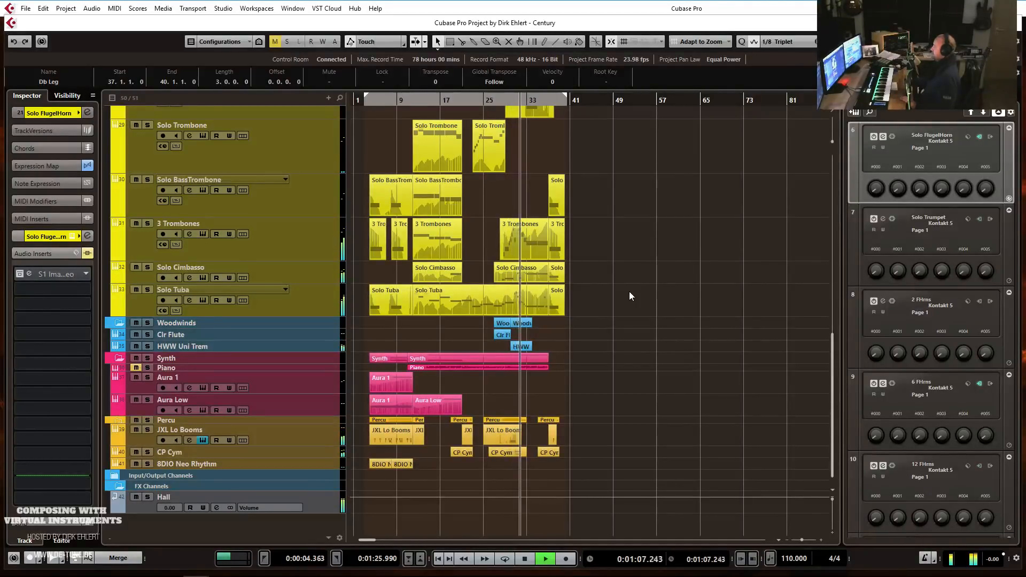
scroll(630, 296, up, 3)
scroll(629, 296, down, 3)
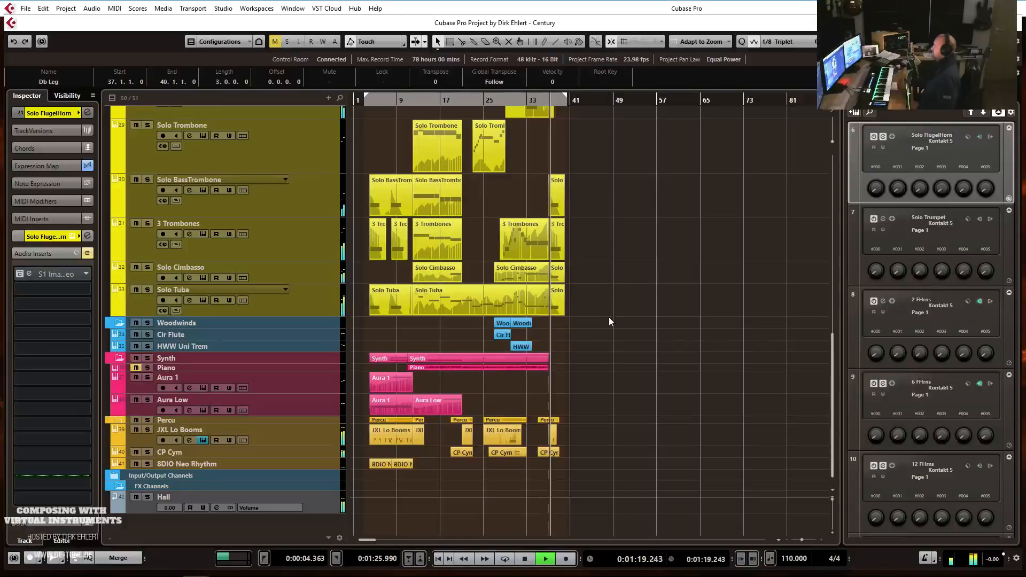
key(space)
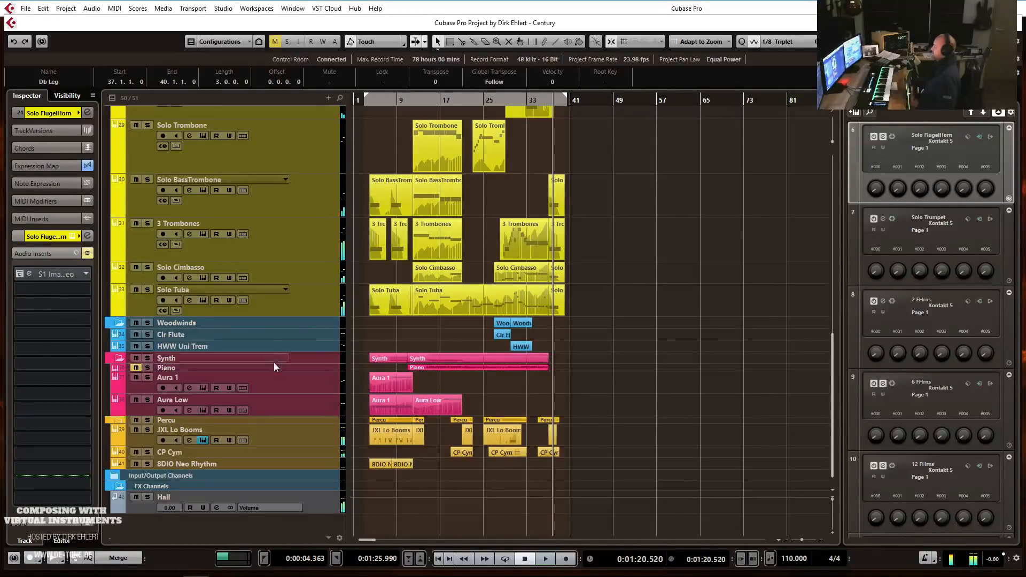
Add a Kontakt 5 instrument track routed to Stereo Out below Aura Low in the Synth folder, and make the track taller.
click(623, 335)
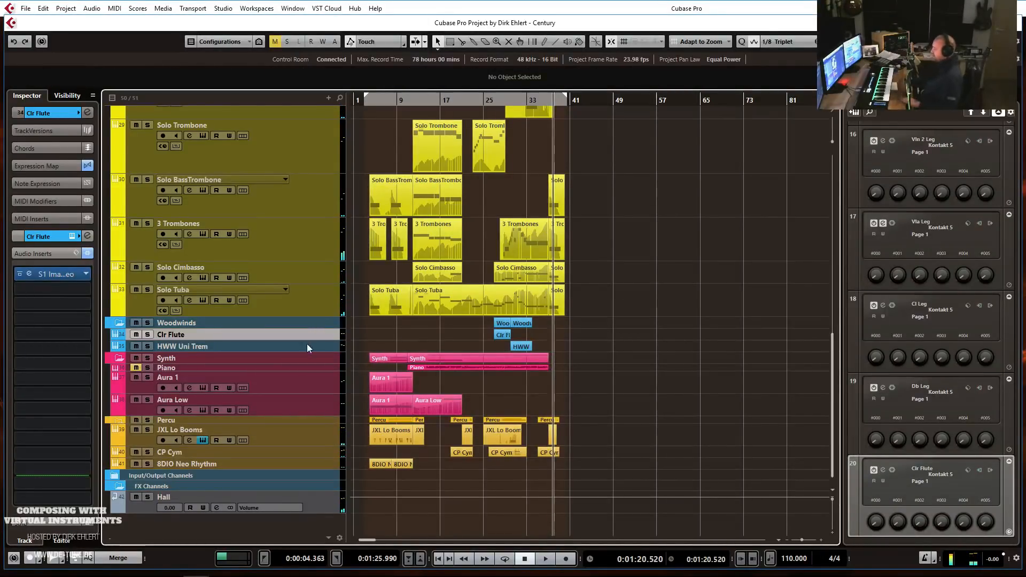
right_click(316, 402)
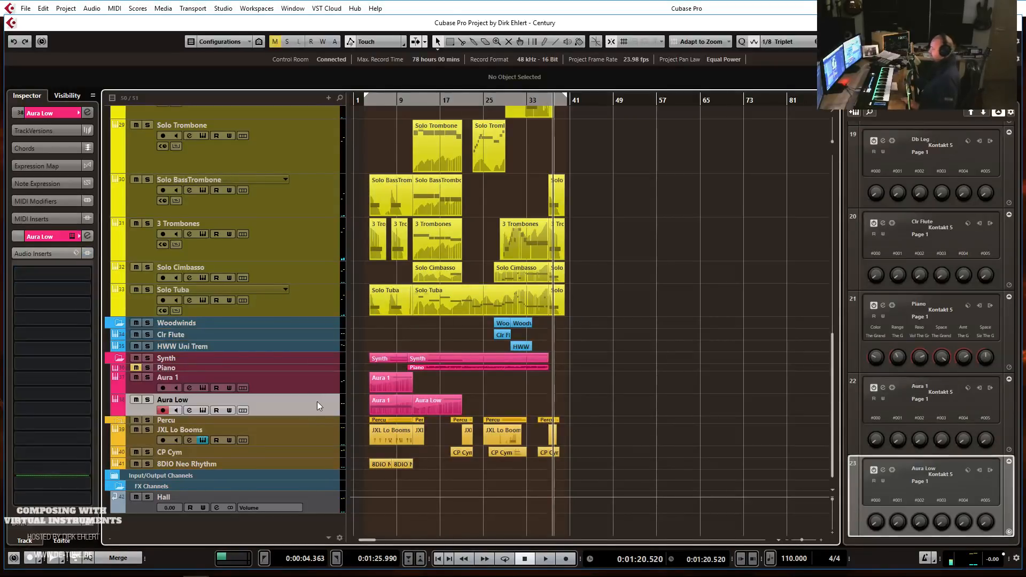
mouse_move(399, 170)
click(531, 180)
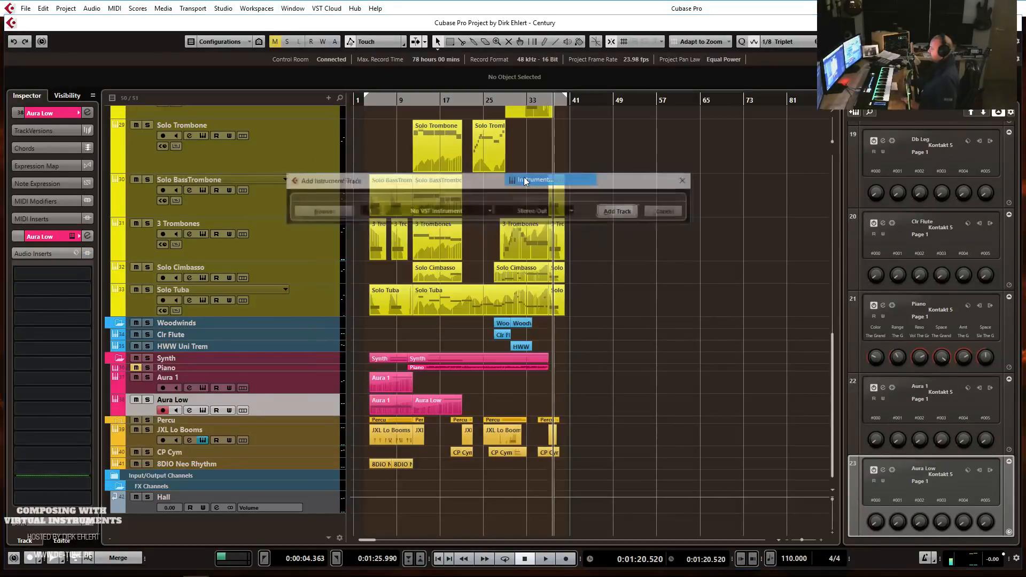
click(433, 211)
click(398, 285)
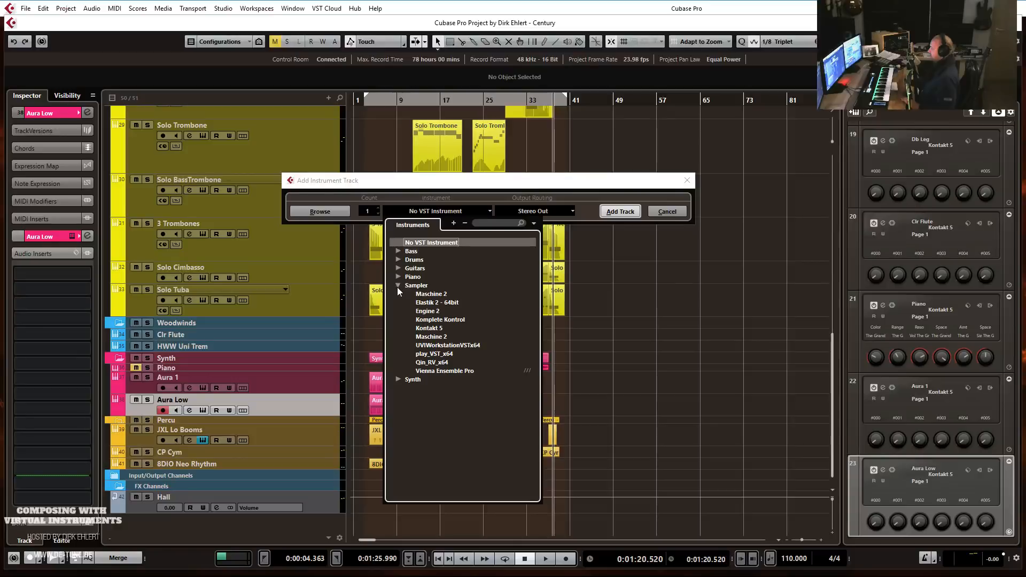
click(430, 328)
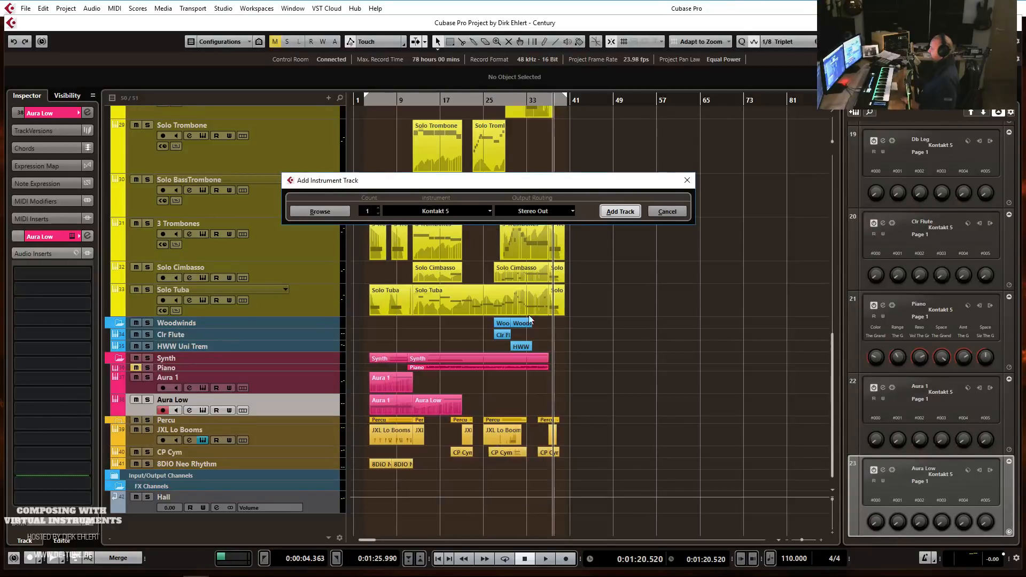
click(614, 212)
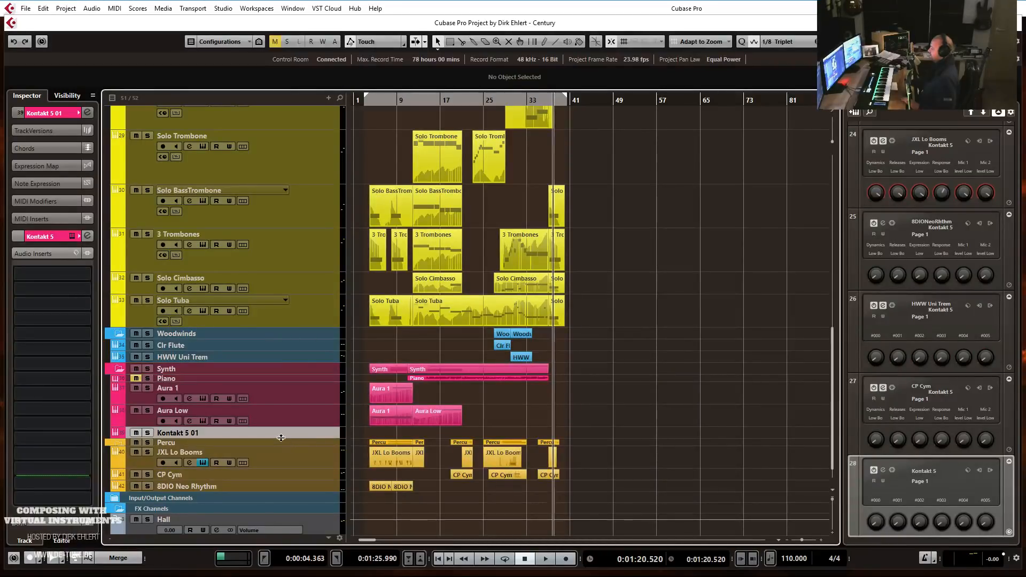
drag(281, 438, 283, 453)
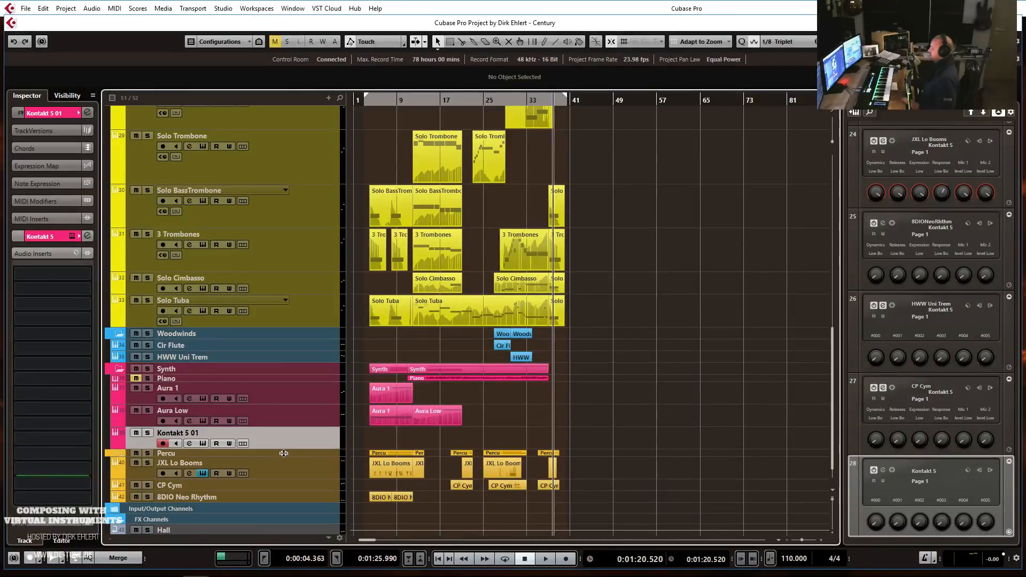
Open the new track's Kontakt and load 1 Full Choir Aahs.nki from Orchestral Essentials, then move the Kontakt window out of the way.
click(88, 237)
drag(476, 101, 464, 251)
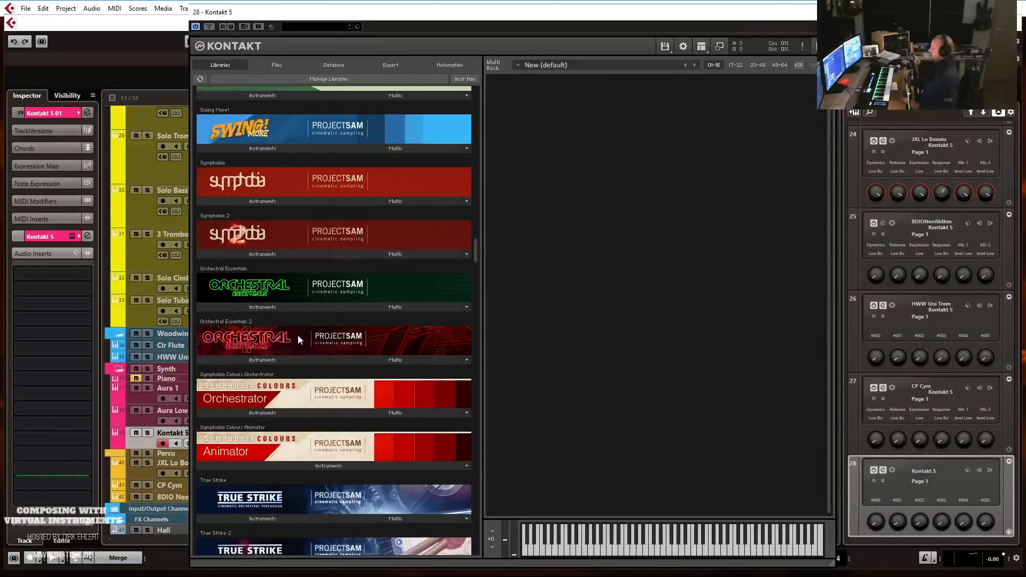
click(259, 307)
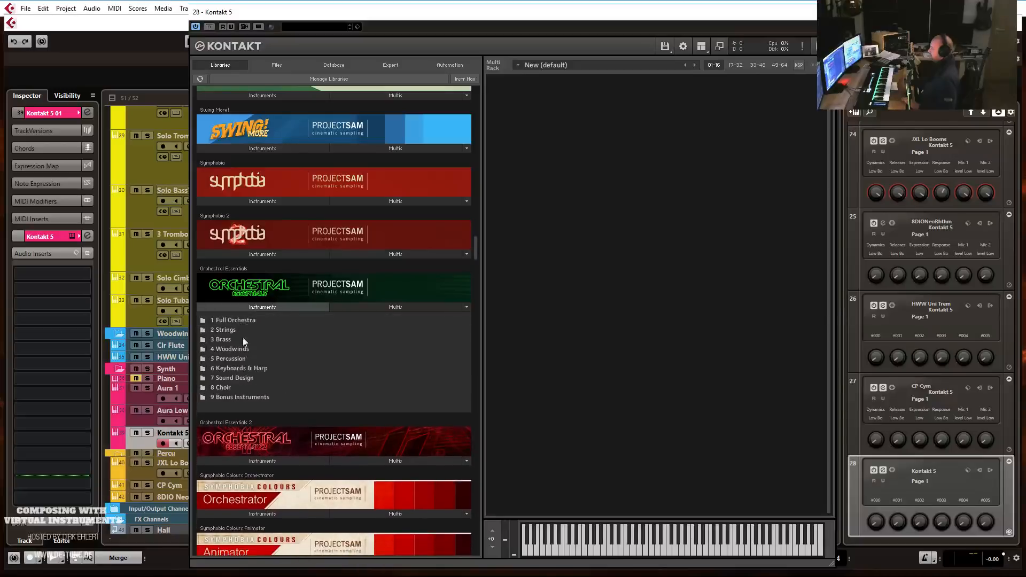
click(232, 388)
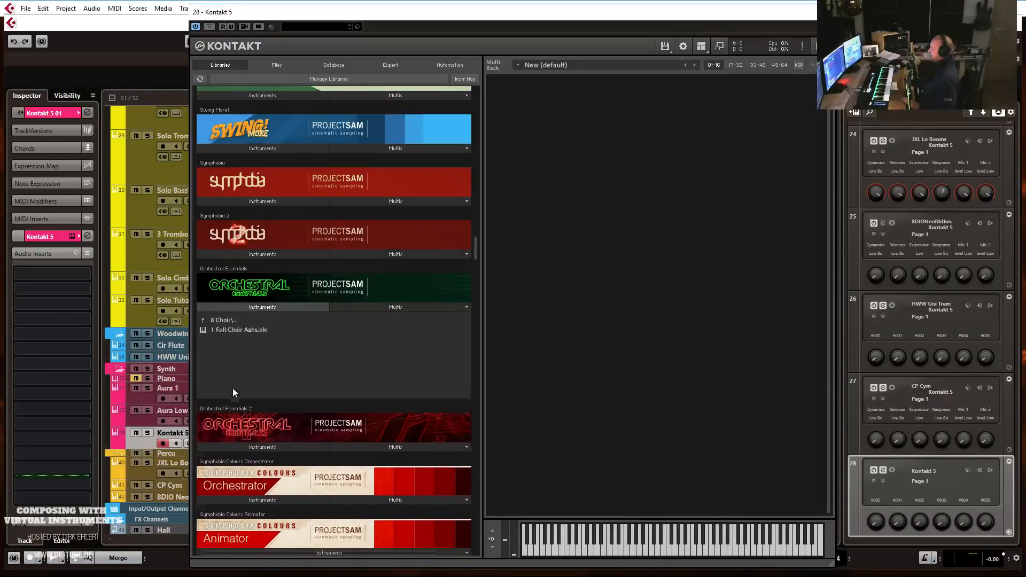
double_click(257, 331)
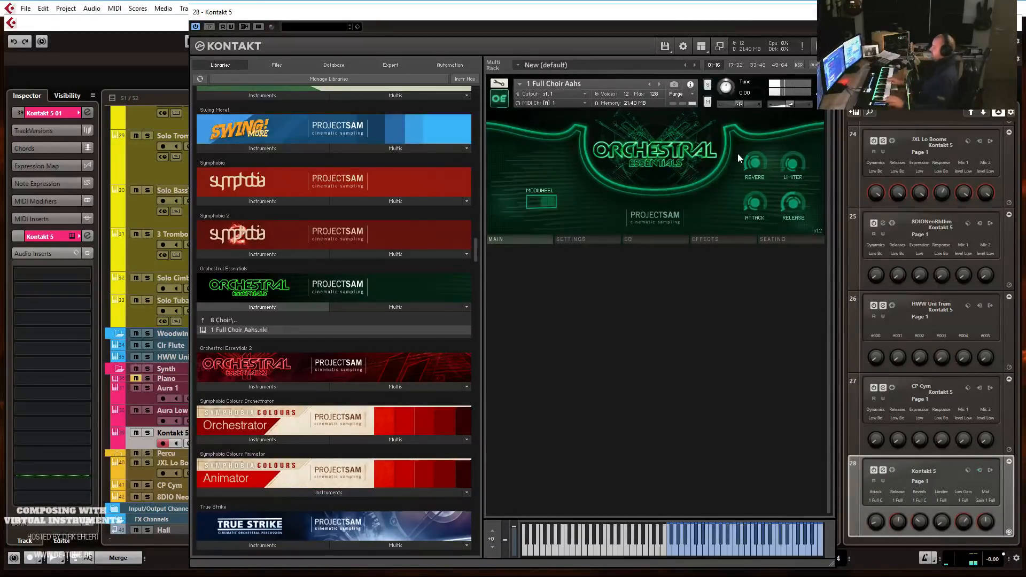
drag(729, 13, 1025, 21)
Play the arrangement briefly from bar 29 to find where the choir should enter.
key(h)
key(h)
key(h)
key(h)
key(h)
key(h)
key(h)
key(h)
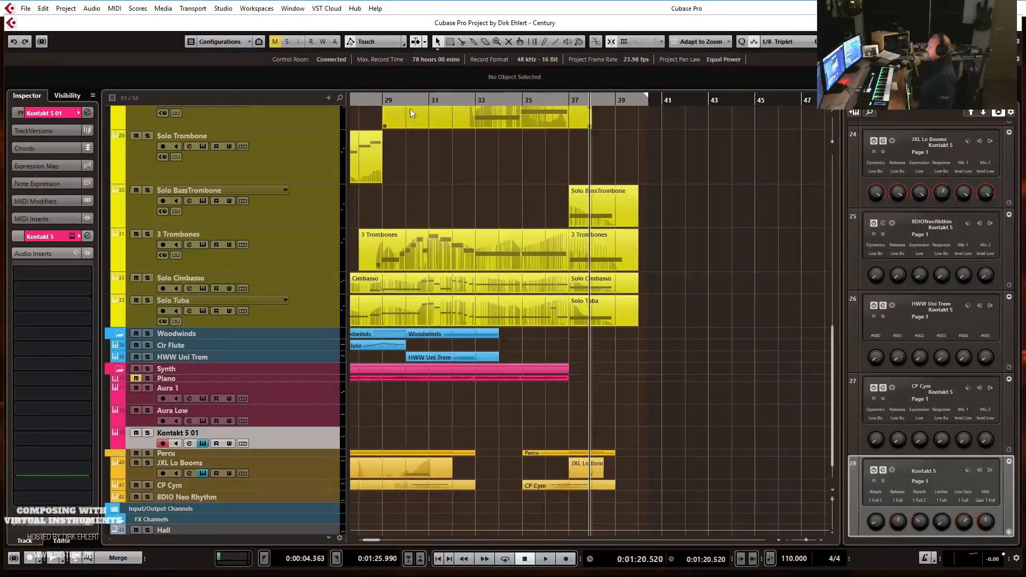
click(382, 102)
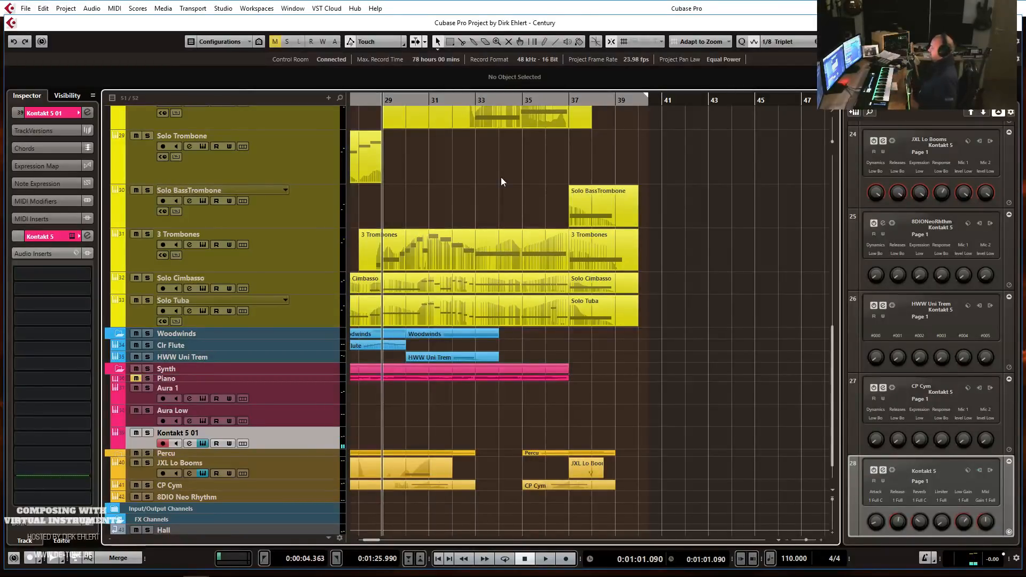
key(space)
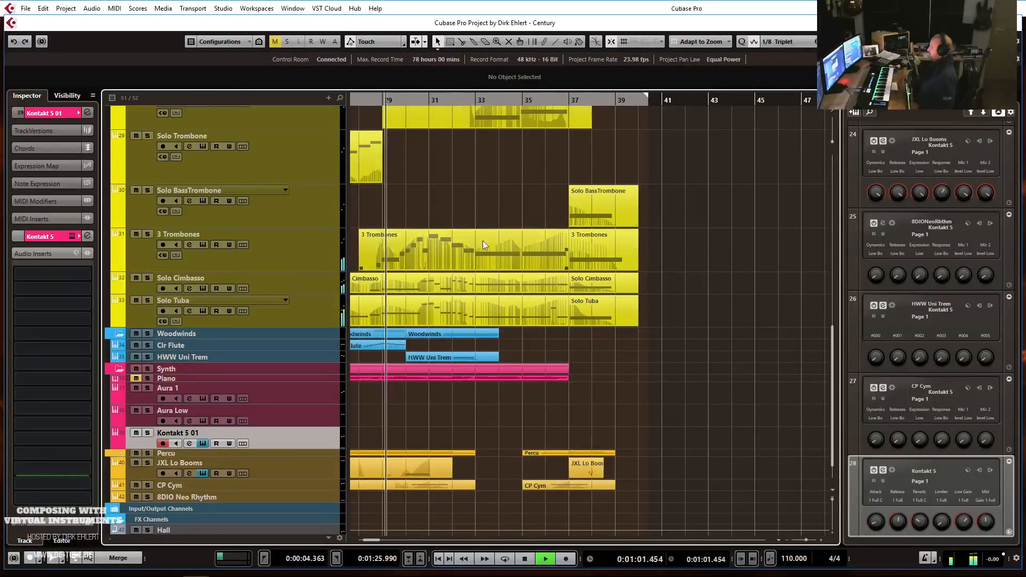
key(g)
key(g)
key(g)
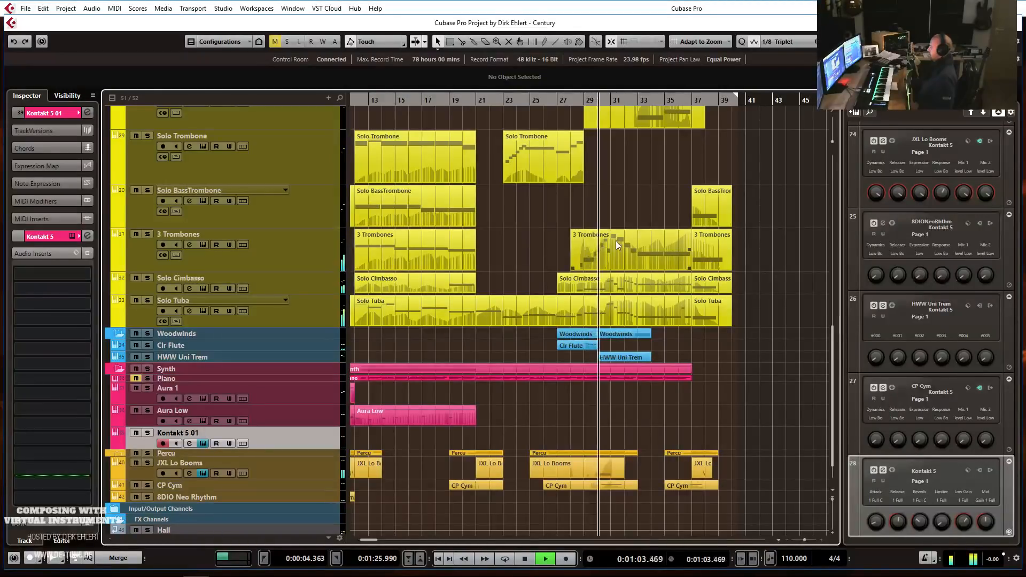
key(space)
Record a choir part on the new Kontakt track from bar 27 to about bar 35.
click(553, 105)
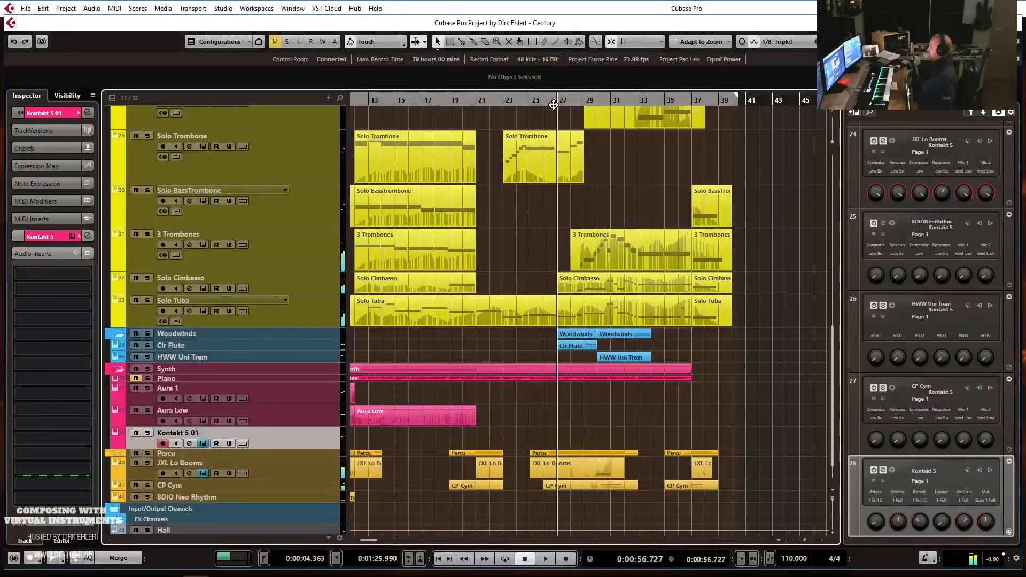
key(KP_Multiply)
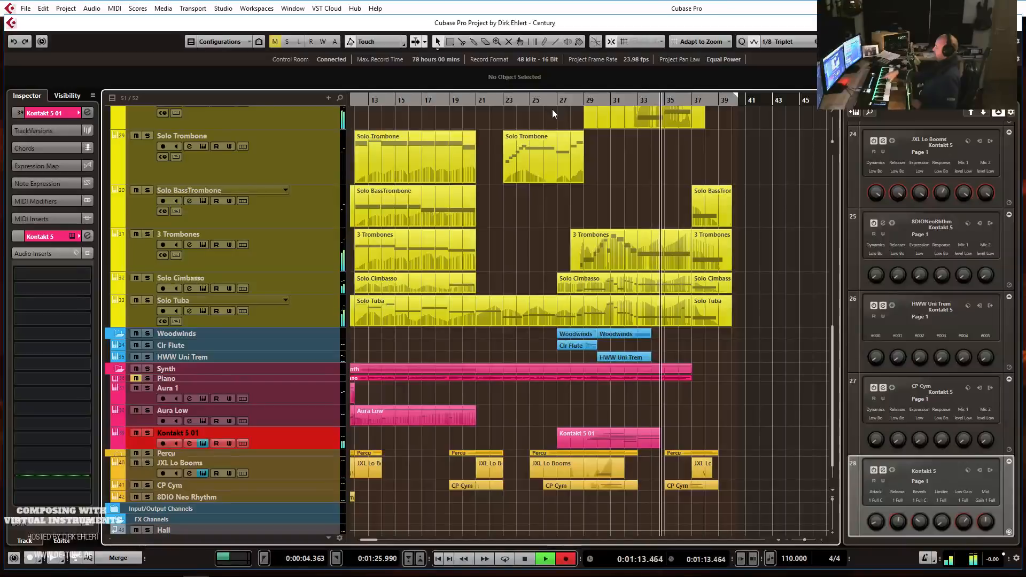
key(space)
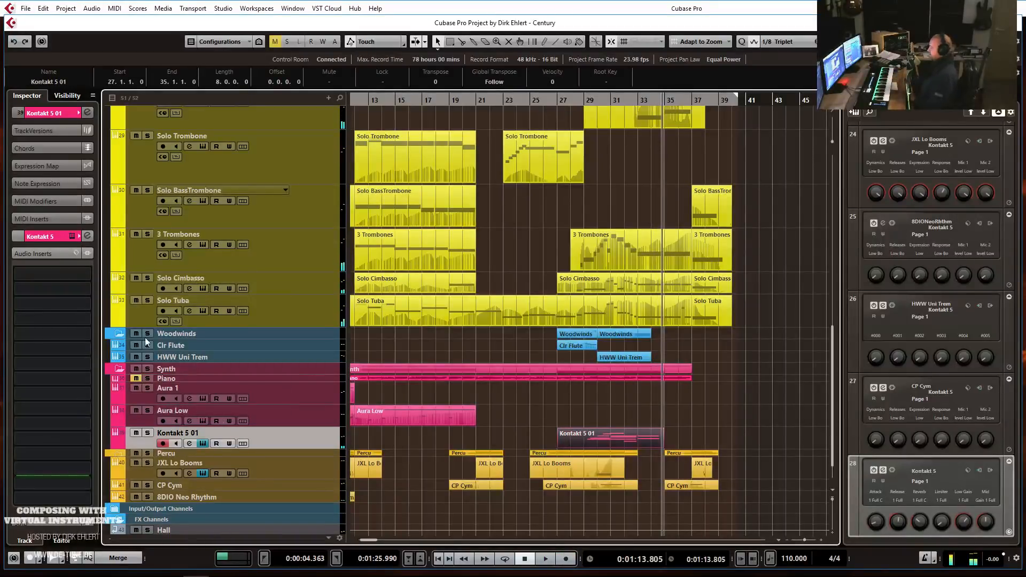
Colour the new Kontakt track red and place the playback position at about bar 28.
click(50, 250)
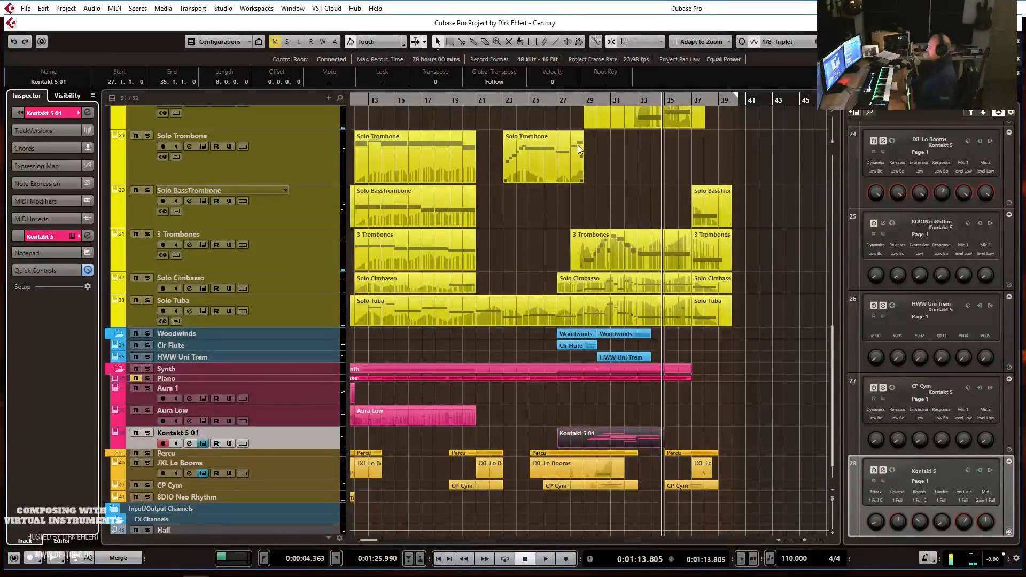
click(570, 100)
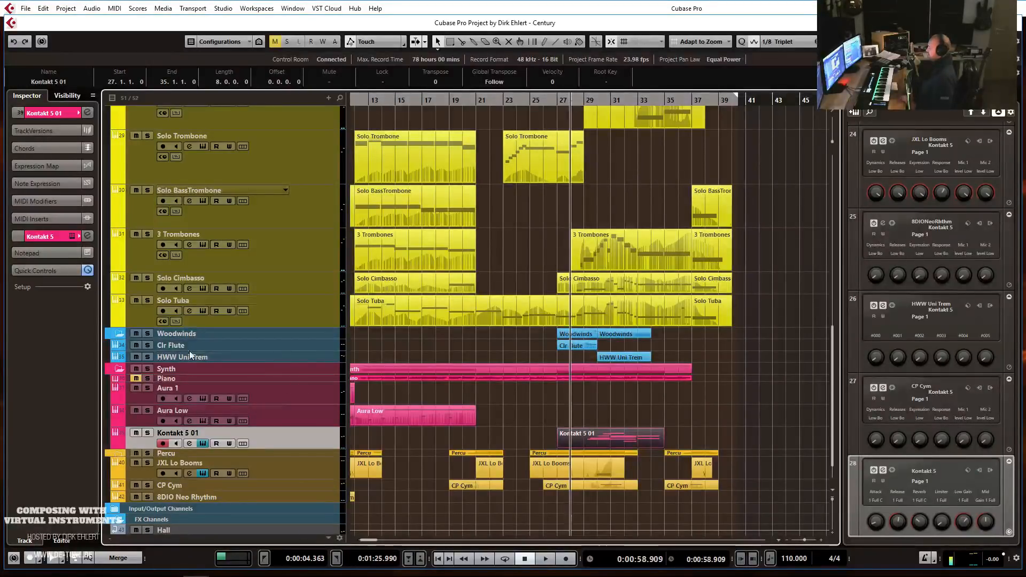
click(79, 113)
click(102, 113)
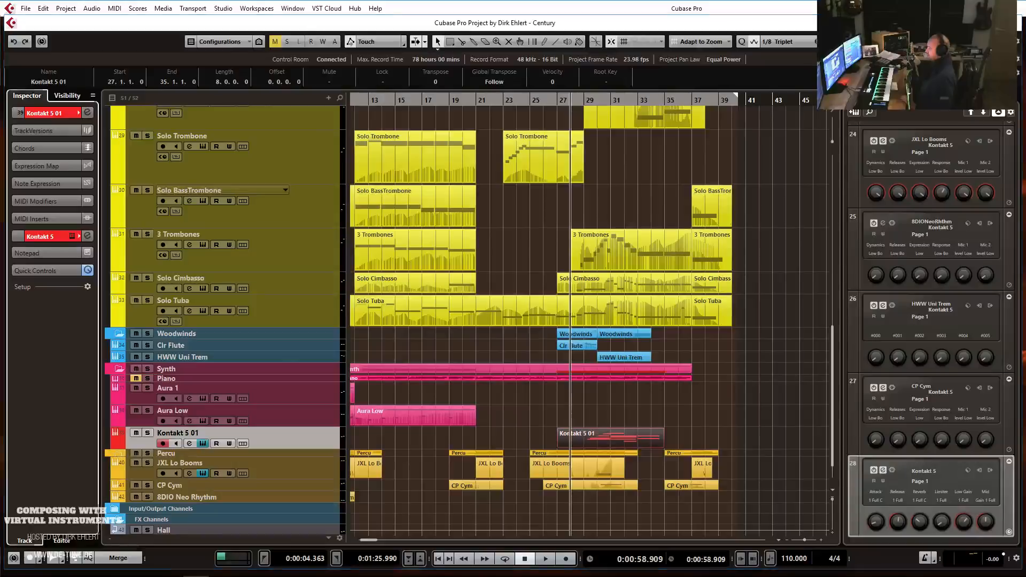
Add a send to Hall on the new Kontakt channel with a level of -4.03, and return to the project window.
key(F3)
click(710, 185)
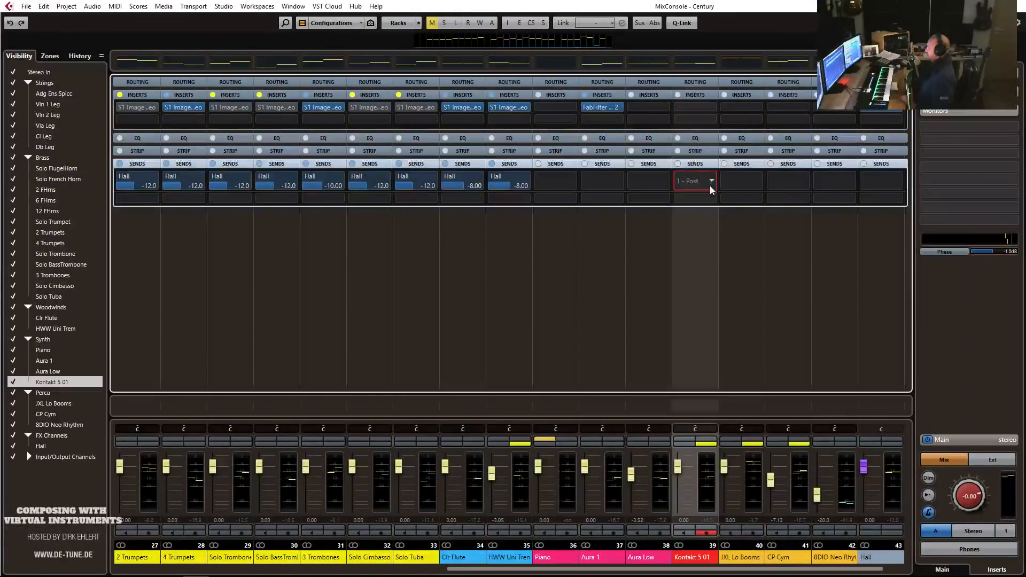
click(699, 219)
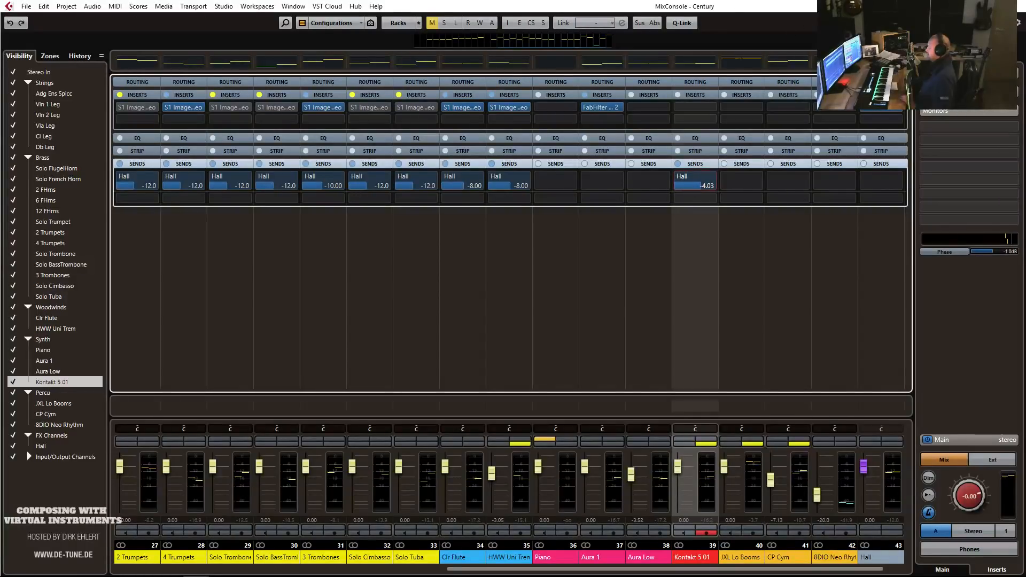
key(F3)
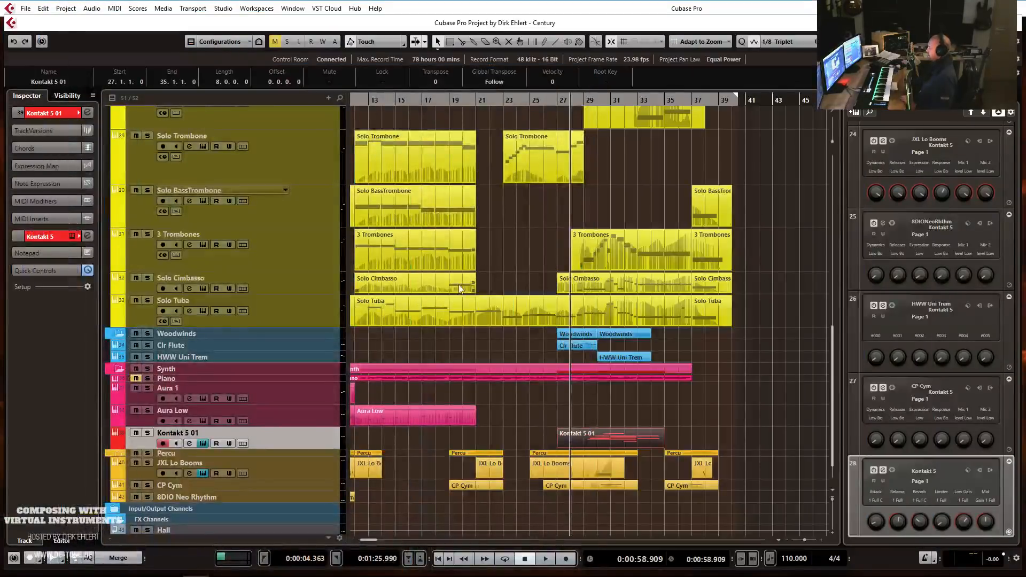
Record a second pass over the choir part from about bar 28 to 35, and set Full Choir Aahs' volume to about -3.2.
key(KP_Multiply)
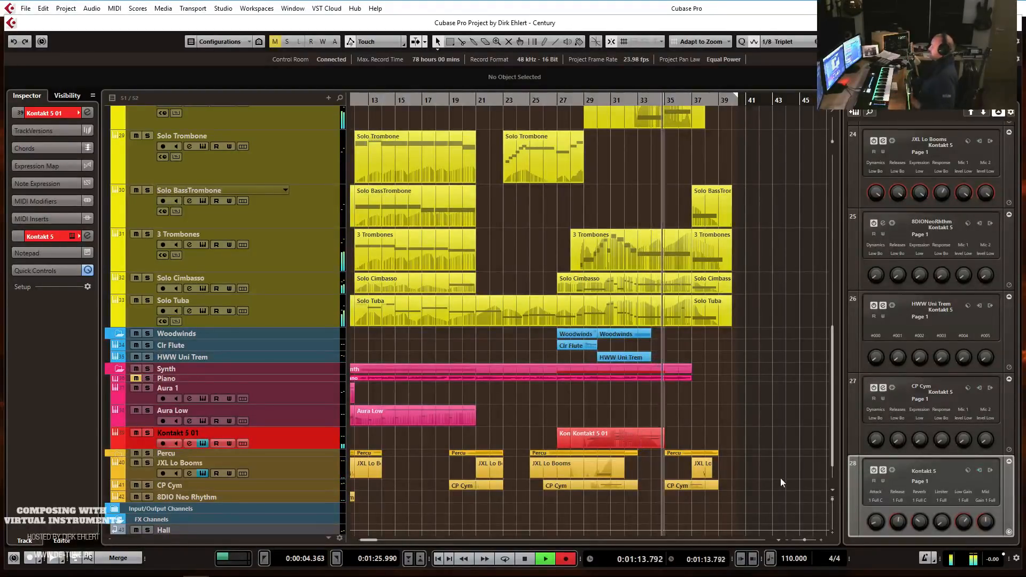
key(space)
drag(1025, 80, 606, 25)
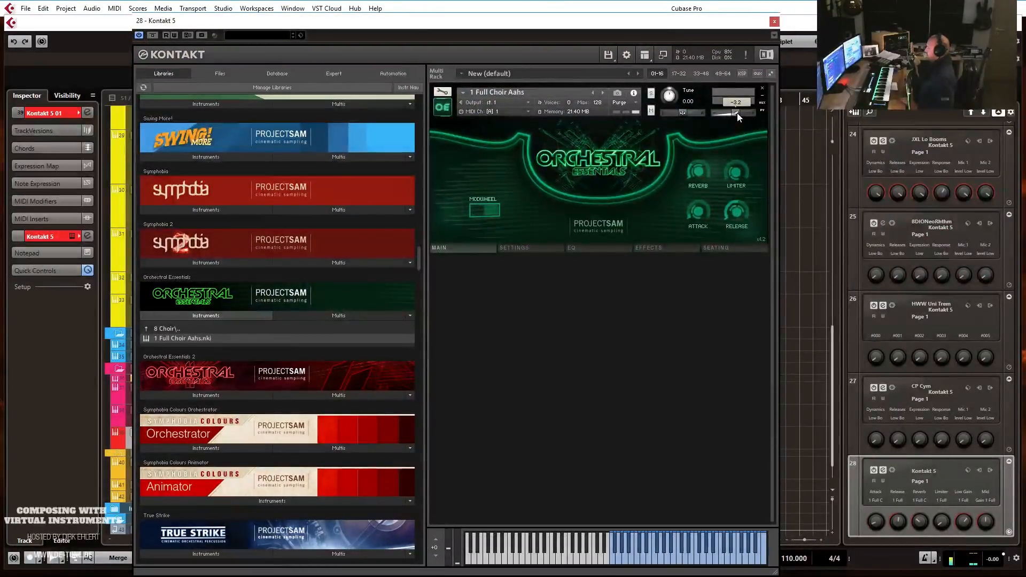
drag(737, 113, 738, 114)
drag(657, 23, 1025, 32)
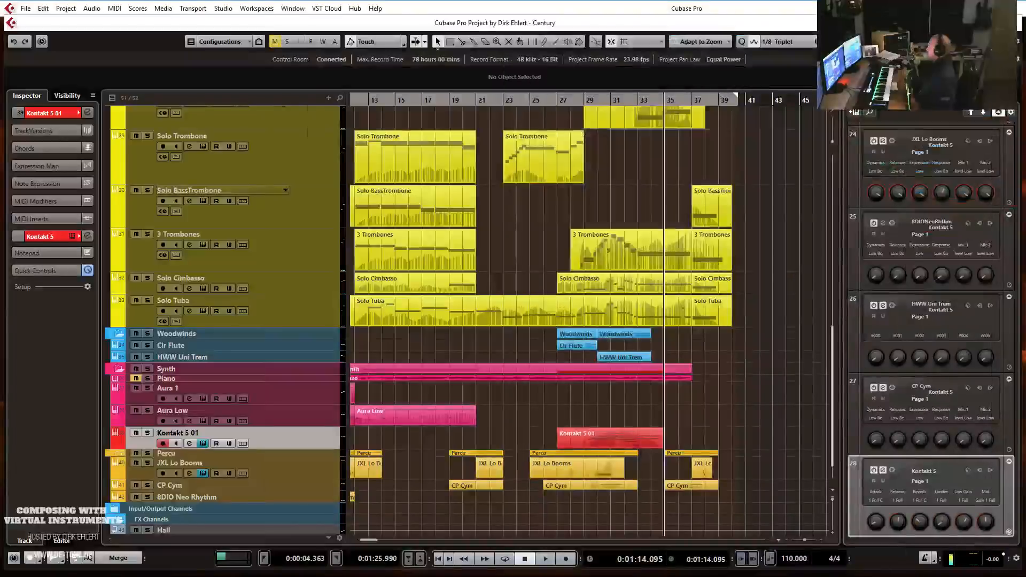
Rename the Kontakt track as Choir, audition it in the mix from about bar 27, and enlarge its track height.
double_click(174, 434)
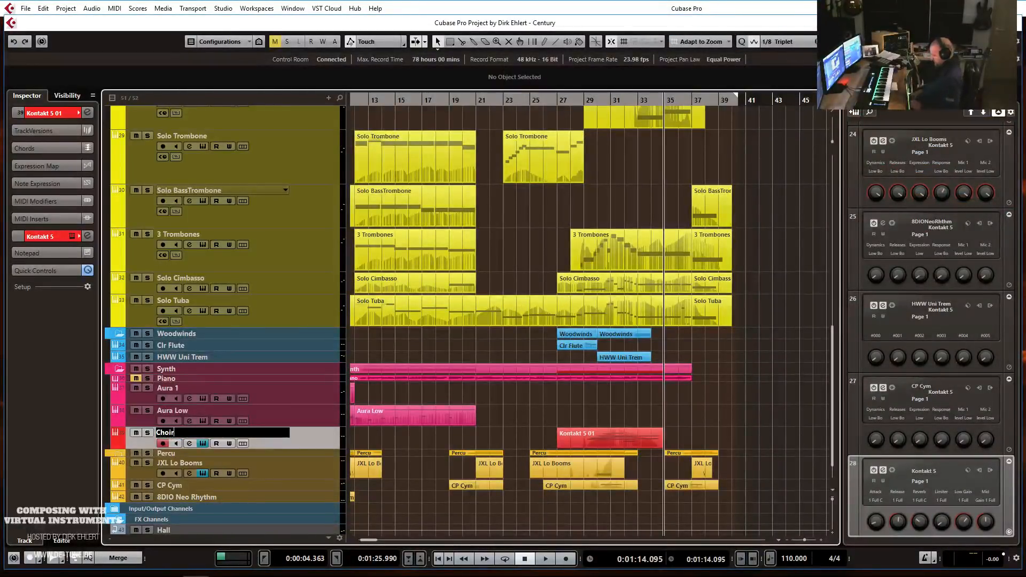
key(Return)
click(555, 101)
key(space)
key(h)
key(g)
key(g)
key(g)
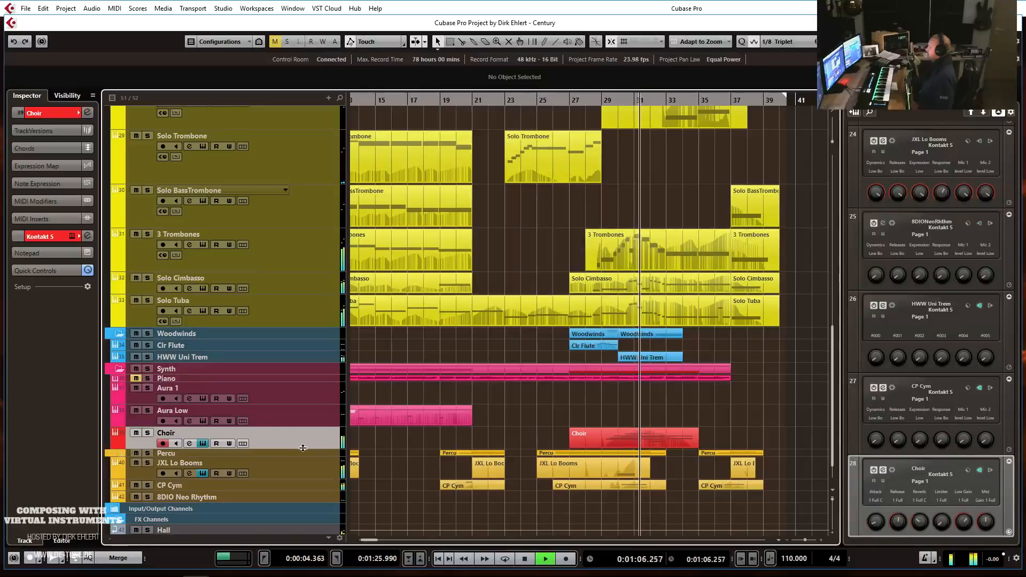
drag(302, 448, 302, 479)
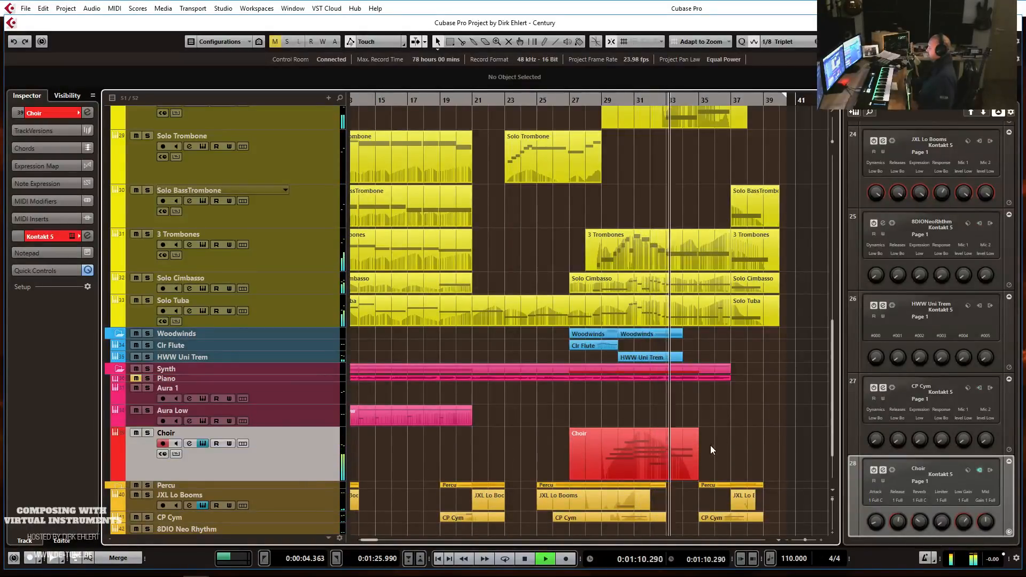
key(space)
Solo the Choir track and listen to its part from about bar 29.
click(148, 433)
click(599, 99)
key(space)
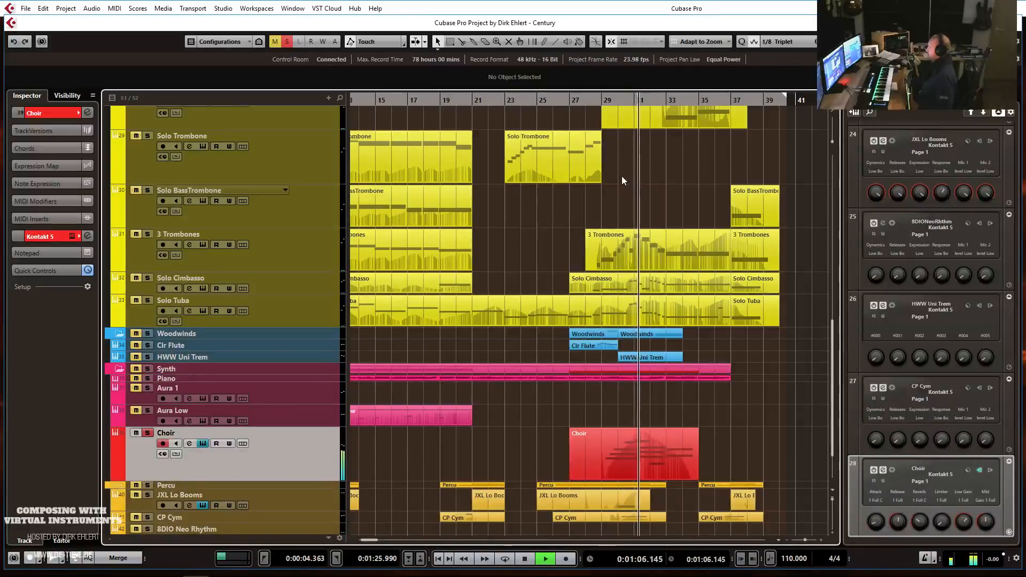
key(space)
Draw low notes in the Choir part: a half-bar D2 at bar 30 and a one-bar D#2 at bar 31.
double_click(641, 444)
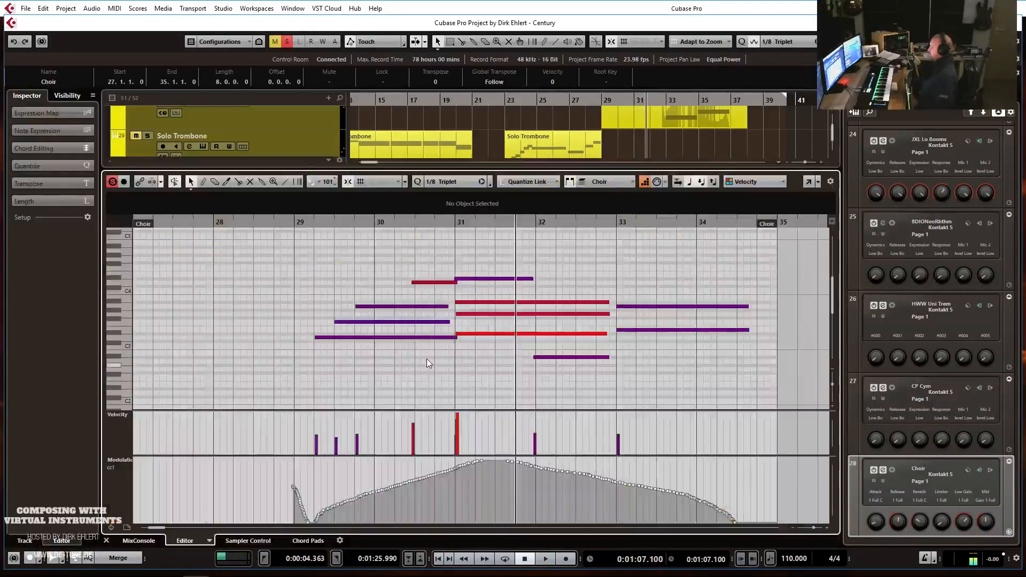
scroll(406, 305, down, 3)
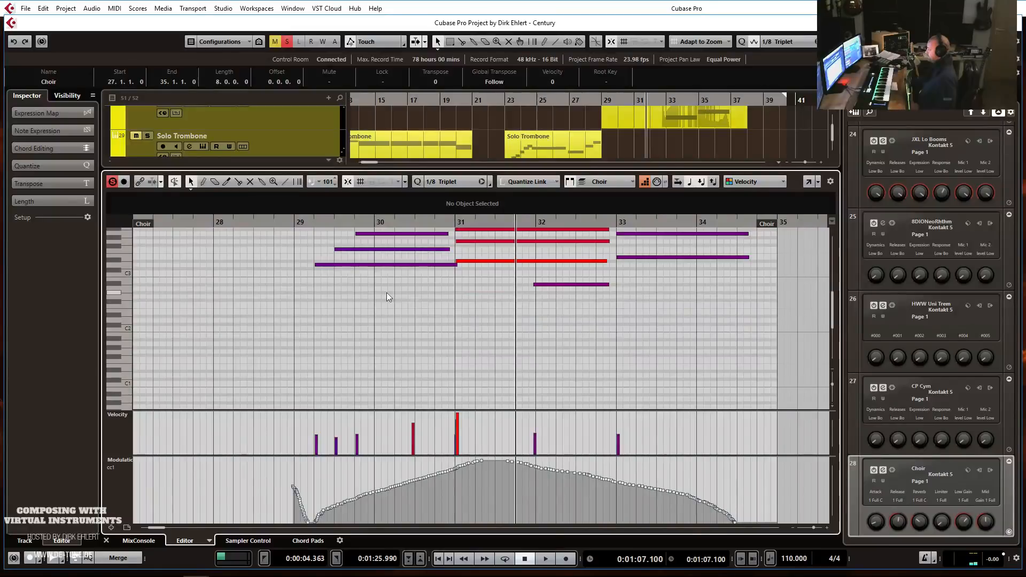
scroll(391, 293, up, 2)
scroll(387, 310, down, 2)
drag(376, 320, 418, 316)
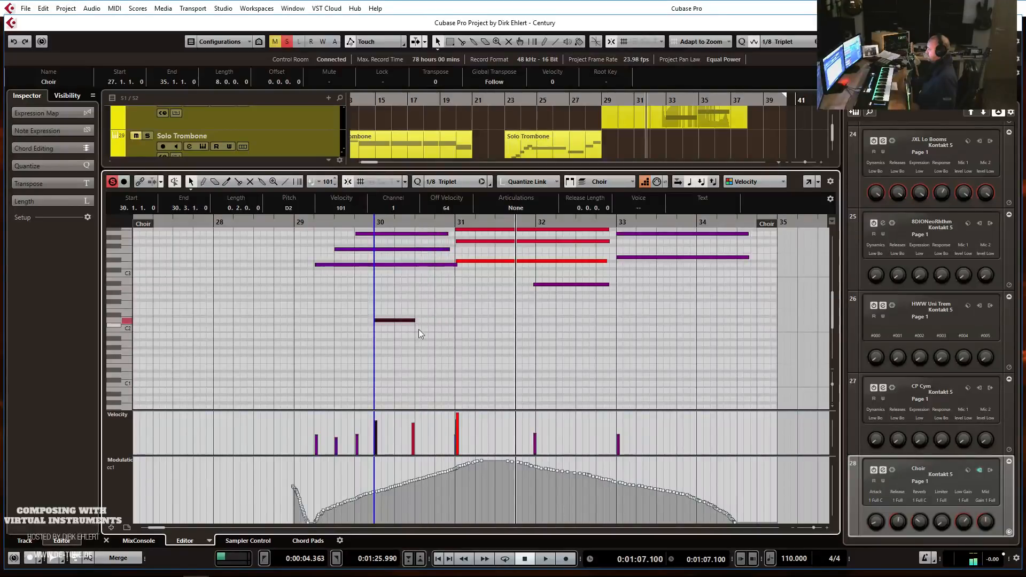
drag(416, 375, 453, 376)
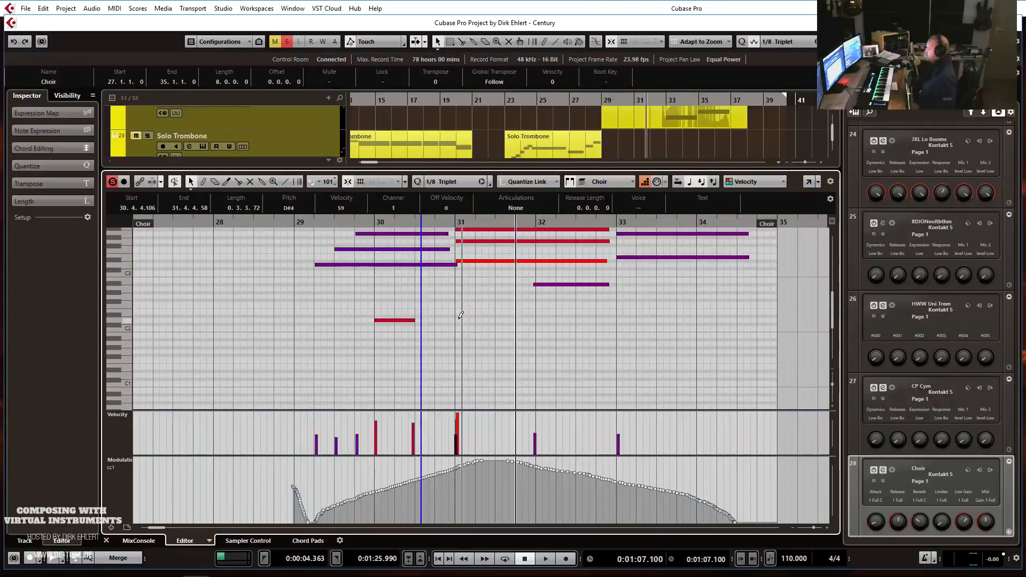
drag(459, 313, 545, 311)
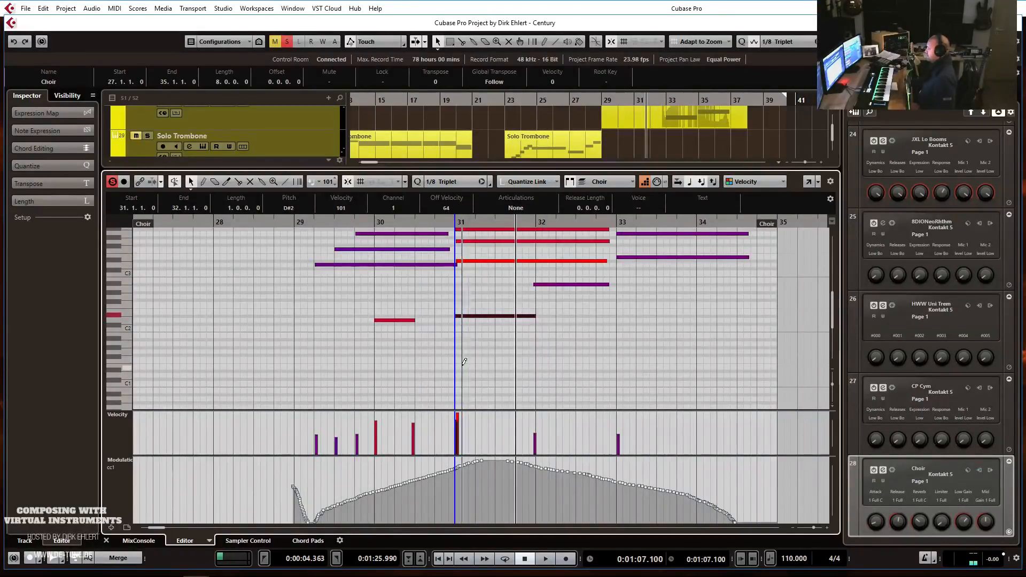
mouse_move(455, 370)
mouse_down()
mouse_move(475, 369)
mouse_move(504, 391)
mouse_up()
key(ctrl+z)
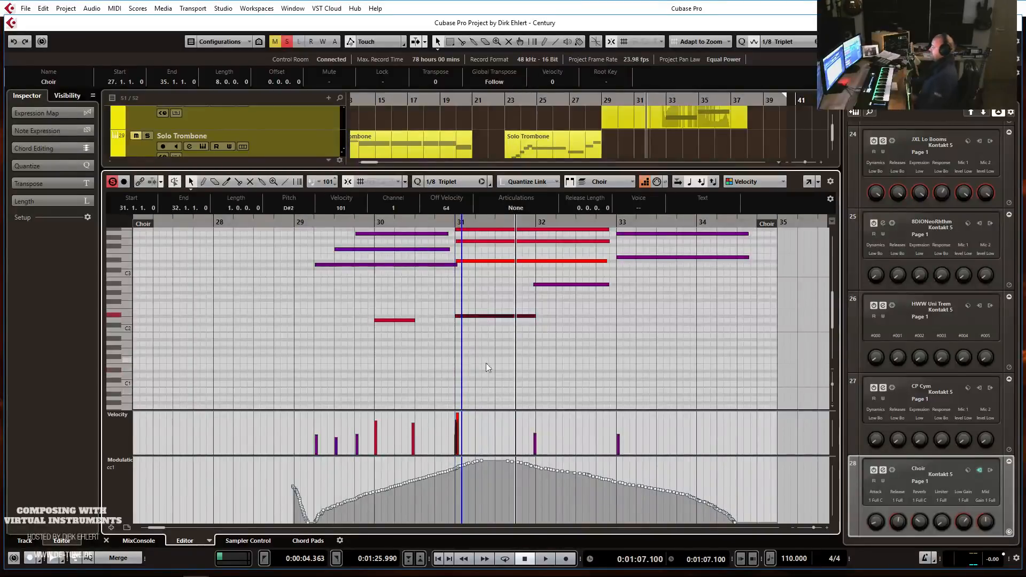
Play the Choir part from bar 29 and extend its low D2 note to end at 30.4.3.80.
click(300, 224)
key(space)
drag(413, 321, 448, 326)
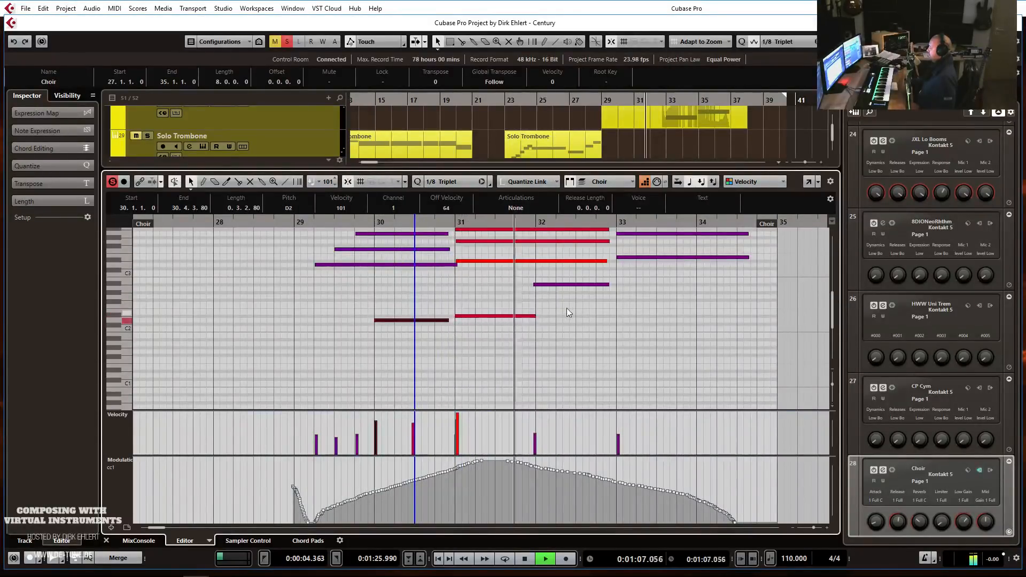
key(g)
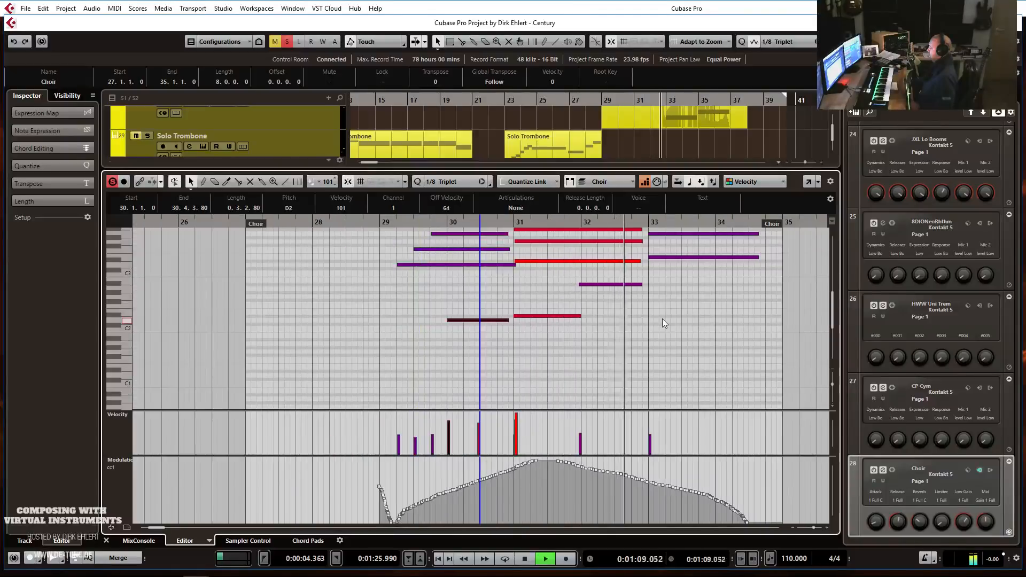
key(space)
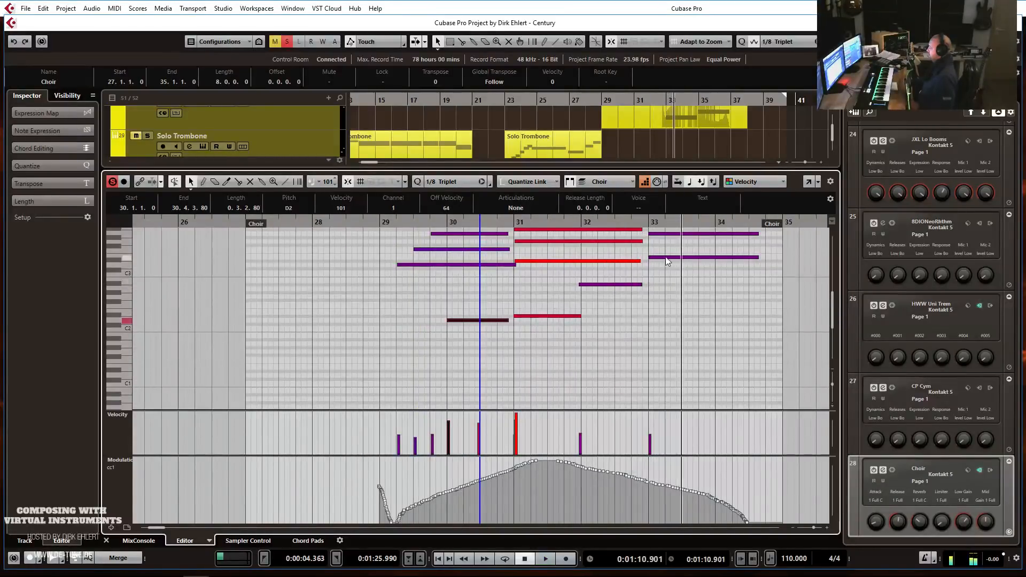
Try to copy the lower of the two Choir notes at bar 33 down to A2.
drag(665, 258, 665, 290)
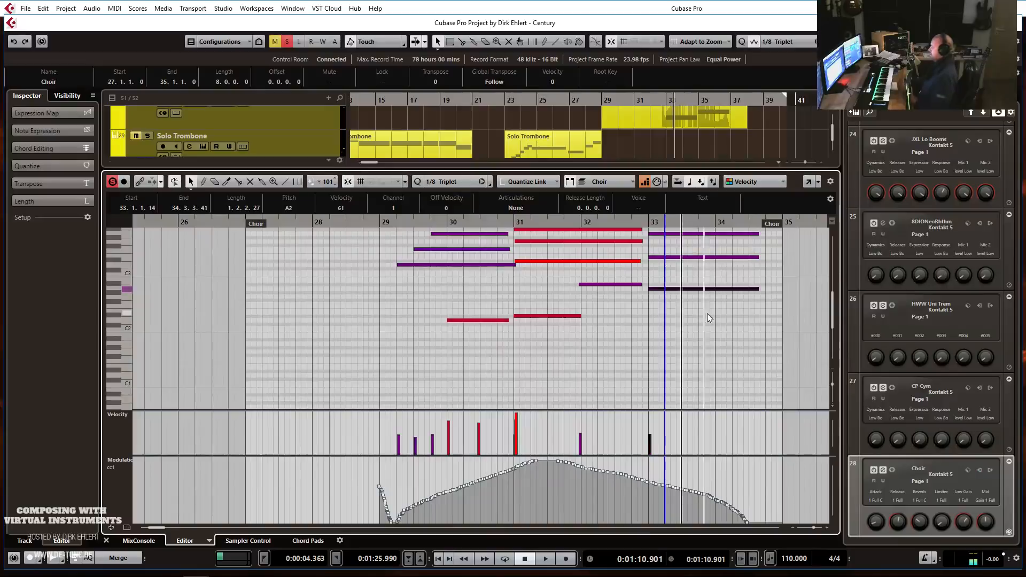
key(Return)
key(Return)
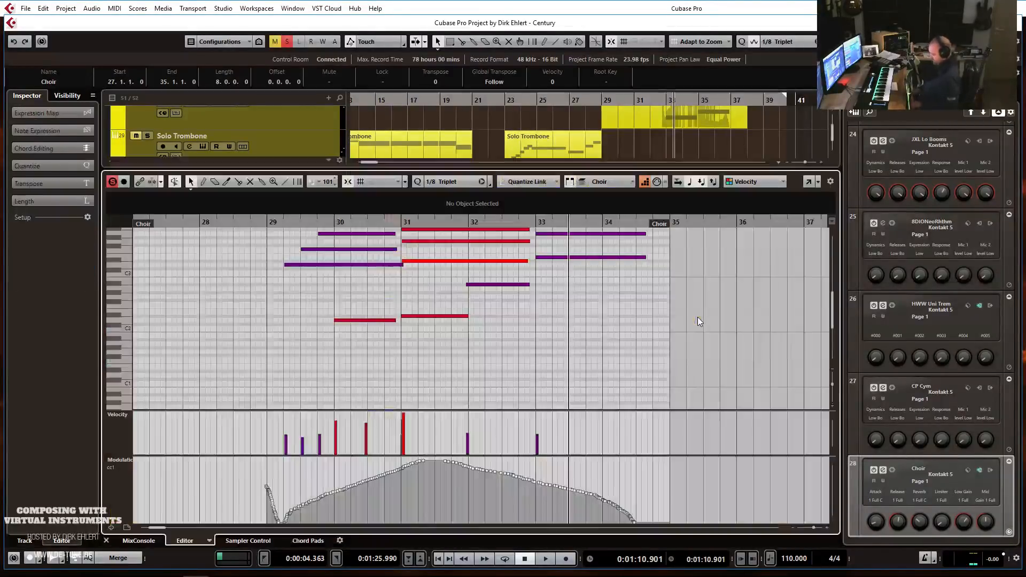
Return to the project window, solo the Strings folder together with Choir, and listen from about bar 27.
key(Return)
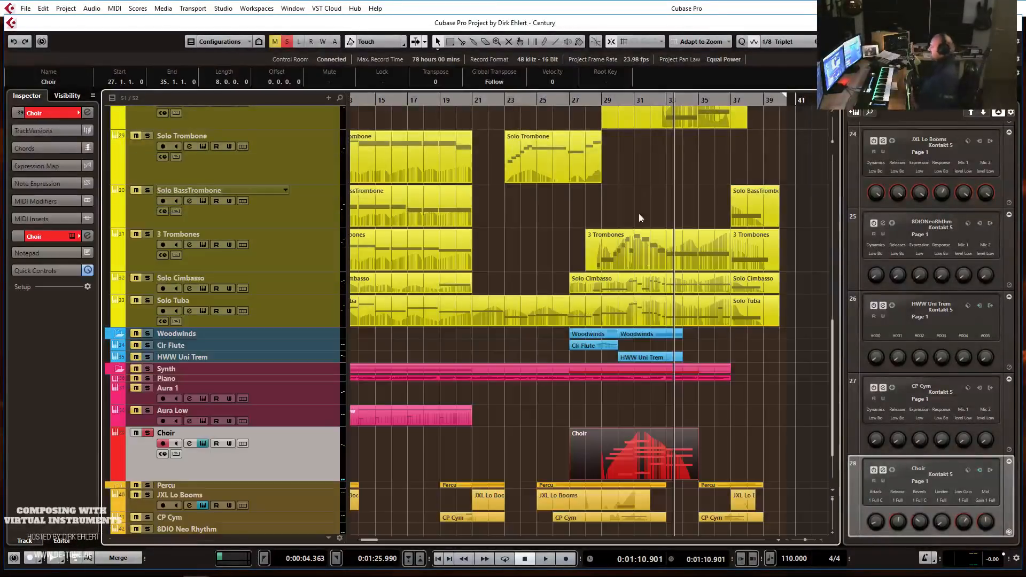
click(569, 103)
scroll(541, 192, up, 5)
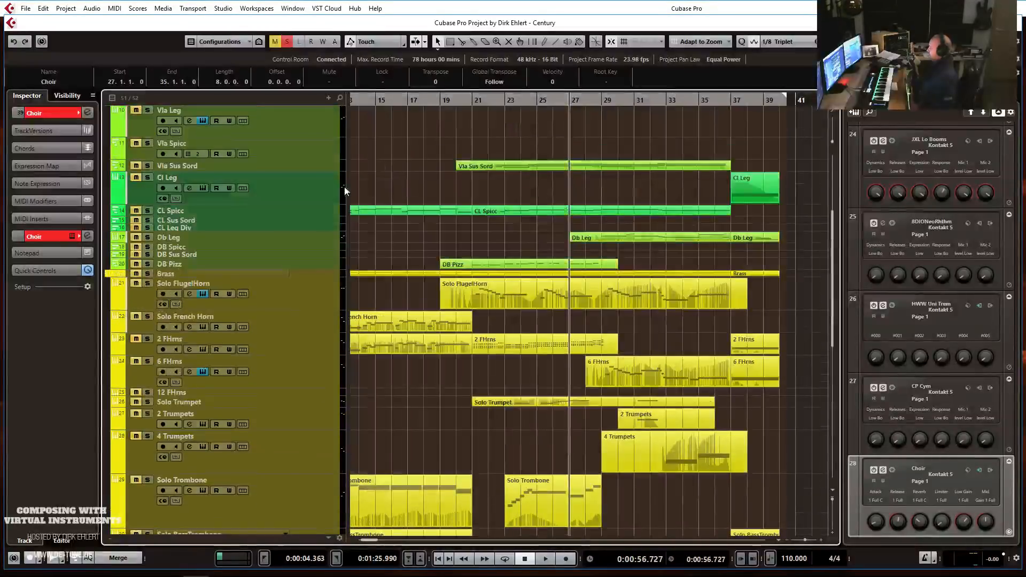
scroll(373, 210, up, 3)
click(147, 166)
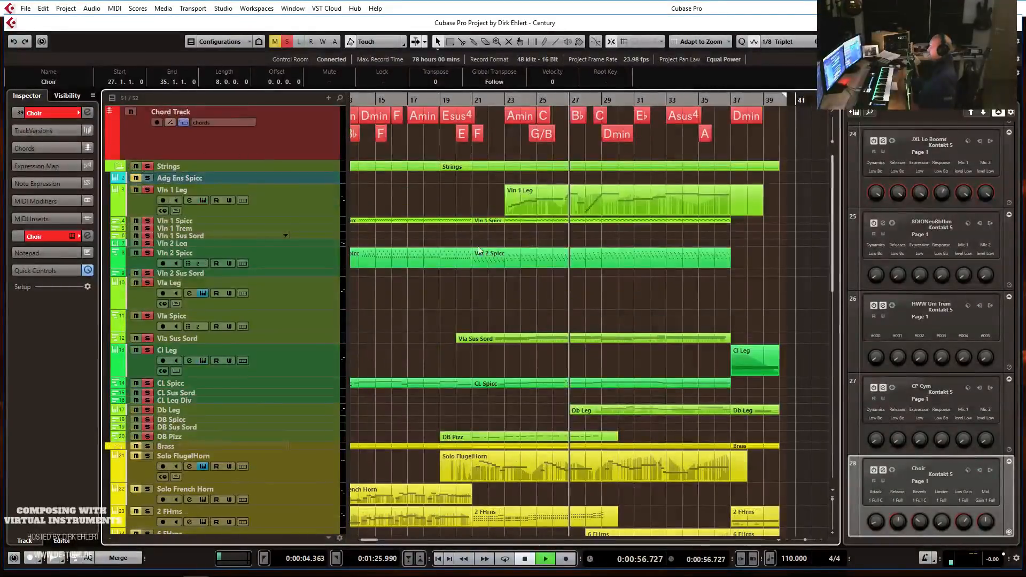
scroll(705, 283, down, 15)
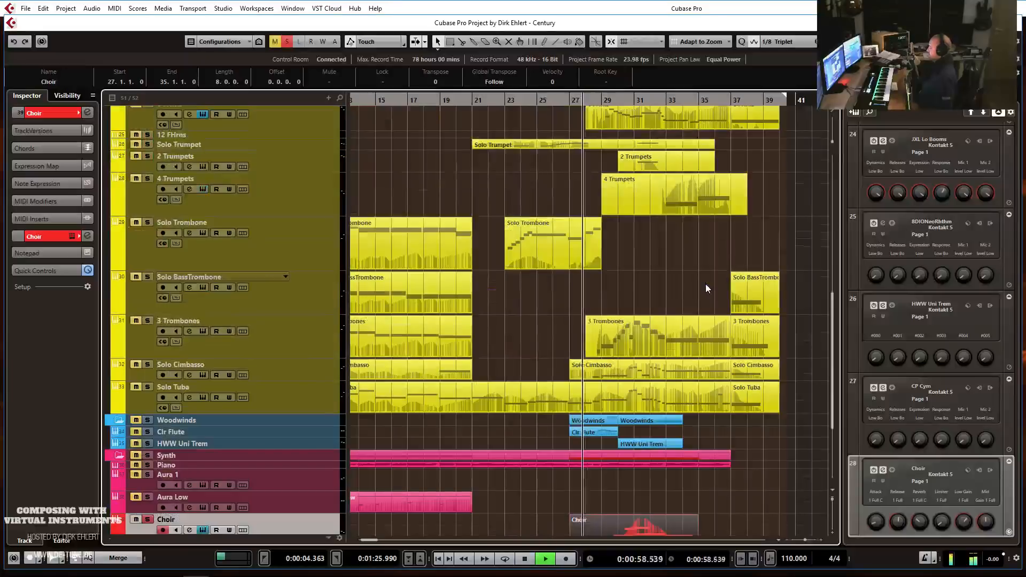
scroll(705, 284, down, 3)
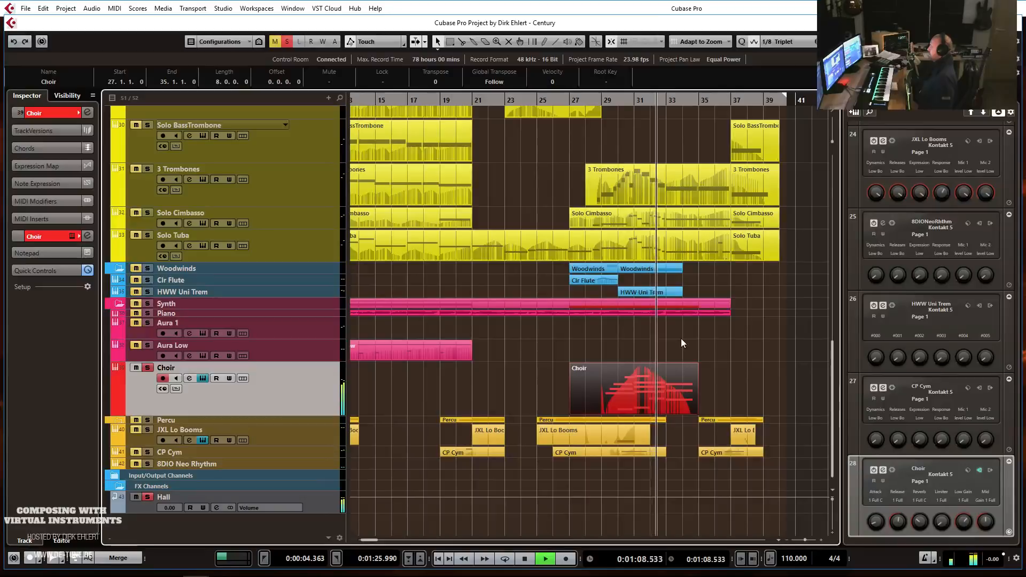
key(space)
Clear the solos, audition the full mix from about bar 26, and shrink the Choir track to a single-row height.
click(559, 102)
key(space)
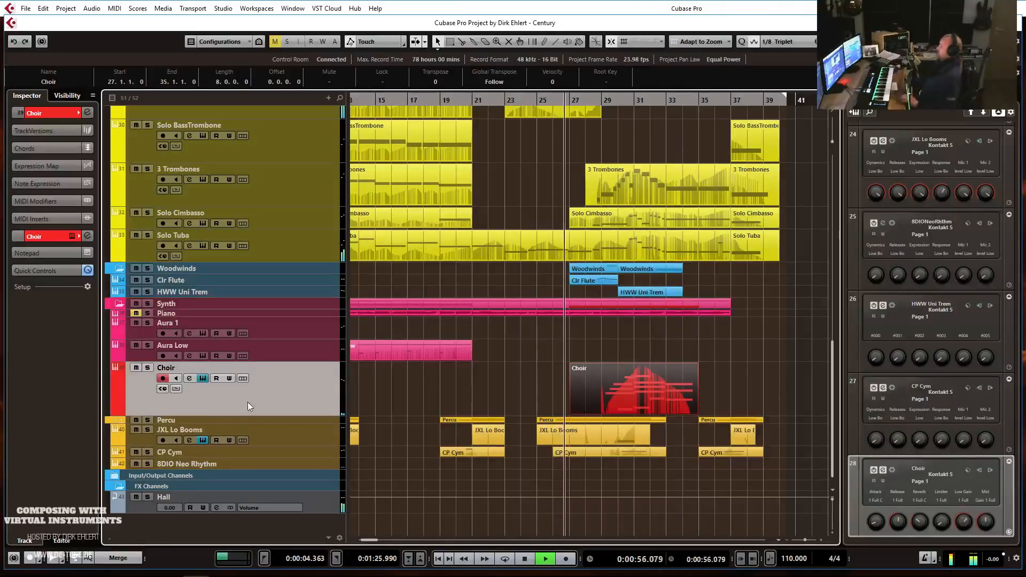
drag(242, 416, 245, 366)
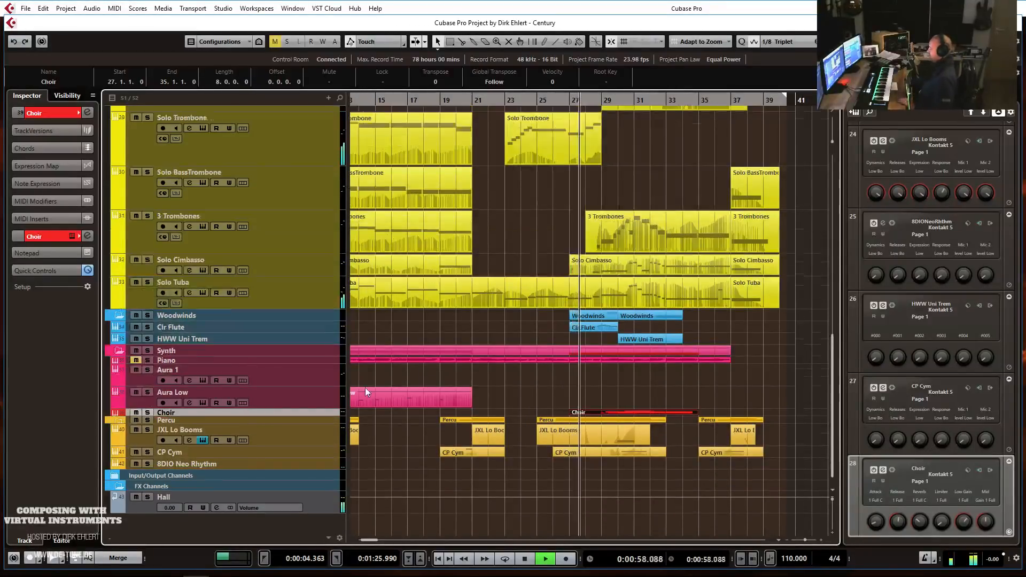
drag(237, 417, 239, 422)
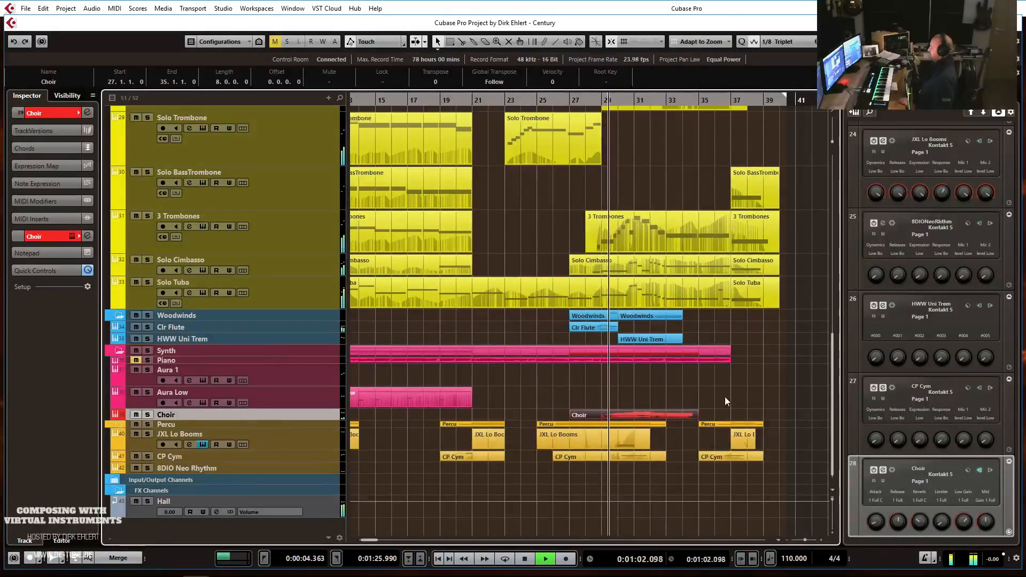
click(753, 412)
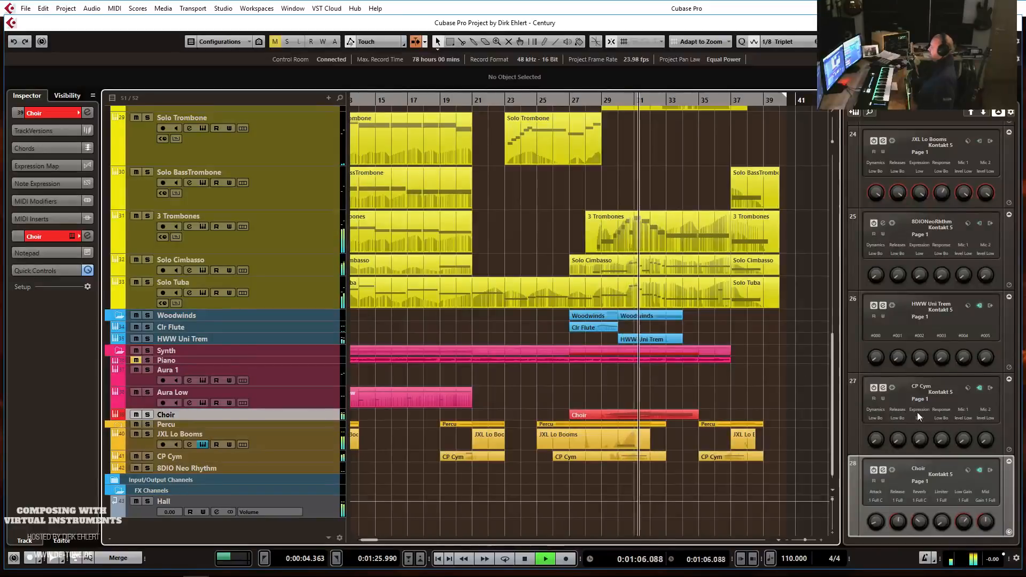
key(space)
Load 1 Full Choir Long Ooh from Orchestral Essentials 2 into Choir's Kontakt instance and set its MIDI channel to A 1.
click(882, 470)
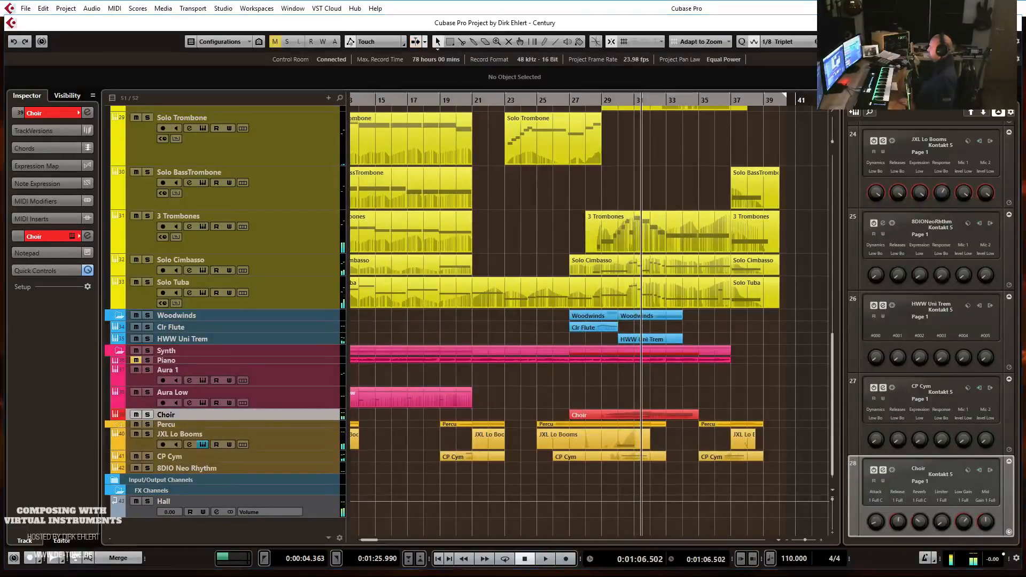
drag(160, 6, 185, 5)
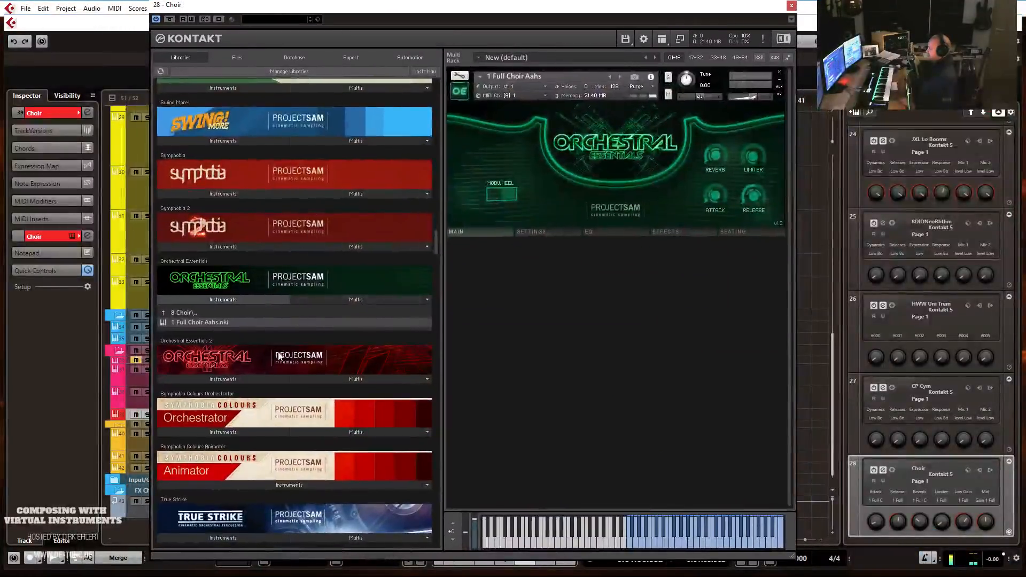
click(226, 367)
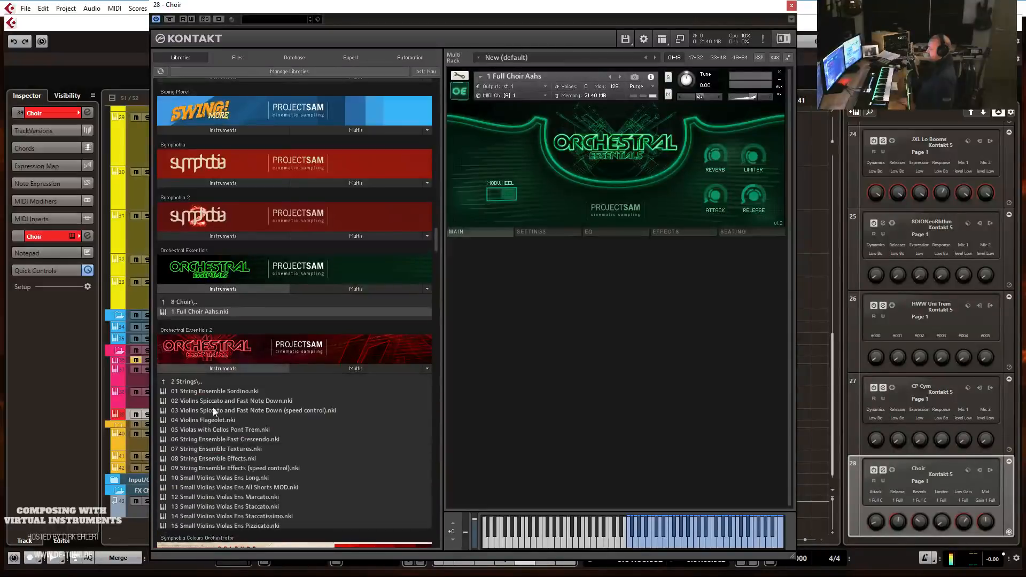
click(197, 379)
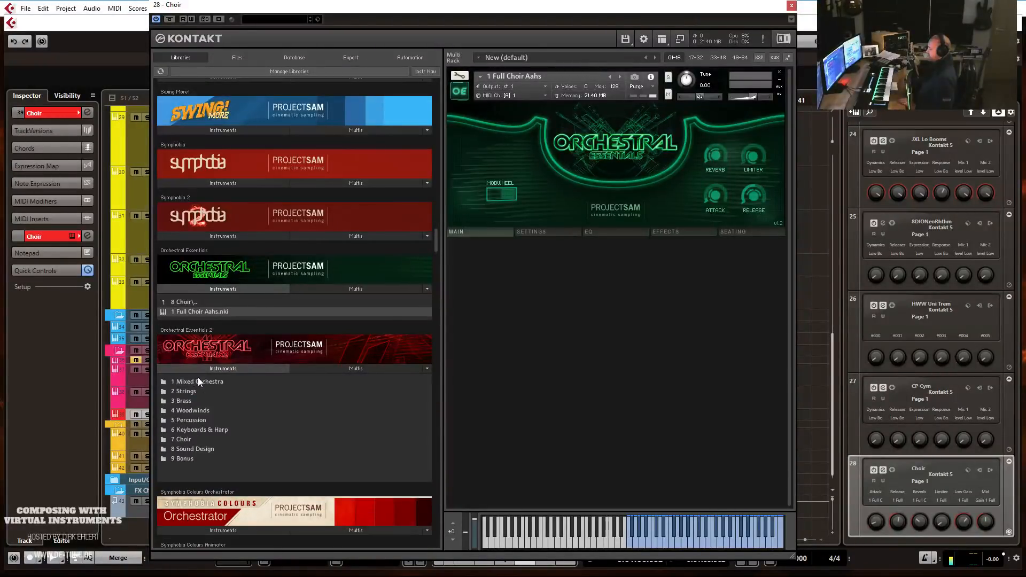
click(192, 440)
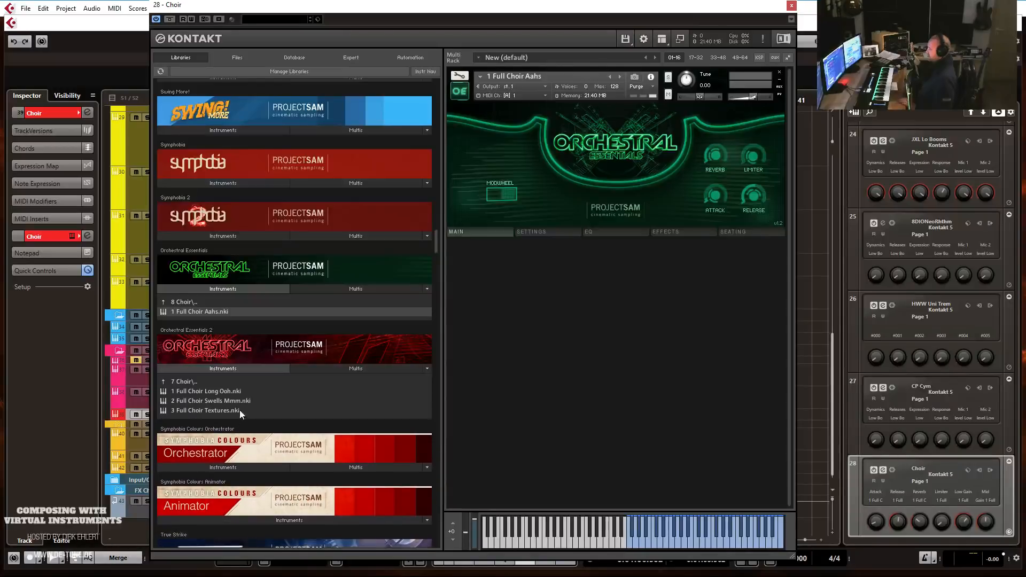
double_click(225, 393)
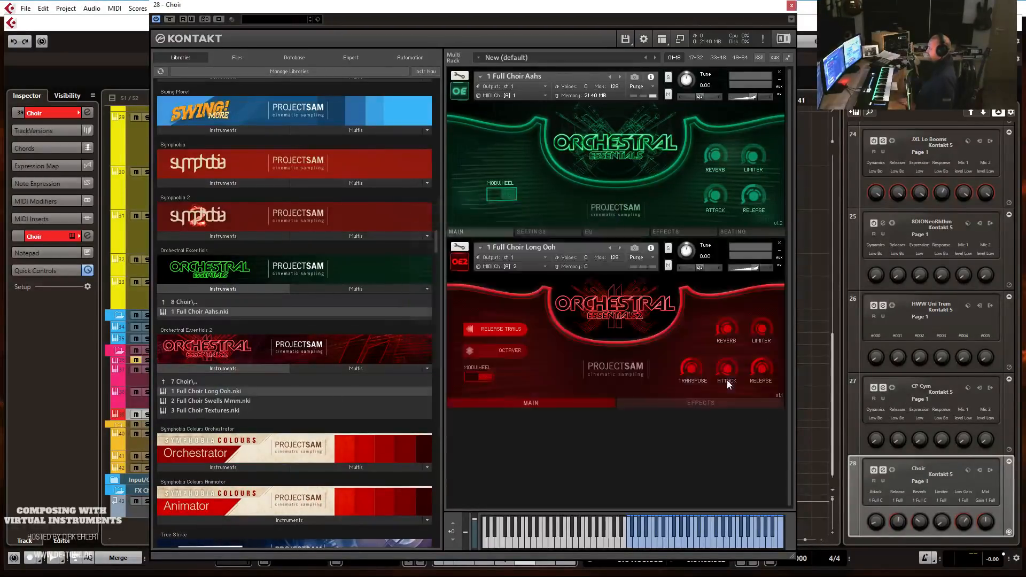
click(522, 267)
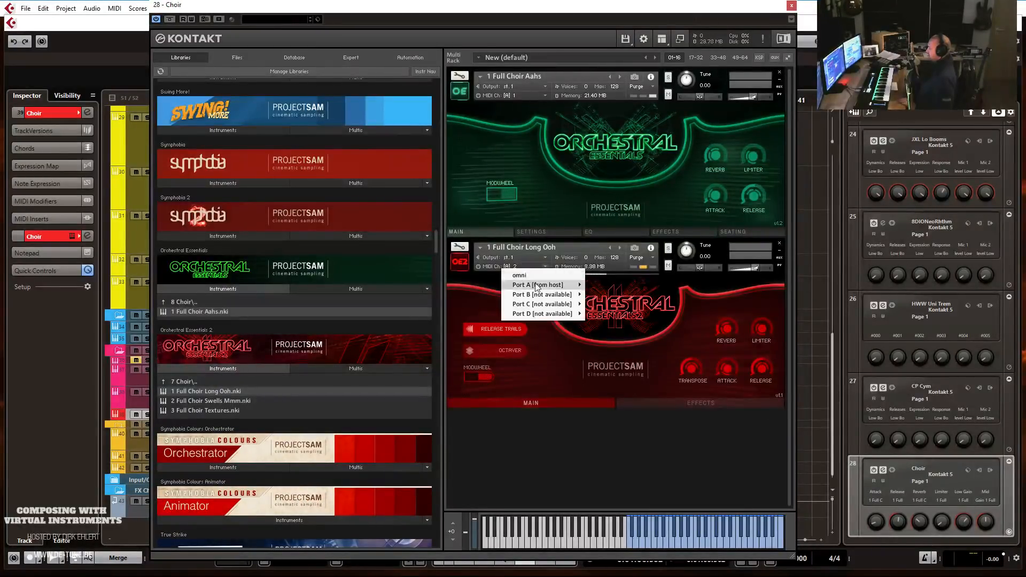
click(594, 286)
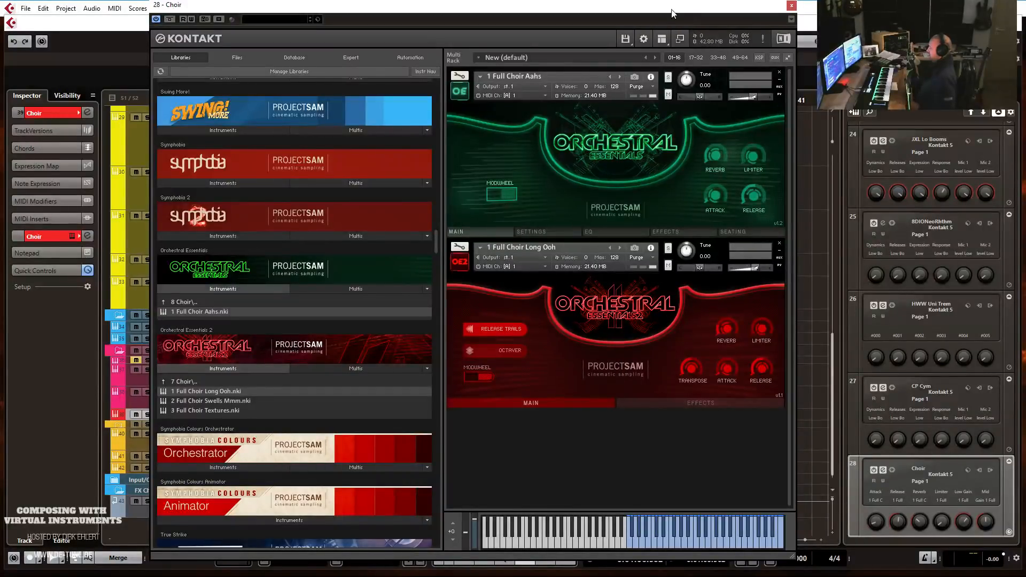
Move the Kontakt window aside and audition the two layered choir patches in the full mix from about bar 27.
drag(672, 13, 1025, 44)
click(572, 102)
key(space)
drag(1025, 45, 511, 26)
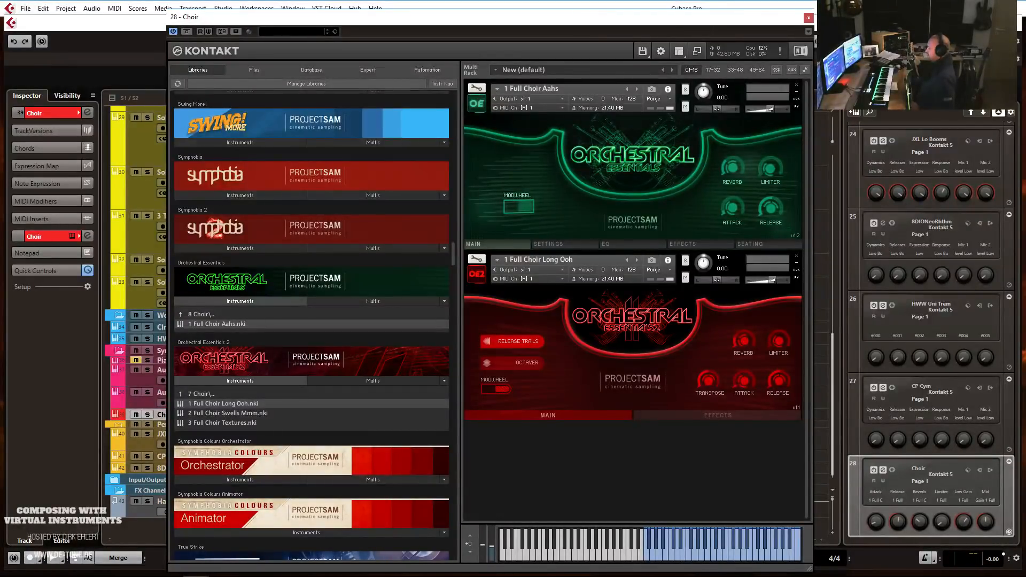
Solo Choir, play it from about bar 28, and slightly lower Full Choir Long Ooh's volume before closing Kontakt.
key(s)
drag(551, 21, 1025, 29)
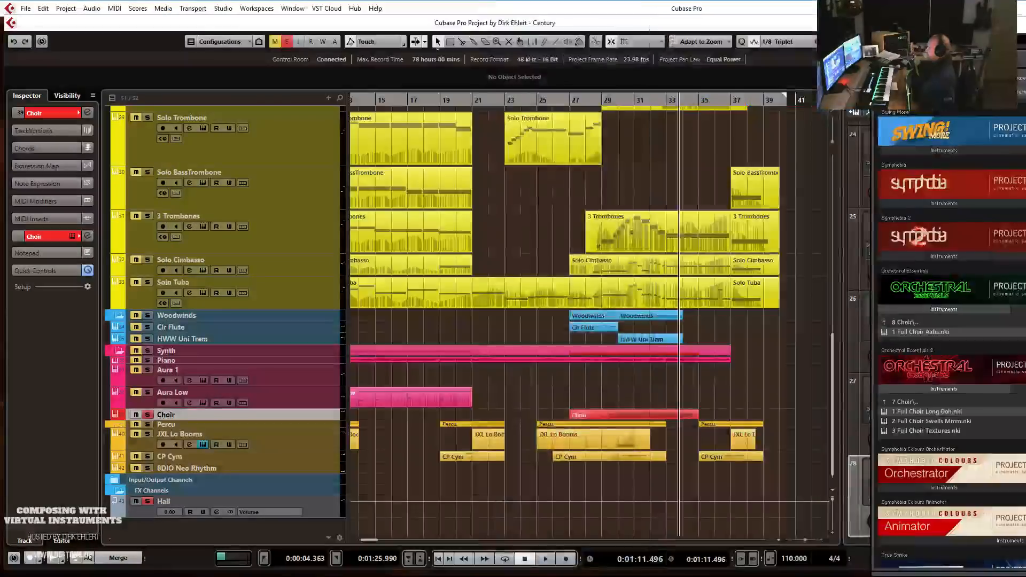
click(585, 101)
key(space)
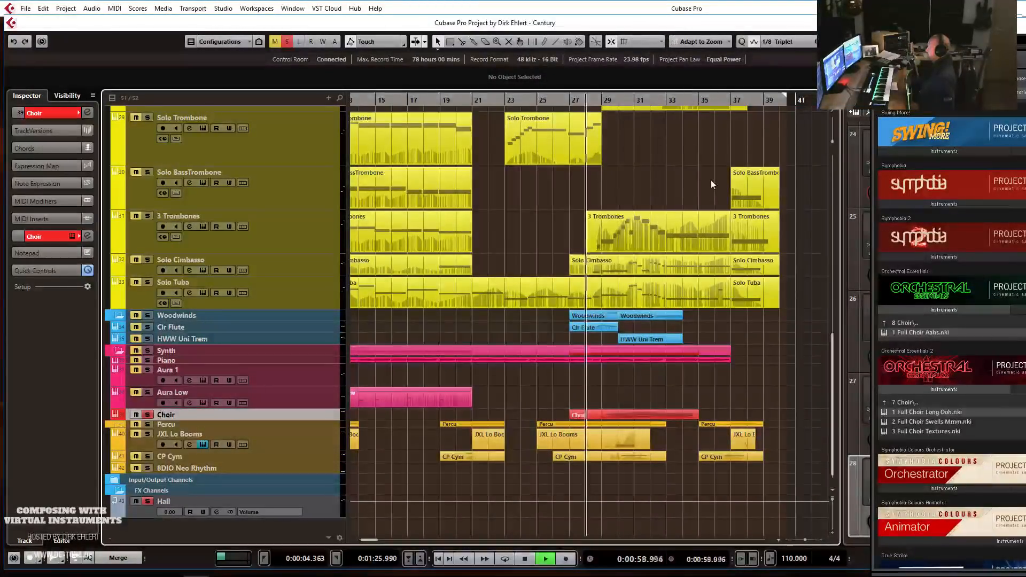
drag(1025, 31, 623, 16)
drag(846, 274, 843, 273)
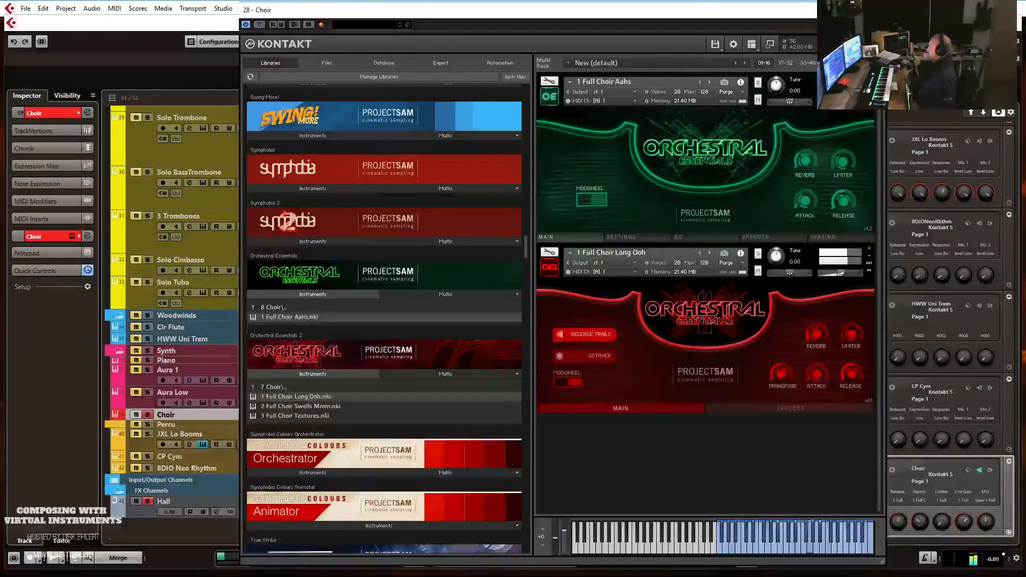
click(873, 10)
key(space)
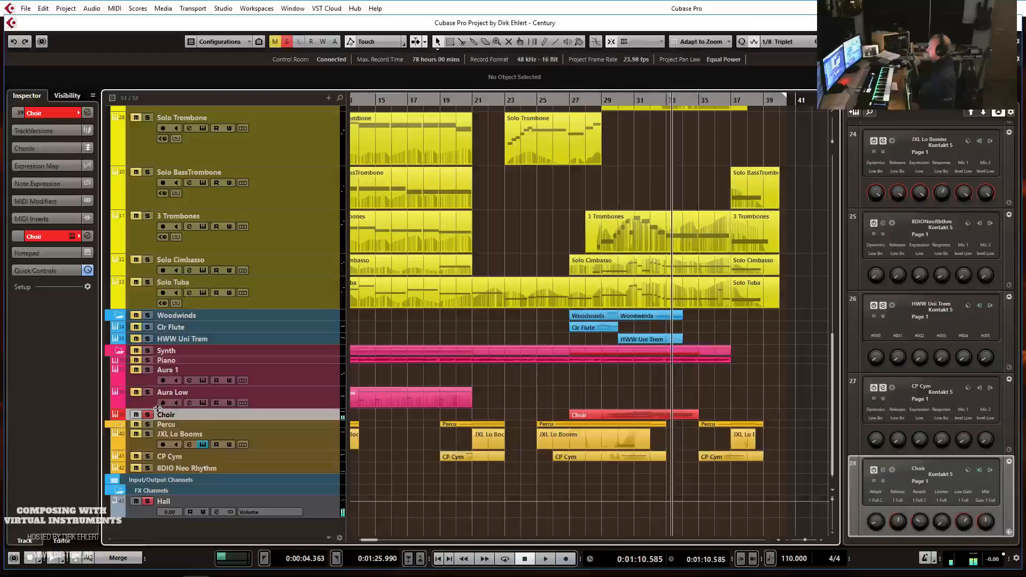
Unsolo Choir, play the full mix from about bar 28, and select the HWW Uni Trem track.
click(147, 415)
click(599, 105)
key(space)
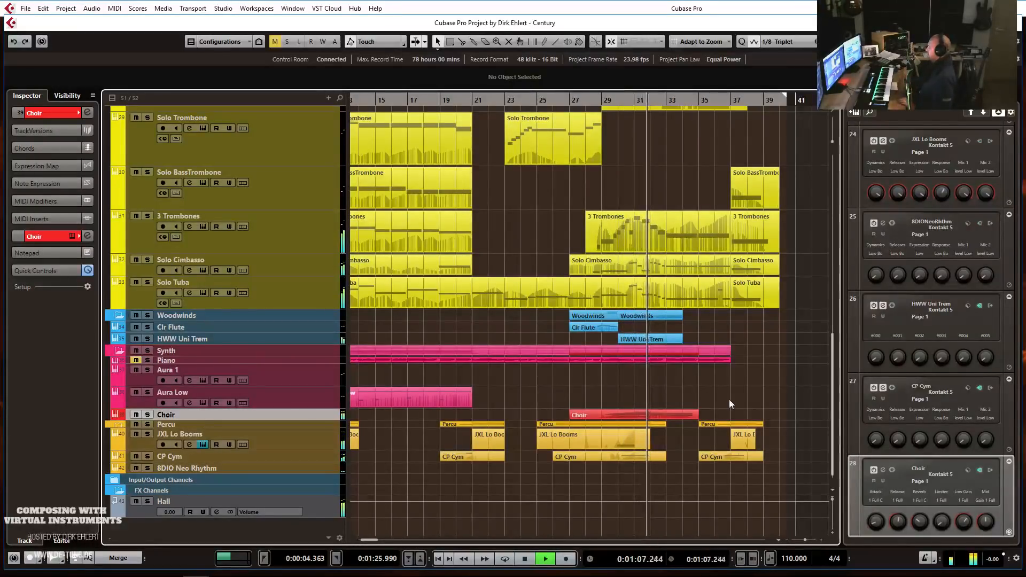
click(304, 341)
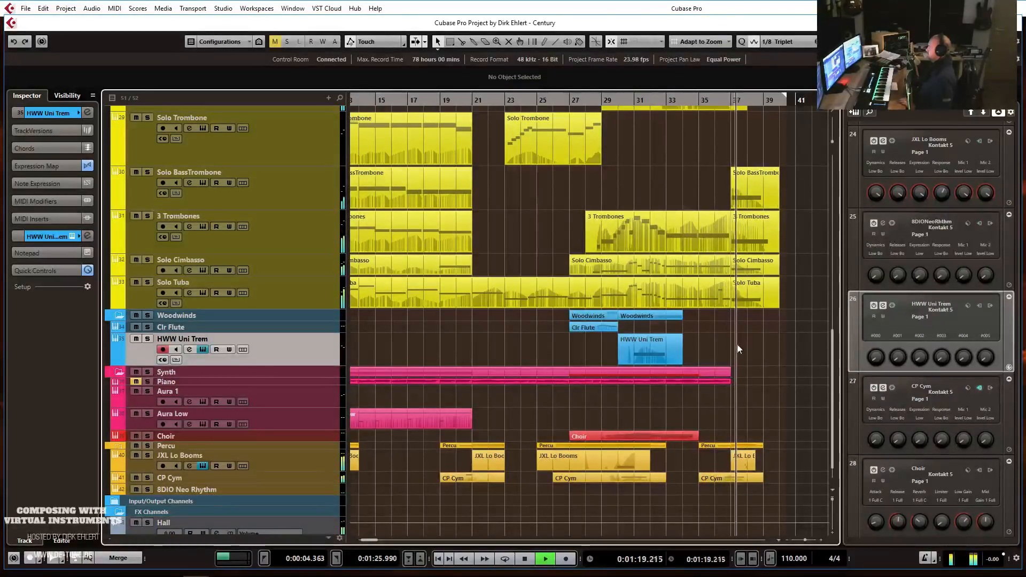
Review the arrangement up to the Chord Track while the mix plays to its end, and return the cursor to the left locator.
scroll(735, 346, up, 5)
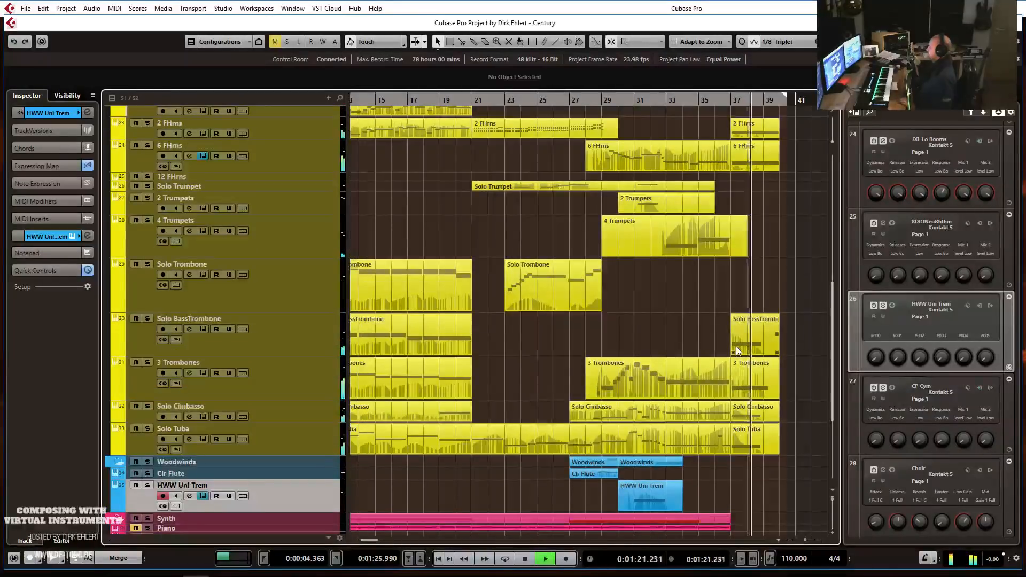
scroll(765, 320, up, 8)
scroll(765, 319, up, 4)
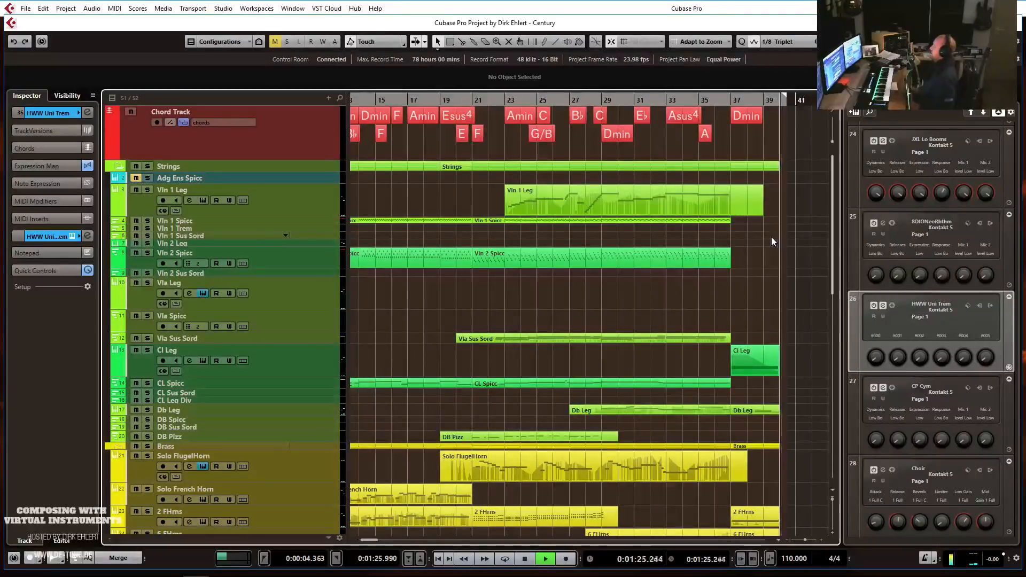
key(g)
key(g)
key(g)
key(g)
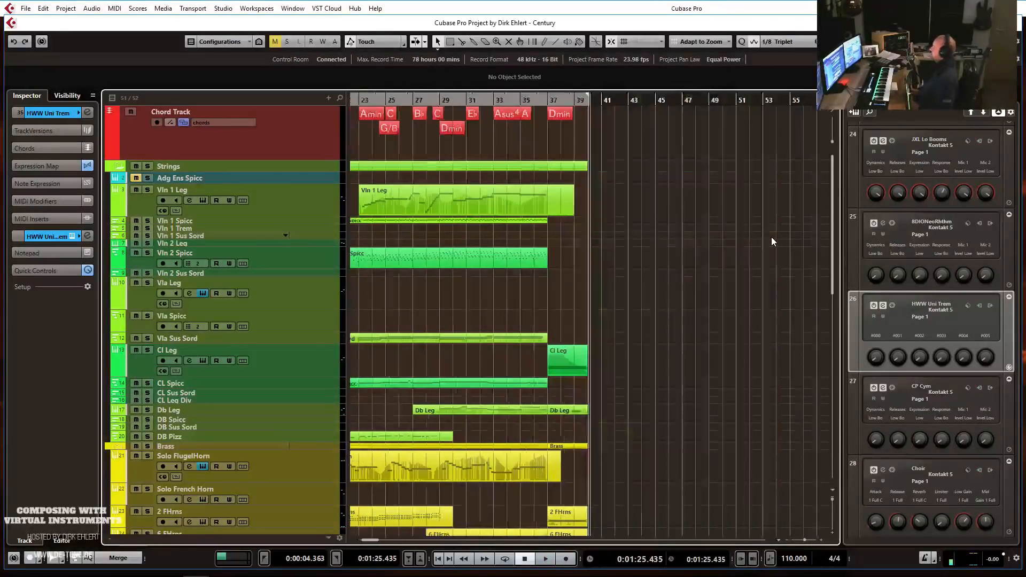
key(KP_1)
key(h)
key(h)
key(h)
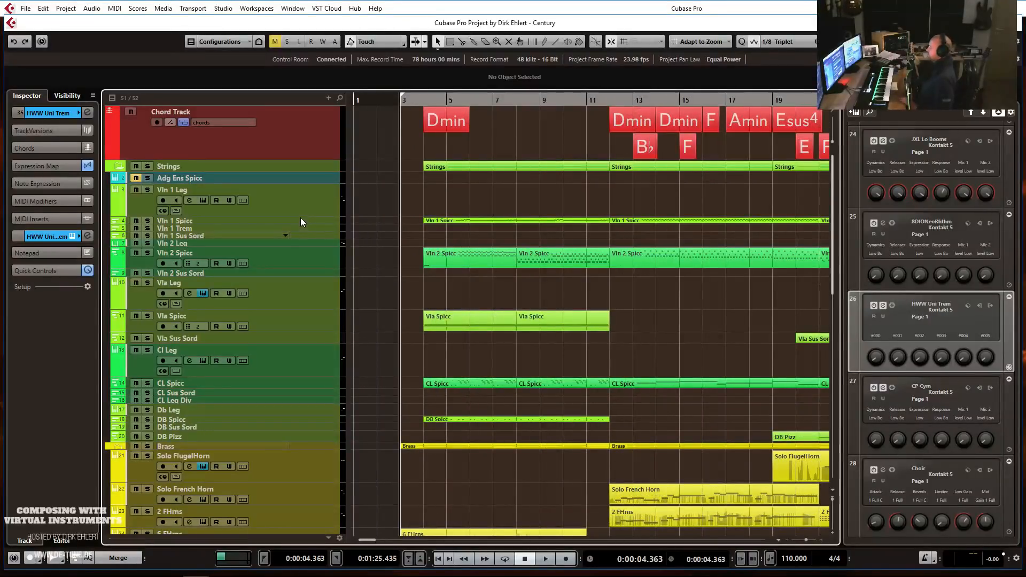
Shrink the still-expanded string tracks, from Vln 1 Leg down to Db Leg, to minimal track height.
drag(301, 217, 301, 191)
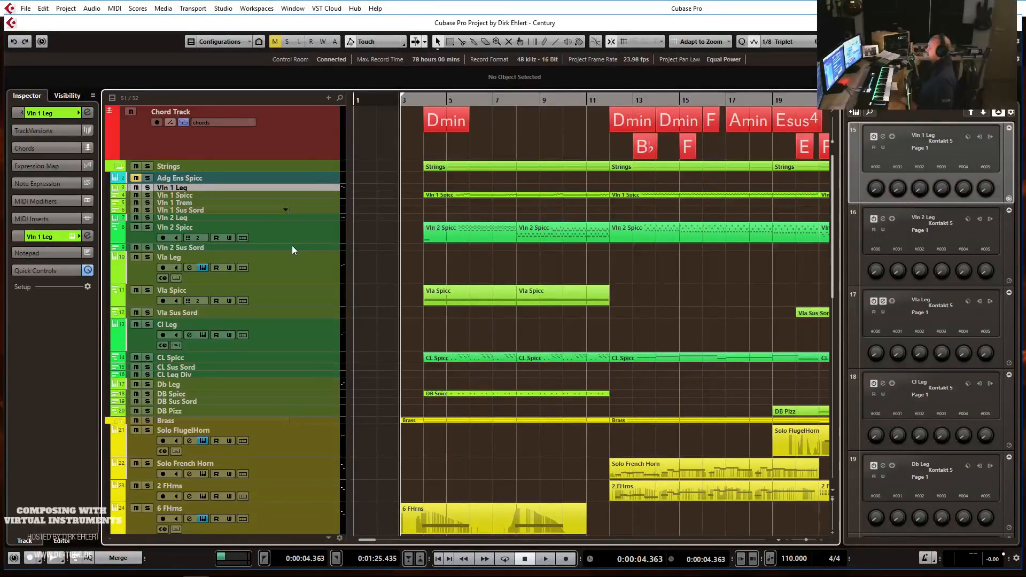
drag(293, 243, 293, 229)
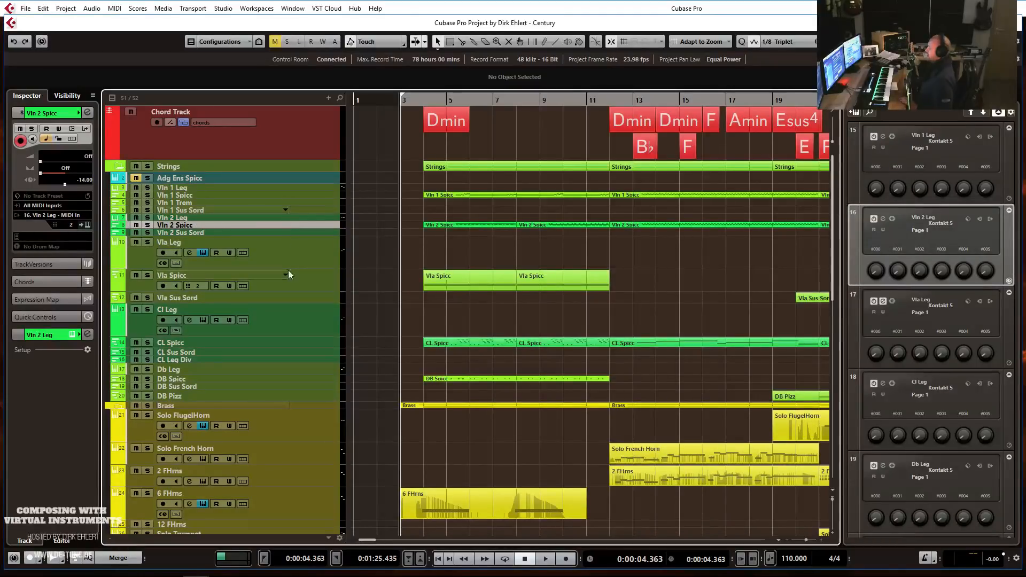
drag(288, 270, 291, 252)
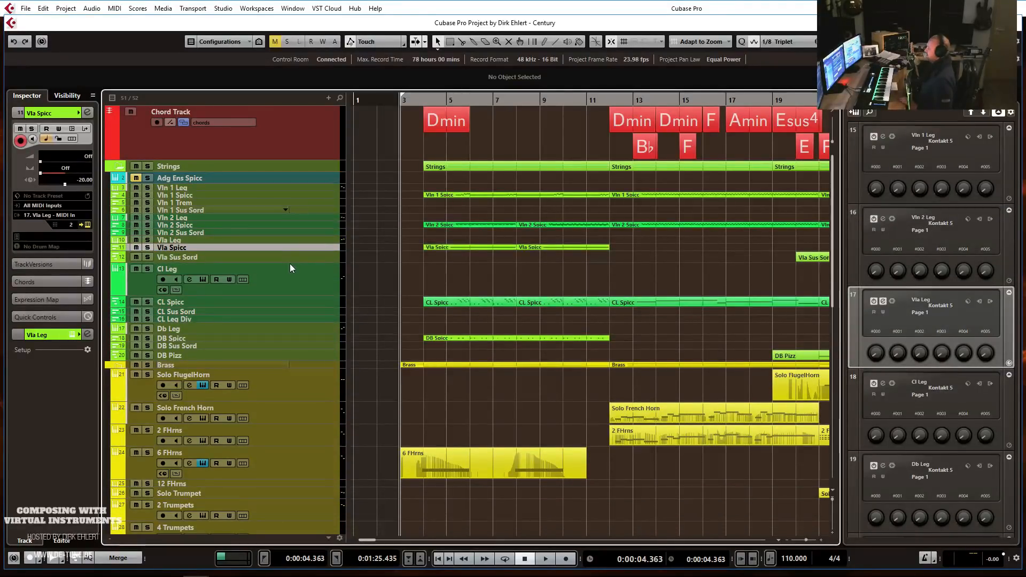
click(289, 263)
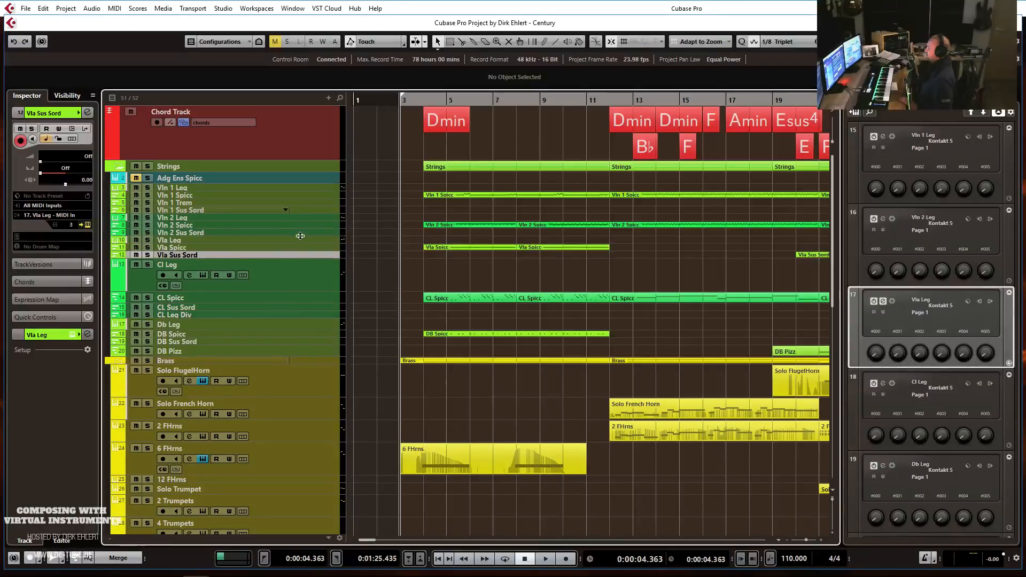
click(293, 292)
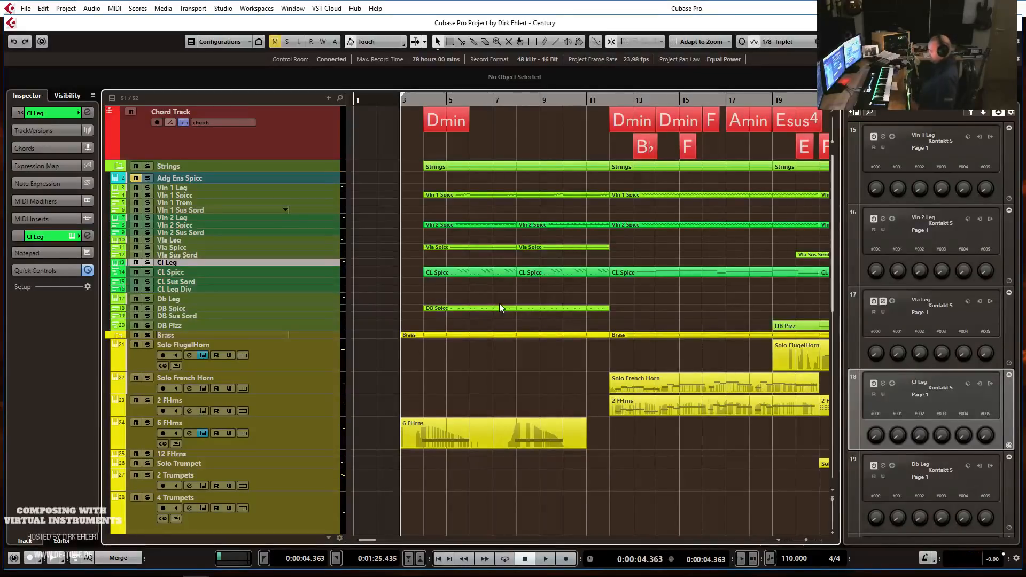
key(g)
key(g)
key(g)
key(g)
key(g)
key(g)
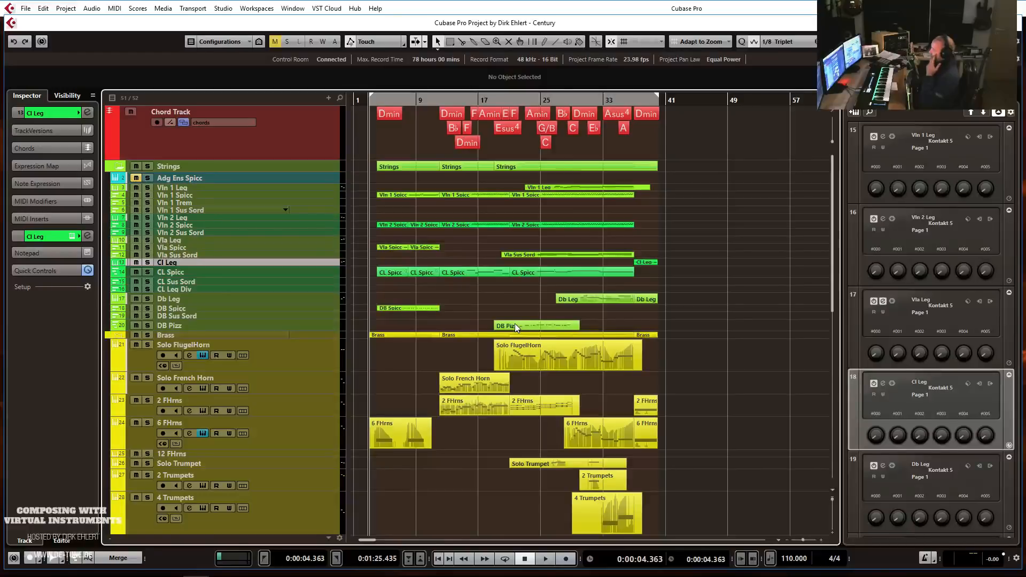
click(222, 299)
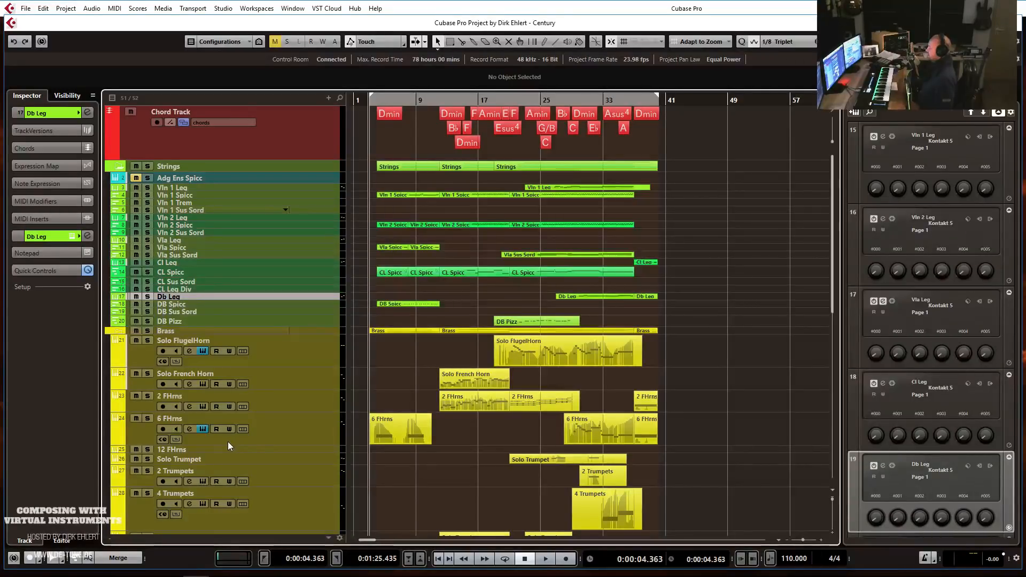
Shrink the horn and trumpet tracks, from Solo FlugelHorn through 4 Trumpets, to compact height.
drag(229, 446, 261, 341)
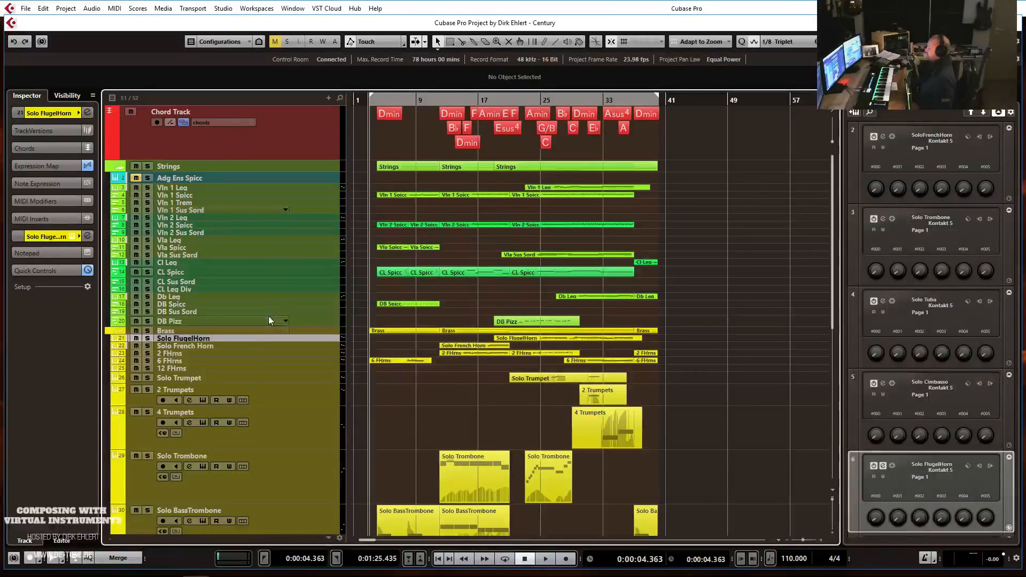
drag(273, 400, 305, 370)
click(291, 424)
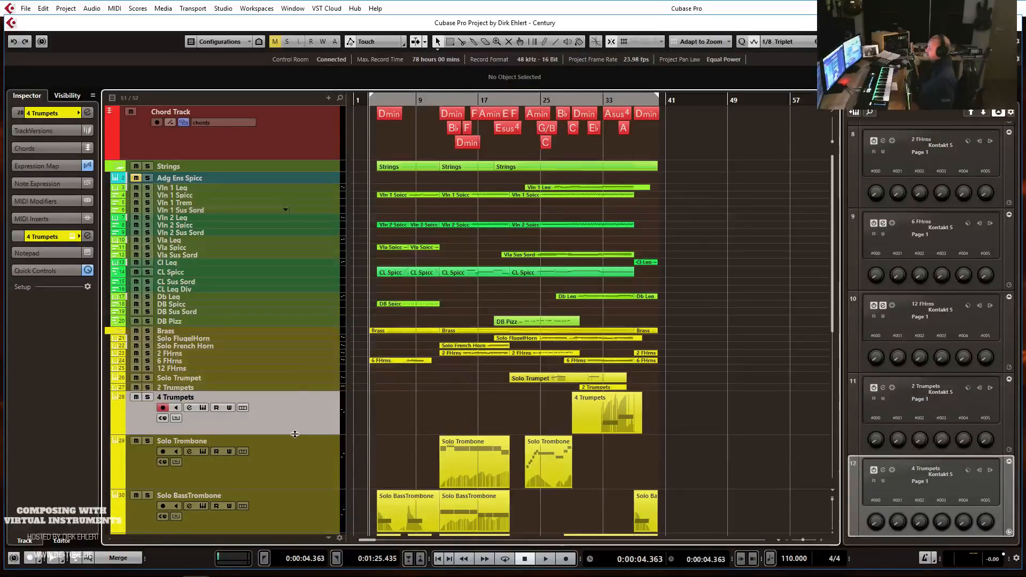
drag(298, 436, 305, 384)
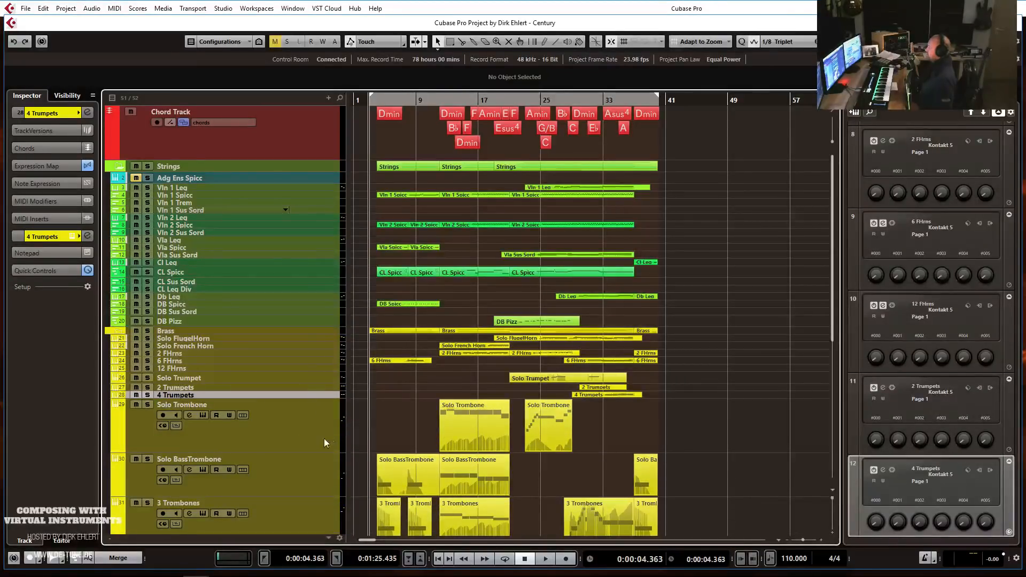
Shrink the low brass tracks, from Solo Trombone through Solo Tuba, to minimal height.
click(286, 446)
drag(289, 452, 295, 406)
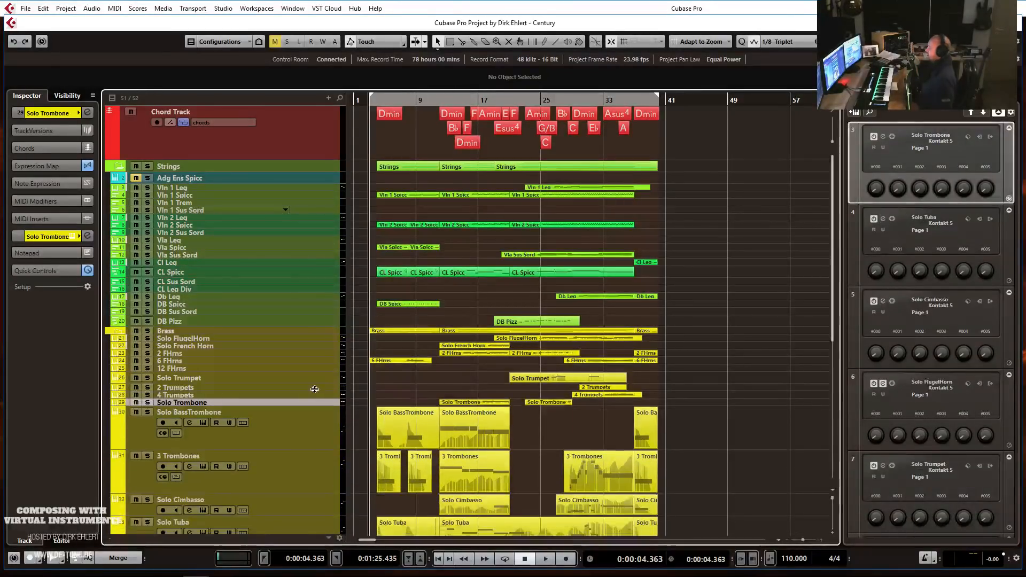
click(298, 447)
drag(298, 450, 300, 416)
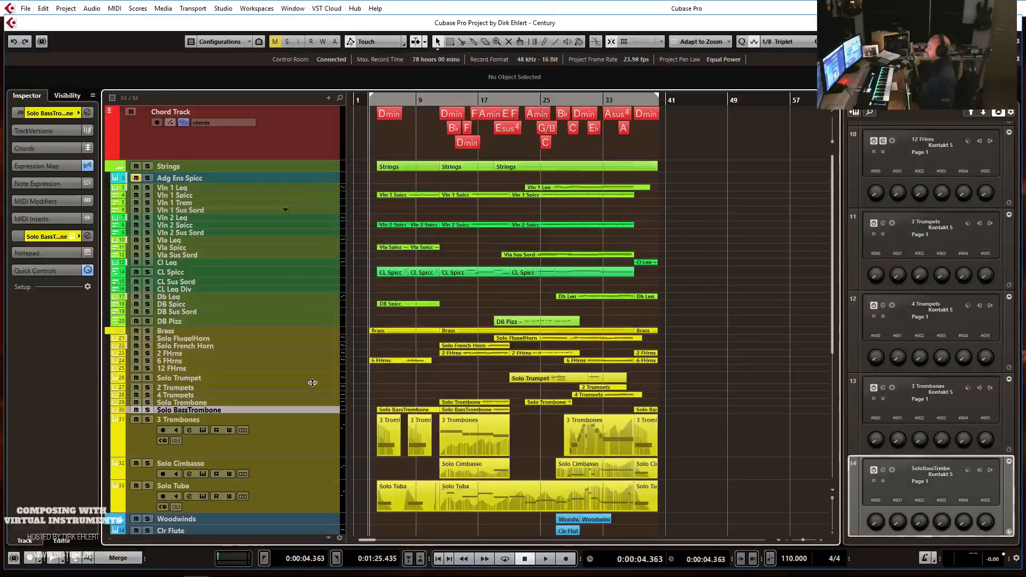
click(305, 456)
drag(304, 456, 313, 415)
click(303, 438)
click(302, 460)
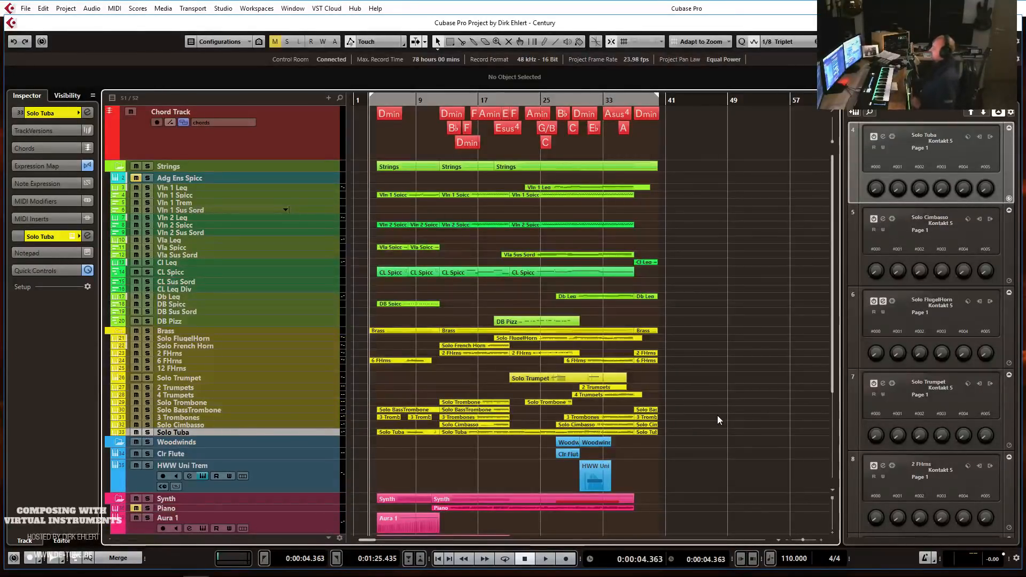
Select the brass tracks from Solo FlugelHorn through Solo Tuba and enlarge them to one uniform height that exposes their track controls.
click(190, 379)
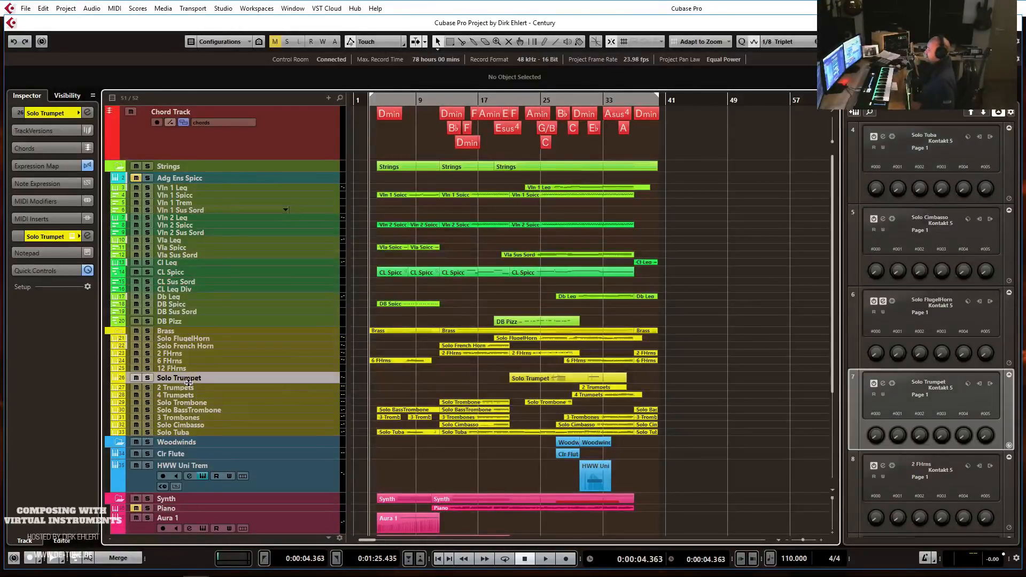
click(216, 338)
shift+click(226, 425)
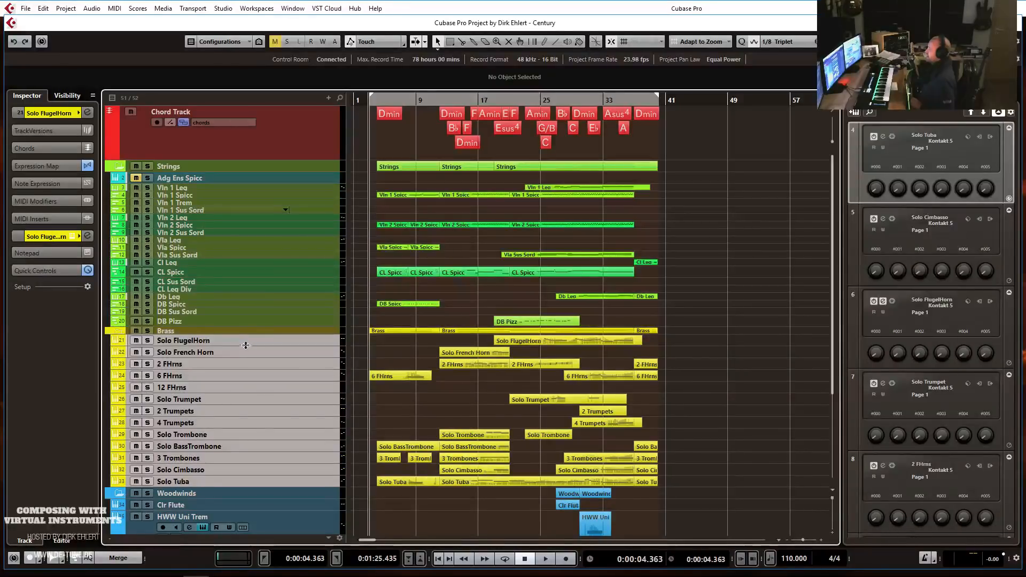
drag(248, 343, 243, 350)
click(275, 353)
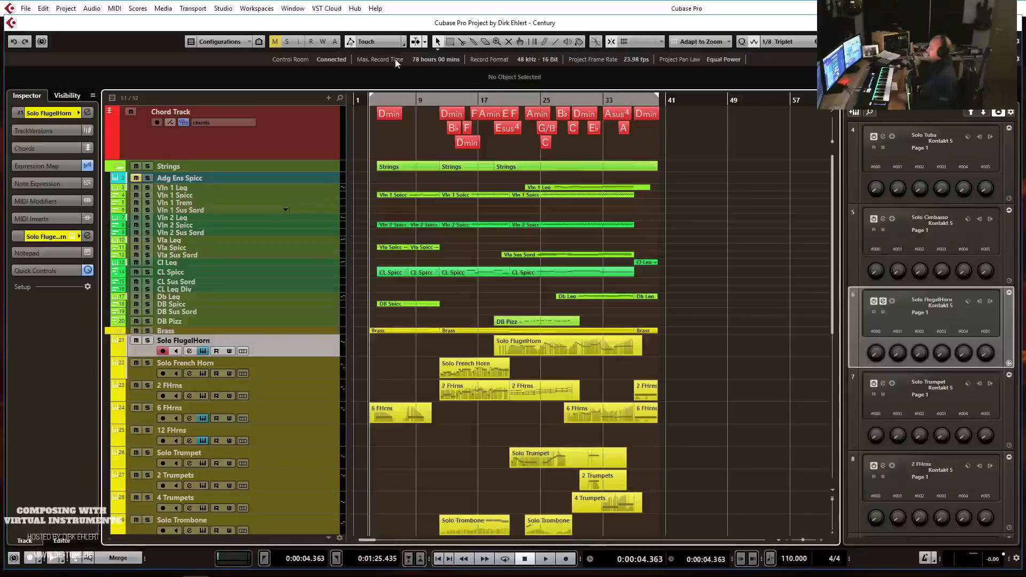
Open the 2 FHrns track's Kontakt instrument and audition the Soaring Short articulation of Horns 2 Basic at different Speed settings.
click(300, 394)
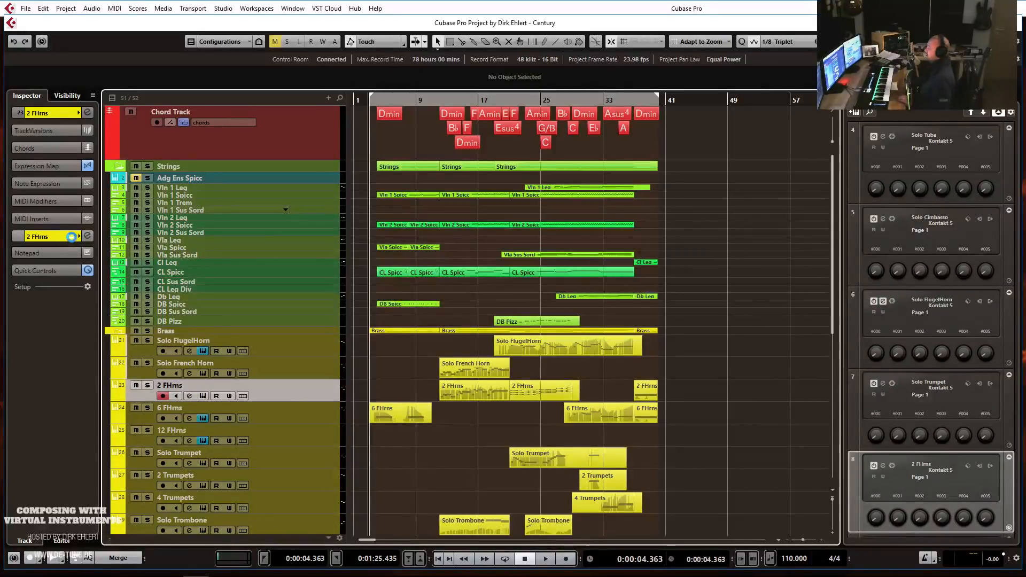
drag(1025, 101, 479, 2)
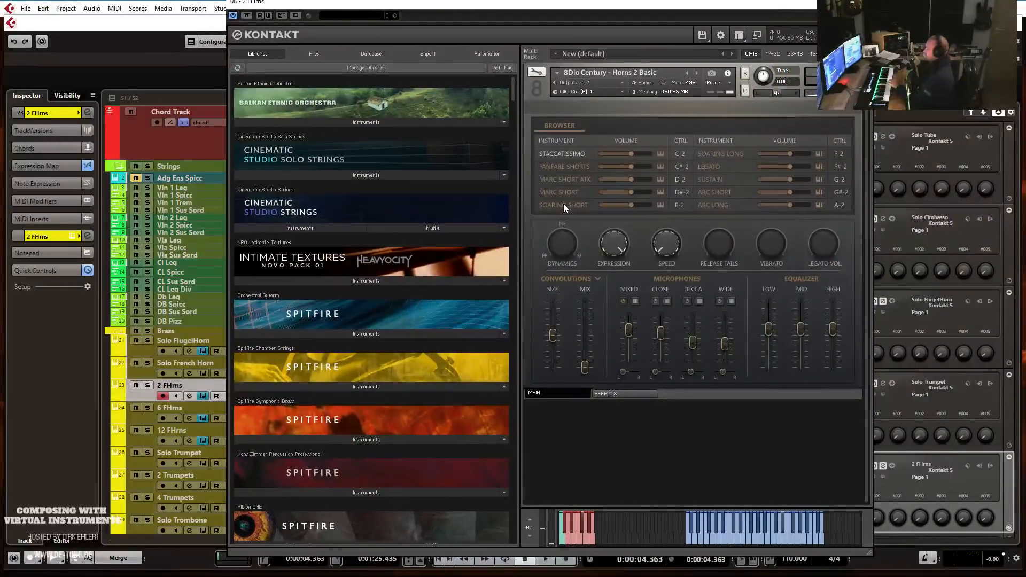
click(563, 204)
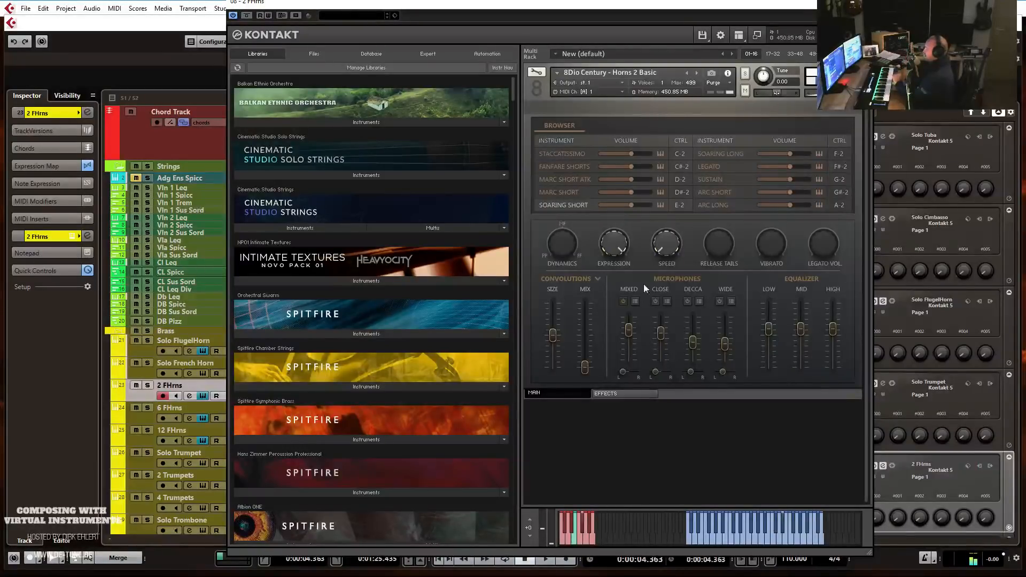
drag(665, 254, 664, 91)
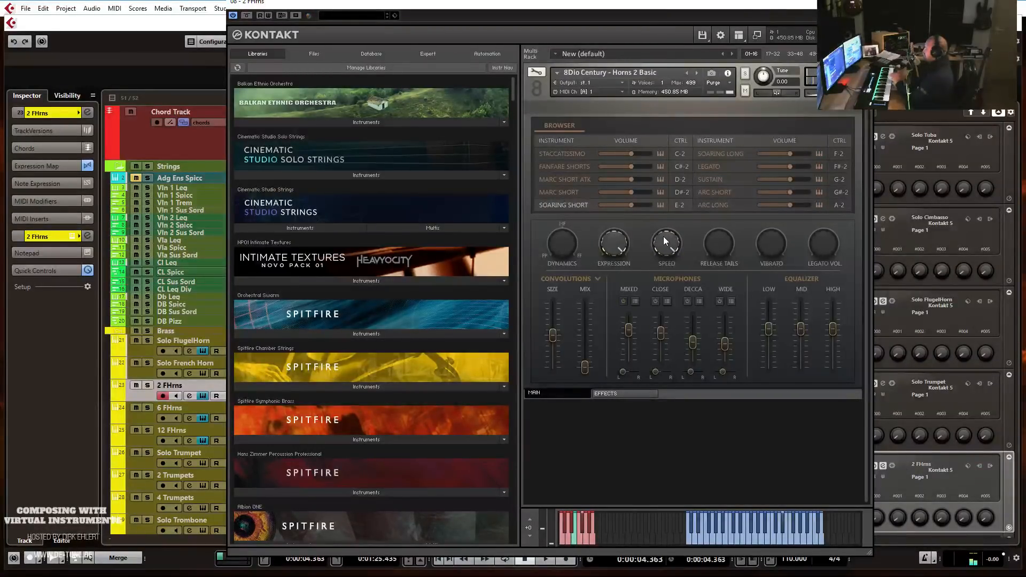
drag(662, 239, 687, 473)
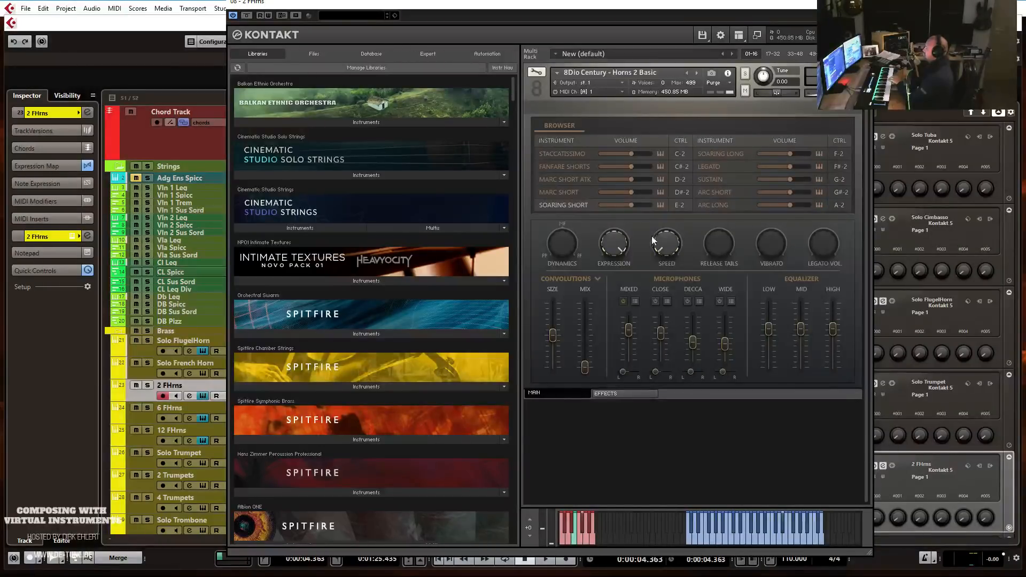
Audition the Marc Short and Soaring Long articulations of Horns 2 Basic and close the Kontakt window.
click(549, 194)
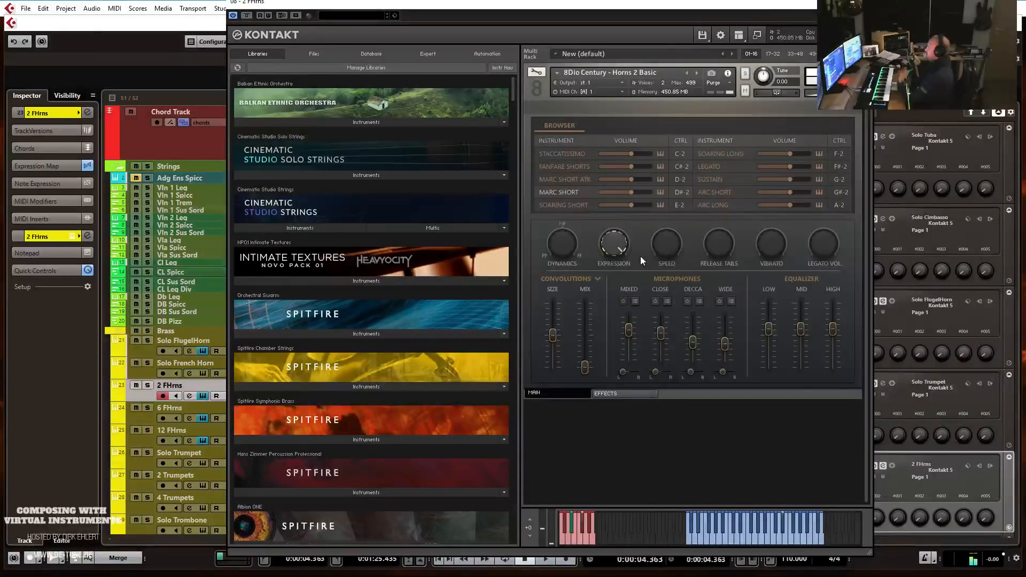
click(732, 154)
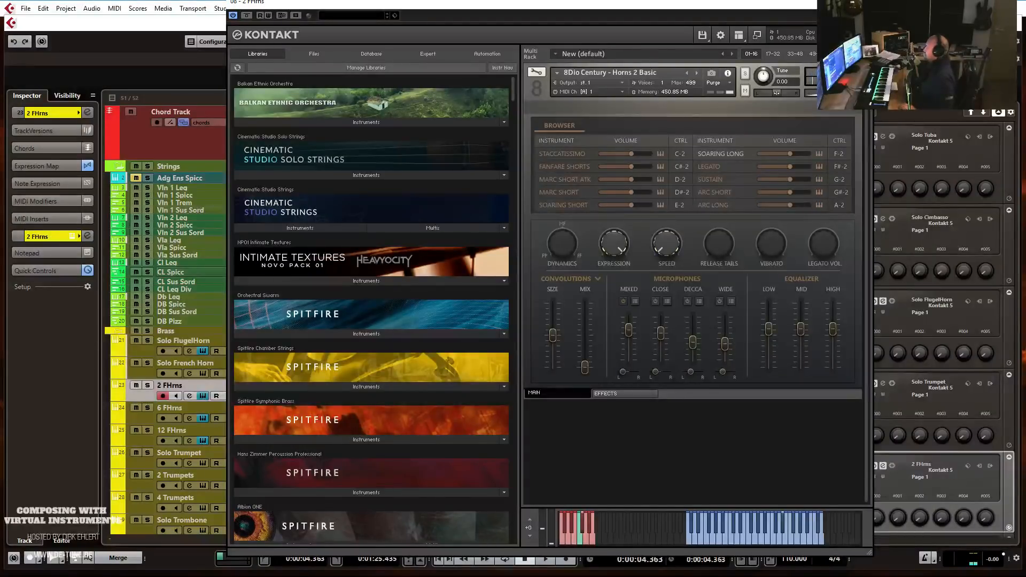
click(861, 2)
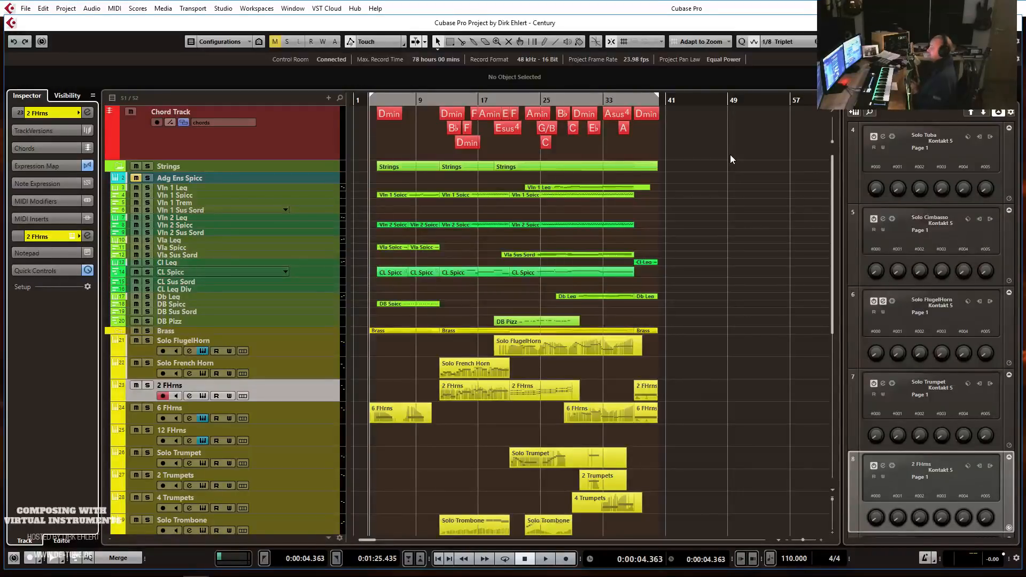
Solo the Brass folder and play the brass section on its own from about bar 11.
scroll(523, 364, down, 5)
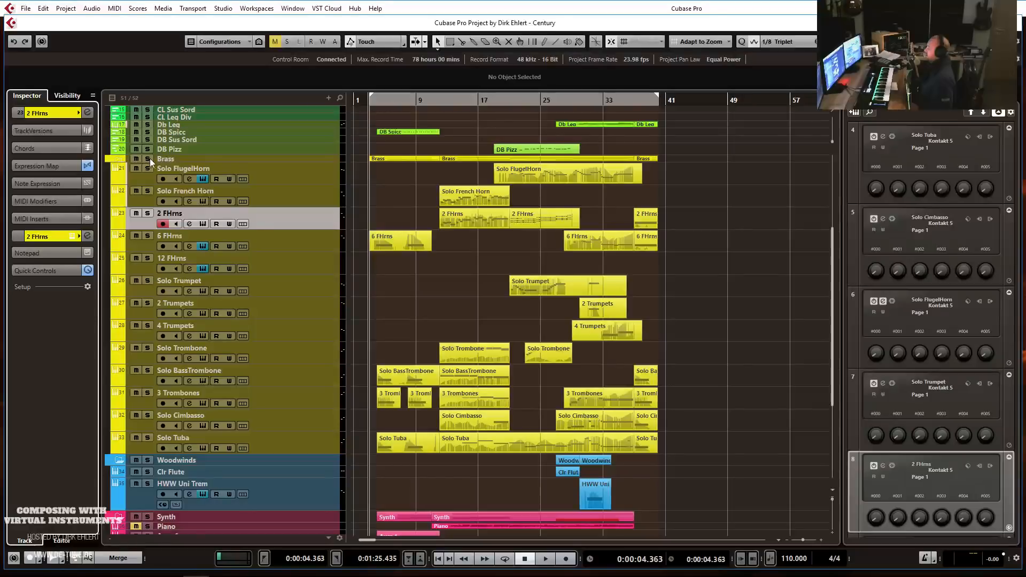
click(148, 158)
click(439, 100)
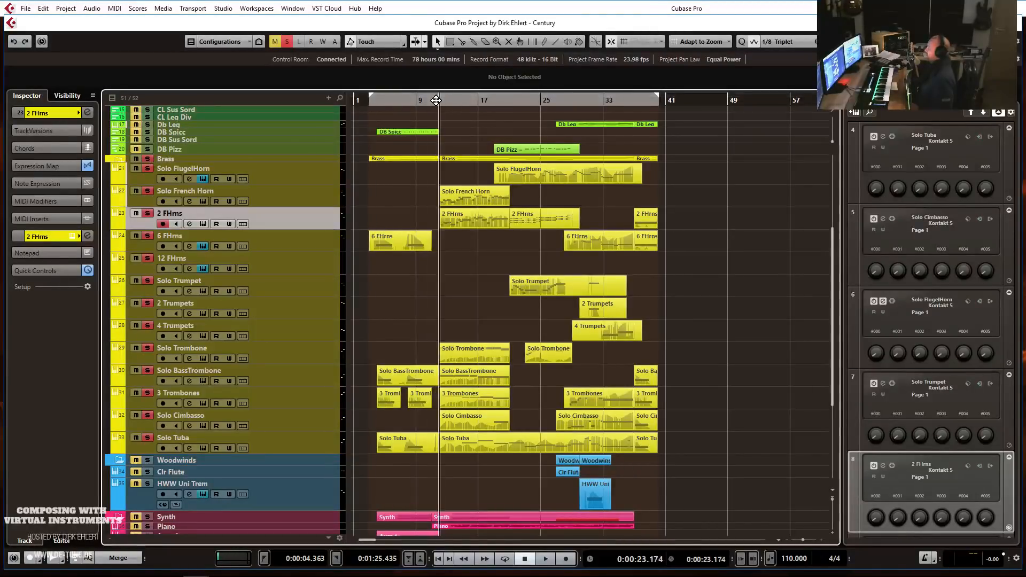
click(431, 100)
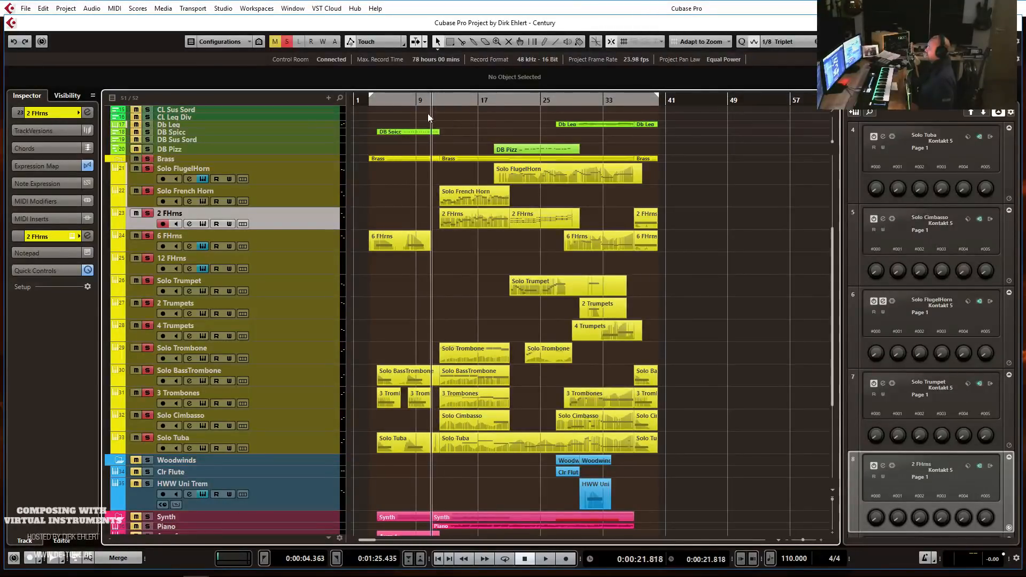
key(g)
key(g)
key(g)
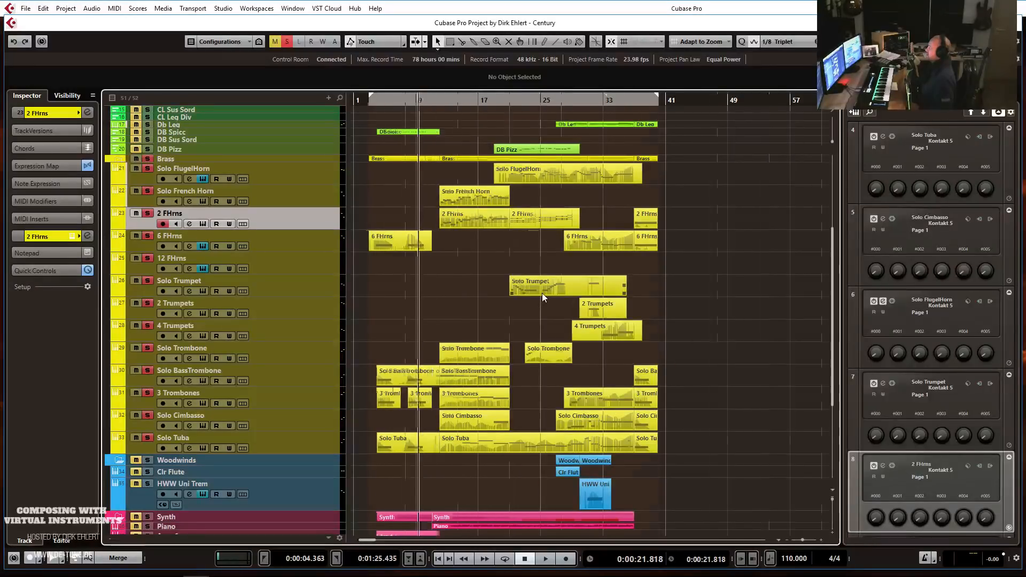
key(space)
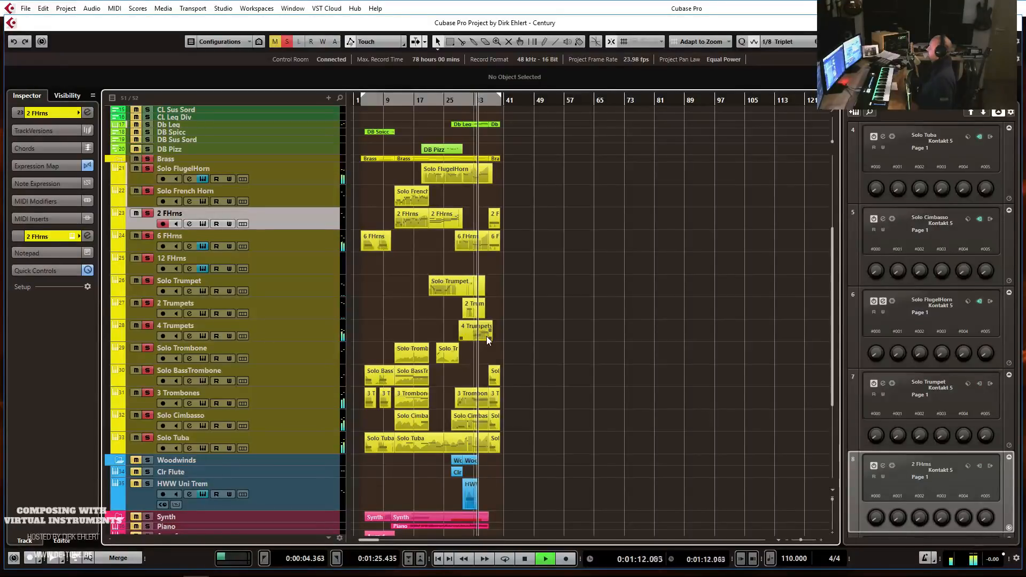
Stop the playback, unsolo the Brass folder and return the cursor to the left locator at the cue's start.
key(h)
key(h)
key(h)
key(h)
key(h)
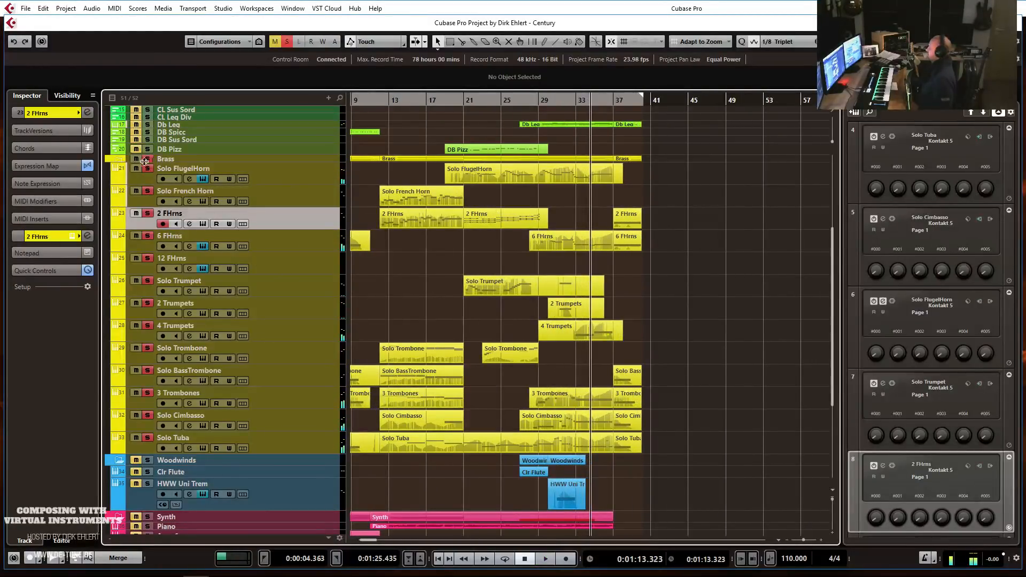
click(147, 159)
click(464, 105)
click(453, 107)
key(g)
key(g)
key(g)
key(KP_1)
key(g)
key(g)
key(g)
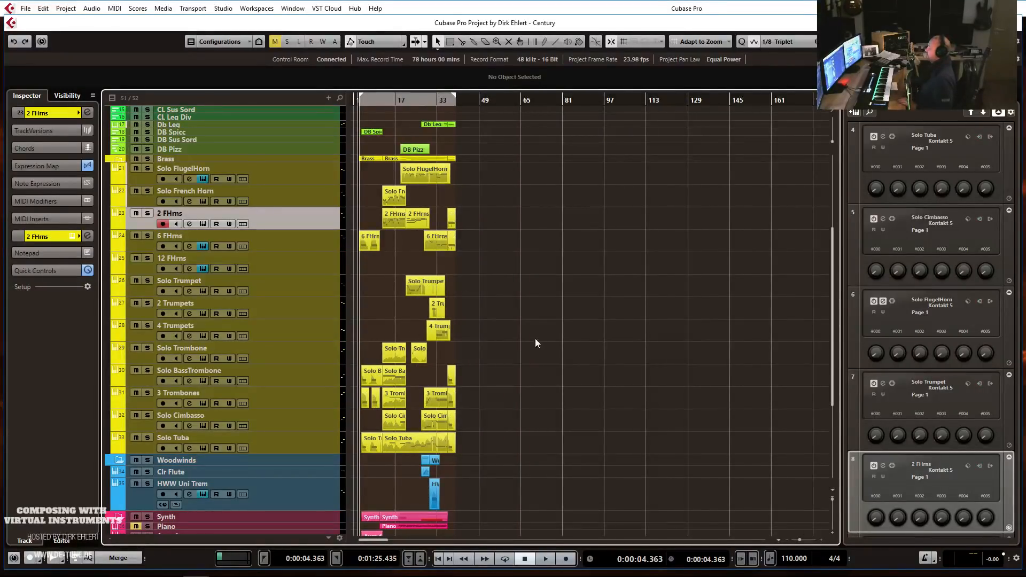
Reduce the JXL Lo Booms and HWW Uni Trem tracks to the minimum row height.
scroll(534, 338, down, 4)
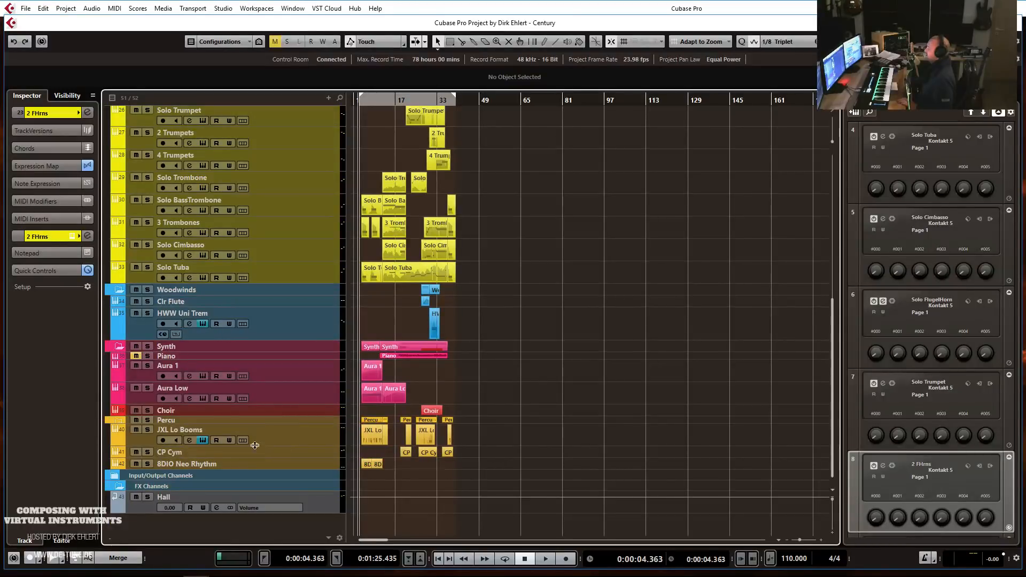
mouse_move(264, 444)
mouse_down()
mouse_move(268, 432)
mouse_move(259, 430)
mouse_up()
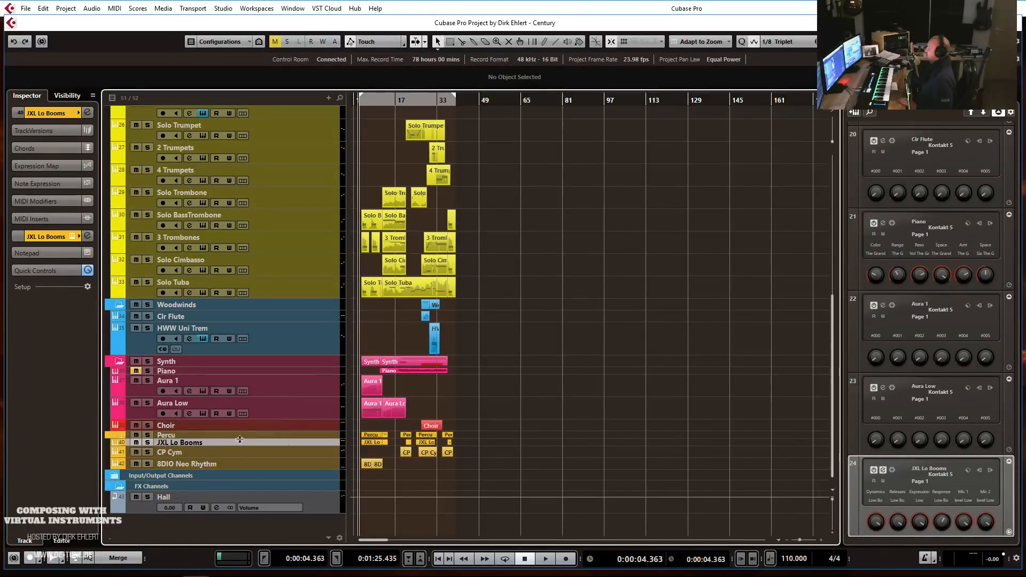
scroll(514, 312, up, 2)
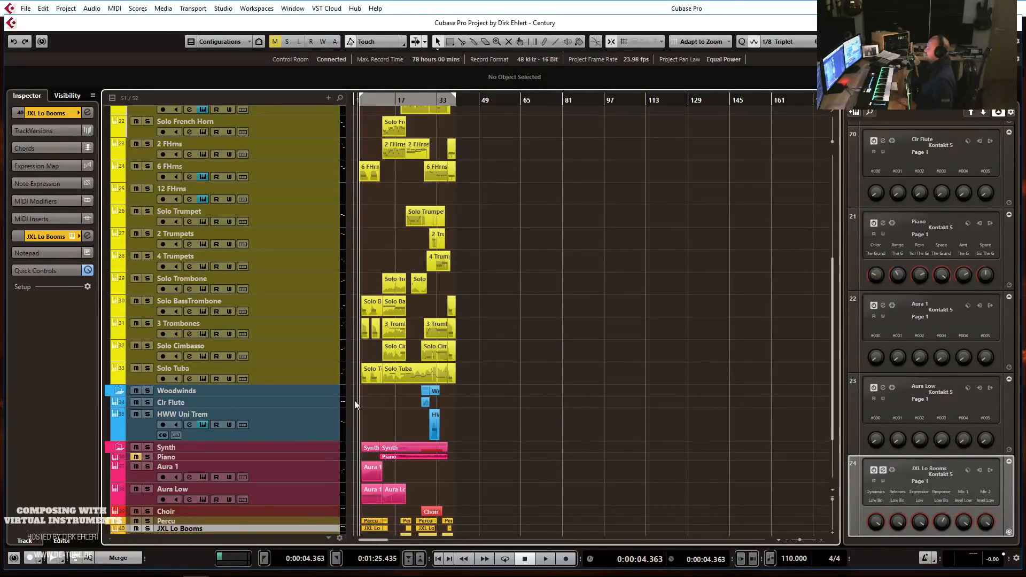
drag(294, 439, 297, 422)
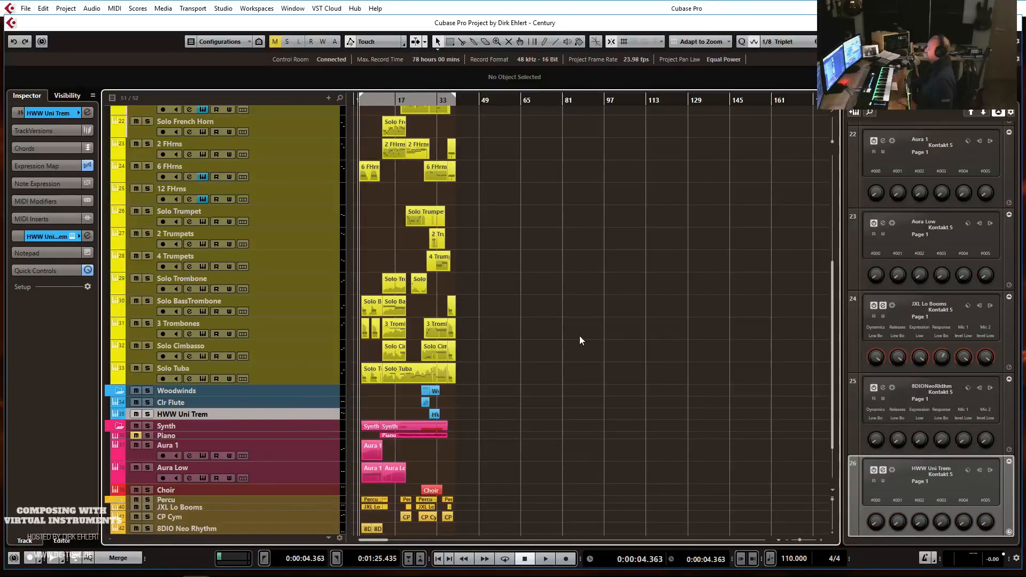
Select all brass tracks from Solo FlugelHorn to Solo Tuba and reduce them together to the minimum row height.
scroll(577, 324, up, 2)
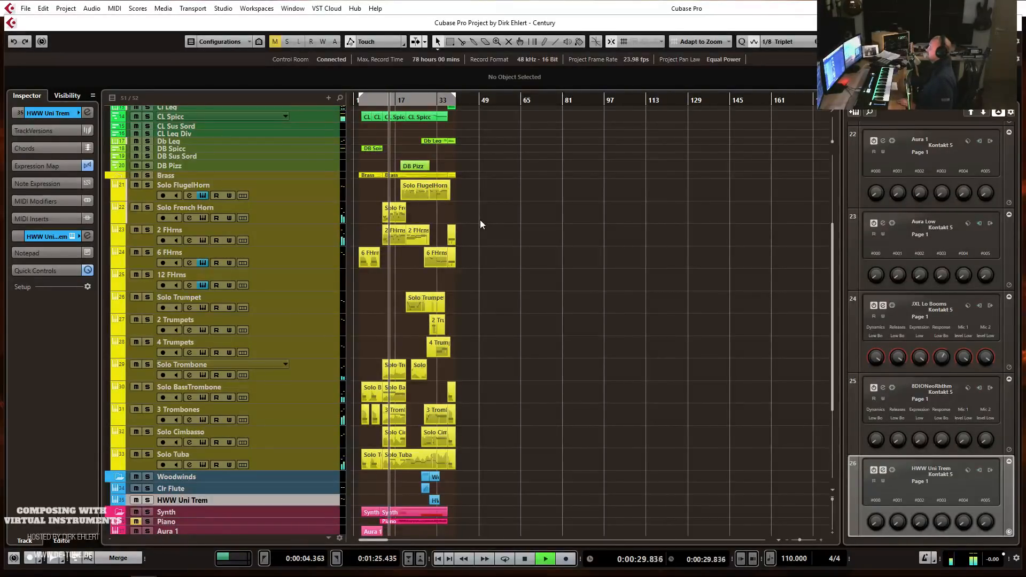
click(527, 193)
key(h)
key(h)
key(h)
key(h)
key(h)
key(h)
key(h)
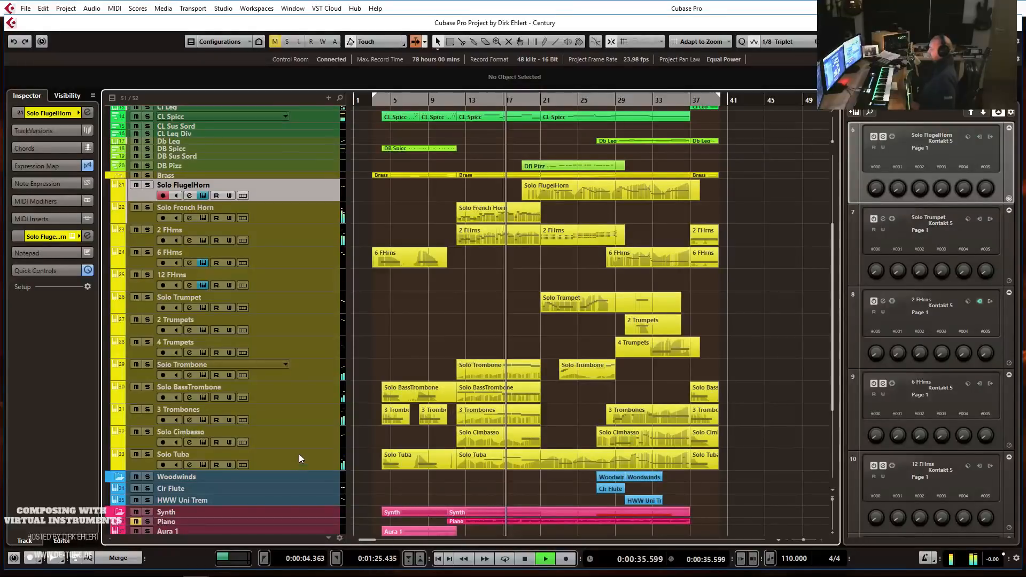
shift+click(299, 453)
drag(300, 447, 302, 403)
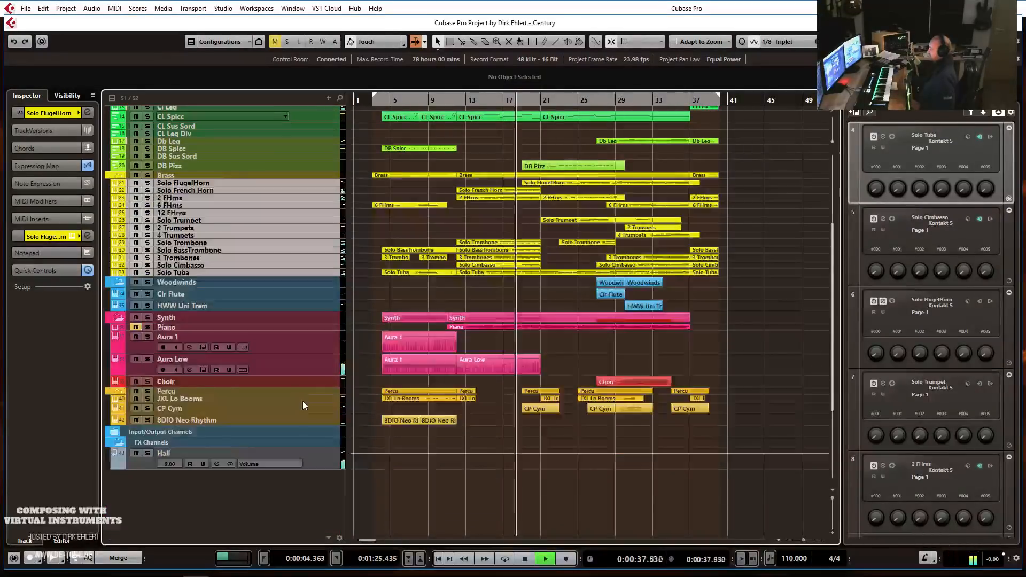
Deselect the tracks, review every section from the Chord Track to the percussion while the cue plays, and stop playback at the right locator.
scroll(696, 315, up, 3)
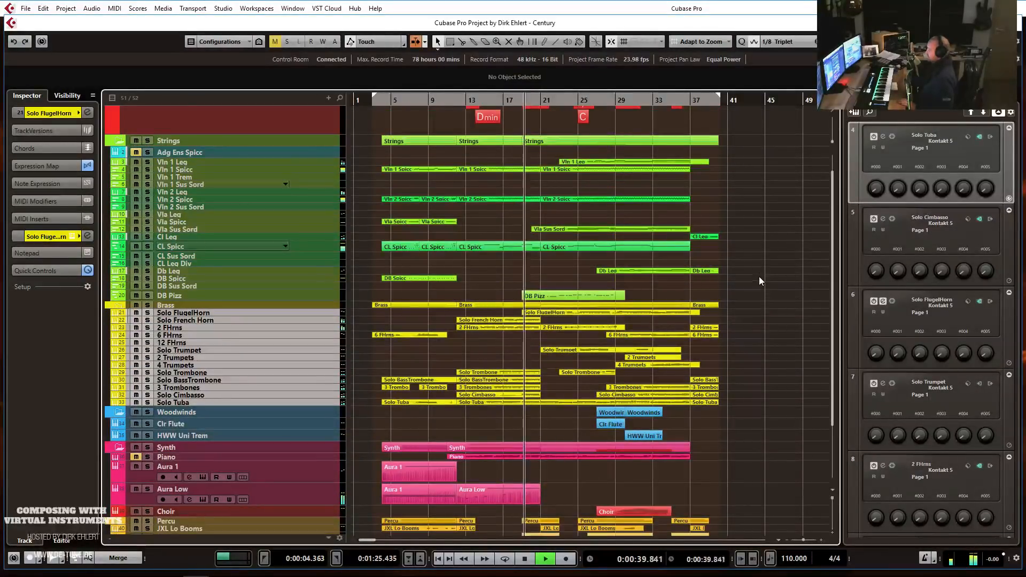
scroll(753, 262, up, 1)
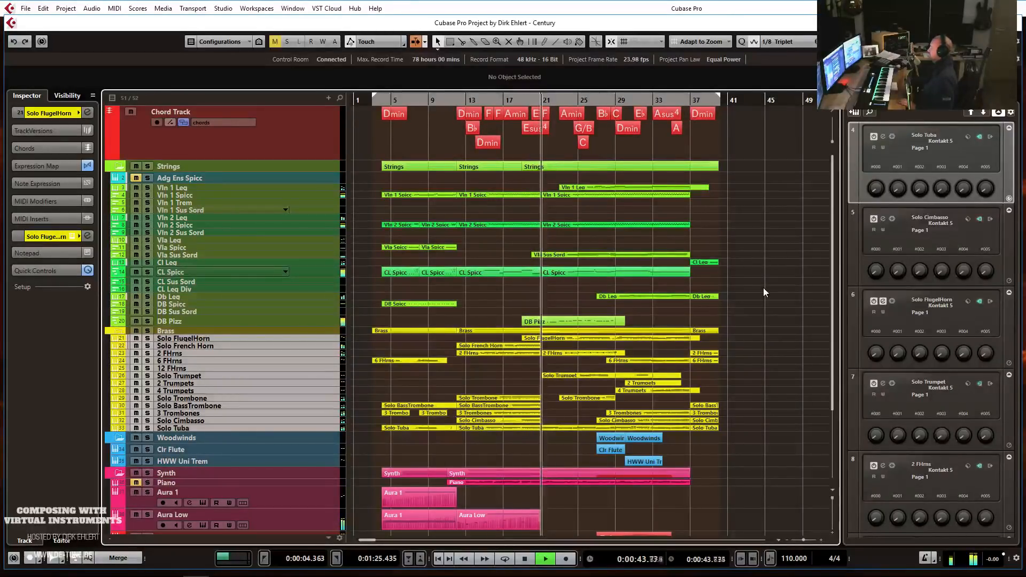
scroll(763, 288, down, 4)
scroll(763, 289, up, 3)
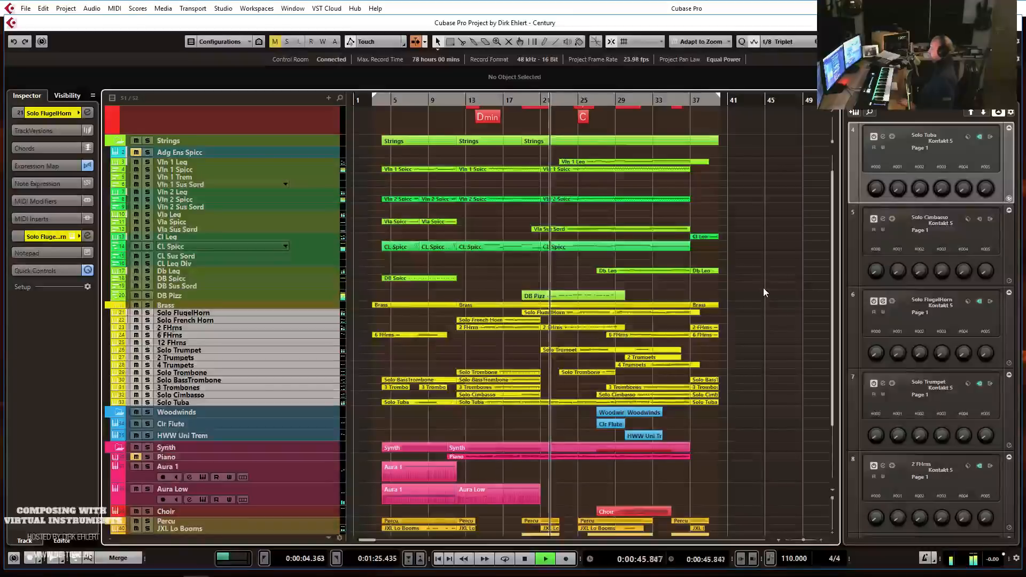
click(756, 307)
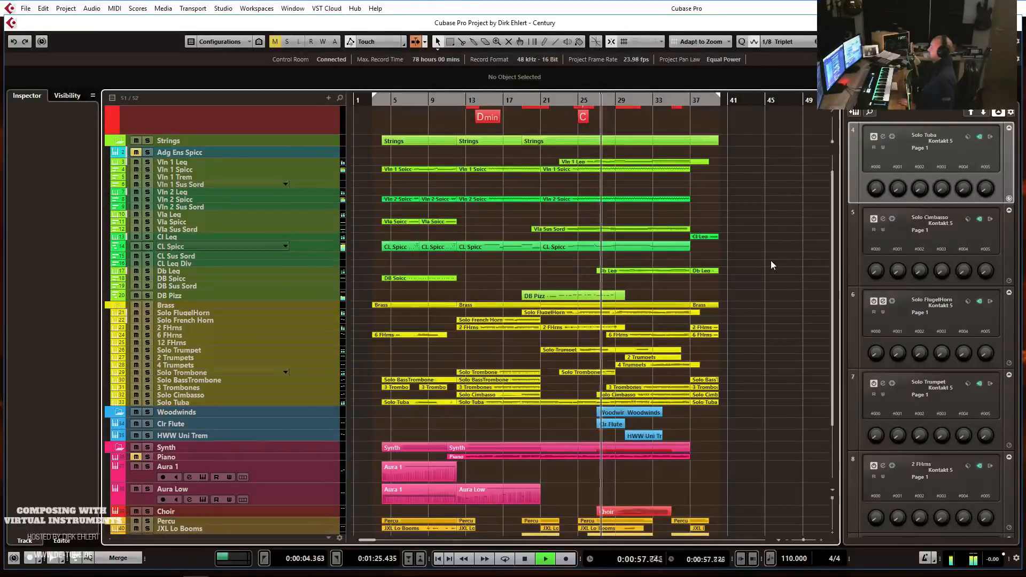
scroll(771, 260, down, 3)
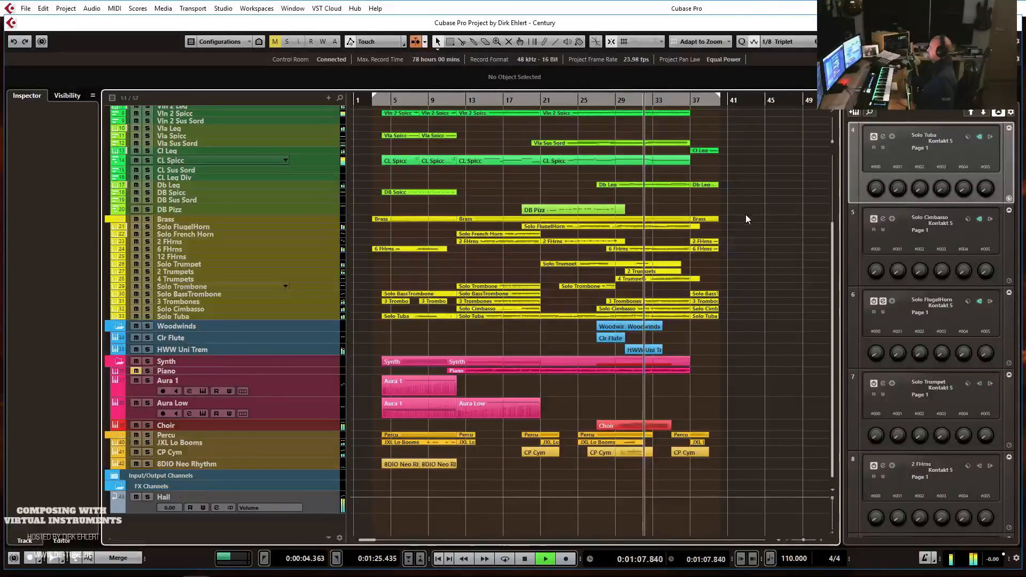
scroll(748, 214, up, 4)
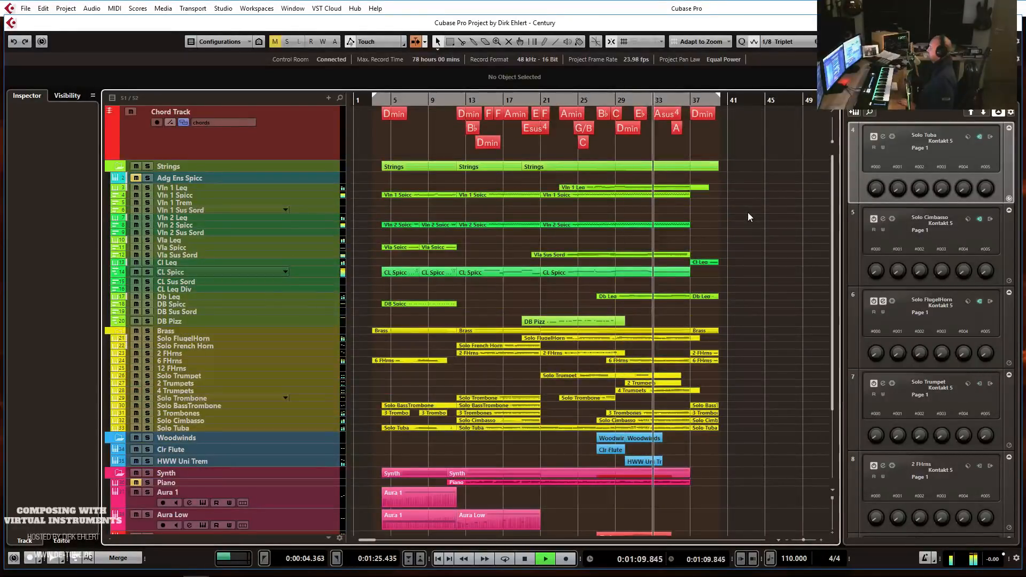
scroll(748, 217, down, 2)
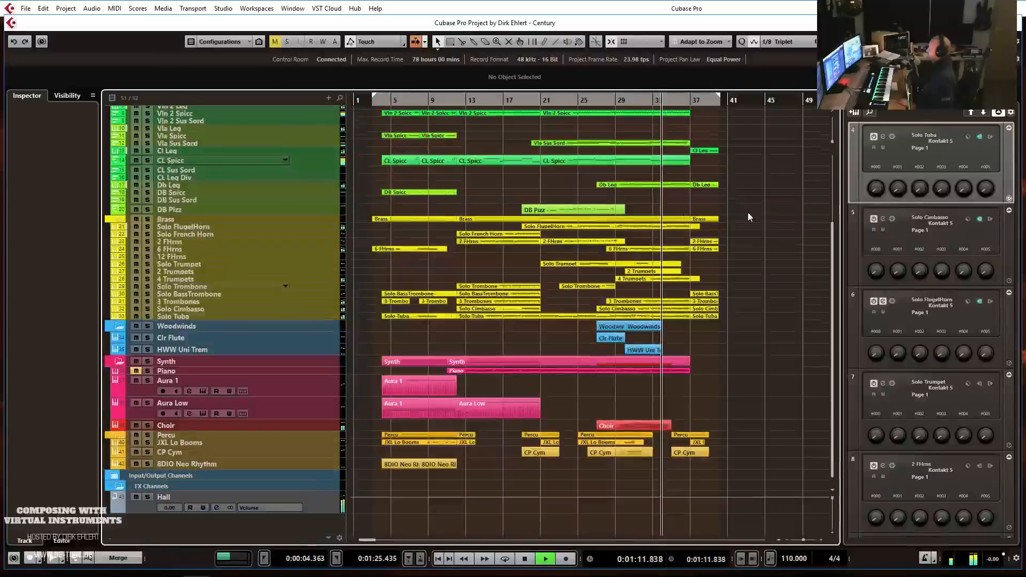
scroll(747, 217, up, 2)
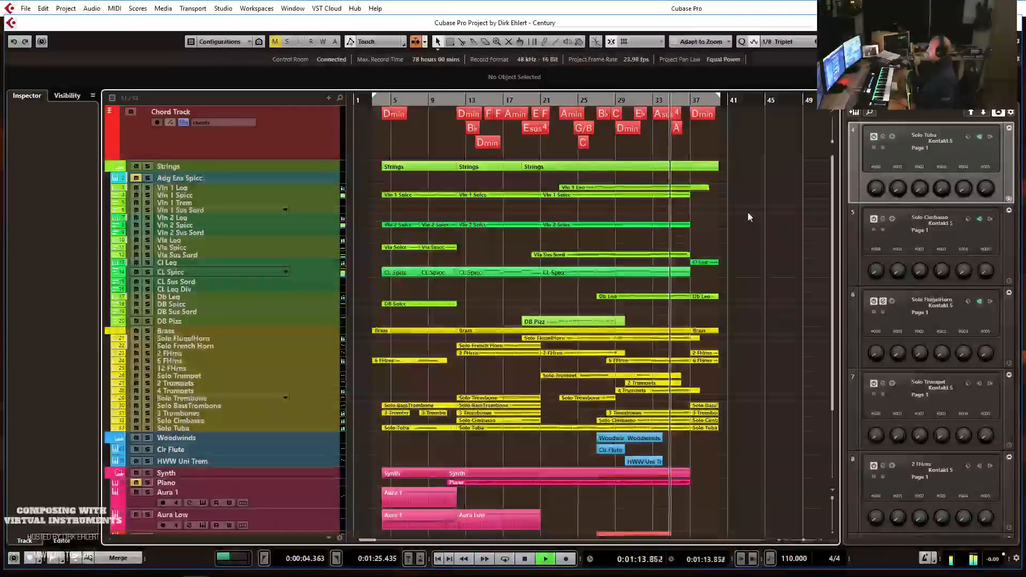
scroll(747, 217, down, 2)
scroll(748, 217, down, 1)
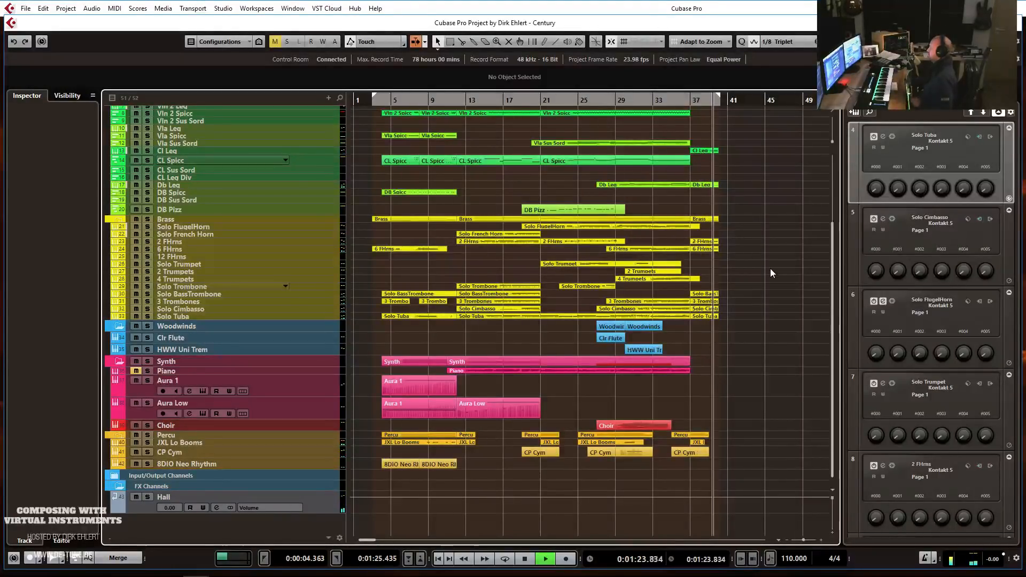
key(space)
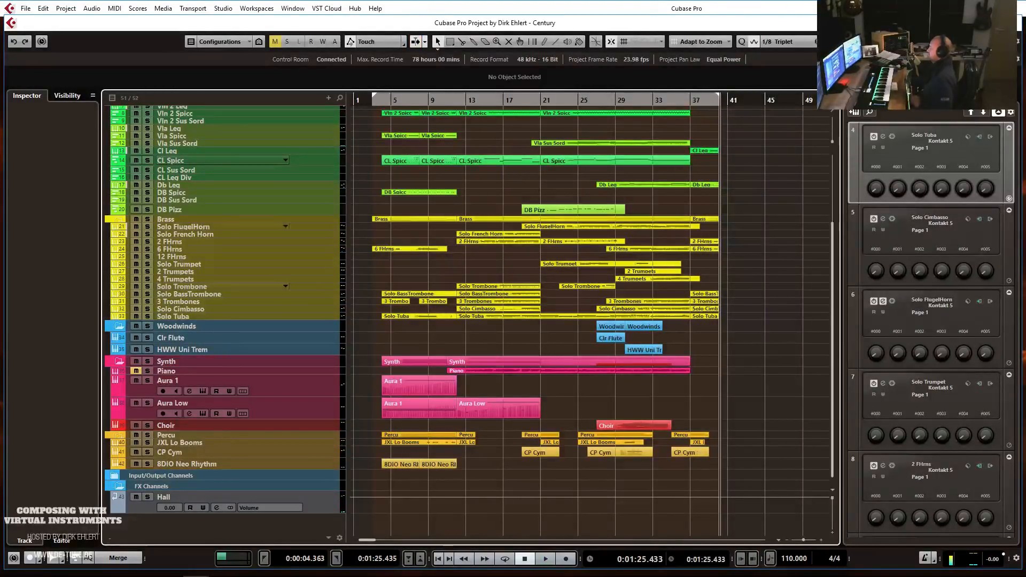